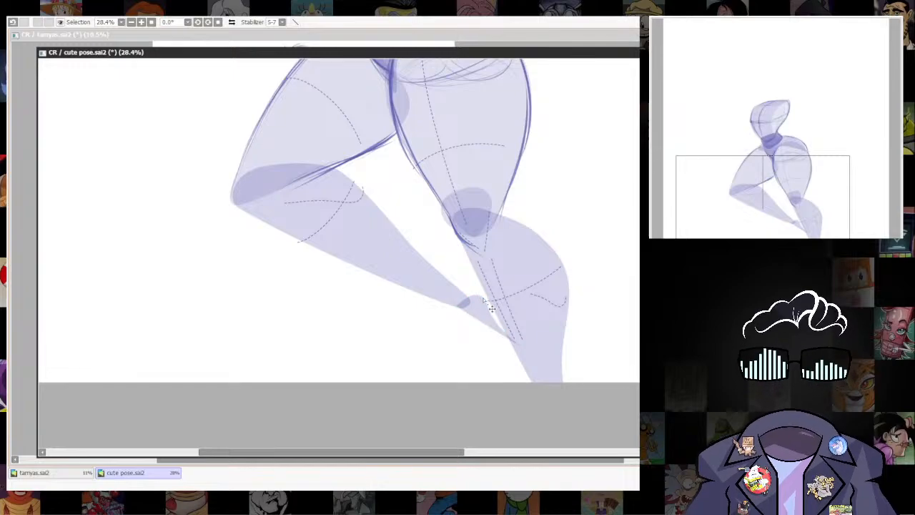
Reshape the foot at the end of the bent leg, extending its toe tip down toward the standing leg's calf.
drag(468, 296, 469, 298)
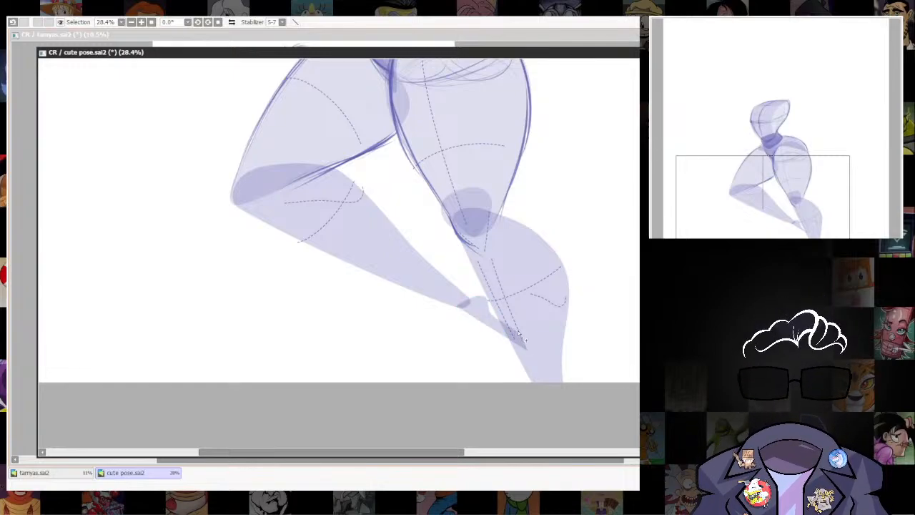
drag(527, 350, 528, 351)
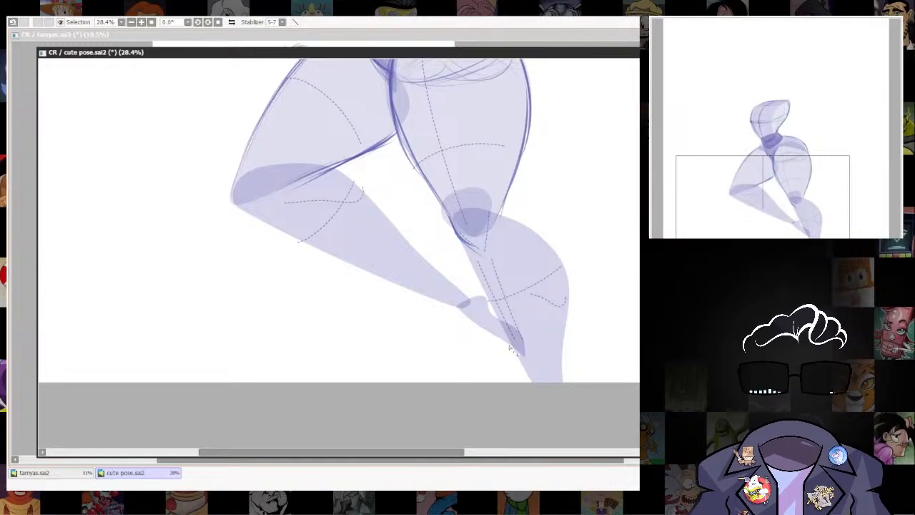
scroll(561, 376, up, 1)
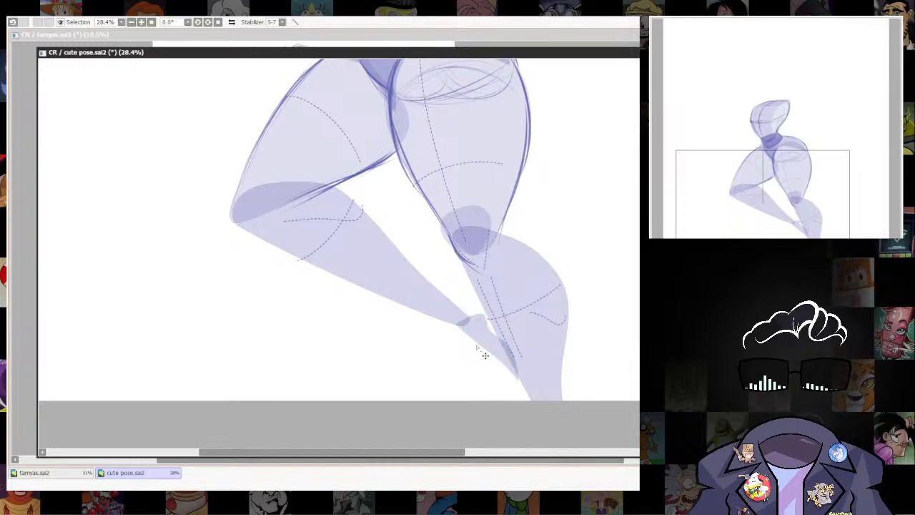
scroll(556, 310, down, 3)
scroll(556, 310, up, 5)
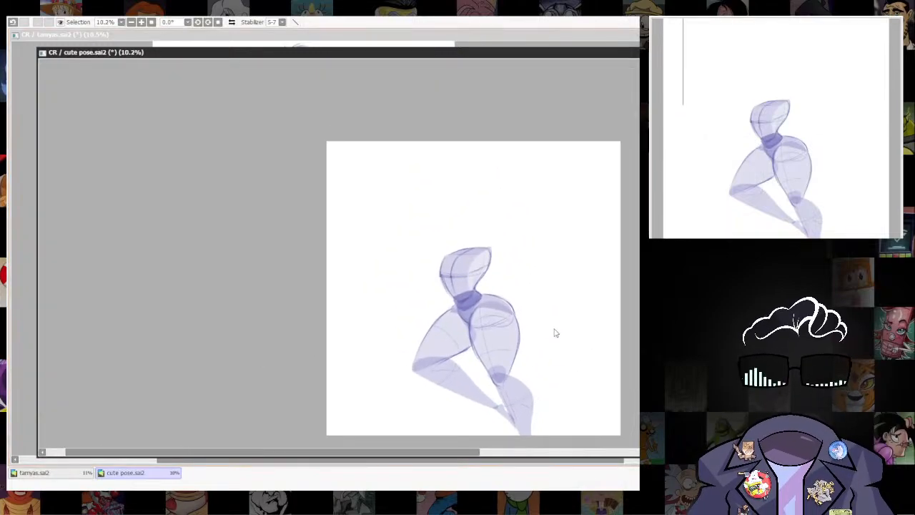
drag(511, 351, 526, 386)
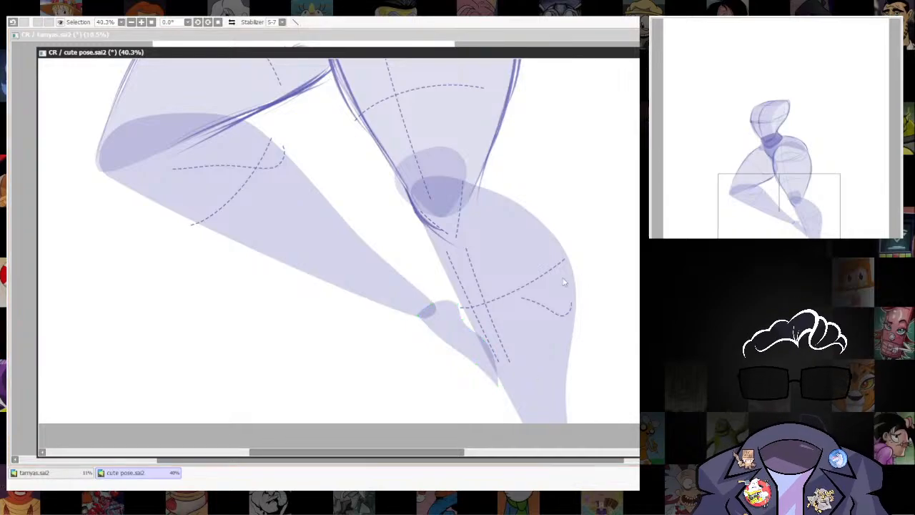
Draw a red triangle over the upper torso with its apex on the torso's top edge, replacing a first, wider attempt.
scroll(566, 283, down, 3)
drag(583, 296, 524, 373)
scroll(465, 224, up, 1)
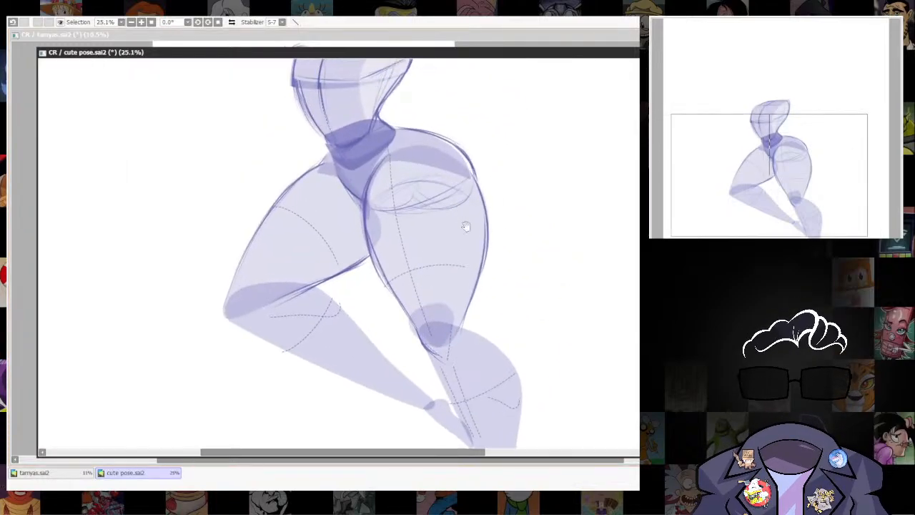
drag(465, 225, 520, 348)
scroll(518, 308, down, 4)
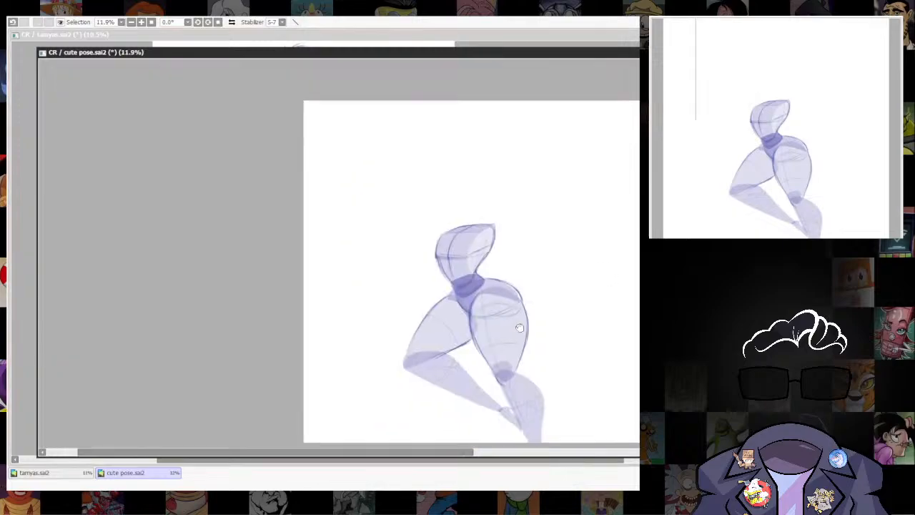
scroll(506, 261, up, 3)
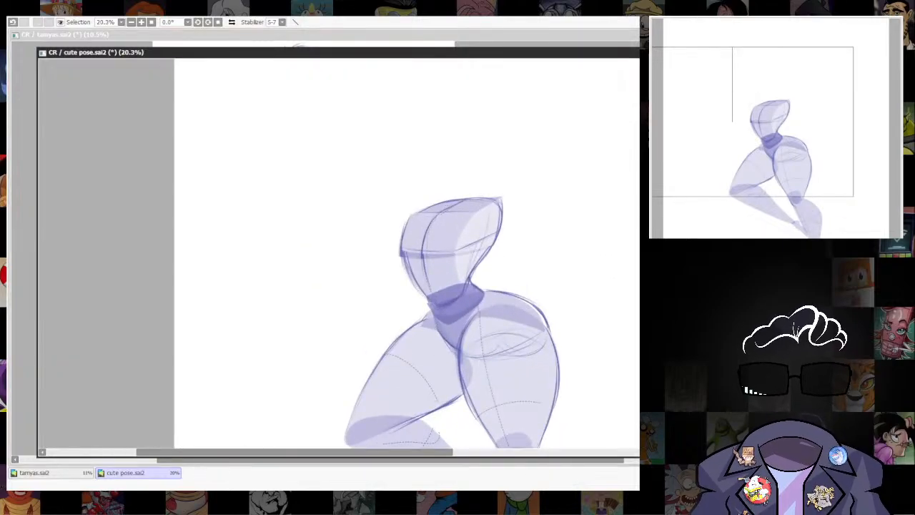
drag(501, 365, 507, 333)
drag(393, 156, 490, 211)
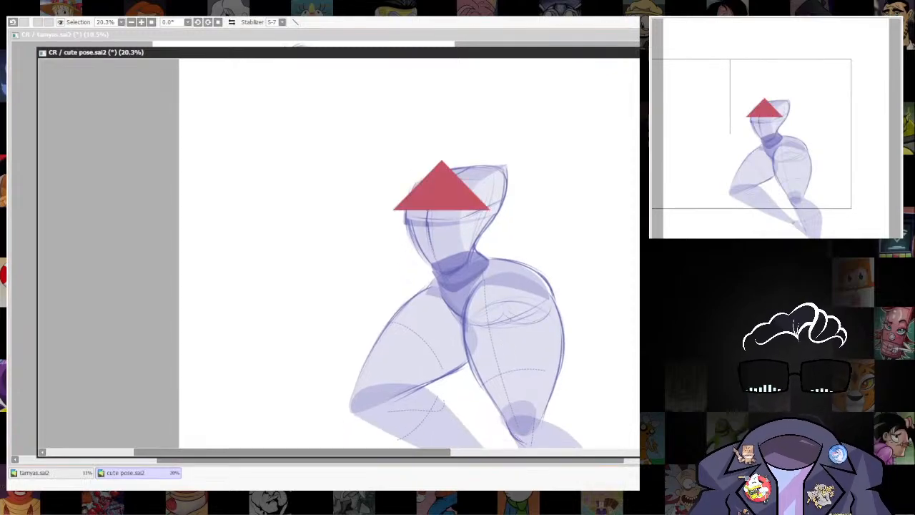
key(ctrl+z)
drag(423, 162, 501, 216)
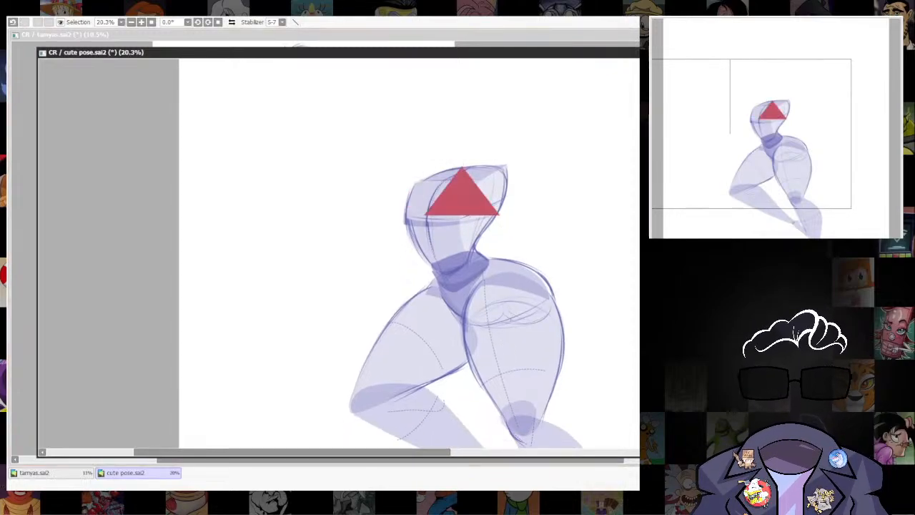
Widen the red triangle at its lower corners and add points so its top follows the torso's upper edge.
drag(425, 215, 368, 246)
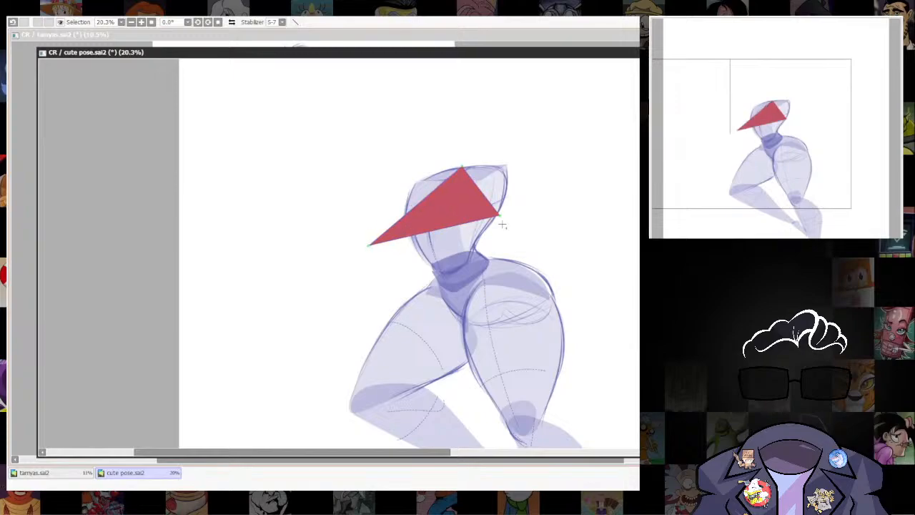
drag(499, 215, 533, 255)
drag(422, 200, 414, 180)
shift+click(413, 180)
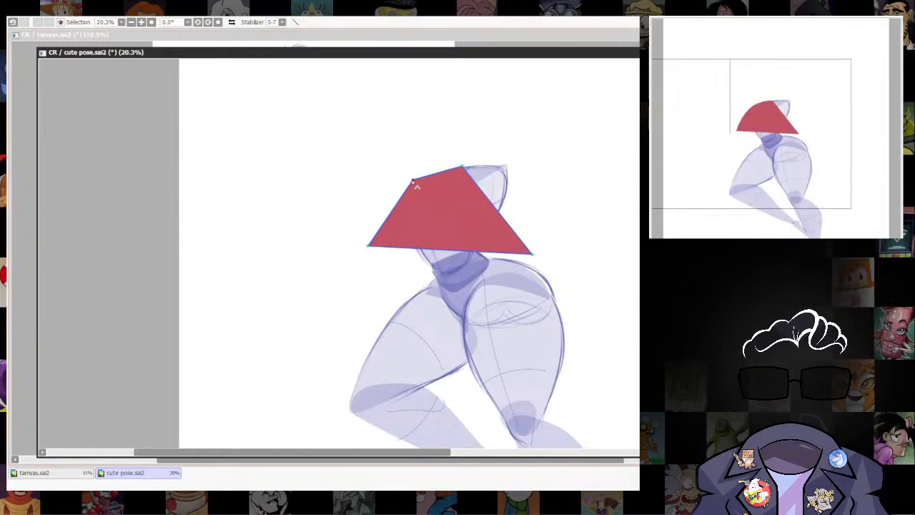
drag(463, 166, 455, 168)
drag(486, 203, 438, 170)
shift+click(506, 166)
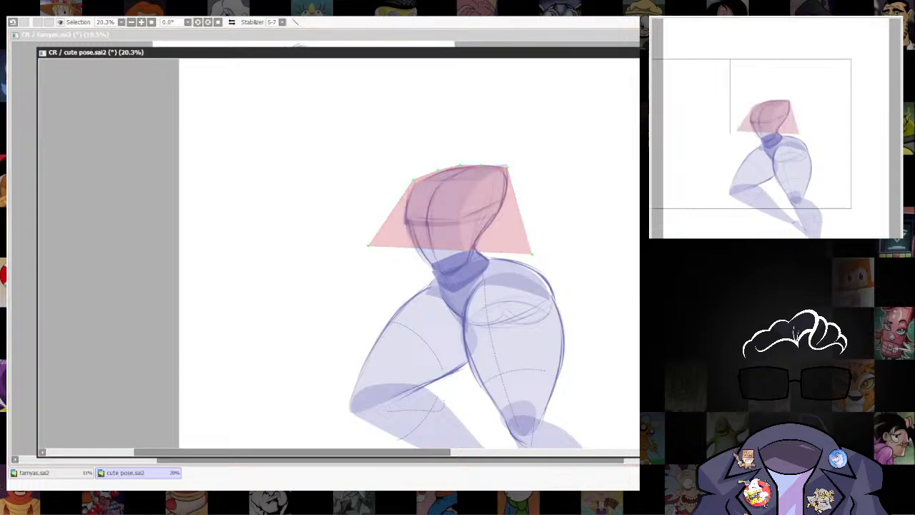
Curve the red shape's bottom edge down to the waist and pull its two lower corners outward into flared tips.
drag(377, 250, 355, 255)
drag(423, 253, 467, 253)
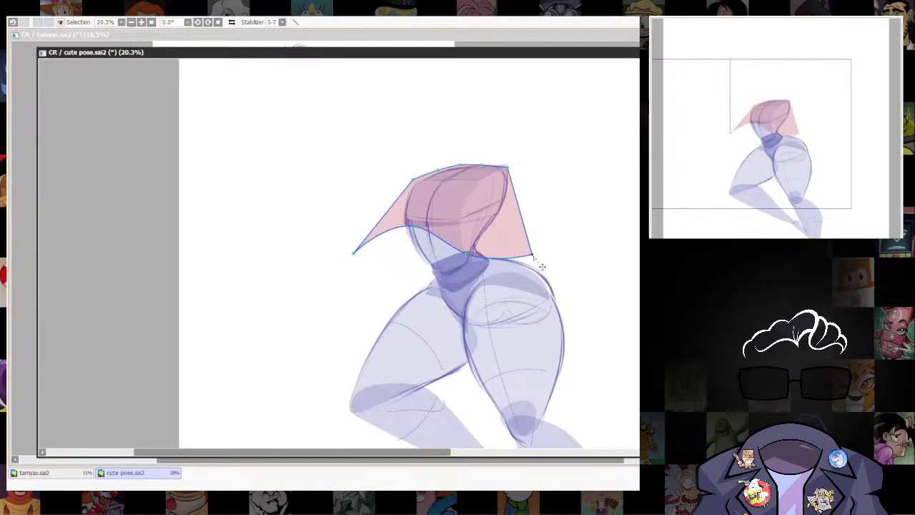
drag(533, 255, 556, 217)
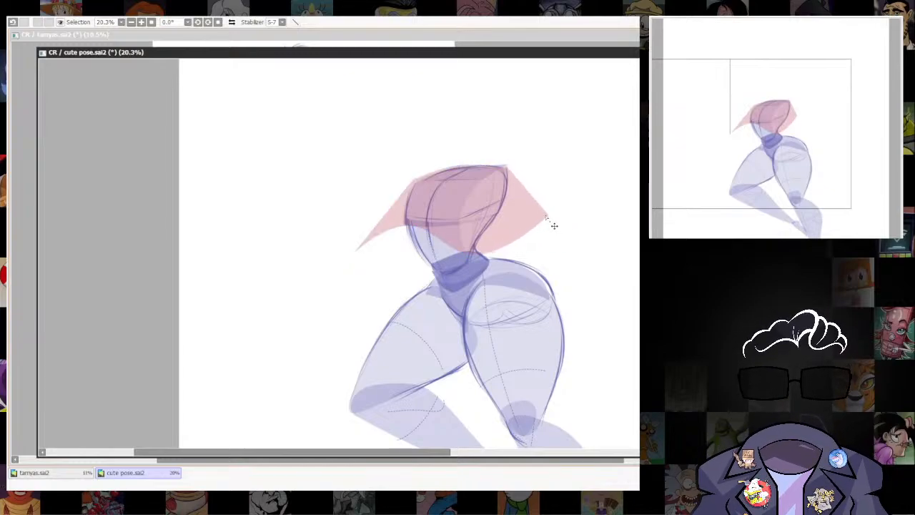
drag(558, 218, 568, 230)
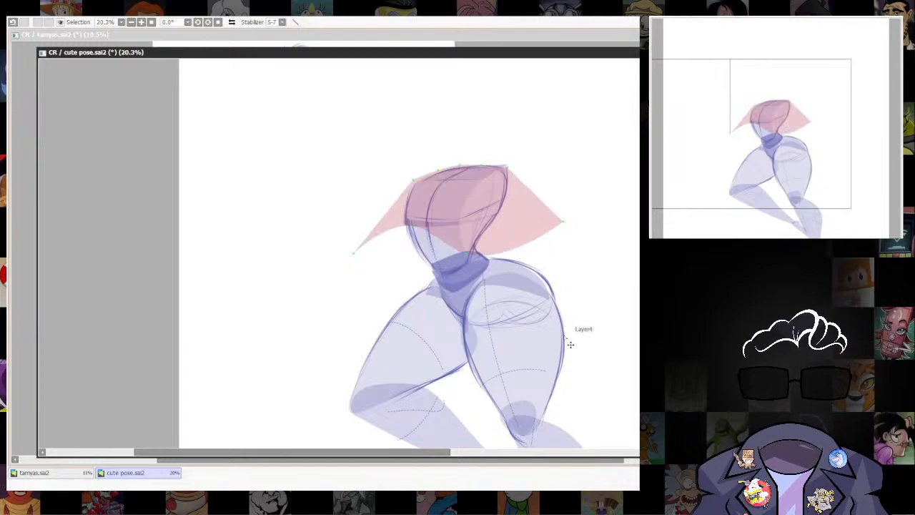
Remove the top points of the overlapping red shape, leaving a lower band, and bulge that band's bottom edge downward on one side.
click(508, 167)
click(481, 165)
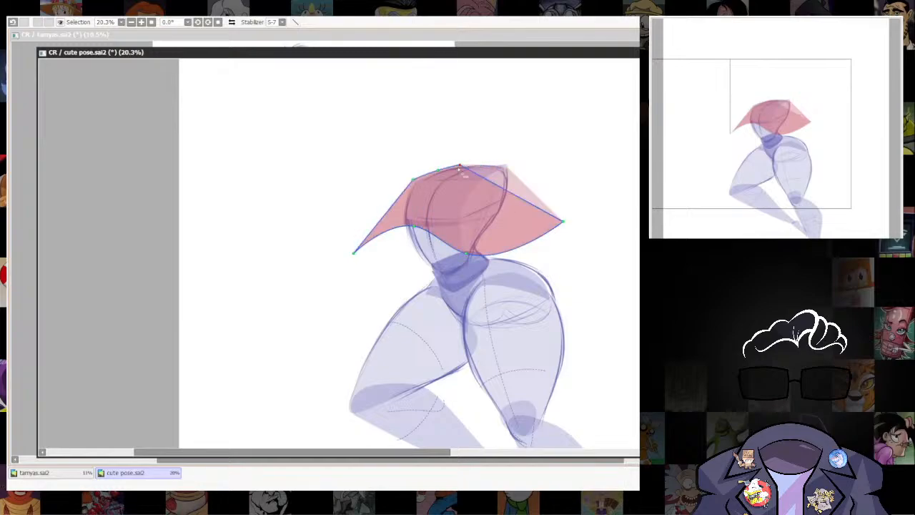
click(459, 165)
click(437, 170)
click(413, 180)
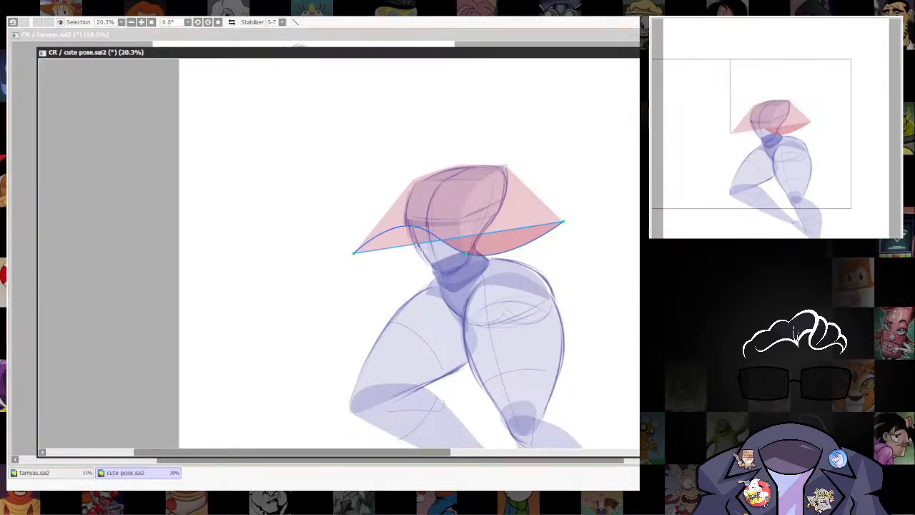
drag(403, 248, 408, 257)
drag(414, 226, 413, 230)
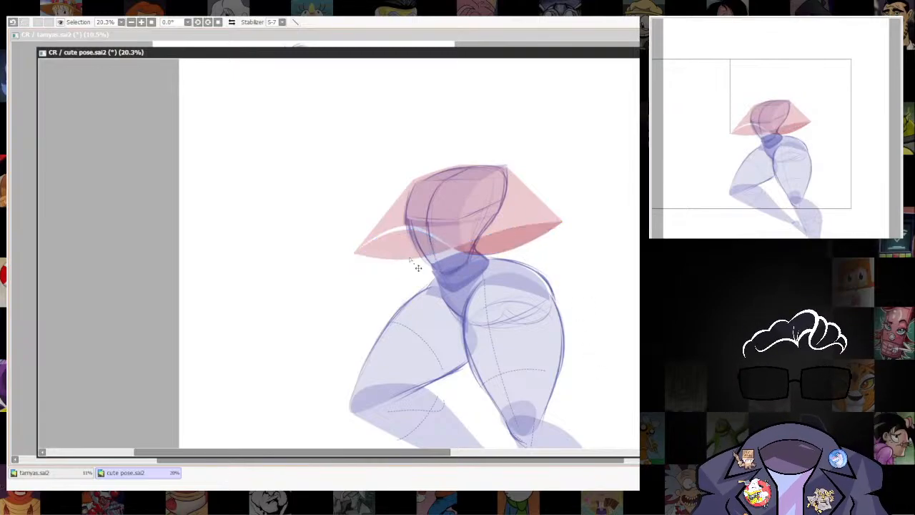
Undo the last adjustment and arch the main red shape's bottom edge upward between the waist and the raised corner tip.
key(ctrl+z)
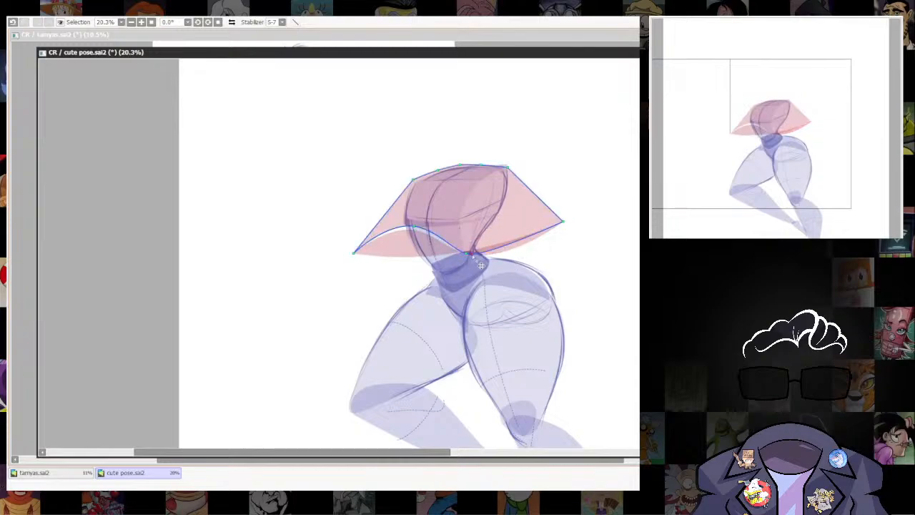
drag(525, 249, 521, 230)
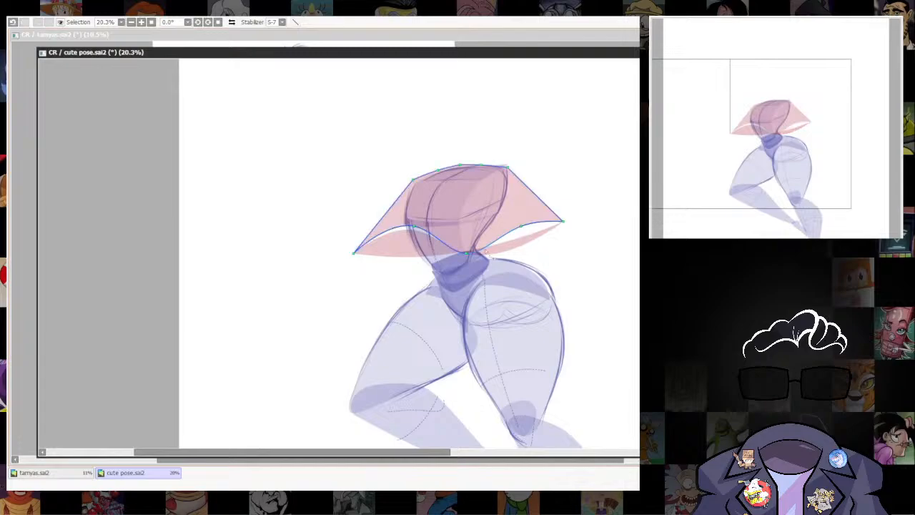
drag(468, 258, 473, 260)
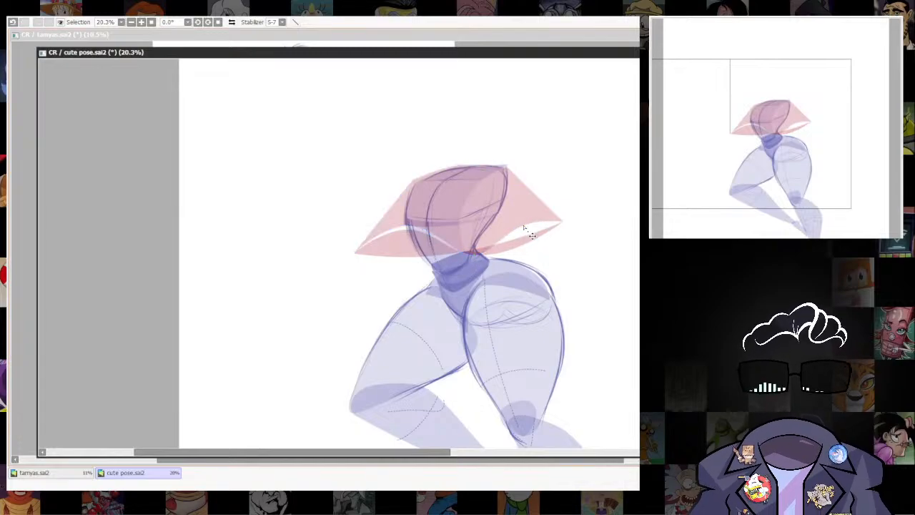
drag(525, 228, 528, 231)
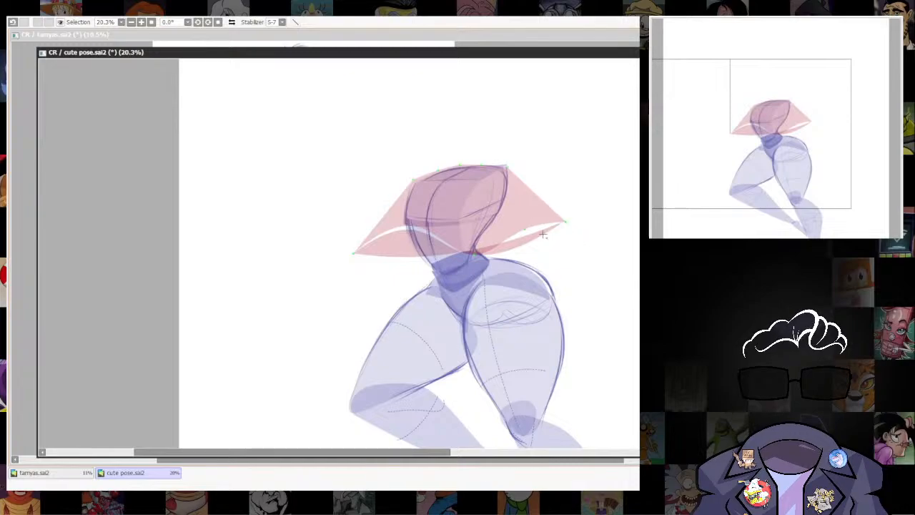
Arch the lower red band's upper edge behind the main shape and delete the three points along its bottom edge.
drag(529, 238, 523, 218)
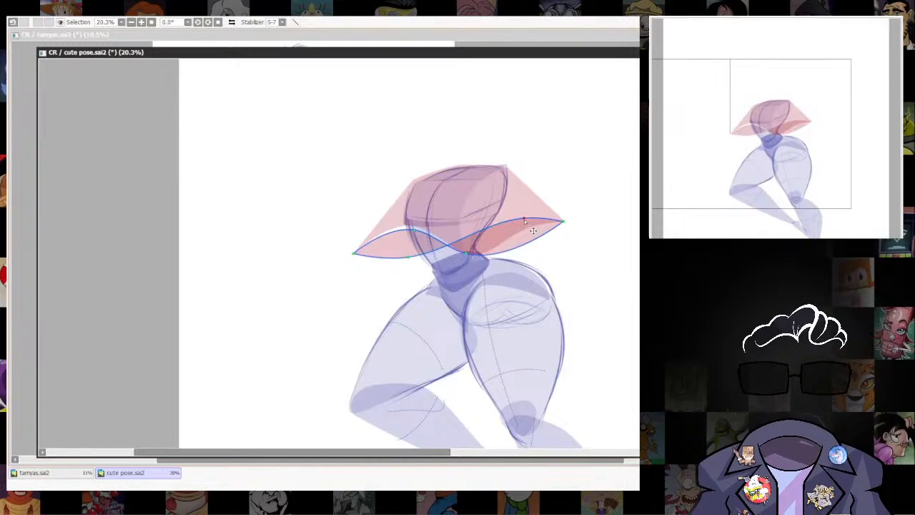
mouse_move(414, 231)
mouse_down()
mouse_move(414, 266)
mouse_move(403, 227)
mouse_up()
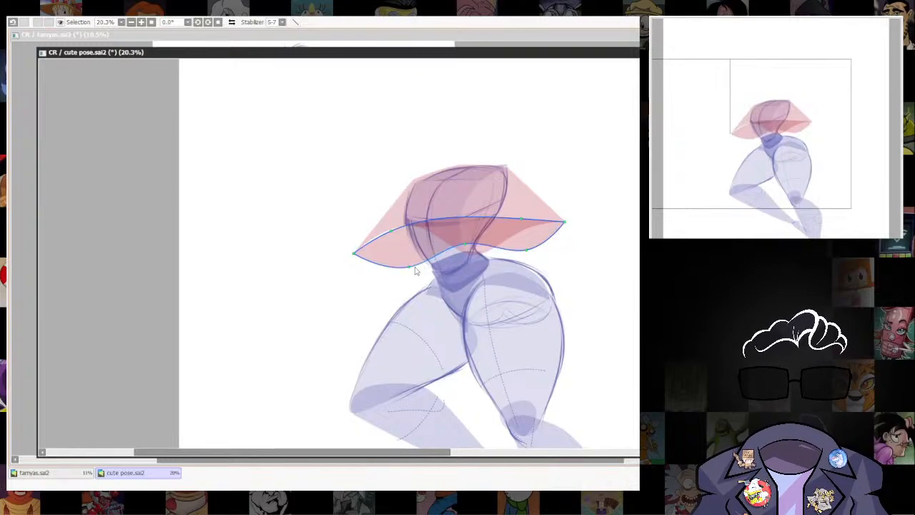
alt+click(465, 244)
alt+click(409, 267)
alt+click(526, 250)
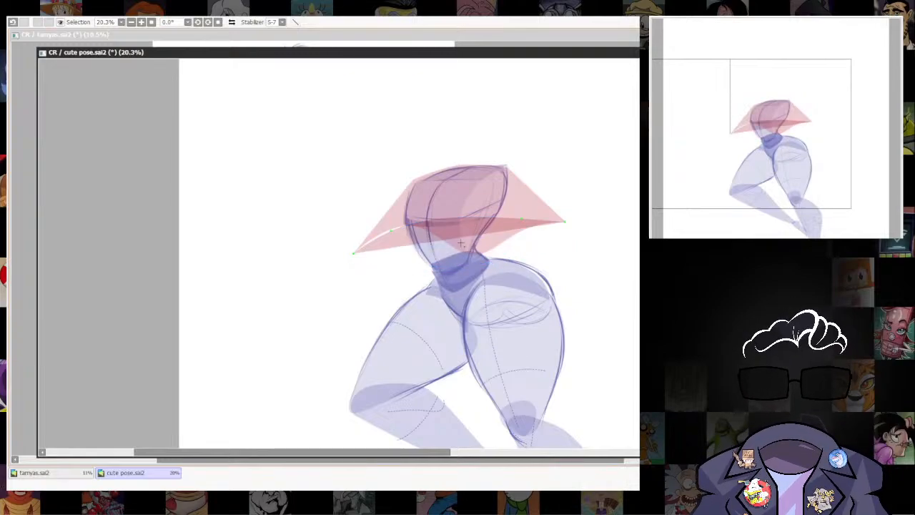
Undo the waist-centre adjustment on the lower red band and bulge its bottom edge downward on the raised-tip side.
mouse_move(461, 241)
mouse_down()
mouse_move(466, 262)
mouse_move(461, 255)
mouse_up()
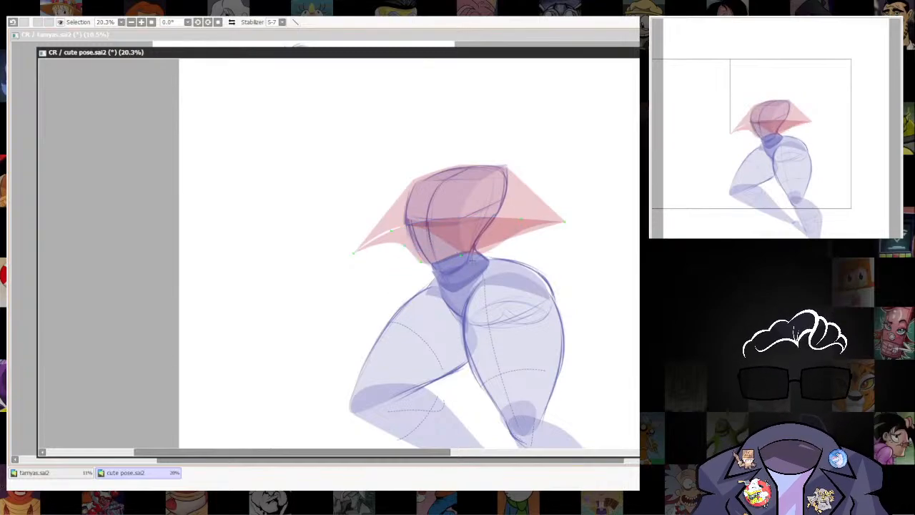
key(ctrl+z)
drag(502, 239, 517, 247)
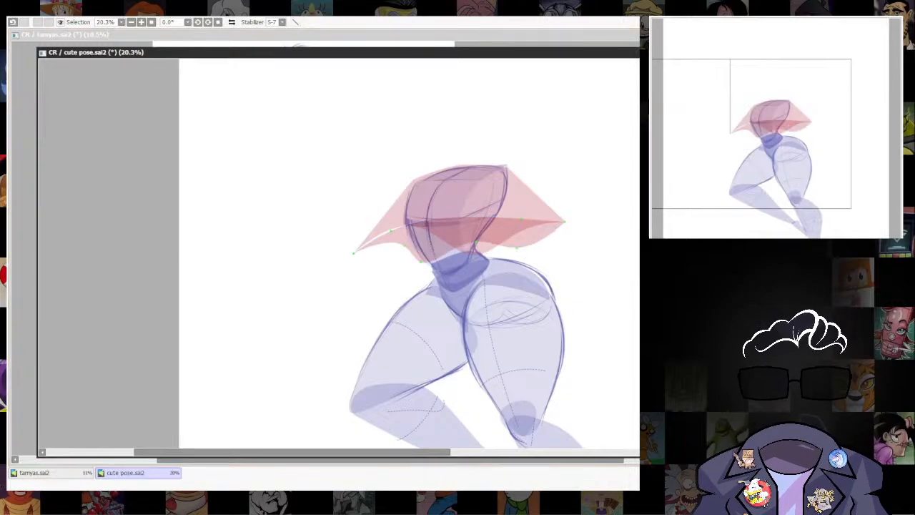
Outline the selected main red shape with a dark red line, clear the selection and fade the outline.
scroll(558, 336, up, 2)
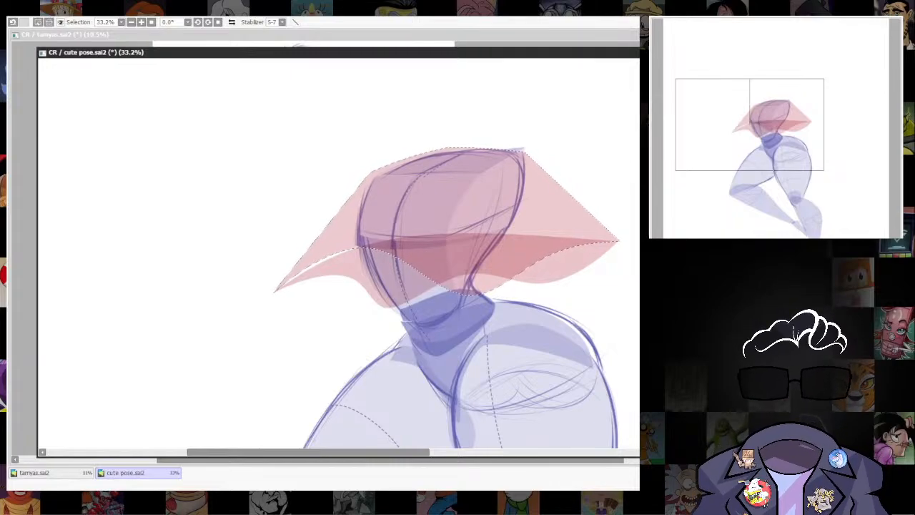
click(560, 138)
click(617, 188)
key(ctrl+d)
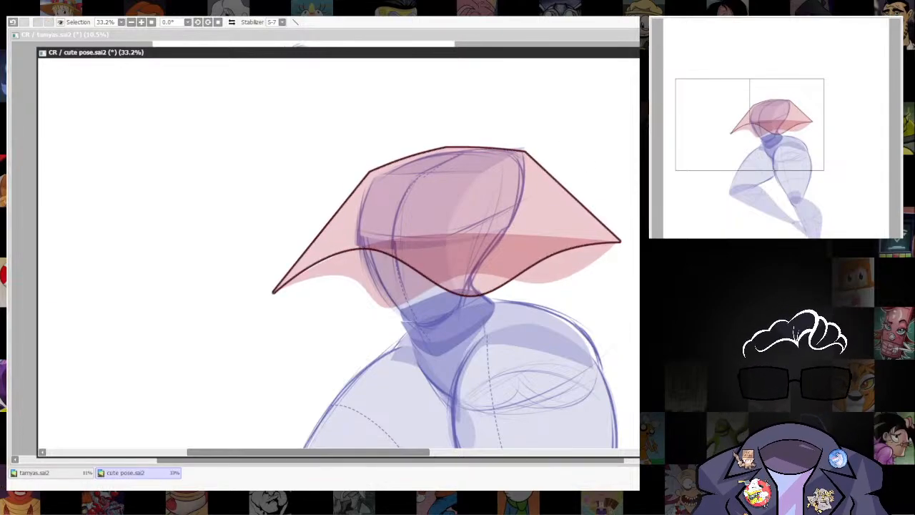
key(ctrl+z)
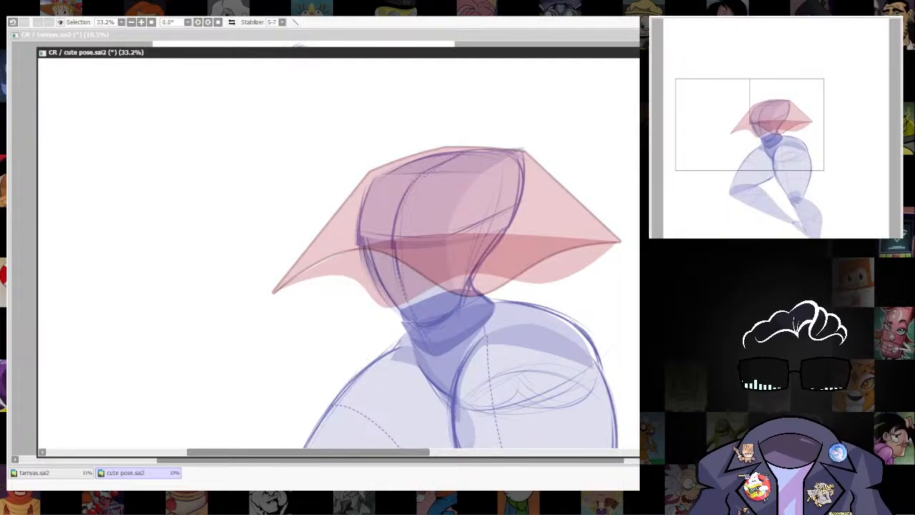
Examine the waist, hips and thighs below the red shape.
scroll(572, 271, down, 7)
drag(570, 271, 551, 348)
scroll(551, 348, up, 6)
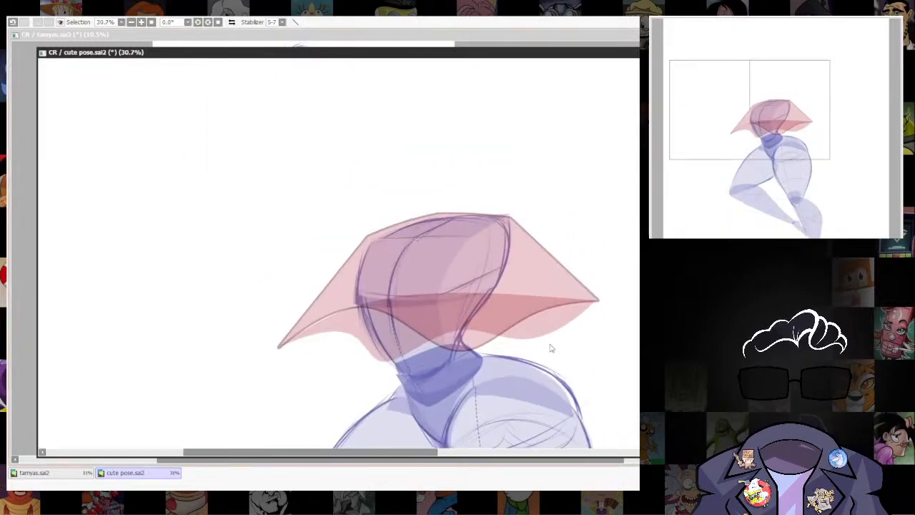
mouse_move(506, 393)
mouse_down()
mouse_move(513, 317)
mouse_move(531, 362)
mouse_move(522, 387)
mouse_up()
scroll(523, 313, up, 2)
scroll(555, 322, down, 4)
scroll(570, 178, up, 4)
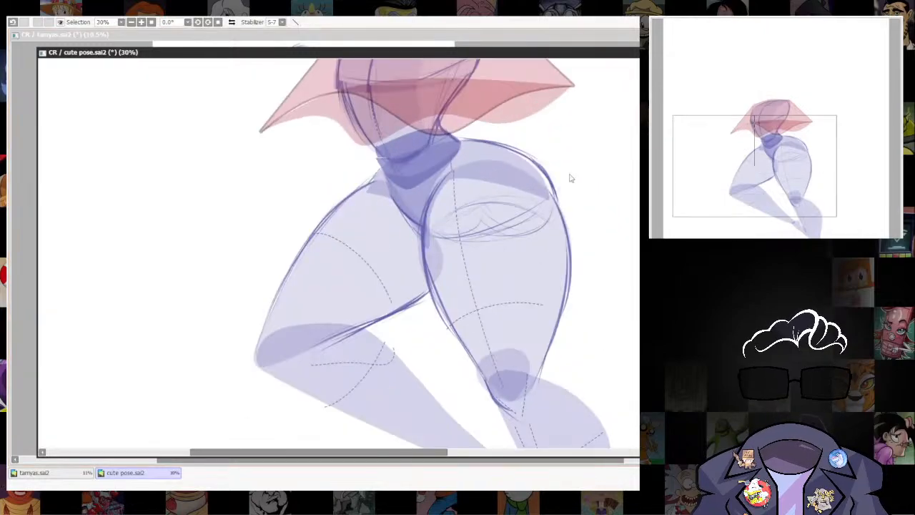
drag(569, 178, 551, 286)
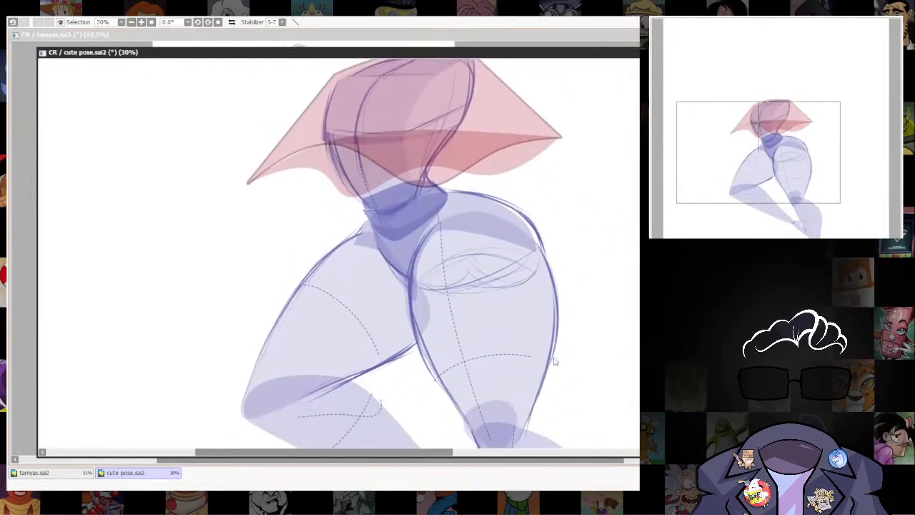
drag(555, 361, 563, 331)
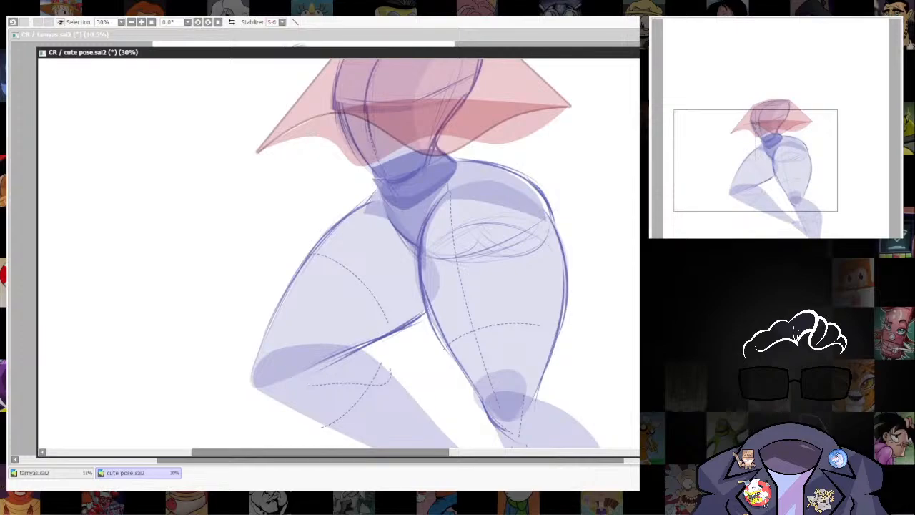
mouse_move(510, 279)
mouse_down()
mouse_move(458, 254)
mouse_move(520, 234)
mouse_up()
drag(422, 279, 549, 232)
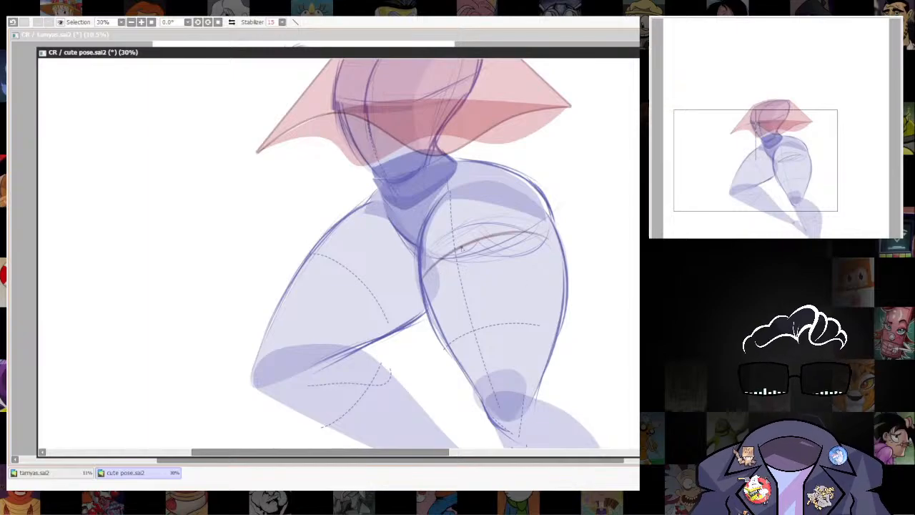
mouse_move(459, 249)
mouse_down()
mouse_move(511, 271)
mouse_move(526, 232)
mouse_up()
key(ctrl+z)
key(ctrl+z)
key(ctrl+z)
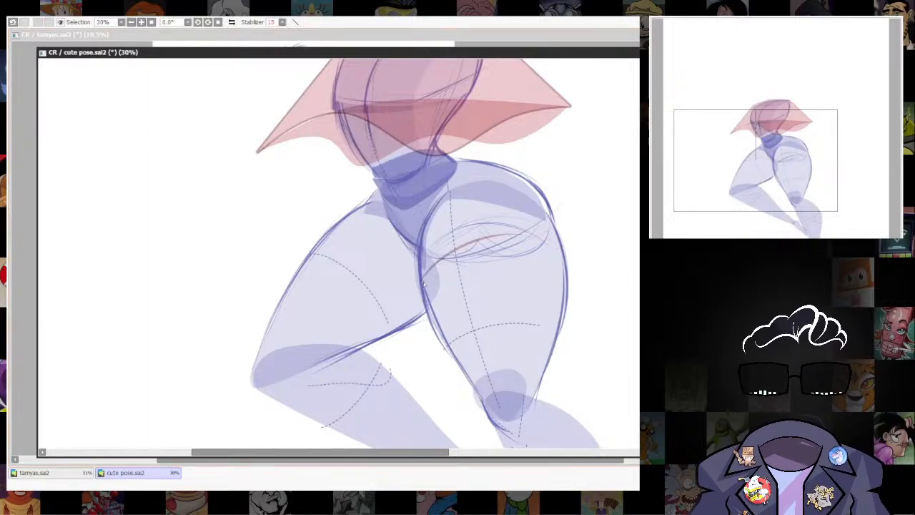
Sketch a dark red band wrapping the upper thigh of the straighter leg, with curved edges, overhanging ends and inner fold lines.
mouse_move(422, 279)
mouse_down()
mouse_move(518, 233)
mouse_move(565, 249)
mouse_up()
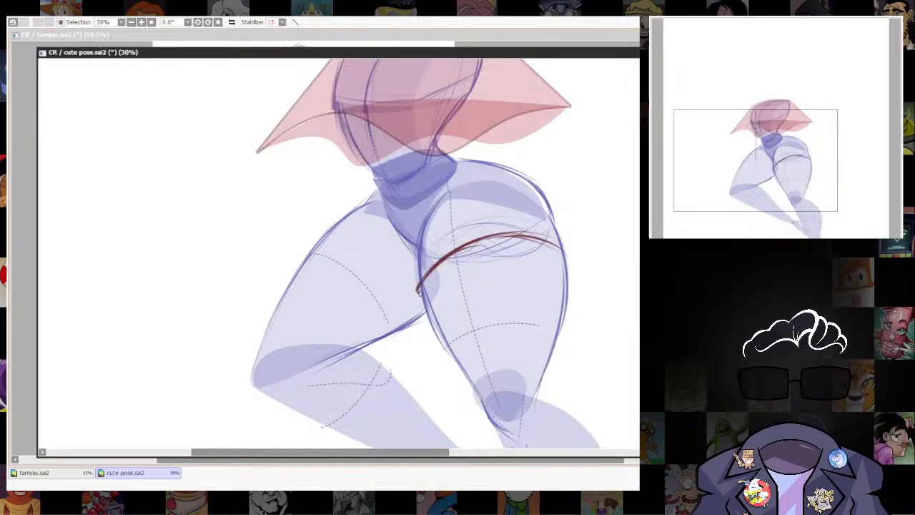
drag(419, 291, 424, 309)
drag(429, 299, 566, 263)
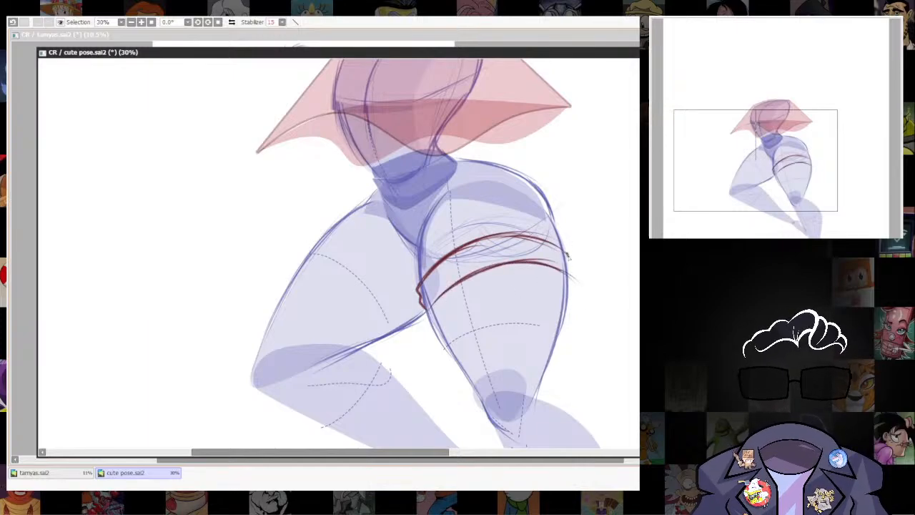
drag(568, 260, 575, 278)
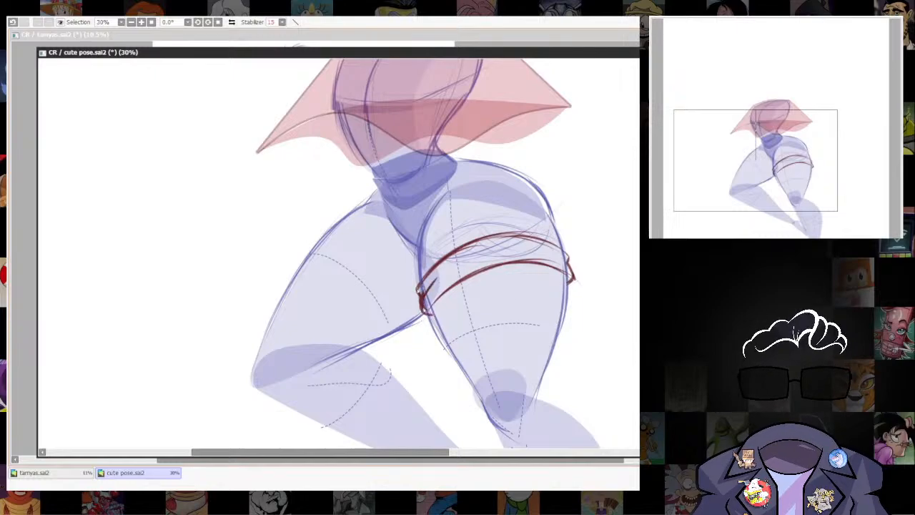
drag(463, 261, 538, 244)
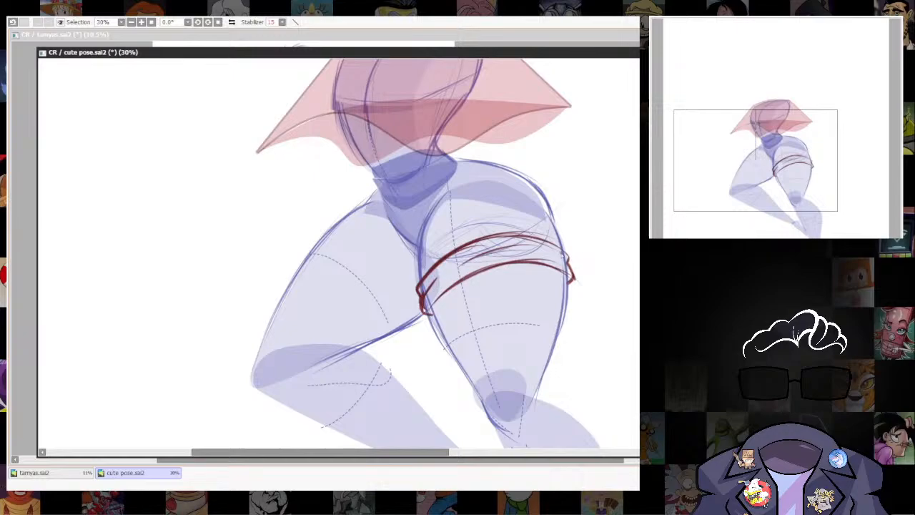
Sketch a dark red contour down the side of the torso, past the waist and along the groin line.
drag(412, 218, 430, 324)
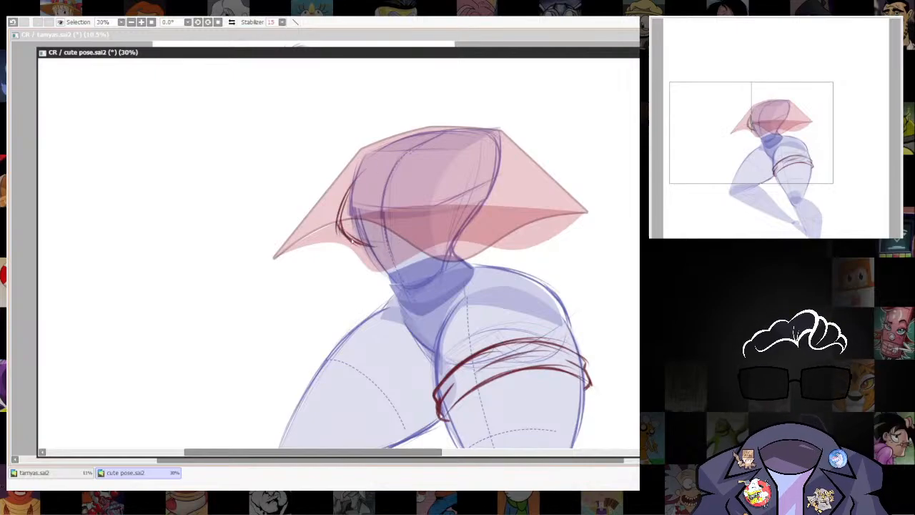
drag(454, 349, 411, 248)
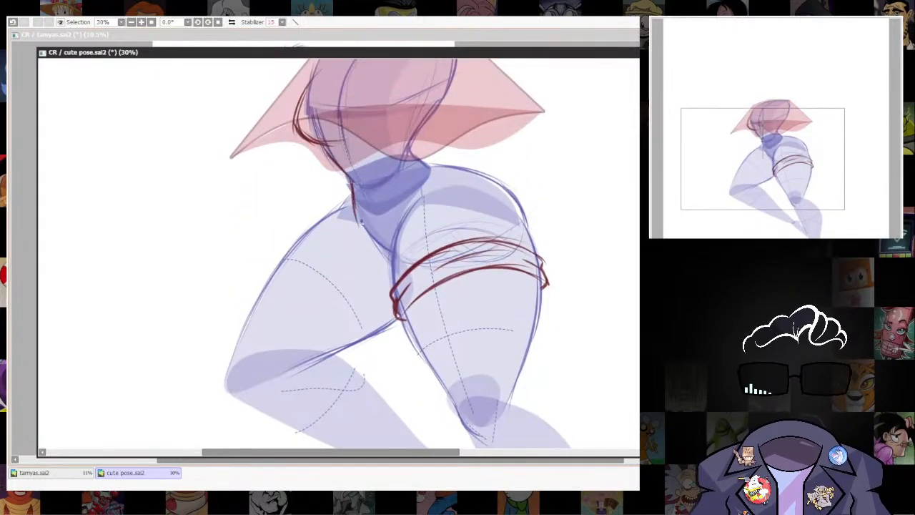
drag(362, 223, 386, 250)
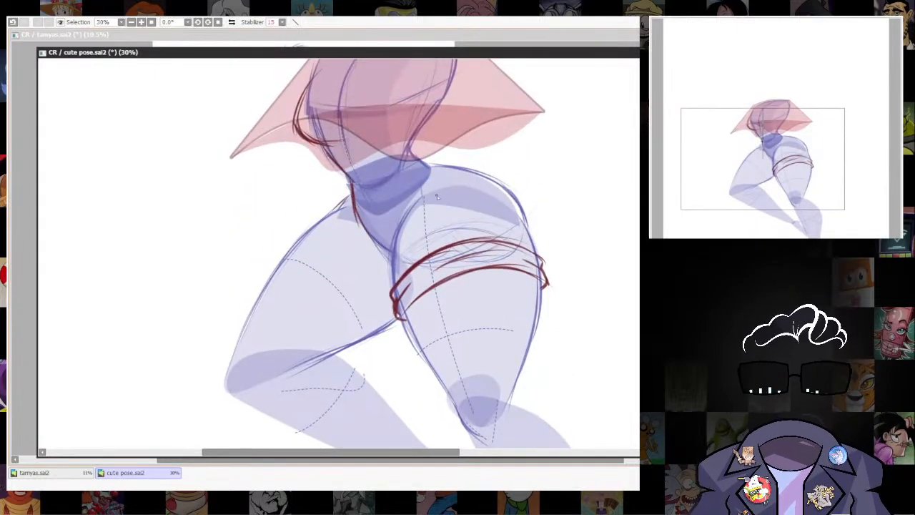
mouse_move(544, 323)
mouse_down()
mouse_move(518, 214)
mouse_move(482, 217)
mouse_move(524, 260)
mouse_up()
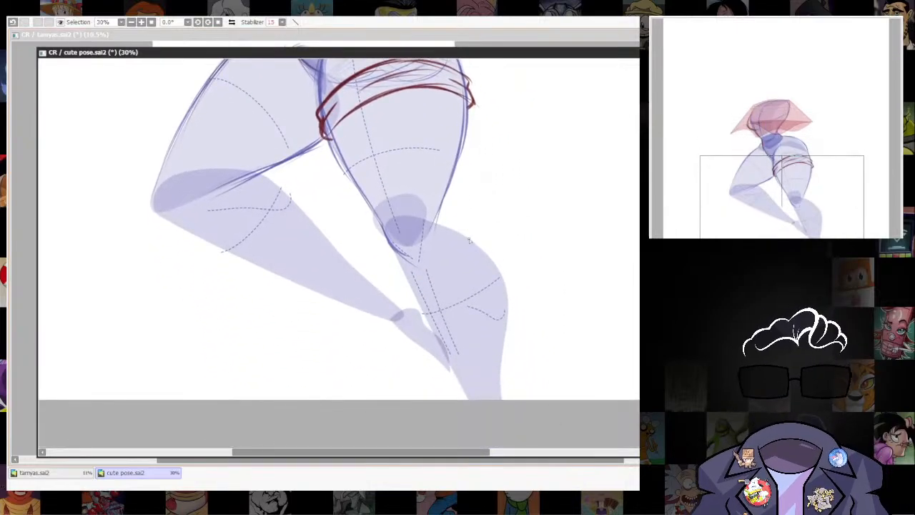
drag(429, 214, 477, 309)
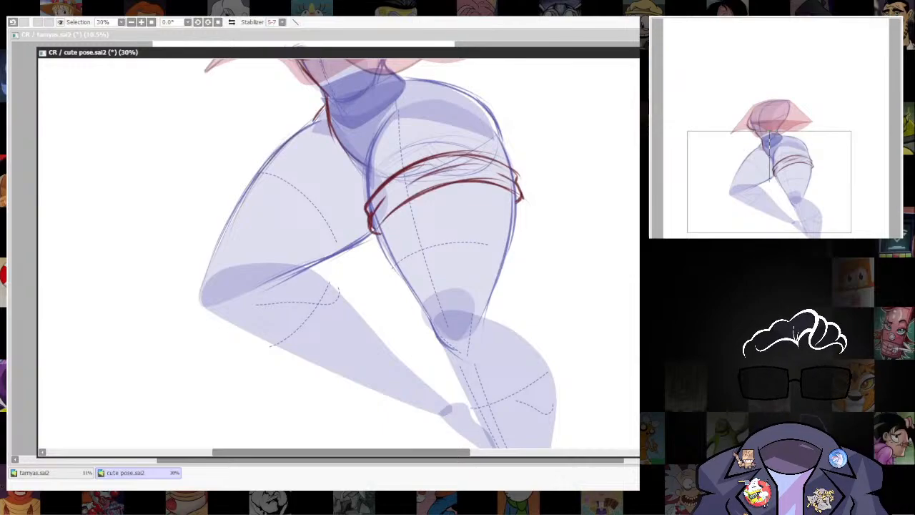
drag(455, 205, 411, 261)
key(ctrl+z)
drag(440, 214, 413, 265)
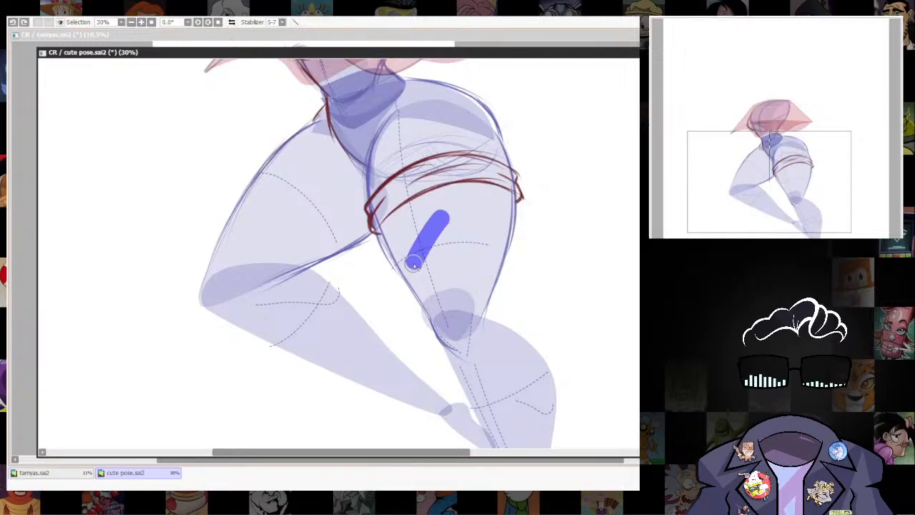
key(ctrl+z)
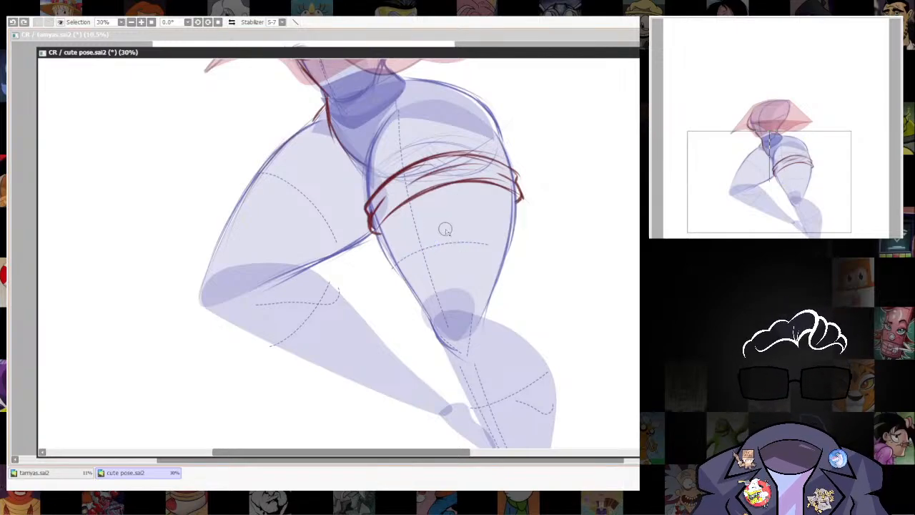
Paint two thick crossing blue strokes on the thigh below the band and turn them into a dark red outline without a selection.
drag(445, 206, 410, 268)
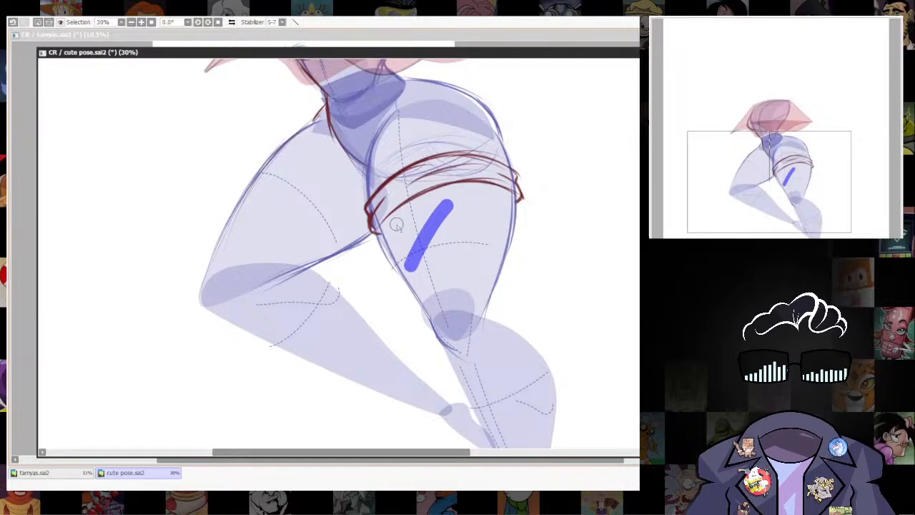
mouse_move(397, 226)
mouse_down()
mouse_move(454, 259)
mouse_move(396, 230)
mouse_move(453, 251)
mouse_up()
key(ctrl+z)
key(ctrl+z)
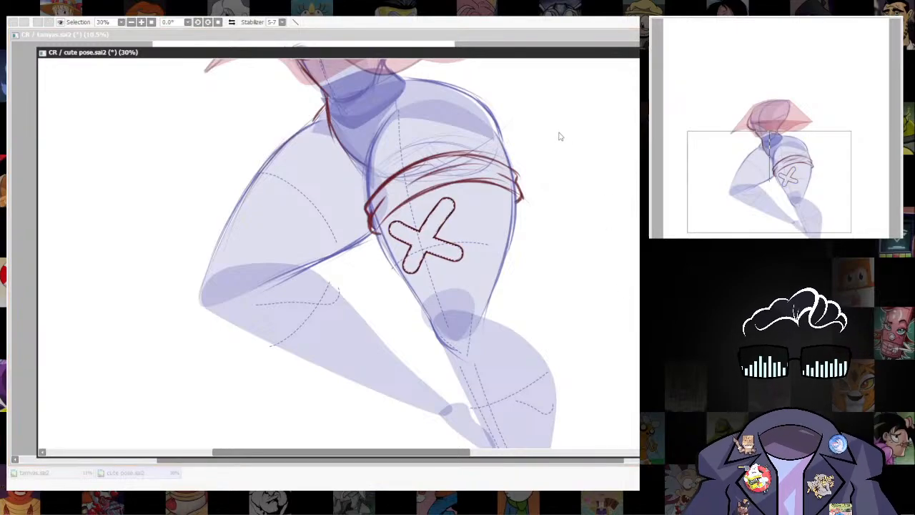
click(621, 184)
key(ctrl+d)
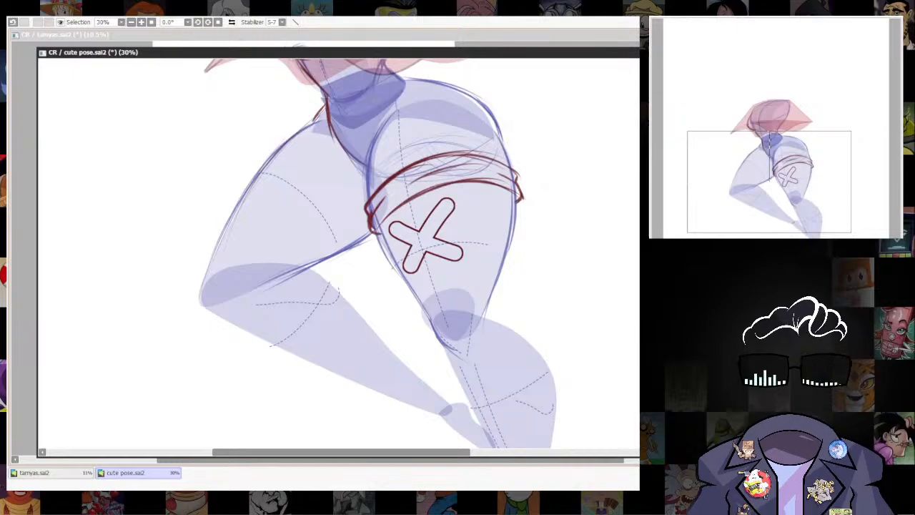
Step back to the filled blue cross on the thigh and return it to an outline only.
key(ctrl+z)
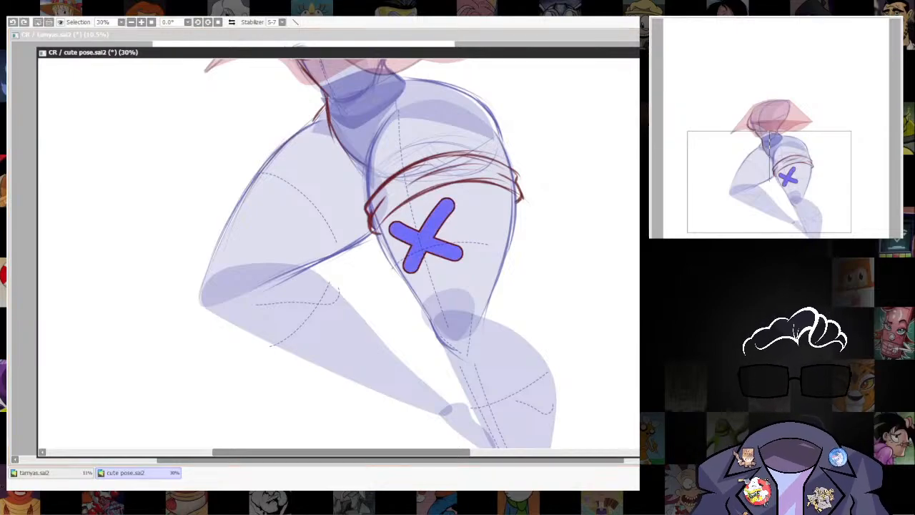
key(b)
scroll(527, 296, down, 5)
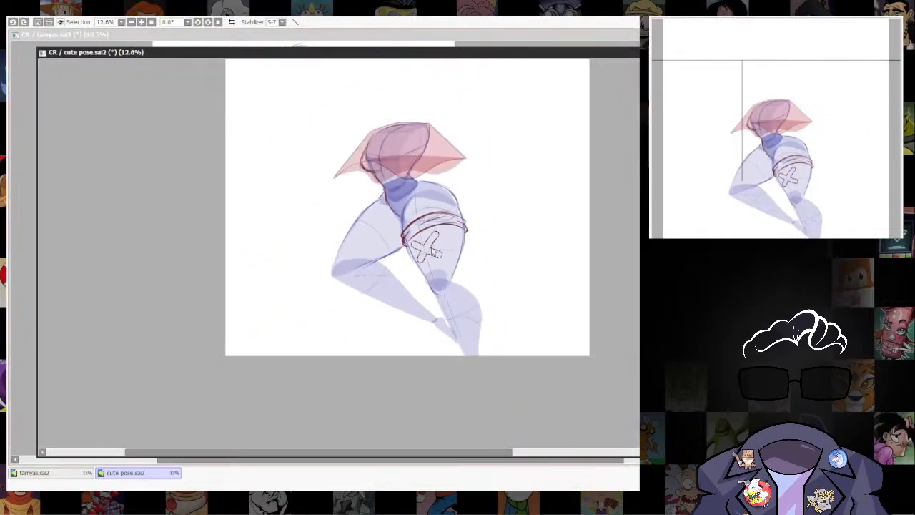
scroll(533, 400, up, 4)
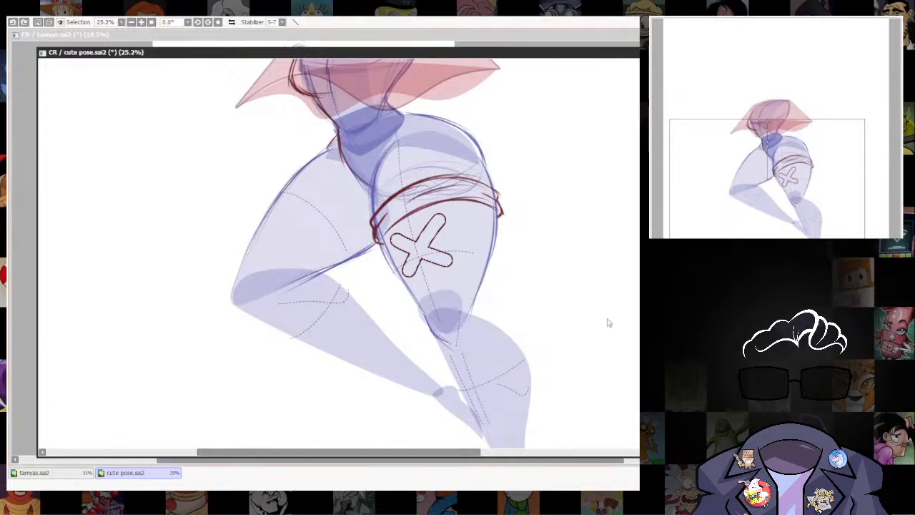
Draw the steeper bar's two edges through the crossing in dark red so that it overlaps the other bar.
scroll(608, 323, up, 3)
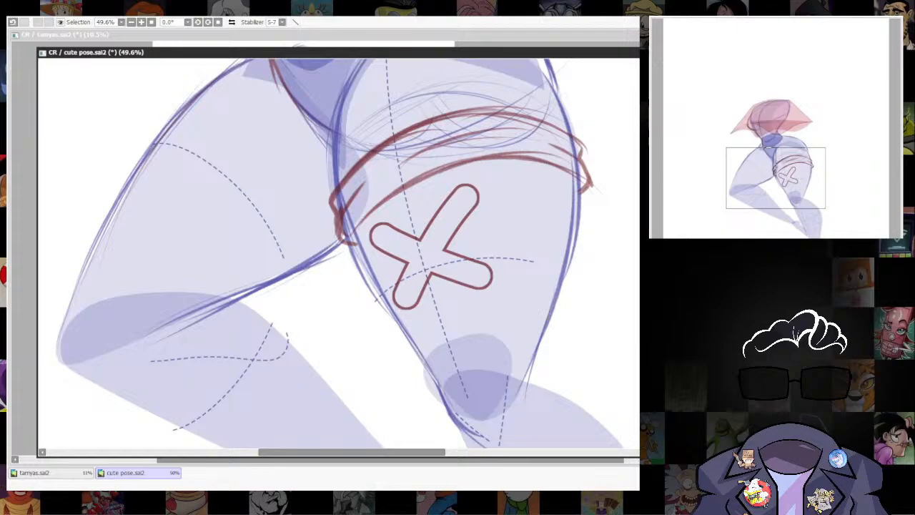
key(bracketleft)
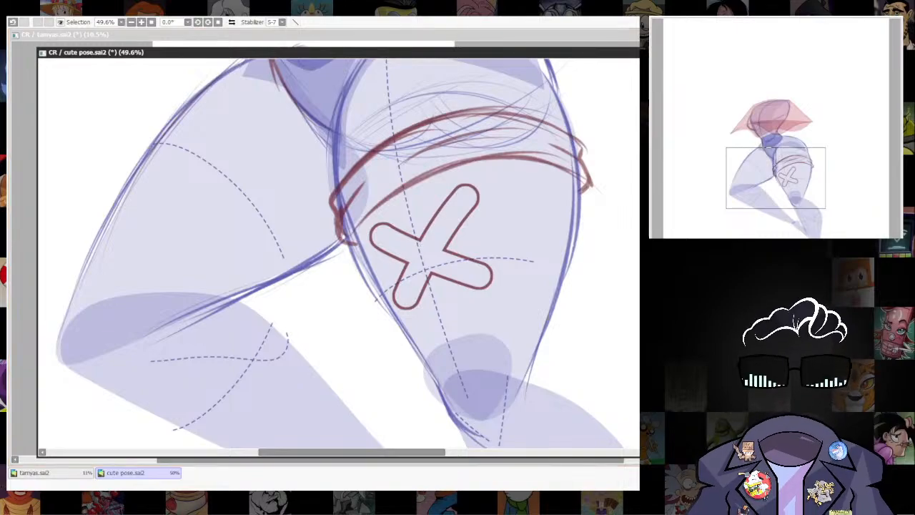
drag(400, 278, 438, 218)
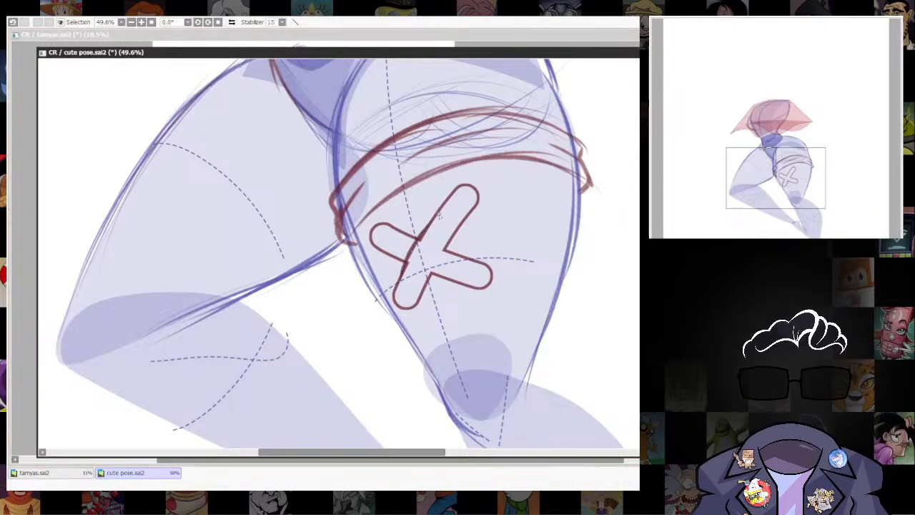
key(ctrl+z)
drag(399, 279, 438, 216)
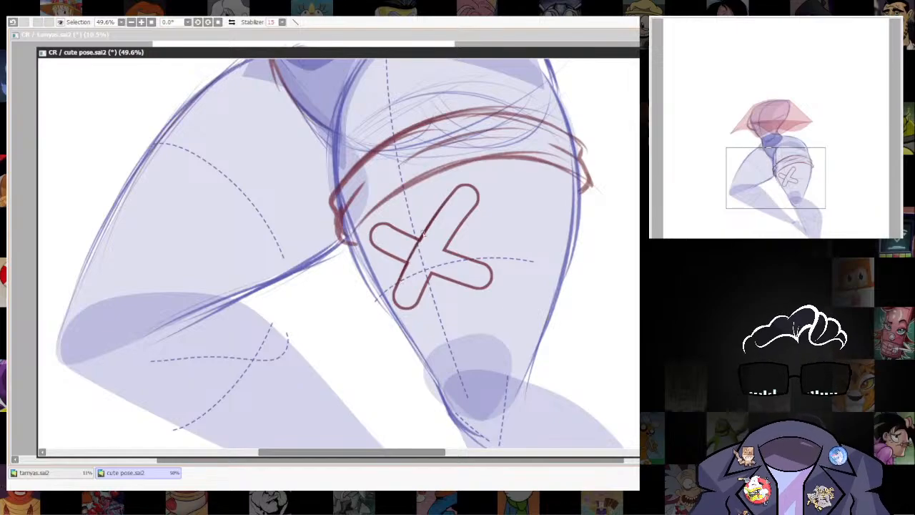
drag(426, 286, 473, 210)
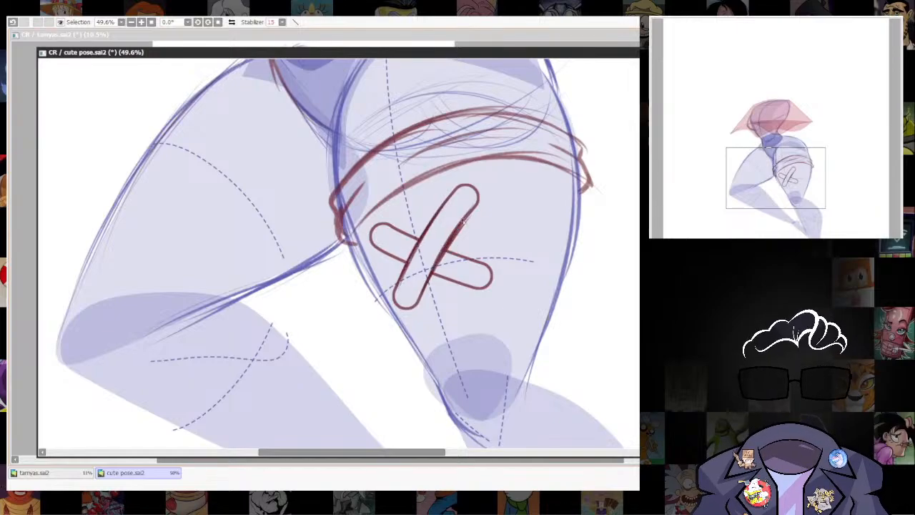
Lasso the pair of crossed bars on the thigh.
drag(522, 391, 521, 244)
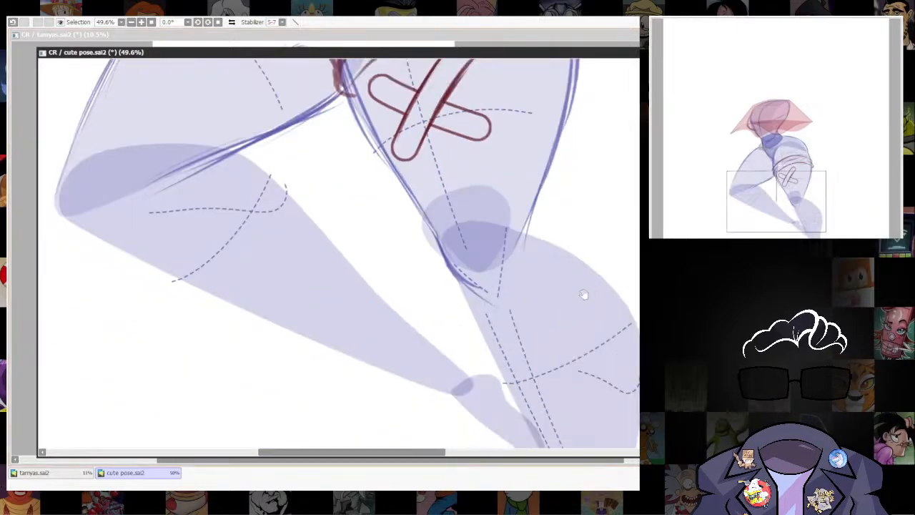
drag(584, 294, 576, 324)
drag(421, 73, 392, 218)
key(ctrl+z)
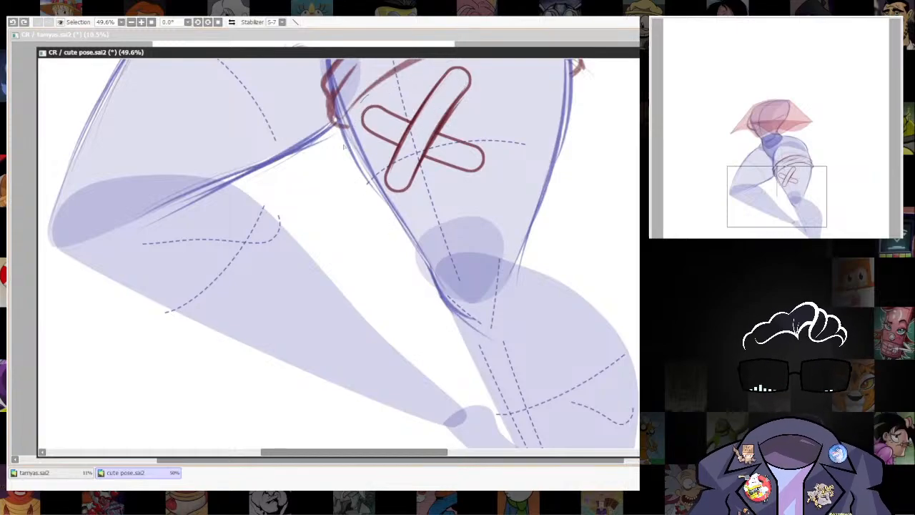
mouse_move(368, 96)
mouse_down()
mouse_move(535, 141)
mouse_move(455, 62)
mouse_move(370, 91)
mouse_up()
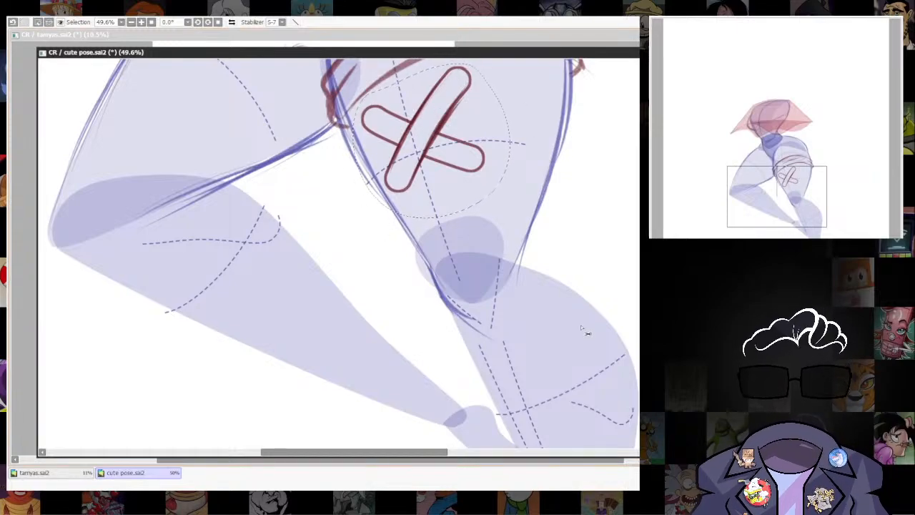
key(ctrl+c)
key(ctrl+v)
drag(429, 129, 488, 232)
drag(560, 320, 525, 250)
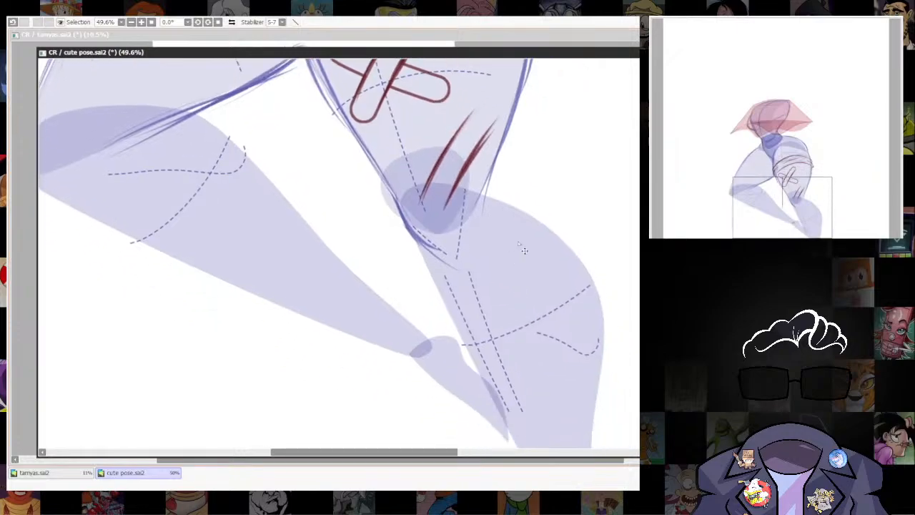
key(ctrl+z)
key(ctrl+z)
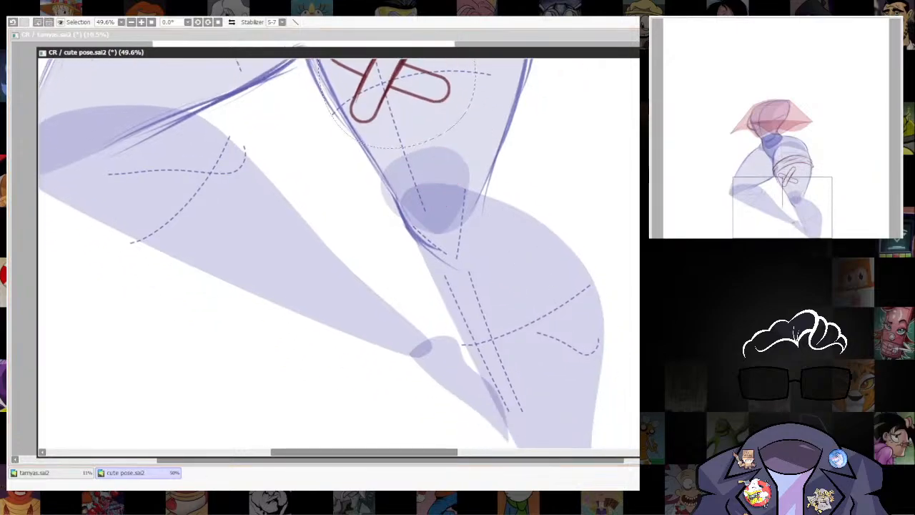
Duplicate the complete pair of crossed bars and place the copy on the lower leg just below the knee.
drag(526, 187, 601, 388)
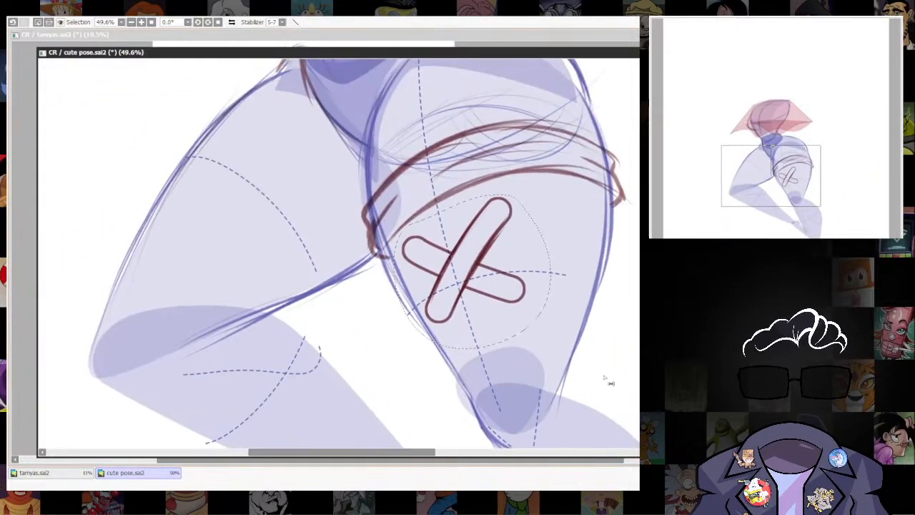
key(ctrl+d)
drag(579, 433, 520, 291)
drag(437, 163, 538, 371)
drag(570, 395, 498, 282)
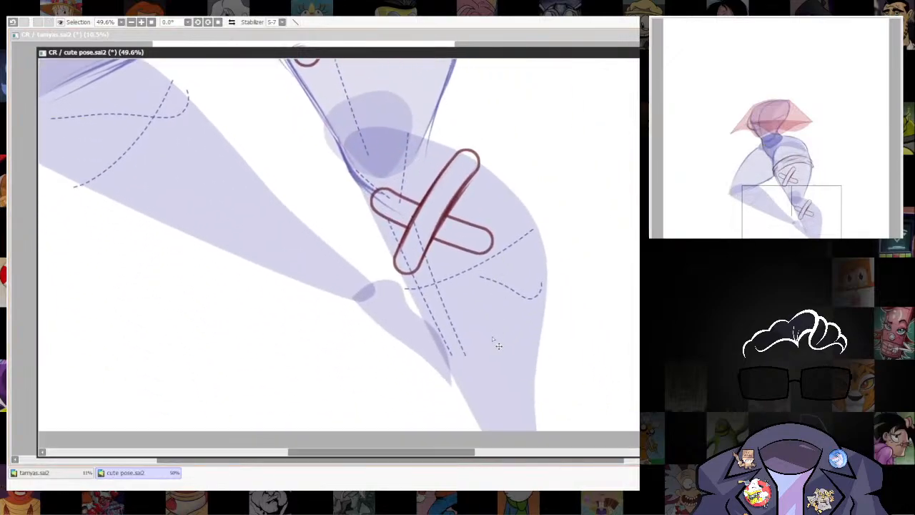
Shrink and slightly distort the copied crossed bars, placing them on the lower thigh just above the knee, below the original pair.
key(ctrl+t)
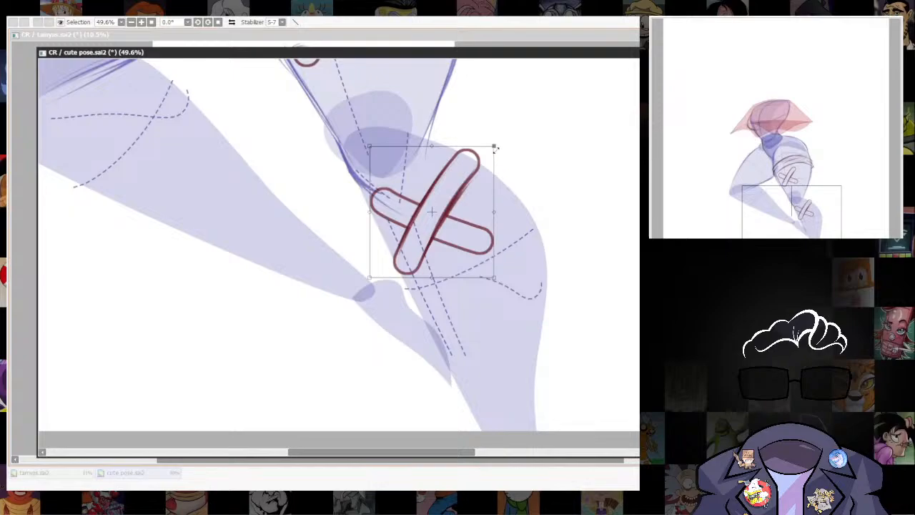
drag(494, 148, 476, 165)
drag(476, 257, 496, 418)
drag(459, 366, 384, 249)
drag(420, 212, 421, 210)
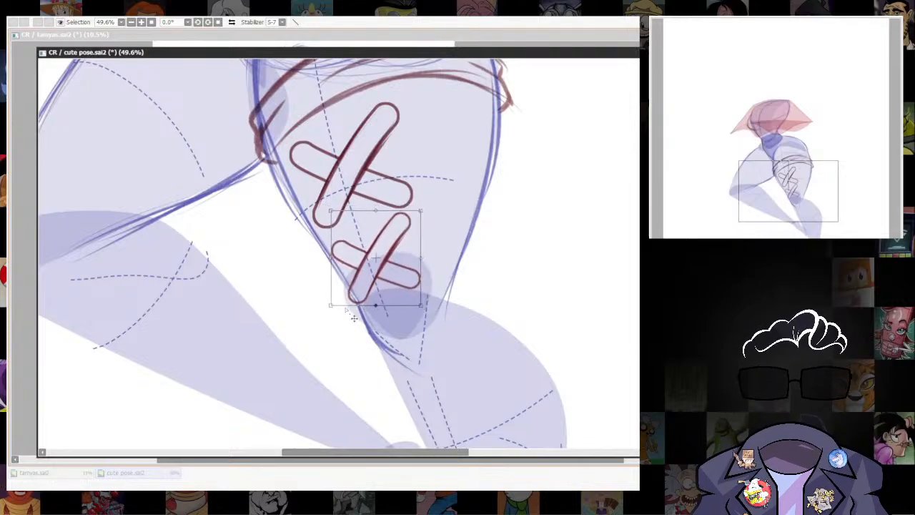
drag(330, 305, 331, 297)
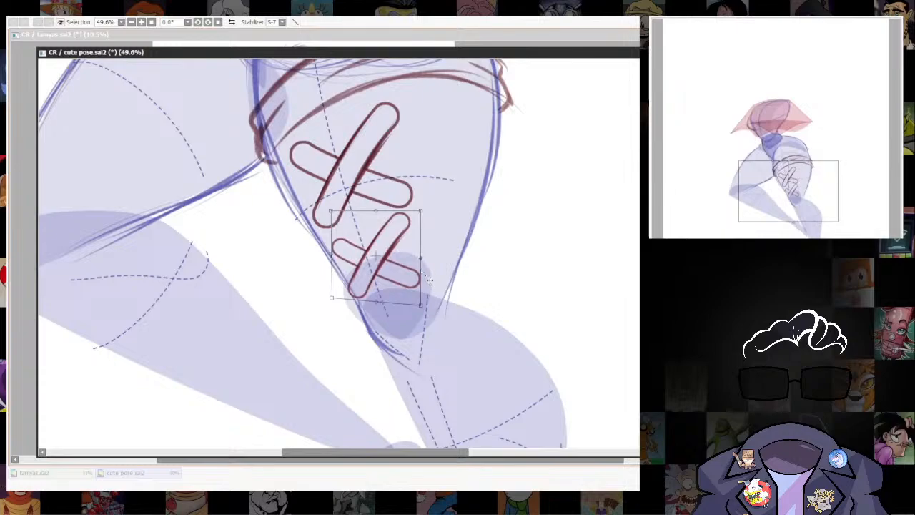
drag(429, 278, 408, 273)
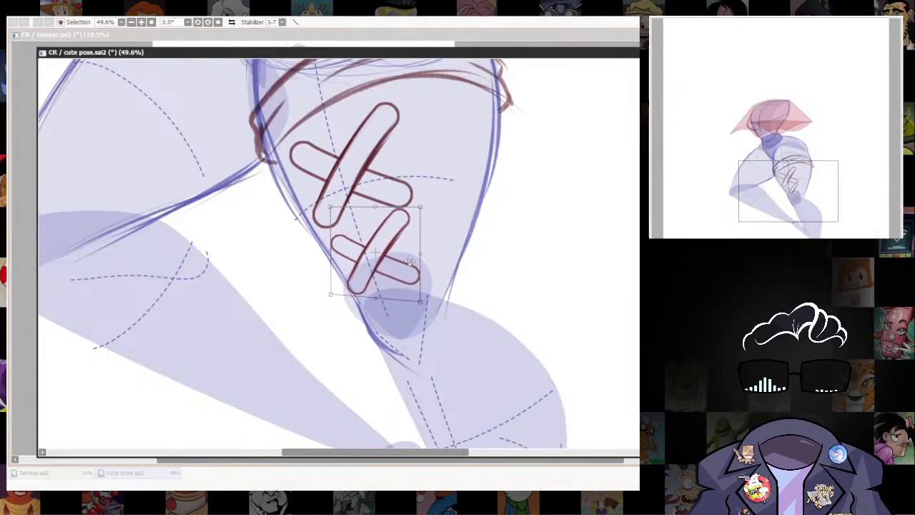
key(Return)
Lasso the upper pair of crossed bars and slightly narrow and skew it to follow the thigh's form.
drag(501, 285, 554, 452)
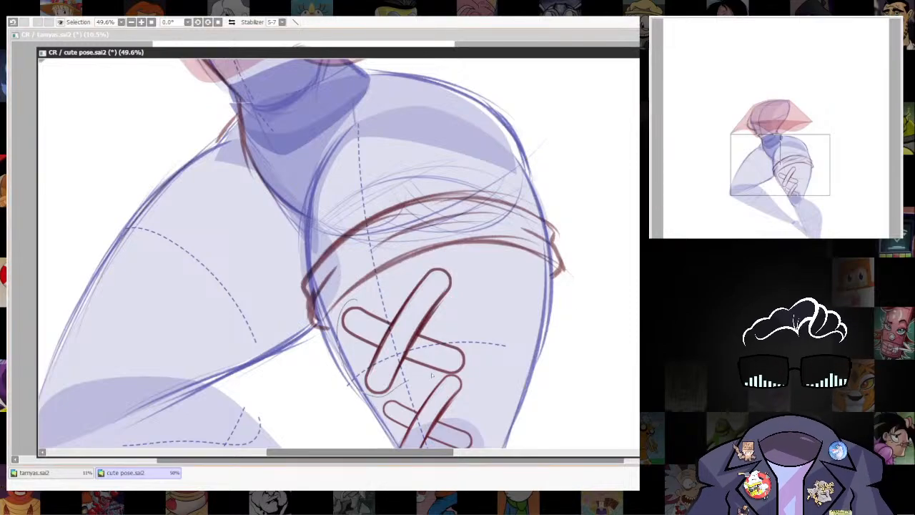
mouse_move(491, 291)
mouse_down()
mouse_move(422, 248)
mouse_move(364, 280)
mouse_up()
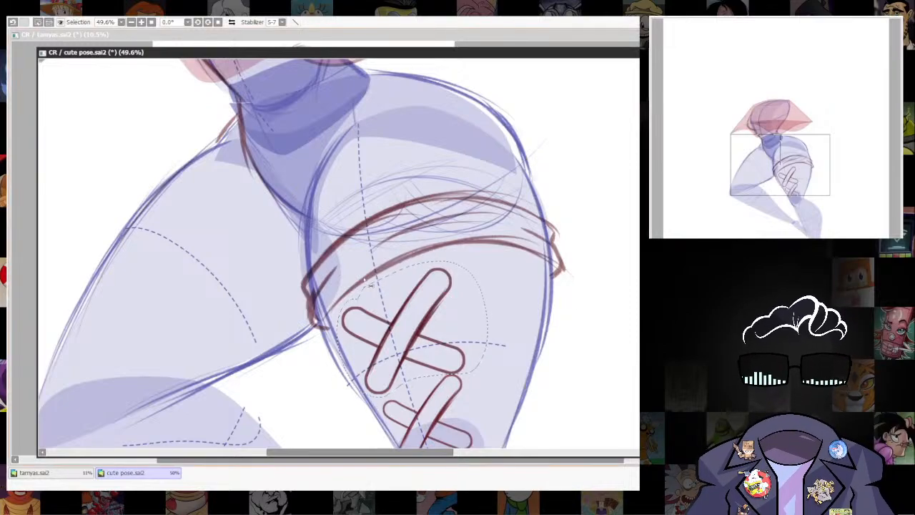
key(ctrl+t)
drag(465, 327, 463, 321)
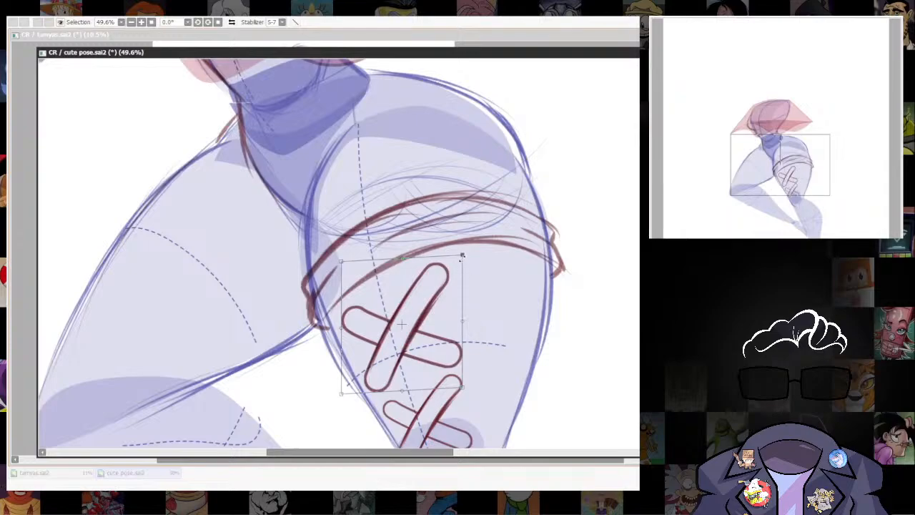
drag(461, 254, 458, 250)
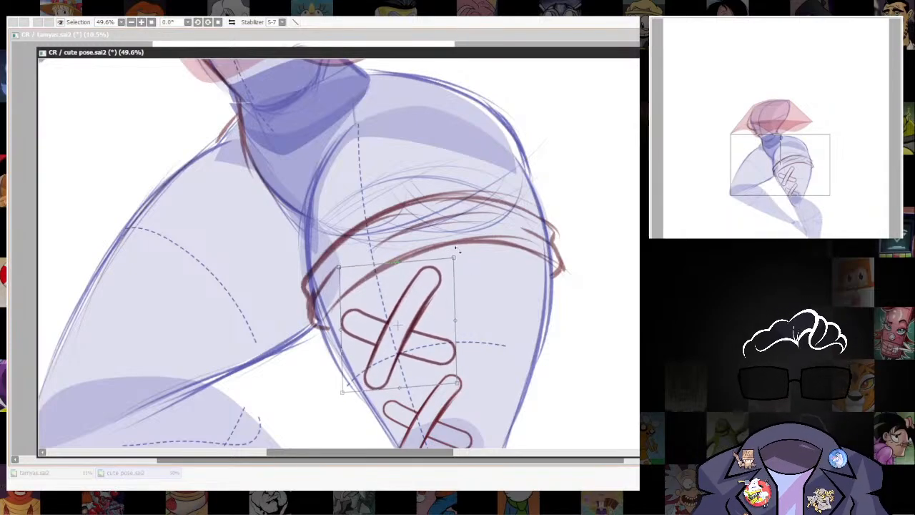
drag(441, 316, 438, 318)
key(Return)
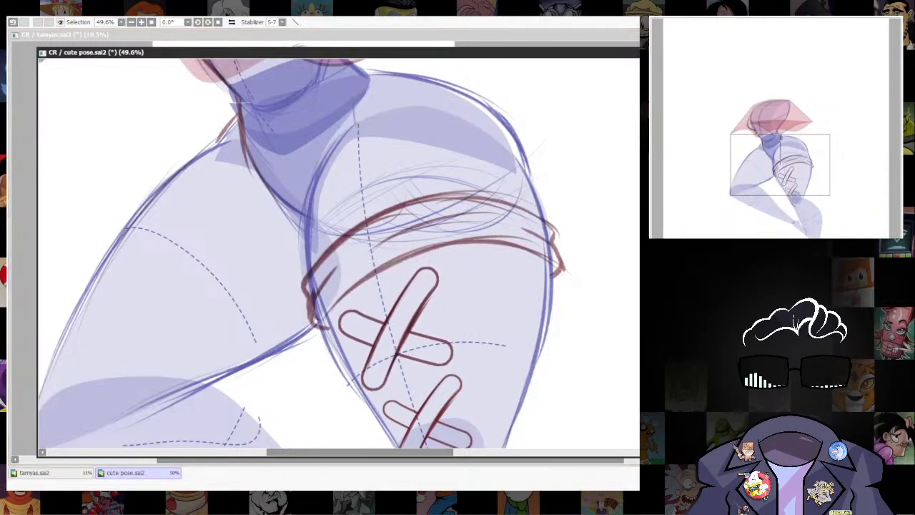
Draw a filled pink circle above the torso as the figure's head.
scroll(574, 316, down, 6)
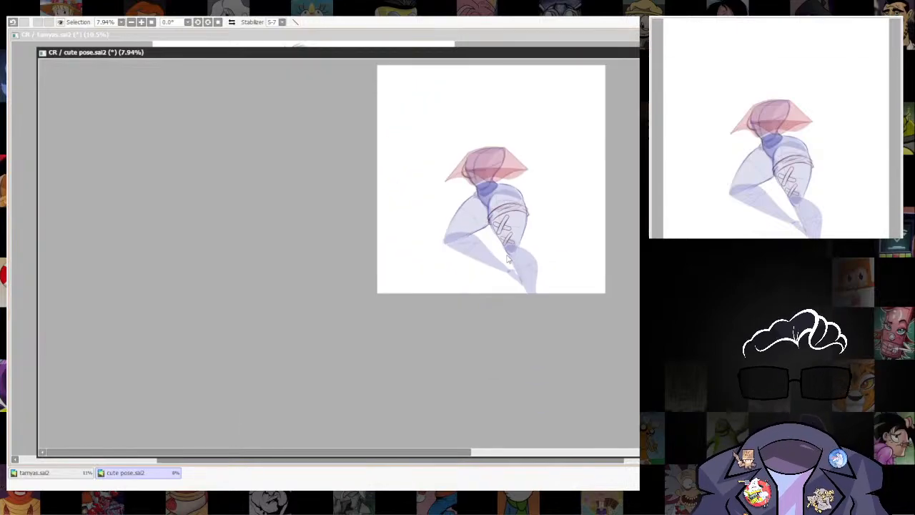
scroll(509, 247, up, 6)
scroll(508, 369, down, 3)
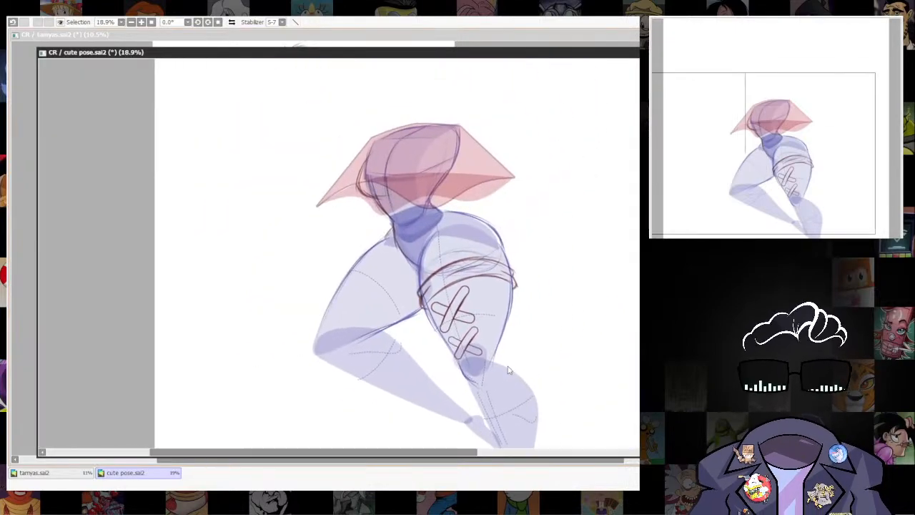
scroll(509, 369, up, 3)
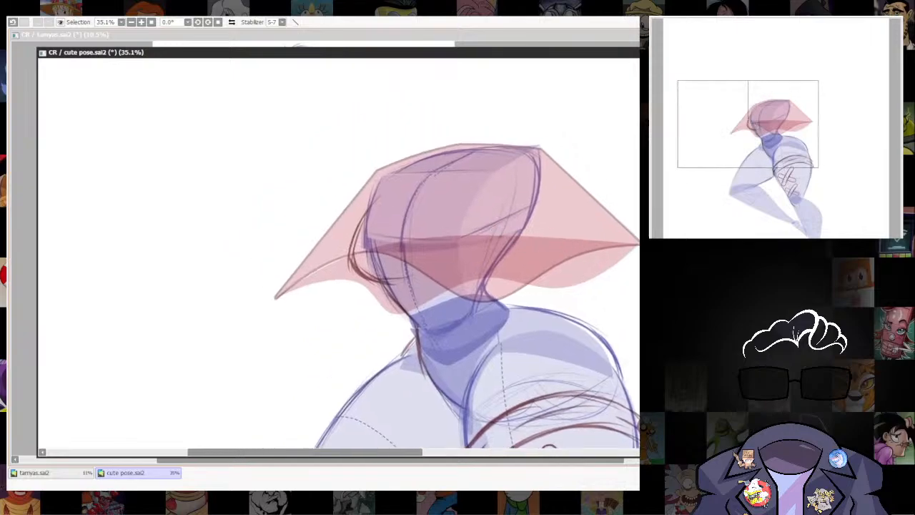
drag(606, 303, 566, 343)
scroll(552, 266, down, 6)
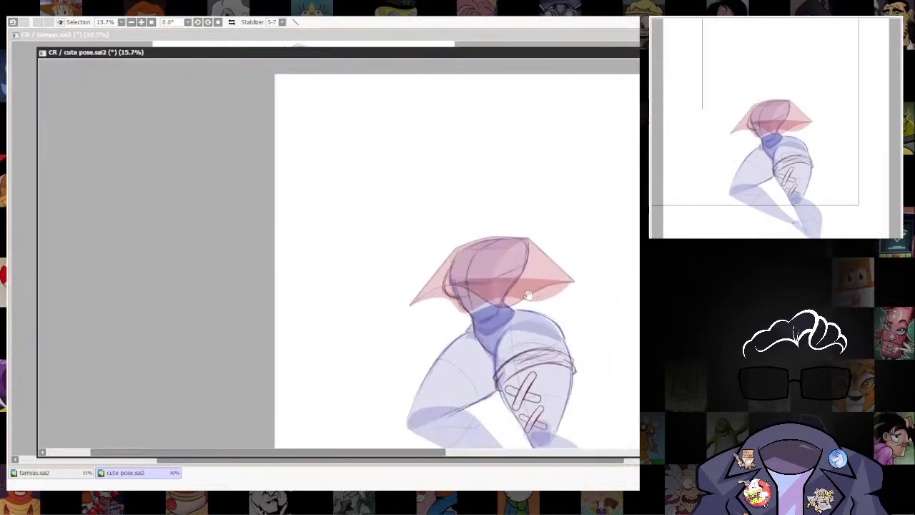
scroll(557, 276, up, 3)
drag(591, 285, 551, 346)
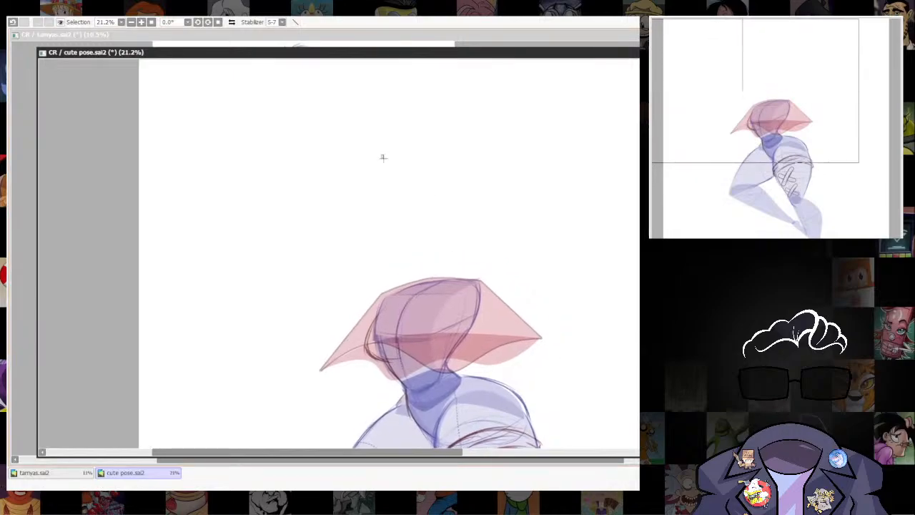
drag(382, 154, 474, 264)
key(ctrl+z)
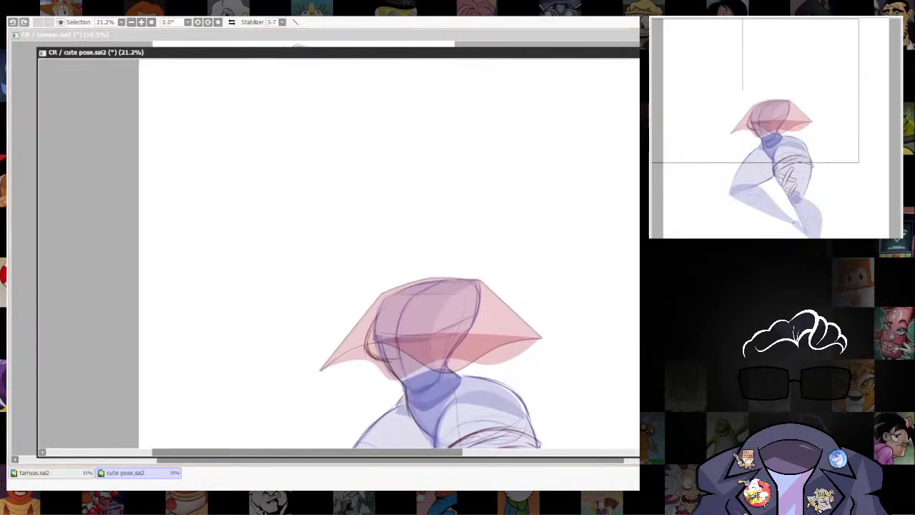
drag(361, 127, 471, 247)
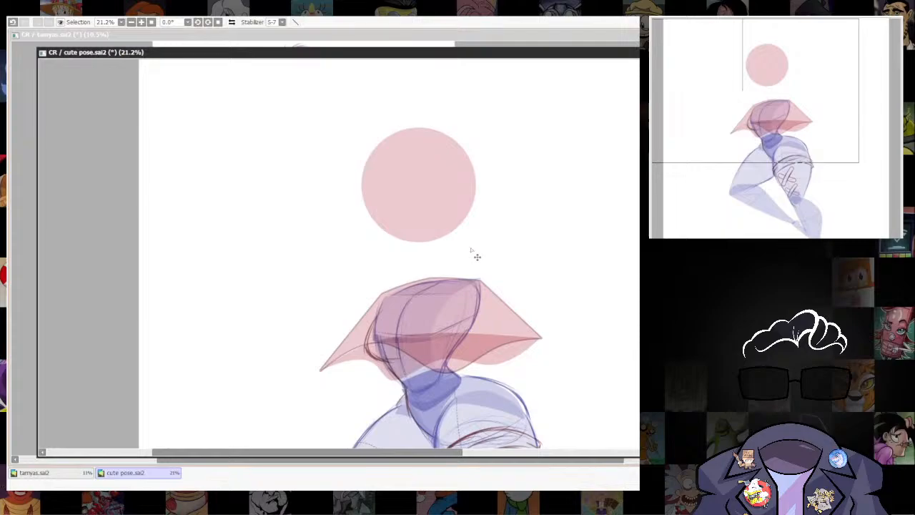
Transform the head circle, adjusting its size and centring it just above the shoulders.
key(ctrl+t)
drag(475, 128, 479, 124)
drag(455, 186, 466, 199)
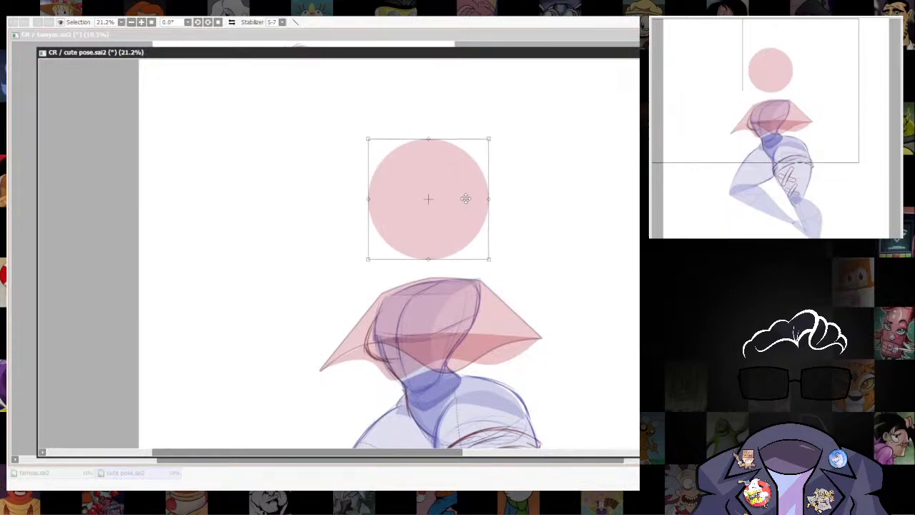
drag(489, 139, 495, 133)
drag(457, 212, 462, 213)
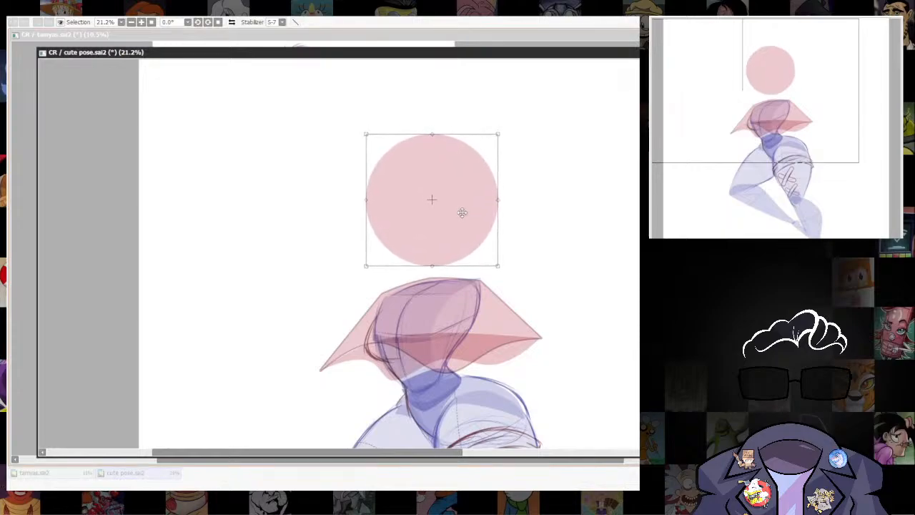
drag(504, 146, 489, 145)
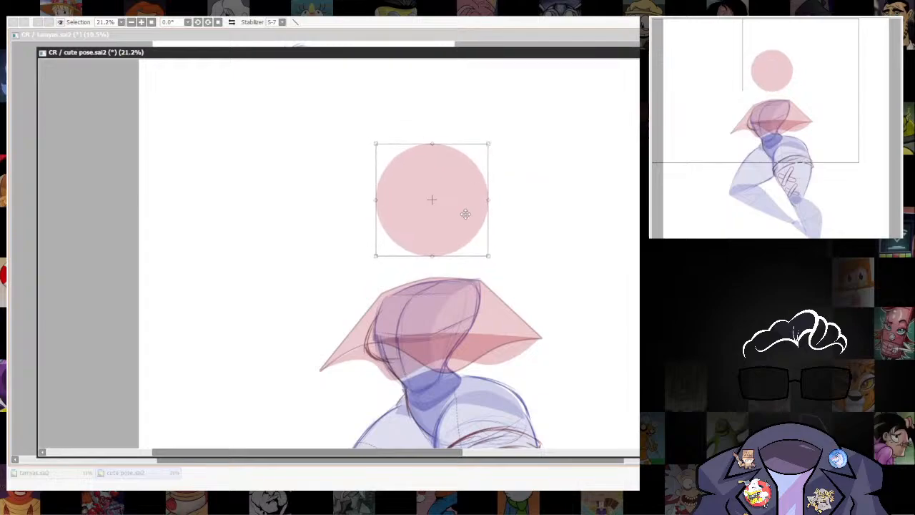
drag(465, 213, 470, 215)
key(Return)
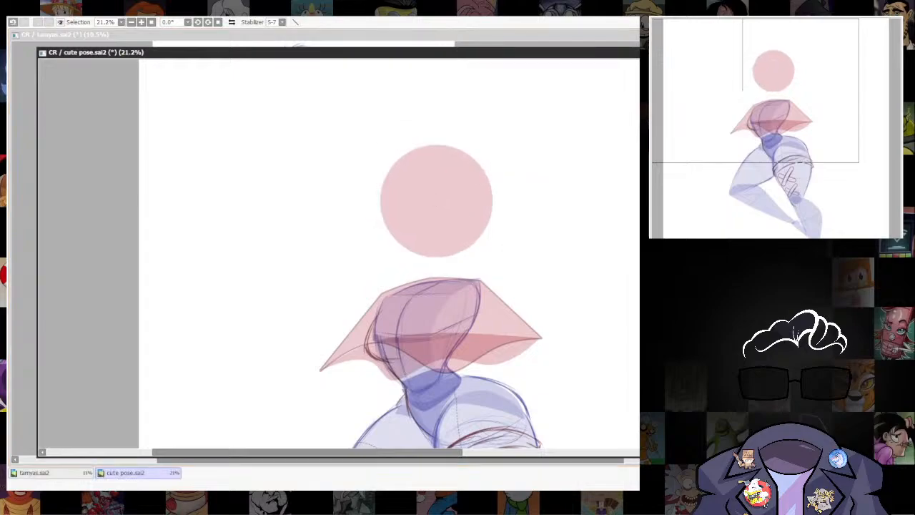
Draw a smaller upright pink ellipse for the face over the head circle and shift it slightly inward.
scroll(510, 265, up, 2)
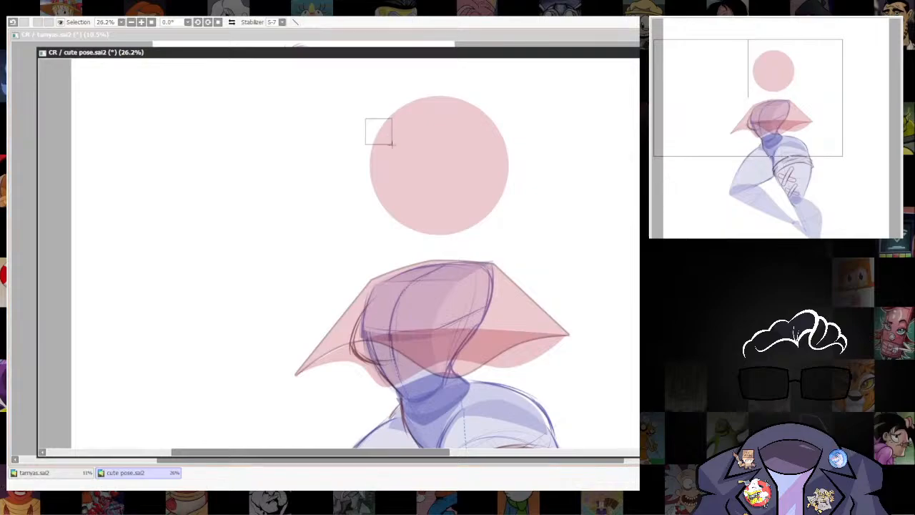
drag(379, 129, 462, 236)
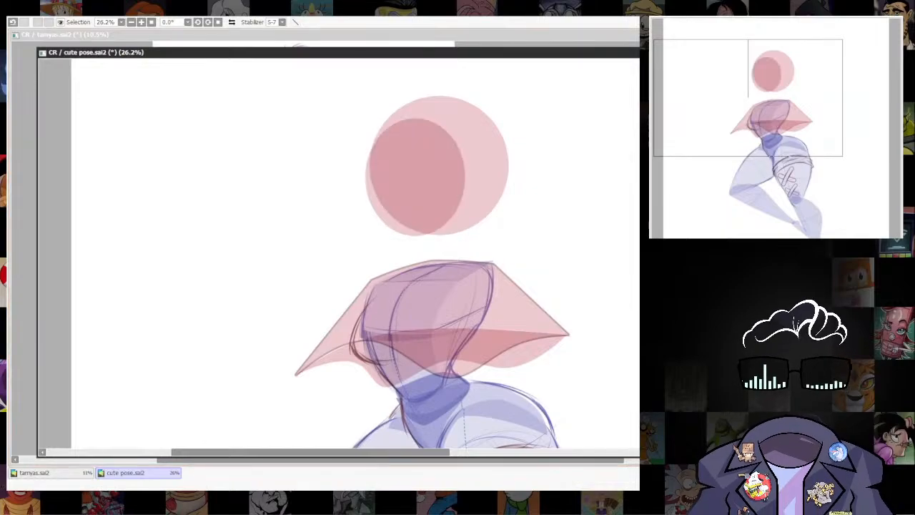
drag(560, 274, 572, 302)
drag(448, 220, 457, 212)
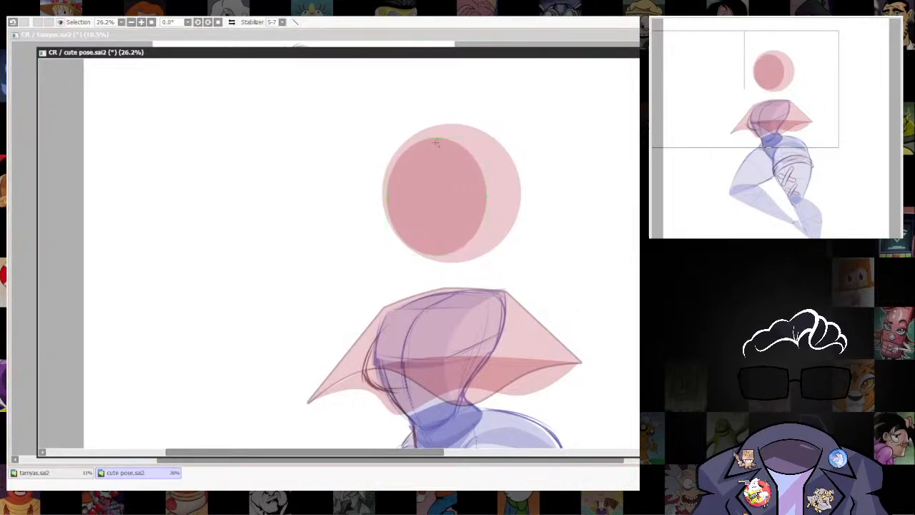
Reshape the face ellipse with its curve points into a four-cornered form with inward-curving sides and a chin below the head circle.
drag(436, 138, 475, 160)
drag(488, 200, 479, 240)
drag(447, 267, 429, 280)
drag(393, 213, 401, 213)
drag(401, 210, 400, 206)
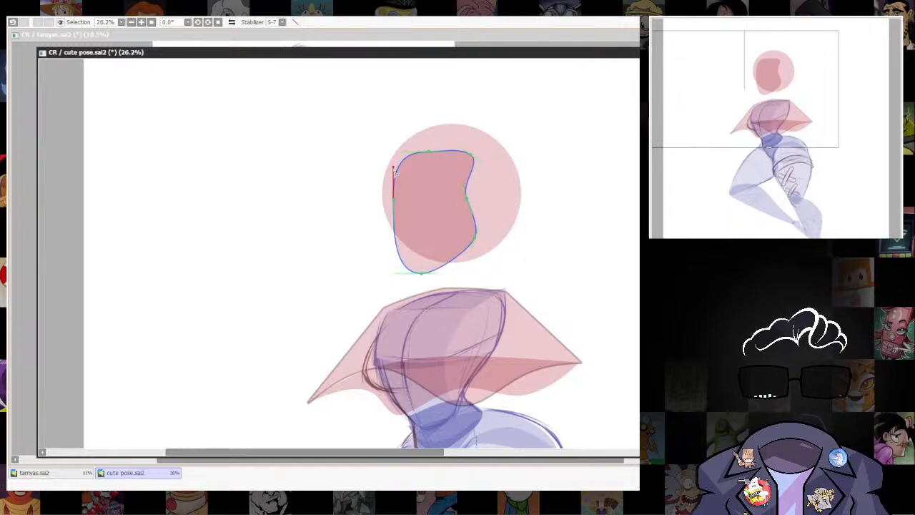
drag(394, 170, 388, 171)
drag(394, 165, 420, 170)
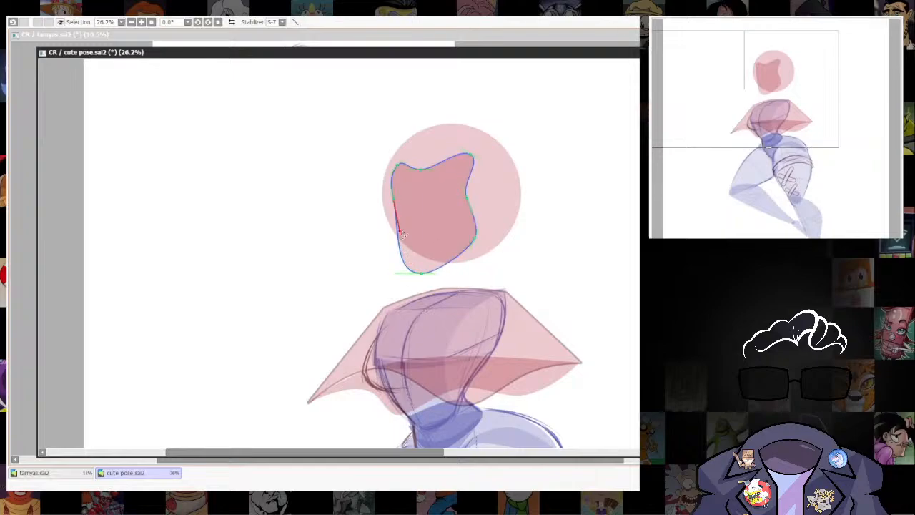
drag(423, 273, 441, 267)
drag(445, 258, 426, 285)
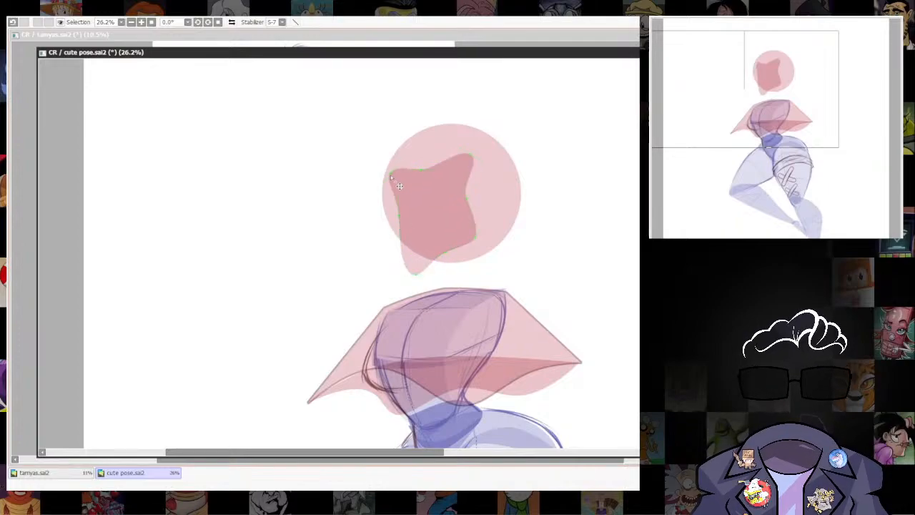
Refine the face shape by rounding its top edge, pushing its right side outward and raising the chin slightly.
drag(390, 176, 389, 173)
drag(471, 155, 478, 162)
drag(467, 197, 482, 208)
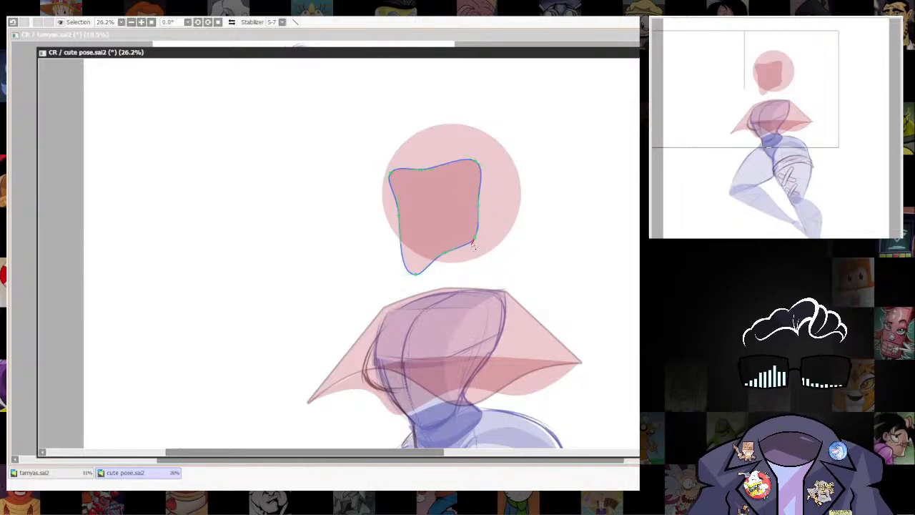
drag(415, 274, 413, 268)
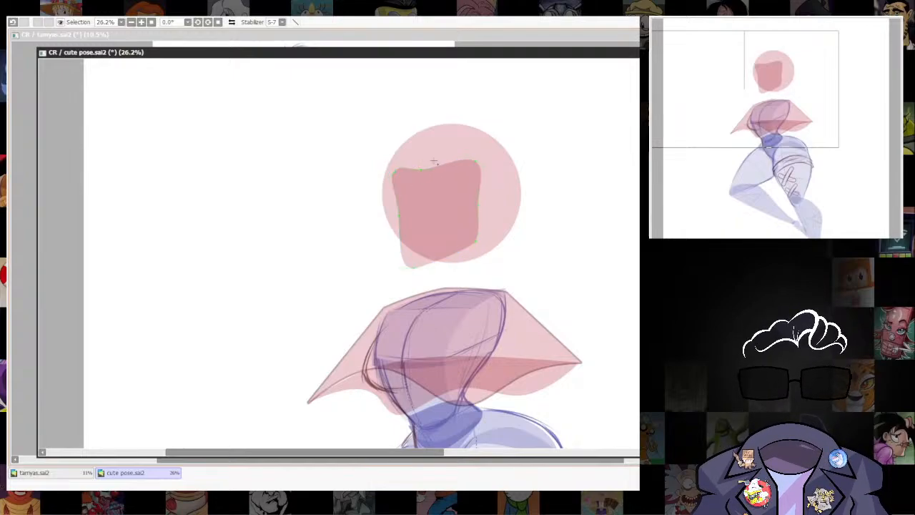
drag(393, 171, 417, 148)
drag(475, 160, 479, 165)
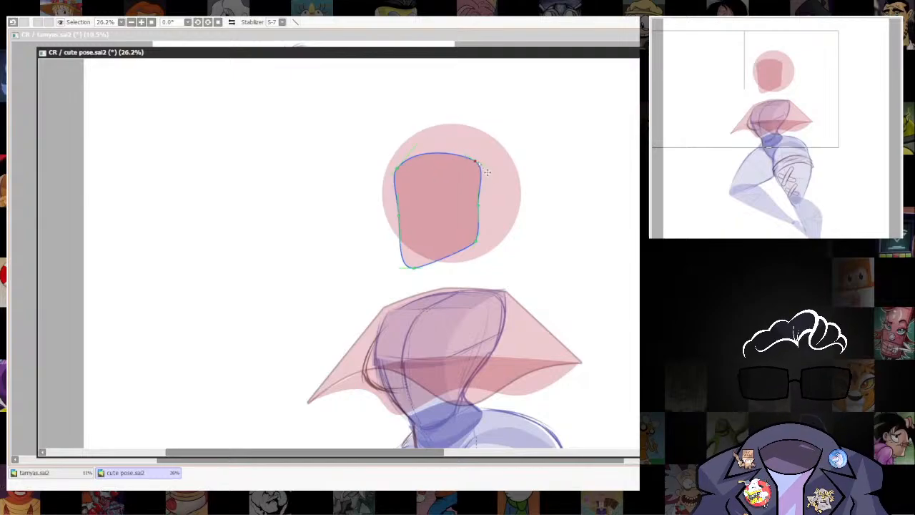
drag(479, 206, 485, 215)
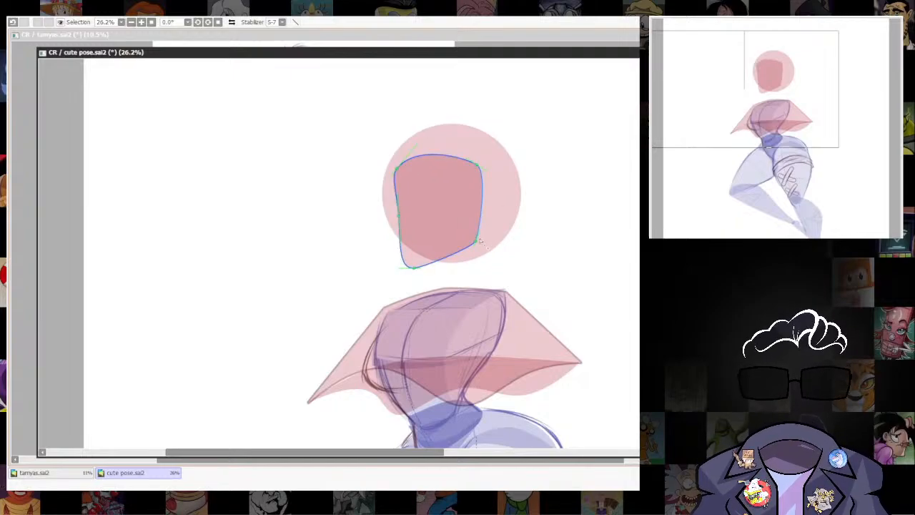
click(398, 216)
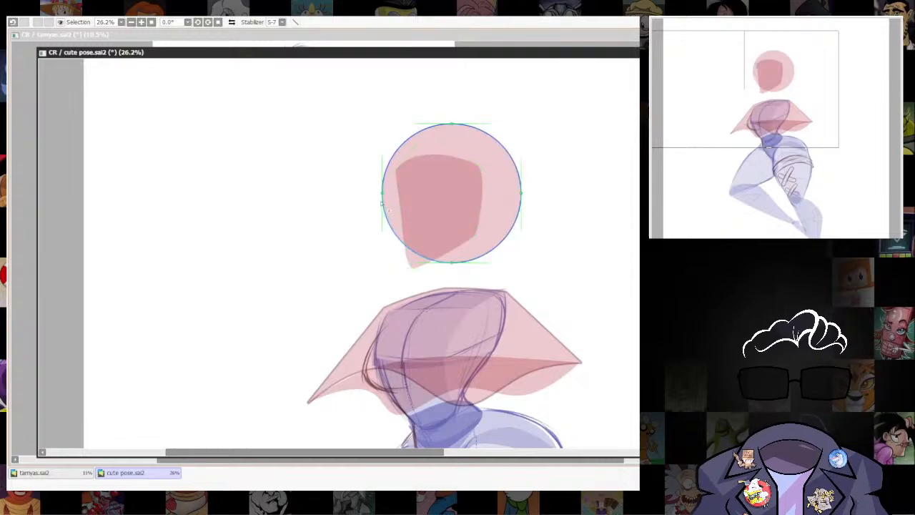
Reshape the head circle's left and lower edges so the outline wraps around the jaw of the face shape.
drag(382, 203, 399, 211)
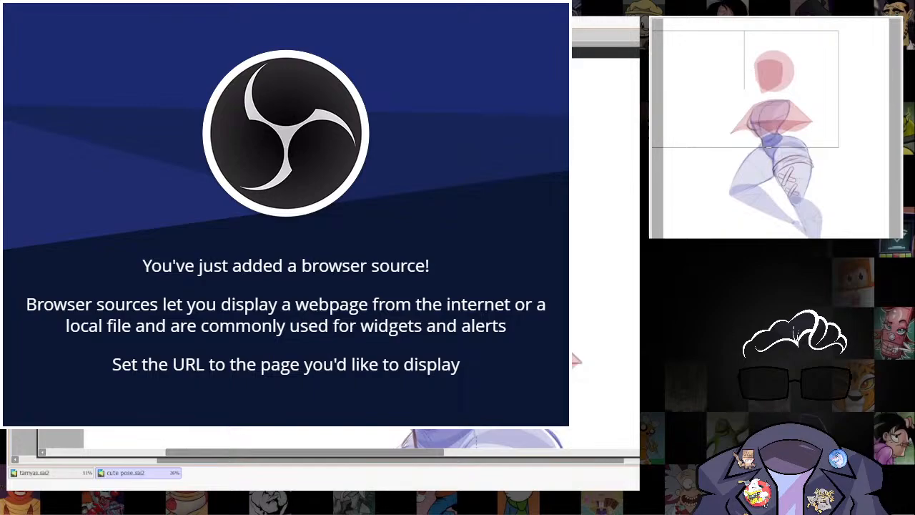
drag(404, 243, 402, 272)
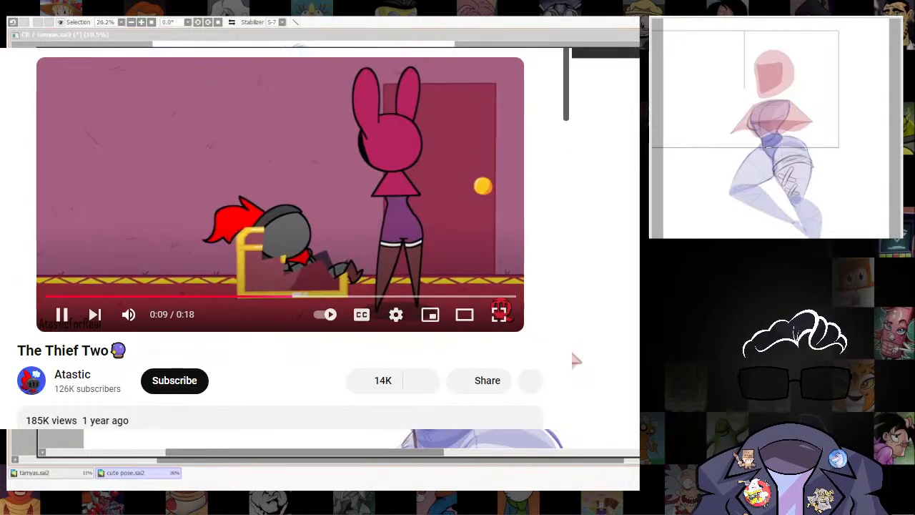
Mute the reference video "The Thief Two" and view the description and recommended videos below it.
scroll(129, 315, down, 1)
click(129, 243)
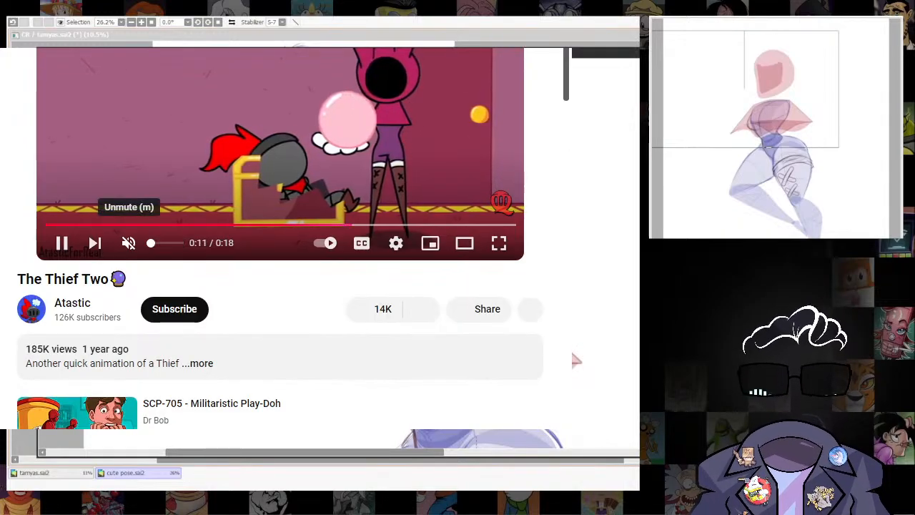
scroll(61, 243, down, 3)
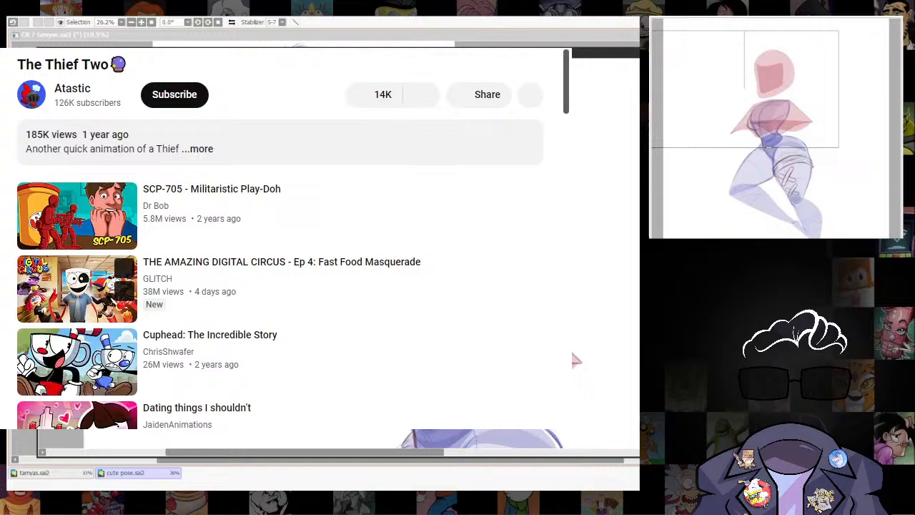
Dismiss the live TV promotion and replay "The Thief Two" from the start to study the hooded thief's design.
scroll(200, 295, up, 4)
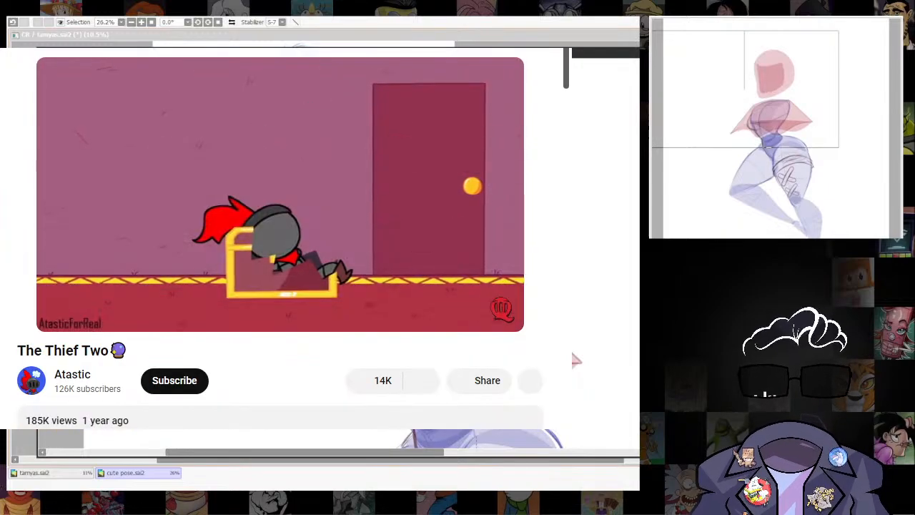
drag(557, 286, 526, 93)
drag(608, 250, 572, 347)
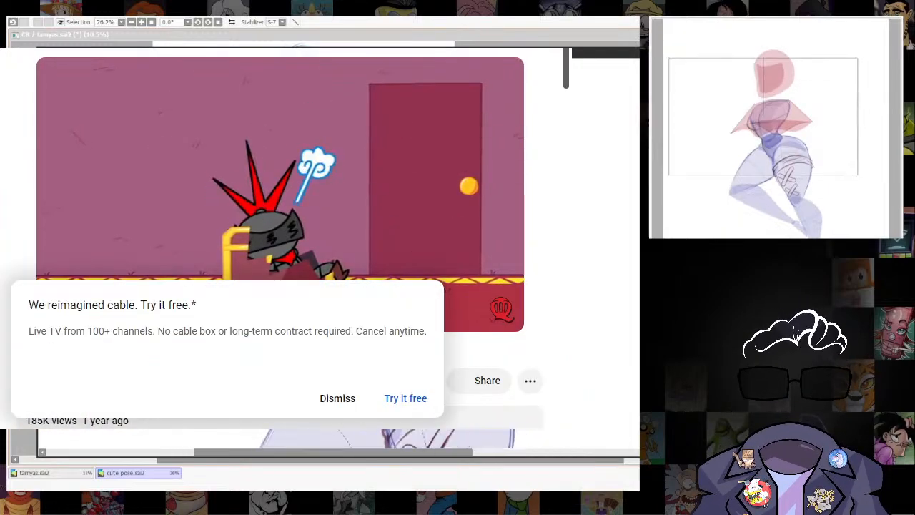
click(367, 398)
scroll(593, 271, down, 5)
scroll(506, 93, up, 5)
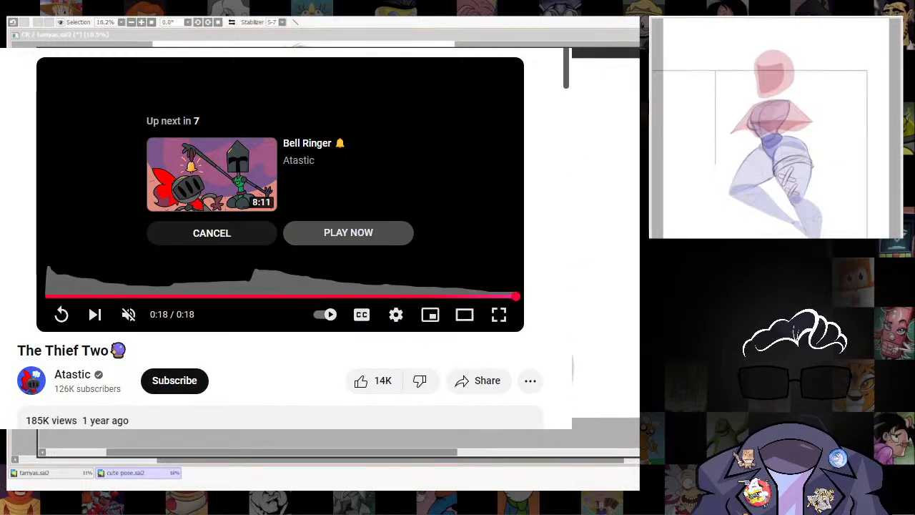
click(199, 296)
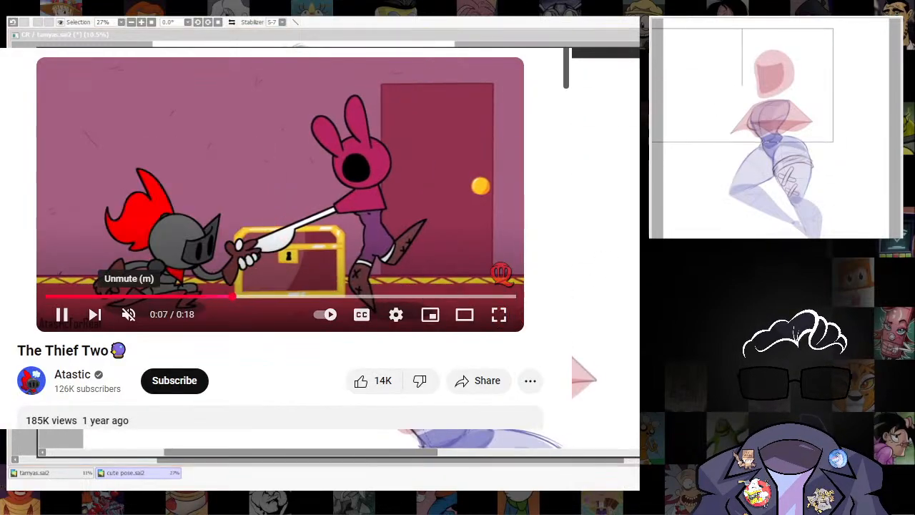
drag(129, 295, 45, 295)
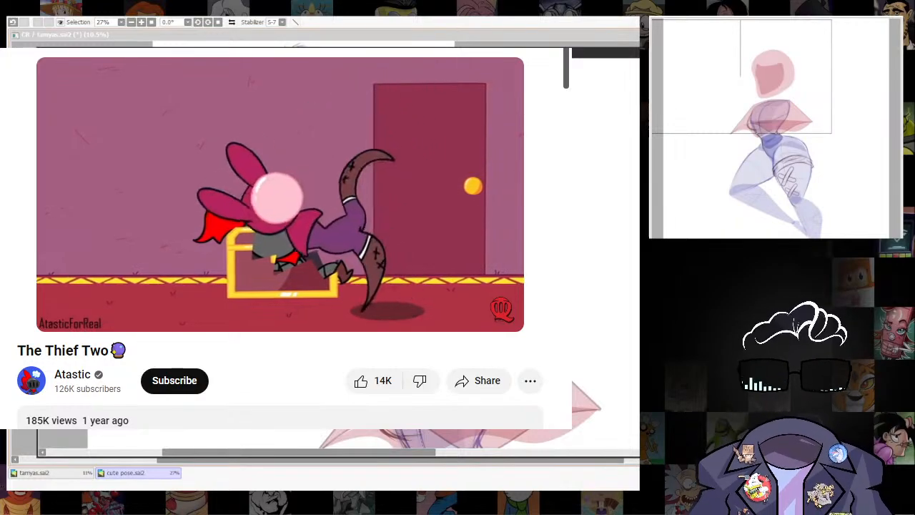
scroll(621, 290, up, 3)
drag(343, 214, 334, 309)
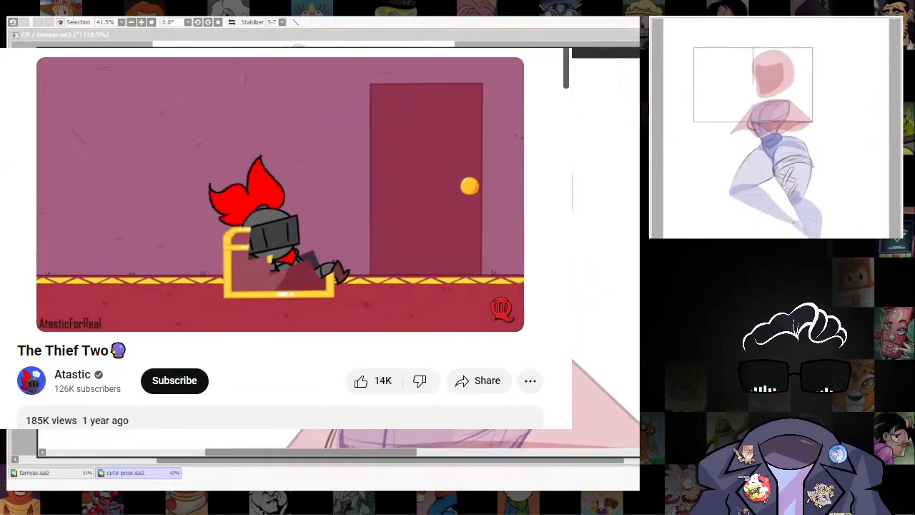
scroll(606, 286, down, 2)
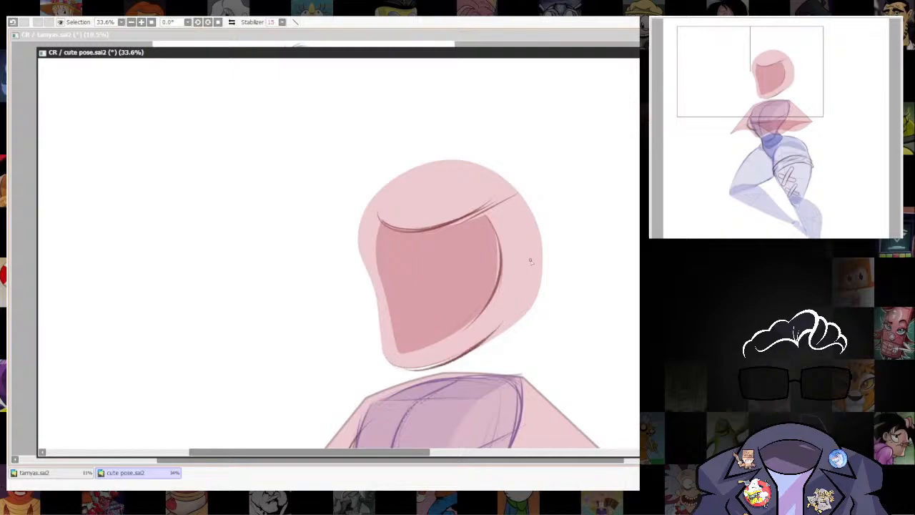
Sketch the hood's outer contour along the back of the head and down the front edge to the chin.
drag(539, 243, 526, 288)
mouse_move(530, 211)
mouse_down()
mouse_move(547, 258)
mouse_move(503, 326)
mouse_up()
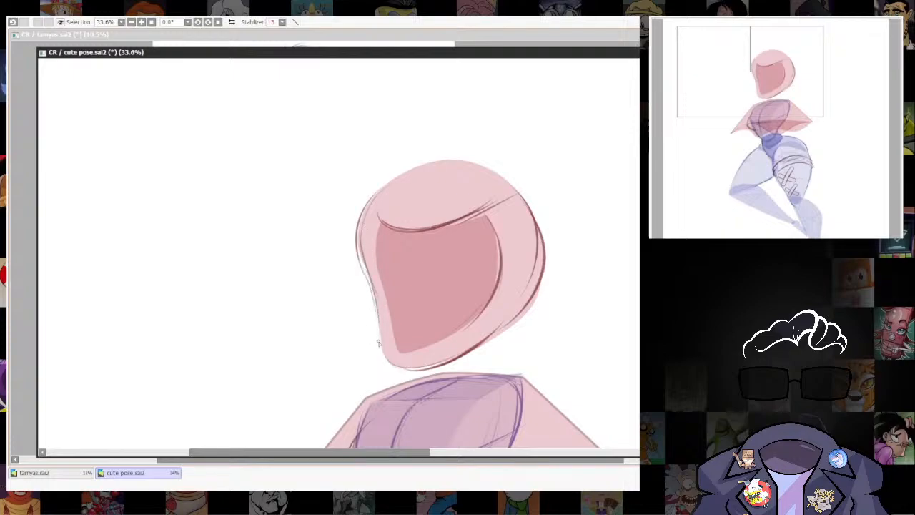
mouse_move(365, 202)
mouse_down()
mouse_move(388, 318)
mouse_move(366, 218)
mouse_move(376, 317)
mouse_move(364, 323)
mouse_move(371, 305)
mouse_move(376, 361)
mouse_up()
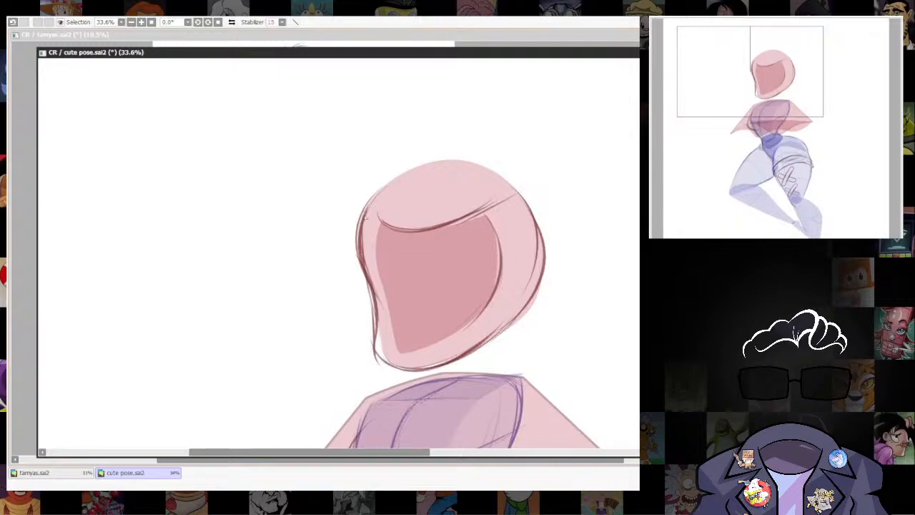
Sketch the front and lower edges of the face opening, curving them around the chin inside the hood.
scroll(511, 180, down, 3)
scroll(551, 98, up, 3)
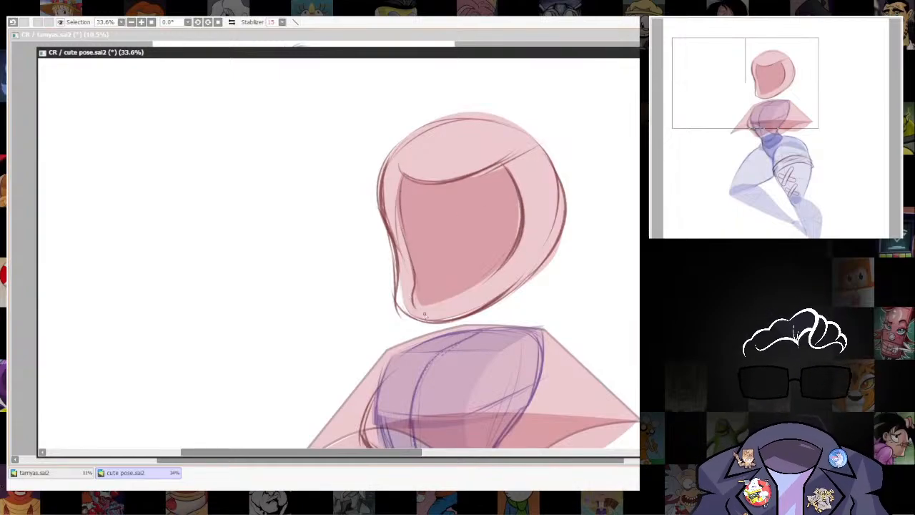
mouse_move(413, 270)
mouse_down()
mouse_move(409, 289)
mouse_move(500, 263)
mouse_up()
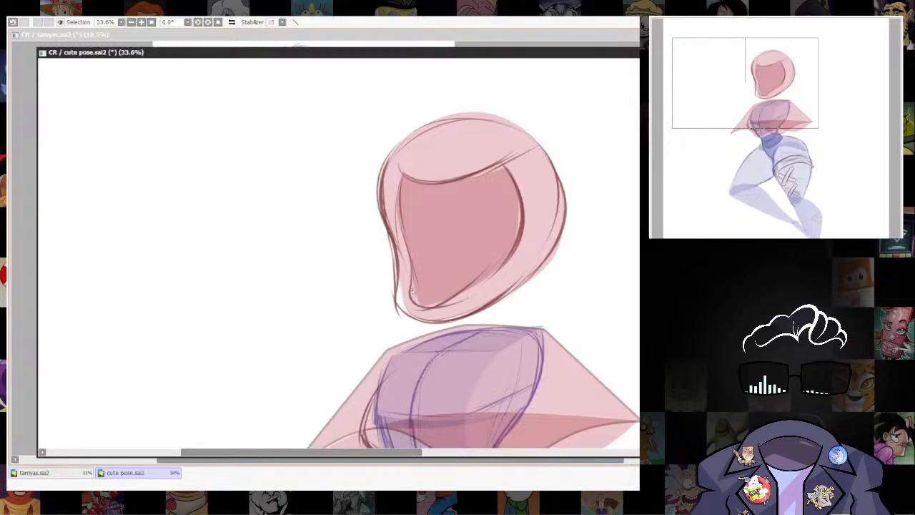
drag(411, 281, 461, 299)
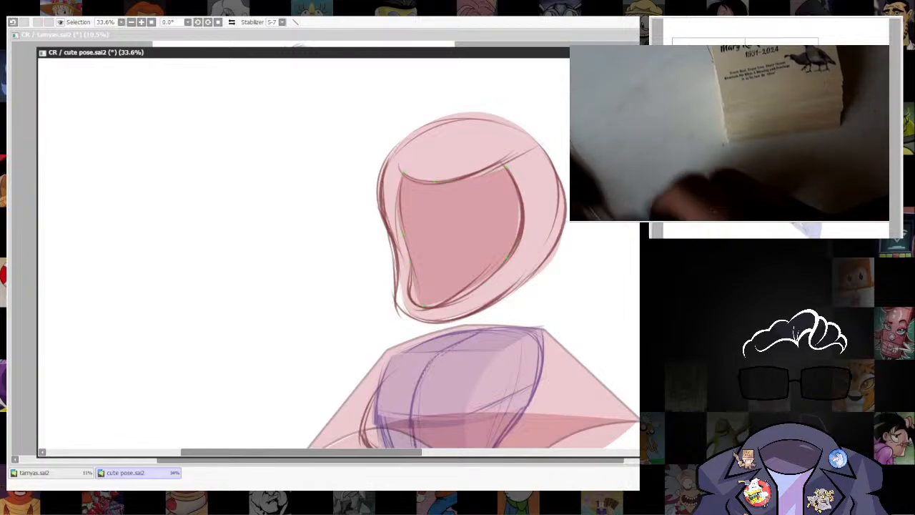
Recolour the face shape black, lower its opacity, and fit its curve points to the sketched face opening.
click(461, 236)
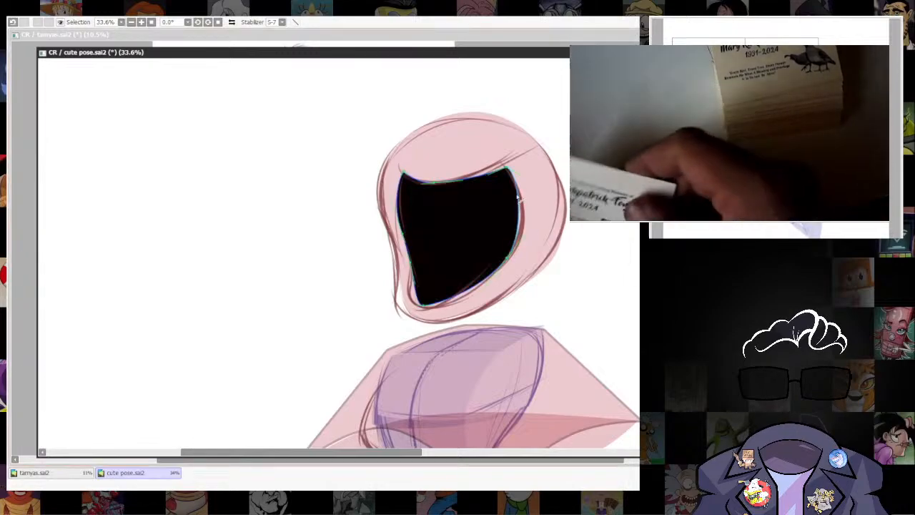
key(ctrl+z)
key(ctrl+y)
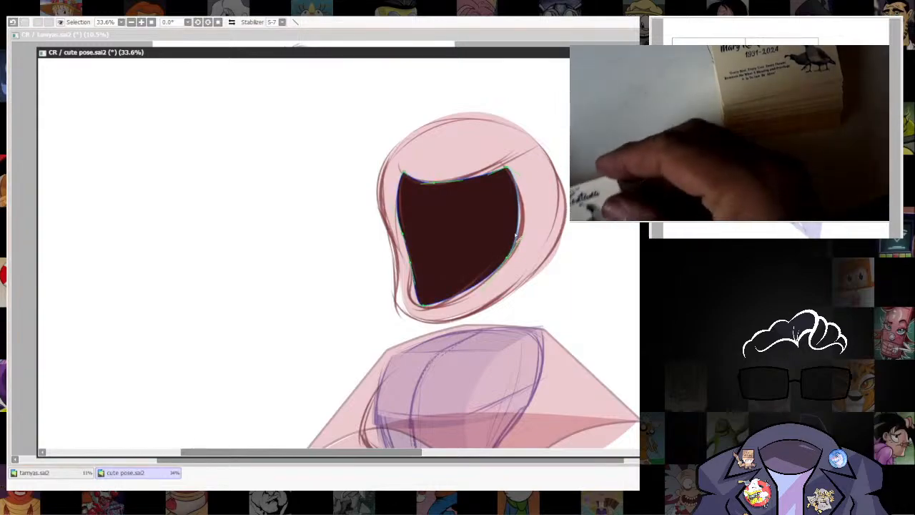
click(506, 243)
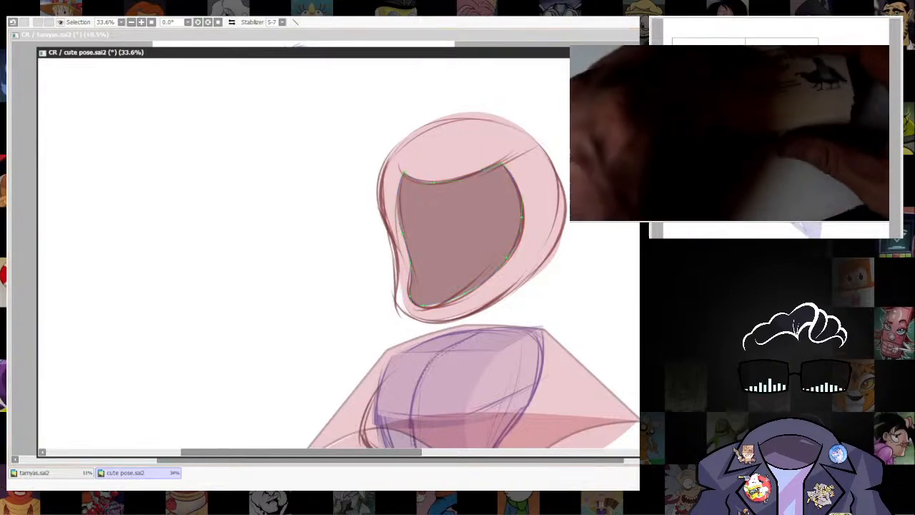
Add a short neck shape joining the hooded head to the torso and adjust its base with curve points.
scroll(579, 302, down, 8)
mouse_move(580, 308)
mouse_down()
mouse_move(555, 147)
mouse_move(550, 333)
mouse_move(533, 446)
mouse_up()
scroll(564, 147, up, 2)
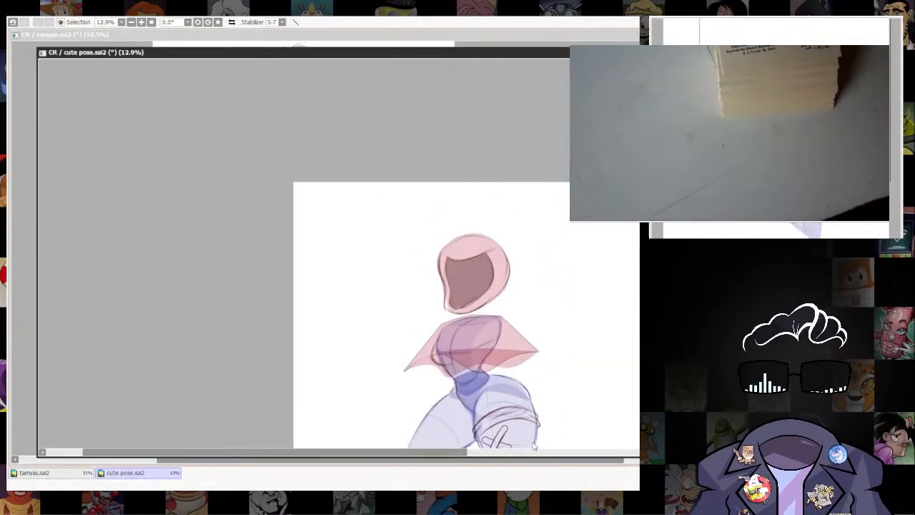
drag(514, 313, 488, 208)
scroll(471, 193, up, 4)
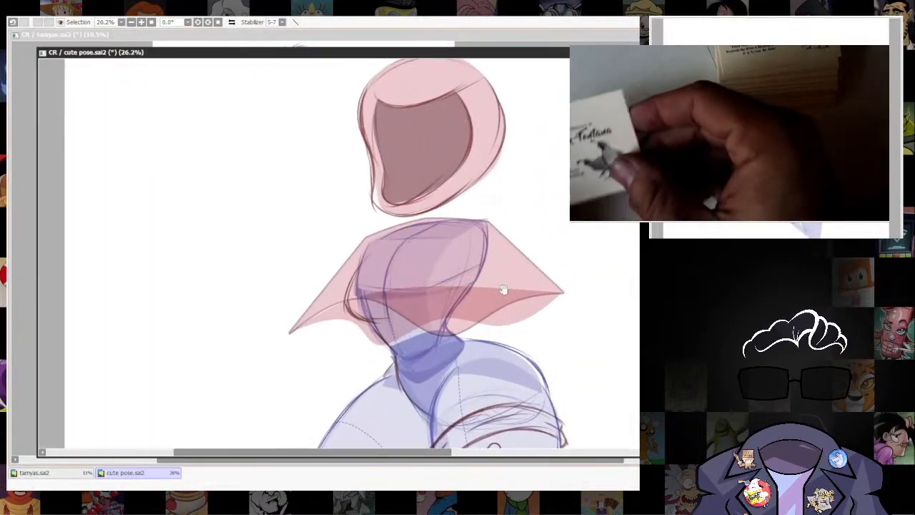
drag(502, 290, 506, 243)
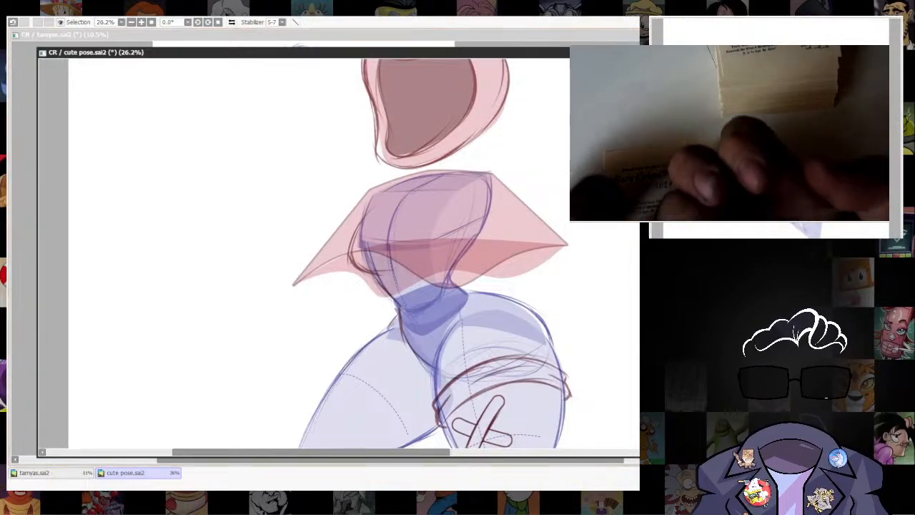
drag(547, 176, 547, 223)
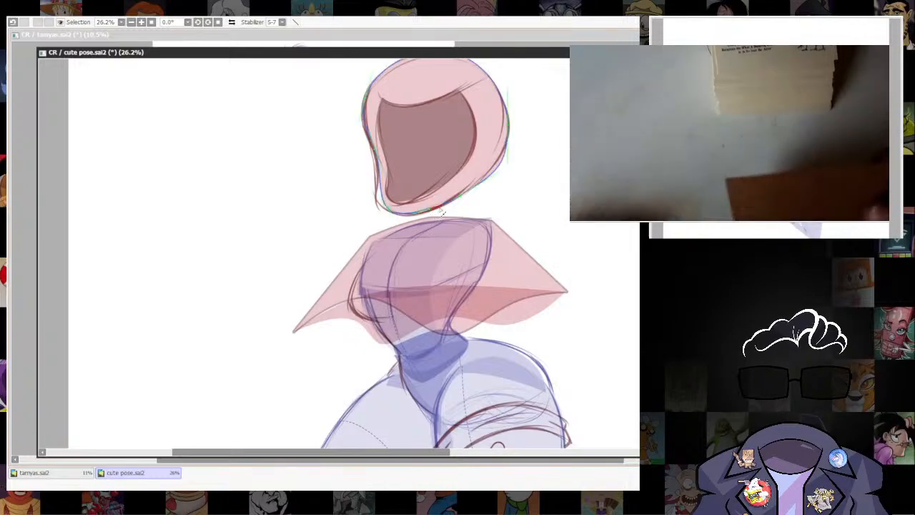
drag(459, 197, 441, 222)
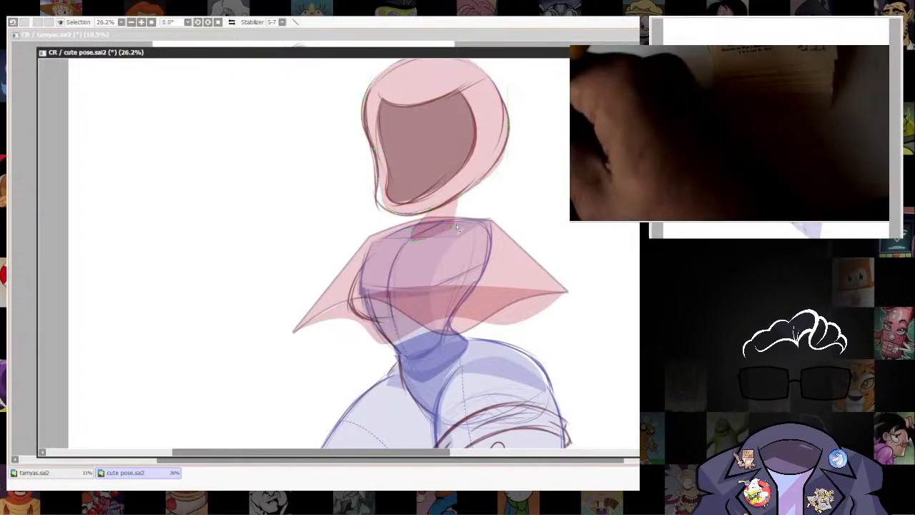
click(455, 227)
key(ctrl+z)
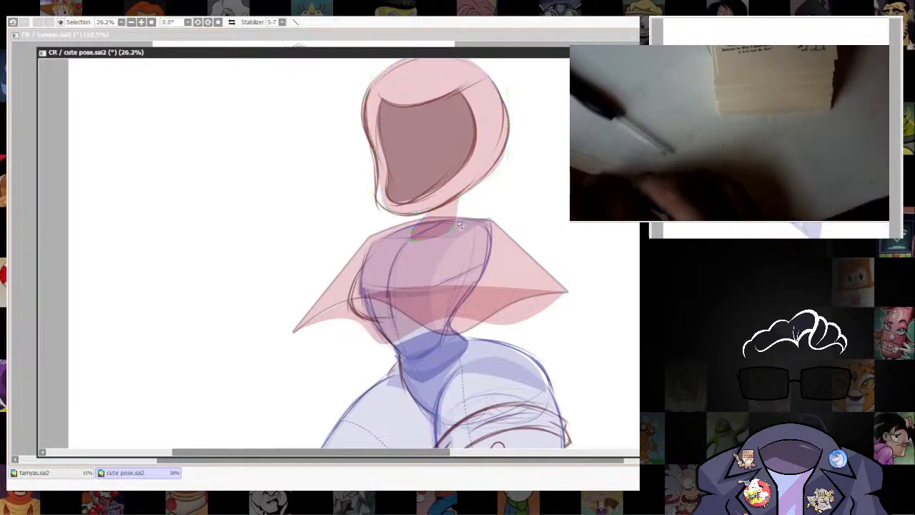
click(414, 234)
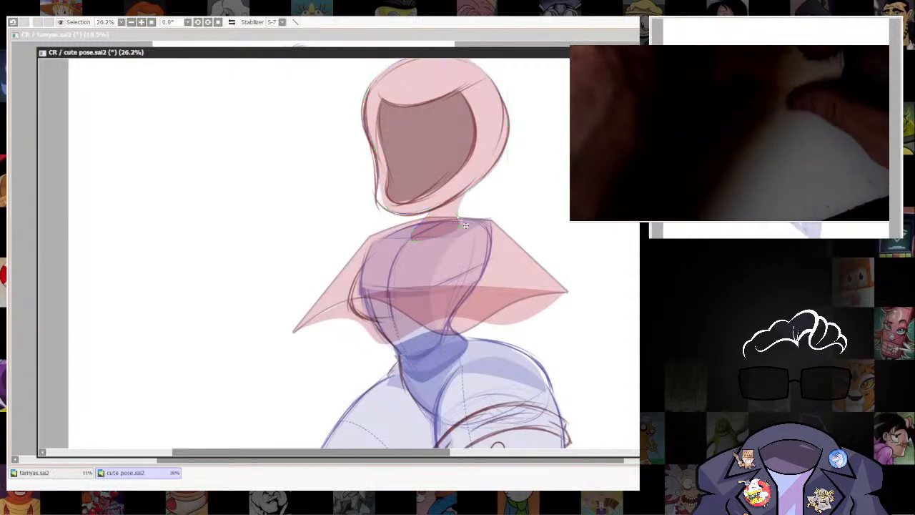
scroll(550, 289, down, 6)
drag(553, 293, 541, 363)
scroll(546, 134, up, 4)
scroll(504, 327, up, 4)
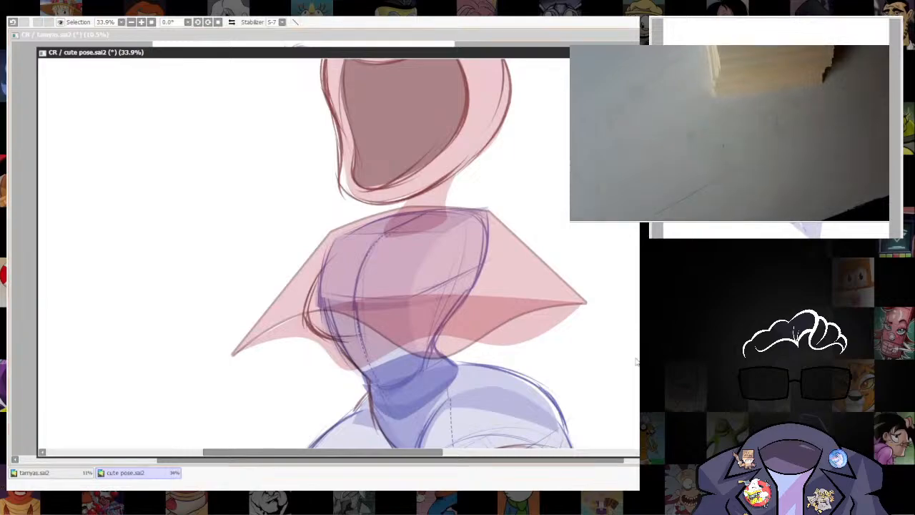
scroll(543, 286, down, 5)
scroll(539, 284, up, 1)
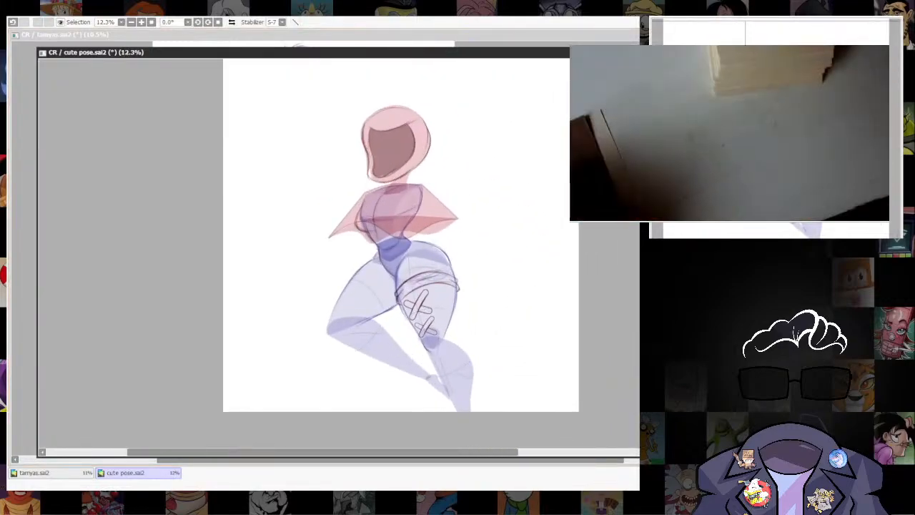
key(alt+Tab)
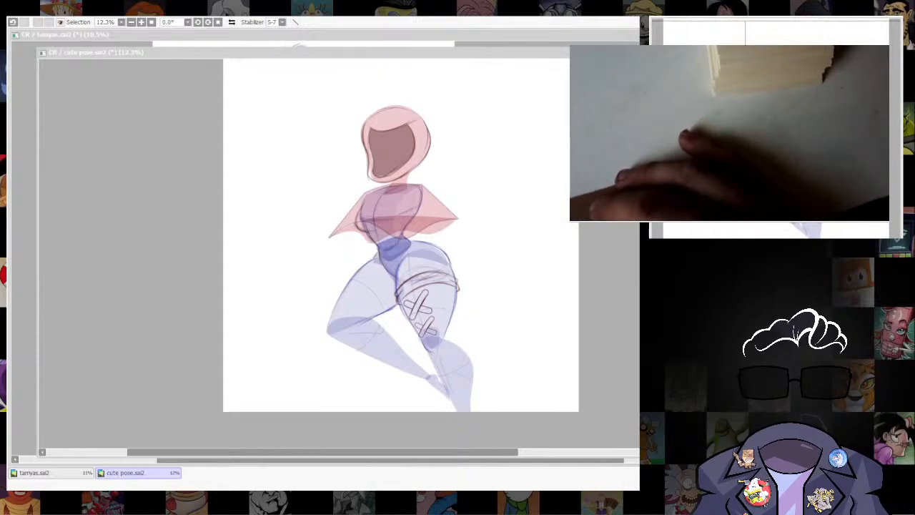
key(alt+Tab)
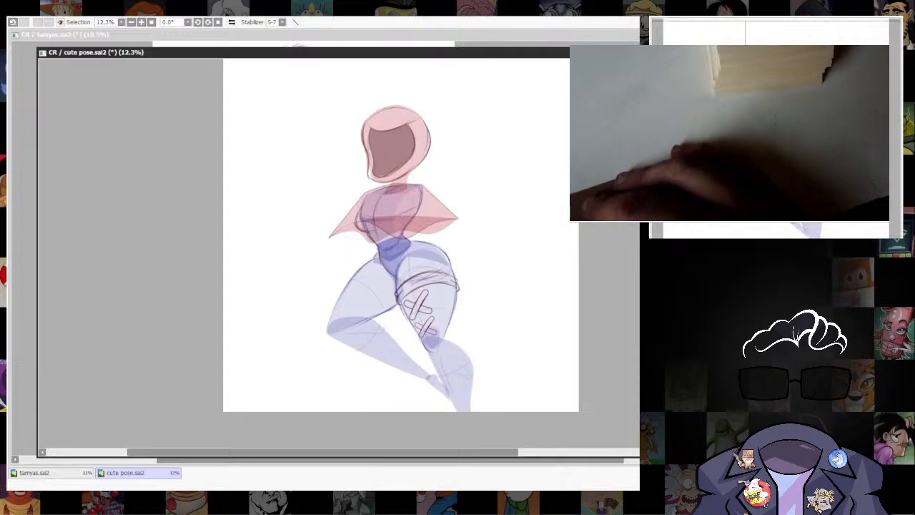
Try to reshape the face with a raised, rounded top and an inward-curving edge on the hood's back side.
scroll(413, 153, up, 4)
drag(406, 146, 471, 299)
key(ctrl+z)
alt+click(413, 326)
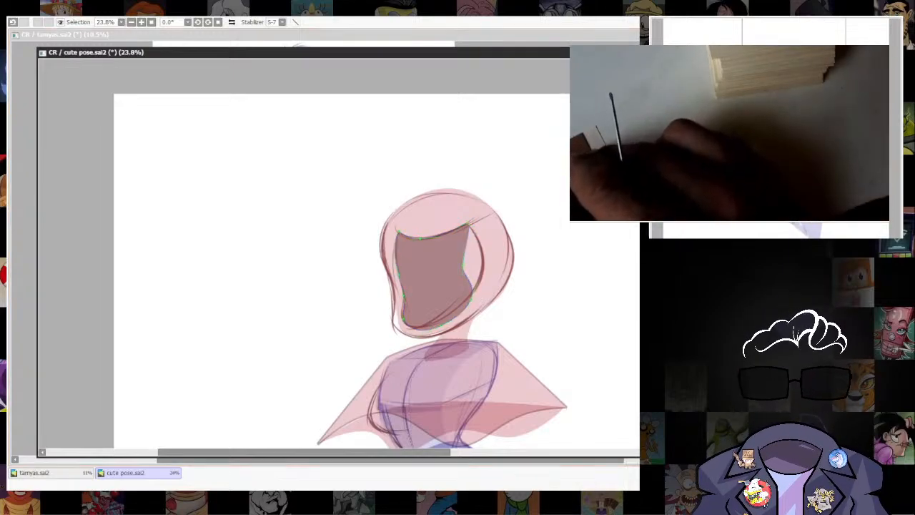
key(alt+Tab)
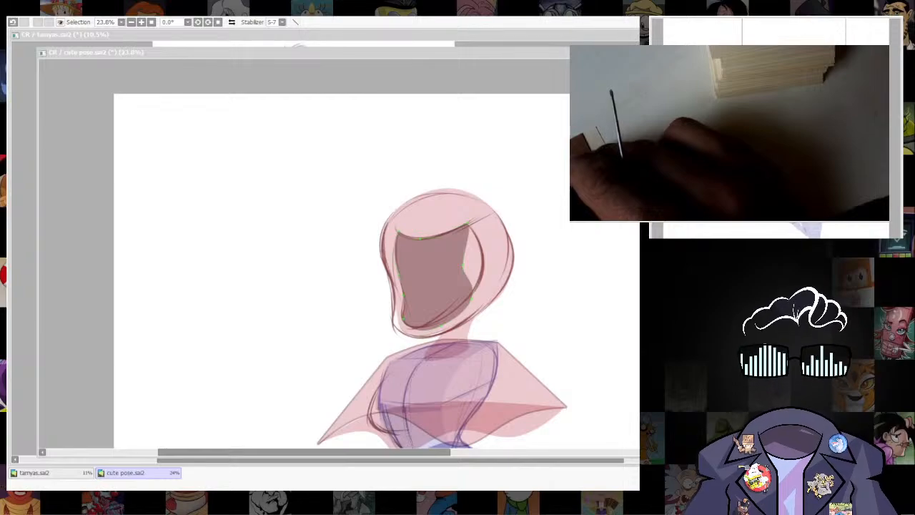
key(alt+Tab)
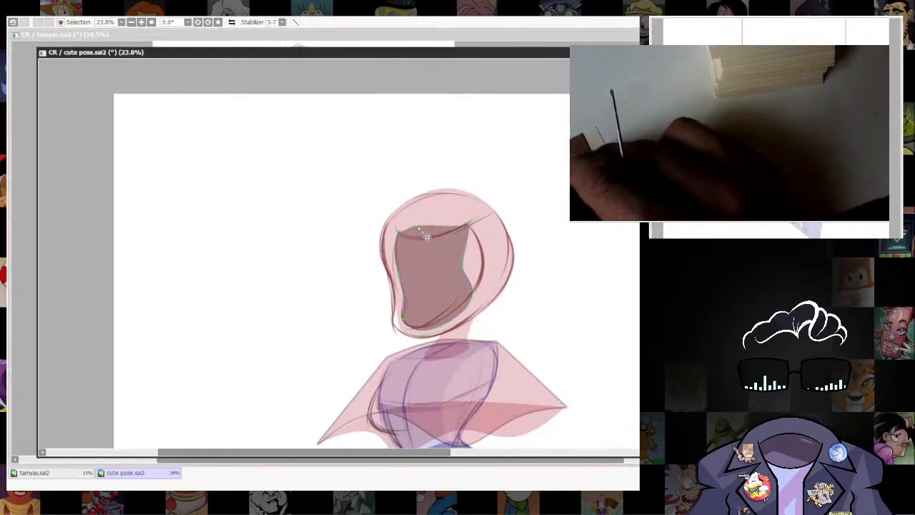
mouse_move(418, 225)
mouse_down()
mouse_move(420, 238)
mouse_move(472, 228)
mouse_move(412, 218)
mouse_up()
alt+click(467, 224)
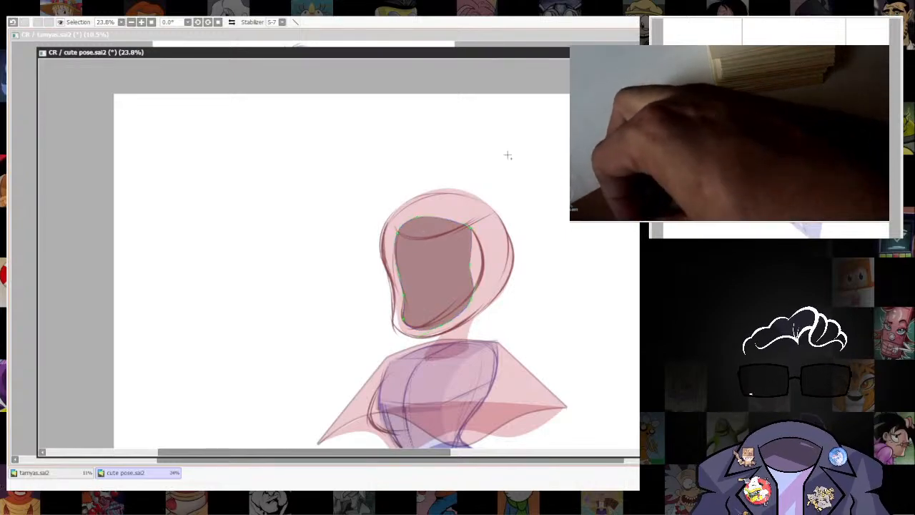
drag(471, 240, 477, 241)
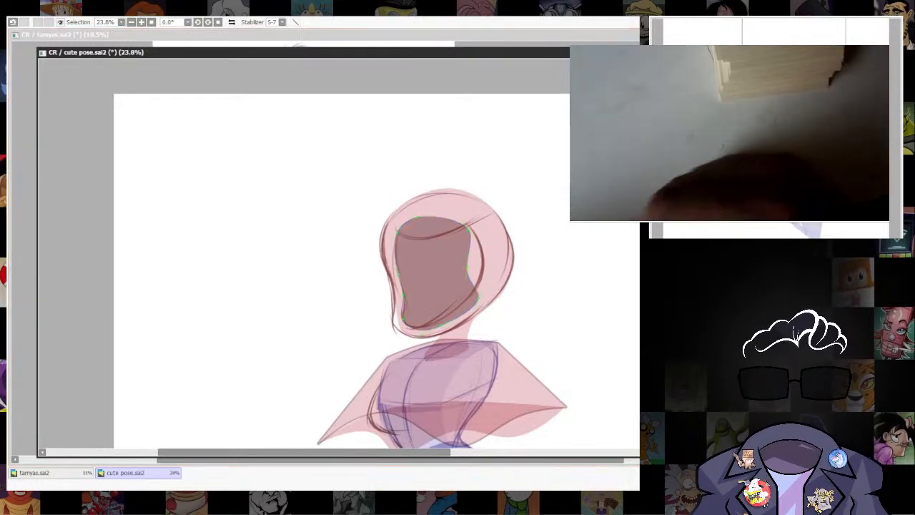
Undo the face shape changes back to the version that follows the sketched hood opening.
scroll(525, 305, down, 7)
scroll(503, 326, up, 8)
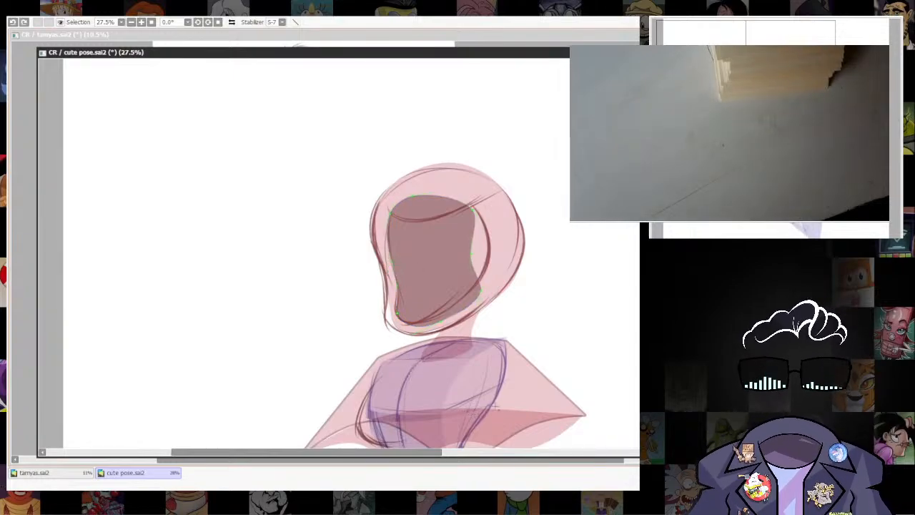
scroll(585, 271, down, 4)
scroll(530, 173, up, 4)
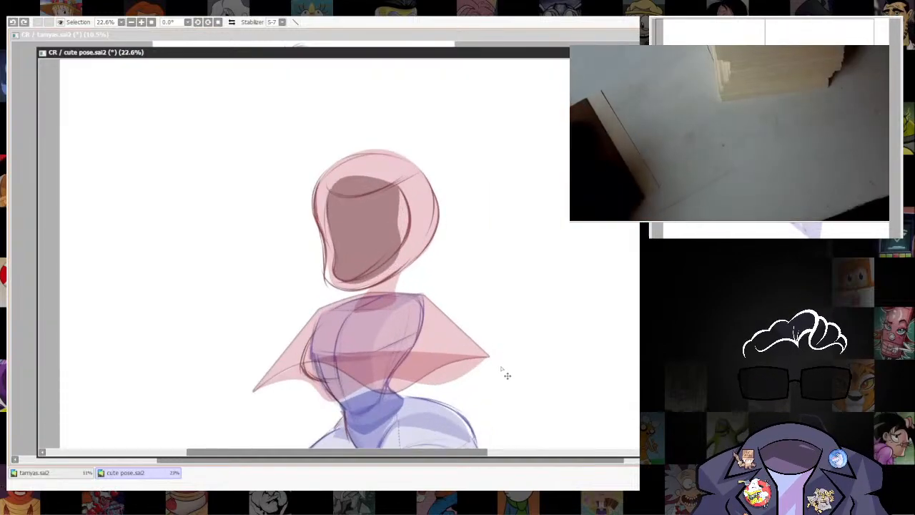
key(ctrl+z)
key(ctrl+z)
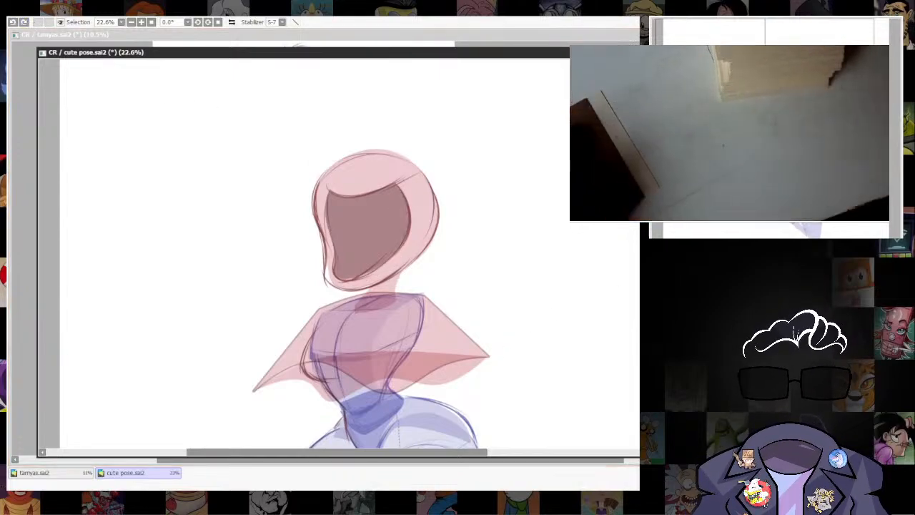
drag(507, 137, 504, 156)
drag(513, 219, 498, 275)
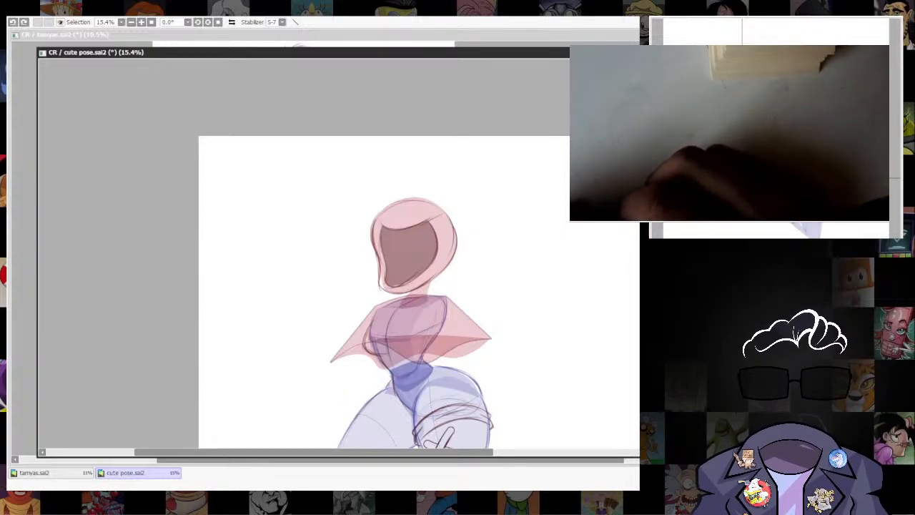
key(alt+Tab)
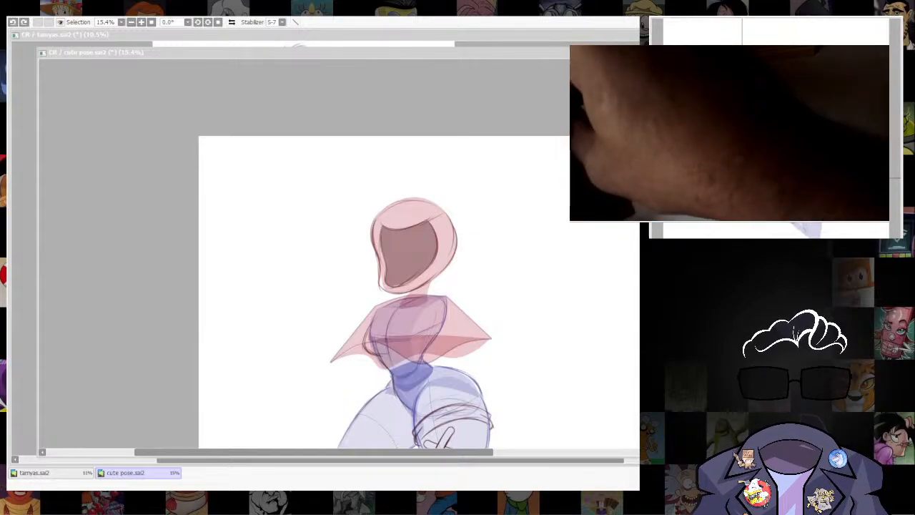
Clear the old hooded head above the torso, including its hood, face and neck shapes and the sketch lines.
click(579, 391)
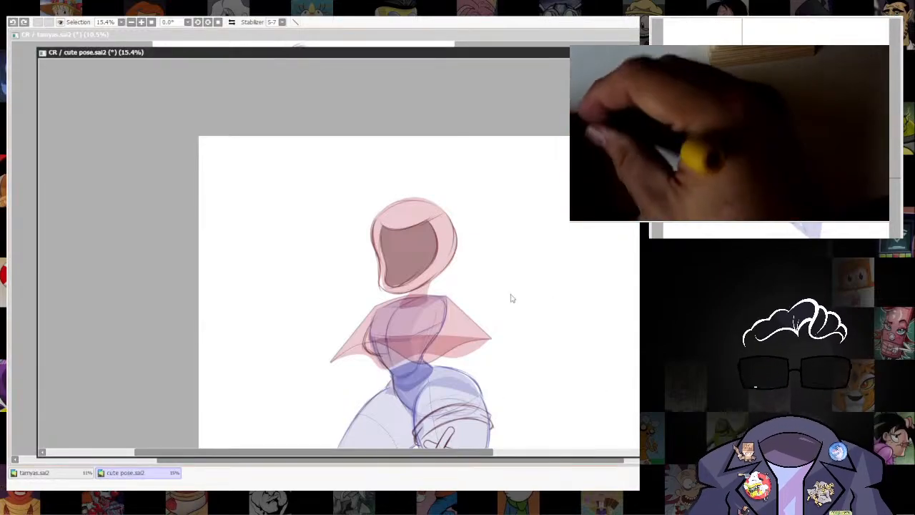
scroll(513, 298, up, 3)
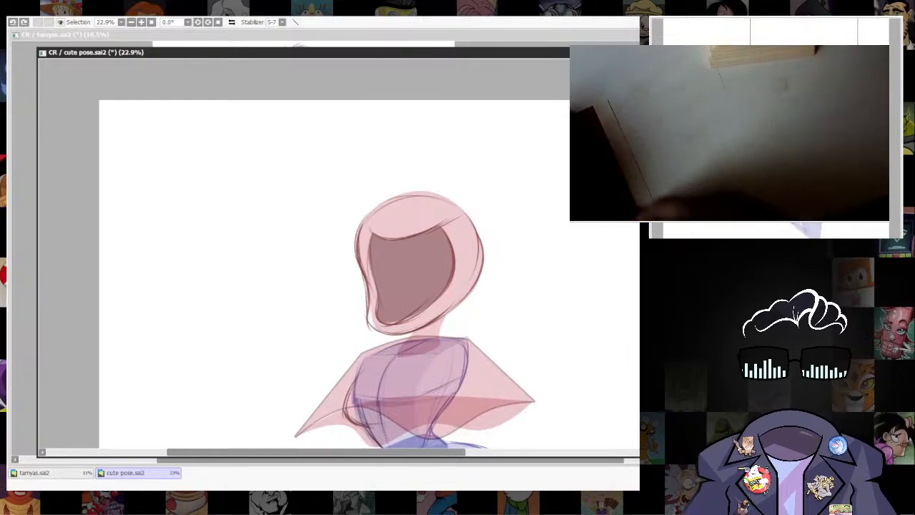
key(d)
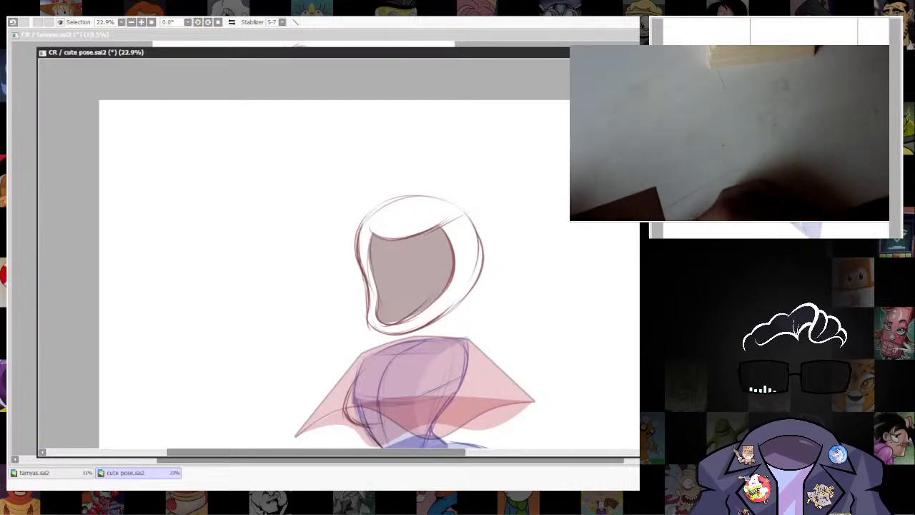
mouse_move(409, 193)
mouse_down()
mouse_move(471, 184)
mouse_move(347, 285)
mouse_move(450, 269)
mouse_move(369, 323)
mouse_move(489, 252)
mouse_move(473, 238)
mouse_move(350, 316)
mouse_move(392, 226)
mouse_move(393, 314)
mouse_move(478, 283)
mouse_up()
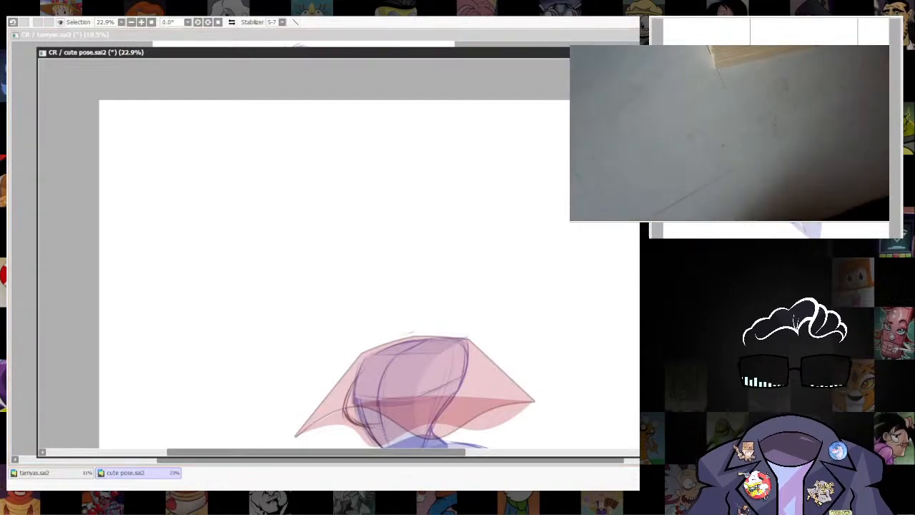
key(alt+Tab)
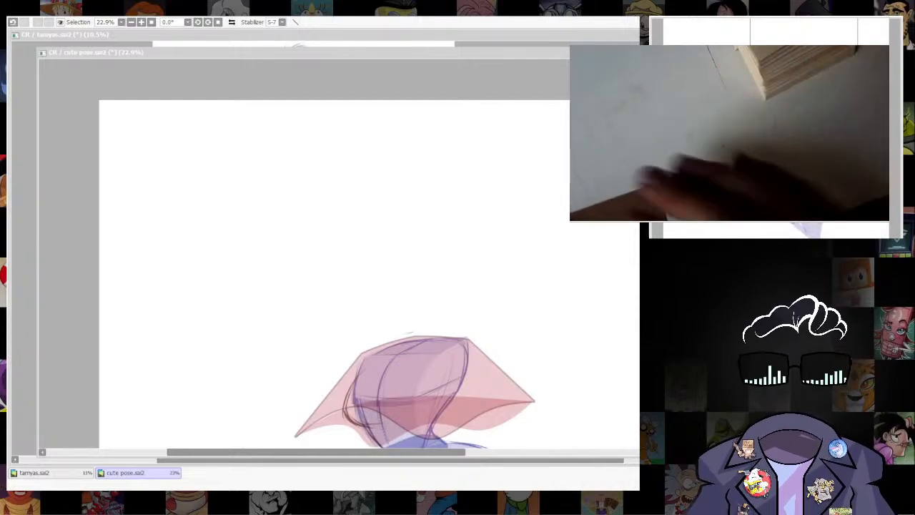
key(alt+Tab)
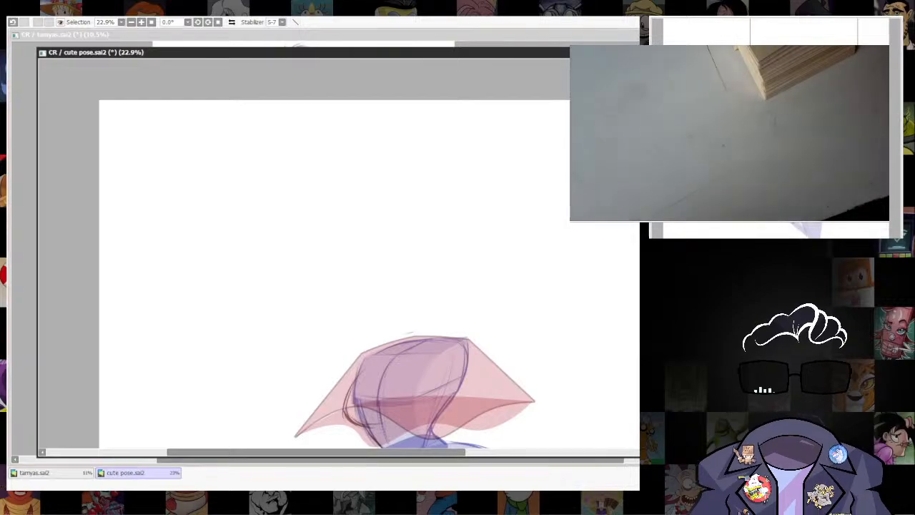
Draw a filled red circle as the new head, lower its opacity, and move it down to just above the torso.
scroll(541, 353, up, 3)
scroll(584, 347, down, 5)
drag(584, 347, 538, 368)
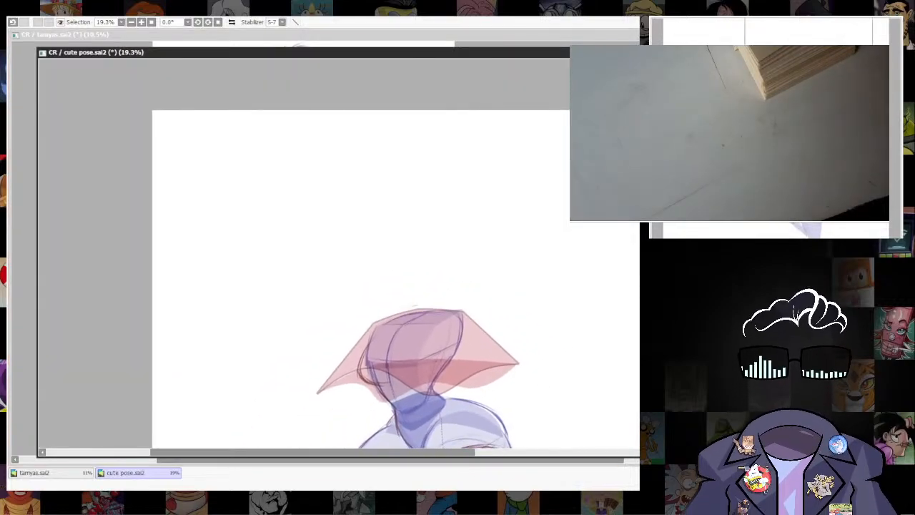
drag(367, 188, 447, 278)
key(ctrl+z)
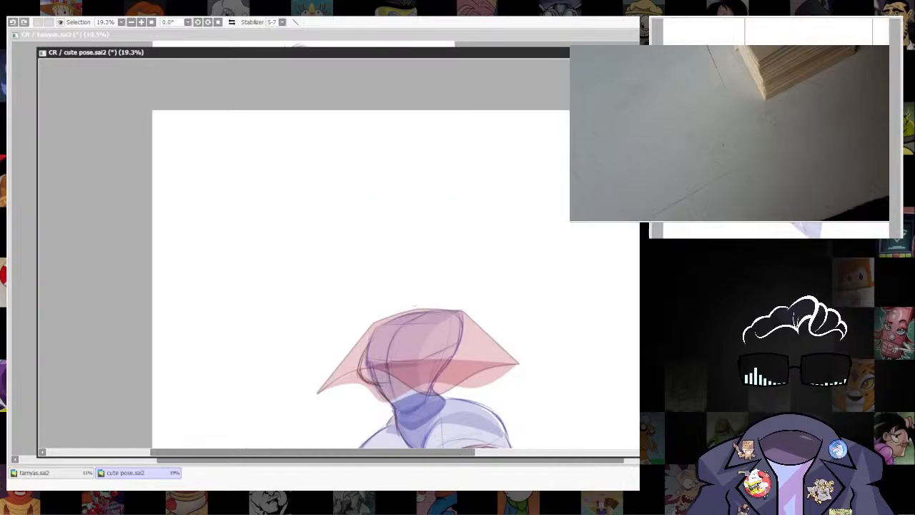
drag(369, 172, 464, 265)
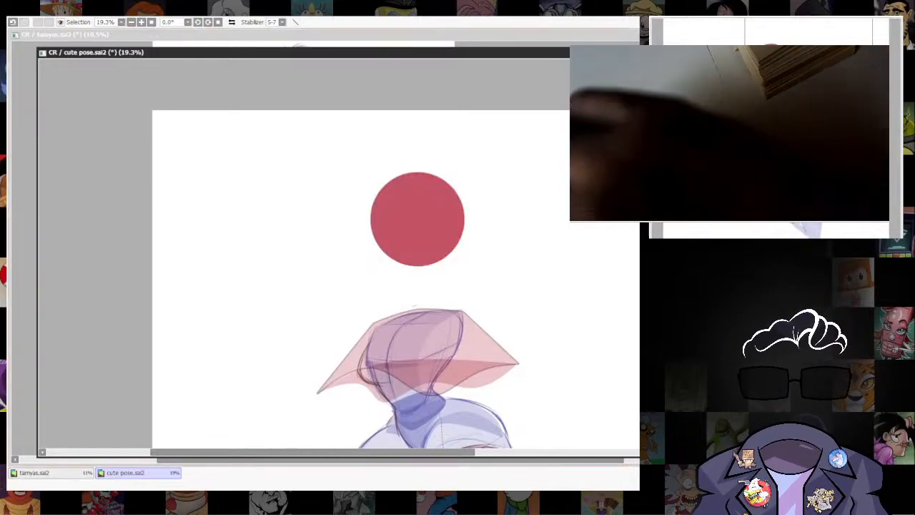
key(ctrl+t)
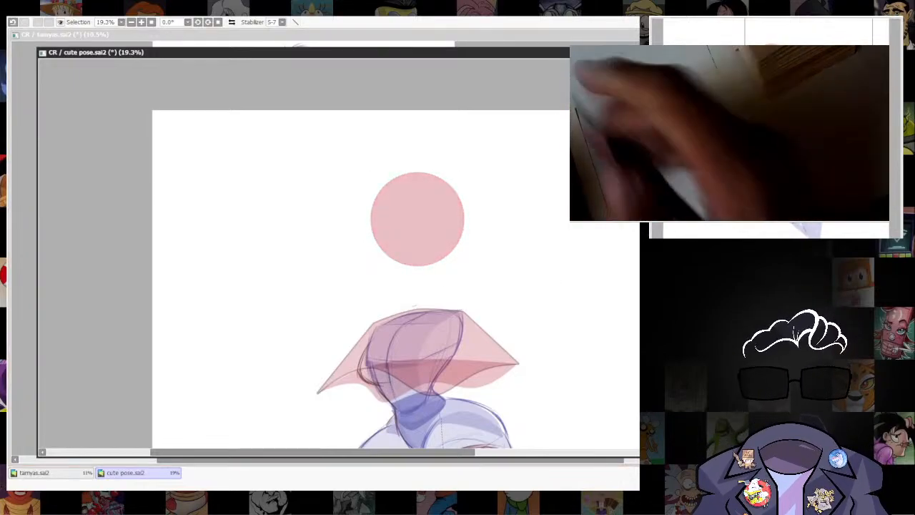
drag(436, 238, 440, 273)
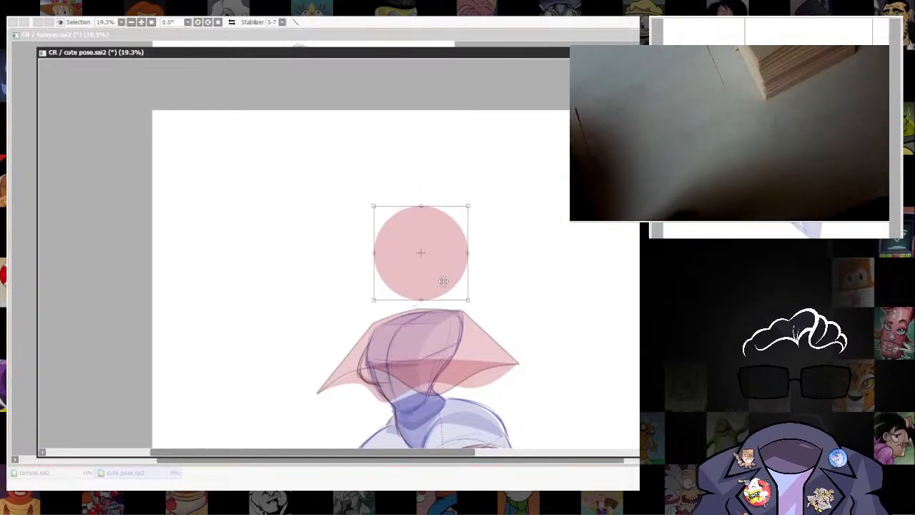
key(Return)
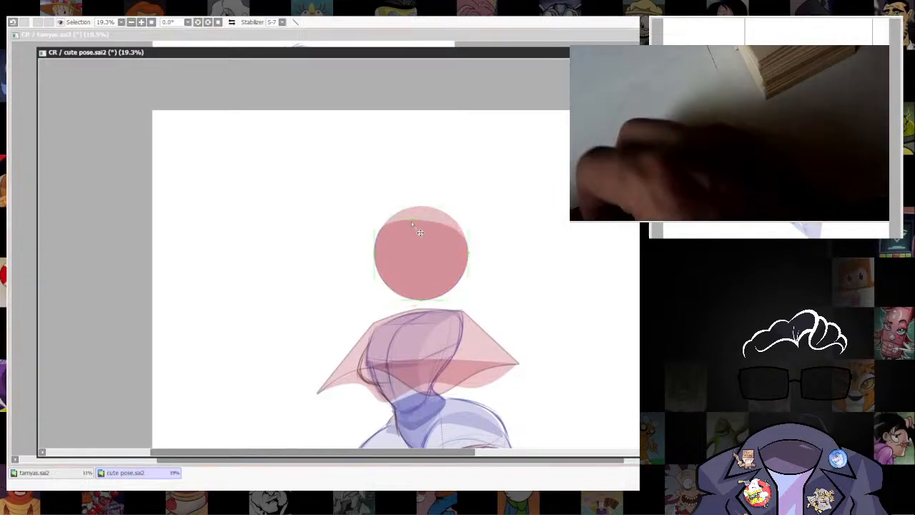
Shape a second form inside the circle into a face opening with a narrow rounded top and a flared base.
alt+click(468, 253)
alt+click(375, 253)
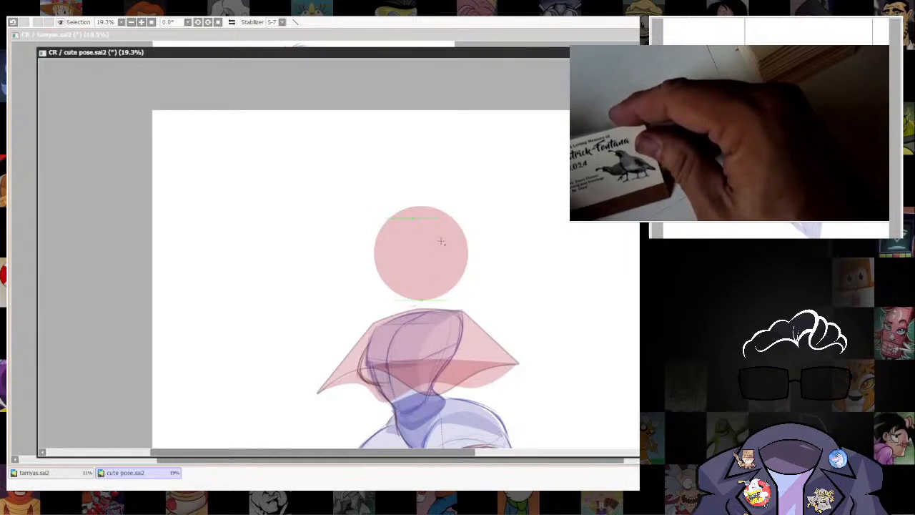
drag(436, 247, 430, 248)
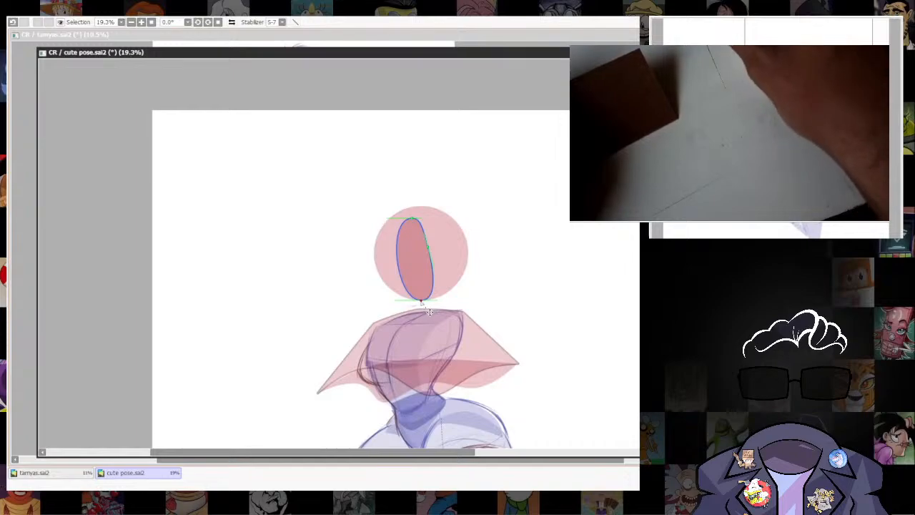
drag(425, 308, 449, 300)
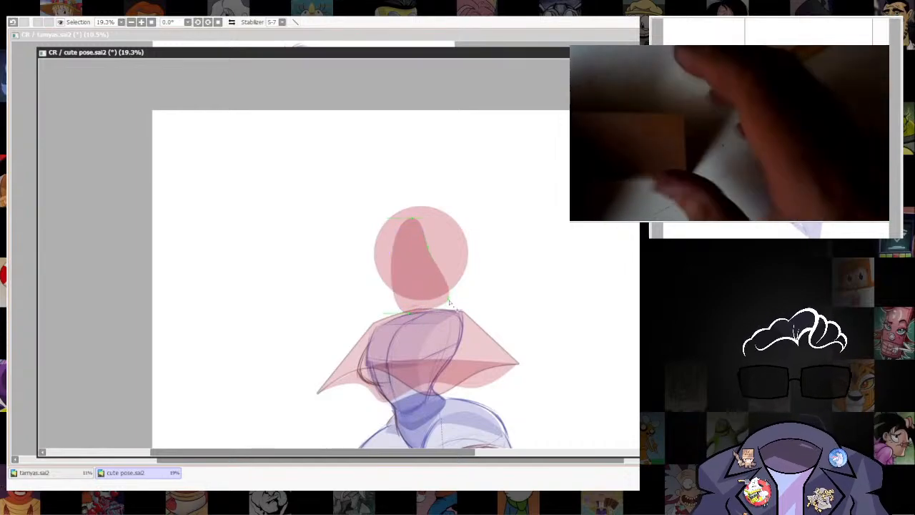
drag(428, 247, 433, 249)
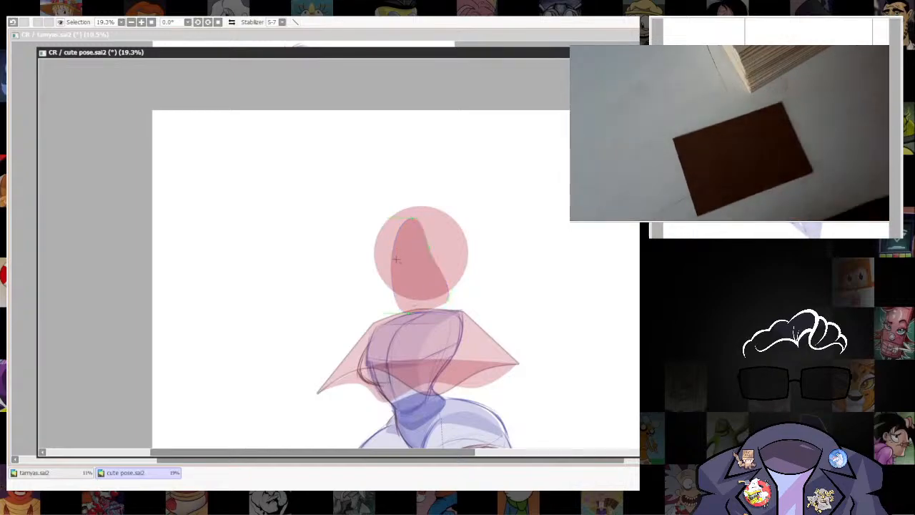
drag(393, 261, 385, 260)
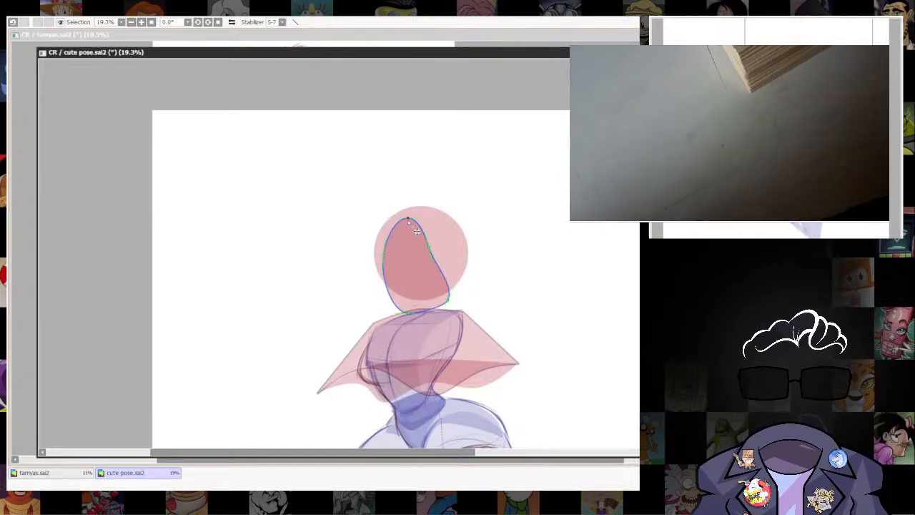
drag(390, 303, 382, 309)
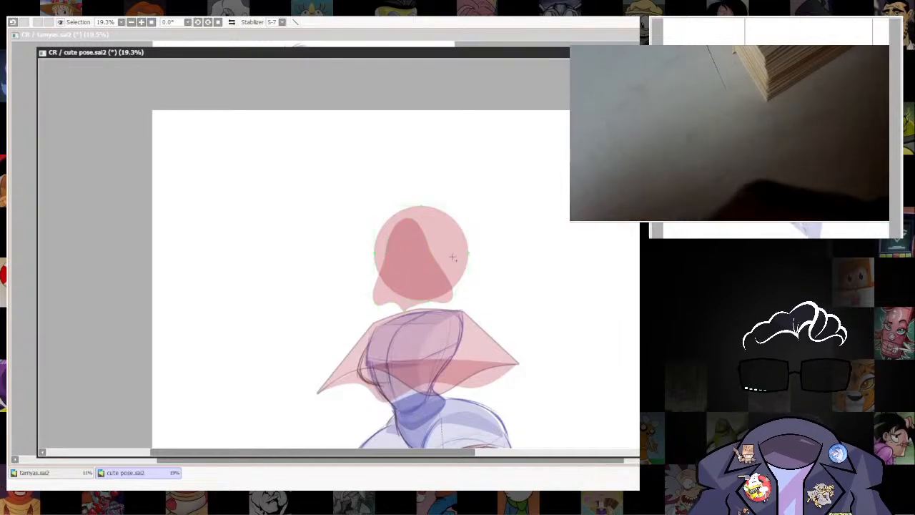
Pull the head circle's lower edge down into a hood with flared front and back corners meeting the shoulders.
drag(530, 347, 575, 300)
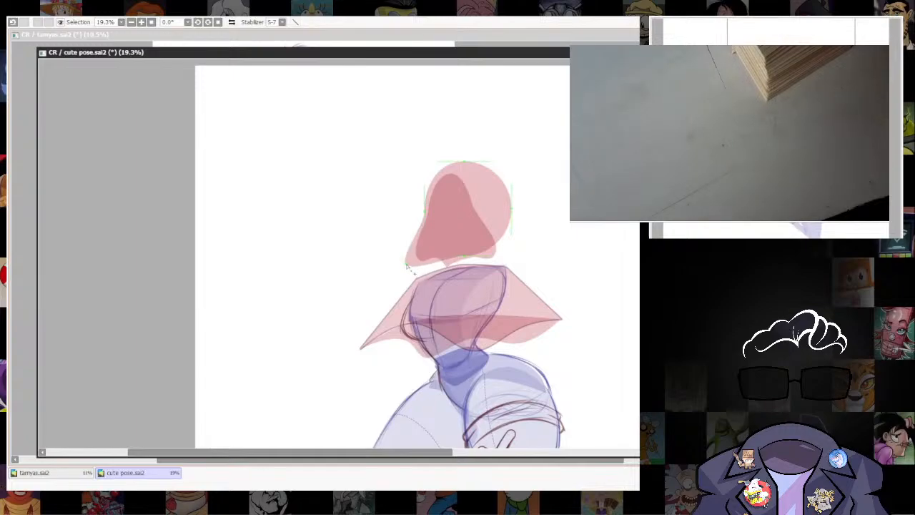
click(441, 267)
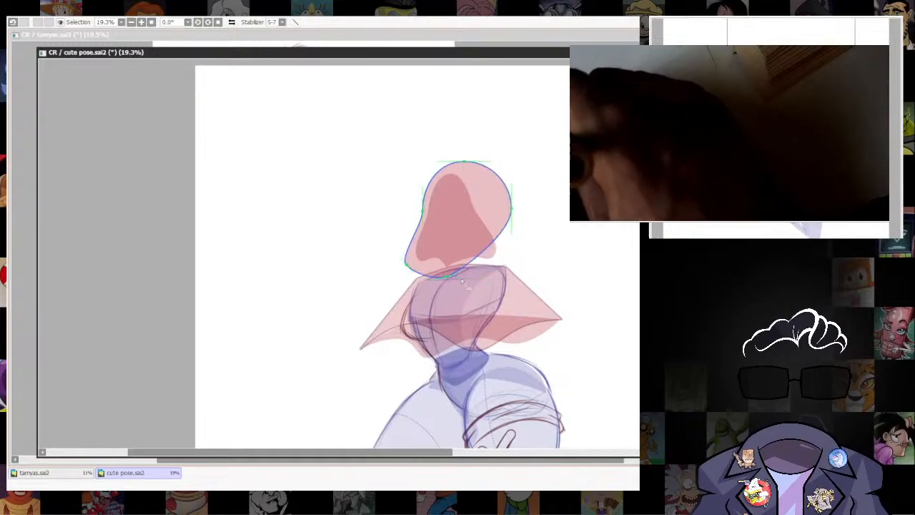
drag(460, 277, 503, 267)
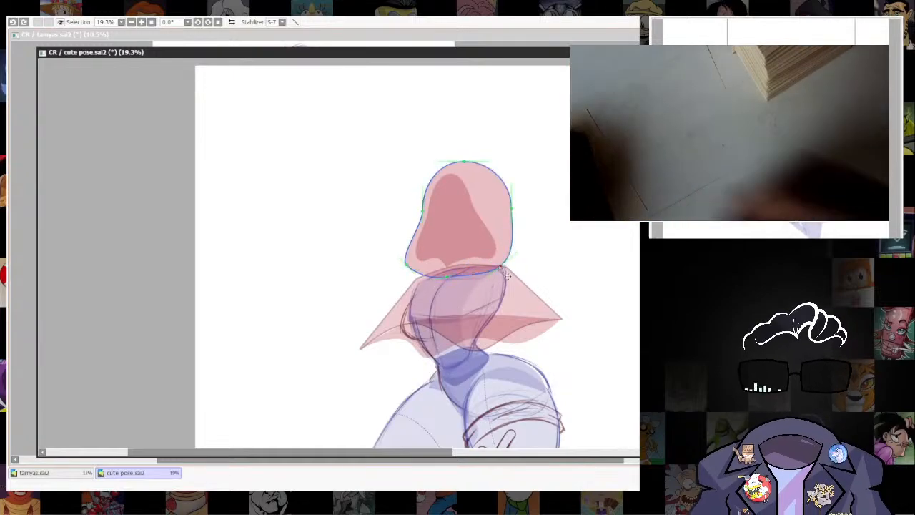
Reshape the hood's back edge with curve points so it dips inward below the crown and bulges out above the shoulder.
mouse_move(511, 208)
mouse_down()
mouse_move(491, 202)
mouse_move(505, 212)
mouse_up()
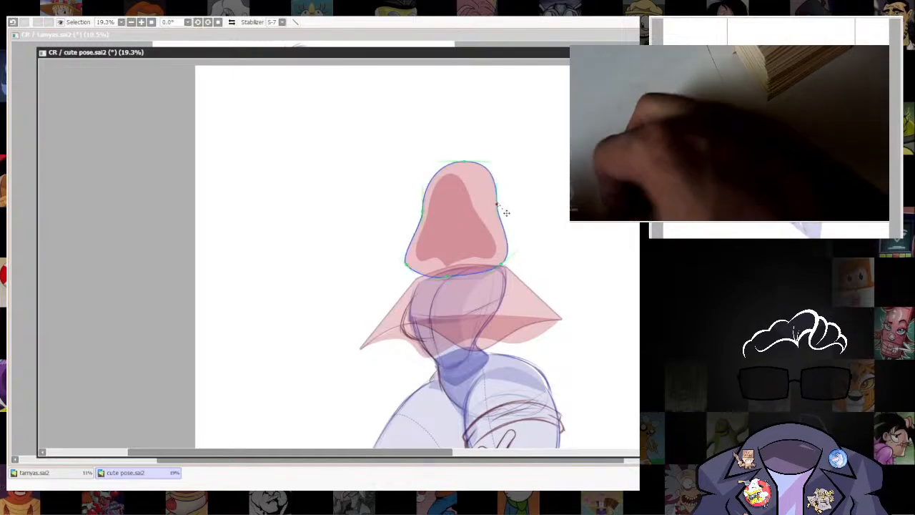
key(ctrl+z)
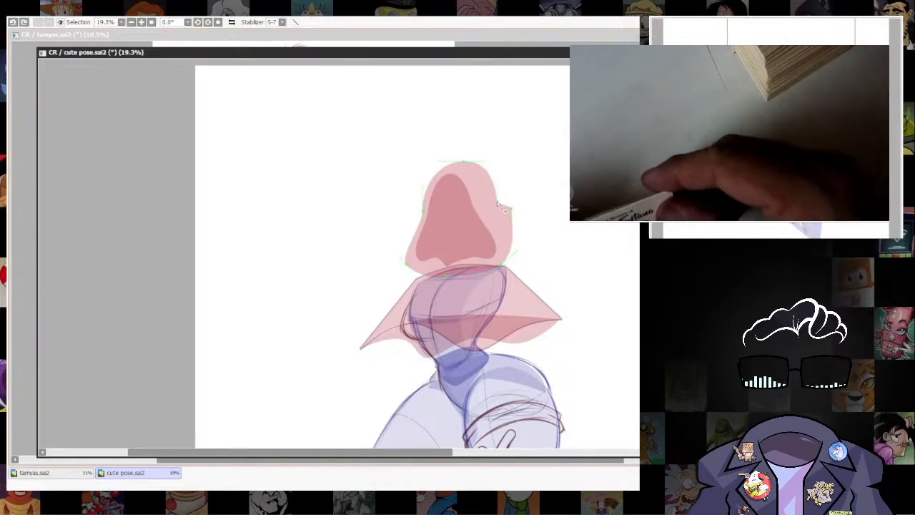
key(ctrl+z)
drag(511, 198, 529, 228)
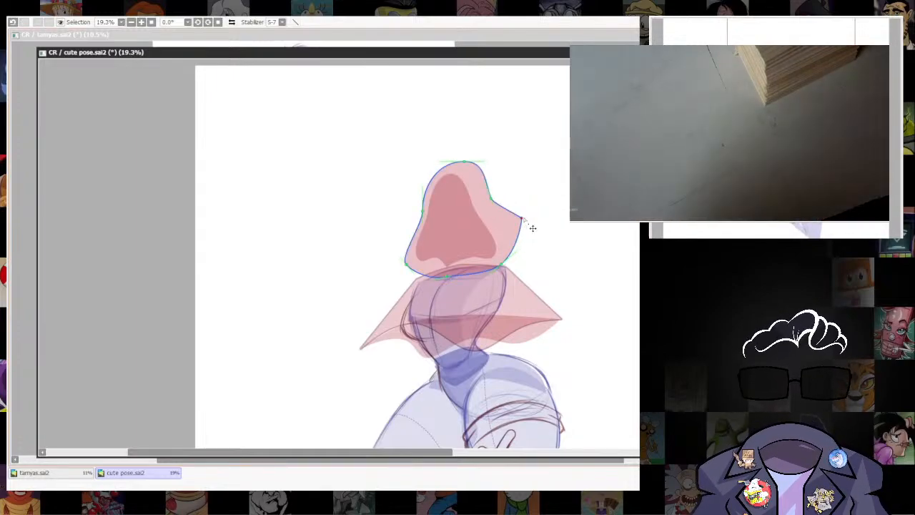
key(ctrl+z)
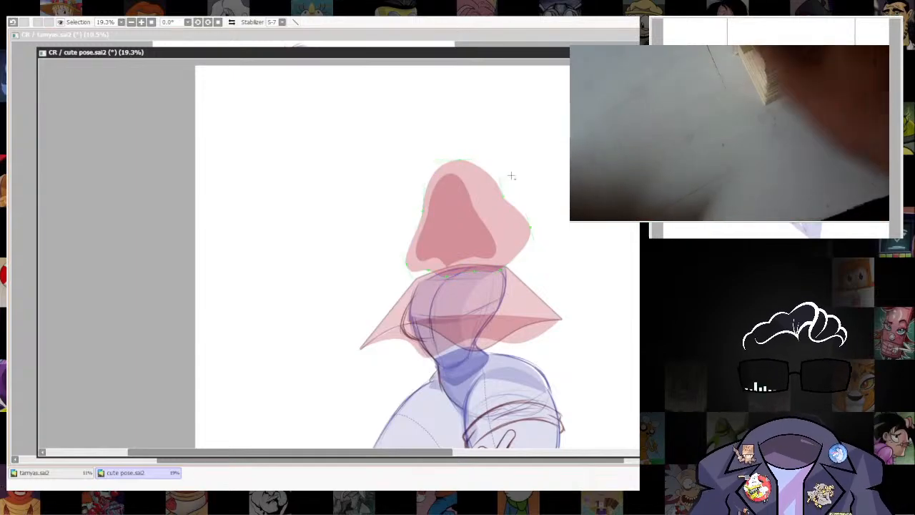
drag(525, 222, 531, 231)
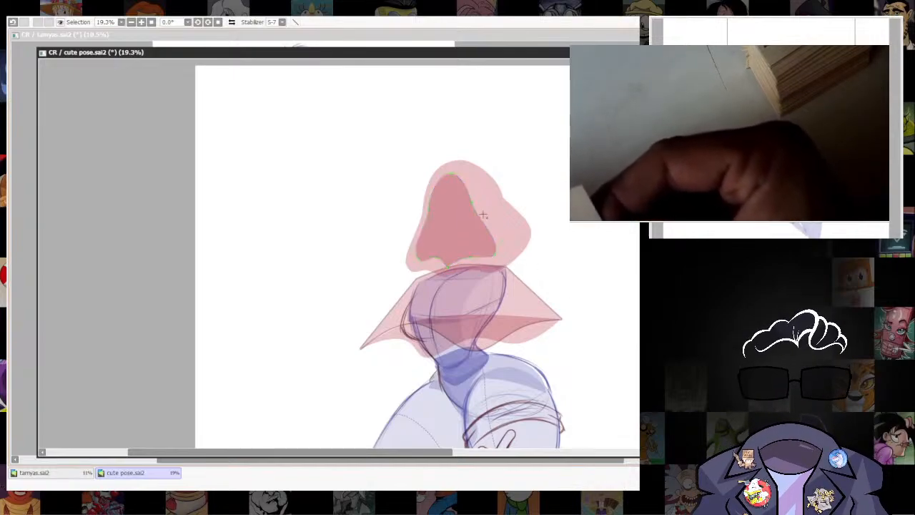
Scale the face opening up slightly inside the hood.
key(ctrl+t)
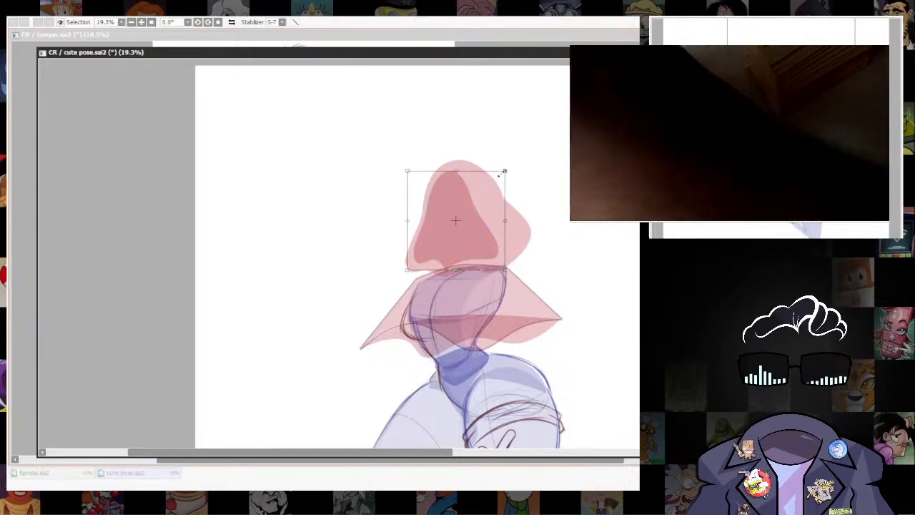
key(Return)
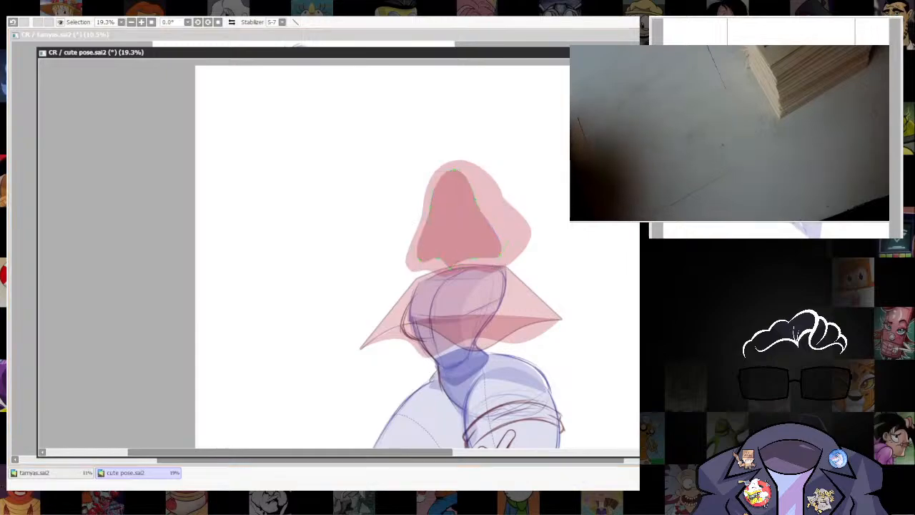
scroll(537, 280, down, 5)
drag(539, 292, 526, 139)
scroll(527, 139, up, 5)
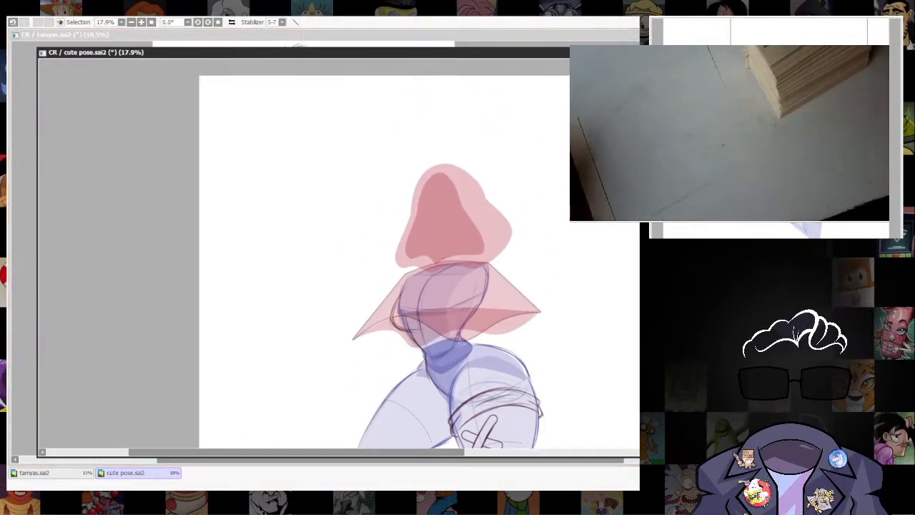
Raise the face shape's opacity and adjust its lower corners with curve points, rounding the one on the hood's back side.
drag(548, 290, 550, 333)
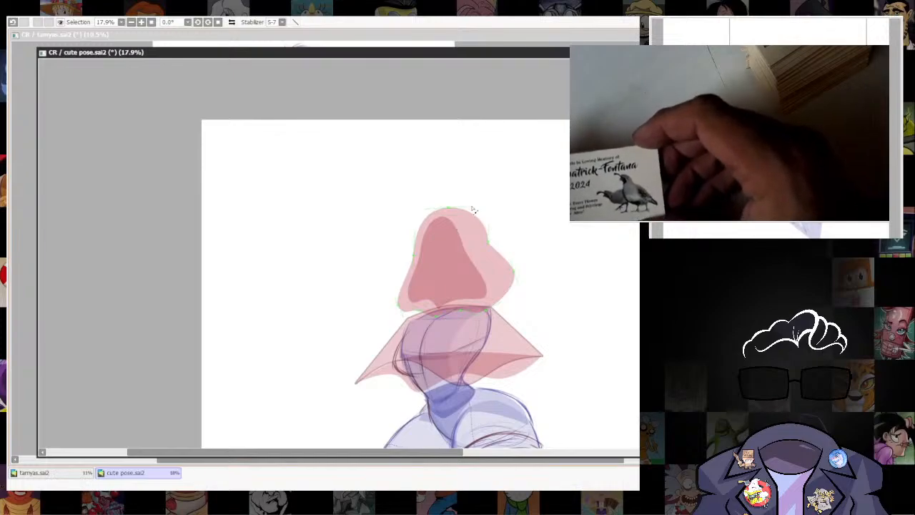
drag(590, 371, 565, 324)
key(ctrl+f)
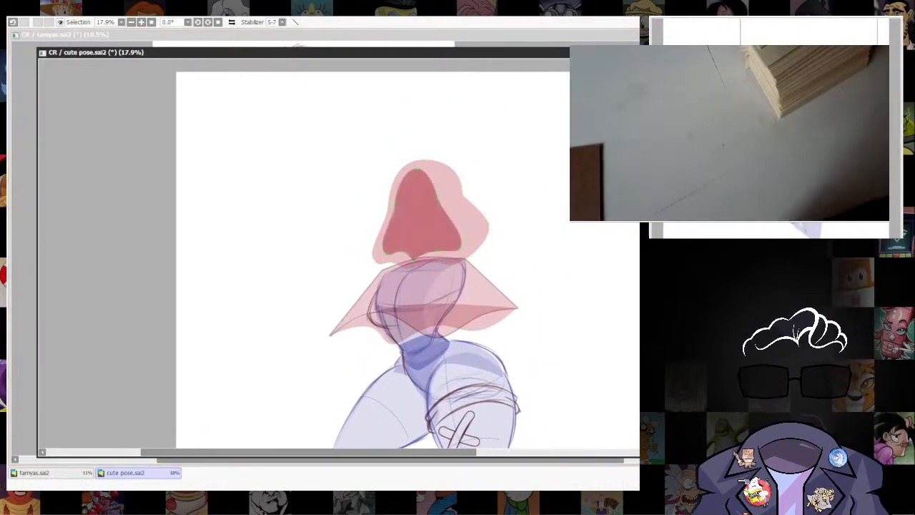
drag(429, 260, 443, 180)
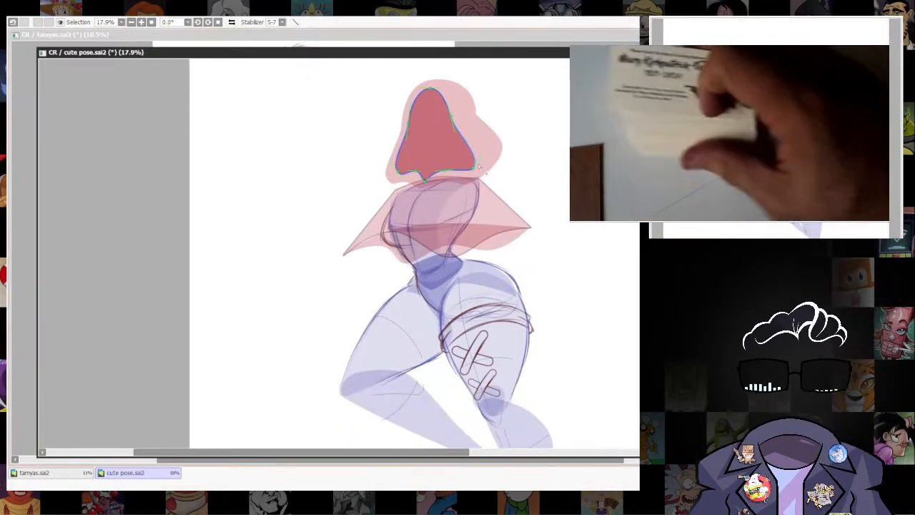
drag(487, 148, 491, 145)
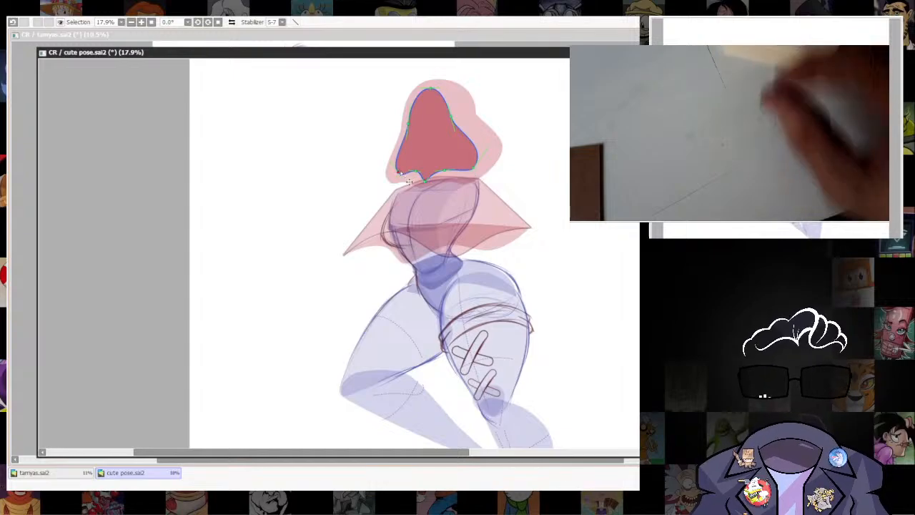
drag(400, 172, 398, 174)
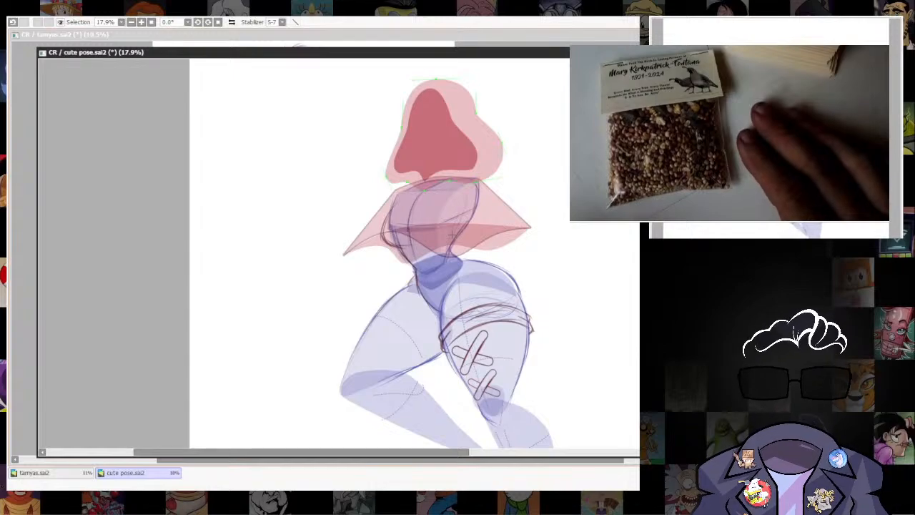
scroll(478, 198, down, 3)
scroll(487, 100, up, 4)
drag(478, 198, 487, 363)
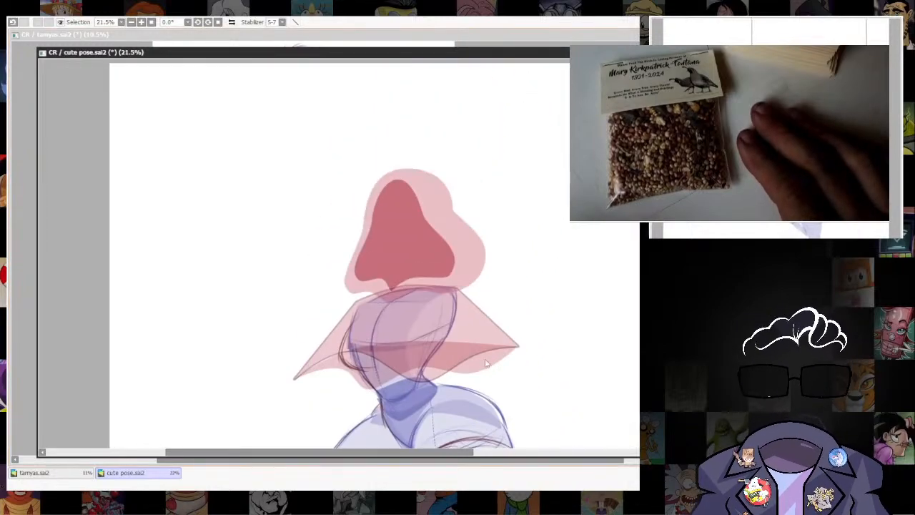
Draw a pointed leaf-shaped ear rising from the hood's crown and bulge both of its long edges outward.
scroll(490, 259, up, 1)
drag(490, 259, 492, 307)
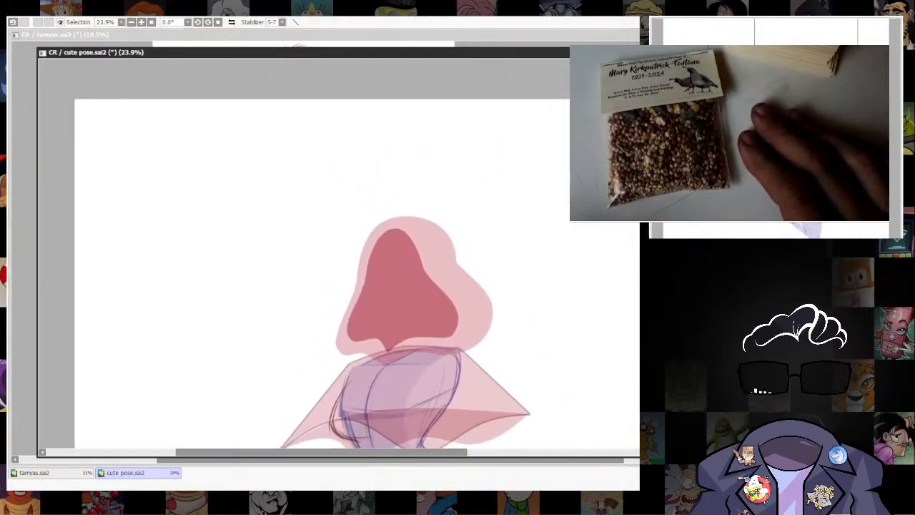
drag(493, 255, 485, 279)
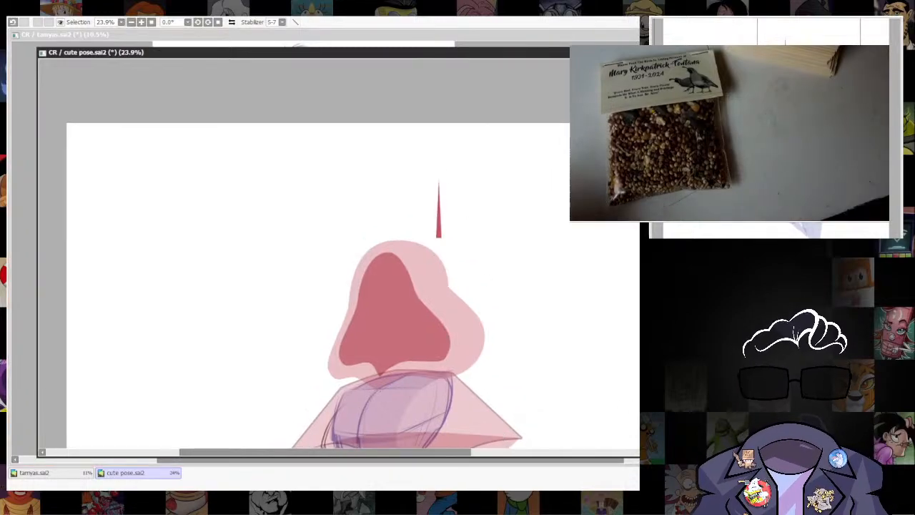
key(alt+Tab)
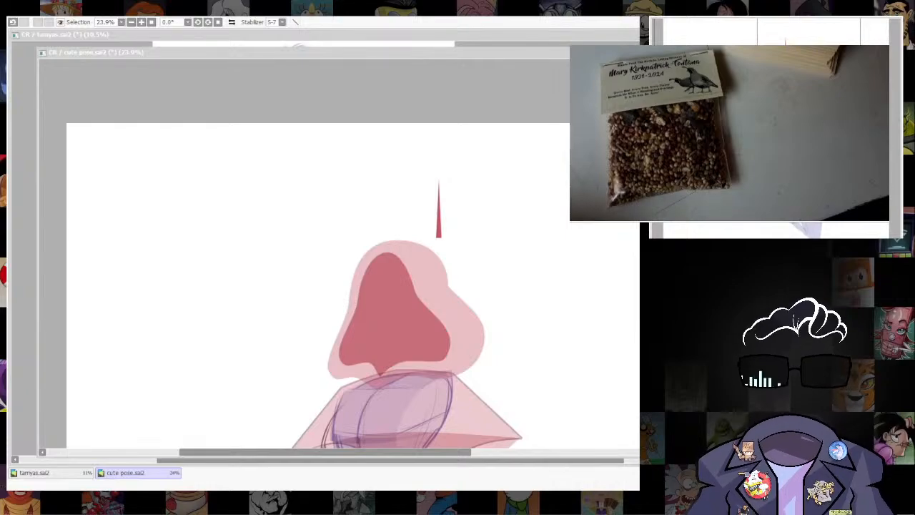
key(alt+Tab)
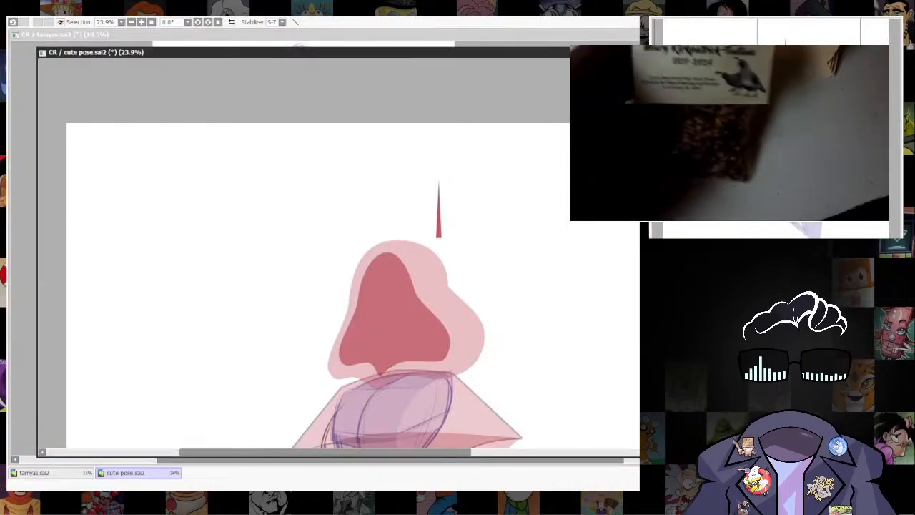
mouse_move(438, 185)
mouse_down()
mouse_move(422, 272)
mouse_move(477, 135)
mouse_move(489, 130)
mouse_up()
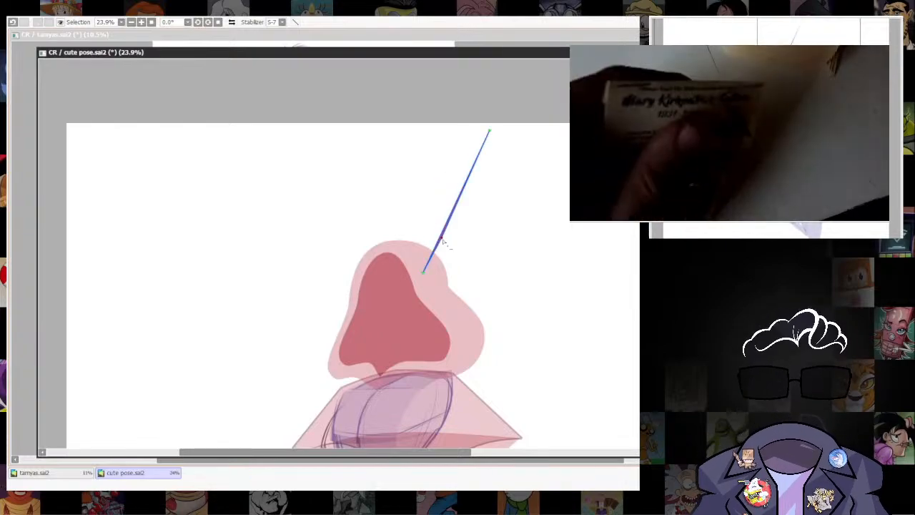
drag(444, 243, 490, 205)
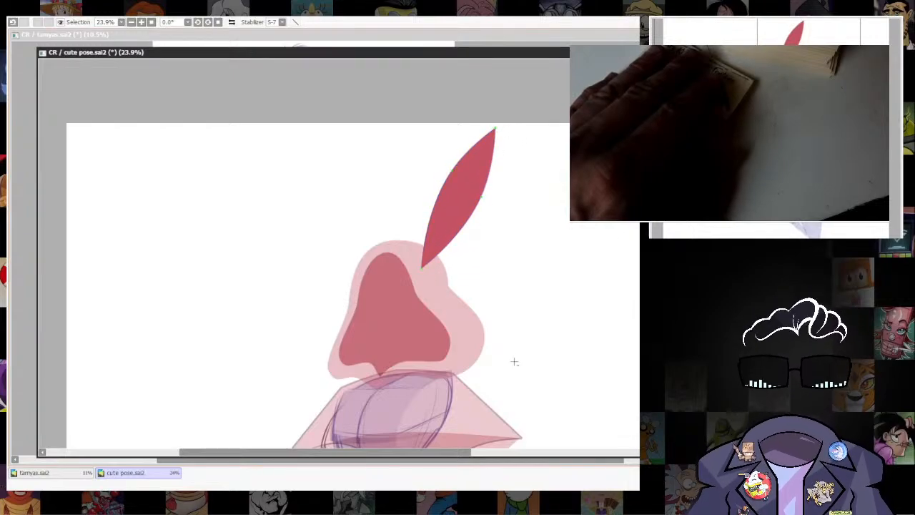
Bend the ear into a drooping arch by pulling its tip far out behind the hood and adjusting the curve.
drag(502, 138, 556, 189)
drag(482, 197, 493, 182)
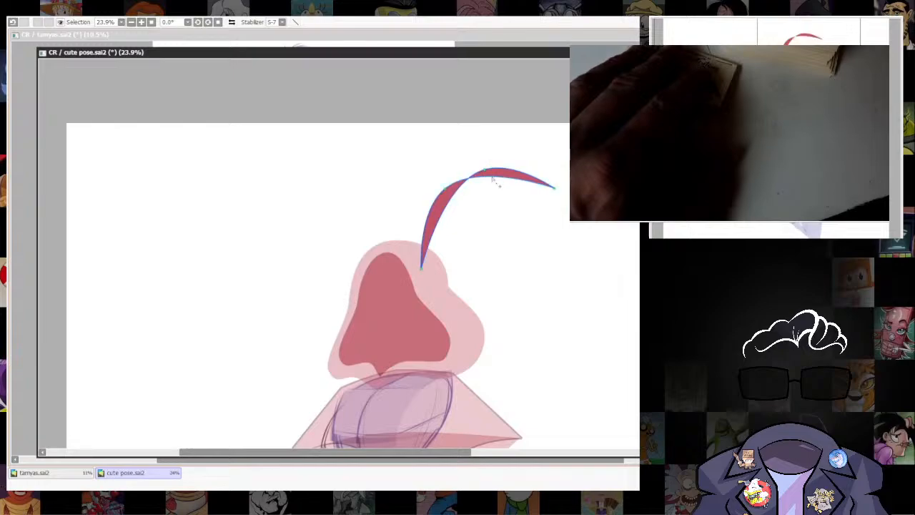
mouse_move(563, 190)
mouse_down()
mouse_move(558, 251)
mouse_move(536, 207)
mouse_up()
drag(596, 340, 554, 258)
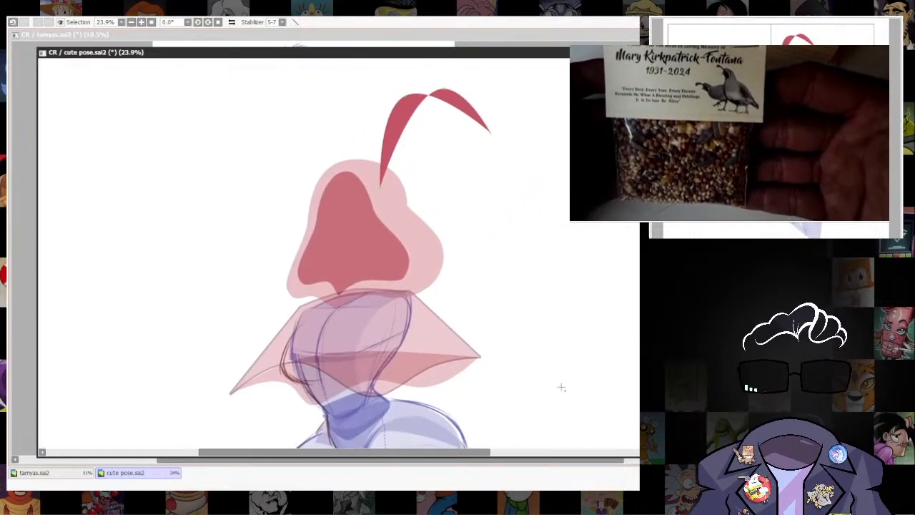
drag(546, 319, 492, 318)
drag(436, 136, 505, 170)
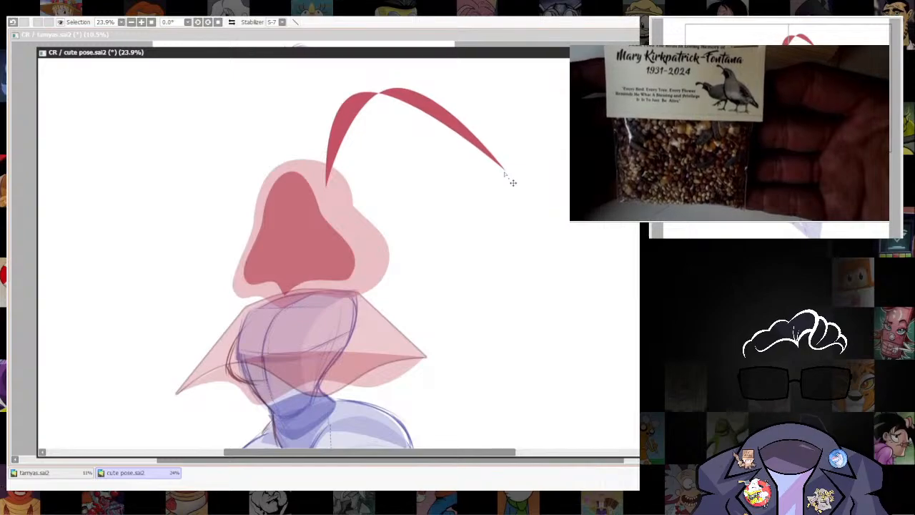
drag(549, 350, 562, 343)
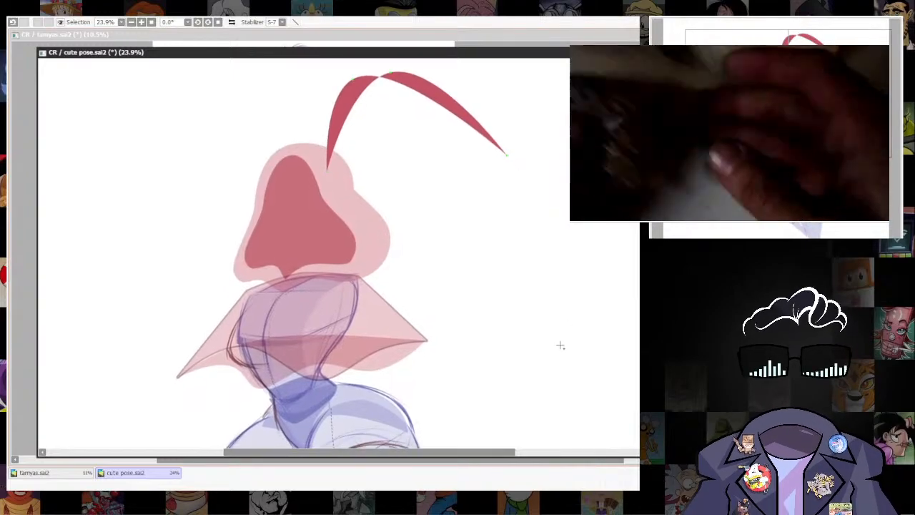
Widen the ear's base with a second corner point, then broaden and round its tip and pull it downward.
drag(327, 170, 324, 159)
drag(520, 239, 529, 277)
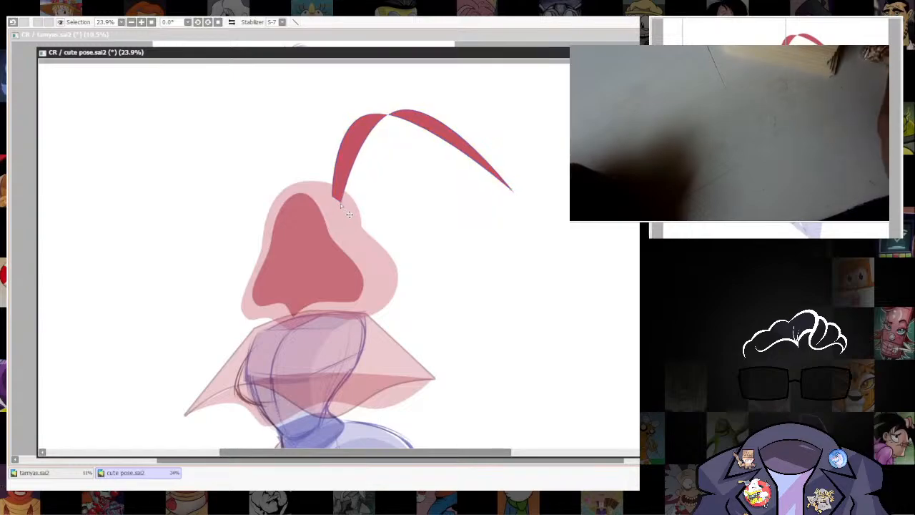
drag(547, 270, 531, 292)
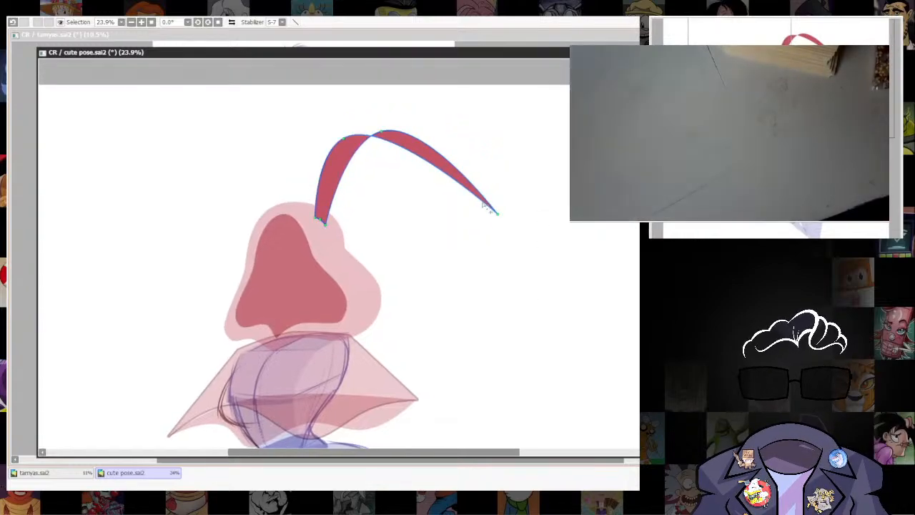
drag(488, 204, 491, 195)
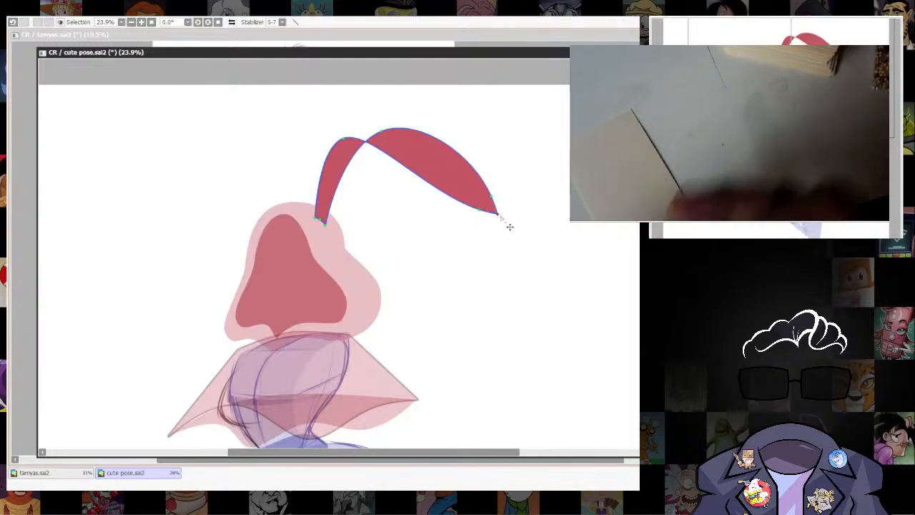
alt+click(498, 213)
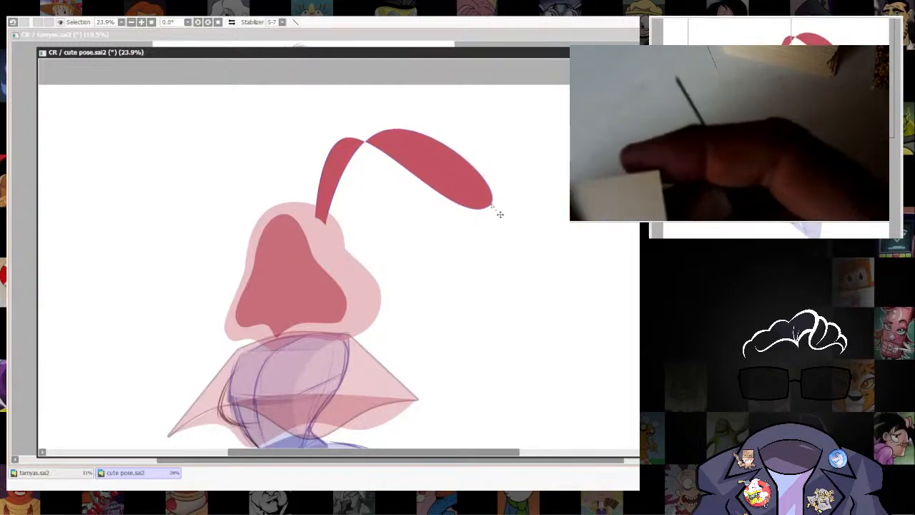
drag(505, 312, 484, 343)
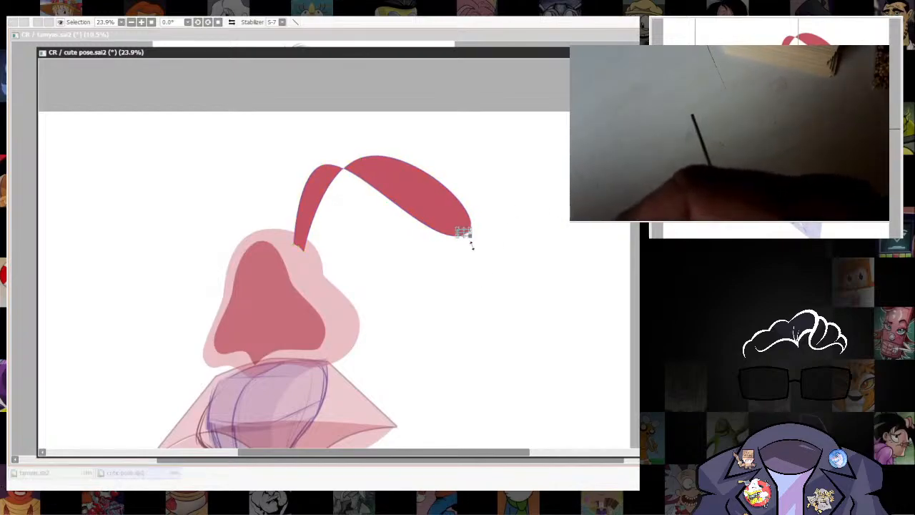
drag(463, 232, 449, 254)
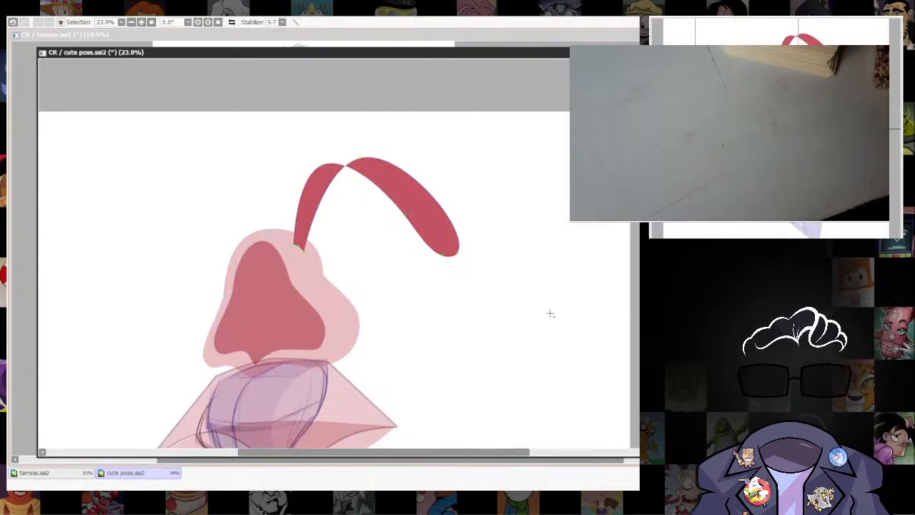
drag(472, 364, 503, 399)
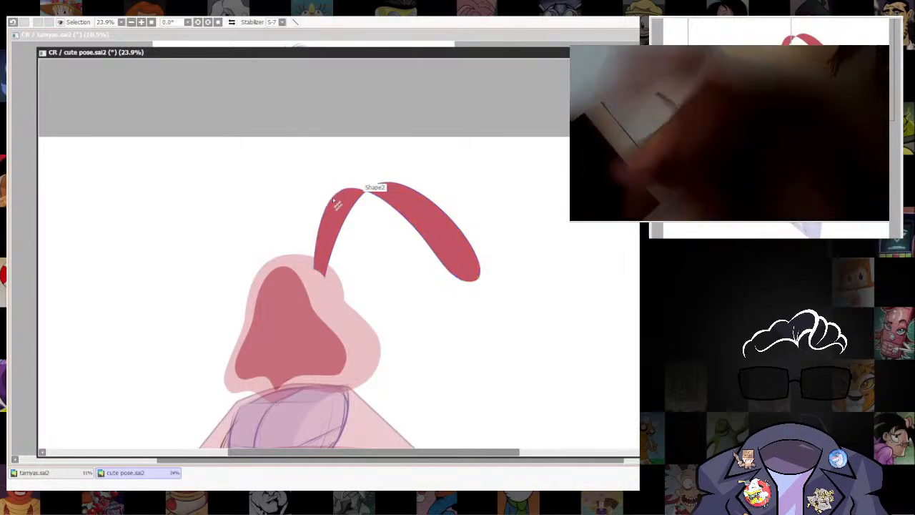
drag(337, 199, 255, 205)
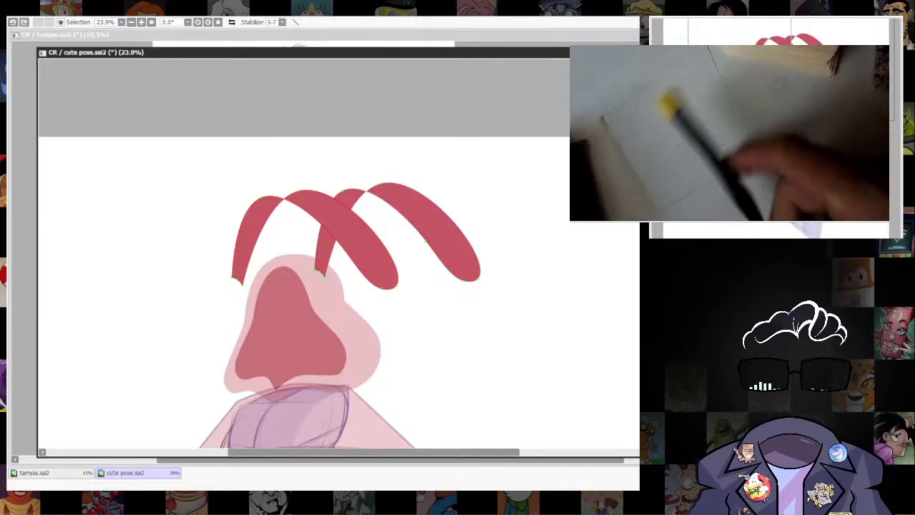
key(ctrl+z)
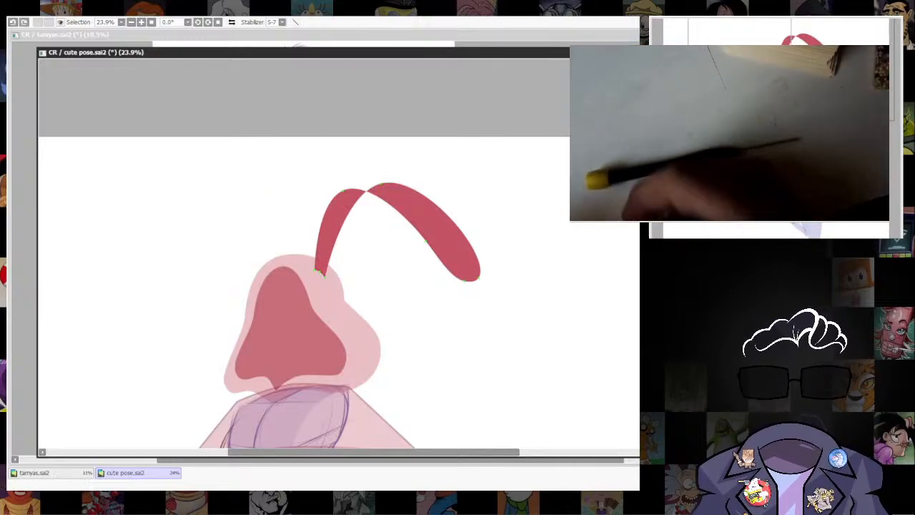
Duplicate the ear and move and rotate the copy so its base sits on the front side of the hood's crown.
drag(440, 158, 337, 360)
drag(512, 158, 248, 348)
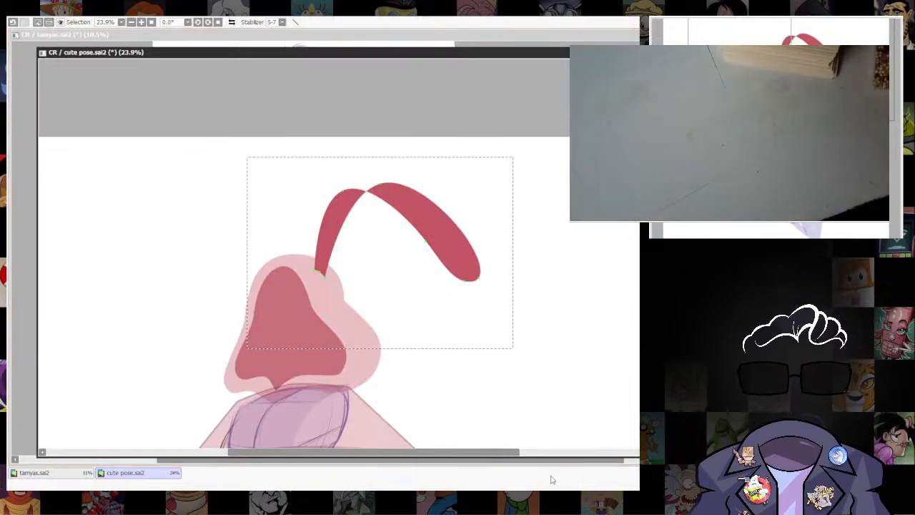
key(ctrl+v)
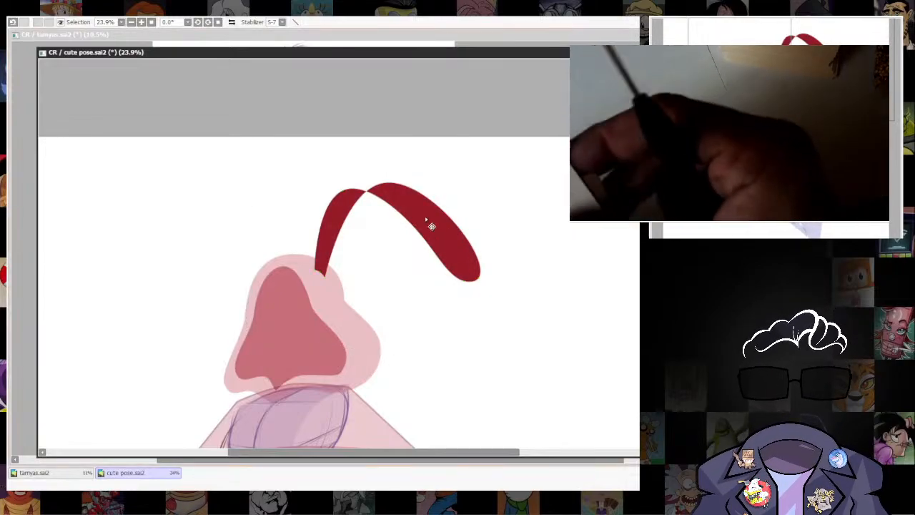
drag(432, 226, 369, 204)
key(ctrl+t)
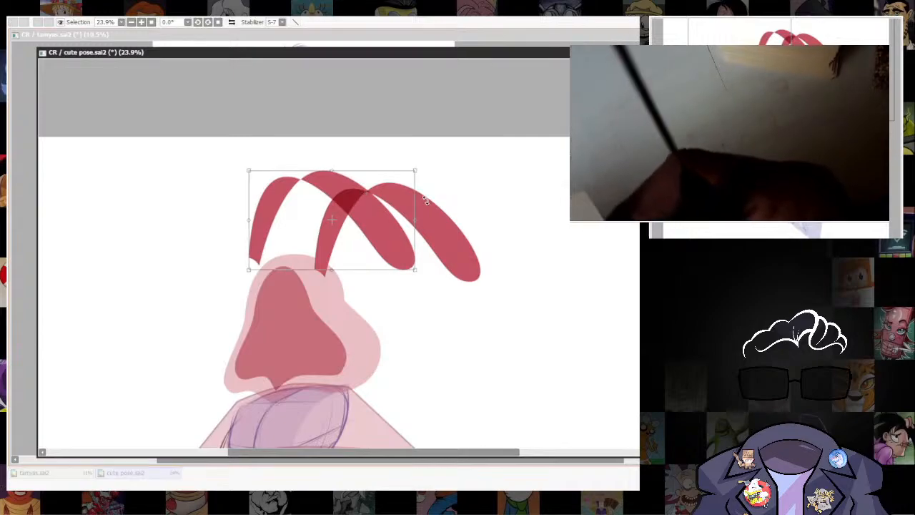
drag(427, 200, 341, 155)
drag(366, 233, 315, 215)
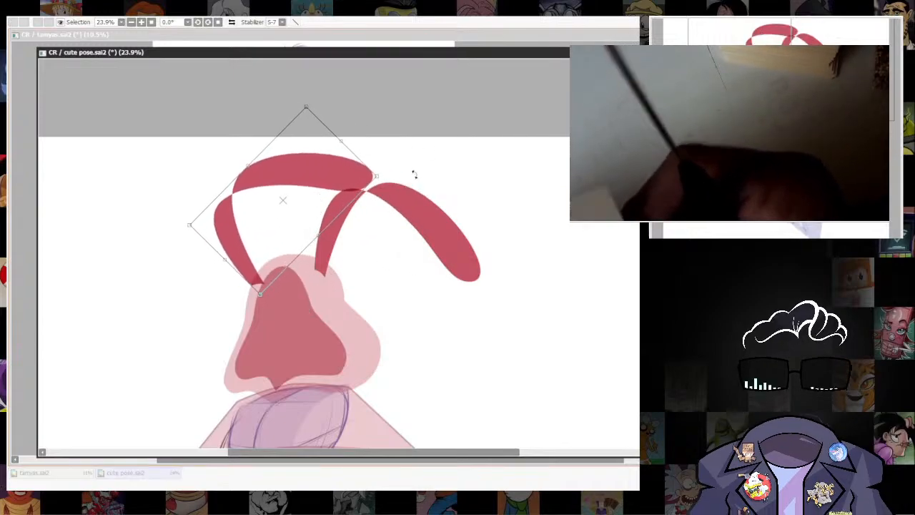
Distort the copied ear's corners so it becomes slimmer and droops back across the hood, apply the transform, and lower its opacity.
drag(373, 177, 370, 229)
drag(306, 107, 328, 131)
drag(370, 230, 378, 254)
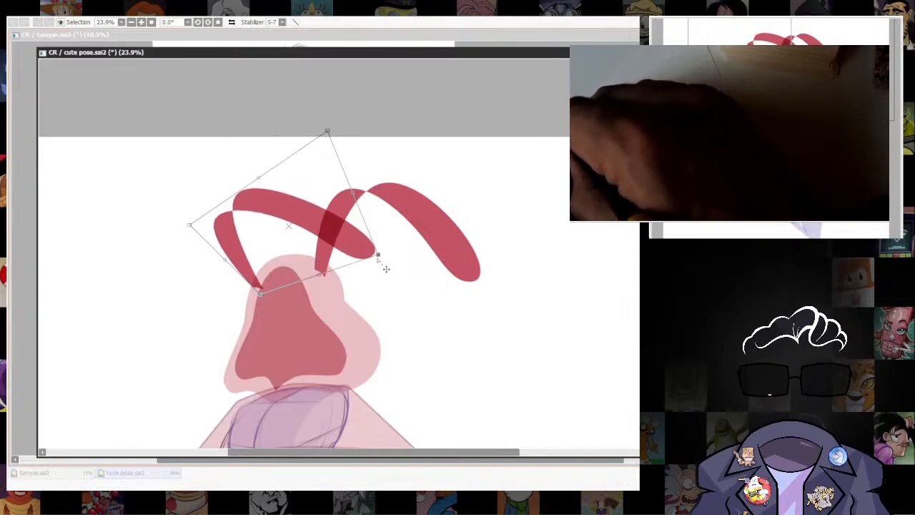
drag(191, 225, 208, 199)
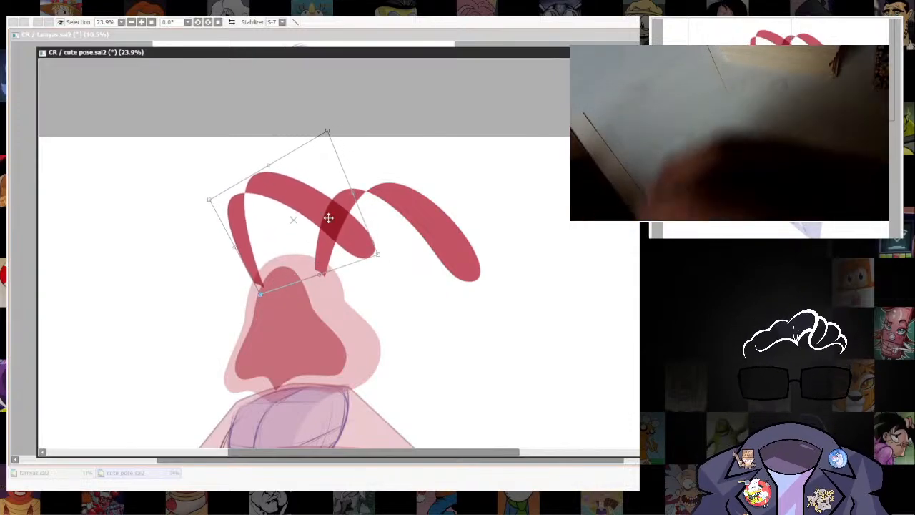
drag(335, 143, 343, 153)
drag(377, 253, 380, 265)
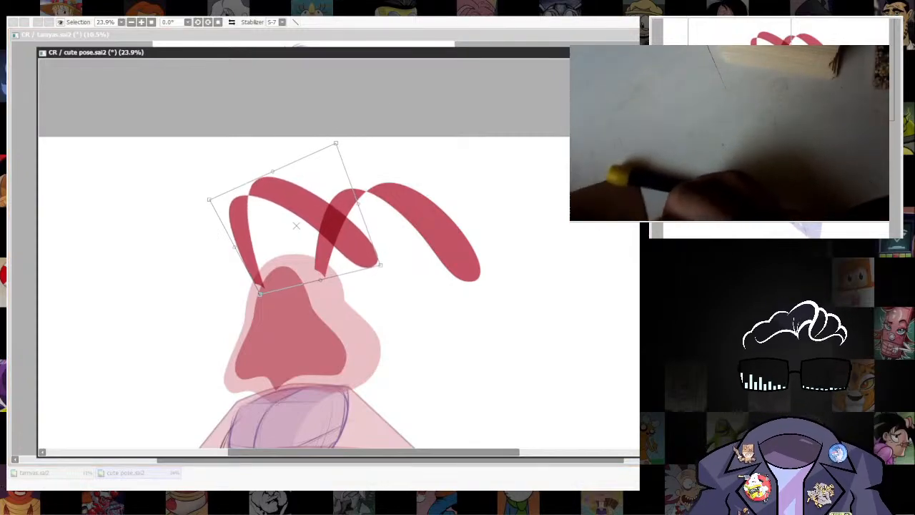
drag(348, 154, 348, 166)
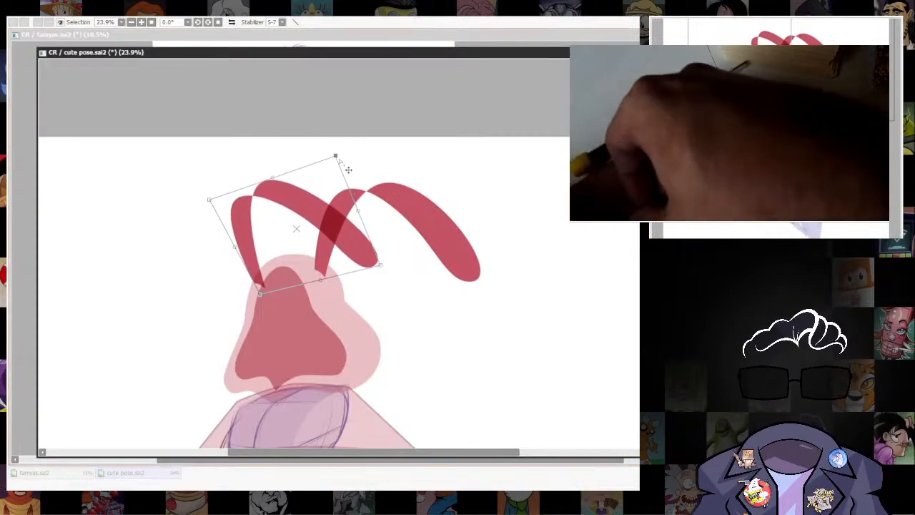
drag(380, 265, 385, 281)
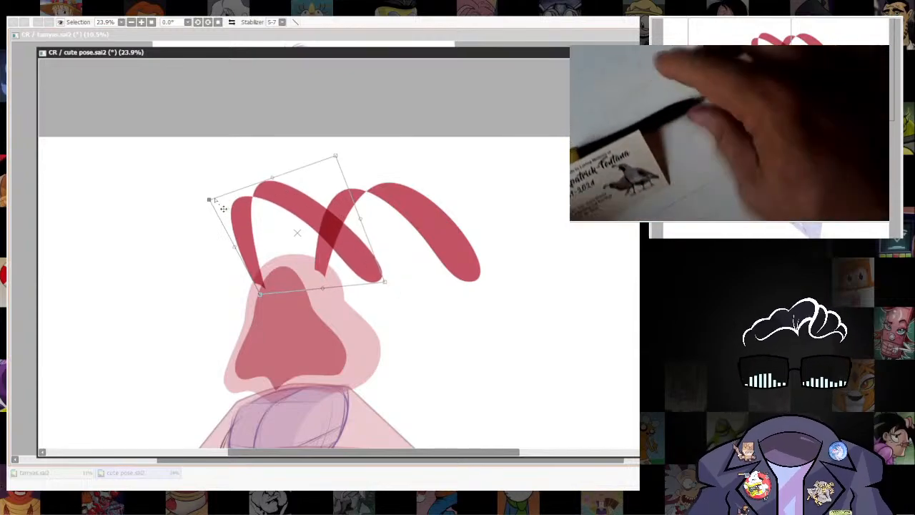
drag(243, 198, 242, 210)
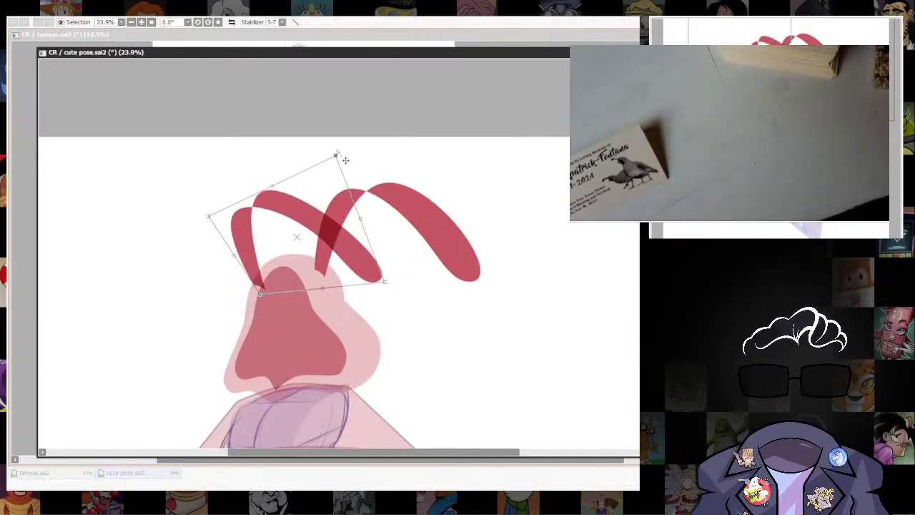
drag(345, 160, 339, 164)
drag(383, 290, 378, 271)
key(Return)
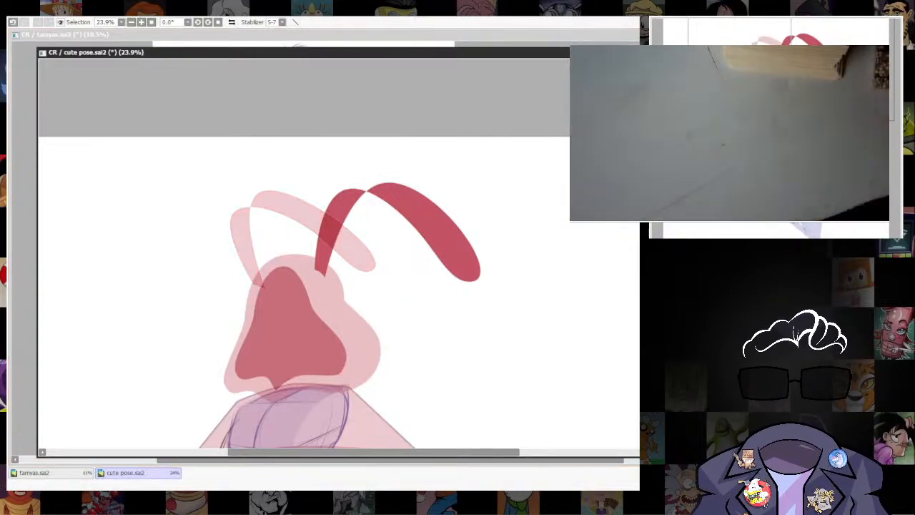
Lower the opacity of the original ear on the hood's back side.
scroll(351, 255, up, 4)
drag(428, 326, 521, 365)
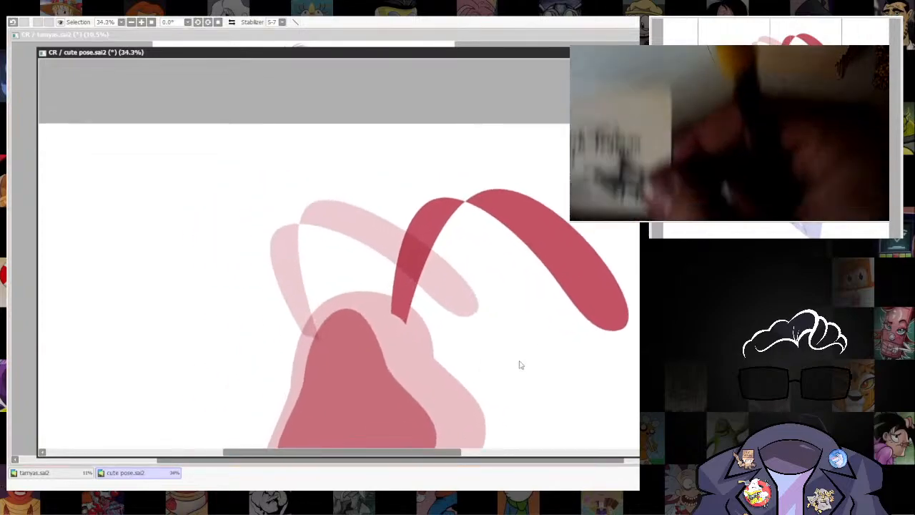
drag(574, 375, 560, 389)
ctrl+shift+click(606, 331)
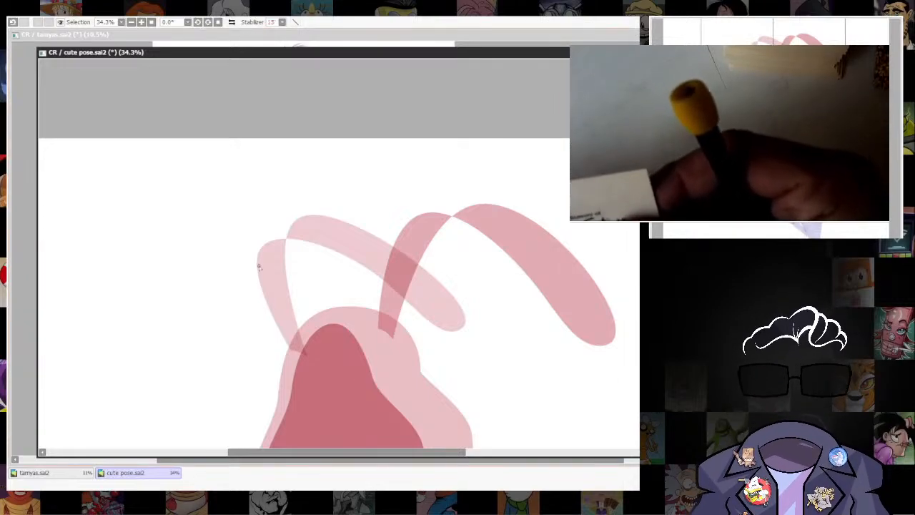
Sketch a loose red outline around the slimmer front ear, covering both sides of its base, its fold and its drooping tip.
mouse_move(260, 285)
mouse_down()
mouse_move(288, 348)
mouse_move(311, 240)
mouse_up()
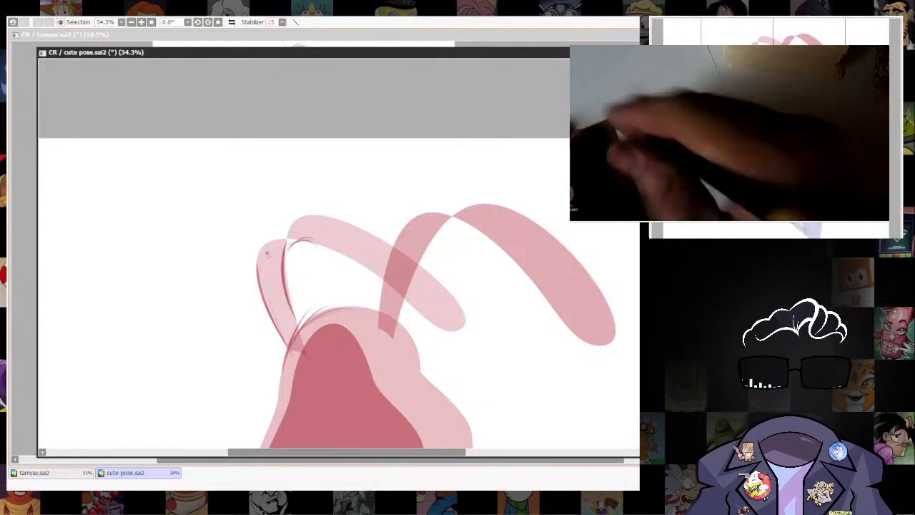
drag(259, 261, 300, 216)
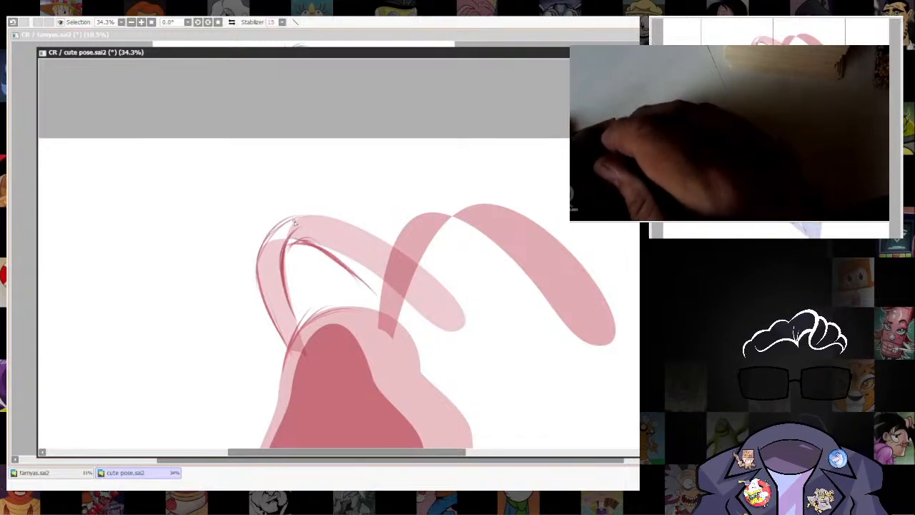
drag(391, 248, 303, 217)
drag(413, 266, 464, 328)
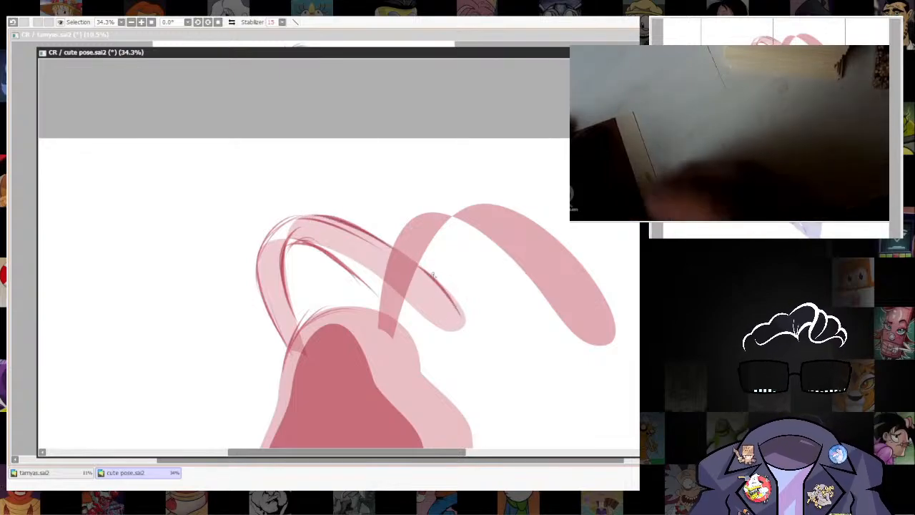
drag(401, 315, 447, 336)
drag(366, 280, 412, 322)
drag(463, 339, 457, 311)
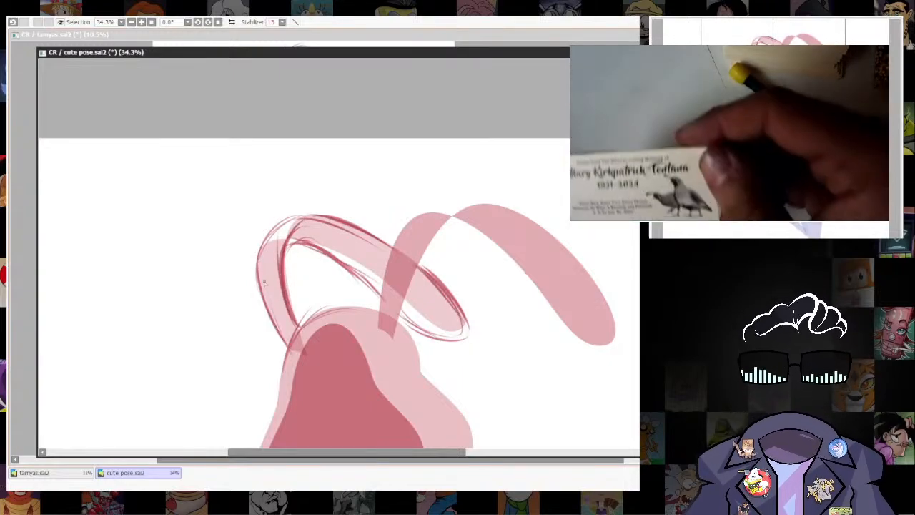
drag(255, 277, 300, 219)
drag(259, 257, 326, 217)
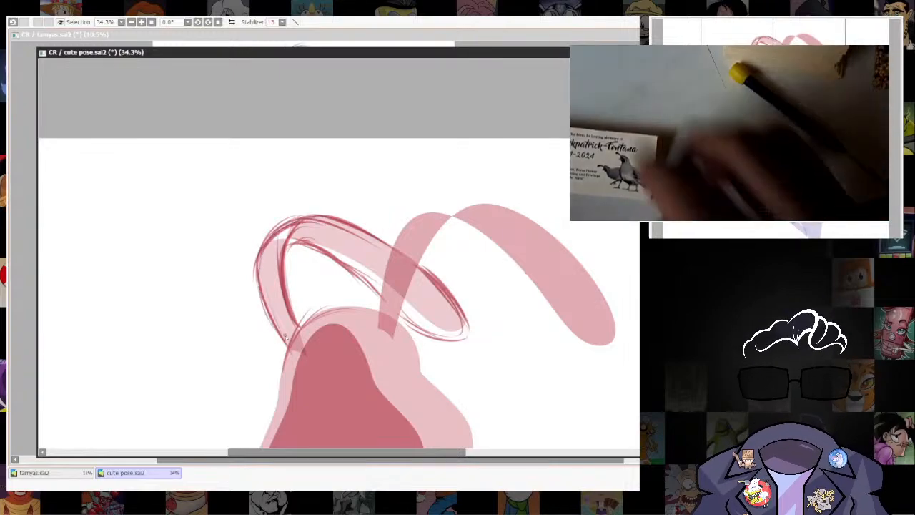
Sketch a loose red outline around the larger back ear, extending its drooping rounded tip slightly below the shape.
mouse_move(496, 434)
mouse_down()
mouse_move(474, 182)
mouse_move(487, 349)
mouse_up()
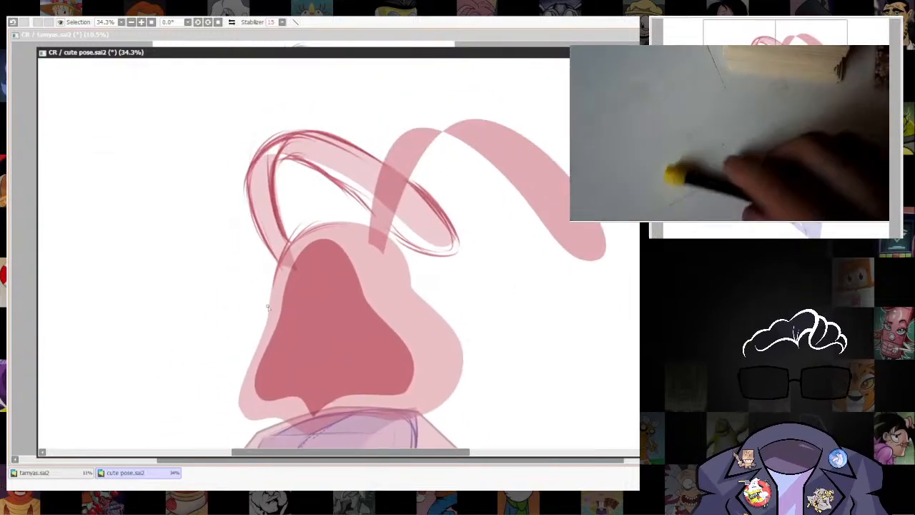
drag(406, 214, 404, 278)
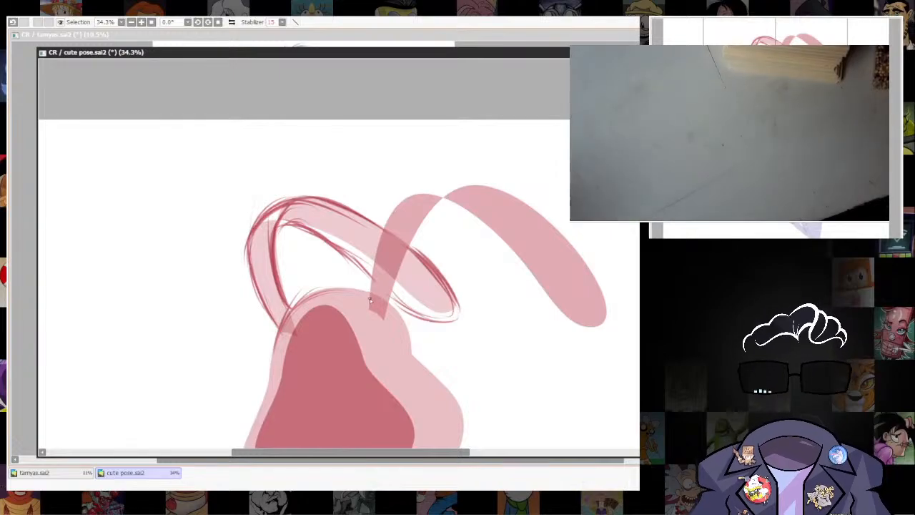
mouse_move(371, 315)
mouse_down()
mouse_move(380, 243)
mouse_move(429, 197)
mouse_up()
mouse_move(386, 230)
mouse_down()
mouse_move(437, 215)
mouse_move(460, 184)
mouse_up()
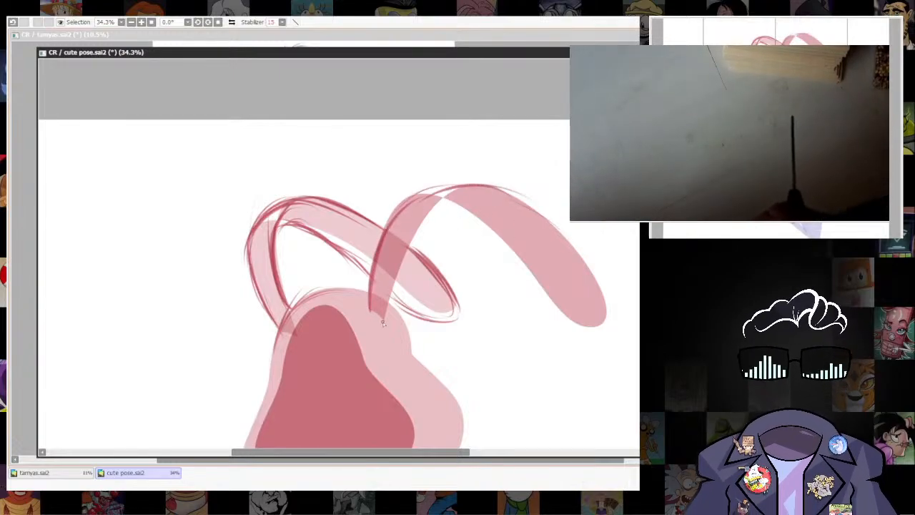
mouse_move(420, 225)
mouse_down()
mouse_move(458, 206)
mouse_move(521, 295)
mouse_move(500, 239)
mouse_move(536, 311)
mouse_up()
mouse_move(501, 241)
mouse_down()
mouse_move(542, 323)
mouse_move(538, 311)
mouse_move(551, 318)
mouse_move(587, 292)
mouse_move(563, 335)
mouse_up()
drag(601, 325, 569, 348)
mouse_move(526, 213)
mouse_down()
mouse_move(556, 225)
mouse_move(558, 249)
mouse_move(581, 241)
mouse_move(578, 302)
mouse_move(541, 207)
mouse_move(591, 333)
mouse_up()
drag(532, 283, 596, 349)
drag(595, 253, 551, 323)
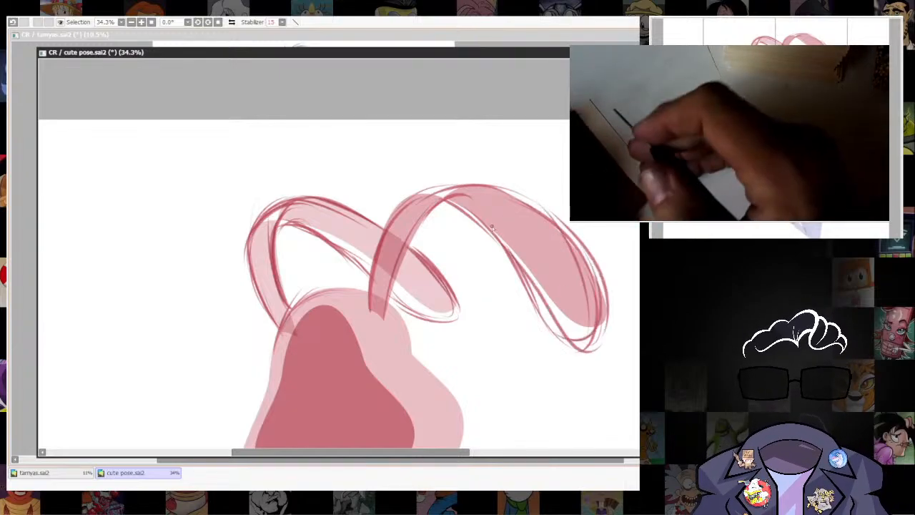
Outline the hood's outer shape along its lower hem, bulging back side and front edge, over the collar of the cape.
drag(500, 376, 482, 302)
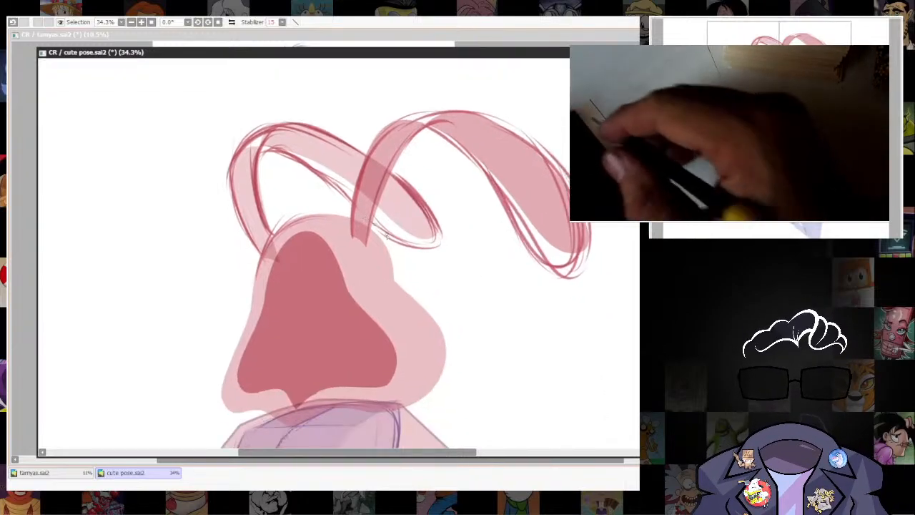
drag(513, 372, 527, 154)
mouse_move(541, 218)
mouse_down()
mouse_move(531, 296)
mouse_move(538, 359)
mouse_up()
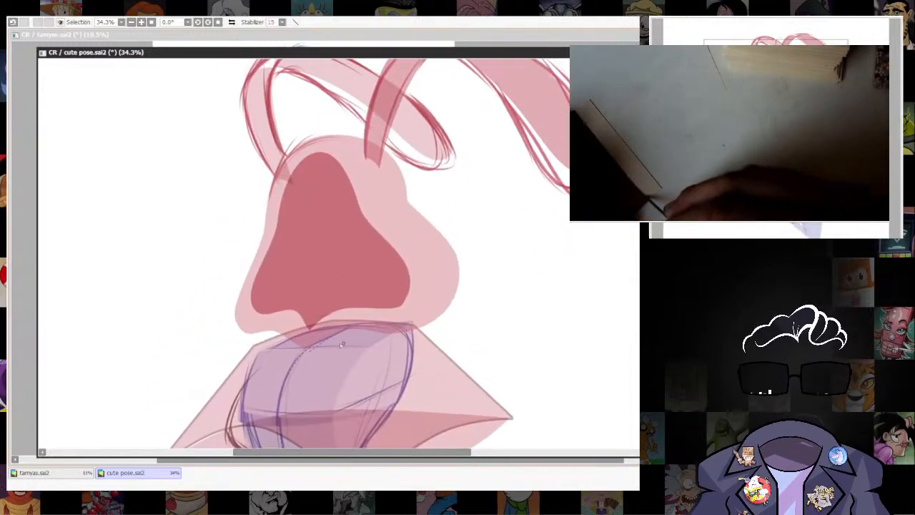
mouse_move(309, 349)
mouse_down()
mouse_move(352, 327)
mouse_move(378, 324)
mouse_up()
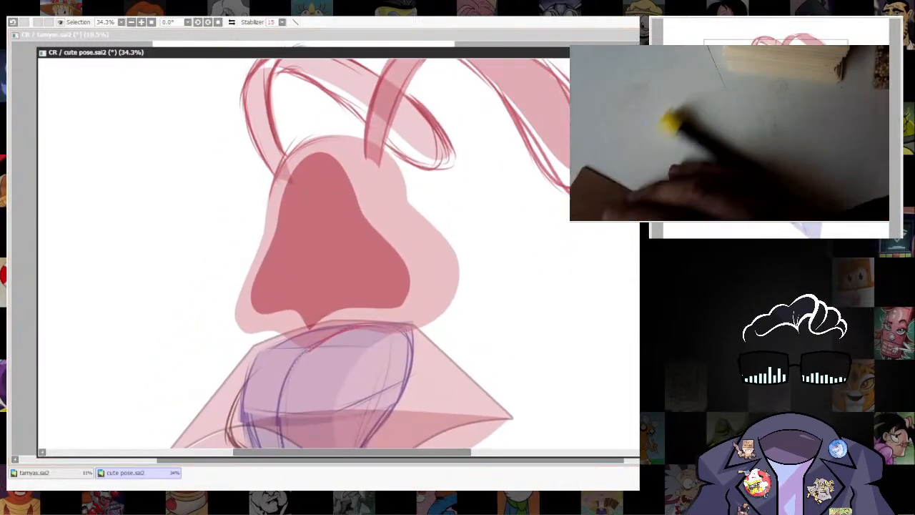
mouse_move(308, 350)
mouse_down()
mouse_move(332, 337)
mouse_move(324, 345)
mouse_move(397, 338)
mouse_move(351, 337)
mouse_move(433, 328)
mouse_up()
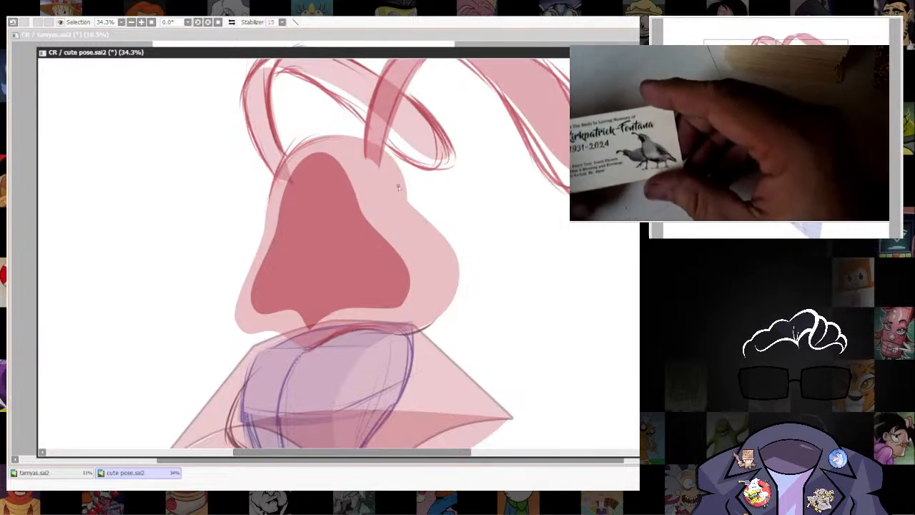
drag(400, 194, 448, 233)
drag(456, 265, 430, 325)
drag(287, 158, 271, 204)
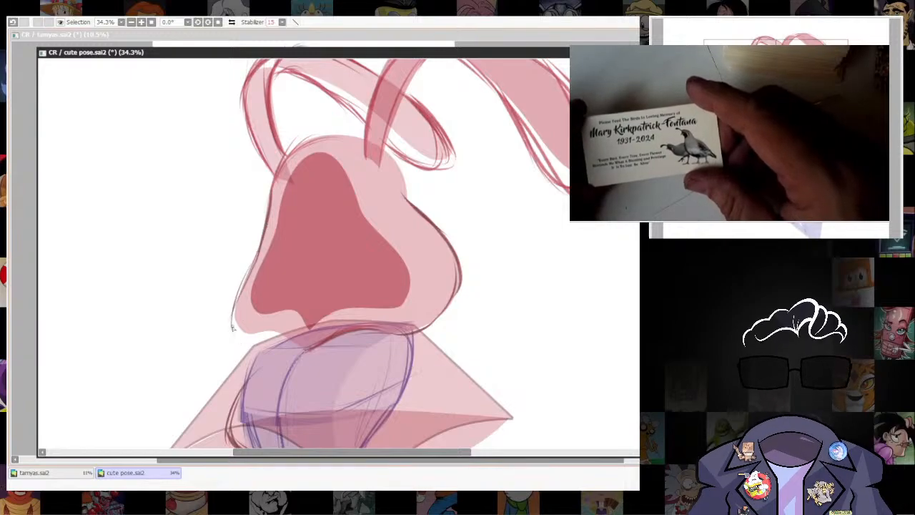
mouse_move(232, 327)
mouse_down()
mouse_move(315, 331)
mouse_move(392, 306)
mouse_up()
Lower the top of the hood opening's curve slightly and outline the opening with the brush.
drag(367, 235, 384, 297)
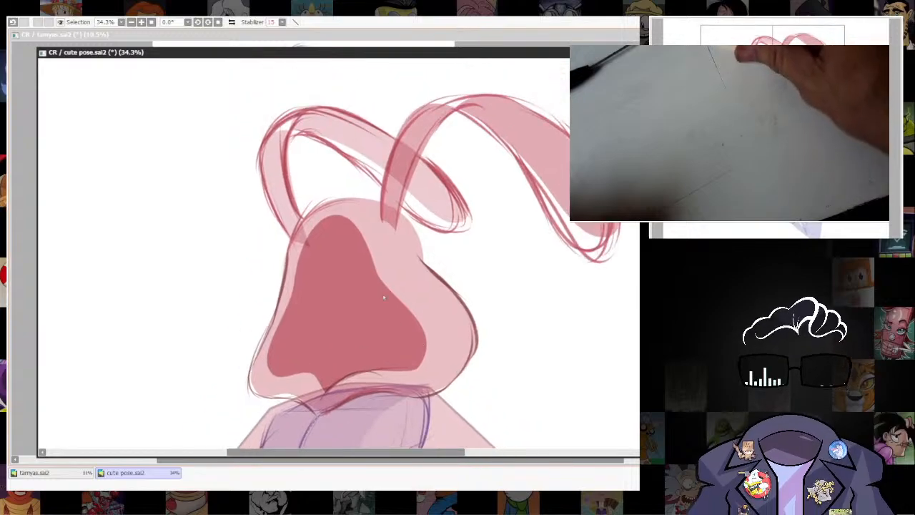
drag(311, 227, 352, 218)
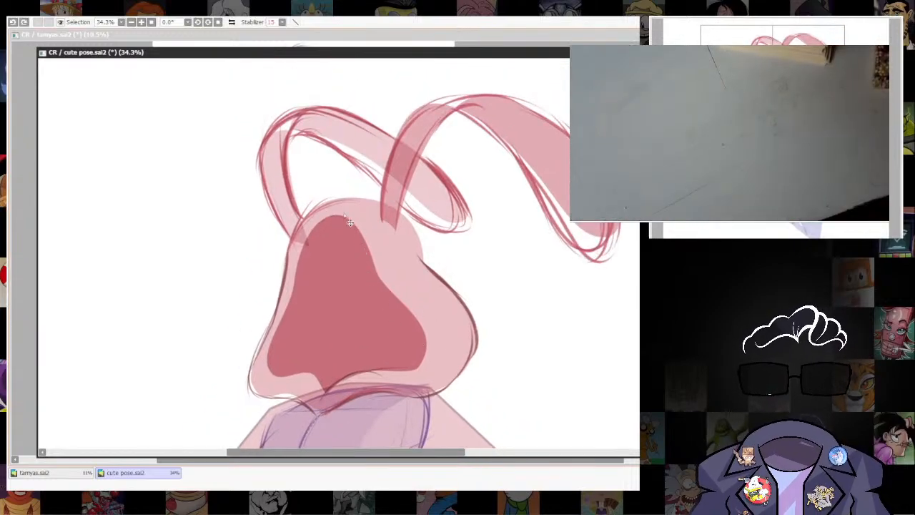
key(ctrl+d)
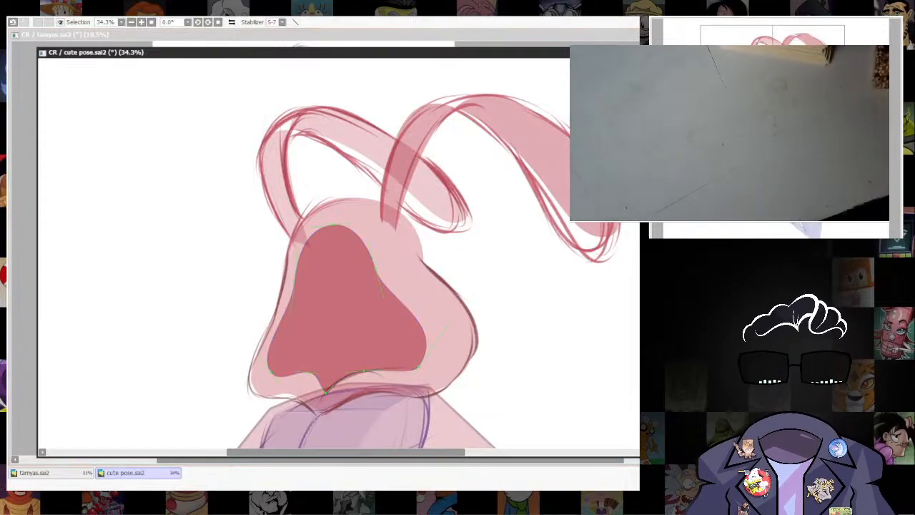
drag(333, 225, 330, 223)
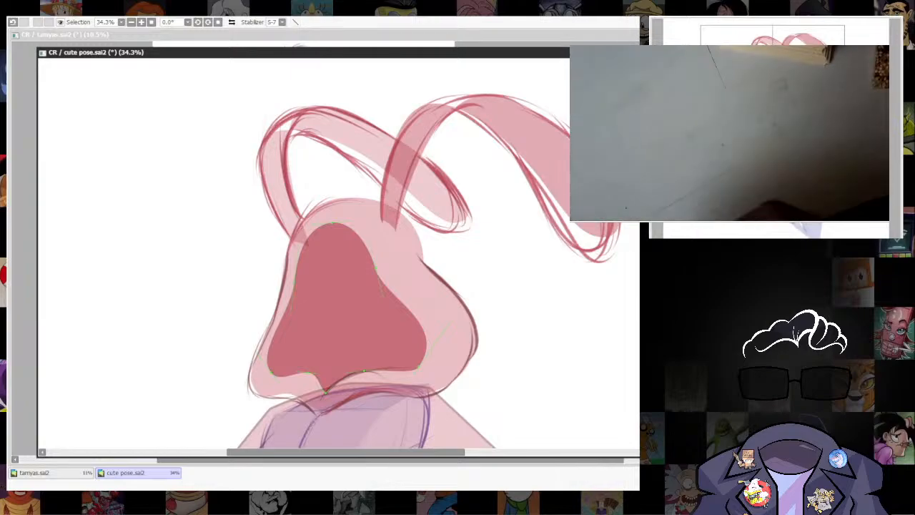
key(n)
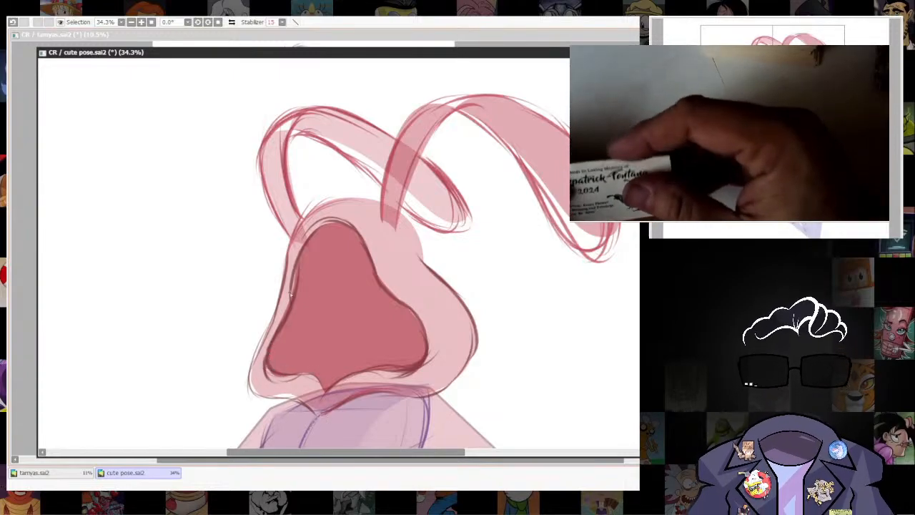
Reshape the cape's straight side edges so they curve inward from the shoulders to the pointed corners.
drag(468, 388, 444, 160)
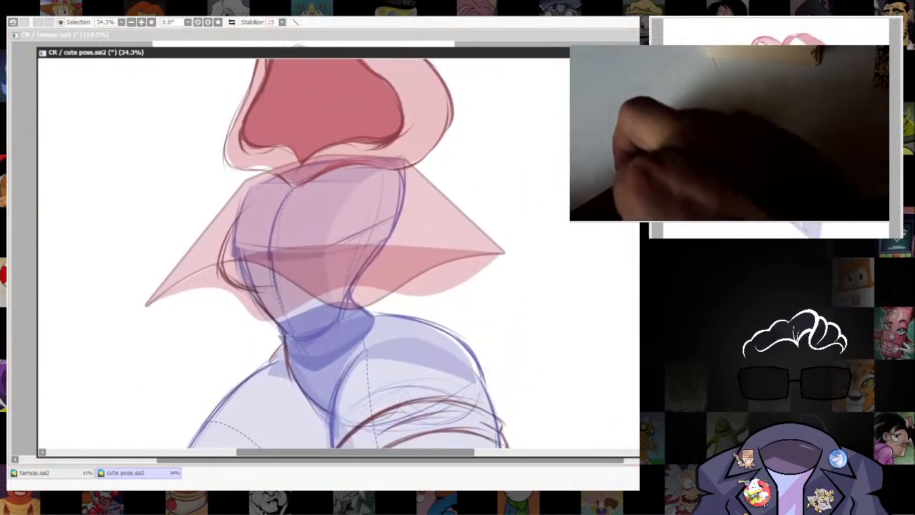
scroll(476, 233, down, 8)
scroll(480, 239, up, 5)
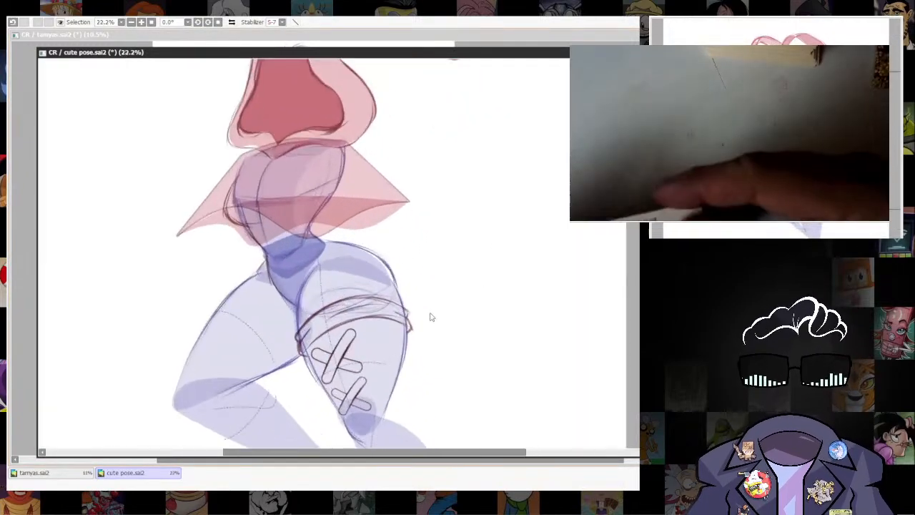
drag(431, 316, 403, 431)
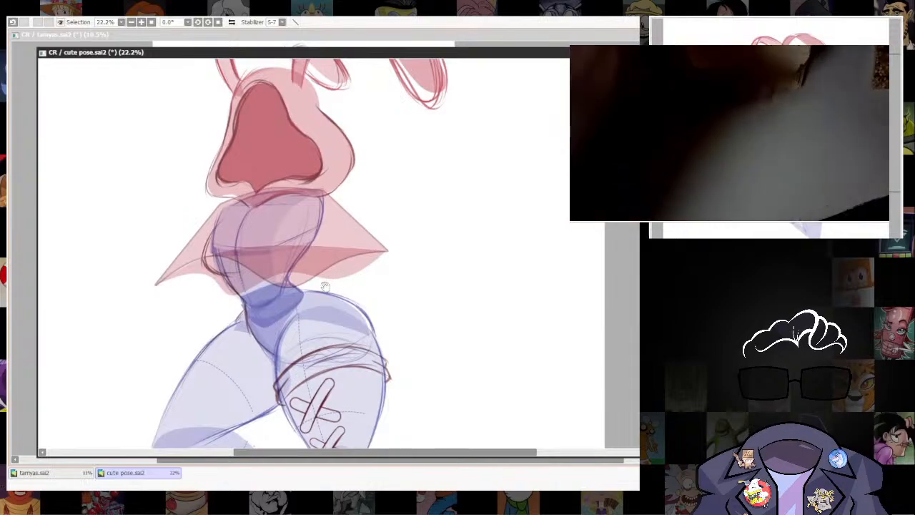
drag(350, 290, 491, 320)
scroll(492, 286, down, 5)
scroll(493, 240, up, 4)
drag(492, 241, 496, 220)
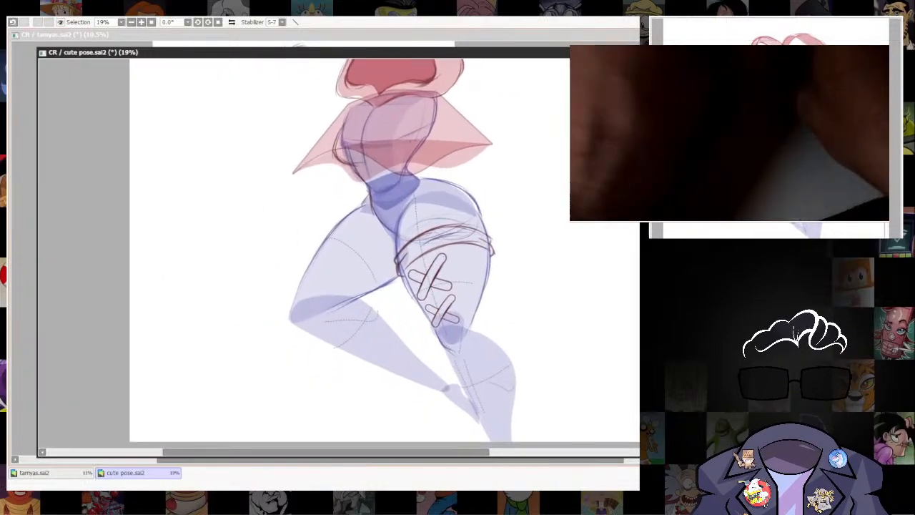
drag(576, 247, 569, 400)
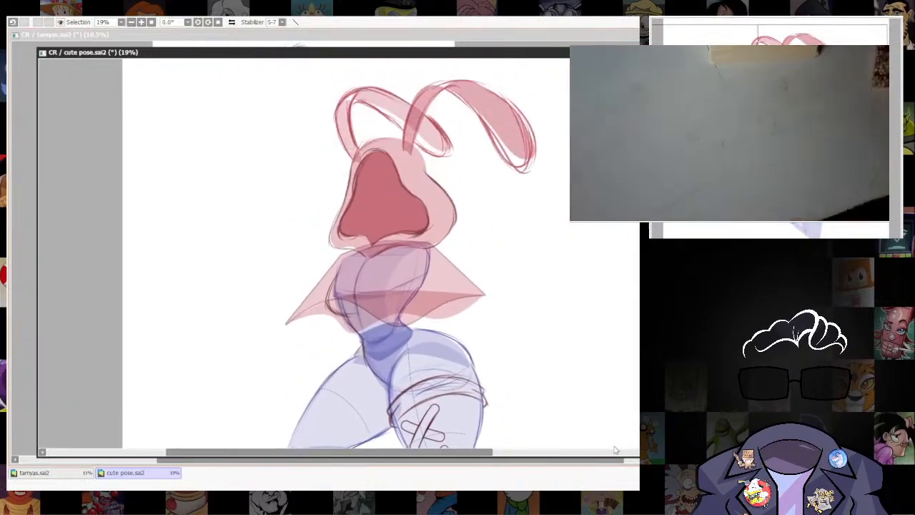
ctrl+shift+click(489, 306)
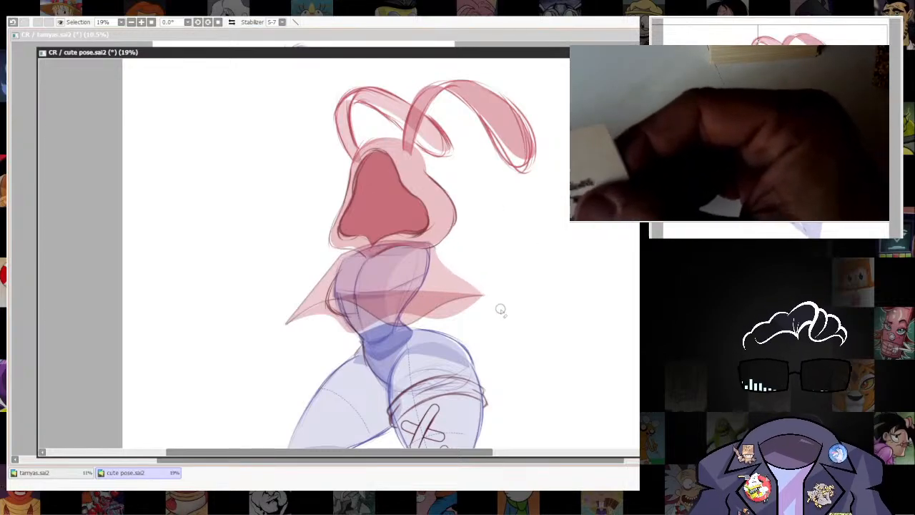
drag(401, 278, 486, 241)
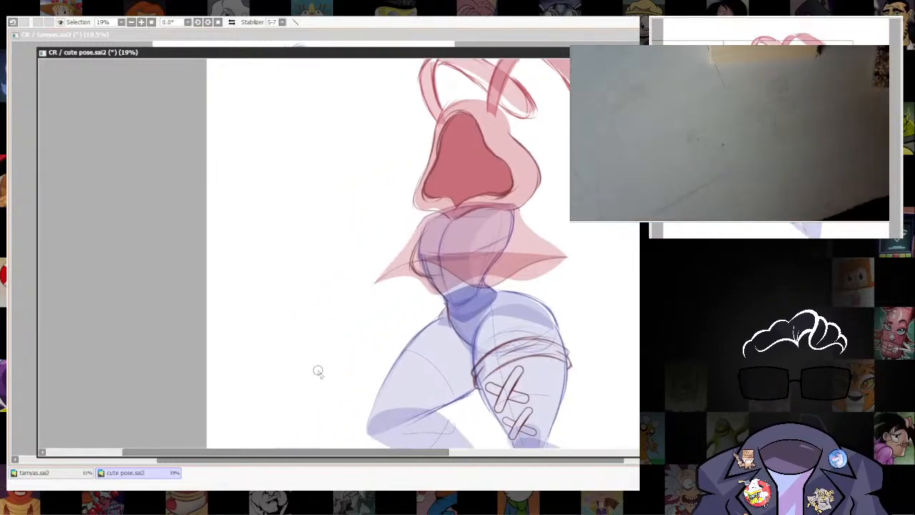
Outline the knee, shin and outer calf of the leg with the crossed bandages.
drag(624, 365, 432, 349)
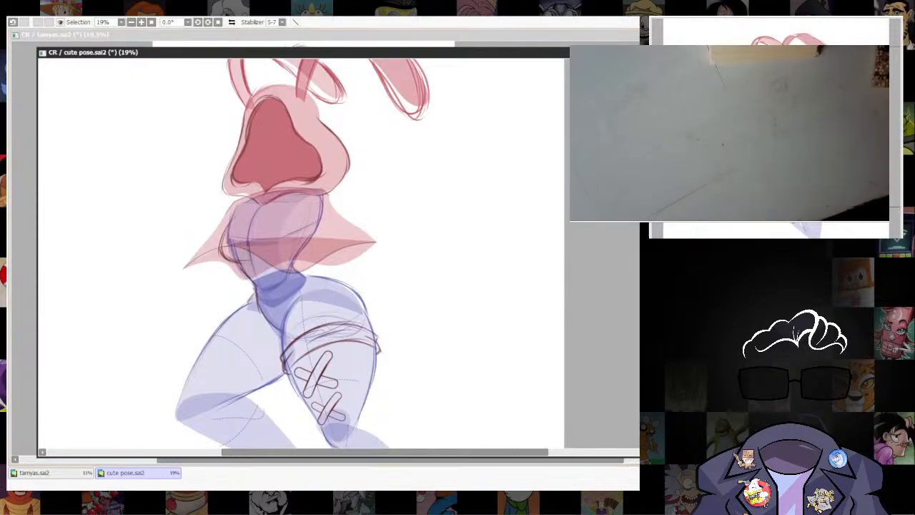
mouse_move(491, 281)
mouse_down()
mouse_move(484, 312)
mouse_move(476, 206)
mouse_up()
drag(459, 174, 428, 300)
drag(414, 301, 463, 245)
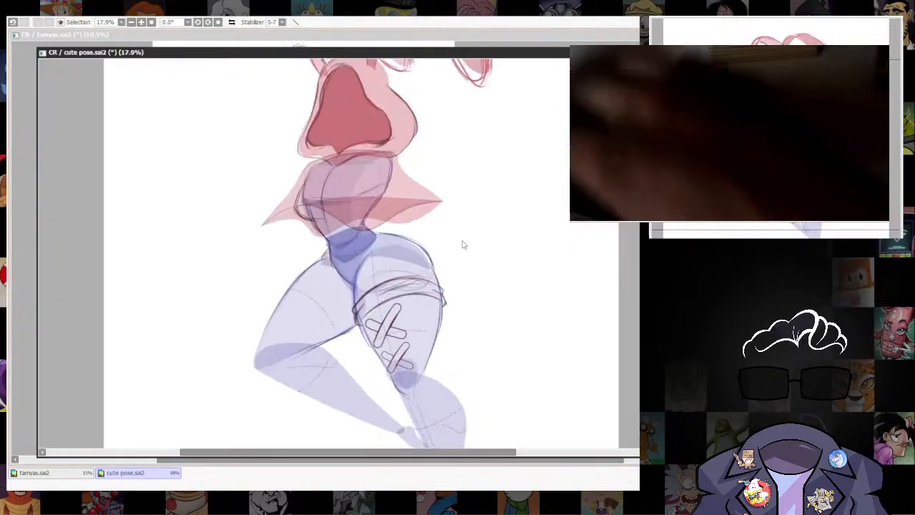
drag(331, 334, 359, 272)
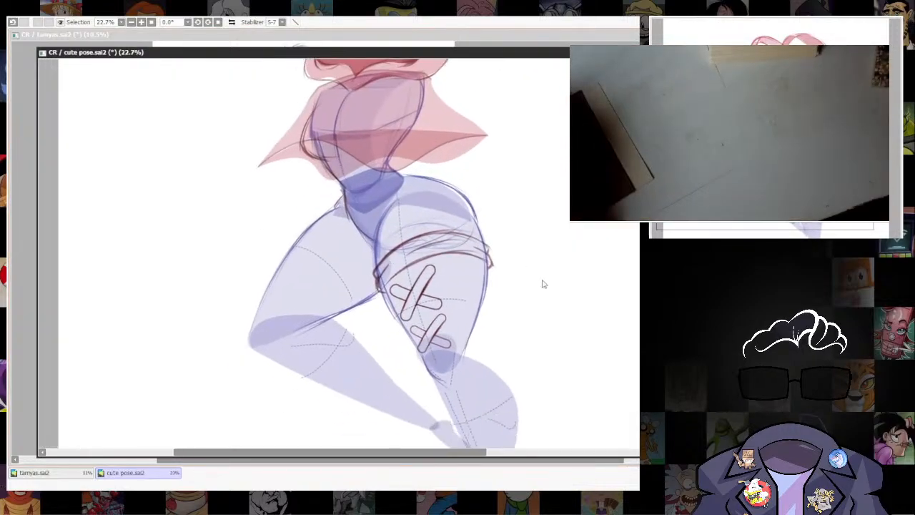
mouse_move(543, 283)
mouse_down()
mouse_move(506, 324)
mouse_move(530, 300)
mouse_up()
drag(498, 344, 486, 312)
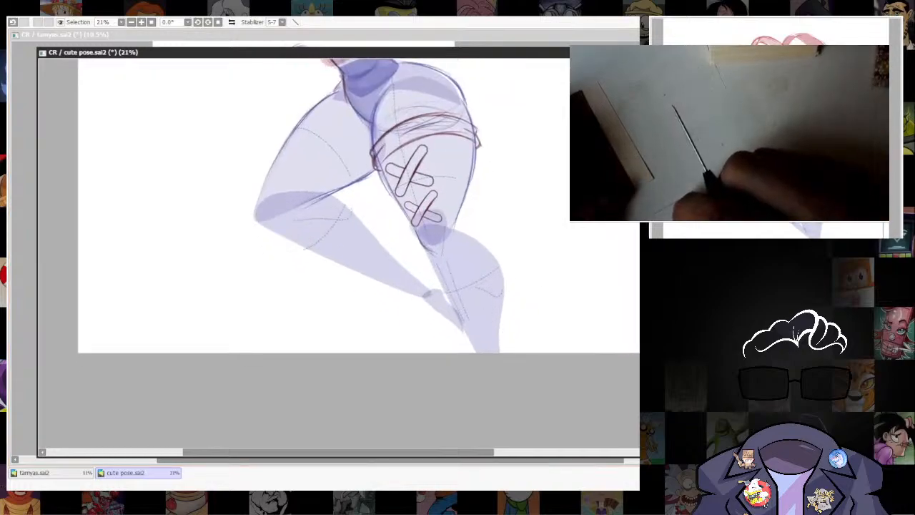
key(e)
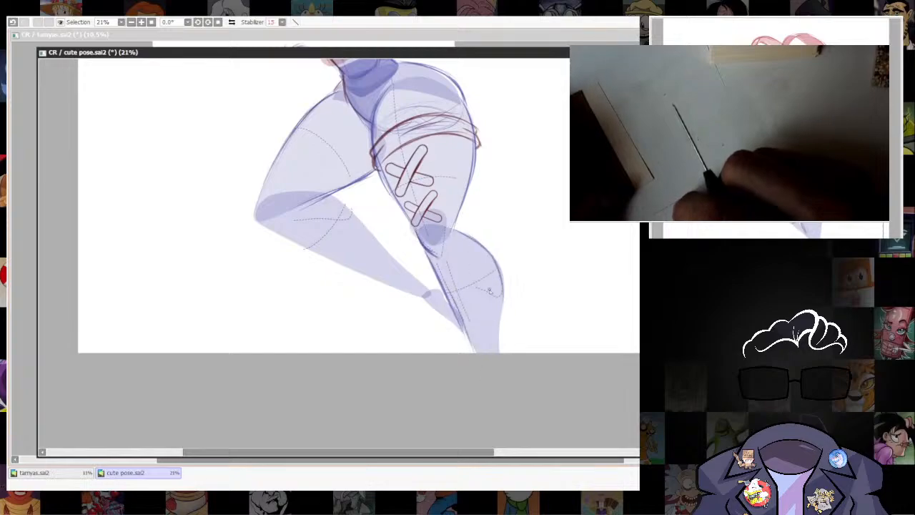
drag(505, 244, 465, 286)
Draw a red double-lined band around the upper thigh of the bent leg, with small turned edges at both ends.
drag(401, 179, 451, 255)
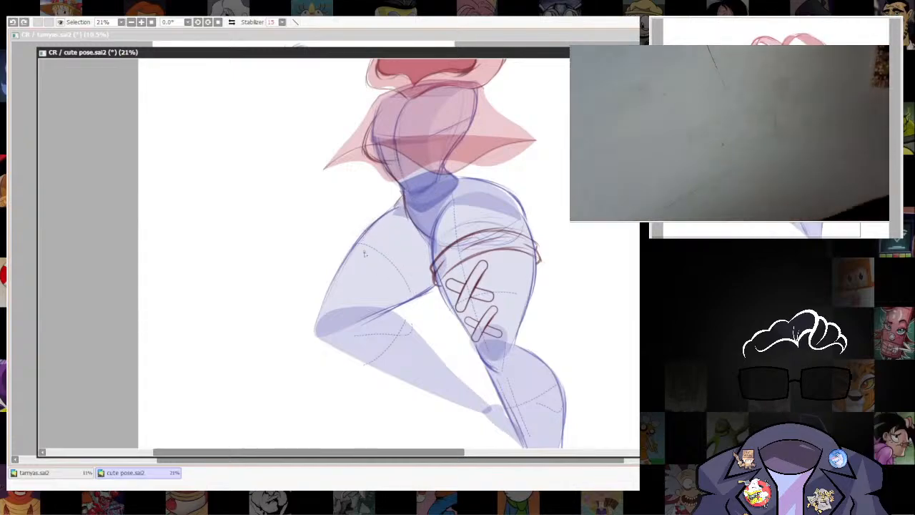
drag(360, 231, 411, 271)
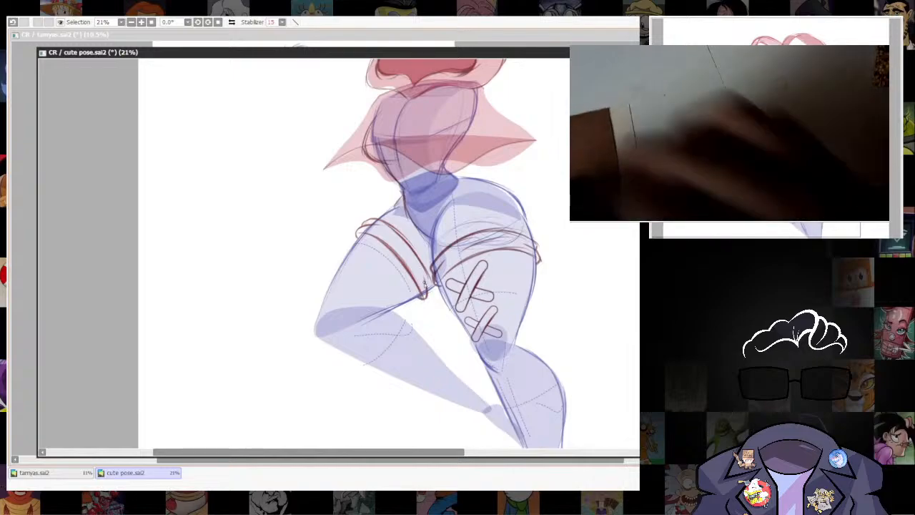
drag(427, 296, 433, 278)
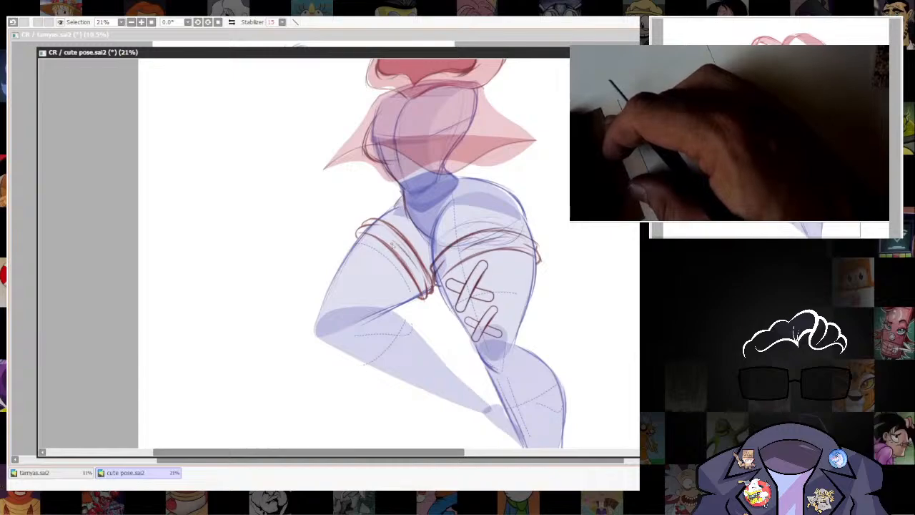
drag(597, 299, 631, 326)
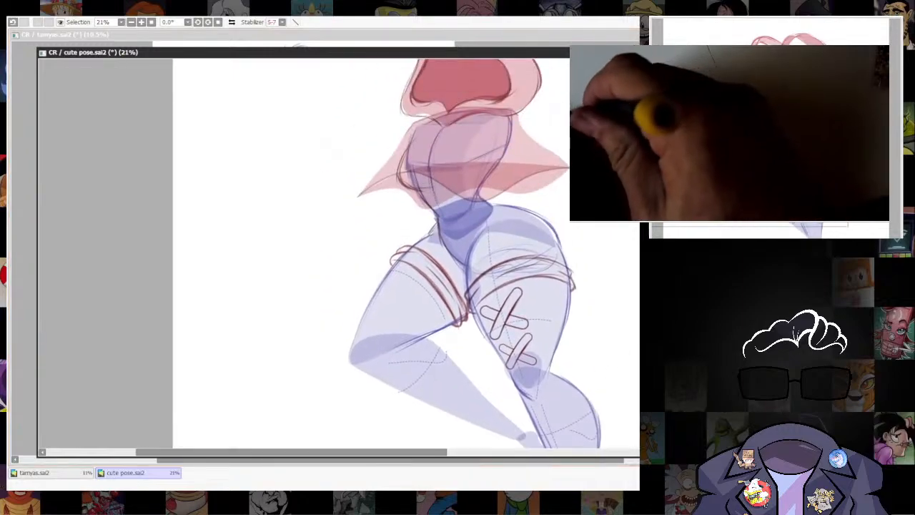
Add a sketch stroke along the outer edge of the bent thigh below the red band.
drag(417, 308, 404, 260)
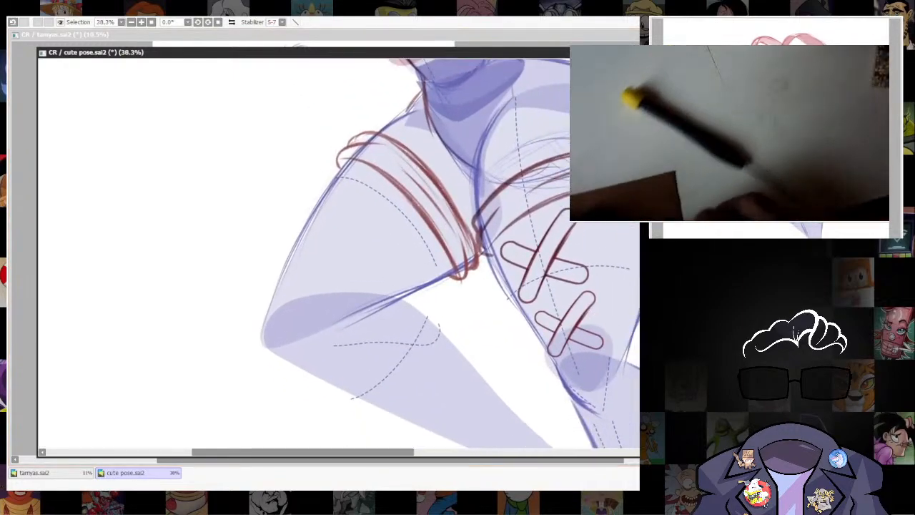
key(n)
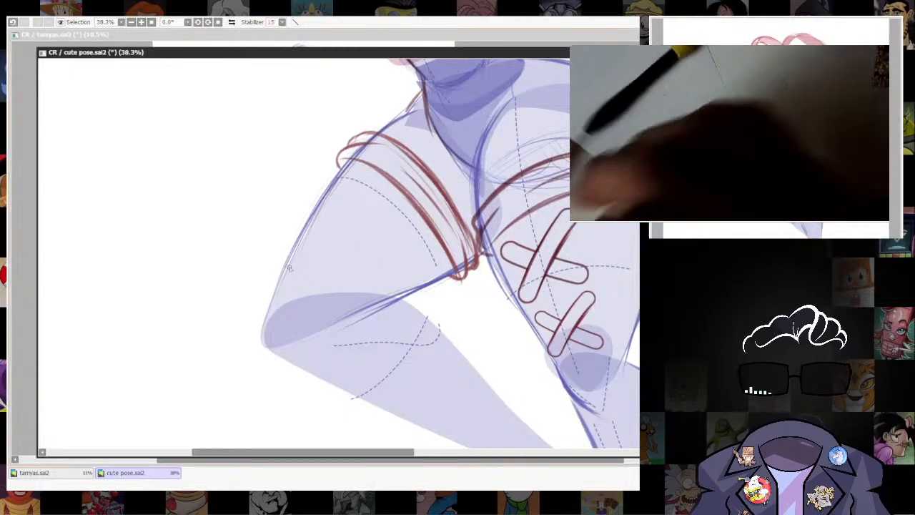
drag(284, 264, 323, 194)
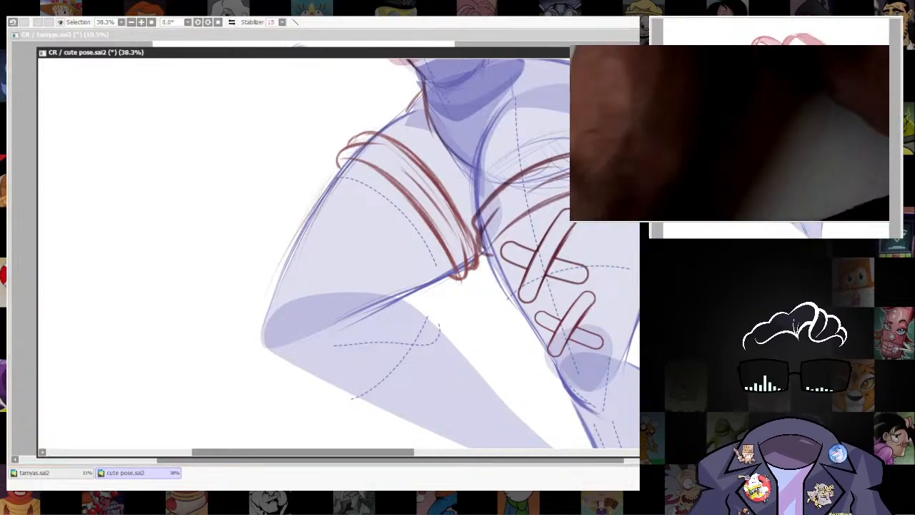
key(e)
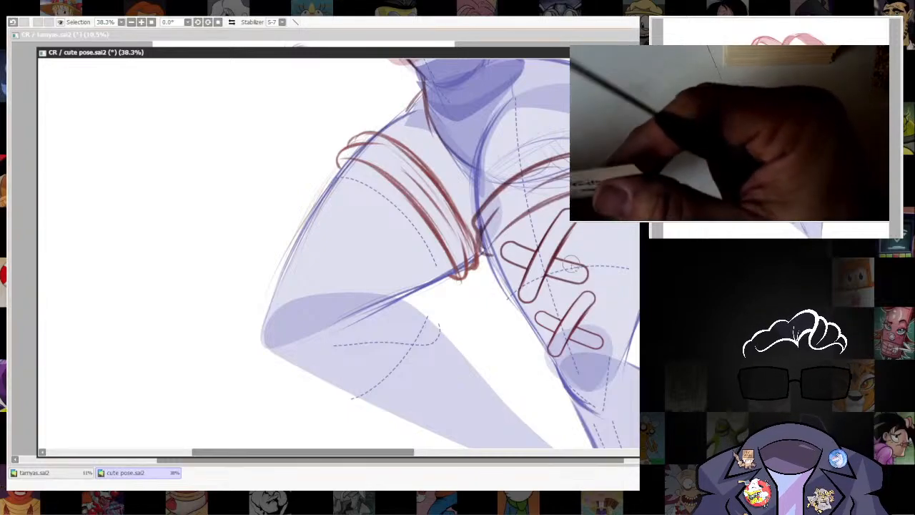
drag(337, 190, 340, 200)
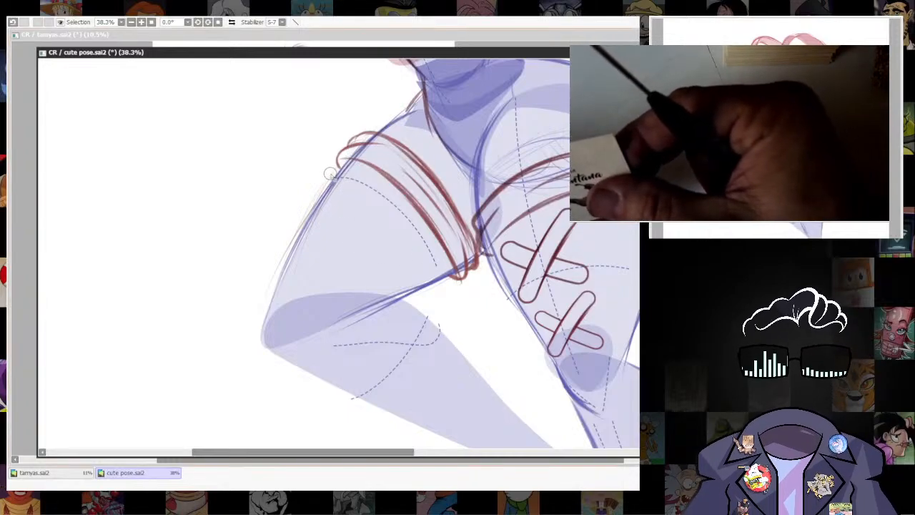
mouse_move(325, 178)
mouse_down()
mouse_move(333, 220)
mouse_move(369, 183)
mouse_up()
key(ctrl+z)
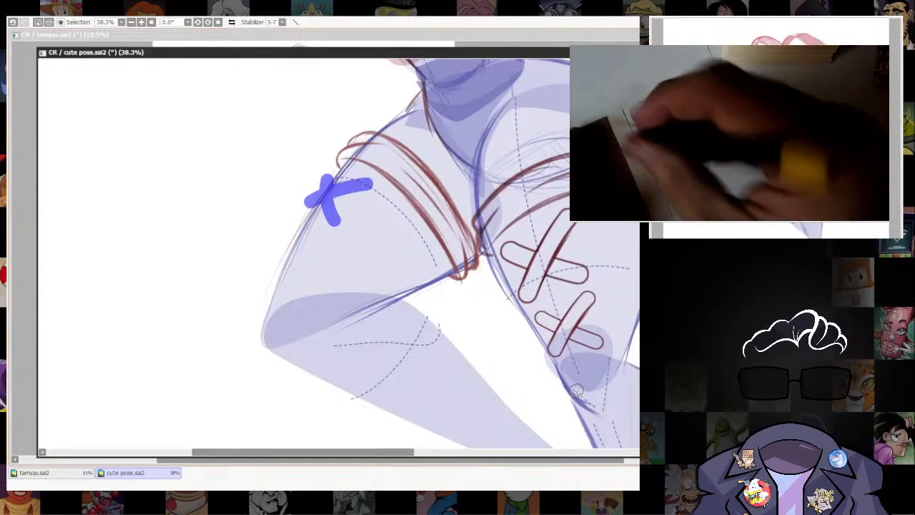
key(ctrl+z)
key(ctrl+z)
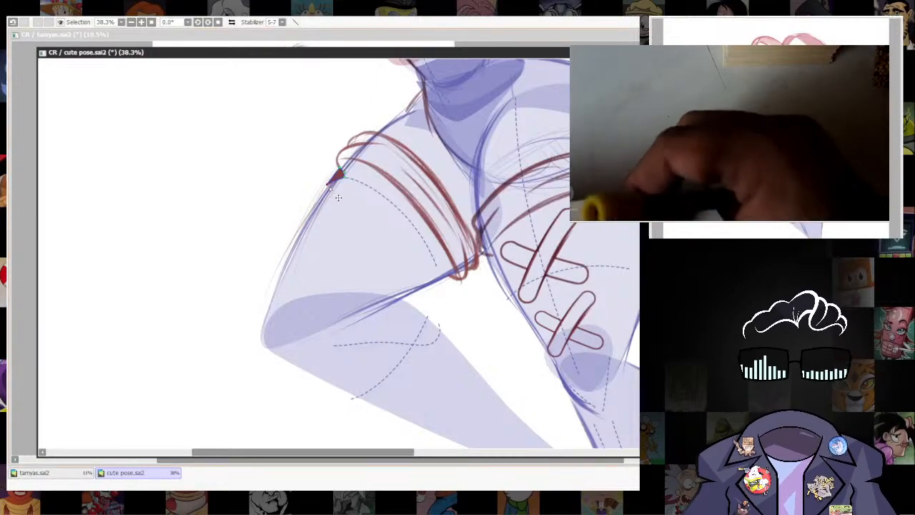
Build a short, curved, semi-transparent red bandage strip with rounded ends on the outer bent thigh, just below the band.
drag(344, 192, 350, 211)
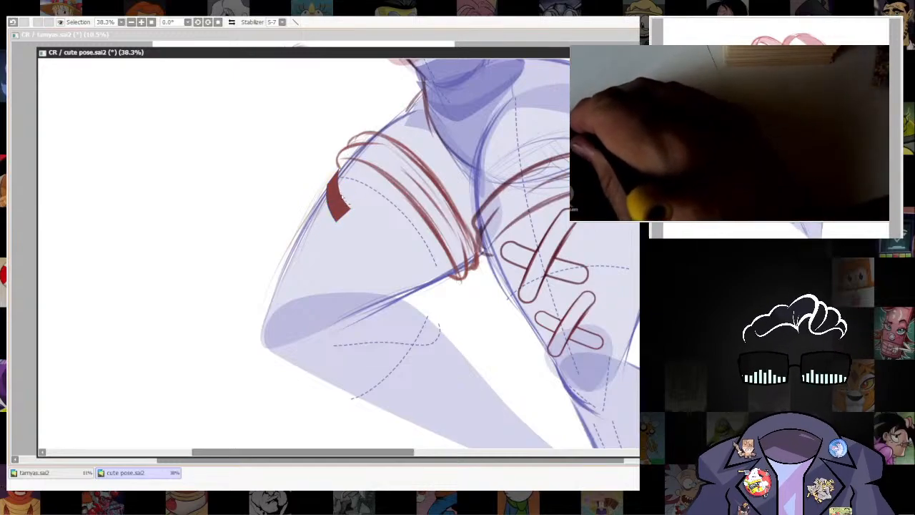
drag(351, 212, 350, 214)
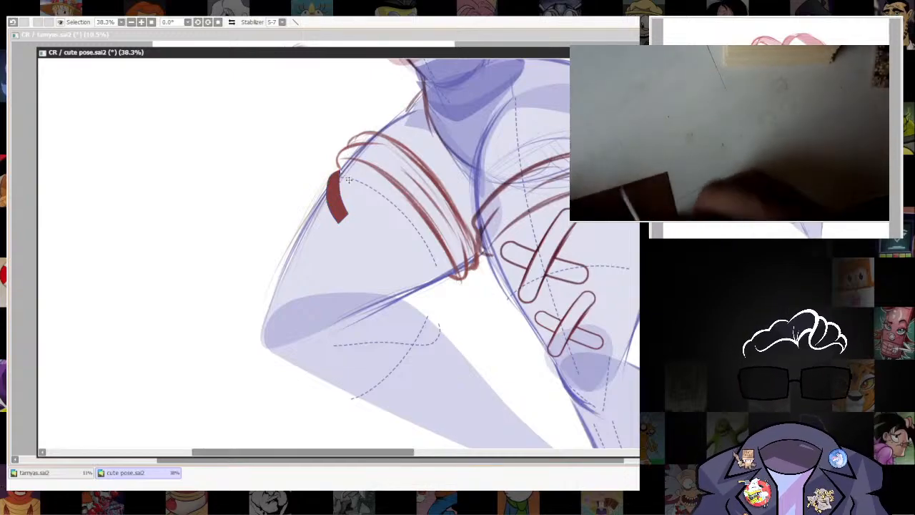
drag(341, 173, 340, 178)
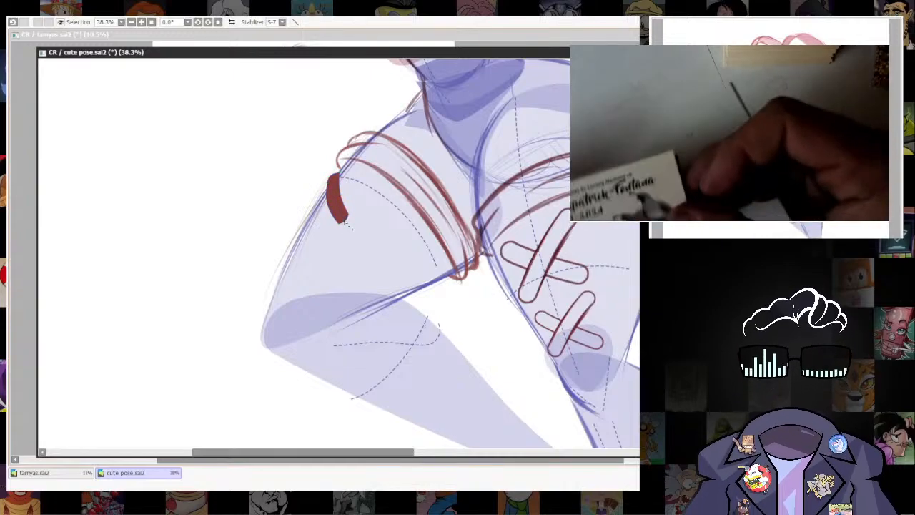
drag(349, 226, 350, 227)
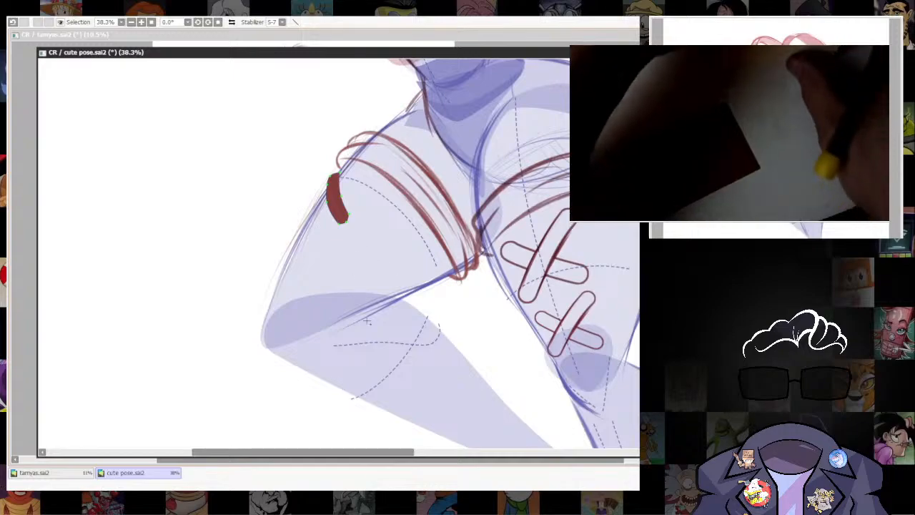
drag(343, 194, 340, 197)
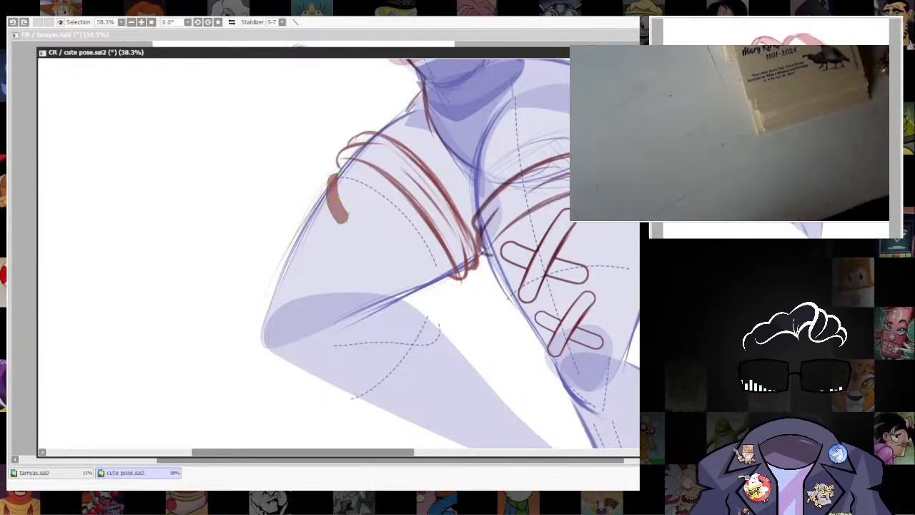
Duplicate the bandage strip as a mirrored copy and rotate the copy across the first strip to form an X.
key(ctrl+f)
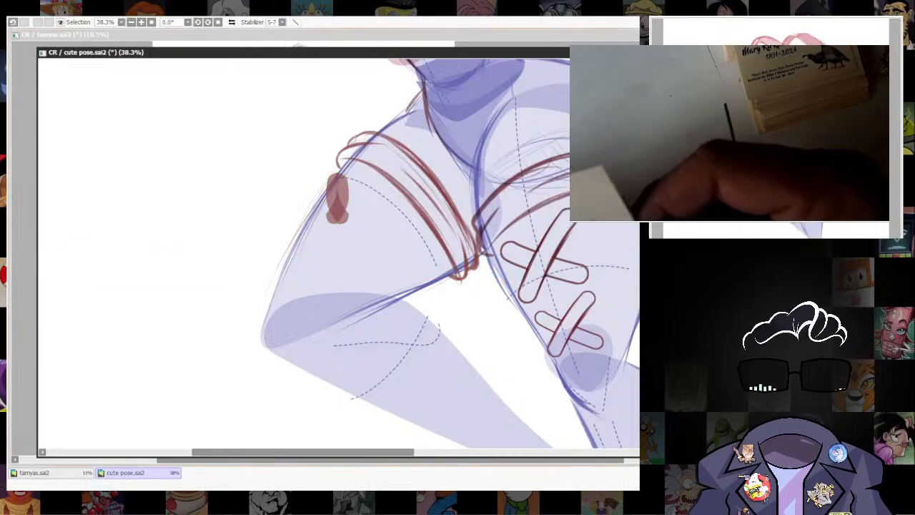
key(ctrl+t)
drag(347, 142, 361, 181)
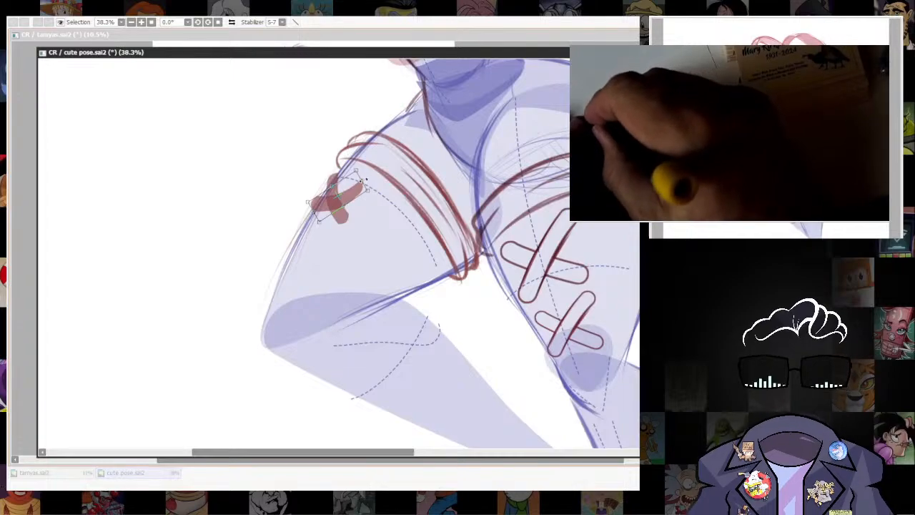
key(Return)
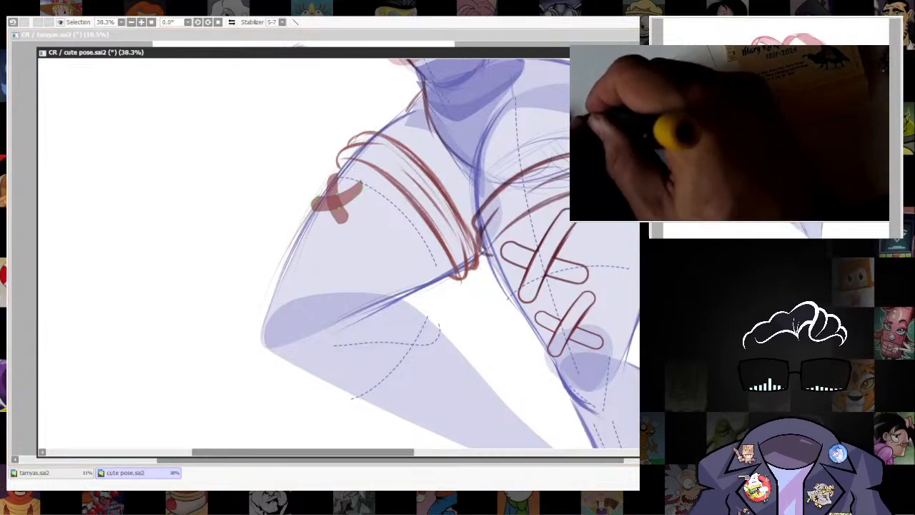
Reverse the bend of the crossing strip so it arches upward over the thigh.
key(ctrl+z)
key(ctrl+x)
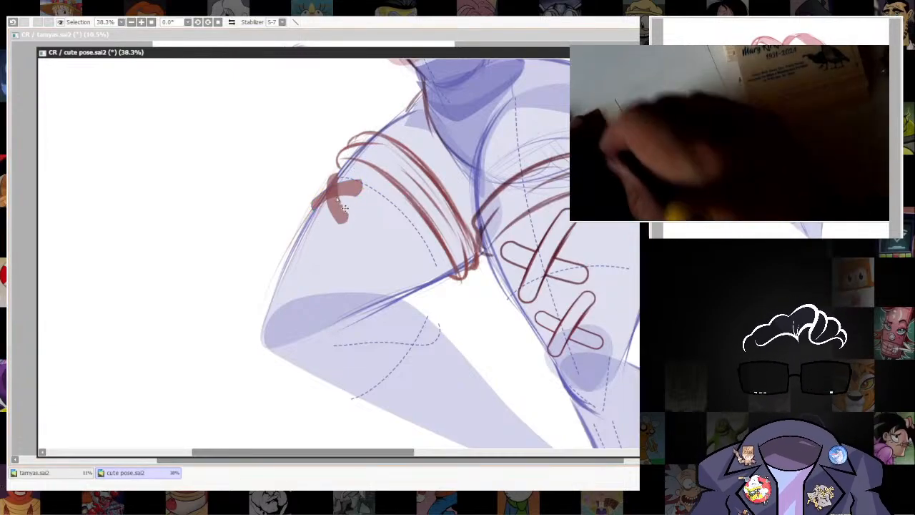
ctrl+shift+click(349, 188)
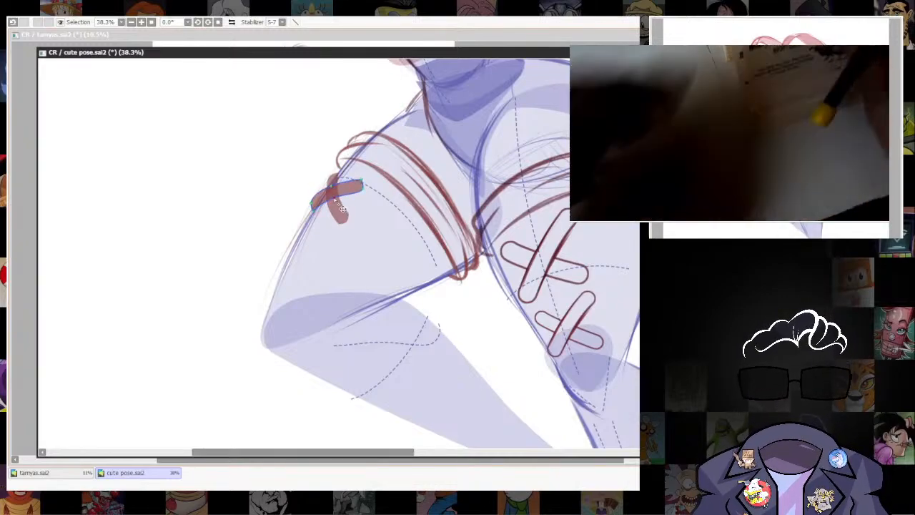
drag(361, 180, 362, 181)
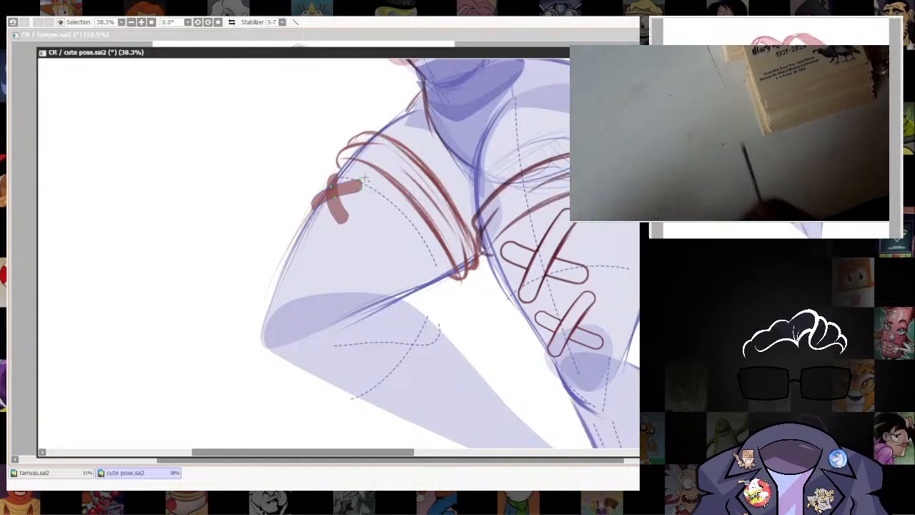
Enlarge the whole red bandage cross on the bent thigh.
scroll(363, 187, down, 3)
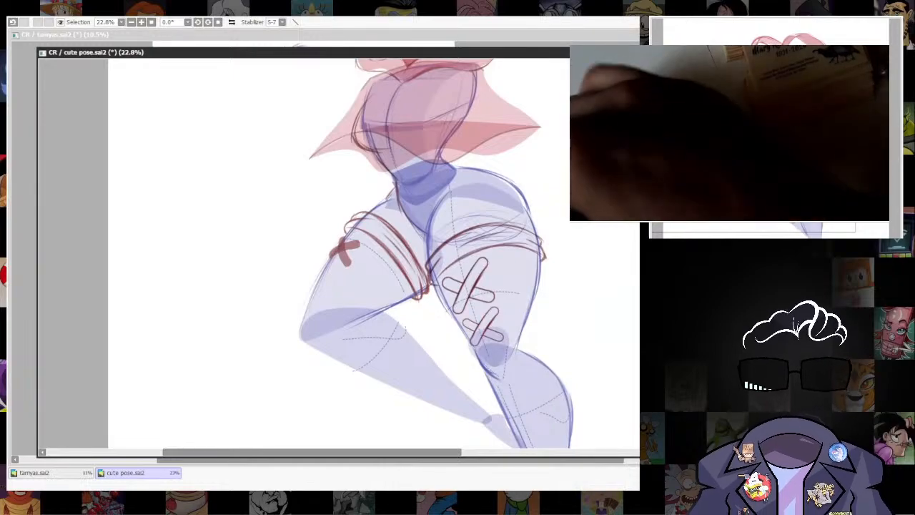
key(ctrl+t)
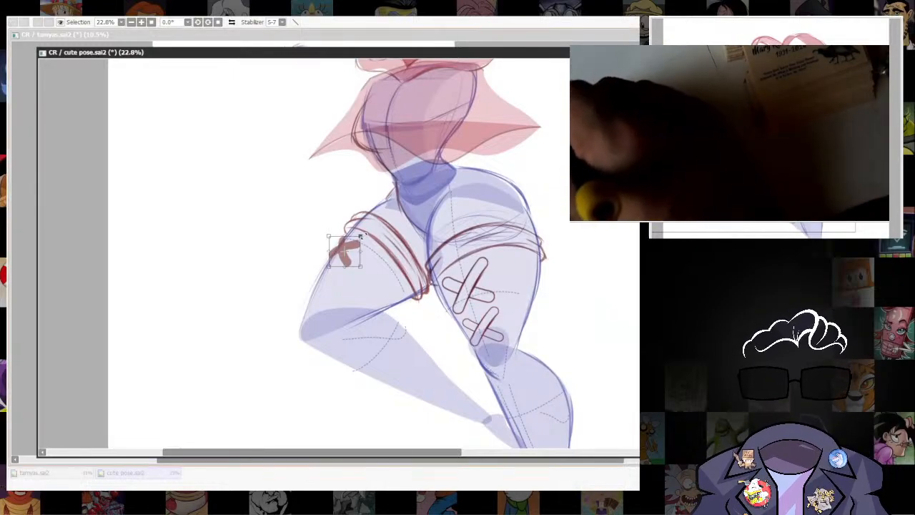
drag(361, 237, 360, 243)
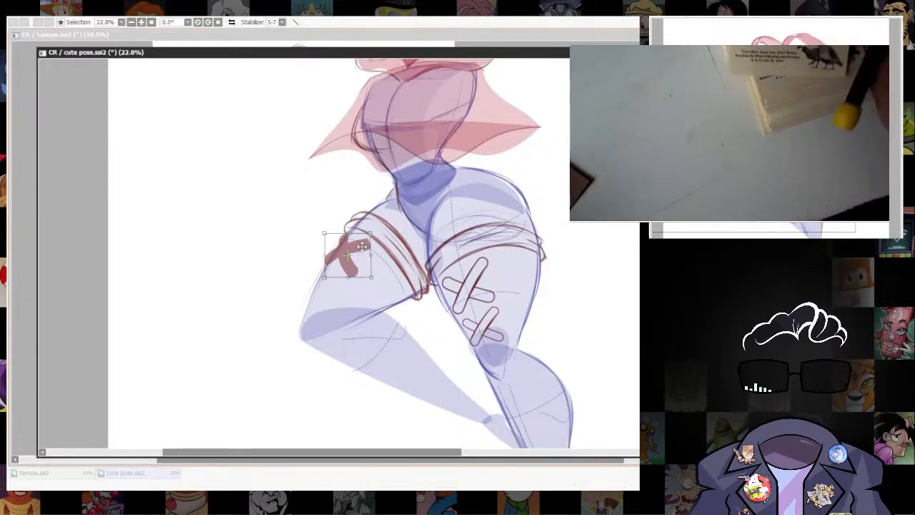
key(Return)
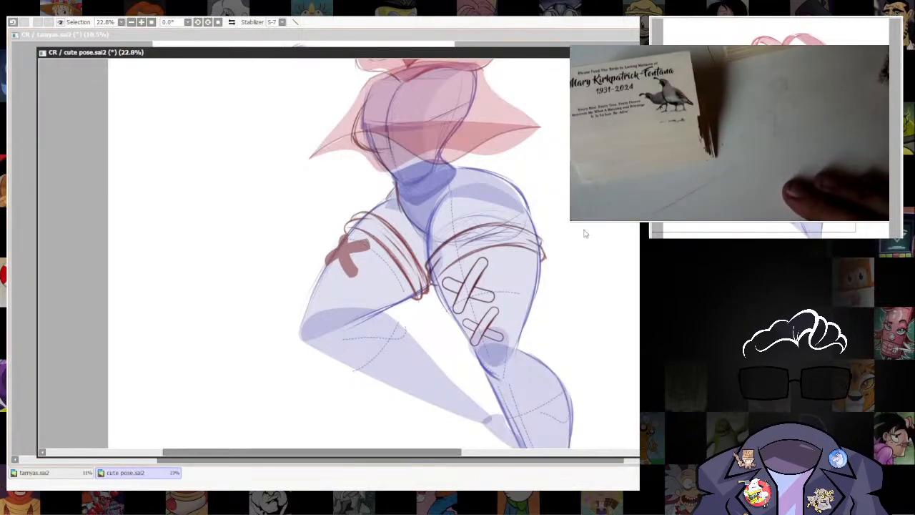
Duplicate the red bandage cross and place the copy below the first one, just above the bent knee.
scroll(386, 382, down, 5)
scroll(371, 348, up, 6)
key(ctrl+v)
drag(482, 353, 582, 248)
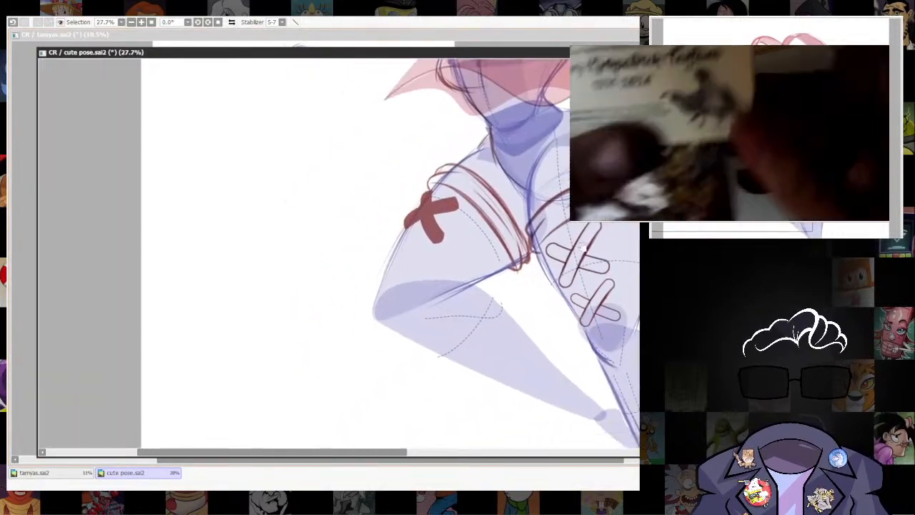
drag(452, 251, 412, 289)
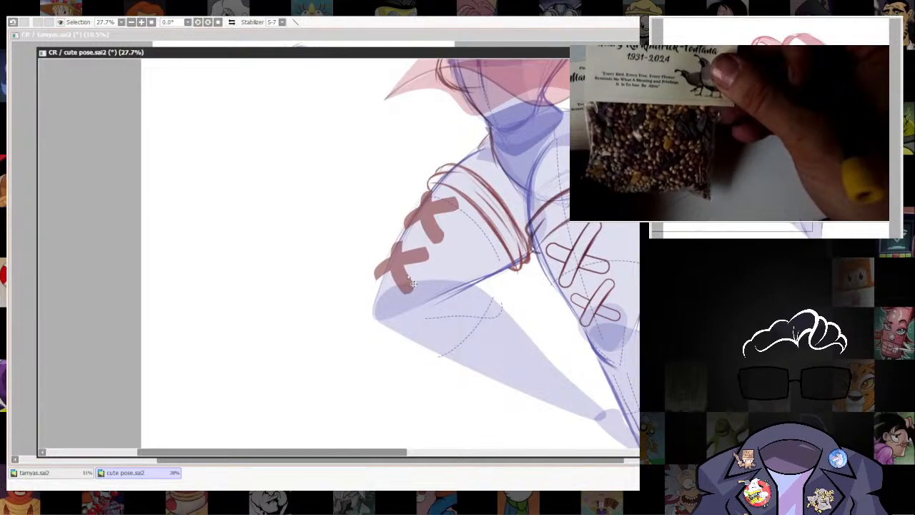
Rotate, slightly shrink and skew the lower bandage cross to fit the outer edge of the thigh.
key(ctrl+t)
drag(429, 240, 401, 243)
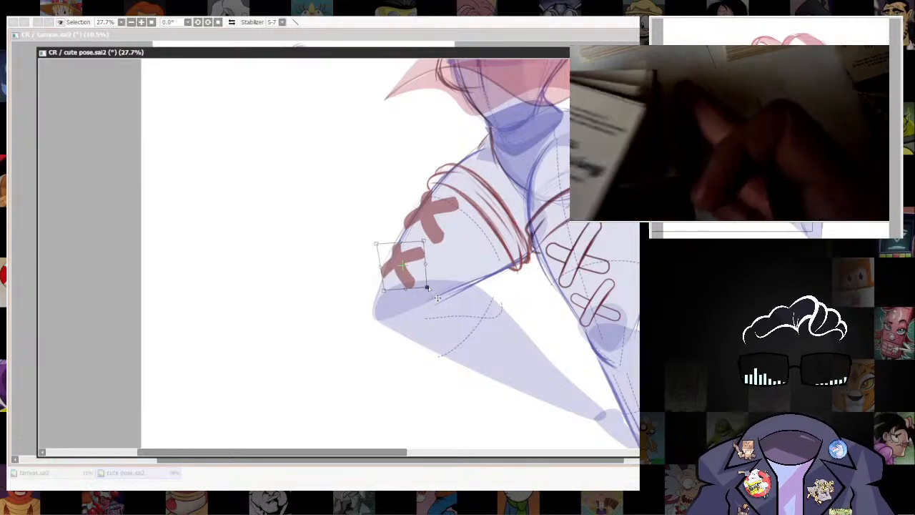
drag(425, 287, 426, 283)
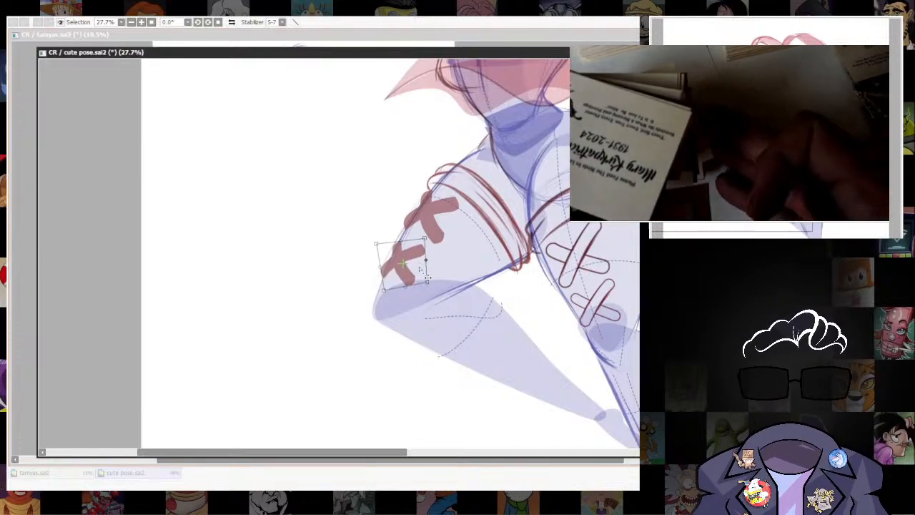
drag(424, 239, 407, 258)
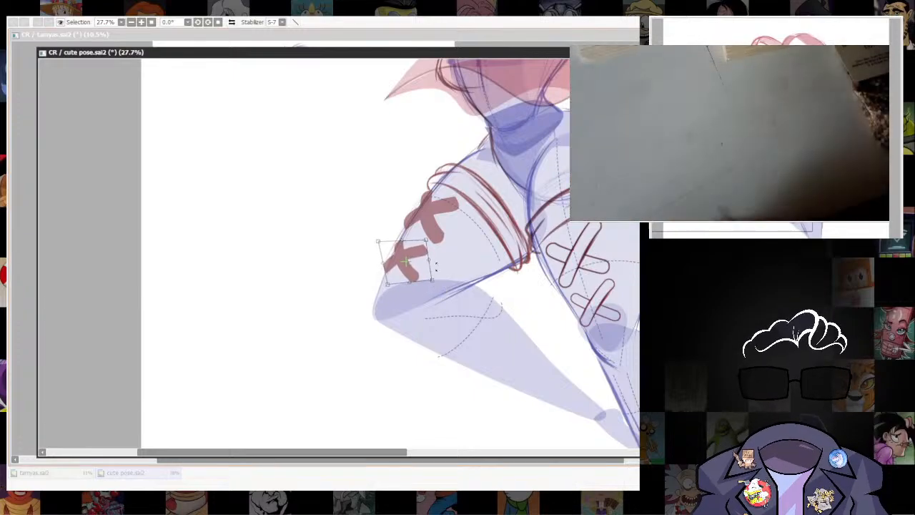
key(Return)
Give both bandage crosses on the bent thigh a pale fill with a dark red outline, and clear the selection.
scroll(412, 358, down, 4)
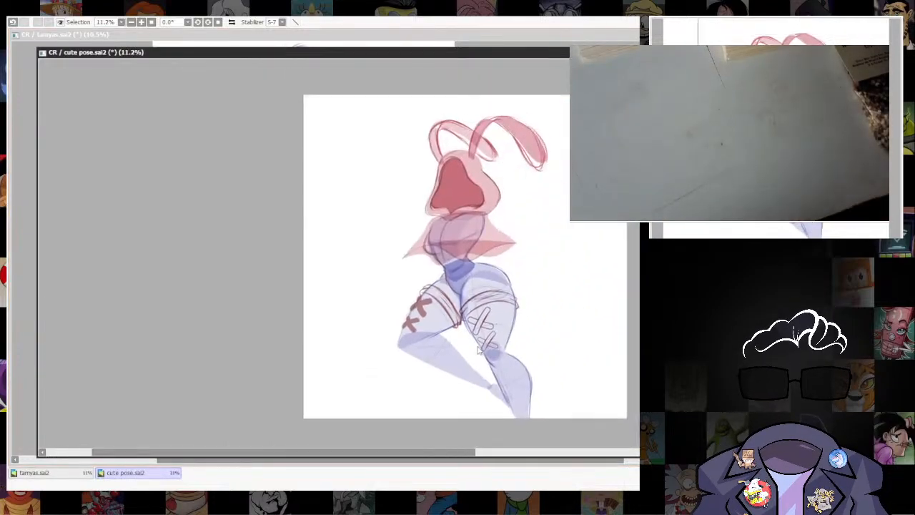
scroll(500, 358, up, 3)
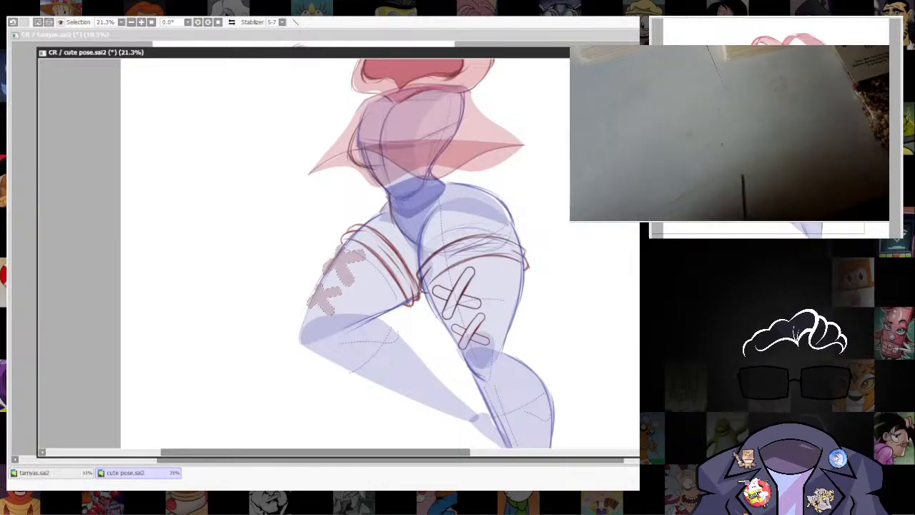
key(ctrl+u)
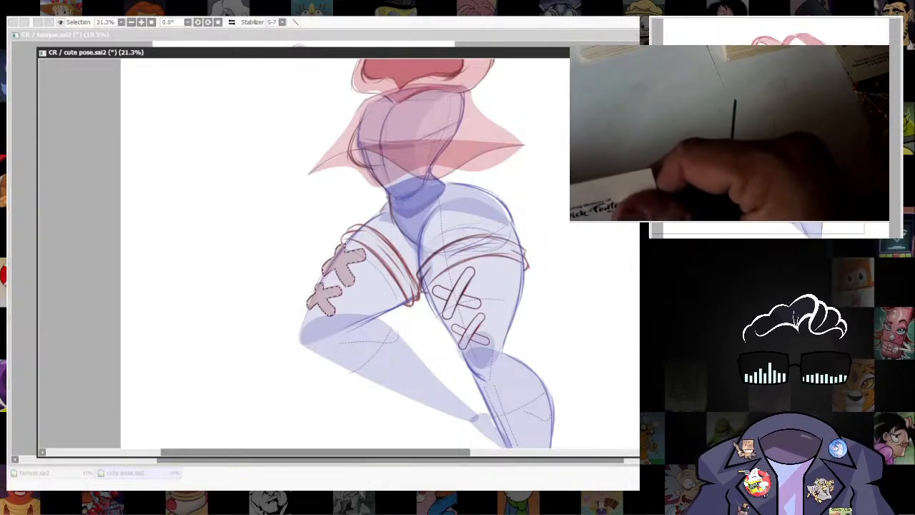
key(Return)
key(ctrl+d)
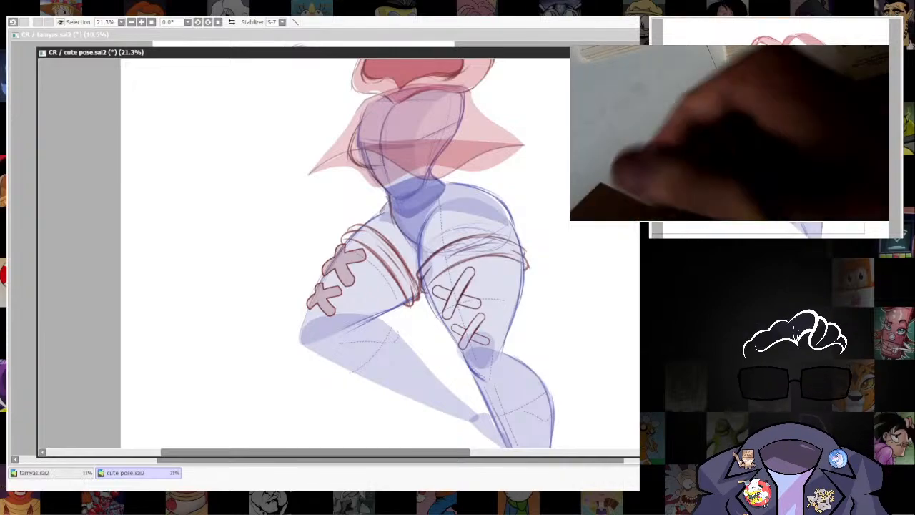
Draw the overlapping strip edges inside both bandage crosses on the bent thigh with dark red lines.
drag(498, 355, 621, 269)
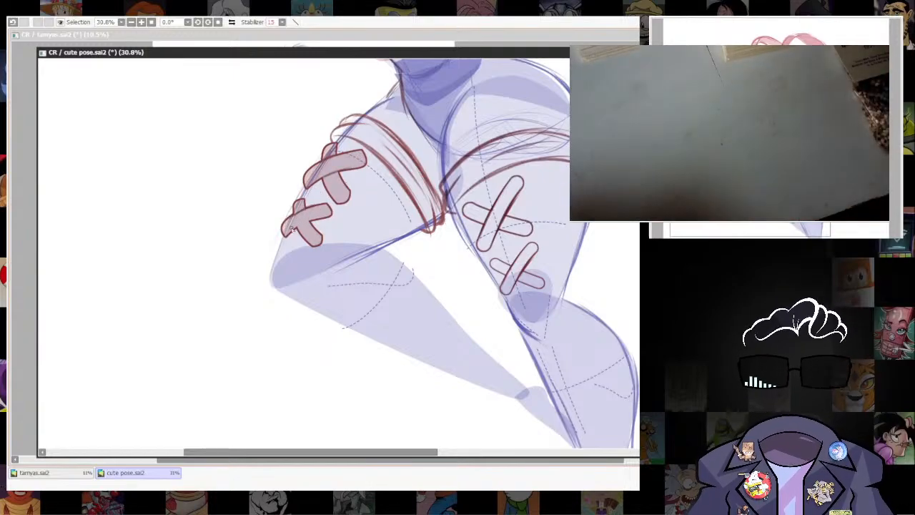
drag(568, 328, 491, 368)
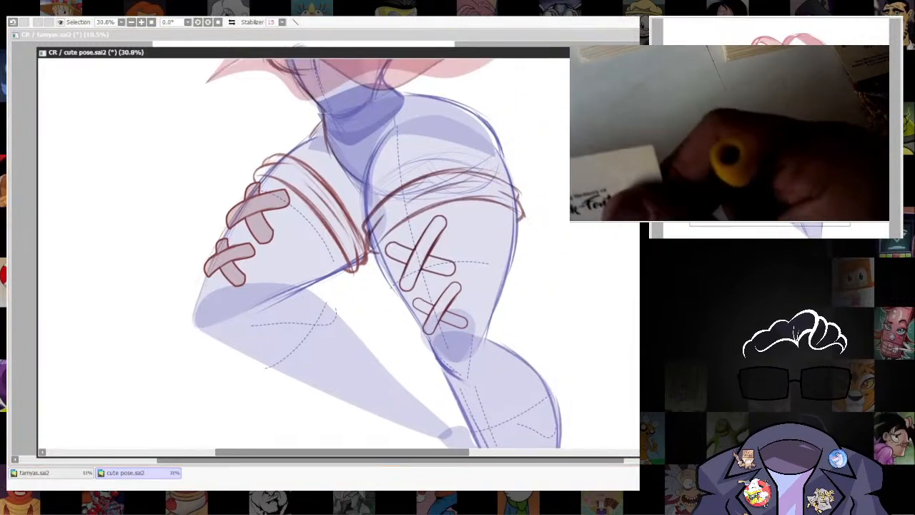
scroll(396, 275, up, 2)
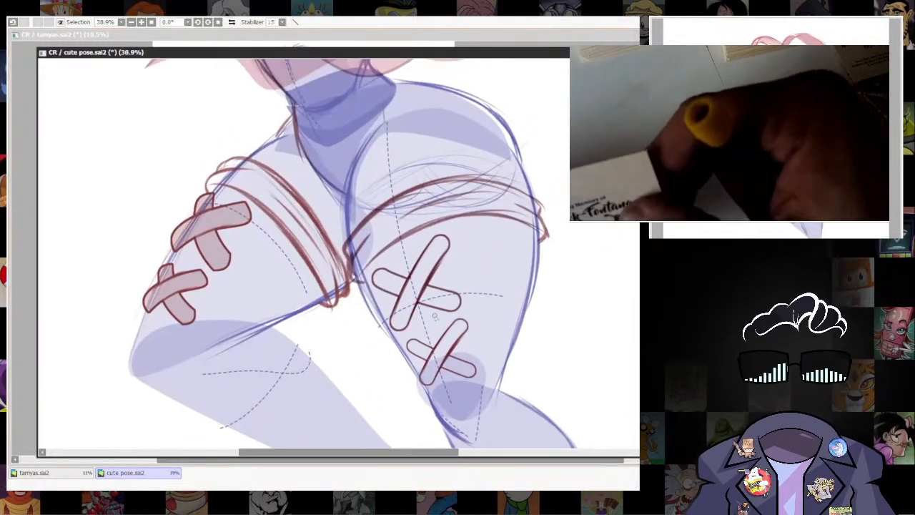
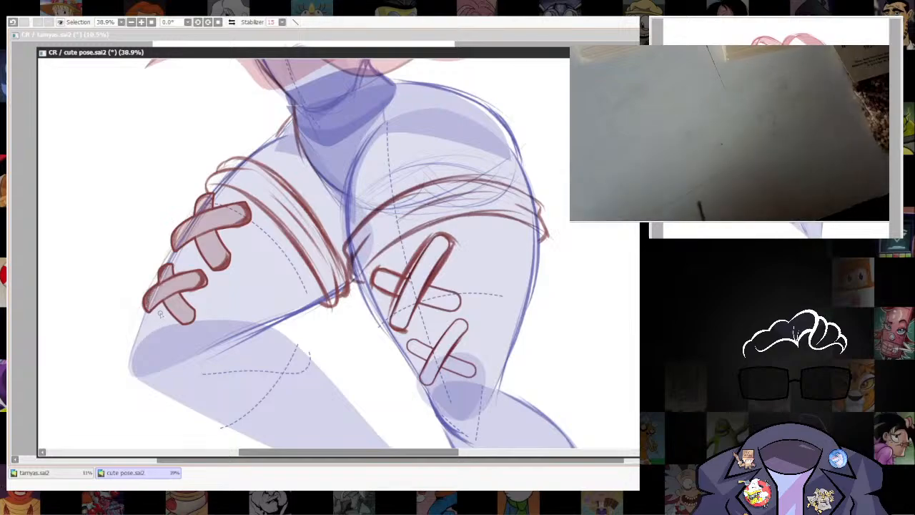
Thicken the dark red outlines of the lower bandage cross on the straight leg's thigh.
drag(553, 350, 531, 358)
mouse_move(431, 330)
mouse_down()
mouse_move(398, 382)
mouse_move(402, 367)
mouse_move(384, 357)
mouse_up()
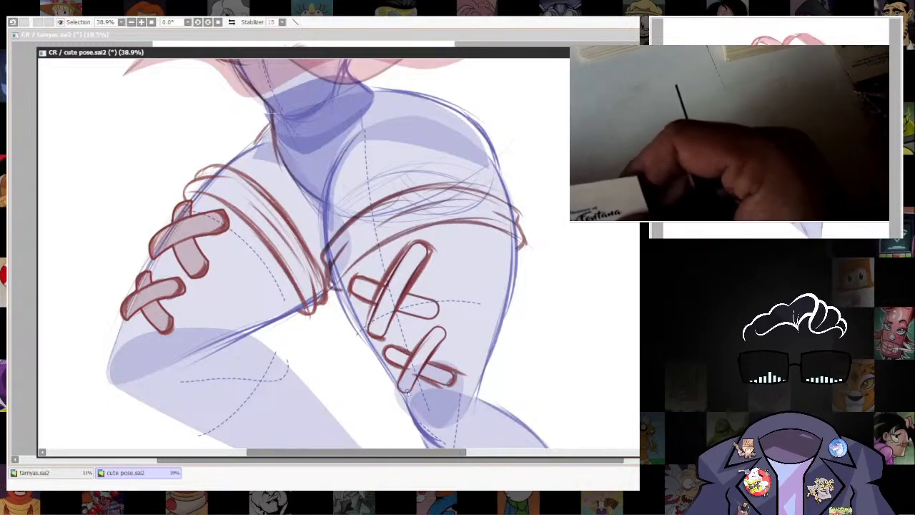
drag(508, 333, 499, 388)
drag(595, 365, 638, 300)
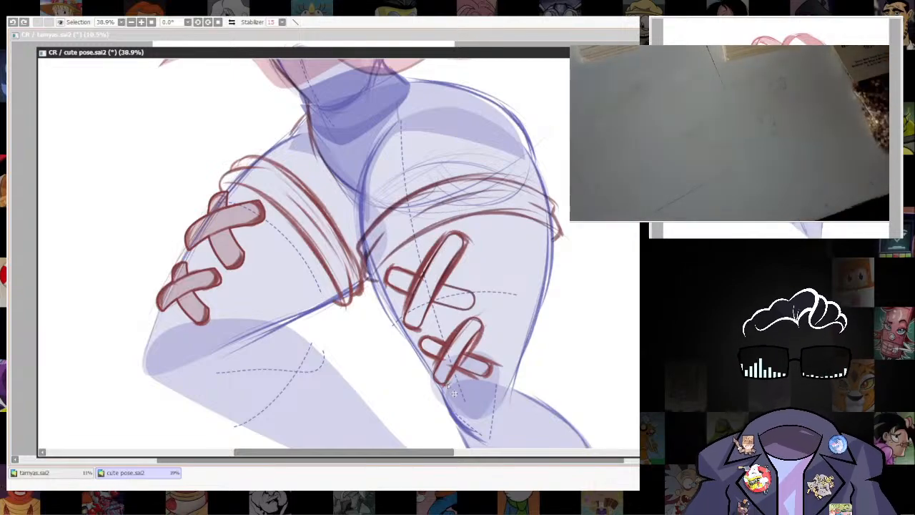
scroll(477, 325, down, 5)
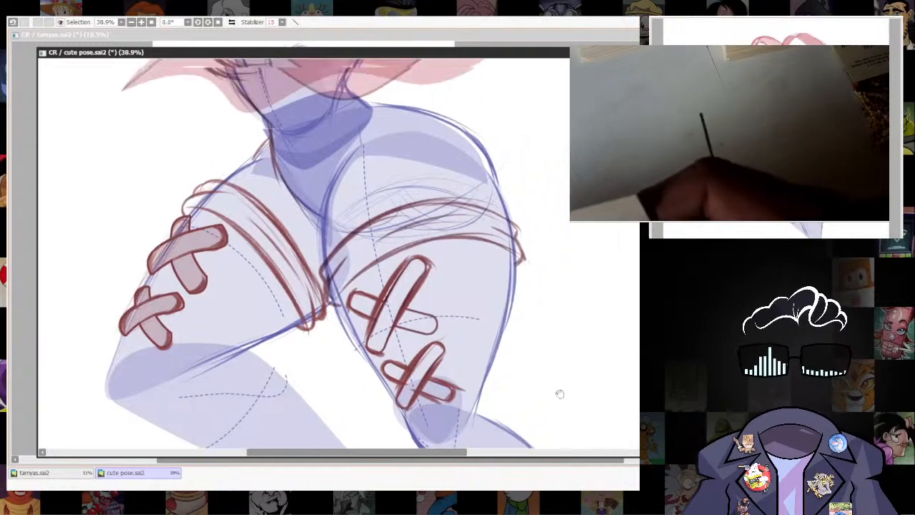
scroll(506, 317, up, 1)
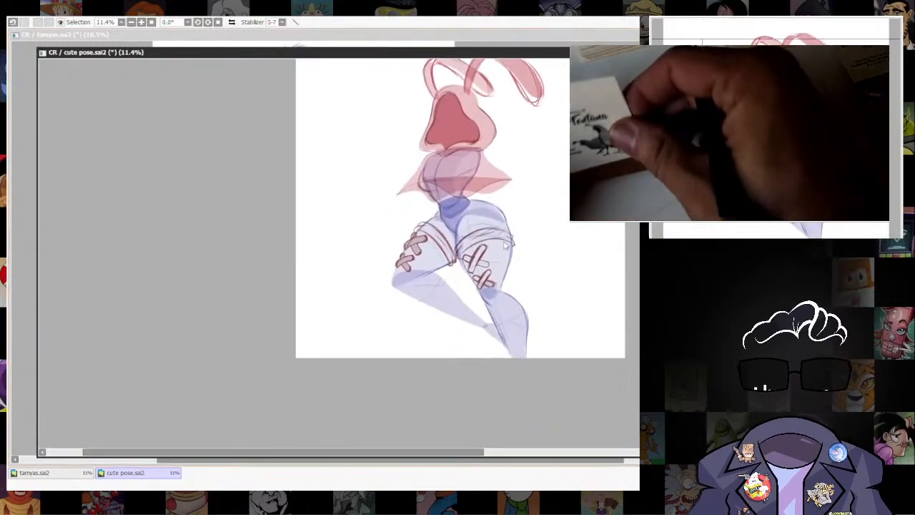
Copy the pale bandage fill onto the straight leg's thigh and rotate and scale it to fit the upper cross.
scroll(509, 250, up, 3)
scroll(516, 275, up, 1)
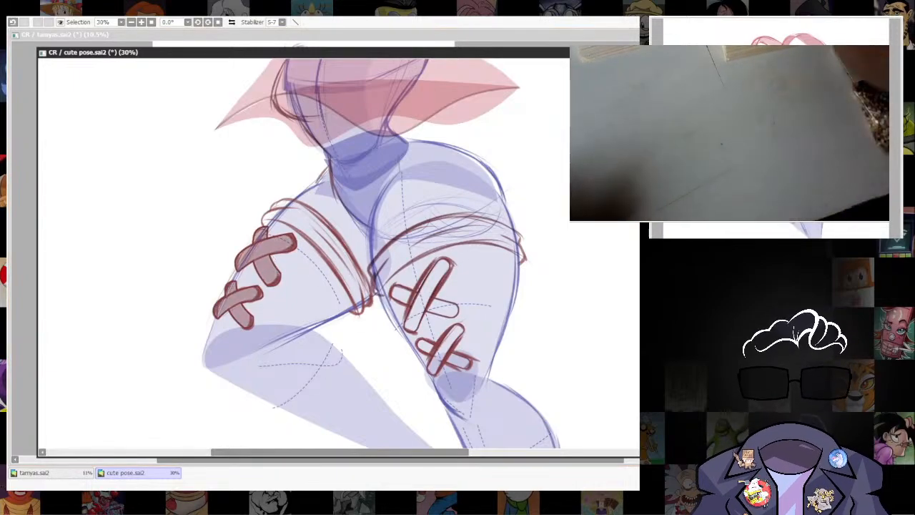
drag(277, 268, 471, 290)
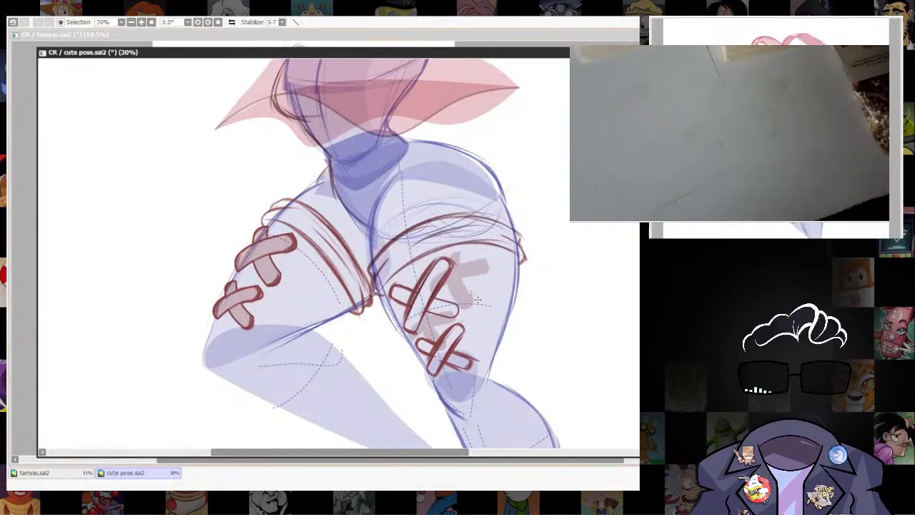
key(ctrl+t)
drag(545, 262, 504, 213)
mouse_move(468, 273)
mouse_down()
mouse_move(448, 297)
mouse_move(455, 257)
mouse_up()
drag(410, 355, 409, 370)
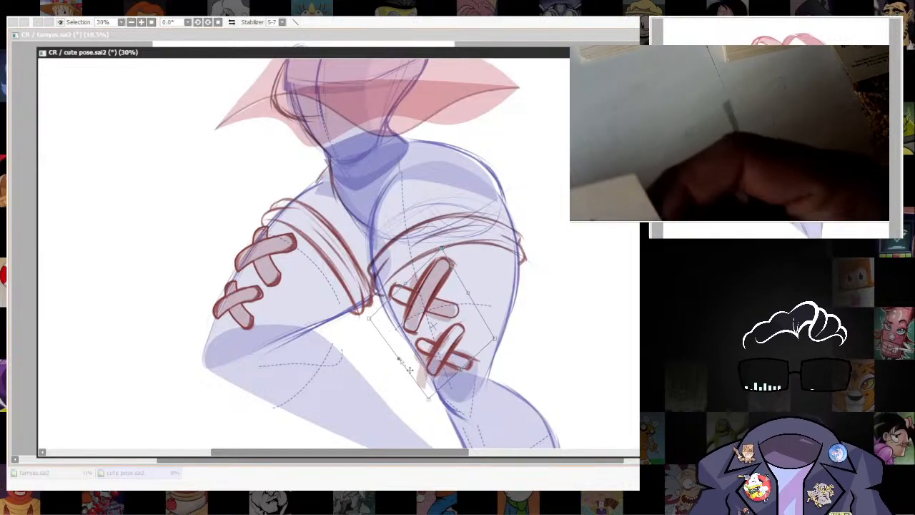
key(Return)
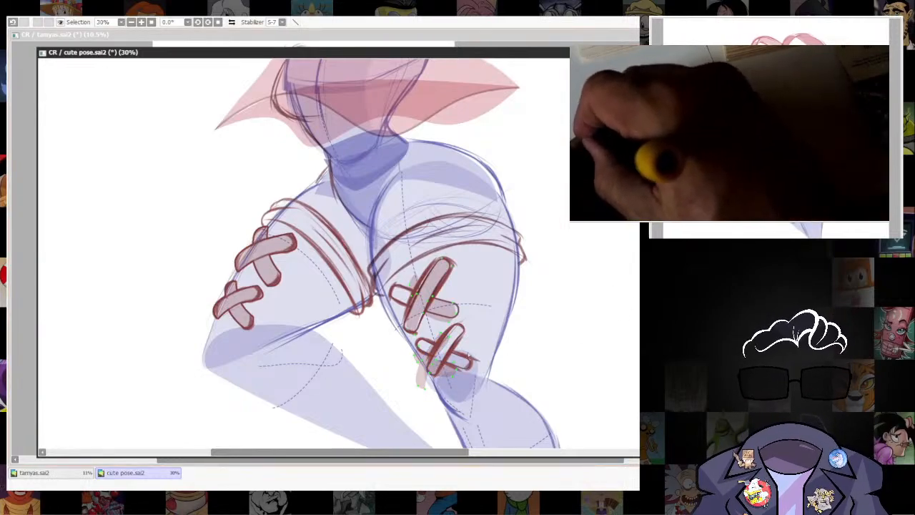
Select the fill of the lower bandage cross on the straight thigh and reshape it to match its outline.
drag(397, 393, 400, 399)
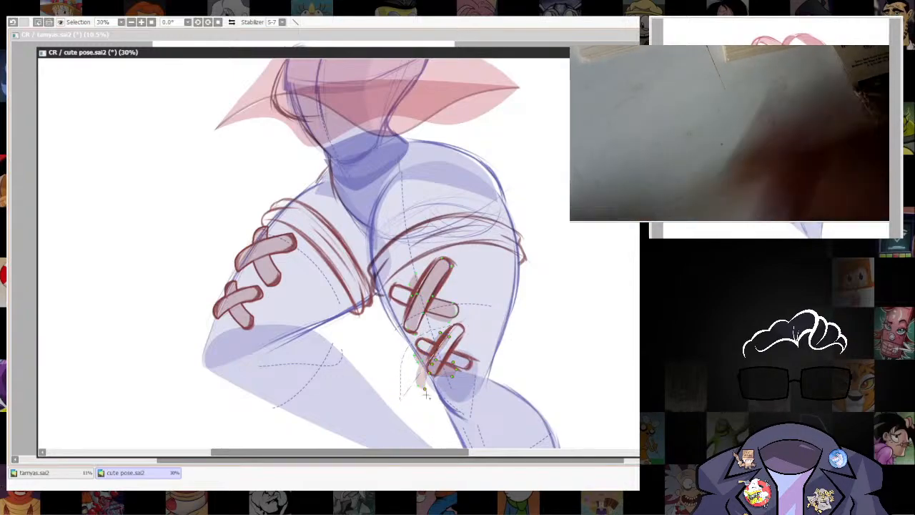
key(ctrl+z)
drag(395, 348, 466, 405)
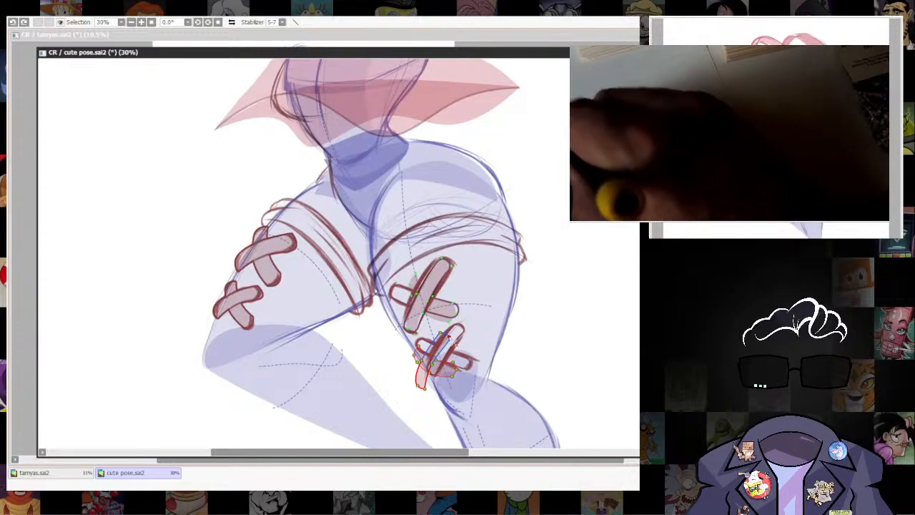
drag(456, 346, 466, 341)
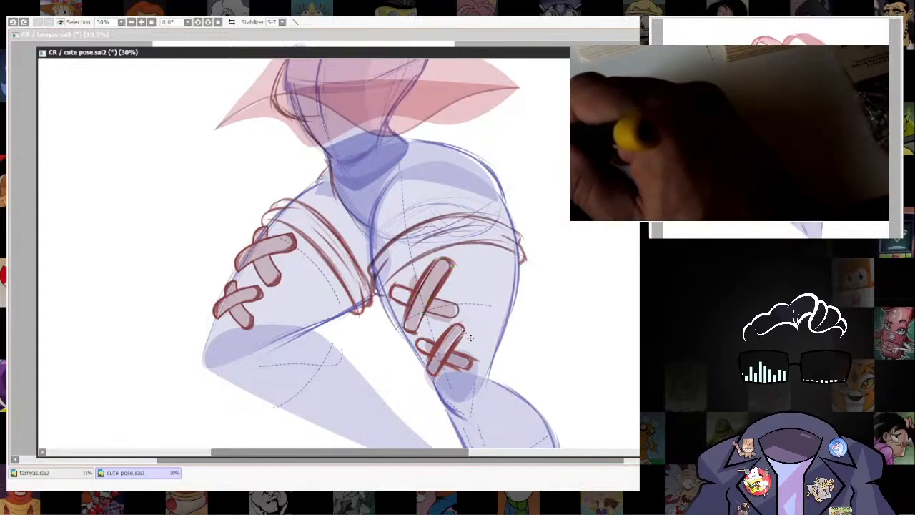
key(ctrl+y)
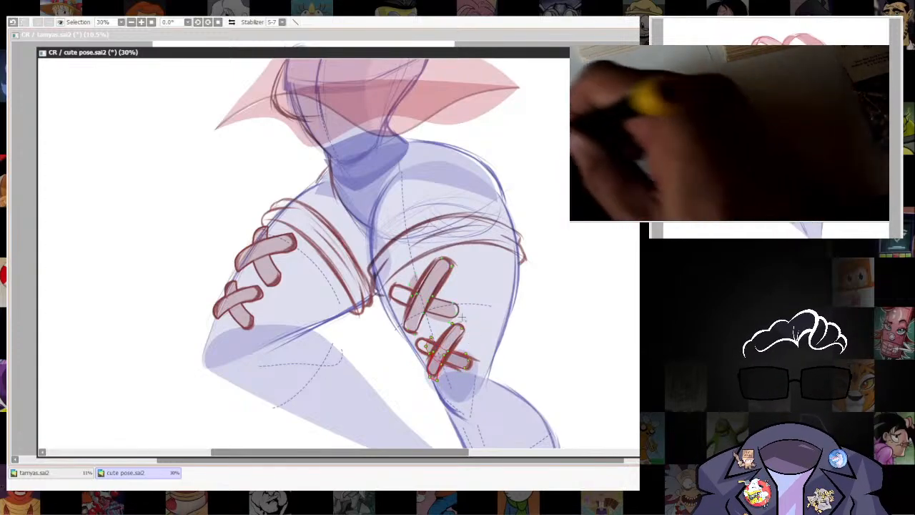
Redraw the outlines and overlapping strip edges of both bandage crosses on the straight thigh with heavier dark red lines.
scroll(558, 311, down, 3)
scroll(541, 364, up, 1)
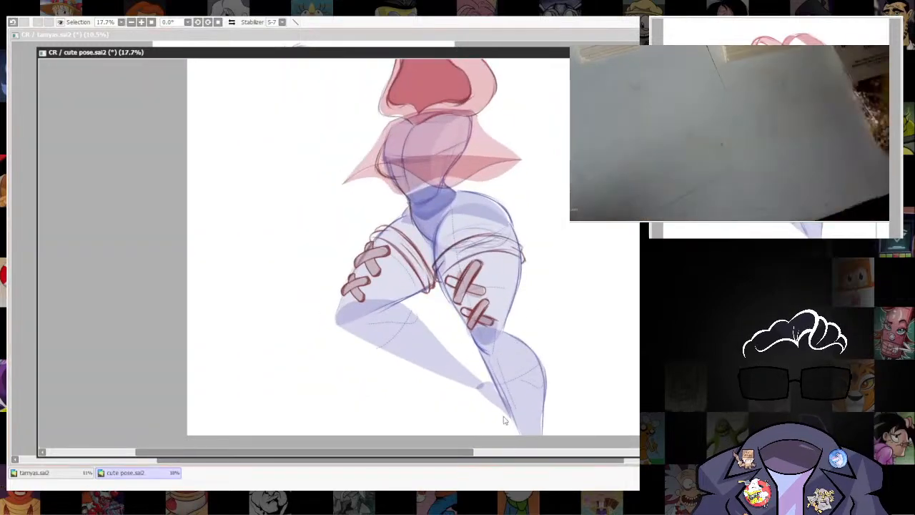
scroll(470, 284, up, 2)
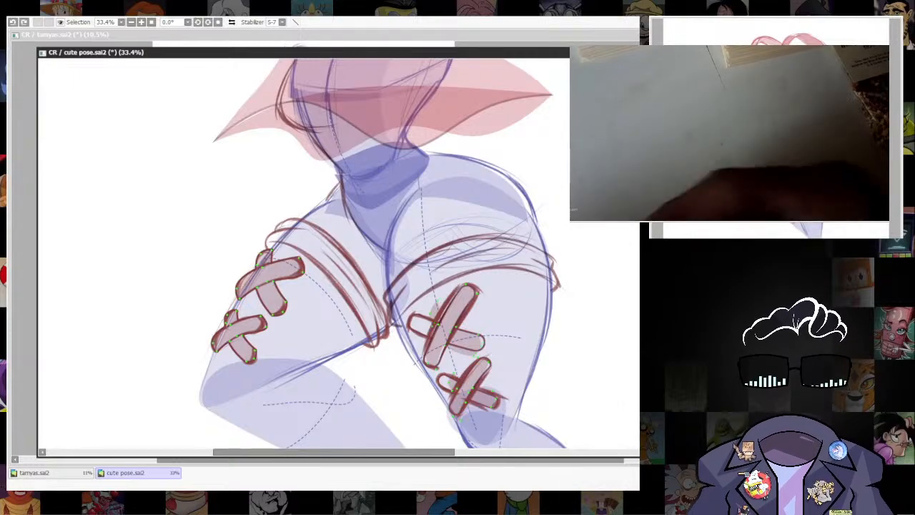
key(bracketright)
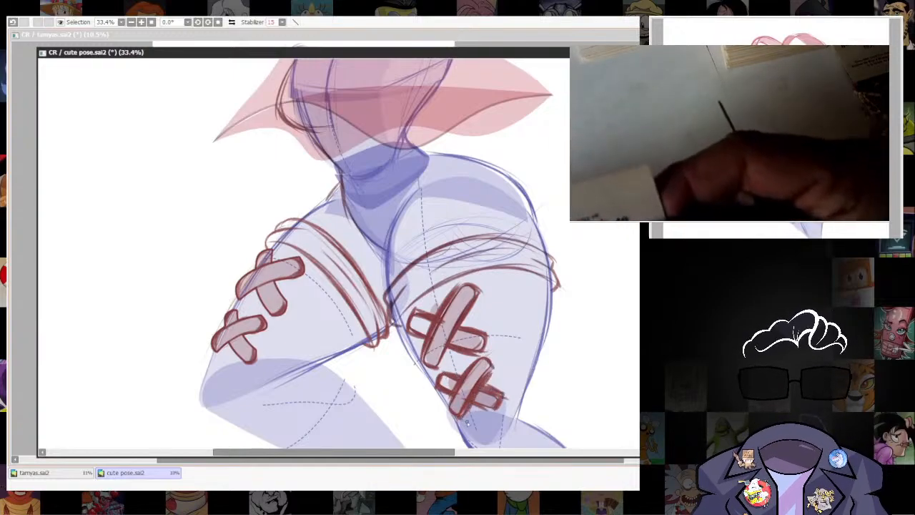
Draw a blue belt with a square buckle around the figure's waist, just above the hips.
scroll(462, 320, down, 10)
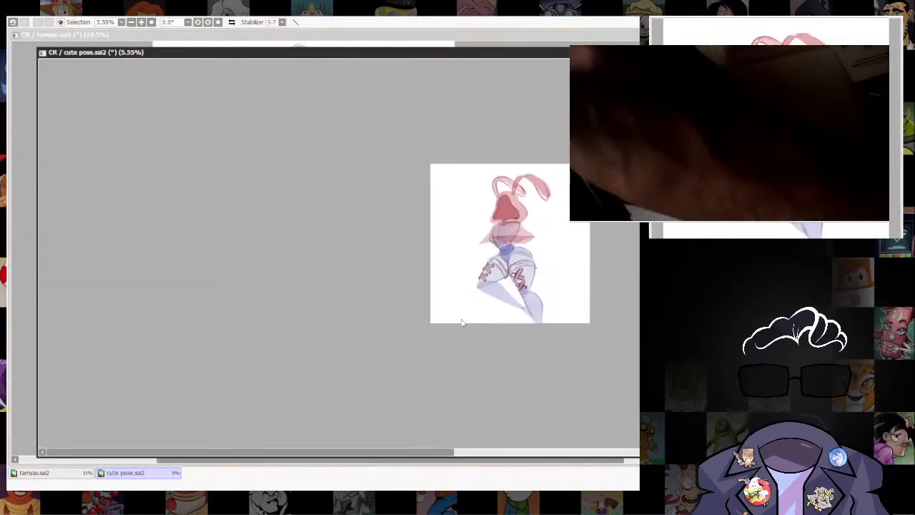
scroll(527, 280, up, 6)
drag(578, 267, 527, 359)
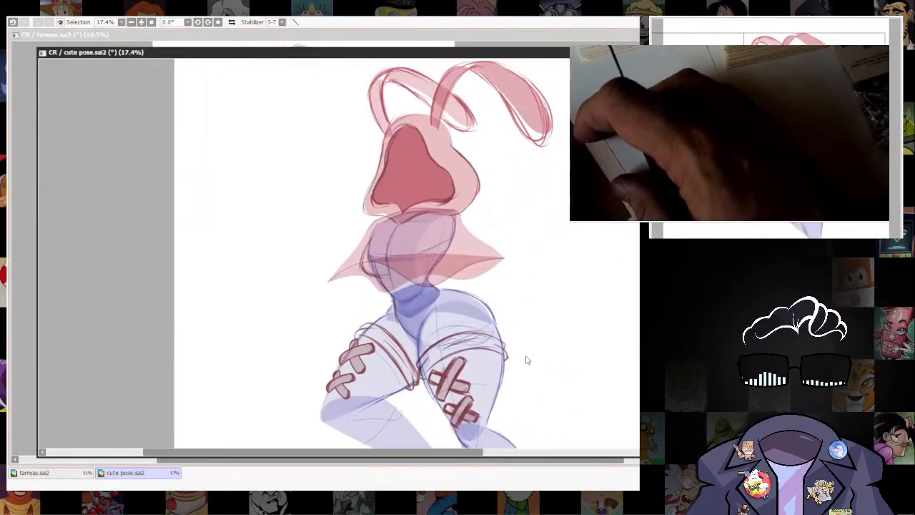
scroll(513, 362, up, 1)
scroll(493, 358, down, 6)
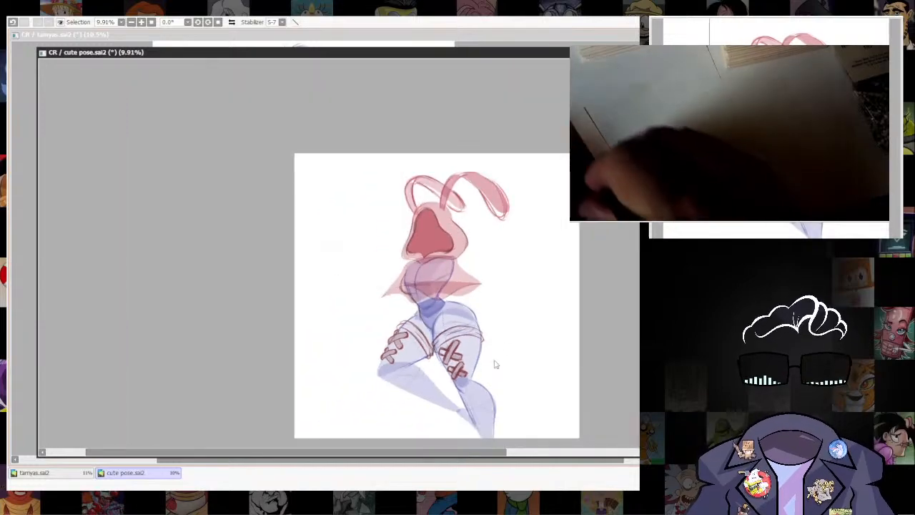
scroll(496, 363, up, 7)
drag(458, 350, 453, 364)
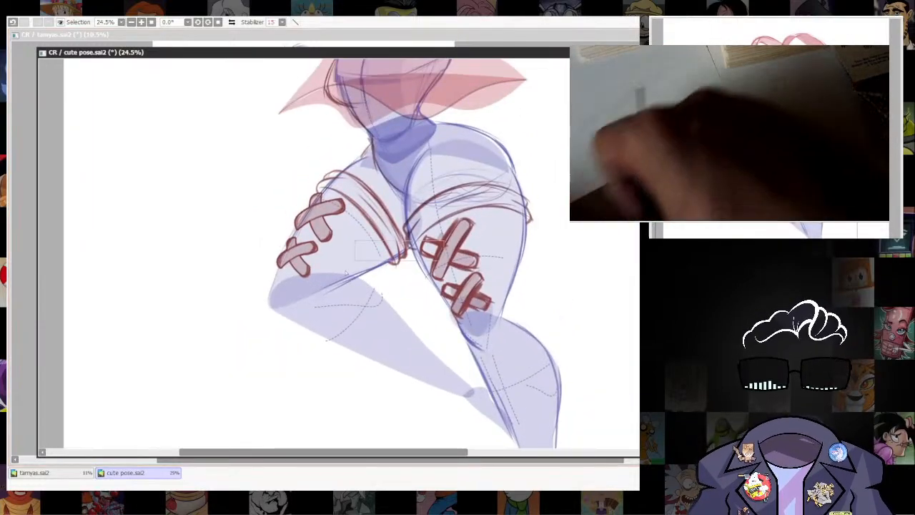
key(bracketleft)
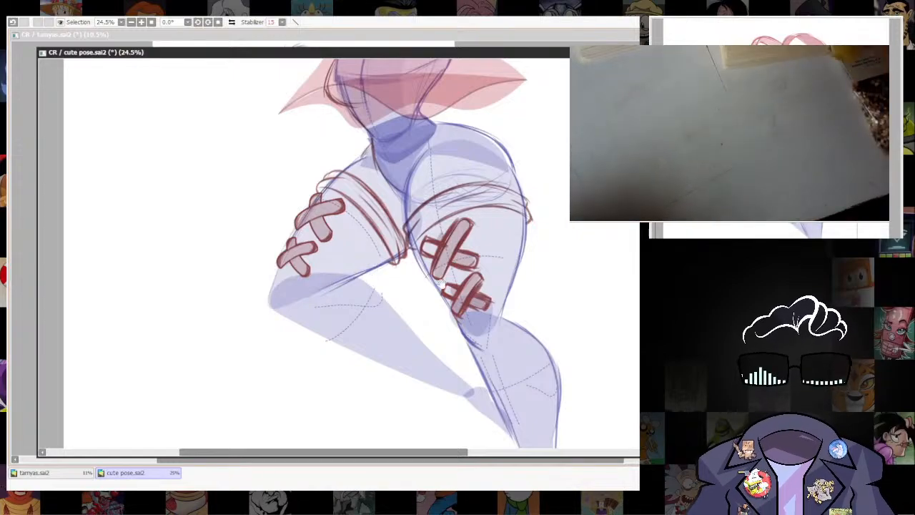
drag(375, 267, 375, 298)
drag(380, 179, 369, 236)
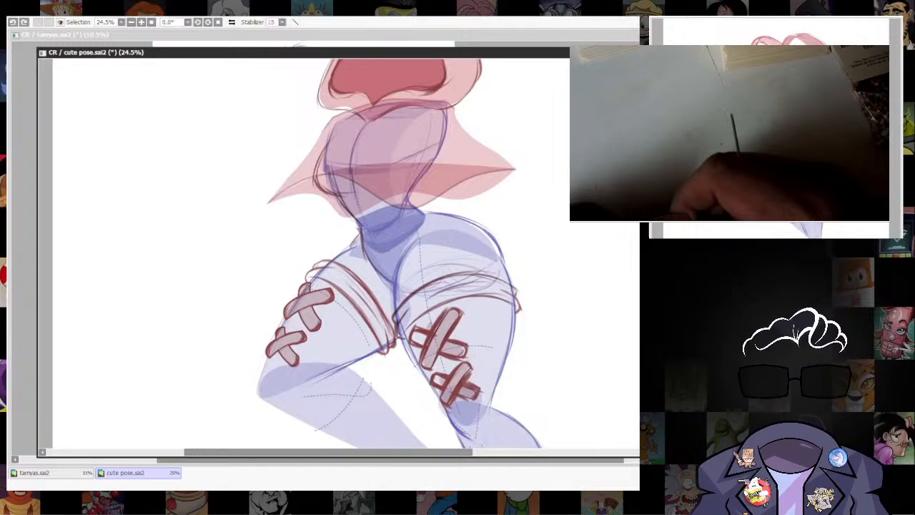
key(bracketright)
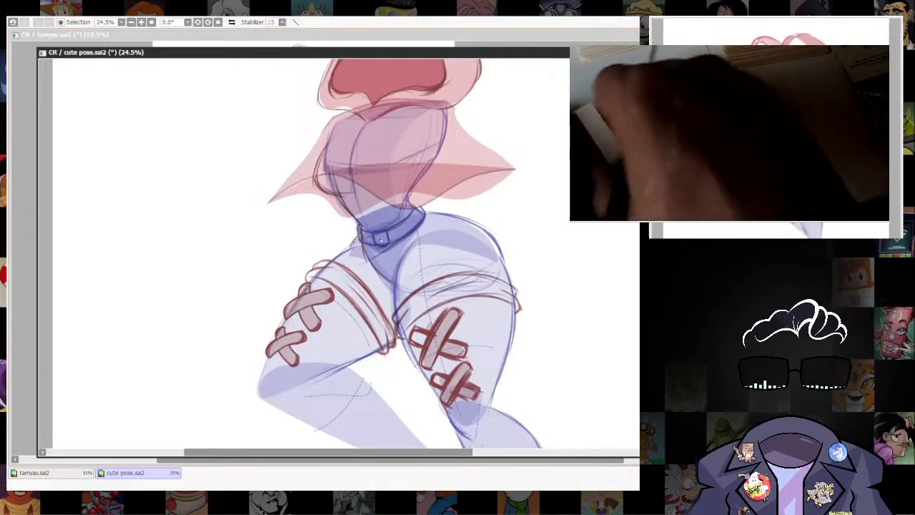
Outline the side and lower edges of the red cape around the torso with blue sketch lines.
drag(559, 347, 560, 409)
drag(269, 263, 353, 248)
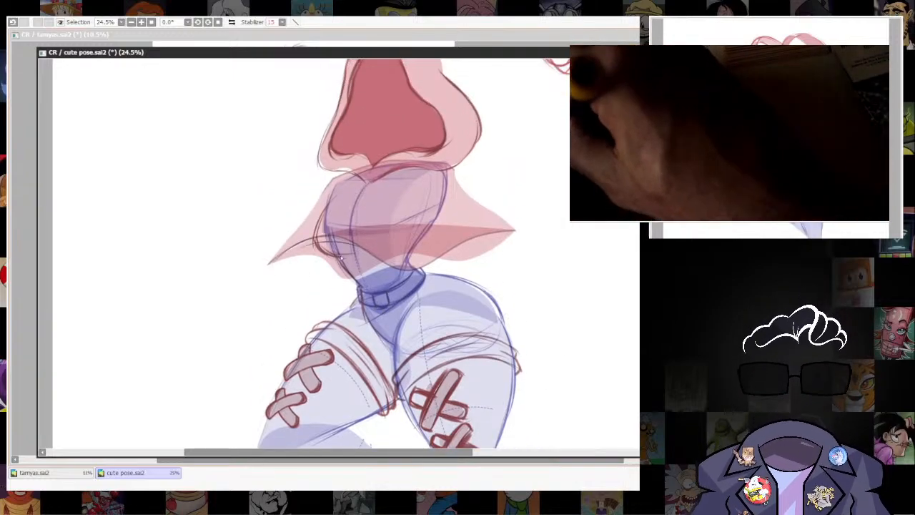
key(ctrl+z)
drag(270, 263, 318, 196)
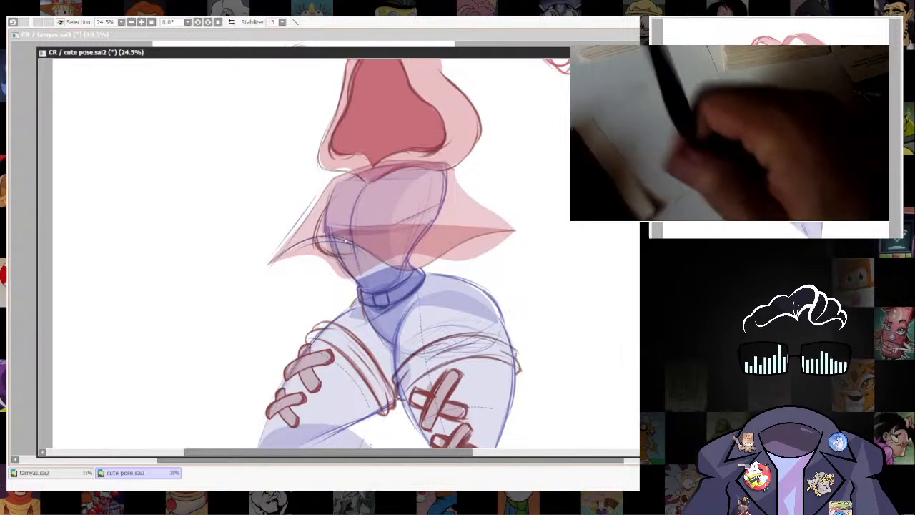
mouse_move(346, 241)
mouse_down()
mouse_move(393, 268)
mouse_move(513, 230)
mouse_up()
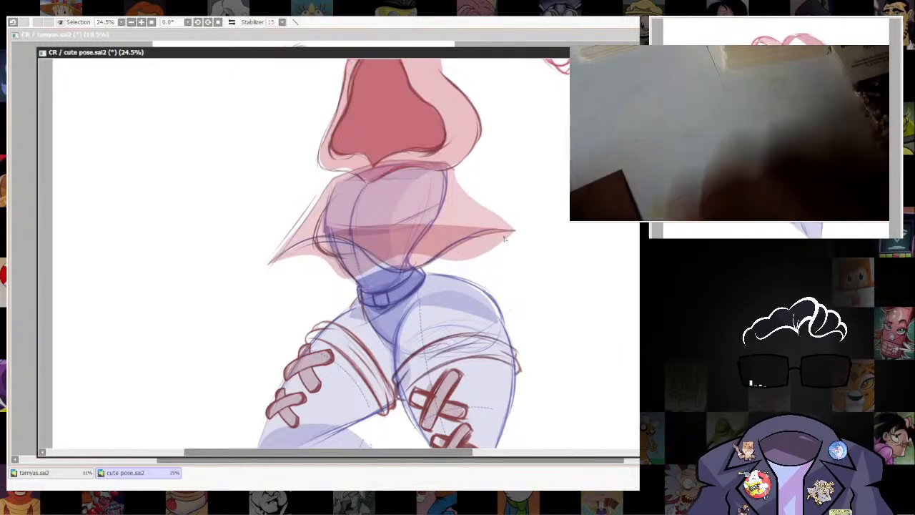
drag(450, 169, 462, 193)
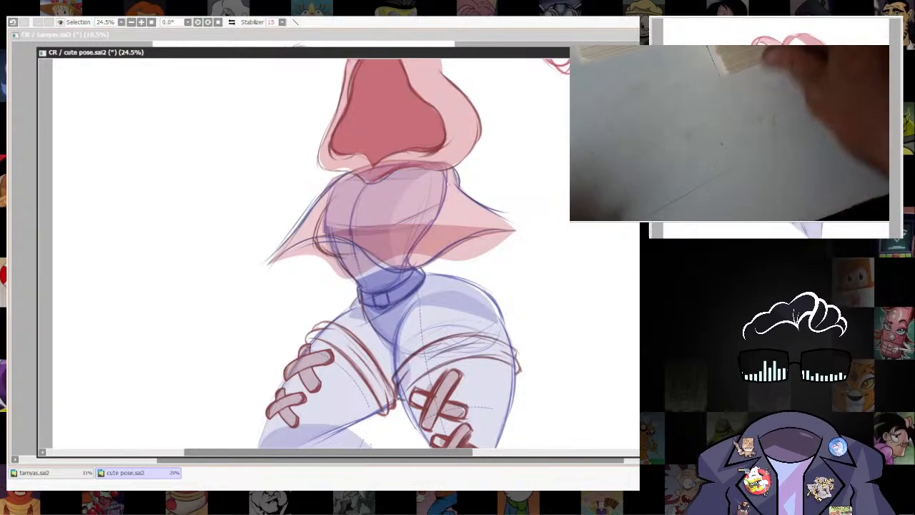
Outline the bent leg's knee and the outer edge of its lower leg down to the ankle in blue.
scroll(536, 329, down, 5)
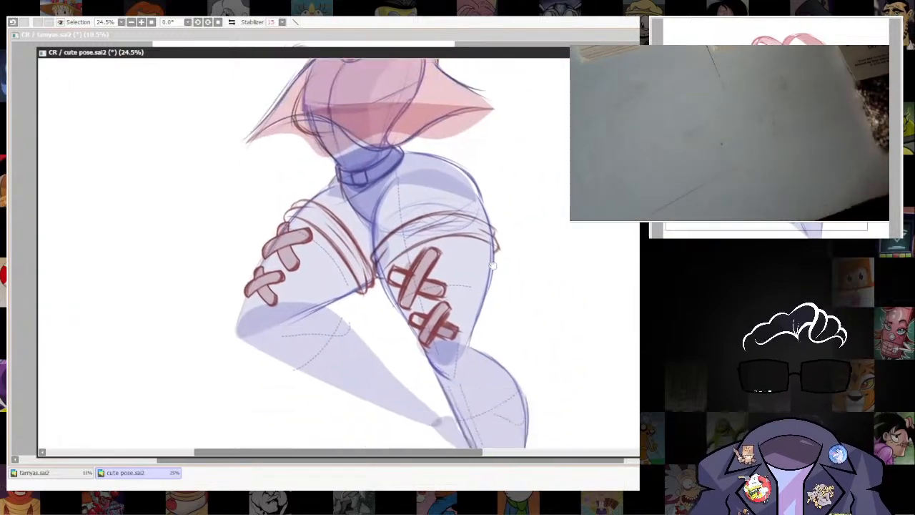
drag(253, 235, 241, 272)
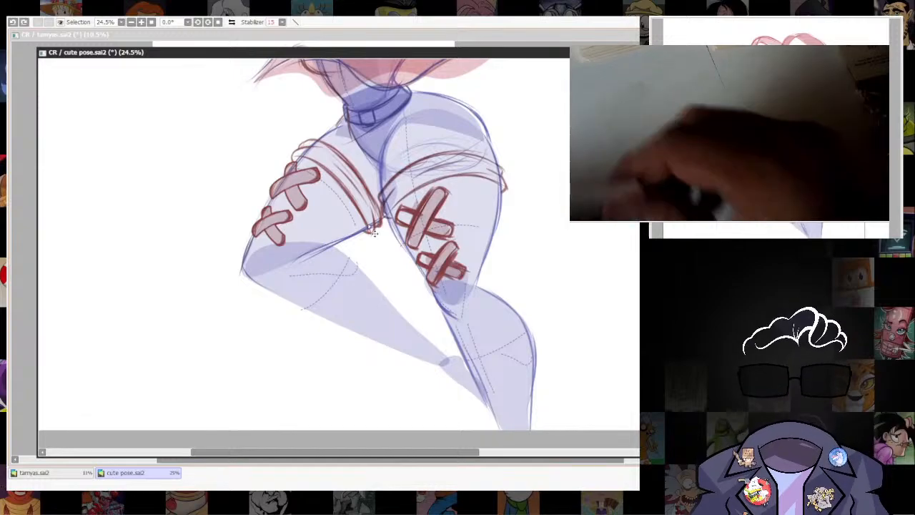
drag(506, 288, 467, 299)
drag(256, 158, 303, 240)
key(ctrl+z)
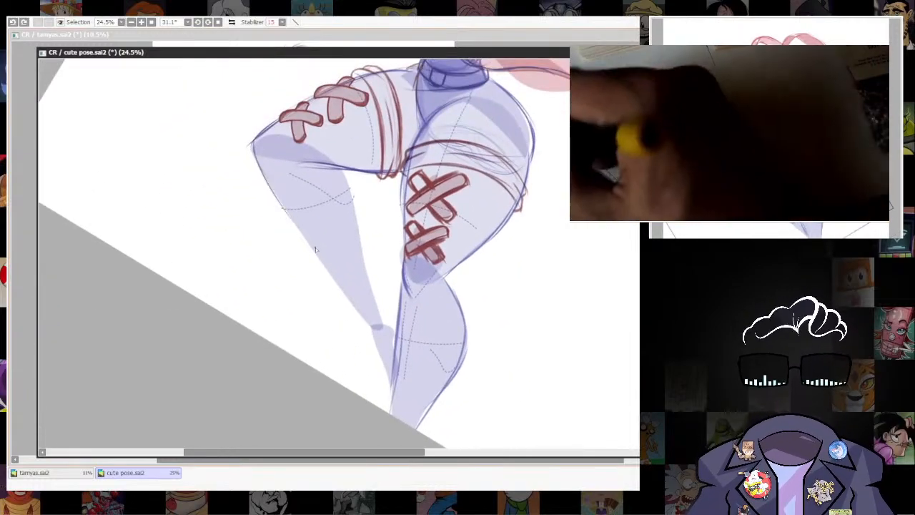
drag(255, 156, 363, 319)
drag(333, 275, 384, 365)
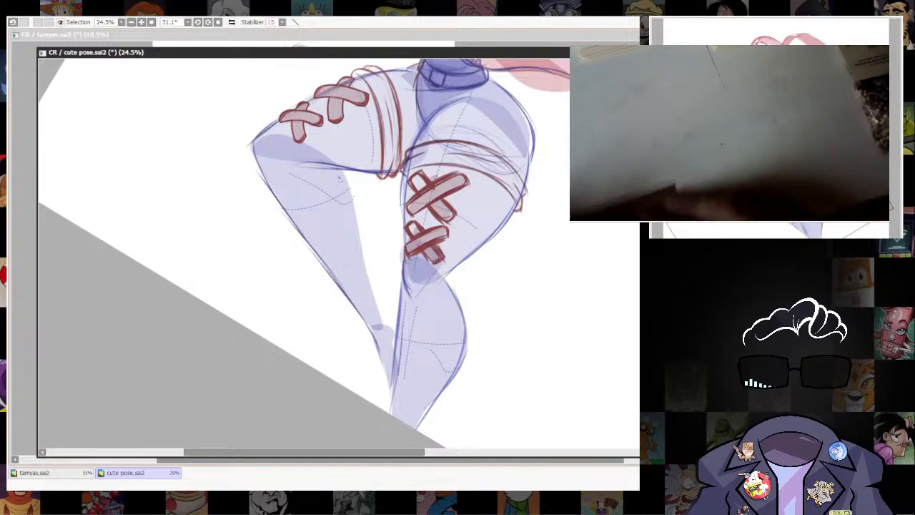
Draw the inner calf edge of the bent leg from behind the knee to the ankle in blue.
drag(344, 171, 360, 234)
mouse_move(349, 187)
mouse_down()
mouse_move(364, 277)
mouse_move(366, 268)
mouse_move(394, 343)
mouse_up()
key(ctrl+z)
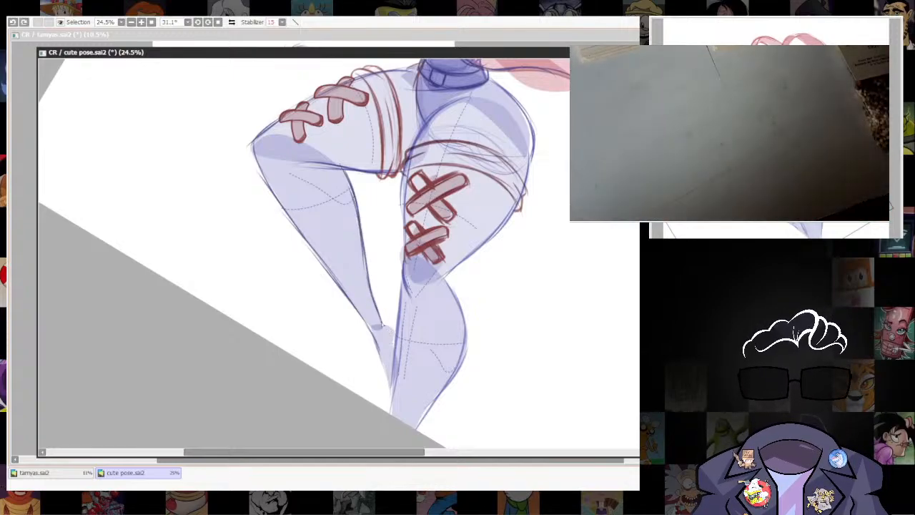
Rework the blue outline of the outer hip from below the belt down to the thigh band, undoing the unwanted strokes.
drag(458, 230, 412, 157)
drag(413, 157, 469, 383)
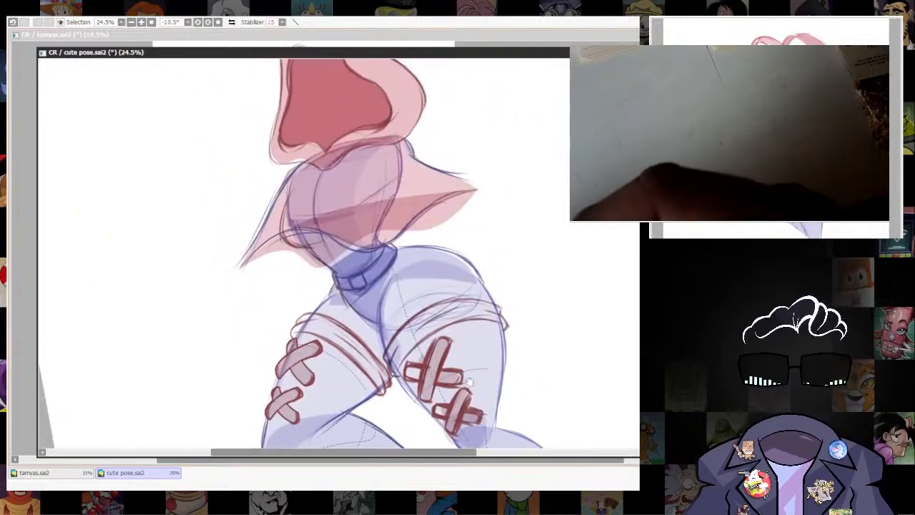
click(218, 22)
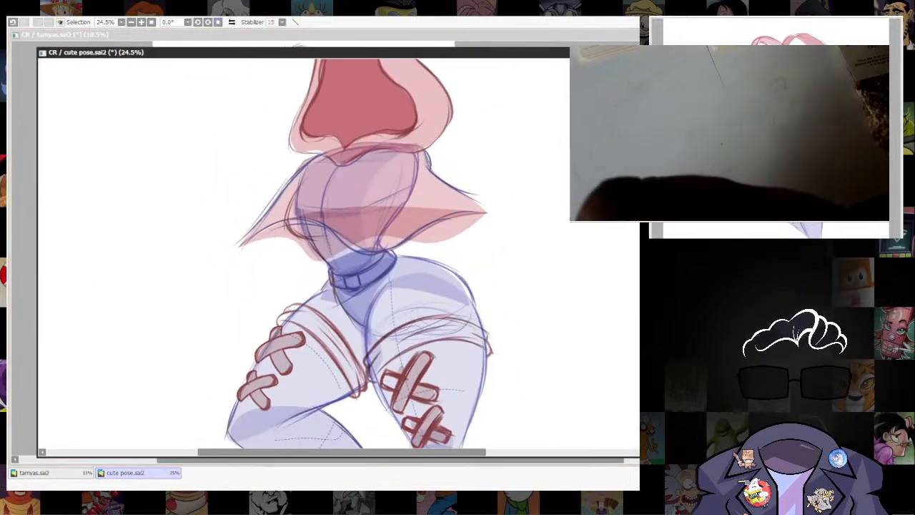
scroll(537, 280, down, 3)
drag(537, 280, 487, 182)
scroll(485, 181, up, 5)
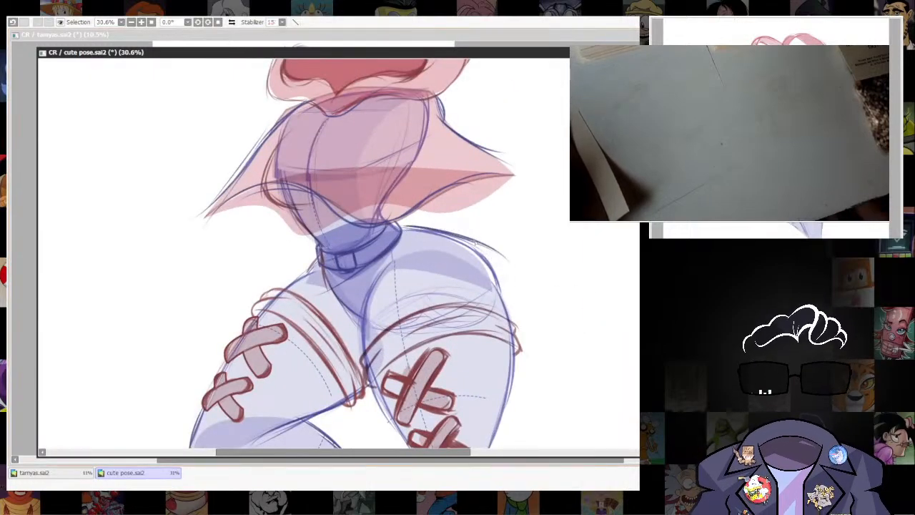
drag(558, 195, 379, 249)
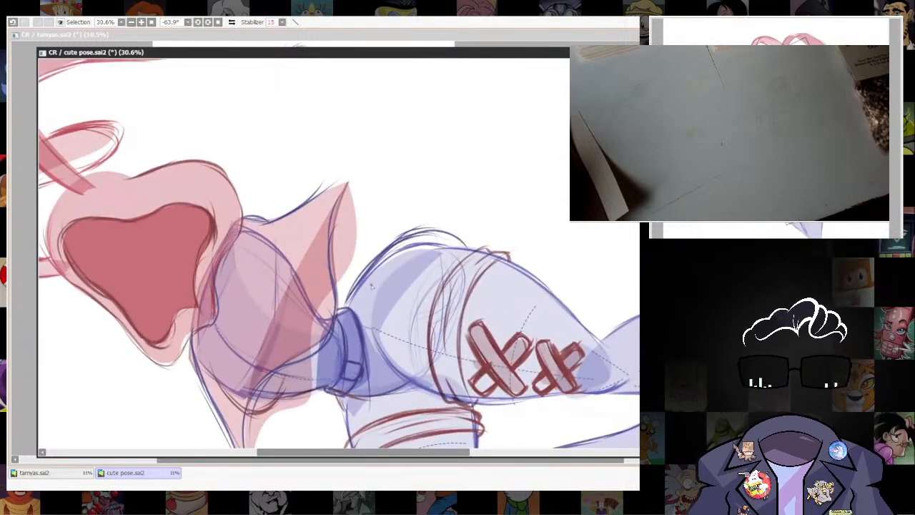
key(ctrl+z)
key(ctrl+z)
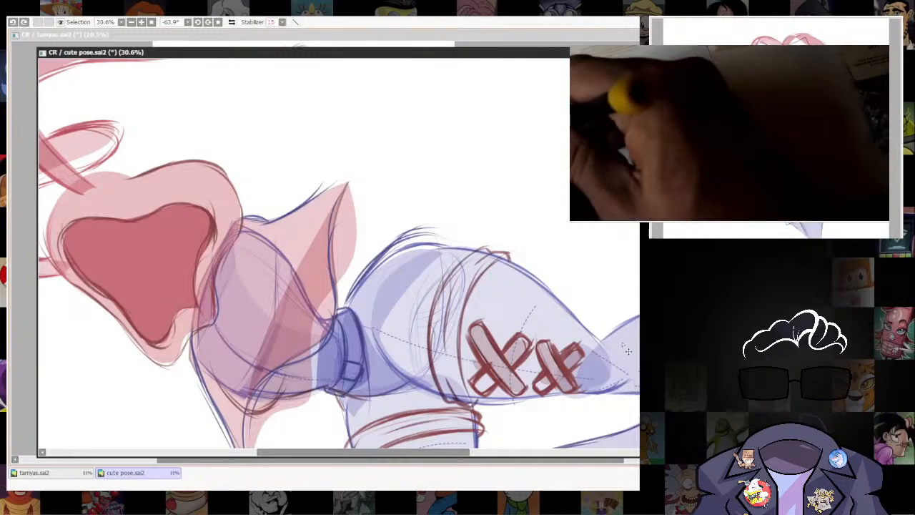
drag(545, 272, 443, 400)
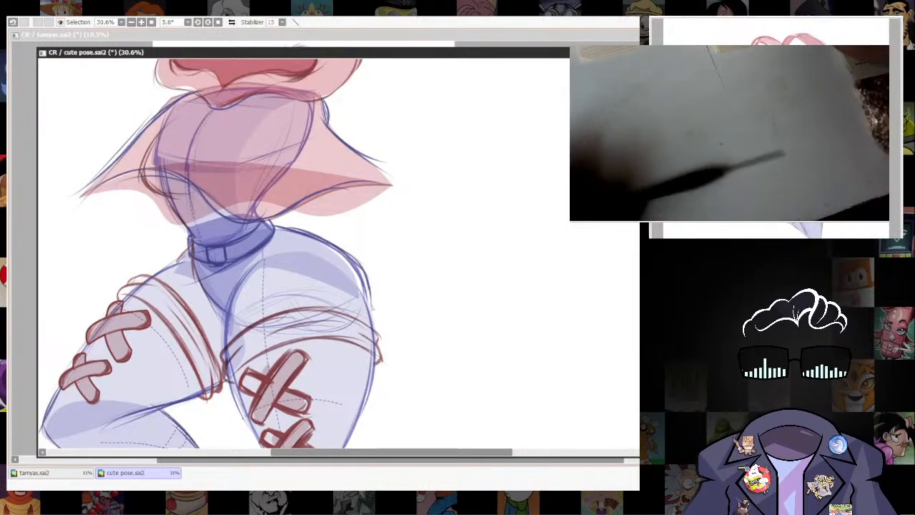
Draw a blue curve across the straight leg's upper thigh, just above the red thigh band.
mouse_move(167, 263)
mouse_down()
mouse_move(292, 295)
mouse_move(303, 288)
mouse_move(292, 301)
mouse_up()
scroll(553, 229, down, 5)
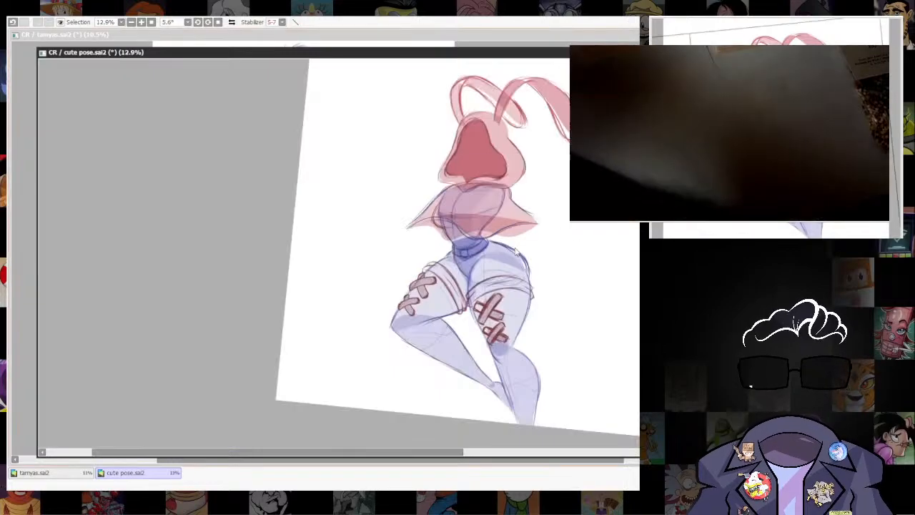
drag(516, 251, 438, 250)
scroll(545, 255, down, 1)
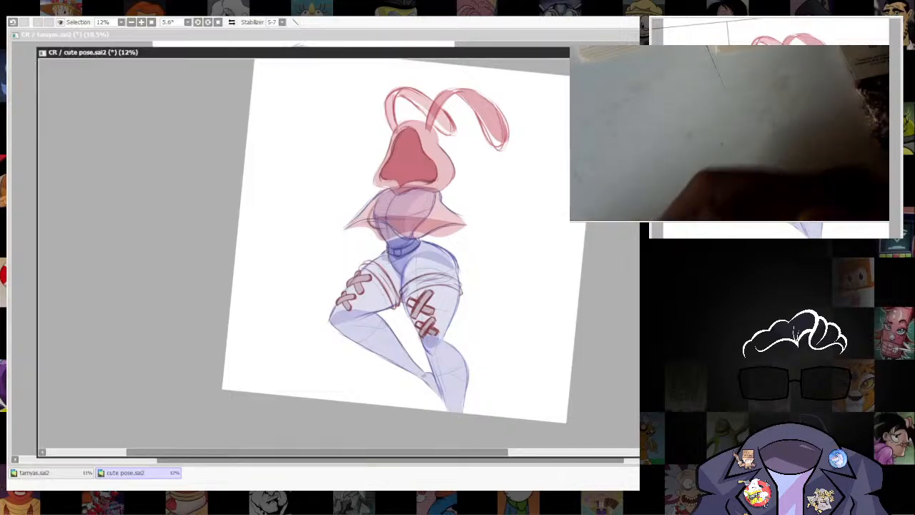
scroll(427, 259, up, 6)
drag(480, 303, 485, 341)
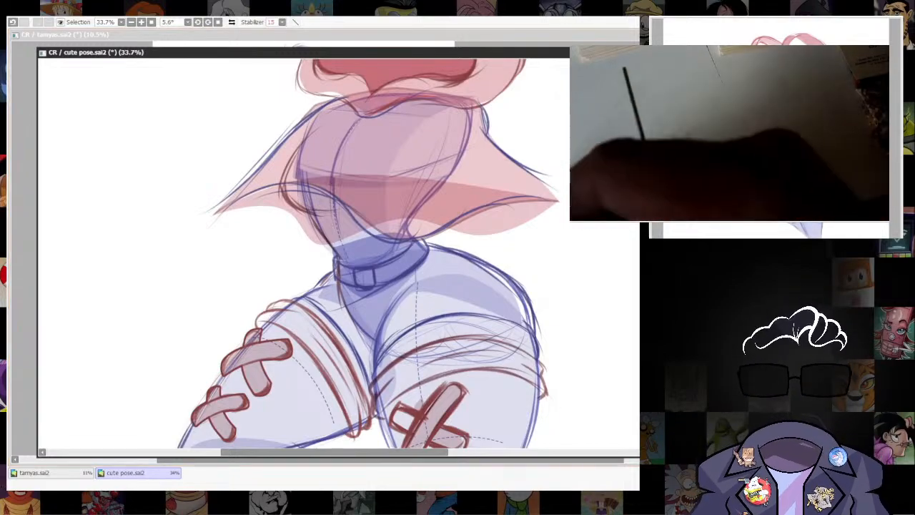
Straighten the canvas rotation to 0° and crop the canvas to a narrower frame around the whole figure.
scroll(562, 219, down, 5)
drag(609, 266, 523, 212)
drag(636, 326, 574, 356)
drag(582, 312, 562, 329)
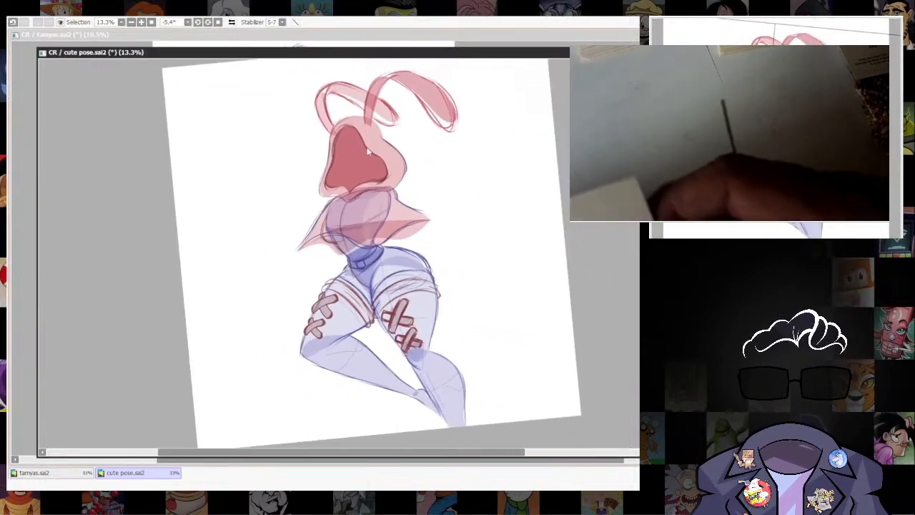
click(219, 23)
mouse_move(512, 280)
mouse_down()
mouse_move(497, 267)
mouse_move(524, 281)
mouse_up()
drag(518, 336, 515, 360)
scroll(531, 364, down, 1)
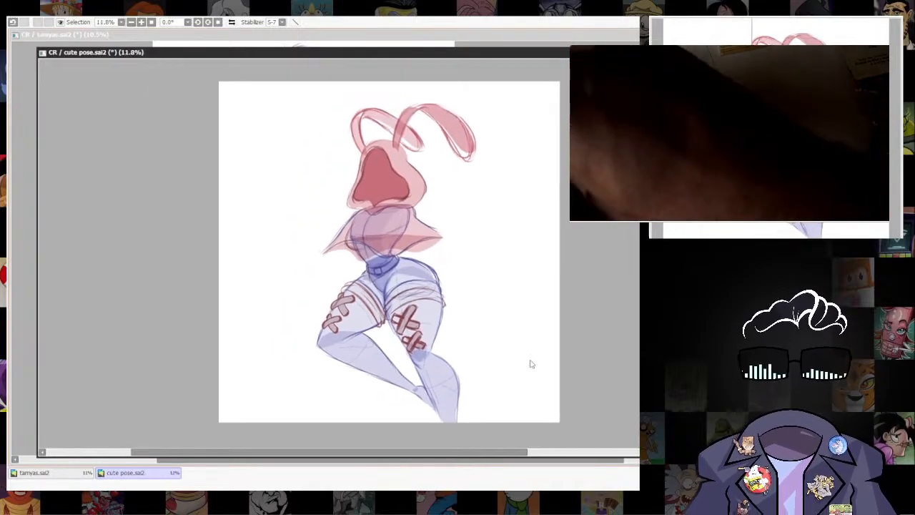
drag(291, 92, 496, 435)
Fade the coloured sketch to a pale tint as a guide for inking.
scroll(393, 186, up, 4)
drag(402, 180, 393, 257)
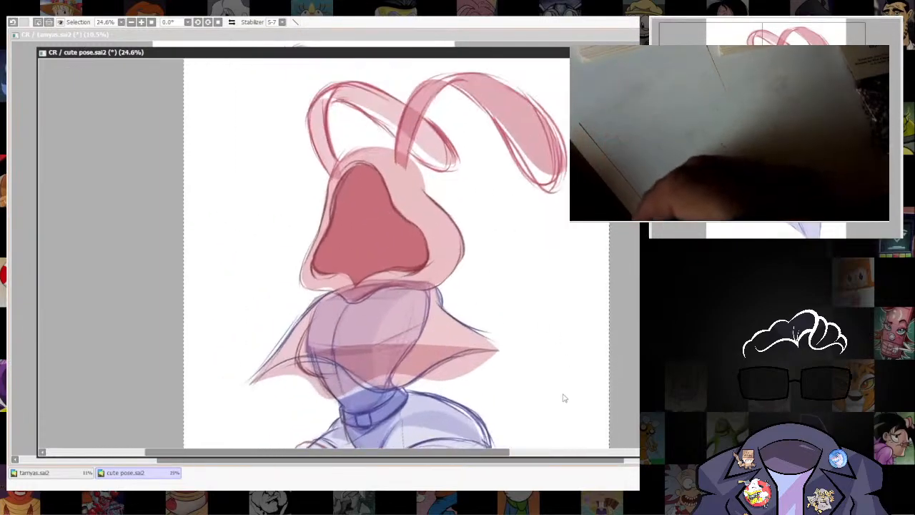
drag(565, 398, 572, 322)
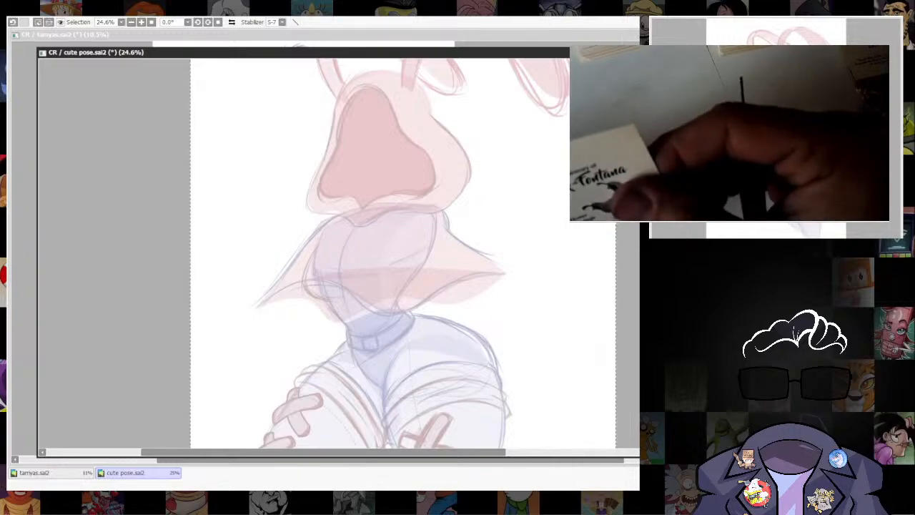
drag(574, 353, 578, 394)
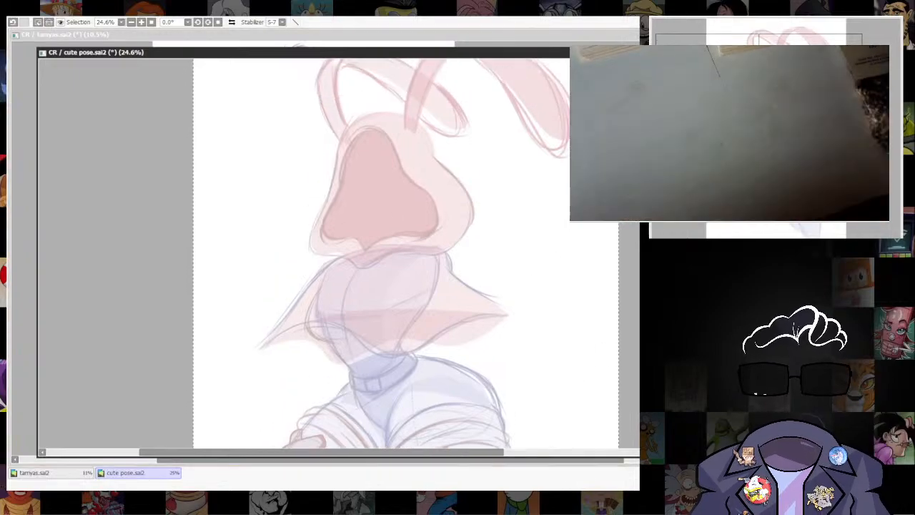
Ink the hood opening's top curve and wavy outer side in black with a size 5 brush, down to the lower corner.
drag(401, 197, 400, 107)
drag(400, 107, 452, 179)
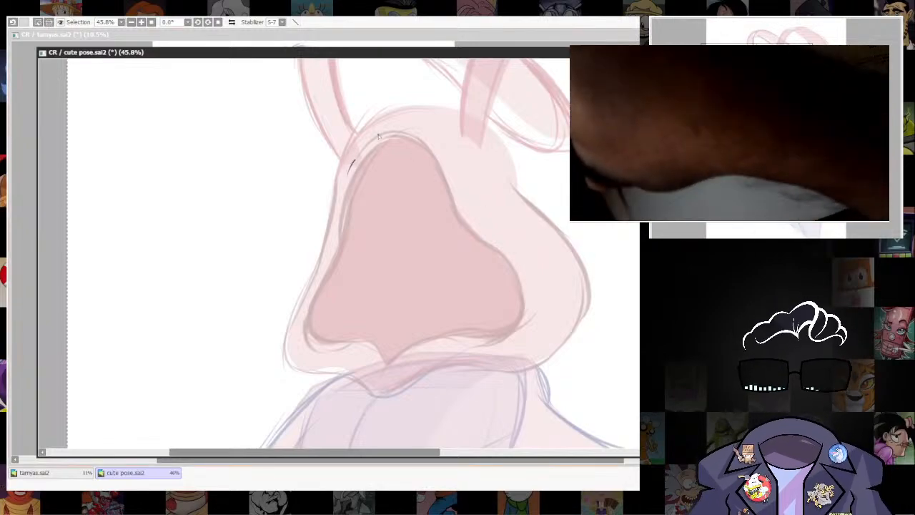
drag(348, 173, 451, 192)
key(ctrl+z)
key(bracketright)
key(bracketright)
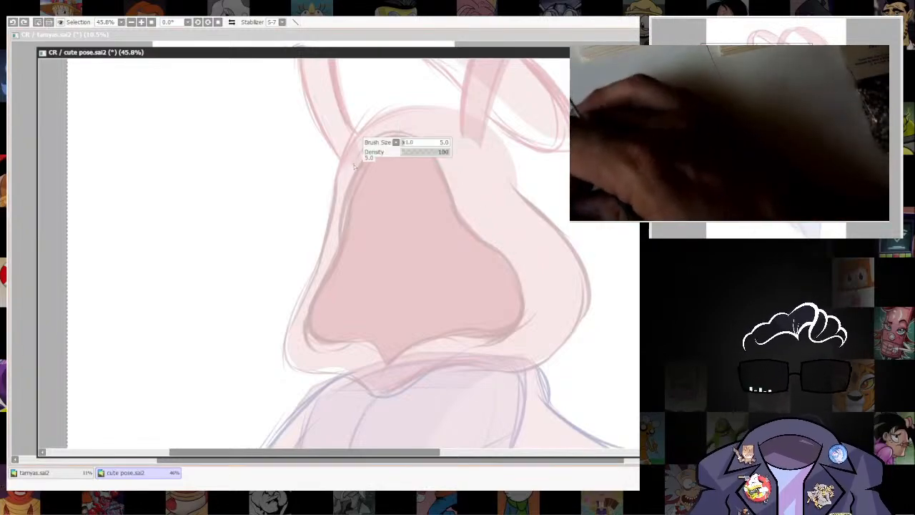
mouse_move(440, 157)
mouse_down()
mouse_move(465, 236)
mouse_move(530, 285)
mouse_move(526, 323)
mouse_move(469, 339)
mouse_up()
drag(537, 326, 556, 265)
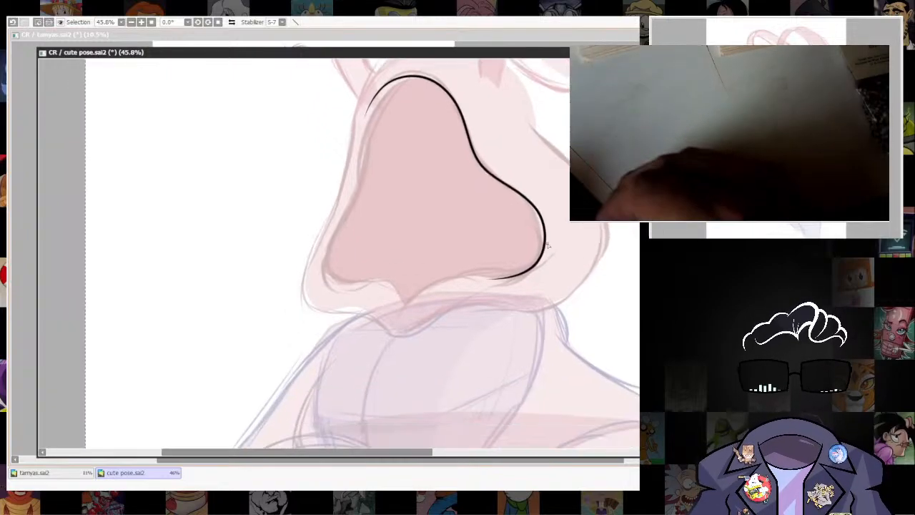
Ink the hood opening's lower edge in black from the wide corner to the central point.
key(ctrl)
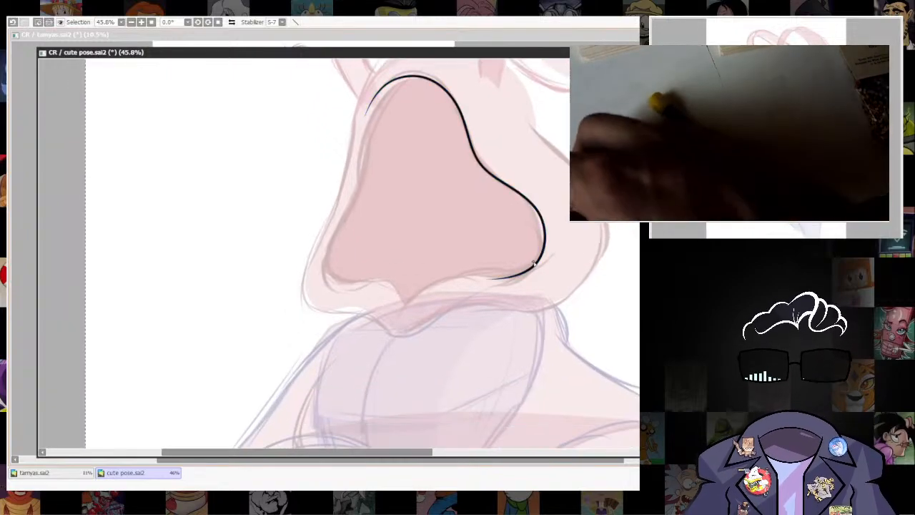
mouse_move(539, 263)
mouse_down()
mouse_move(434, 276)
mouse_move(397, 325)
mouse_up()
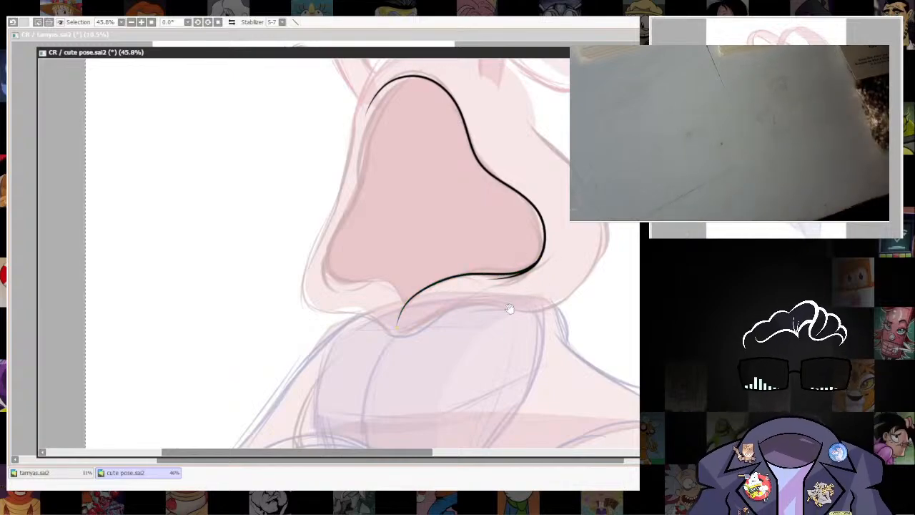
drag(509, 309, 538, 352)
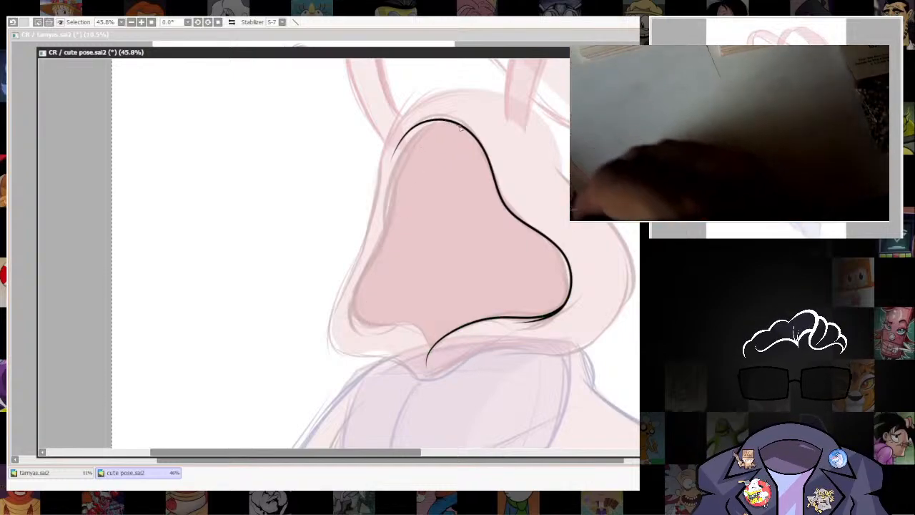
Ink the narrower side of the hood opening in black from the top curve down to the lower corner, redoing the stroke once.
drag(439, 123, 401, 160)
mouse_move(373, 261)
mouse_down()
mouse_move(352, 316)
mouse_move(372, 330)
mouse_up()
drag(463, 329, 454, 256)
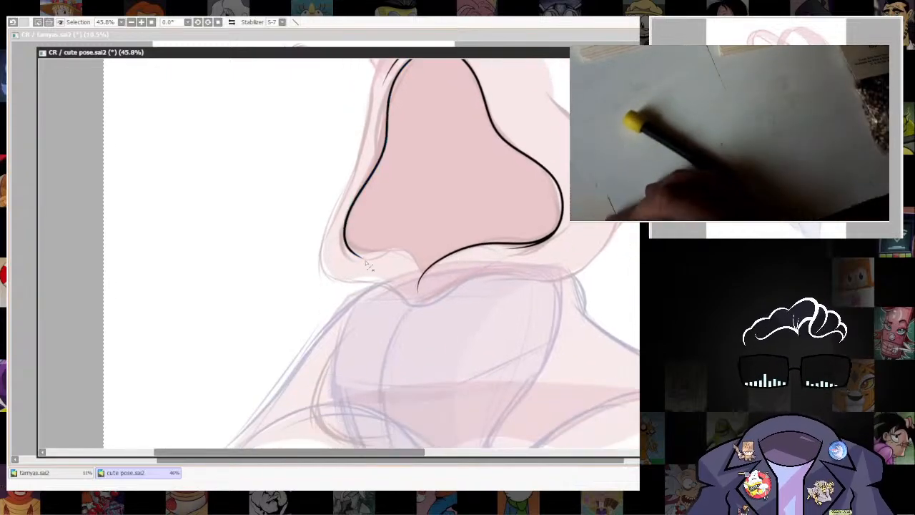
key(ctrl+z)
mouse_move(387, 118)
mouse_down()
mouse_move(360, 189)
mouse_move(358, 263)
mouse_up()
Close the hood opening's contour with a black curve from the narrow side's lower corner to the central point.
drag(429, 187, 400, 259)
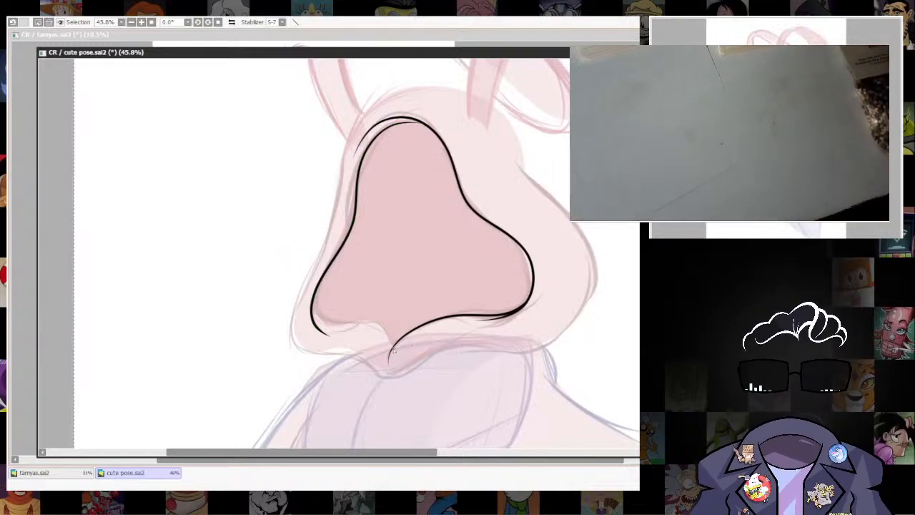
mouse_move(358, 326)
mouse_down()
mouse_move(331, 327)
mouse_move(315, 313)
mouse_move(324, 274)
mouse_up()
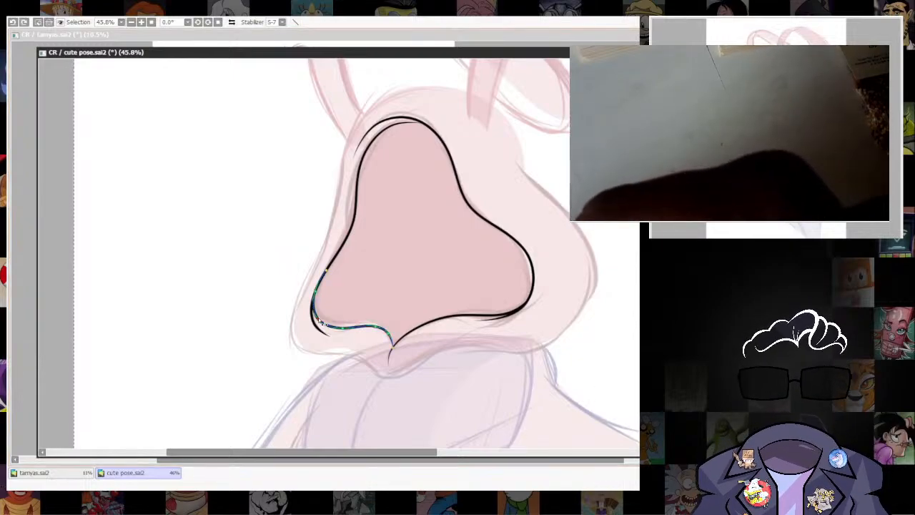
drag(373, 329, 370, 324)
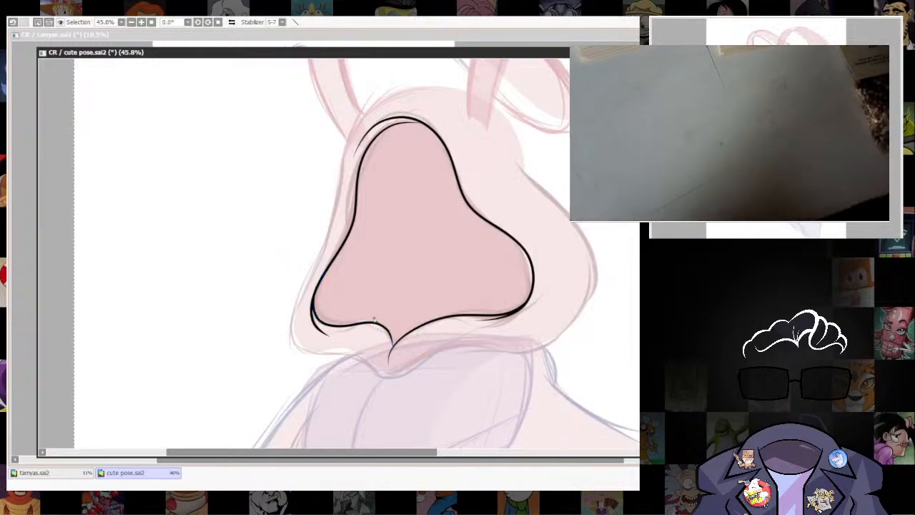
Ink the hood's full outer outline in a thicker black line and adjust its curve to follow the sketch.
scroll(561, 269, down, 5)
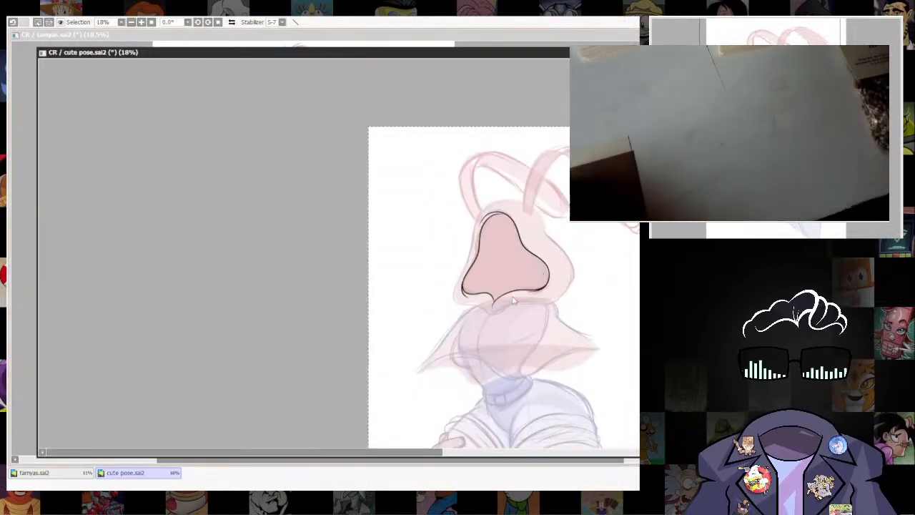
drag(576, 302, 474, 254)
scroll(517, 190, down, 3)
scroll(474, 254, up, 8)
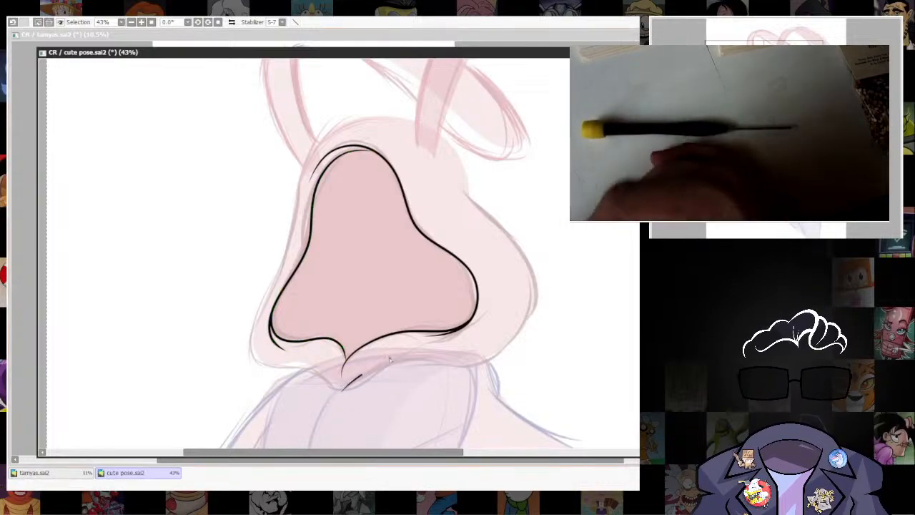
mouse_move(343, 371)
mouse_down()
mouse_move(520, 335)
mouse_move(513, 230)
mouse_move(454, 142)
mouse_up()
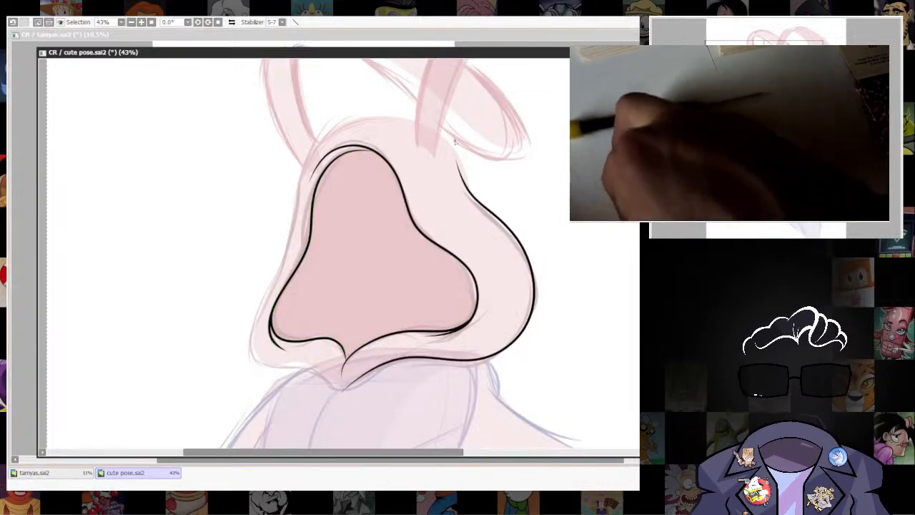
key(ctrl+z)
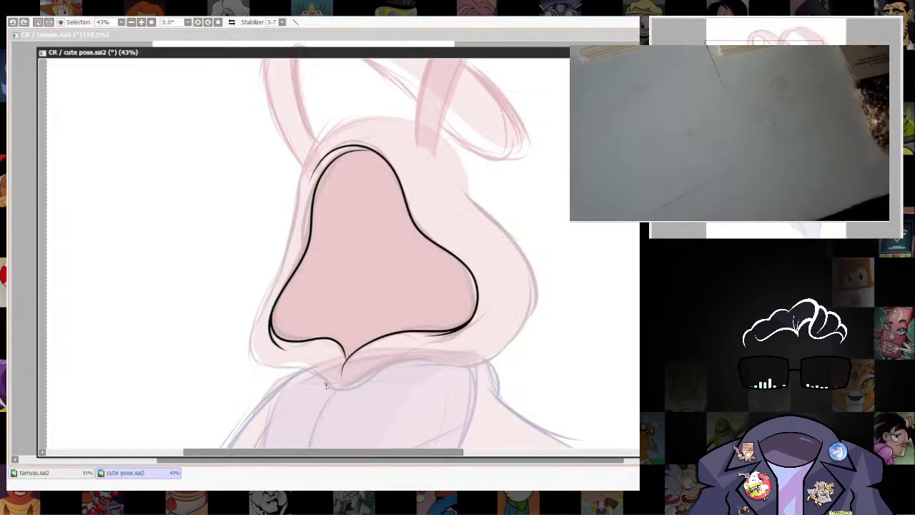
mouse_move(333, 389)
mouse_down()
mouse_move(392, 362)
mouse_move(490, 354)
mouse_up()
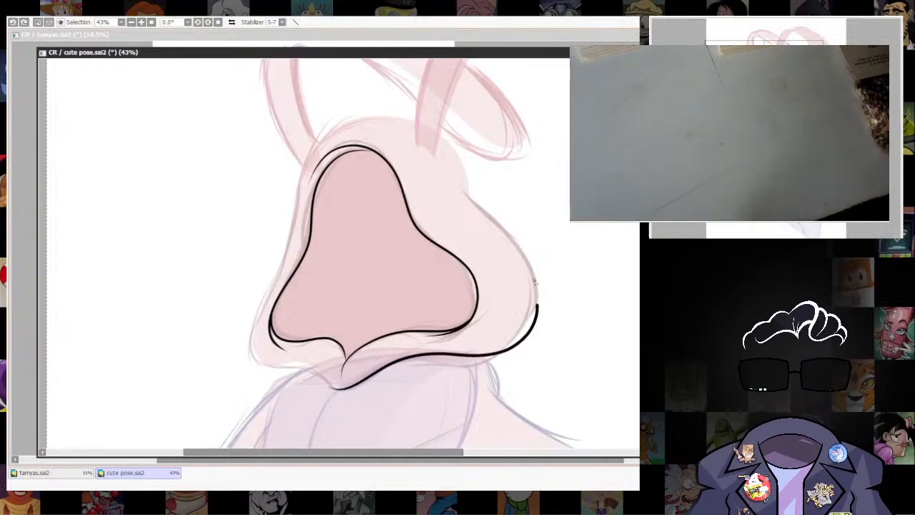
drag(498, 236, 463, 182)
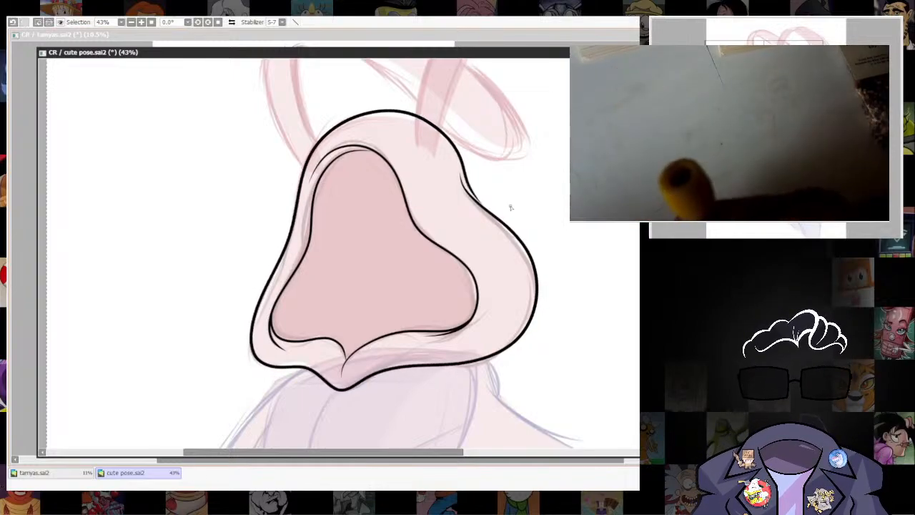
drag(486, 210, 485, 209)
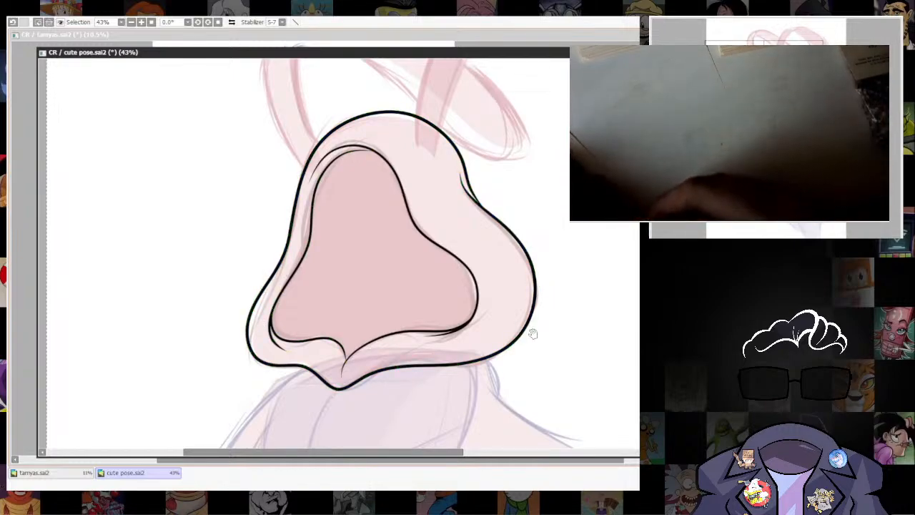
Sharpen the lower point of the hood's outer outline into a corner and adjust the line weight at the crown.
drag(532, 334, 551, 246)
drag(335, 314, 337, 317)
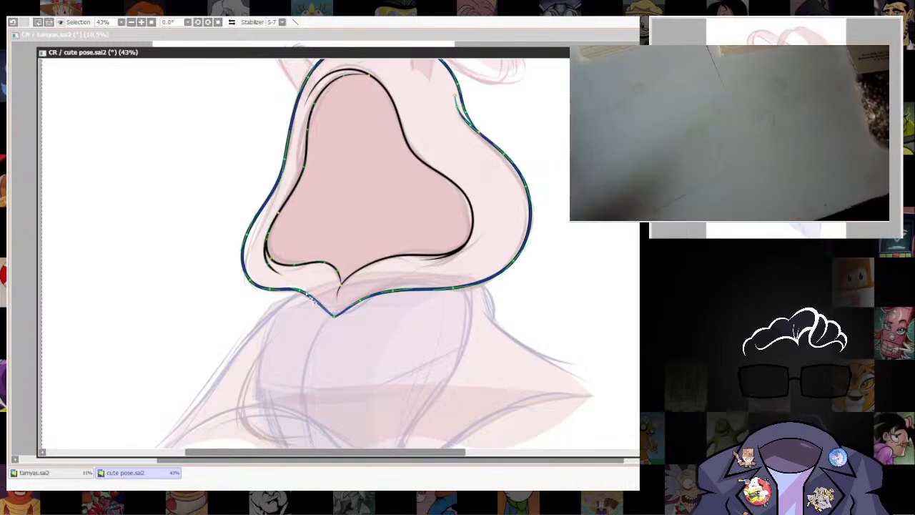
drag(512, 249, 490, 347)
drag(391, 142, 396, 143)
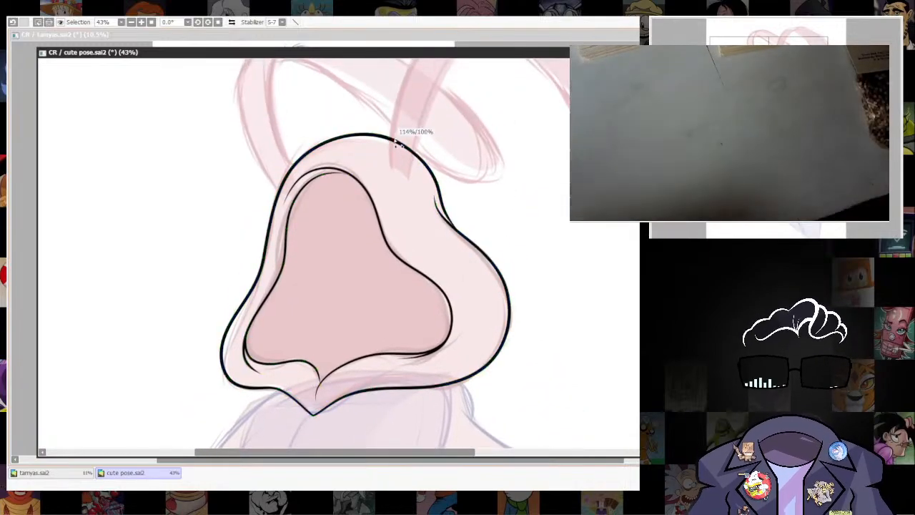
Select the area inside the hood opening with the sketch hidden and fill it with solid black.
key(minus)
key(minus)
key(minus)
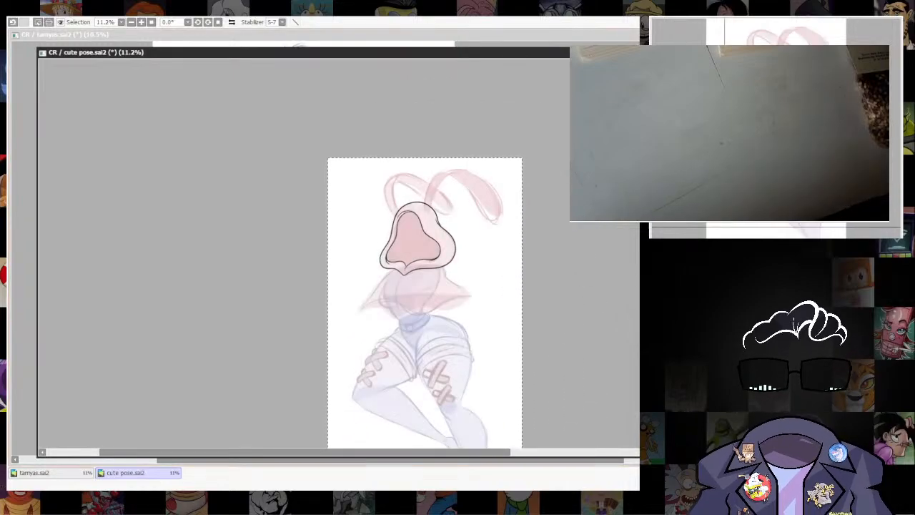
key(plus)
key(plus)
click(427, 193)
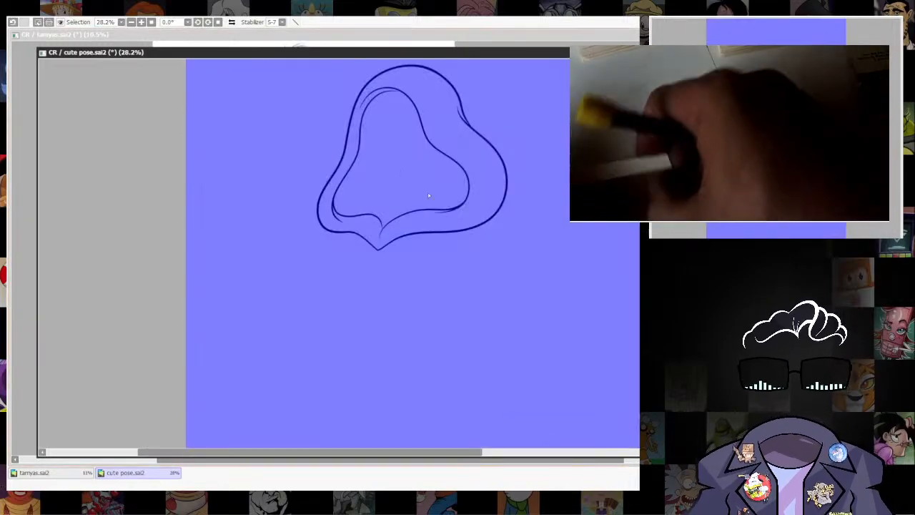
key(ctrl+z)
click(414, 167)
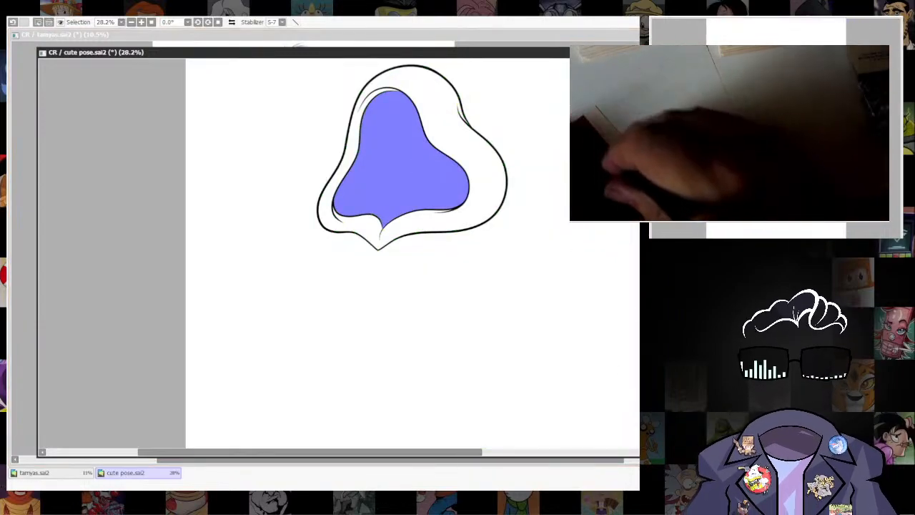
key(ctrl+f)
key(ctrl+d)
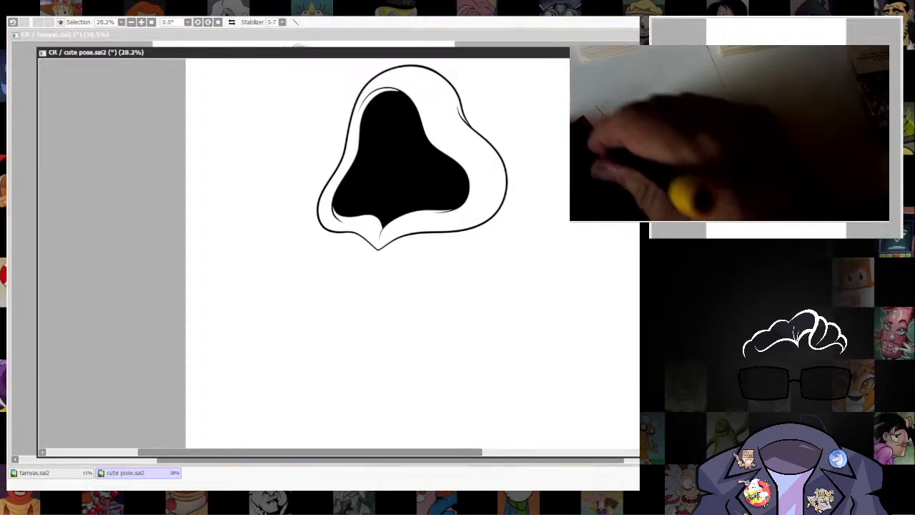
Check the black fill along the hood opening's upper edge and show the faded sketch again.
scroll(461, 204, up, 4)
drag(492, 231, 517, 306)
drag(373, 223, 423, 404)
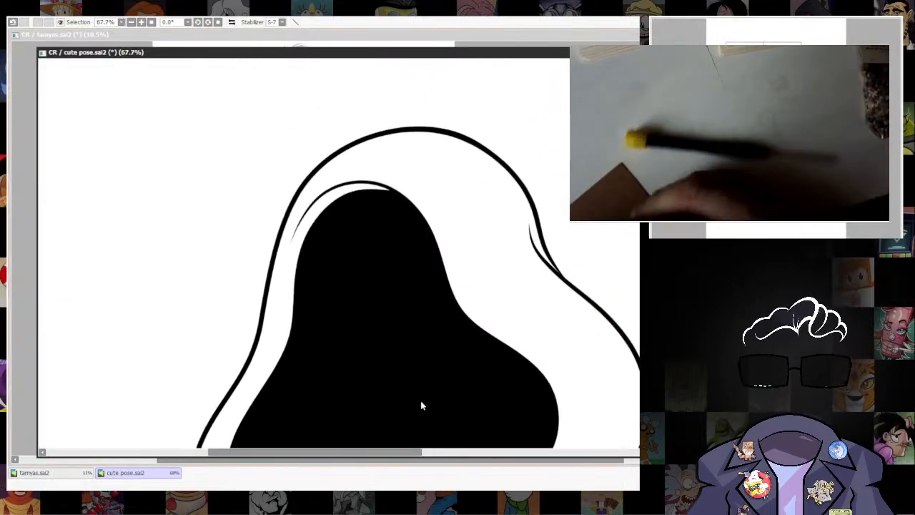
scroll(389, 217, up, 2)
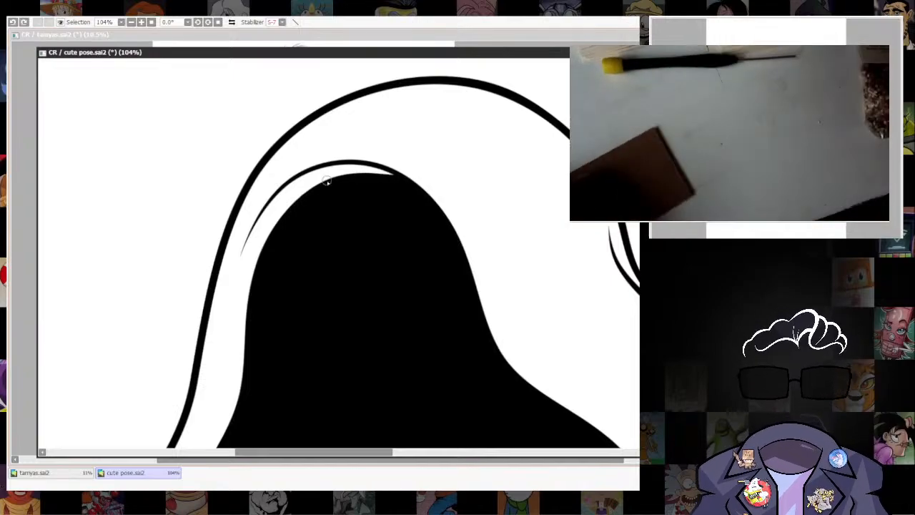
scroll(579, 297, down, 7)
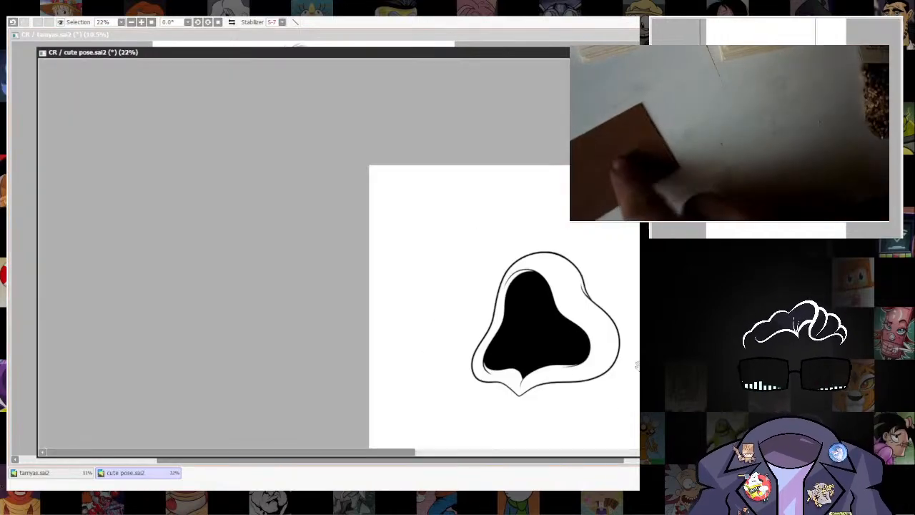
scroll(628, 366, up, 2)
mouse_move(636, 363)
mouse_down()
mouse_move(553, 160)
mouse_move(526, 251)
mouse_up()
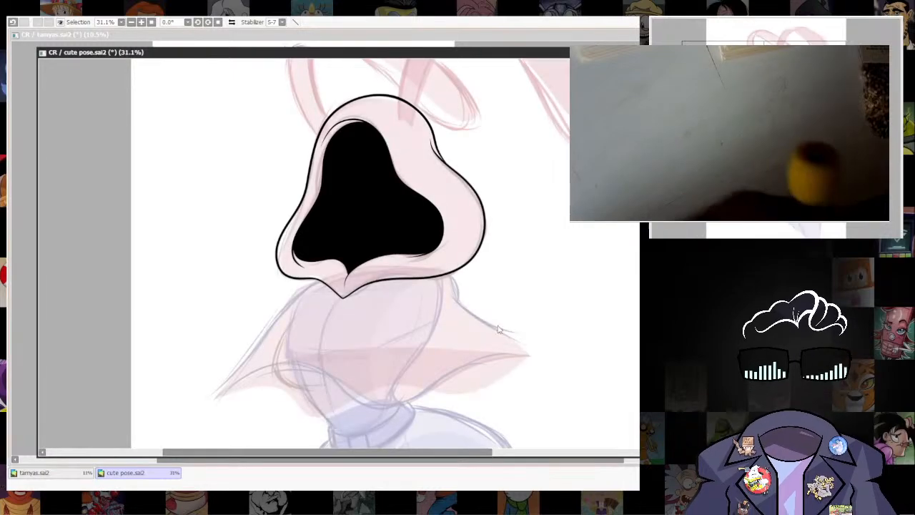
scroll(497, 326, down, 3)
drag(497, 326, 494, 216)
scroll(457, 268, up, 4)
mouse_move(458, 268)
mouse_down()
mouse_move(460, 371)
mouse_move(495, 364)
mouse_up()
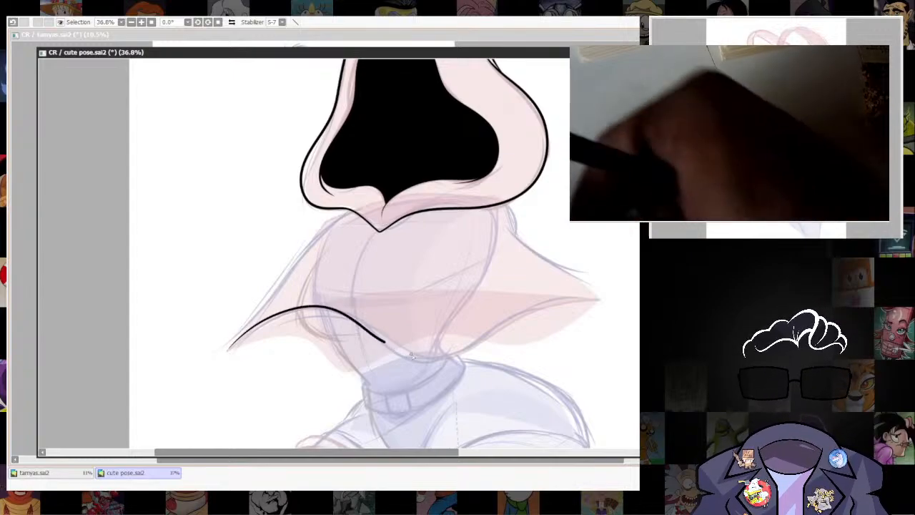
drag(411, 355, 473, 333)
mouse_move(534, 312)
mouse_down()
mouse_move(566, 320)
mouse_move(601, 300)
mouse_up()
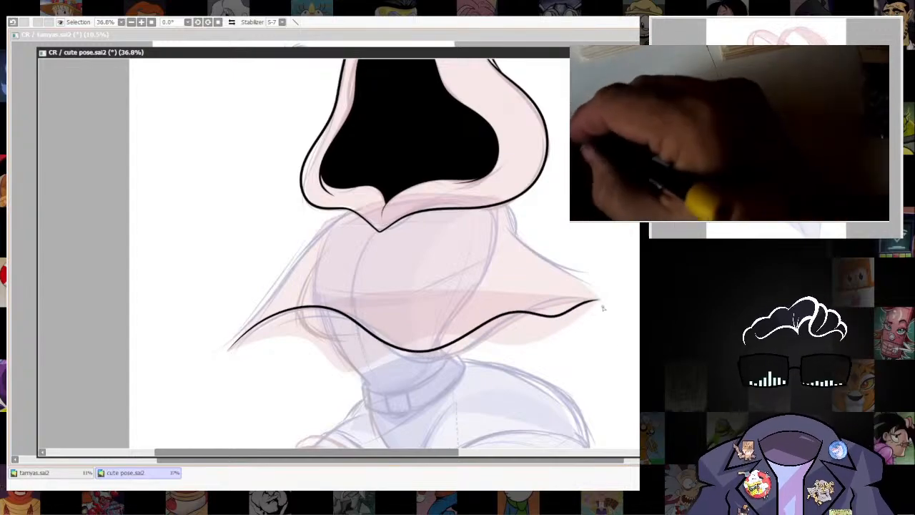
drag(586, 335, 615, 307)
key(ctrl+z)
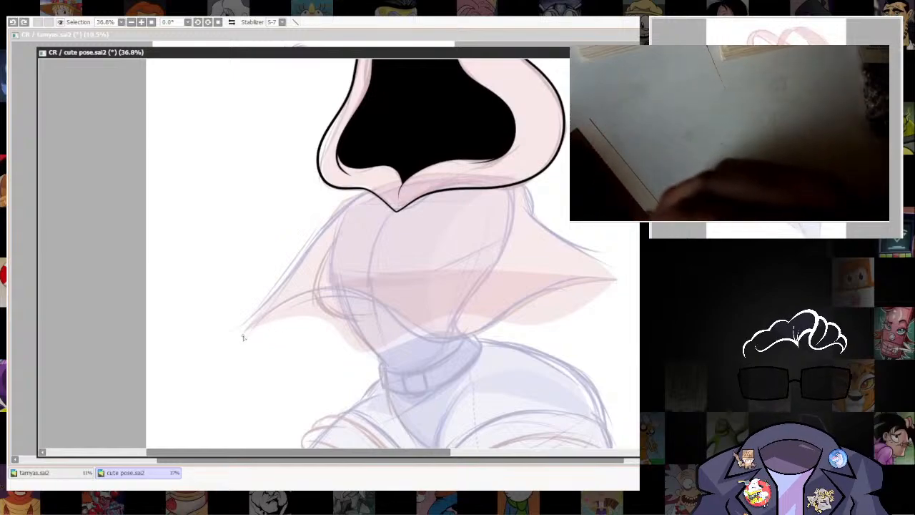
mouse_move(368, 302)
mouse_down()
mouse_move(409, 332)
mouse_move(457, 340)
mouse_move(513, 316)
mouse_move(550, 284)
mouse_up()
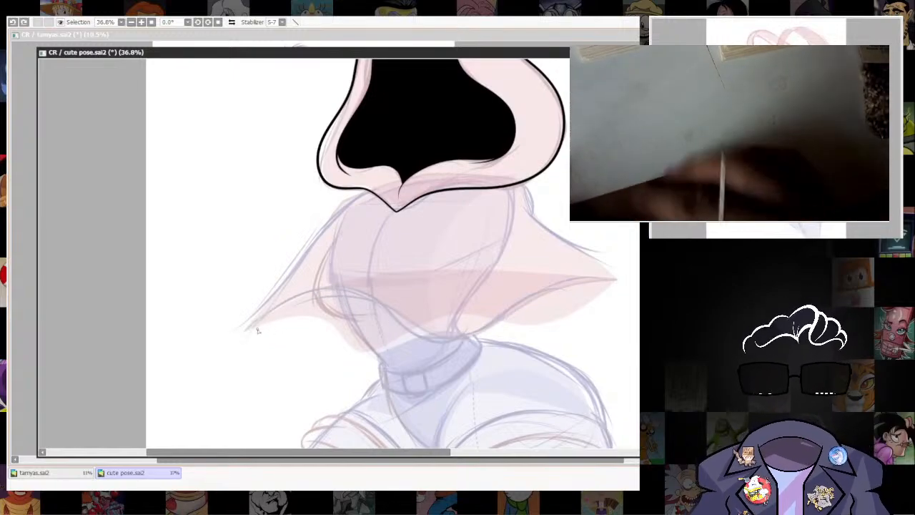
Ink the cape's wavy lower hem as one black curve from the left tip to the right tip.
drag(246, 333, 616, 276)
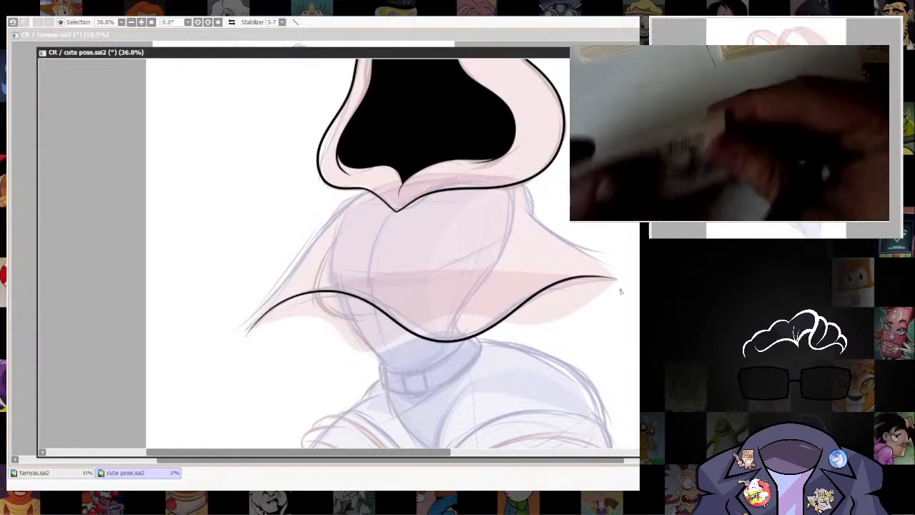
drag(577, 327, 555, 368)
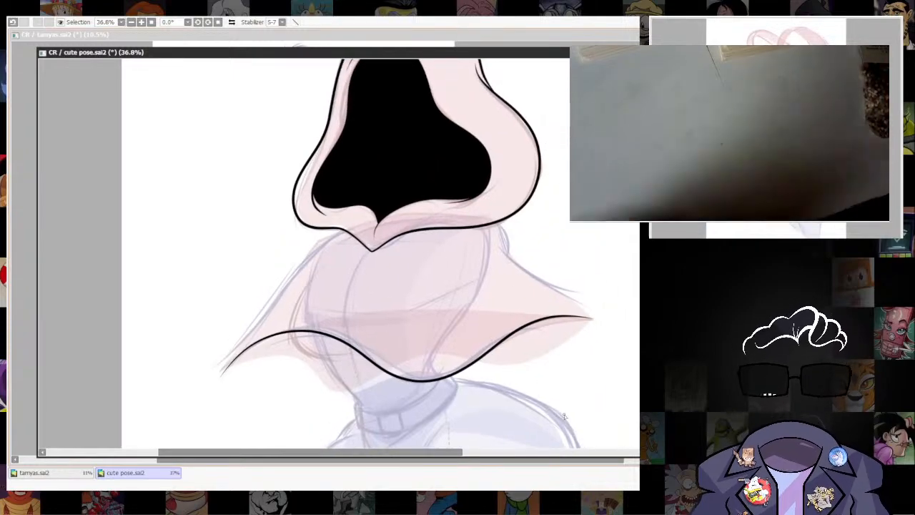
drag(555, 406, 554, 358)
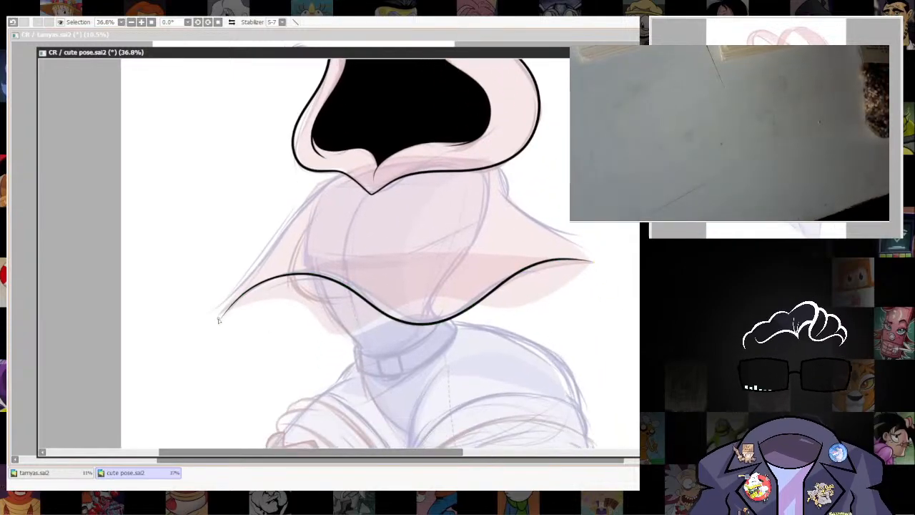
Ink the underside fold below the hem at the cape's right end and adjust its curve toward the tip.
mouse_move(222, 319)
mouse_down()
mouse_move(242, 302)
mouse_move(302, 301)
mouse_move(342, 331)
mouse_move(382, 342)
mouse_move(458, 328)
mouse_up()
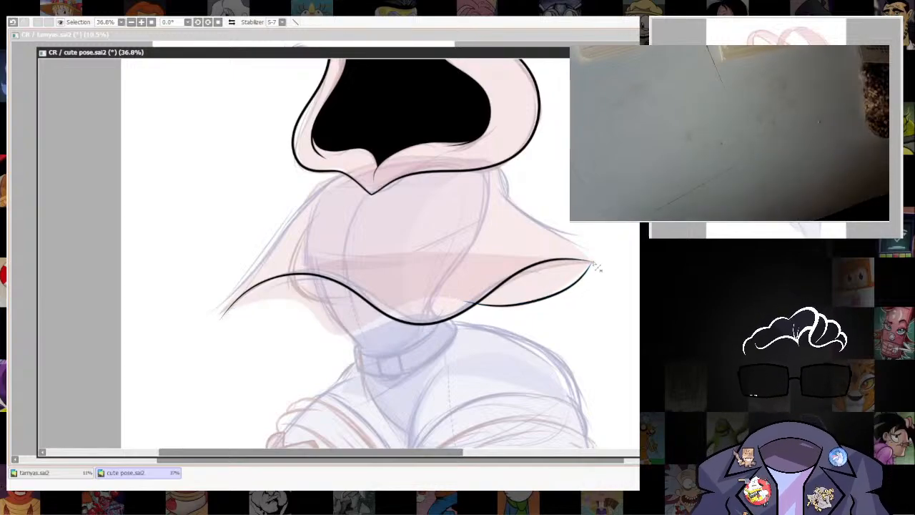
mouse_move(583, 286)
mouse_down()
mouse_move(554, 296)
mouse_move(574, 288)
mouse_up()
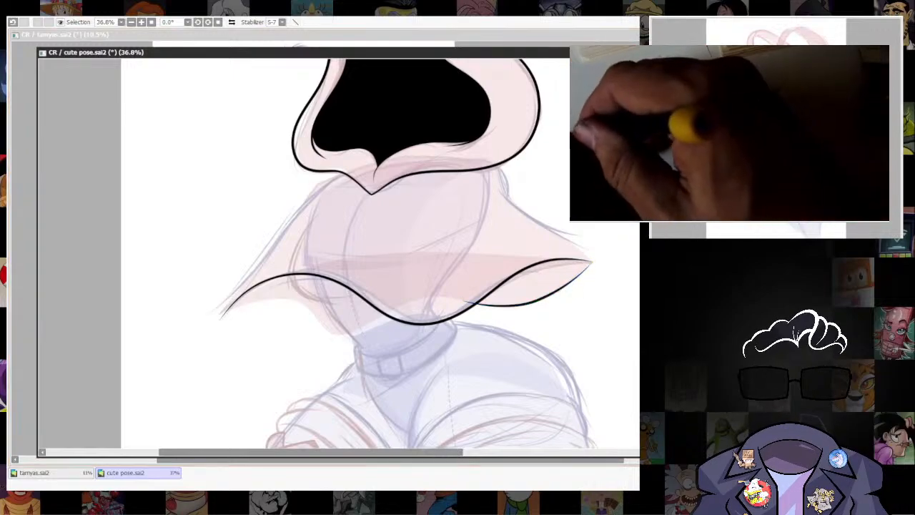
scroll(604, 268, up, 3)
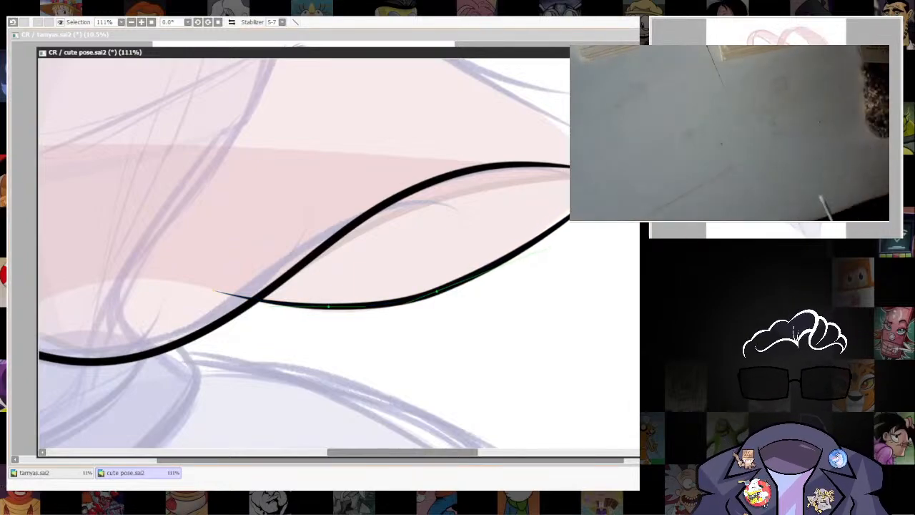
drag(393, 293, 355, 427)
scroll(592, 248, down, 4)
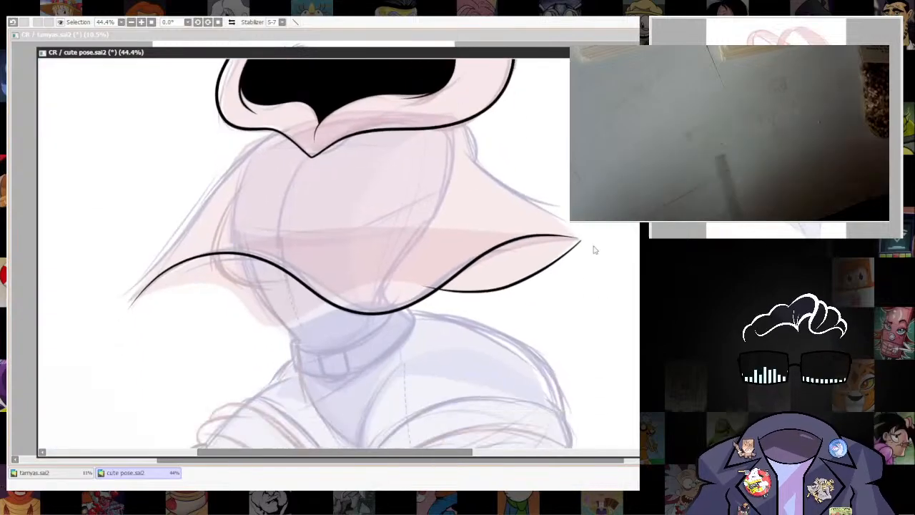
scroll(626, 355, up, 1)
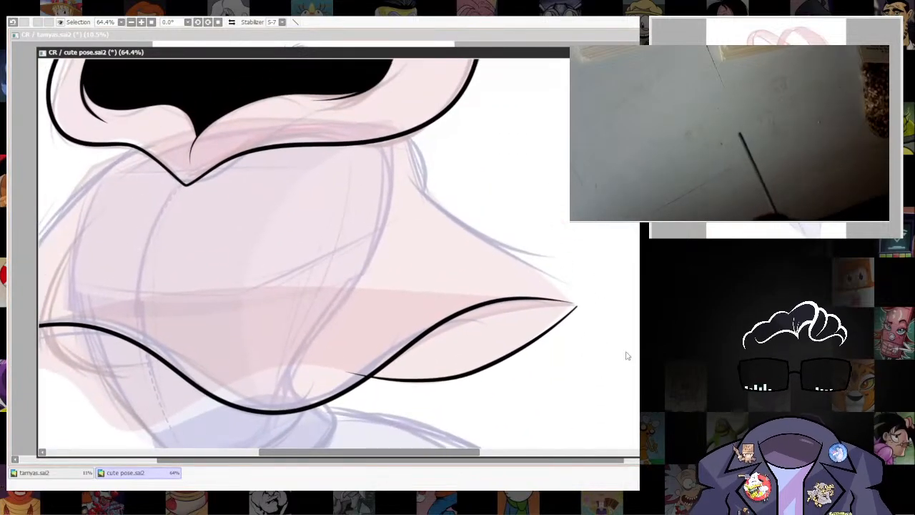
Ink the cape's right upper edge down to the tip, joining the fold line in a sharp corner, and straighten its curve.
mouse_move(404, 168)
mouse_down()
mouse_move(544, 268)
mouse_move(581, 311)
mouse_move(581, 302)
mouse_up()
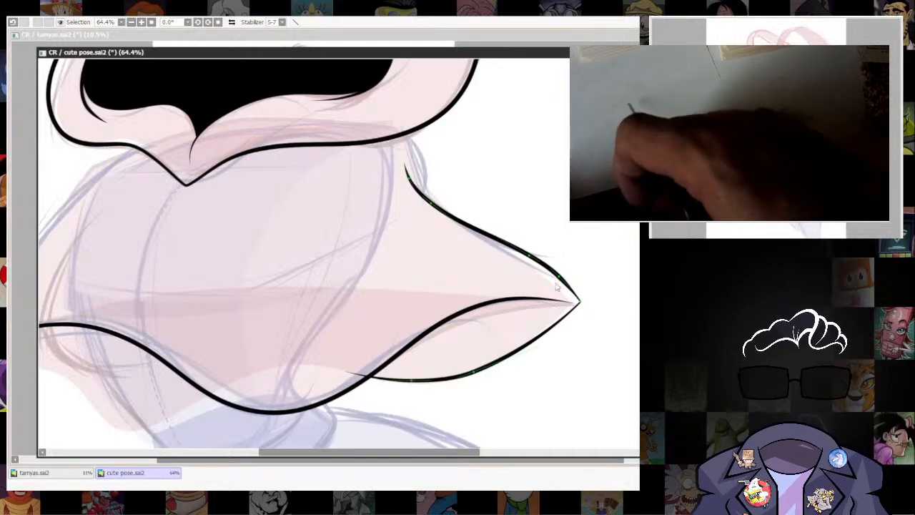
mouse_move(565, 287)
mouse_down()
mouse_move(549, 289)
mouse_move(619, 303)
mouse_up()
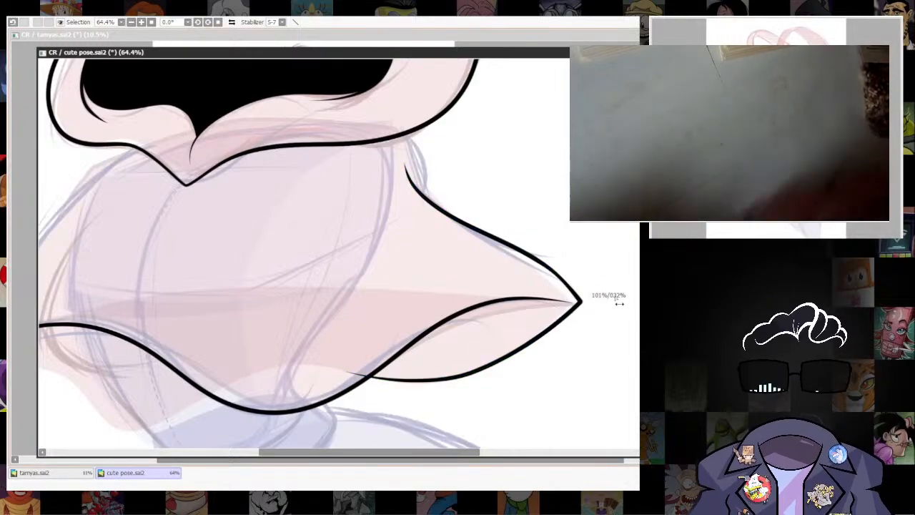
alt+click(530, 255)
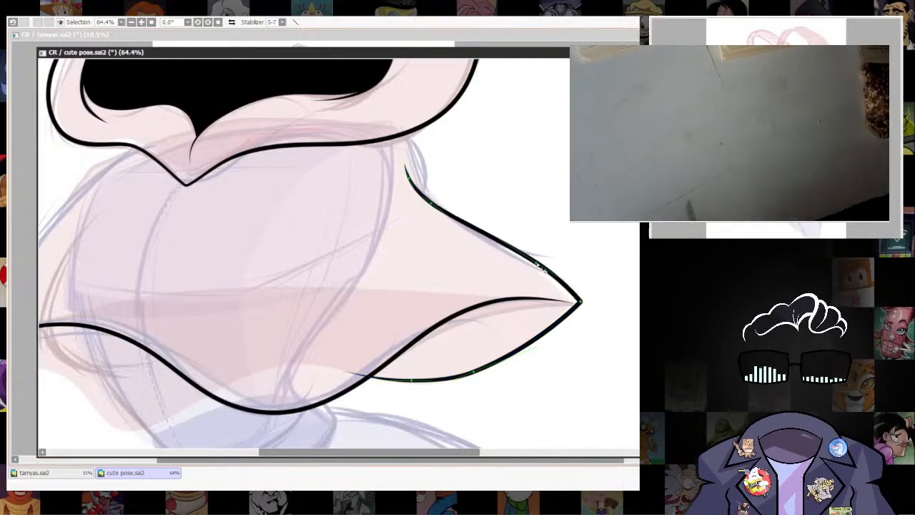
drag(566, 407, 553, 433)
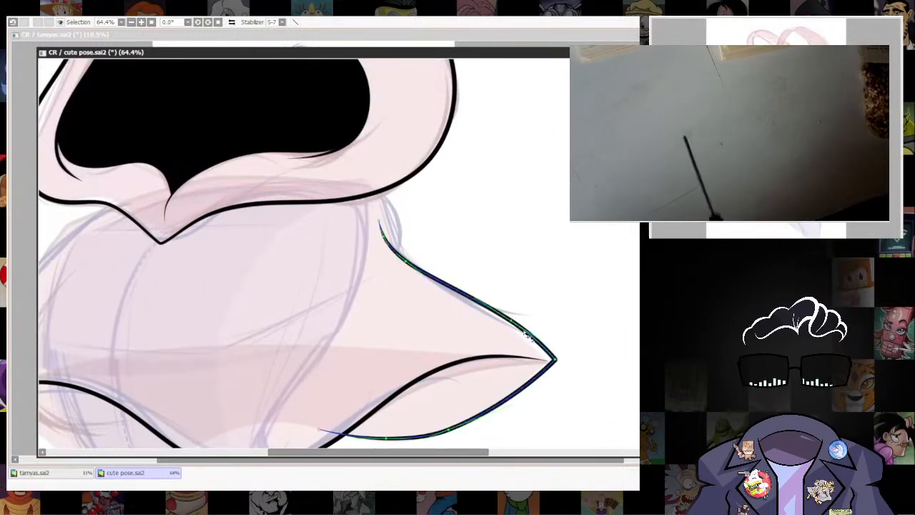
drag(453, 312, 516, 231)
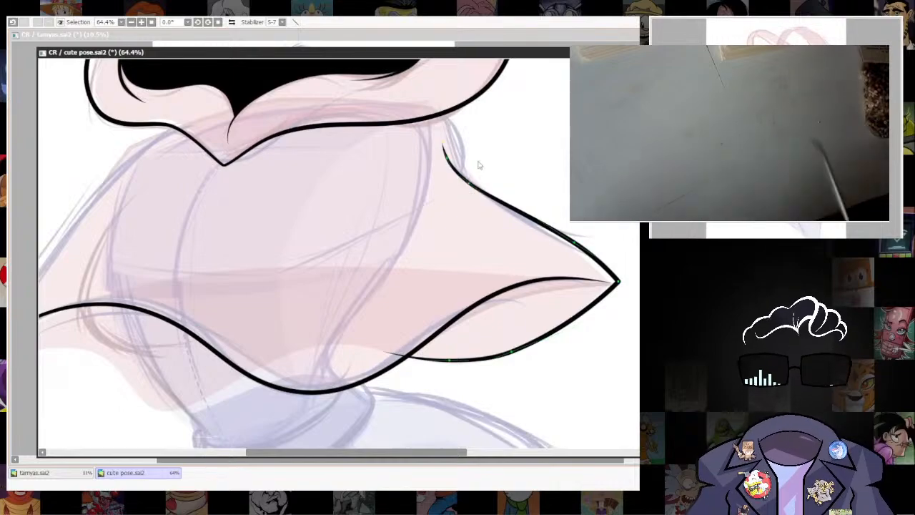
drag(628, 269, 633, 357)
drag(503, 338, 492, 269)
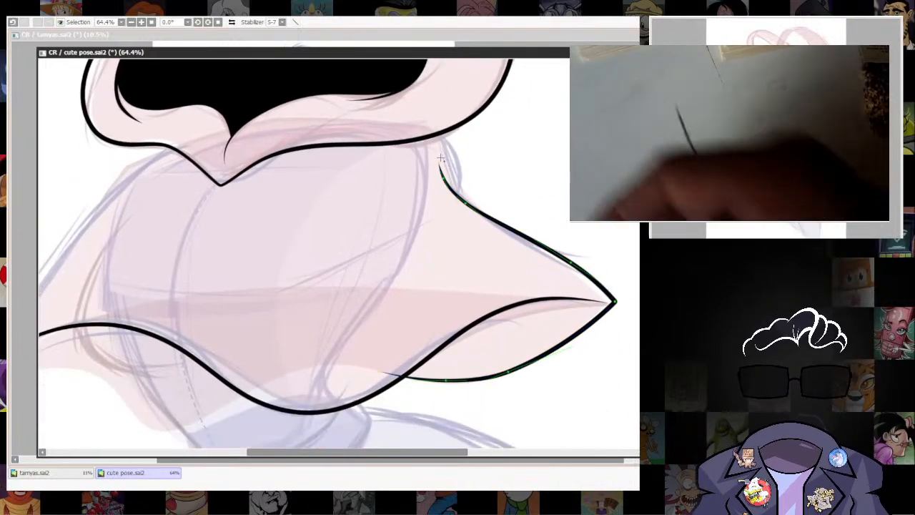
Extend the cape's right upper edge to the hood outline and bend it outward around the shoulder.
drag(439, 163, 427, 136)
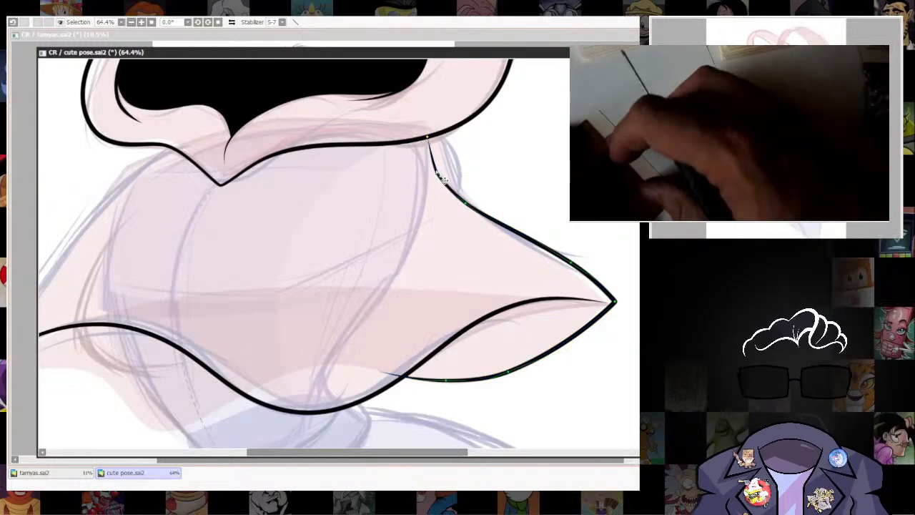
drag(437, 171, 454, 162)
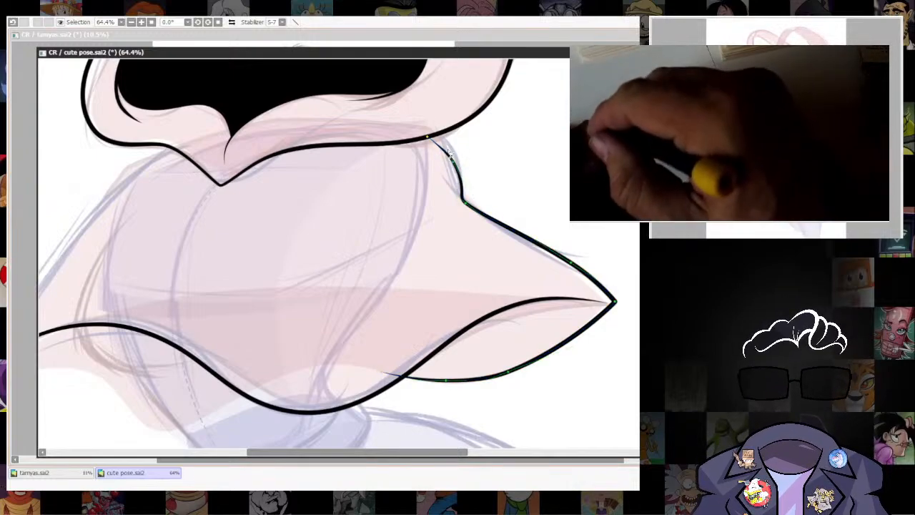
scroll(634, 275, down, 5)
drag(613, 259, 556, 187)
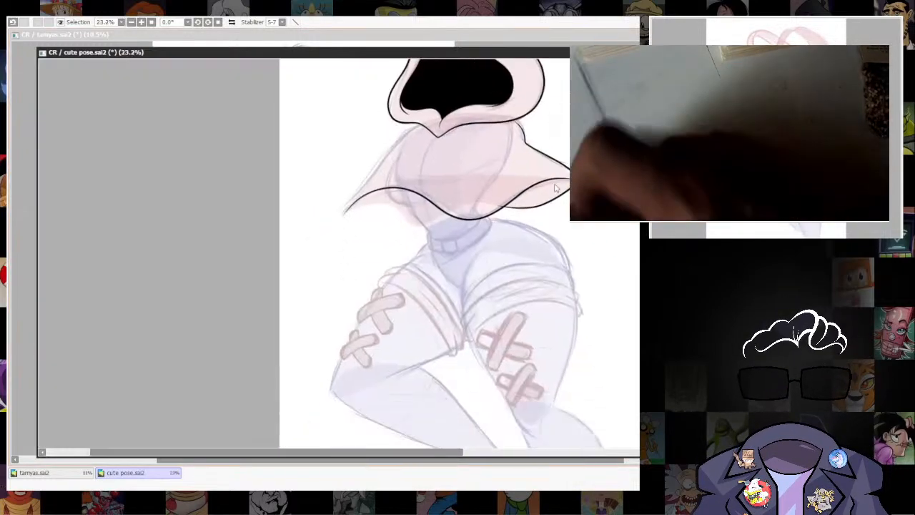
scroll(571, 211, down, 3)
drag(580, 218, 568, 270)
scroll(511, 291, up, 6)
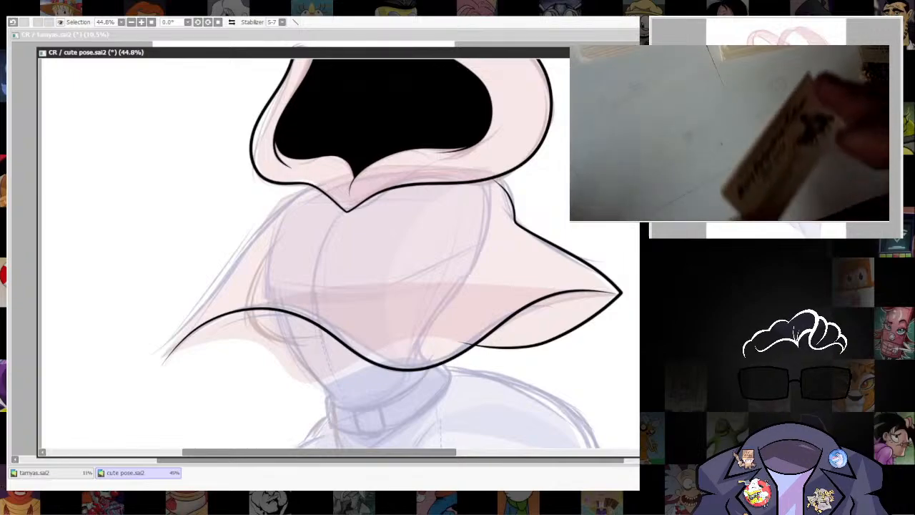
Thicken the cape's shoulder line where it meets the hood outline.
mouse_move(495, 178)
mouse_down()
mouse_move(543, 178)
mouse_move(546, 195)
mouse_up()
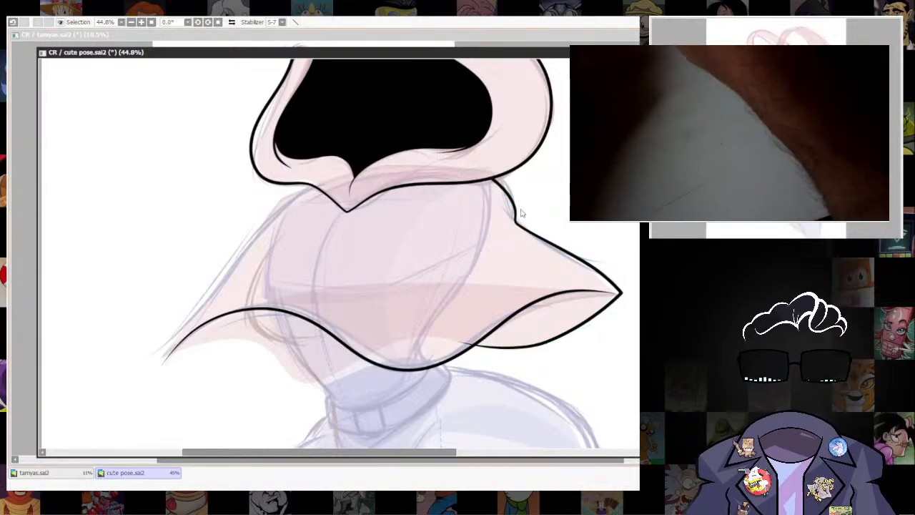
scroll(521, 213, up, 5)
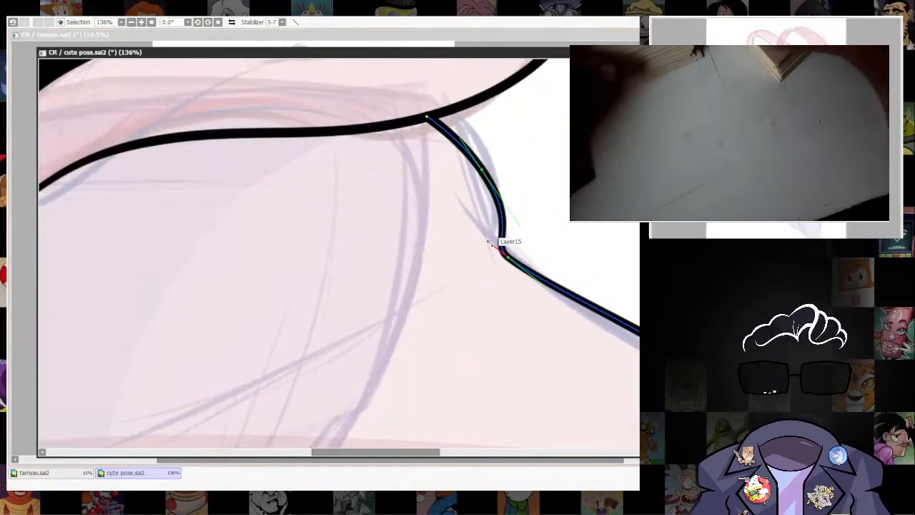
scroll(574, 319, down, 5)
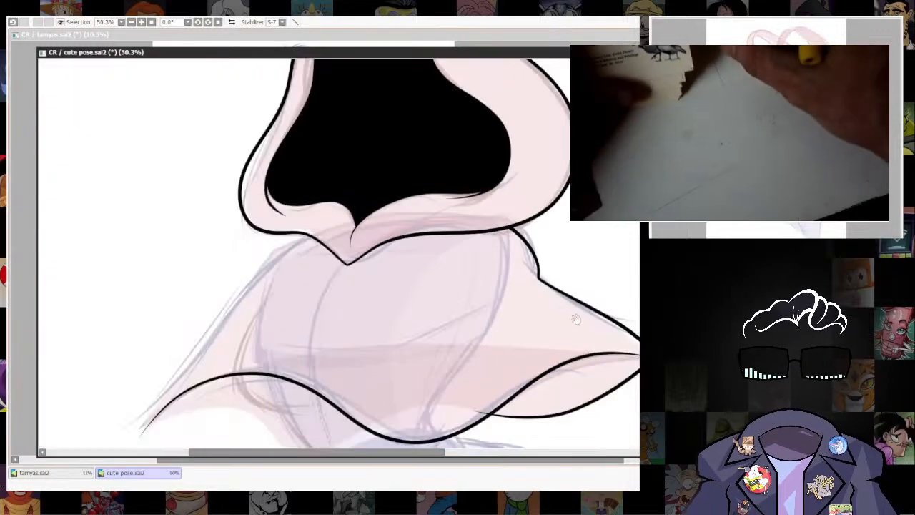
Erase the end of the fold line that overshoots the hem curve on the cape's right side.
drag(574, 319, 539, 182)
scroll(539, 182, up, 2)
drag(603, 374, 500, 343)
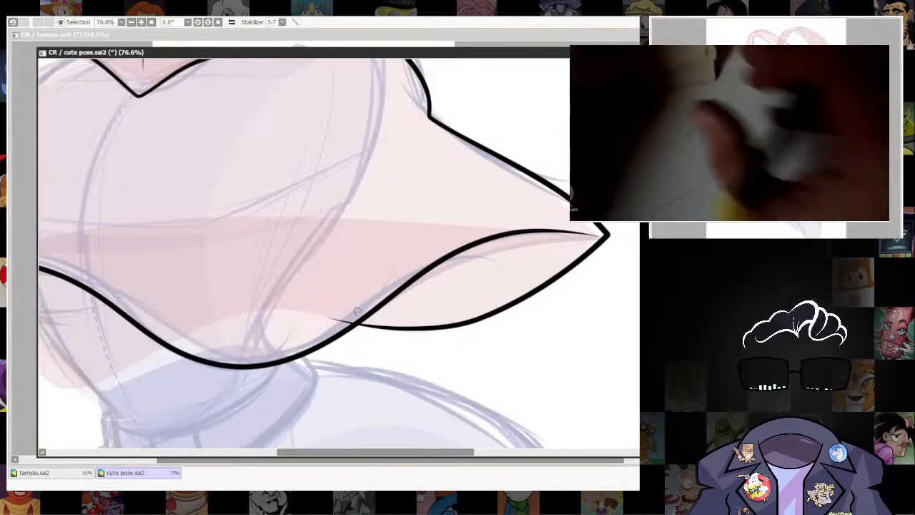
mouse_move(327, 323)
mouse_down()
mouse_move(385, 295)
mouse_move(348, 318)
mouse_up()
scroll(632, 284, down, 6)
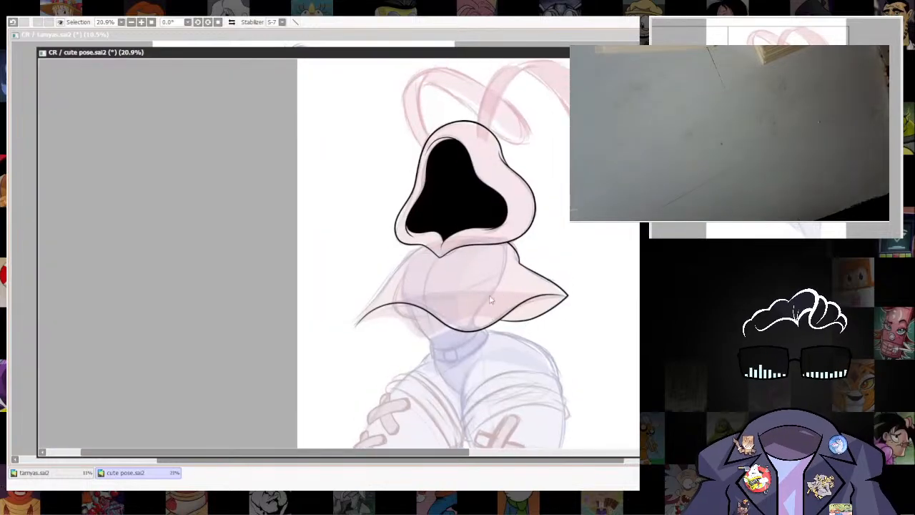
Ink a short curved fold line running inward from the corner of the cape's right shoulder.
scroll(594, 334, up, 3)
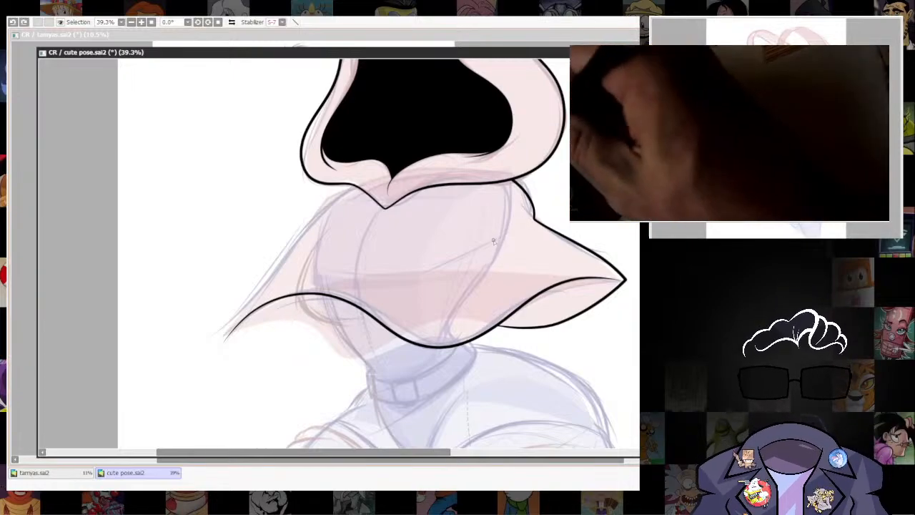
key(ctrl+z)
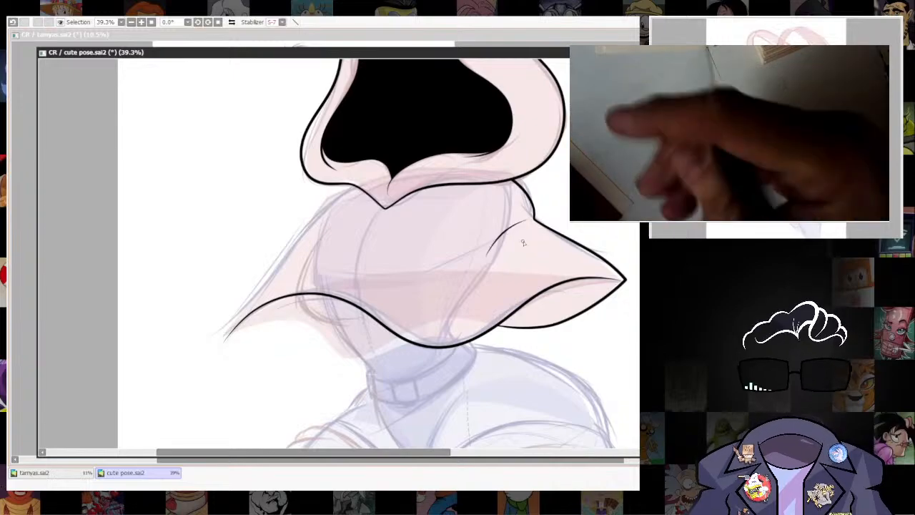
drag(532, 216, 504, 229)
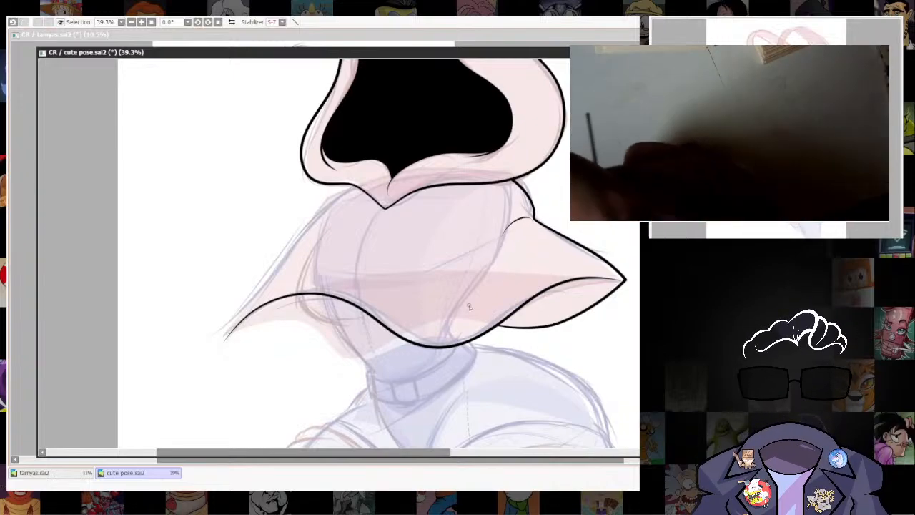
Ink the curved upper edge of the belt from the waist's left side up to the cape's hem.
drag(472, 306, 490, 347)
drag(375, 282, 402, 219)
drag(543, 345, 517, 281)
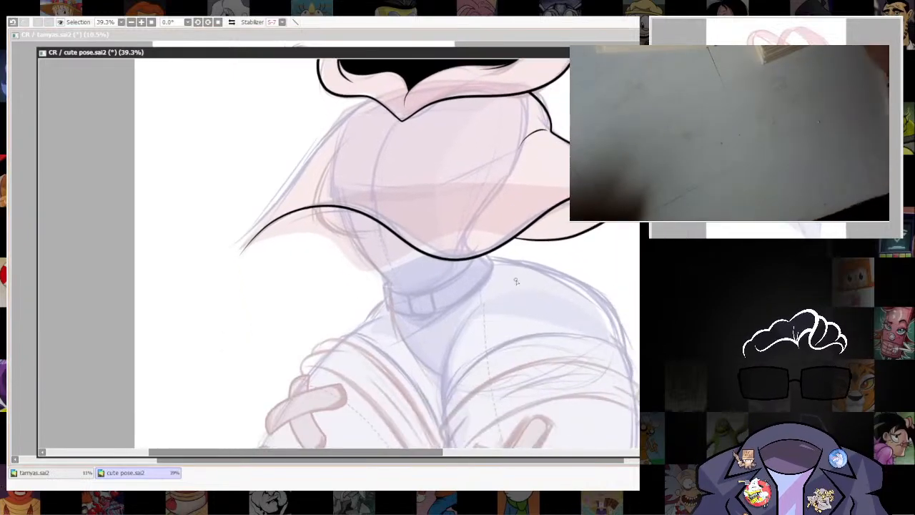
drag(564, 319, 562, 358)
drag(570, 408, 556, 366)
scroll(436, 296, up, 4)
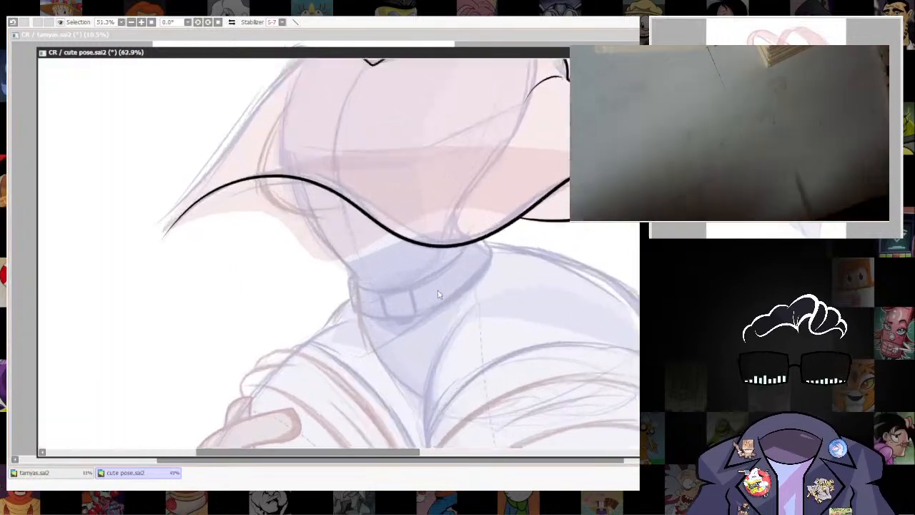
drag(437, 296, 452, 339)
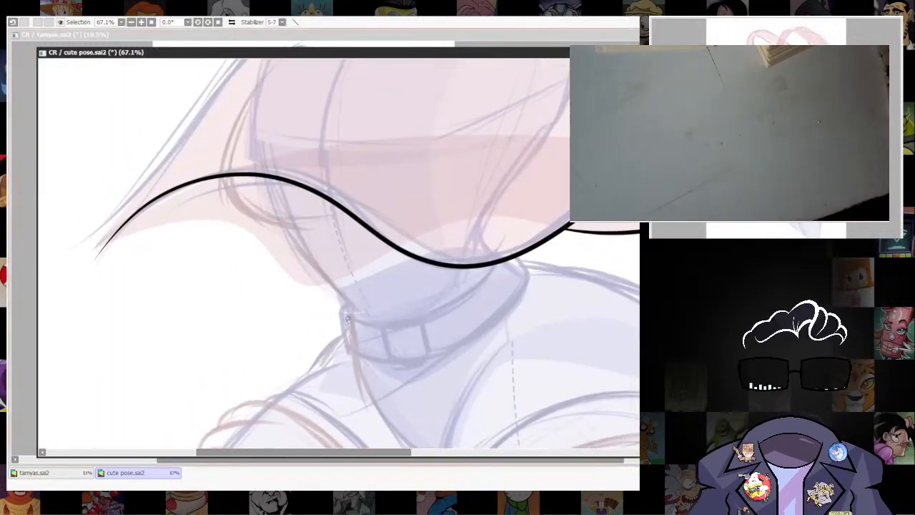
mouse_move(347, 319)
mouse_down()
mouse_move(377, 333)
mouse_move(509, 270)
mouse_up()
key(ctrl+z)
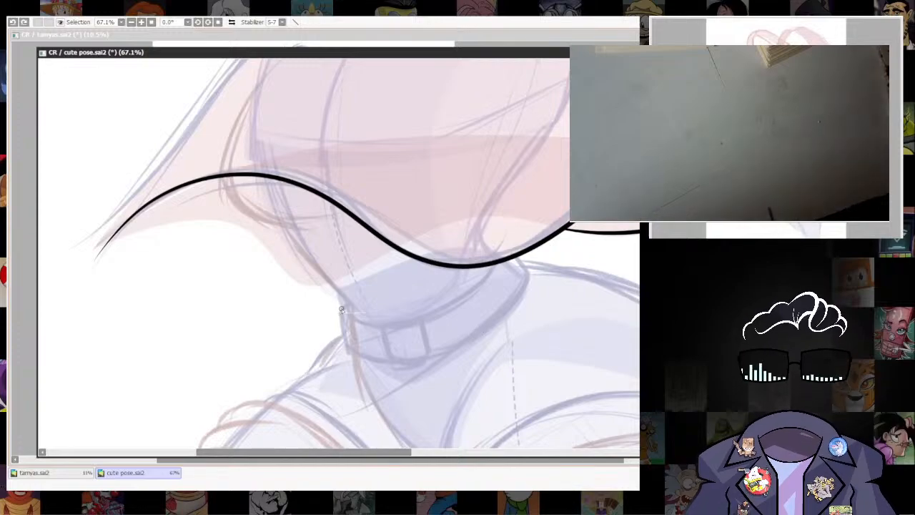
drag(434, 324, 500, 266)
key(ctrl+z)
drag(343, 315, 418, 322)
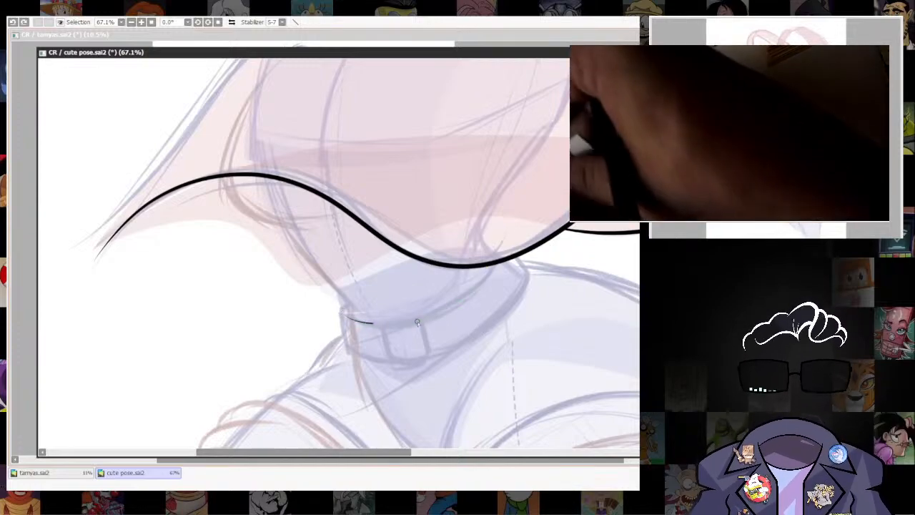
drag(493, 268, 496, 264)
drag(503, 325, 502, 267)
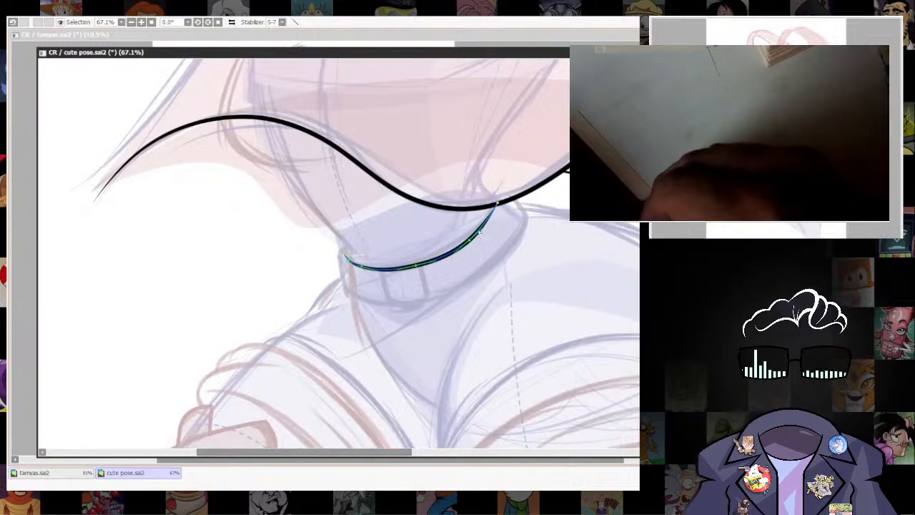
Make the belt's upper edge line thinner and smooth its curve between the left end and the hem.
ctrl+alt+click(474, 236)
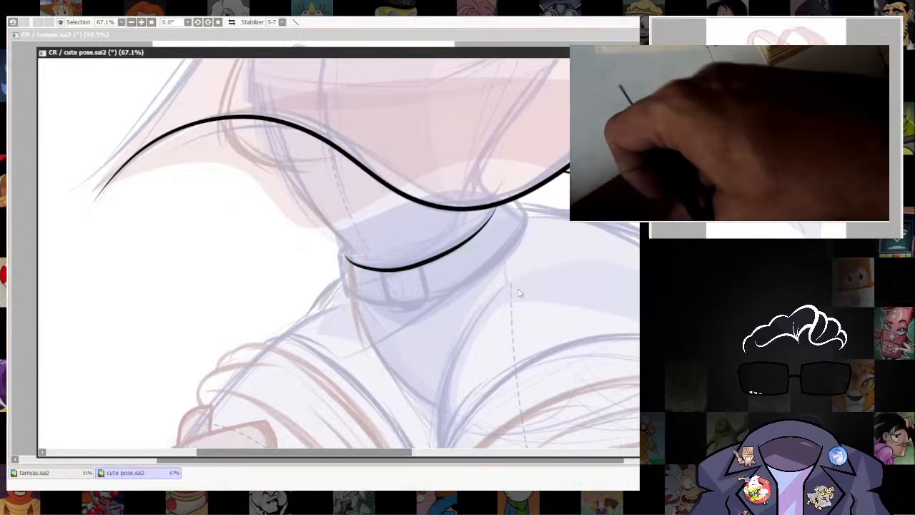
scroll(479, 323, down, 5)
scroll(480, 323, up, 5)
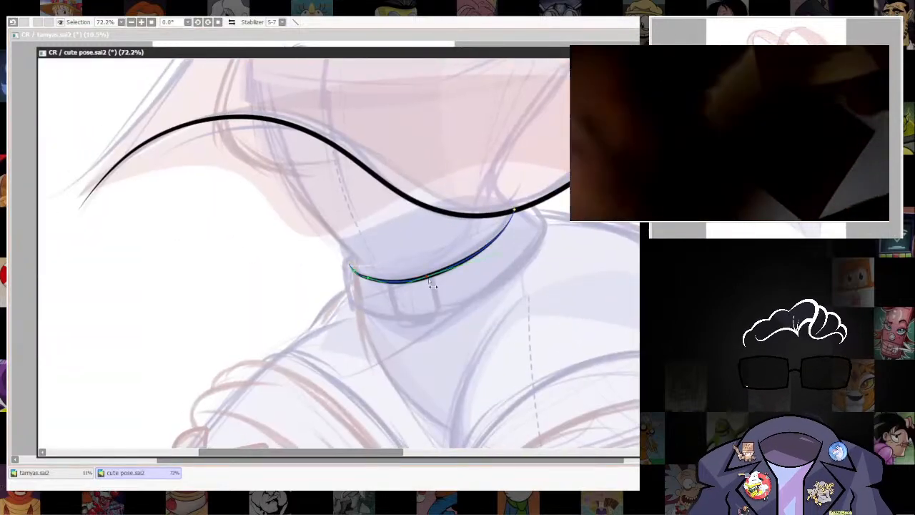
click(420, 293)
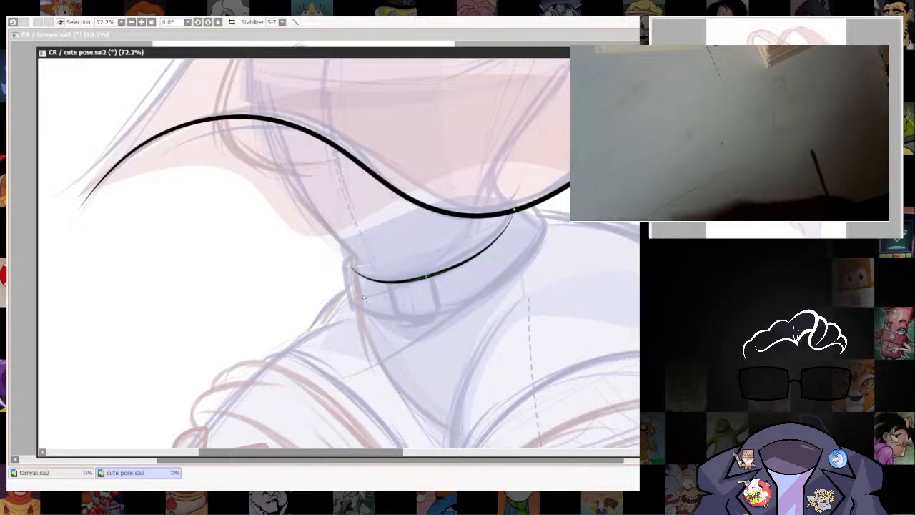
scroll(528, 284, down, 5)
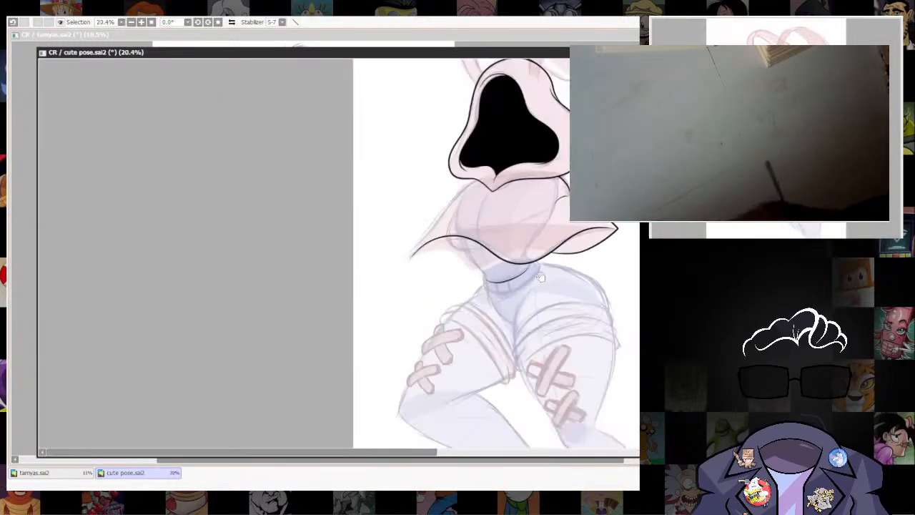
scroll(518, 290, up, 6)
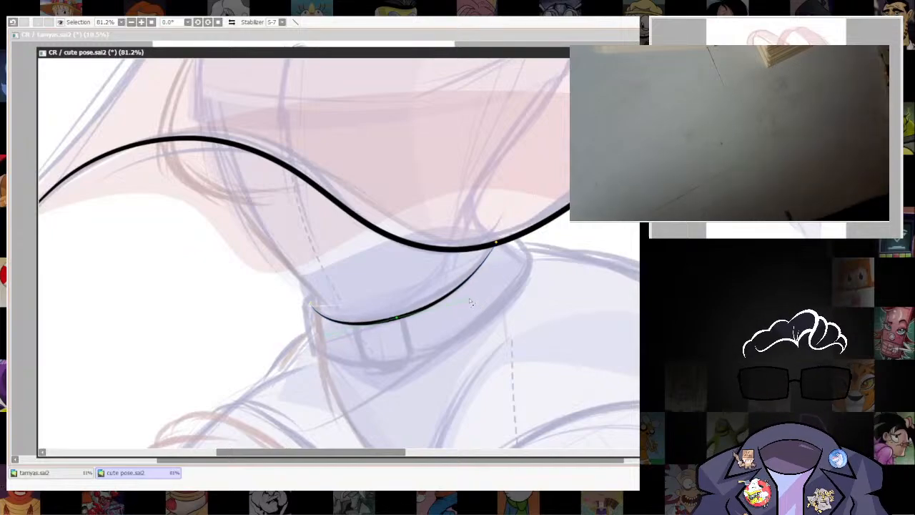
scroll(564, 305, down, 5)
scroll(521, 318, up, 5)
drag(521, 318, 532, 300)
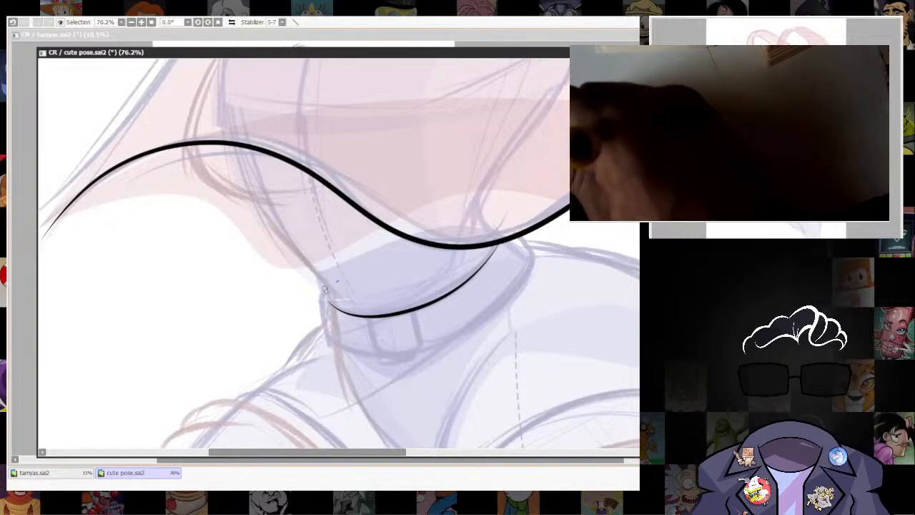
Ink the belt's outer outline around to the cape hem, with a sharp upper-right corner, and trim its left end.
mouse_move(338, 282)
mouse_down()
mouse_move(318, 308)
mouse_move(330, 343)
mouse_move(436, 349)
mouse_move(511, 289)
mouse_move(536, 252)
mouse_move(523, 238)
mouse_up()
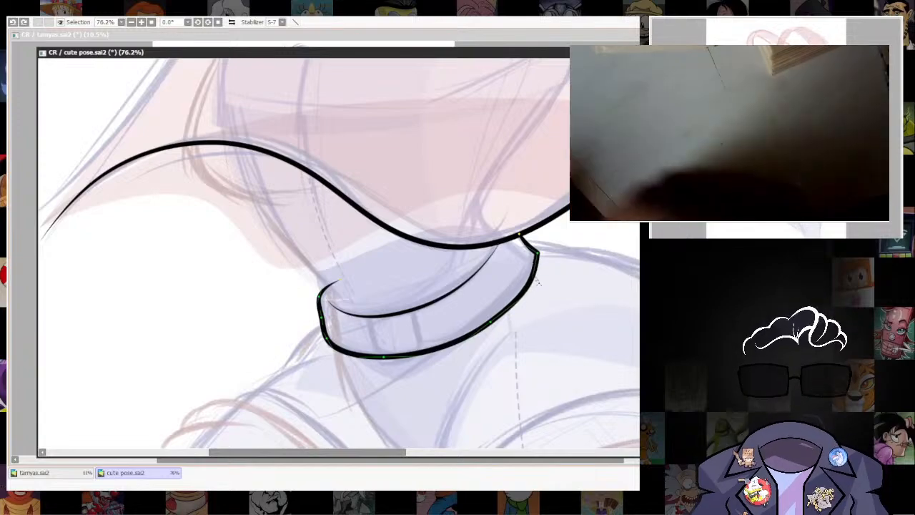
click(537, 254)
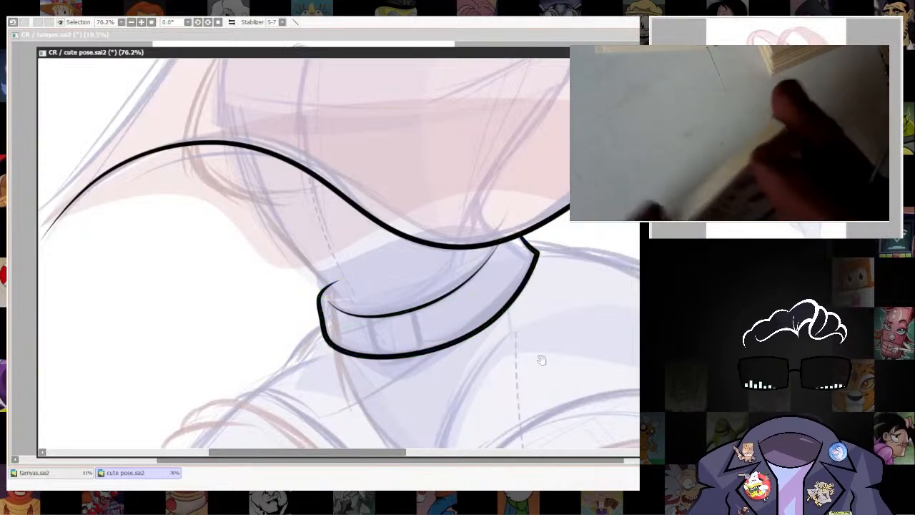
drag(541, 360, 544, 370)
scroll(532, 307, down, 5)
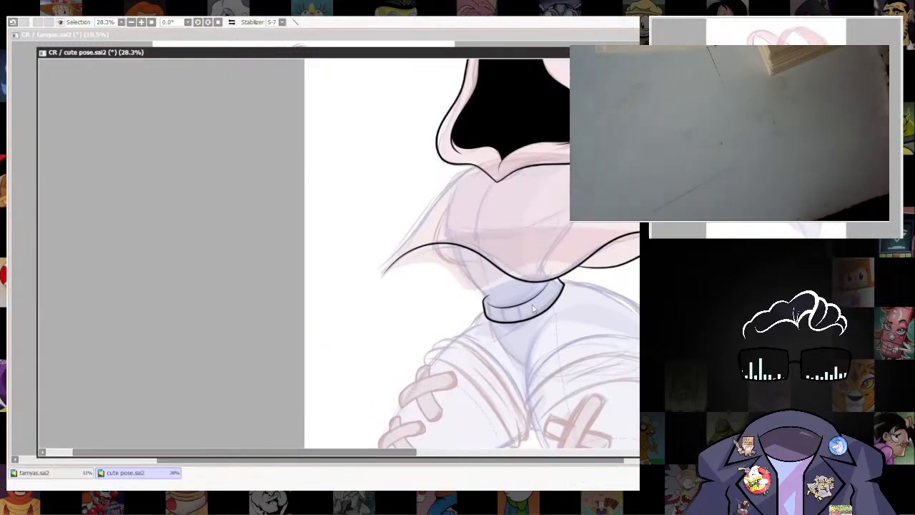
scroll(533, 307, up, 5)
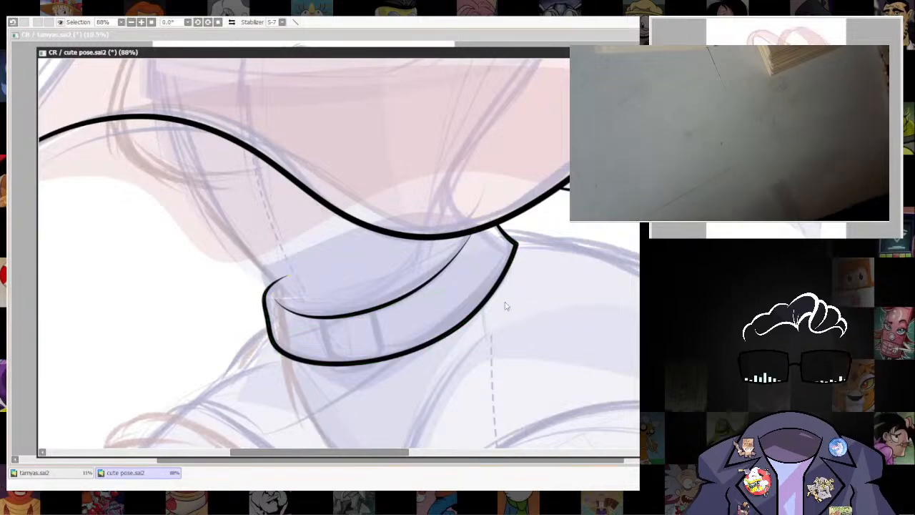
scroll(505, 306, down, 2)
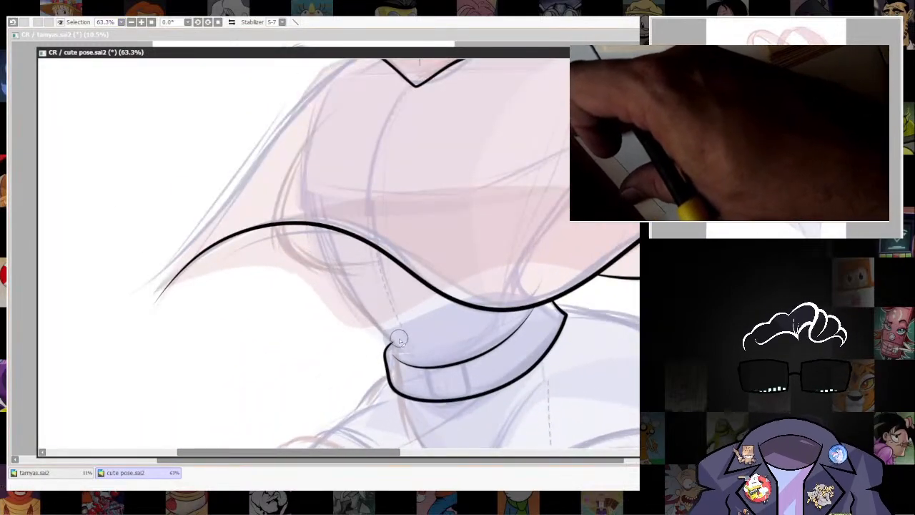
drag(484, 346, 494, 389)
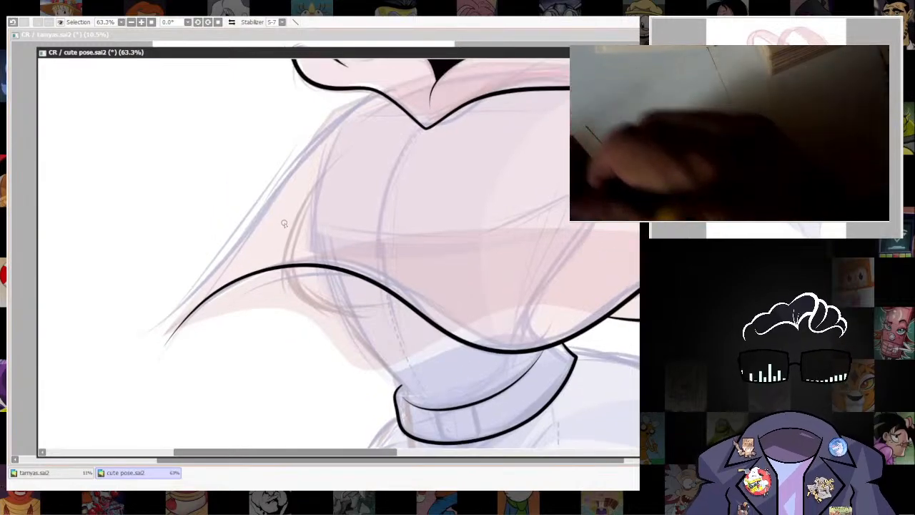
Ink the left bust curve and the left waist line down to the belt, erasing the waist line's excess above the bust curve.
drag(289, 229, 400, 313)
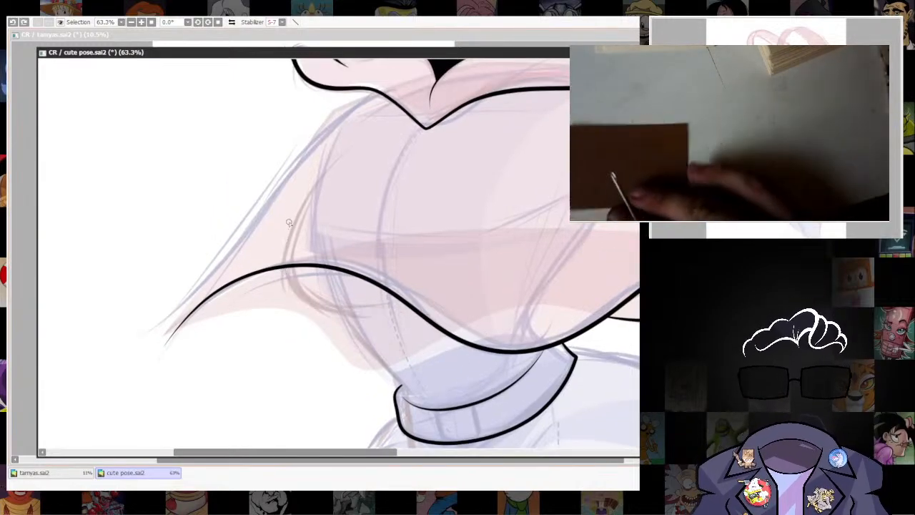
mouse_move(286, 229)
mouse_down()
mouse_move(308, 300)
mouse_move(391, 307)
mouse_up()
key(ctrl+z)
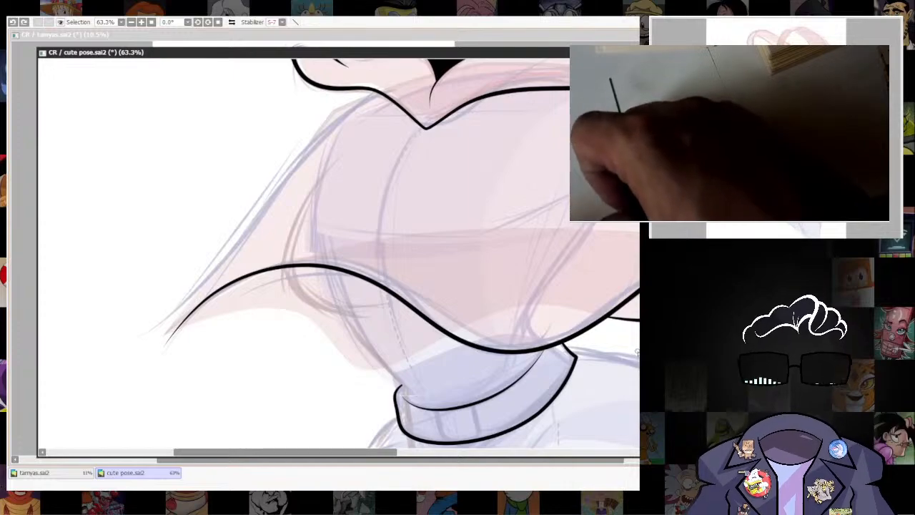
mouse_move(307, 196)
mouse_down()
mouse_move(313, 320)
mouse_move(399, 306)
mouse_up()
drag(510, 358, 431, 254)
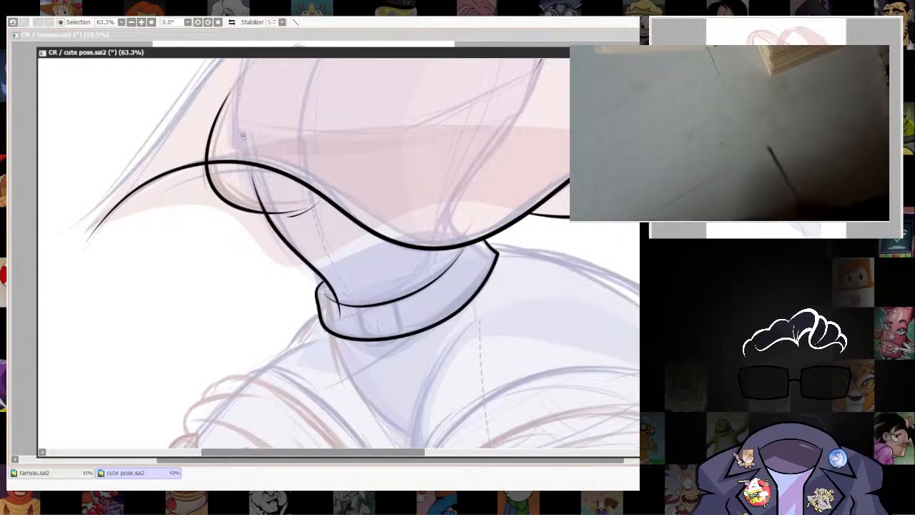
drag(453, 337, 463, 399)
key(e)
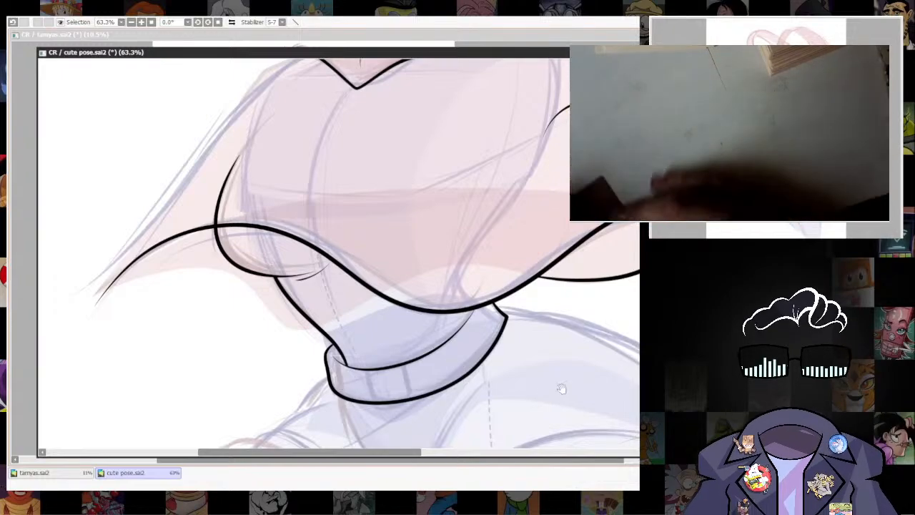
Ink a short arched line under the cape's hem, just beside the end of the bust curve.
drag(561, 388, 569, 436)
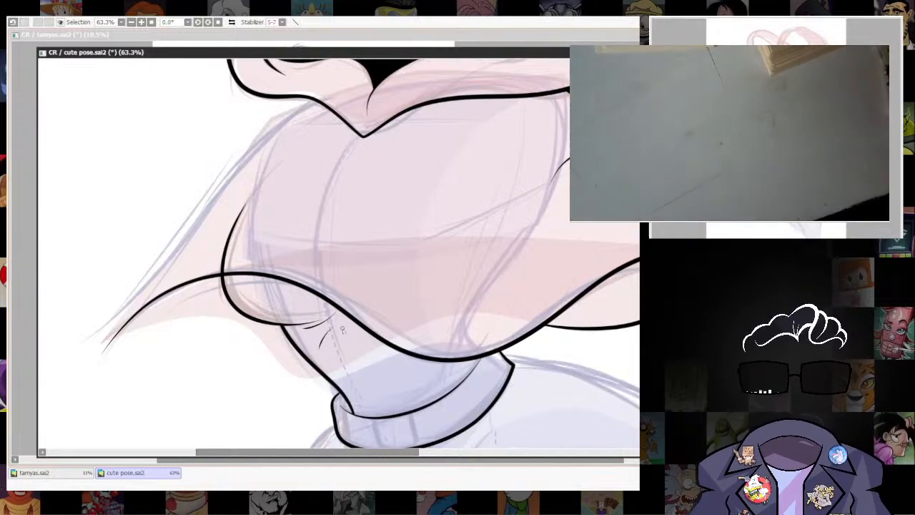
mouse_move(327, 343)
mouse_down()
mouse_move(337, 323)
mouse_move(404, 342)
mouse_up()
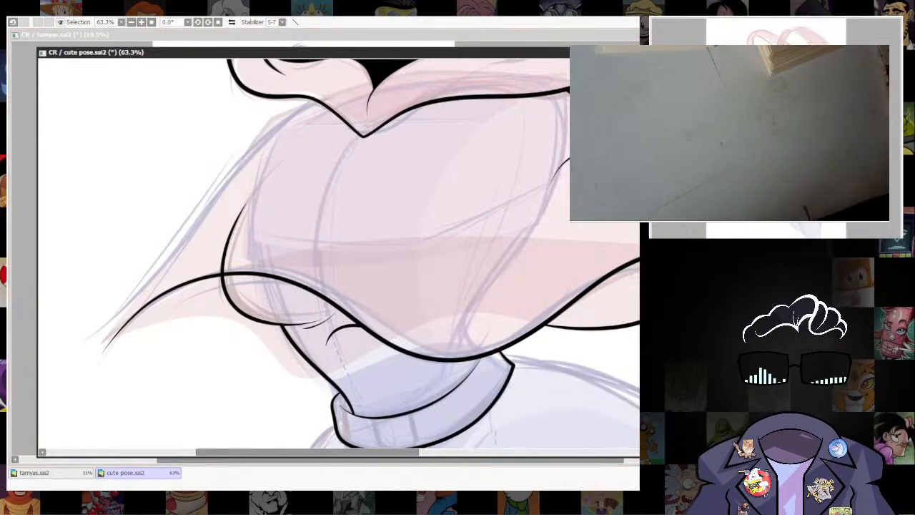
scroll(627, 300, down, 6)
drag(626, 300, 506, 213)
drag(612, 295, 571, 350)
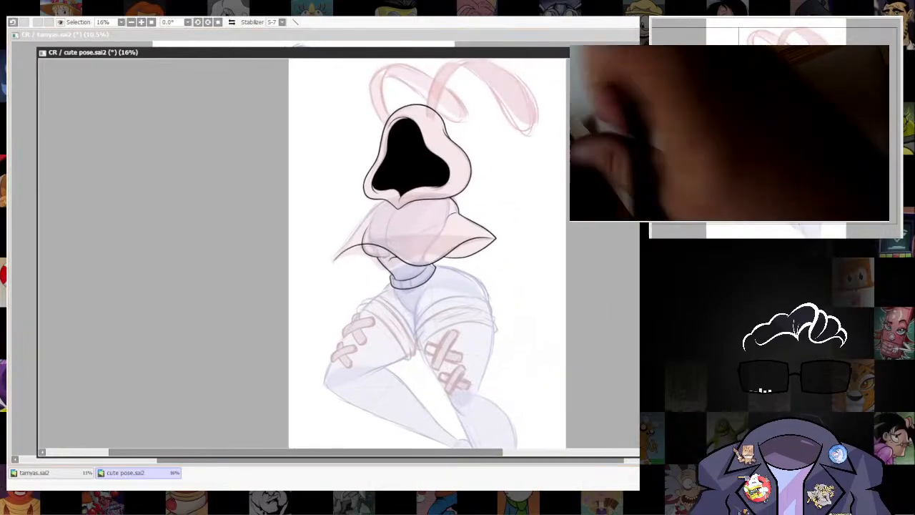
Erase the part of the bust curve that extends above the cape's hem.
scroll(469, 279, down, 2)
drag(470, 280, 469, 339)
scroll(430, 312, up, 7)
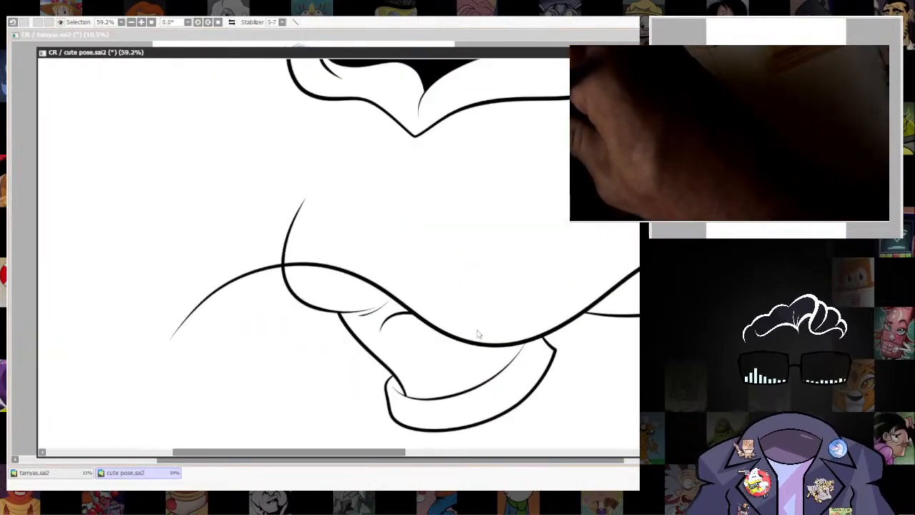
ctrl+shift+click(303, 306)
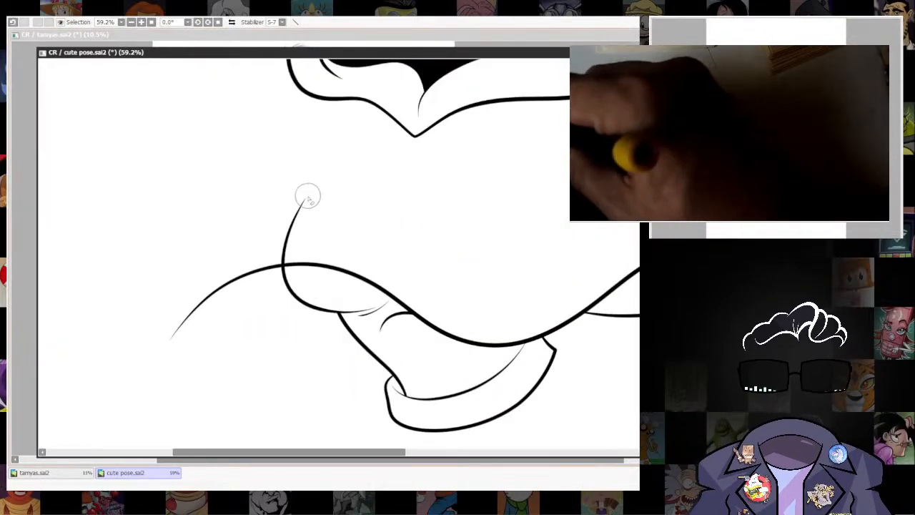
drag(308, 195, 287, 241)
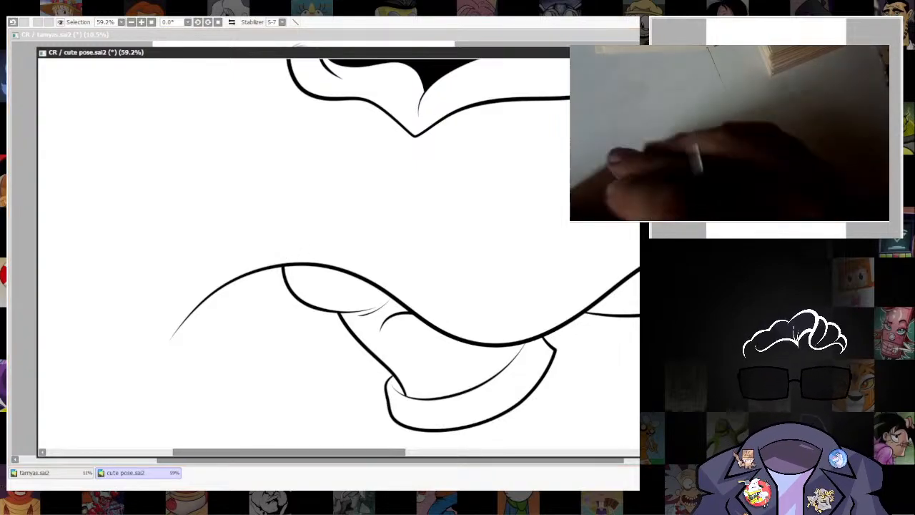
Ink the cape's left underside edge and its outer edge up to the hood, joining them in a sharp tip.
scroll(526, 326, down, 8)
scroll(526, 326, up, 5)
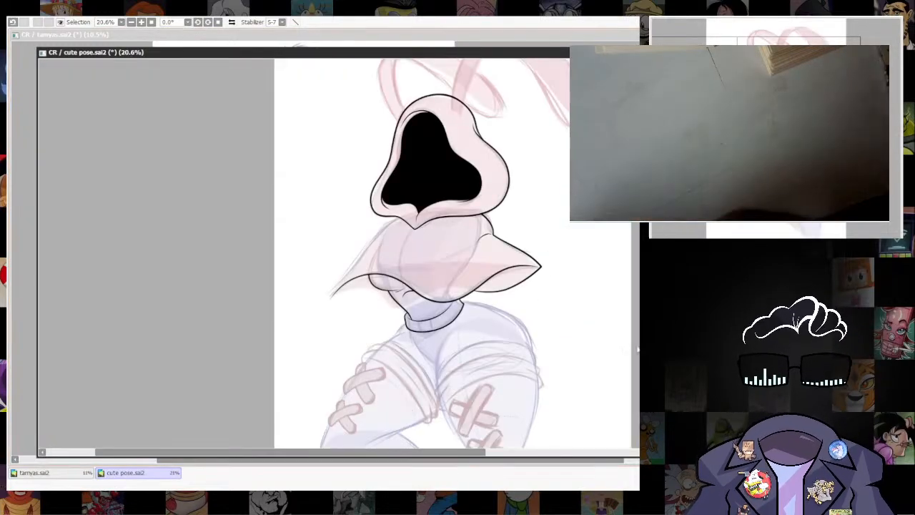
scroll(531, 308, up, 1)
scroll(531, 309, up, 2)
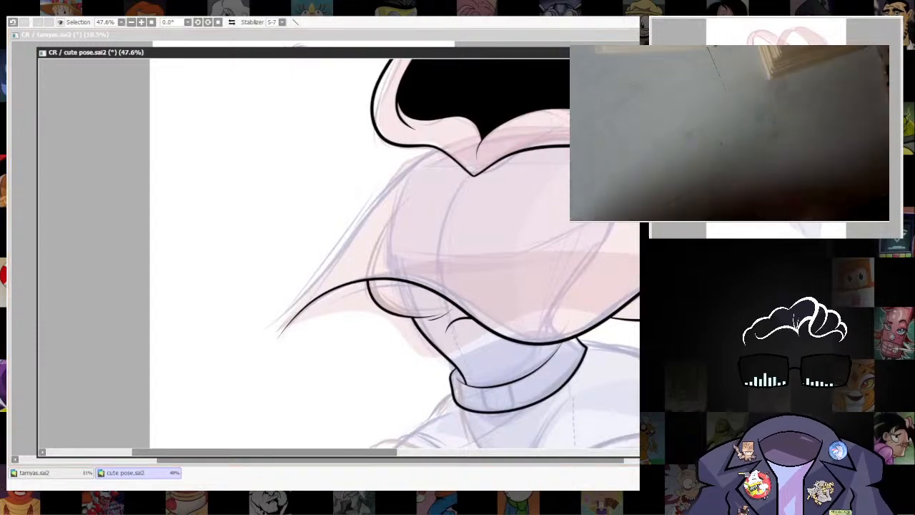
drag(471, 395, 499, 407)
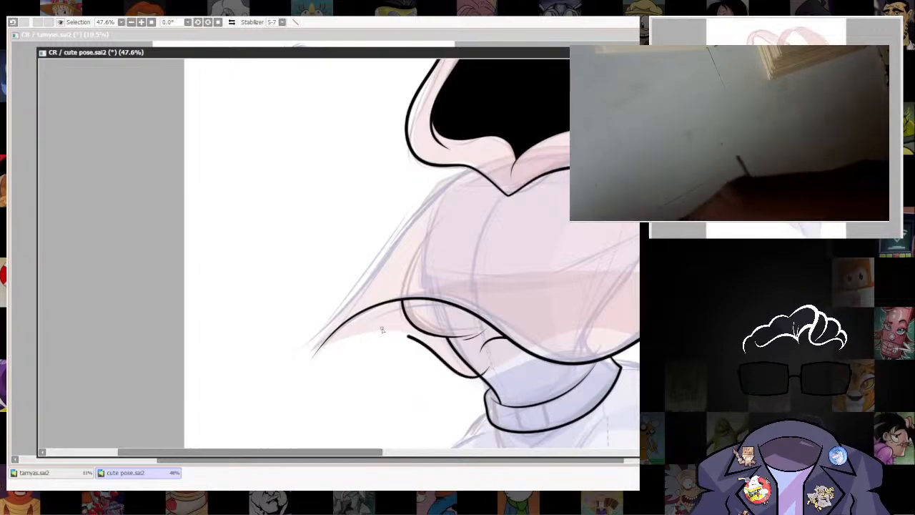
mouse_move(314, 365)
mouse_down()
mouse_move(341, 306)
mouse_move(405, 239)
mouse_up()
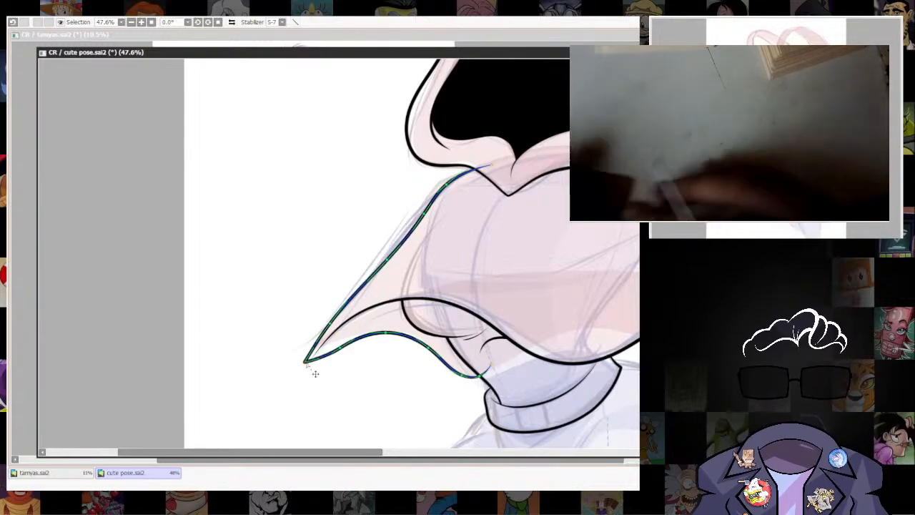
Pull the cape's left tip slightly outward so its outer and underside edges meet in a longer point.
drag(306, 363, 301, 369)
key(Return)
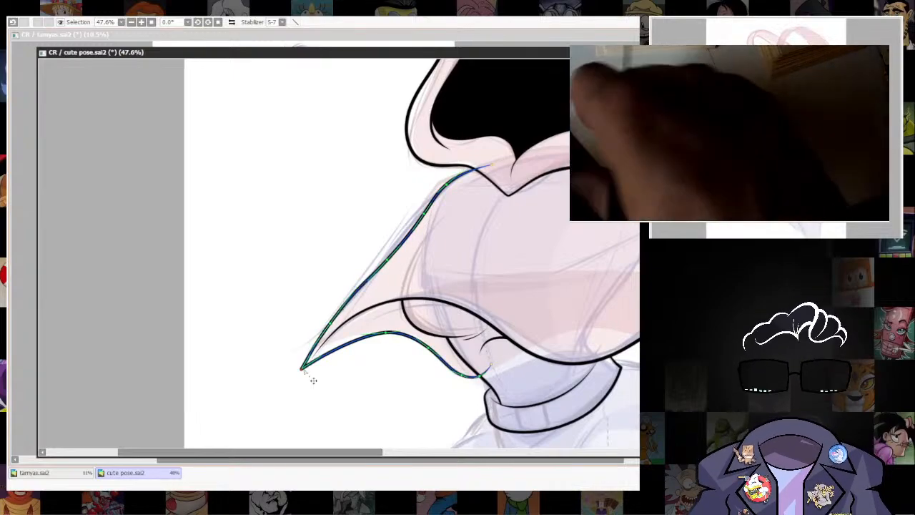
drag(302, 369, 298, 367)
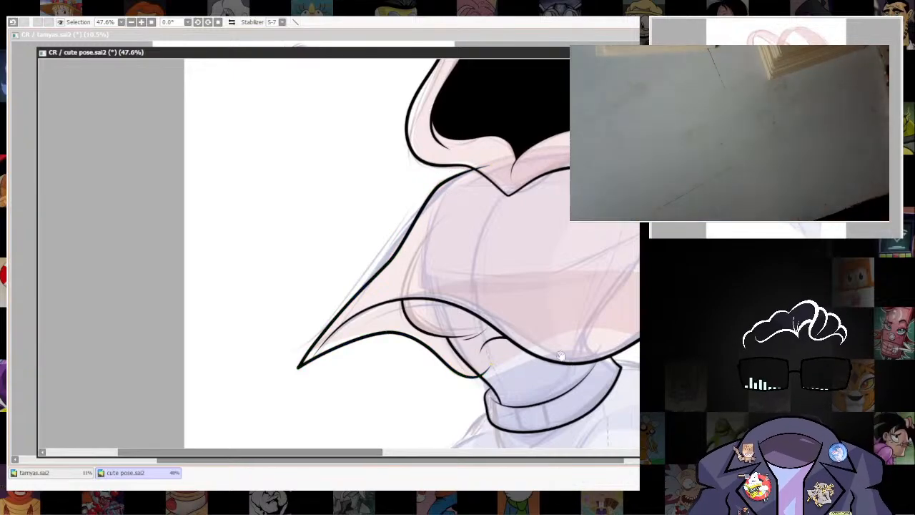
drag(453, 173, 352, 78)
scroll(572, 286, down, 6)
drag(620, 296, 556, 339)
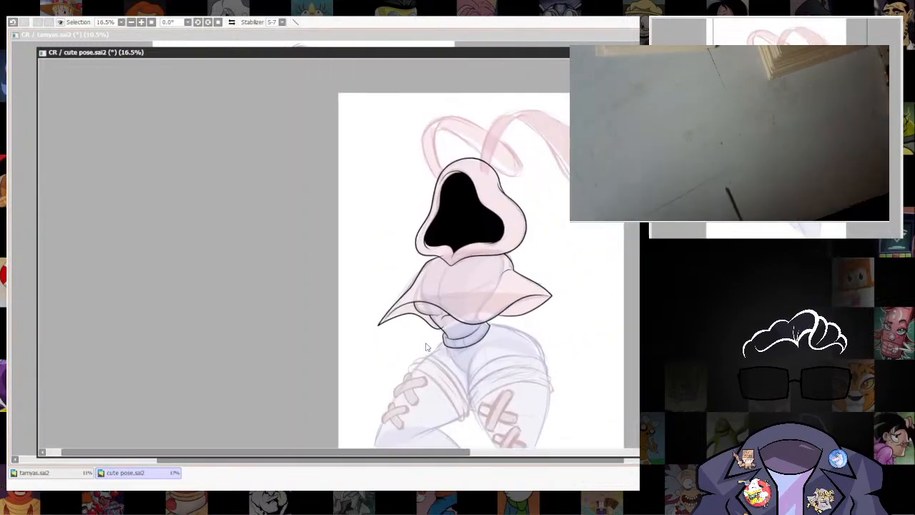
Draw the cape's left tip slightly inward and adjust the line pressure at its point.
scroll(401, 336, up, 3)
drag(388, 324, 414, 368)
scroll(413, 363, up, 3)
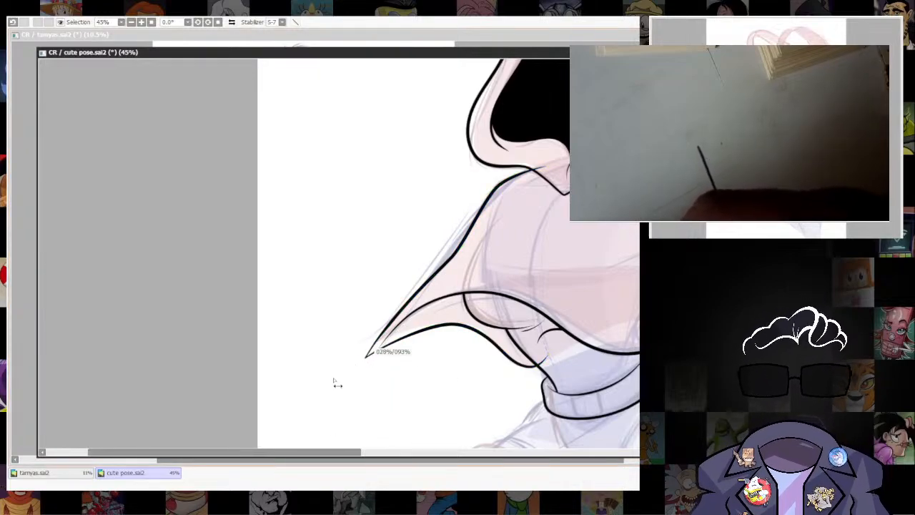
drag(361, 367, 373, 355)
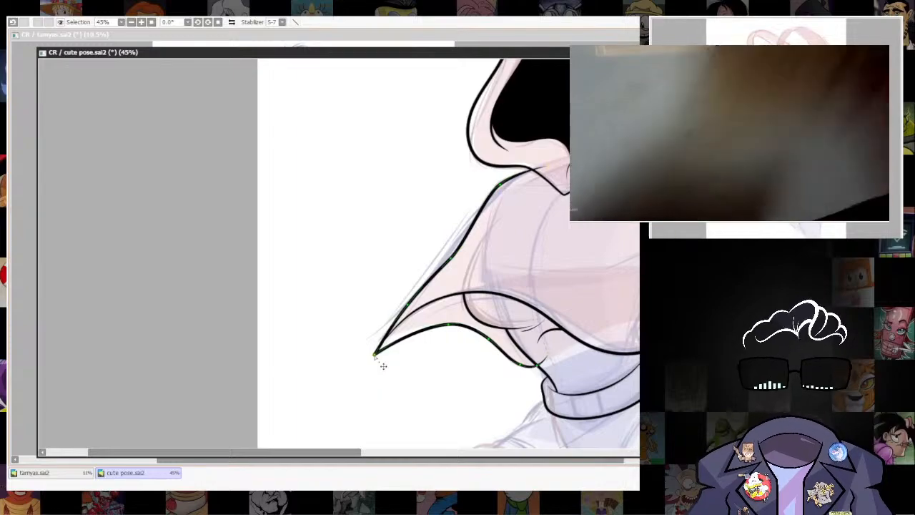
drag(377, 357, 364, 367)
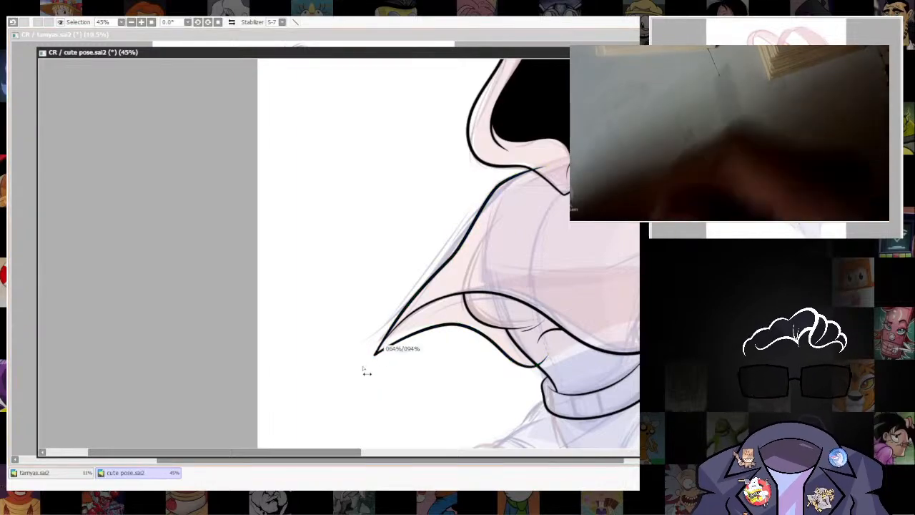
drag(507, 411, 416, 429)
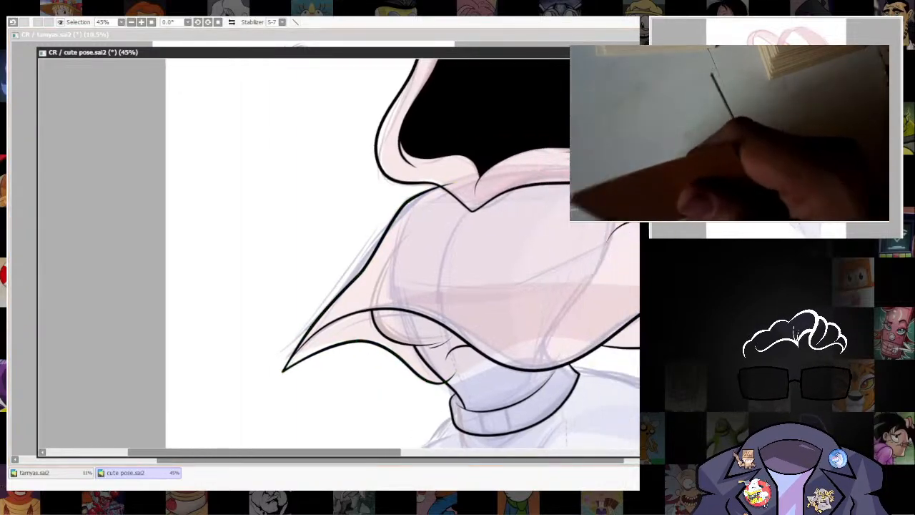
Thicken the line at the cape's left tip and extend the point slightly outward.
scroll(436, 301, down, 3)
scroll(490, 301, up, 2)
drag(491, 274, 524, 331)
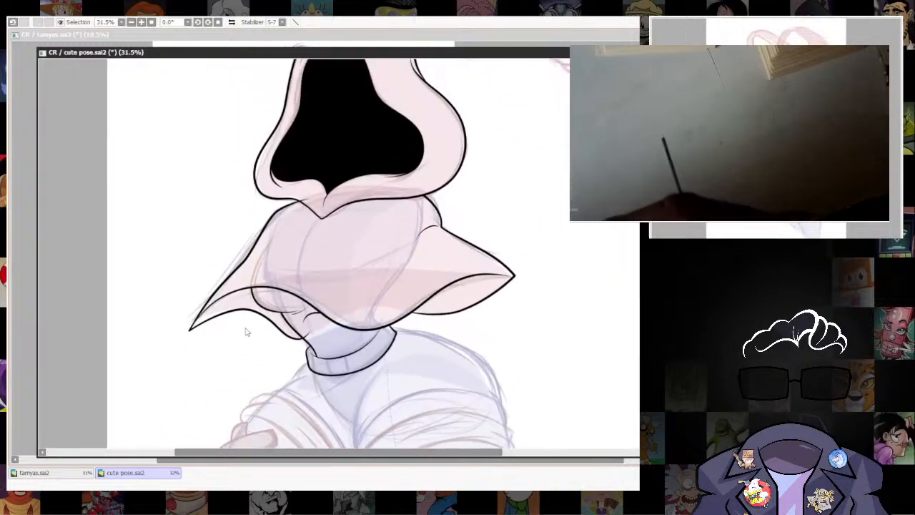
scroll(245, 331, up, 4)
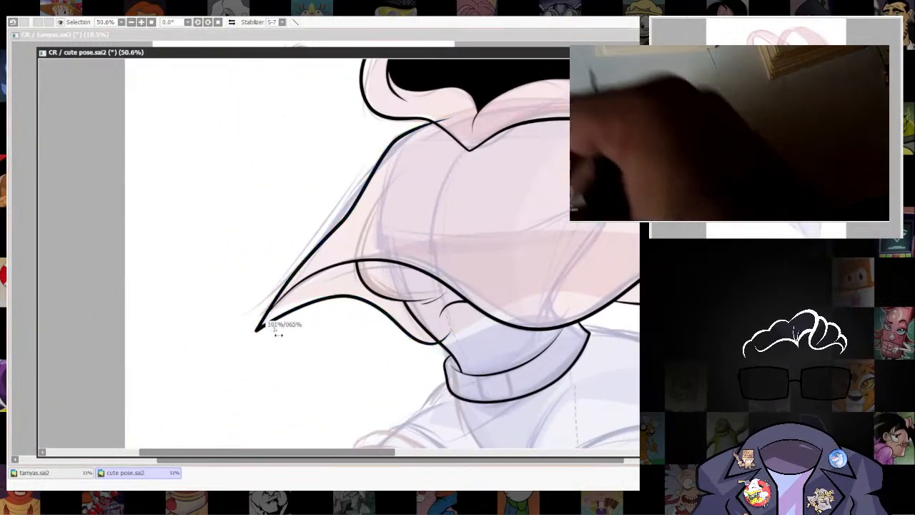
drag(259, 329, 252, 331)
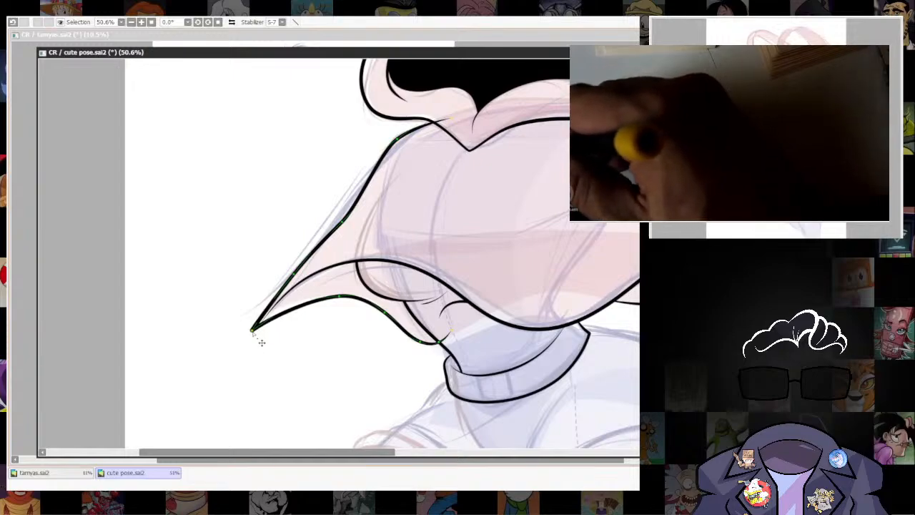
drag(619, 271, 475, 271)
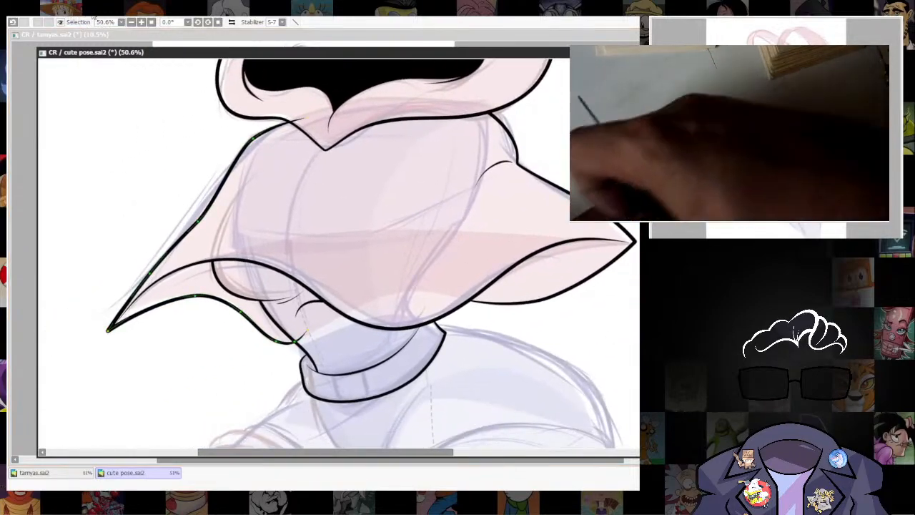
Erase the end of the cape's left underside edge that runs past the waist line.
drag(414, 384, 537, 364)
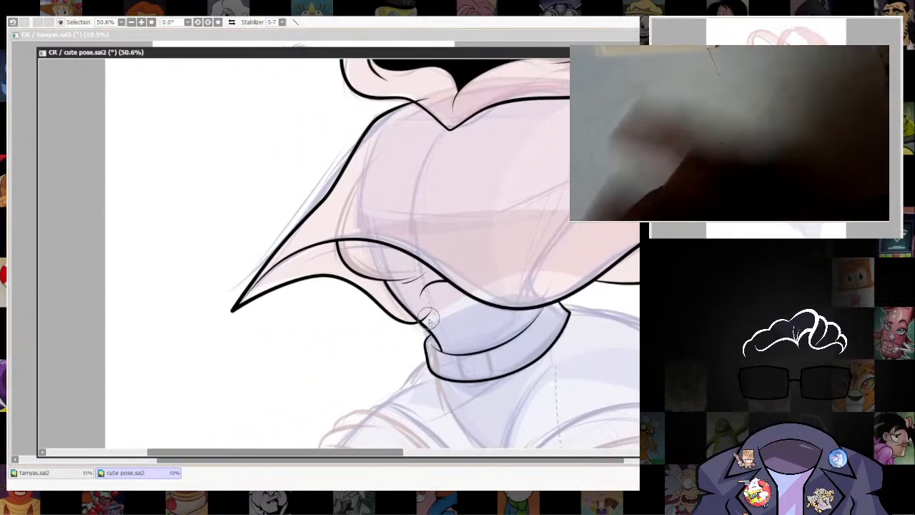
drag(629, 355, 585, 365)
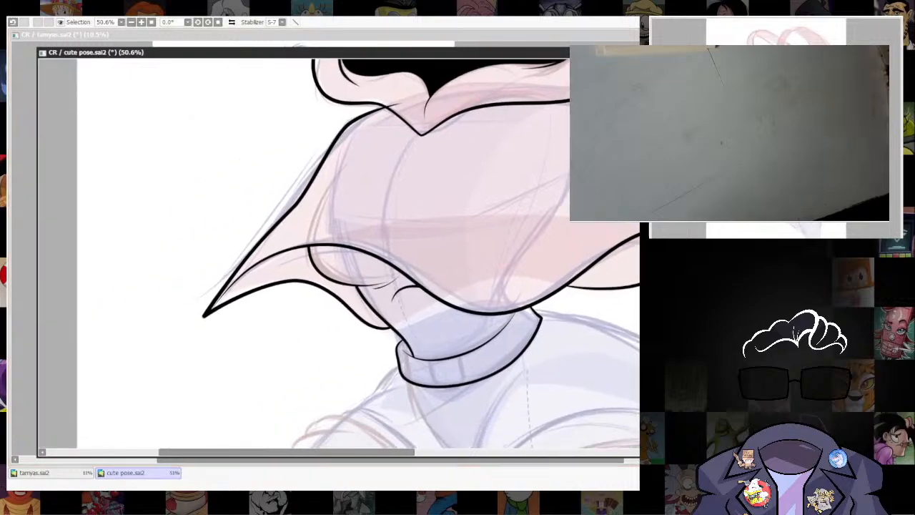
scroll(209, 303, up, 4)
scroll(222, 294, up, 2)
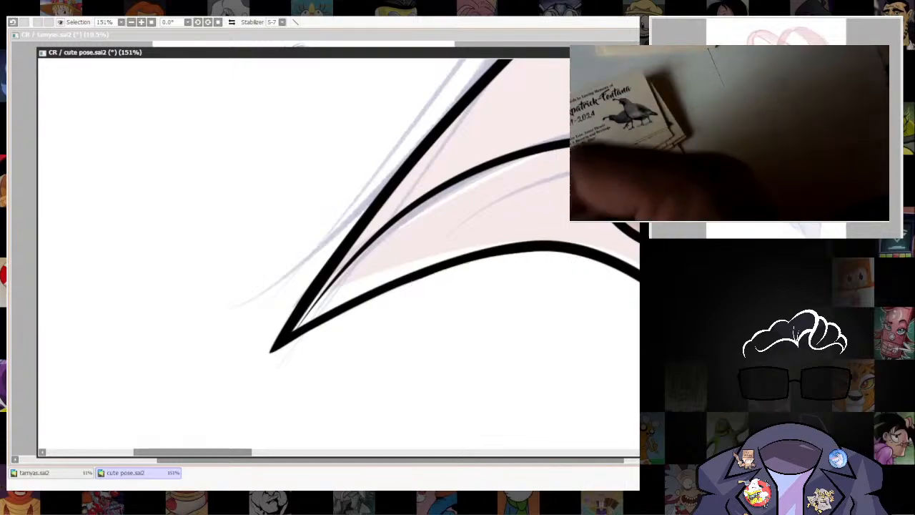
scroll(535, 258, down, 10)
scroll(463, 324, up, 3)
drag(594, 343, 533, 316)
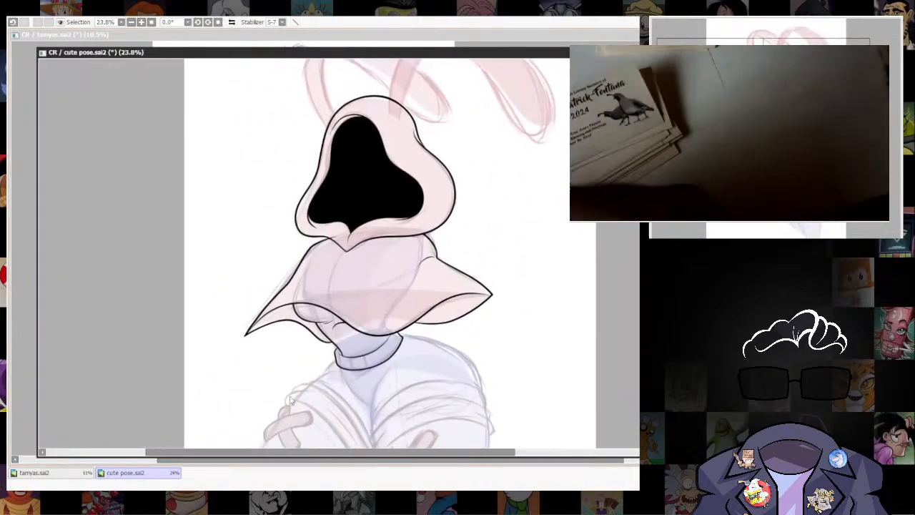
Ink a long curved fold line with a short one beside it on the cape's left shoulder.
scroll(363, 266, up, 4)
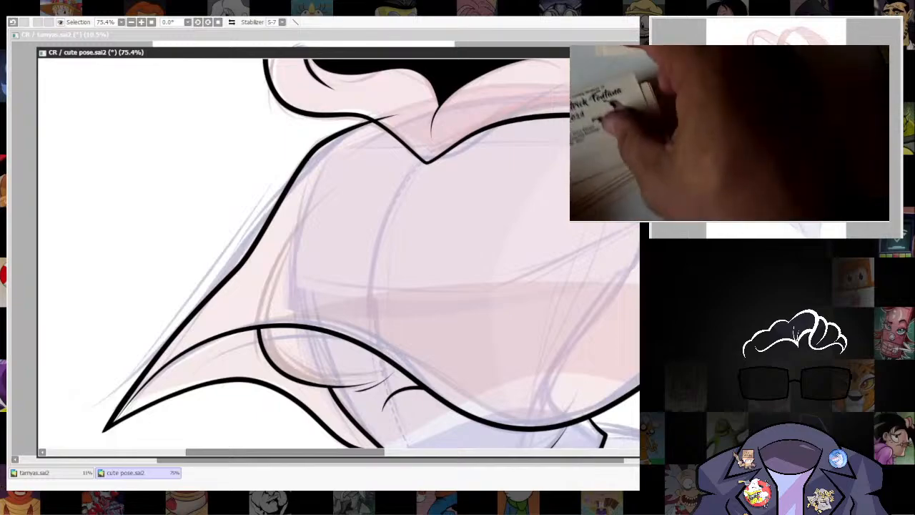
drag(461, 338, 495, 335)
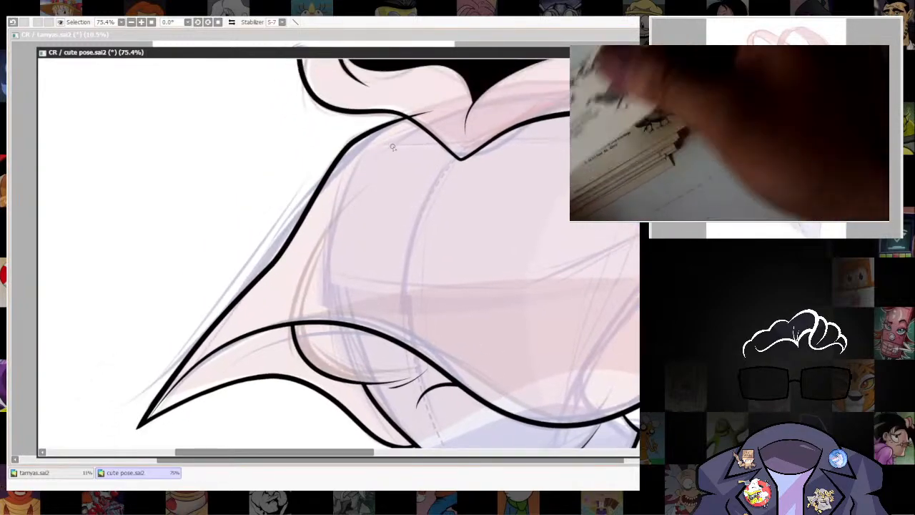
drag(392, 147, 298, 261)
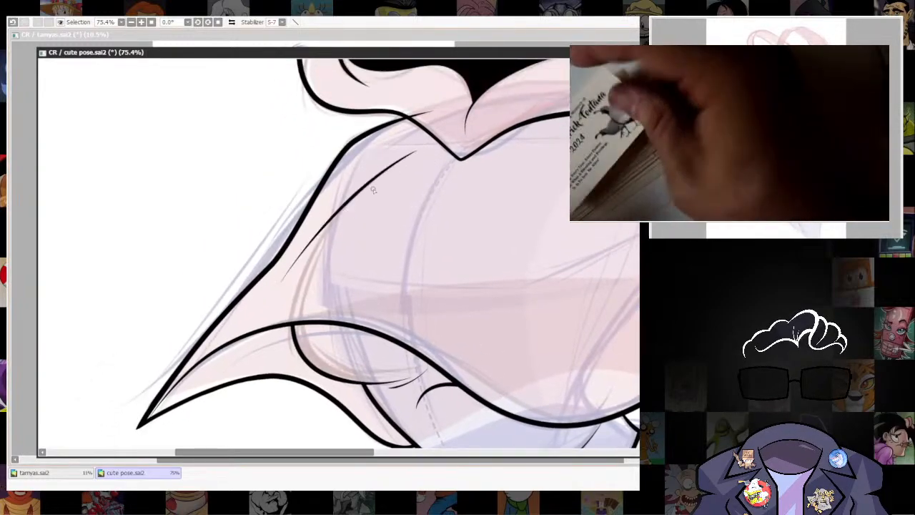
drag(344, 199, 307, 232)
drag(556, 202, 504, 268)
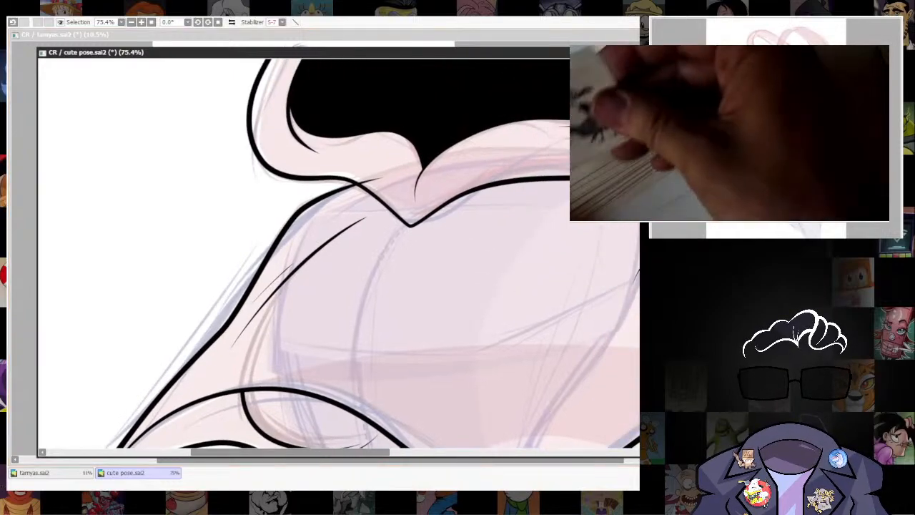
Erase the end of the cape's left outer edge that overshoots into the hood's lower rim.
drag(370, 173, 332, 194)
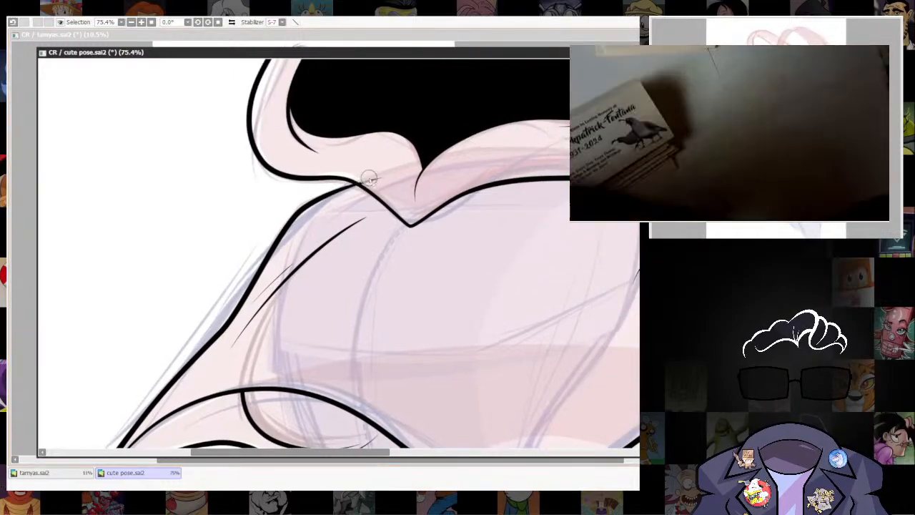
scroll(558, 273, down, 6)
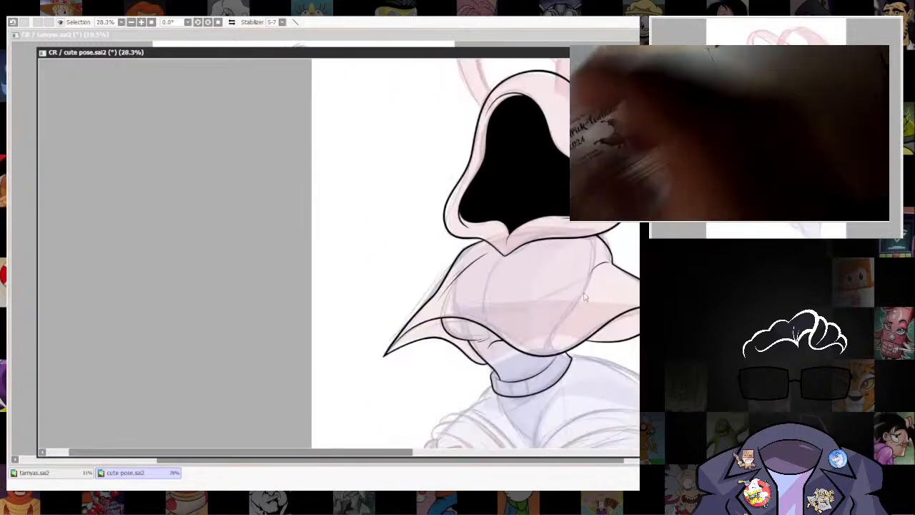
drag(547, 303, 425, 173)
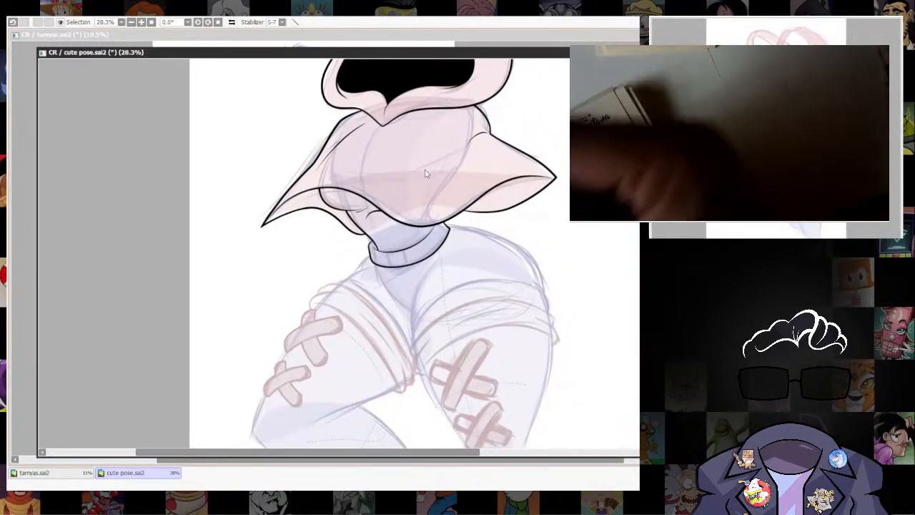
Hide the sketch and examine the inked hood, cape and waist on their own.
scroll(424, 173, down, 4)
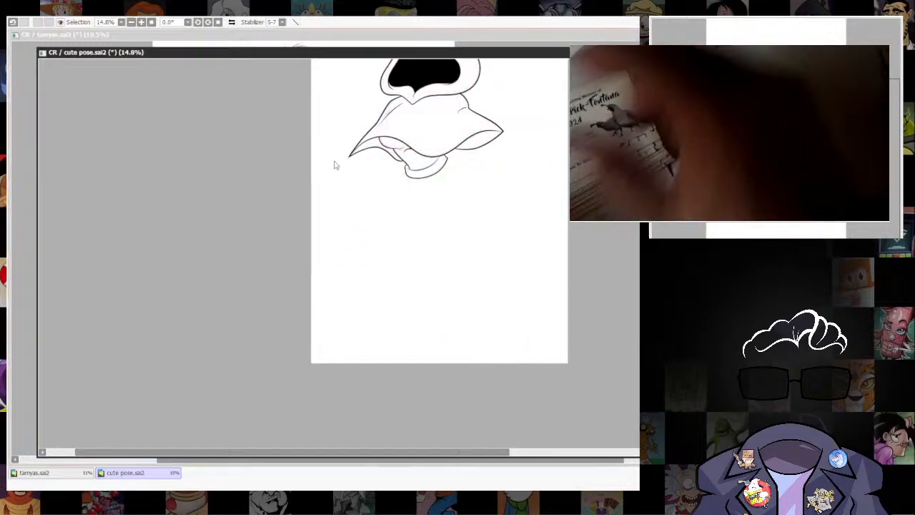
scroll(337, 163, down, 3)
drag(412, 81, 432, 180)
scroll(432, 180, up, 3)
scroll(357, 243, up, 1)
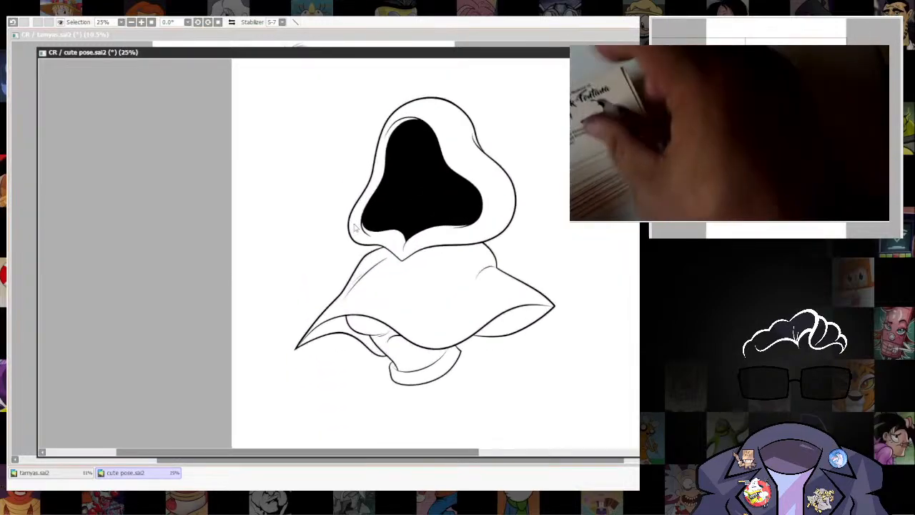
scroll(356, 240, down, 1)
scroll(357, 245, up, 1)
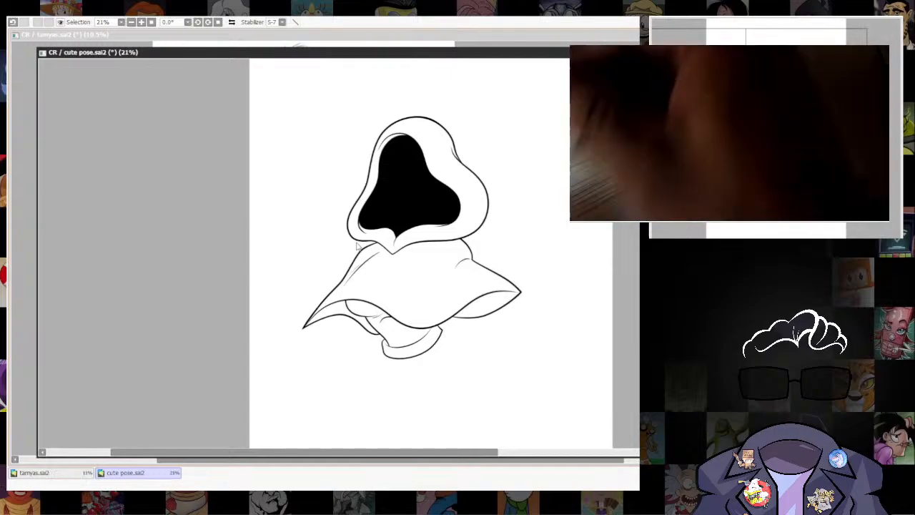
scroll(356, 245, up, 2)
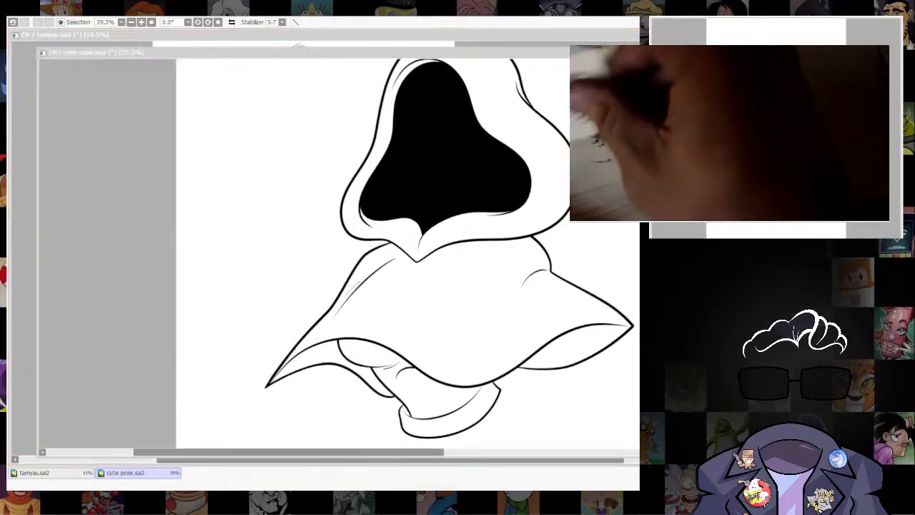
With the sketch shown, ink an arched curve across the top of the right-hand thigh, from the inner thigh to its outer side.
scroll(337, 258, up, 2)
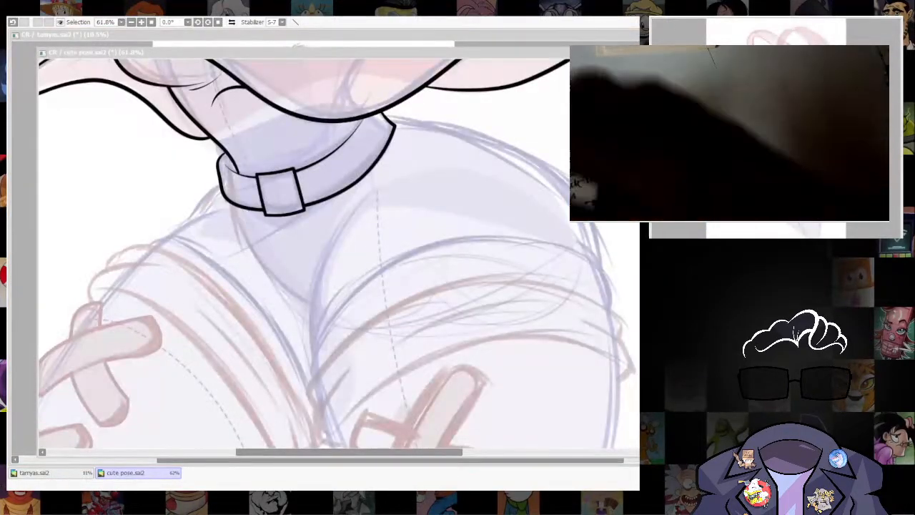
drag(338, 257, 316, 275)
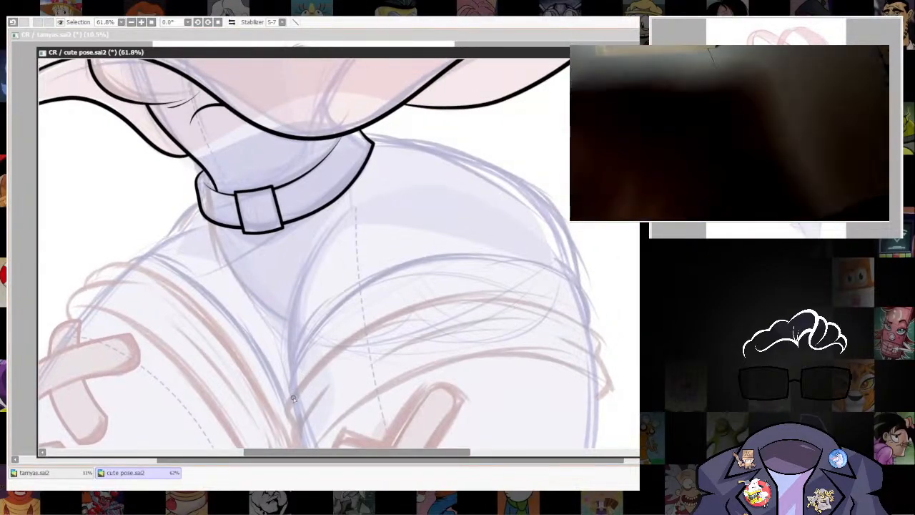
drag(597, 305, 593, 333)
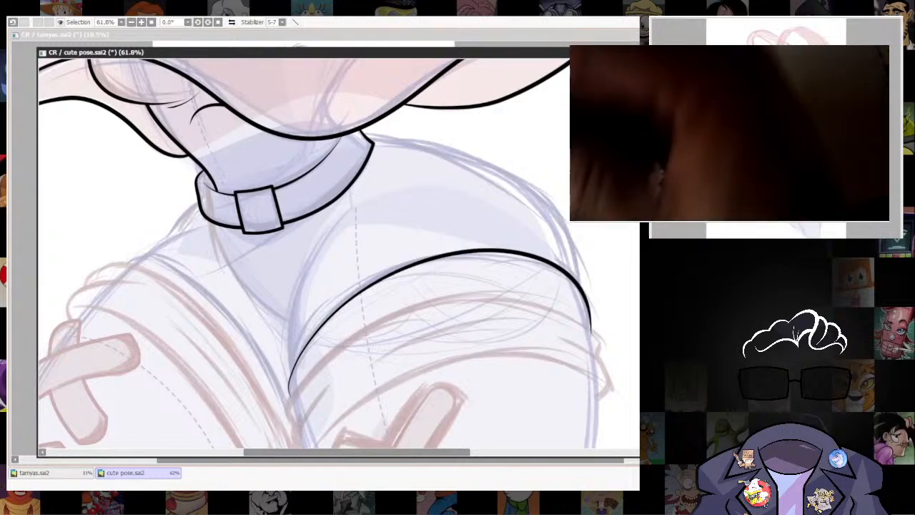
drag(552, 268, 562, 279)
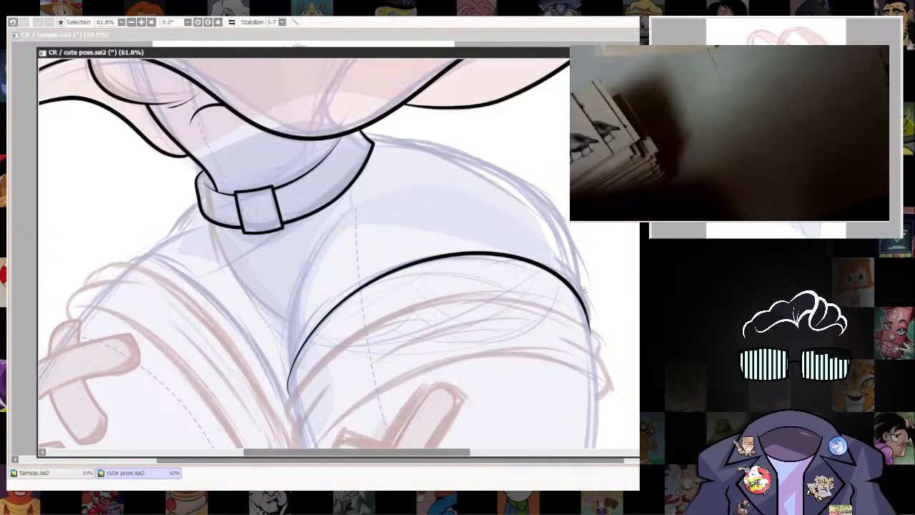
Refine the shape of the right-hand thigh's arched line and adjust the line pressure at its two ends.
mouse_move(568, 292)
mouse_down()
mouse_move(556, 286)
mouse_move(578, 316)
mouse_move(549, 351)
mouse_move(541, 229)
mouse_move(580, 382)
mouse_up()
drag(580, 383, 502, 306)
drag(542, 406, 532, 349)
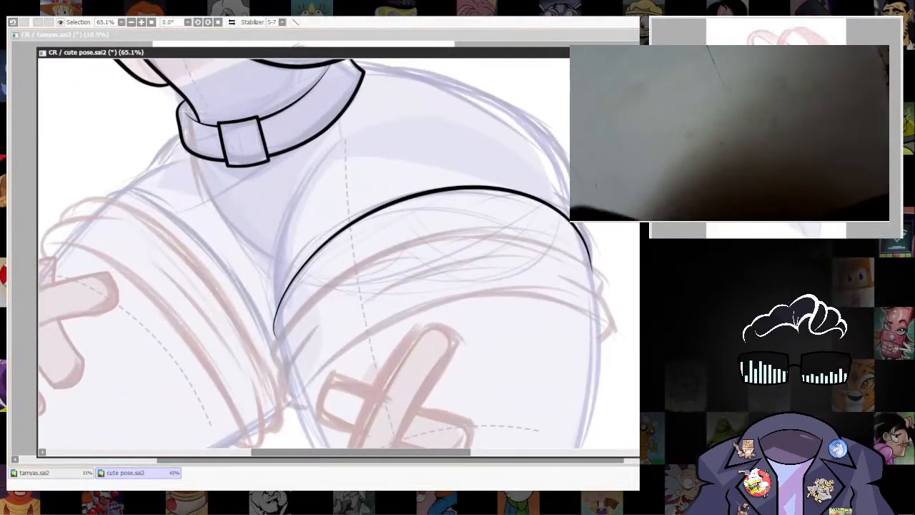
drag(295, 345, 291, 321)
drag(592, 276, 593, 275)
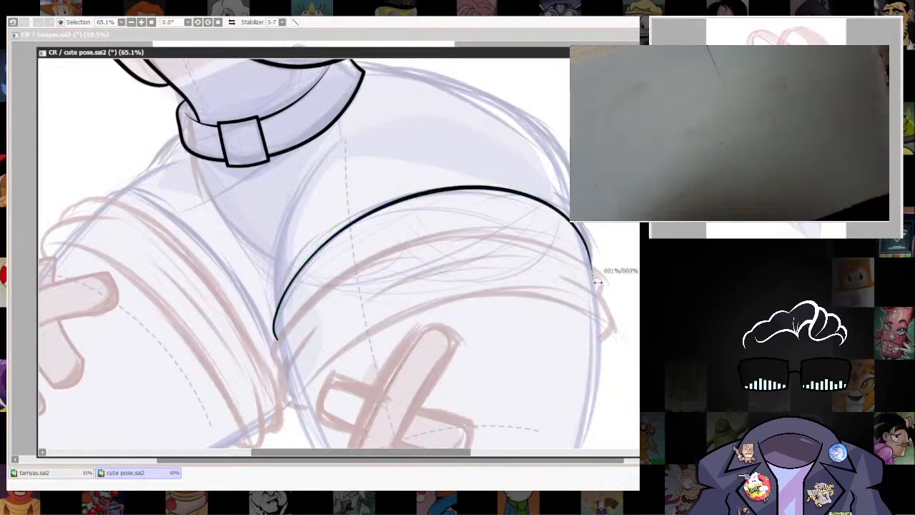
scroll(521, 286, down, 1)
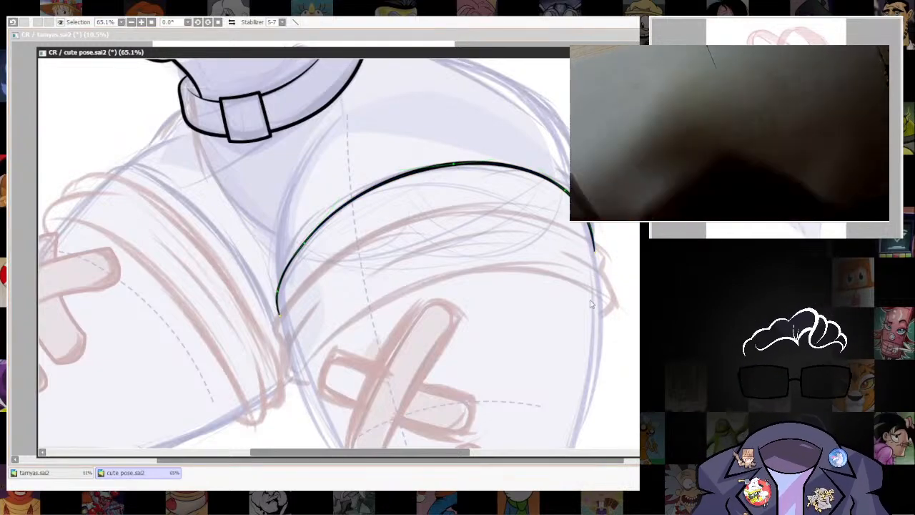
drag(548, 311, 519, 381)
drag(431, 296, 448, 273)
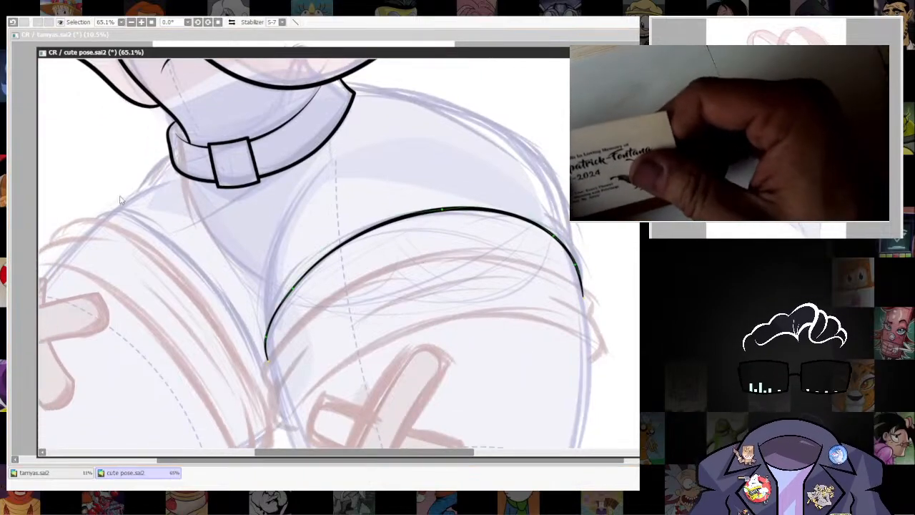
key(e)
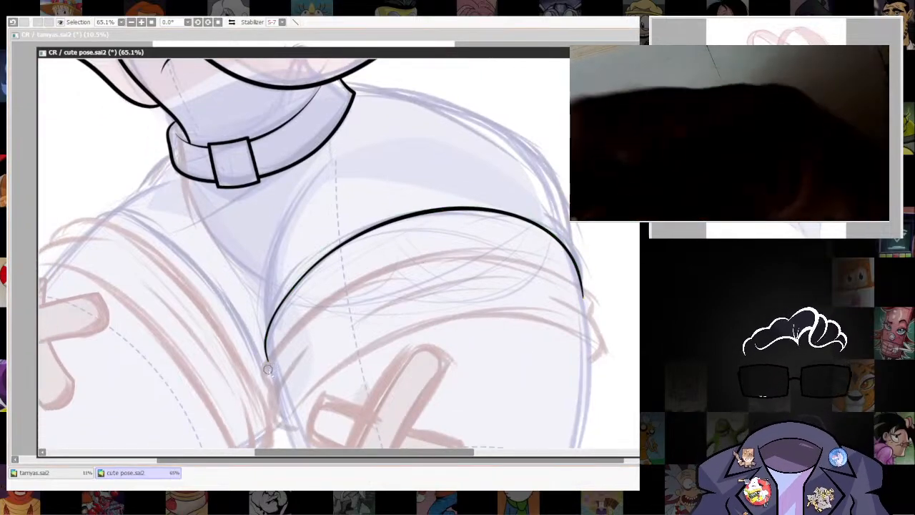
Finish adjusting the two ends of the right-hand thigh's arched line and ink a second curve below it as the cuff's lower edge.
drag(269, 369, 267, 364)
drag(579, 294, 583, 300)
mouse_move(585, 375)
mouse_down()
mouse_move(556, 288)
mouse_move(547, 382)
mouse_up()
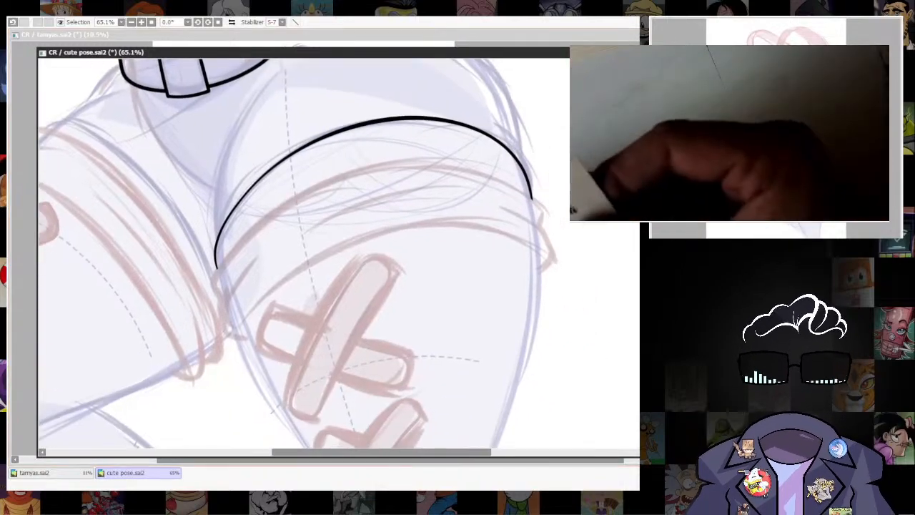
drag(612, 322, 607, 300)
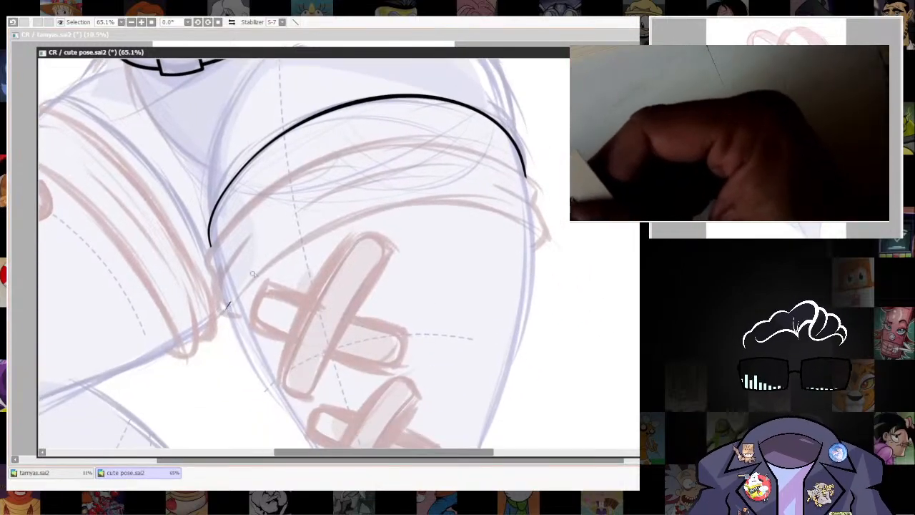
mouse_move(463, 202)
mouse_down()
mouse_move(551, 240)
mouse_move(539, 235)
mouse_up()
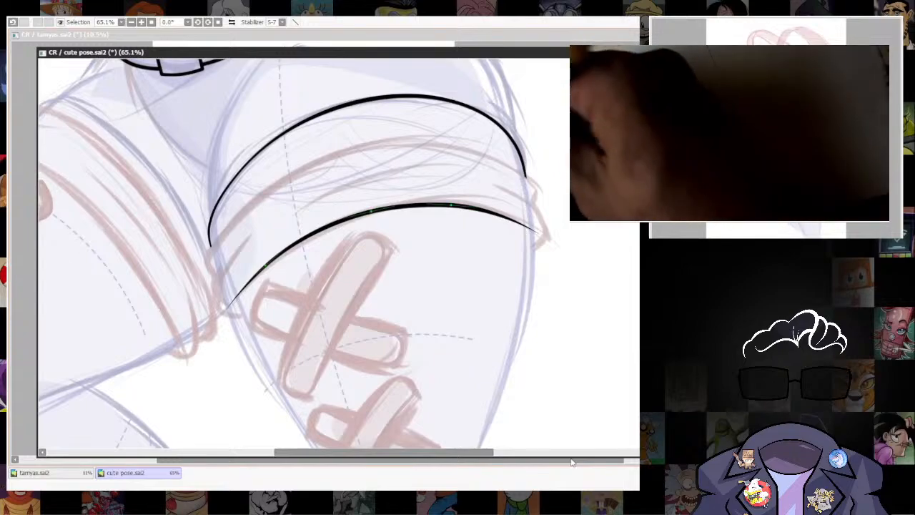
drag(258, 276, 260, 271)
drag(540, 313, 552, 393)
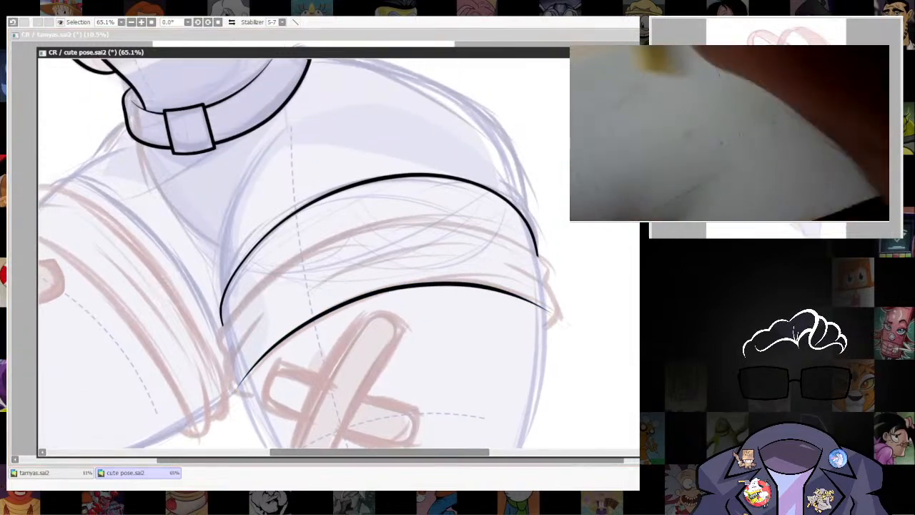
scroll(557, 293, down, 10)
scroll(557, 293, up, 11)
drag(437, 374, 506, 293)
drag(568, 396, 545, 386)
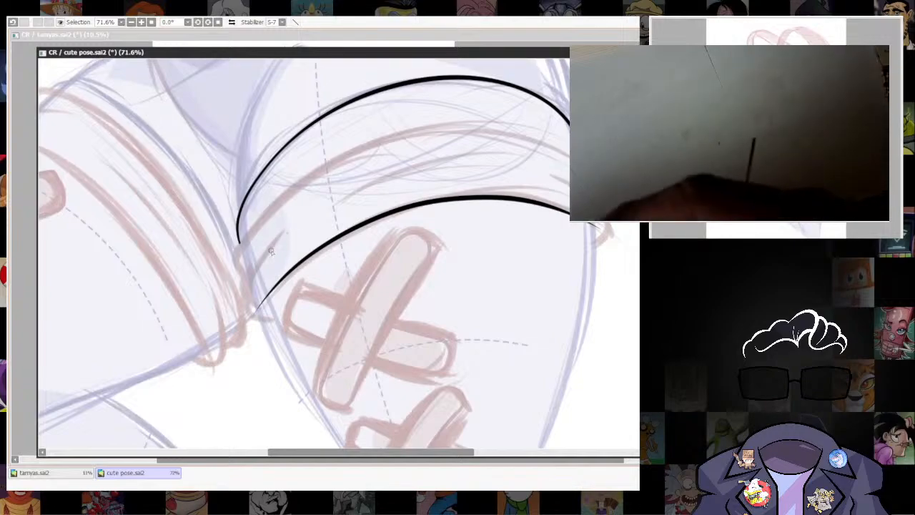
click(270, 323)
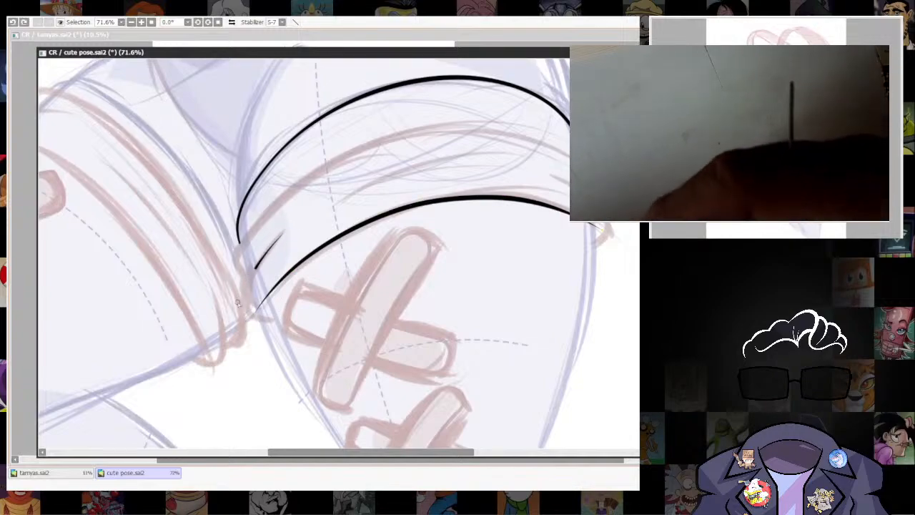
key(ctrl+z)
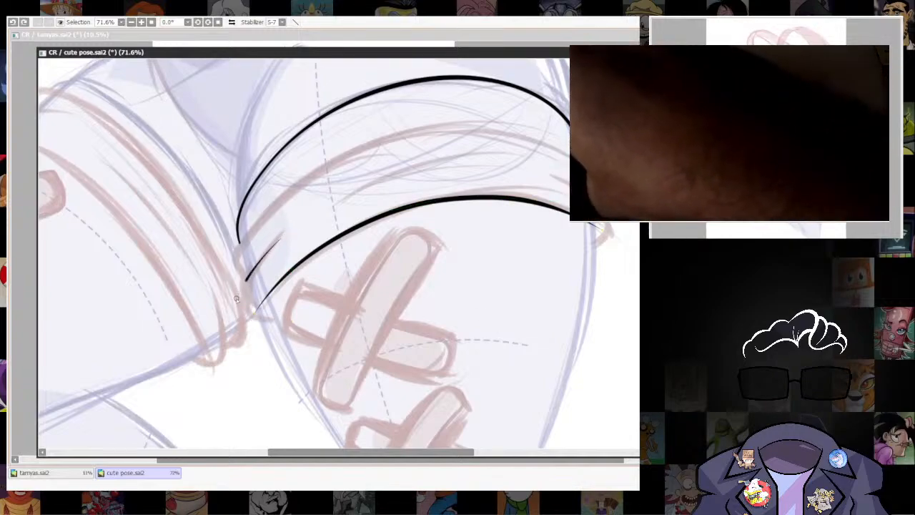
drag(236, 298, 279, 322)
drag(571, 330, 506, 360)
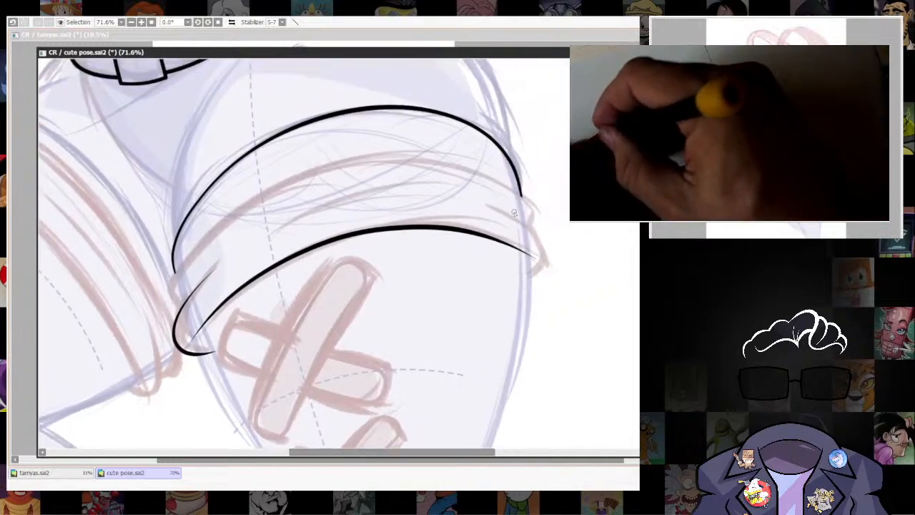
mouse_move(475, 200)
mouse_down()
mouse_move(532, 226)
mouse_move(544, 271)
mouse_up()
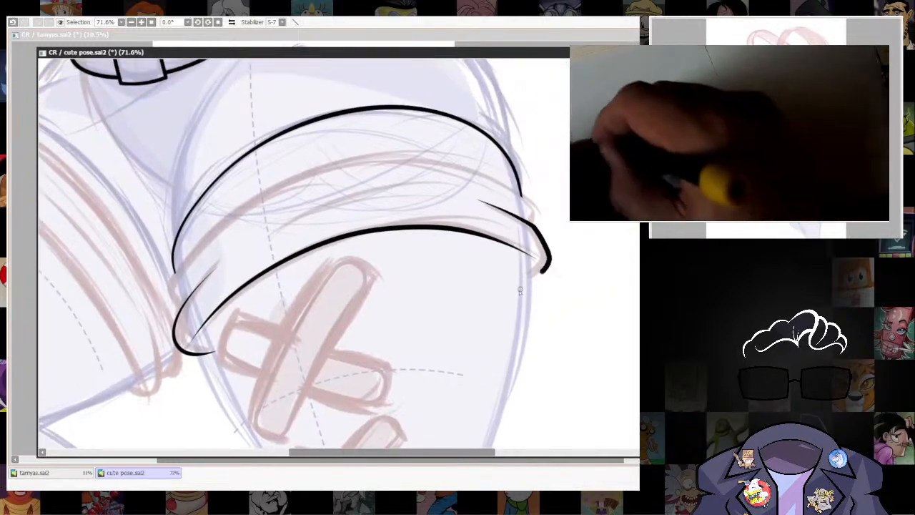
drag(505, 365, 548, 385)
key(ctrl+z)
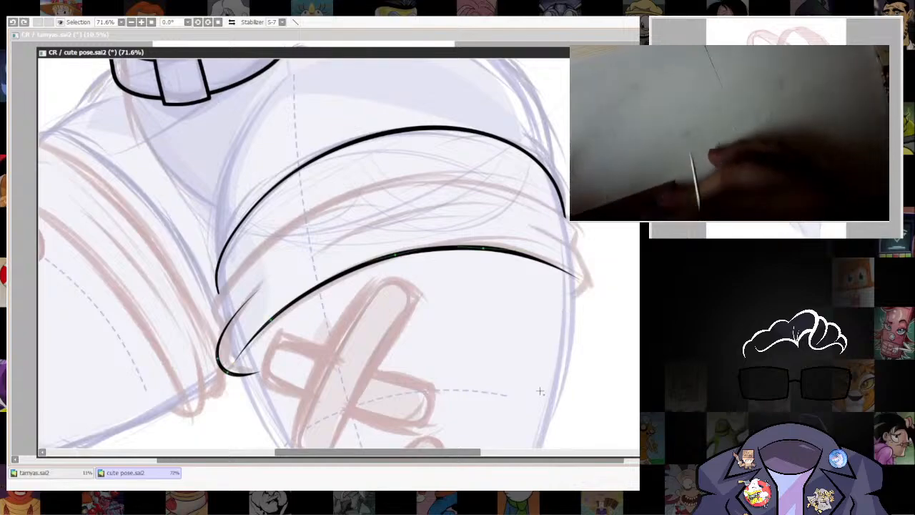
key(ctrl+z)
Ink the curled folds at the inner and outer ends of the right-hand thigh's cuff and trim their lower tips.
mouse_move(221, 336)
mouse_down()
mouse_move(222, 360)
mouse_move(237, 373)
mouse_move(272, 375)
mouse_up()
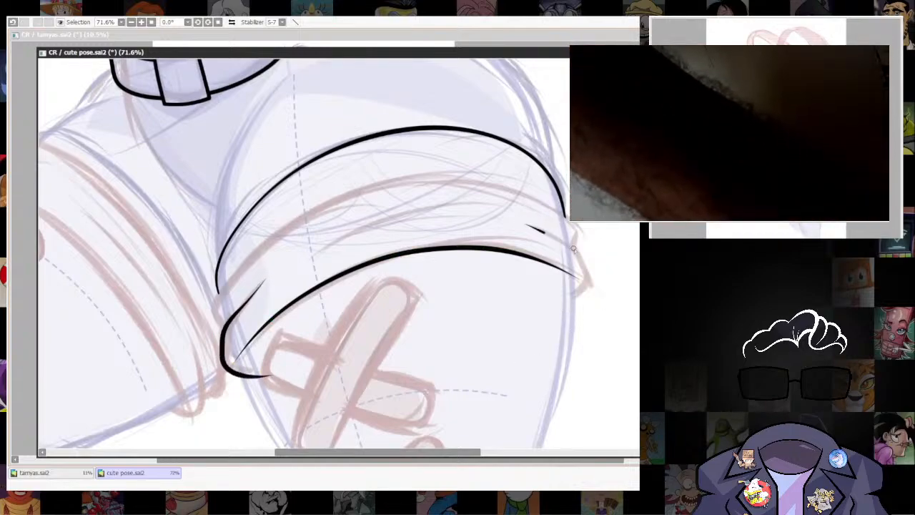
mouse_move(526, 226)
mouse_down()
mouse_move(578, 254)
mouse_move(592, 288)
mouse_move(556, 309)
mouse_up()
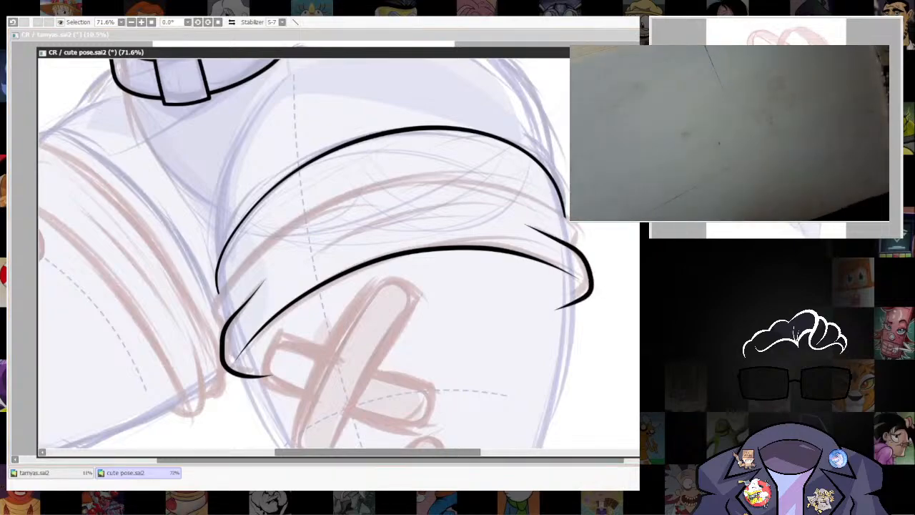
drag(427, 391, 422, 348)
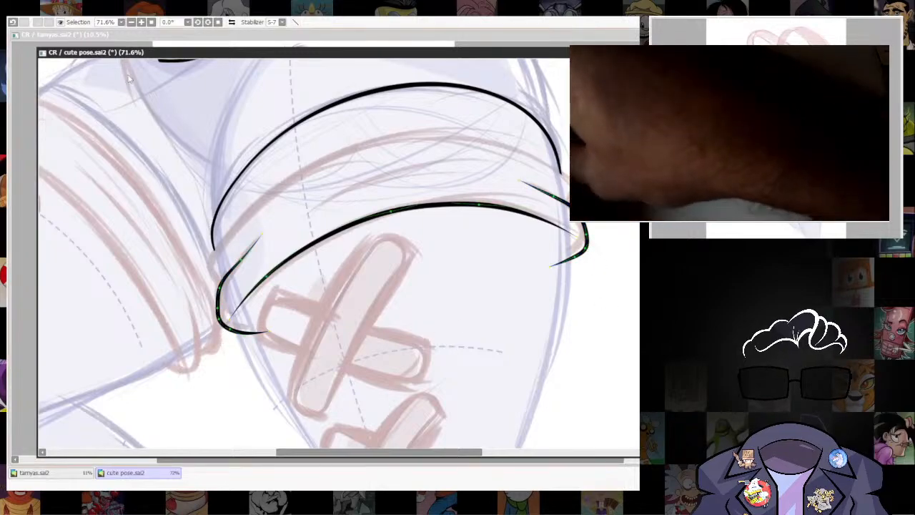
key(bracketright)
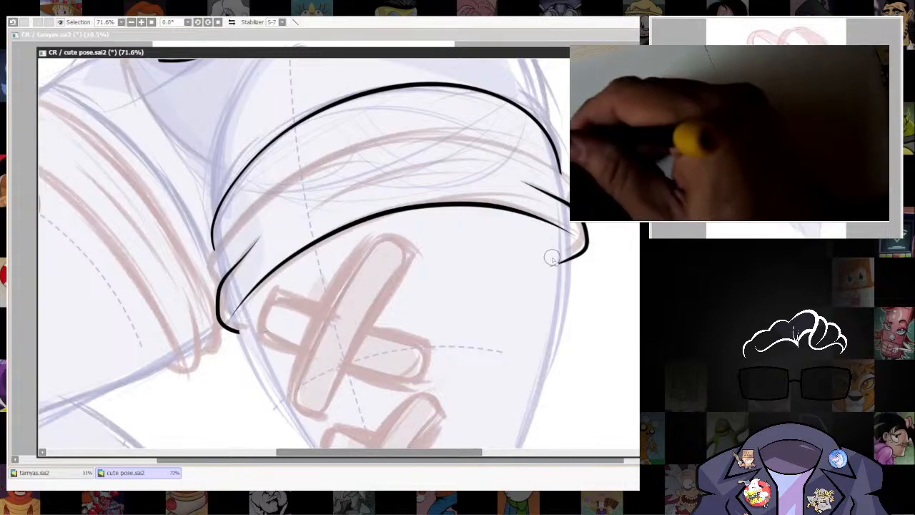
Ink the outer contour of the right-hand thigh from the cuff down to the knee and adjust the curve's shape.
scroll(563, 246, down, 4)
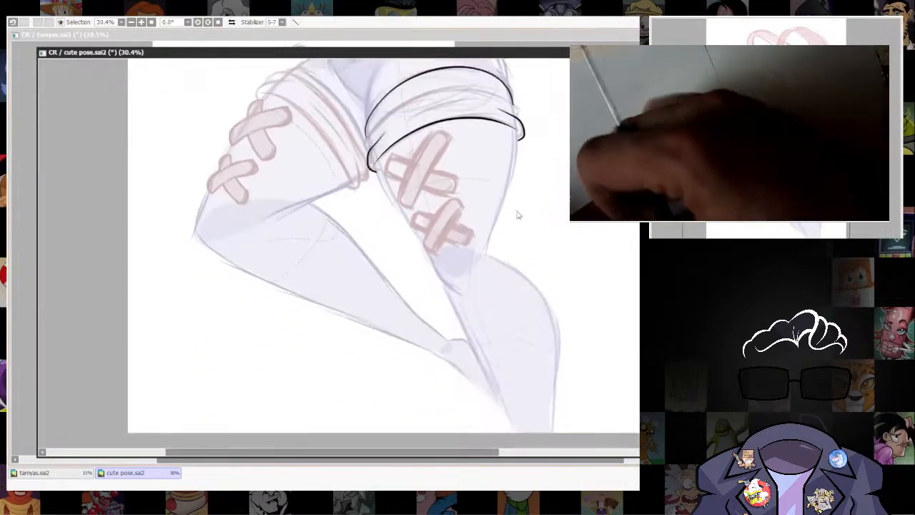
scroll(519, 214, up, 2)
drag(532, 214, 510, 348)
scroll(511, 348, up, 1)
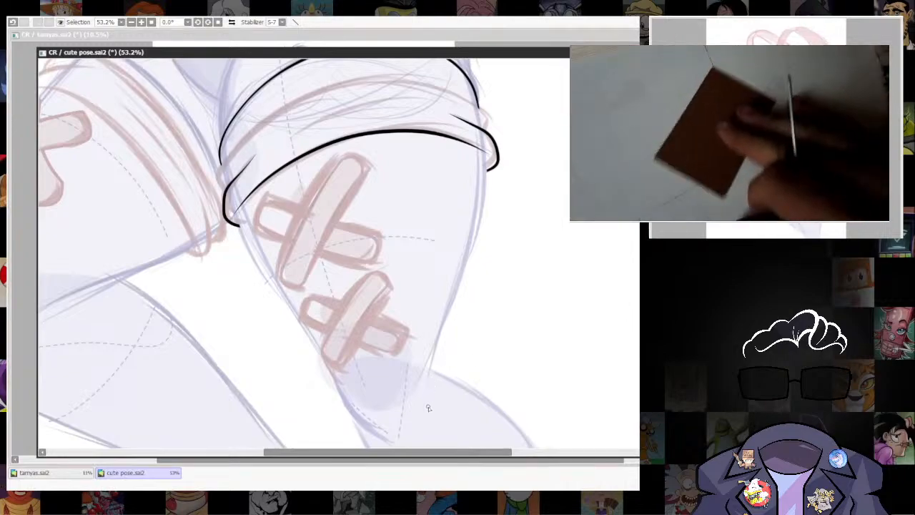
mouse_move(425, 402)
mouse_down()
mouse_move(479, 228)
mouse_move(483, 136)
mouse_up()
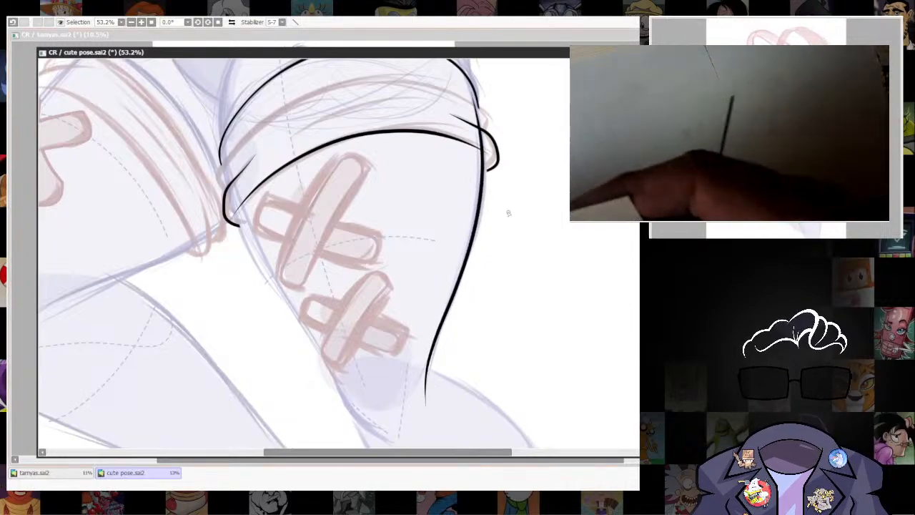
key(ctrl+z)
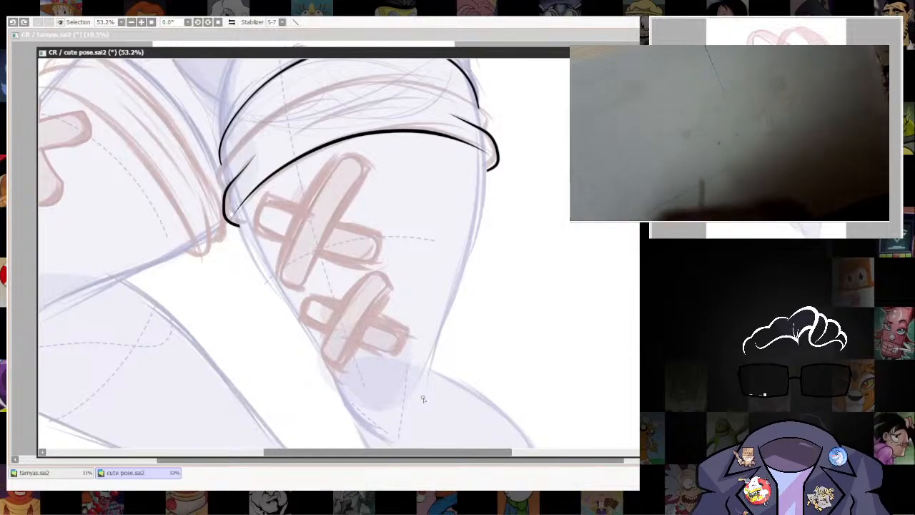
mouse_move(425, 409)
mouse_down()
mouse_move(446, 308)
mouse_move(482, 236)
mouse_move(484, 135)
mouse_up()
drag(517, 279, 531, 353)
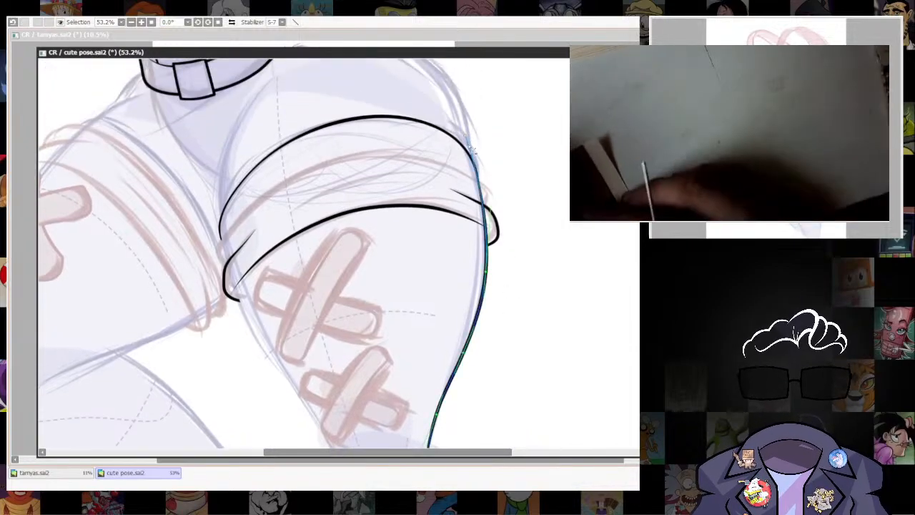
Erase the part of the thigh's outer contour that crosses the cuff between its upper and lower edges.
drag(532, 444, 545, 254)
mouse_move(606, 384)
mouse_down()
mouse_move(579, 275)
mouse_move(593, 484)
mouse_up()
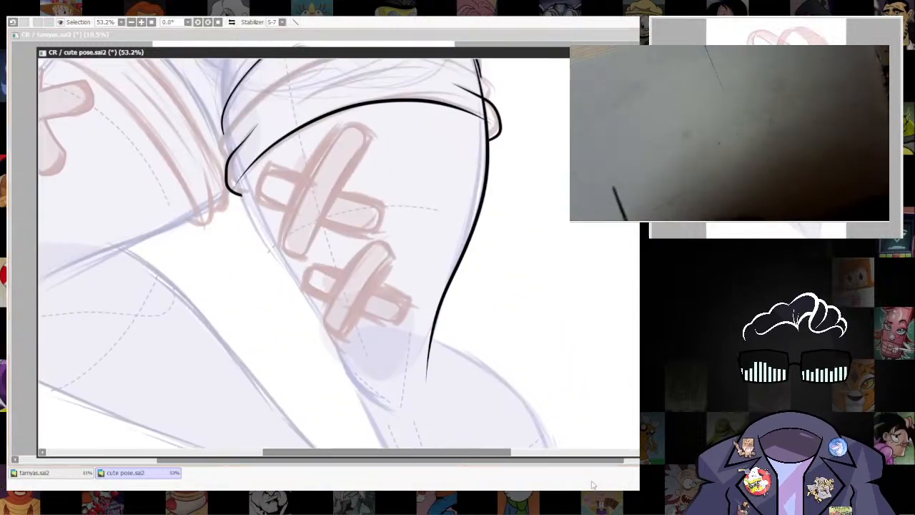
drag(538, 280, 555, 369)
drag(531, 236, 480, 180)
drag(414, 128, 452, 234)
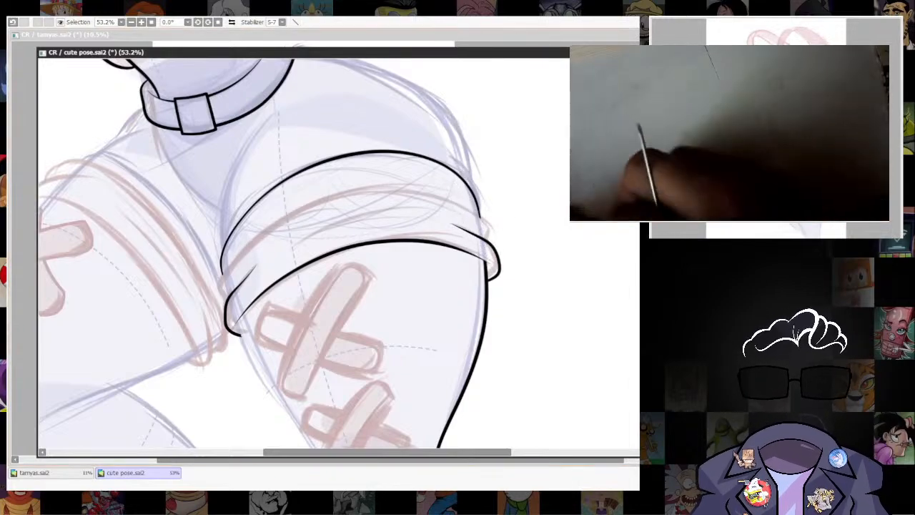
Examine close up the junction where the cuff's outer fold meets the right-hand thigh's outer contour.
scroll(490, 256, down, 5)
drag(505, 316, 491, 215)
scroll(489, 214, up, 2)
drag(483, 159, 484, 289)
scroll(483, 285, up, 6)
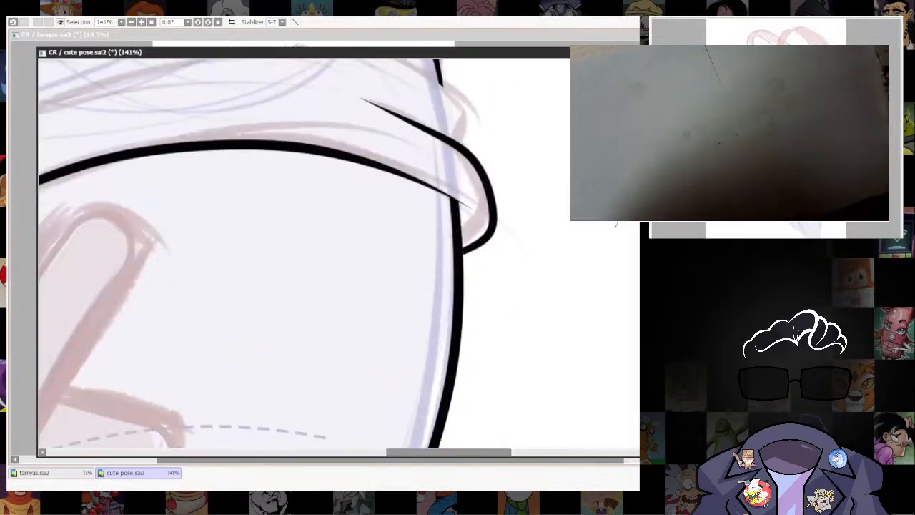
drag(616, 224, 352, 170)
drag(352, 171, 447, 288)
scroll(444, 287, up, 2)
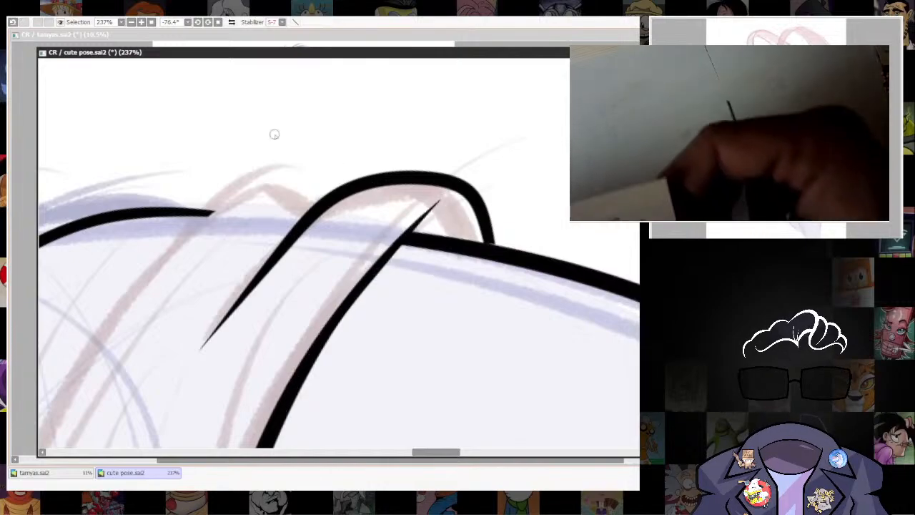
click(219, 22)
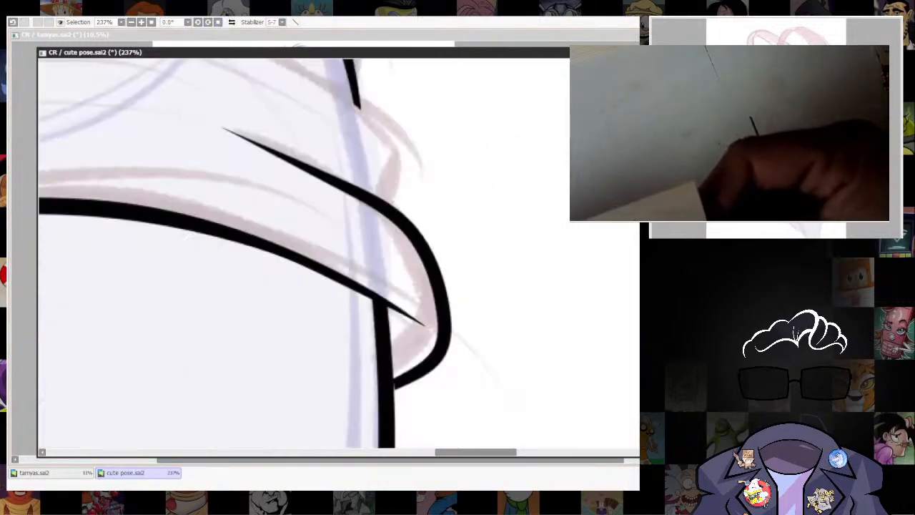
scroll(567, 321, down, 5)
drag(566, 322, 569, 372)
scroll(488, 132, up, 5)
scroll(471, 312, up, 2)
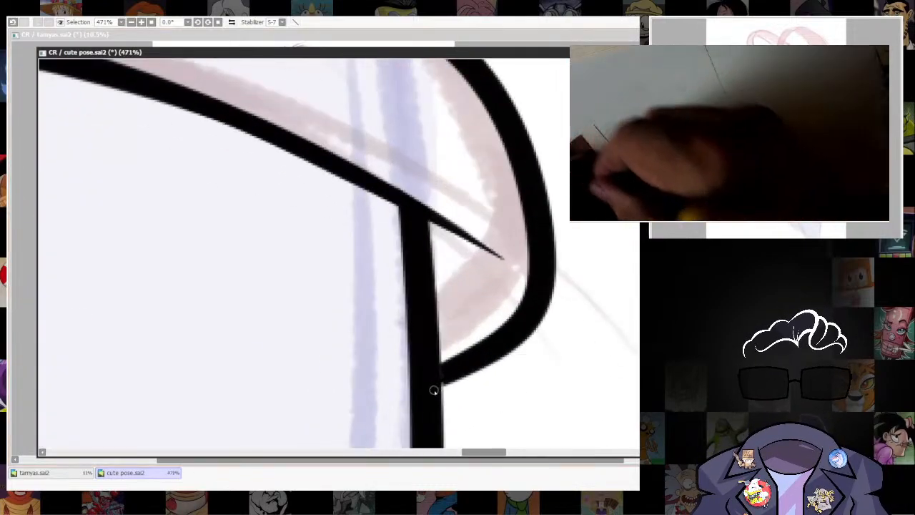
scroll(586, 318, down, 6)
drag(588, 421, 537, 232)
scroll(535, 236, up, 2)
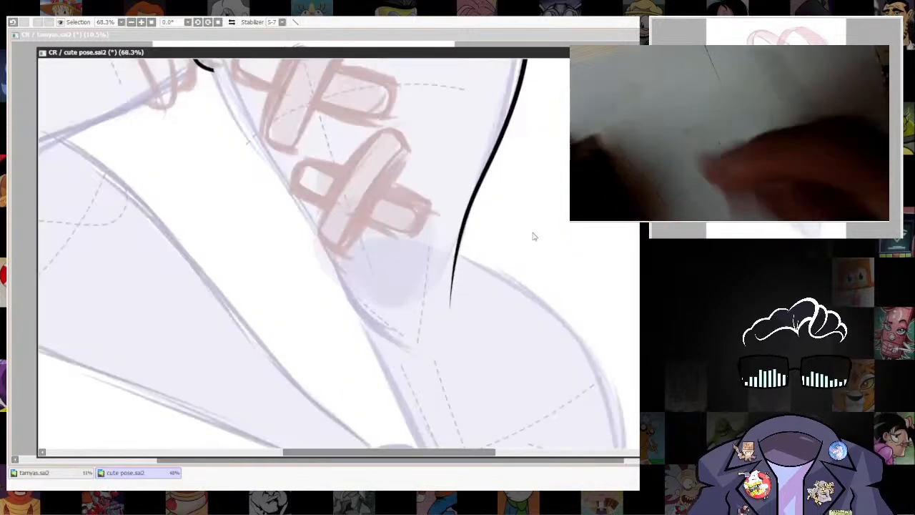
drag(548, 429, 520, 257)
scroll(520, 256, down, 2)
scroll(520, 256, down, 2)
scroll(569, 302, up, 4)
drag(569, 302, 525, 308)
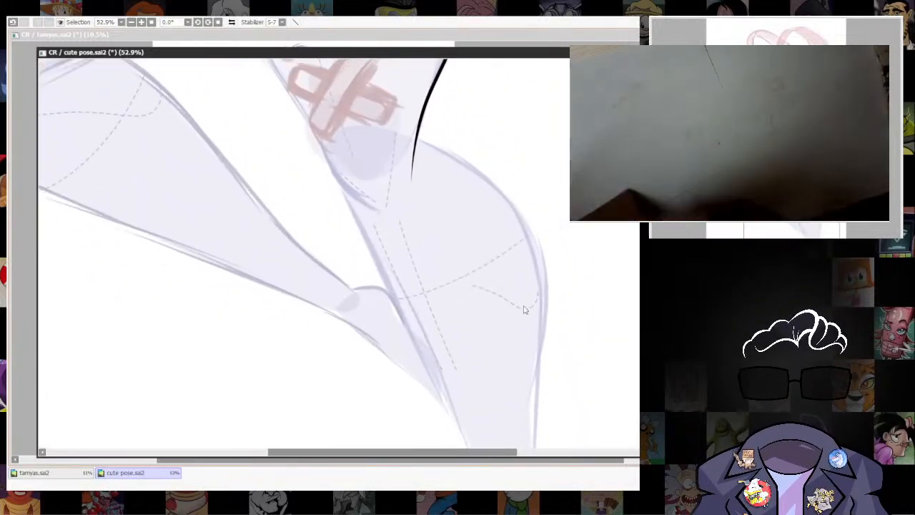
drag(519, 268, 448, 260)
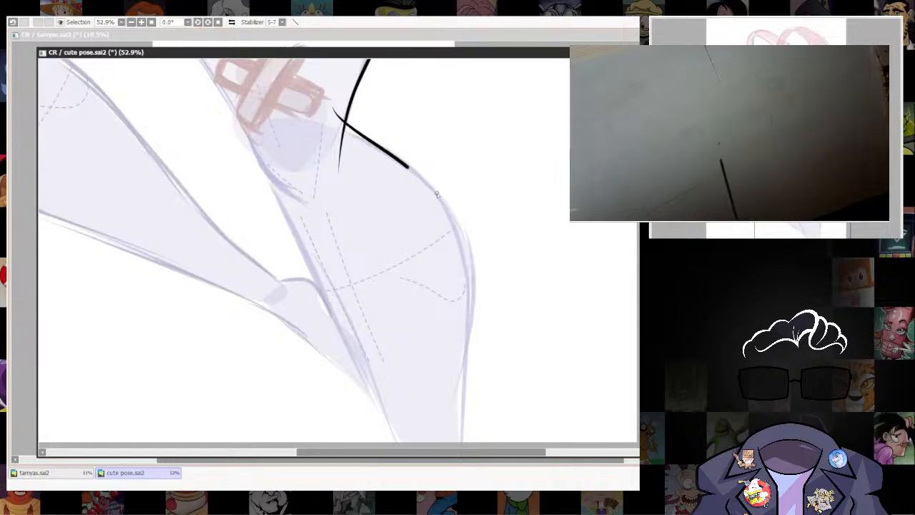
drag(453, 422, 455, 442)
mouse_move(530, 354)
mouse_down()
mouse_move(513, 245)
mouse_move(516, 335)
mouse_up()
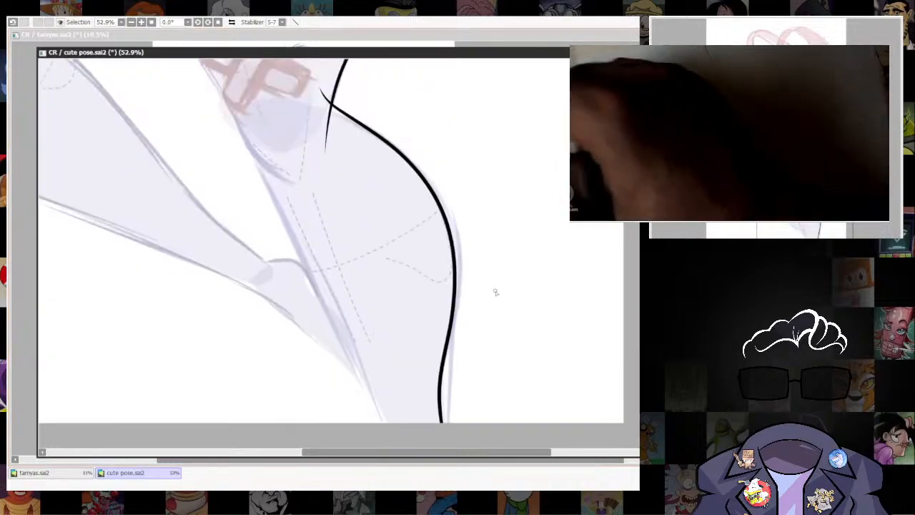
key(ctrl+z)
Ink the outer contour of the right-hand lower leg from the knee past the canvas's lower edge and refine its curve along the sketch.
mouse_move(310, 93)
mouse_down()
mouse_move(408, 147)
mouse_move(449, 212)
mouse_up()
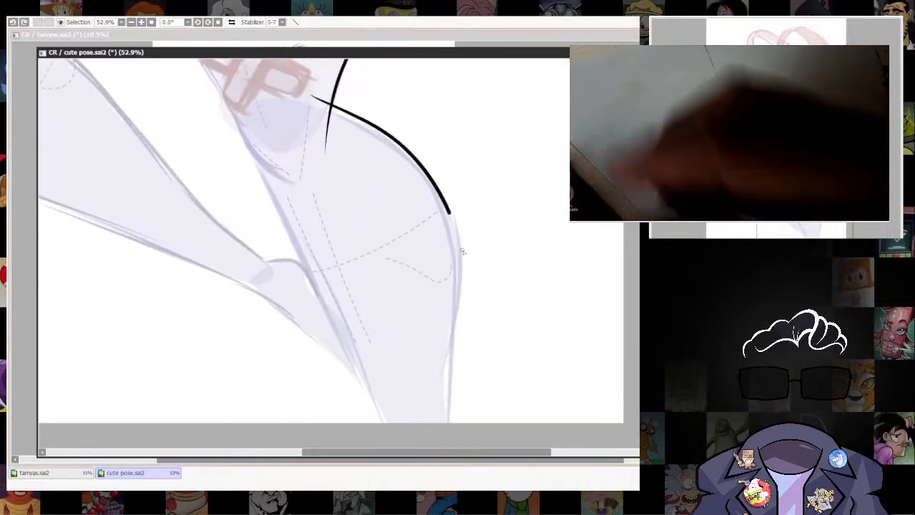
drag(448, 404, 445, 445)
drag(463, 241, 459, 222)
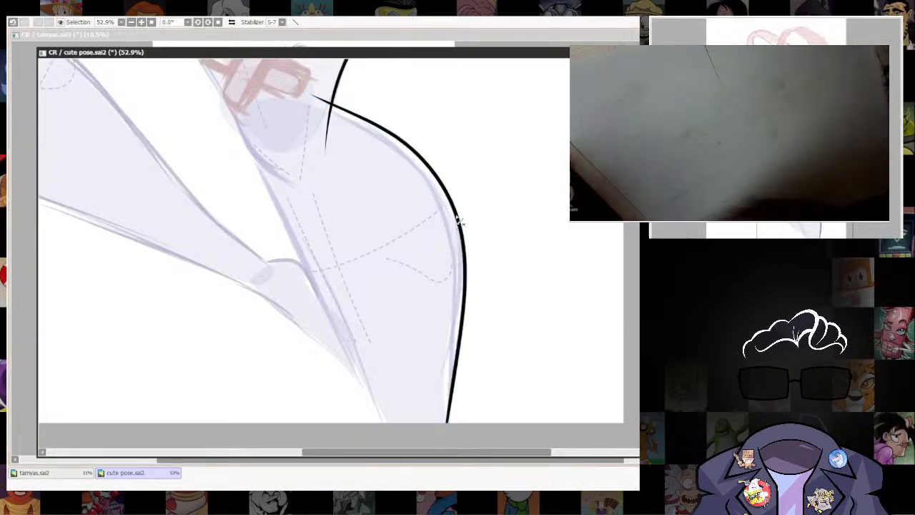
drag(409, 152, 403, 150)
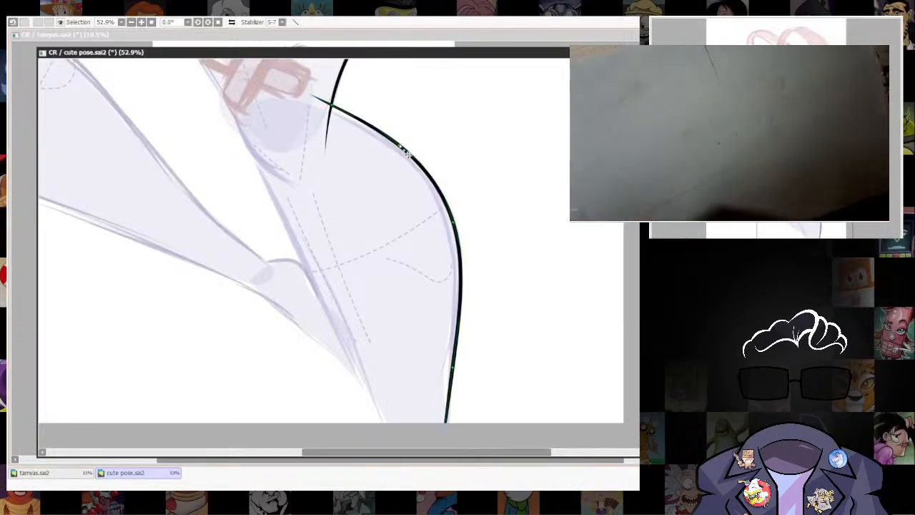
drag(455, 208, 455, 218)
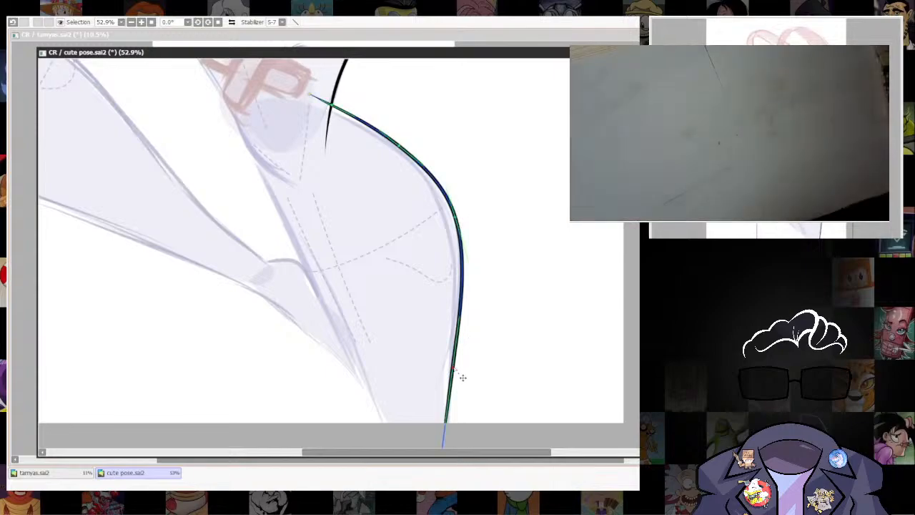
drag(454, 367, 452, 368)
drag(458, 313, 457, 318)
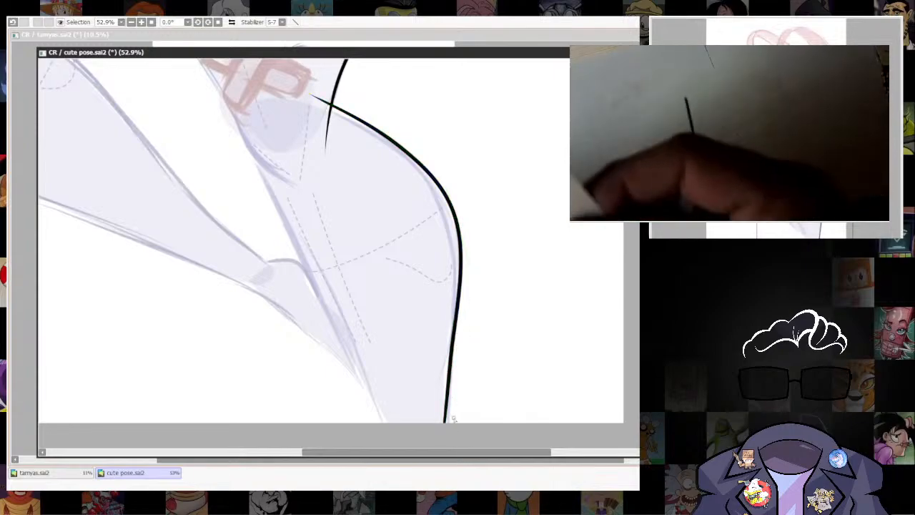
drag(453, 437, 432, 365)
drag(417, 403, 429, 396)
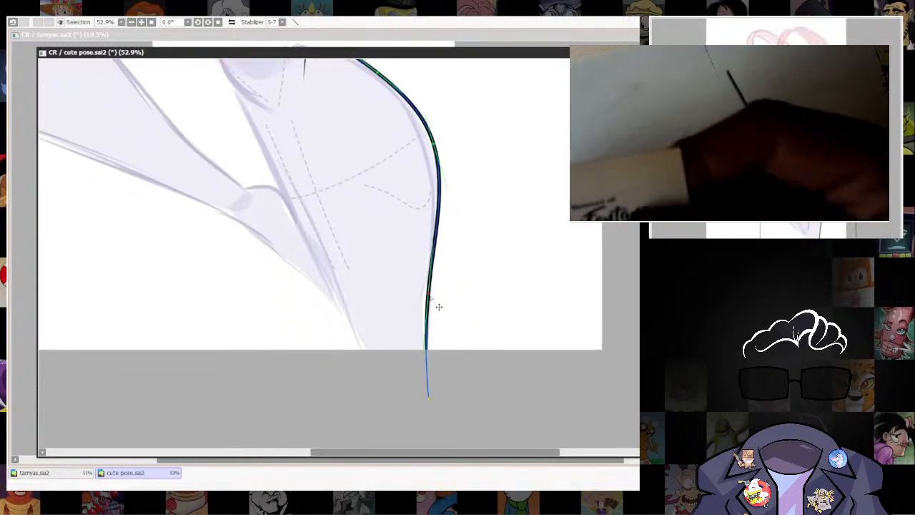
Finish refining the curve of the right-hand lower leg's outer contour and erase its end overshooting the thigh line at the knee.
drag(430, 296, 429, 295)
drag(469, 248, 505, 416)
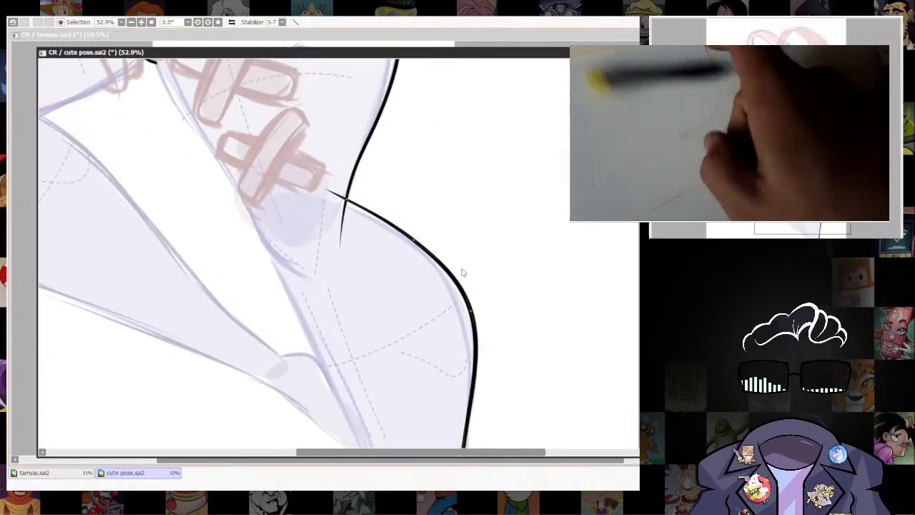
drag(421, 241, 467, 344)
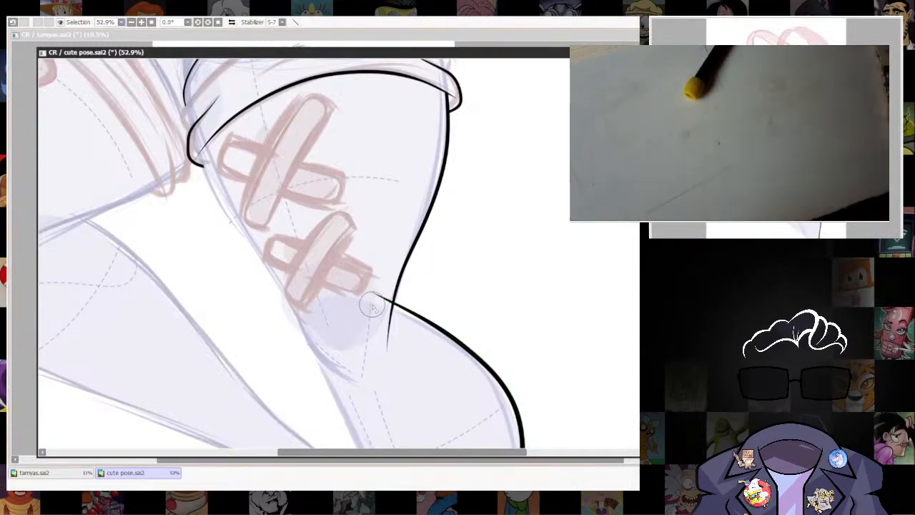
drag(400, 285, 483, 253)
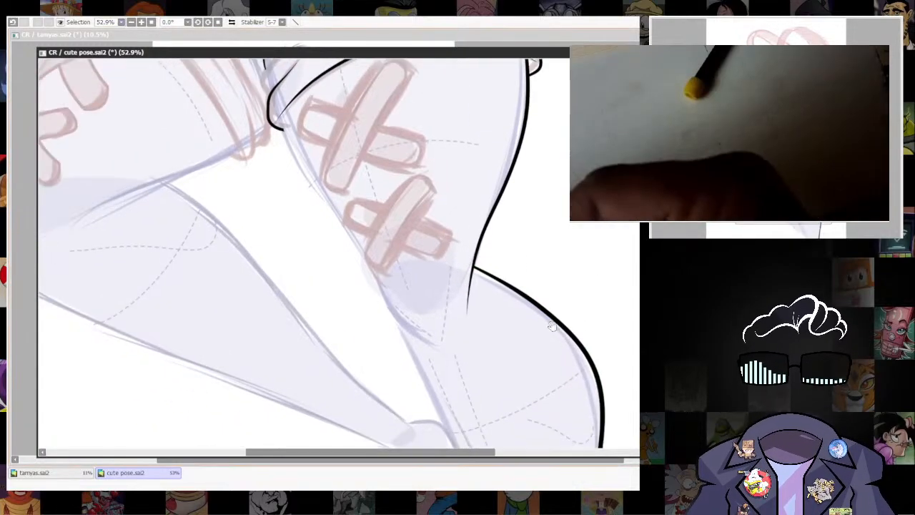
drag(549, 322, 552, 345)
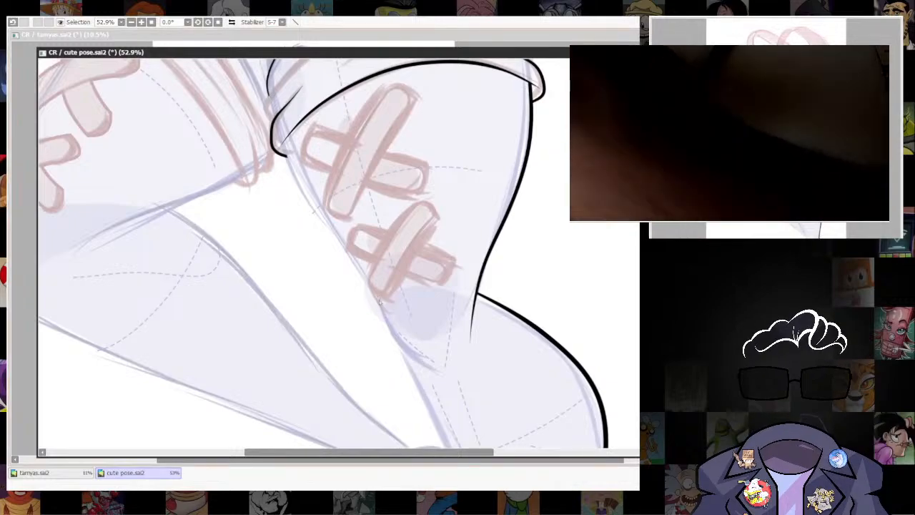
Ink the short curved line around the inner side of the right-hand knee, below the lower bandage, redrawing the stroke along the sketch.
key(])
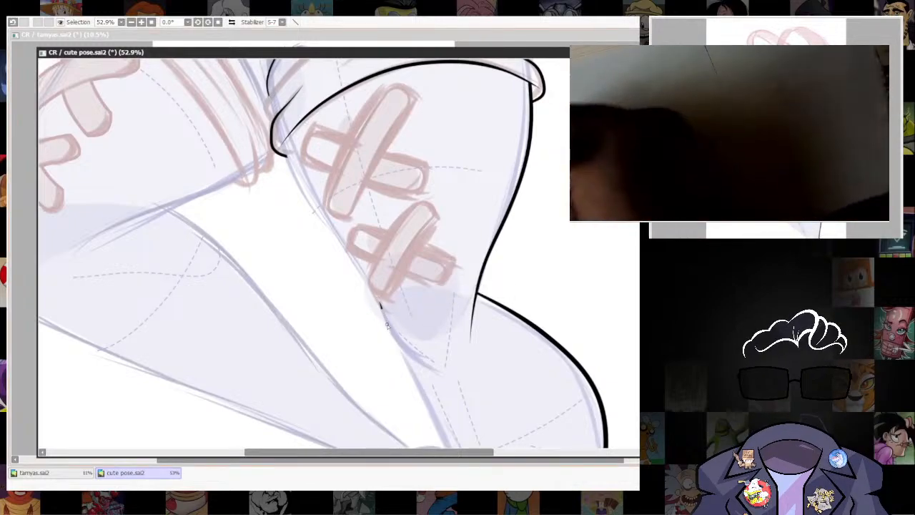
drag(515, 375, 500, 312)
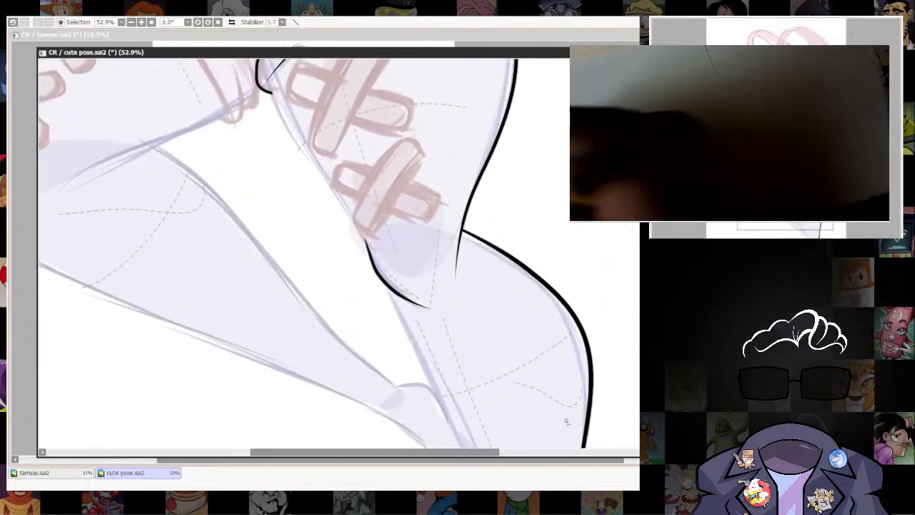
key(ctrl+z)
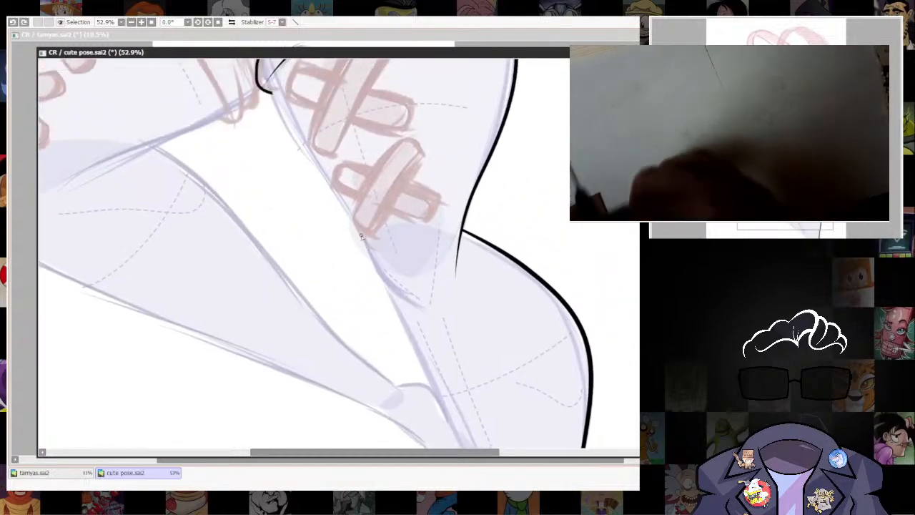
drag(373, 266, 425, 316)
drag(526, 359, 462, 166)
Ink the inner contour of the right-hand lower leg from the knee line past the canvas's lower edge and adjust its curve.
drag(322, 91, 430, 326)
key(ctrl+z)
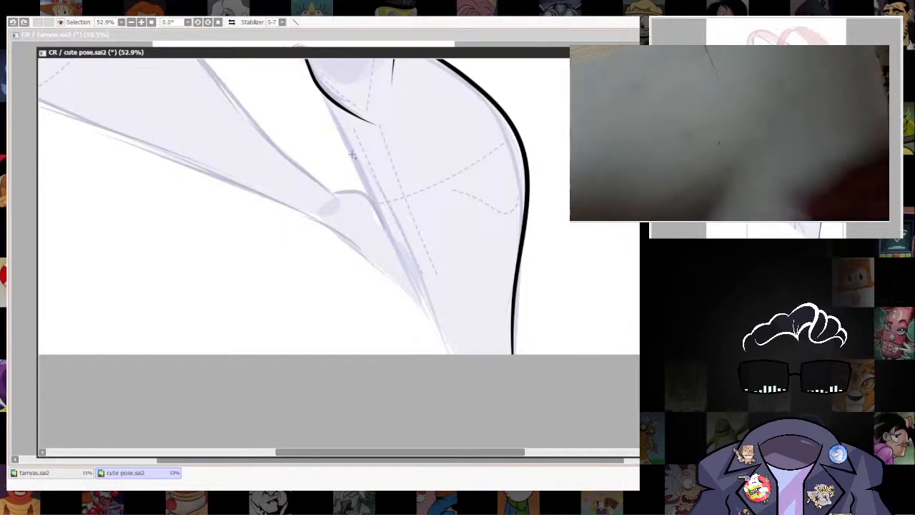
mouse_move(321, 88)
mouse_down()
mouse_move(456, 361)
mouse_move(466, 417)
mouse_up()
drag(519, 321, 497, 294)
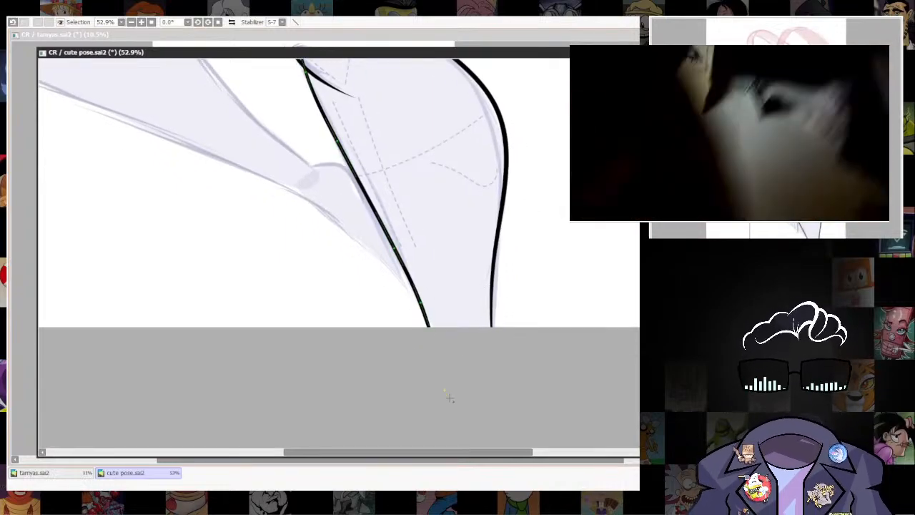
drag(447, 391, 453, 395)
drag(451, 258, 487, 439)
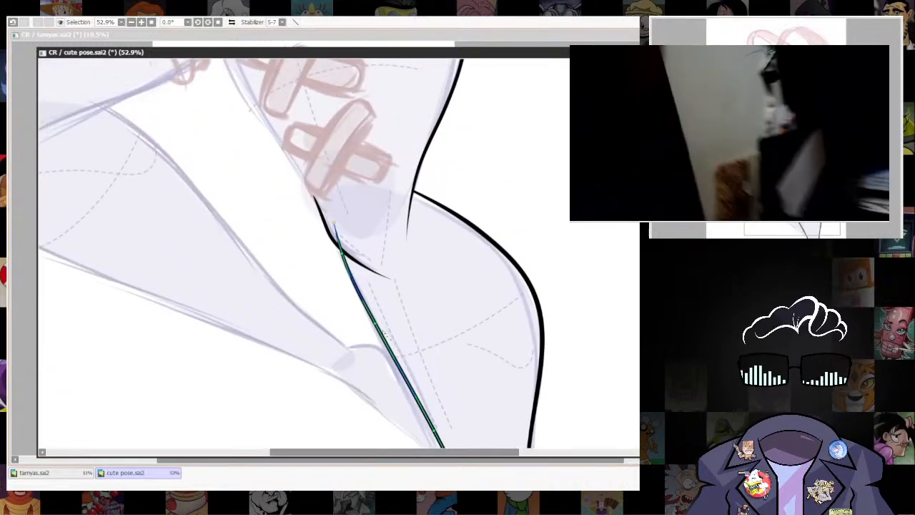
drag(587, 325, 547, 289)
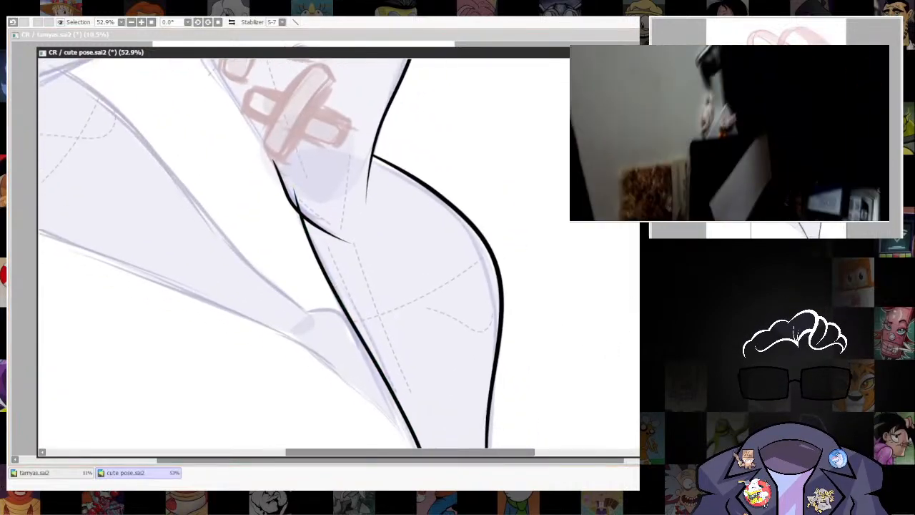
Reshape the inner contour of the right-hand lower leg near the canvas's lower edge and erase its upper end overshooting the knee line.
scroll(507, 275, down, 8)
drag(448, 301, 437, 400)
scroll(496, 380, up, 2)
drag(480, 353, 462, 312)
scroll(487, 332, up, 2)
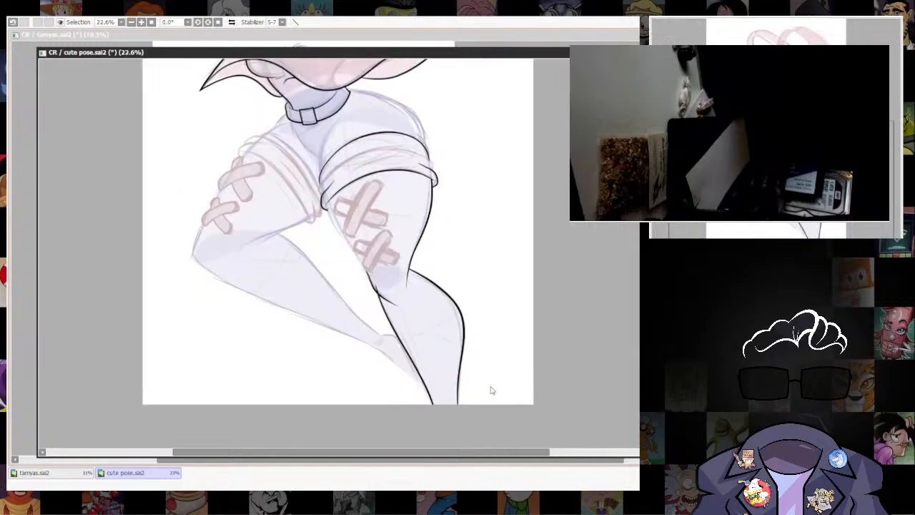
drag(490, 390, 469, 330)
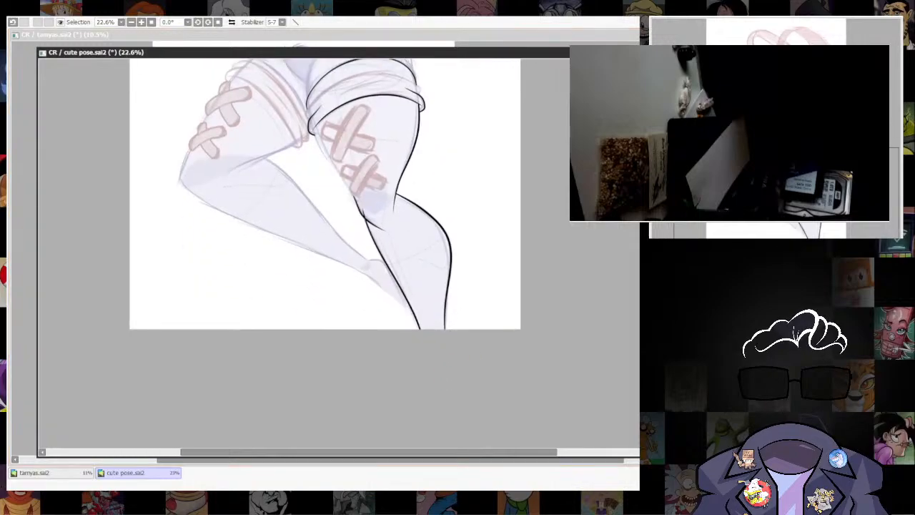
drag(361, 209, 431, 355)
drag(507, 266, 506, 296)
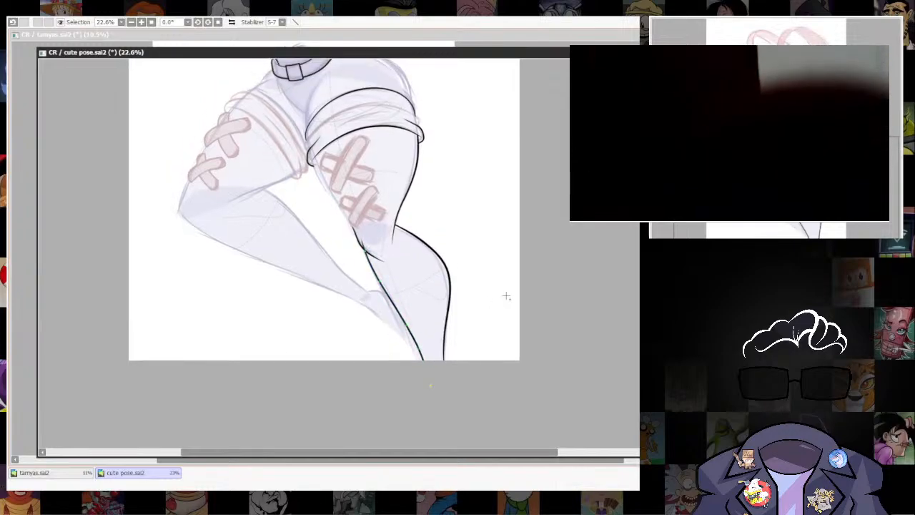
drag(460, 257, 486, 266)
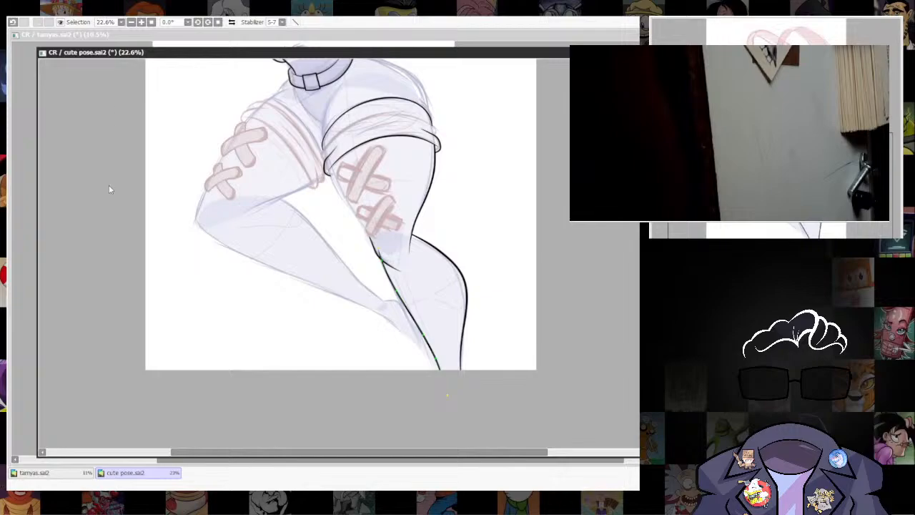
scroll(362, 246, up, 6)
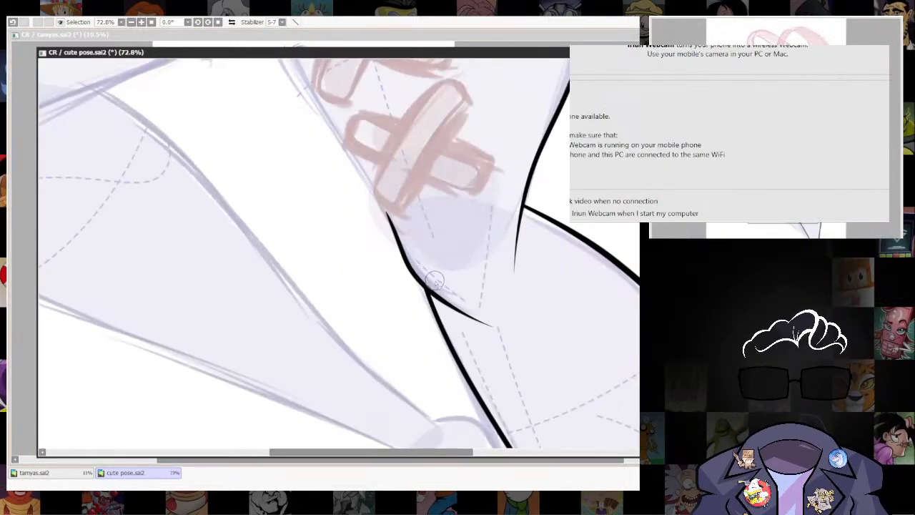
drag(433, 225, 517, 411)
Ink the inner contour of the right-hand thigh from the cuff down to the knee line and adjust its curve to join smoothly.
scroll(600, 336, down, 2)
scroll(600, 336, up, 1)
drag(606, 339, 550, 322)
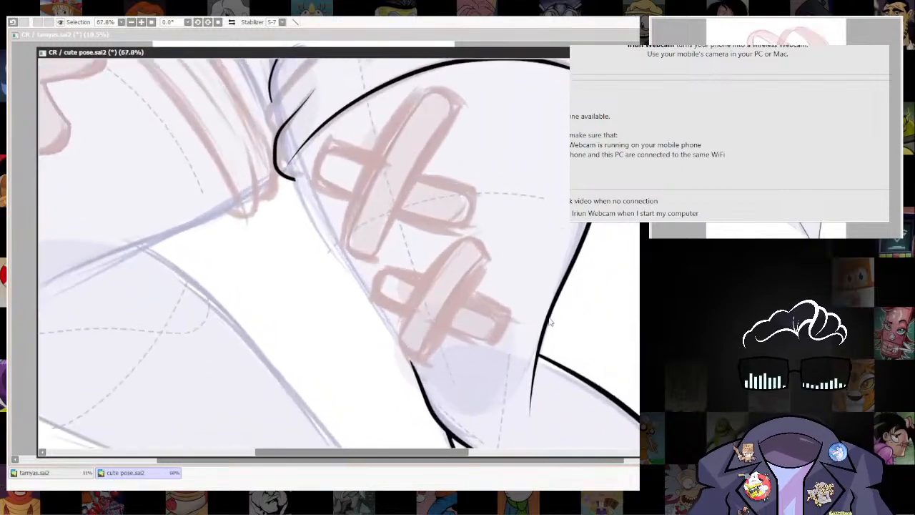
drag(584, 361, 591, 389)
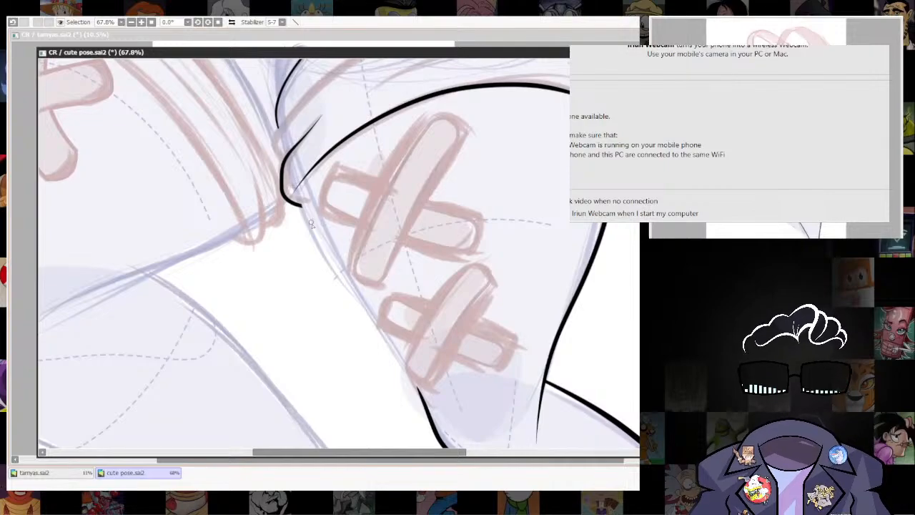
drag(296, 188, 315, 241)
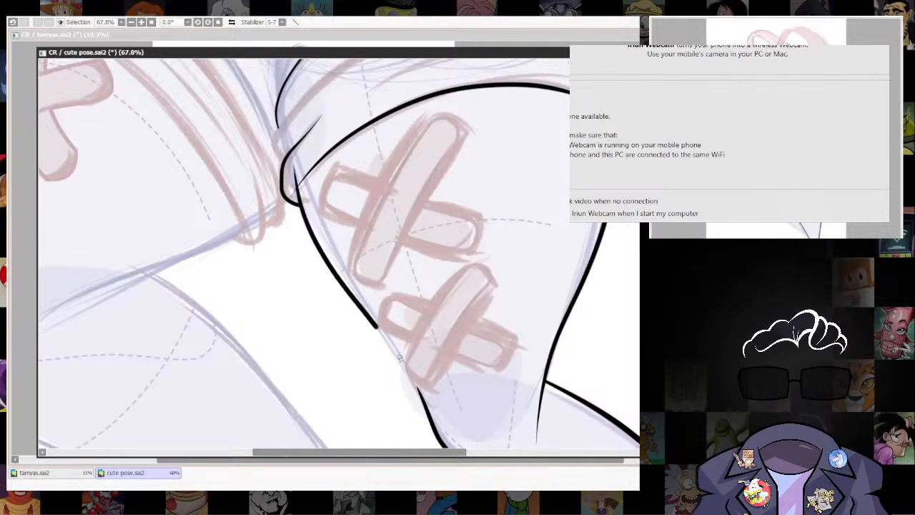
drag(471, 334, 466, 263)
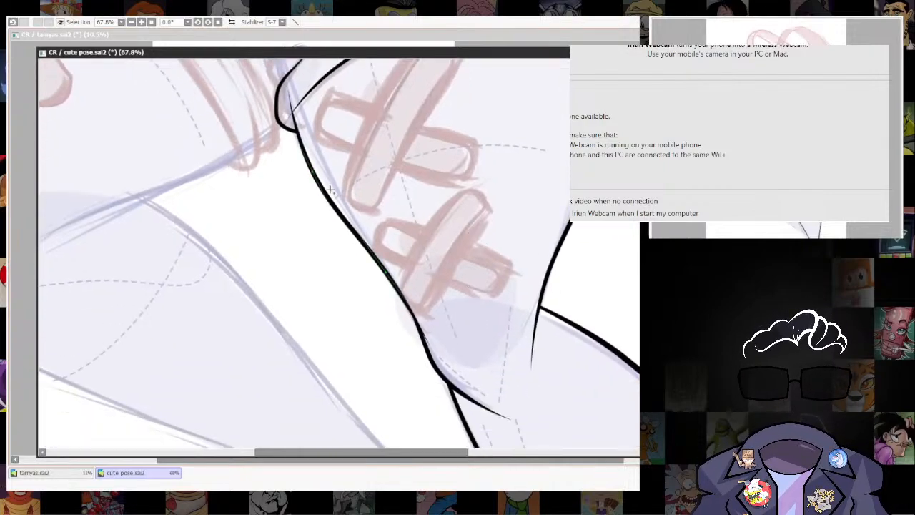
drag(421, 336, 309, 154)
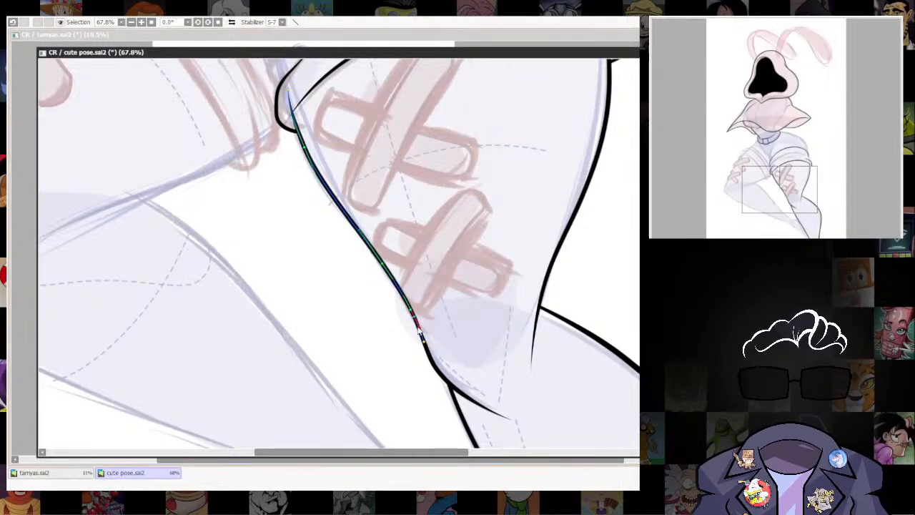
drag(419, 330, 409, 323)
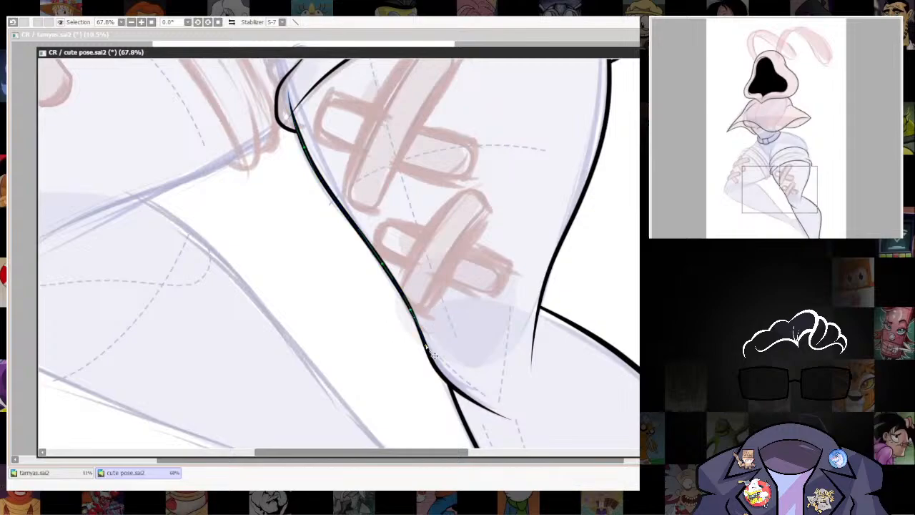
Extend the tapered inner end of the right-hand cuff's lower edge toward the fold, and try thickening that line before undoing the thickening.
scroll(429, 329, down, 8)
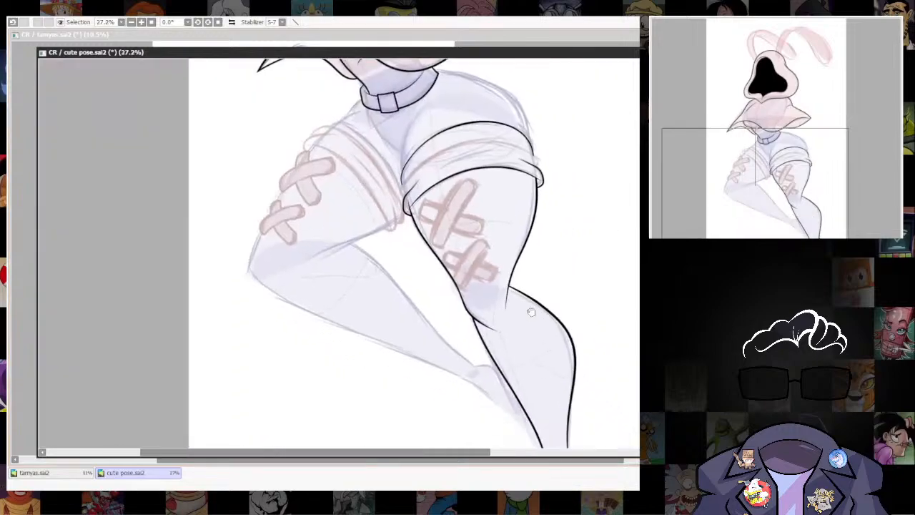
scroll(479, 350, up, 7)
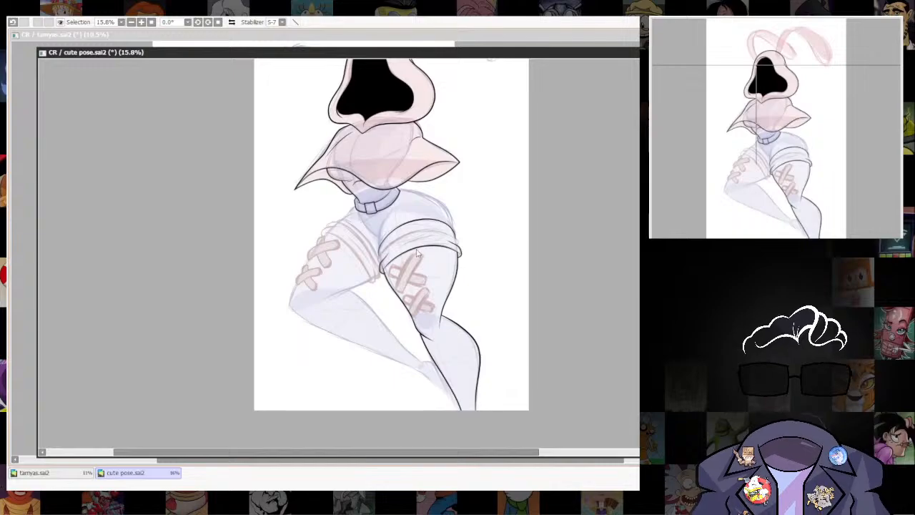
drag(343, 221, 344, 267)
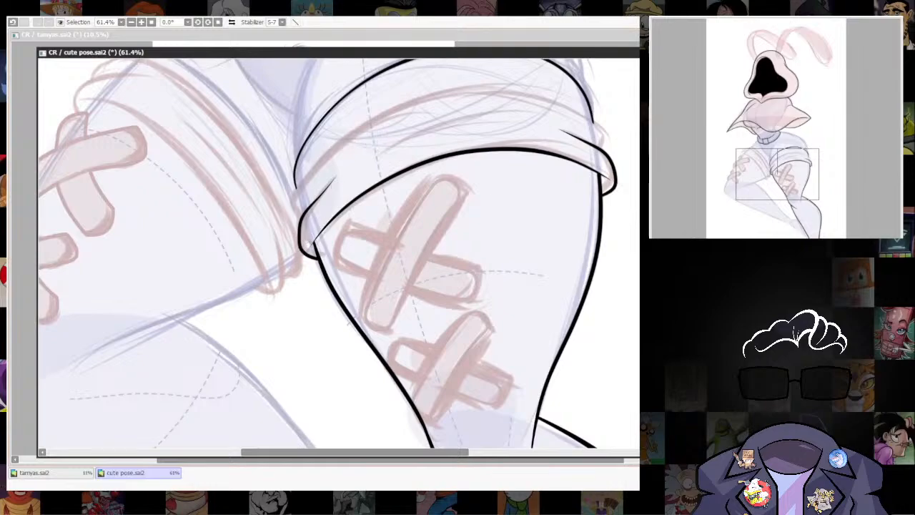
scroll(363, 194, up, 7)
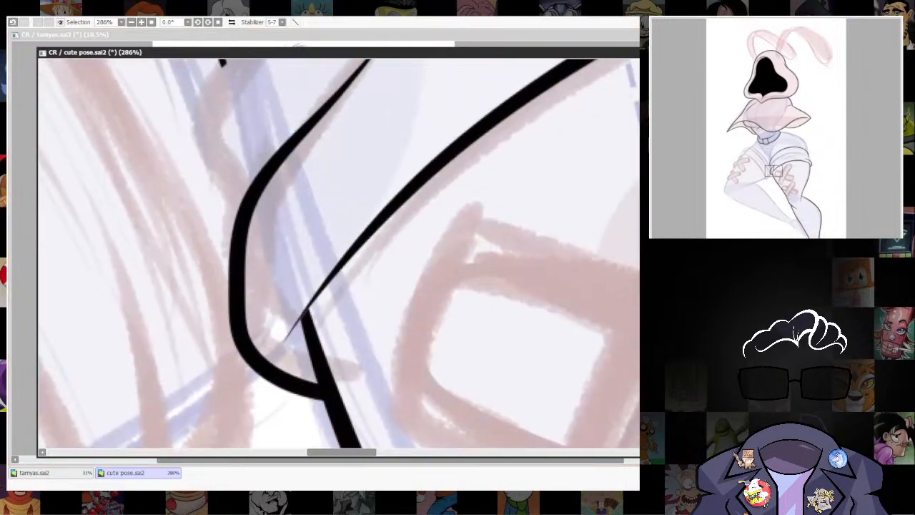
drag(288, 331, 280, 349)
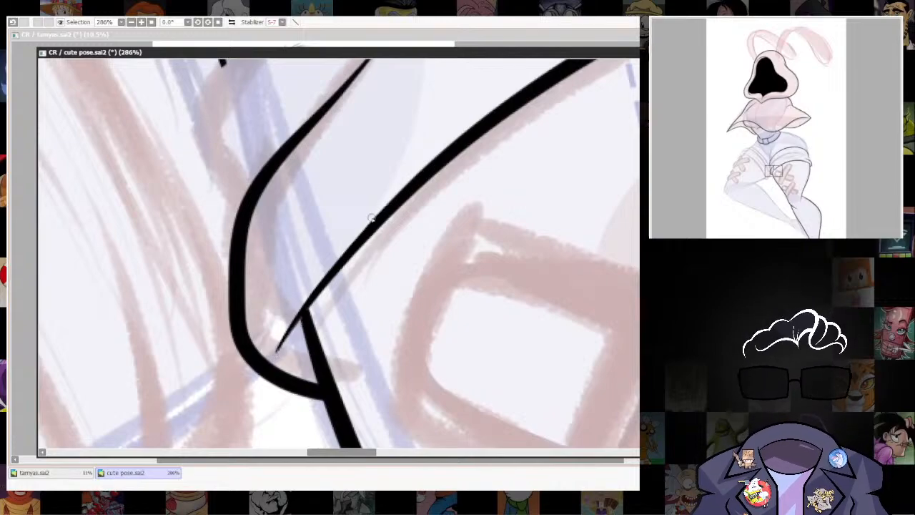
drag(337, 258, 415, 183)
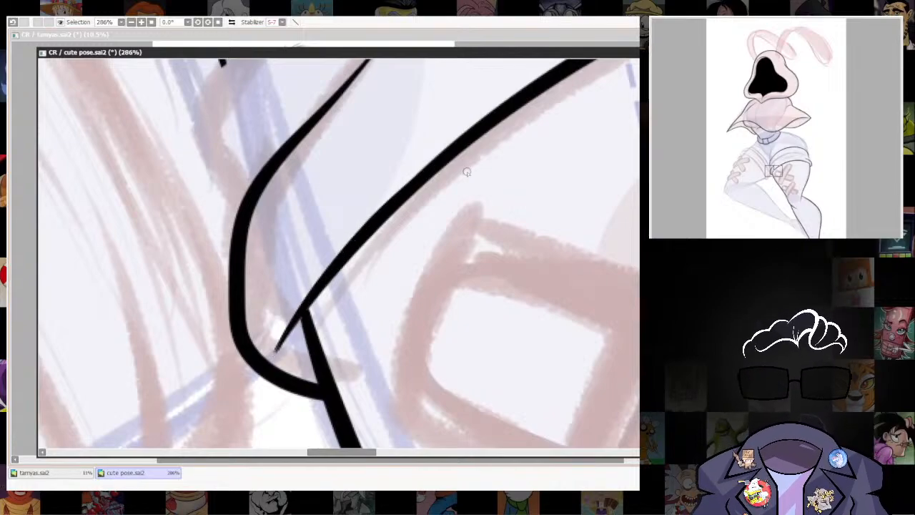
key(ctrl+z)
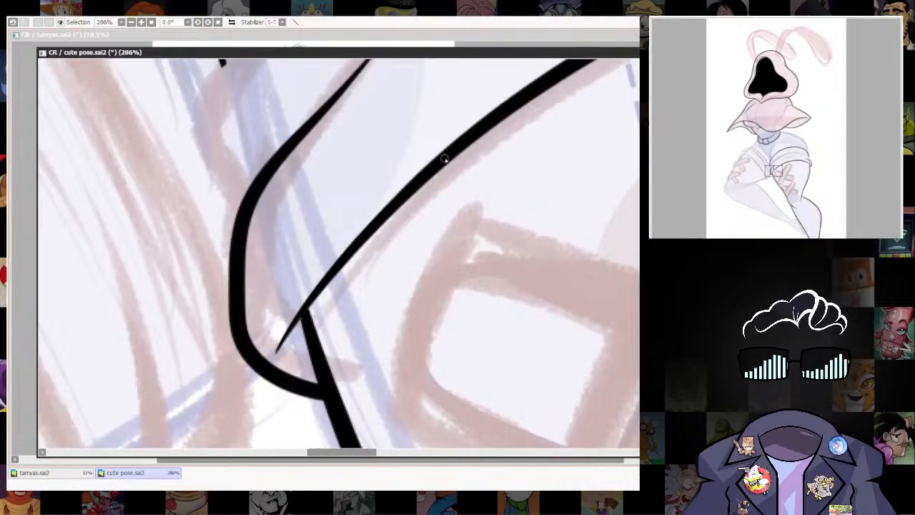
Examine the inked right-hand leg and cuff from the thigh to the canvas's lower edge and against the whole hooded figure.
scroll(548, 292, down, 1)
scroll(548, 291, down, 4)
drag(548, 292, 494, 251)
scroll(494, 250, down, 1)
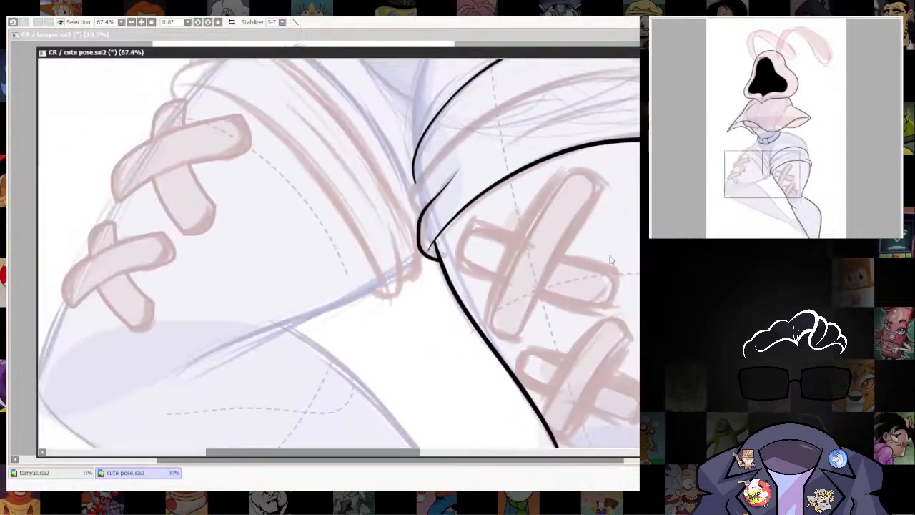
drag(671, 258, 620, 296)
scroll(620, 296, down, 2)
drag(632, 343, 536, 295)
drag(545, 415, 526, 208)
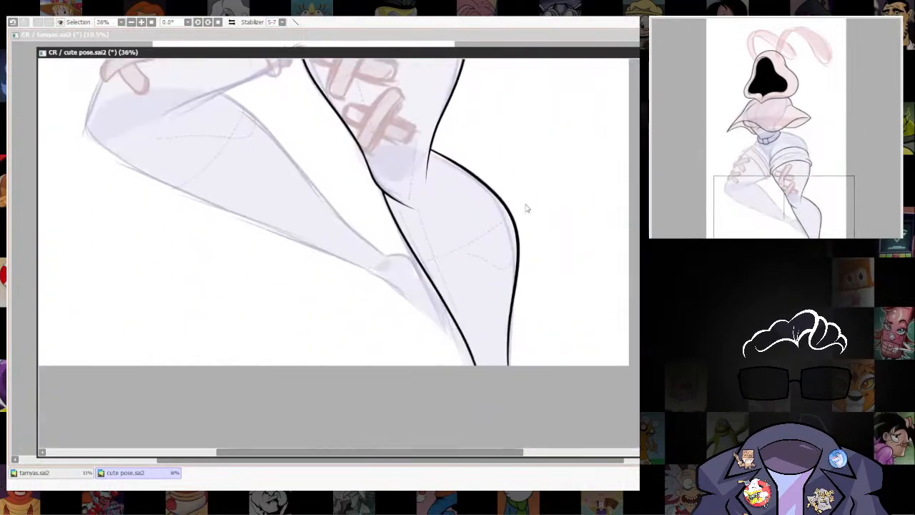
scroll(526, 208, down, 3)
drag(534, 284, 537, 410)
scroll(479, 284, up, 1)
drag(484, 262, 491, 412)
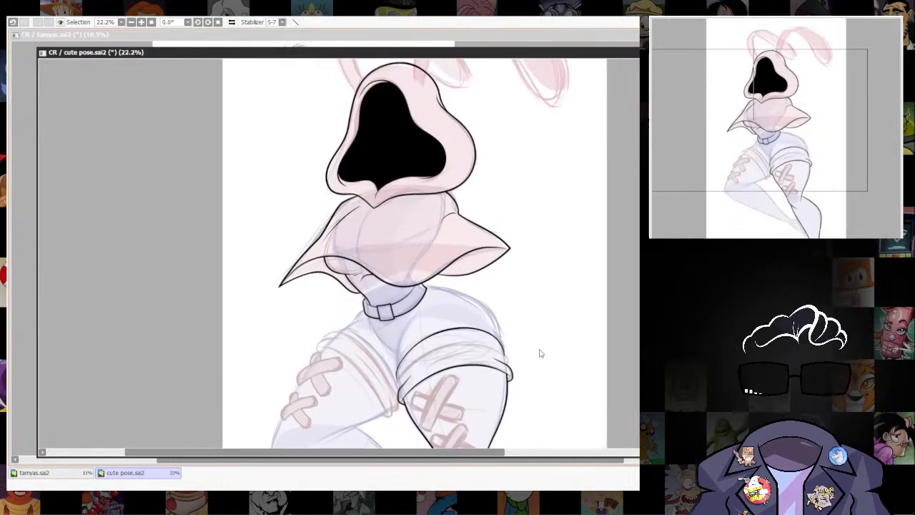
Ink a tapered line rising from the inner end of the right-hand cuff's upper edge, just above that edge, redrawing the first stroke.
scroll(540, 353, up, 2)
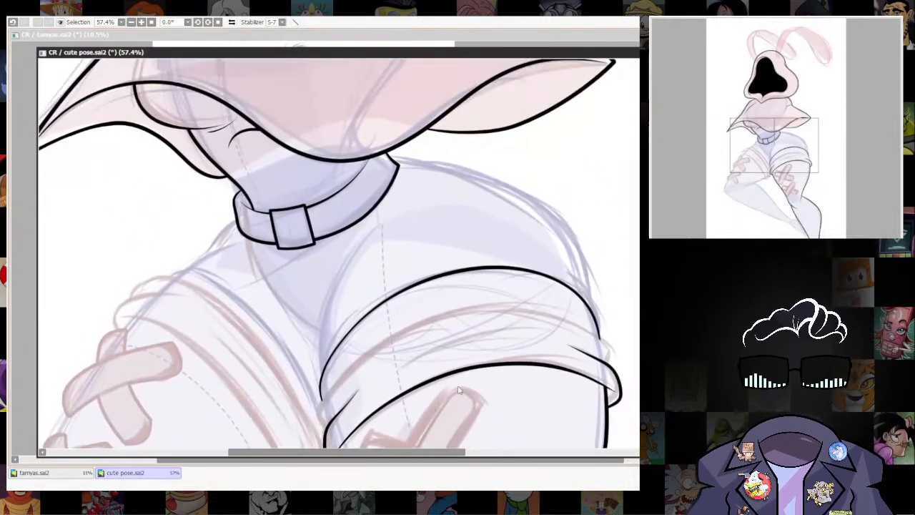
scroll(379, 319, up, 4)
drag(434, 392, 415, 340)
key(bracketleft)
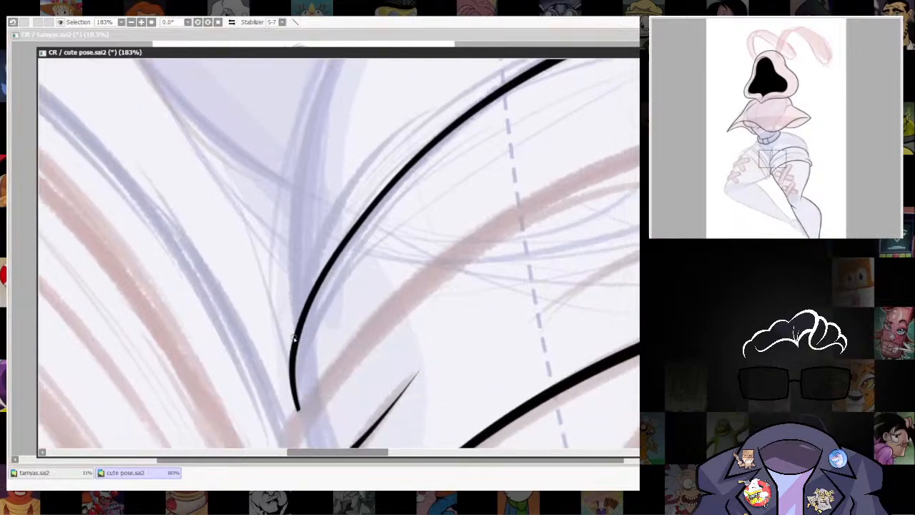
drag(286, 360, 440, 101)
key(ctrl+z)
mouse_move(292, 371)
mouse_down()
mouse_move(318, 250)
mouse_move(426, 114)
mouse_up()
drag(500, 221, 479, 324)
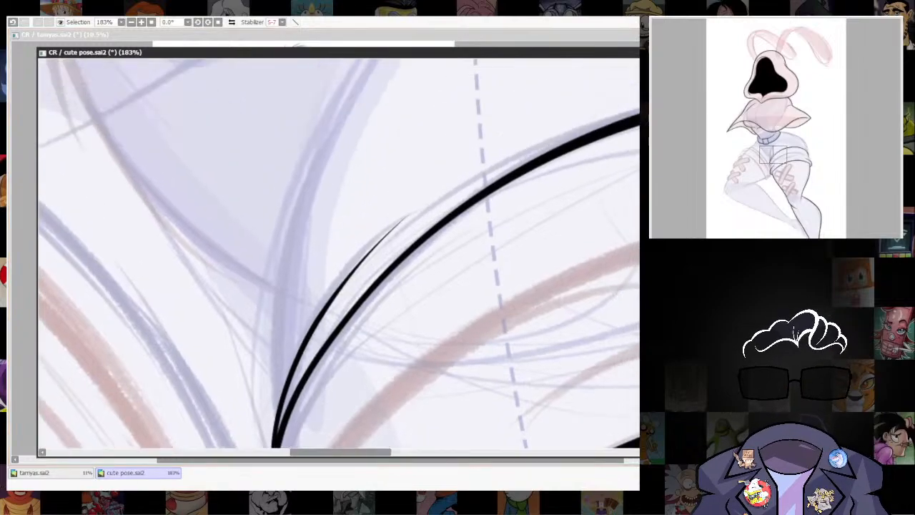
Ink a short tapered line above the outer end of the right-hand cuff's upper edge, redrawing the first stroke.
scroll(565, 294, down, 8)
drag(598, 326, 463, 337)
drag(614, 353, 570, 412)
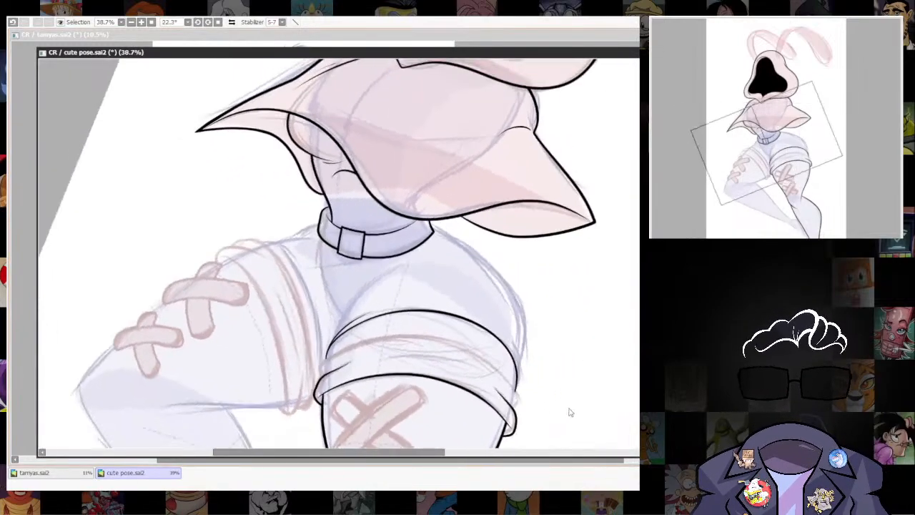
scroll(574, 404, up, 3)
drag(541, 383, 620, 285)
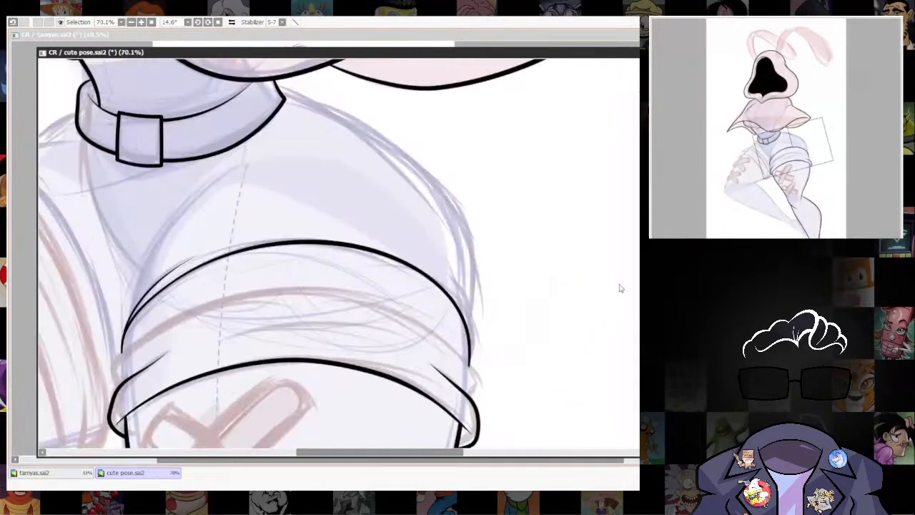
drag(513, 352, 532, 386)
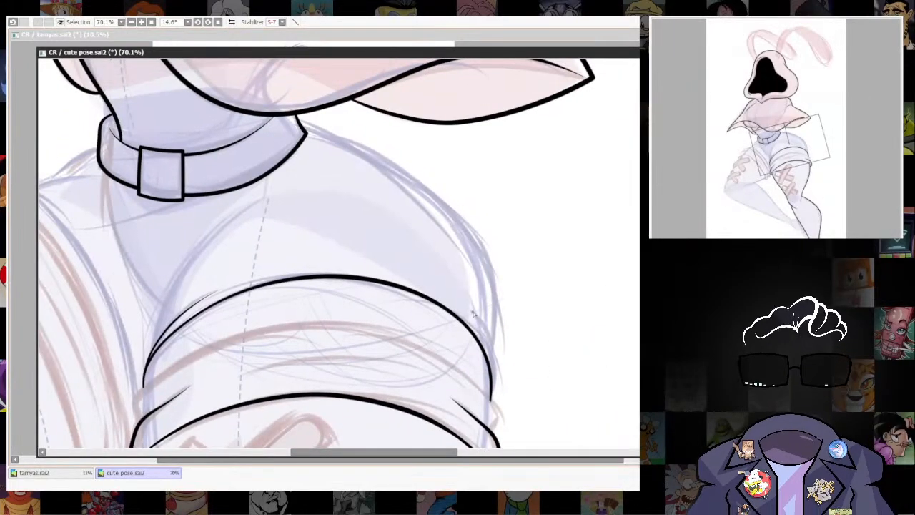
drag(459, 296, 493, 352)
key(ctrl+z)
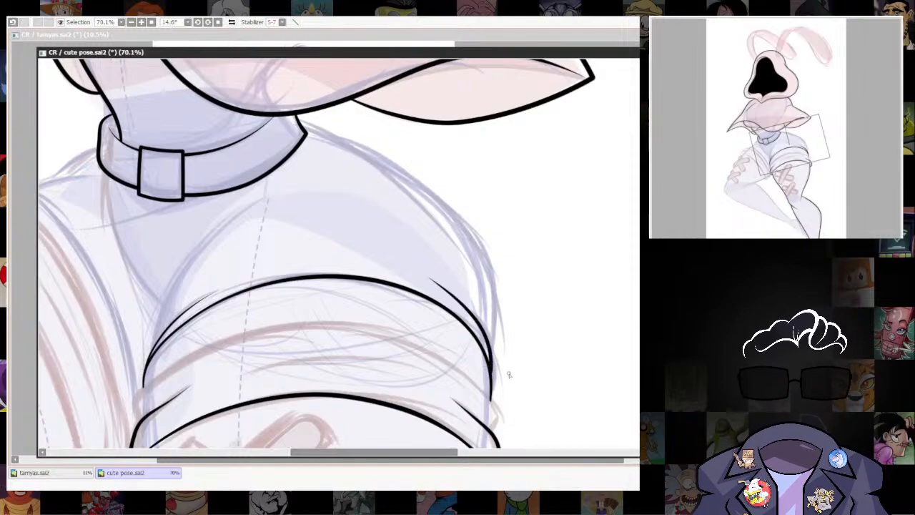
Clean up the joint where the short tapered line merges into the outer end of the cuff's upper edge.
drag(520, 374, 527, 283)
drag(560, 255, 561, 303)
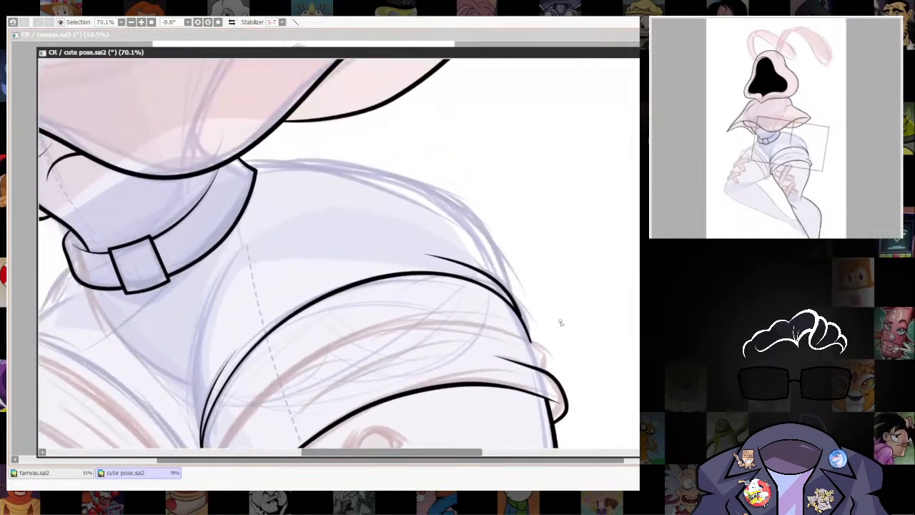
drag(570, 268, 598, 251)
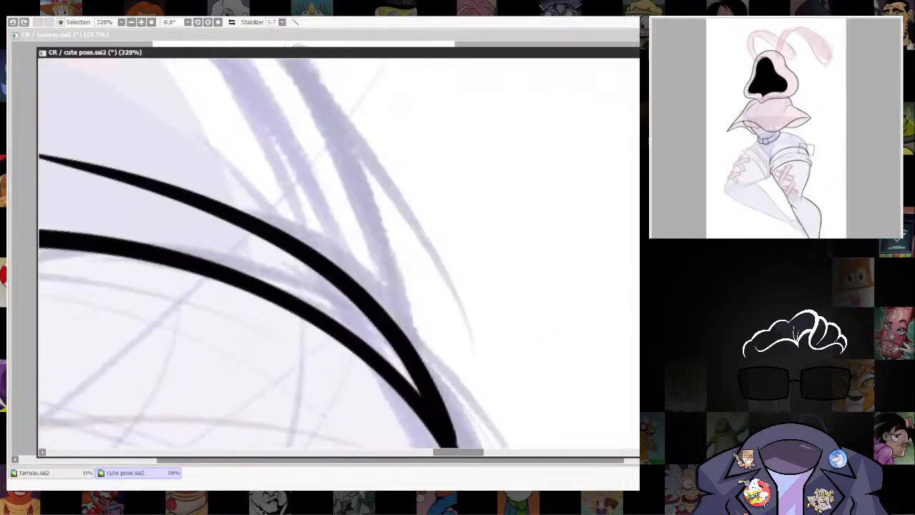
drag(450, 425, 433, 333)
key(ctrl+z)
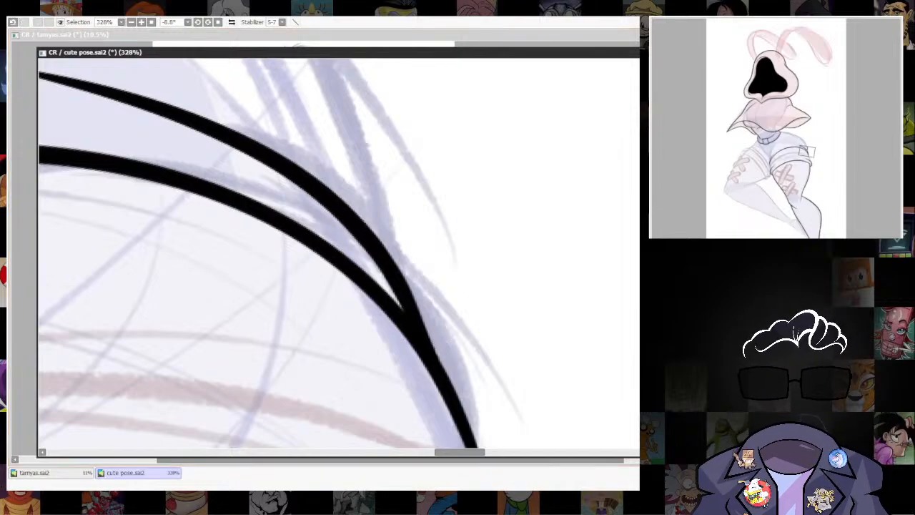
drag(544, 330, 585, 281)
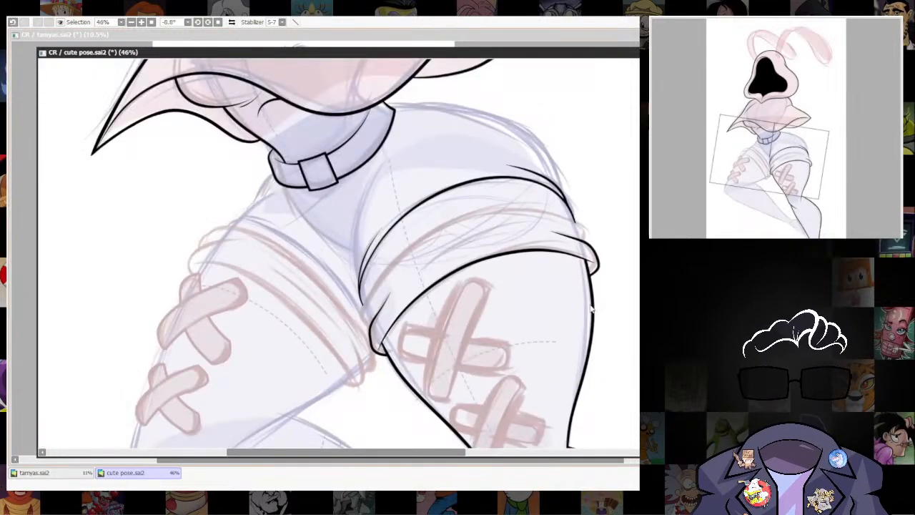
drag(602, 250, 556, 336)
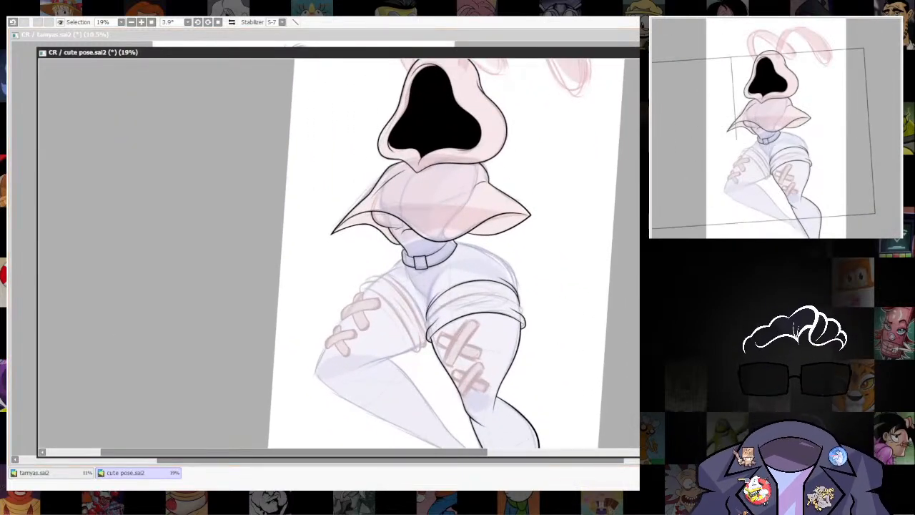
mouse_move(515, 273)
mouse_down()
mouse_move(531, 343)
mouse_move(549, 259)
mouse_move(541, 341)
mouse_move(522, 241)
mouse_move(561, 367)
mouse_up()
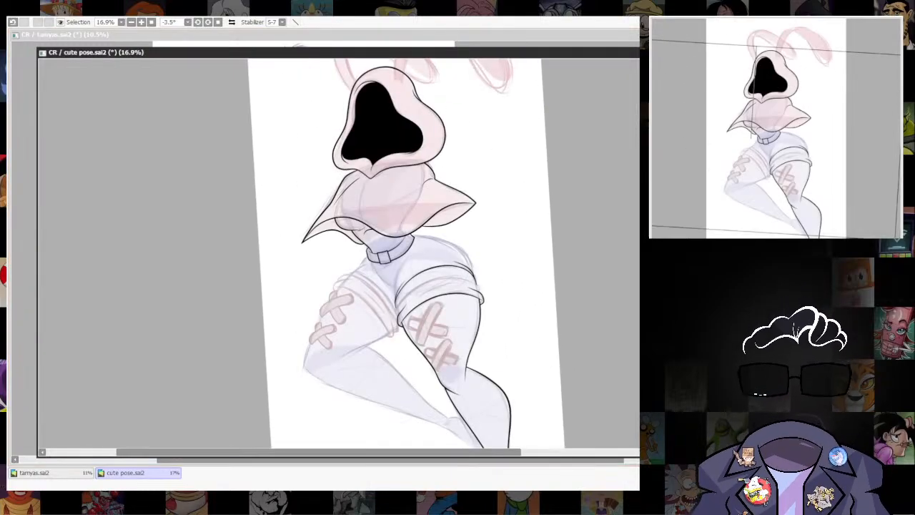
Ink the tapered hip crease from below the belt down to the cuff's inner end, redrawing the first stroke.
mouse_move(444, 292)
mouse_down()
mouse_move(493, 263)
mouse_move(493, 346)
mouse_move(373, 277)
mouse_move(372, 259)
mouse_move(612, 280)
mouse_up()
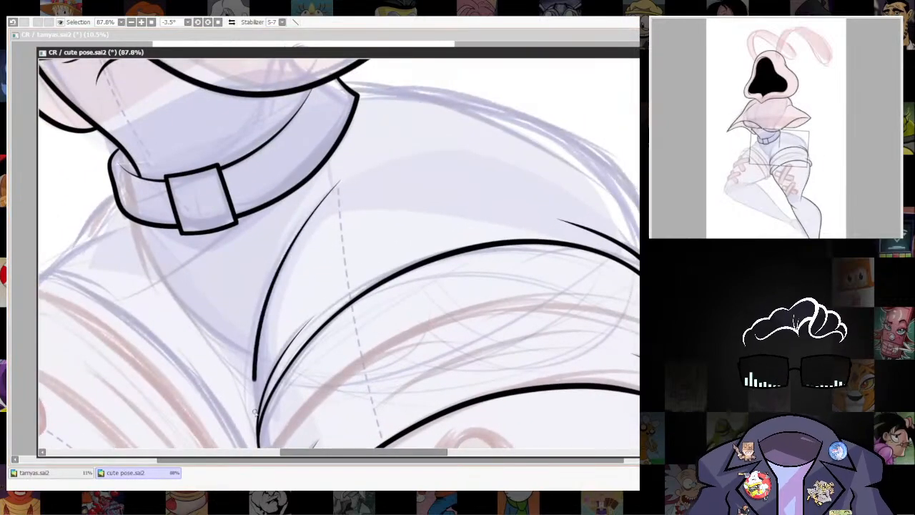
key(ctrl+z)
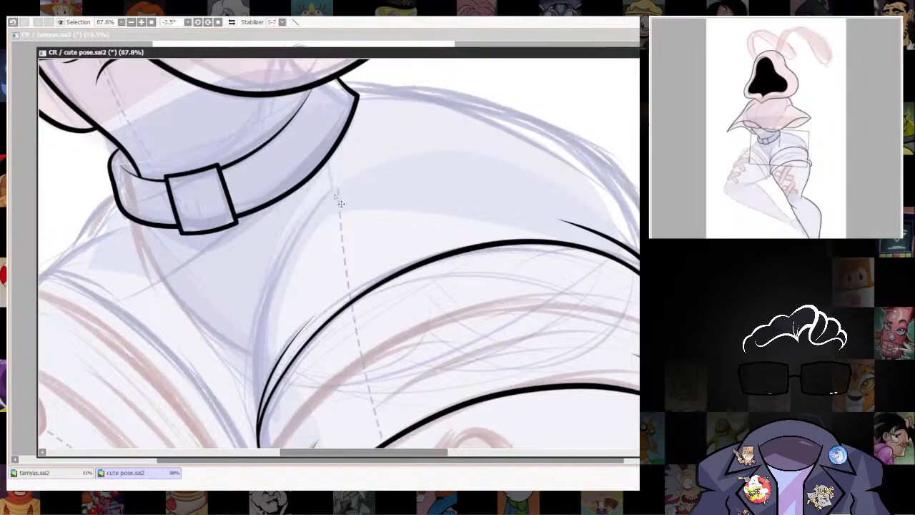
drag(252, 419, 258, 425)
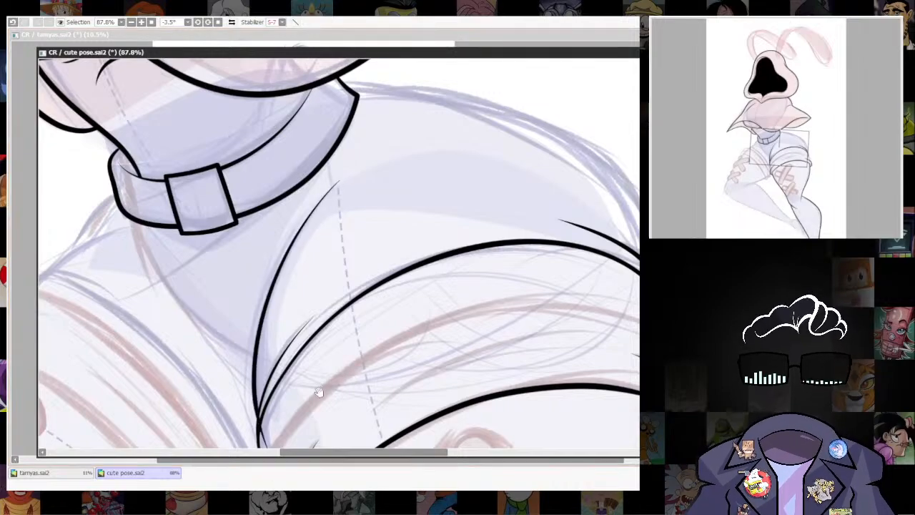
drag(320, 392, 312, 290)
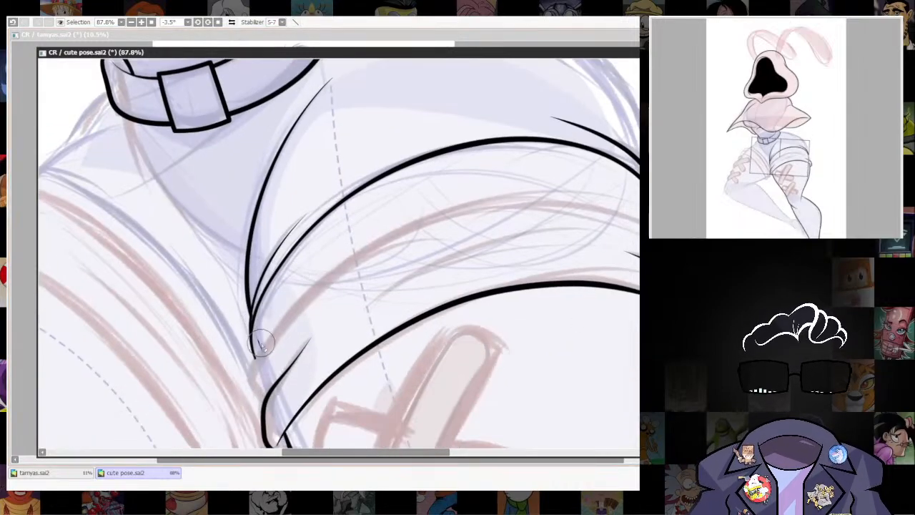
Ink a middle band edge across the right-hand cuff, curving it over the sketch and rounding its outer corner.
drag(639, 297, 530, 317)
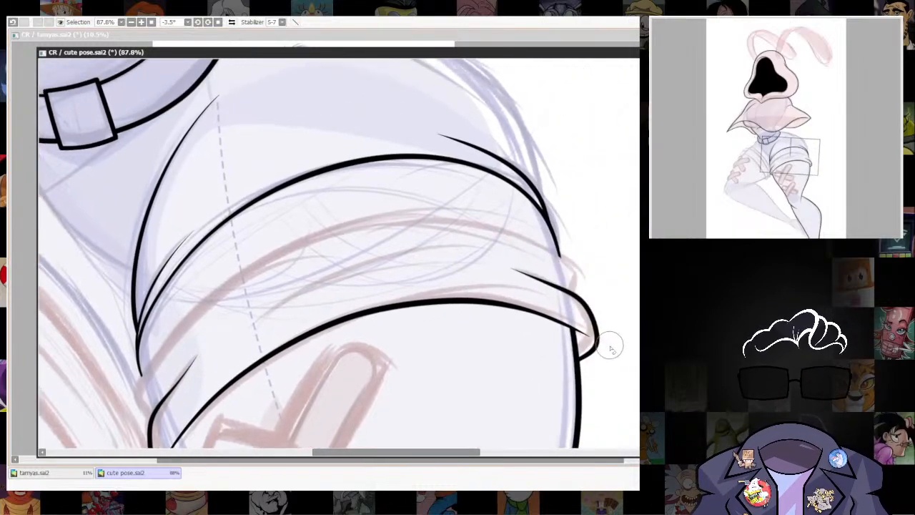
drag(606, 343, 630, 315)
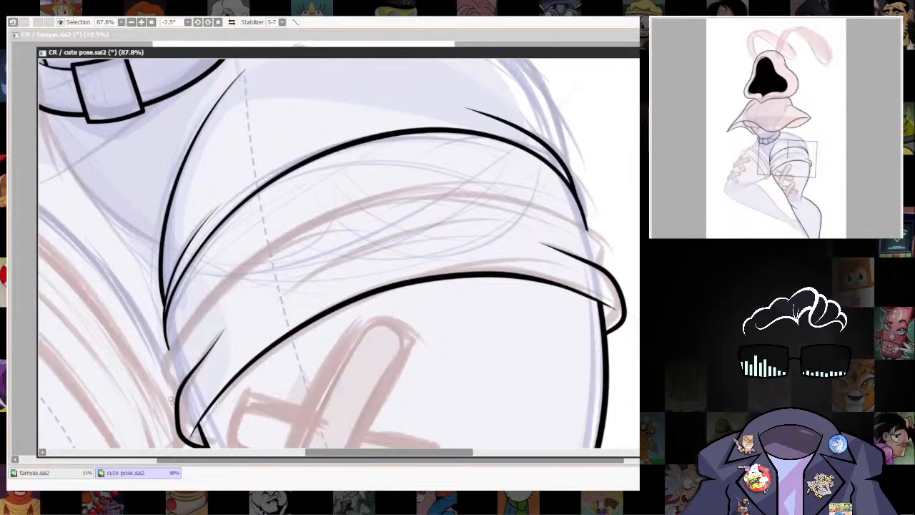
click(157, 367)
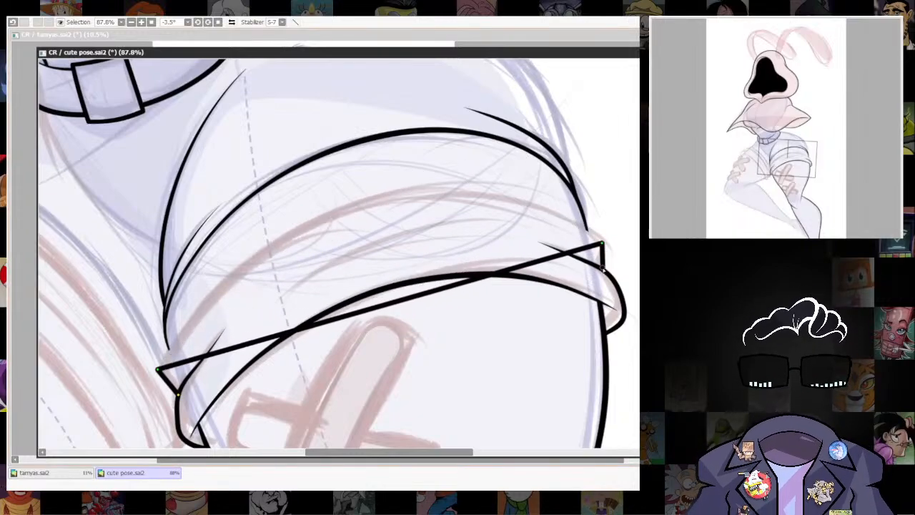
drag(395, 302, 350, 205)
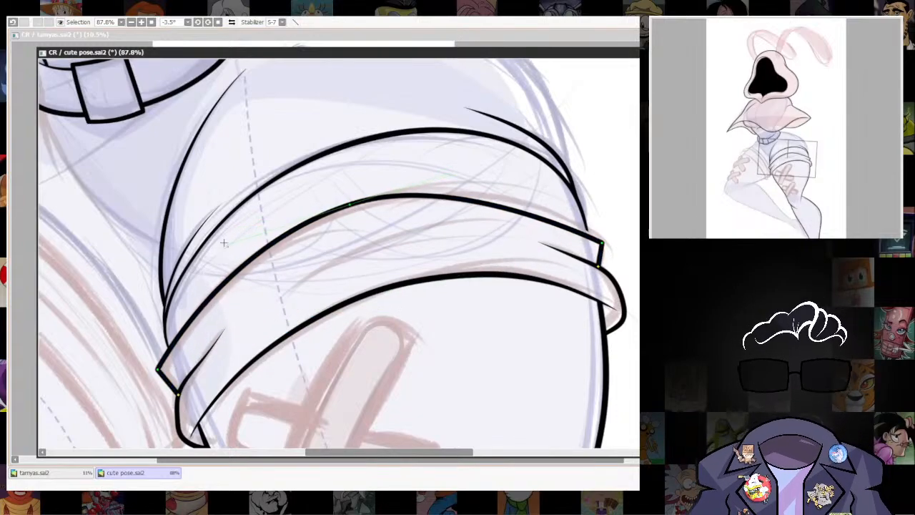
ctrl+click(602, 242)
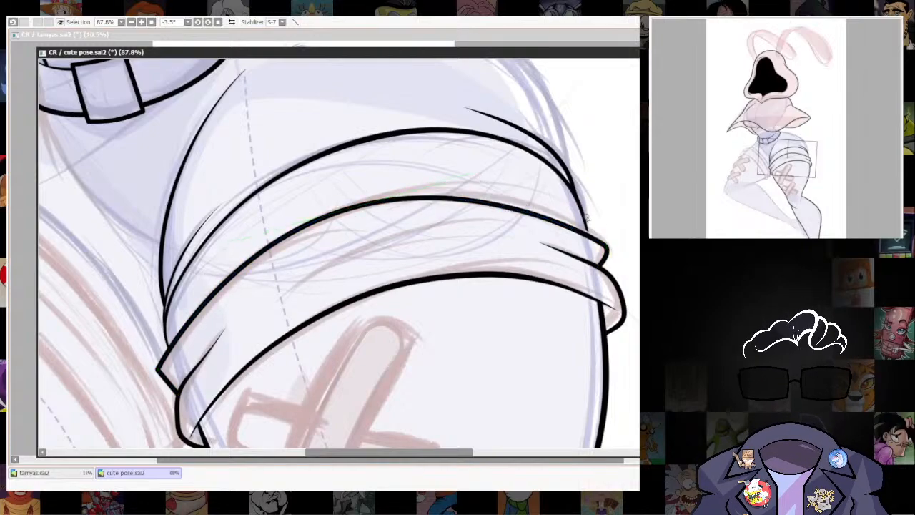
Round the inner corner of the cuff's middle band edge and adjust its inner end point to meet the lower fold.
drag(470, 290, 504, 248)
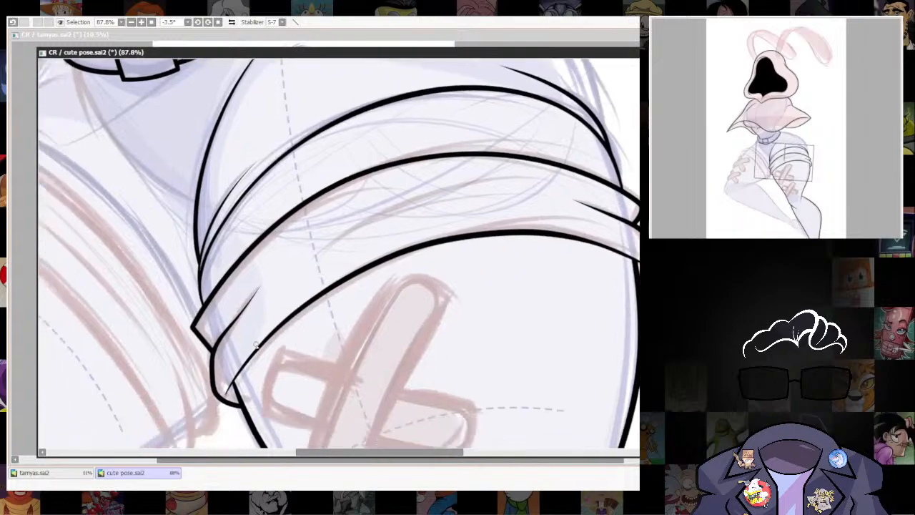
drag(203, 340, 199, 345)
key(ctrl+alt)
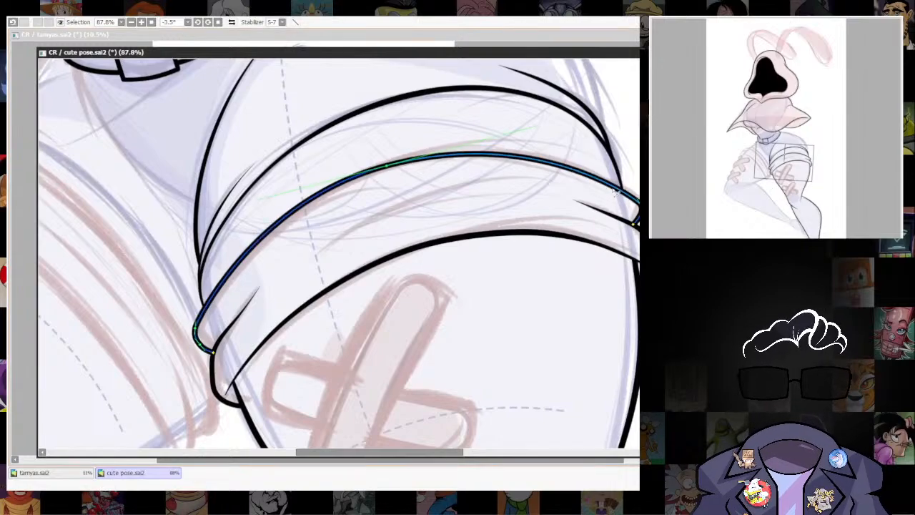
drag(636, 270, 611, 303)
drag(608, 255, 576, 278)
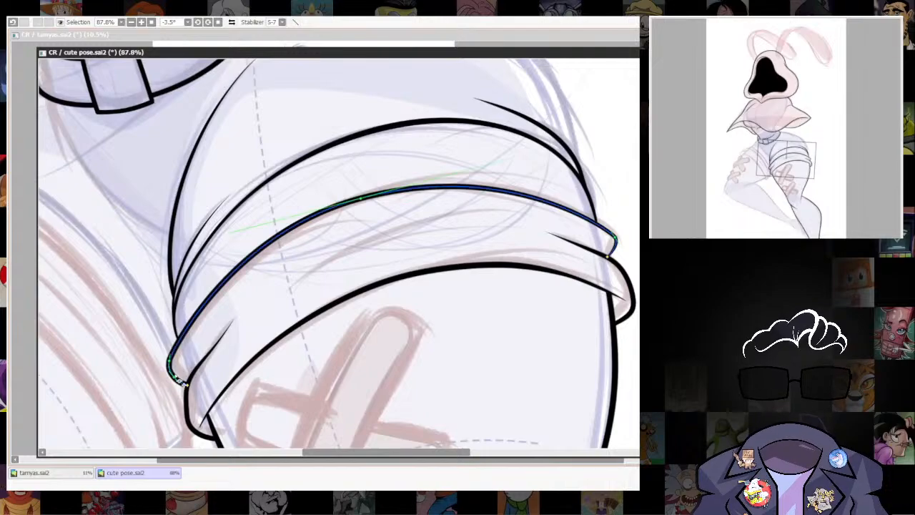
drag(186, 384, 176, 412)
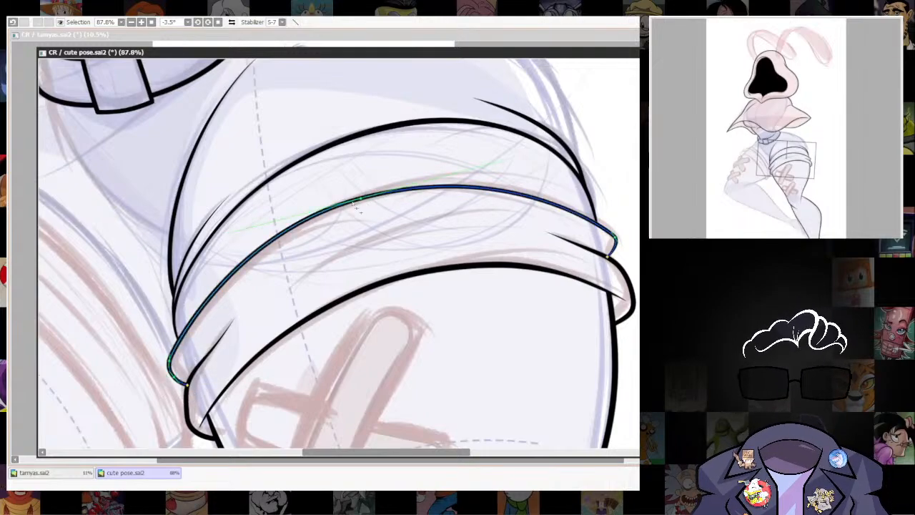
scroll(429, 218, up, 2)
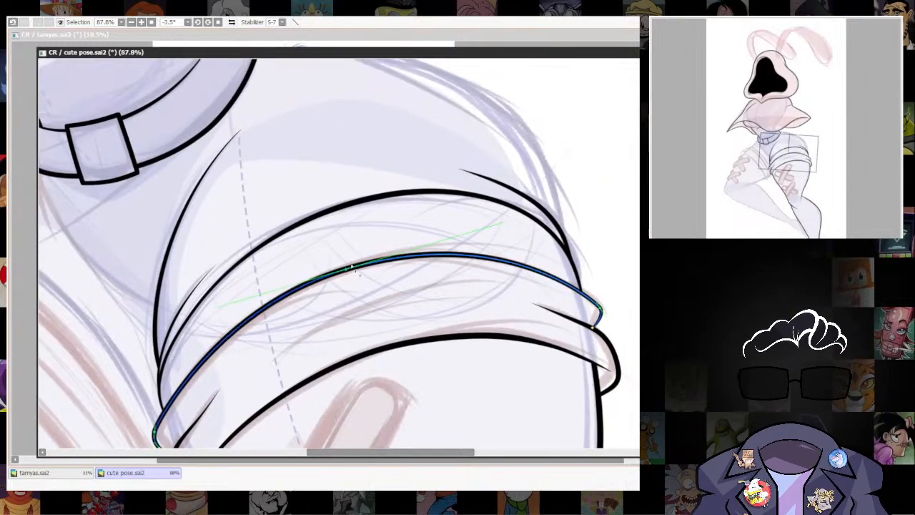
scroll(465, 210, down, 5)
drag(507, 285, 478, 343)
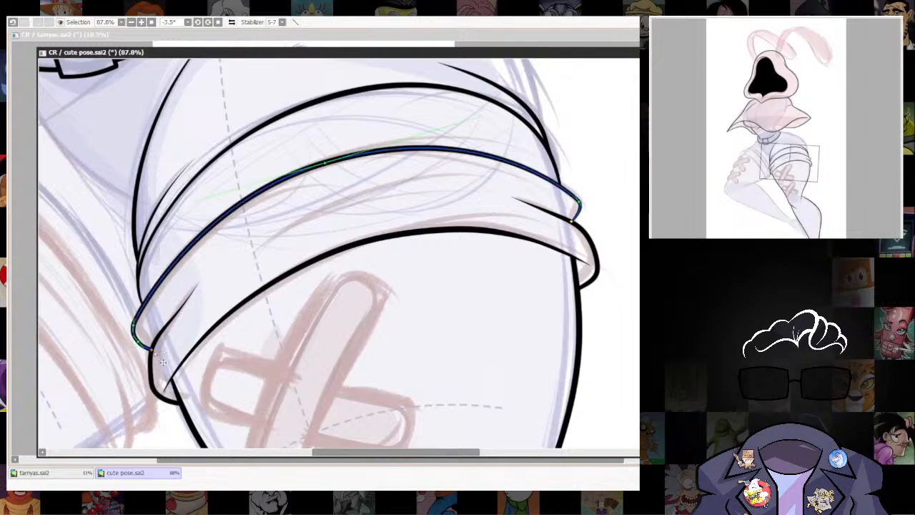
drag(152, 349, 151, 359)
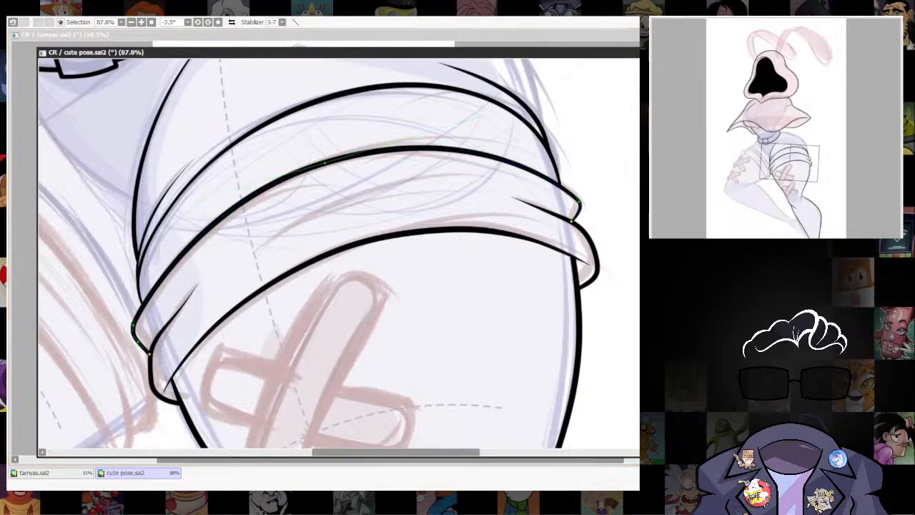
Erase the tip of the short fold line at the inner end of the cuff's lower band to shorten it.
scroll(596, 286, down, 6)
drag(596, 310, 533, 273)
scroll(458, 292, up, 7)
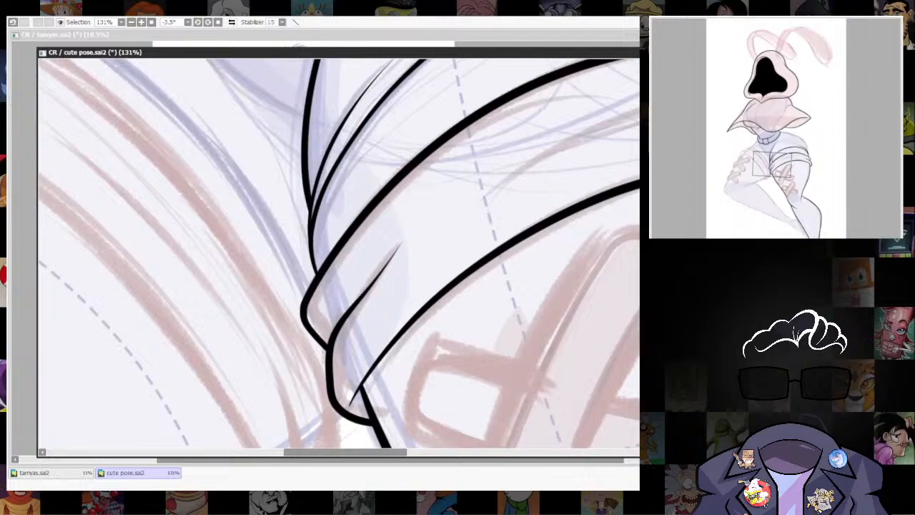
key(e)
drag(403, 241, 393, 249)
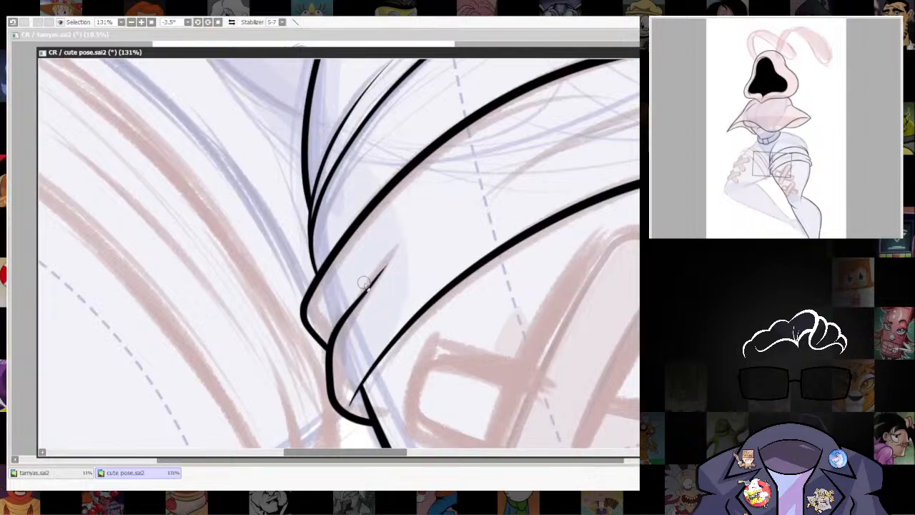
Ink a long fold line tapered at both ends along the middle of the right-hand cuff's lower band.
drag(521, 285, 259, 404)
drag(522, 346, 500, 312)
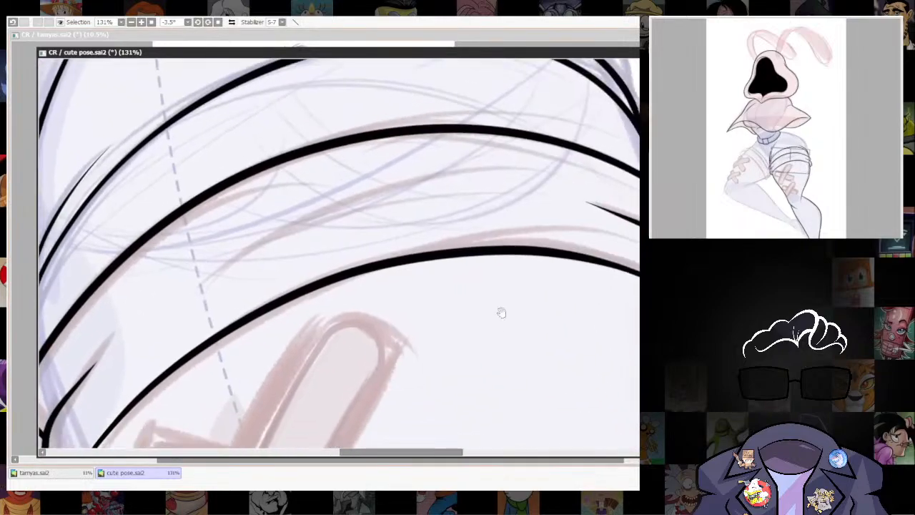
drag(116, 363, 565, 187)
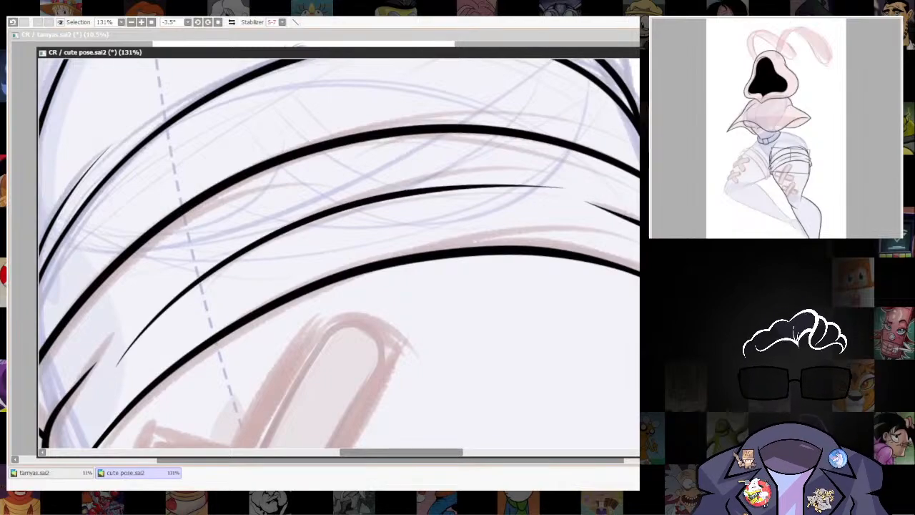
scroll(591, 268, down, 7)
drag(591, 268, 499, 257)
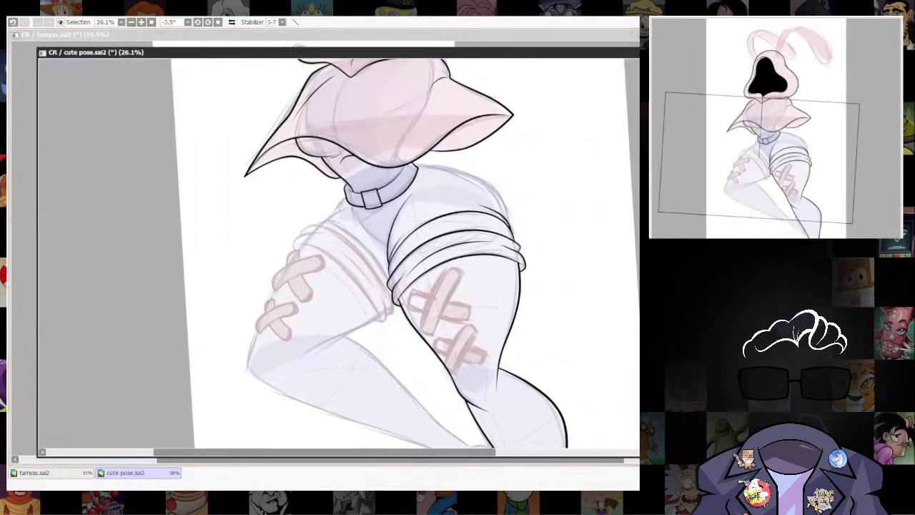
Ink the outer hip contour from the belt's right-hand corner down to the cuff, redrawing it until it follows the sketch.
scroll(491, 367, down, 4)
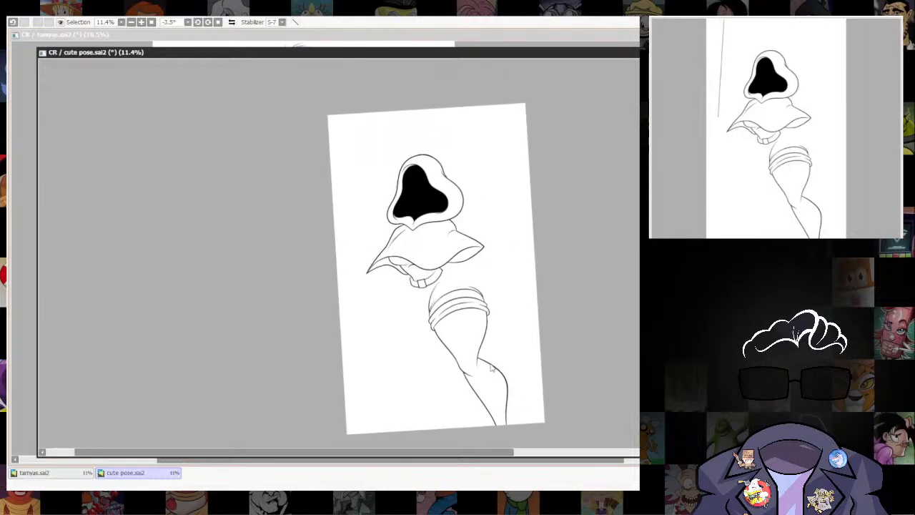
scroll(490, 368, up, 5)
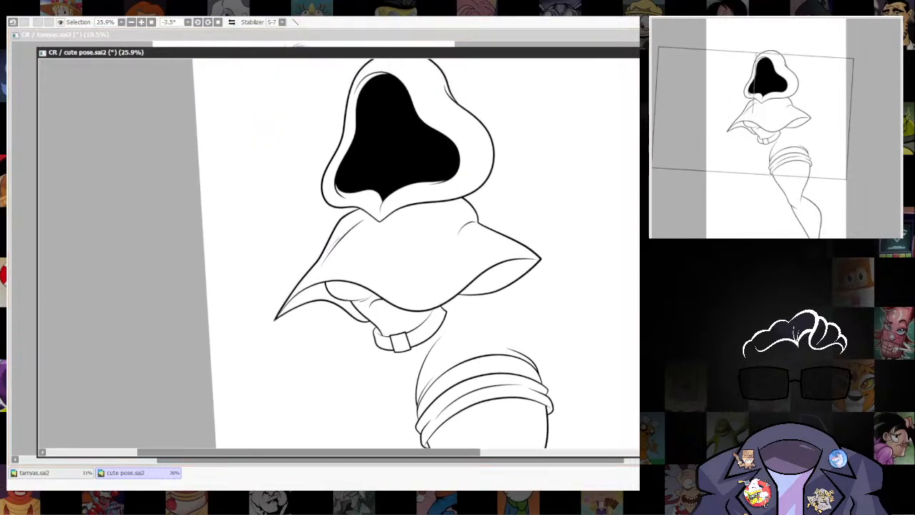
scroll(515, 343, up, 2)
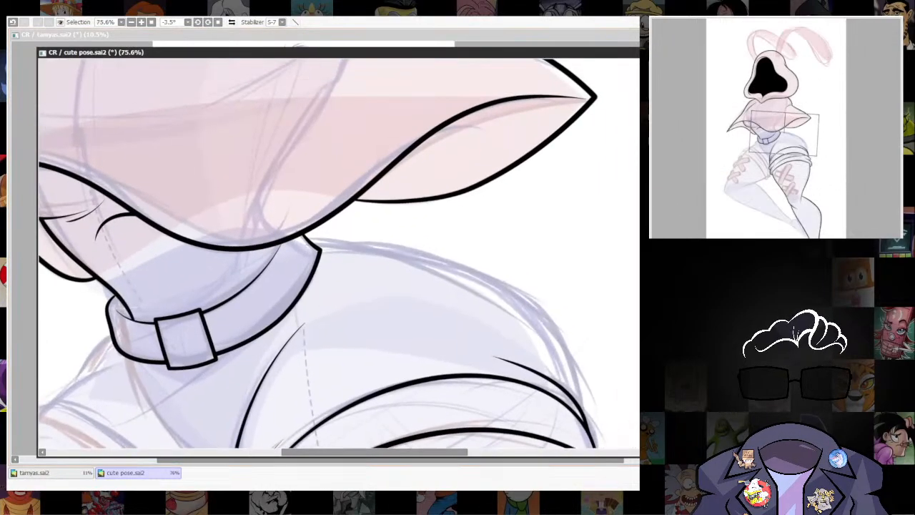
mouse_move(317, 250)
mouse_down()
mouse_move(297, 207)
mouse_move(465, 224)
mouse_move(548, 290)
mouse_move(574, 402)
mouse_up()
key(ctrl+z)
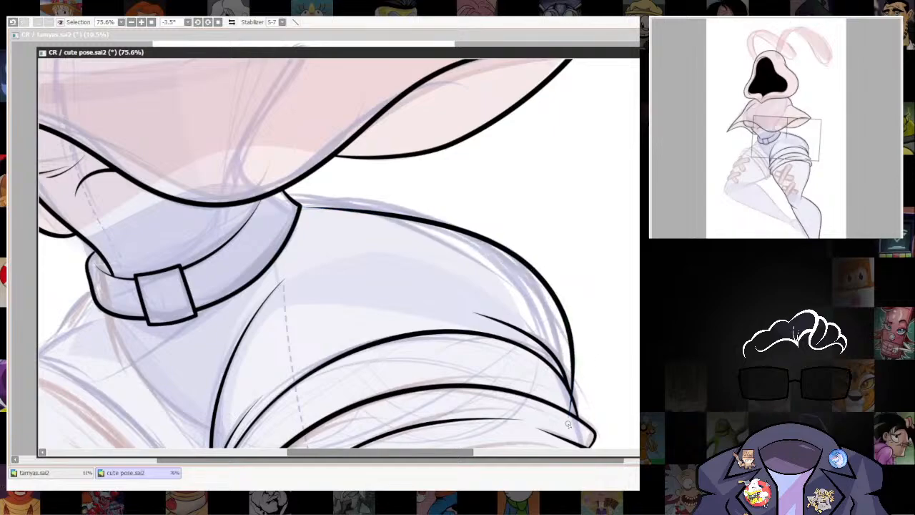
key(ctrl+z)
mouse_move(301, 206)
mouse_down()
mouse_move(576, 428)
mouse_move(559, 405)
mouse_up()
key(ctrl+z)
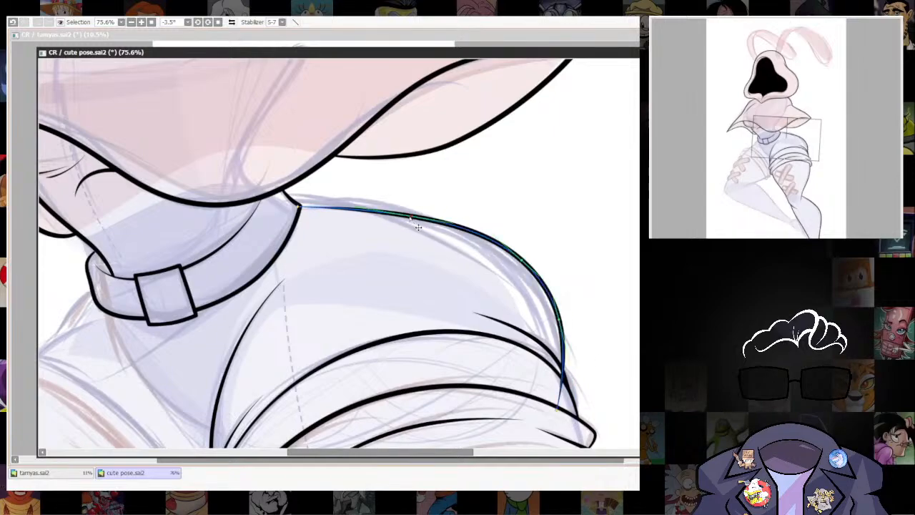
Raise the upper part of the hip contour's curve slightly for a rounder shape and review it against the figure.
drag(413, 217, 410, 210)
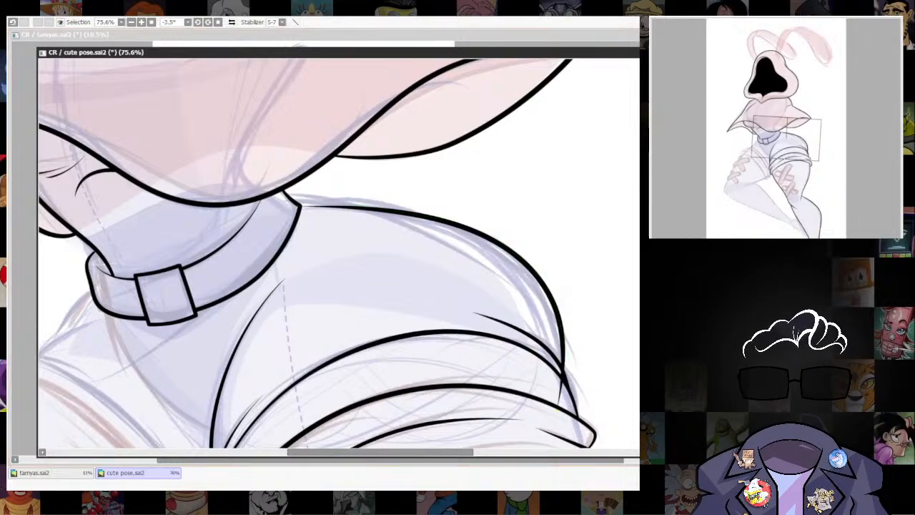
scroll(580, 302, down, 3)
drag(601, 332, 593, 163)
scroll(582, 326, down, 2)
scroll(594, 307, up, 4)
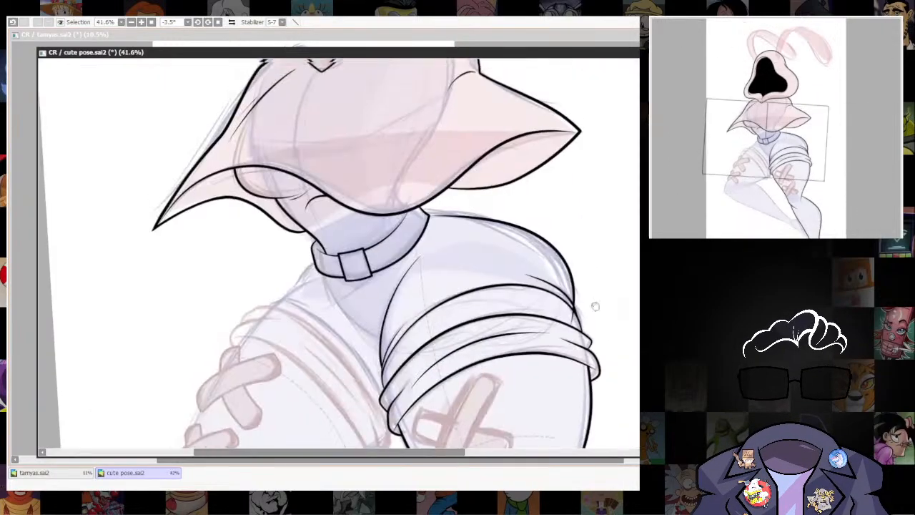
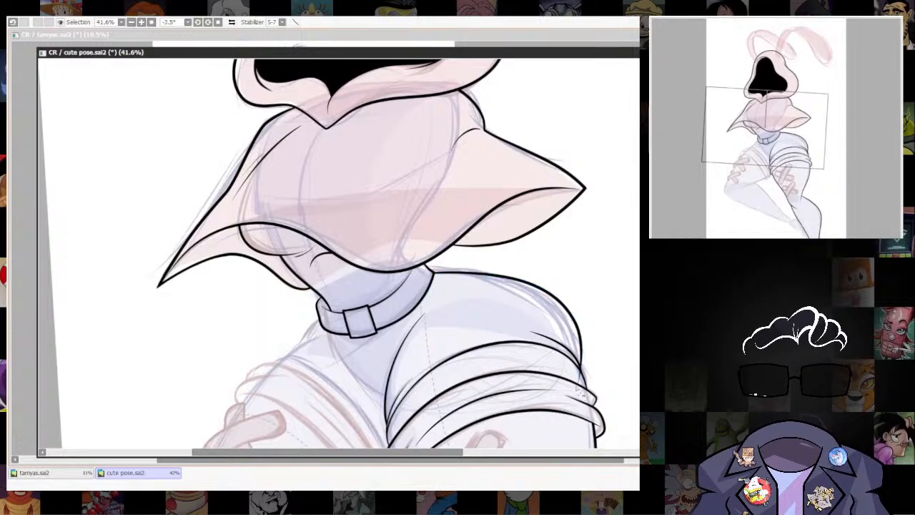
Ink the left-hand cuff's lower edge as one long curve from its outer side to the inner thigh, redrawing the first attempt.
mouse_move(582, 388)
mouse_down()
mouse_move(608, 239)
mouse_move(590, 343)
mouse_up()
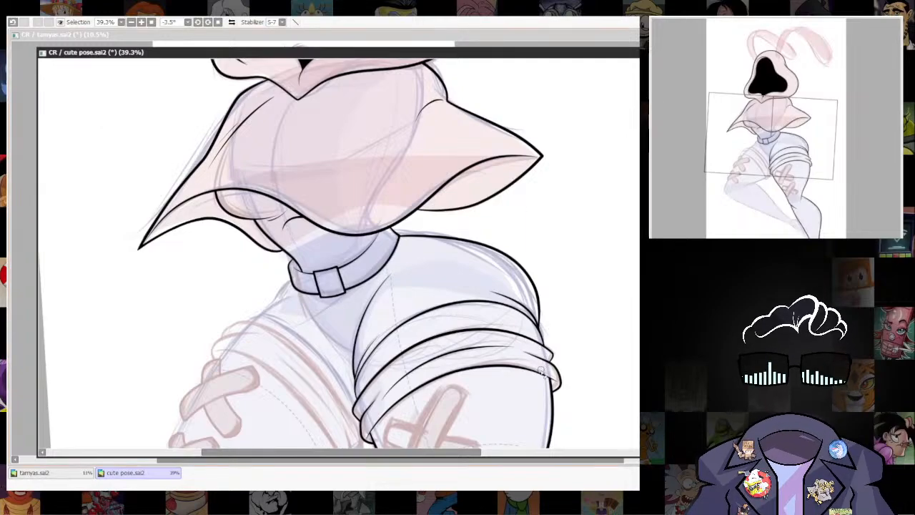
drag(541, 371, 502, 327)
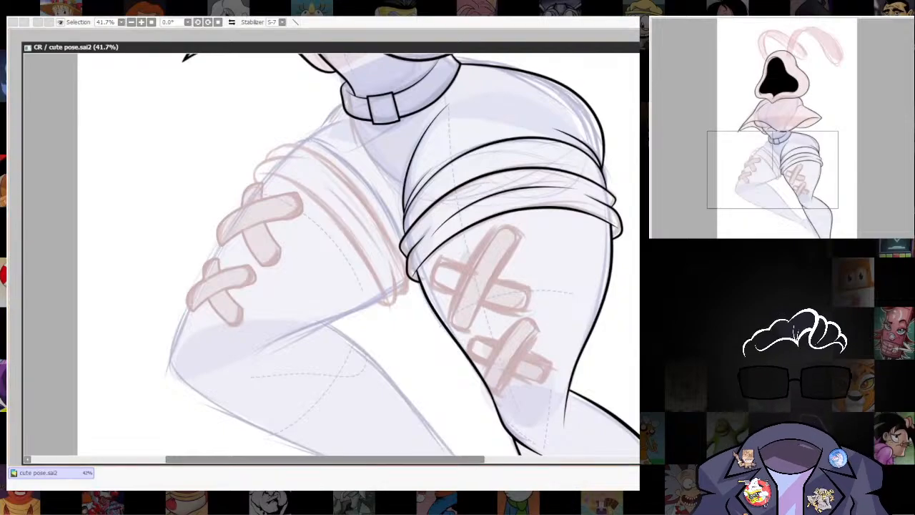
scroll(304, 196, up, 3)
drag(341, 205, 384, 194)
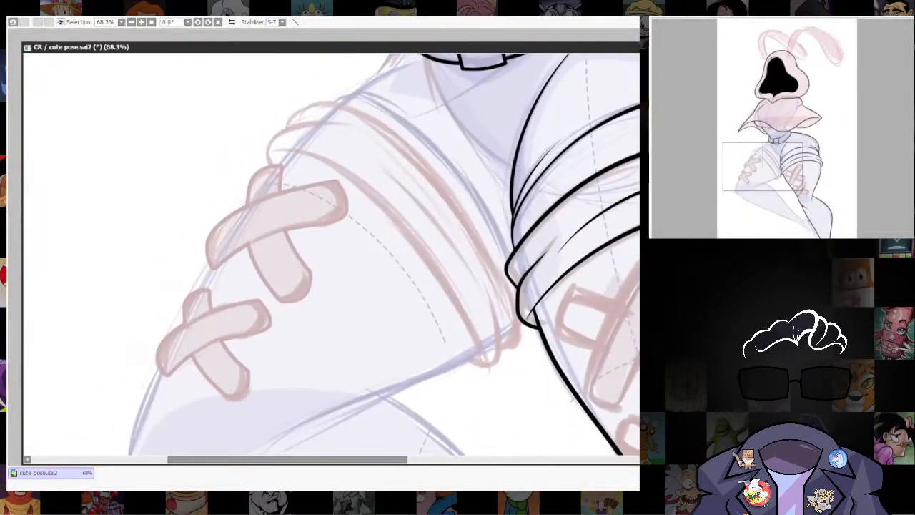
mouse_move(274, 150)
mouse_down()
mouse_move(334, 153)
mouse_move(396, 194)
mouse_move(452, 273)
mouse_up()
key(ctrl+z)
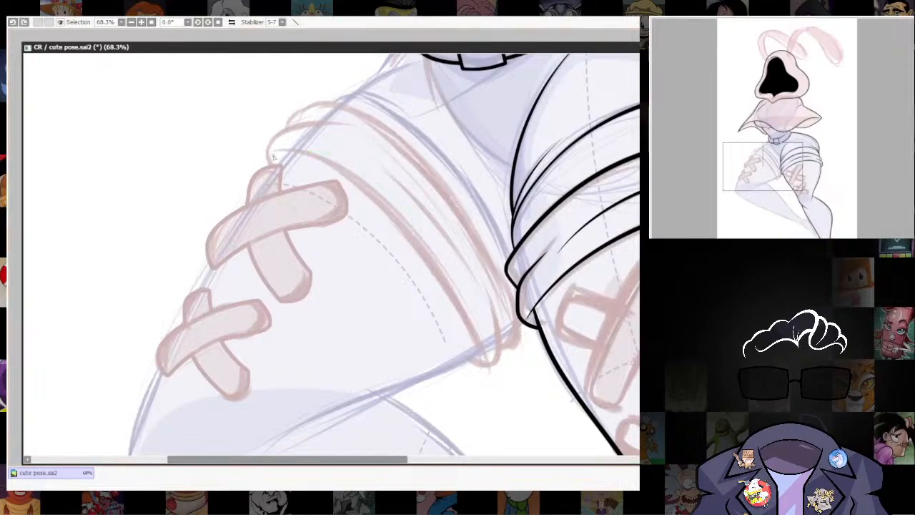
mouse_move(431, 255)
mouse_down()
mouse_move(469, 326)
mouse_move(476, 362)
mouse_up()
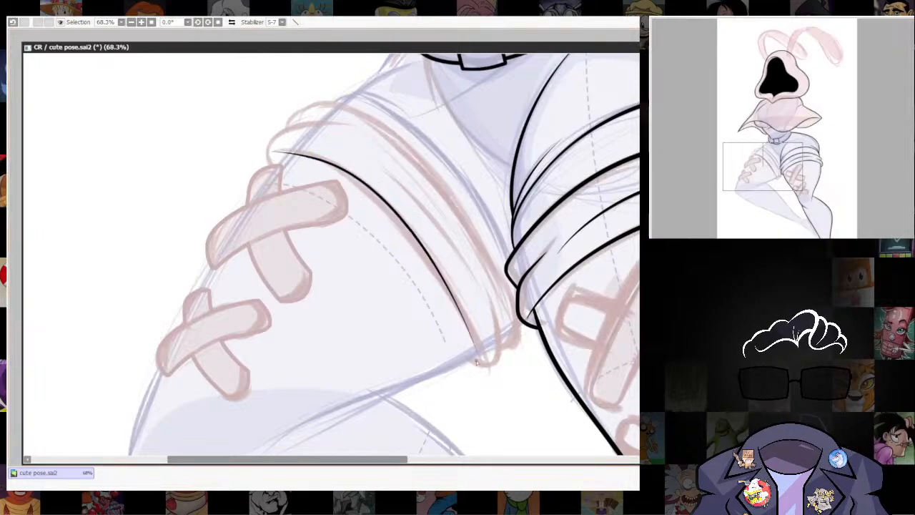
Thicken the middle of the left-hand cuff's lower edge line, keeping both ends tapered and the curve on the sketch.
drag(387, 203, 427, 201)
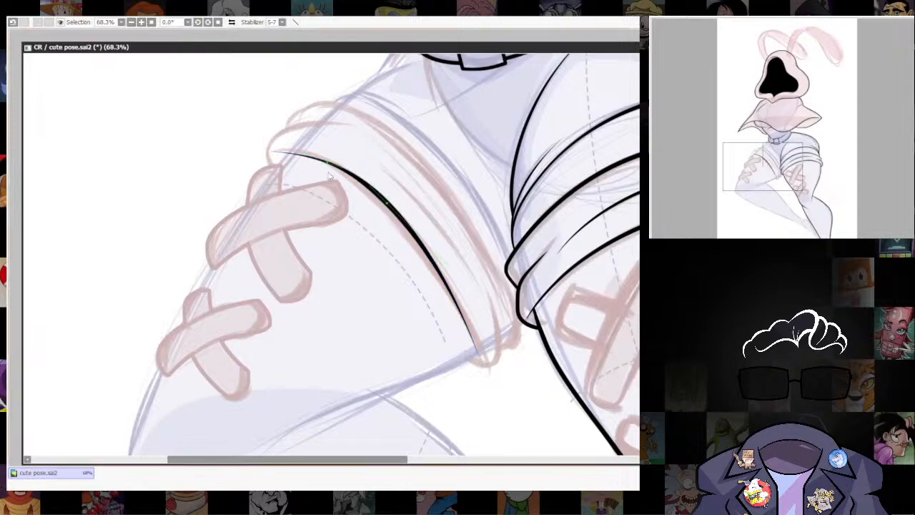
mouse_move(329, 165)
mouse_down()
mouse_move(356, 156)
mouse_move(323, 160)
mouse_move(351, 172)
mouse_up()
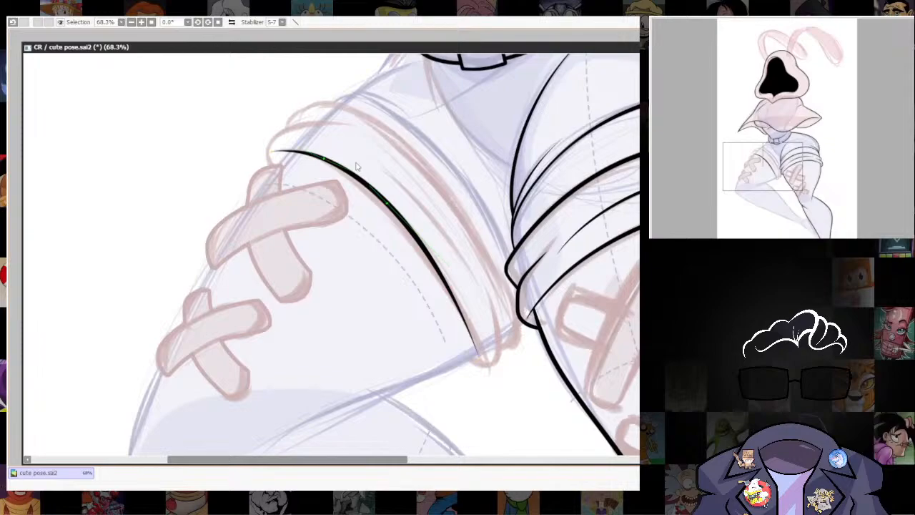
drag(458, 308, 496, 299)
scroll(407, 343, up, 3)
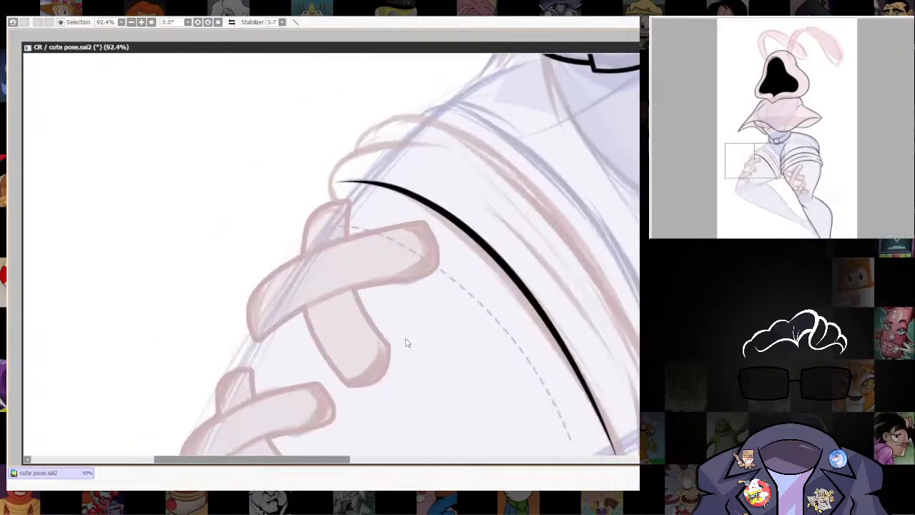
Ink the rounded inner end of the left-hand cuff's lower band, redrawing the hooked curve closer to the sketch.
scroll(406, 343, down, 8)
scroll(592, 348, up, 9)
drag(592, 347, 593, 317)
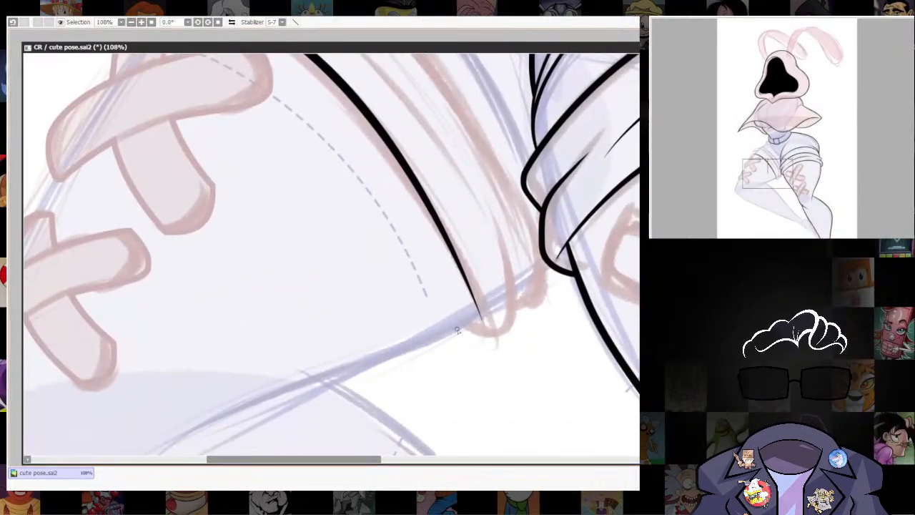
mouse_move(514, 341)
mouse_down()
mouse_move(512, 253)
mouse_move(457, 168)
mouse_up()
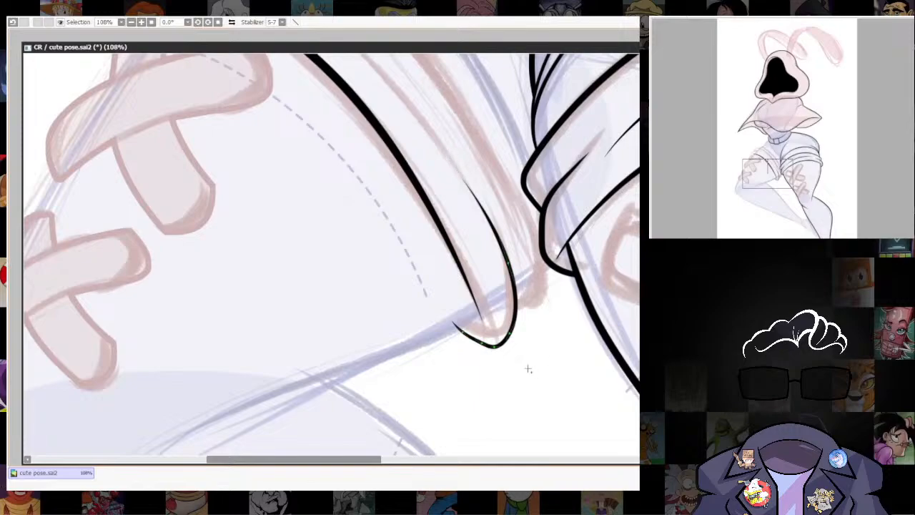
key(ctrl+z)
drag(509, 336, 481, 197)
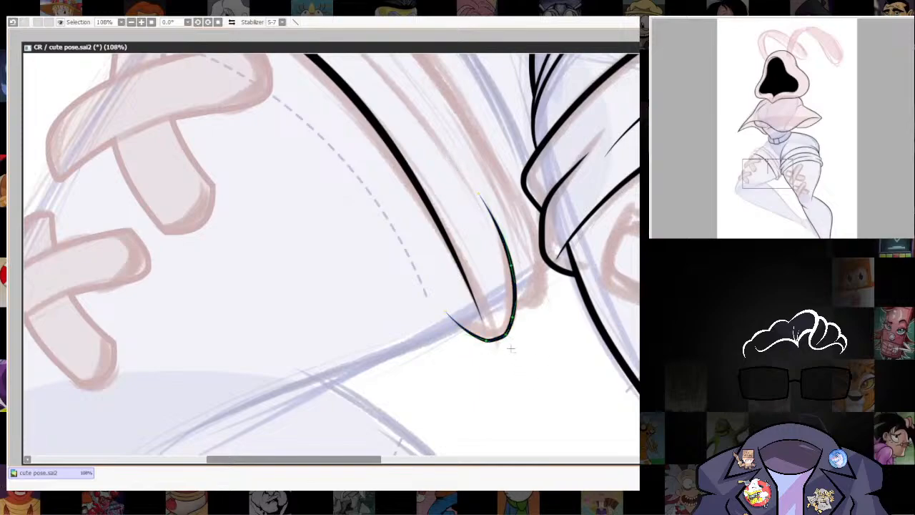
Reshape the hooked curve at the lower band's inner end with its control points and thicken its rounded bottom.
mouse_move(503, 336)
mouse_down()
mouse_move(493, 341)
mouse_move(510, 318)
mouse_move(507, 334)
mouse_up()
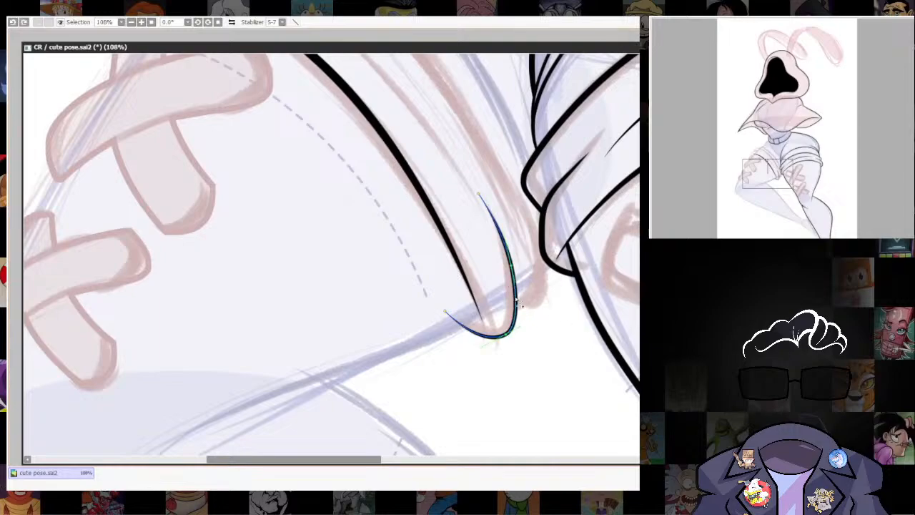
drag(507, 334, 502, 336)
drag(511, 265, 508, 266)
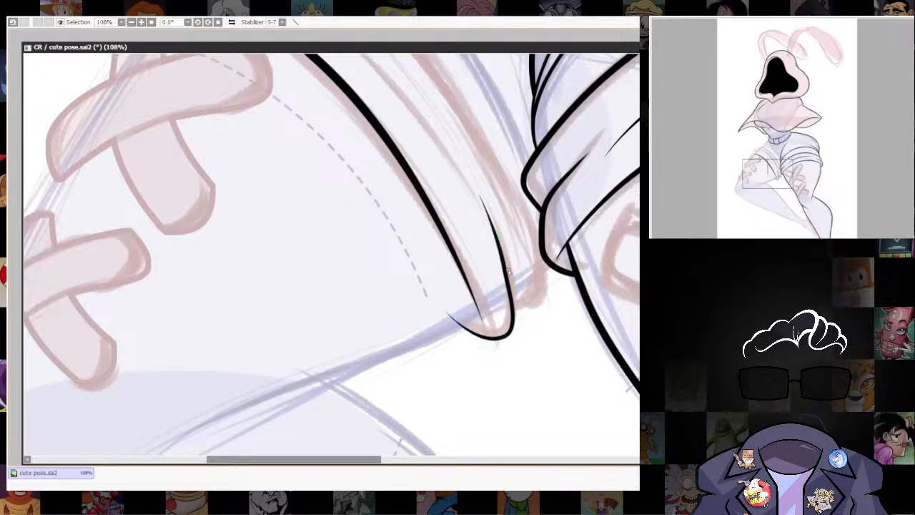
drag(507, 270, 511, 285)
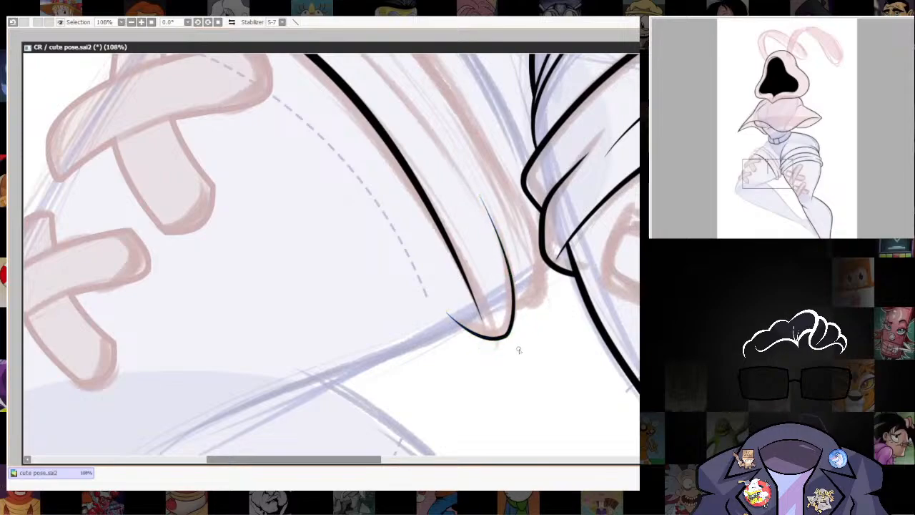
scroll(565, 337, up, 2)
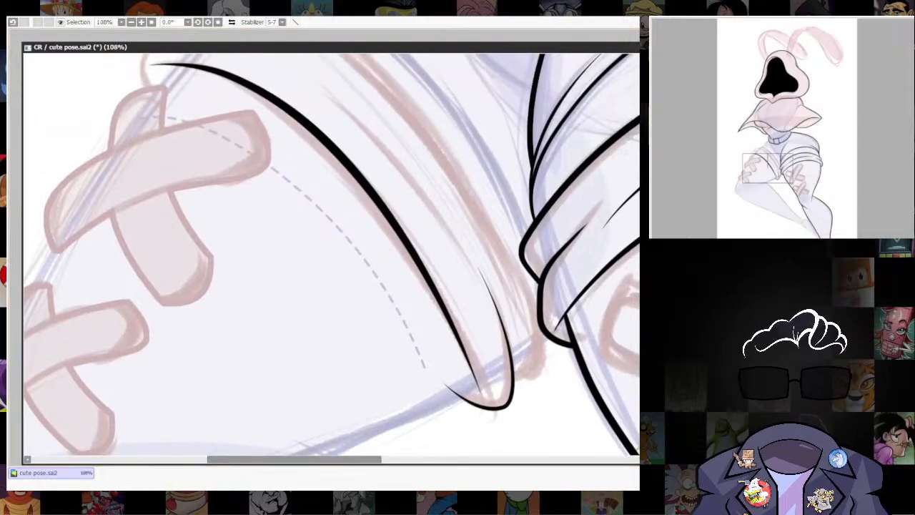
mouse_move(504, 408)
mouse_down()
mouse_move(528, 402)
mouse_move(520, 402)
mouse_up()
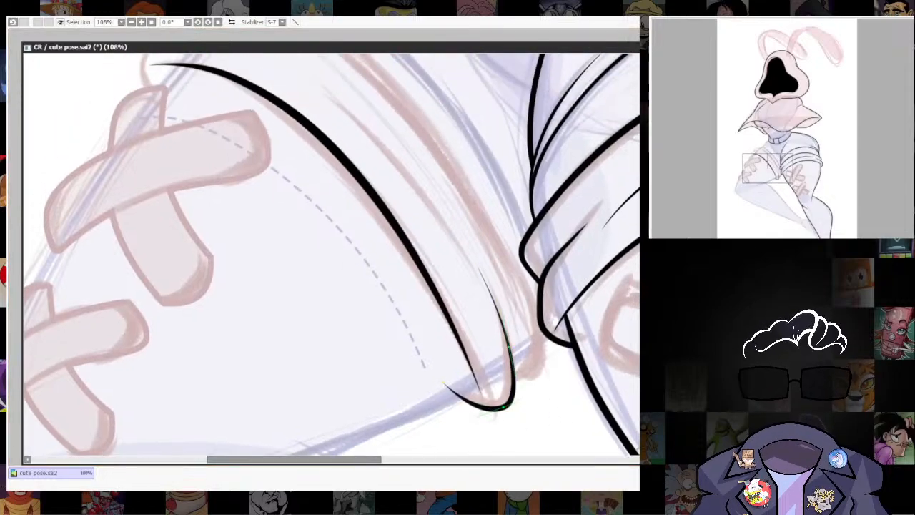
scroll(561, 347, down, 4)
drag(508, 346, 533, 296)
scroll(535, 299, up, 5)
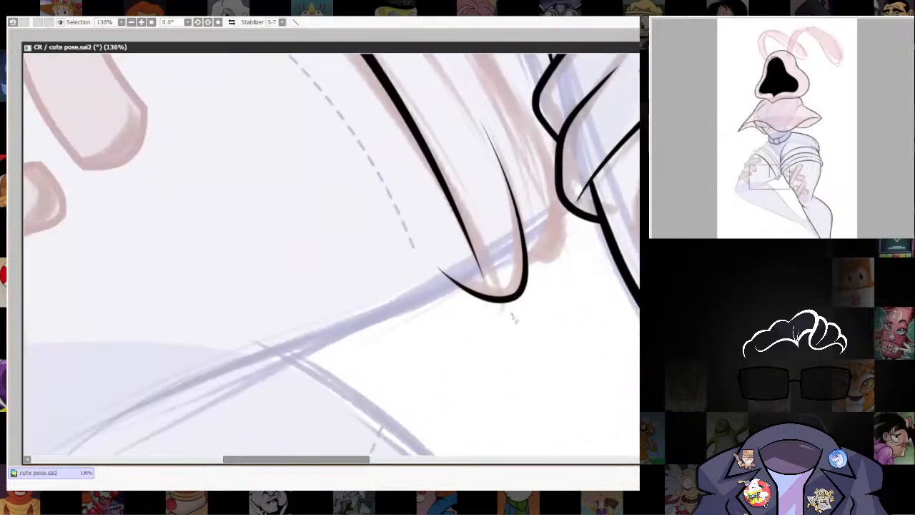
Erase the excess line tip extending past the cuff's lower edge at the inner end of the lower band.
key(e)
drag(431, 272, 457, 272)
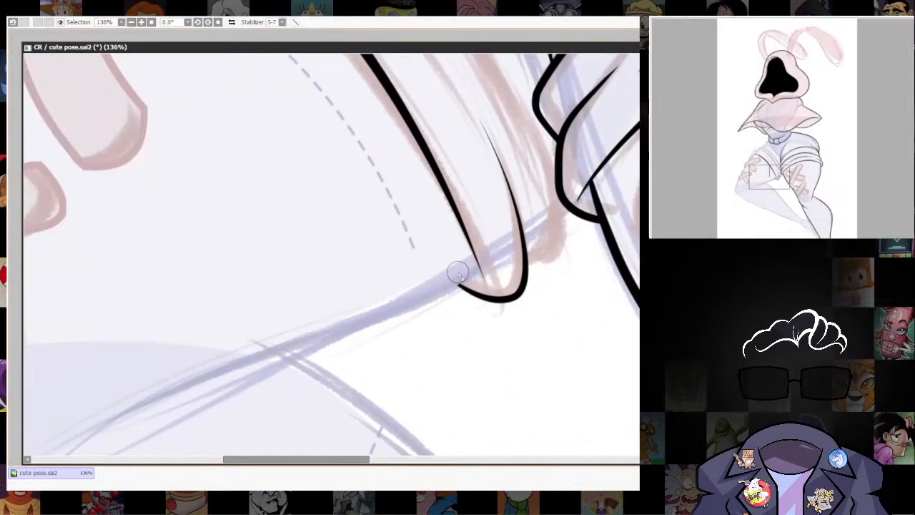
scroll(522, 327, down, 7)
scroll(515, 330, up, 4)
Ink the rounded outer end of the left-hand cuff's lower band, redrawing the curve once and thickening it.
drag(510, 232, 596, 332)
scroll(409, 318, up, 2)
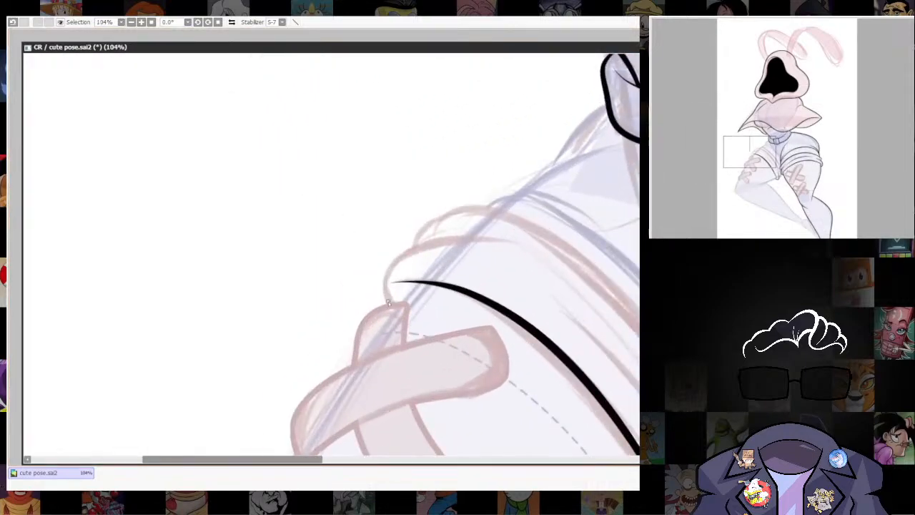
drag(414, 240, 570, 278)
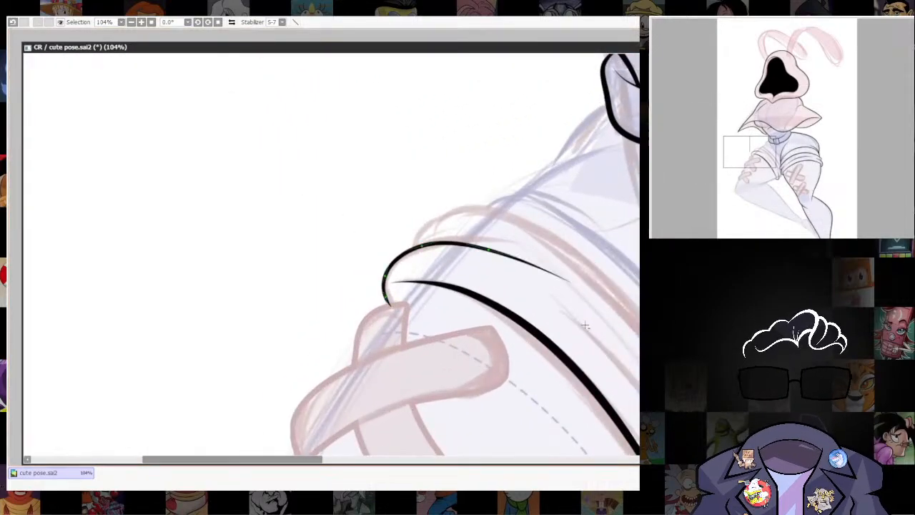
key(ctrl+z)
drag(485, 253, 552, 295)
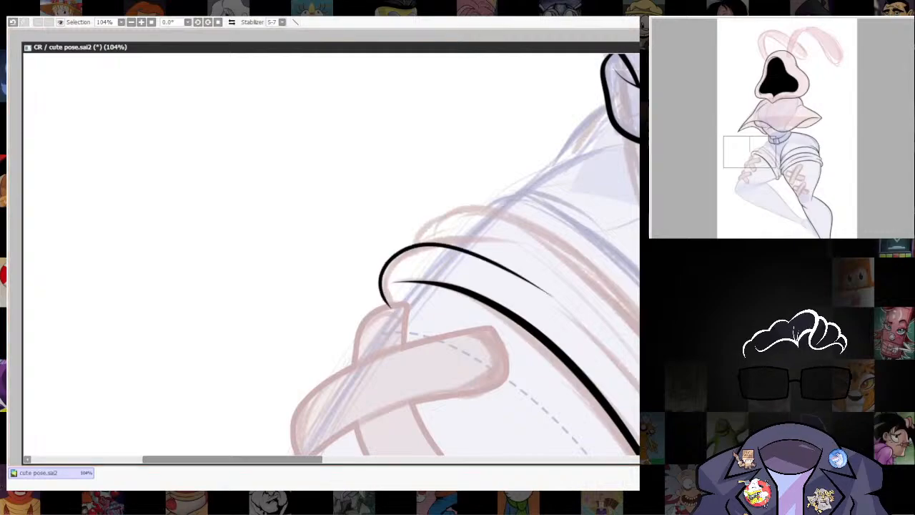
drag(427, 247, 454, 246)
drag(386, 276, 401, 276)
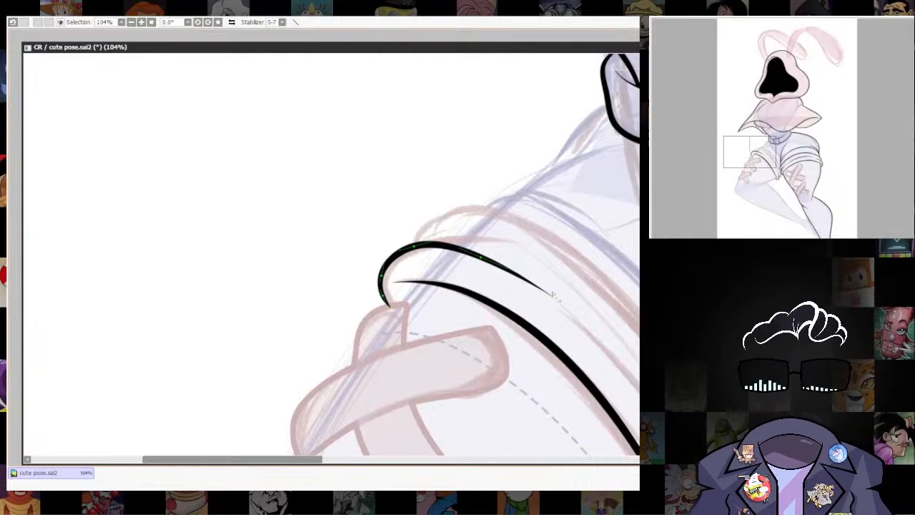
Ink a tapered line along the lower band's upper edge, linking its rounded outer end towards the inner end.
scroll(591, 279, down, 3)
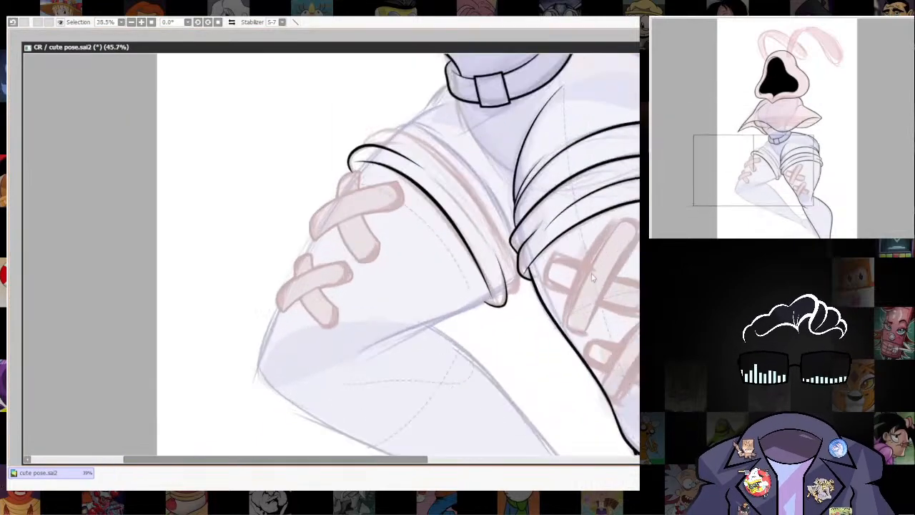
scroll(592, 279, up, 3)
scroll(516, 289, up, 2)
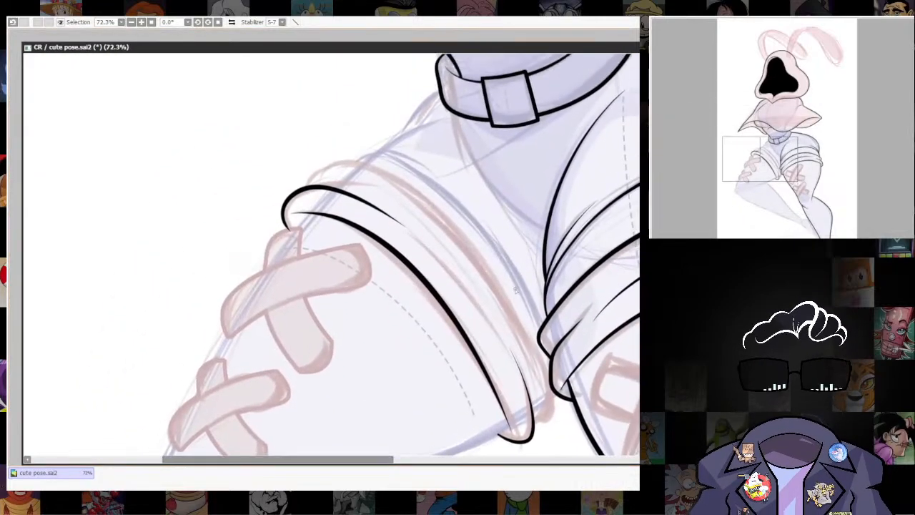
key(ctrl+z)
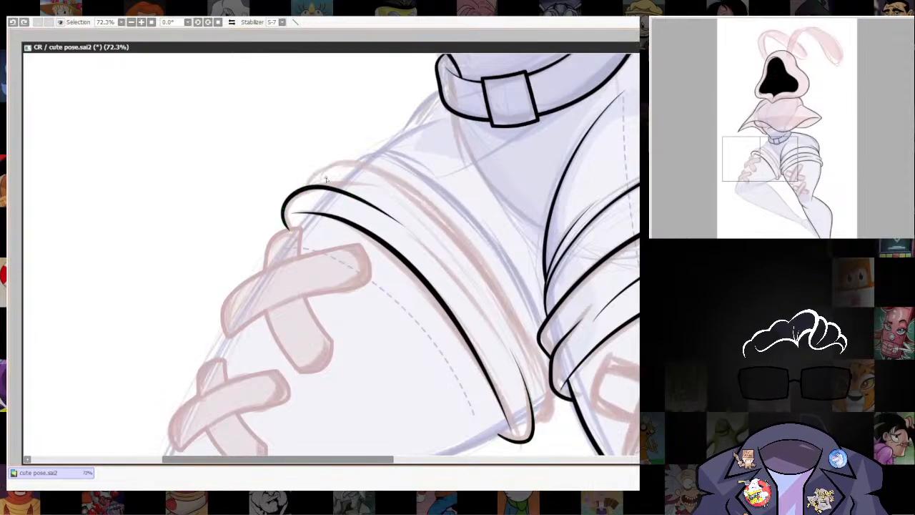
key(ctrl+z)
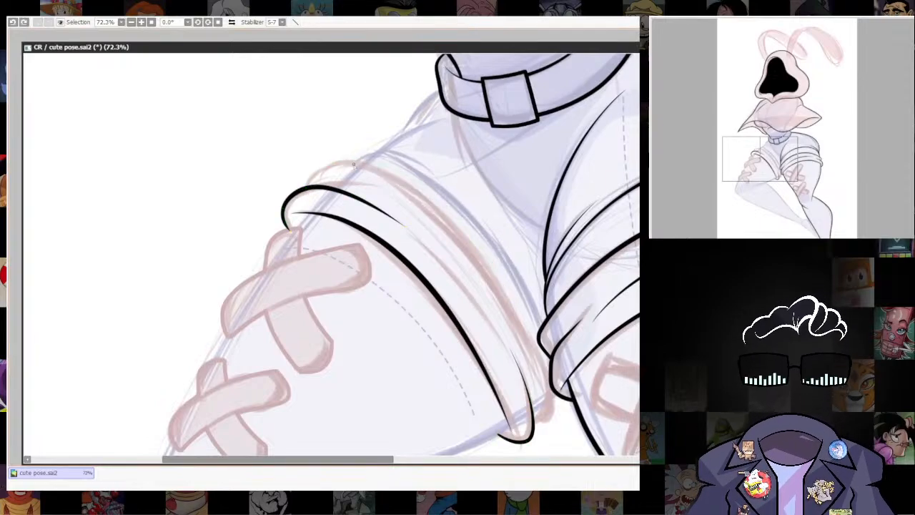
drag(463, 274, 521, 340)
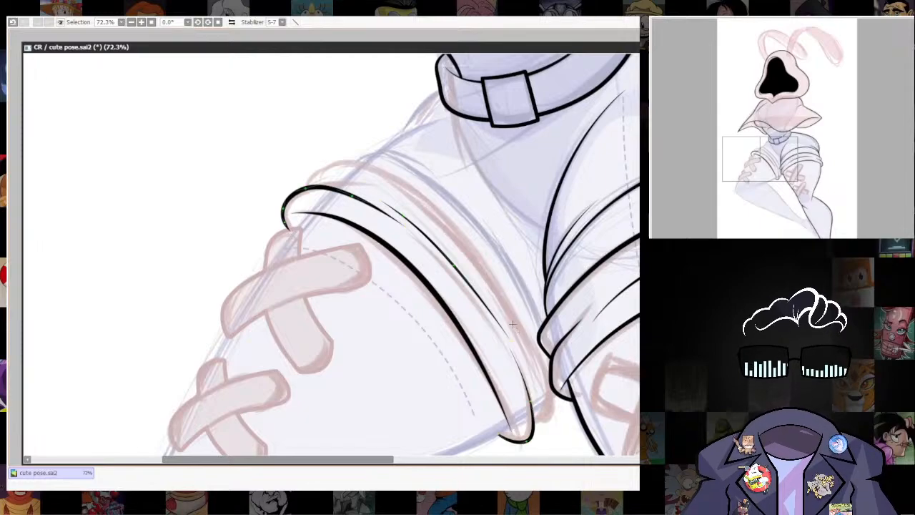
Ink the upper band's outline from its rounded outer end along the thigh and around to the lower band's inner end.
drag(470, 276, 510, 334)
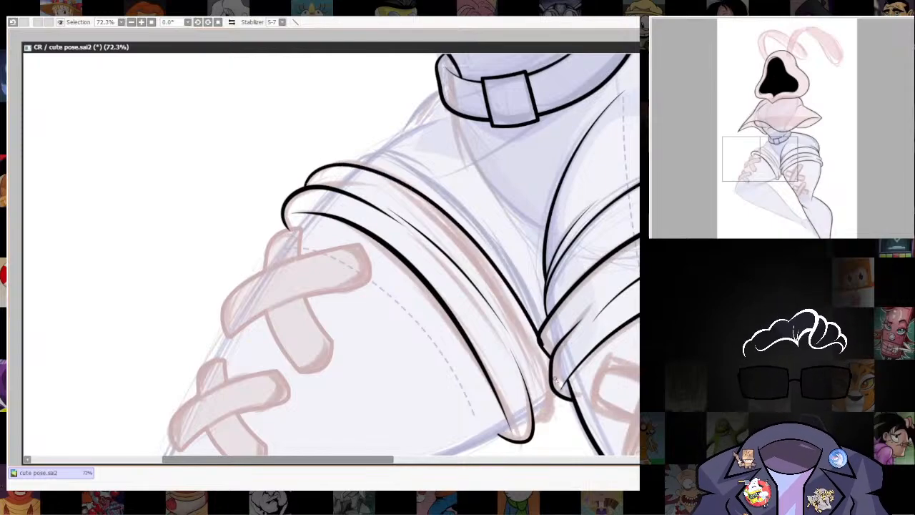
drag(540, 431, 534, 427)
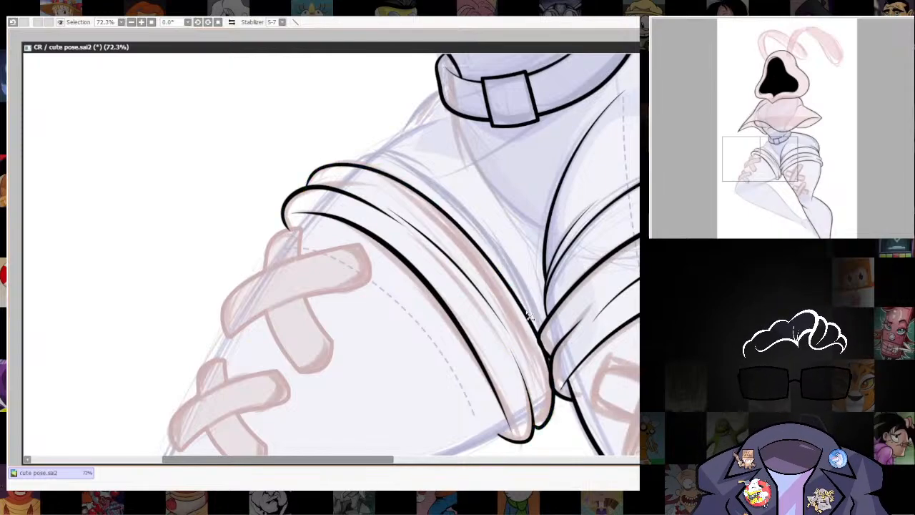
scroll(582, 136, down, 3)
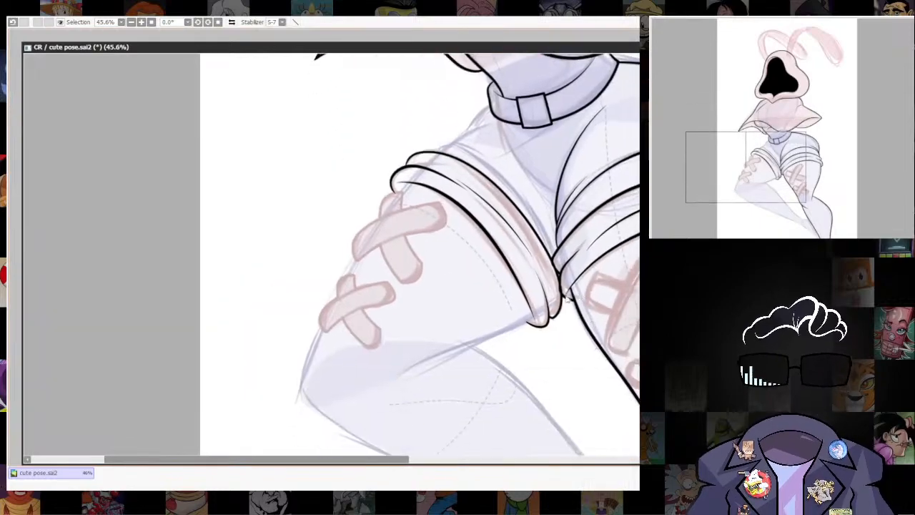
Refine the upper band's inner-end curve where it meets the lower band and opposite cuff, and review it against the figure.
scroll(569, 314, up, 8)
drag(587, 373, 586, 379)
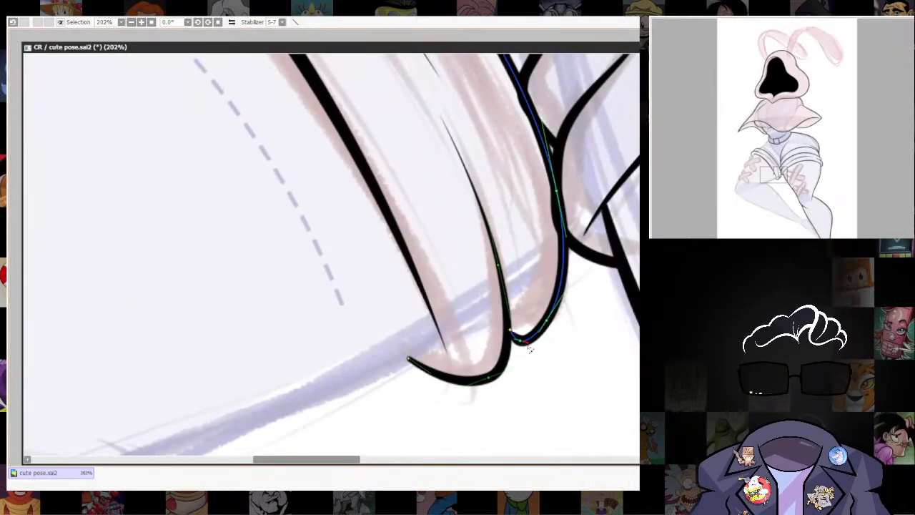
drag(531, 346, 528, 343)
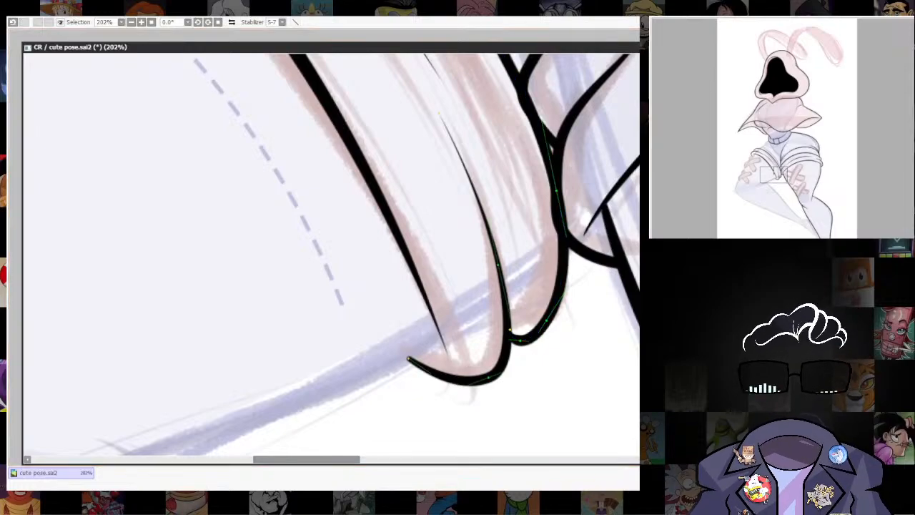
scroll(530, 348, down, 4)
scroll(550, 366, down, 2)
scroll(586, 305, up, 3)
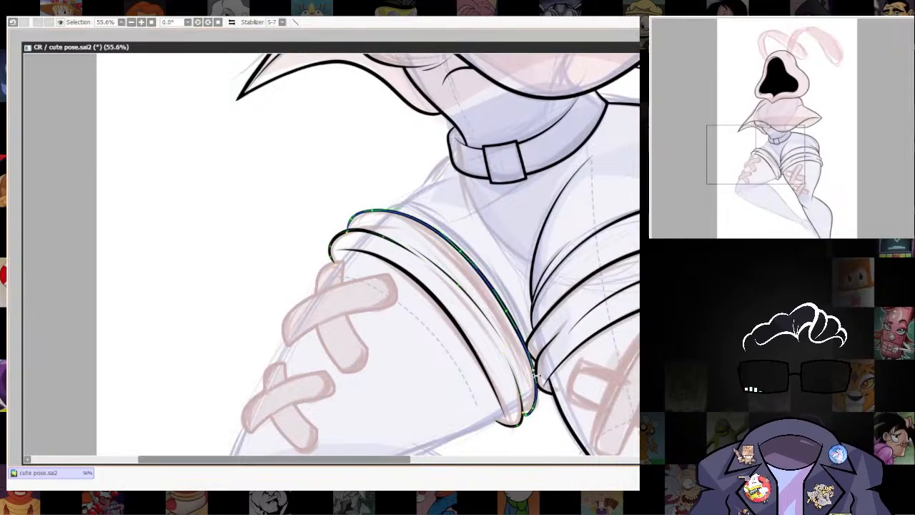
scroll(543, 318, down, 3)
drag(590, 258, 580, 336)
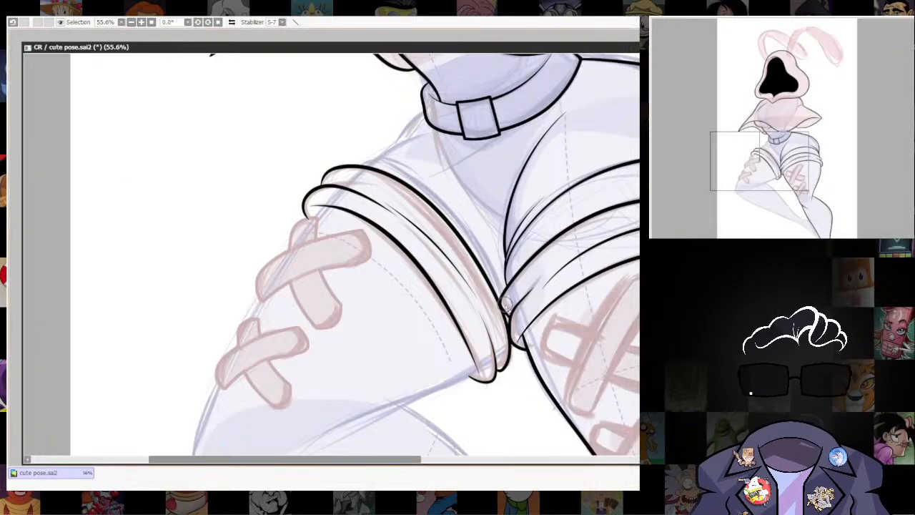
scroll(619, 314, down, 6)
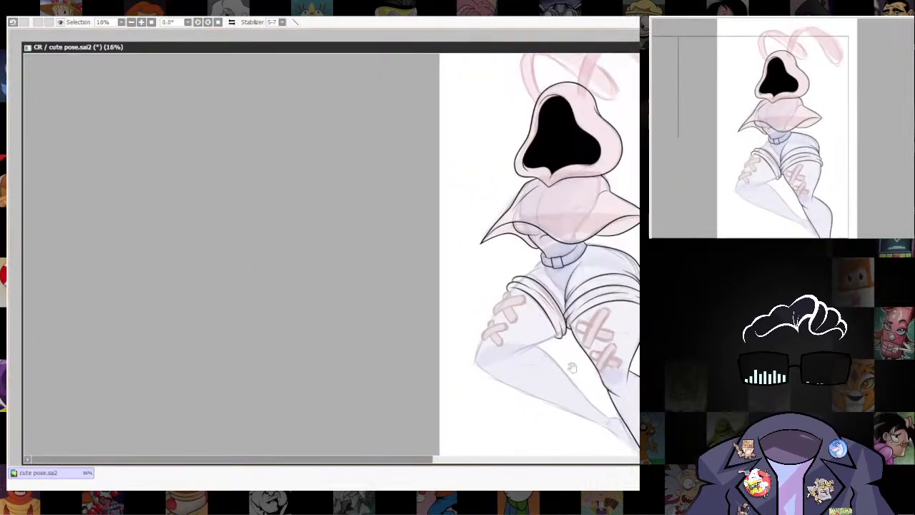
Ink the underside of the left-hand thigh as a tapered curve from behind the knee up into the cuff.
scroll(551, 246, up, 3)
drag(572, 367, 509, 288)
scroll(506, 289, up, 5)
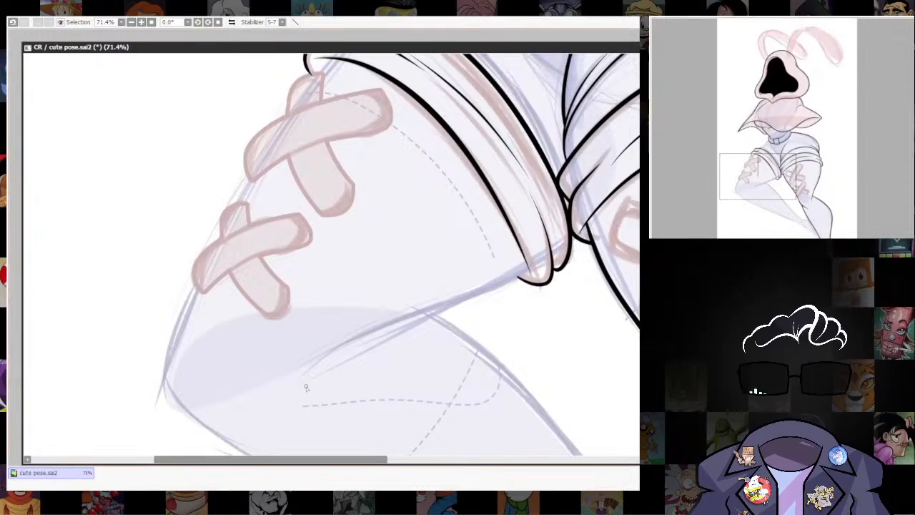
mouse_move(373, 334)
mouse_down()
mouse_move(532, 286)
mouse_move(587, 202)
mouse_up()
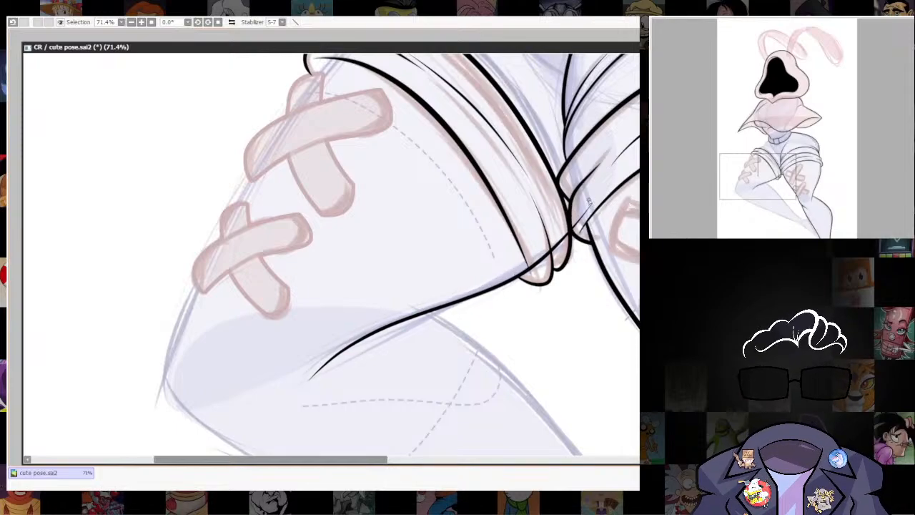
Thicken the thigh's underside line near the cuff and erase the part that crosses the cuff bands.
drag(527, 270, 552, 264)
mouse_move(636, 368)
mouse_down()
mouse_move(577, 364)
mouse_move(519, 333)
mouse_up()
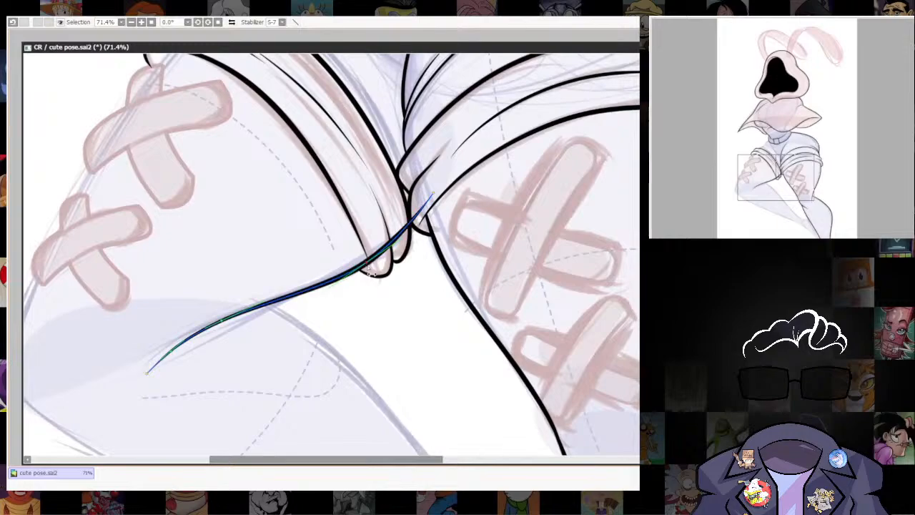
drag(451, 302, 483, 402)
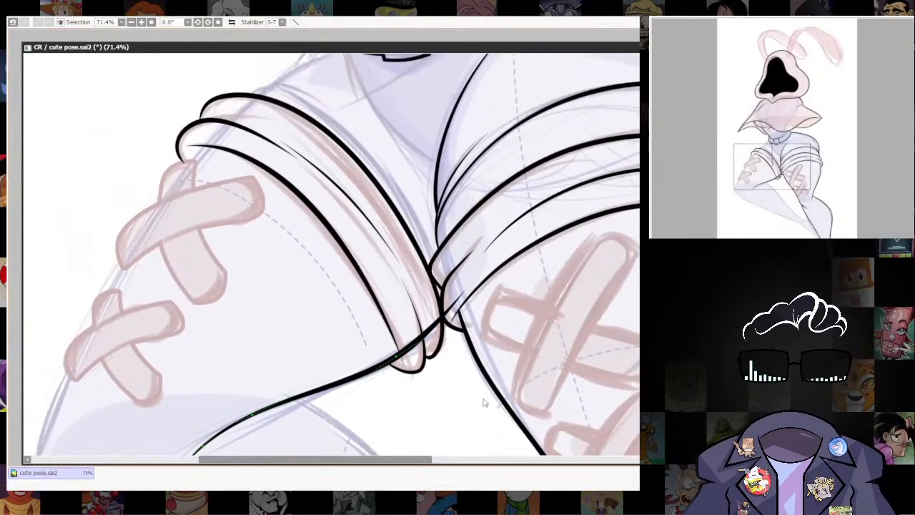
drag(505, 350, 514, 326)
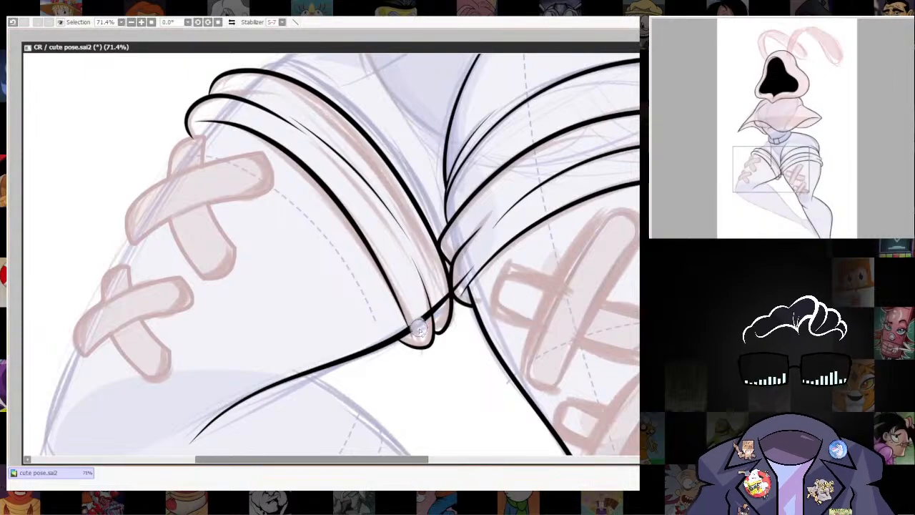
scroll(418, 320, down, 3)
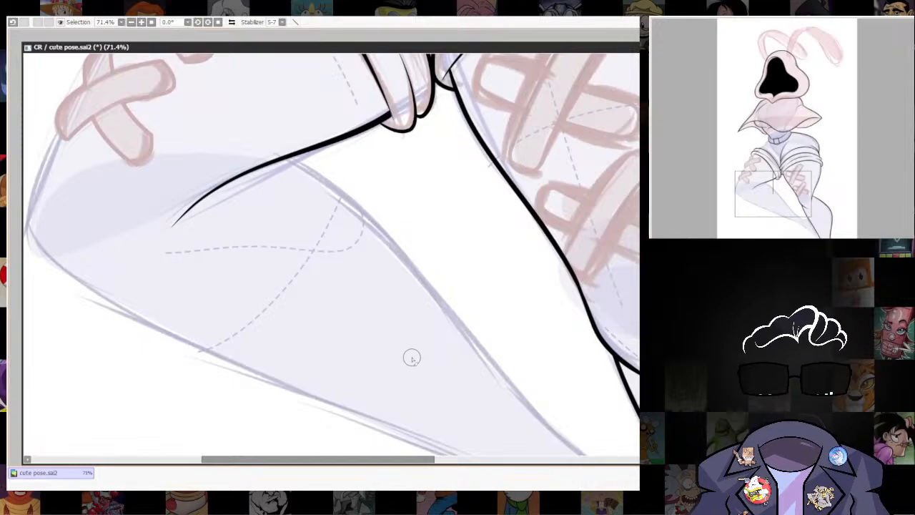
Ink the left-hand leg's upper calf line between the ankle and the back of the knee, redrawing the first stroke.
mouse_move(536, 308)
mouse_down()
mouse_move(491, 322)
mouse_move(481, 255)
mouse_up()
drag(539, 255, 639, 319)
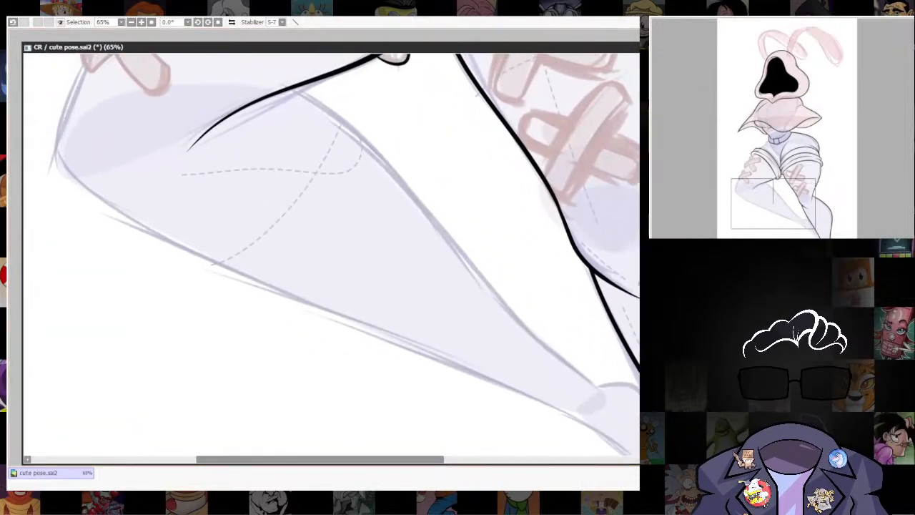
mouse_move(586, 378)
mouse_down()
mouse_move(574, 382)
mouse_move(584, 406)
mouse_up()
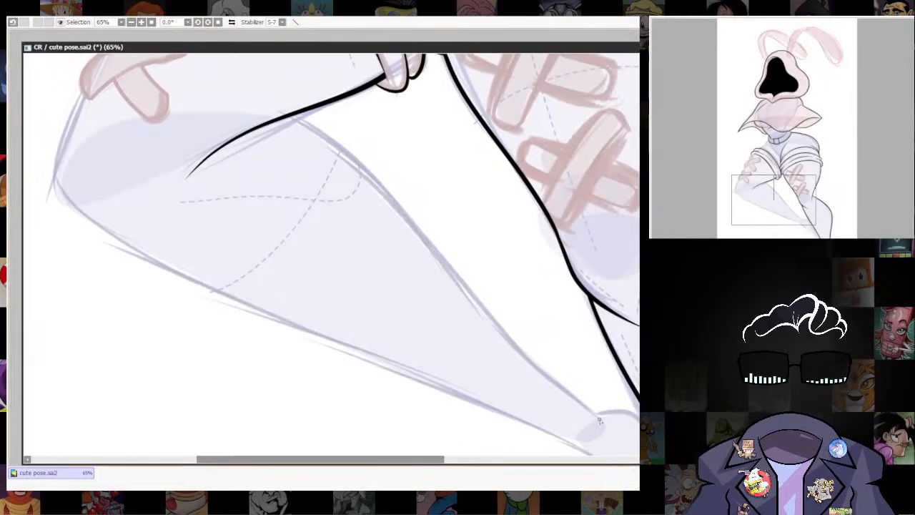
drag(274, 123, 250, 126)
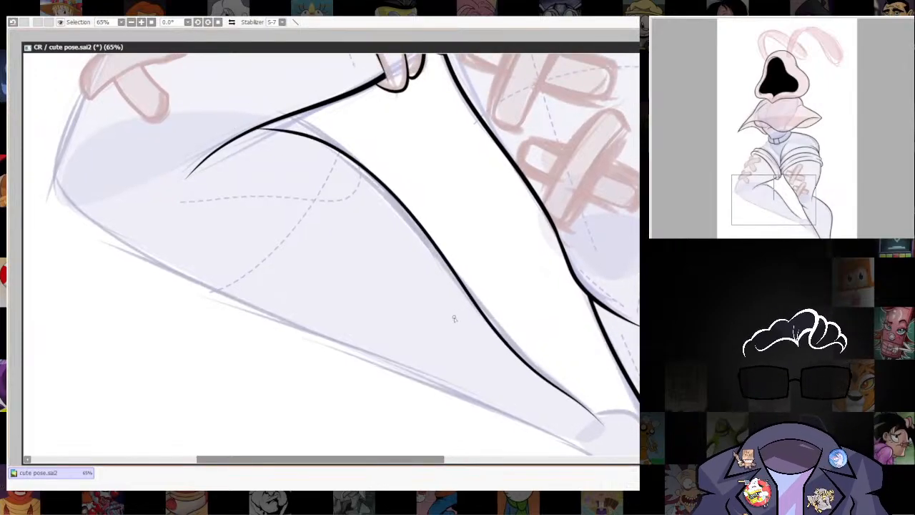
key(ctrl+z)
mouse_move(602, 423)
mouse_down()
mouse_move(245, 129)
mouse_move(289, 97)
mouse_move(238, 109)
mouse_up()
key(ctrl+z)
key(ctrl+z)
key(ctrl+z)
key(ctrl+z)
key(ctrl+z)
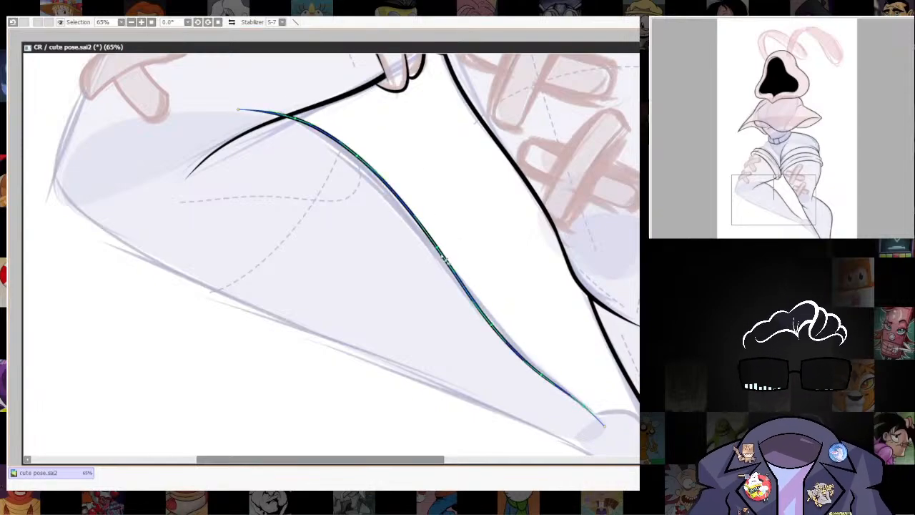
Push the calf line's bend outward below the knee and adjust its upper end past the thigh line.
drag(358, 157, 369, 161)
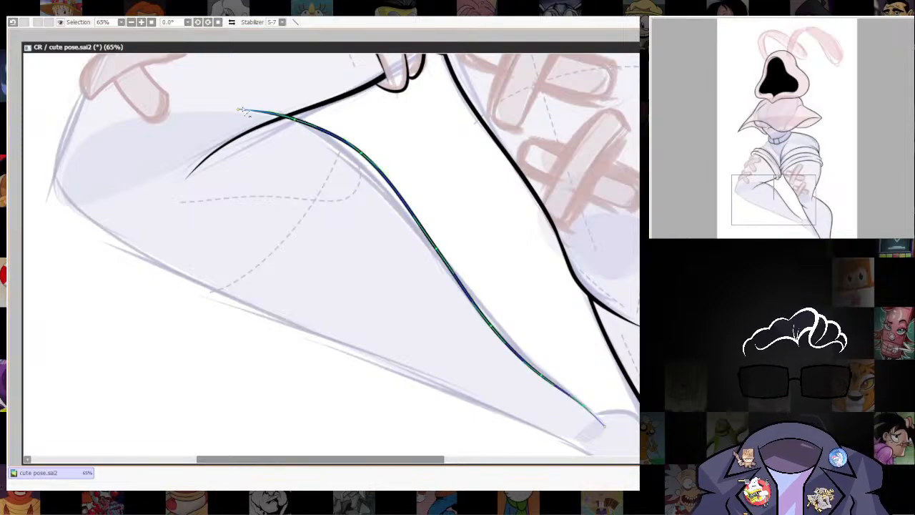
drag(234, 113, 229, 107)
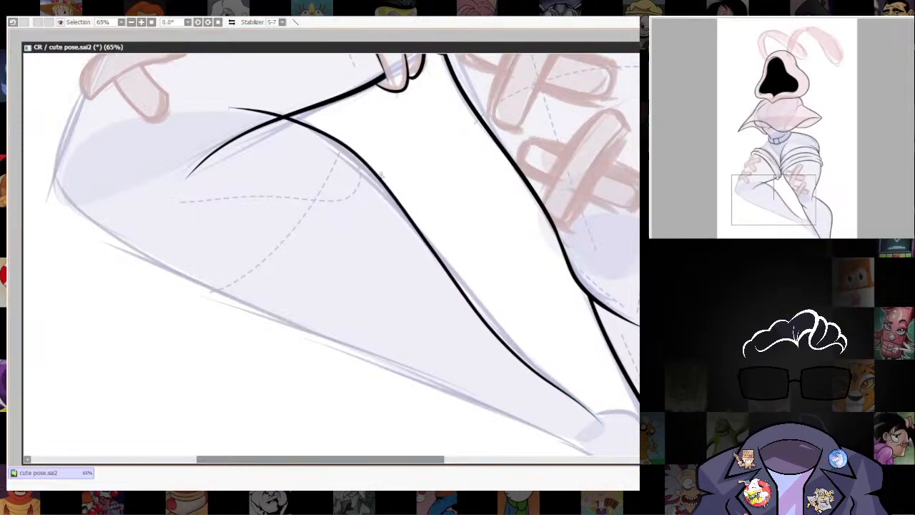
drag(611, 396, 494, 349)
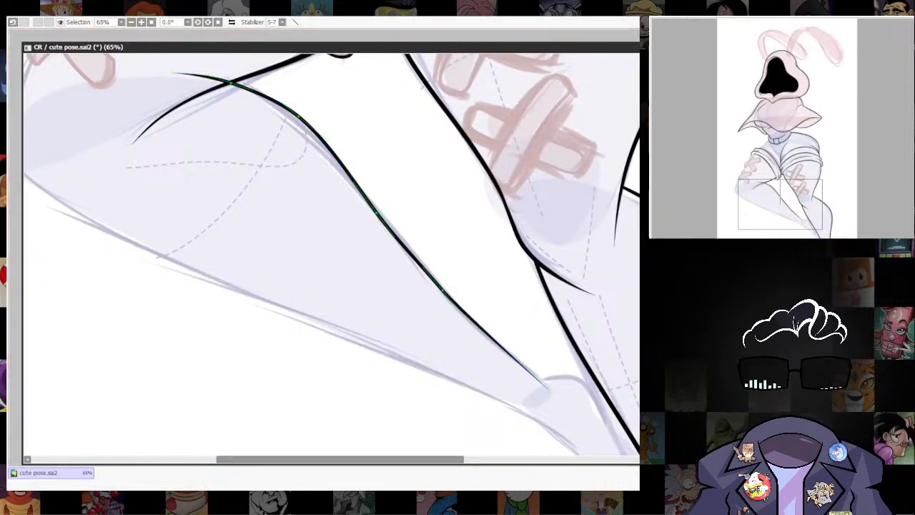
drag(520, 347, 513, 289)
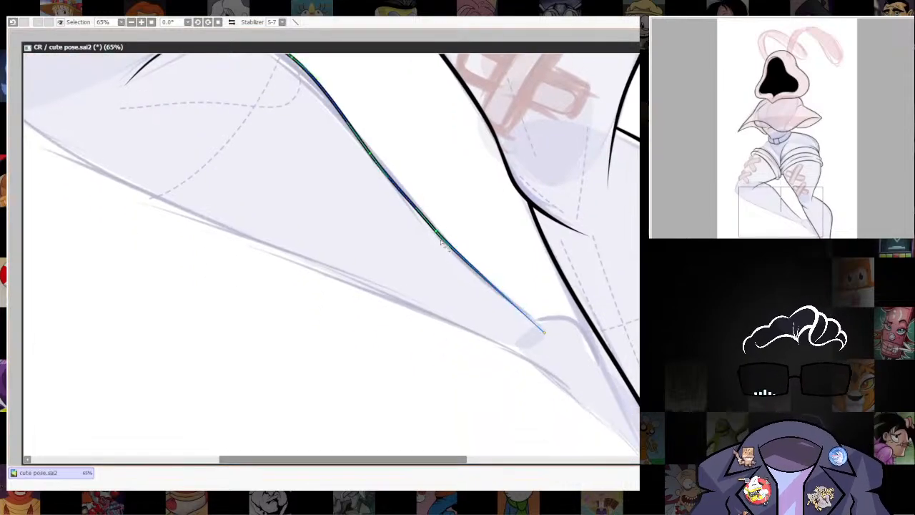
drag(438, 233, 538, 389)
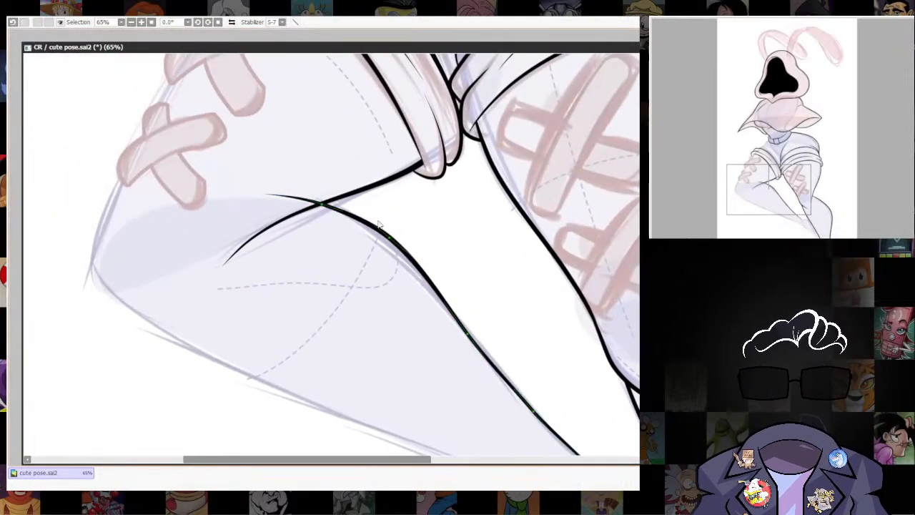
Adjust the lower stretch of the calf line so it runs smoothly into the ankle.
drag(483, 330, 454, 252)
drag(608, 383, 536, 246)
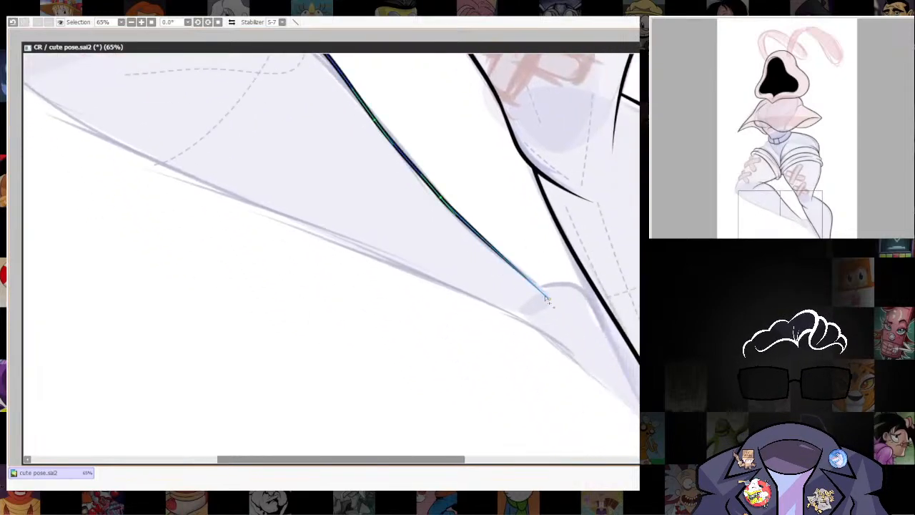
key(ctrl+z)
drag(538, 280, 549, 278)
scroll(500, 418, down, 7)
scroll(509, 413, up, 7)
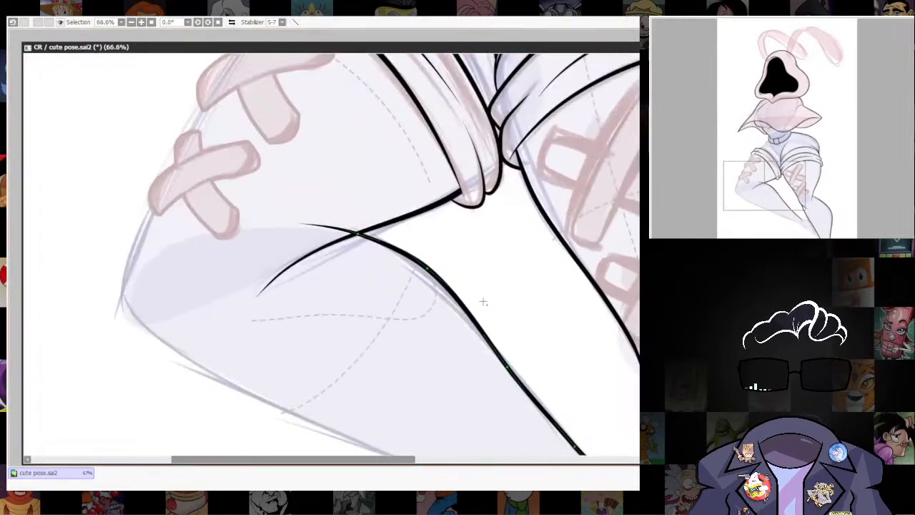
Shift the calf line's curve points around the bend behind the knee and compare the contour with the whole figure.
mouse_move(427, 268)
mouse_down()
mouse_move(434, 275)
mouse_move(430, 268)
mouse_up()
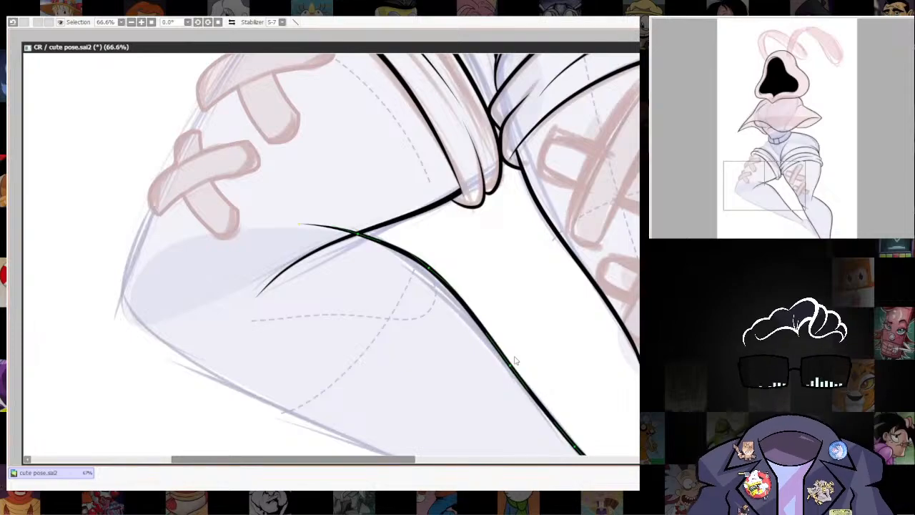
scroll(513, 364, down, 7)
scroll(479, 312, up, 4)
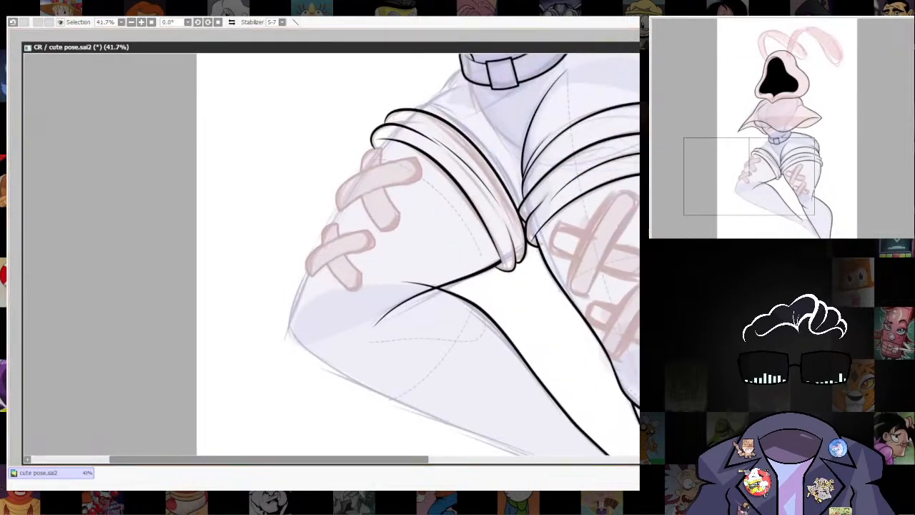
drag(484, 312, 471, 305)
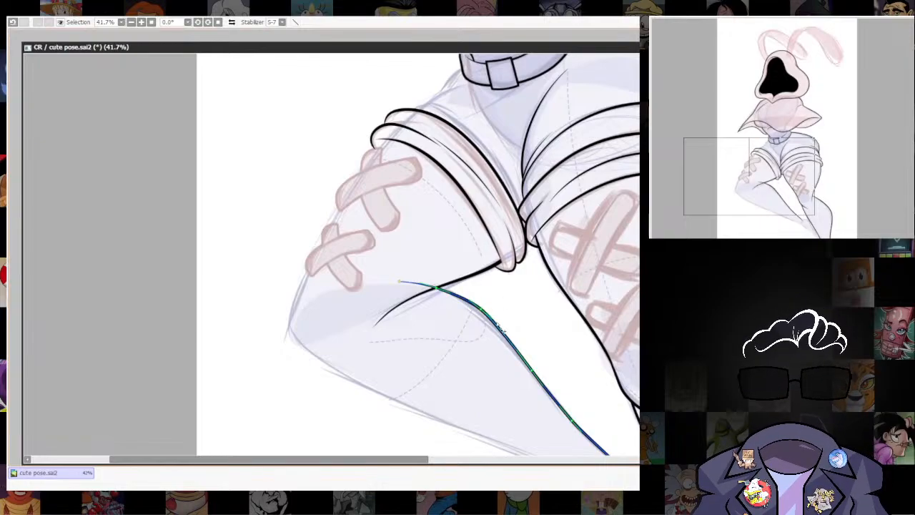
scroll(595, 303, down, 8)
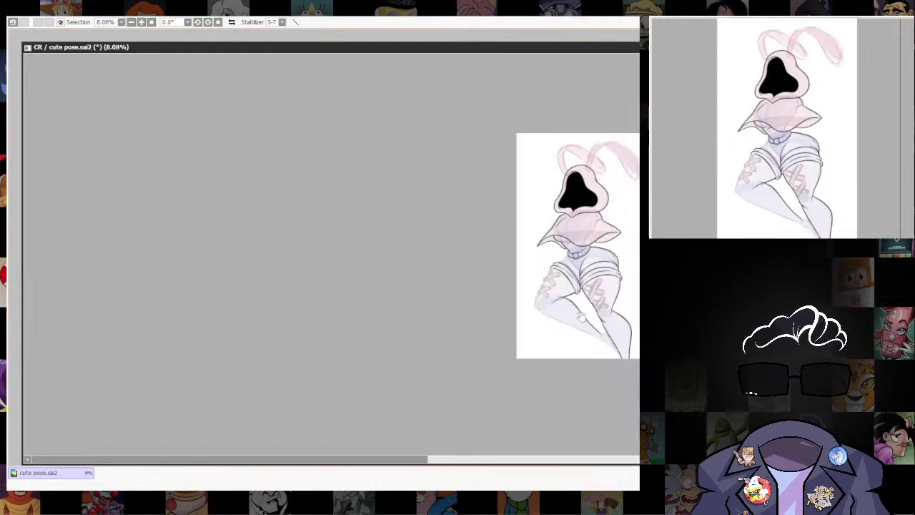
Round out the calf line's bend a little more and trim its overshoot where it crosses the thigh's underside line.
scroll(607, 314, up, 6)
scroll(529, 294, up, 4)
drag(357, 236, 491, 340)
scroll(367, 251, up, 2)
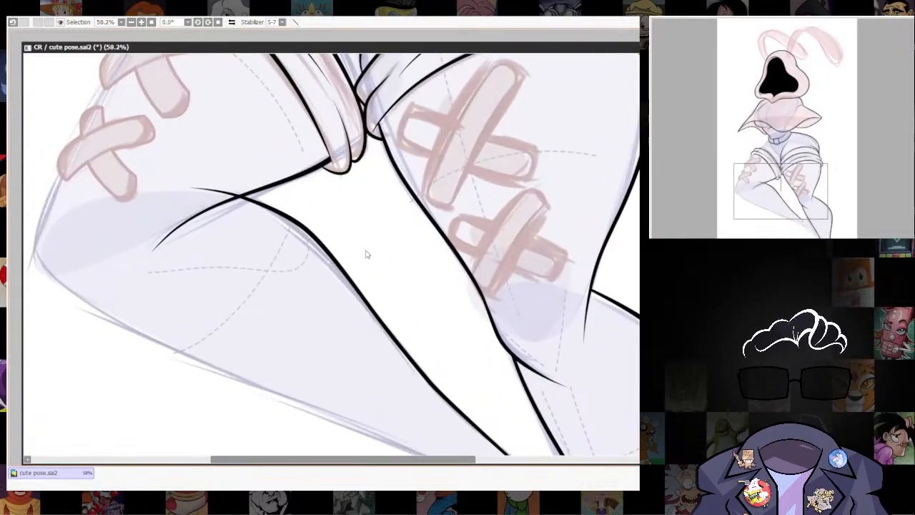
click(287, 214)
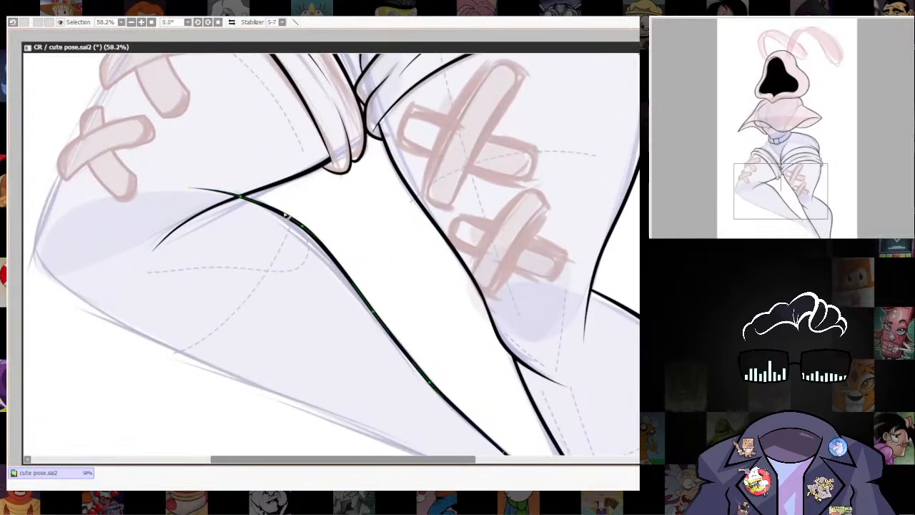
drag(306, 229, 312, 227)
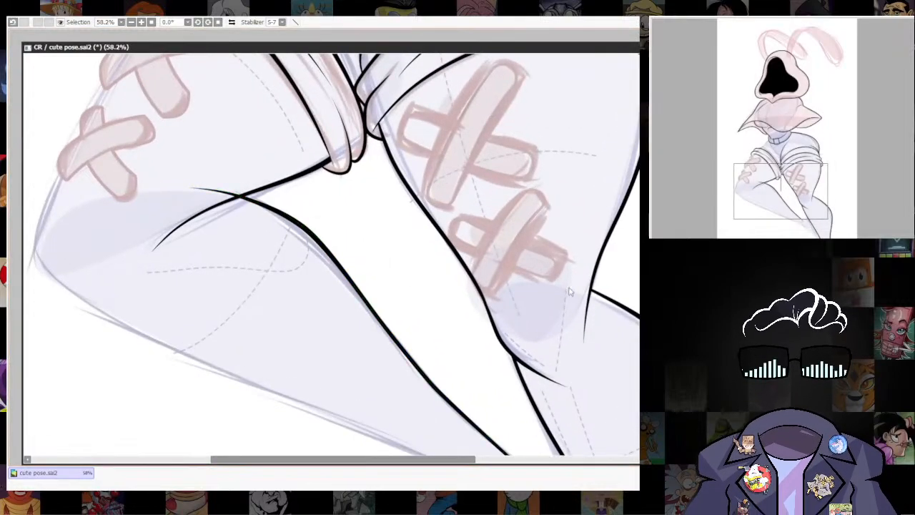
scroll(483, 374, down, 5)
scroll(483, 373, up, 2)
scroll(481, 373, up, 2)
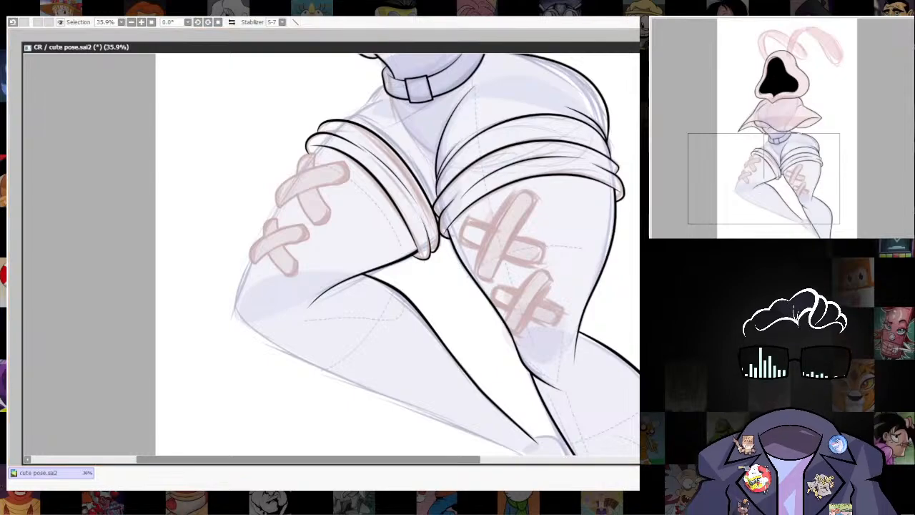
Ink the left-hand leg's foot, from the ankle along the instep to the other leg and around the sole and toe.
scroll(620, 317, down, 2)
scroll(566, 305, up, 5)
mouse_move(566, 305)
mouse_down()
mouse_move(612, 382)
mouse_move(592, 307)
mouse_up()
scroll(579, 351, down, 1)
scroll(579, 351, up, 2)
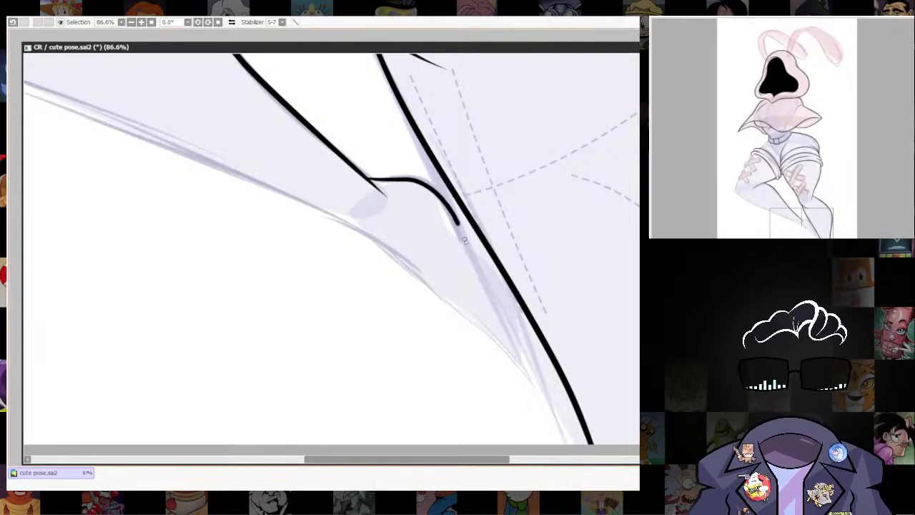
drag(490, 270, 540, 335)
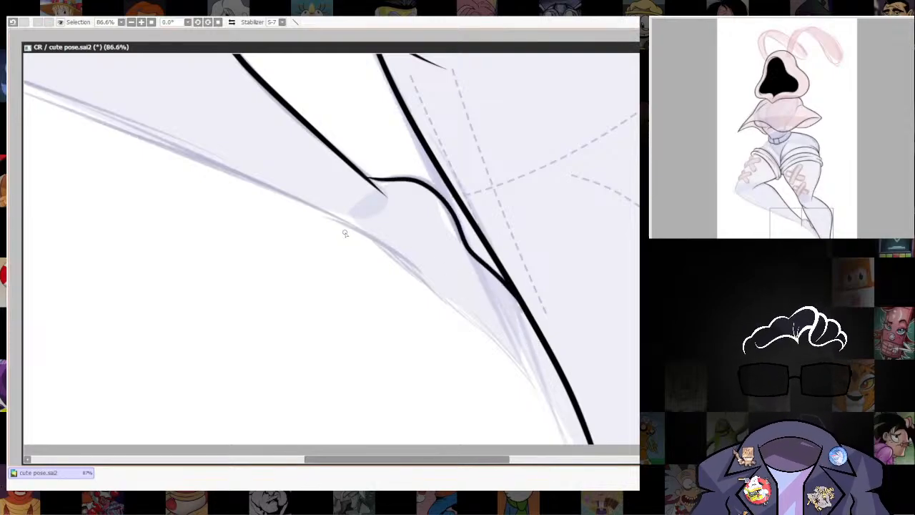
mouse_move(375, 243)
mouse_down()
mouse_move(447, 292)
mouse_move(528, 376)
mouse_move(536, 343)
mouse_move(521, 303)
mouse_up()
mouse_move(621, 350)
mouse_down()
mouse_move(592, 338)
mouse_move(559, 340)
mouse_up()
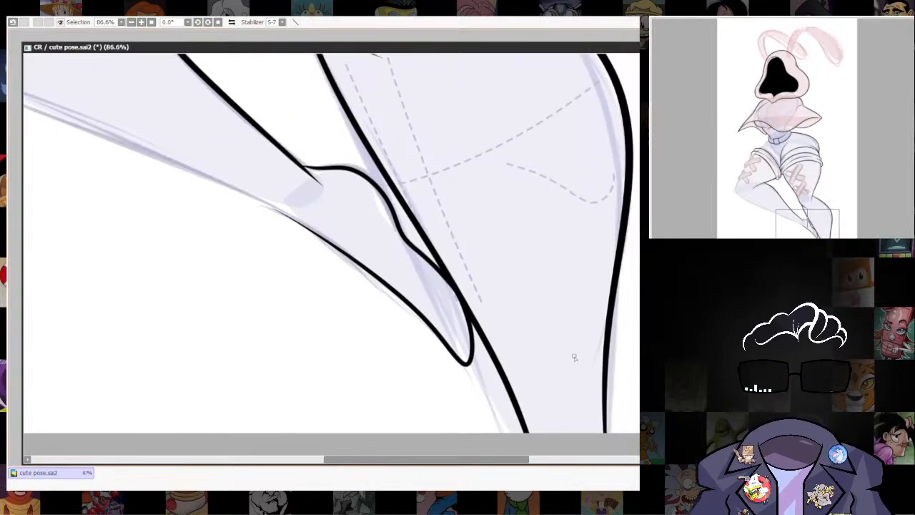
Reshape the instep curve by moving its curve points closer to the other leg's outline.
drag(627, 320, 617, 374)
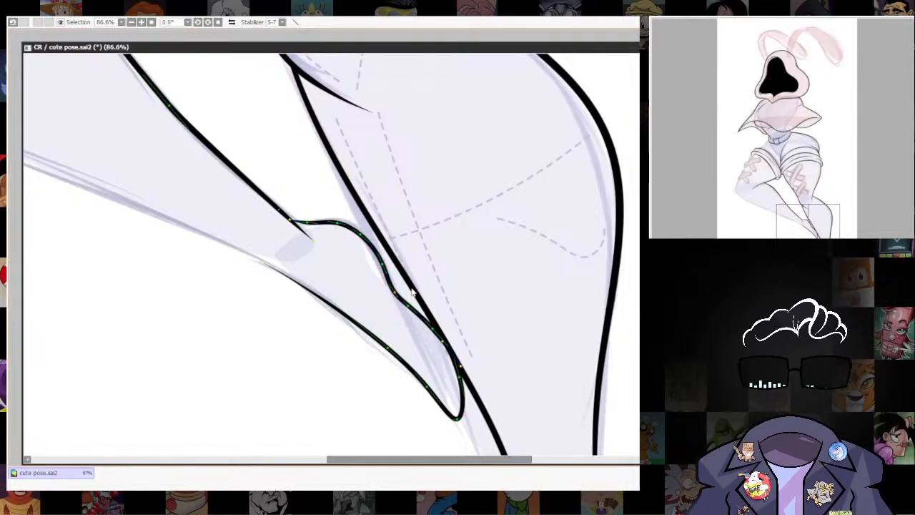
mouse_move(378, 254)
mouse_down()
mouse_move(376, 239)
mouse_move(349, 227)
mouse_up()
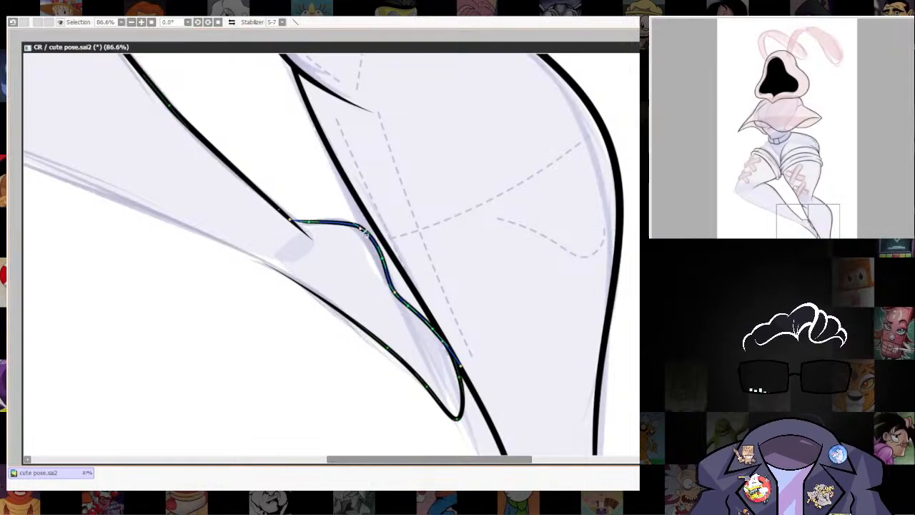
drag(362, 228, 355, 225)
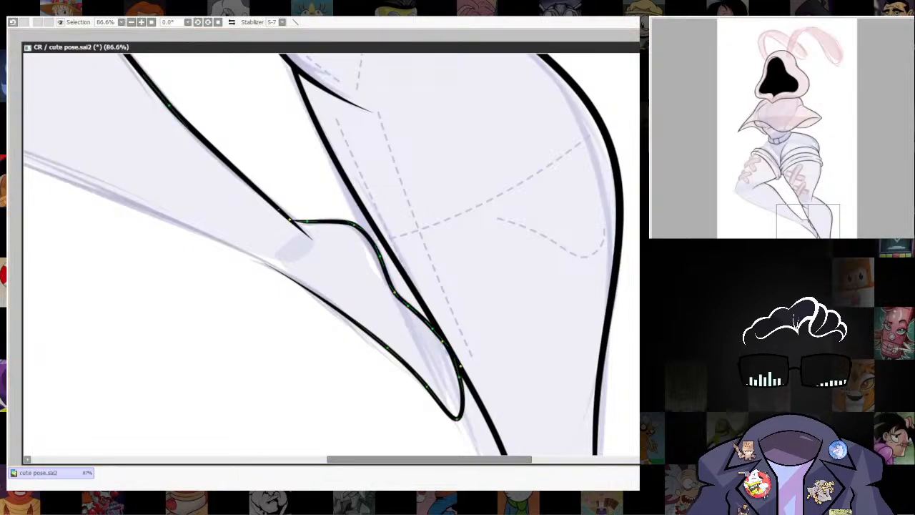
scroll(536, 334, down, 6)
mouse_move(535, 335)
mouse_down()
mouse_move(523, 218)
mouse_move(484, 318)
mouse_up()
scroll(483, 320, down, 3)
scroll(479, 322, up, 6)
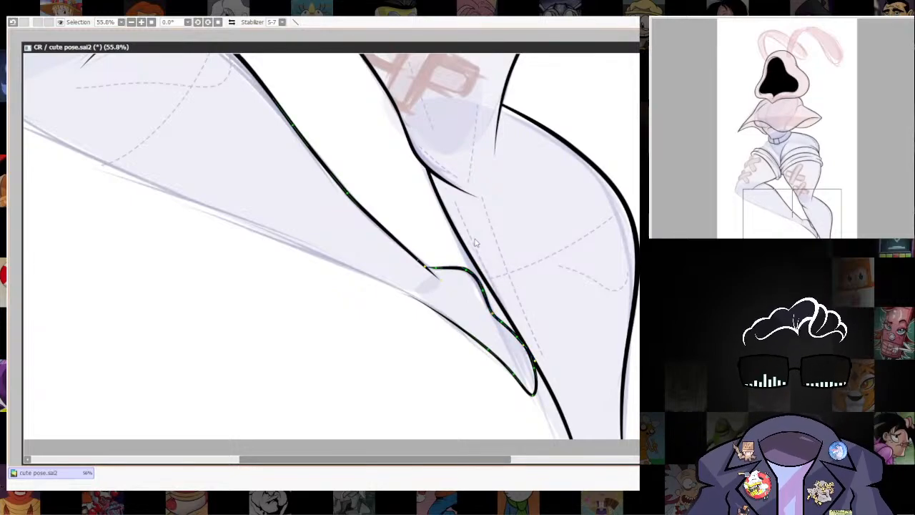
Clean up the ankle where the calf line runs past the foot's outline, and review both legs.
drag(428, 272, 446, 278)
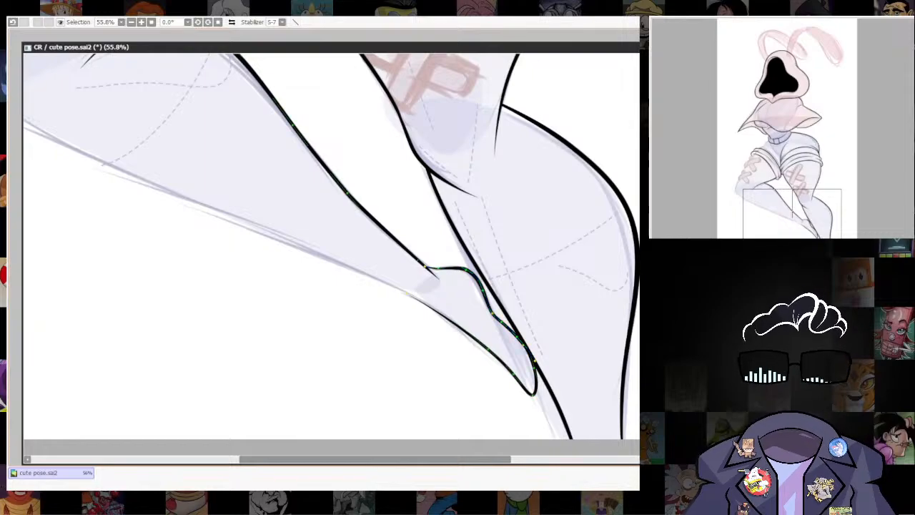
scroll(566, 321, down, 5)
drag(514, 308, 481, 200)
scroll(482, 200, up, 4)
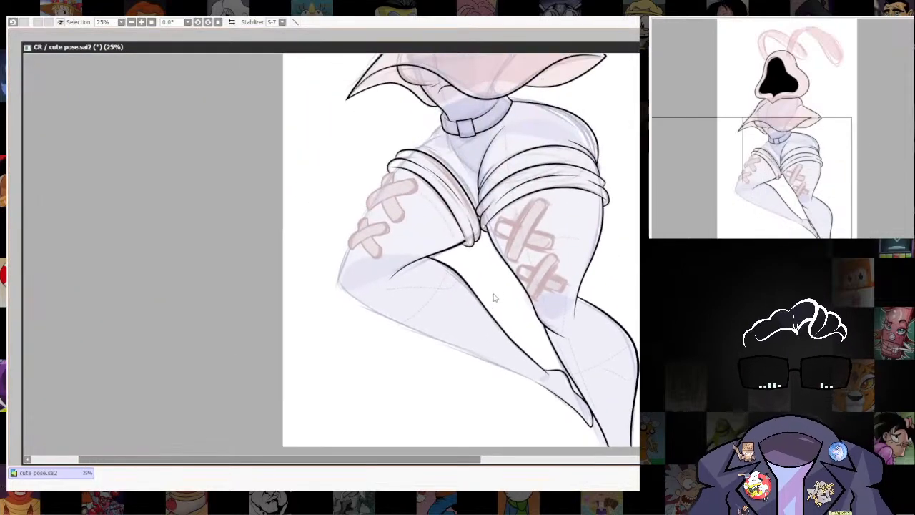
scroll(400, 319, up, 1)
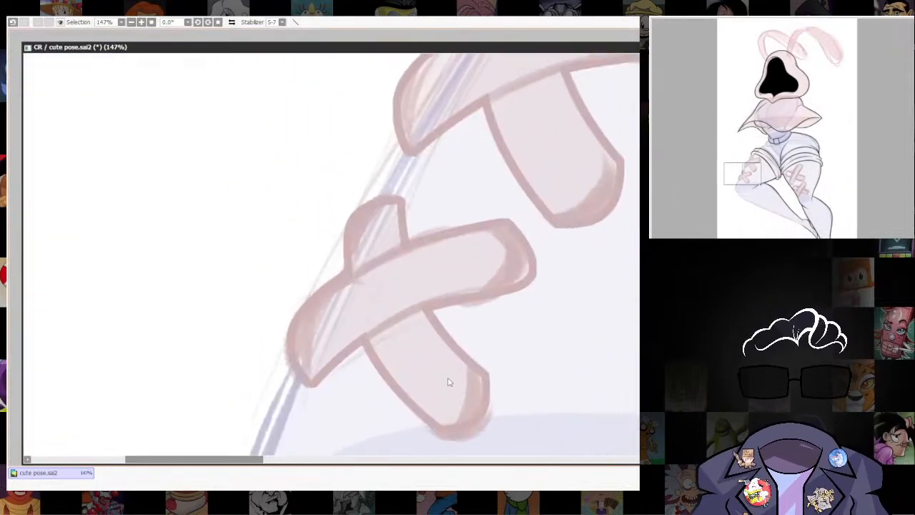
Draw a straight four-sided outline over the upper bandage's wide strip on the left-hand thigh.
scroll(449, 379, down, 6)
scroll(439, 356, up, 3)
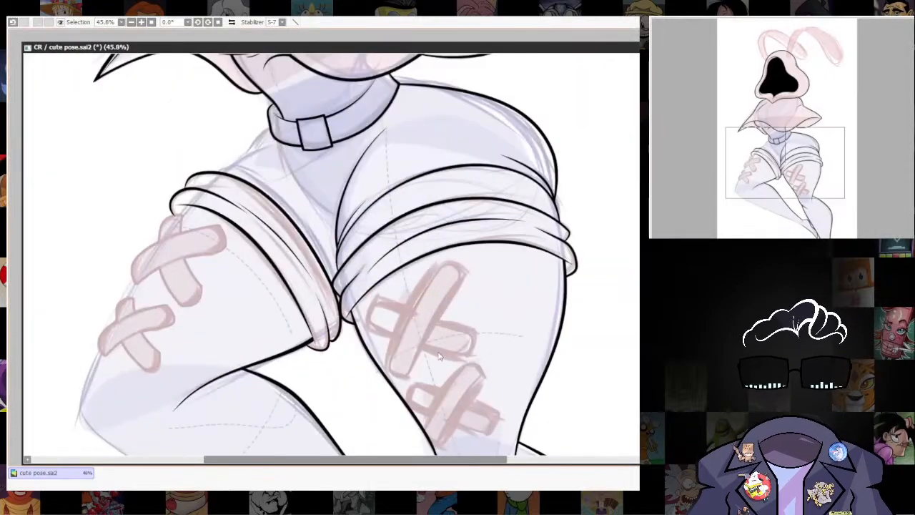
scroll(301, 389, up, 4)
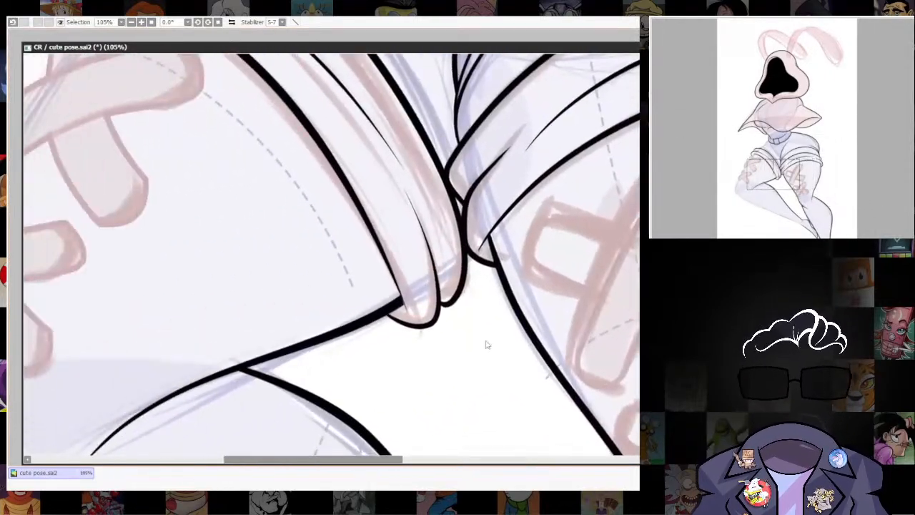
scroll(542, 419, up, 1)
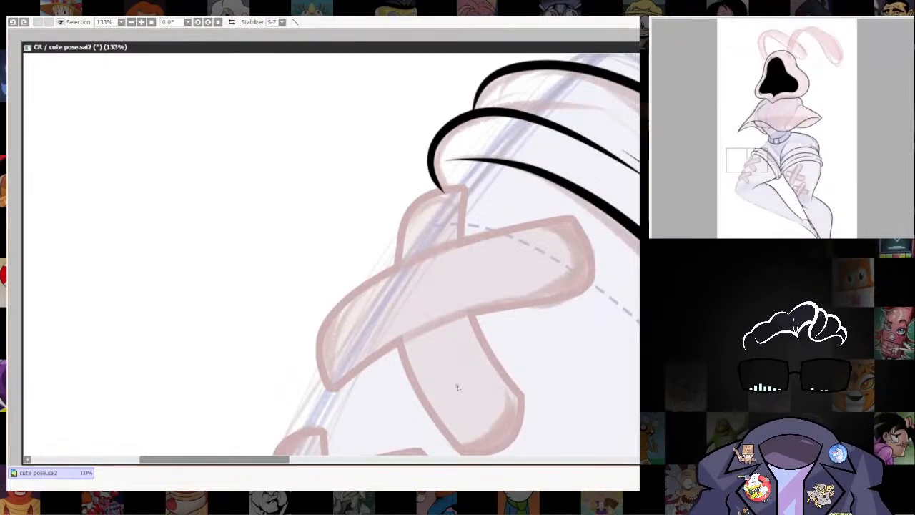
mouse_move(330, 390)
mouse_down()
mouse_move(528, 303)
mouse_move(592, 288)
mouse_up()
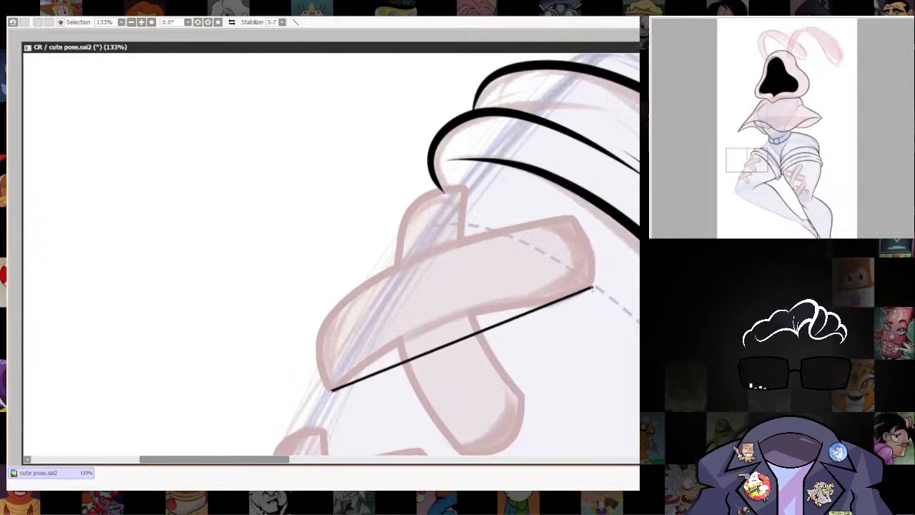
mouse_move(569, 218)
mouse_down()
mouse_move(425, 271)
mouse_move(321, 326)
mouse_move(328, 395)
mouse_up()
key(Escape)
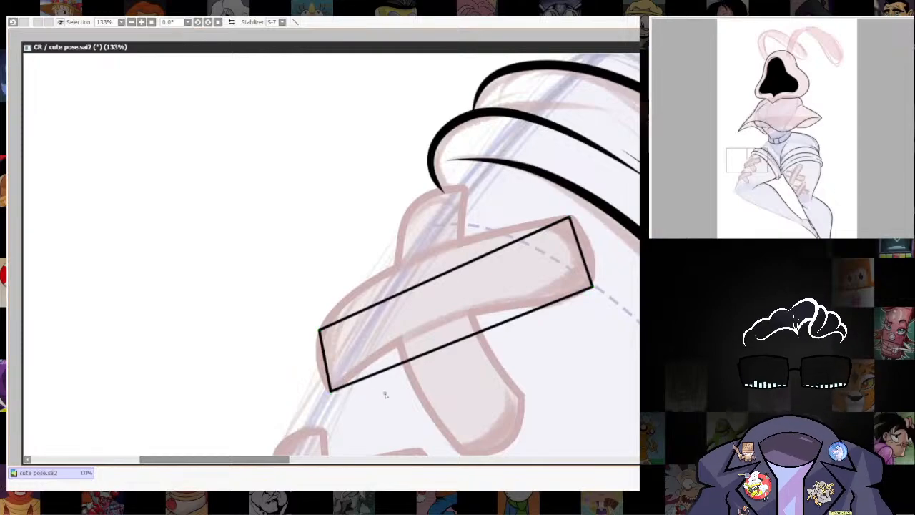
Bend the strip's two long edges and both short ends into curves that follow the bandage sketch.
drag(436, 278, 416, 257)
drag(443, 345, 443, 320)
drag(526, 292, 532, 293)
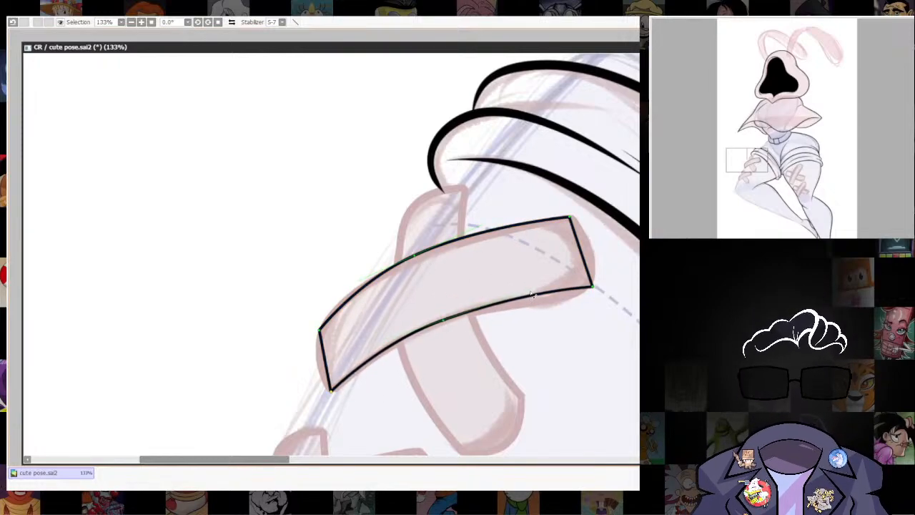
drag(317, 356, 320, 362)
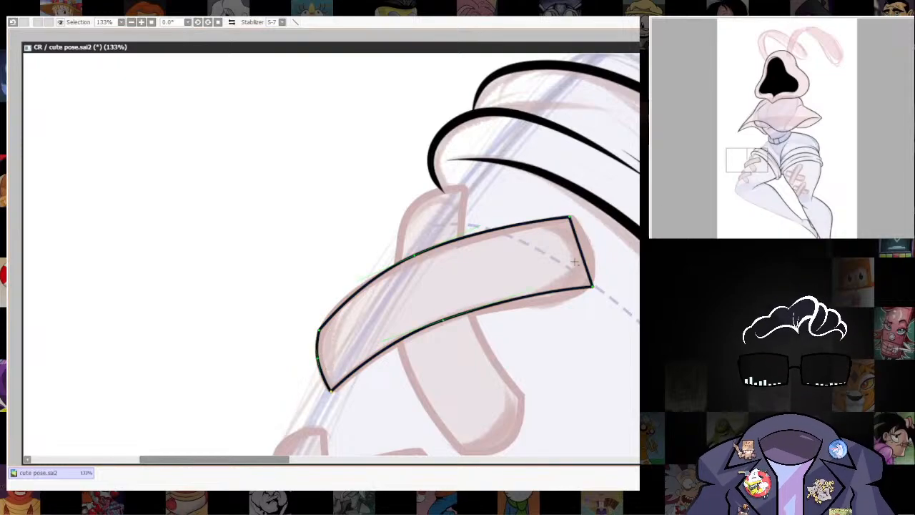
drag(580, 255, 596, 253)
drag(580, 359, 567, 268)
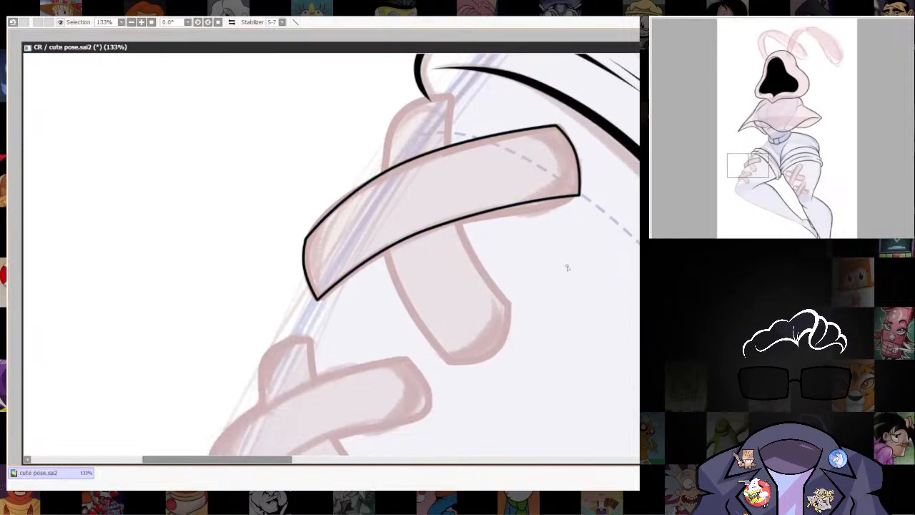
Round off the strip's two right-hand corners and its upper-left corner by adjusting their curve points.
scroll(518, 344, up, 2)
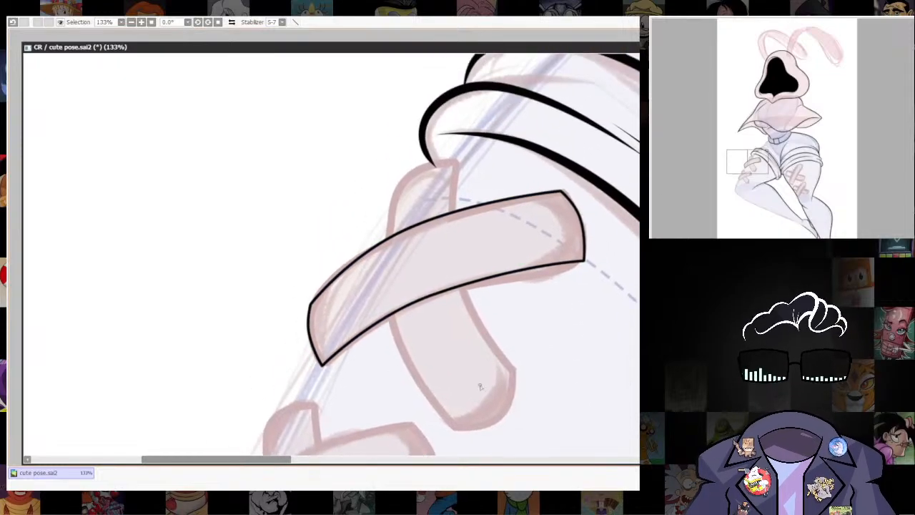
right_click(323, 367)
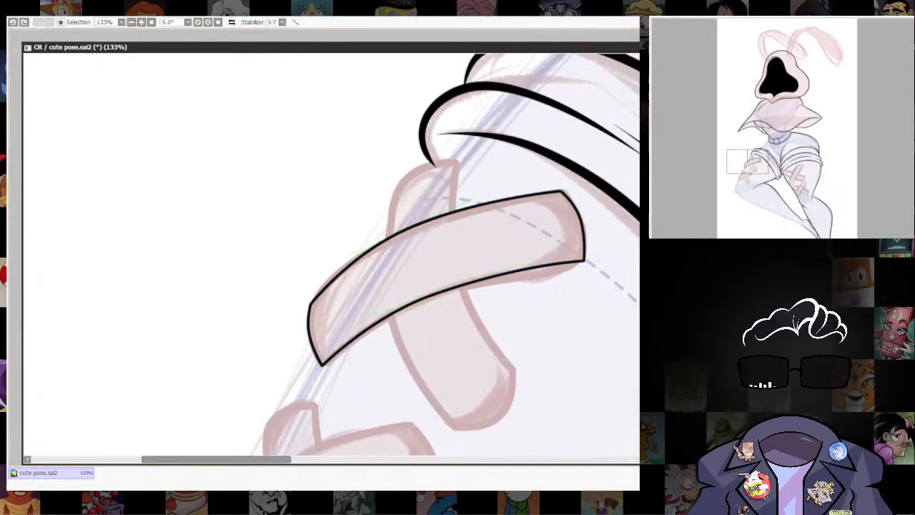
right_click(581, 261)
mouse_move(581, 262)
mouse_down()
mouse_move(593, 259)
mouse_move(583, 276)
mouse_up()
drag(574, 194, 573, 195)
drag(311, 303, 309, 315)
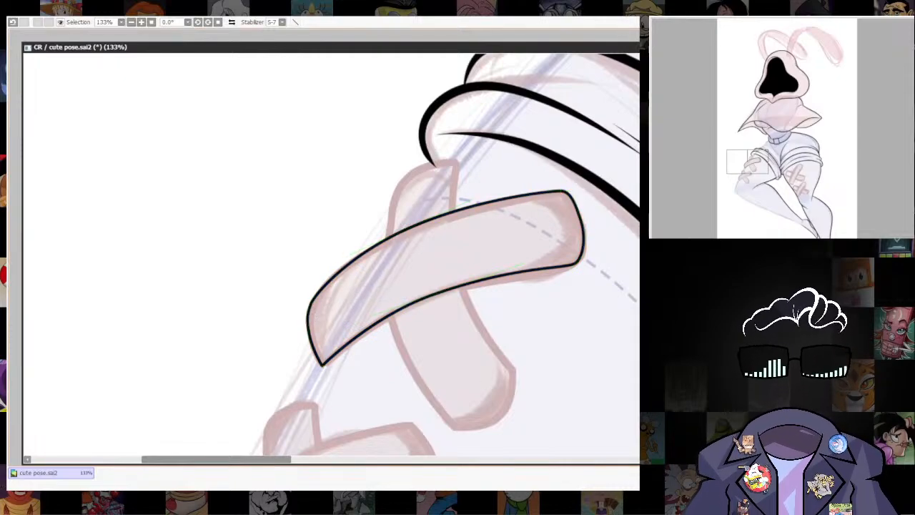
Cut back both line ends at the strip's sharp lower-left corner, leaving a small gap between them.
scroll(321, 368, up, 4)
scroll(341, 355, up, 2)
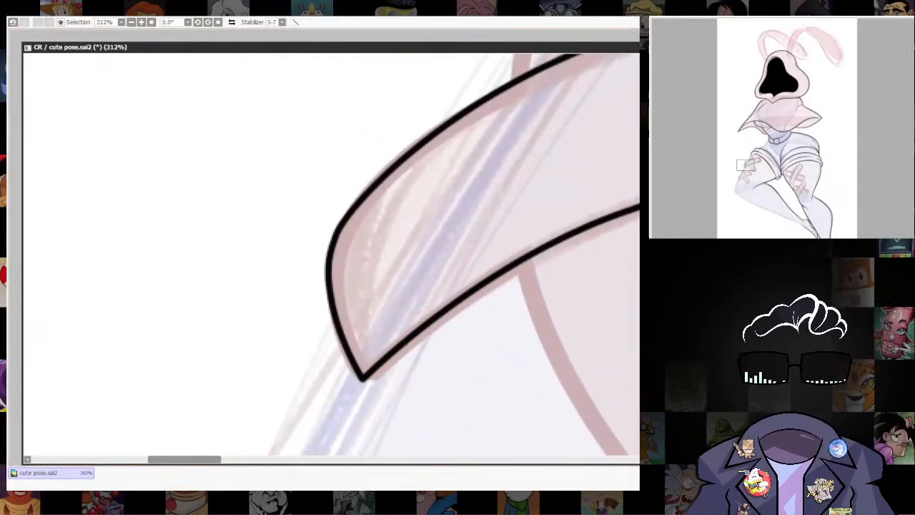
alt+click(364, 379)
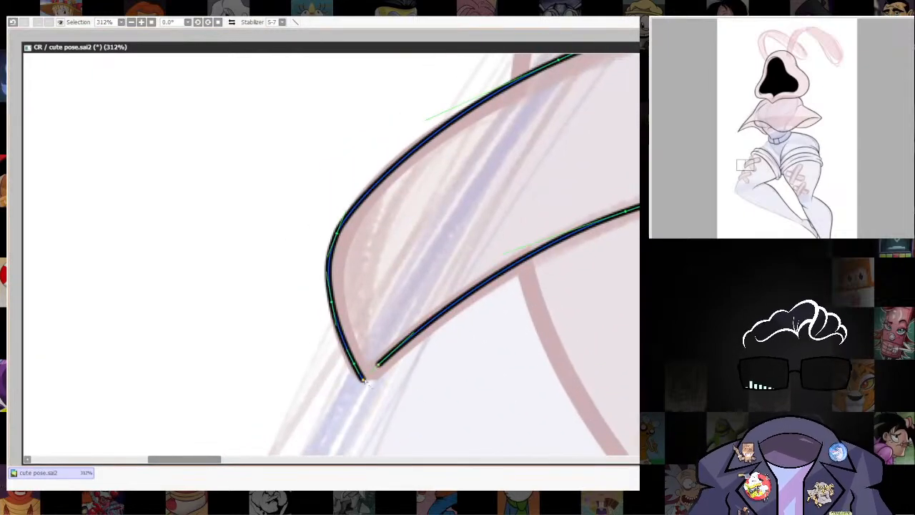
alt+click(361, 379)
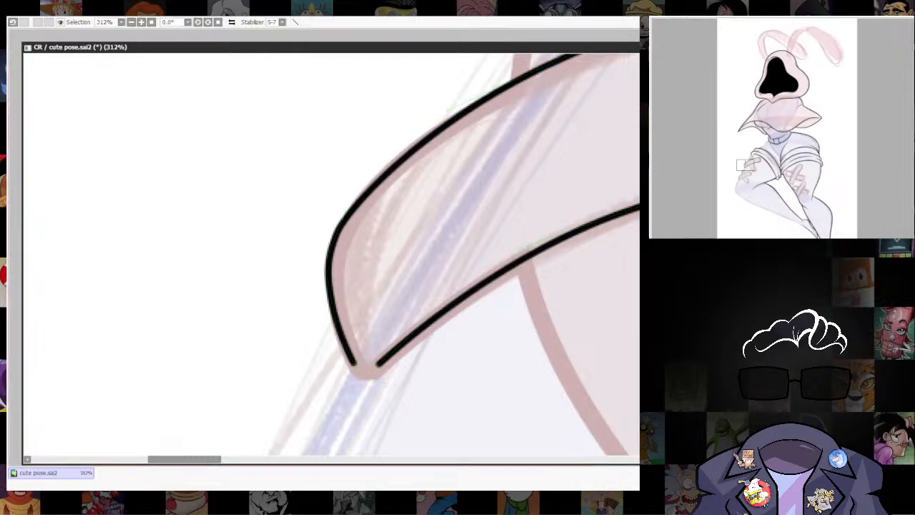
Thicken the bandage strip's outline to a medium weight closer to that of the shorts' cuff lines.
scroll(424, 394, up, 3)
scroll(554, 302, down, 9)
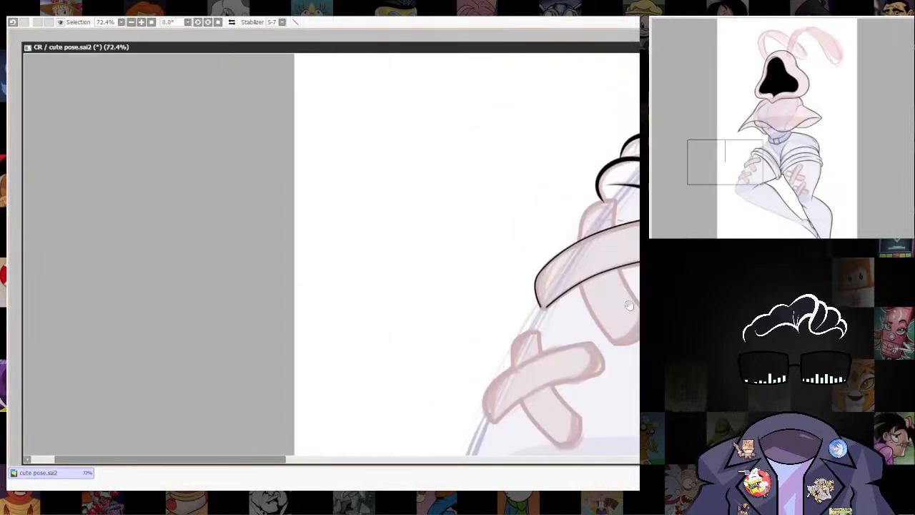
drag(572, 300, 369, 378)
scroll(421, 344, up, 3)
drag(492, 364, 546, 356)
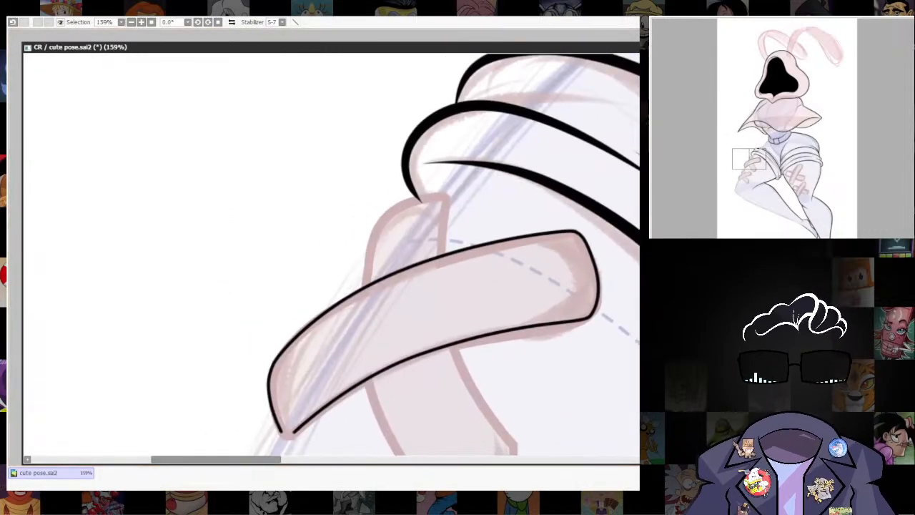
click(465, 251)
key(ctrl+z)
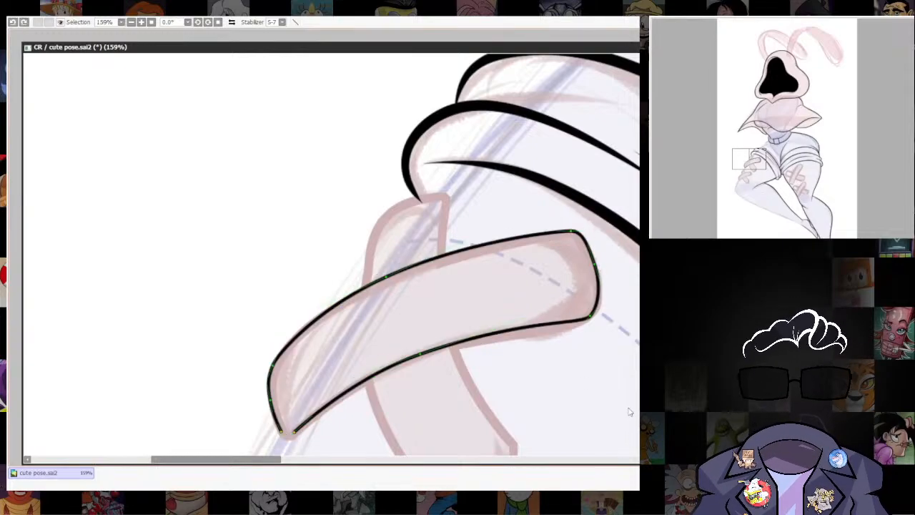
key(ctrl+y)
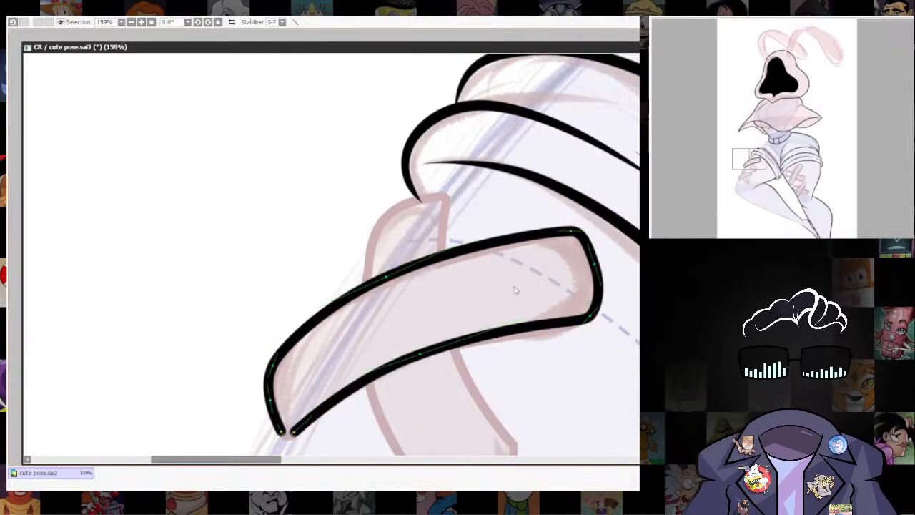
click(491, 247)
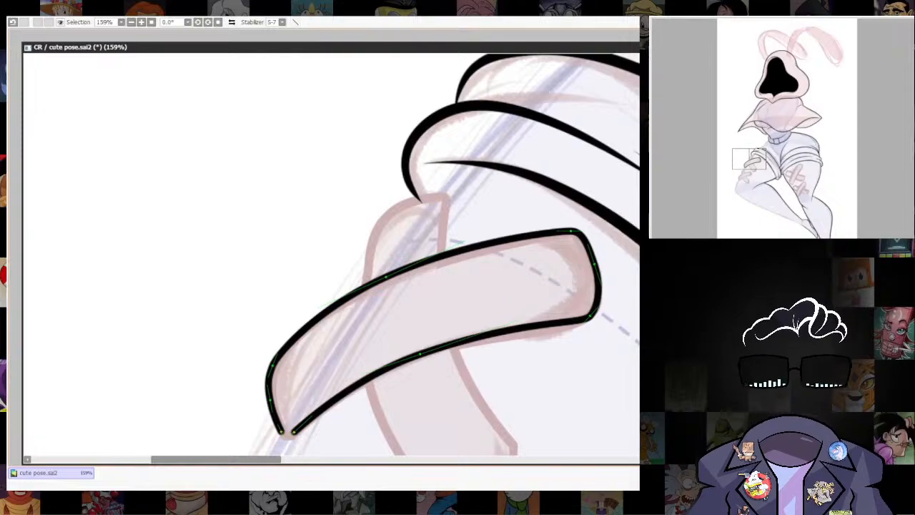
Close the gap at the bandage strip's lower-left corner with a hand-drawn, rounded black join.
scroll(590, 298, down, 6)
drag(589, 298, 363, 225)
scroll(501, 314, down, 1)
drag(546, 287, 585, 427)
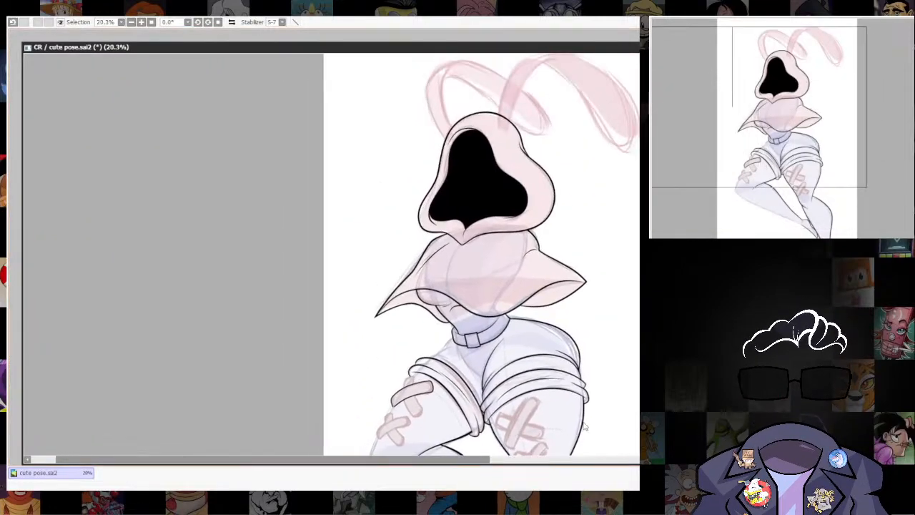
scroll(404, 417, up, 3)
drag(421, 417, 497, 421)
scroll(498, 421, up, 4)
drag(392, 345, 429, 402)
scroll(419, 326, up, 4)
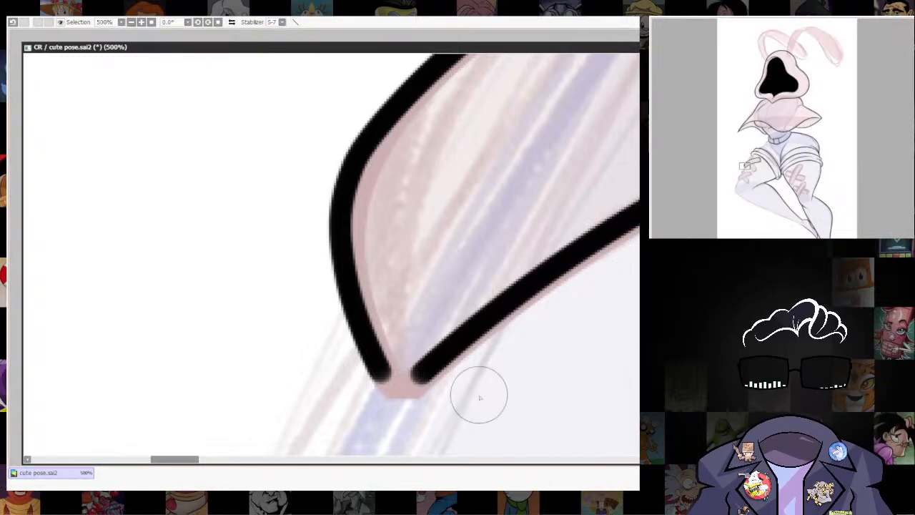
drag(381, 357, 383, 358)
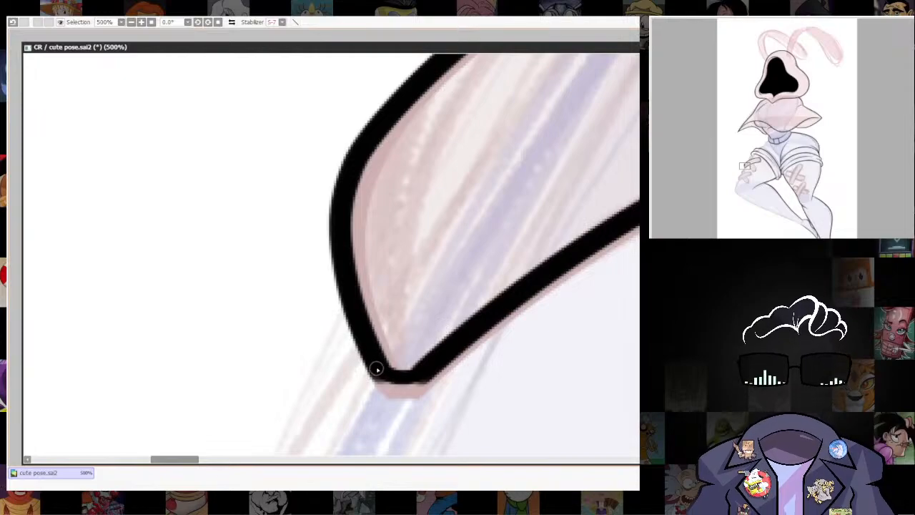
drag(474, 387, 478, 386)
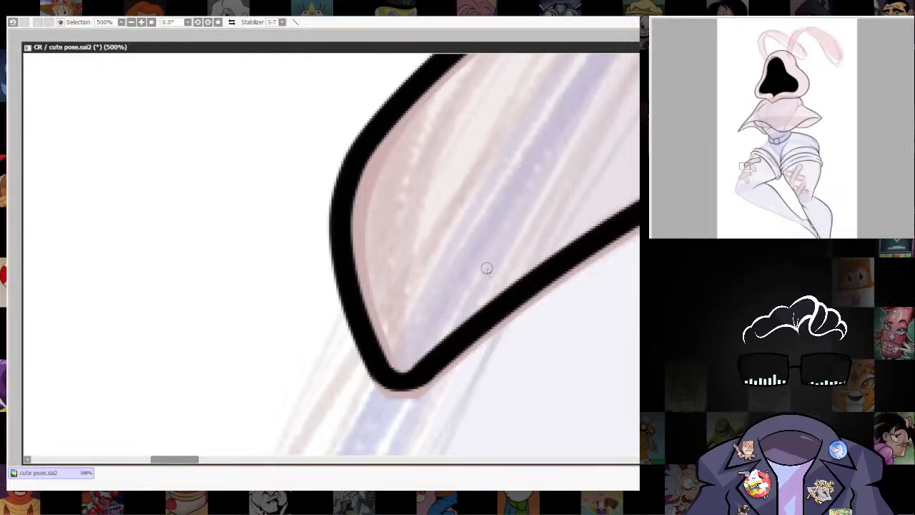
Ink the curved crotch line of the shorts from below the belt down across the right-hand thigh's crease.
scroll(486, 269, down, 10)
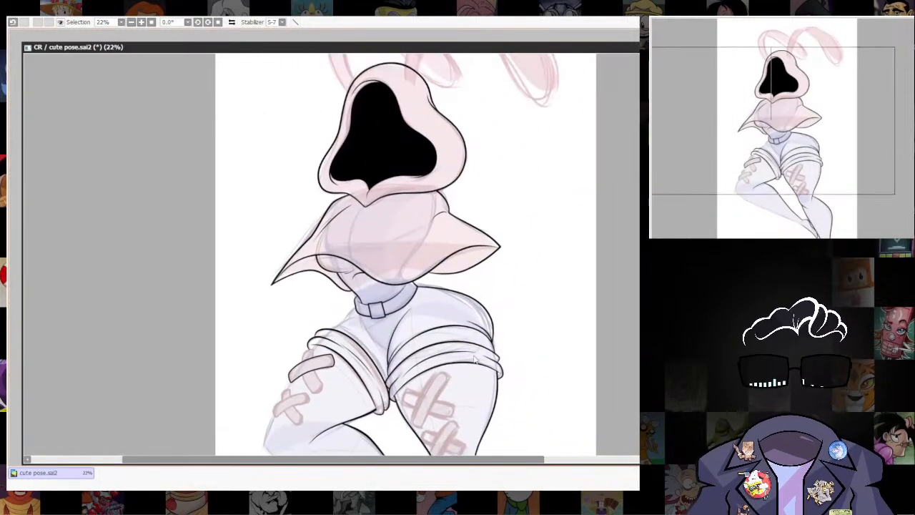
scroll(375, 332, up, 6)
drag(380, 330, 457, 335)
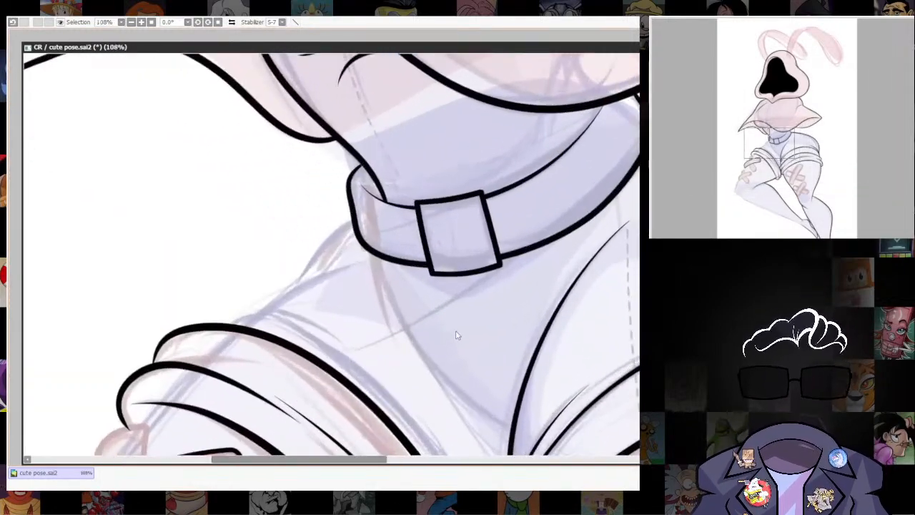
drag(541, 432, 546, 324)
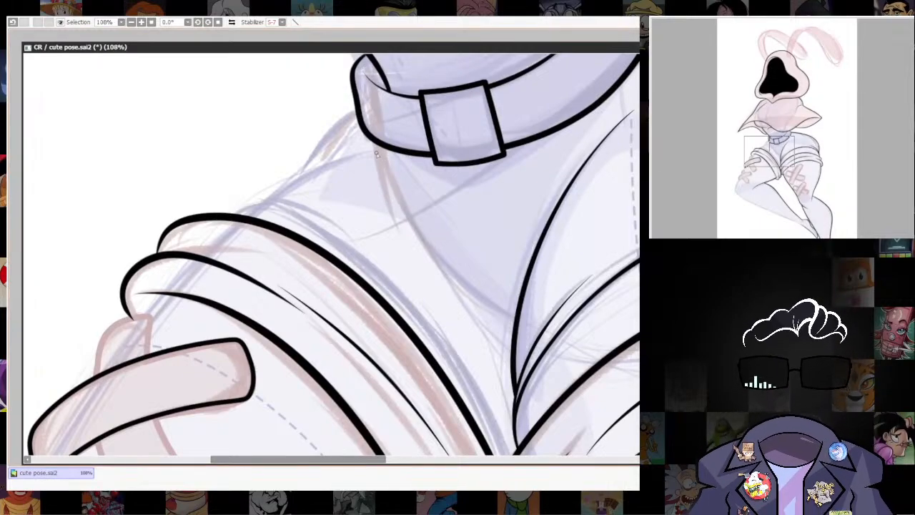
key(ctrl+z)
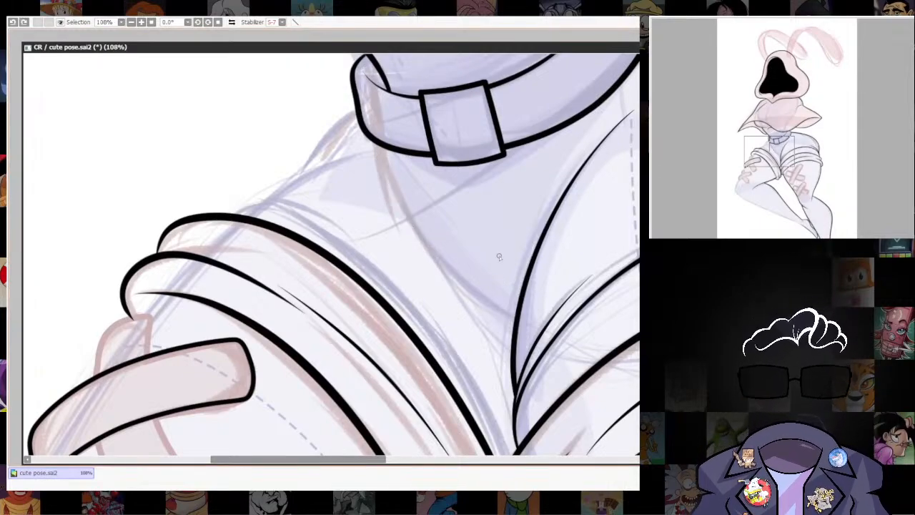
mouse_move(378, 171)
mouse_down()
mouse_move(450, 314)
mouse_move(519, 348)
mouse_move(556, 341)
mouse_up()
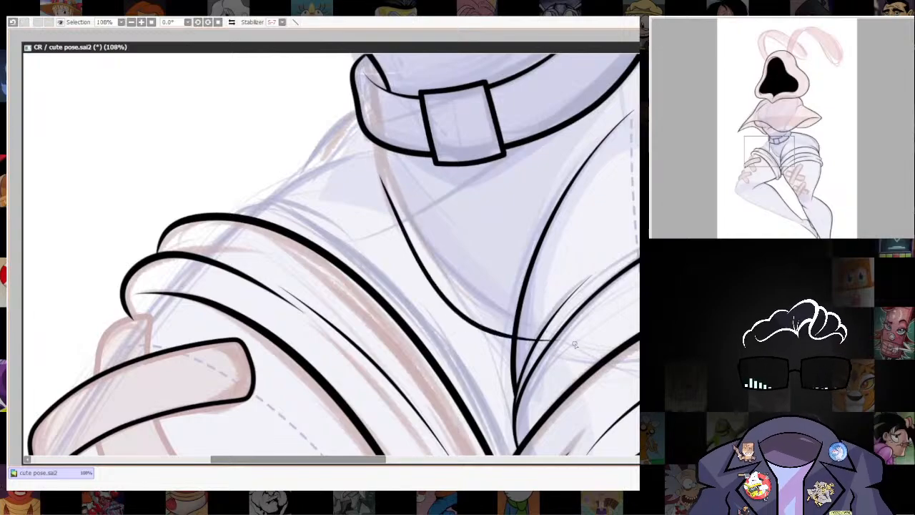
key(ctrl+z)
mouse_move(423, 280)
mouse_down()
mouse_move(498, 345)
mouse_move(615, 357)
mouse_up()
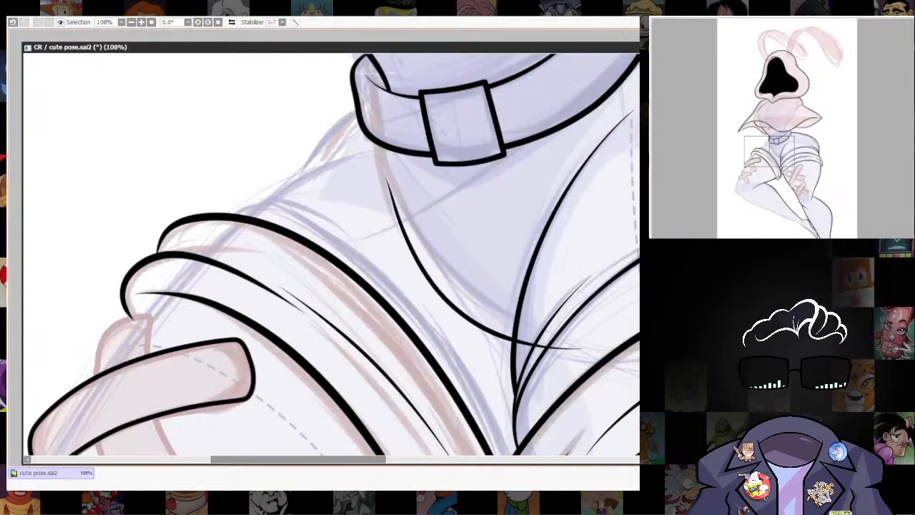
Erase the crotch line's overshoot where it runs past the right-hand thigh's crease.
key(ctrl+t)
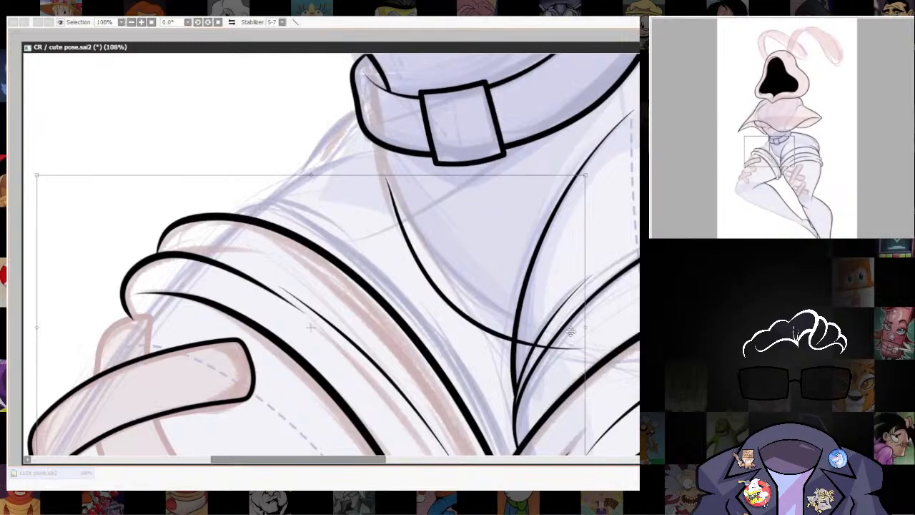
key(Return)
mouse_move(573, 338)
mouse_down()
mouse_move(517, 315)
mouse_move(535, 323)
mouse_move(539, 313)
mouse_up()
key(ctrl+t)
key(Return)
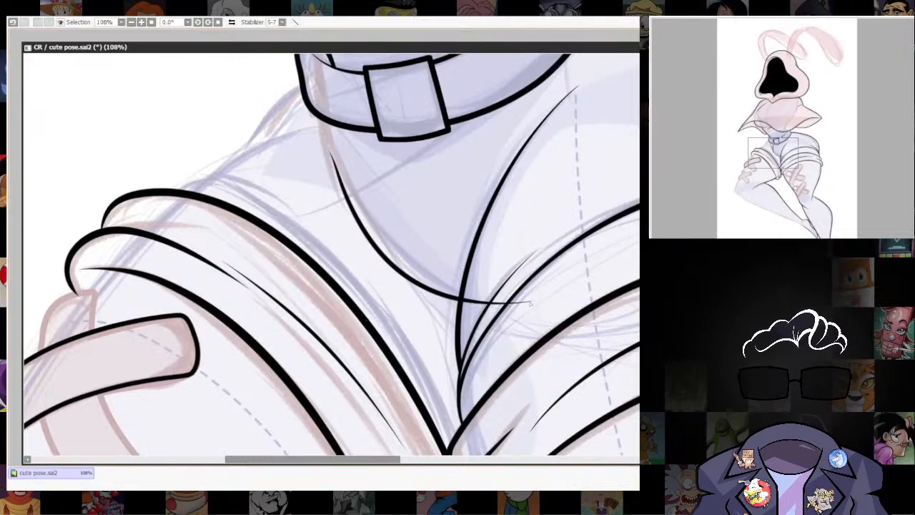
drag(466, 321, 504, 300)
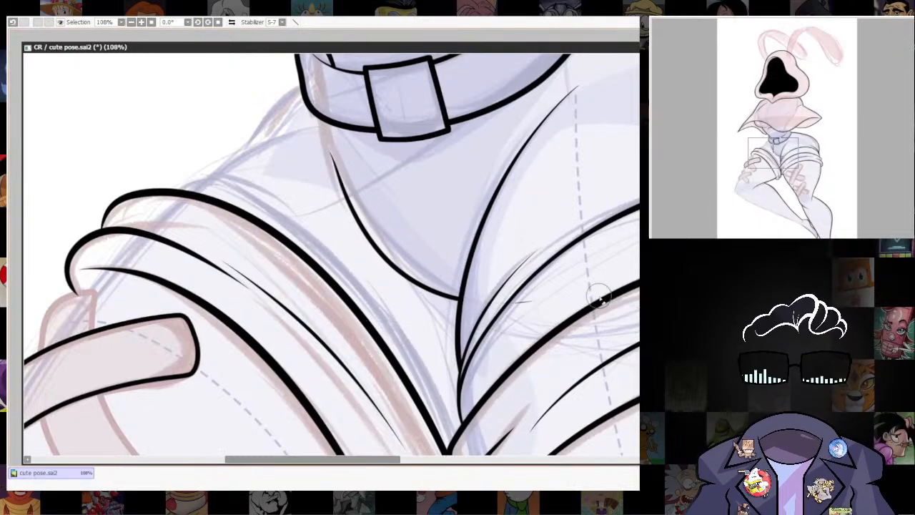
Ink the left-hand hip line of the shorts from just below the belt to the rolled cuff.
scroll(599, 300, up, 3)
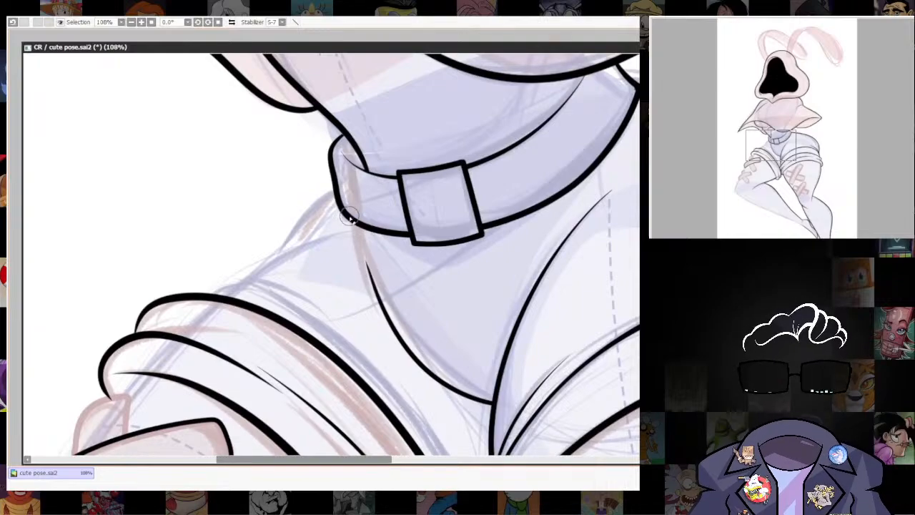
drag(396, 294, 437, 243)
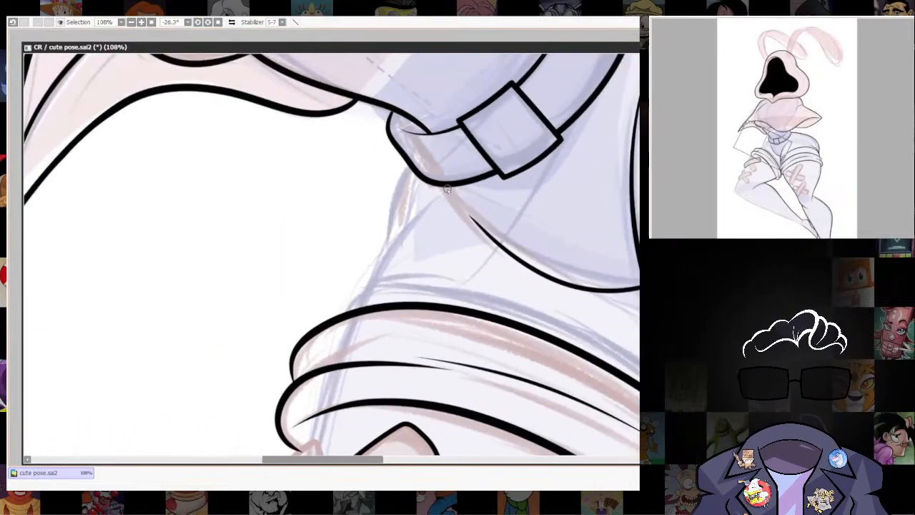
drag(370, 261, 344, 313)
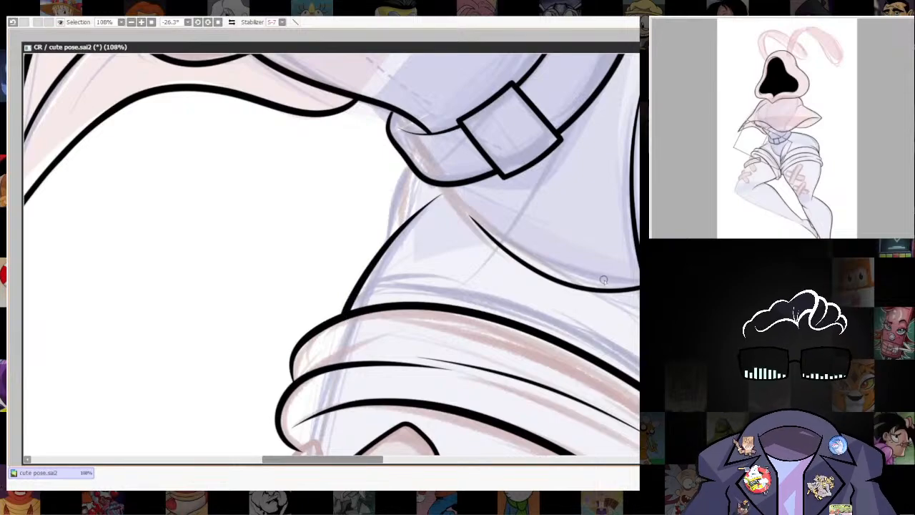
drag(629, 286, 536, 302)
drag(504, 383, 447, 343)
drag(622, 293, 439, 370)
mouse_move(564, 279)
mouse_down()
mouse_move(381, 374)
mouse_move(357, 265)
mouse_up()
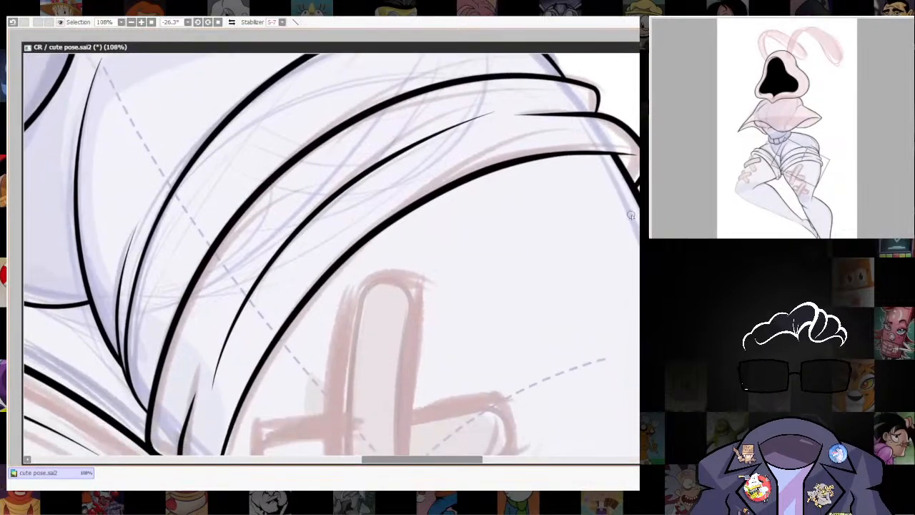
drag(618, 187, 640, 238)
key(ctrl+z)
Ink the short outer waist contour from the belt's left-hand underside down to the left-hand hip line.
drag(185, 282, 690, 336)
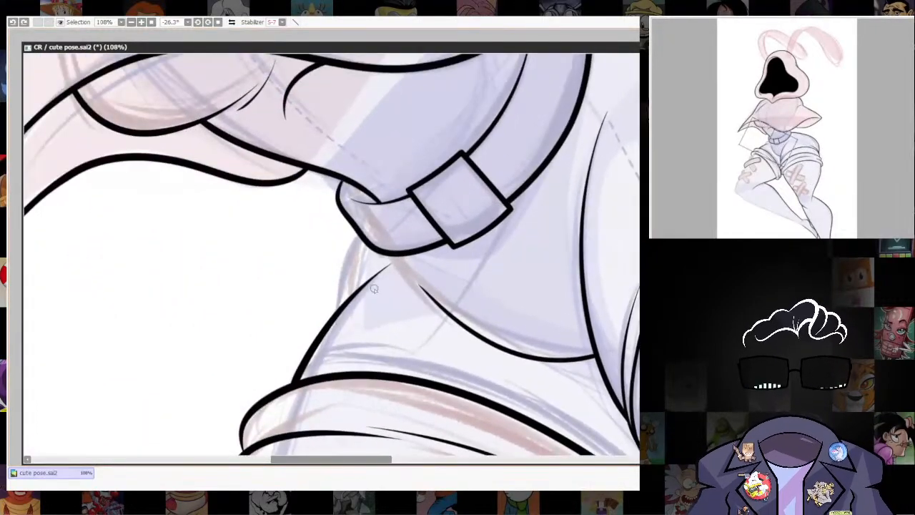
drag(348, 260, 366, 229)
key(ctrl+z)
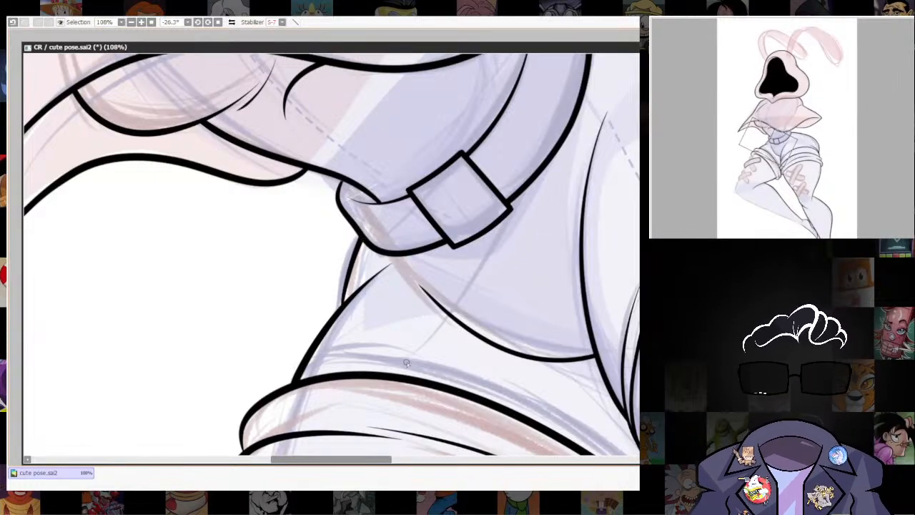
key(ctrl+z)
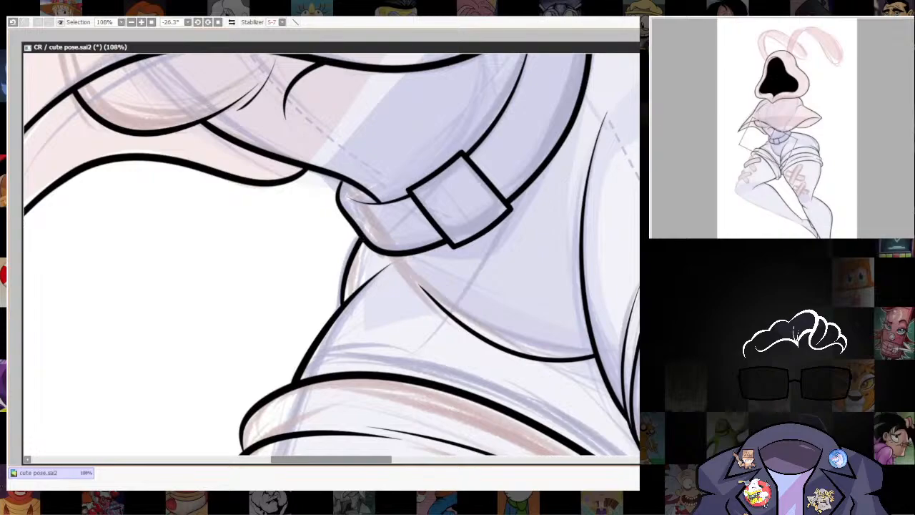
Erase the left-hand hip line's tapering end where it runs inside the shorts past the new waist contour, leaving a clean corner.
drag(560, 300, 560, 451)
drag(598, 323, 529, 251)
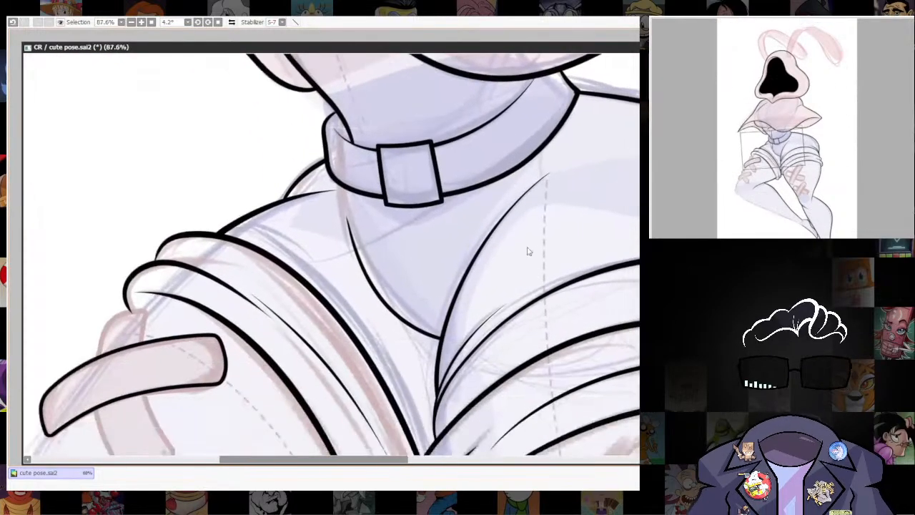
scroll(328, 202, up, 5)
drag(328, 202, 533, 319)
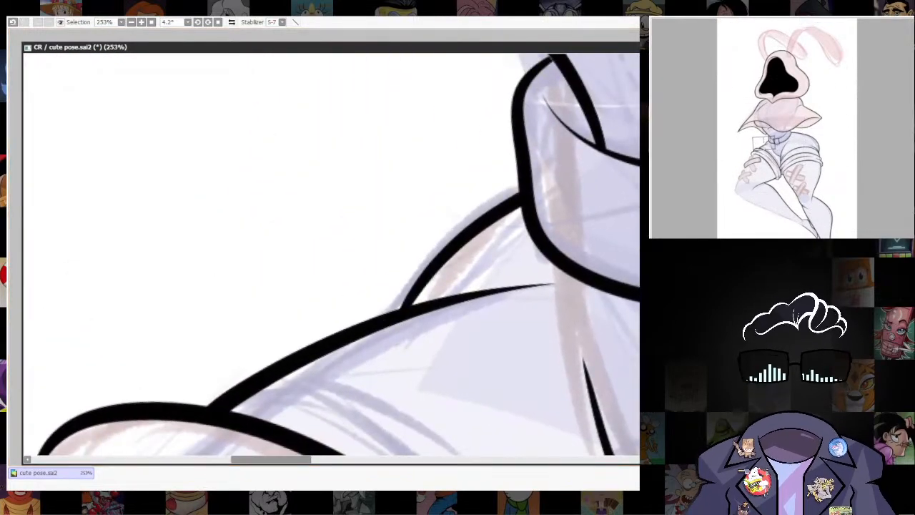
drag(490, 261, 431, 319)
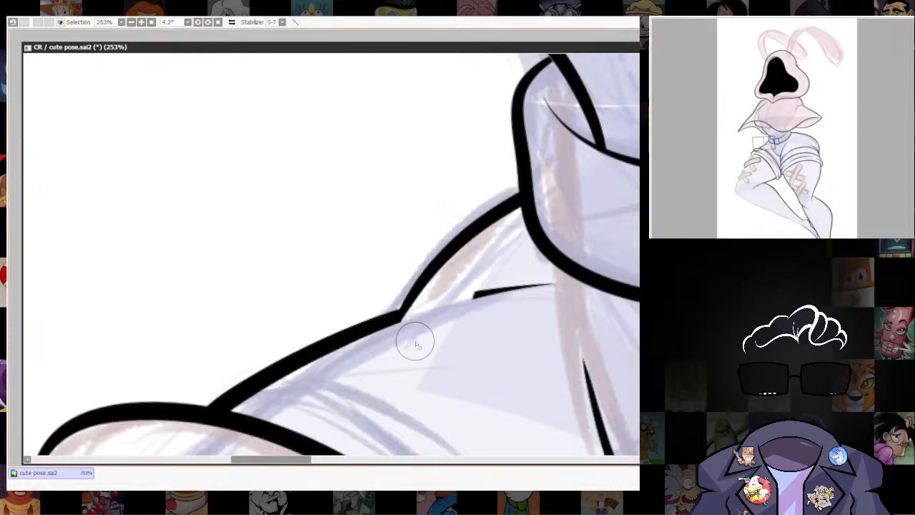
drag(489, 290, 565, 283)
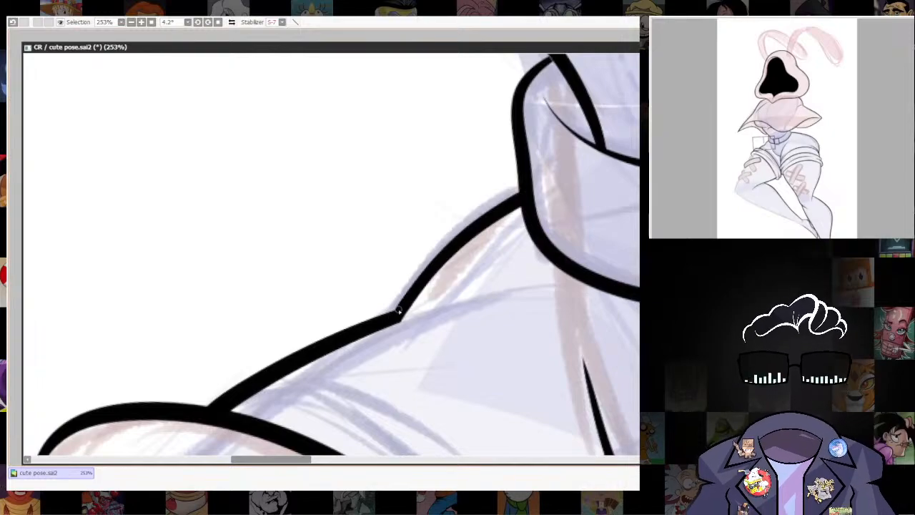
drag(558, 224, 475, 93)
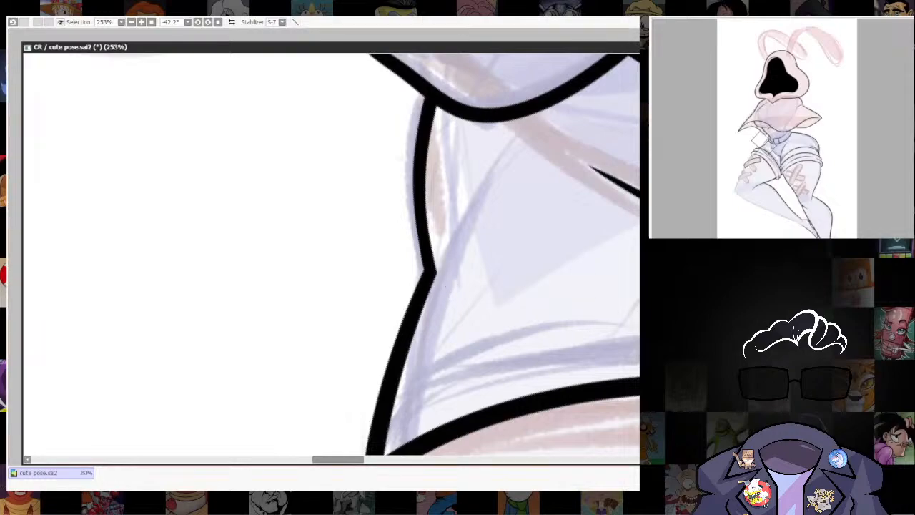
Examine the black line art of the whole figure with the sketch hidden.
scroll(535, 246, down, 8)
drag(572, 285, 510, 265)
drag(623, 289, 581, 399)
mouse_move(613, 427)
mouse_down()
mouse_move(562, 411)
mouse_move(468, 335)
mouse_up()
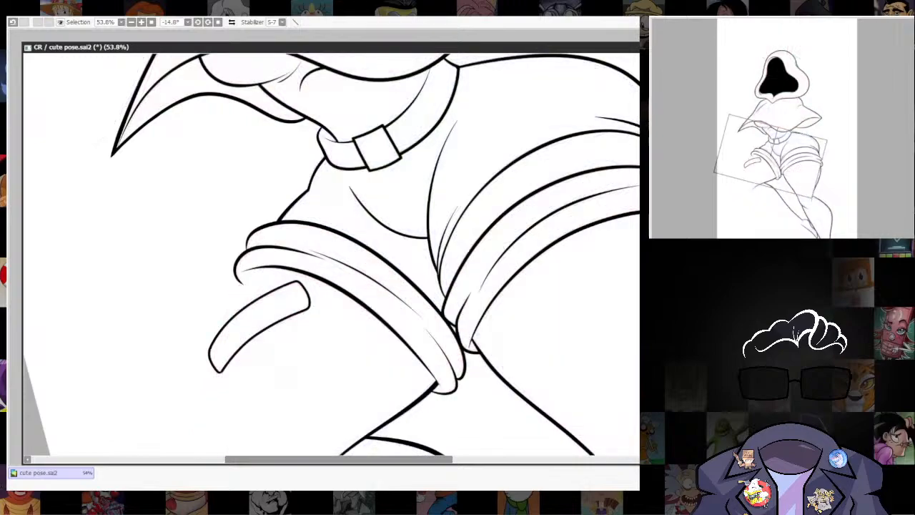
drag(631, 307, 492, 374)
scroll(536, 272, down, 8)
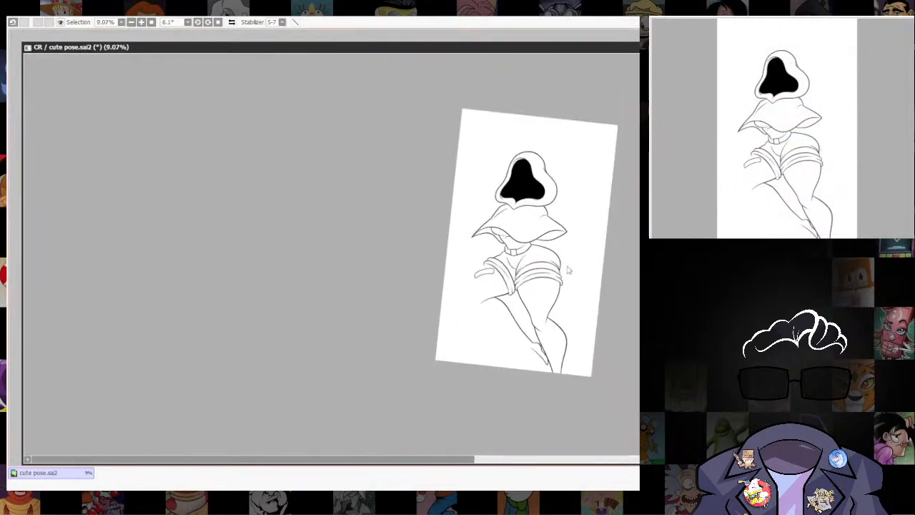
scroll(569, 270, up, 3)
drag(597, 302, 602, 259)
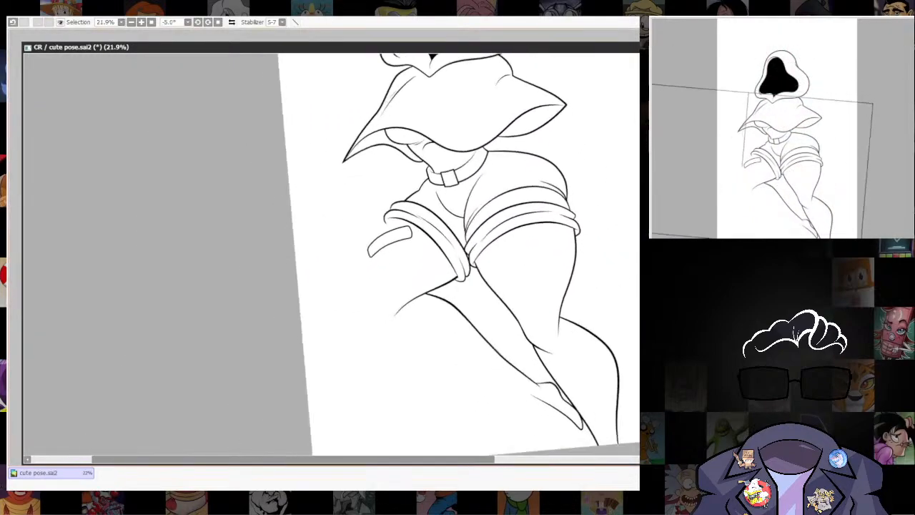
Show the sketch again and copy the inked upper bandage strip on the left-hand thigh onto the lower bandage sketch.
scroll(572, 386, up, 2)
drag(578, 400, 550, 294)
scroll(550, 294, up, 6)
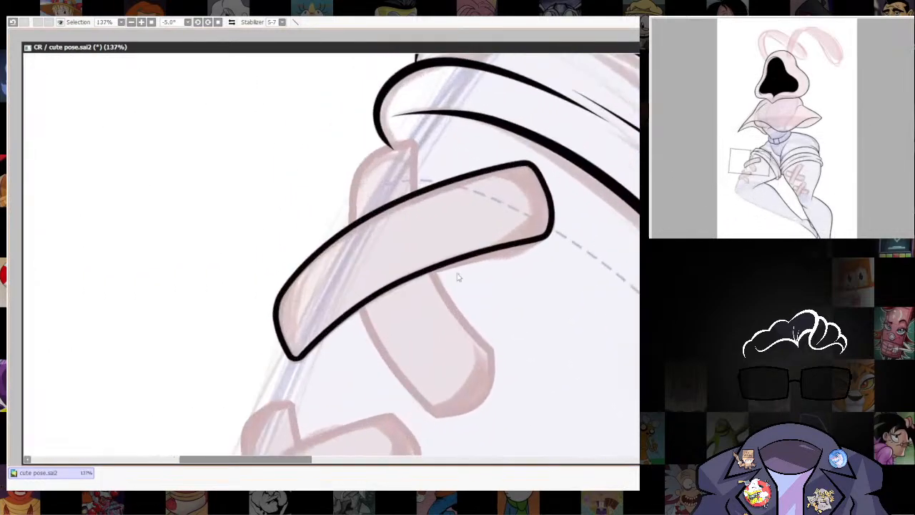
drag(458, 332, 484, 199)
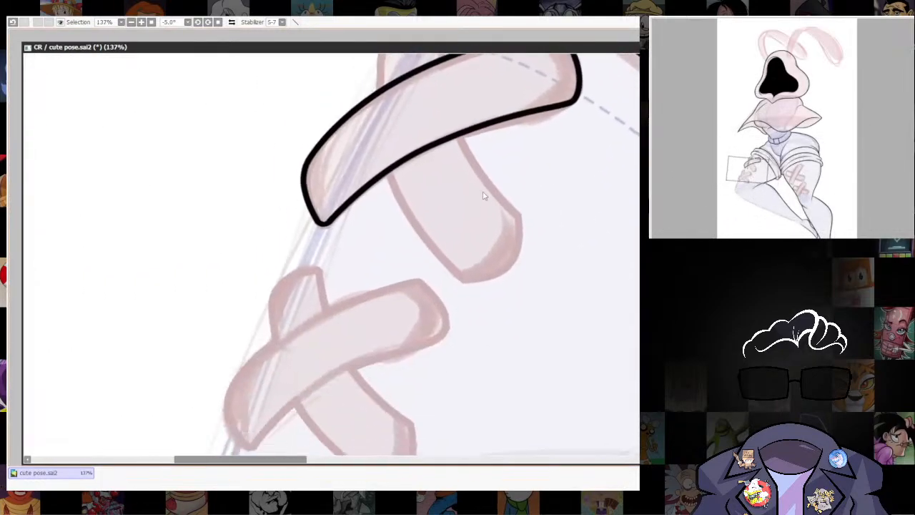
scroll(480, 213, down, 1)
drag(480, 235, 465, 279)
ctrl+shift+click(550, 154)
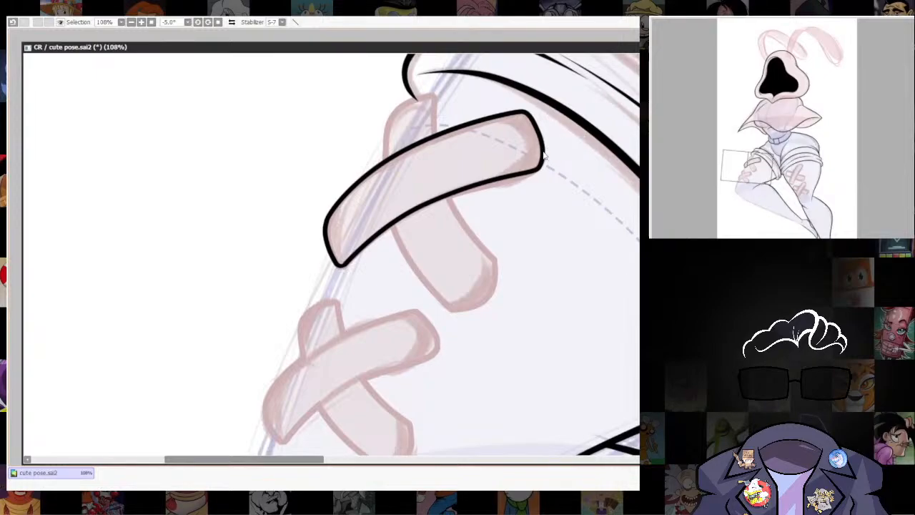
drag(461, 210, 384, 394)
Scale down and reshape the copied strip to fit the sketched lower bandage on the left-hand thigh.
key(ctrl+t)
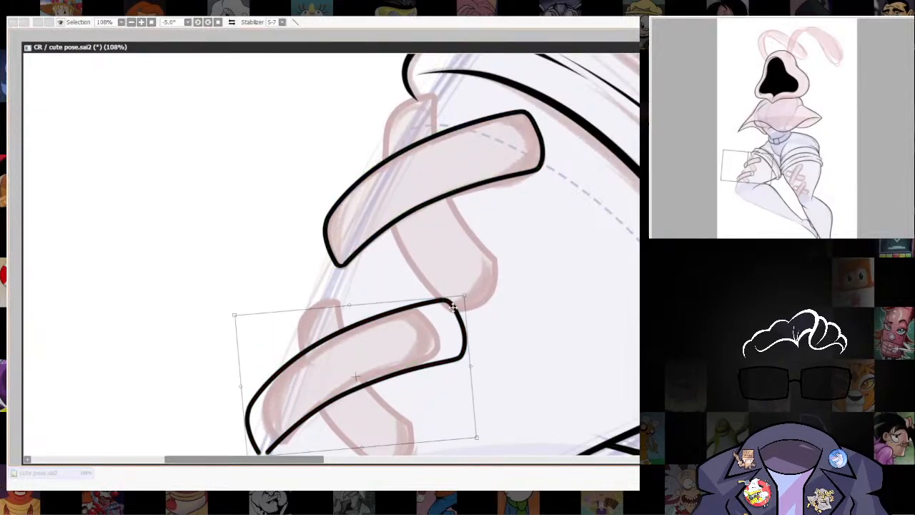
drag(453, 307, 431, 306)
drag(480, 423, 453, 343)
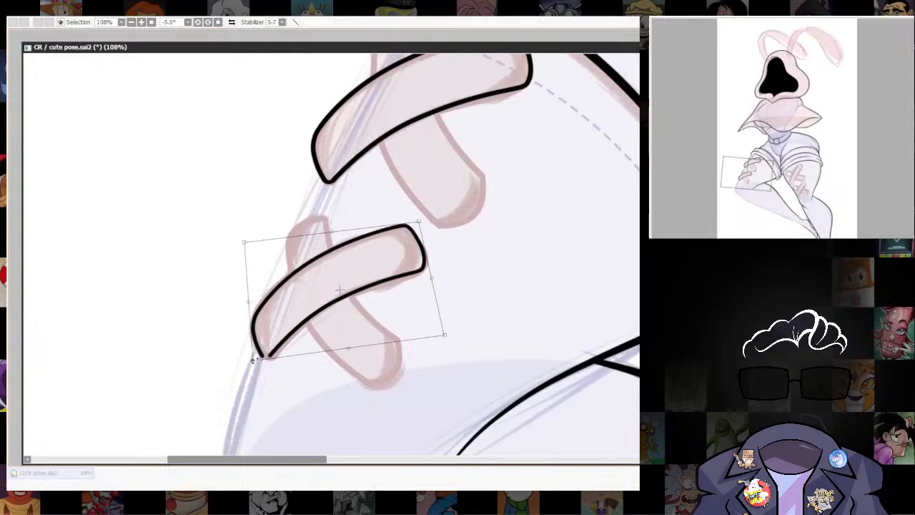
key(Return)
Close the open lower-left corner of the copied bandage strip with a rounded black join.
scroll(539, 263, down, 7)
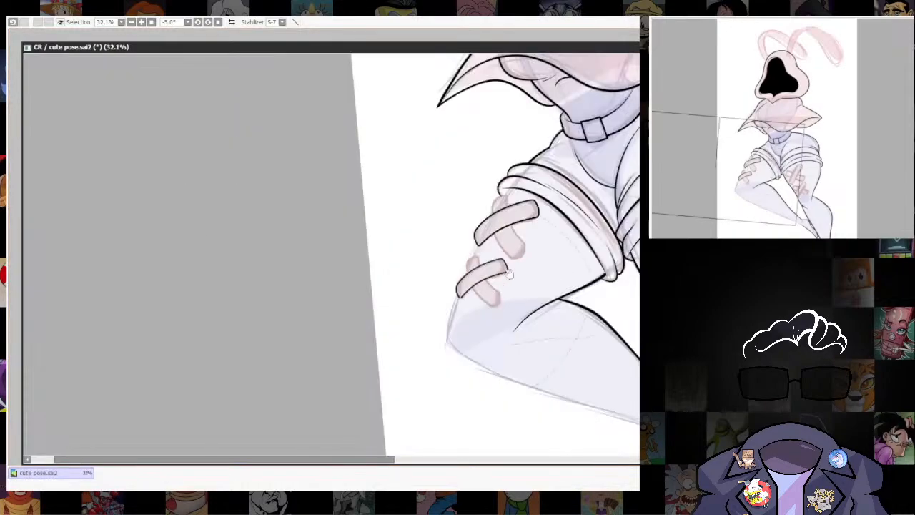
drag(513, 244, 459, 323)
scroll(460, 323, up, 6)
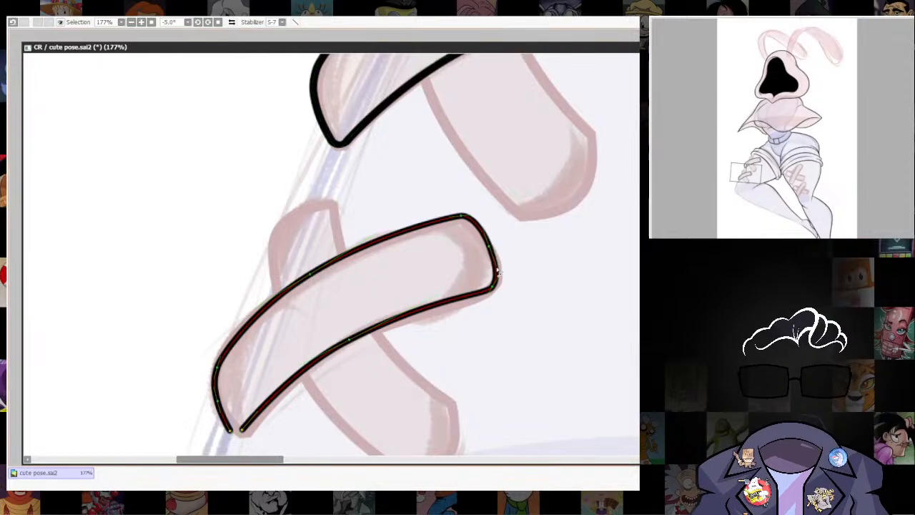
scroll(504, 292, down, 4)
scroll(439, 186, up, 4)
mouse_move(505, 310)
mouse_down()
mouse_move(472, 185)
mouse_move(456, 265)
mouse_up()
scroll(375, 303, up, 2)
scroll(375, 304, up, 3)
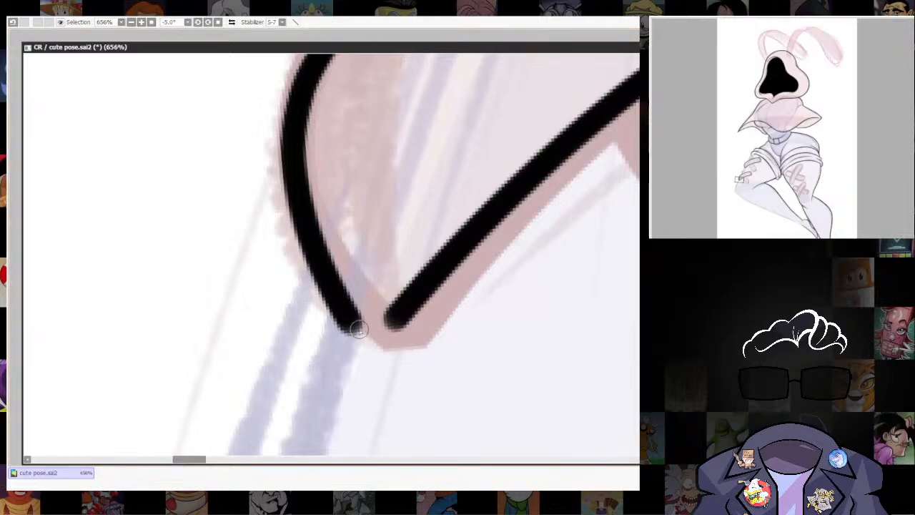
mouse_move(358, 328)
mouse_down()
mouse_move(388, 326)
mouse_move(421, 296)
mouse_up()
mouse_move(377, 330)
mouse_down()
mouse_move(403, 318)
mouse_move(413, 265)
mouse_move(344, 325)
mouse_move(390, 331)
mouse_move(409, 305)
mouse_up()
key(ctrl+z)
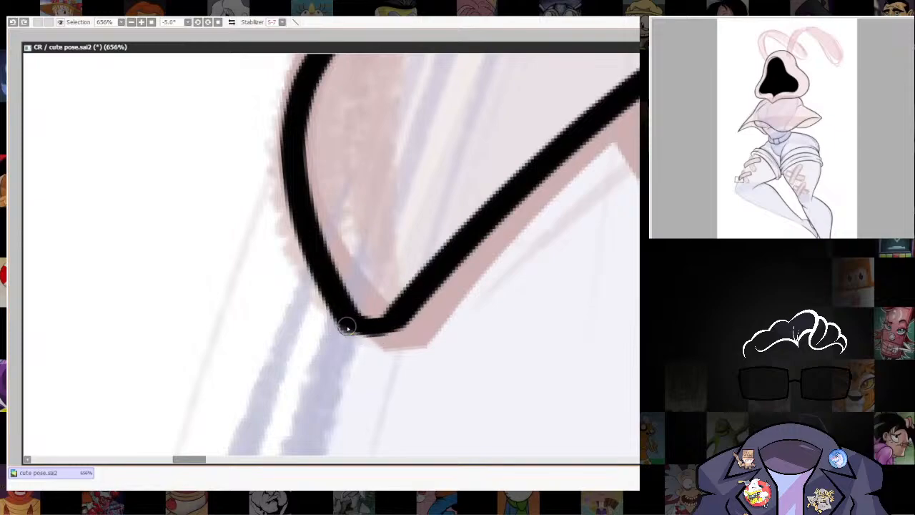
mouse_move(347, 326)
mouse_down()
mouse_move(395, 323)
mouse_move(421, 256)
mouse_move(364, 315)
mouse_move(353, 313)
mouse_move(380, 327)
mouse_move(417, 289)
mouse_move(360, 322)
mouse_move(405, 307)
mouse_move(440, 241)
mouse_move(368, 337)
mouse_move(348, 328)
mouse_move(371, 338)
mouse_move(409, 317)
mouse_move(448, 241)
mouse_up()
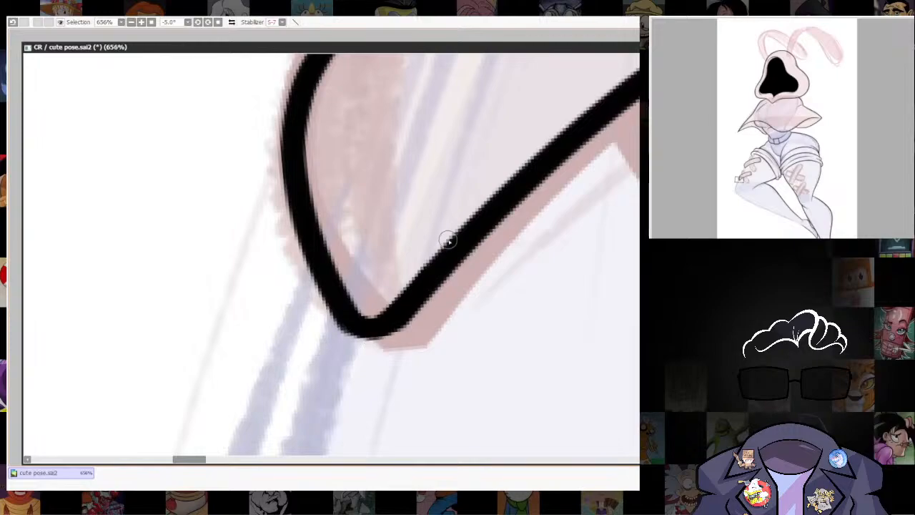
mouse_move(346, 328)
mouse_down()
mouse_move(371, 340)
mouse_move(400, 321)
mouse_up()
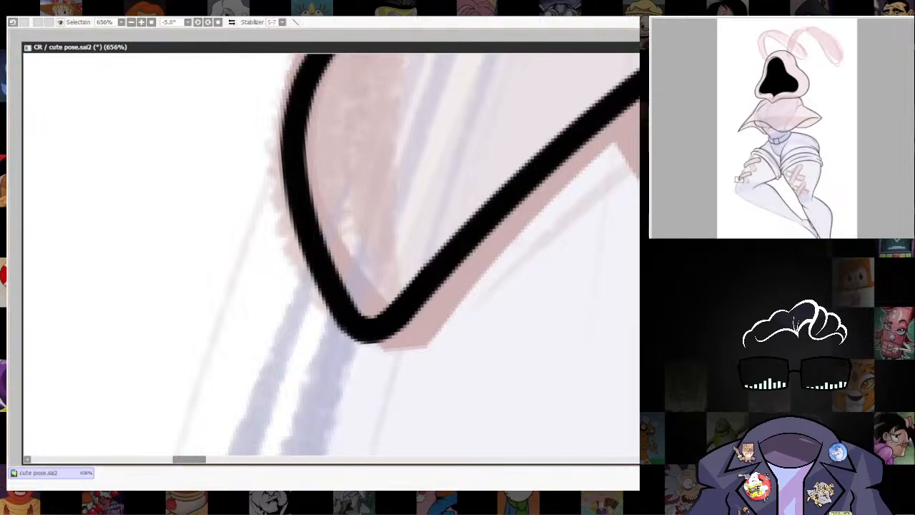
scroll(434, 271, down, 8)
scroll(477, 282, up, 3)
scroll(611, 247, down, 8)
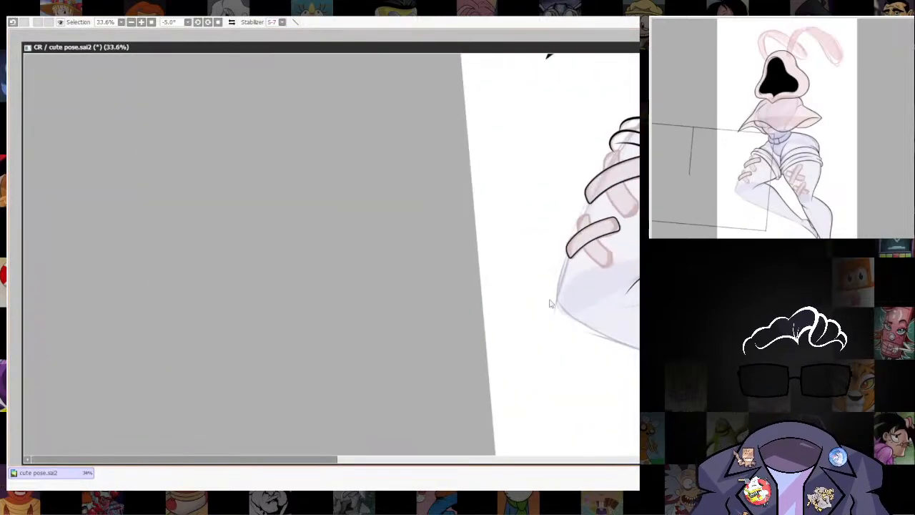
drag(611, 248, 380, 368)
scroll(533, 325, up, 2)
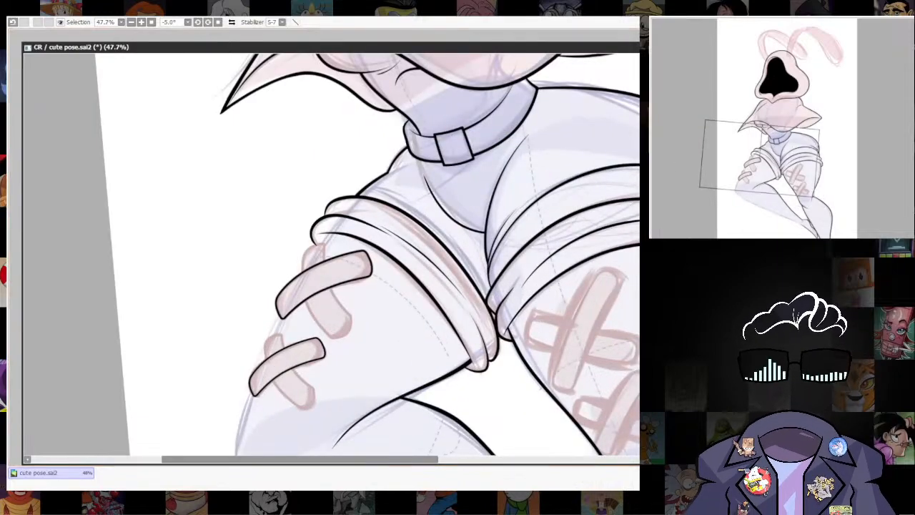
key(alt+Tab)
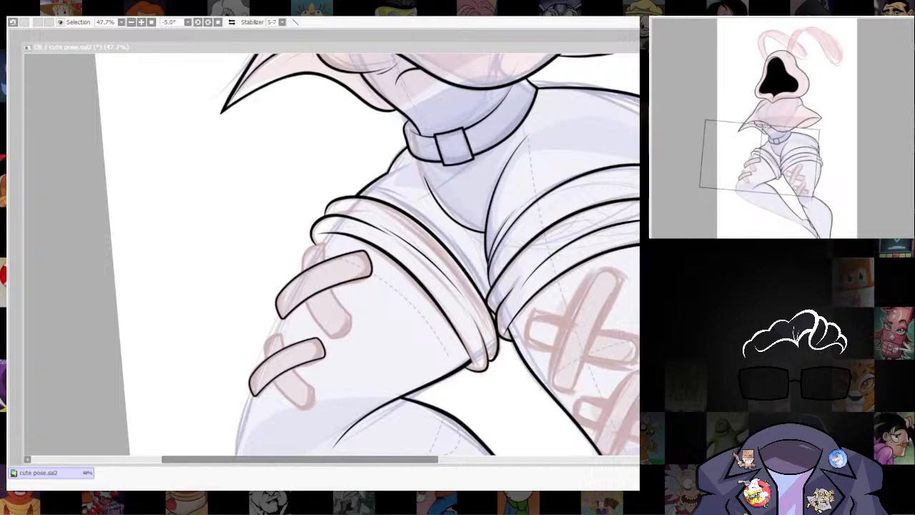
Ink the left-hand thigh's outer outline from the rolled cuff past both bandage strips down to the knee.
scroll(561, 307, down, 3)
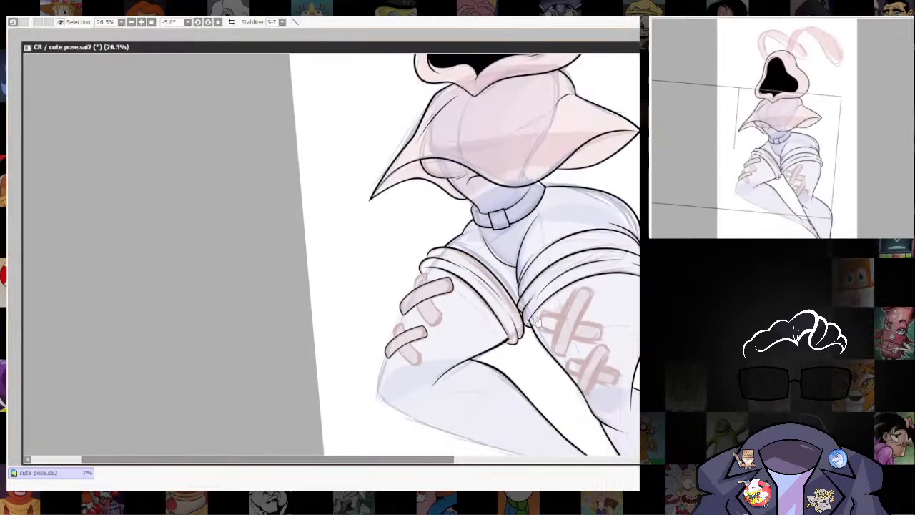
drag(539, 264, 485, 158)
scroll(443, 146, up, 3)
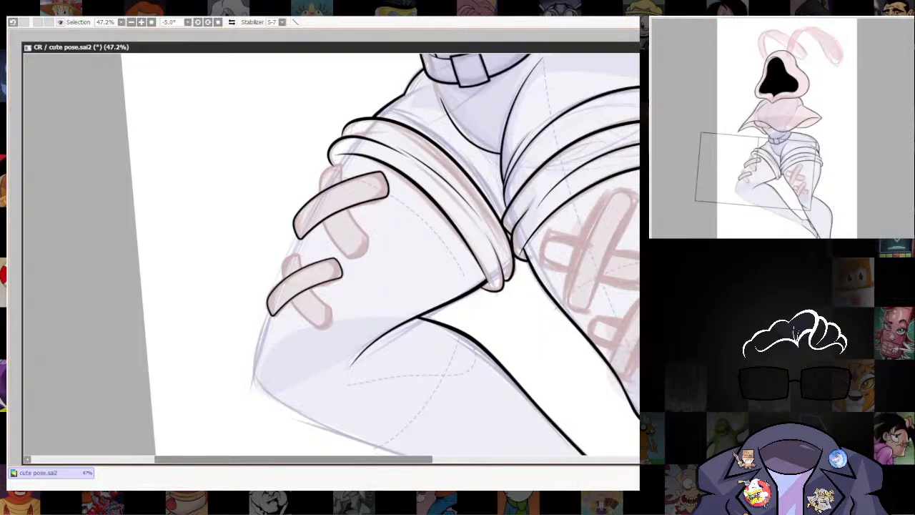
drag(373, 293, 423, 254)
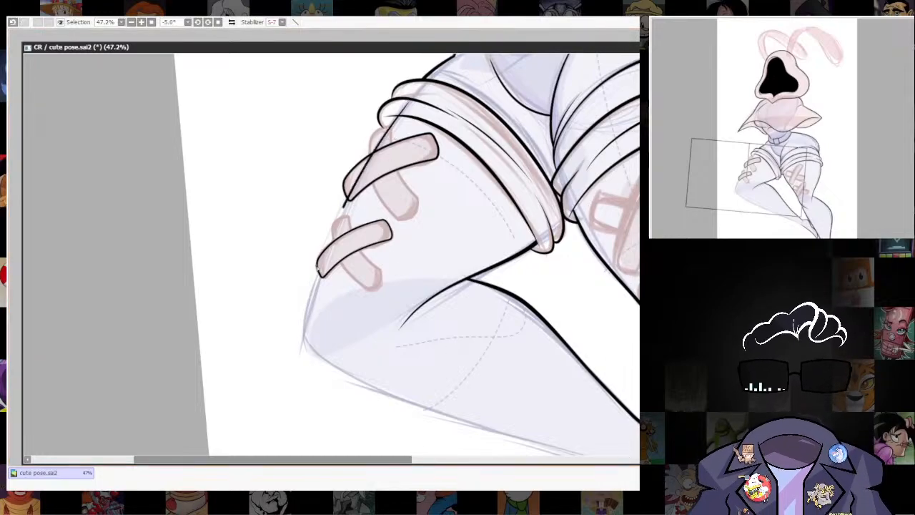
mouse_move(563, 381)
mouse_down()
mouse_move(422, 265)
mouse_move(419, 216)
mouse_move(286, 204)
mouse_up()
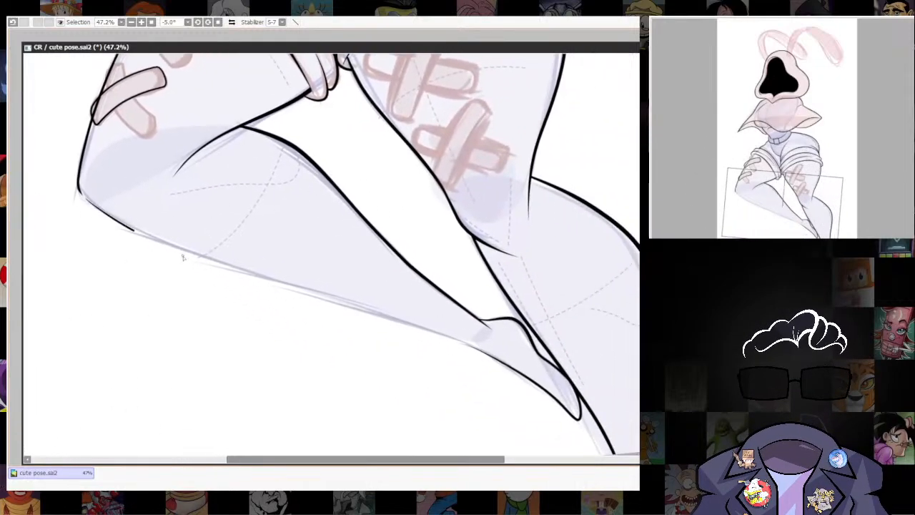
drag(183, 257, 293, 281)
key(ctrl+z)
drag(150, 244, 292, 287)
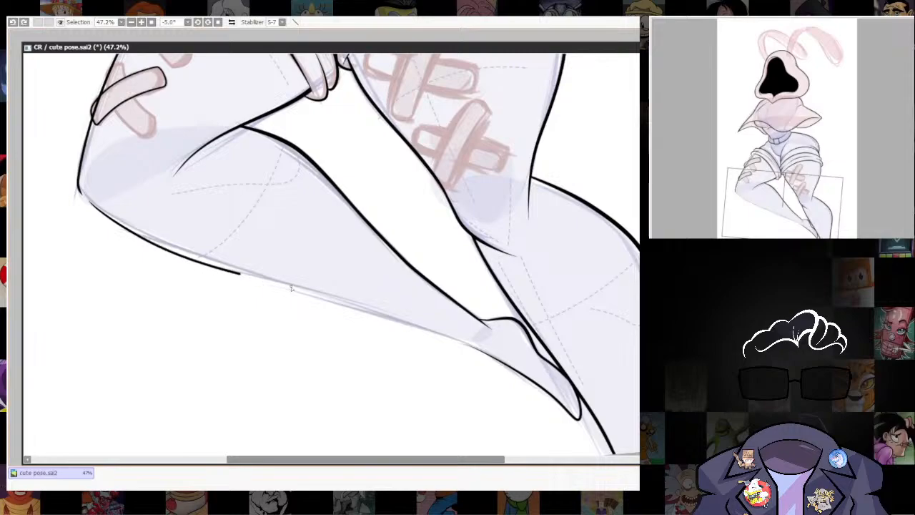
drag(469, 348, 484, 357)
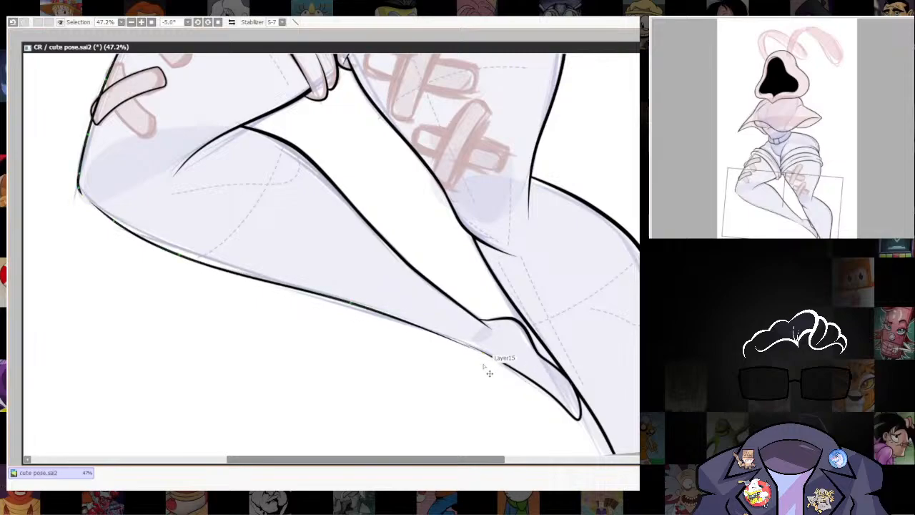
ctrl+shift+click(523, 375)
key(ctrl+z)
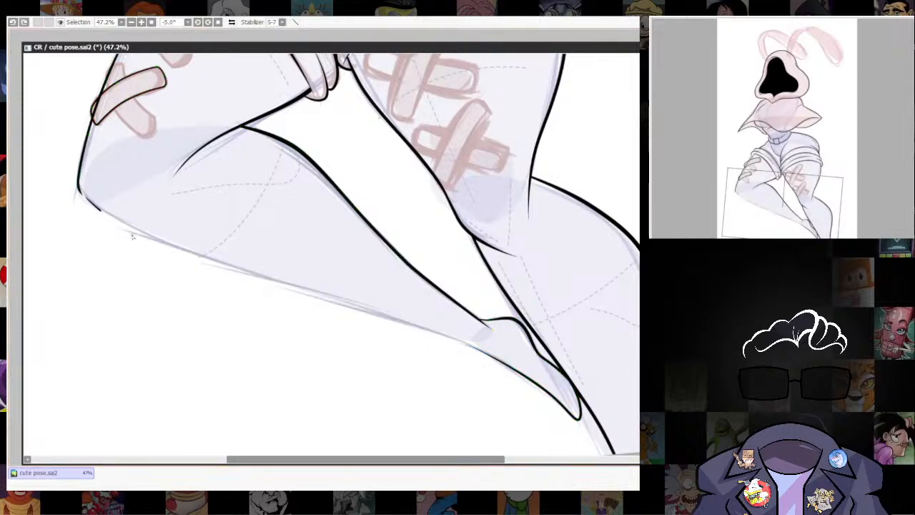
Ink the bent leg's lower outline from the knee along the calf to meet the foot's inked line.
drag(388, 321, 455, 340)
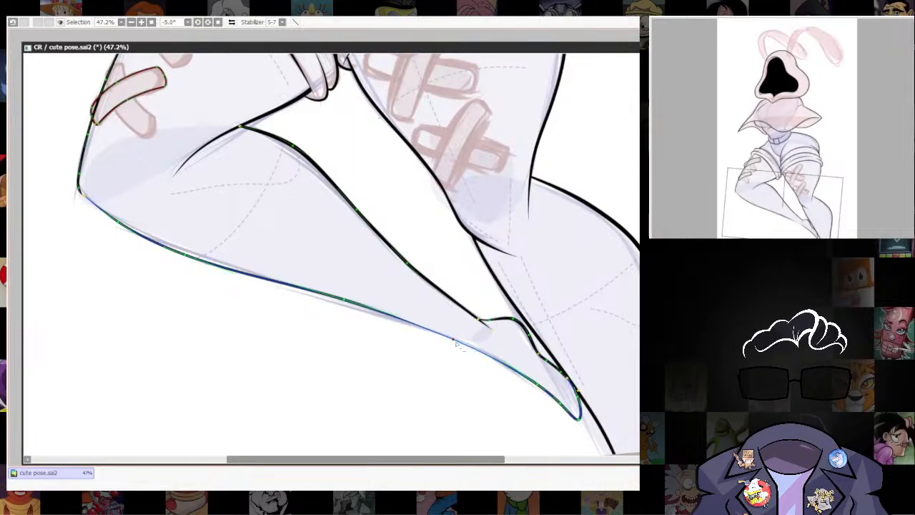
drag(443, 313, 472, 353)
drag(225, 263, 287, 371)
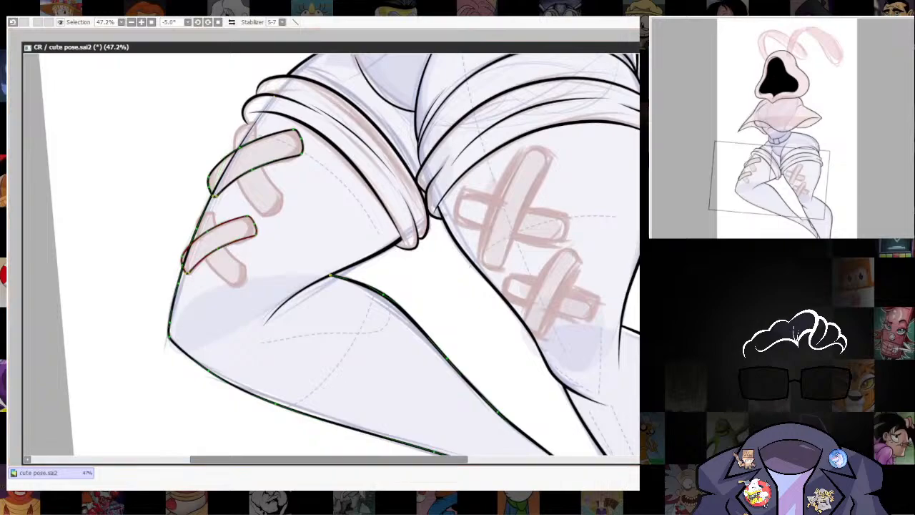
Refine the line weight of the left-hand thigh's outer outline and the calf's lower outline, then check the whole leg.
drag(385, 339, 370, 264)
drag(198, 302, 221, 294)
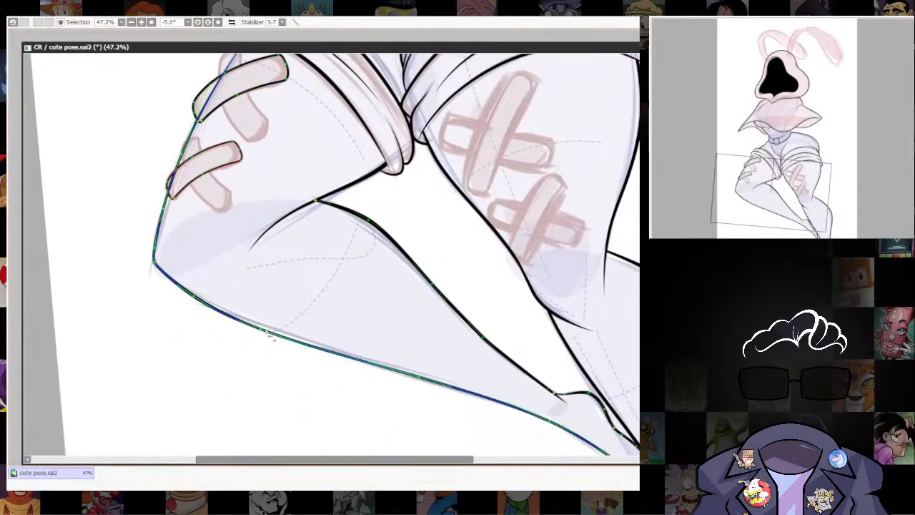
mouse_move(270, 333)
mouse_down()
mouse_move(287, 321)
mouse_move(343, 360)
mouse_up()
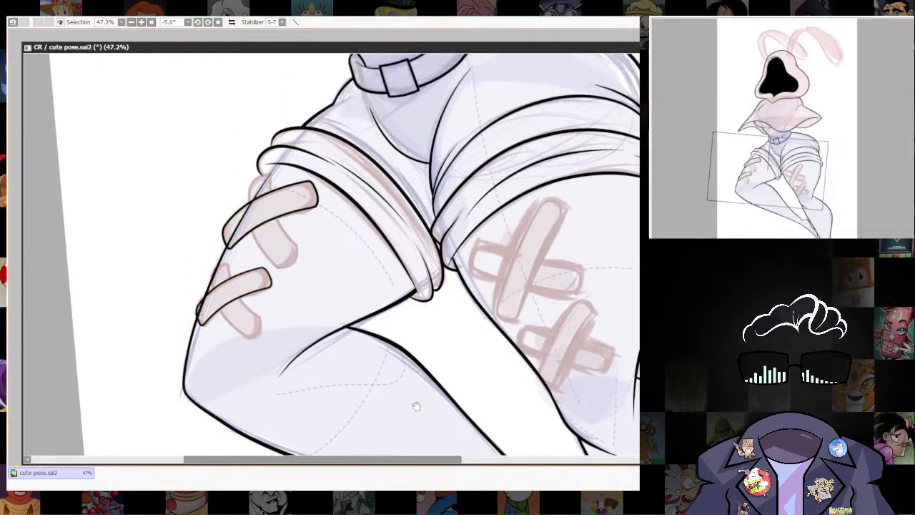
scroll(189, 318, up, 2)
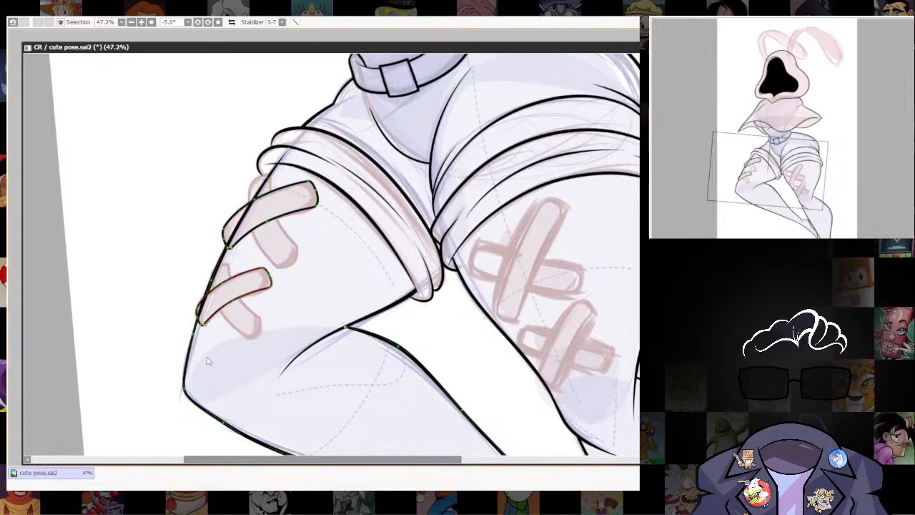
scroll(228, 266, down, 3)
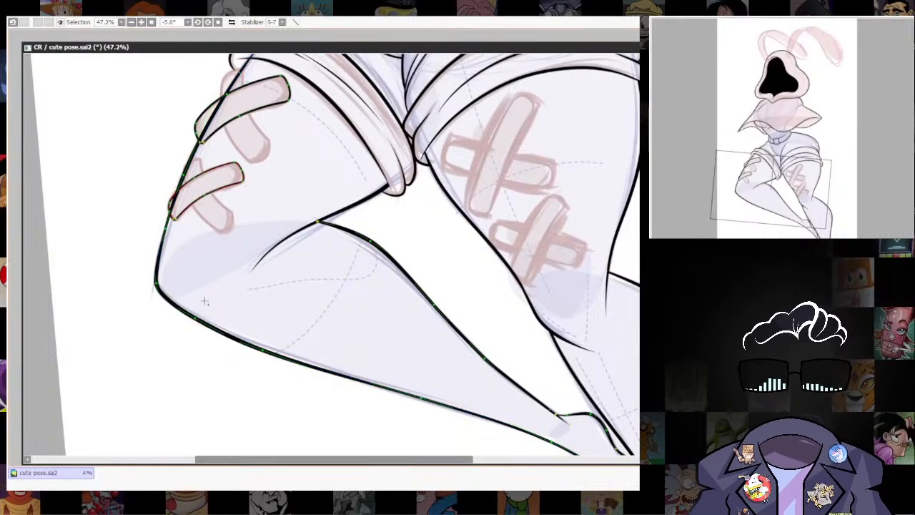
drag(547, 375, 503, 378)
drag(493, 257, 412, 257)
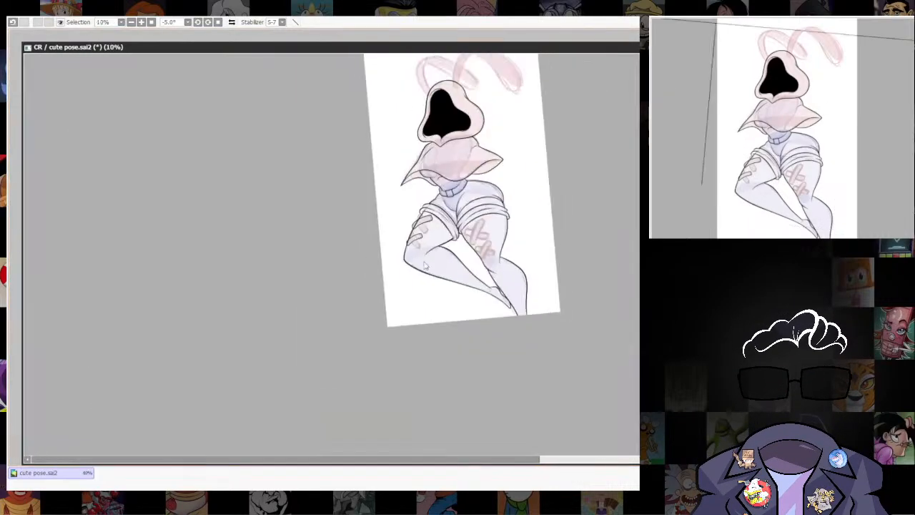
drag(438, 222, 410, 318)
drag(409, 317, 483, 394)
drag(439, 333, 385, 347)
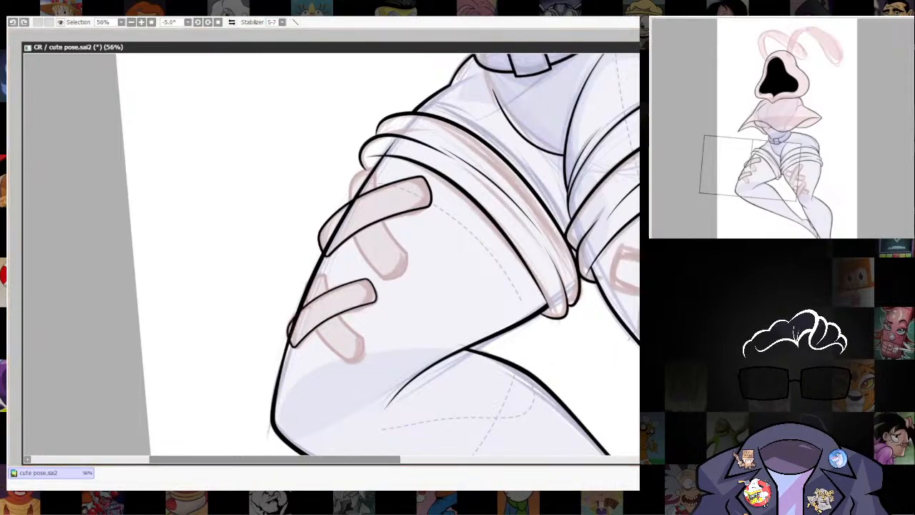
Erase the thigh outline where it runs inside the lower bandage strip on the left-hand leg.
scroll(534, 362, up, 5)
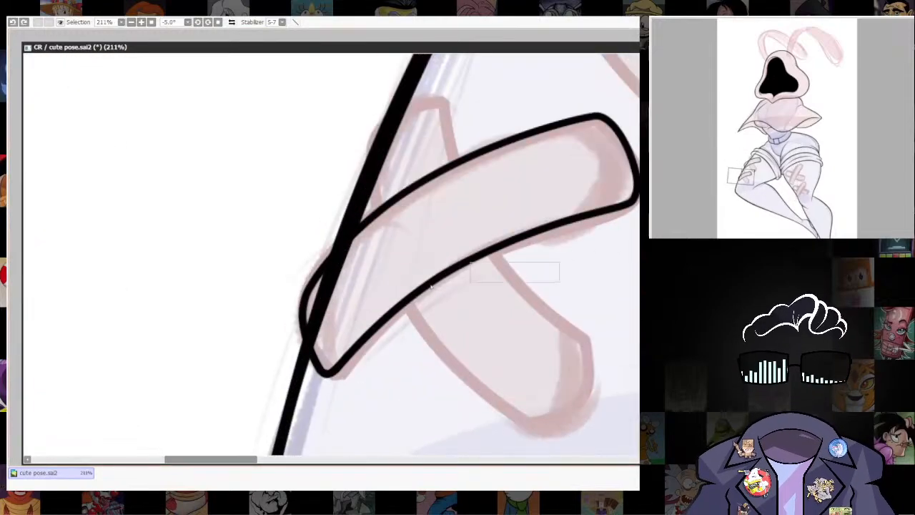
mouse_move(323, 283)
mouse_down()
mouse_move(374, 235)
mouse_move(322, 286)
mouse_move(360, 250)
mouse_up()
drag(324, 295, 323, 347)
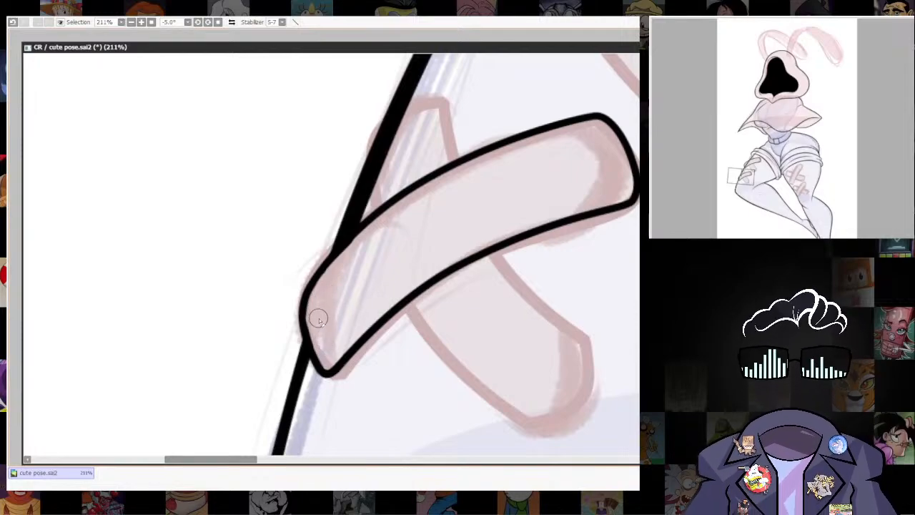
Erase the thigh outline inside the upper bandage strip and clean the leftover spur at the strip's lower corner.
mouse_move(555, 61)
mouse_down()
mouse_move(453, 267)
mouse_move(390, 429)
mouse_up()
key(bracketright)
mouse_move(273, 406)
mouse_down()
mouse_move(361, 261)
mouse_move(394, 231)
mouse_move(337, 273)
mouse_move(396, 230)
mouse_move(360, 255)
mouse_move(389, 235)
mouse_up()
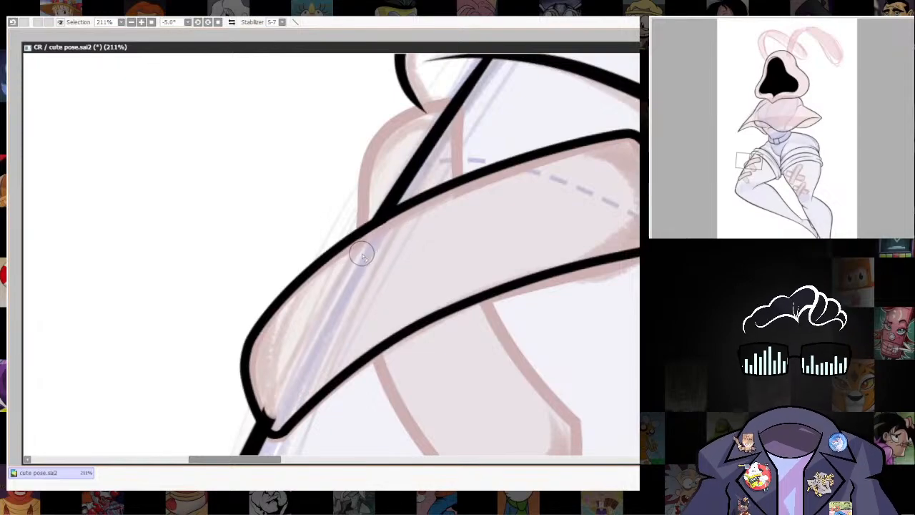
drag(275, 423, 266, 399)
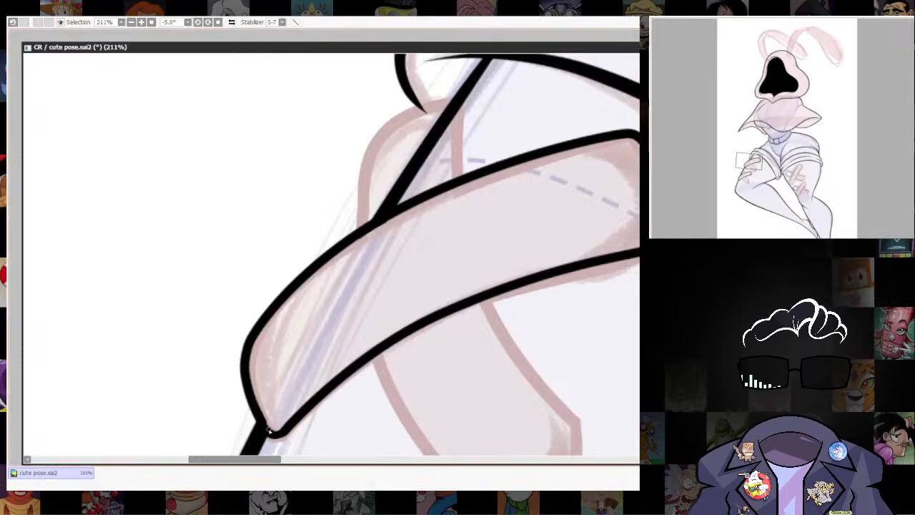
Erase the end of the thigh outline that overlaps the rolled shorts cuff.
drag(511, 299, 385, 462)
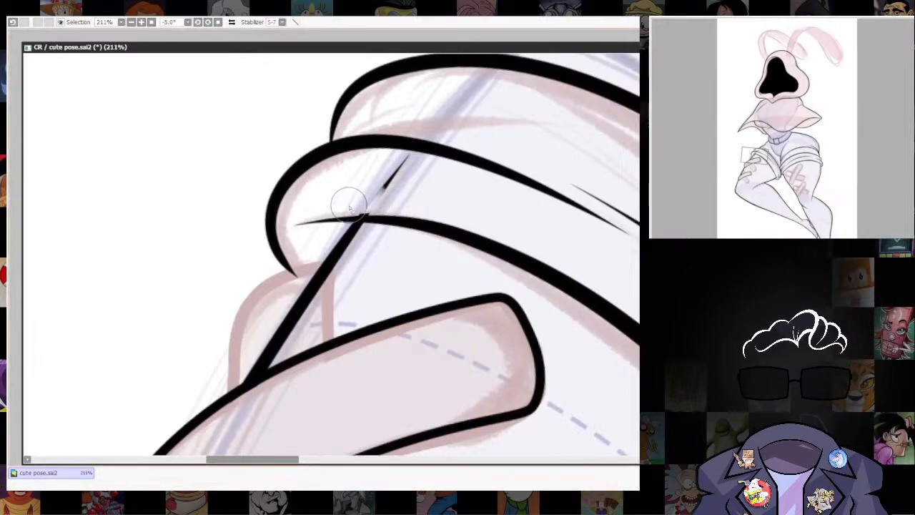
mouse_move(350, 201)
mouse_down()
mouse_move(422, 149)
mouse_move(483, 125)
mouse_up()
scroll(576, 291, down, 5)
drag(576, 291, 410, 209)
scroll(492, 148, down, 3)
scroll(412, 210, up, 6)
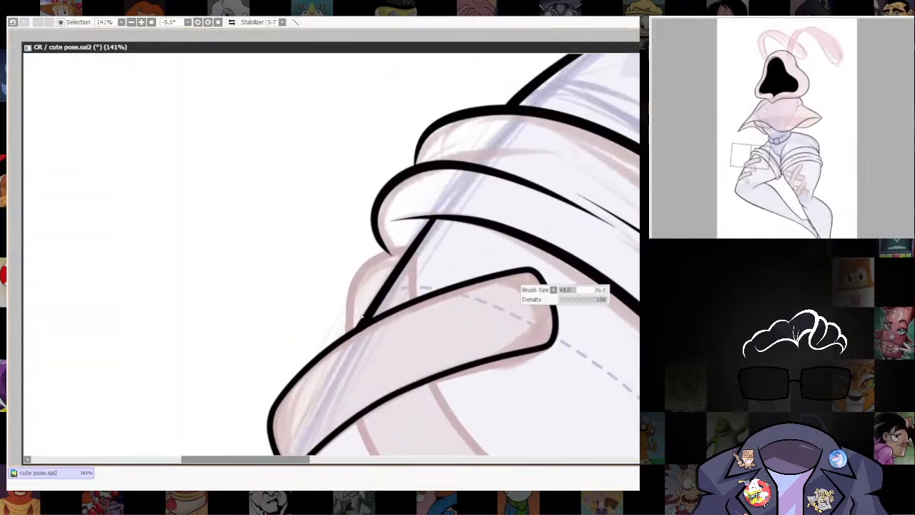
Erase the thigh outline between the cuff and the upper bandage, where the sketched crossing strip covers it.
mouse_move(364, 296)
mouse_down()
mouse_move(414, 254)
mouse_move(380, 281)
mouse_up()
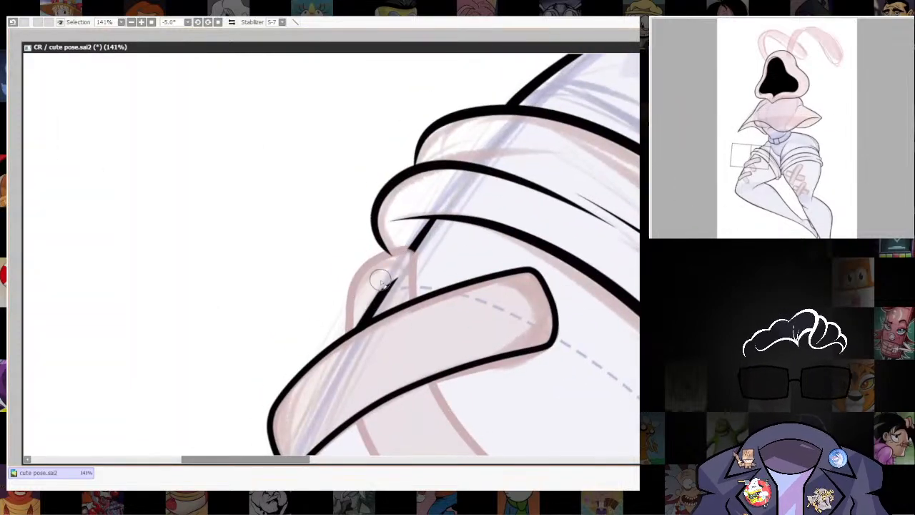
key(ctrl+z)
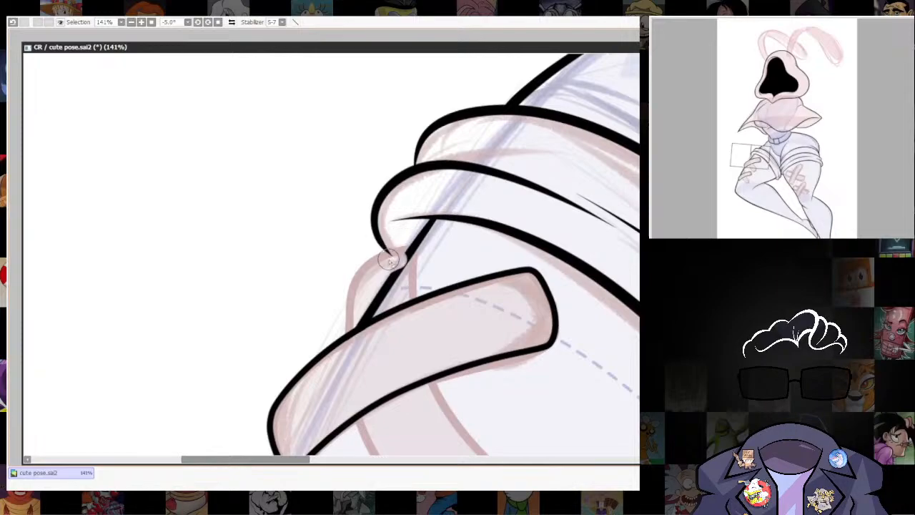
ctrl+shift+click(403, 227)
drag(404, 261, 402, 250)
mouse_move(403, 272)
mouse_down()
mouse_move(330, 332)
mouse_move(368, 310)
mouse_up()
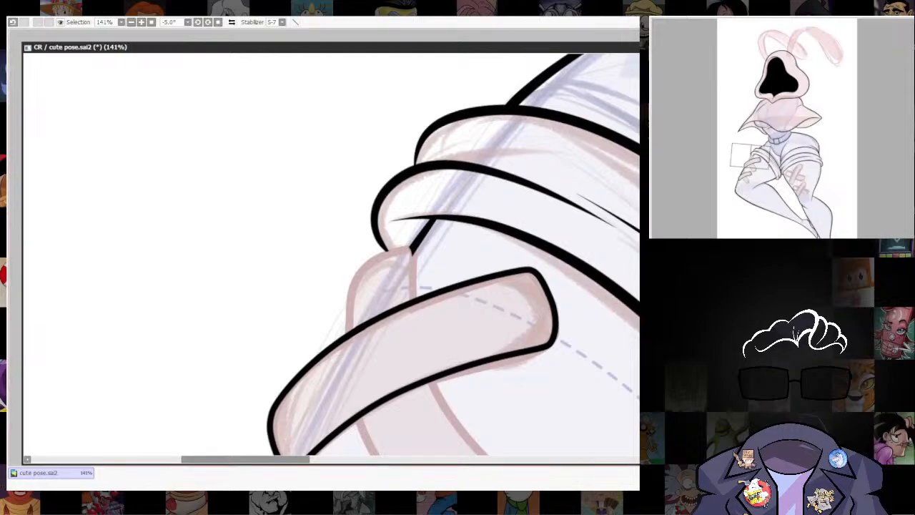
Trim the thigh outline beside the sketched upper end of the lower bandage's crossing strip.
drag(491, 218, 484, 260)
drag(317, 302, 378, 343)
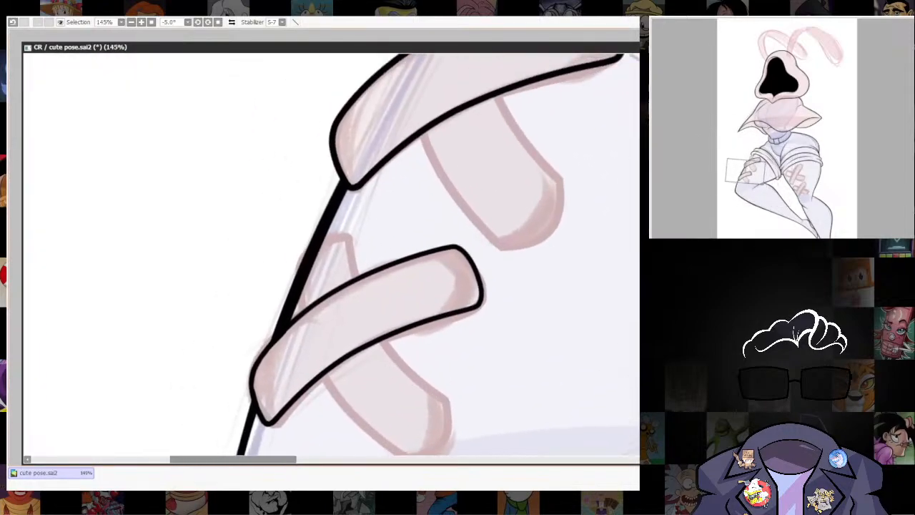
drag(318, 244, 305, 289)
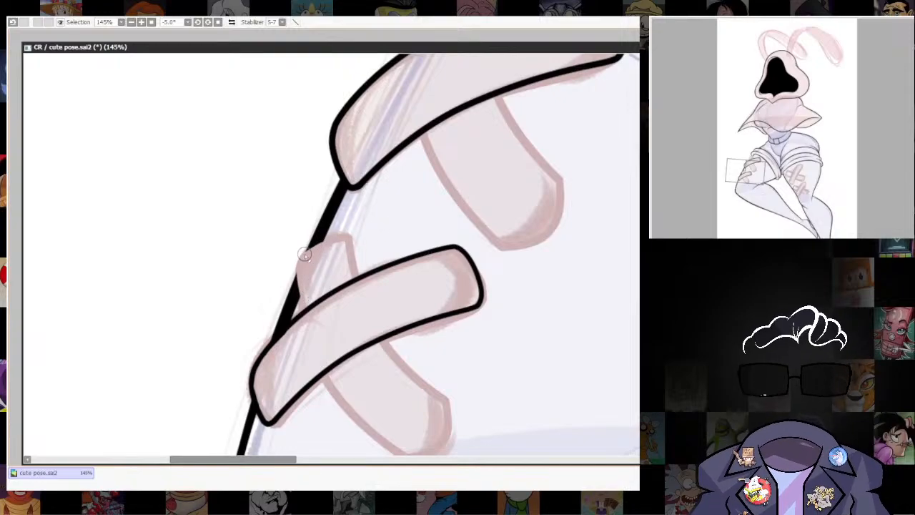
drag(581, 332, 553, 259)
drag(488, 272, 476, 303)
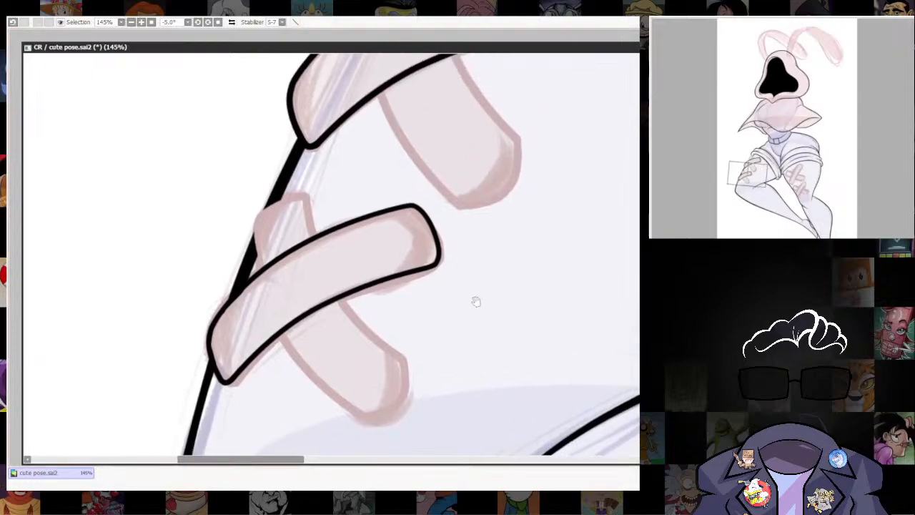
scroll(350, 296, up, 1)
mouse_move(342, 296)
mouse_down()
mouse_move(360, 257)
mouse_move(341, 294)
mouse_up()
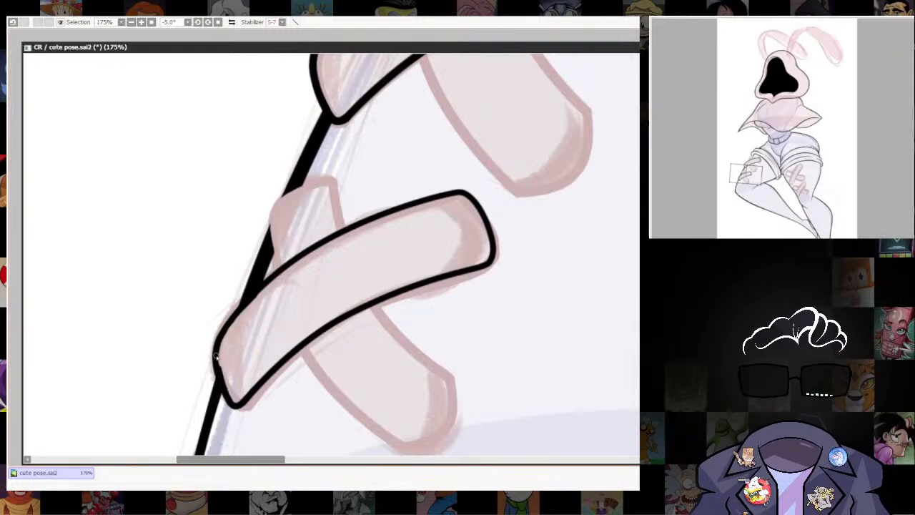
drag(397, 258, 394, 297)
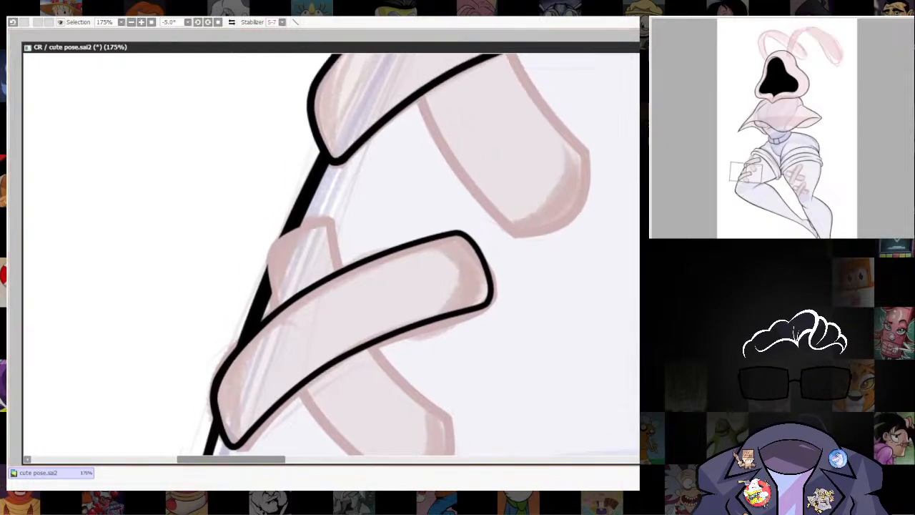
mouse_move(521, 412)
mouse_down()
mouse_move(509, 334)
mouse_move(510, 347)
mouse_up()
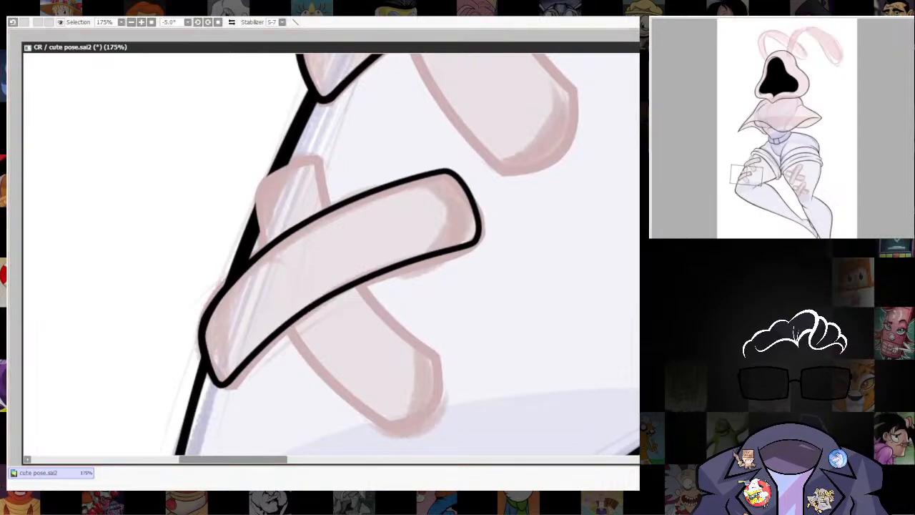
Lay down a black line path with straight segments around the corners of the lower bandage's crossing strip.
click(285, 325)
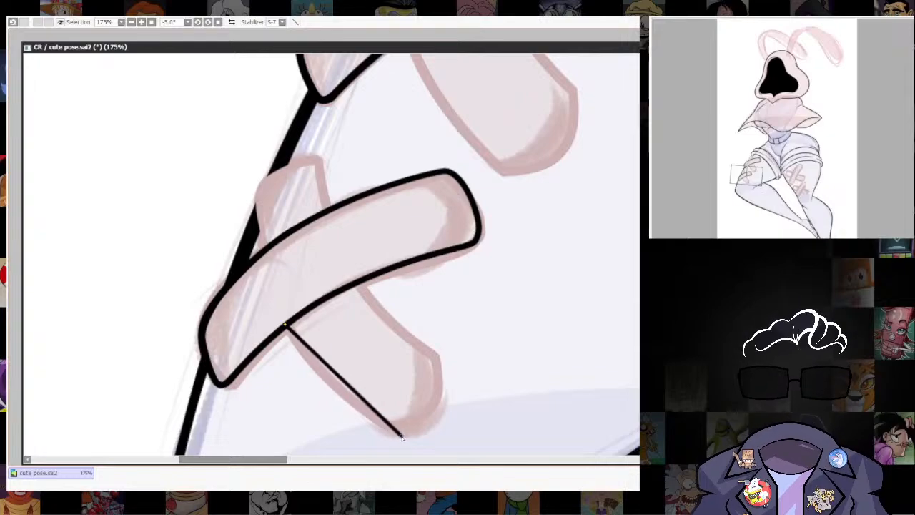
click(402, 436)
click(441, 360)
click(316, 158)
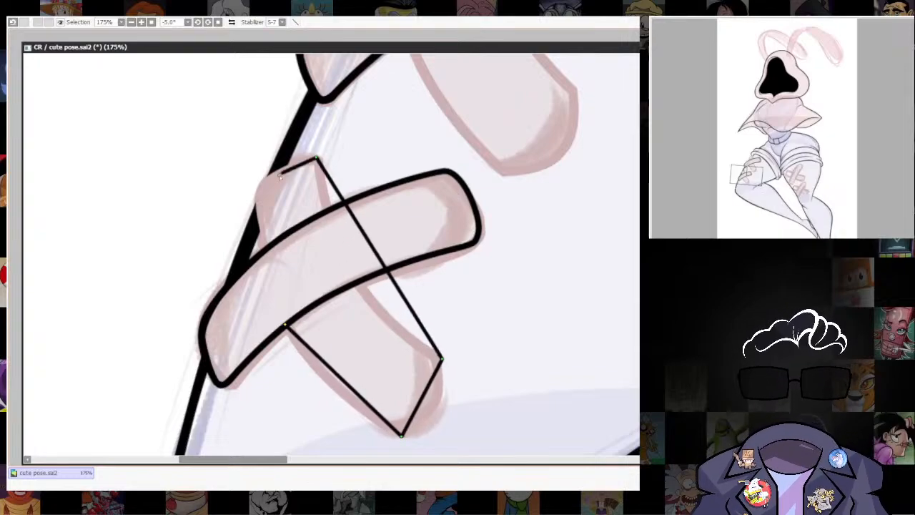
click(257, 181)
click(261, 250)
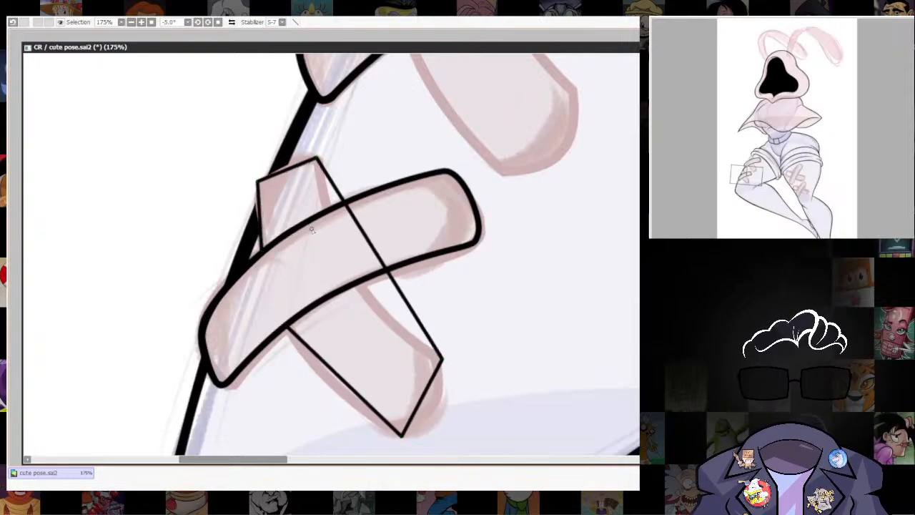
Bend the crossing strip's straight segments into curves that follow the sketched ends and long edges.
drag(259, 216, 256, 214)
drag(293, 167, 294, 166)
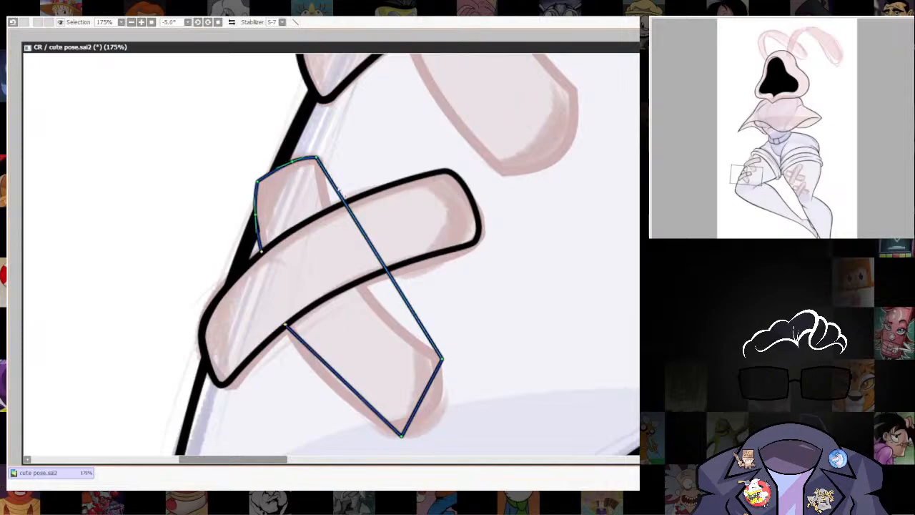
drag(382, 266, 361, 285)
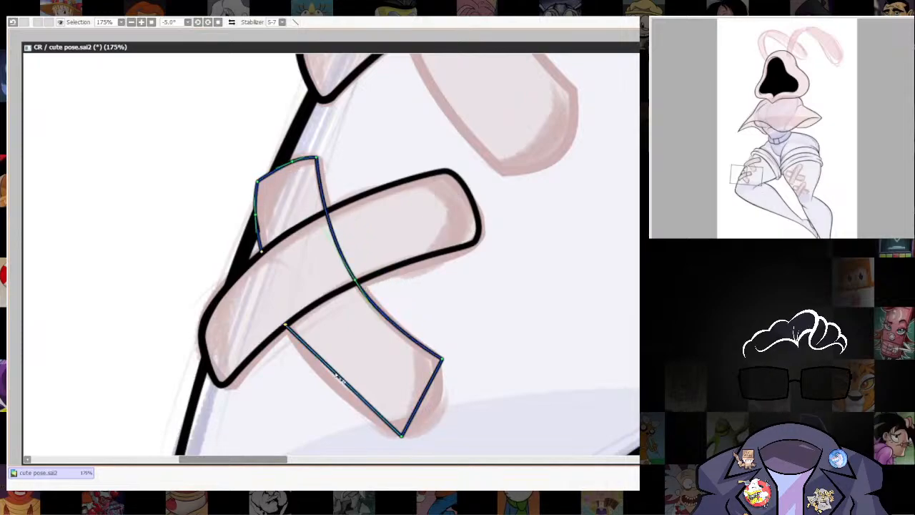
drag(336, 372, 328, 381)
drag(417, 398, 435, 409)
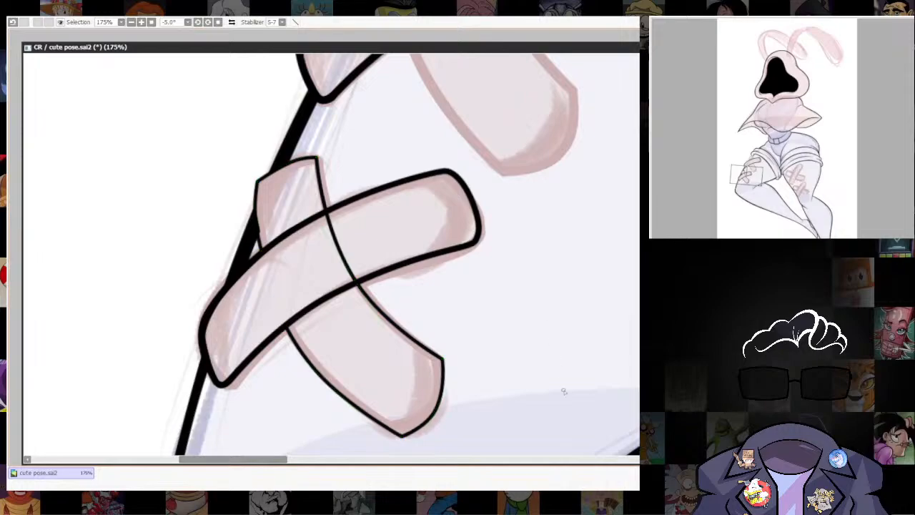
Round the corners at both ends of the lower bandage's crossing strip.
drag(577, 409, 592, 370)
drag(278, 209, 279, 212)
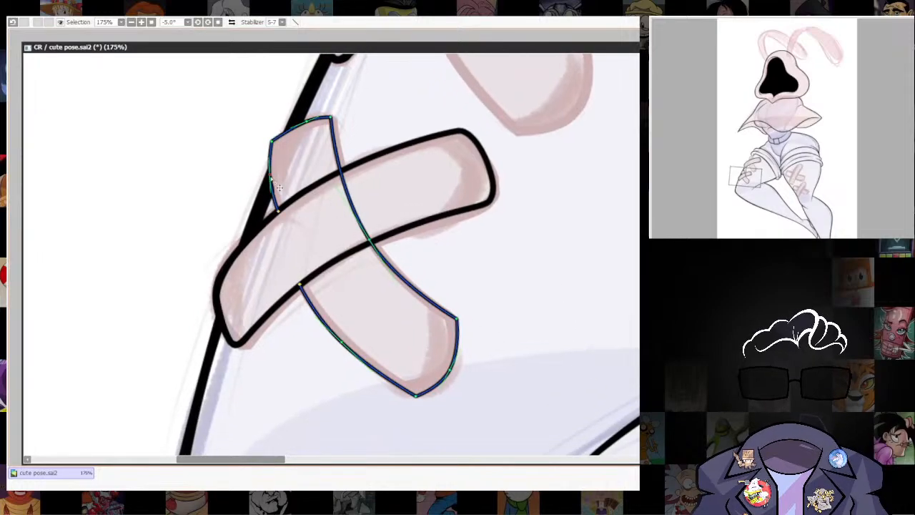
drag(269, 176, 272, 149)
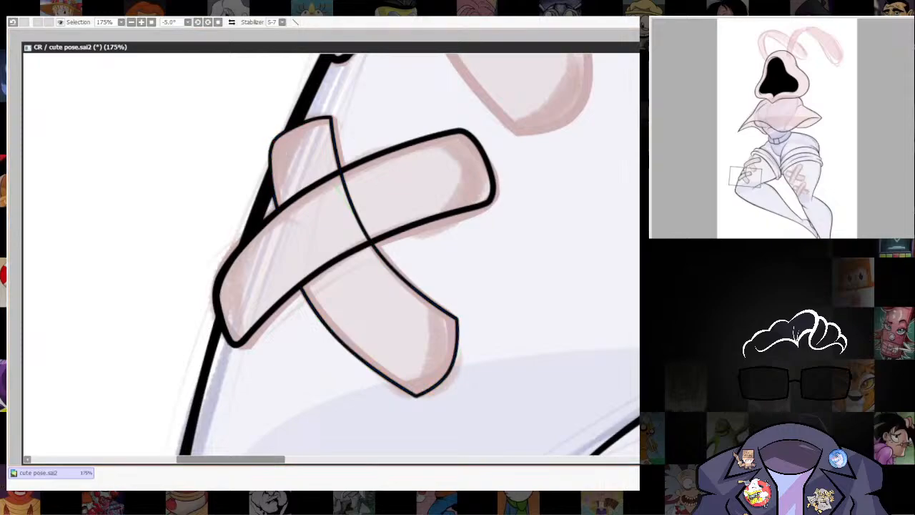
drag(331, 117, 341, 131)
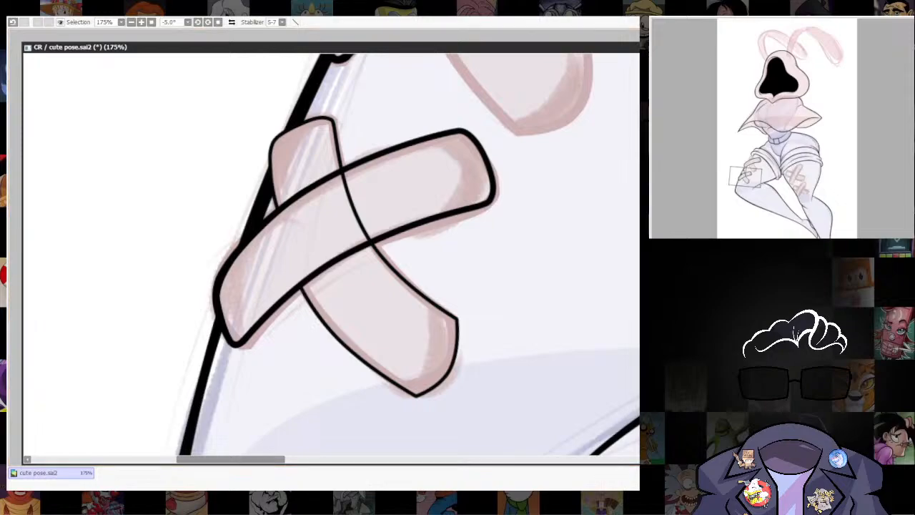
click(458, 321)
drag(457, 320, 452, 312)
drag(416, 395, 435, 399)
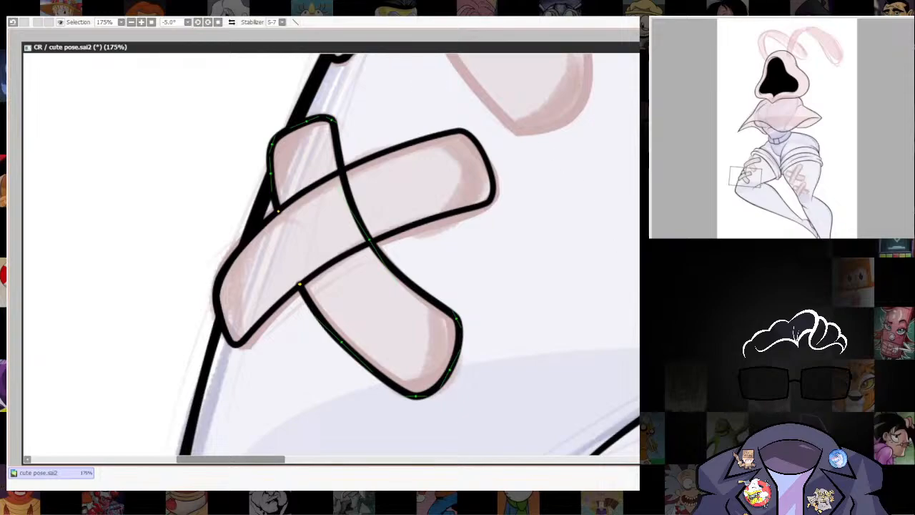
Match the crossing strip's line weight to the front strip and erase its line inside the overlap.
drag(611, 289, 608, 298)
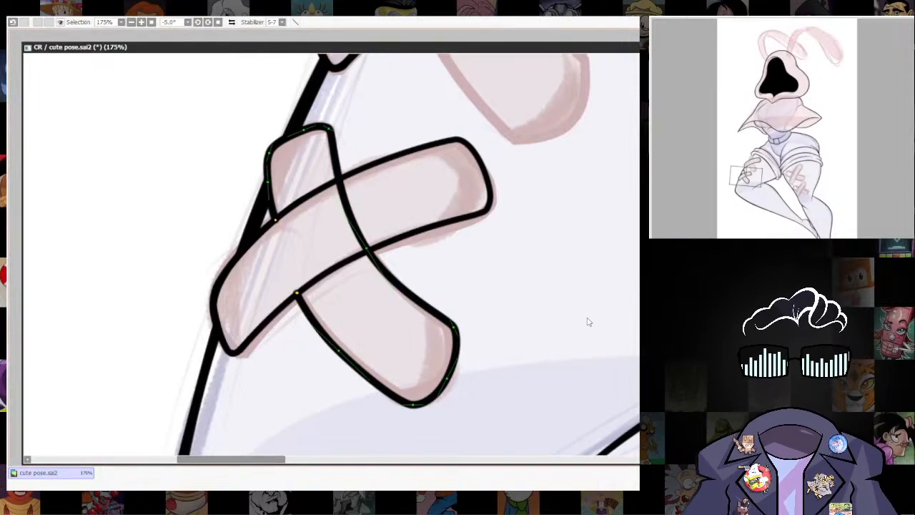
click(403, 289)
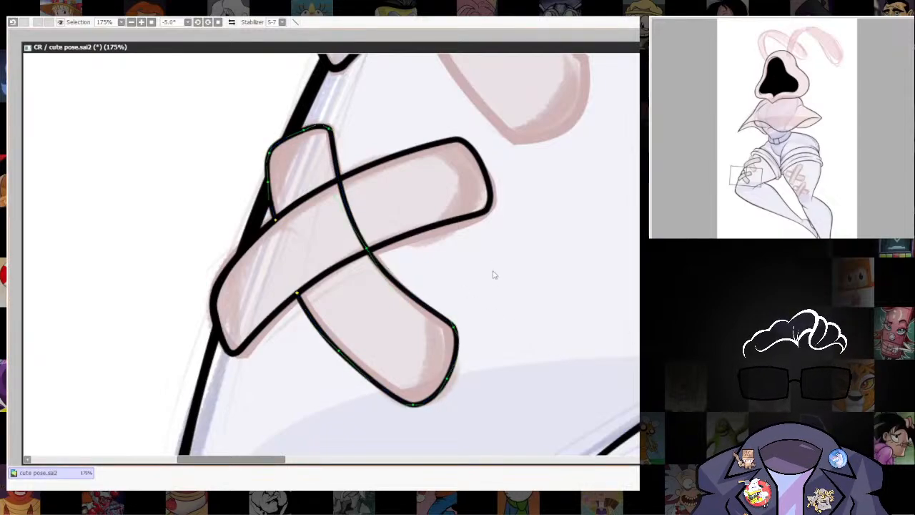
scroll(492, 272, up, 1)
key(e)
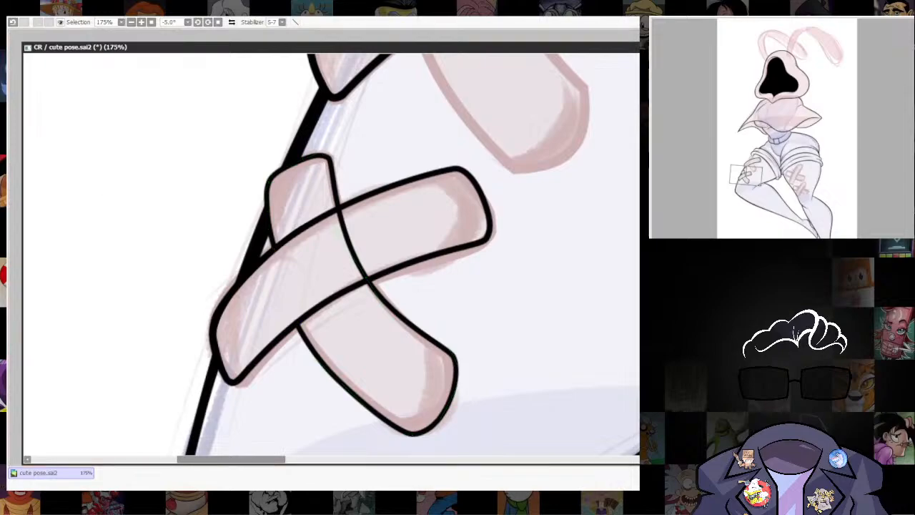
mouse_move(343, 222)
mouse_down()
mouse_move(340, 284)
mouse_move(370, 268)
mouse_up()
scroll(391, 420, down, 5)
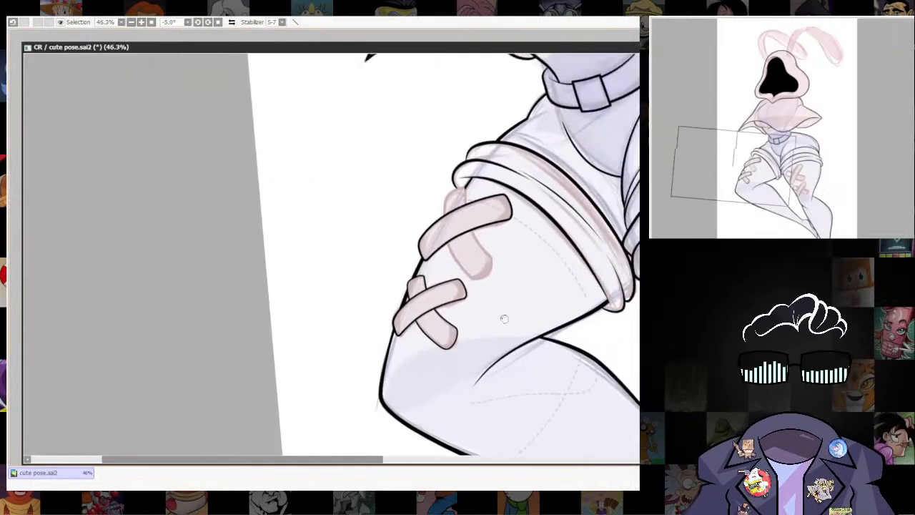
Lay down a black straight-segment line path around the four corners of the upper bandage's crossing strip on the left-hand leg.
scroll(426, 262, up, 5)
scroll(486, 321, down, 1)
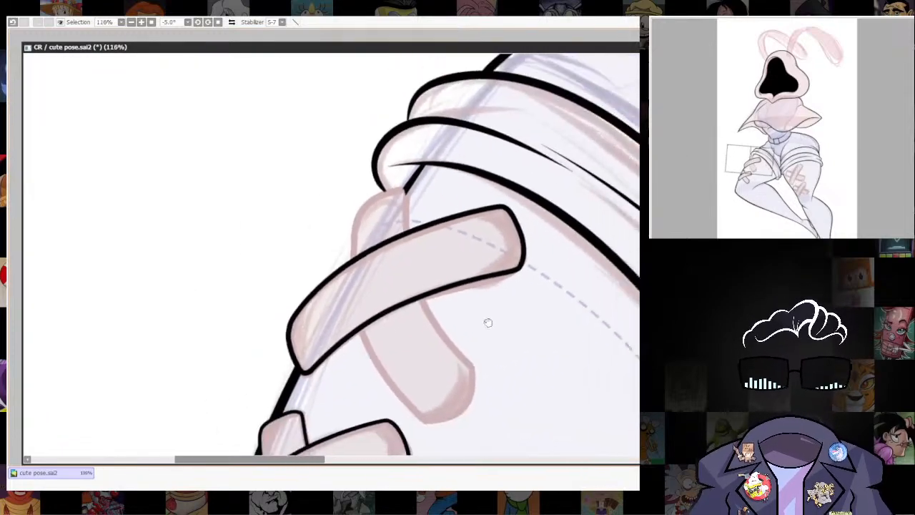
drag(429, 286, 422, 265)
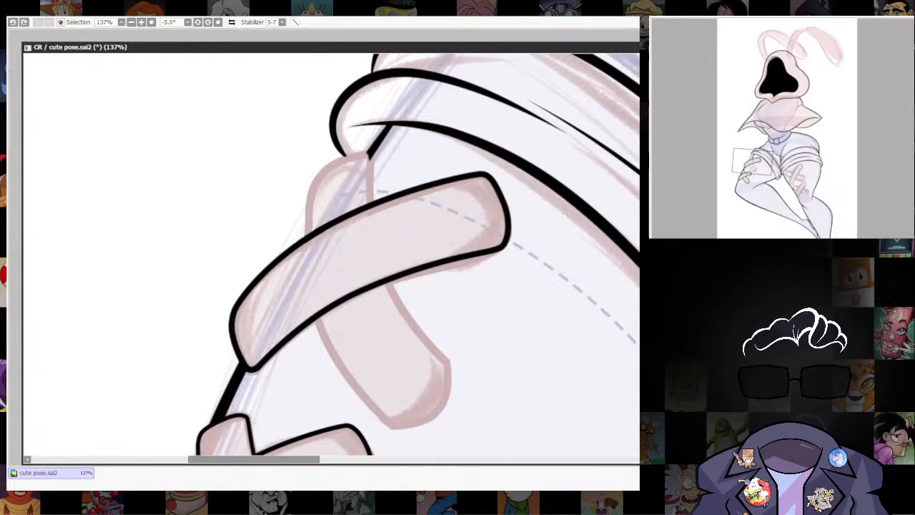
click(392, 427)
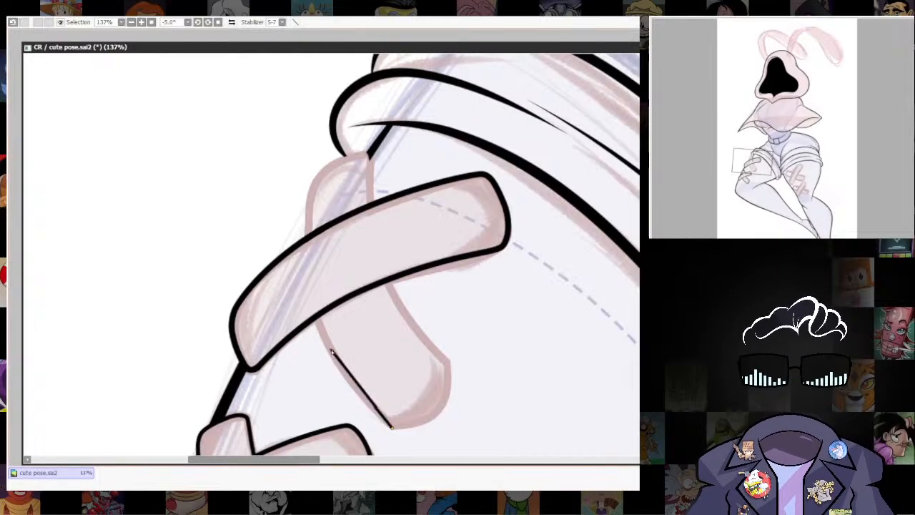
click(311, 182)
click(370, 154)
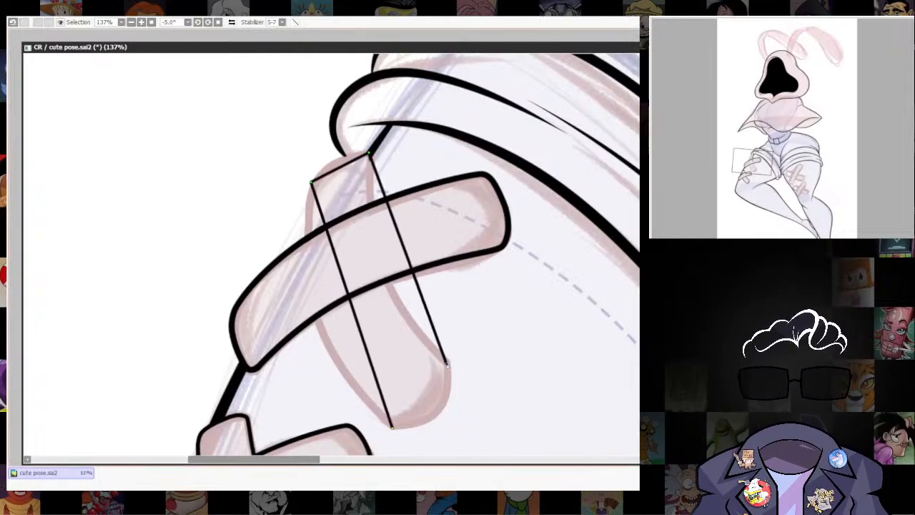
click(448, 365)
click(393, 427)
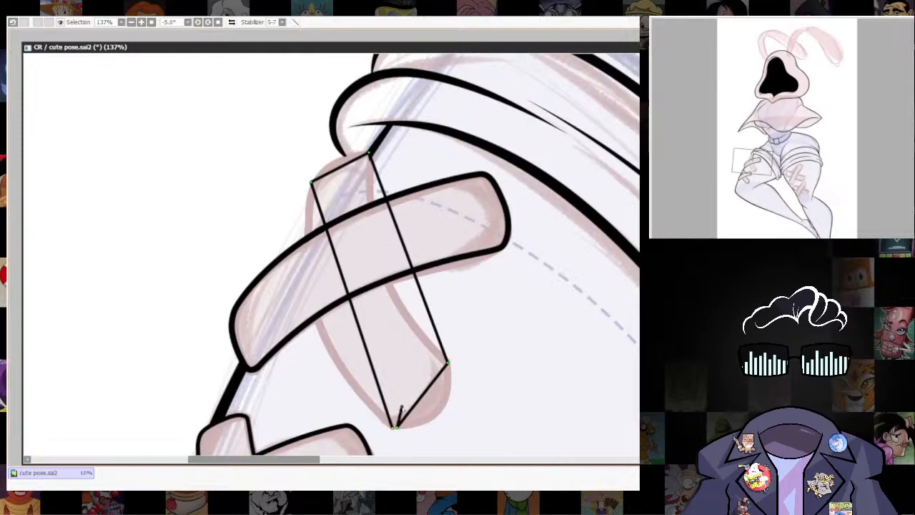
Bend the upper crossing strip's long edges and lower end into curves that follow the sketch.
drag(349, 294, 309, 304)
drag(290, 227, 281, 227)
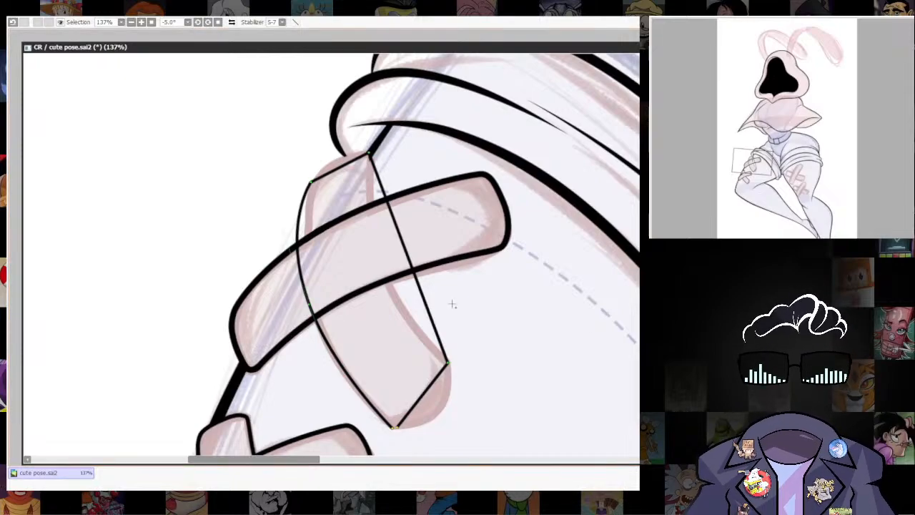
drag(413, 273, 383, 269)
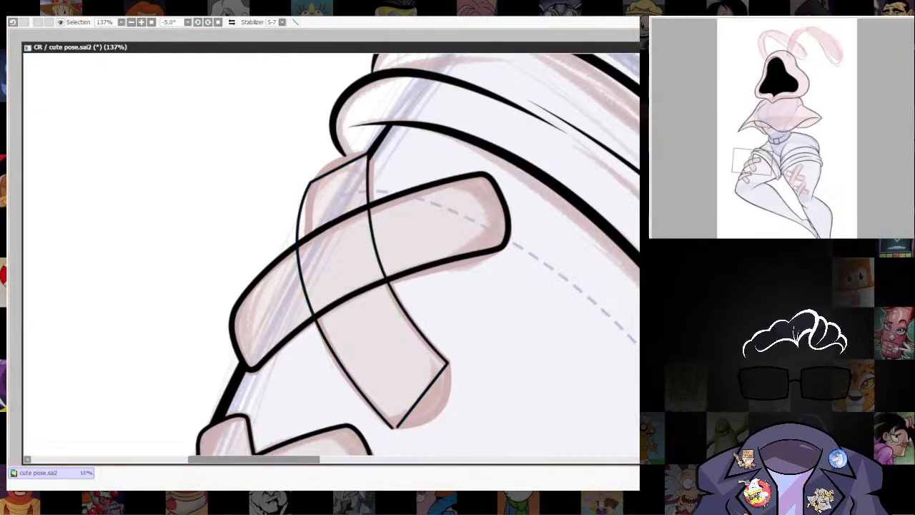
drag(420, 395, 443, 418)
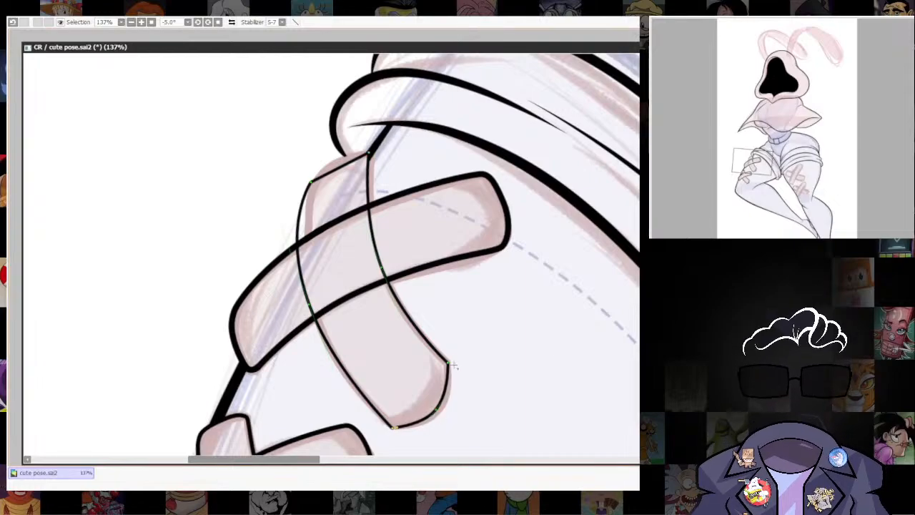
Round the corners at both ends of the upper crossing strip and thicken its line to match the front strip.
drag(449, 369, 453, 378)
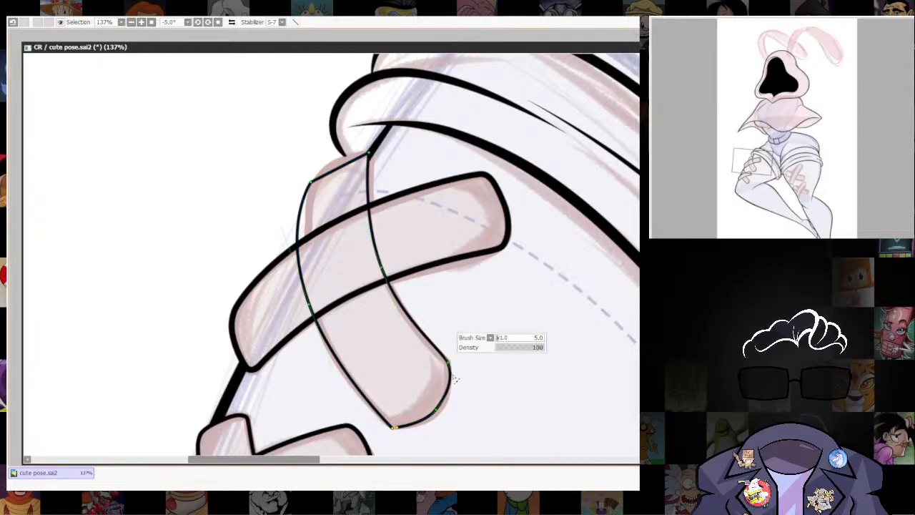
drag(396, 428, 394, 428)
mouse_move(319, 179)
mouse_down()
mouse_move(345, 155)
mouse_move(368, 152)
mouse_up()
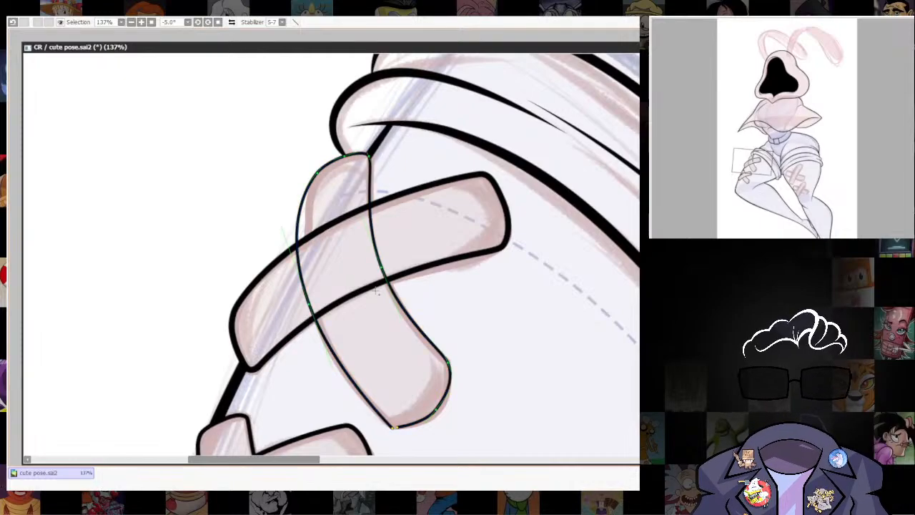
scroll(465, 411, down, 2)
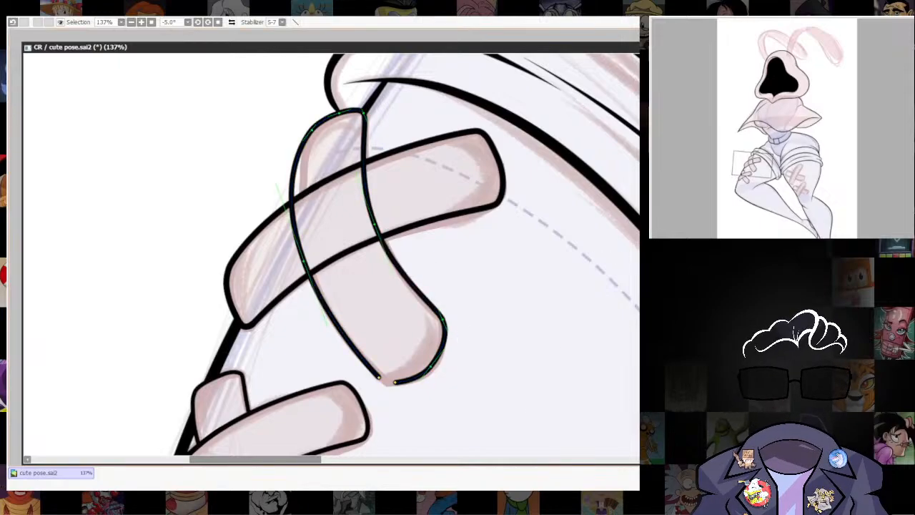
Close the gap at the crossing strip's lower corner with short black strokes and smooth the join to an even thickness.
drag(386, 380, 450, 312)
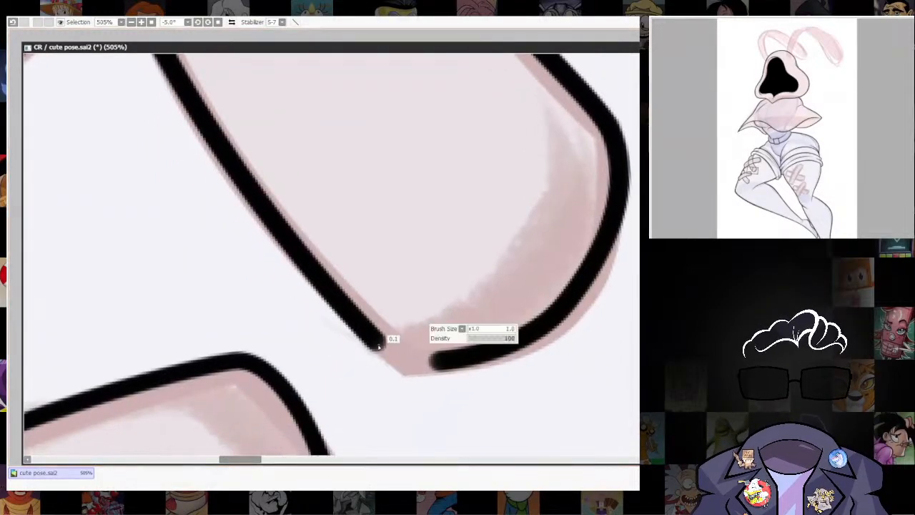
drag(413, 360, 452, 361)
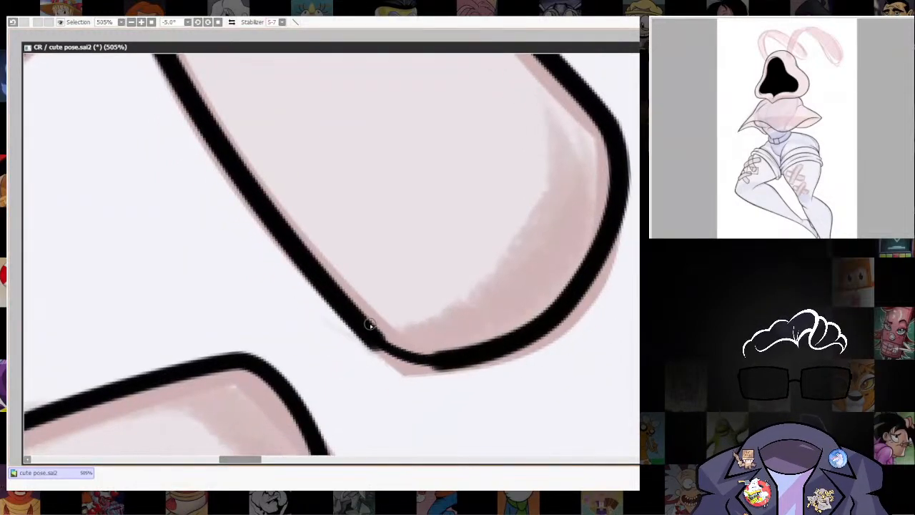
mouse_move(371, 325)
mouse_down()
mouse_move(430, 360)
mouse_move(459, 357)
mouse_up()
mouse_move(362, 333)
mouse_down()
mouse_move(389, 357)
mouse_move(436, 368)
mouse_move(462, 356)
mouse_up()
drag(372, 329, 457, 354)
key(ctrl+z)
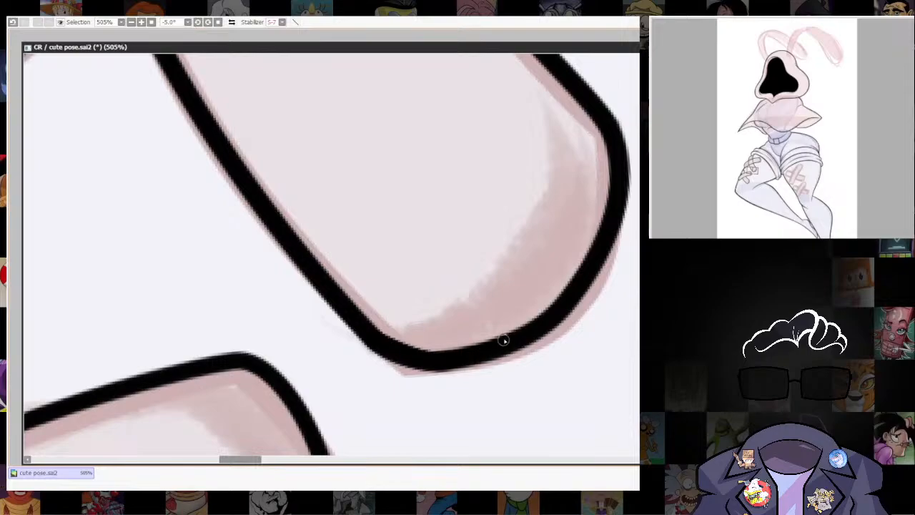
scroll(500, 343, down, 4)
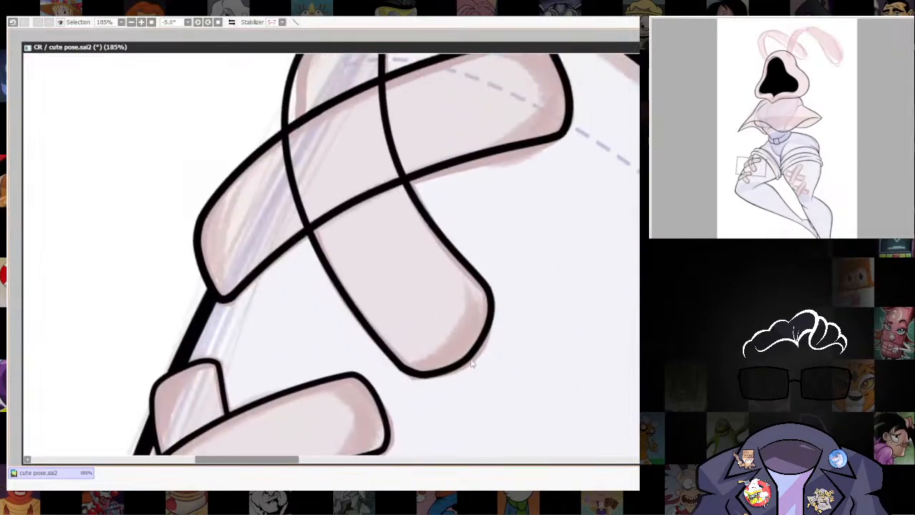
scroll(471, 363, up, 4)
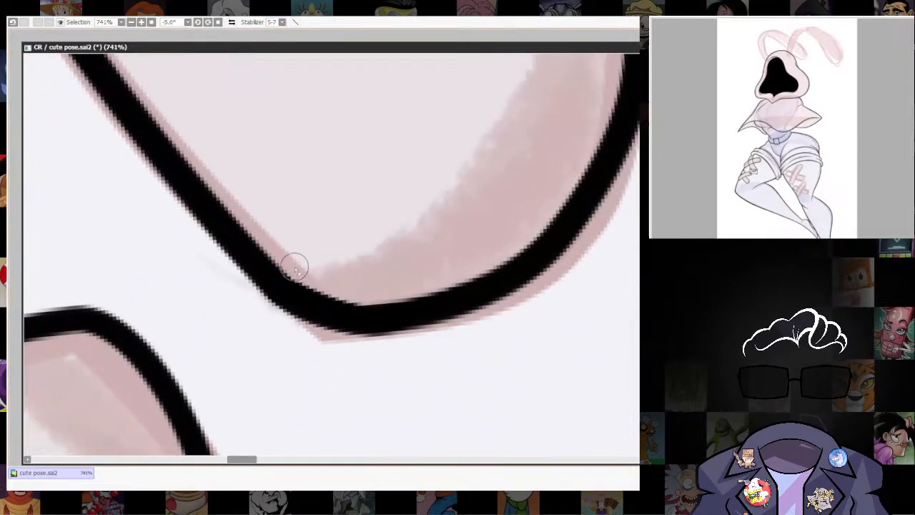
drag(294, 267, 357, 298)
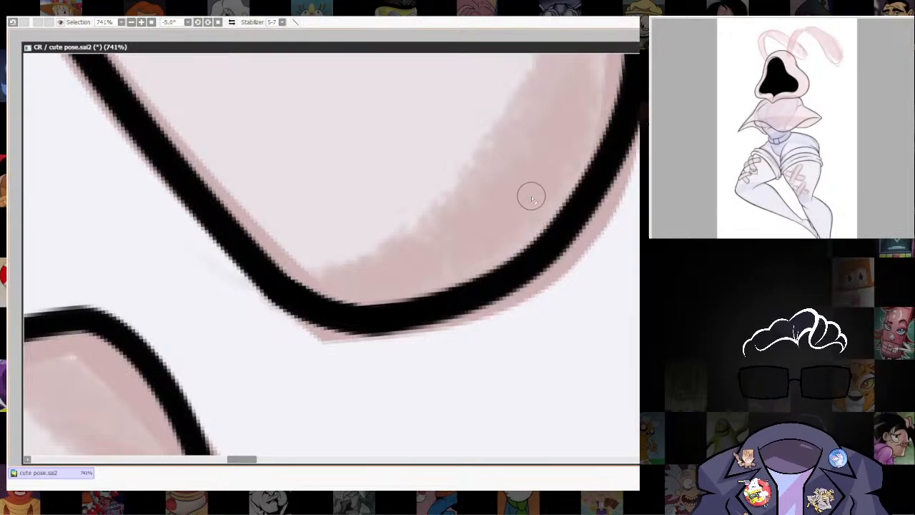
scroll(531, 197, down, 6)
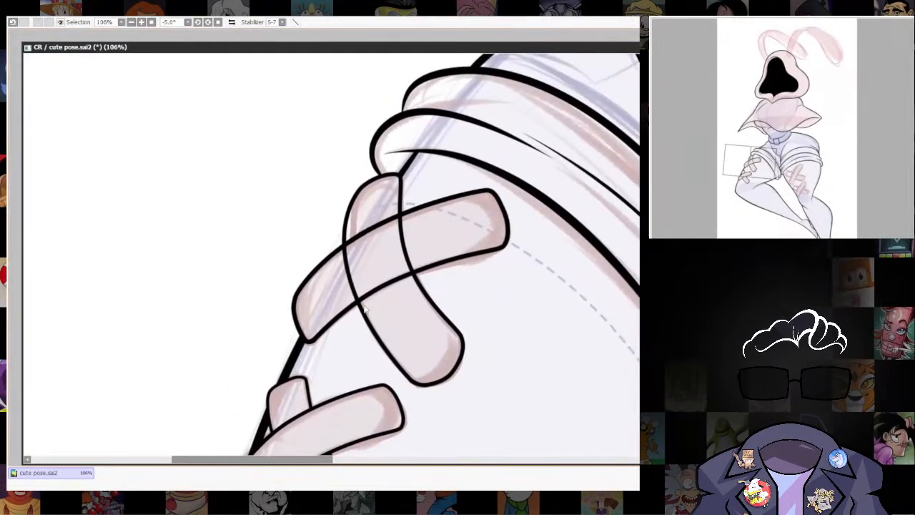
Erase the crossing strip's lines where they run across the upper bandage's front strip.
scroll(365, 308, up, 2)
ctrl+shift+click(491, 303)
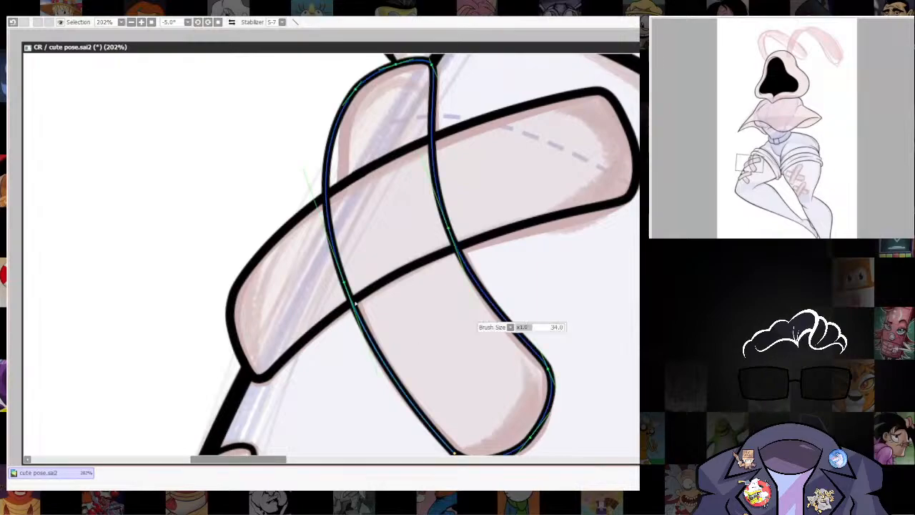
mouse_move(331, 214)
mouse_down()
mouse_move(355, 204)
mouse_move(319, 296)
mouse_up()
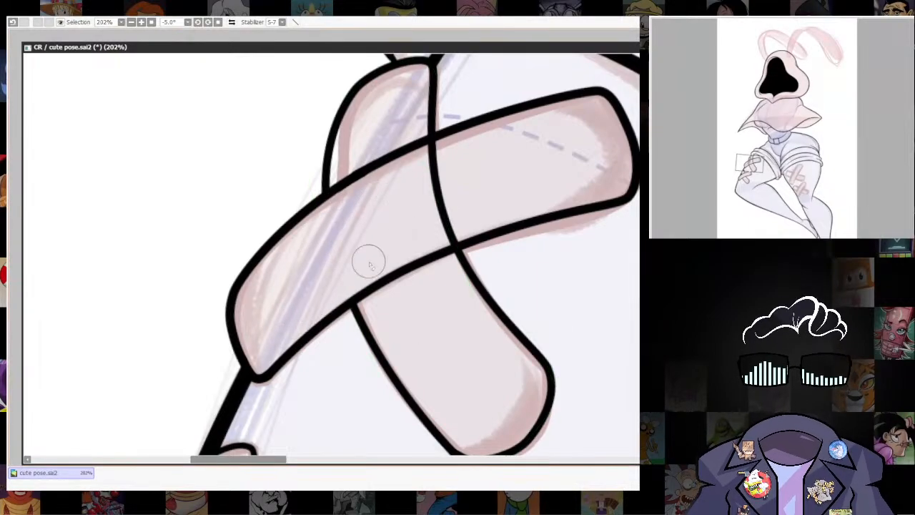
drag(443, 205, 440, 199)
mouse_move(348, 410)
mouse_down()
mouse_move(471, 186)
mouse_move(358, 444)
mouse_up()
drag(444, 194, 445, 191)
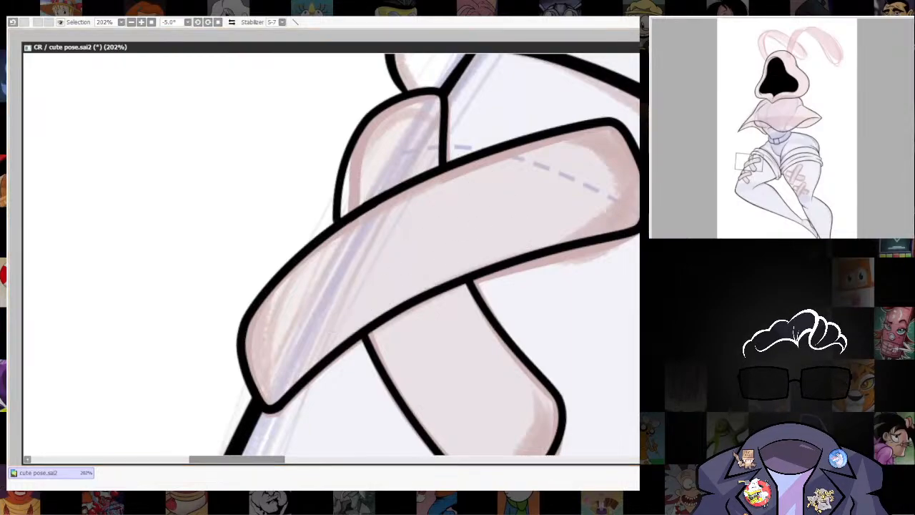
scroll(508, 335, down, 8)
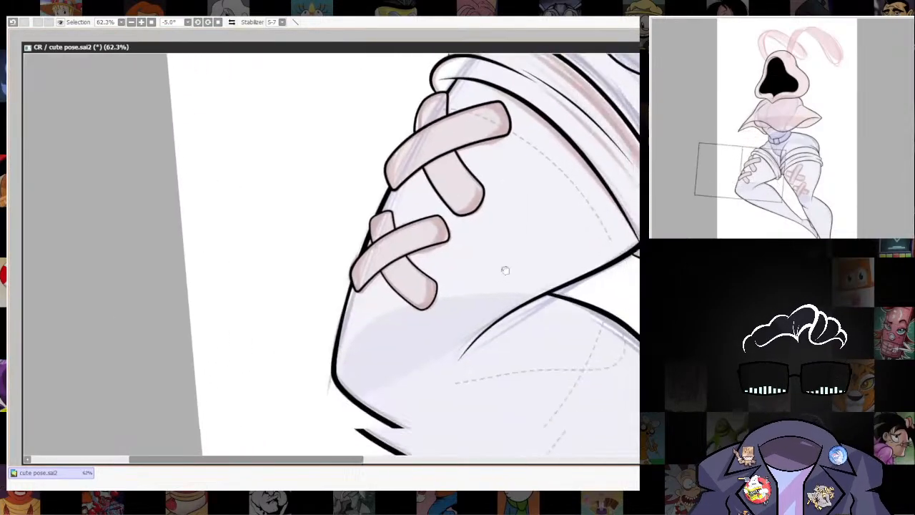
Lay down a black straight-segment line path around the corners of the lower bandage's front strip on the right-hand leg.
scroll(507, 334, up, 2)
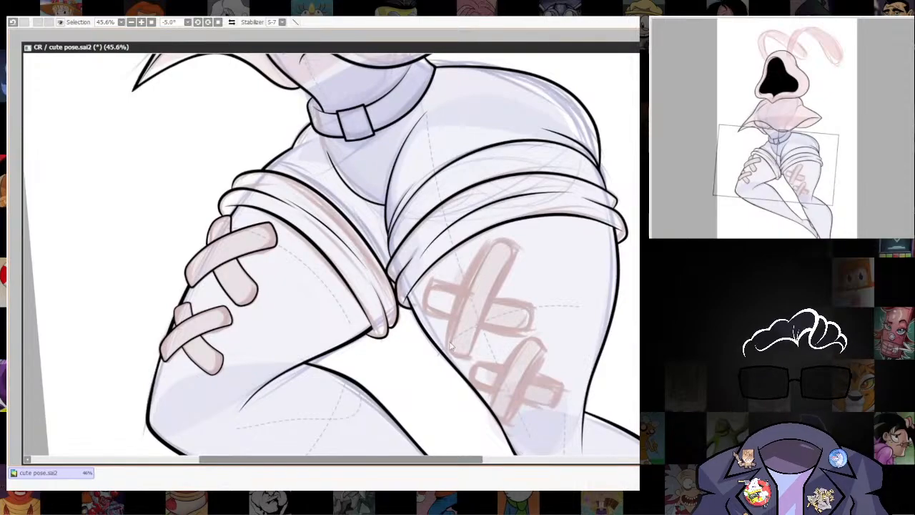
scroll(450, 346, up, 1)
scroll(501, 314, down, 1)
scroll(556, 285, up, 1)
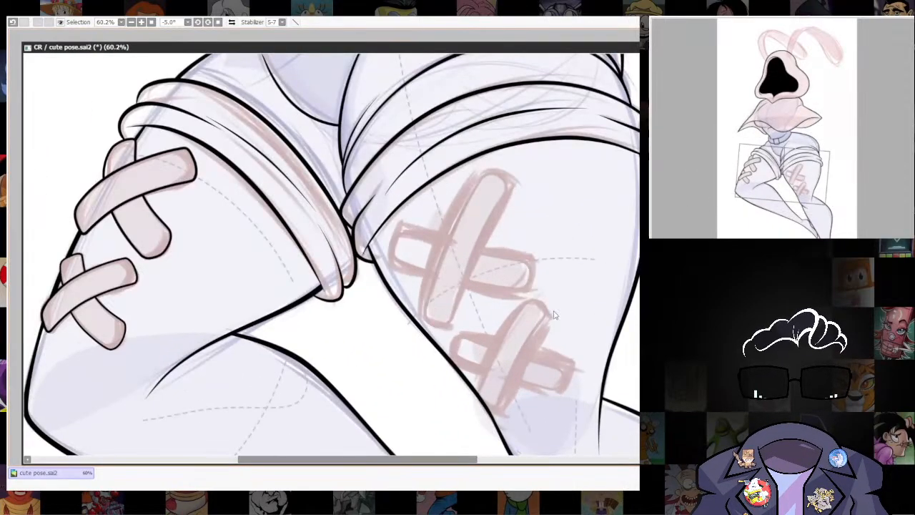
scroll(511, 373, up, 3)
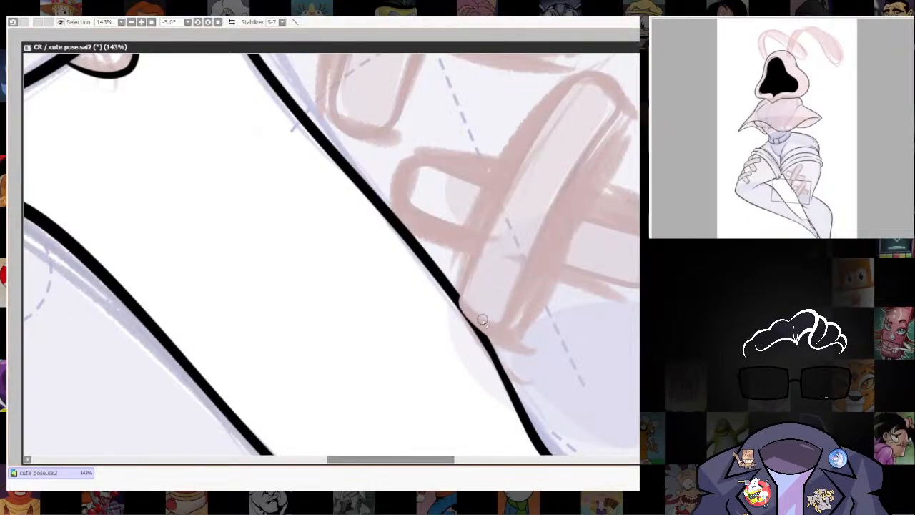
drag(585, 349, 524, 406)
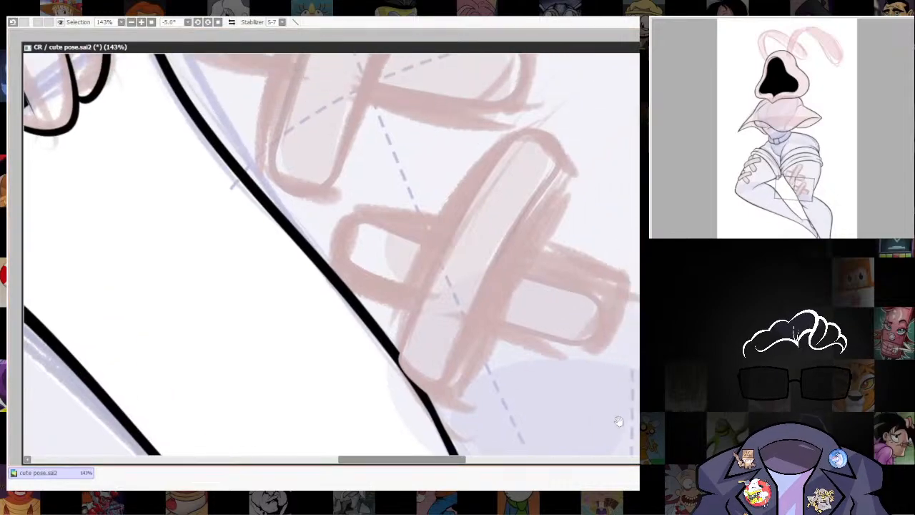
drag(618, 421, 605, 428)
click(385, 369)
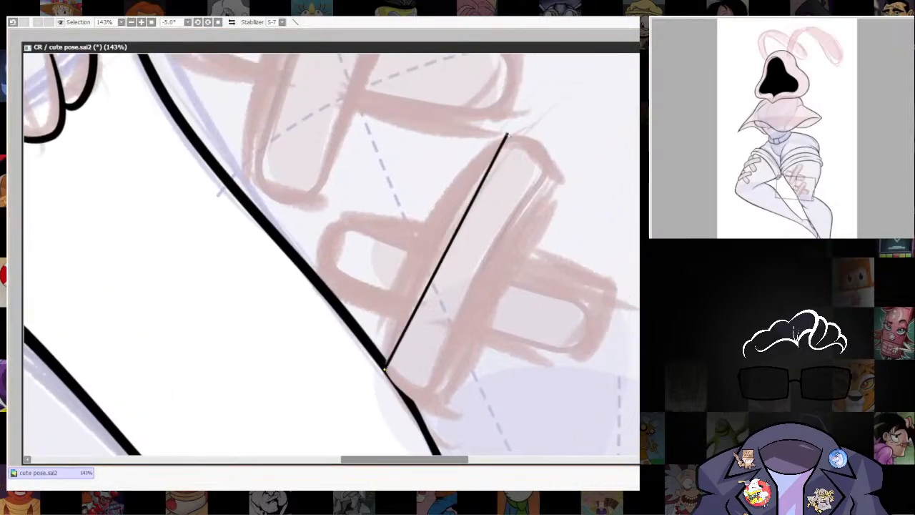
click(501, 133)
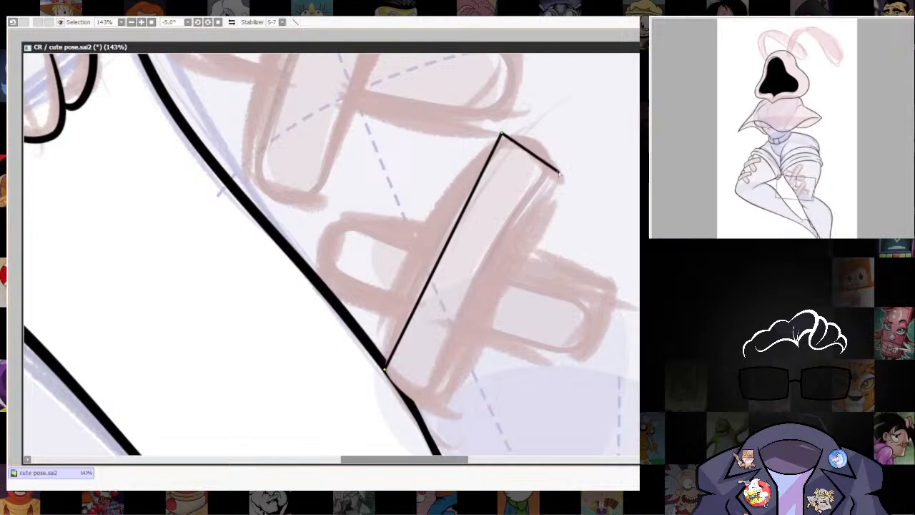
click(442, 409)
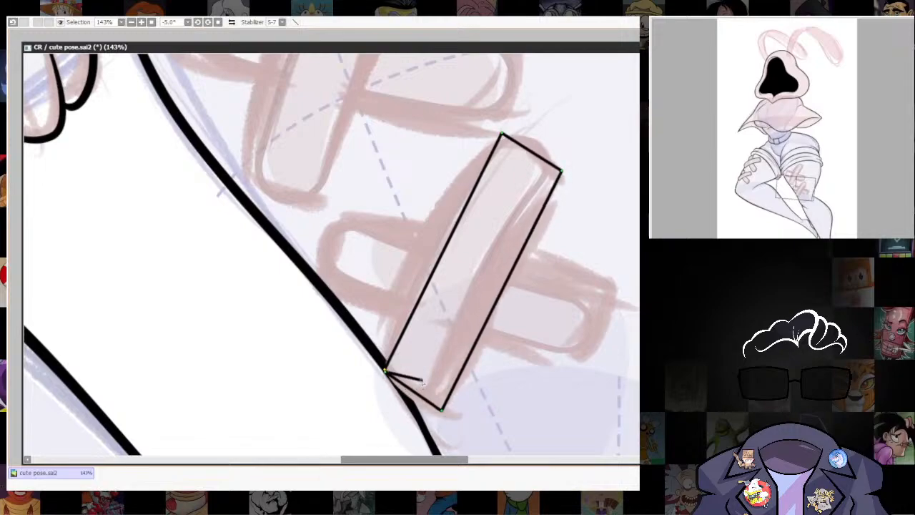
Bend the right-hand leg's front strip path into curves along both ends and both long edges.
click(413, 403)
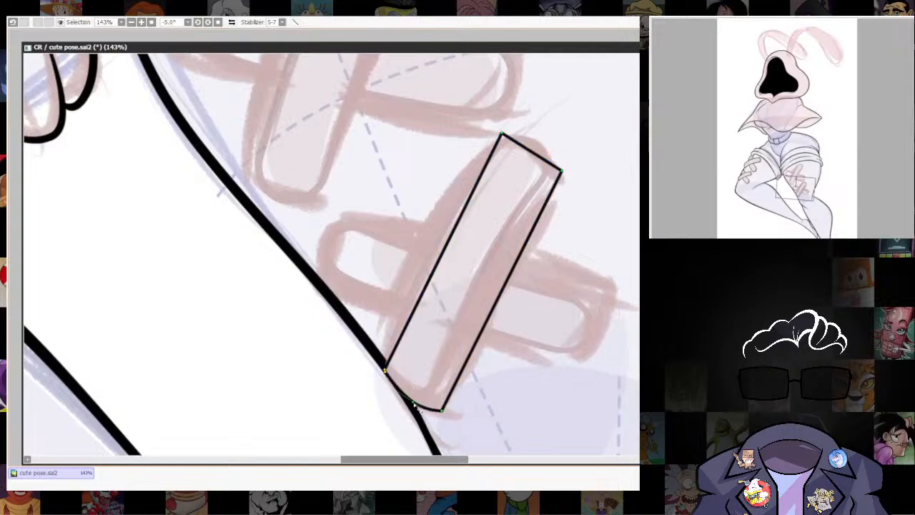
click(420, 252)
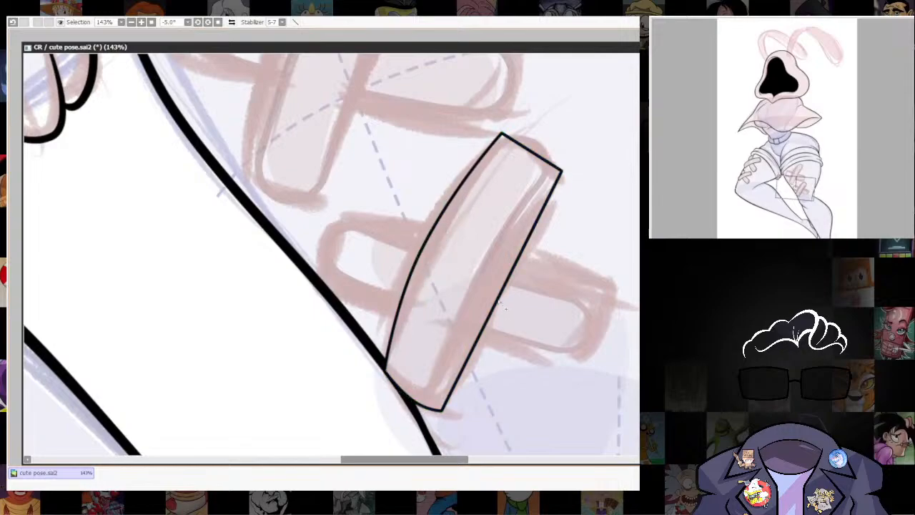
click(491, 285)
click(532, 142)
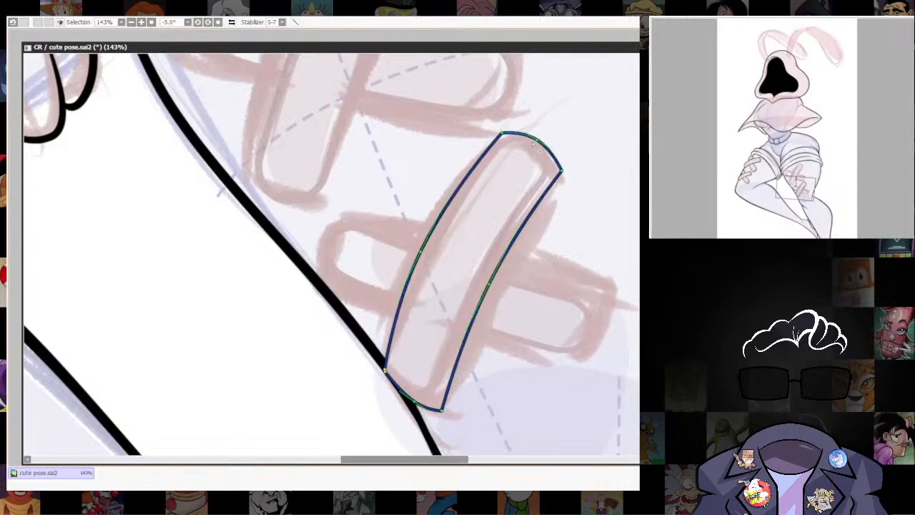
Round the corners of the right-hand leg's lower front strip and thicken its outline to match the other bandages.
click(502, 133)
click(561, 170)
drag(561, 171, 560, 178)
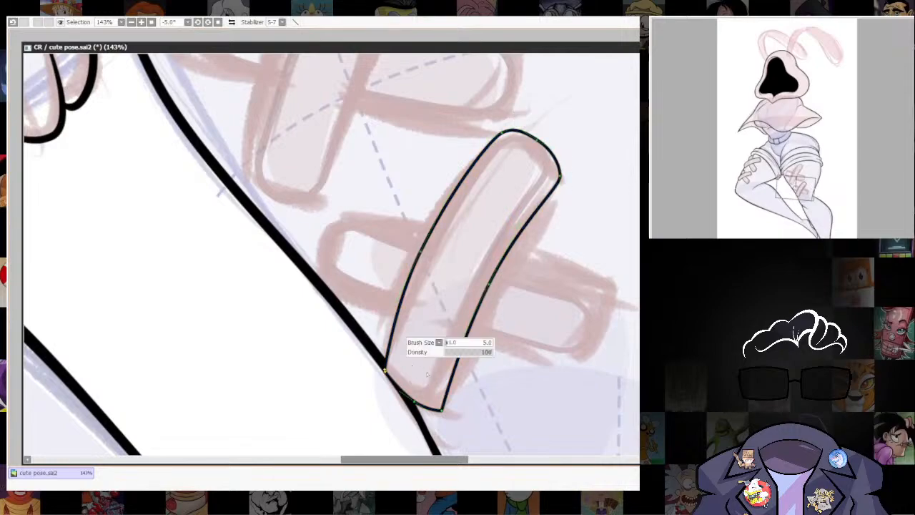
click(442, 411)
drag(438, 417, 442, 415)
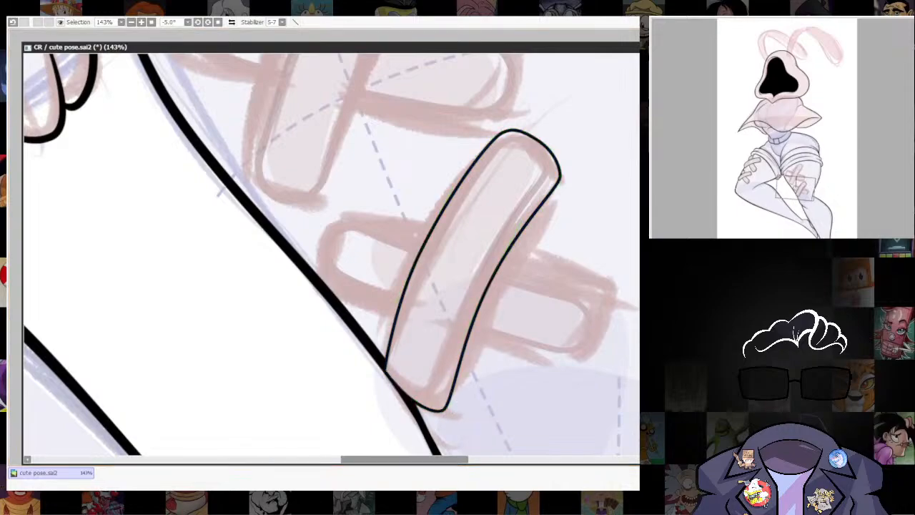
scroll(547, 317, down, 5)
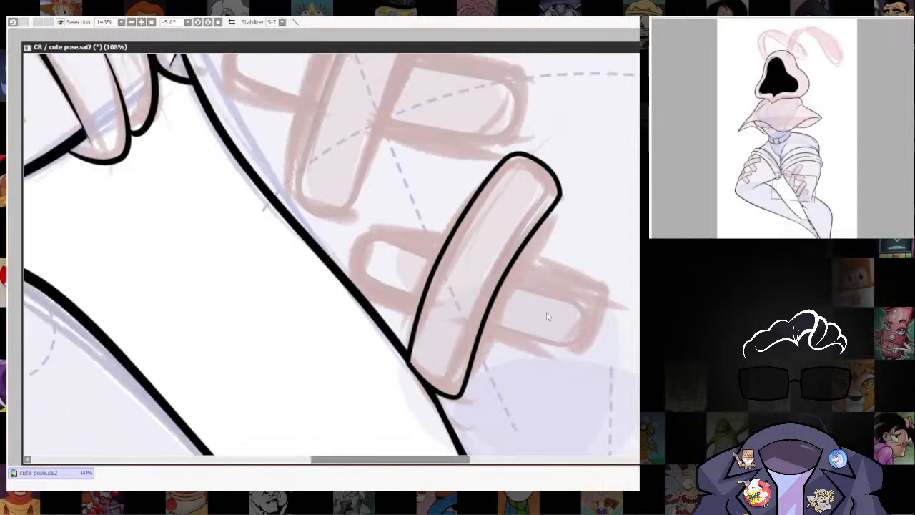
Place a copy of the lower bandage's front strip outline over the upper bandage's sketch on the right-hand leg.
scroll(495, 278, up, 6)
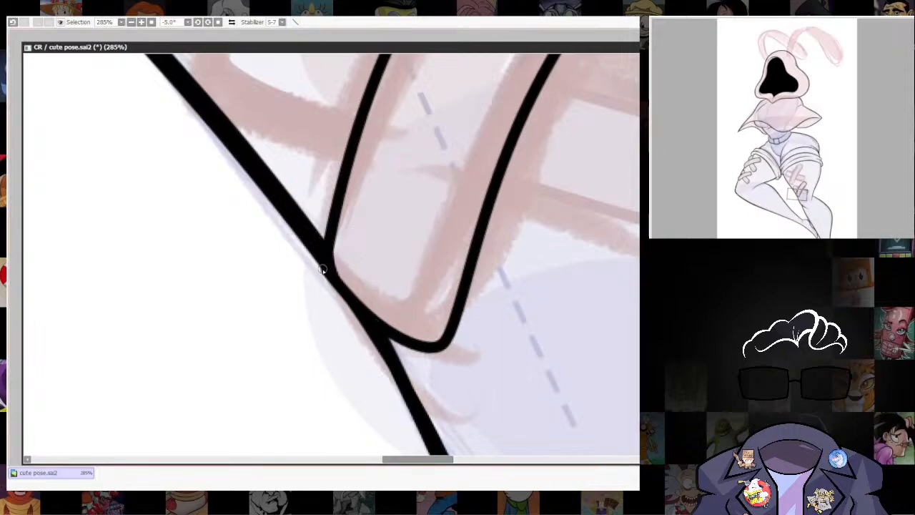
scroll(424, 331, down, 6)
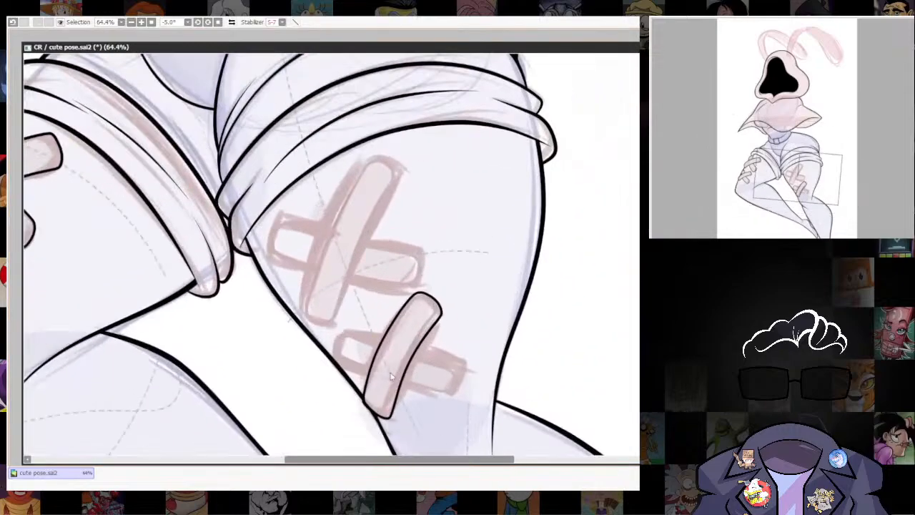
scroll(391, 376, up, 3)
drag(391, 376, 503, 439)
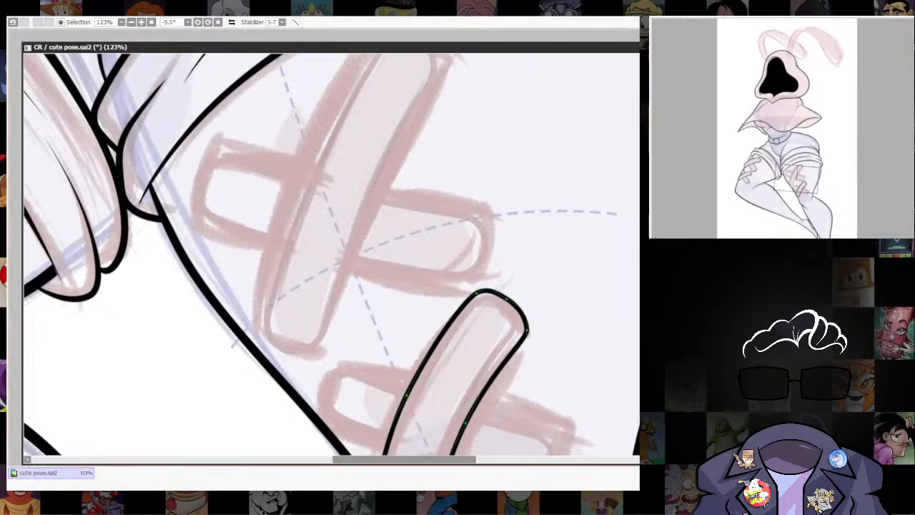
drag(454, 320, 336, 122)
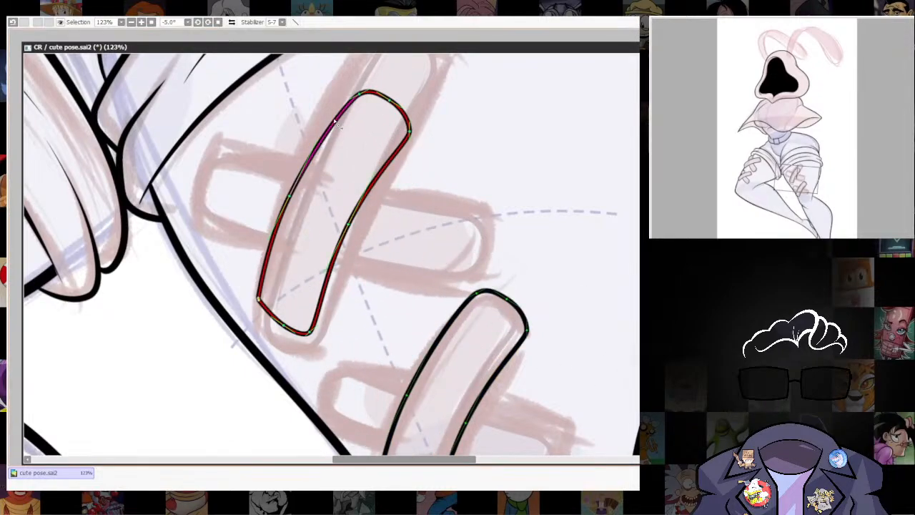
Transform the copied outline, enlarging and skewing it to fit the longer front strip of the right-hand leg's upper bandage sketch.
key(ctrl+t)
drag(465, 265, 486, 344)
drag(432, 165, 464, 84)
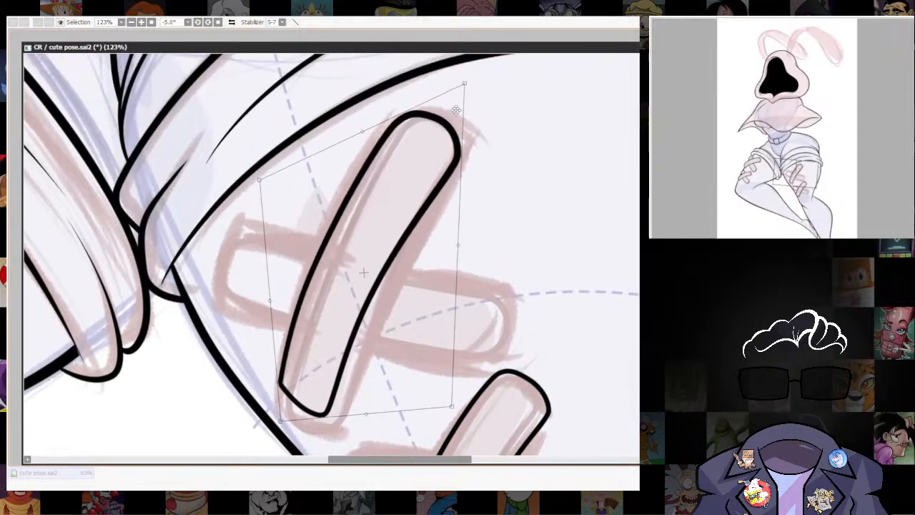
drag(287, 421, 277, 348)
drag(449, 315, 499, 323)
drag(278, 347, 271, 358)
drag(504, 253, 498, 352)
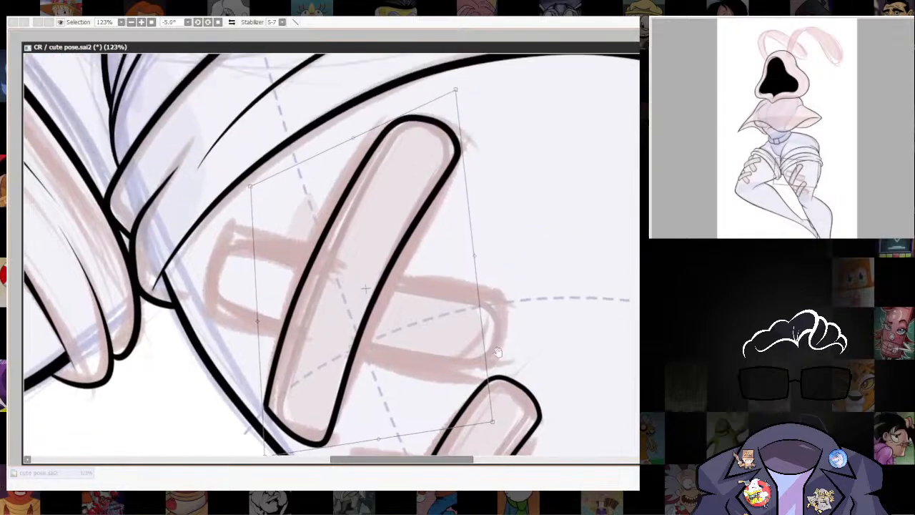
drag(455, 91, 448, 85)
key(Return)
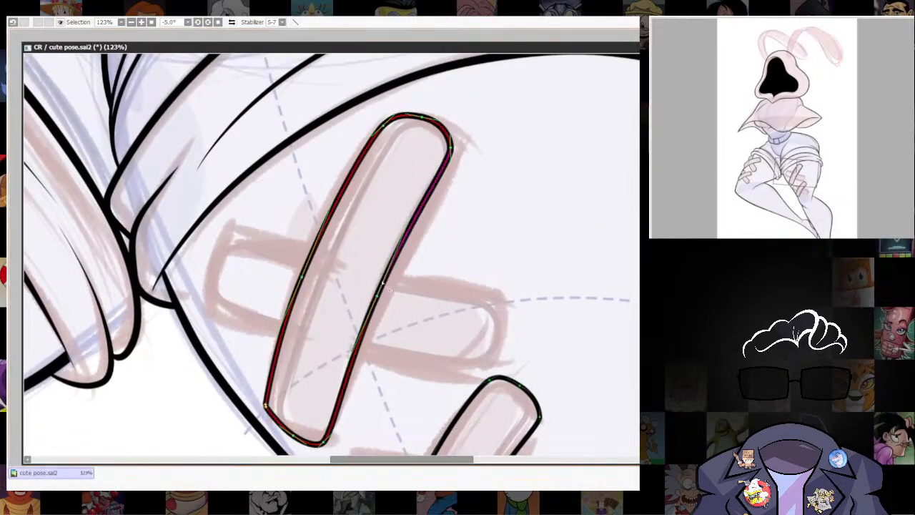
Move the upper front strip's curve points to round its corners and close the outline at its lower end.
drag(452, 147, 459, 153)
drag(422, 117, 427, 121)
scroll(316, 350, down, 3)
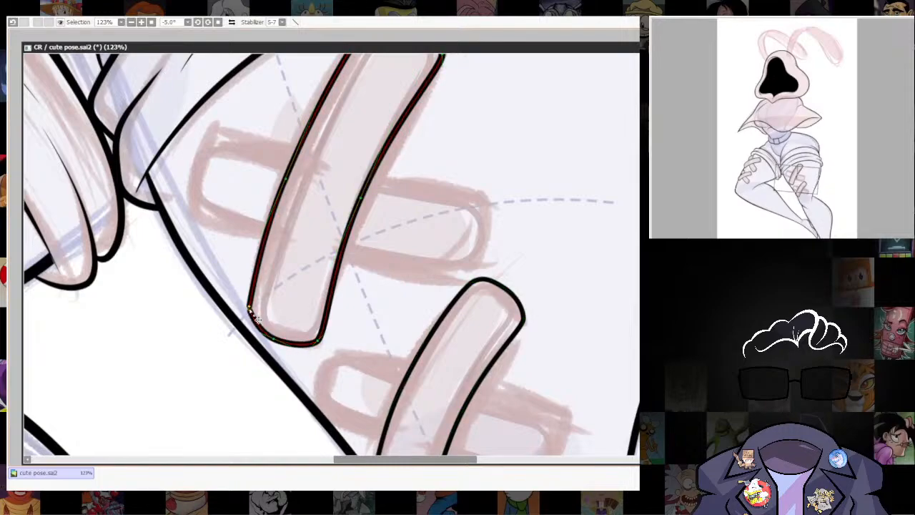
scroll(251, 319, up, 3)
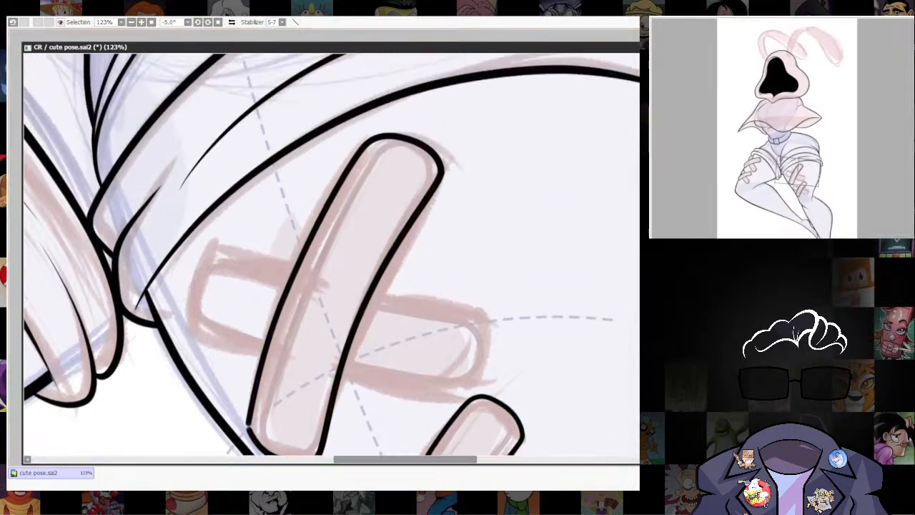
scroll(563, 323, down, 8)
scroll(521, 294, up, 7)
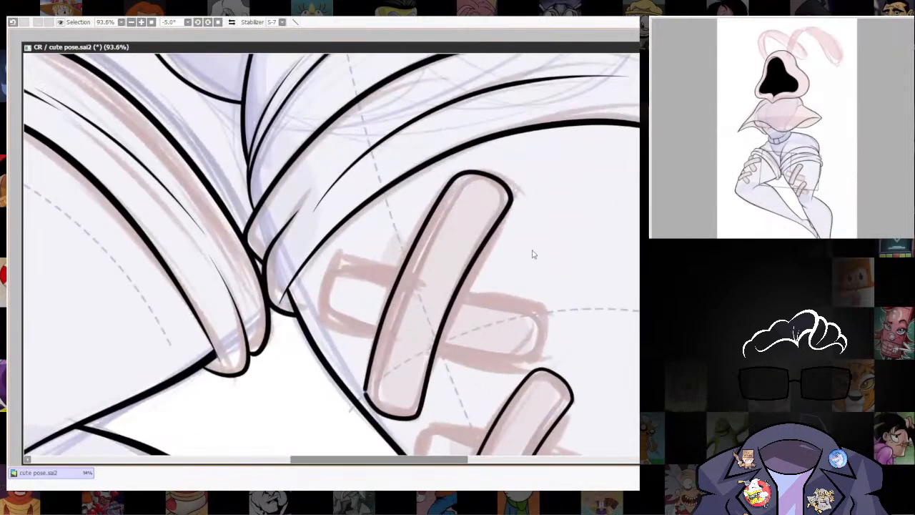
scroll(560, 278, down, 3)
scroll(581, 300, up, 6)
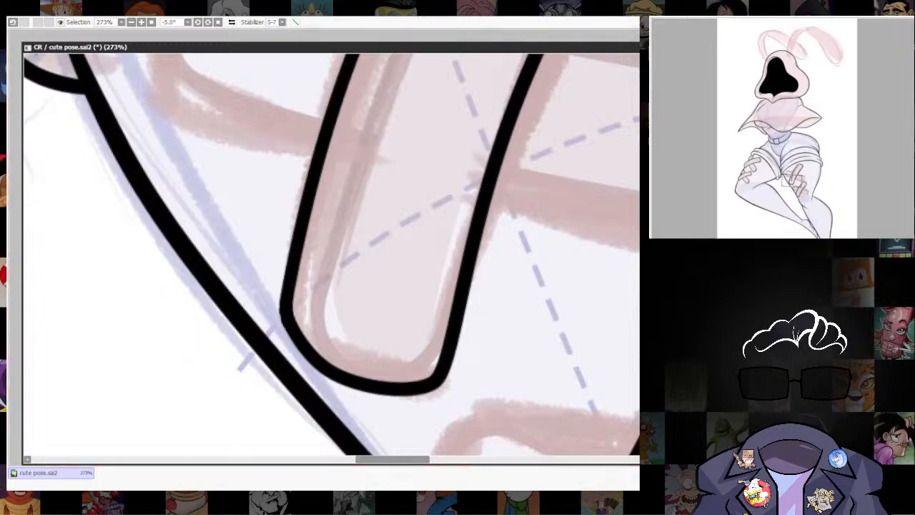
scroll(410, 378, down, 7)
scroll(511, 350, up, 3)
Select the upper bandage's front strip outline and place a copy of it beside the original.
drag(525, 411, 540, 283)
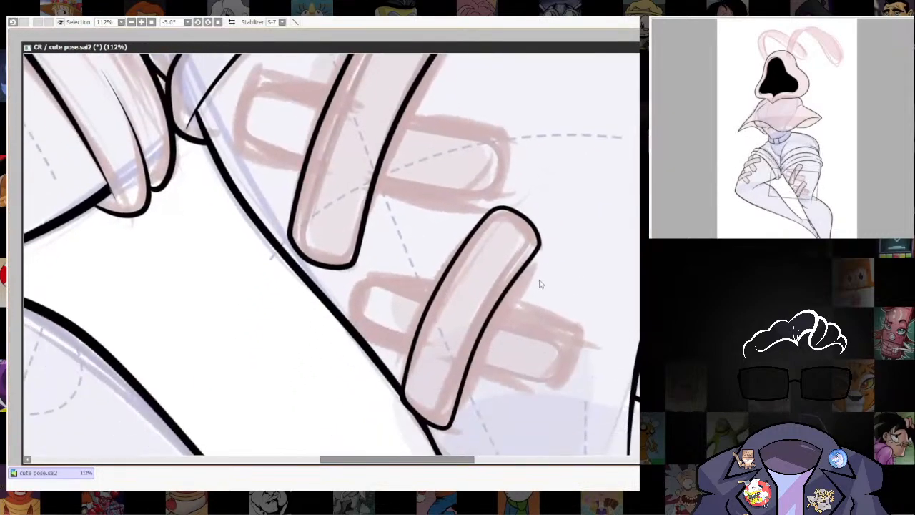
drag(531, 336, 546, 473)
scroll(450, 315, up, 1)
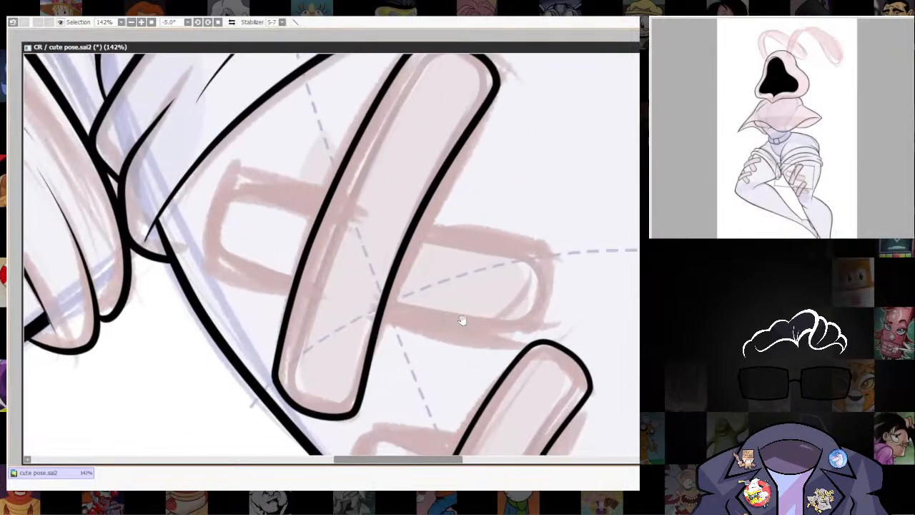
drag(463, 318, 479, 375)
scroll(510, 382, down, 3)
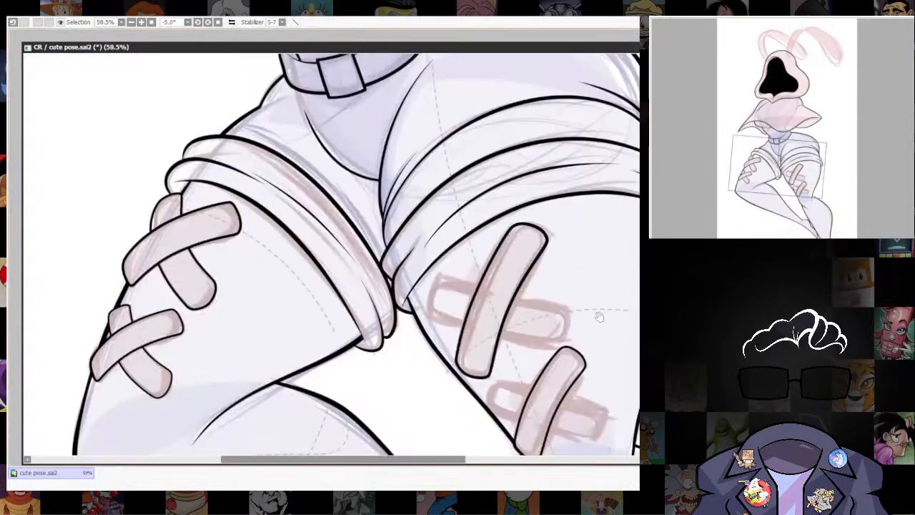
scroll(509, 382, up, 2)
drag(481, 358, 504, 311)
ctrl+shift+click(425, 252)
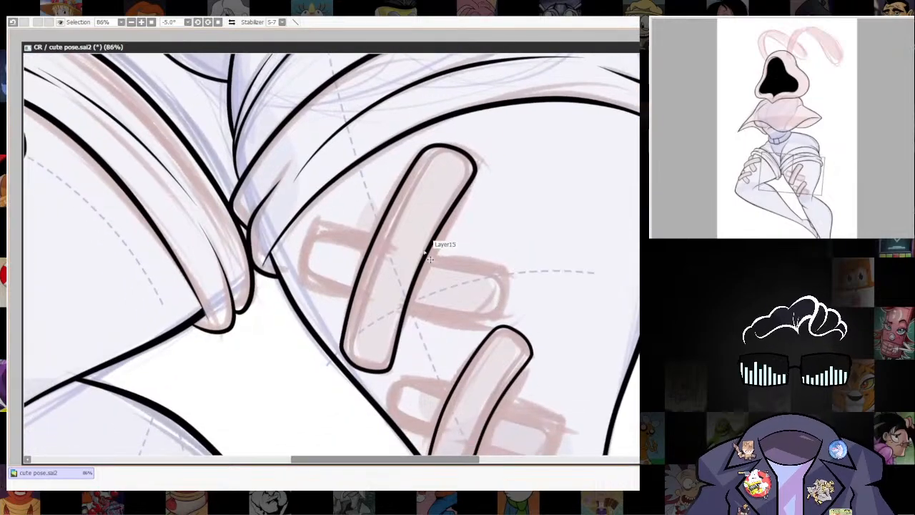
ctrl+shift+click(457, 289)
ctrl+shift+click(432, 250)
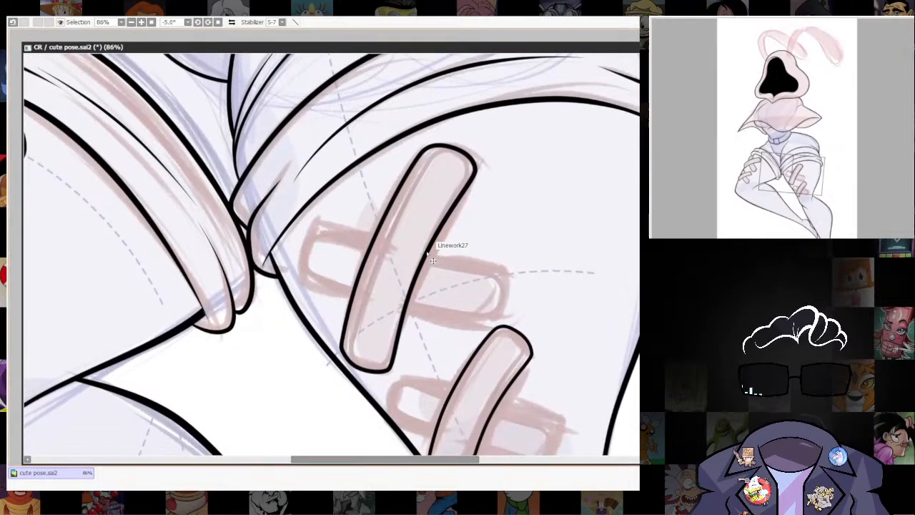
ctrl+shift+click(449, 247)
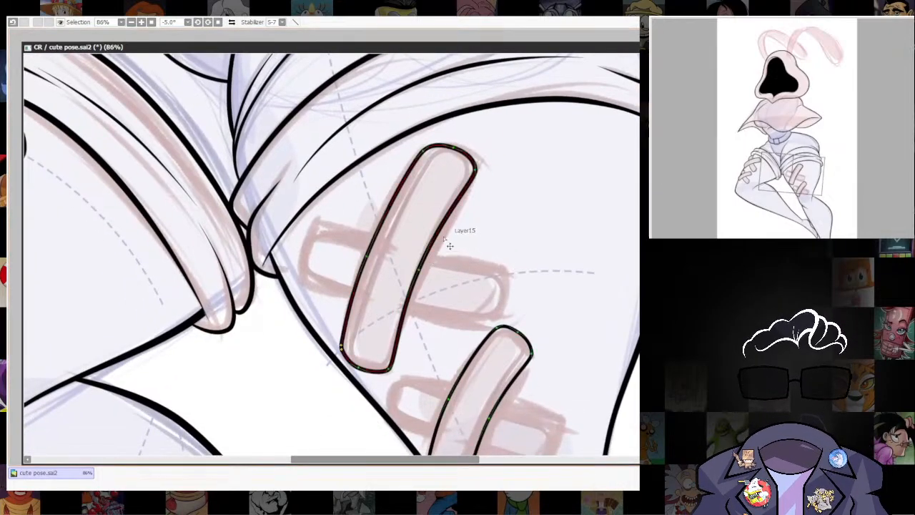
drag(430, 229, 468, 235)
Rotate and distort the copied outline to lie across the upper front strip, fitting the sketched crossing strip.
key(ctrl+t)
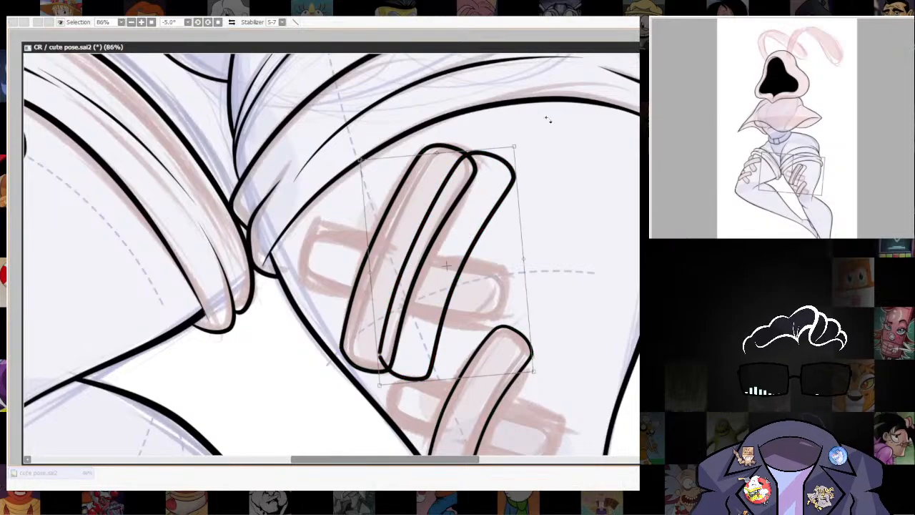
mouse_move(547, 120)
mouse_down()
mouse_move(515, 171)
mouse_move(527, 198)
mouse_move(483, 163)
mouse_up()
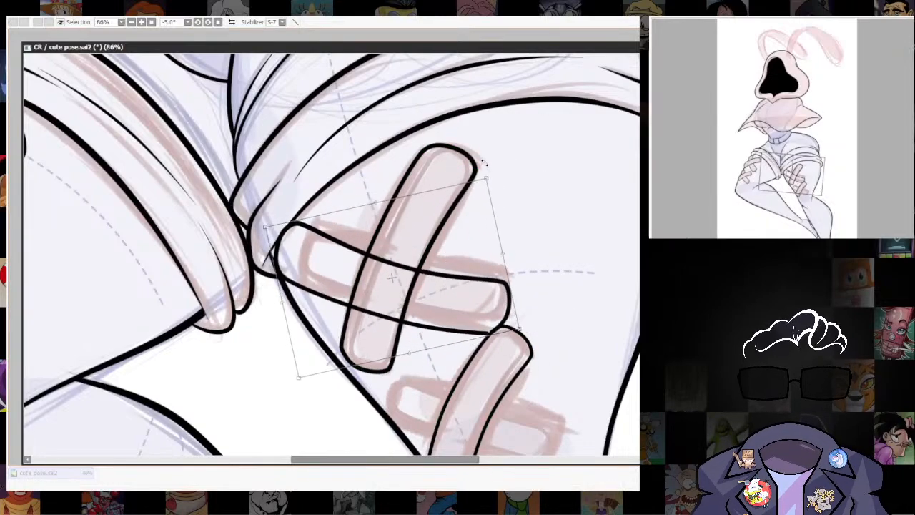
drag(518, 331, 519, 313)
drag(288, 290, 300, 290)
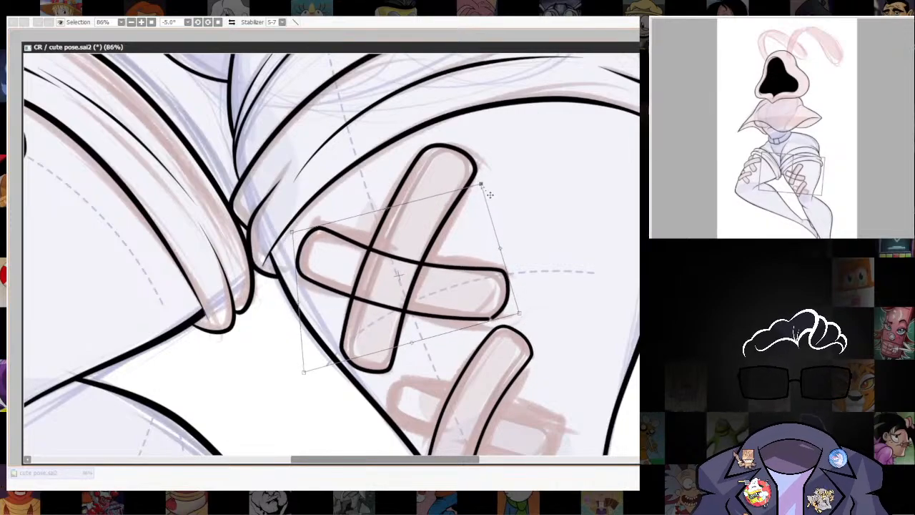
drag(490, 195, 479, 184)
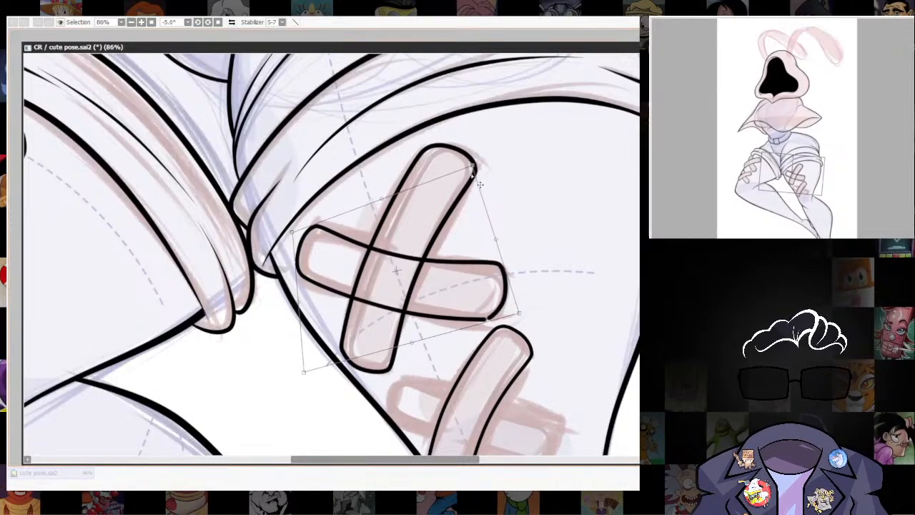
drag(308, 381, 302, 363)
key(Return)
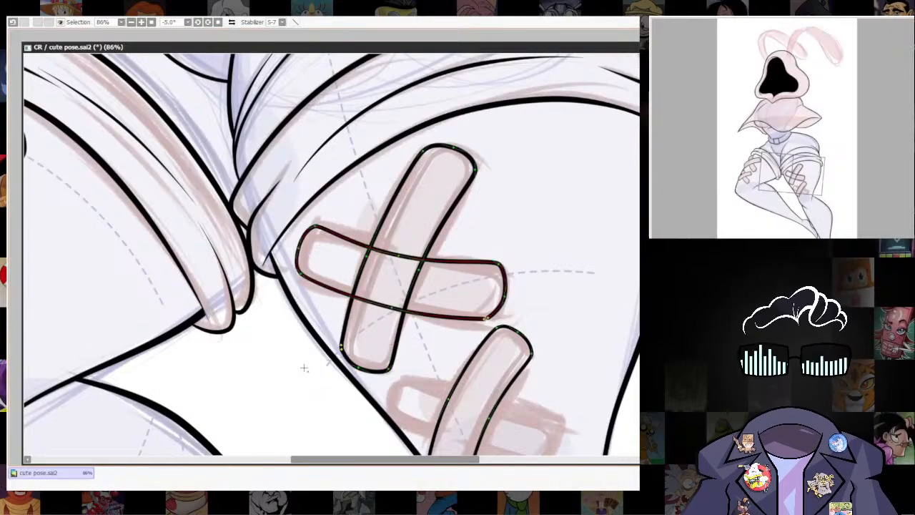
Adjust the upper crossing strip's curve points along both long edges and at the corners of its outer end.
drag(398, 255, 400, 248)
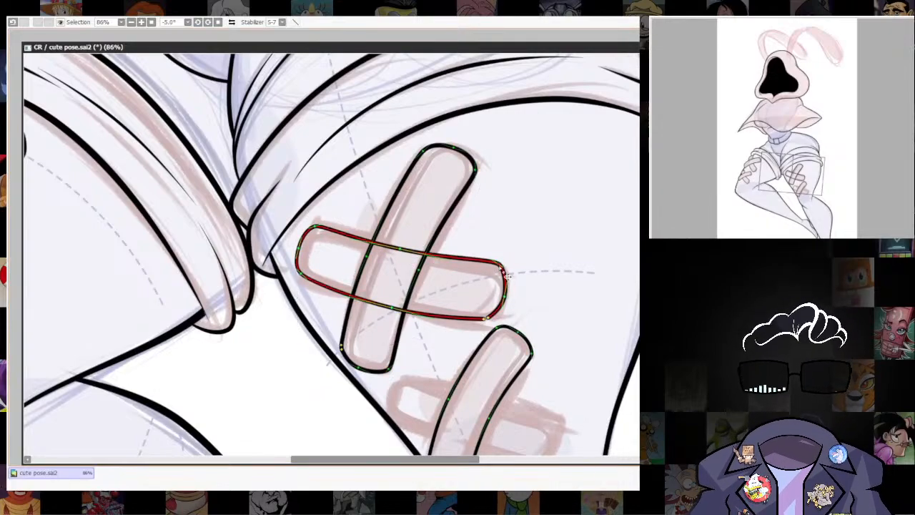
drag(498, 263, 498, 268)
drag(392, 307, 390, 311)
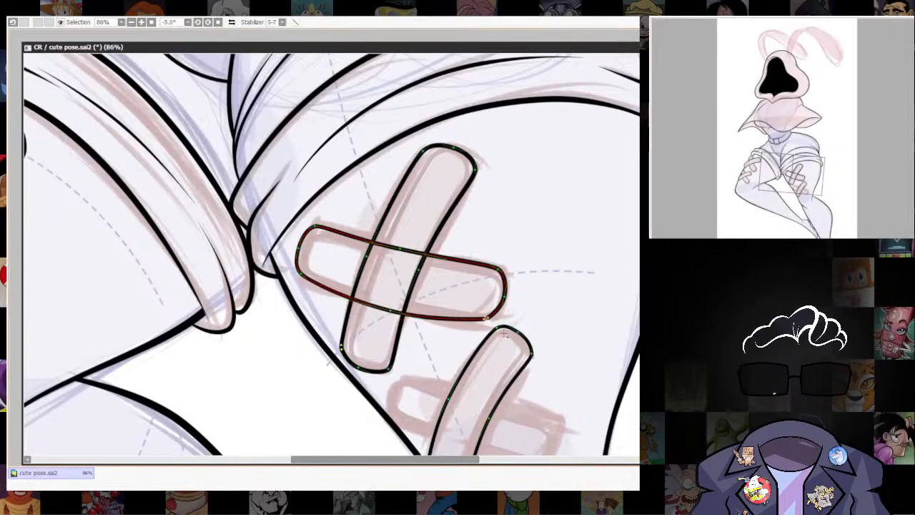
drag(484, 324, 500, 298)
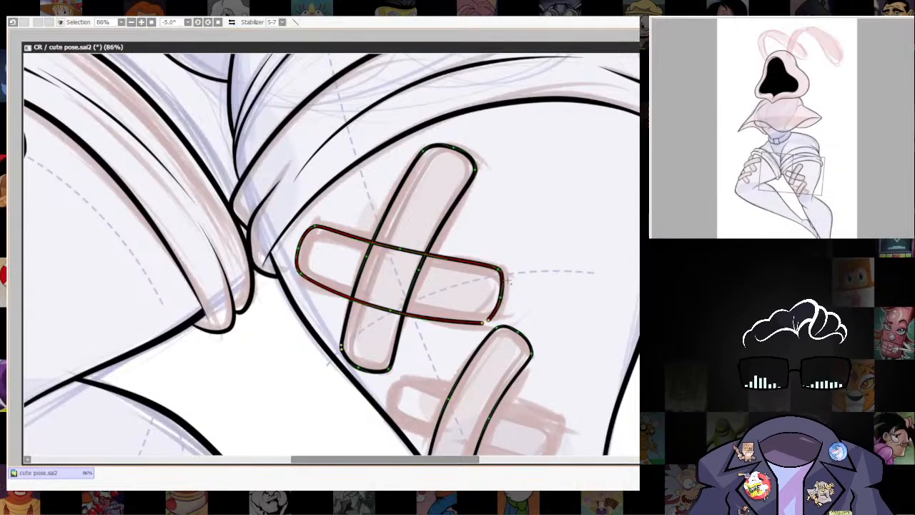
Transform the upper crossing strip to stretch it slightly beyond its sketched ends.
scroll(502, 280, down, 8)
scroll(443, 283, up, 5)
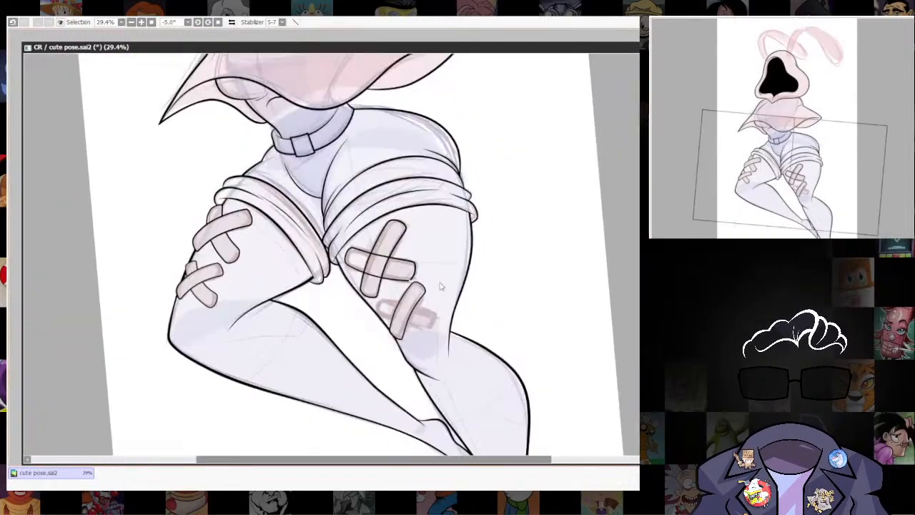
scroll(460, 261, down, 4)
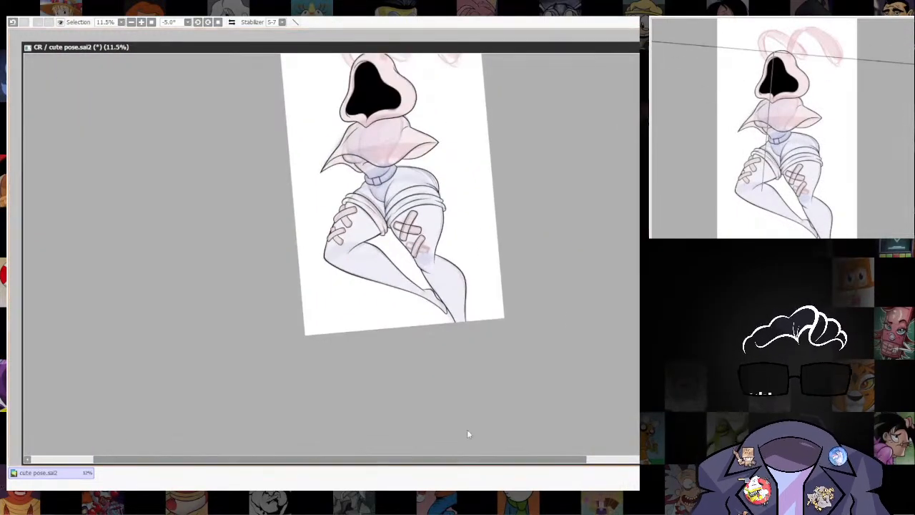
scroll(419, 226, up, 3)
scroll(439, 197, up, 3)
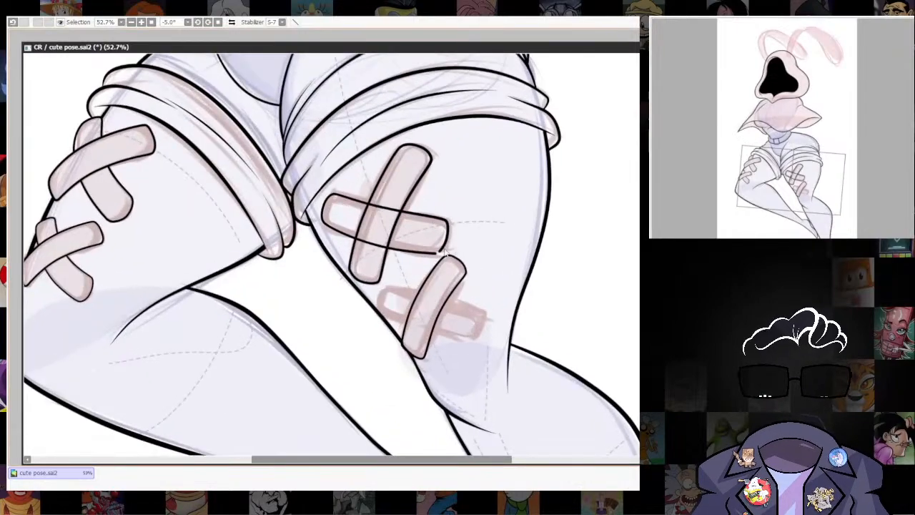
key(ctrl+t)
drag(443, 207, 448, 205)
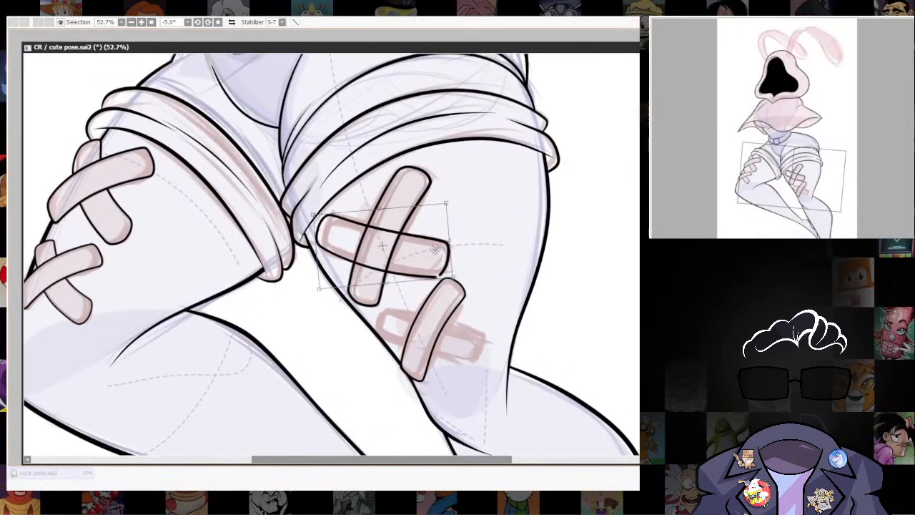
key(Return)
Copy the lower bandage's front strip outline and rotate and fit the copy over the sketched lower crossing strip.
scroll(376, 260, up, 2)
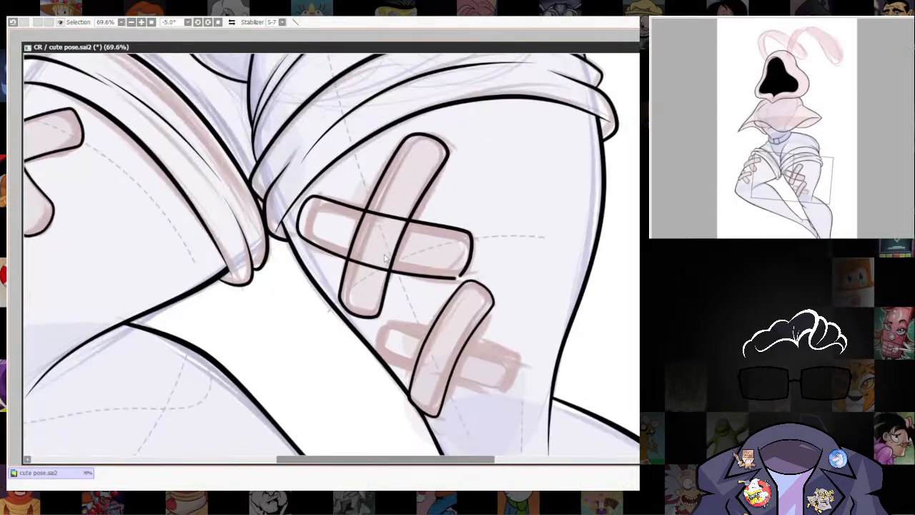
drag(376, 261, 383, 298)
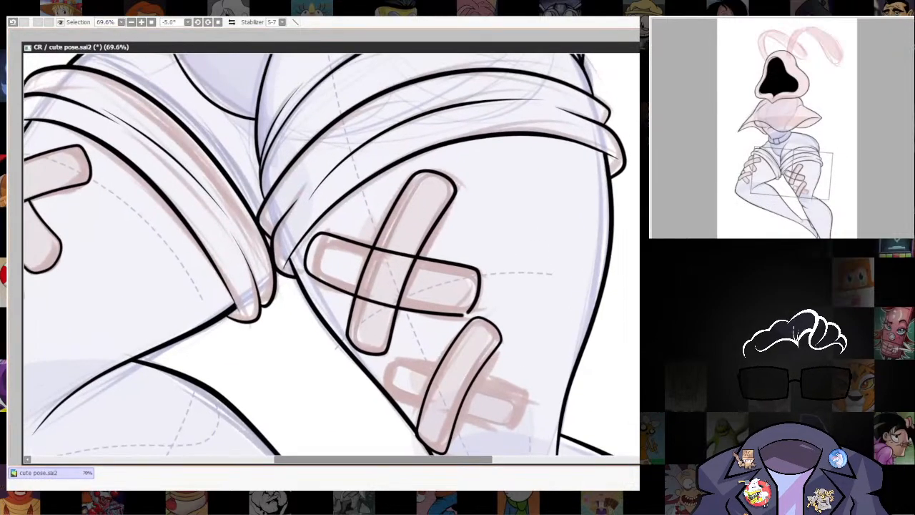
scroll(368, 317, up, 3)
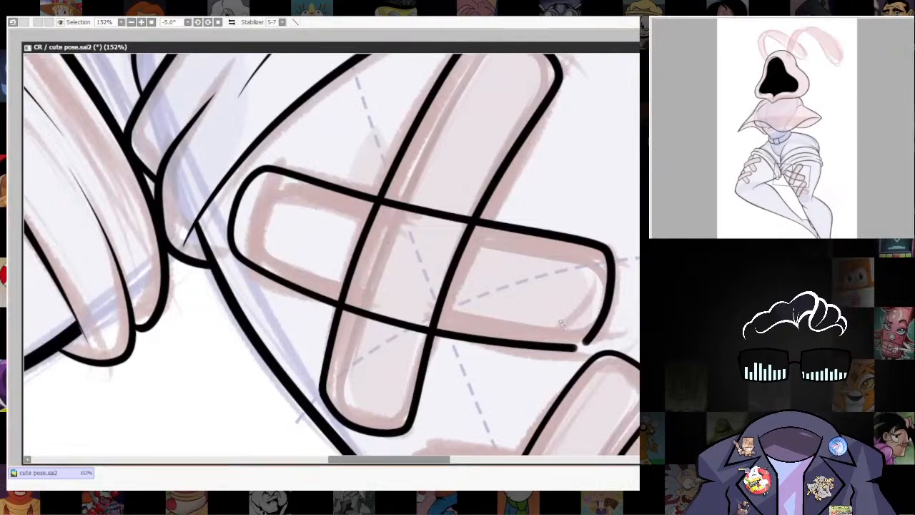
mouse_move(368, 317)
mouse_down()
mouse_move(293, 145)
mouse_move(285, 88)
mouse_up()
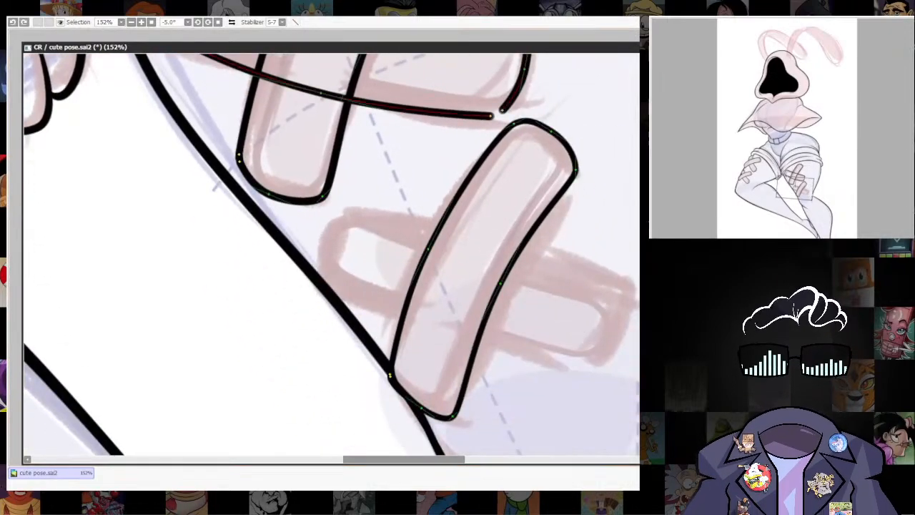
click(525, 249)
key(ctrl+c)
key(ctrl+v)
key(ctrl+t)
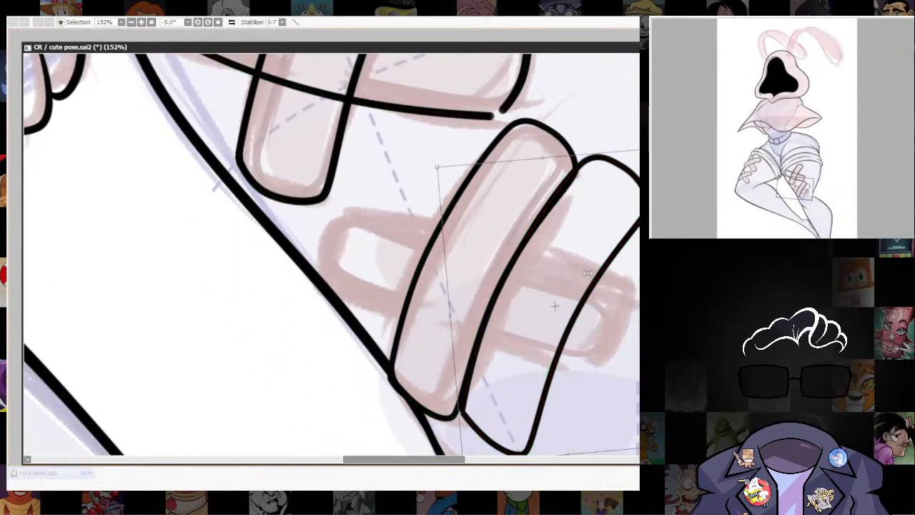
drag(554, 306, 477, 285)
drag(330, 334, 333, 318)
key(Return)
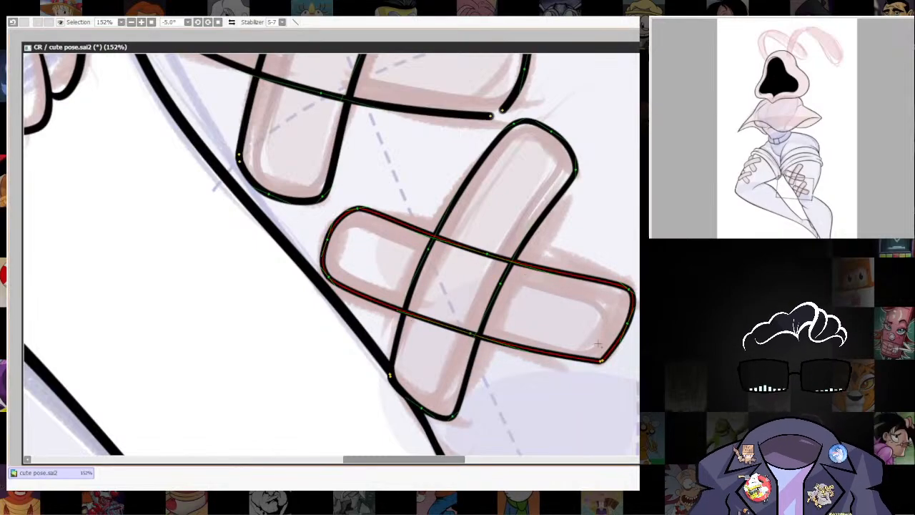
Adjust the lower crossing strip's end points and curve so the outline follows the sketched strip at both short ends.
drag(608, 373, 598, 377)
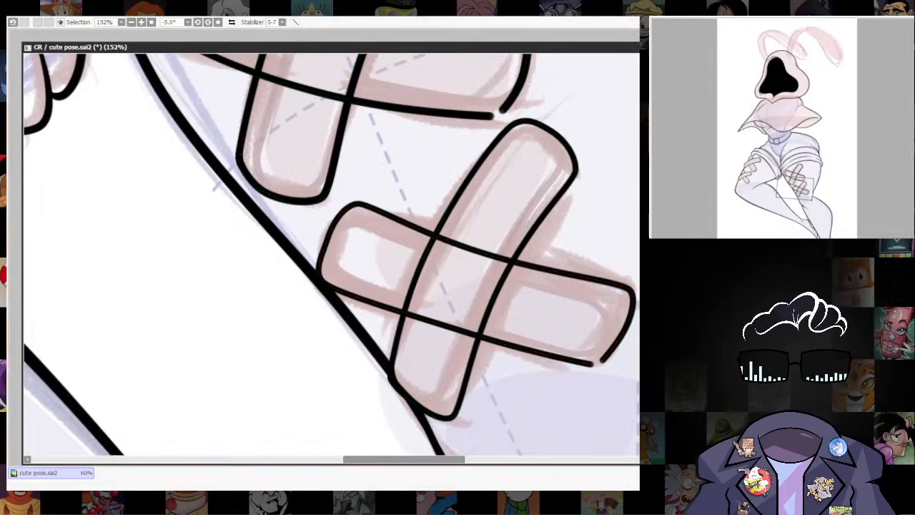
scroll(393, 391, down, 10)
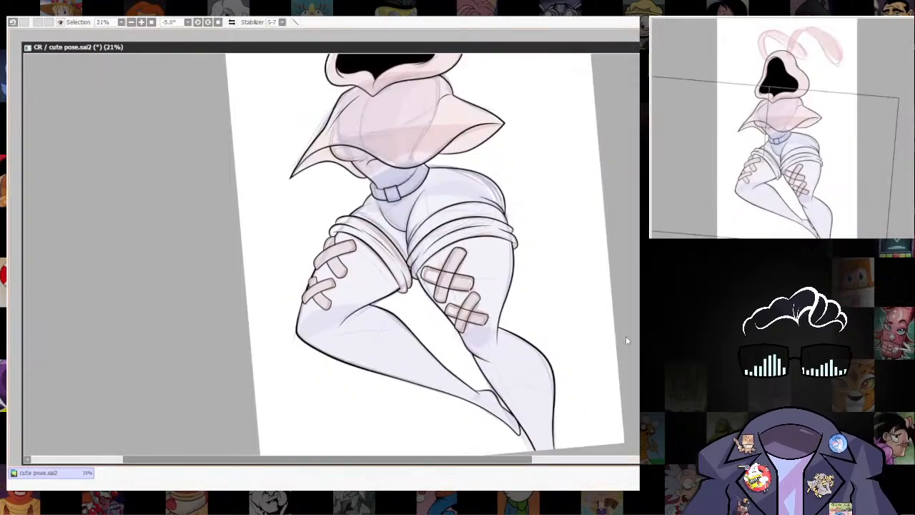
scroll(471, 300, up, 10)
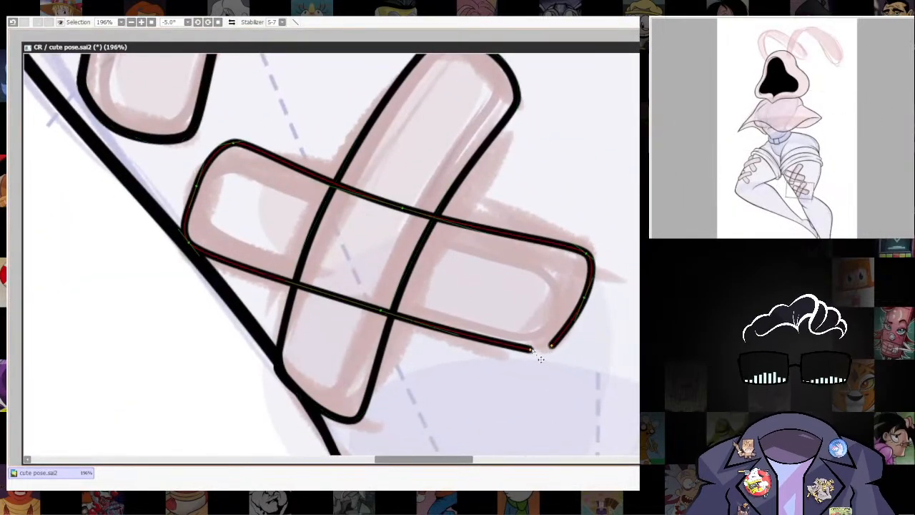
drag(587, 271, 444, 369)
key(ctrl+z)
scroll(512, 317, down, 5)
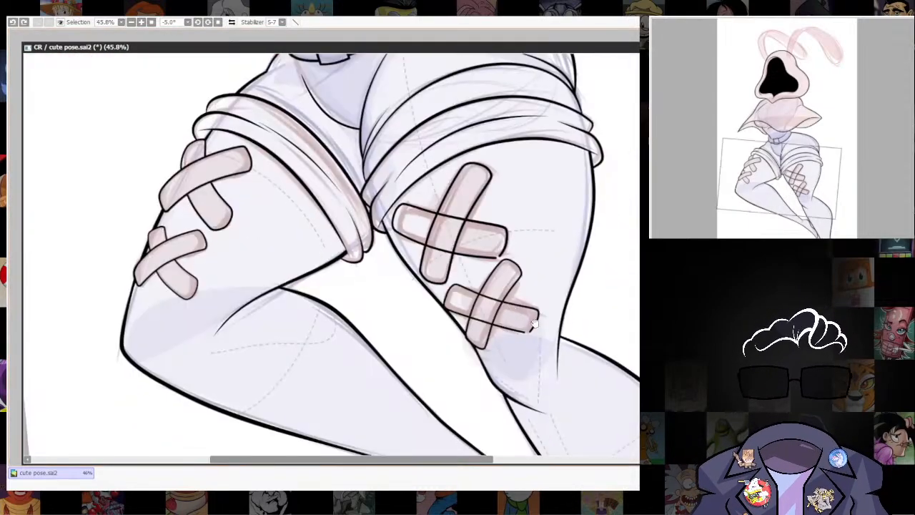
scroll(479, 303, up, 6)
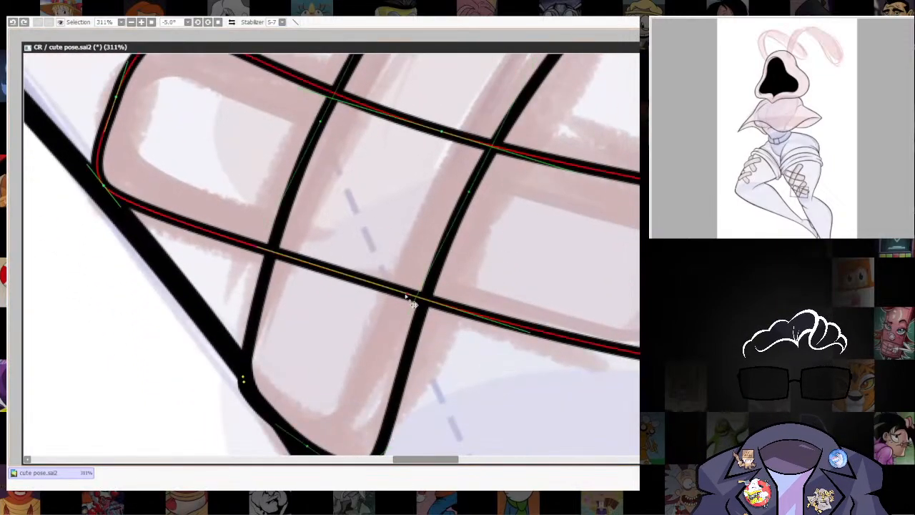
Erase both long edges of the lower crossing strip where they pass under the front strip.
drag(406, 296, 401, 312)
mouse_move(287, 269)
mouse_down()
mouse_move(295, 303)
mouse_move(304, 272)
mouse_move(325, 262)
mouse_move(329, 294)
mouse_move(345, 304)
mouse_move(355, 339)
mouse_move(383, 288)
mouse_move(373, 321)
mouse_move(420, 318)
mouse_up()
key(ctrl+z)
drag(273, 267, 246, 358)
key(e)
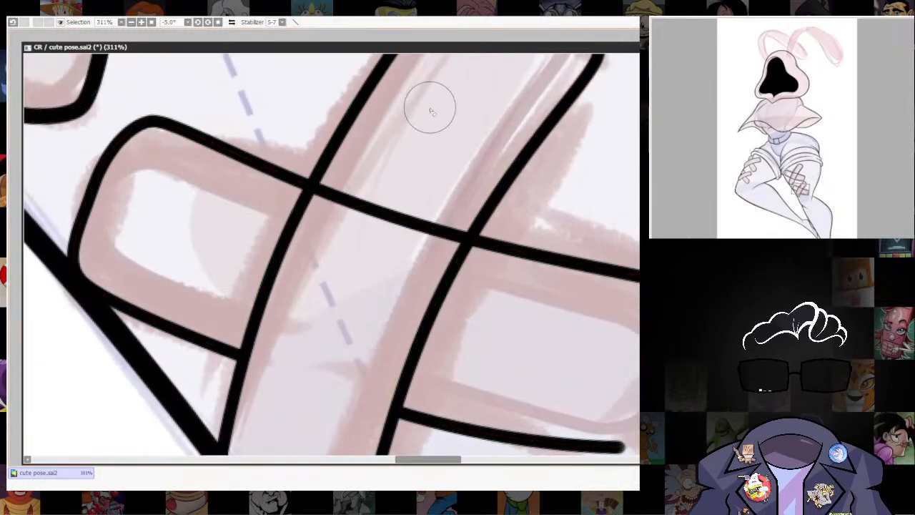
mouse_move(367, 198)
mouse_down()
mouse_move(359, 217)
mouse_move(336, 216)
mouse_move(422, 194)
mouse_move(422, 248)
mouse_move(469, 239)
mouse_up()
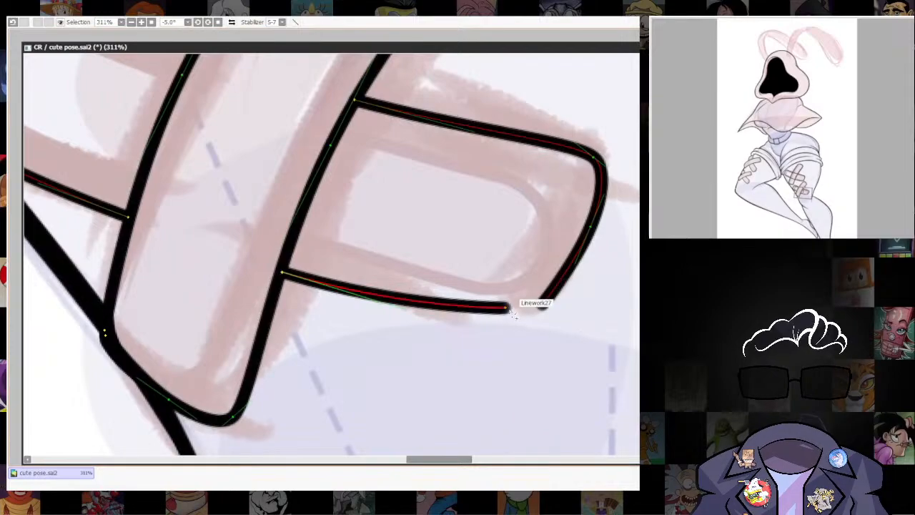
Join the lower crossing strip's open line ends at its outer lower corner.
mouse_move(506, 309)
mouse_down()
mouse_move(542, 307)
mouse_move(527, 317)
mouse_move(536, 321)
mouse_move(531, 316)
mouse_up()
click(542, 307)
scroll(525, 305, down, 6)
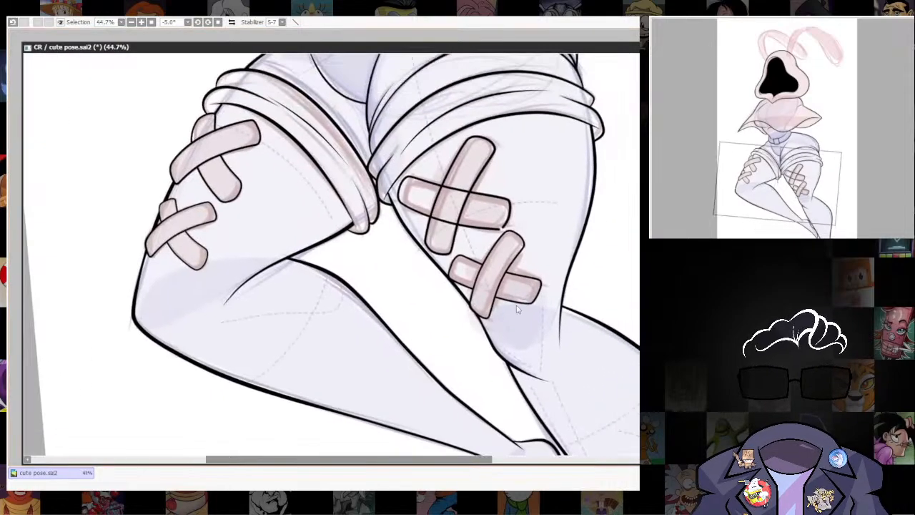
Try to erase both long edges of the upper crossing strip inside the front strip.
scroll(515, 287, up, 3)
scroll(546, 243, up, 2)
drag(546, 136, 622, 318)
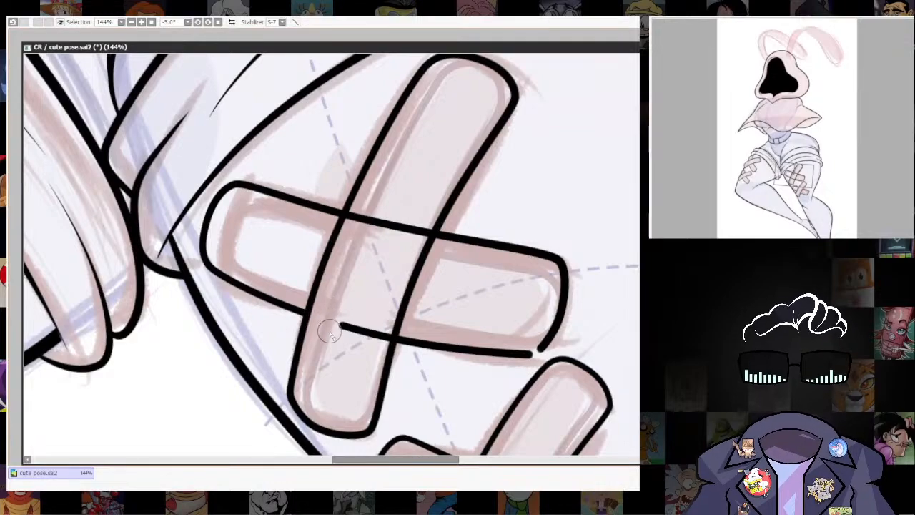
drag(348, 305, 358, 366)
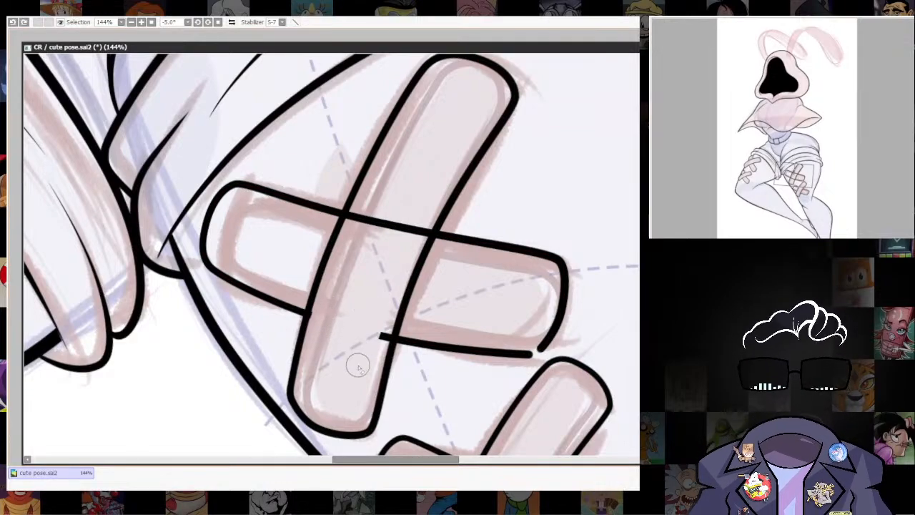
mouse_move(398, 214)
mouse_down()
mouse_move(374, 220)
mouse_move(353, 244)
mouse_move(417, 200)
mouse_move(407, 248)
mouse_up()
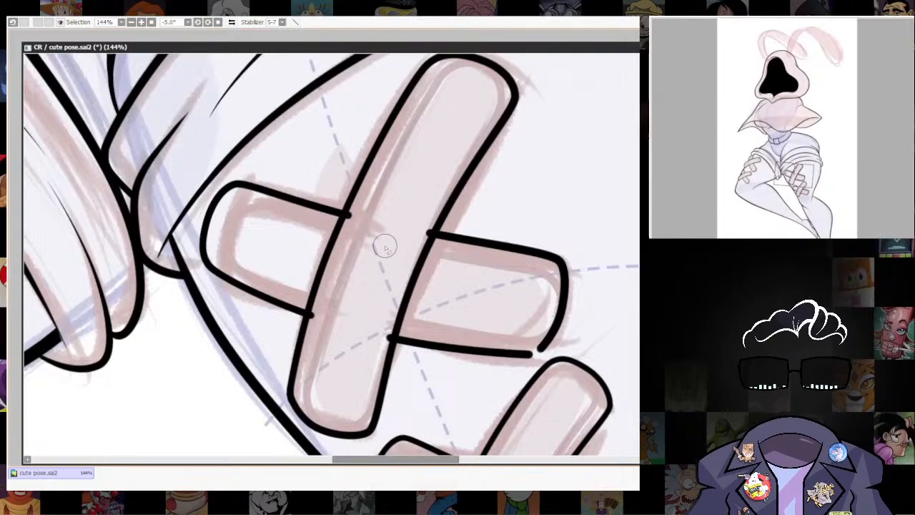
key(ctrl)
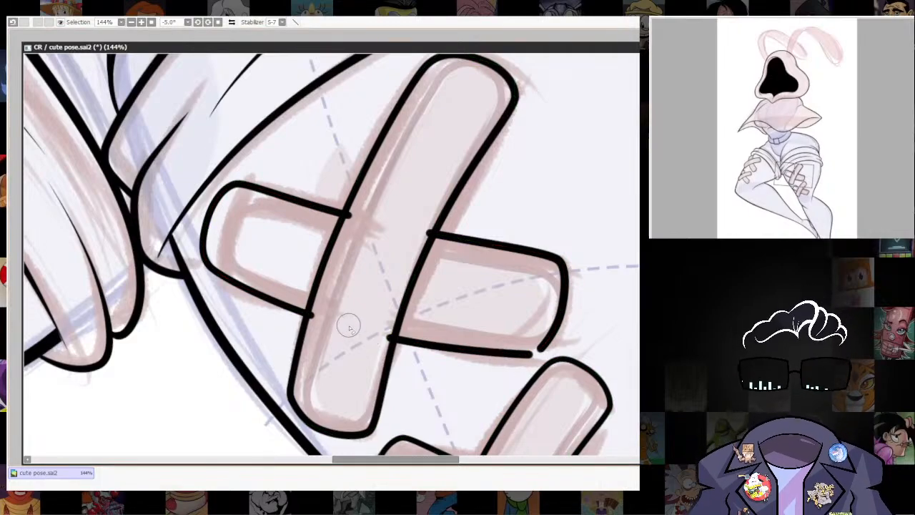
Undo the rough cuts, re-erase the upper crossing strip's edges inside the front strip, and fit the cut ends to its outline.
drag(313, 301, 300, 357)
key(ctrl)
key(ctrl+z)
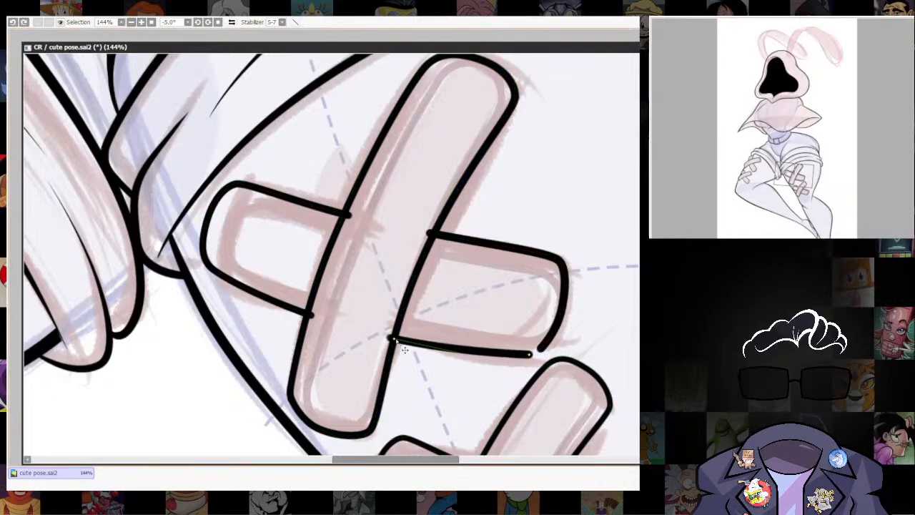
key(ctrl+z)
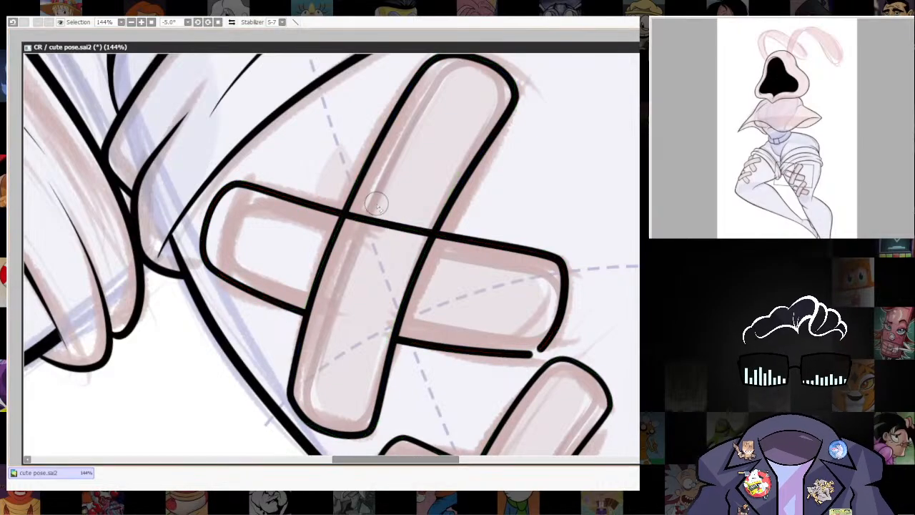
drag(386, 223, 372, 205)
mouse_move(357, 236)
mouse_down()
mouse_move(409, 203)
mouse_move(403, 250)
mouse_up()
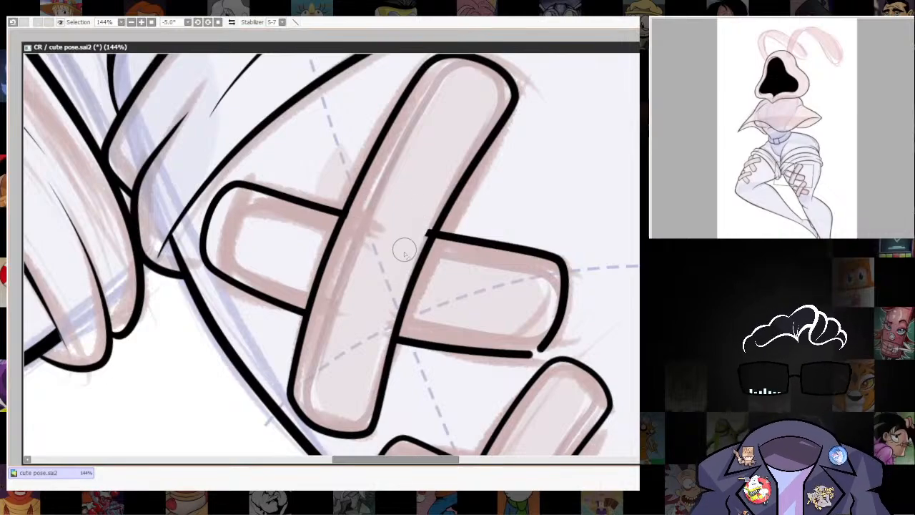
key(ctrl)
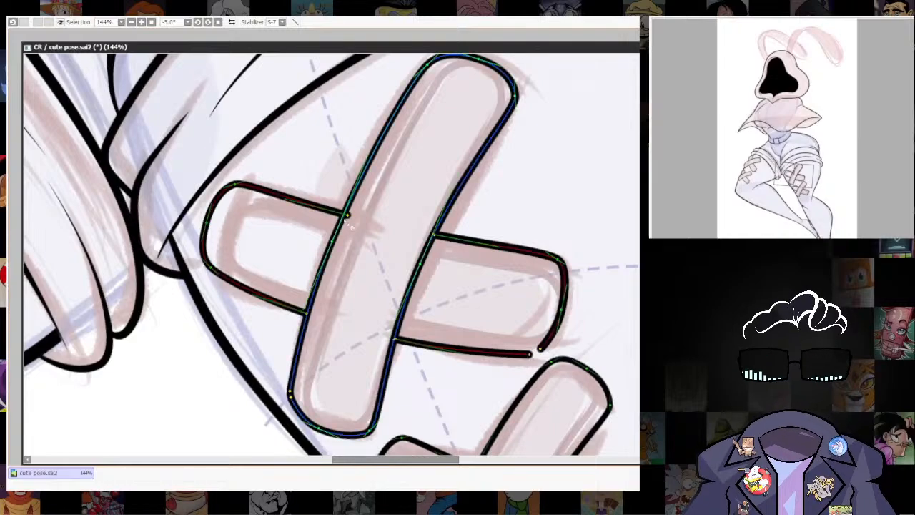
drag(343, 214, 339, 213)
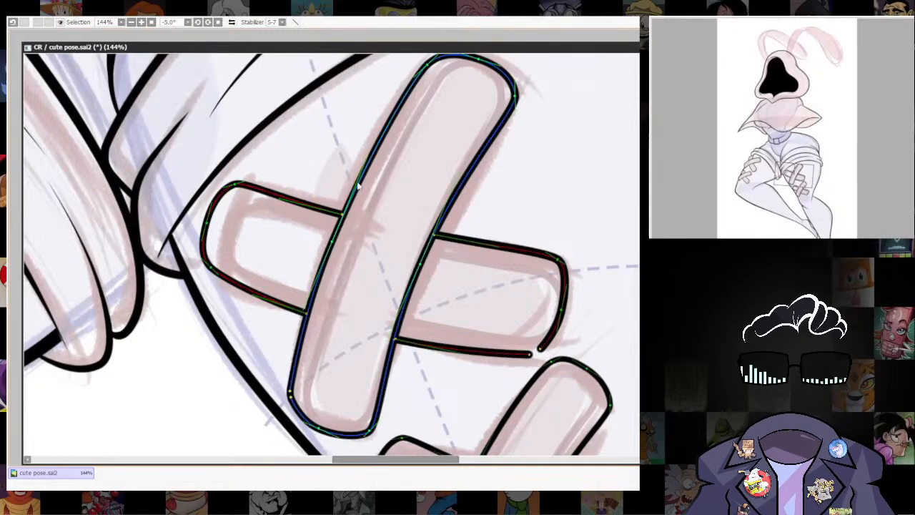
Join the upper crossing strip's open line ends at its outer lower corner.
drag(578, 370, 484, 285)
key(ctrl)
scroll(488, 159, down, 10)
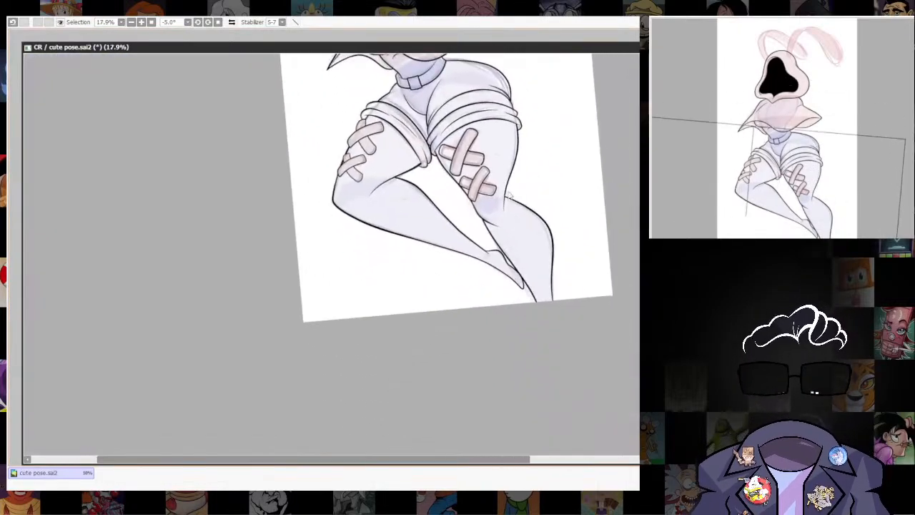
scroll(508, 179, up, 6)
mouse_move(508, 178)
mouse_down()
mouse_move(534, 257)
mouse_move(471, 322)
mouse_up()
scroll(465, 303, up, 8)
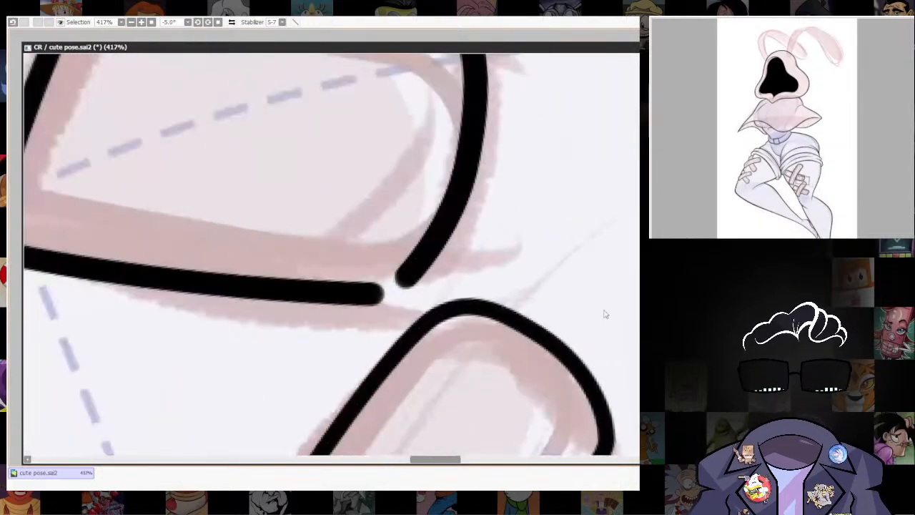
key(ctrl)
drag(375, 295, 402, 279)
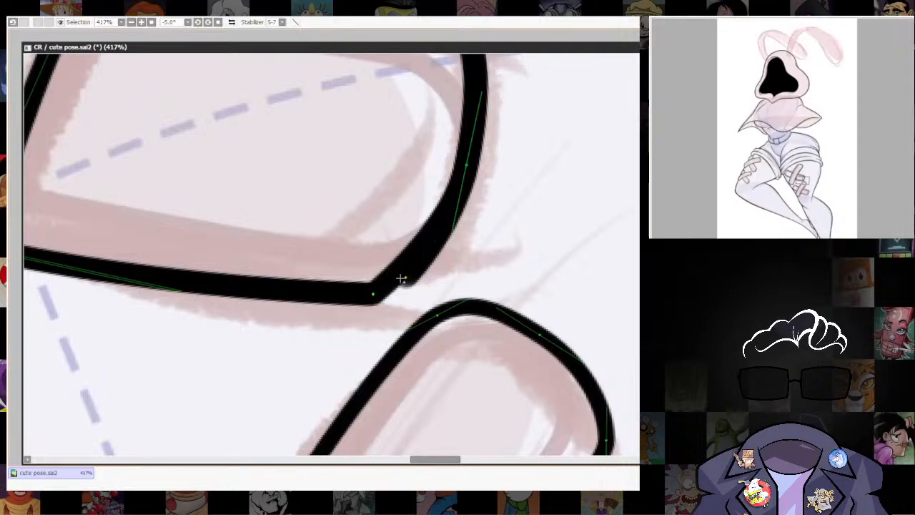
mouse_move(374, 294)
mouse_down()
mouse_move(387, 293)
mouse_move(358, 300)
mouse_up()
click(375, 293)
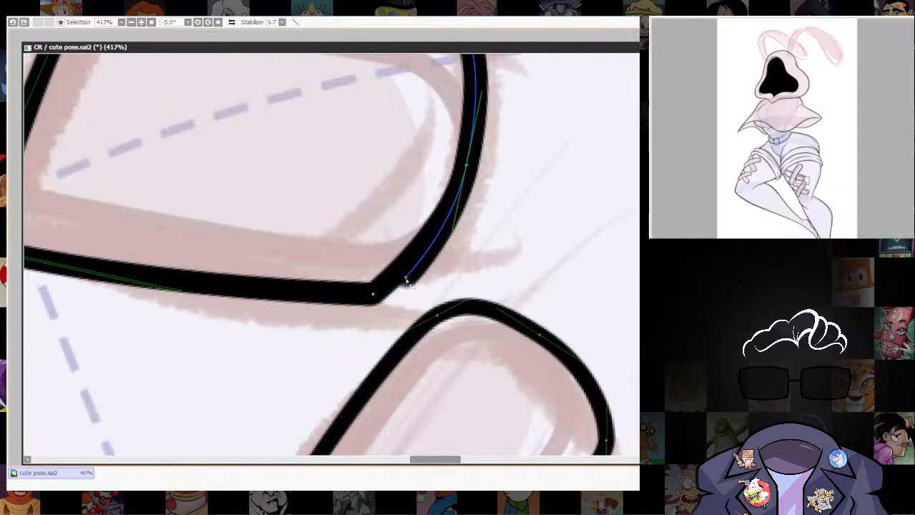
click(406, 280)
drag(374, 294, 425, 295)
Move the curve point at the upper crossing strip's joined corner to round it smoothly.
scroll(546, 329, down, 8)
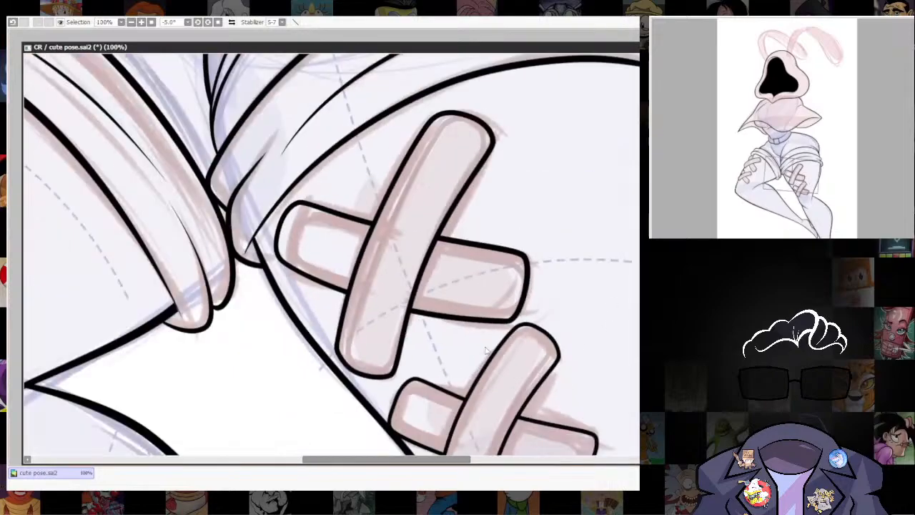
drag(556, 333, 525, 214)
scroll(477, 370, down, 6)
scroll(518, 357, up, 6)
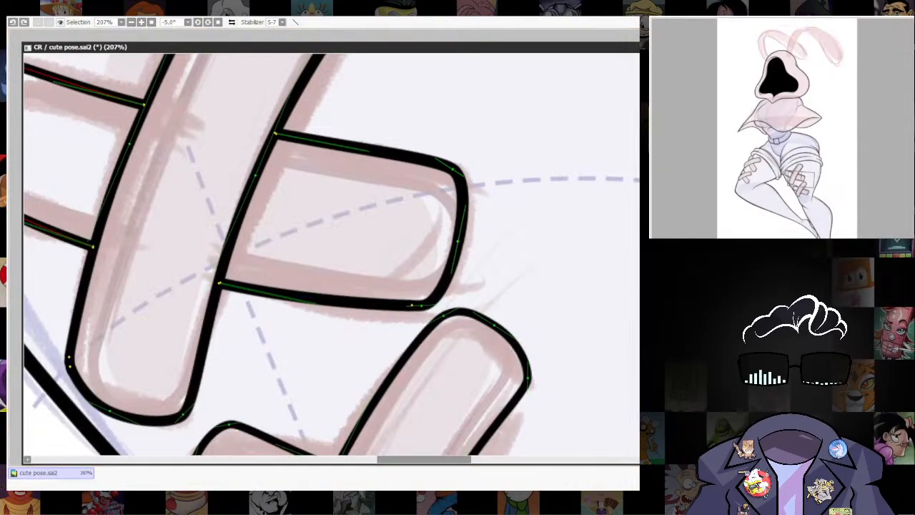
drag(415, 306, 427, 303)
Reset the canvas rotation to 0°, hide the coloured sketch, and review the whole figure's line art and bandages.
mouse_move(589, 279)
mouse_down()
mouse_move(525, 313)
mouse_move(510, 160)
mouse_up()
drag(511, 161, 531, 215)
drag(532, 216, 458, 440)
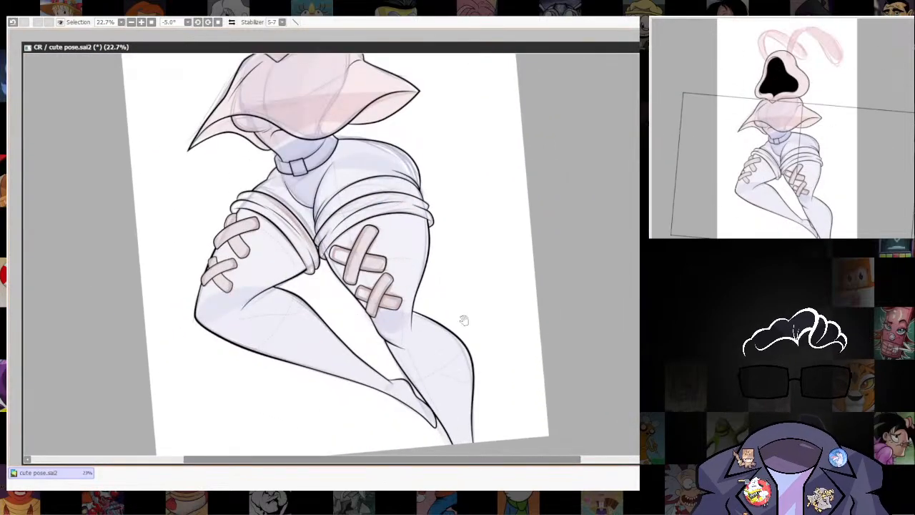
drag(463, 320, 412, 445)
click(218, 22)
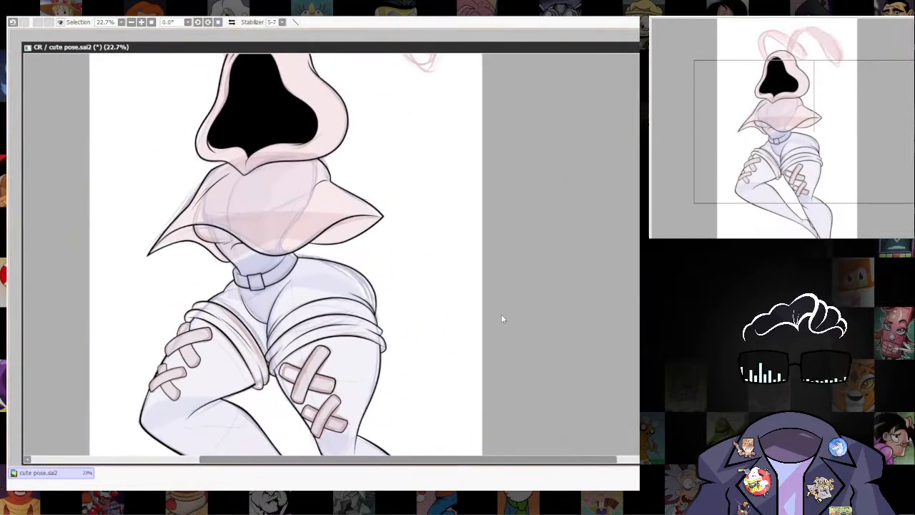
drag(457, 400, 564, 296)
scroll(526, 329, down, 3)
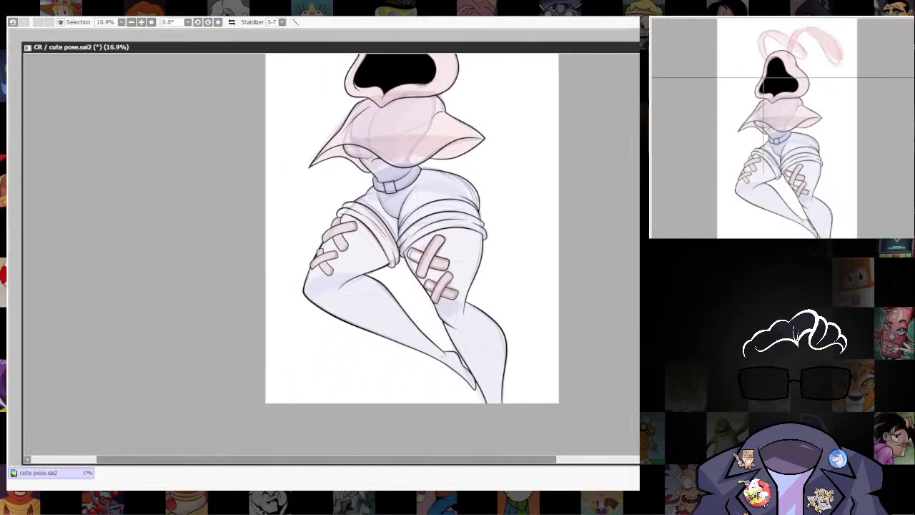
scroll(466, 255, down, 4)
drag(452, 239, 437, 382)
scroll(423, 366, up, 7)
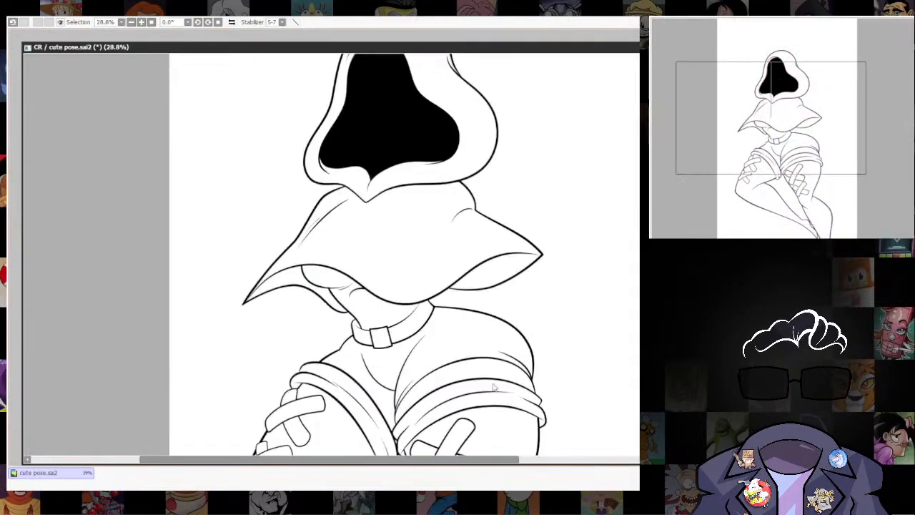
scroll(498, 313, down, 5)
drag(532, 356, 478, 284)
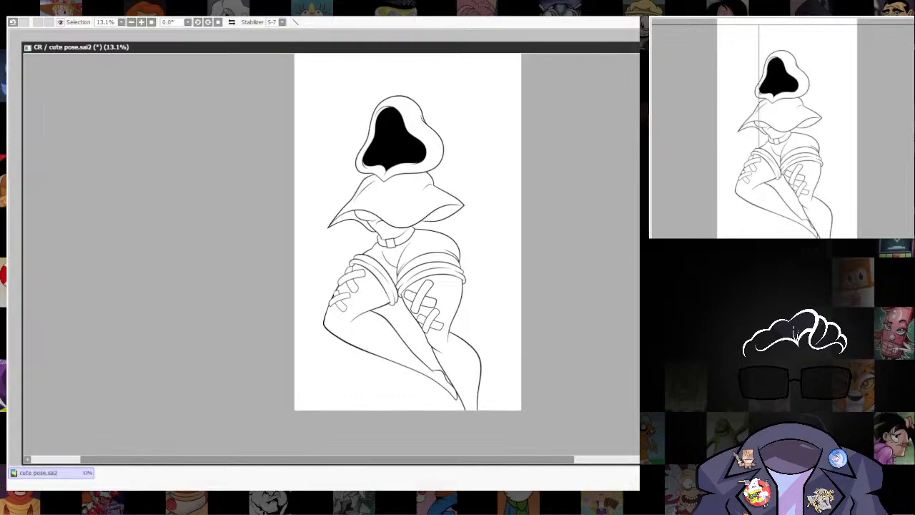
scroll(469, 219, up, 3)
scroll(550, 310, down, 3)
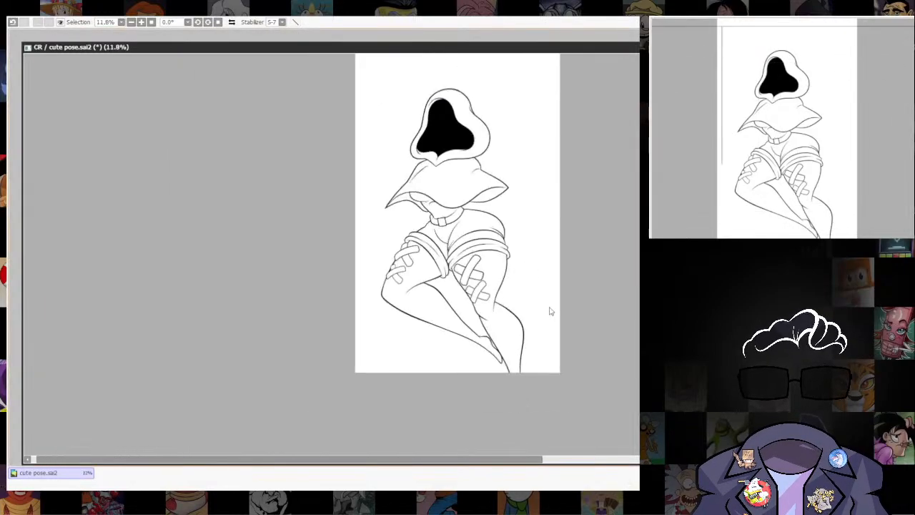
scroll(478, 280, up, 4)
scroll(478, 279, up, 1)
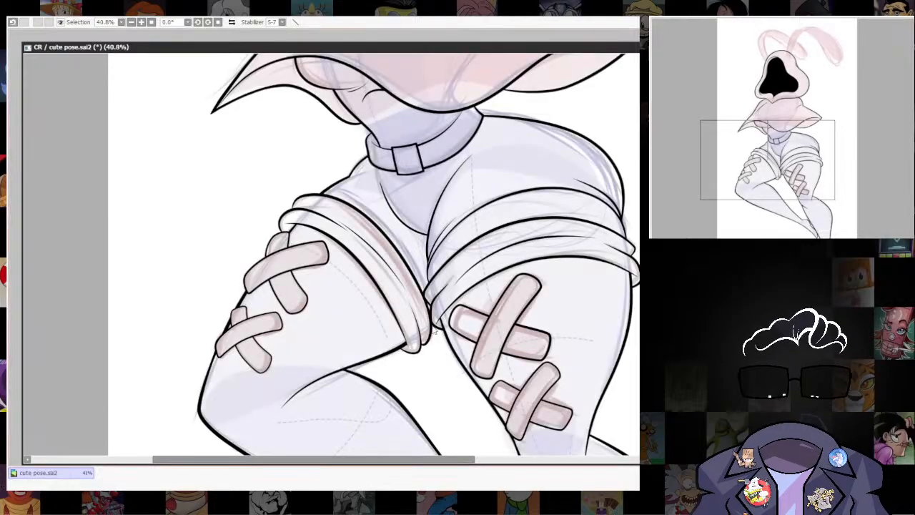
scroll(488, 325, up, 3)
Show the sketch again and examine the inked shorts cuffs and bandages around the inner thighs against it.
scroll(488, 326, down, 4)
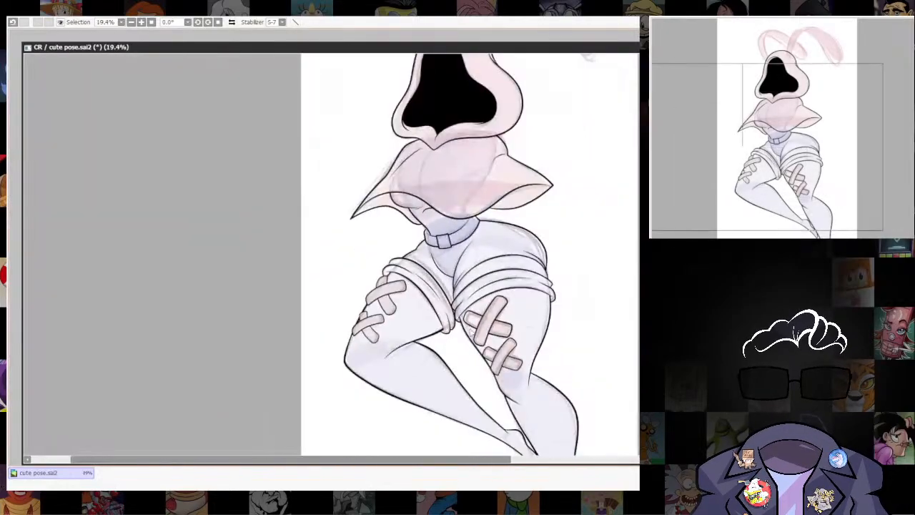
scroll(488, 326, up, 1)
scroll(488, 325, down, 3)
scroll(430, 378, up, 6)
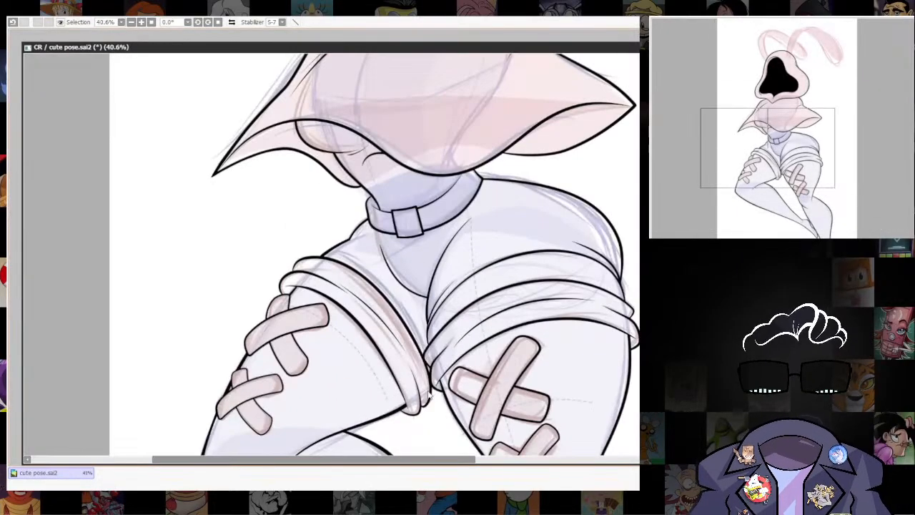
scroll(429, 378, down, 3)
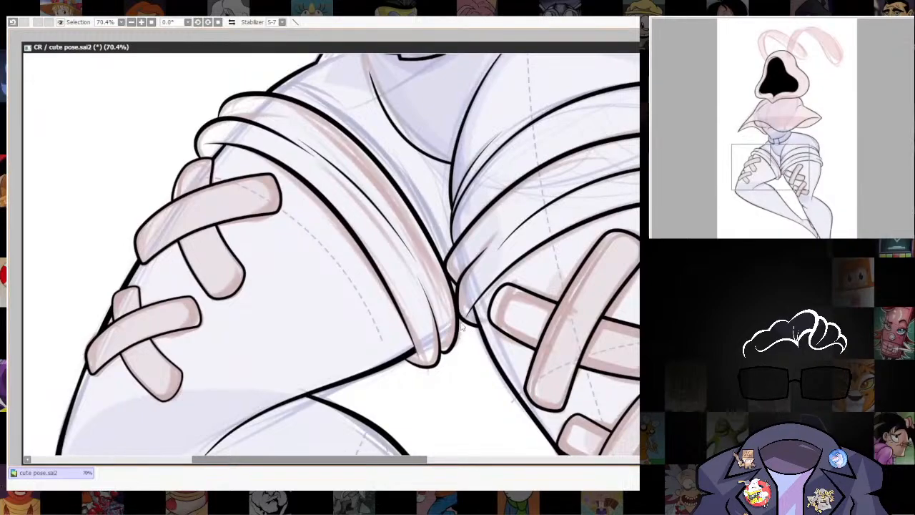
scroll(437, 282, up, 4)
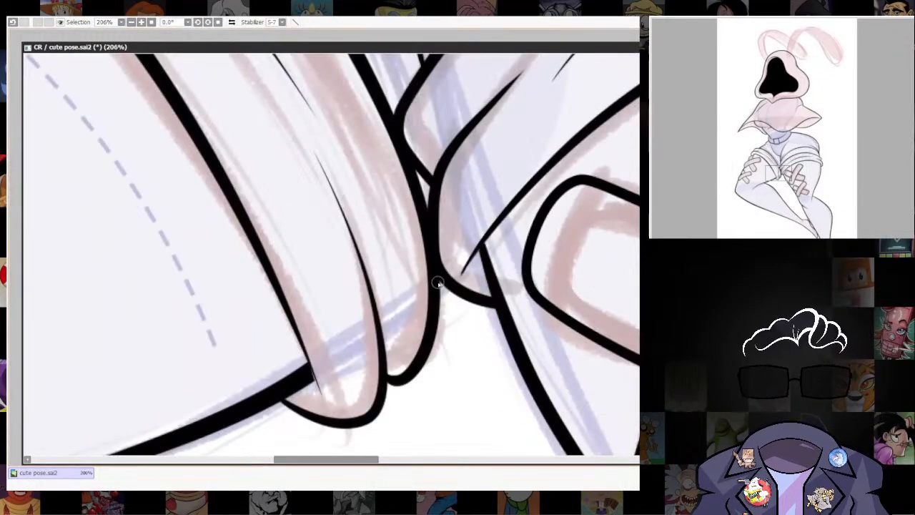
scroll(521, 307, down, 8)
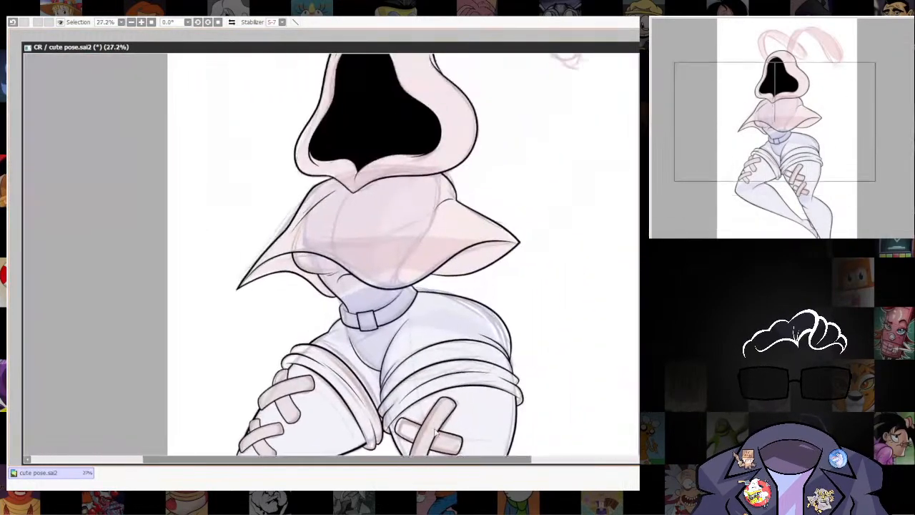
scroll(510, 169, up, 5)
drag(572, 248, 488, 355)
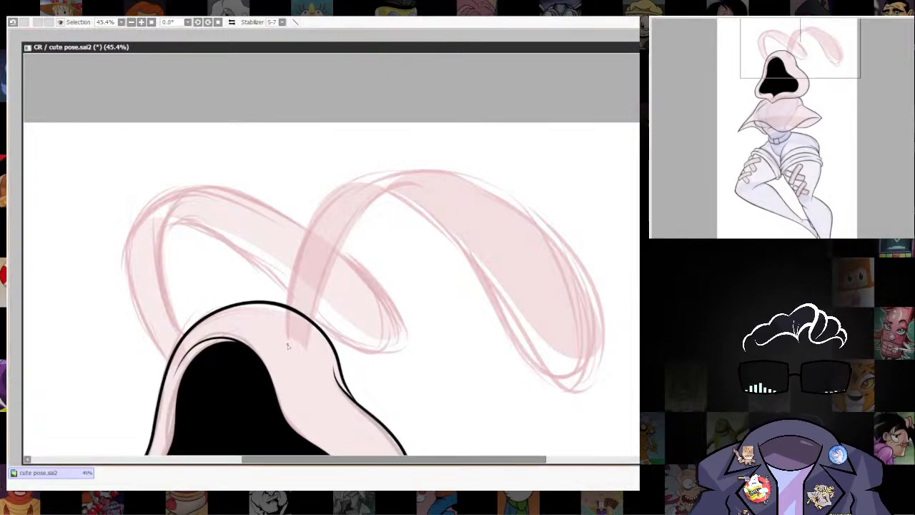
drag(457, 183, 512, 228)
key(ctrl+z)
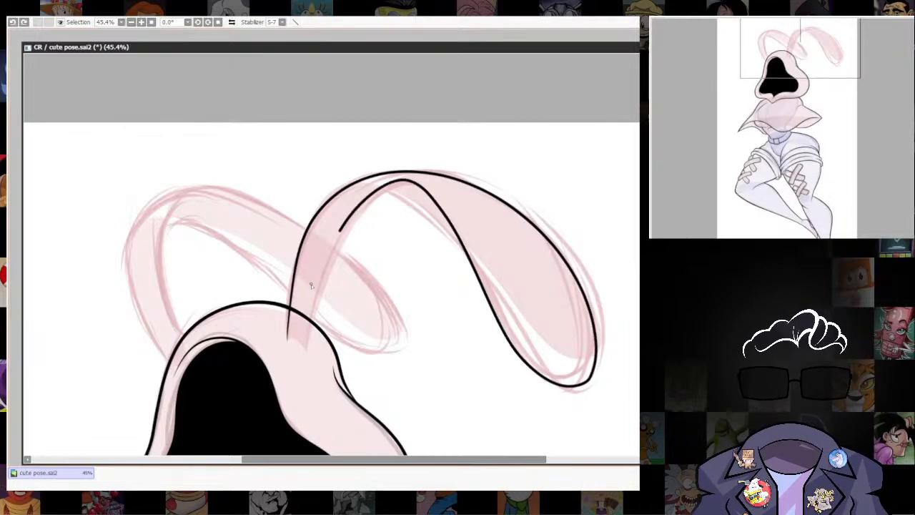
drag(310, 285, 308, 318)
key(ctrl+z)
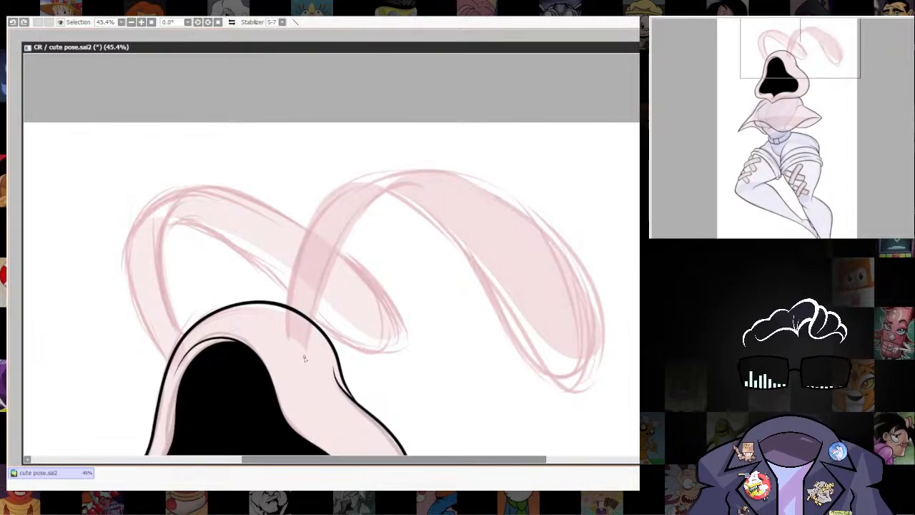
Ink the hood's right bunny ear over the sketch, with an inner stem curve and an outline looping around the drooping tip.
mouse_move(355, 212)
mouse_down()
mouse_move(413, 173)
mouse_move(487, 212)
mouse_up()
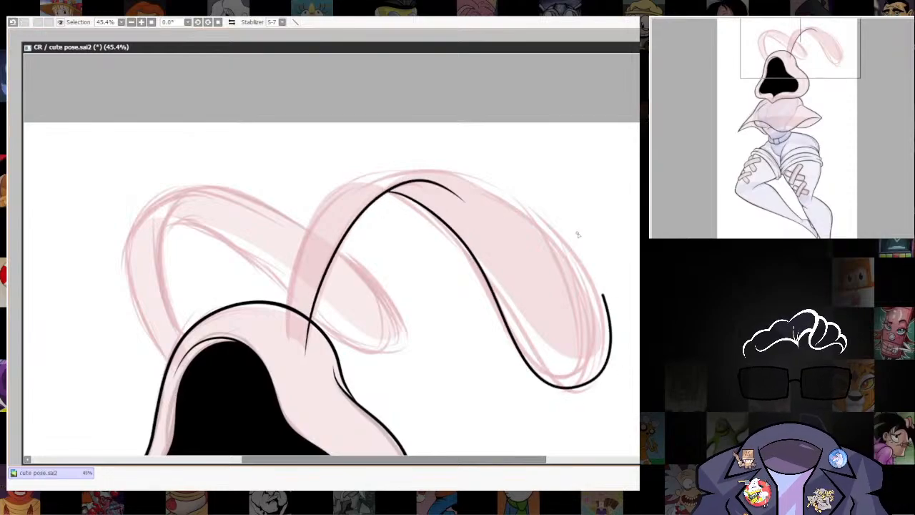
mouse_move(578, 234)
mouse_down()
mouse_move(496, 173)
mouse_move(412, 164)
mouse_up()
drag(304, 249, 289, 366)
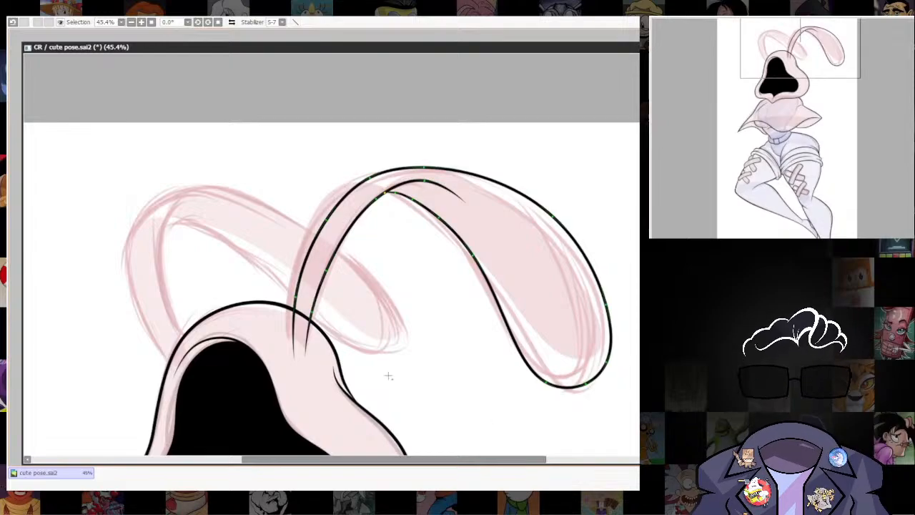
Move the curve points of the right ear's outline to refine its outer arch and drooping tip against the sketch.
drag(303, 264, 291, 265)
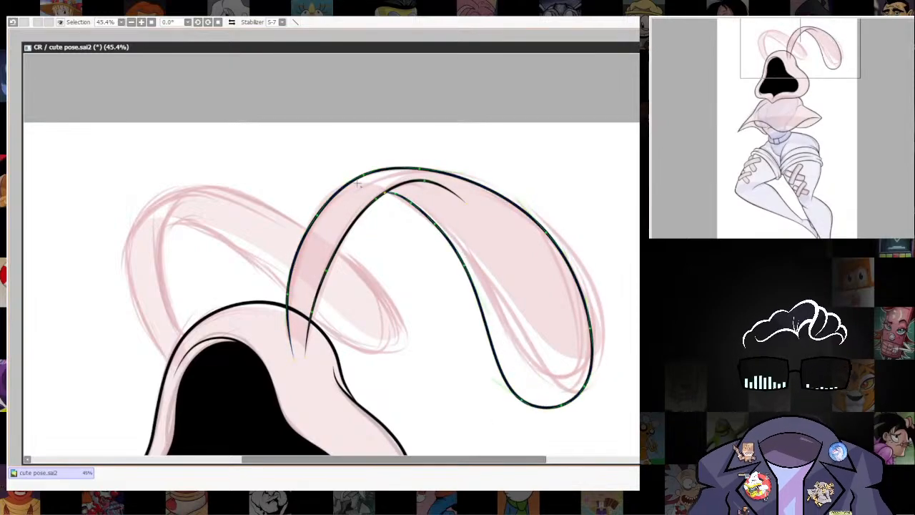
drag(590, 307, 604, 333)
key(ctrl+z)
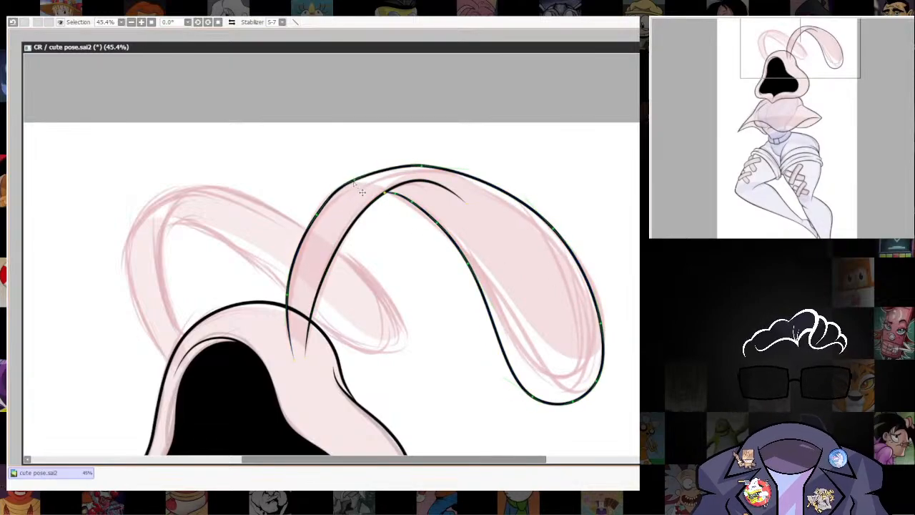
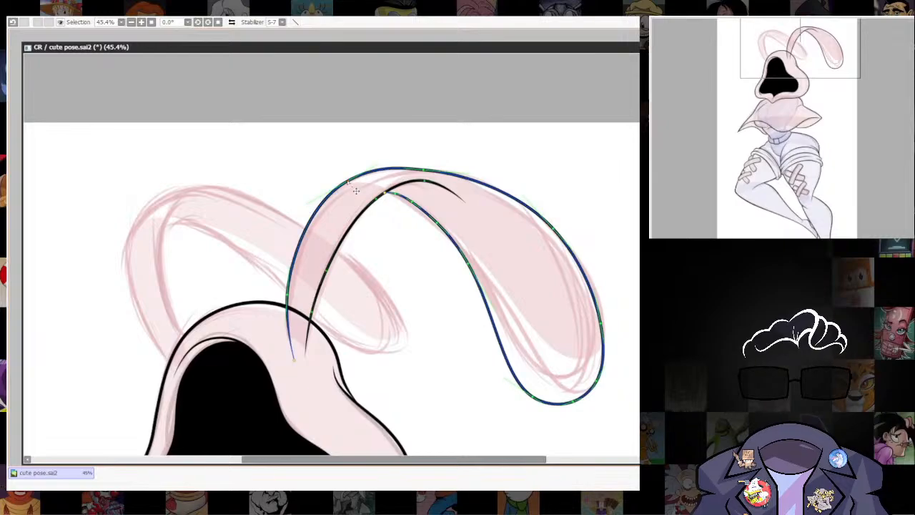
Thicken the line weight around the drooping tip and underside of the right-hand bunny ear.
drag(624, 435, 605, 355)
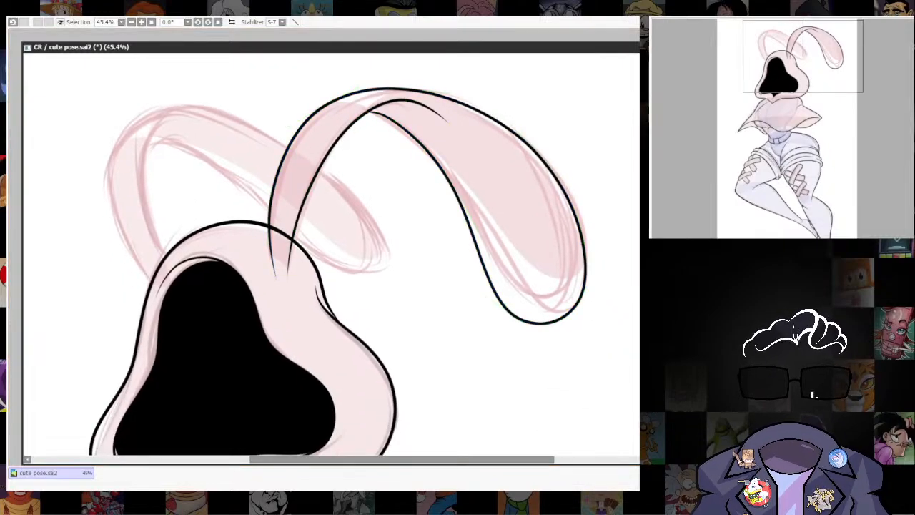
scroll(591, 329, down, 3)
scroll(591, 329, up, 3)
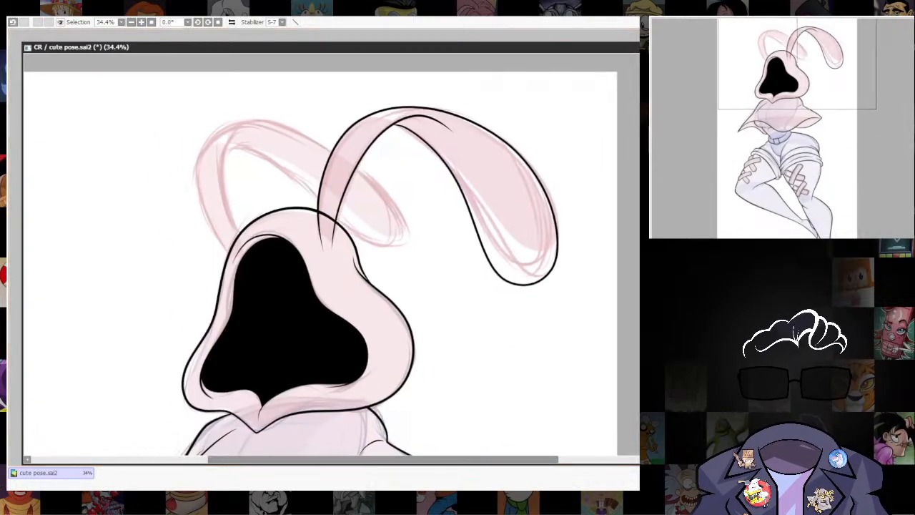
drag(534, 283, 594, 269)
drag(502, 291, 550, 301)
drag(556, 225, 589, 228)
drag(455, 178, 495, 180)
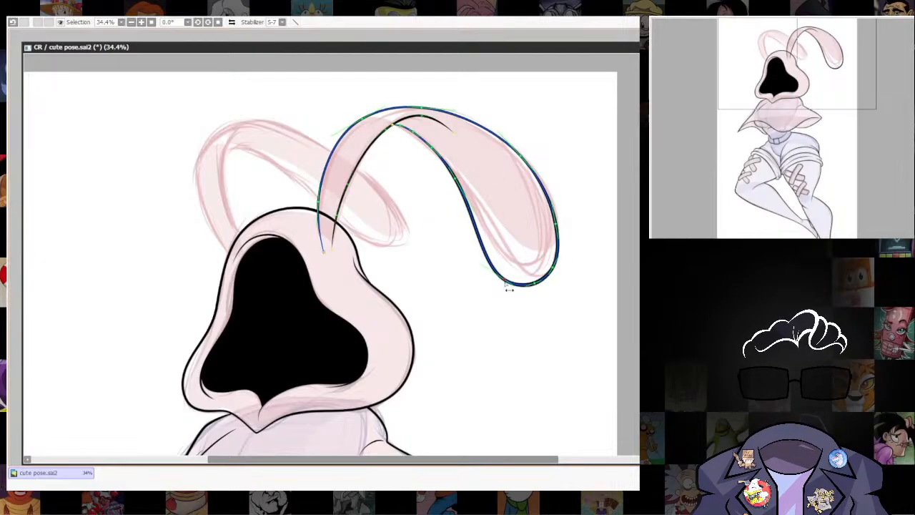
Hide the sketch and examine the clean line art of the figure, comparing the ear's line weight with the body.
drag(532, 377, 574, 171)
drag(539, 354, 565, 239)
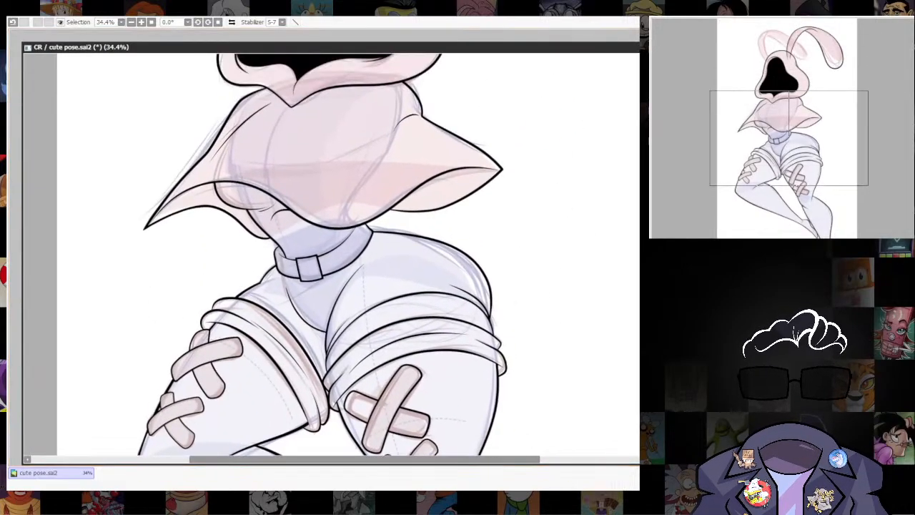
scroll(557, 284, down, 3)
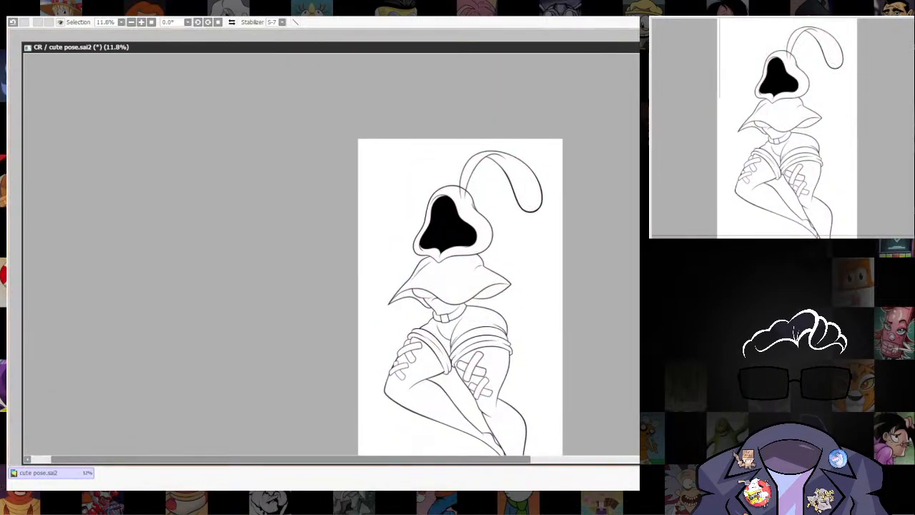
scroll(529, 246, up, 5)
drag(553, 265, 550, 264)
drag(565, 200, 552, 335)
scroll(553, 308, up, 2)
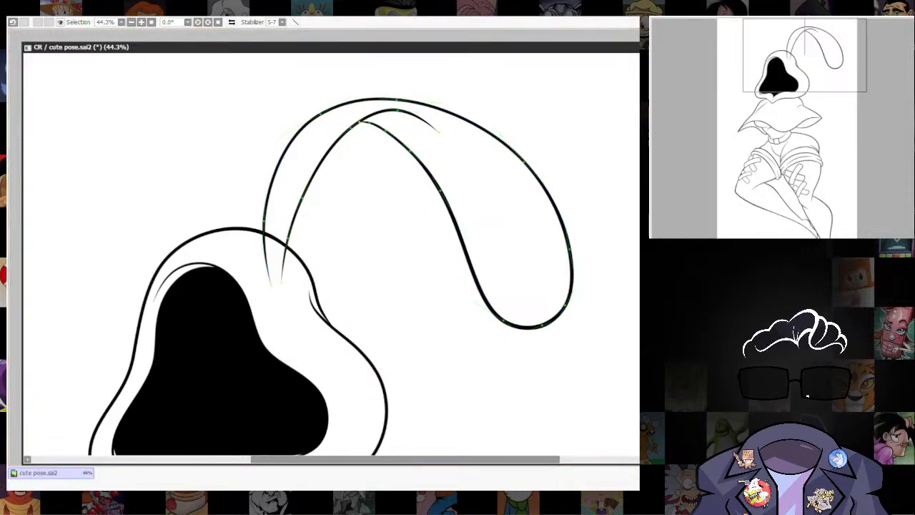
scroll(602, 334, down, 4)
mouse_move(531, 348)
mouse_down()
mouse_move(562, 168)
mouse_move(521, 353)
mouse_up()
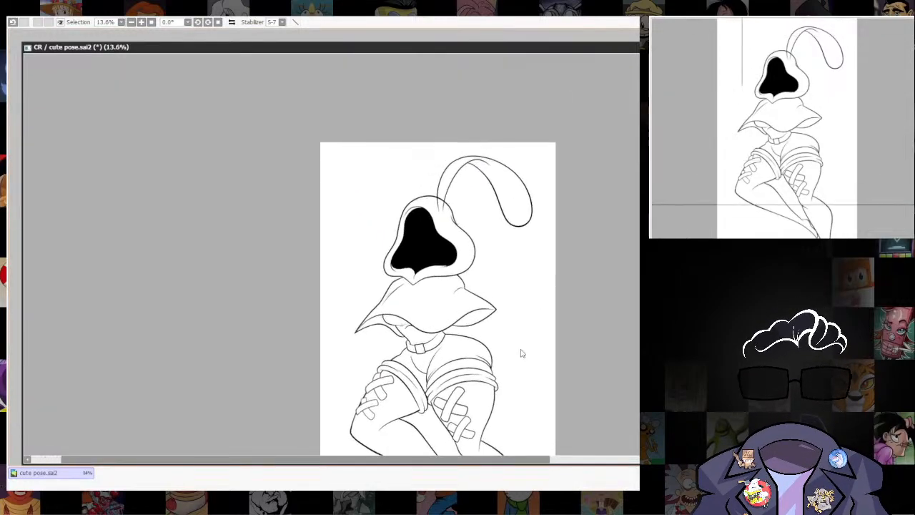
drag(418, 324, 455, 248)
scroll(513, 236, down, 2)
drag(538, 267, 496, 306)
scroll(487, 303, up, 3)
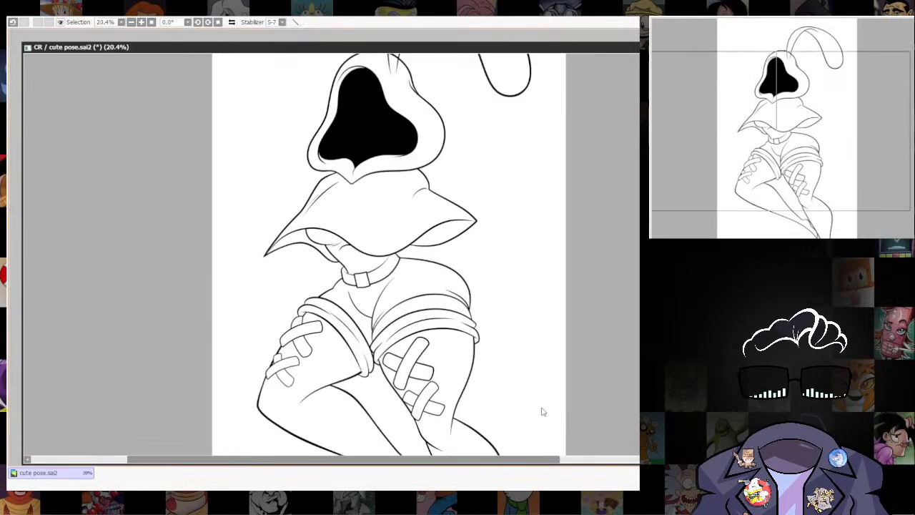
drag(528, 426, 565, 282)
scroll(559, 286, down, 2)
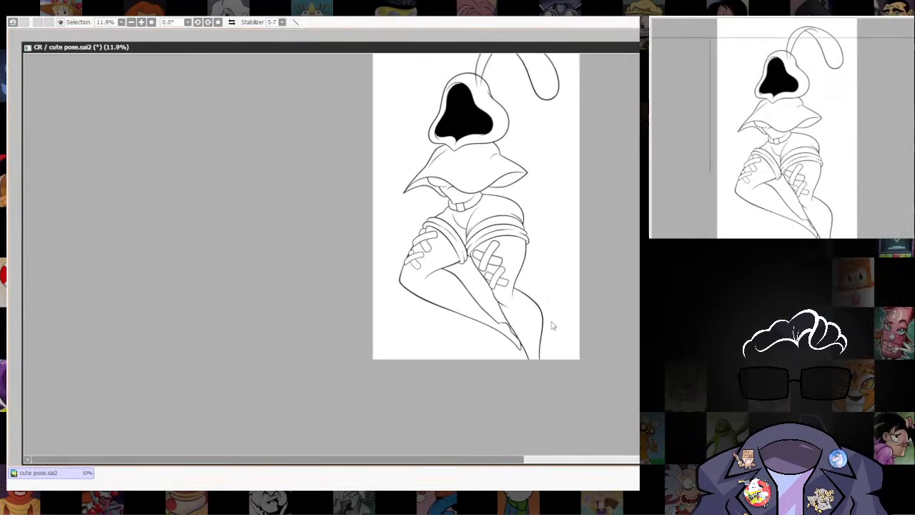
scroll(498, 162, up, 2)
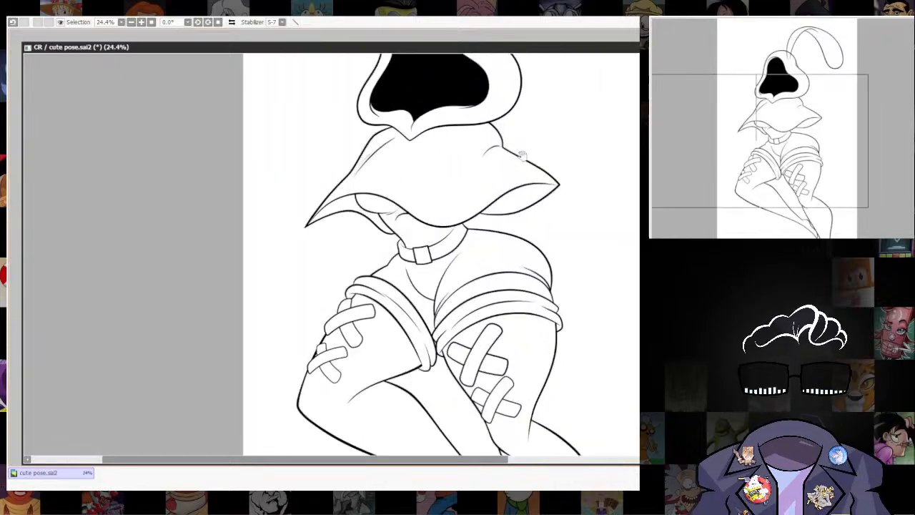
Try to erase the hood outline between the two lines at the base of the right-hand ear.
drag(498, 161, 533, 388)
scroll(518, 228, up, 3)
drag(518, 228, 525, 301)
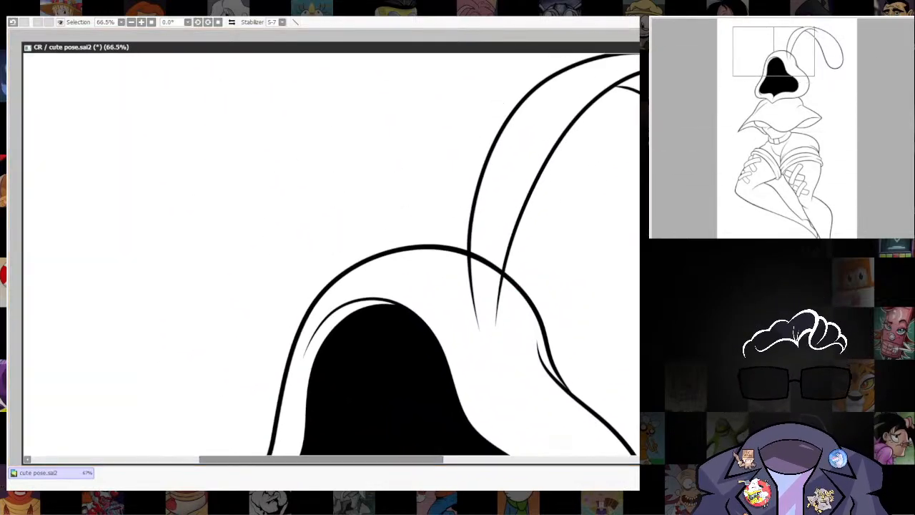
drag(480, 258, 478, 239)
drag(483, 271, 494, 254)
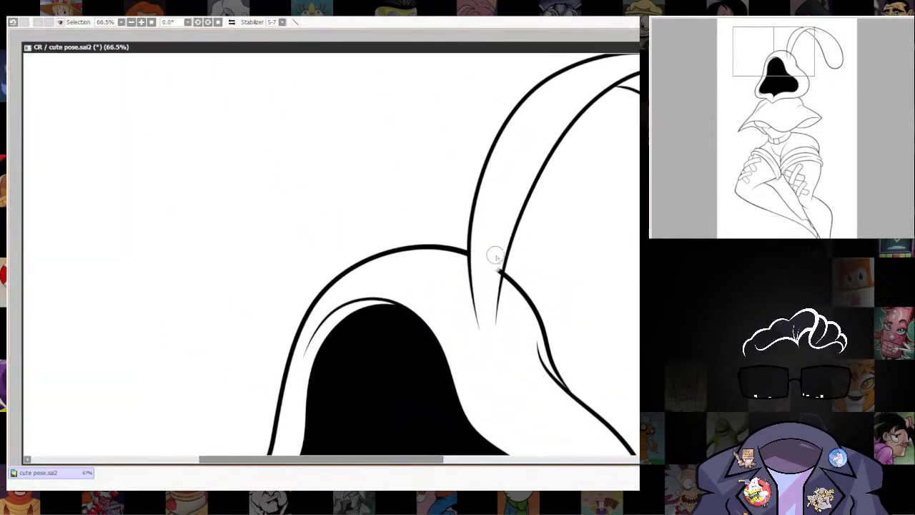
key(ctrl+0)
Erase the ends of the right-hand ear's base lines that run inside the hood outline.
scroll(381, 138, up, 3)
drag(381, 137, 568, 226)
drag(587, 270, 543, 332)
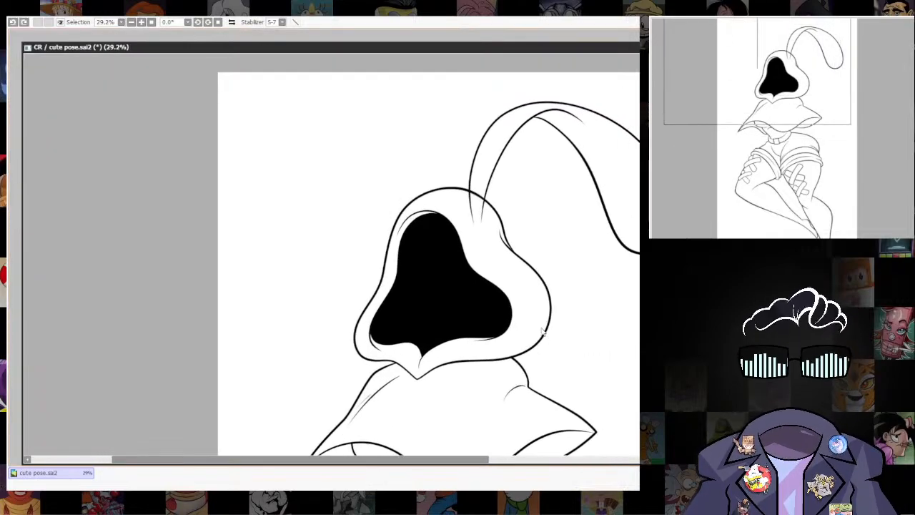
scroll(492, 223, up, 4)
drag(493, 223, 536, 341)
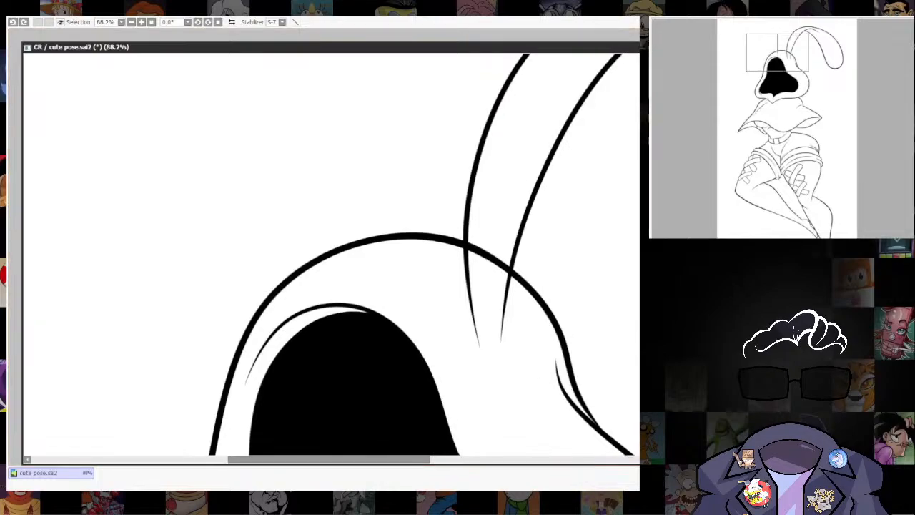
ctrl+shift+click(474, 172)
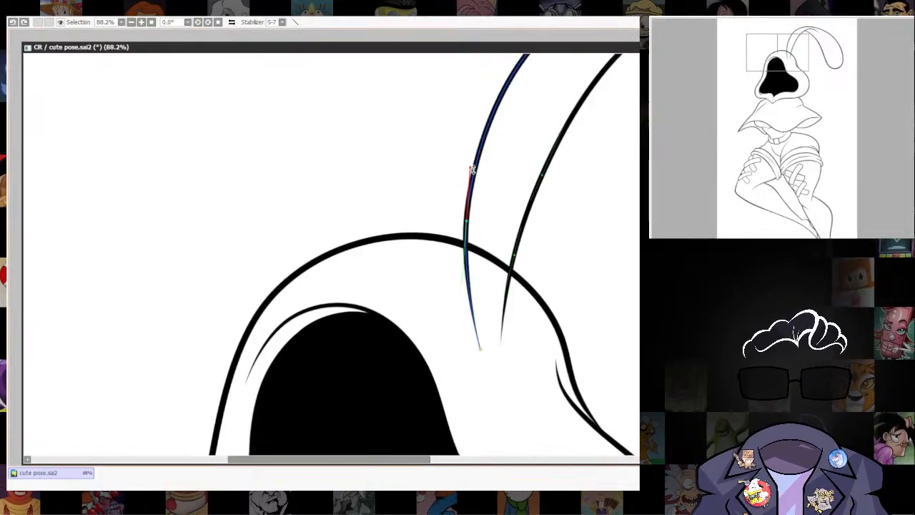
click(468, 280)
drag(506, 283, 502, 330)
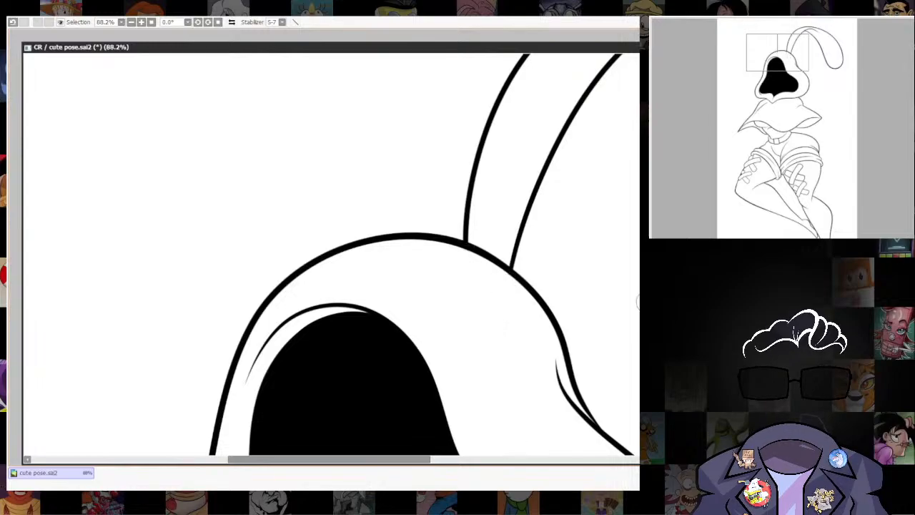
Show the colored sketch beneath the line art again as a guide for the left-hand ear.
scroll(519, 214, down, 5)
drag(561, 261, 515, 319)
scroll(515, 306, up, 1)
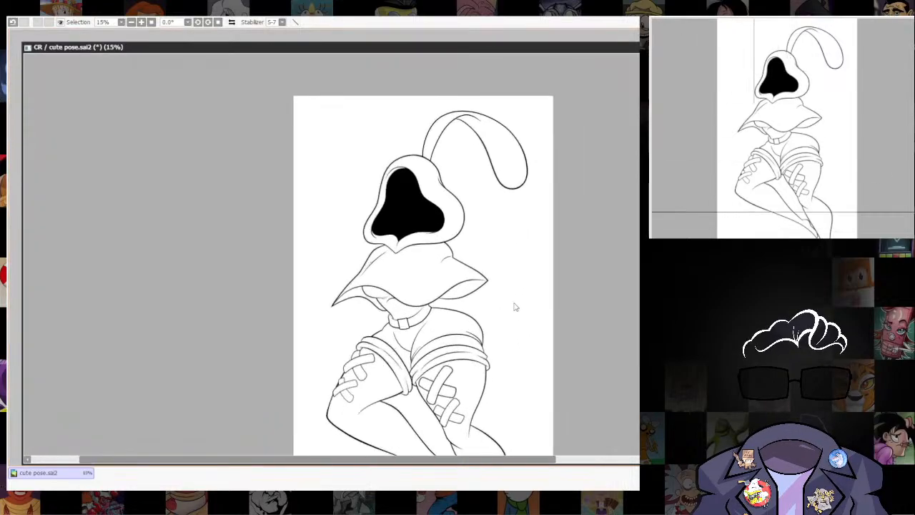
scroll(435, 133, up, 1)
scroll(433, 127, up, 2)
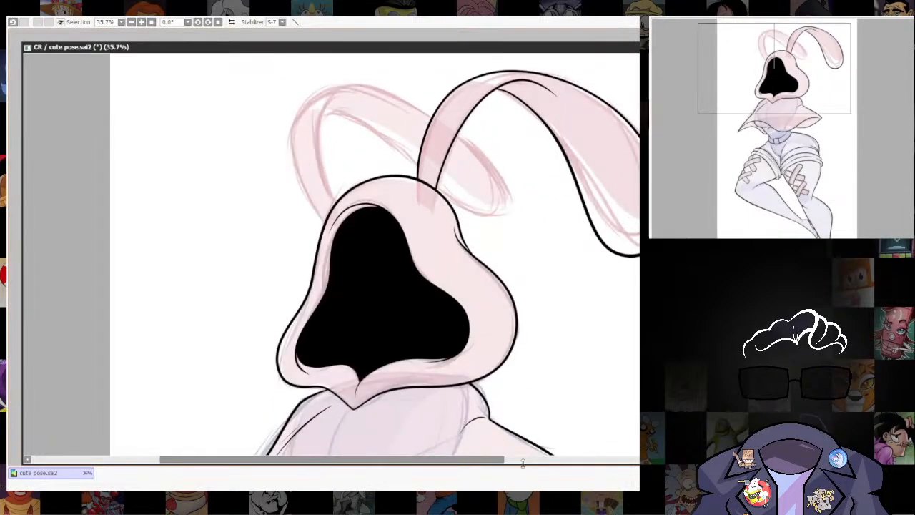
scroll(366, 221, up, 1)
drag(361, 250, 376, 389)
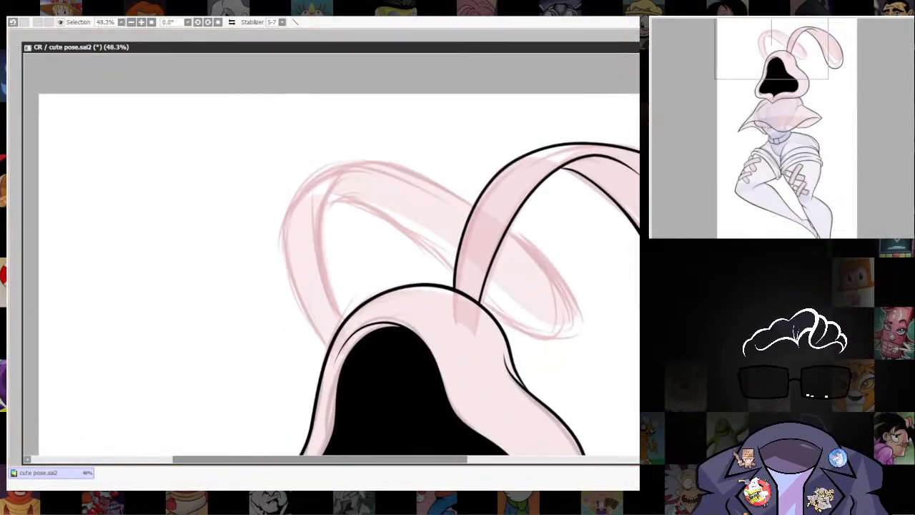
Try to ink the inner line of the left-hand ear's stem.
mouse_move(315, 276)
mouse_down()
mouse_move(369, 349)
mouse_move(363, 343)
mouse_up()
key(ctrl+z)
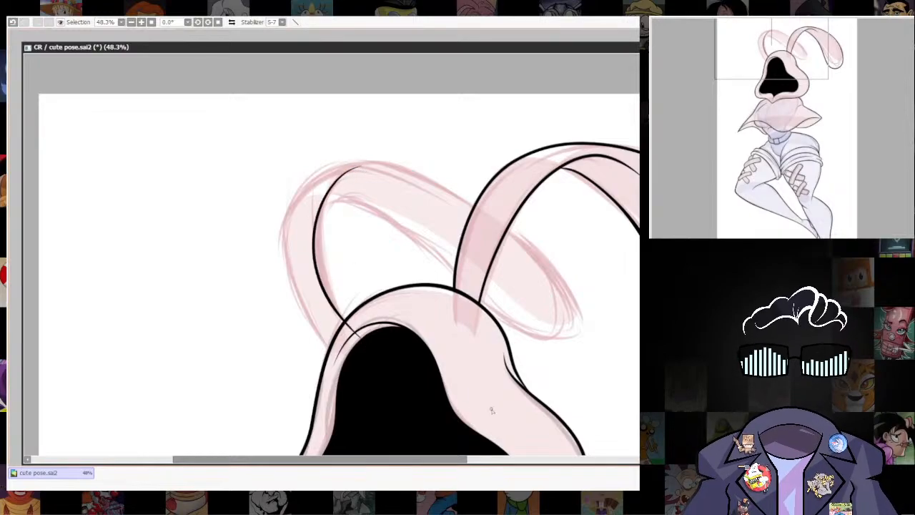
key(ctrl+z)
key(ctrl+z)
Ink the left-hand ear's inner stem line and its full looping outline, following the sketch.
mouse_move(349, 338)
mouse_down()
mouse_move(317, 232)
mouse_move(331, 184)
mouse_move(391, 165)
mouse_up()
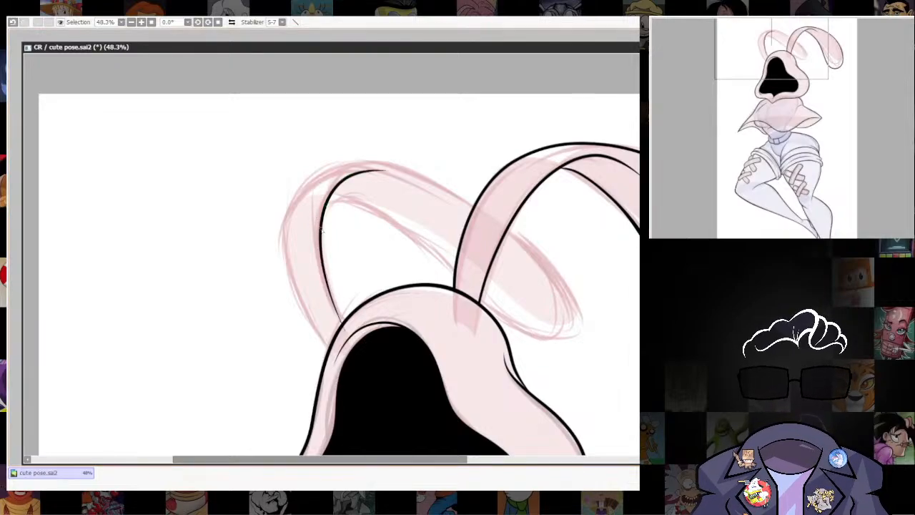
mouse_move(309, 259)
mouse_down()
mouse_move(385, 202)
mouse_move(504, 327)
mouse_move(548, 349)
mouse_move(576, 318)
mouse_move(538, 245)
mouse_move(468, 192)
mouse_move(399, 160)
mouse_move(346, 160)
mouse_move(301, 185)
mouse_move(279, 218)
mouse_move(280, 268)
mouse_move(315, 341)
mouse_move(366, 389)
mouse_up()
key(ctrl+z)
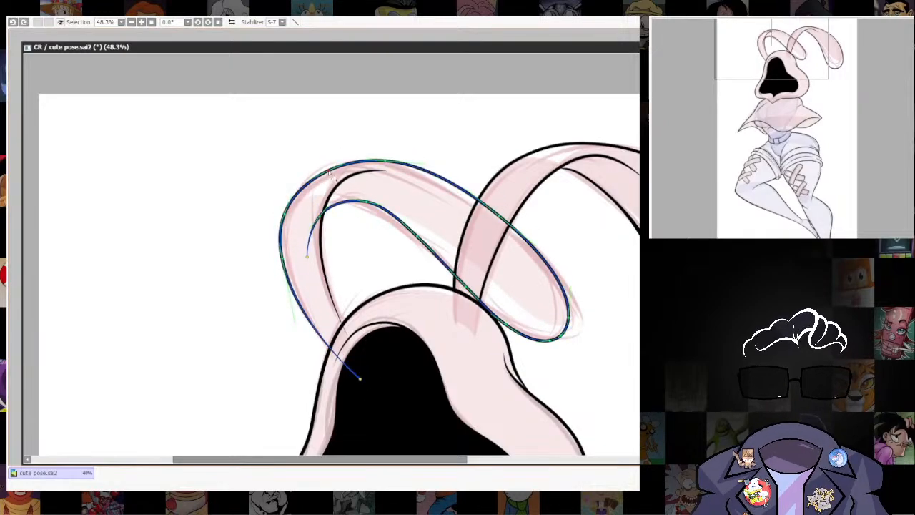
key(ctrl+y)
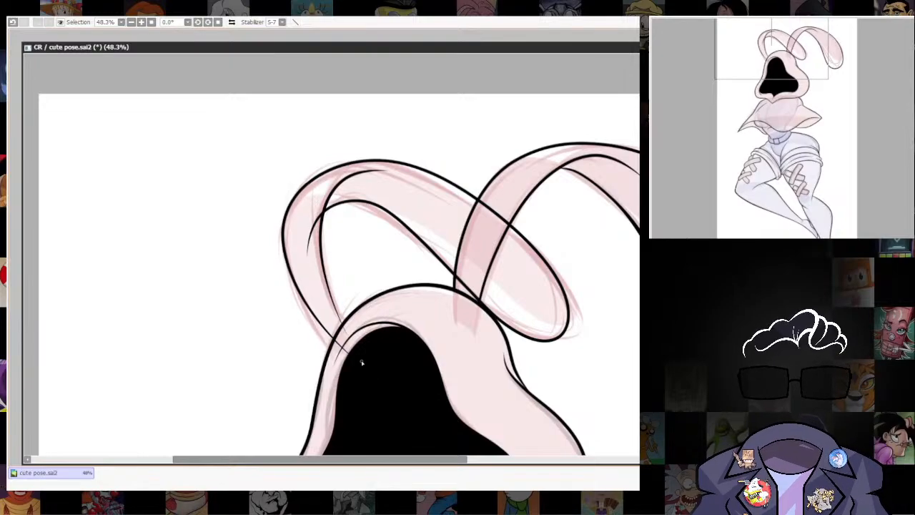
Reshape the left-hand ear's outline curve around its drooping tip.
scroll(622, 310, down, 5)
drag(622, 310, 538, 231)
scroll(546, 250, up, 2)
drag(581, 262, 576, 274)
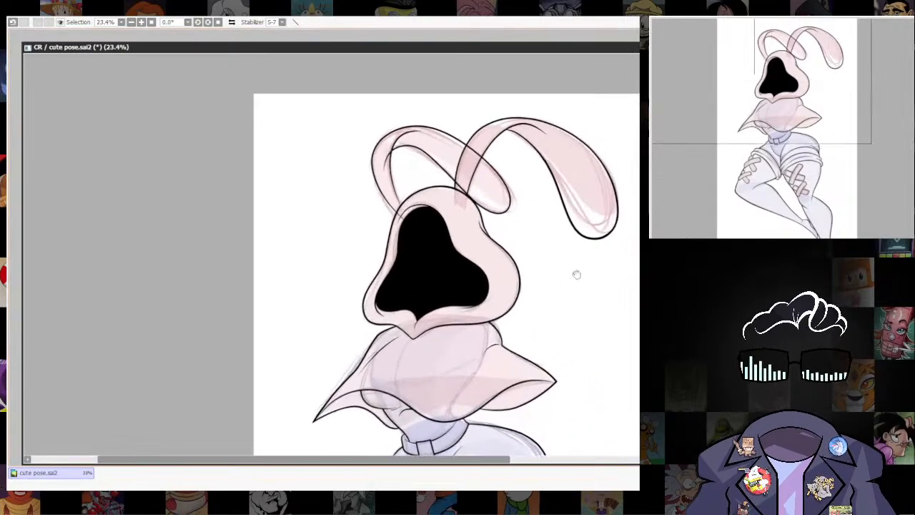
scroll(576, 274, up, 2)
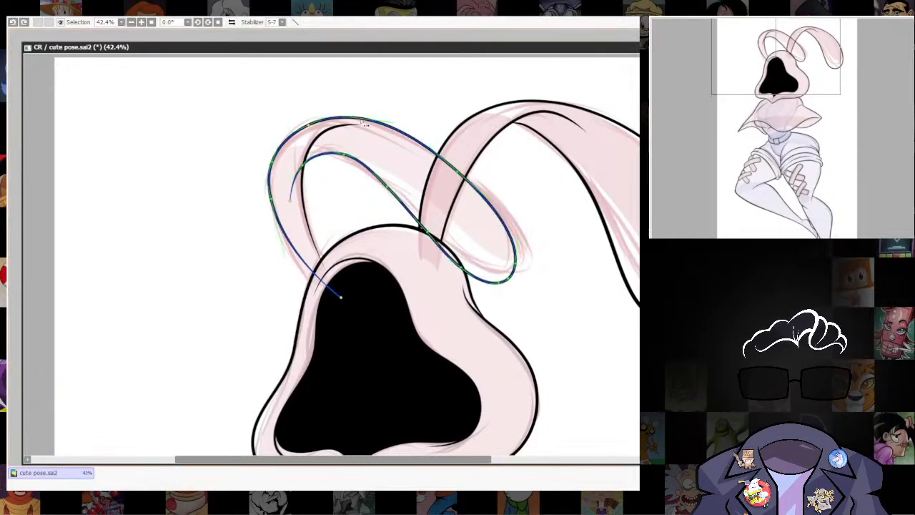
mouse_move(503, 225)
mouse_down()
mouse_move(492, 232)
mouse_move(510, 224)
mouse_up()
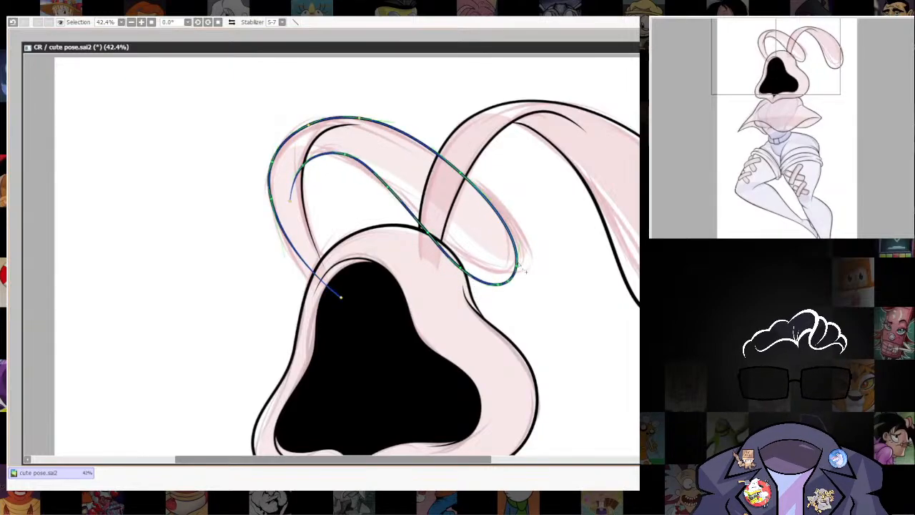
key(ctrl+z)
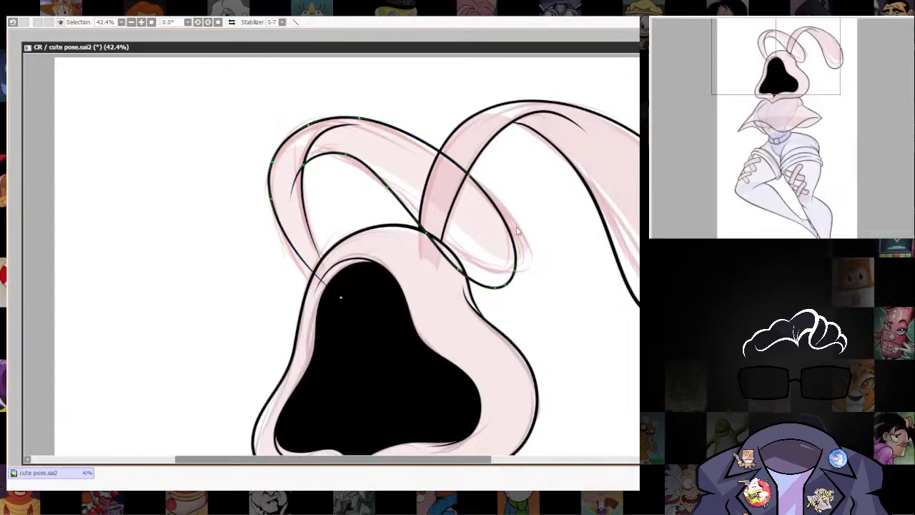
Refine the left-hand ear's curve at the tip and thicken the line weight there.
scroll(620, 310, down, 8)
drag(651, 347, 568, 340)
scroll(571, 374, up, 3)
drag(572, 375, 590, 351)
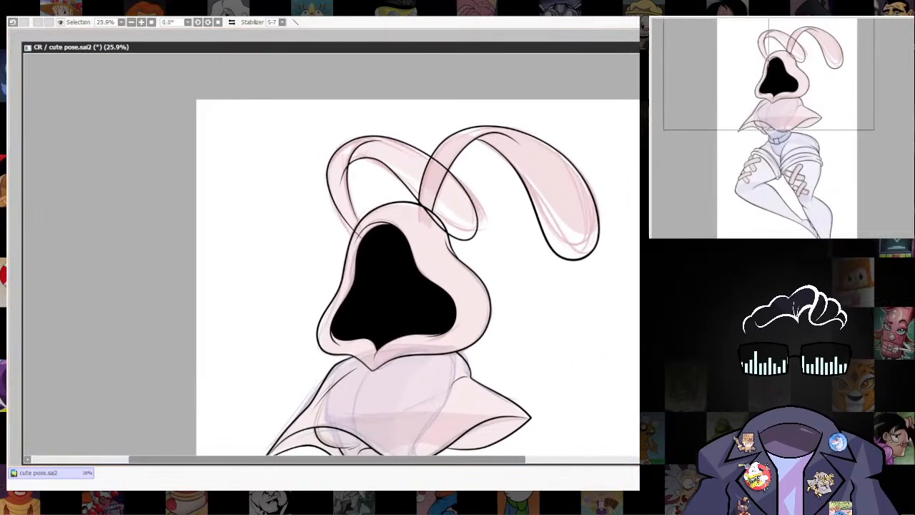
drag(474, 275, 498, 361)
scroll(483, 356, up, 7)
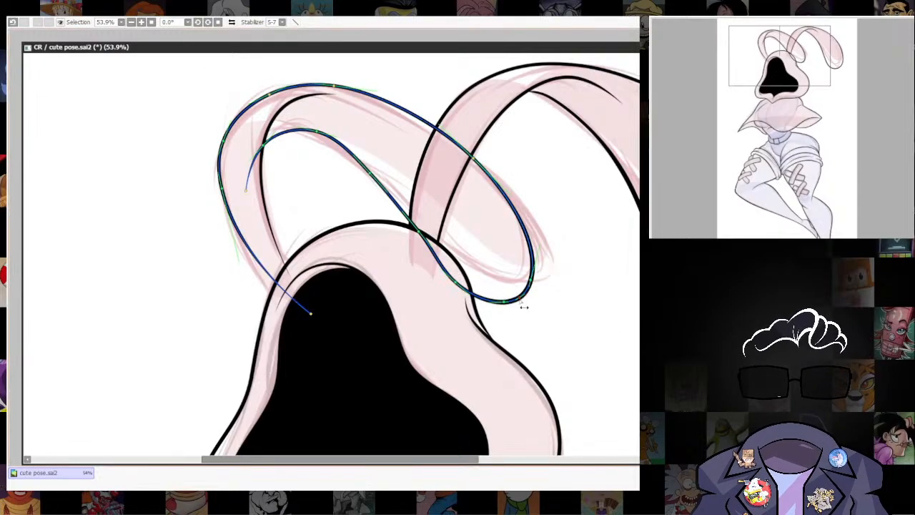
scroll(579, 193, down, 3)
drag(577, 293, 562, 249)
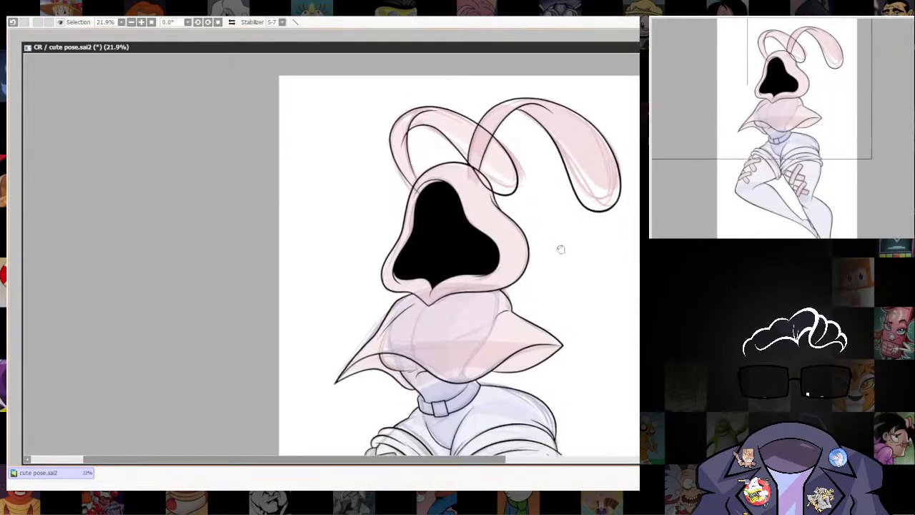
scroll(586, 243, up, 1)
scroll(584, 243, up, 2)
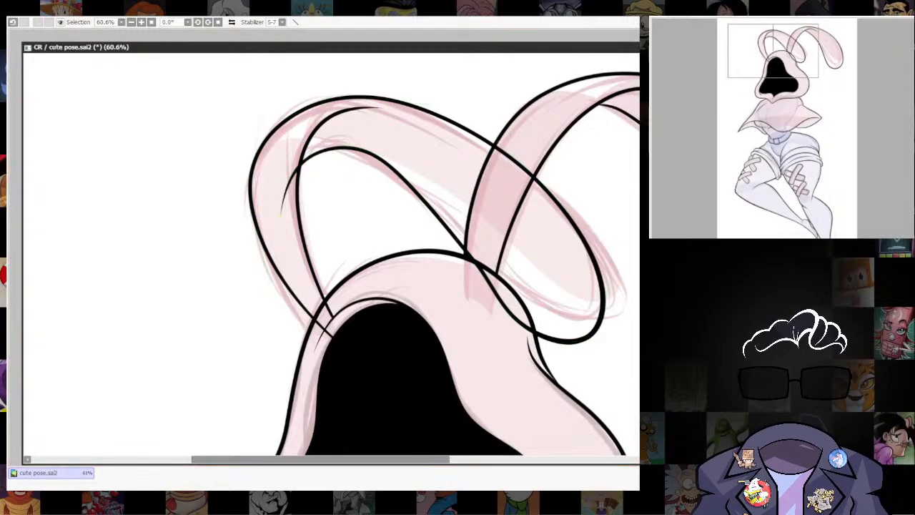
Erase the left-hand ear's line ends inside the hood and the stray line tail inside its fold.
key(ctrl+z)
key(ctrl+y)
key(e)
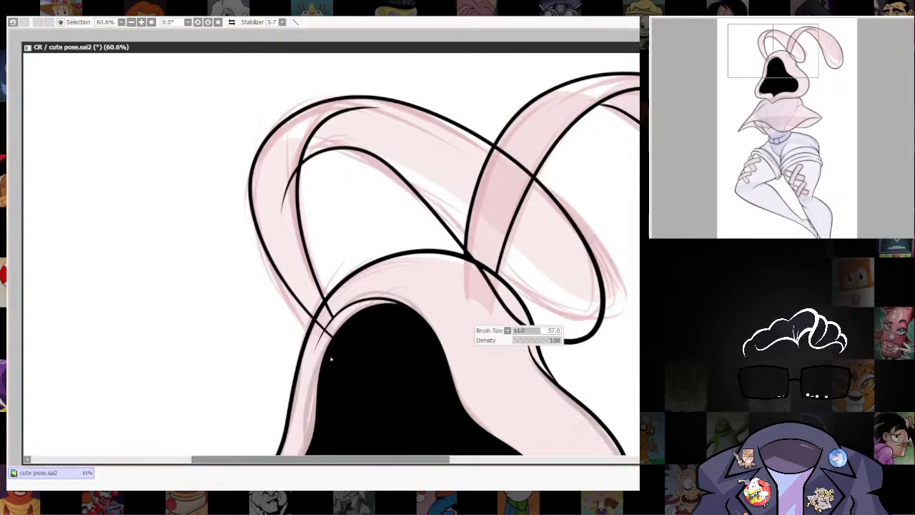
drag(323, 324, 333, 347)
drag(475, 393, 425, 405)
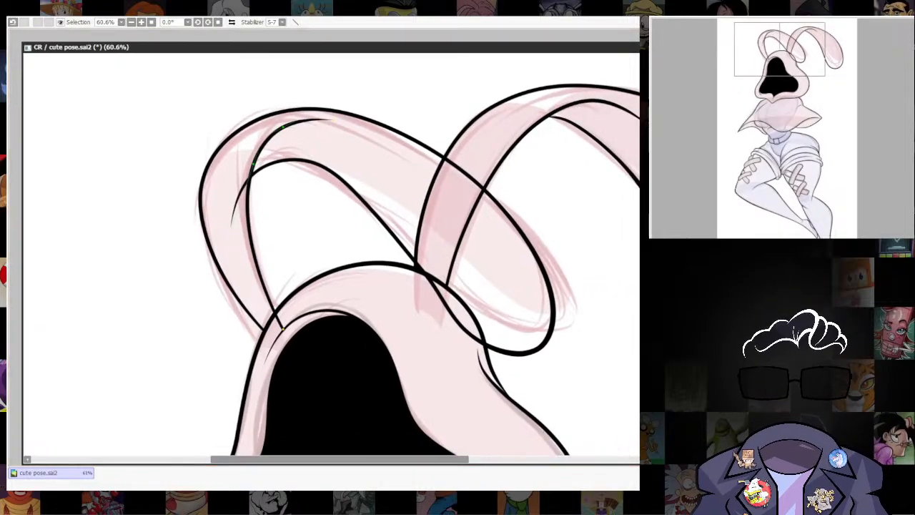
scroll(488, 373, up, 2)
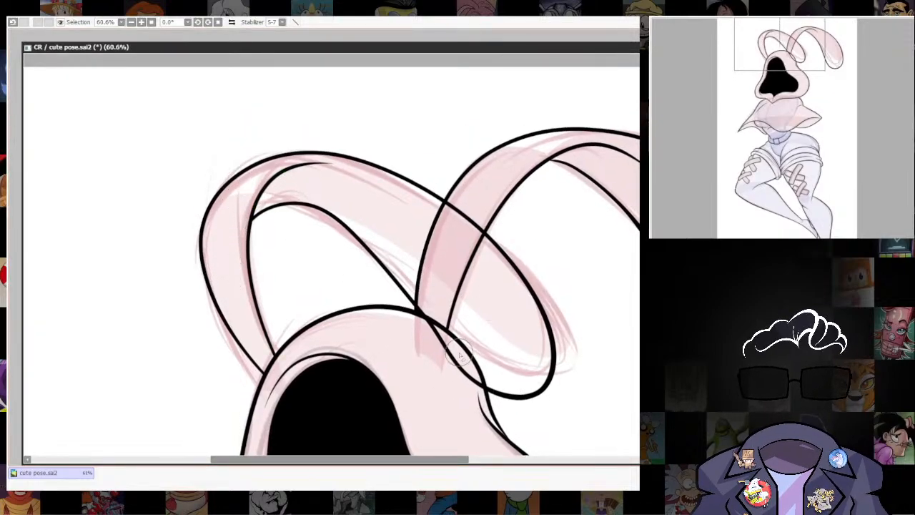
Erase the left-hand ear's outline where it crosses the right-hand ear and where it runs inside the hood.
mouse_move(458, 354)
mouse_down()
mouse_move(419, 327)
mouse_move(432, 335)
mouse_move(451, 222)
mouse_move(486, 209)
mouse_up()
mouse_move(432, 345)
mouse_down()
mouse_move(452, 358)
mouse_move(468, 400)
mouse_up()
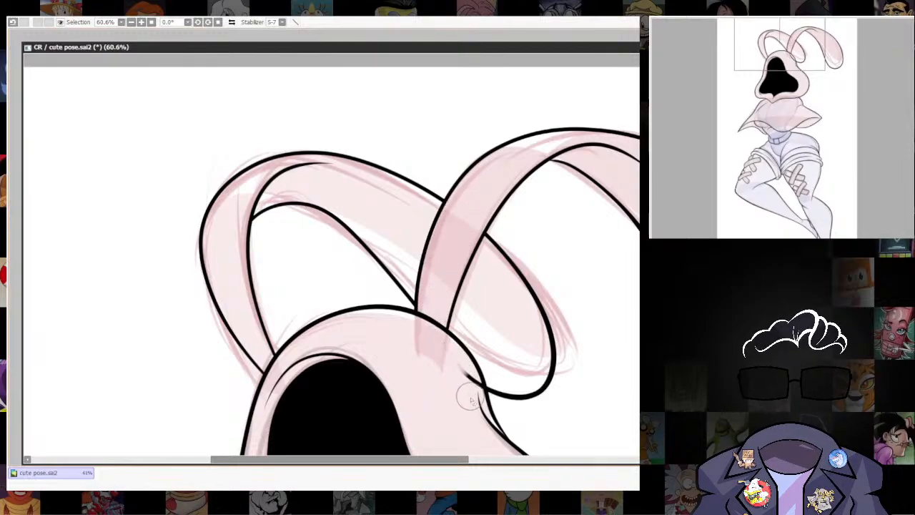
scroll(526, 371, down, 3)
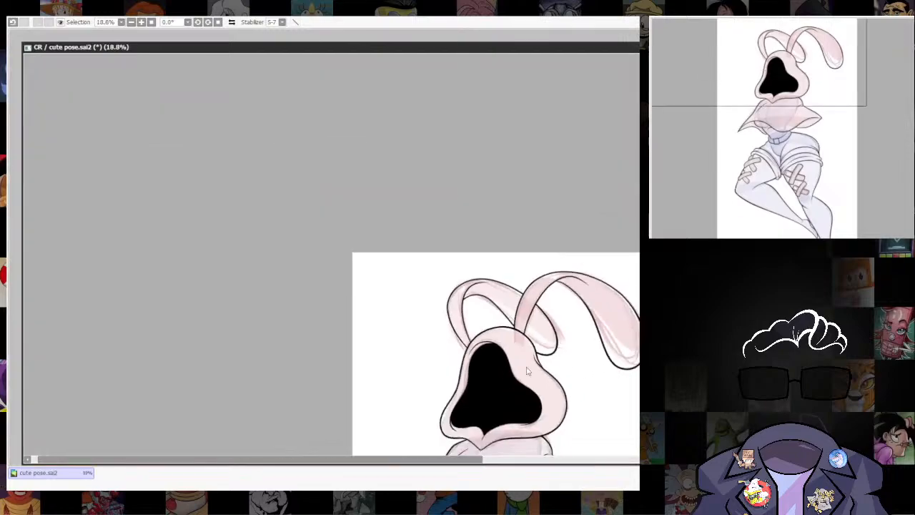
Examine the inked figure from the ears down to the legs, closing in on the cape.
drag(527, 371, 479, 105)
scroll(532, 205, down, 4)
drag(576, 284, 531, 349)
scroll(531, 350, up, 3)
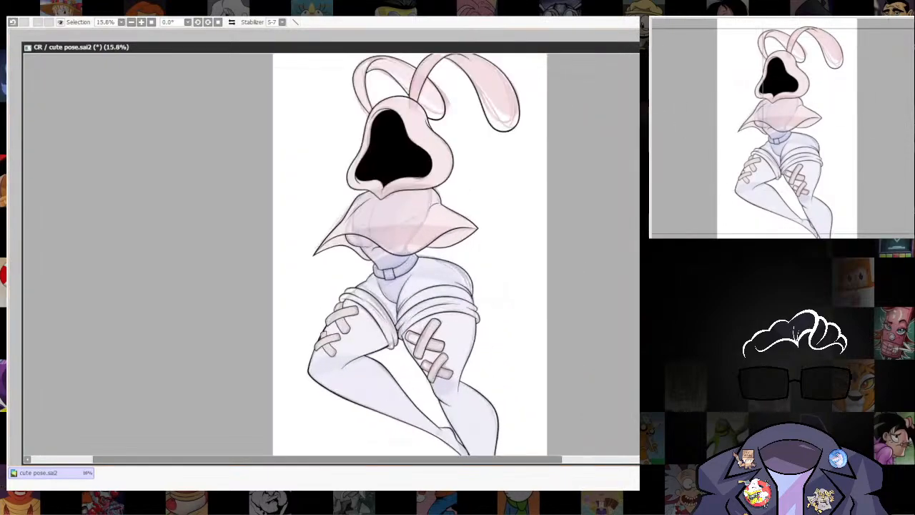
scroll(469, 266, down, 3)
drag(469, 267, 458, 314)
scroll(443, 321, up, 5)
scroll(408, 247, up, 4)
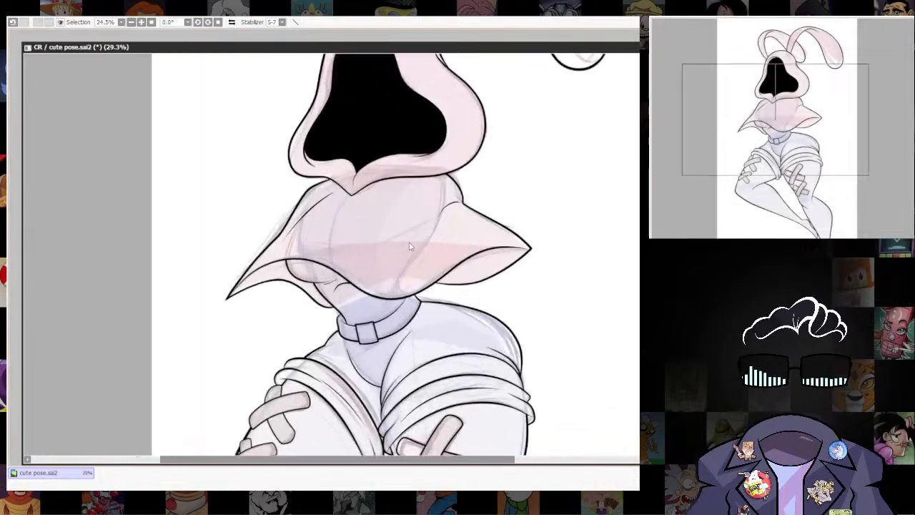
drag(408, 247, 477, 328)
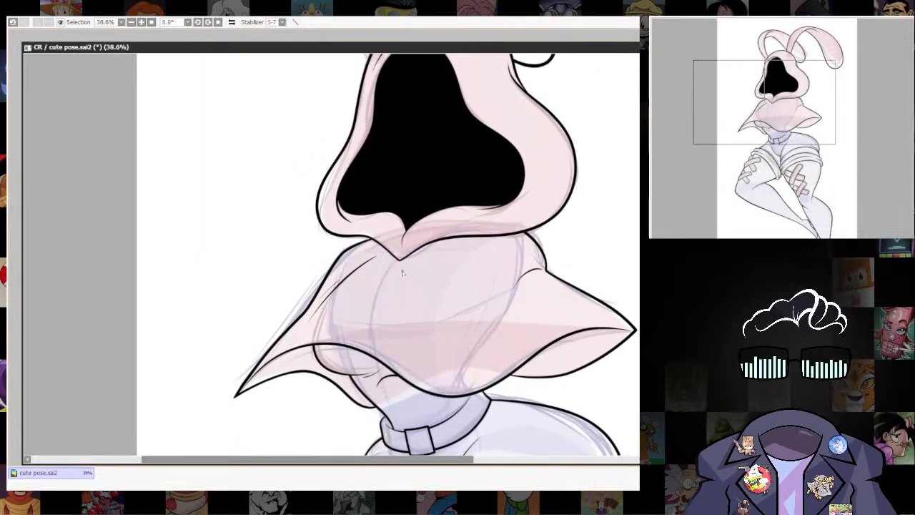
Try inking fold lines across the upper front of the cape, just below the hood's pointed edge.
drag(402, 272, 368, 330)
key(ctrl+z)
key(bracketright)
key(bracketright)
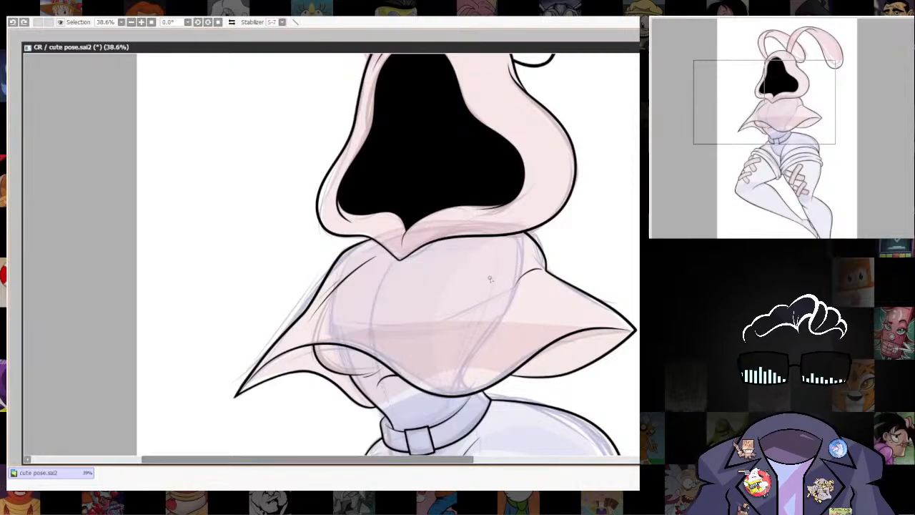
drag(421, 268, 473, 242)
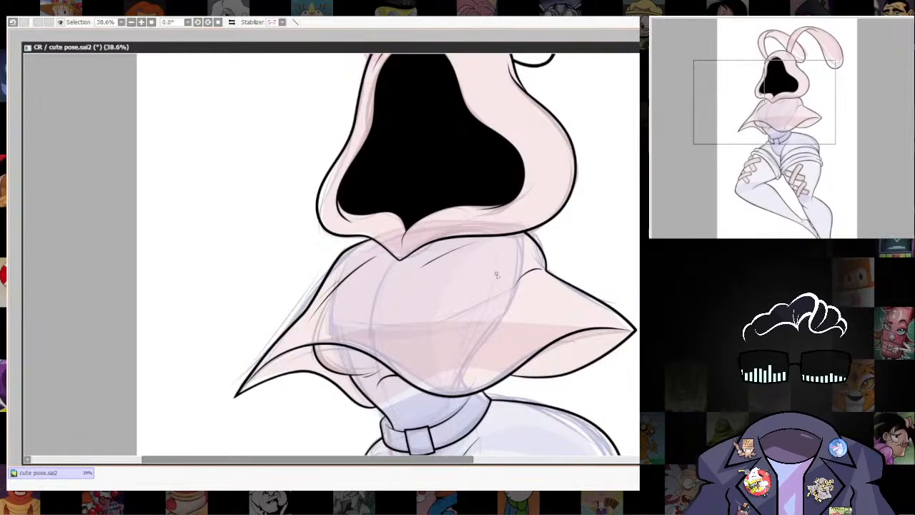
key(ctrl+z)
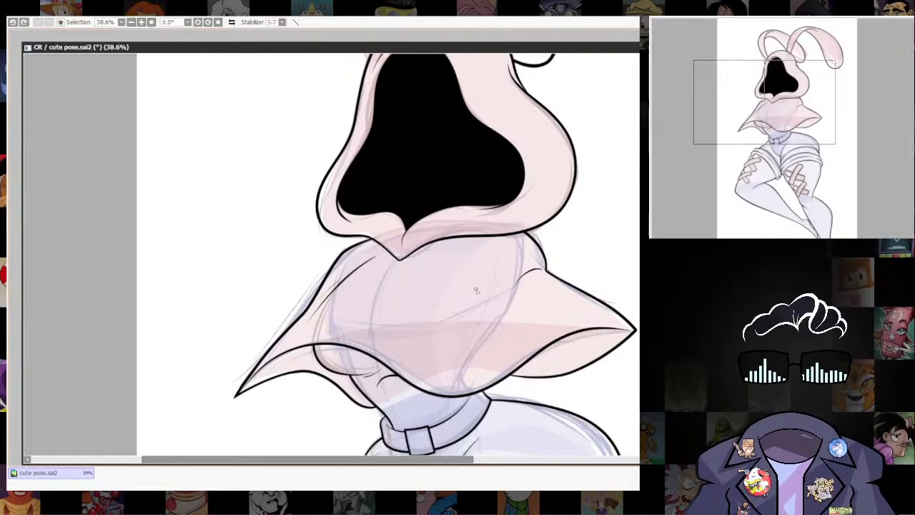
Ink a long, slanted fold line down the front of the cape and hide the coloured sketch.
drag(489, 272, 463, 373)
key(ctrl+z)
mouse_move(492, 271)
mouse_down()
mouse_move(457, 369)
mouse_move(448, 369)
mouse_up()
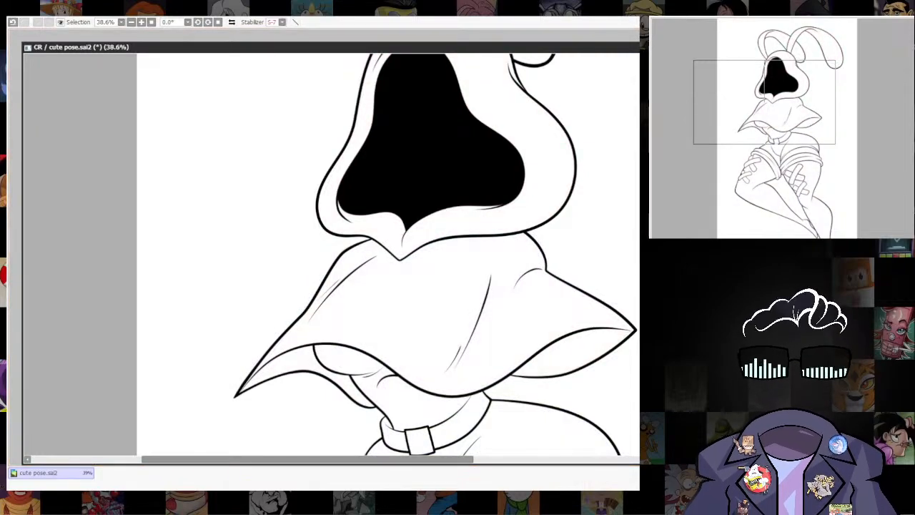
Review the complete line art of the figure from the ears to the lower legs.
scroll(597, 314, down, 5)
mouse_move(602, 329)
mouse_down()
mouse_move(573, 176)
mouse_move(529, 291)
mouse_up()
scroll(537, 290, up, 1)
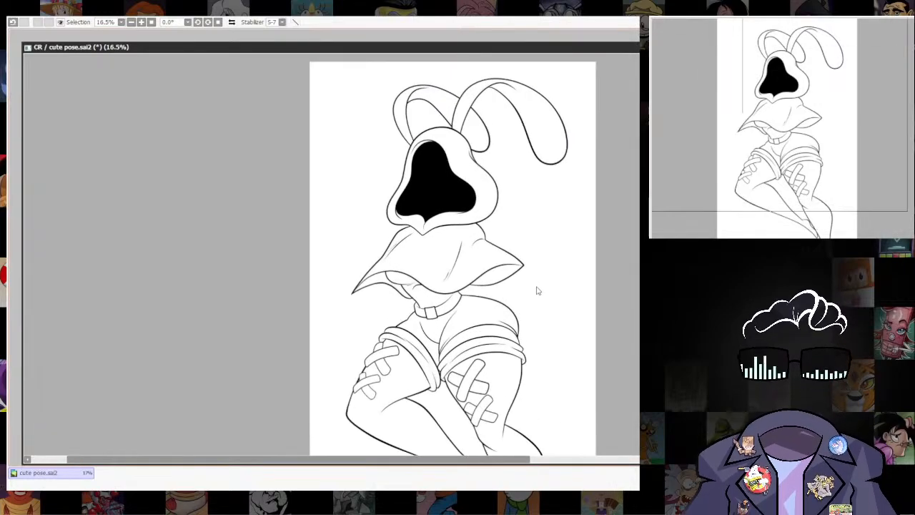
scroll(549, 250, down, 2)
scroll(532, 348, up, 3)
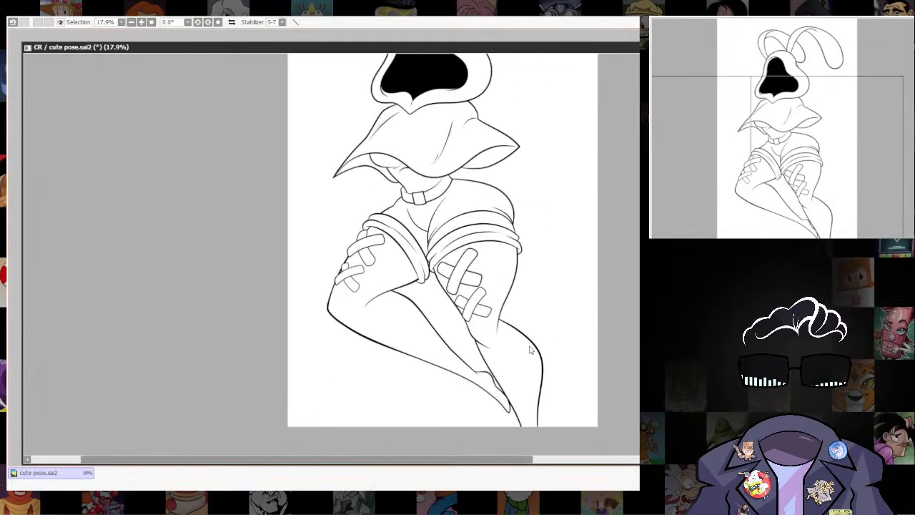
scroll(543, 302, down, 1)
scroll(493, 361, up, 1)
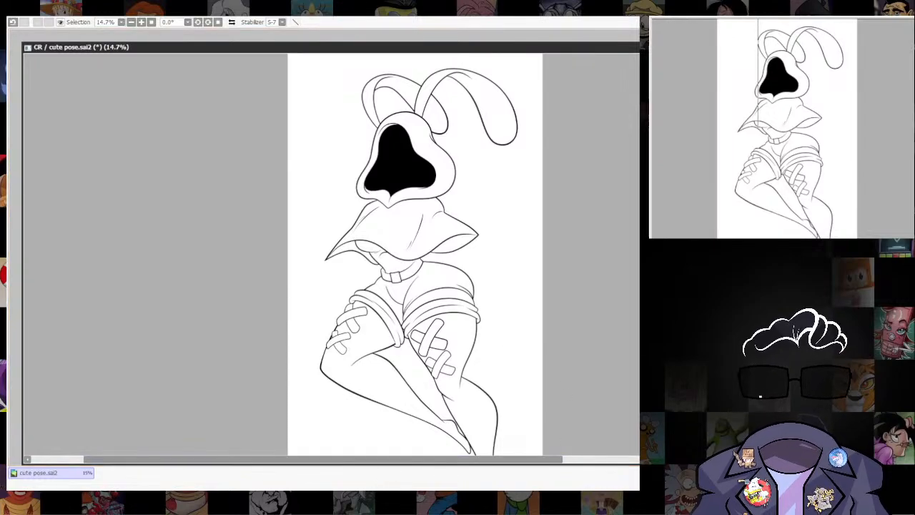
Open the NewCanvas2 reference canvas alongside the drawing and return to the drawing.
key(alt+Tab)
key(Return)
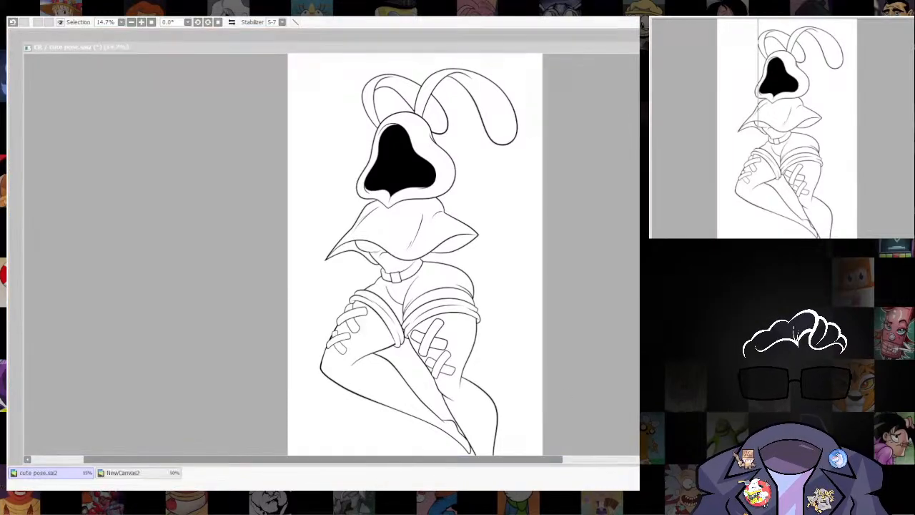
key(alt+Tab)
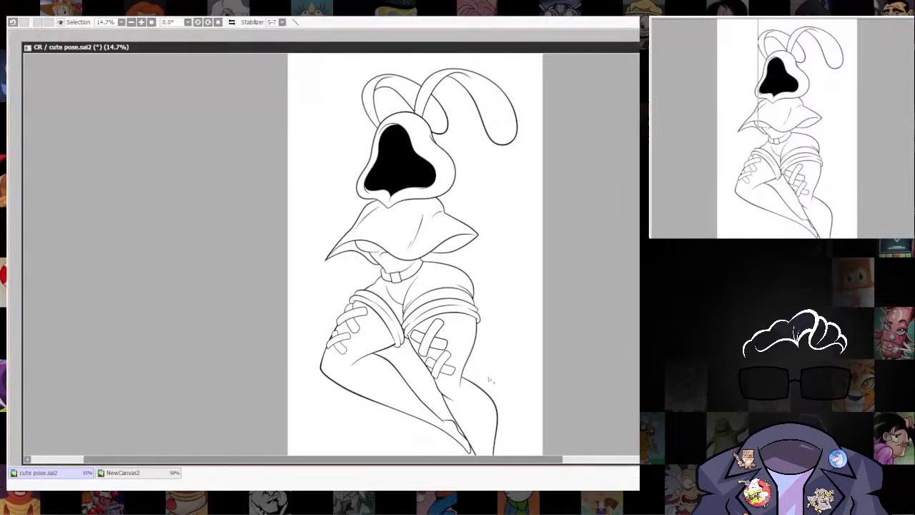
Select the stocking areas on both legs, fill them with dark red and clear the selection.
click(461, 338)
click(431, 355)
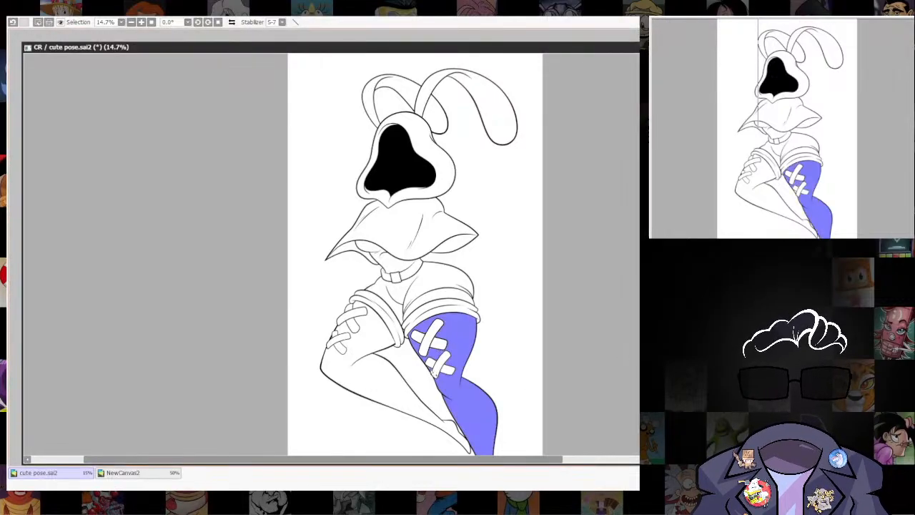
click(369, 335)
drag(528, 420, 484, 418)
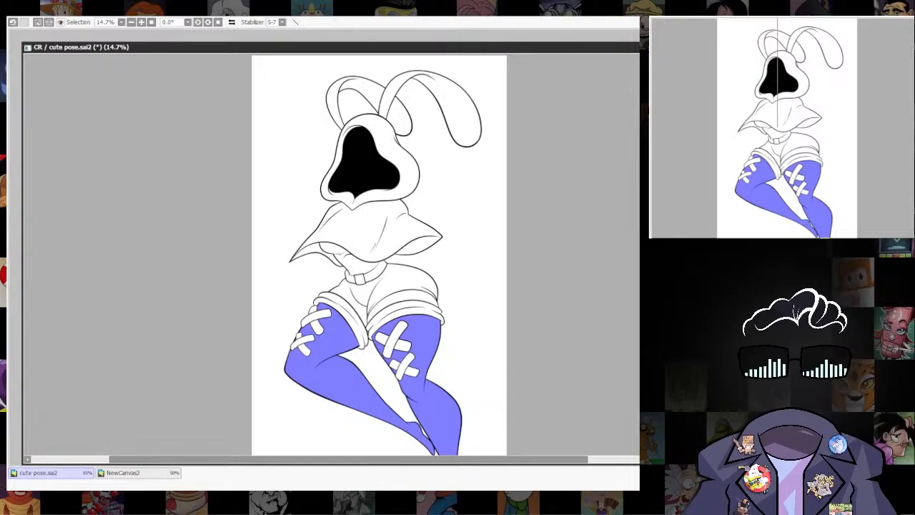
key(ctrl+f)
key(ctrl+d)
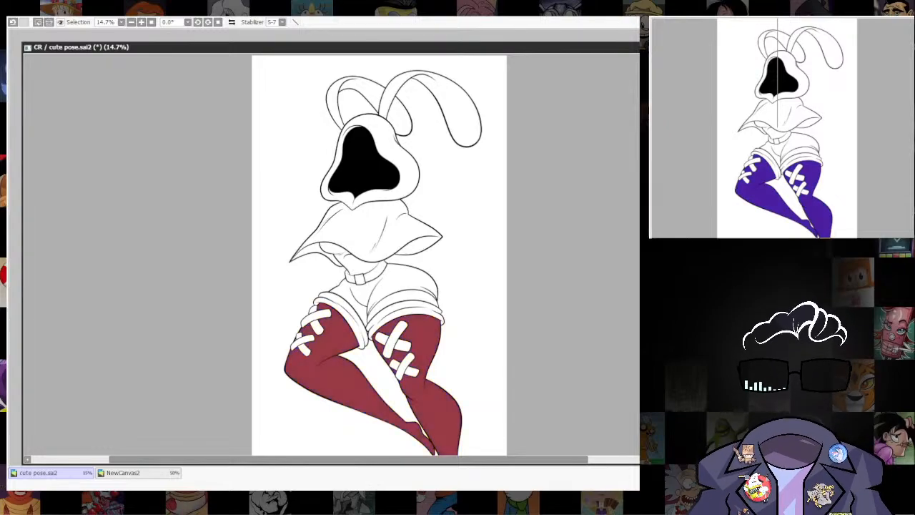
Move the drawing's window to uncover the reference canvas and examine the character's stockings in the reference images.
drag(393, 333, 448, 266)
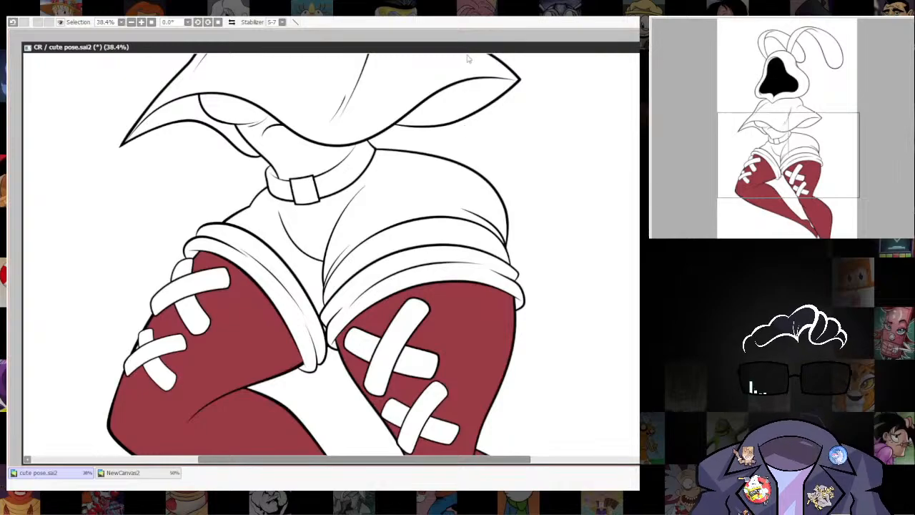
drag(464, 47, 529, 133)
click(532, 99)
drag(533, 271, 544, 196)
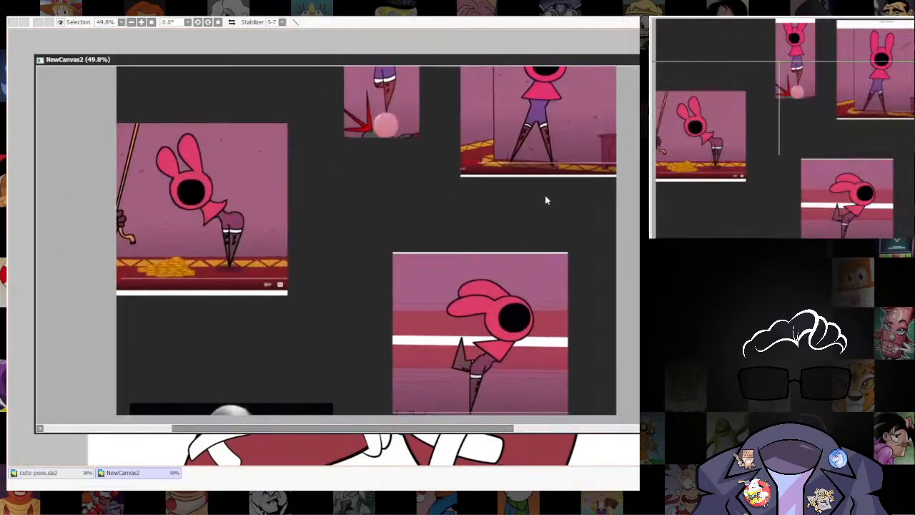
drag(492, 373, 494, 318)
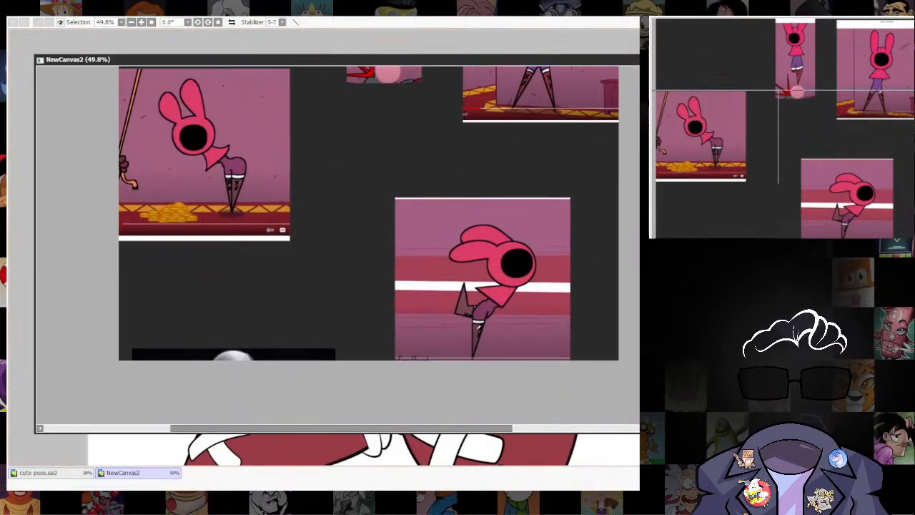
Shift the stockings' fill to a warmer, browner red and compare it with the reference images.
click(495, 449)
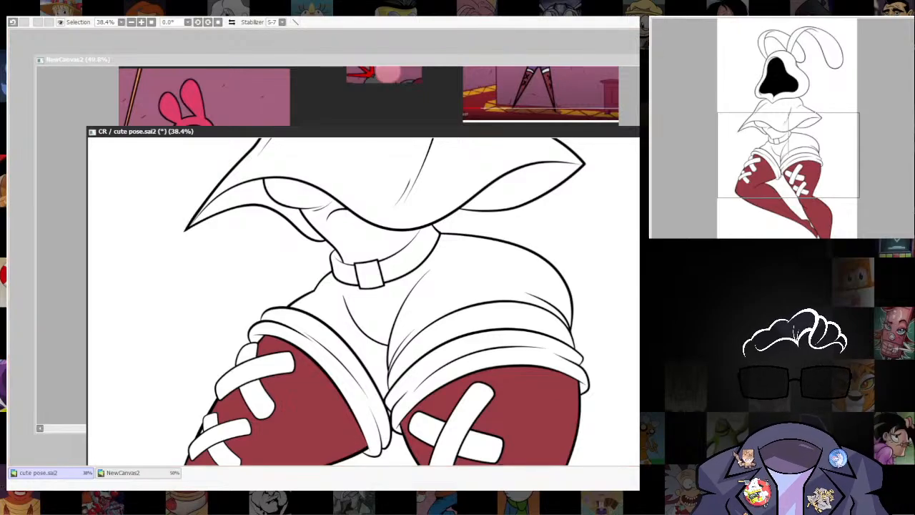
scroll(605, 400, down, 3)
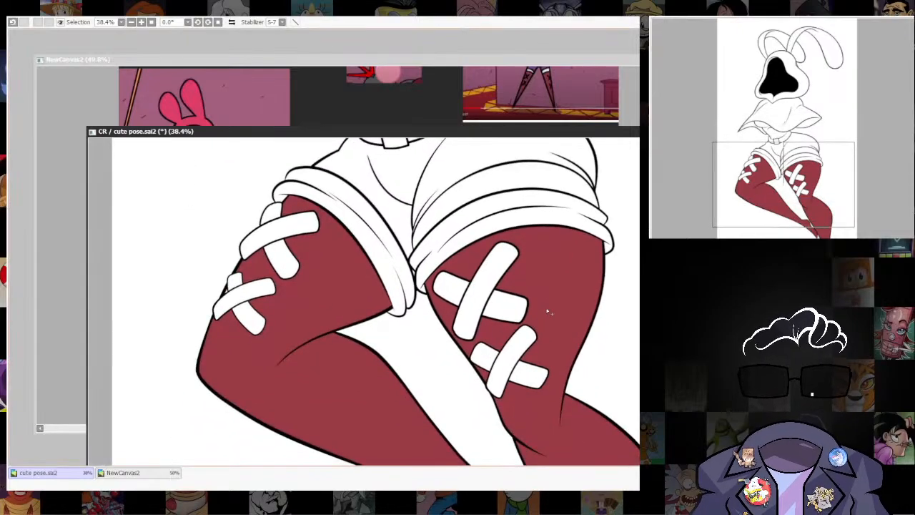
click(267, 25)
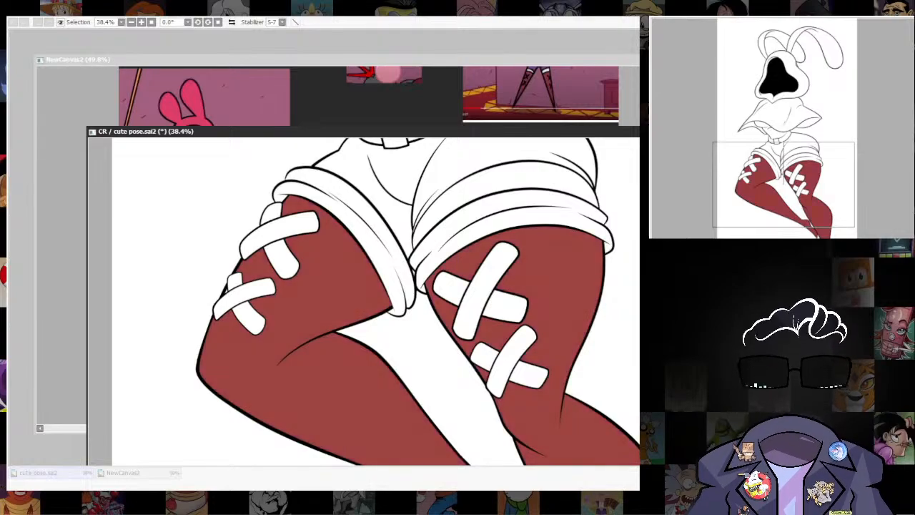
click(567, 65)
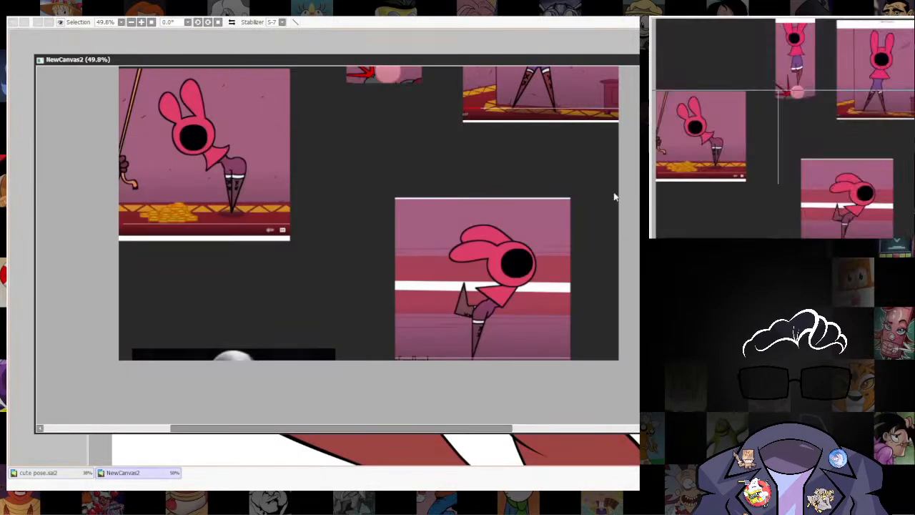
key(ctrl+Tab)
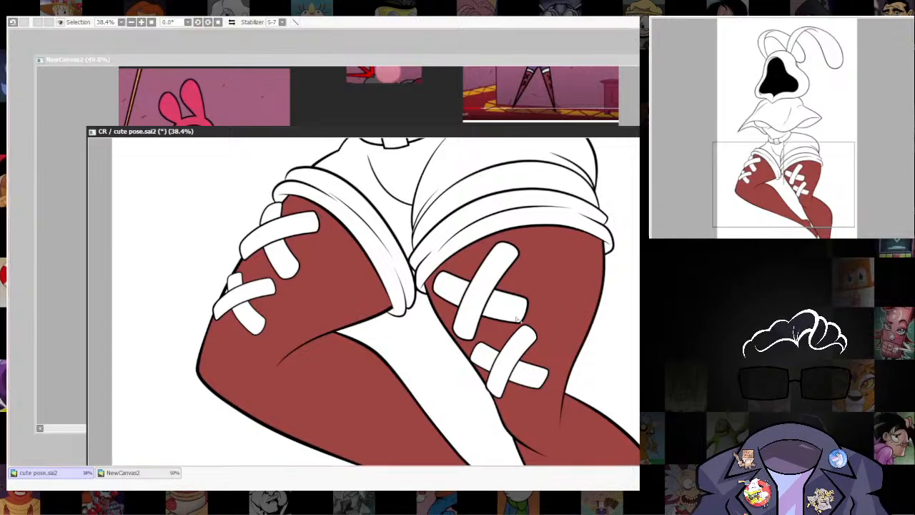
Select every segment of the two crossed patches on the right-hand stocking.
click(482, 296)
click(505, 307)
click(454, 288)
click(485, 357)
click(505, 370)
click(528, 375)
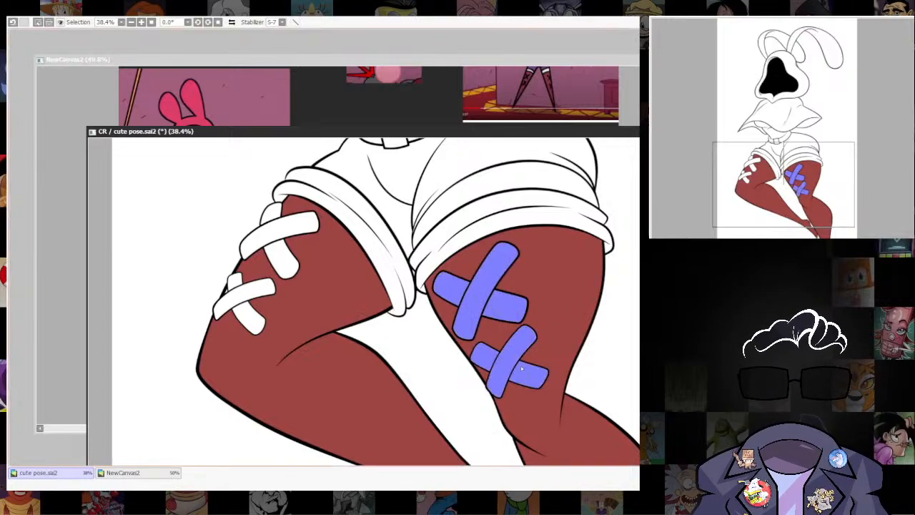
Add the left-hand stocking's crossed patches to the selection, fill all the patches with dark maroon and deselect.
click(248, 322)
click(247, 301)
click(235, 281)
click(259, 238)
click(273, 217)
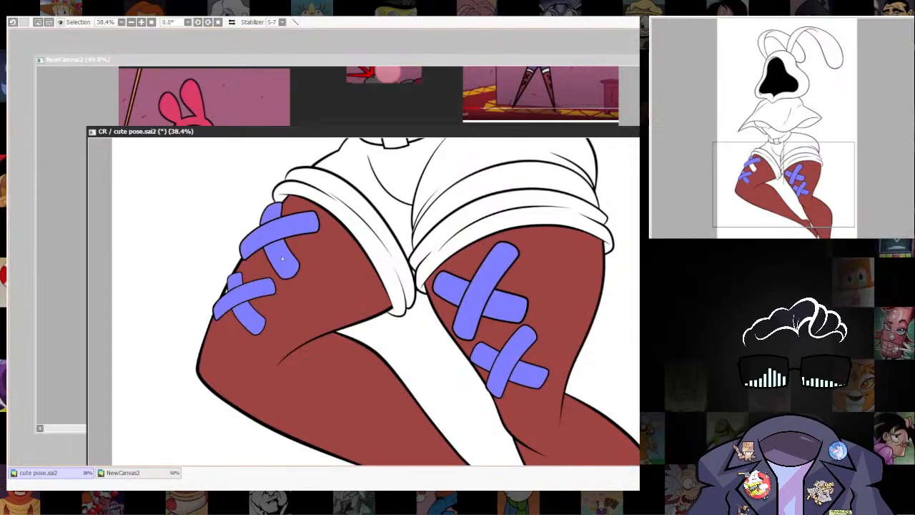
key(ctrl+f)
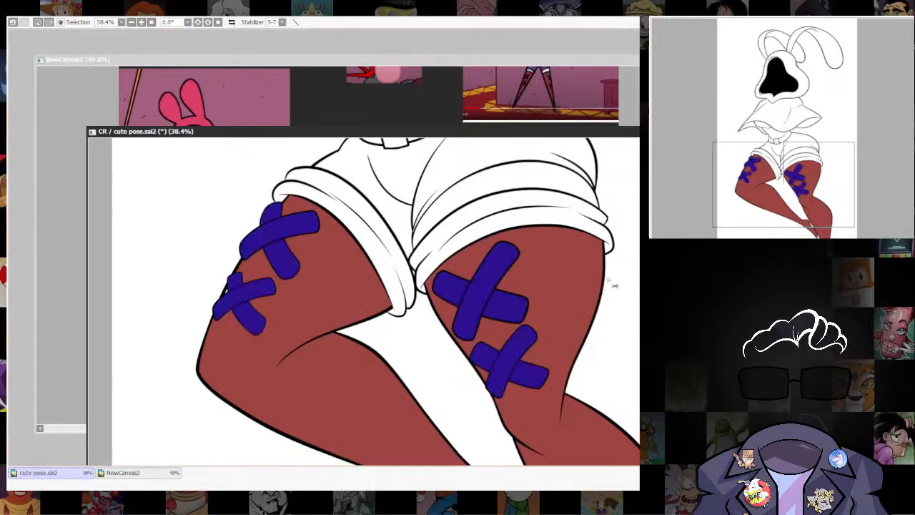
key(ctrl+d)
Inspect the patch and stocking fills on both legs, checking the left-hand leg's patches up close.
scroll(437, 284, down, 5)
drag(519, 297, 482, 371)
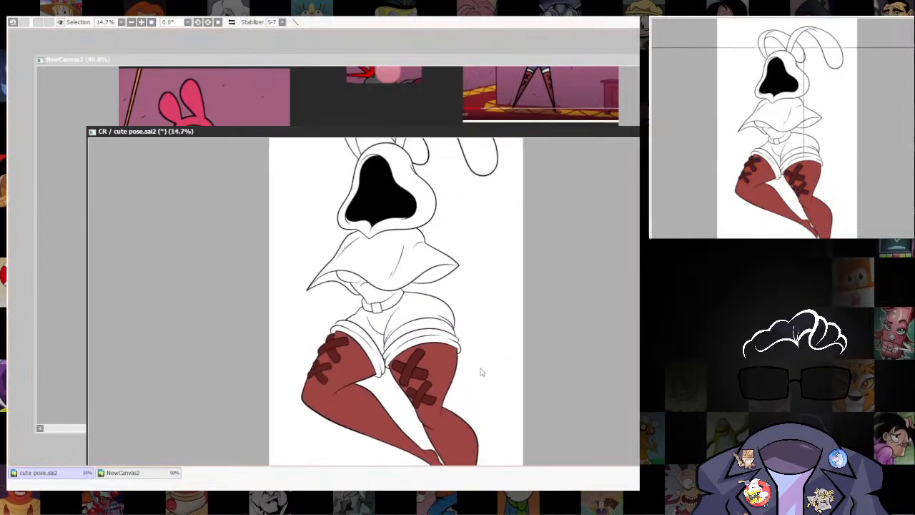
scroll(382, 395, up, 4)
drag(388, 392, 470, 404)
scroll(305, 355, up, 2)
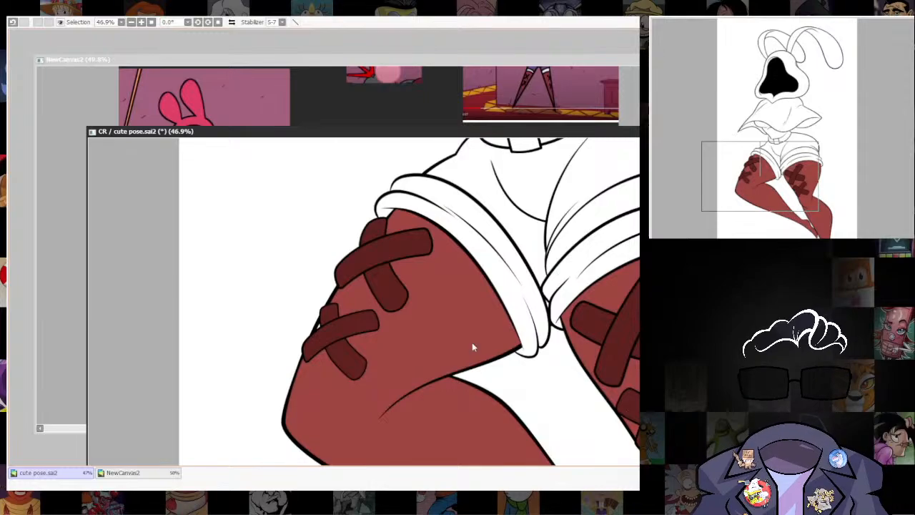
scroll(408, 373, up, 5)
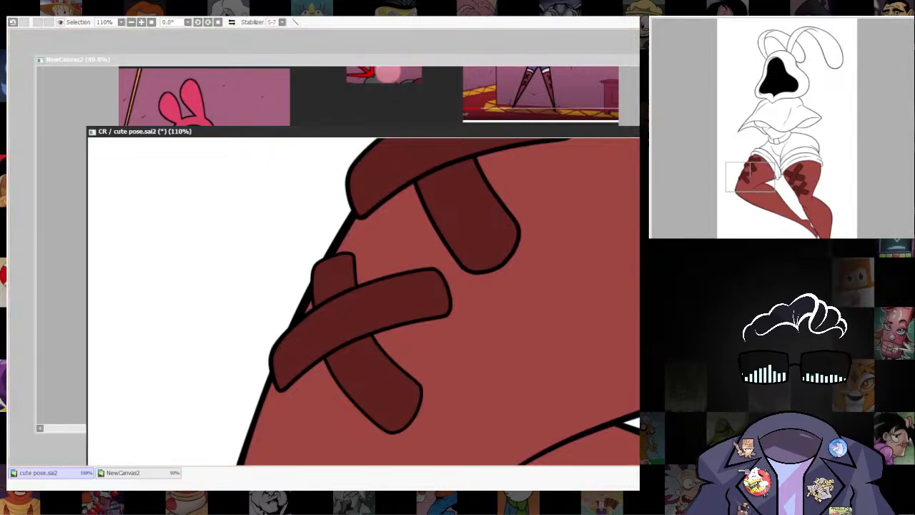
scroll(498, 331, down, 6)
scroll(498, 331, up, 2)
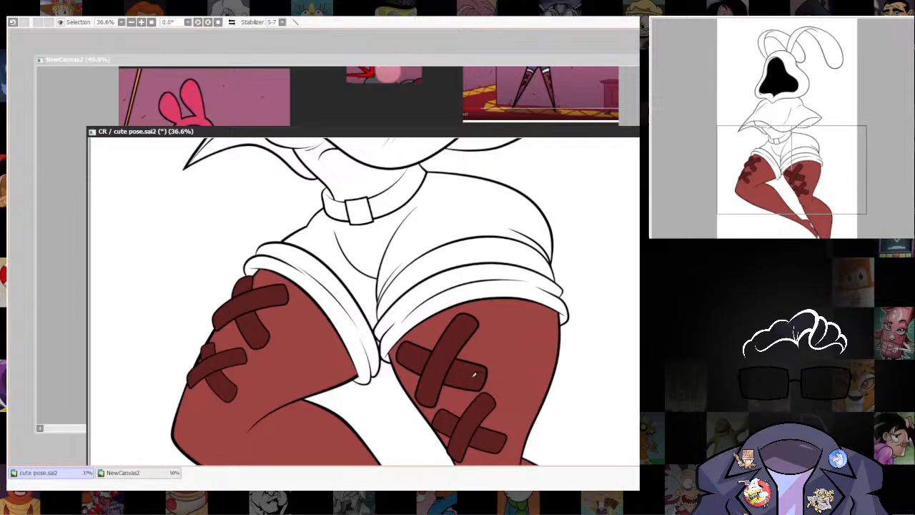
Select the folded cuffs at the top of both stockings, fill them with the patches' dark maroon and deselect.
click(466, 296)
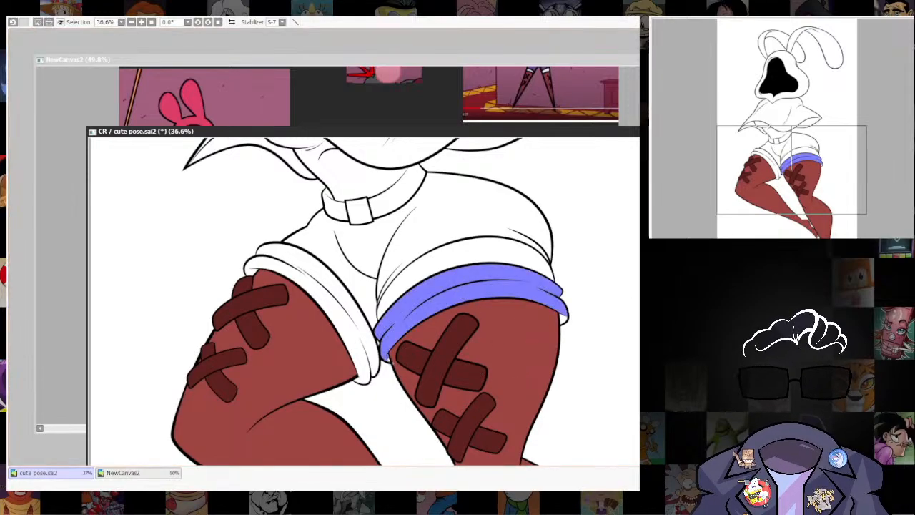
click(376, 367)
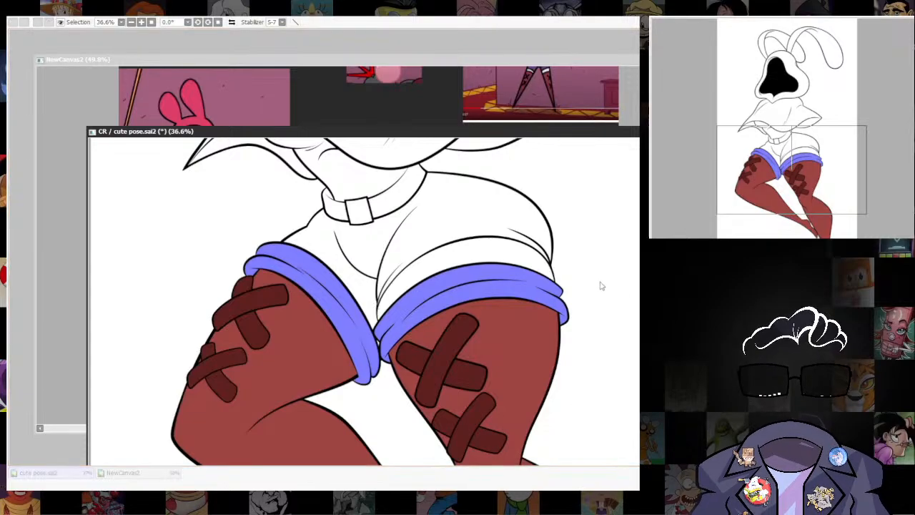
key(ctrl+f)
key(ctrl+d)
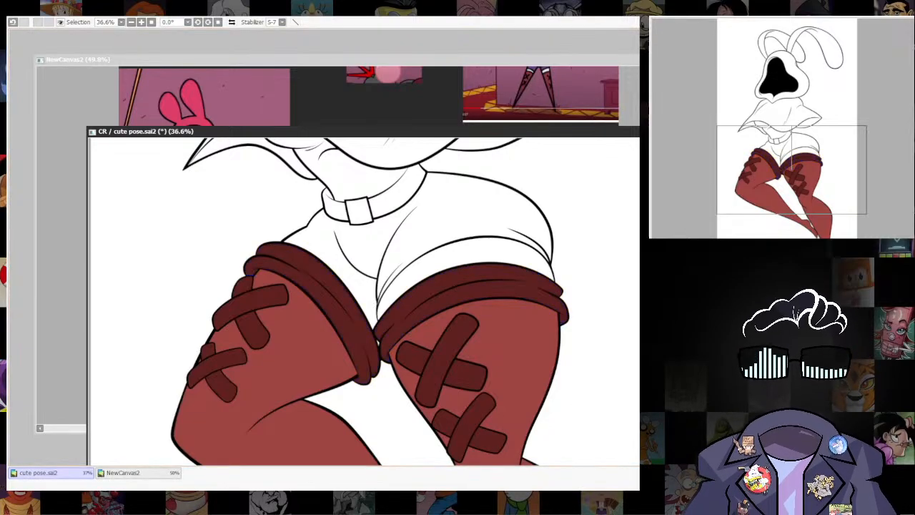
Show the underlying sketch and ink the hem curve of the shorts' left-hand leg above the stocking cuff, down to the crotch.
scroll(551, 324, down, 4)
scroll(543, 326, up, 3)
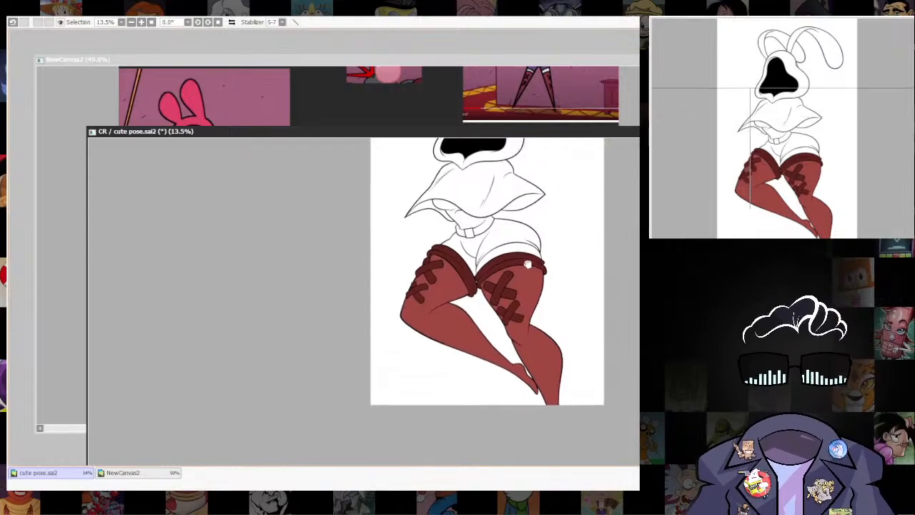
scroll(513, 312, up, 2)
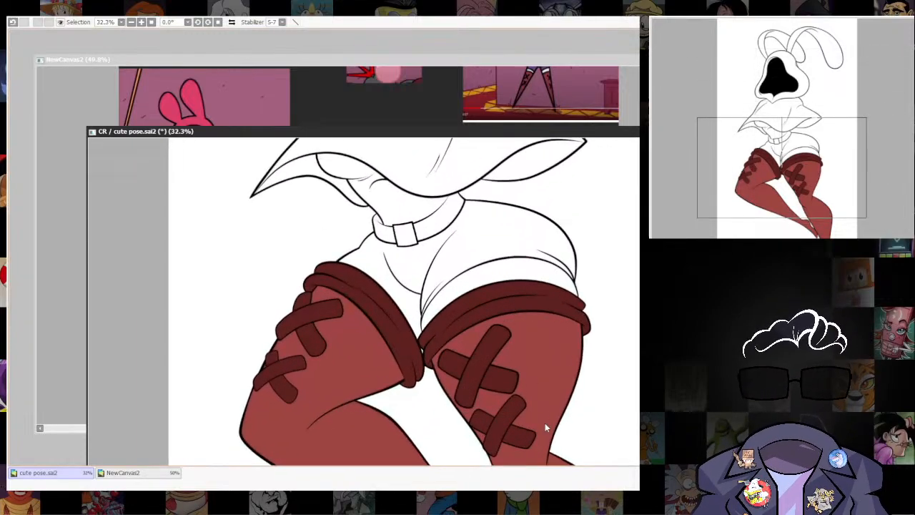
scroll(461, 358, up, 1)
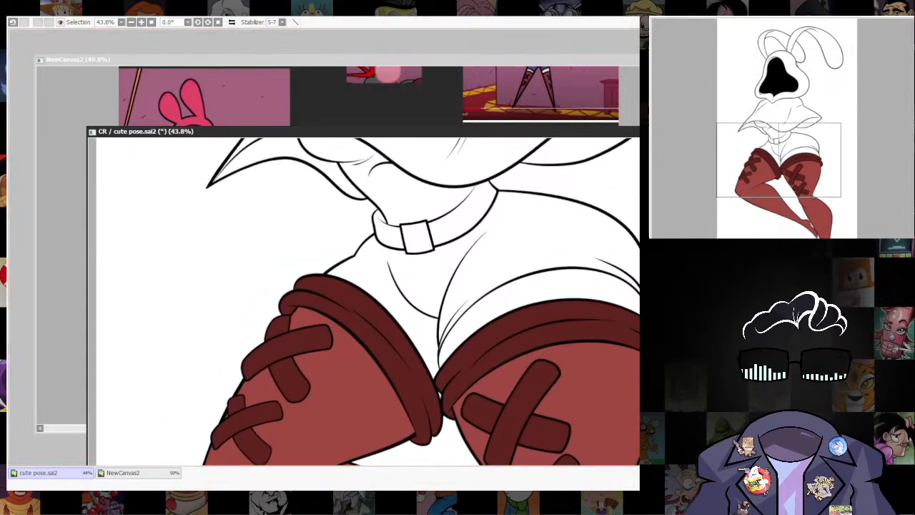
scroll(530, 346, up, 3)
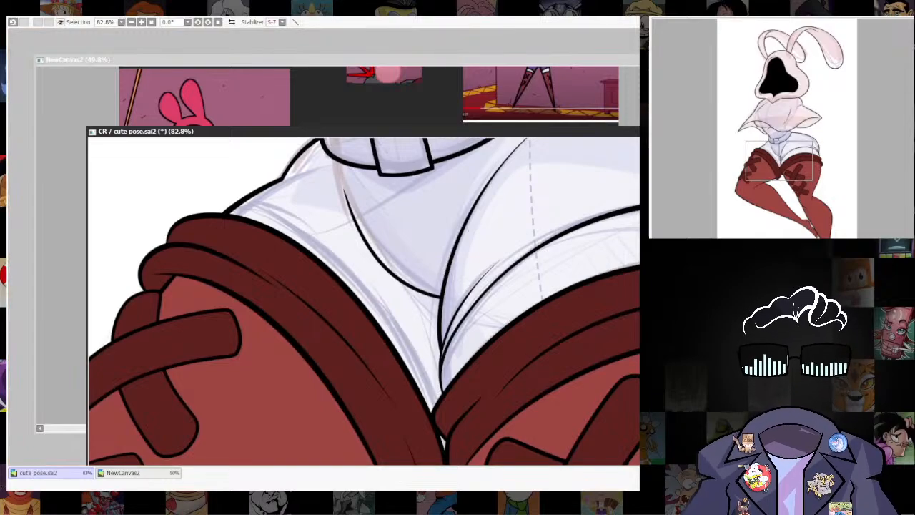
mouse_move(261, 203)
mouse_down()
mouse_move(329, 227)
mouse_move(392, 281)
mouse_move(431, 345)
mouse_move(437, 386)
mouse_up()
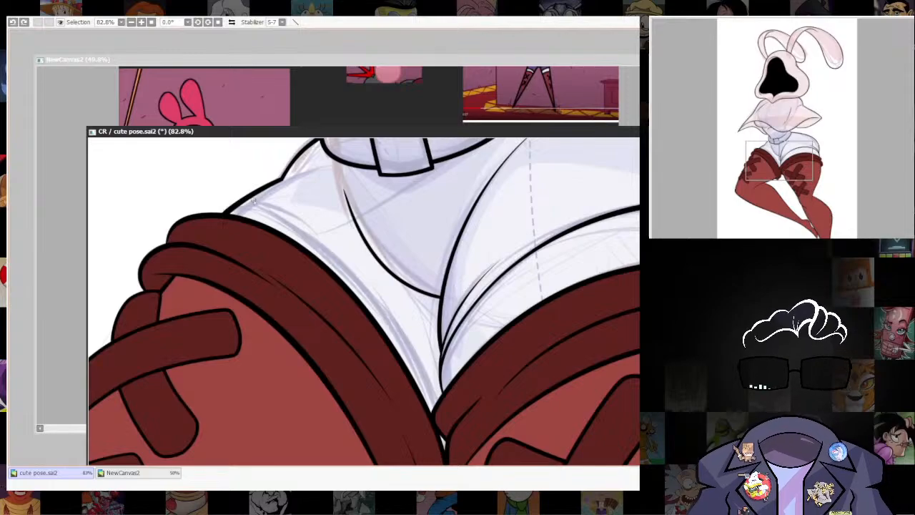
mouse_move(252, 202)
mouse_down()
mouse_move(344, 242)
mouse_move(405, 315)
mouse_move(444, 420)
mouse_up()
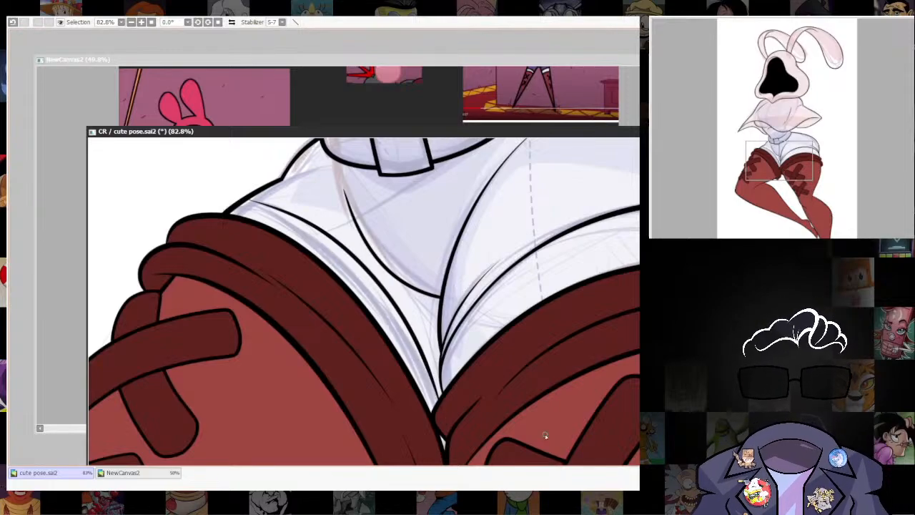
Adjust the hem curve's outer end to meet the hip outline and erase the outline segment between the hem and the stocking cuff.
drag(467, 344, 494, 380)
mouse_move(590, 386)
mouse_down()
mouse_move(375, 410)
mouse_move(707, 461)
mouse_up()
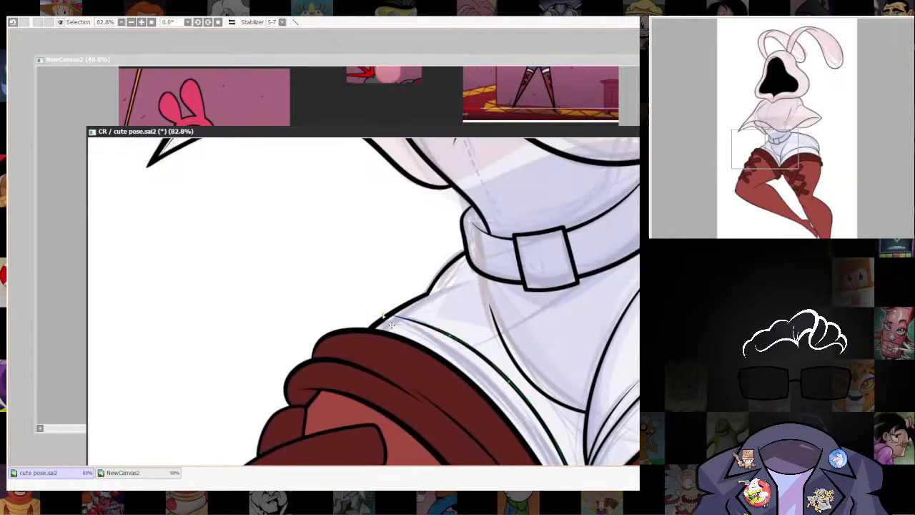
drag(388, 313, 391, 295)
scroll(387, 315, up, 5)
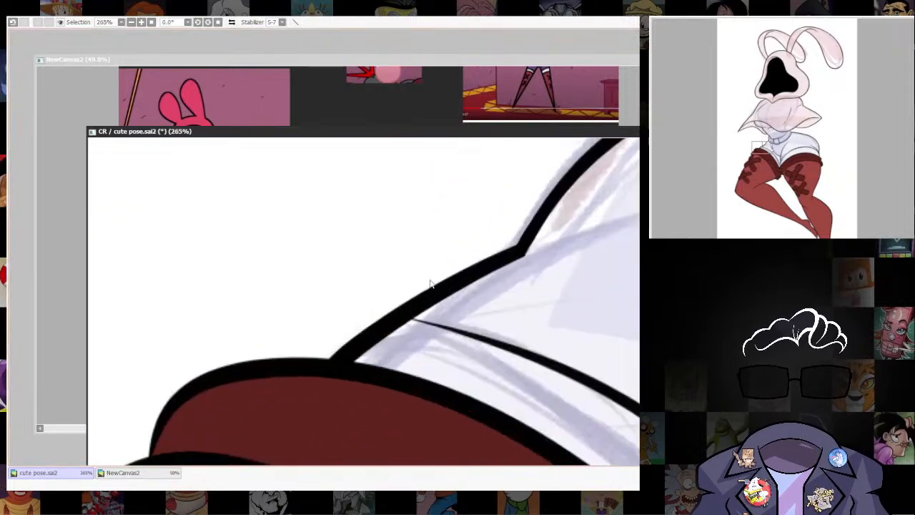
mouse_move(330, 346)
mouse_down()
mouse_move(376, 351)
mouse_move(321, 347)
mouse_move(369, 352)
mouse_move(351, 337)
mouse_move(433, 333)
mouse_move(368, 333)
mouse_up()
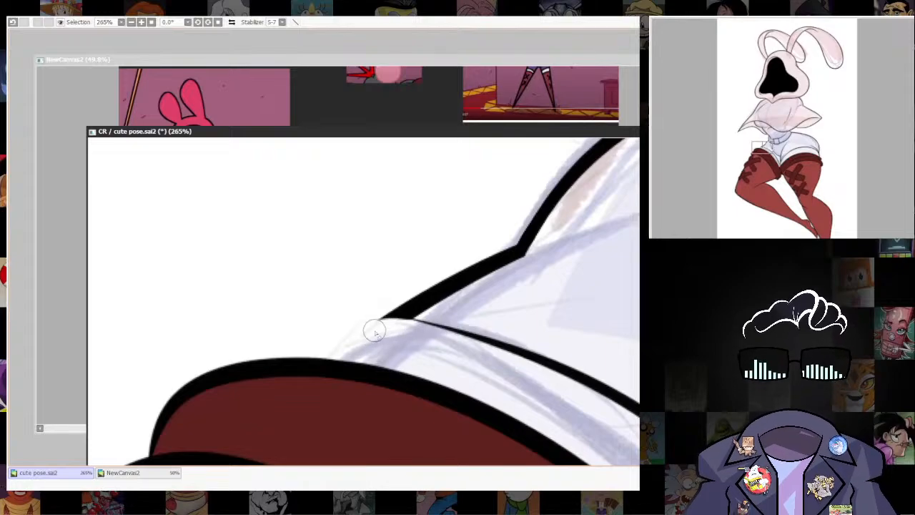
Examine the new hem line against the sketch across the hips and up close at the crotch.
scroll(572, 301, down, 7)
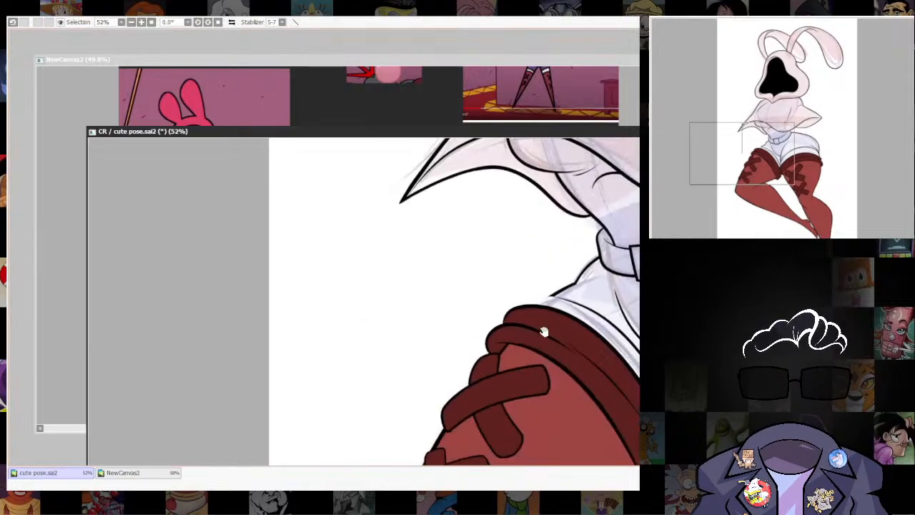
drag(541, 328, 486, 245)
scroll(493, 250, down, 4)
drag(529, 272, 488, 395)
scroll(516, 367, up, 2)
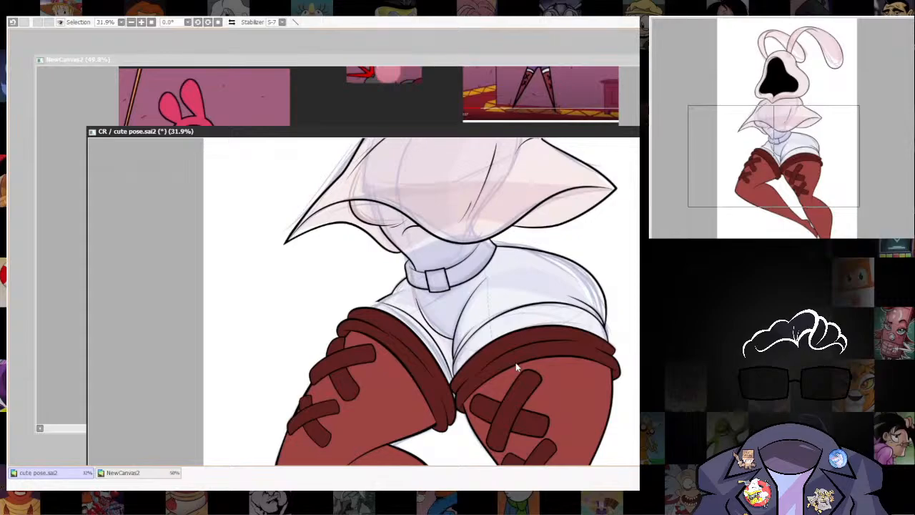
scroll(447, 363, up, 4)
scroll(515, 386, down, 3)
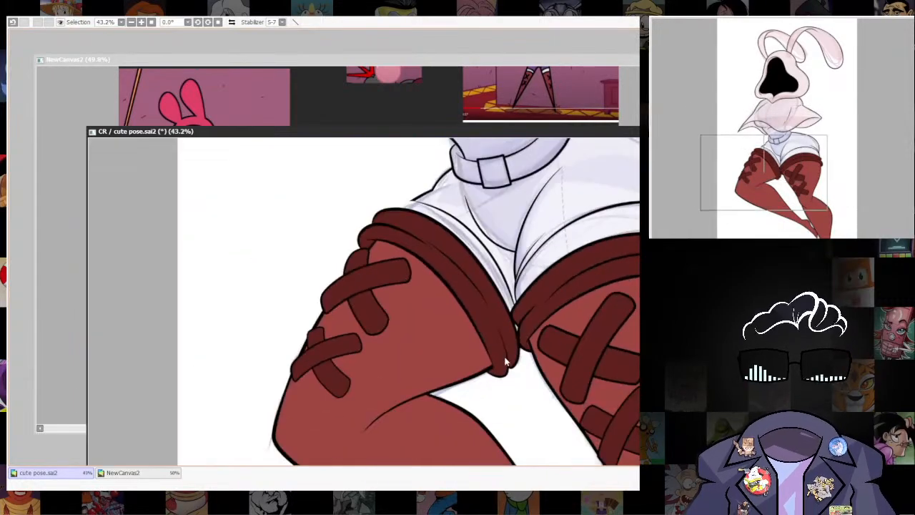
scroll(515, 355, up, 4)
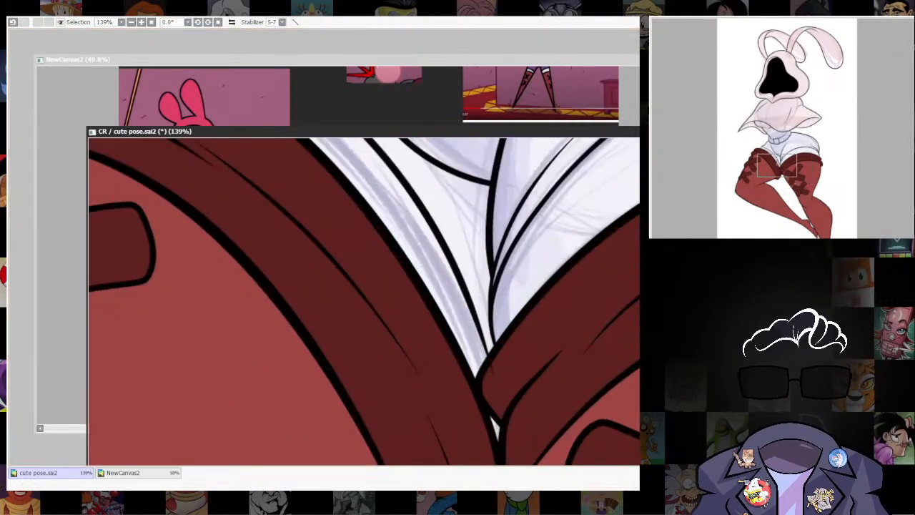
Undo the last stroke and ink a short crease running inward from the hem's outer end with a size 10 brush.
key(ctrl+z)
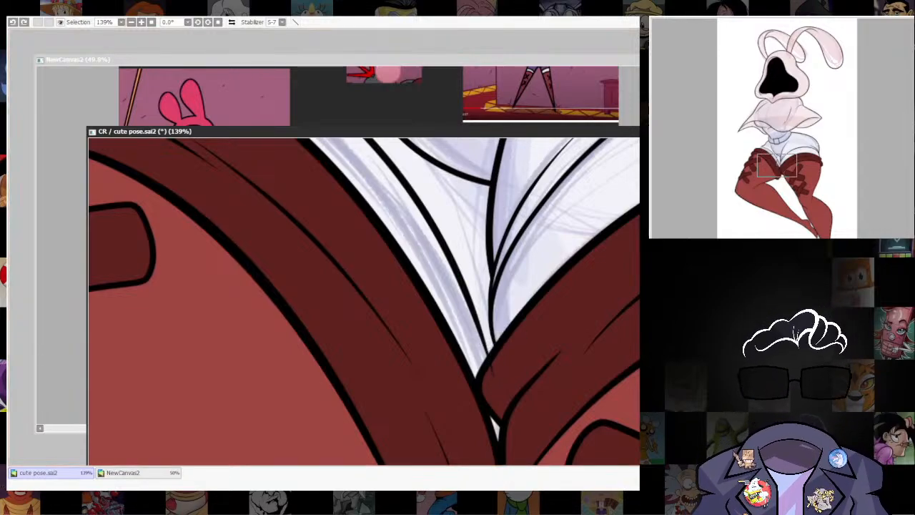
scroll(497, 378, up, 2)
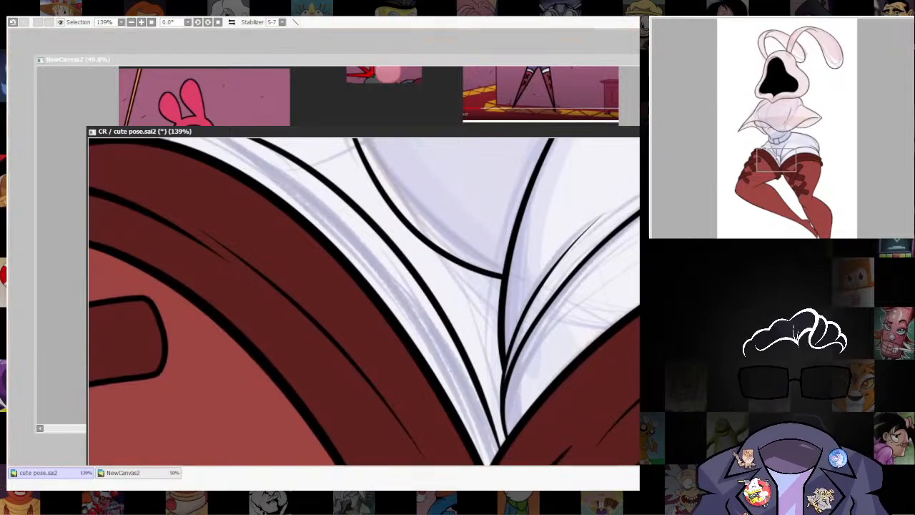
scroll(411, 352, up, 3)
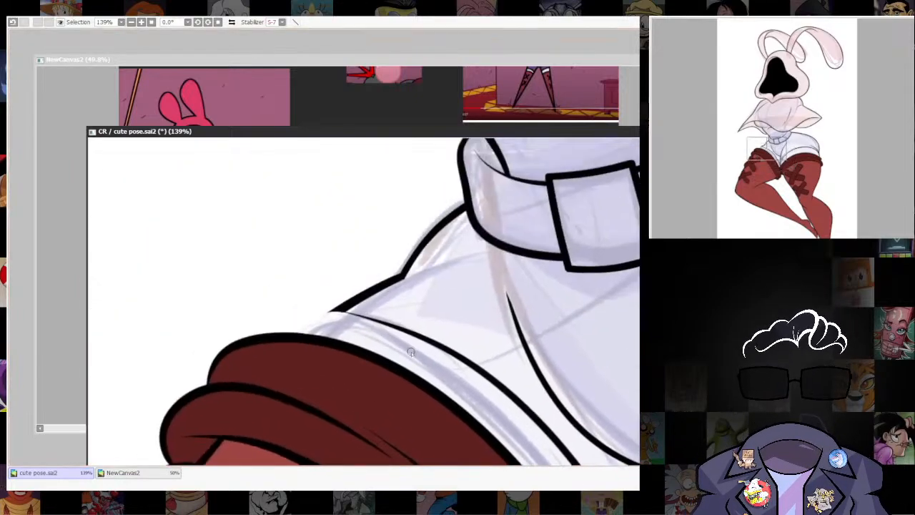
mouse_move(334, 311)
mouse_down()
mouse_move(392, 318)
mouse_move(473, 359)
mouse_up()
key(ctrl+z)
key([)
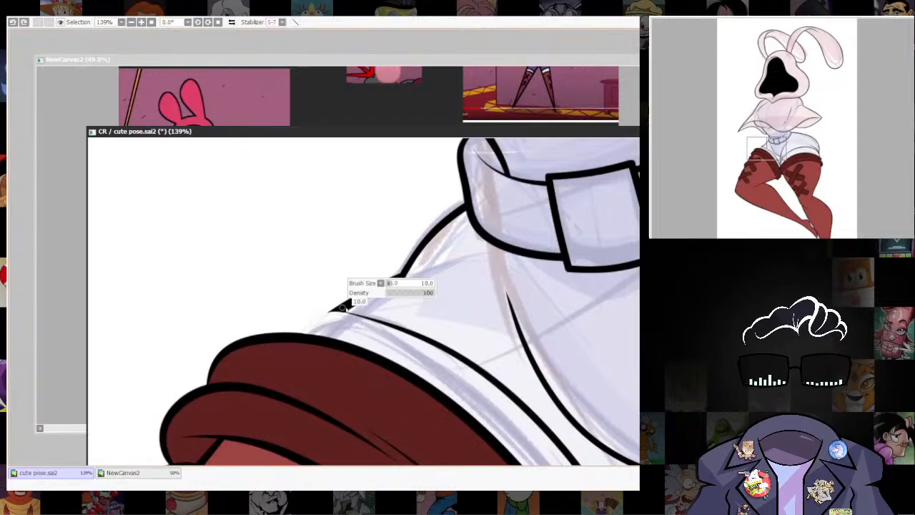
drag(331, 311, 417, 317)
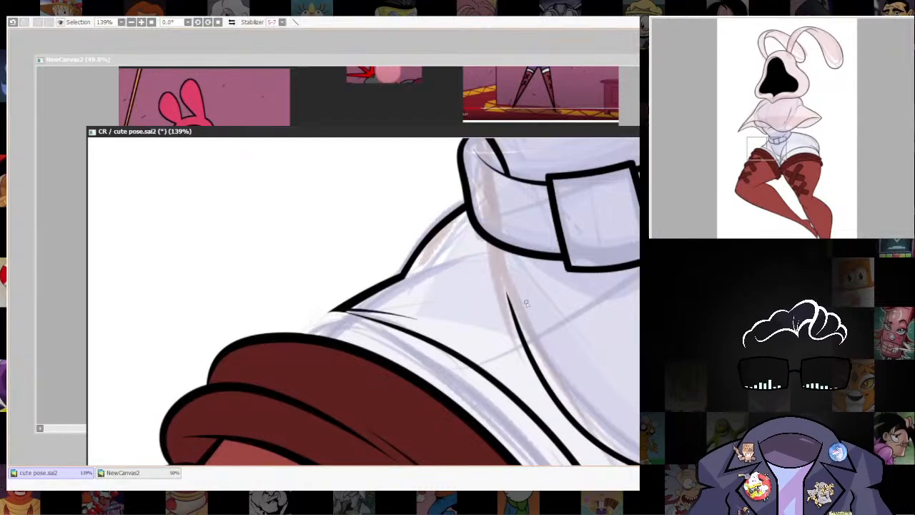
Ink a short rounded outline connecting the hip line to the left-hand stocking cuff, redrawing it thicker after a first try.
scroll(526, 303, down, 2)
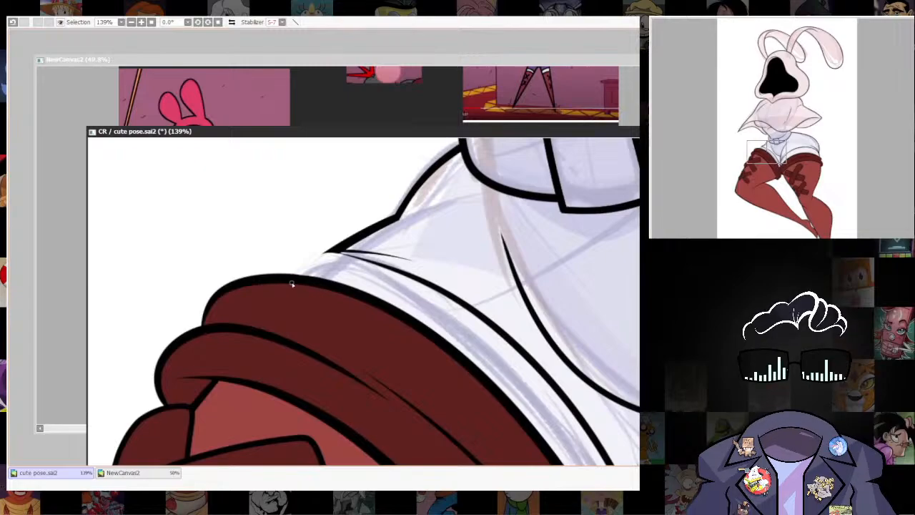
mouse_move(294, 273)
mouse_down()
mouse_move(312, 255)
mouse_move(341, 248)
mouse_up()
key(bracketright)
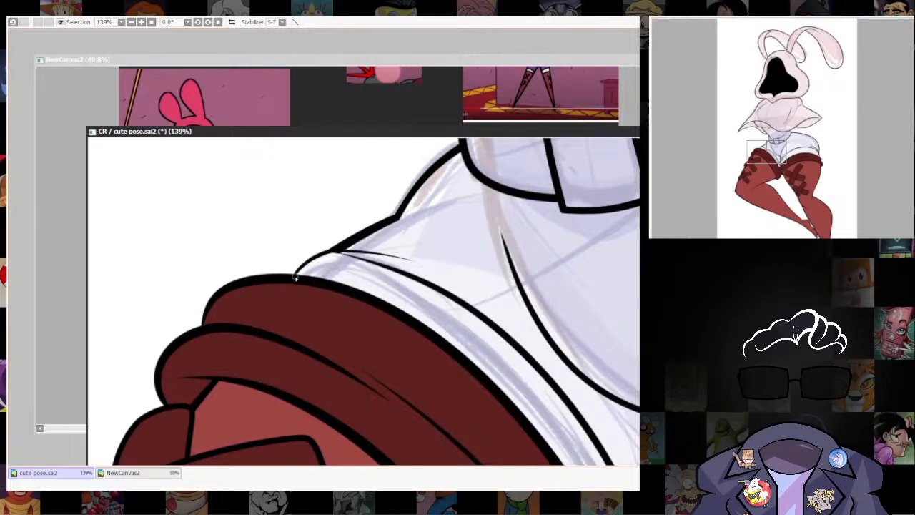
key(ctrl+z)
drag(295, 274, 350, 255)
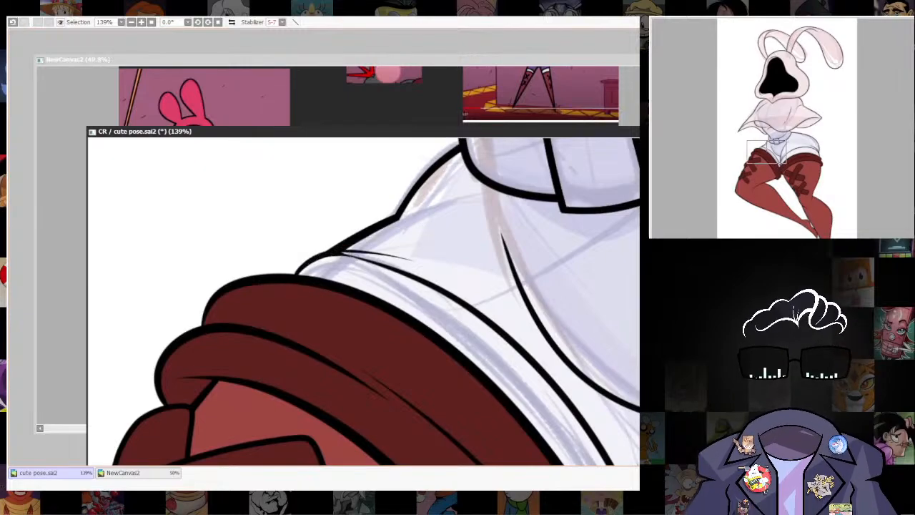
Thicken the left-hand hem line where it joins the hip outline, reducing the brush size to 6.
drag(457, 428, 520, 275)
drag(545, 307, 619, 233)
scroll(431, 271, up, 5)
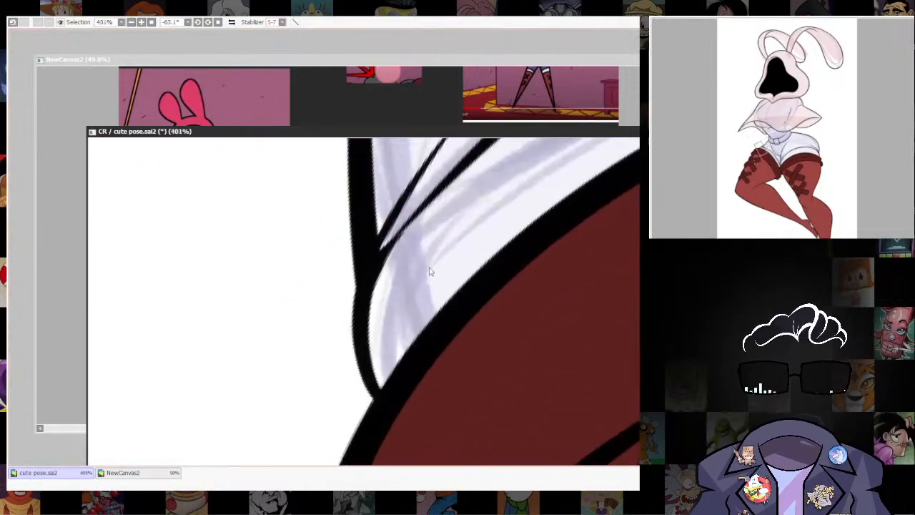
drag(529, 320, 458, 372)
key(bracketleft)
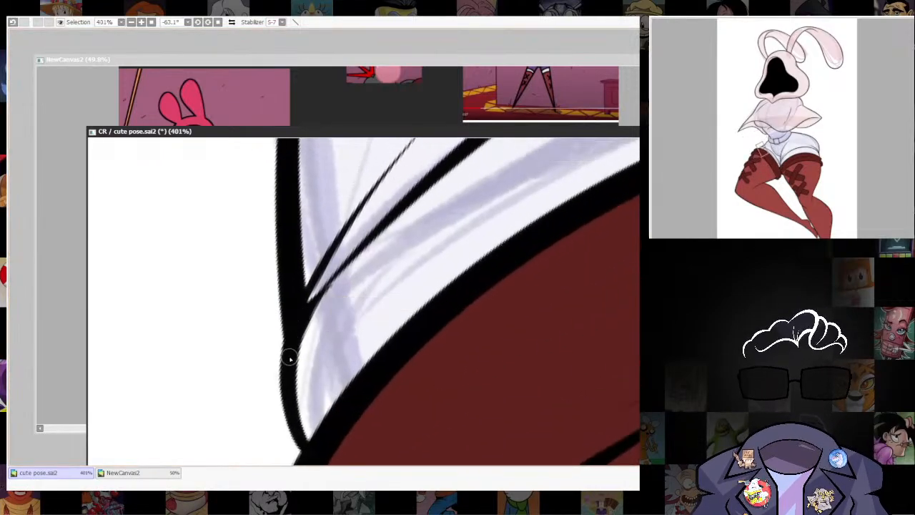
drag(308, 323, 384, 231)
key(ctrl+z)
key(bracketleft)
key(bracketleft)
key(bracketleft)
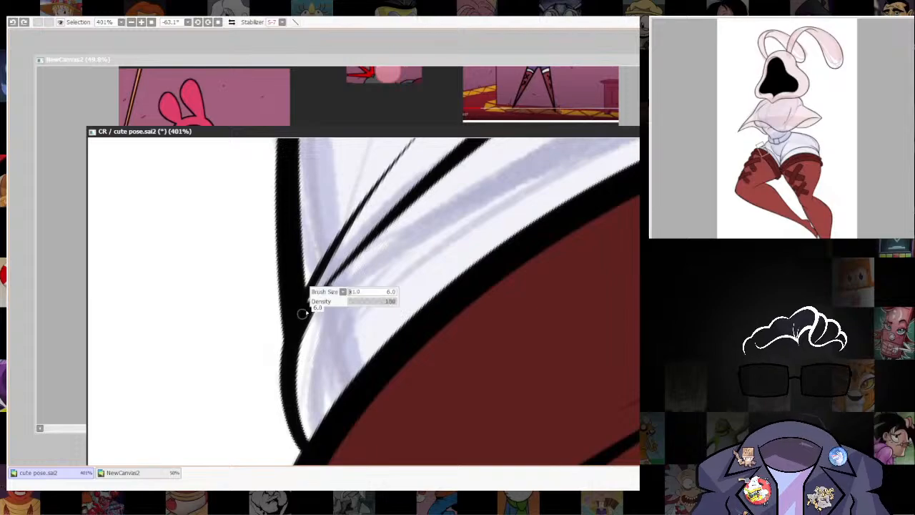
drag(306, 309, 413, 198)
key(ctrl+z)
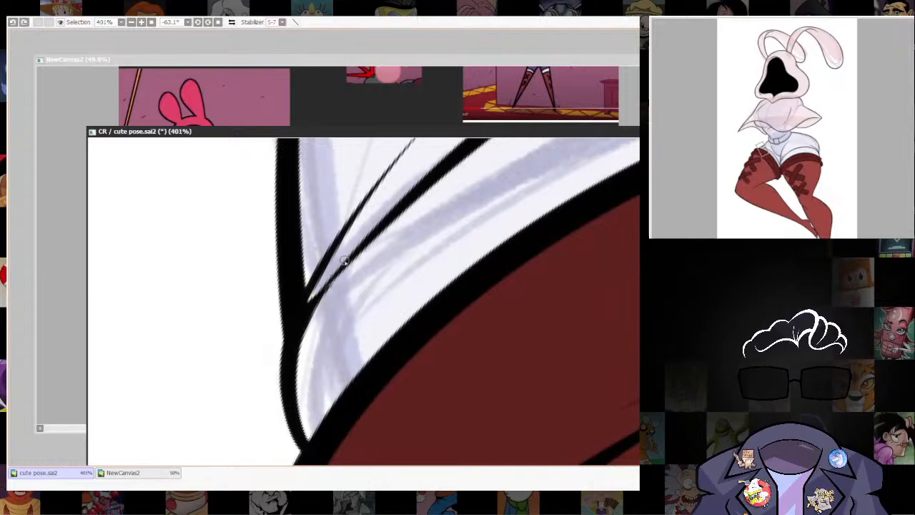
drag(307, 304, 434, 165)
mouse_move(294, 326)
mouse_down()
mouse_move(402, 196)
mouse_move(470, 141)
mouse_up()
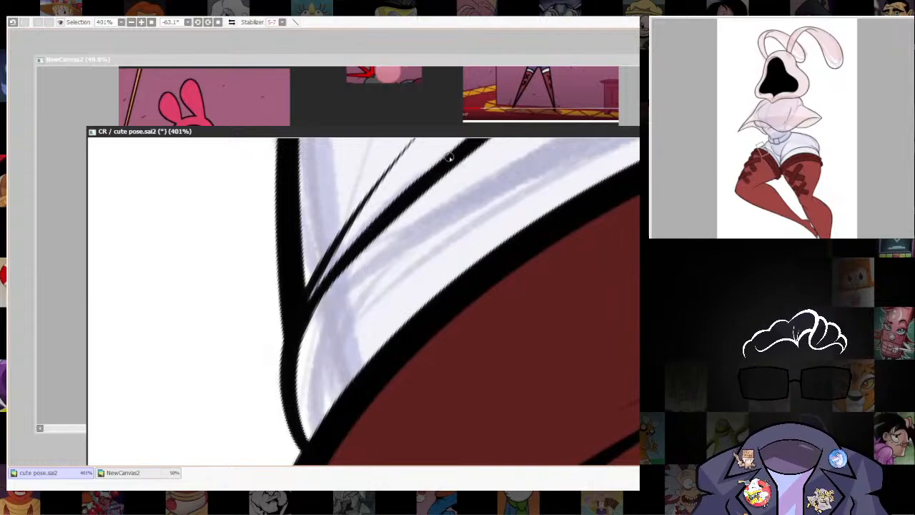
mouse_move(304, 322)
mouse_down()
mouse_move(364, 239)
mouse_move(440, 166)
mouse_up()
click(218, 22)
Inspect the hems of the shorts on both legs, comparing them up close and in the whole figure.
scroll(620, 318, down, 17)
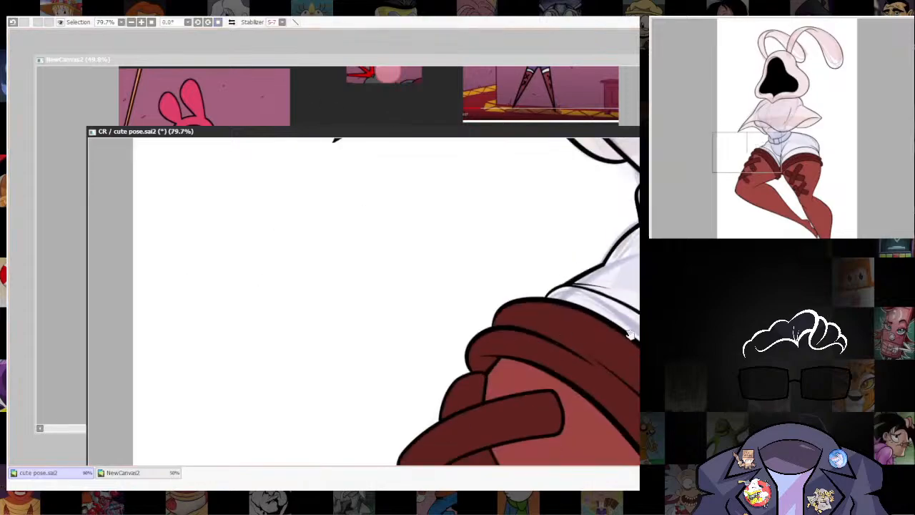
drag(620, 318, 468, 143)
scroll(517, 364, down, 9)
drag(517, 363, 407, 343)
scroll(610, 266, up, 1)
scroll(623, 265, up, 2)
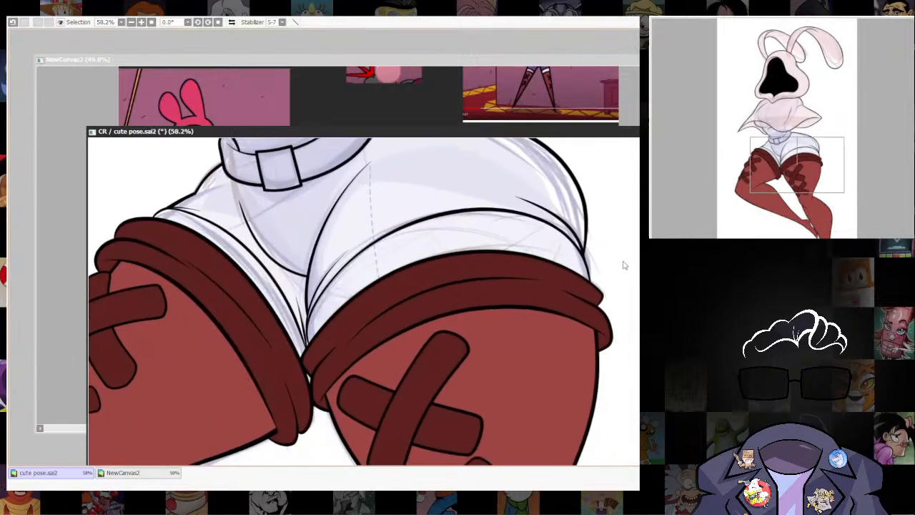
scroll(623, 265, down, 3)
scroll(515, 310, up, 6)
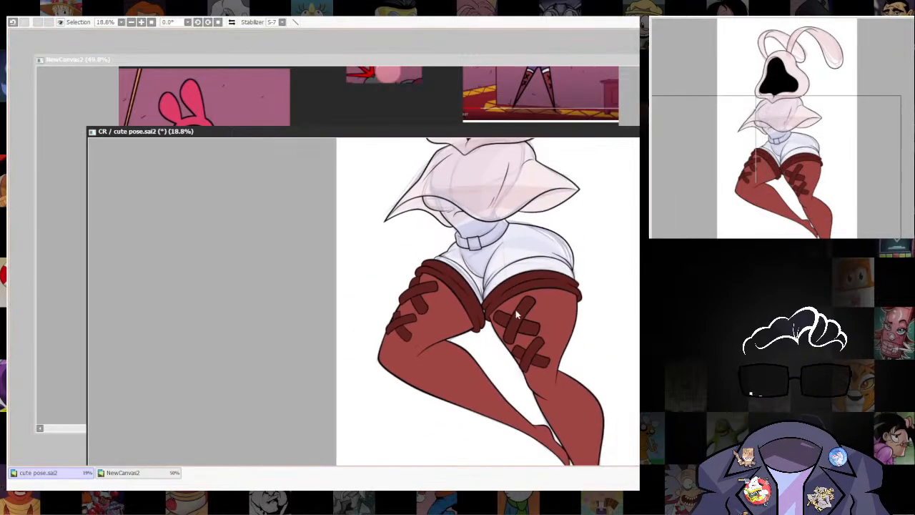
scroll(552, 347, down, 3)
scroll(546, 385, down, 4)
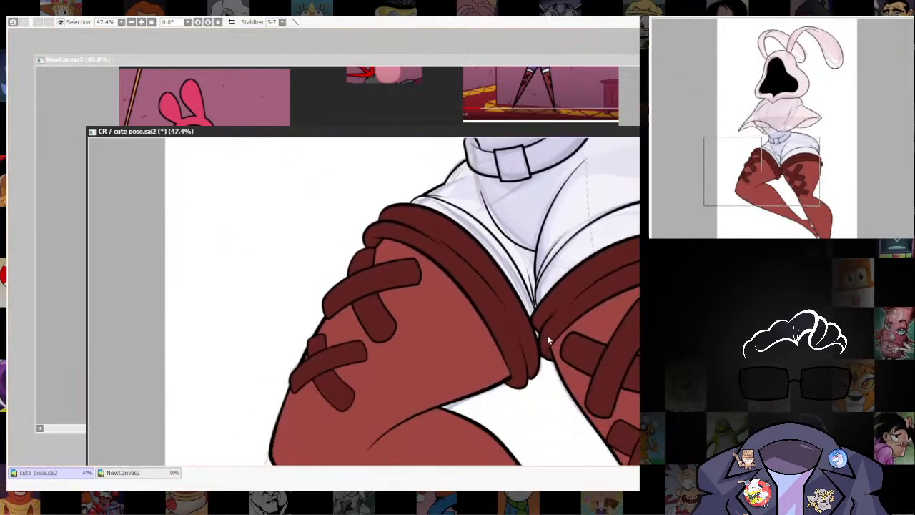
scroll(572, 437, up, 2)
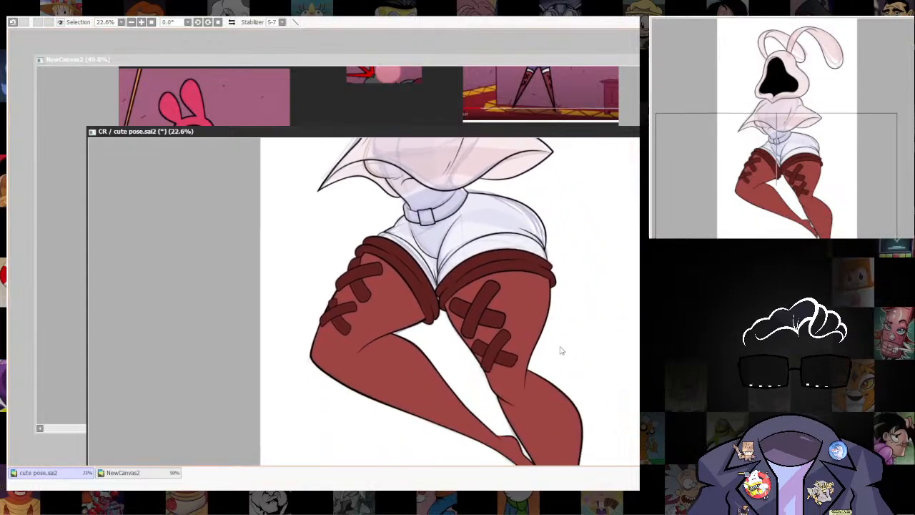
Add a short crease to the shorts beside the crotch fold, hide the sketch and check the clean line art.
scroll(434, 290, up, 3)
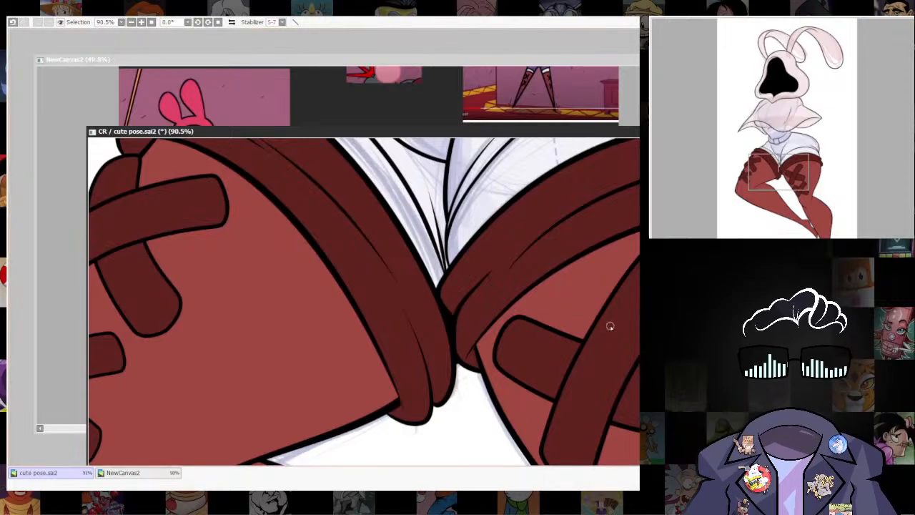
drag(641, 307, 543, 412)
scroll(609, 327, down, 6)
scroll(518, 357, up, 1)
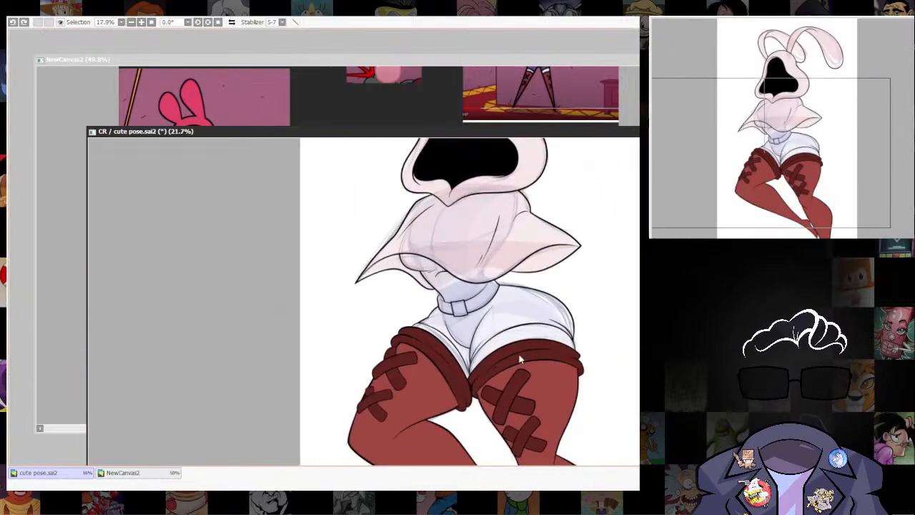
scroll(499, 350, down, 2)
scroll(498, 350, up, 3)
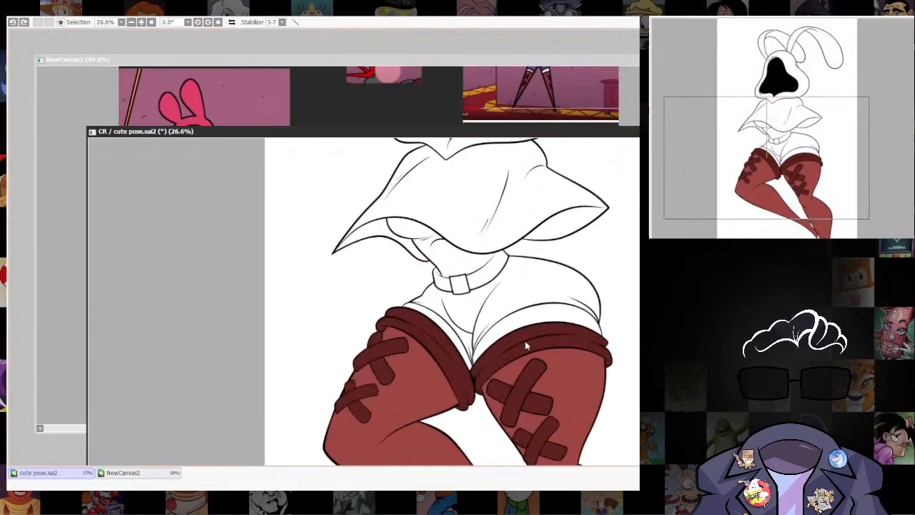
scroll(534, 319, up, 6)
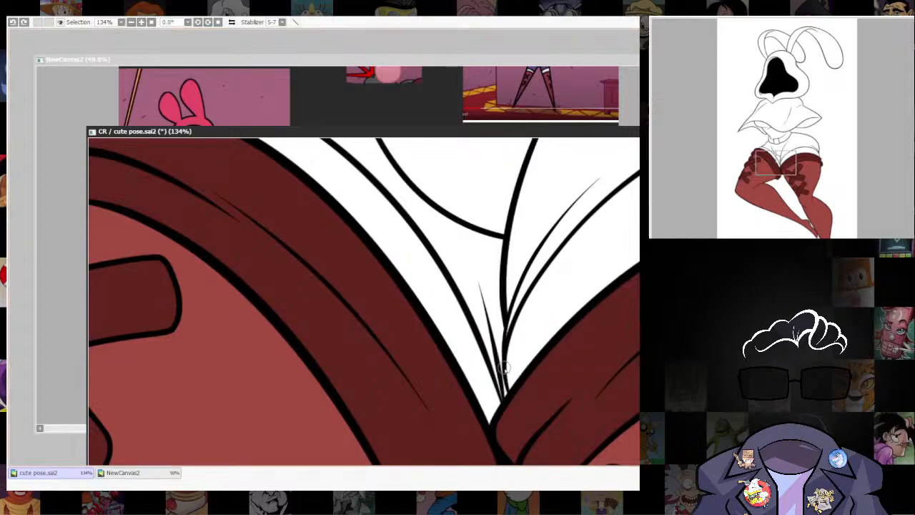
Select the shorts and the midriff areas of the top and fill them with flat purple, following the reference.
scroll(603, 377, down, 5)
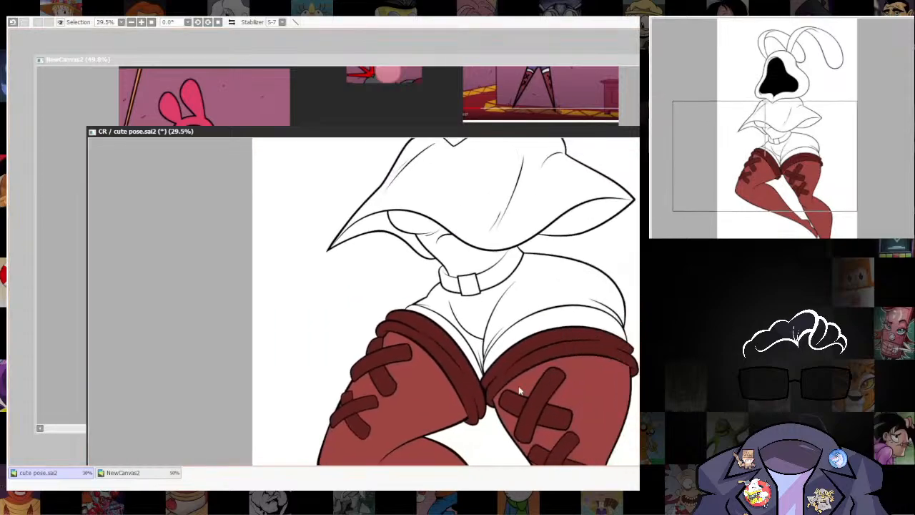
scroll(603, 377, up, 2)
click(123, 472)
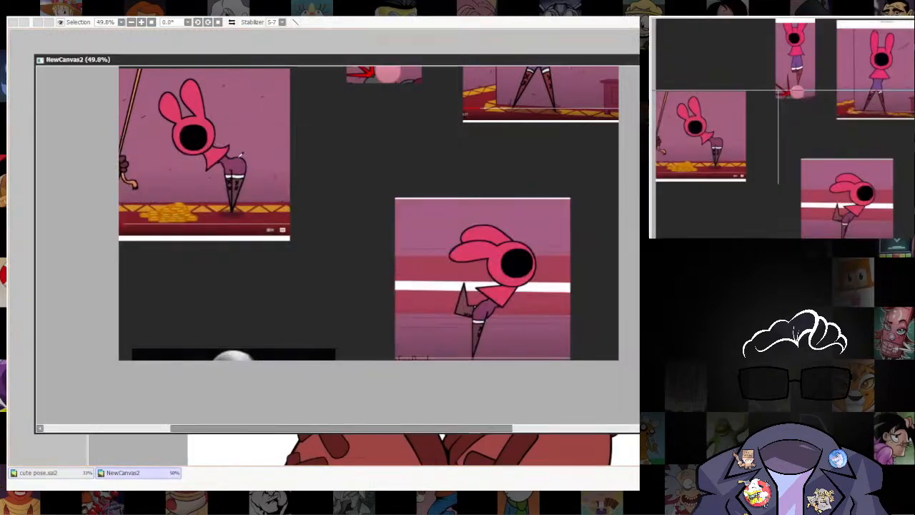
click(50, 472)
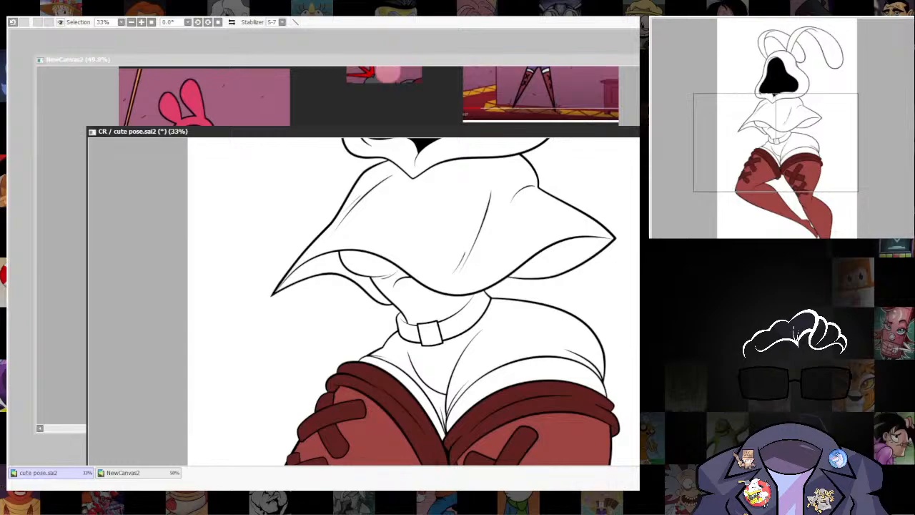
drag(486, 130, 483, 103)
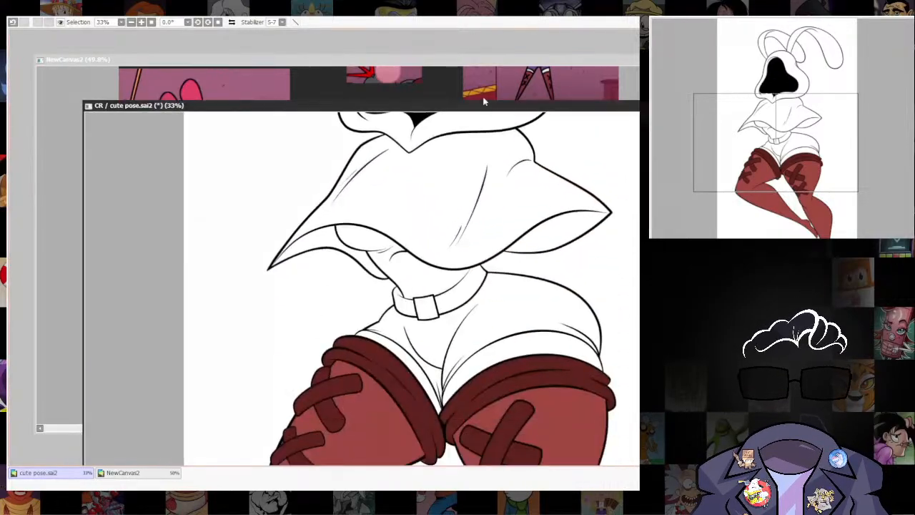
click(514, 300)
scroll(433, 347, up, 2)
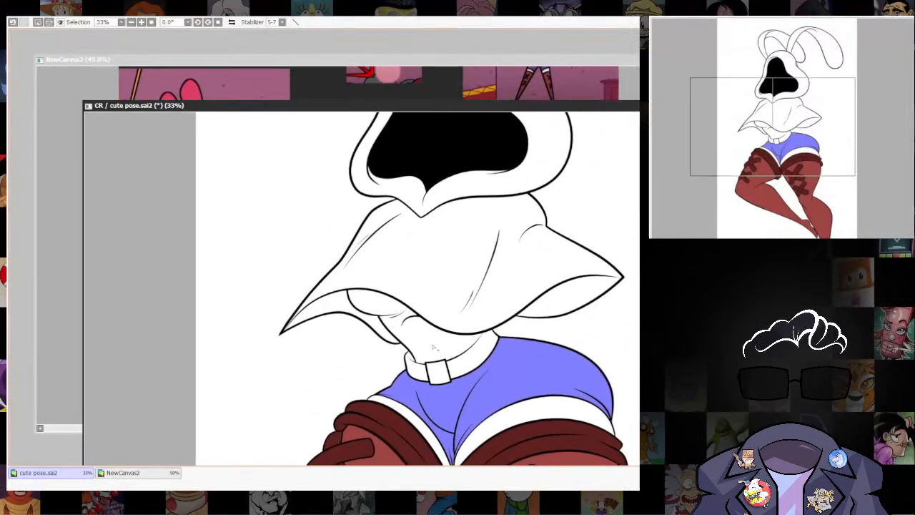
click(433, 348)
click(377, 303)
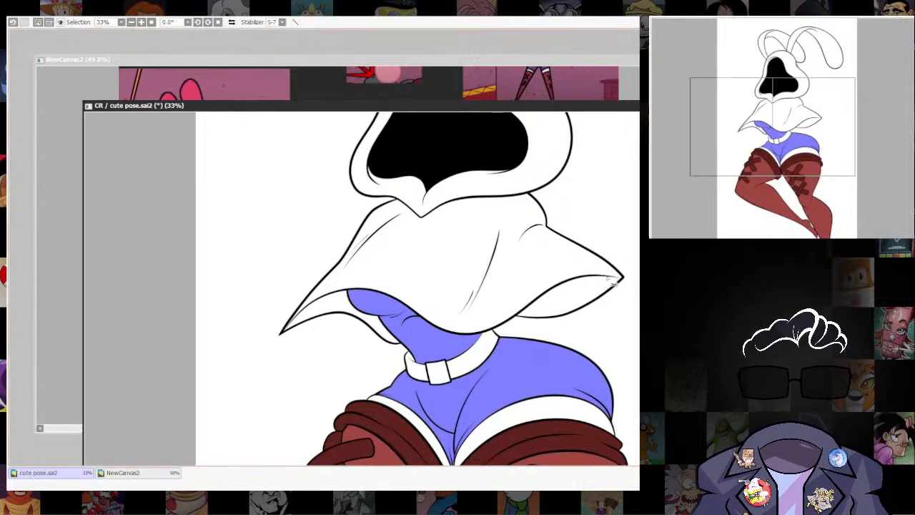
key(ctrl+f)
key(ctrl+d)
Select the belt strap on both sides of the buckle and fill it with dark maroon, following the reference.
click(523, 59)
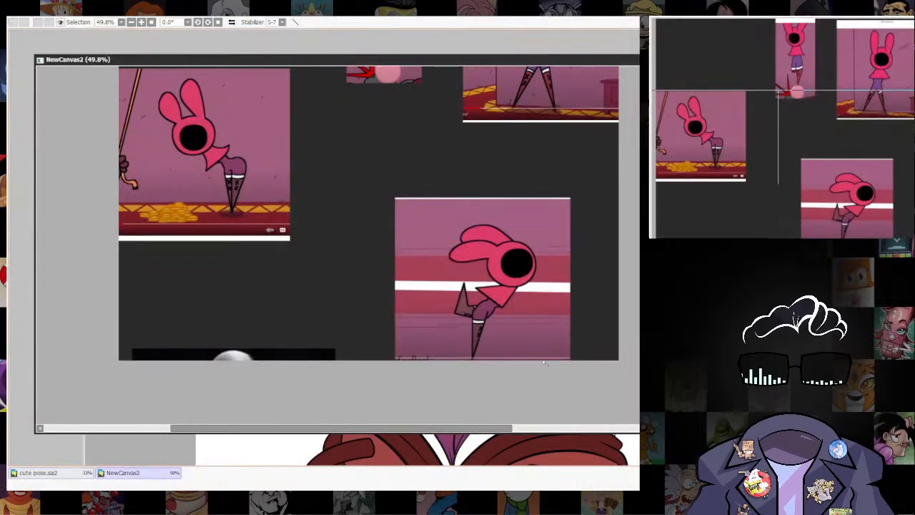
click(544, 450)
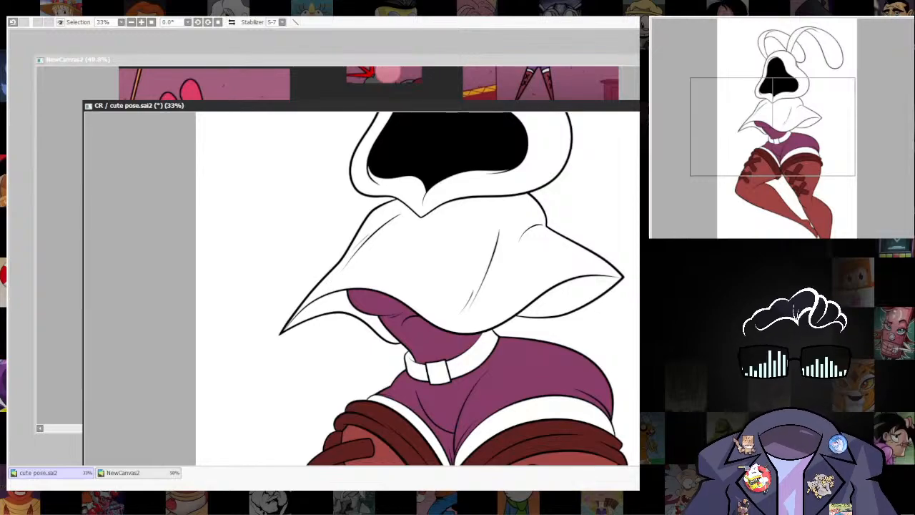
click(468, 363)
click(422, 370)
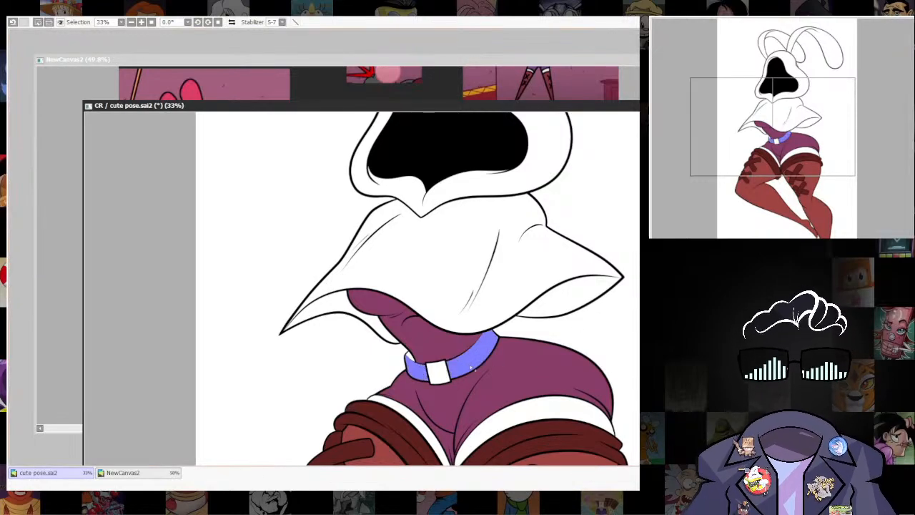
click(411, 355)
key(ctrl+f)
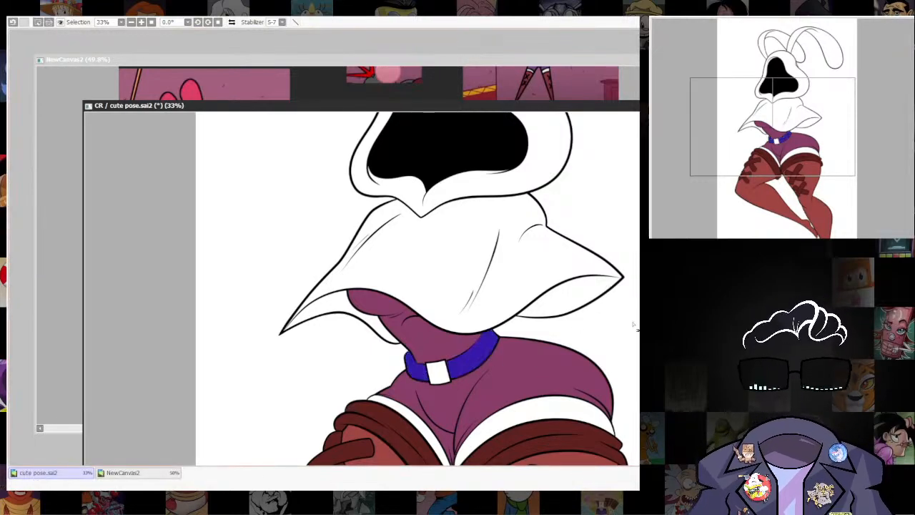
key(ctrl+d)
key(ctrl+z)
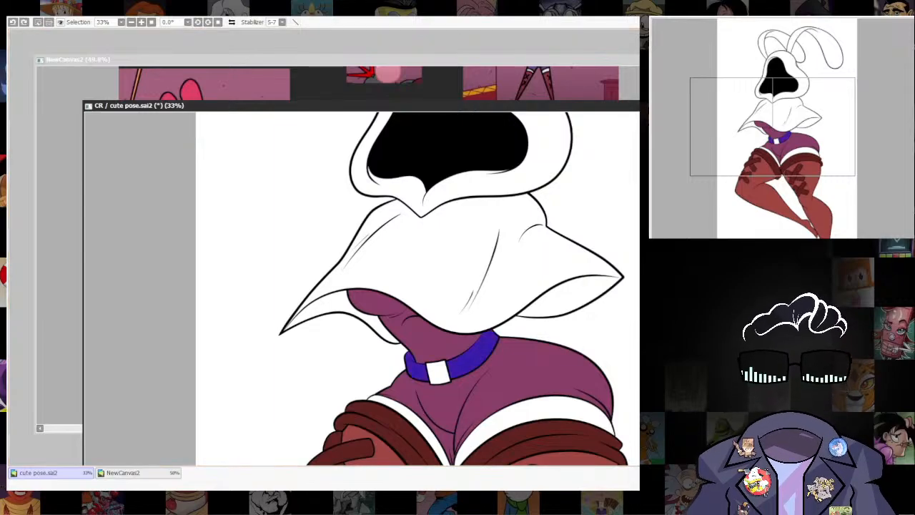
key(ctrl+d)
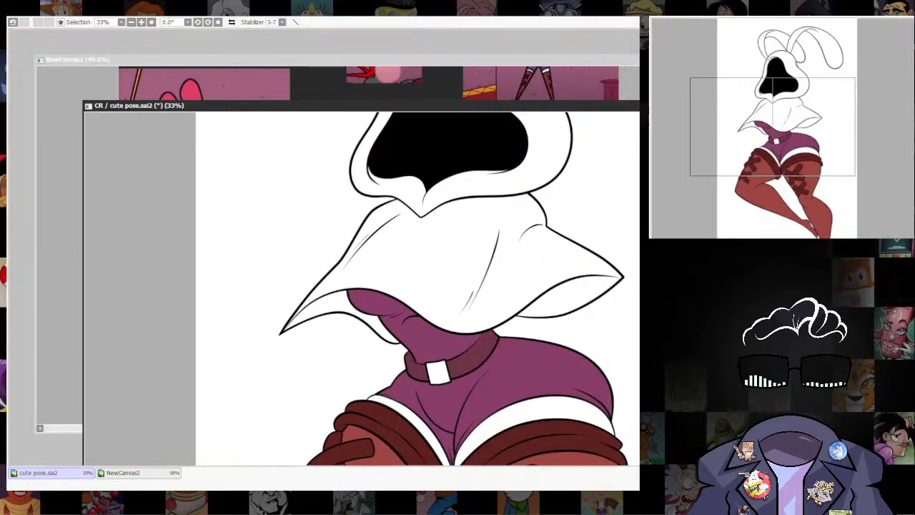
Check the reference pictures and fill the square belt buckle with golden yellow.
click(413, 66)
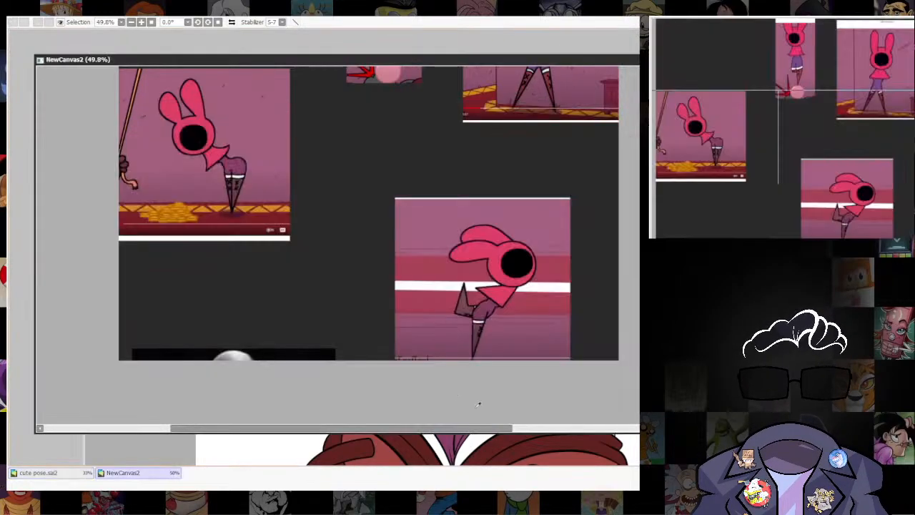
drag(512, 123, 611, 163)
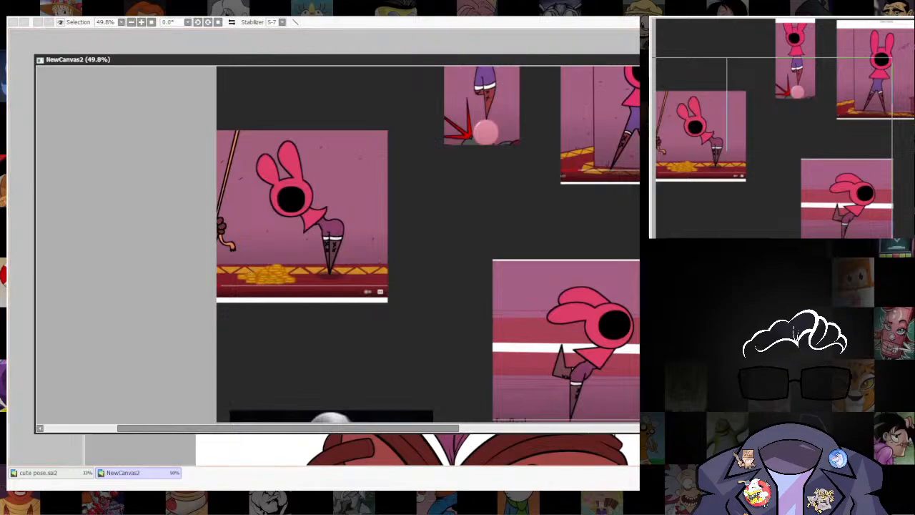
click(378, 449)
click(438, 379)
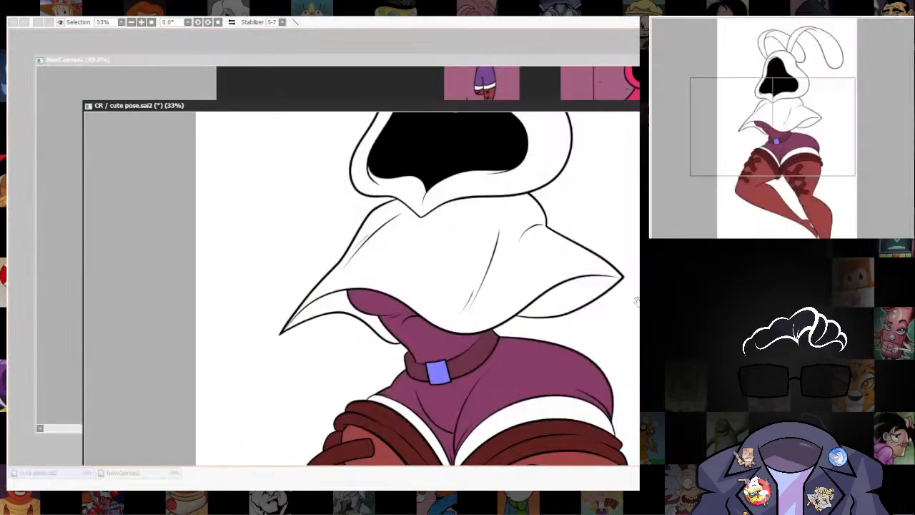
key(ctrl+f)
key(ctrl+d)
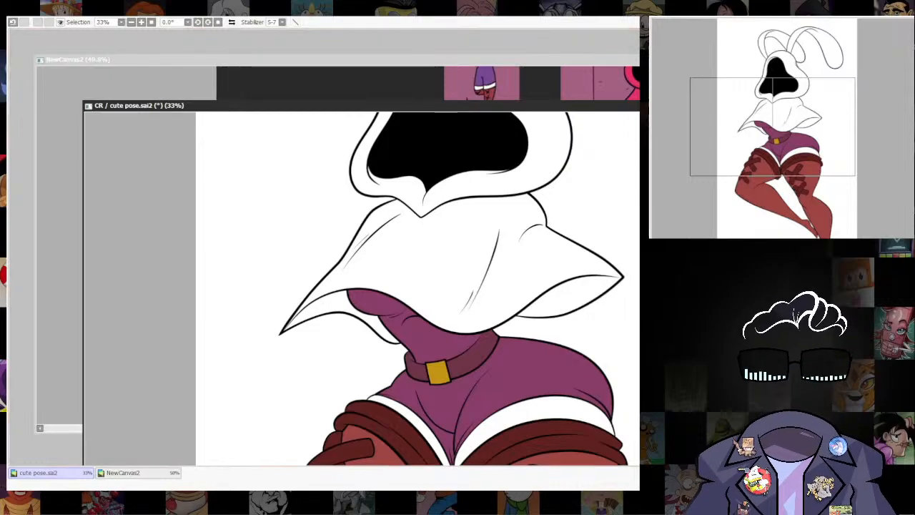
Fill the cape, hood and both bunny ears with the bright pinkish red of the reference character.
scroll(565, 353, down, 5)
drag(561, 364, 558, 290)
scroll(572, 271, up, 3)
click(580, 70)
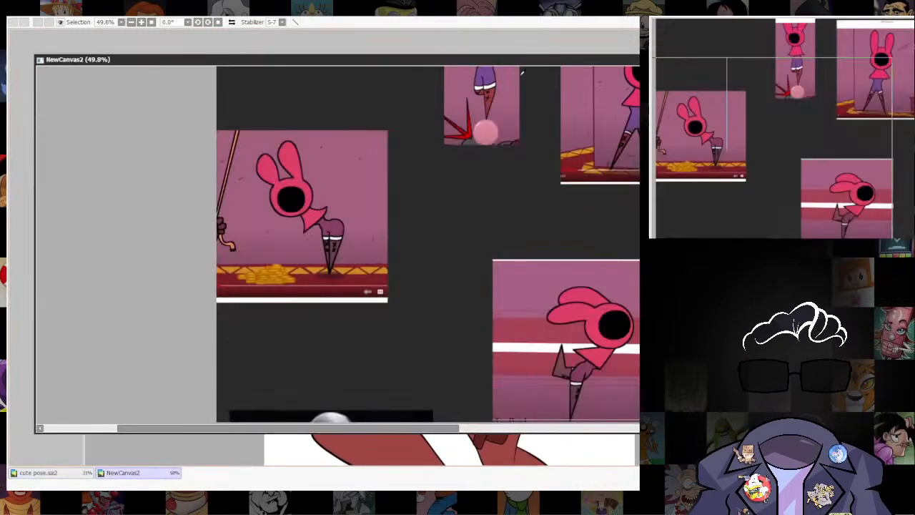
drag(529, 60, 464, 77)
click(621, 186)
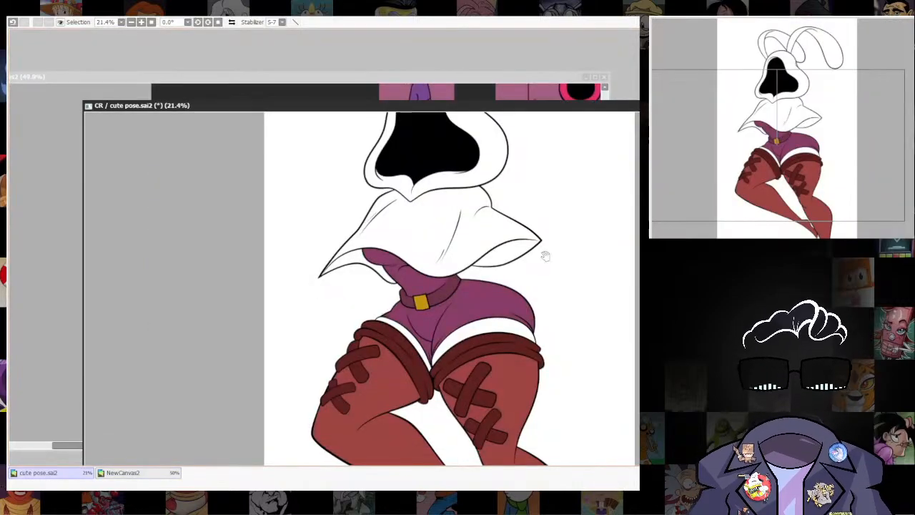
drag(545, 256, 534, 334)
click(468, 325)
drag(493, 304, 501, 344)
click(484, 289)
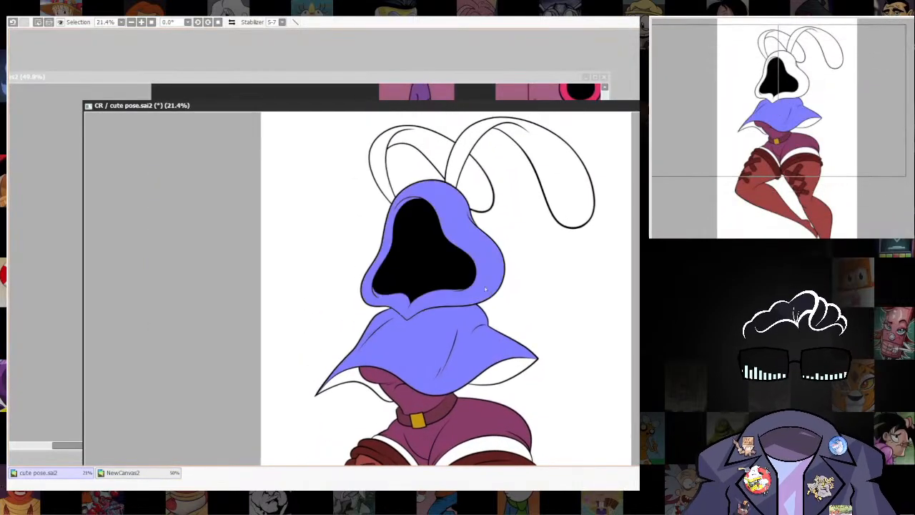
click(462, 162)
click(476, 176)
click(438, 152)
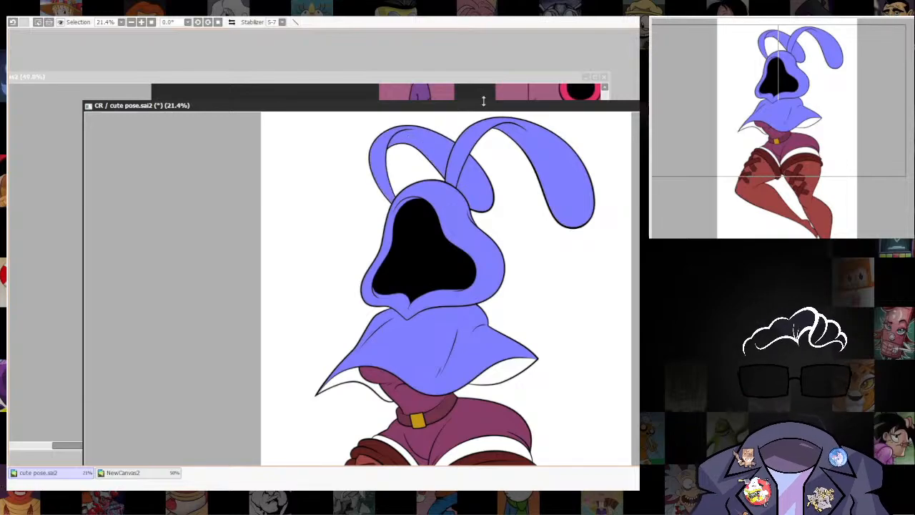
key(ctrl+f)
key(ctrl+d)
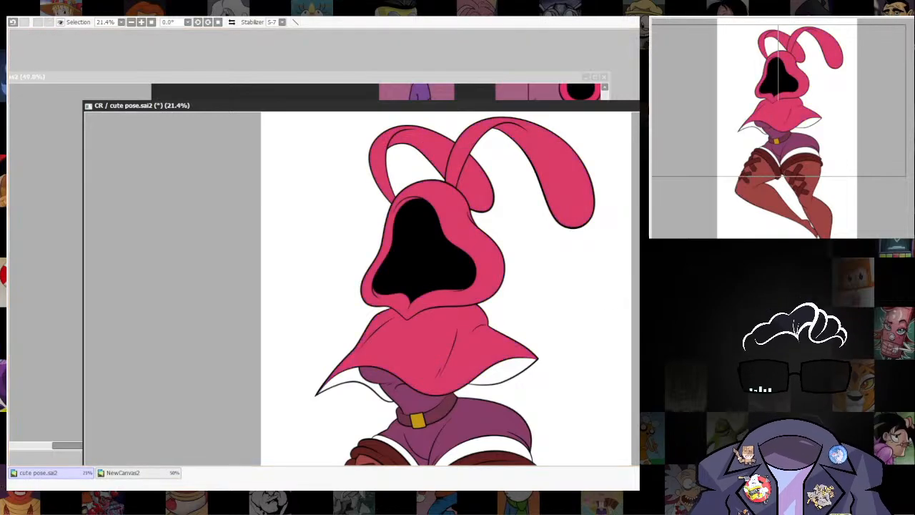
Fill both visible parts of the cape's underside with a muted purplish rose and check it in the whole figure.
click(551, 75)
drag(590, 357, 487, 258)
key(ctrl+Tab)
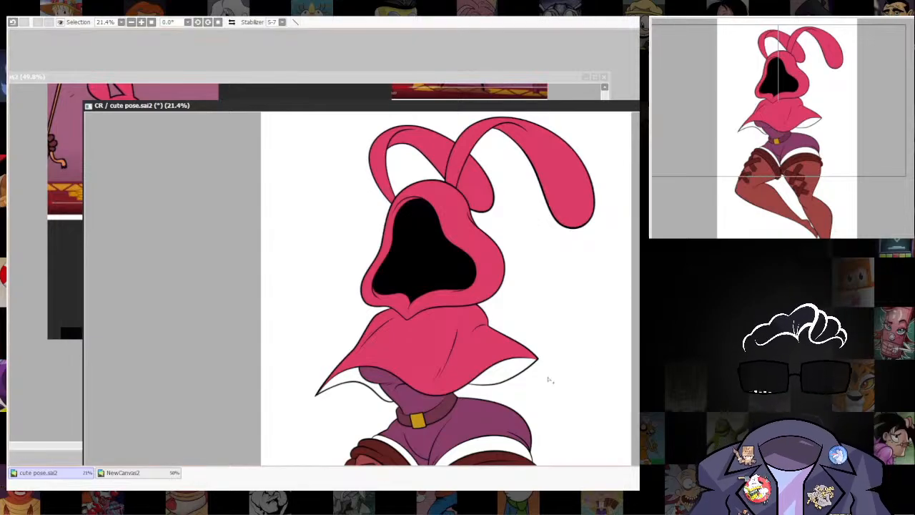
click(509, 372)
click(361, 381)
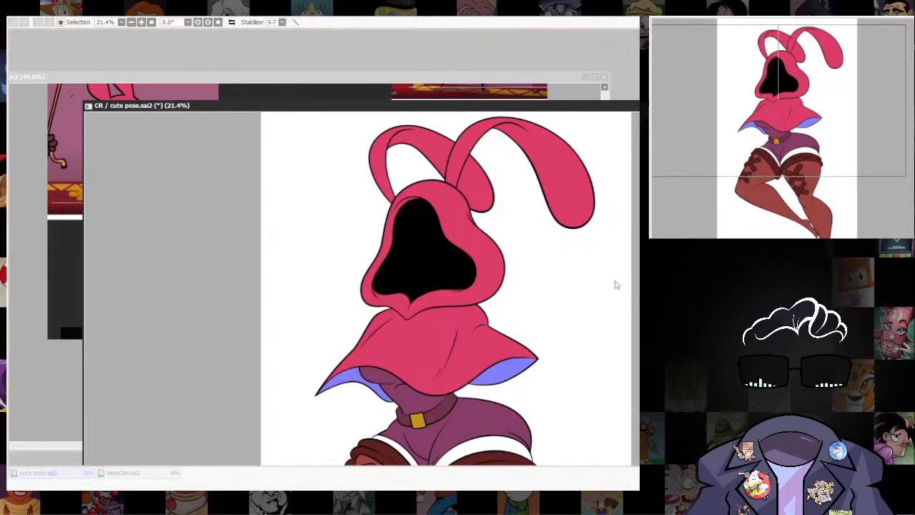
key(ctrl+f)
key(ctrl+d)
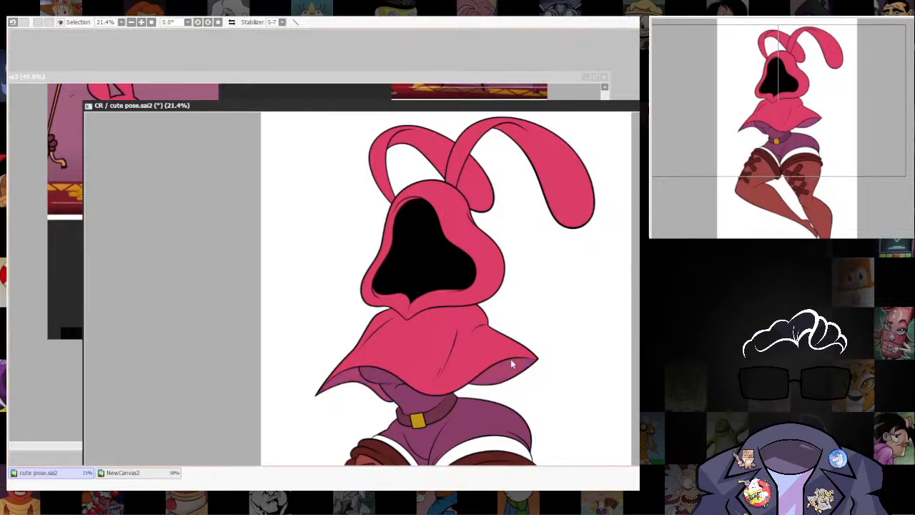
scroll(475, 376, up, 5)
drag(508, 421, 706, 364)
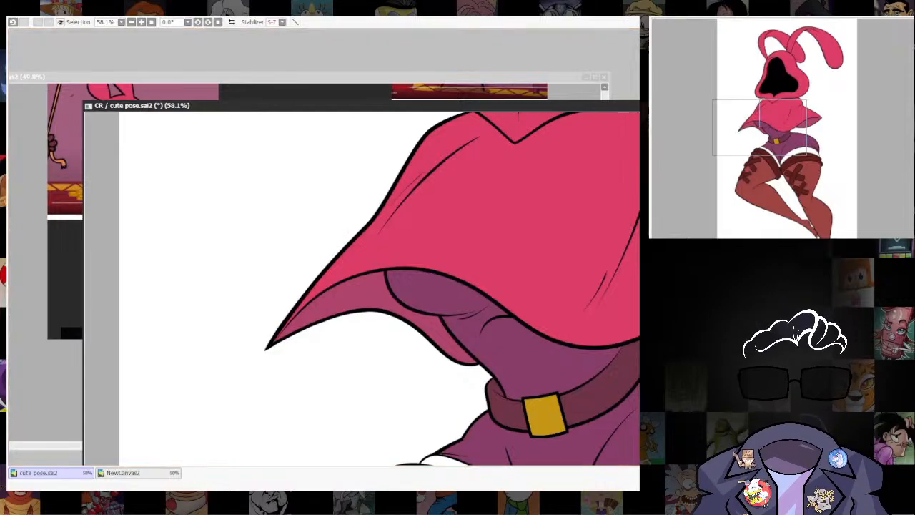
scroll(609, 305, down, 6)
scroll(609, 306, up, 1)
drag(609, 306, 524, 299)
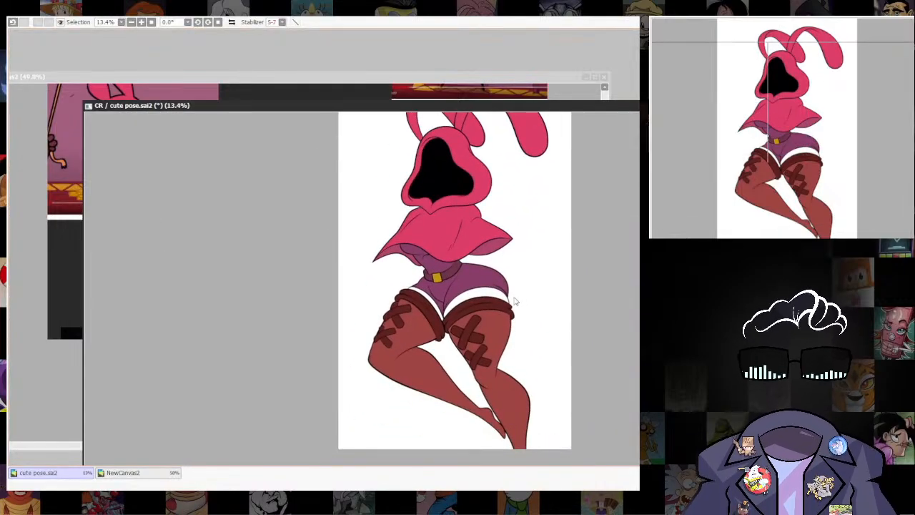
Reselect both parts of the cape's underside and darken their colour to a deep maroon rose.
scroll(518, 301, up, 4)
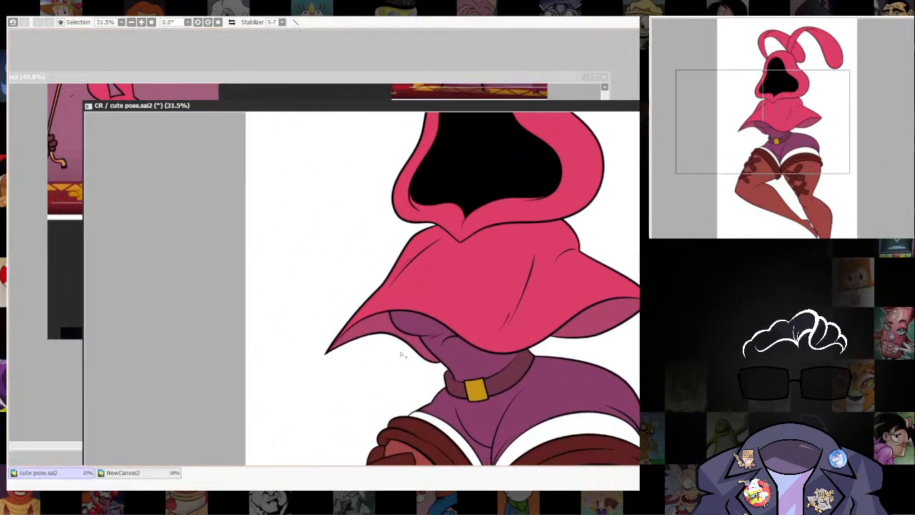
click(404, 336)
click(597, 313)
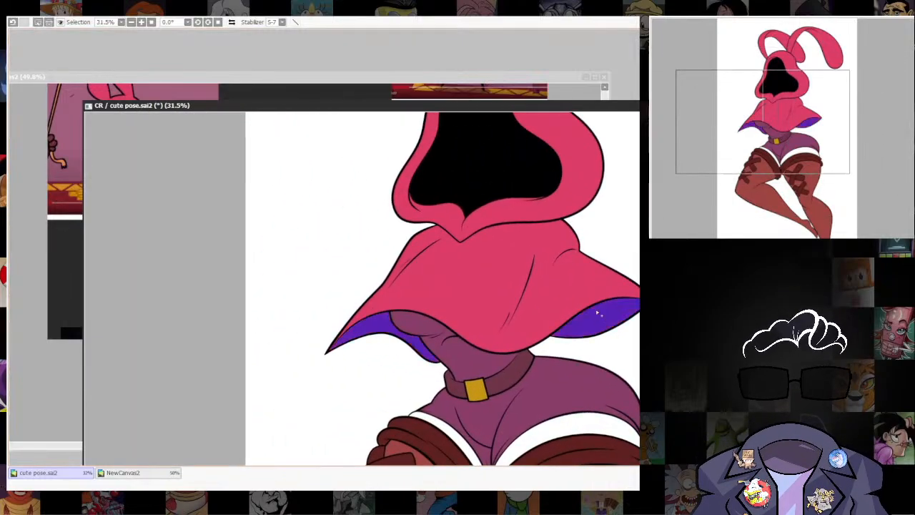
click(193, 23)
click(272, 72)
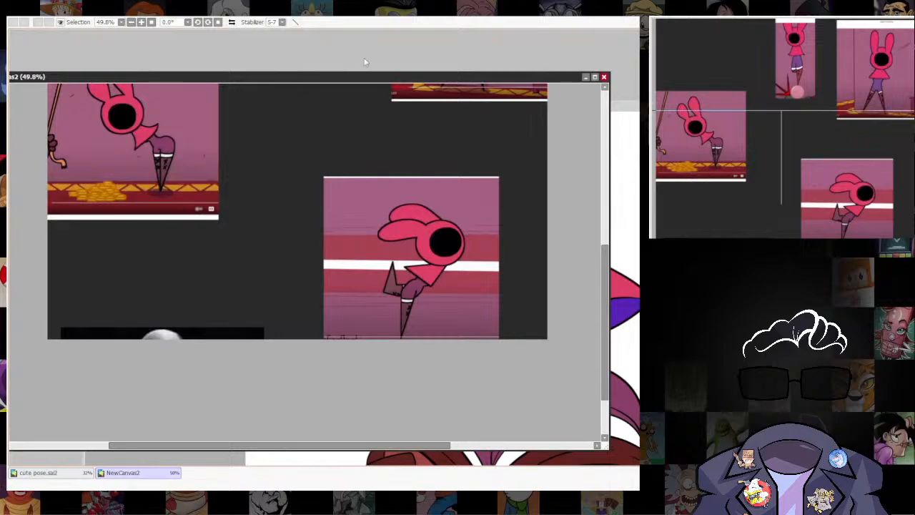
click(613, 117)
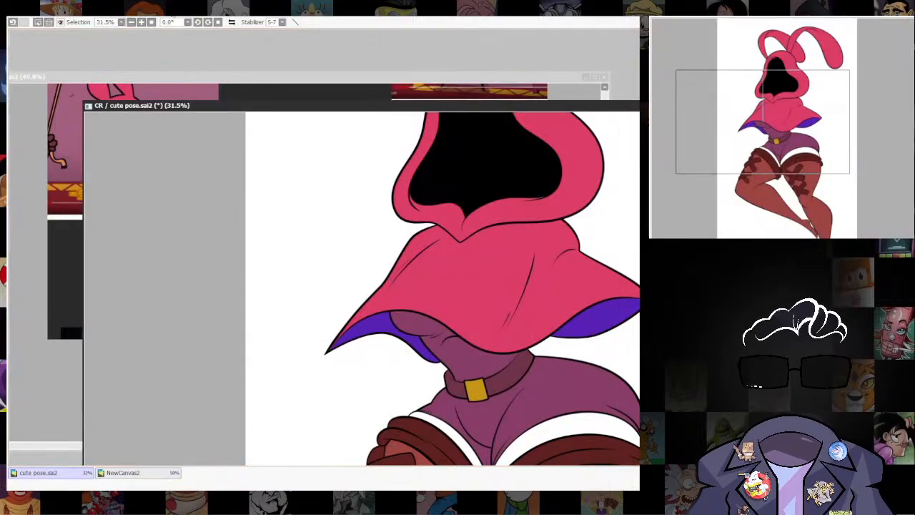
click(272, 32)
mouse_move(315, 240)
mouse_down()
mouse_move(335, 239)
mouse_move(321, 240)
mouse_up()
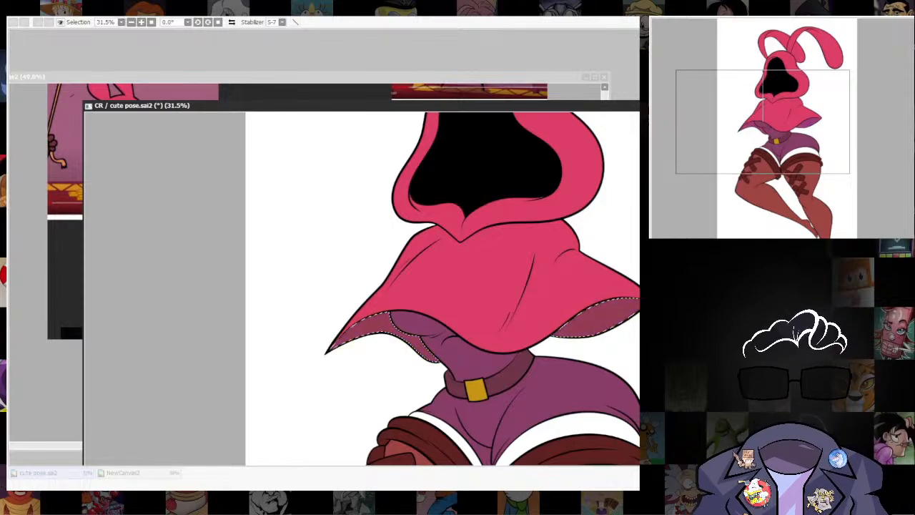
key(Return)
key(w)
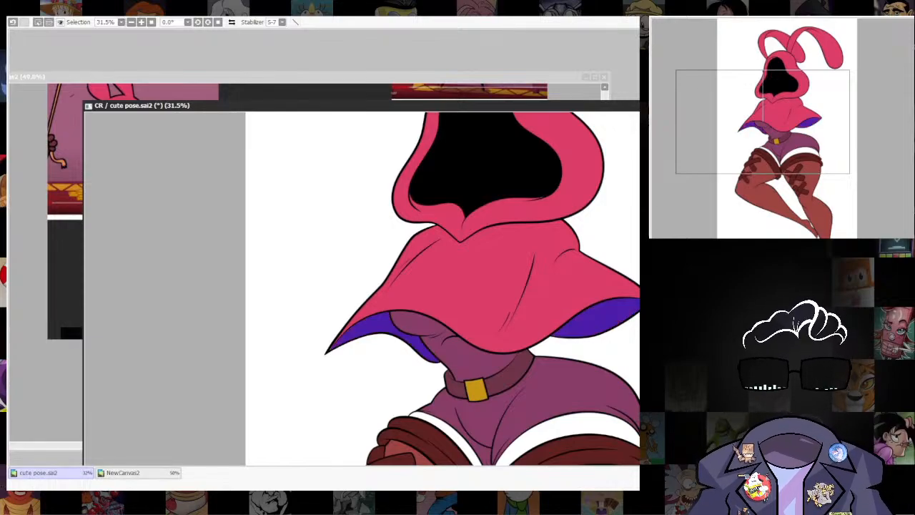
key(b)
key(ctrl+d)
Examine the flat colours of the cape, its underside and the hood up close and across the whole figure.
scroll(614, 305, down, 2)
drag(636, 305, 550, 355)
scroll(543, 360, up, 3)
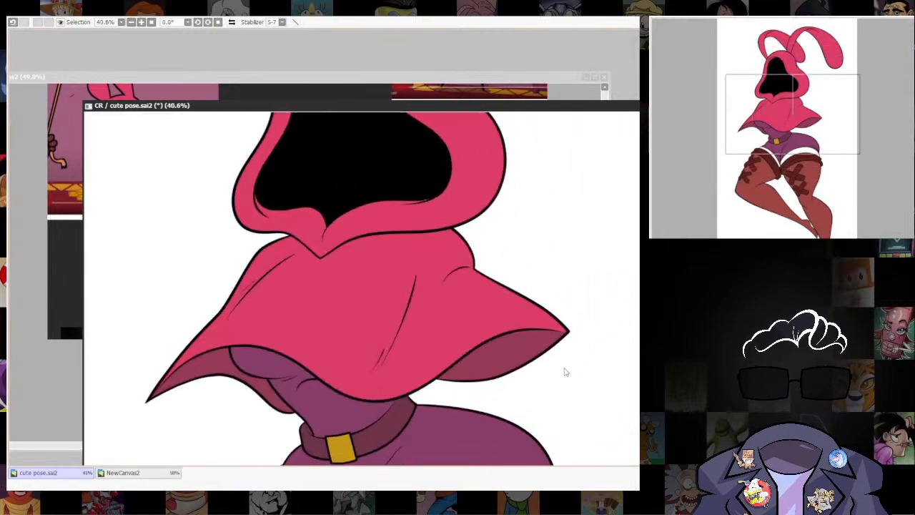
drag(559, 386, 584, 298)
scroll(581, 301, down, 5)
drag(596, 340, 566, 263)
scroll(562, 266, up, 2)
drag(577, 168, 568, 381)
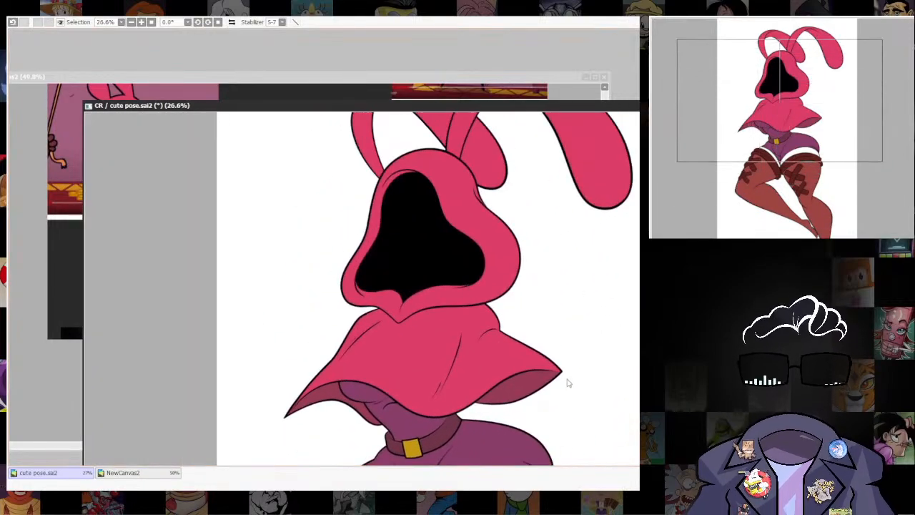
drag(575, 421, 571, 238)
drag(559, 286, 494, 356)
scroll(494, 356, up, 2)
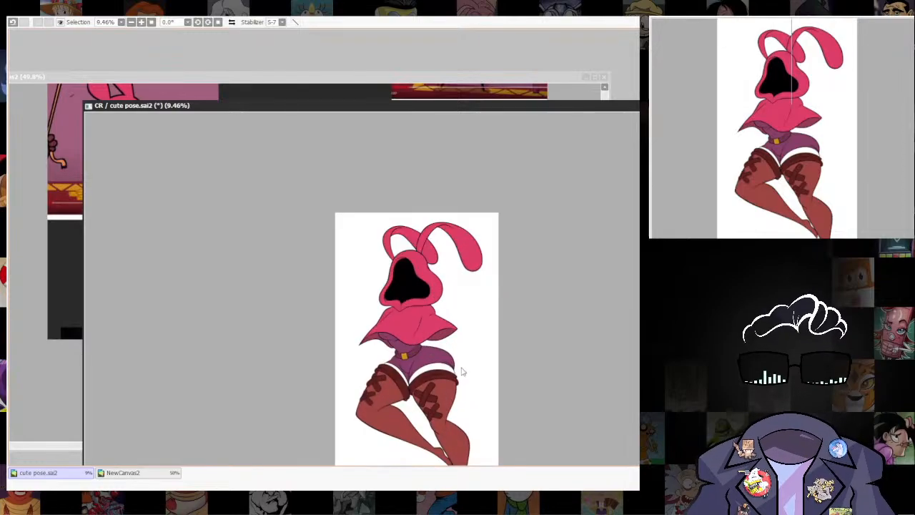
Select the white bands between the shorts and both boots, fill them with a warm off-white and check the figure.
scroll(469, 339, up, 3)
drag(447, 388, 545, 388)
scroll(487, 326, up, 3)
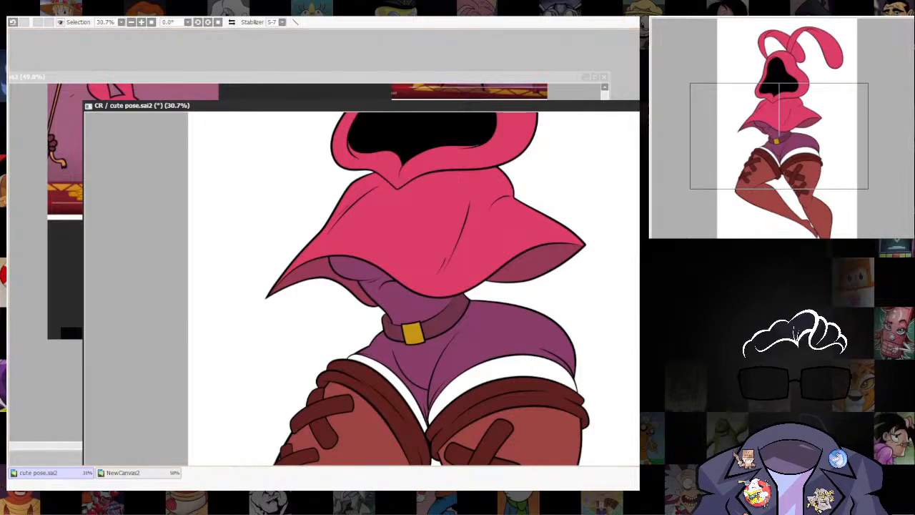
click(513, 359)
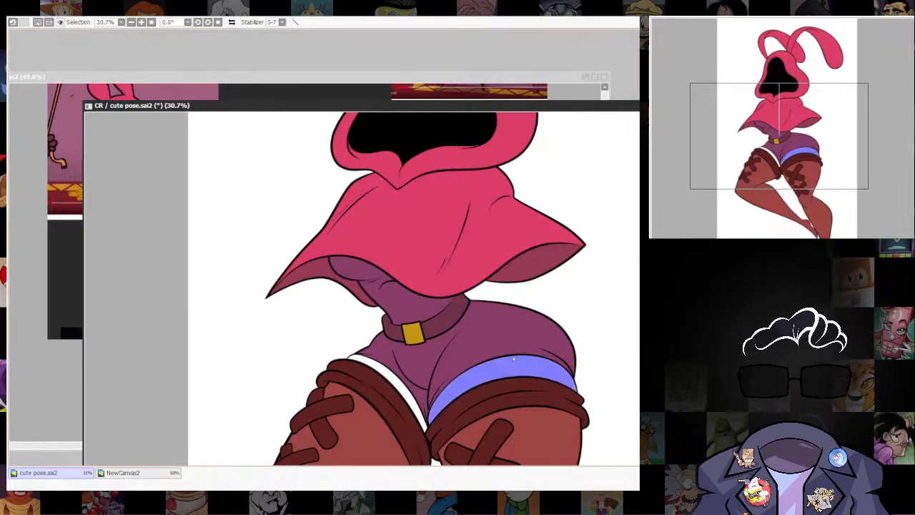
click(397, 381)
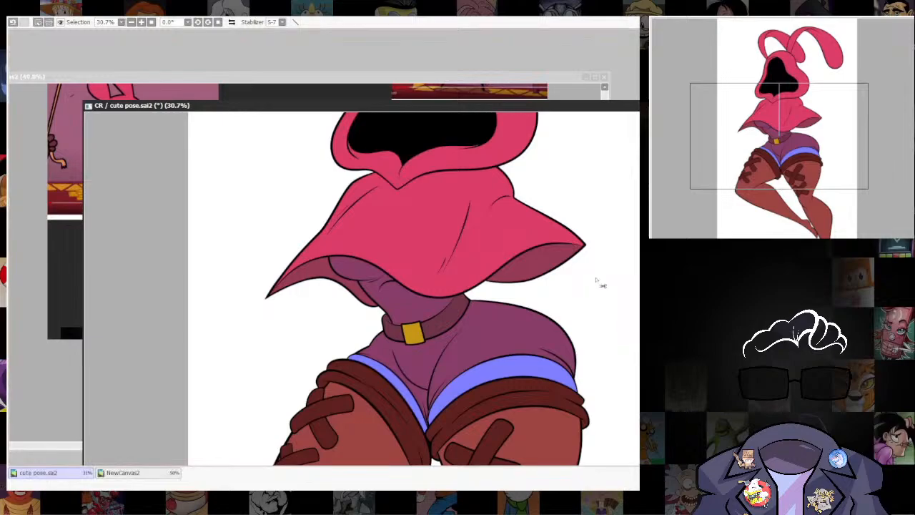
key(ctrl+z)
scroll(565, 286, down, 4)
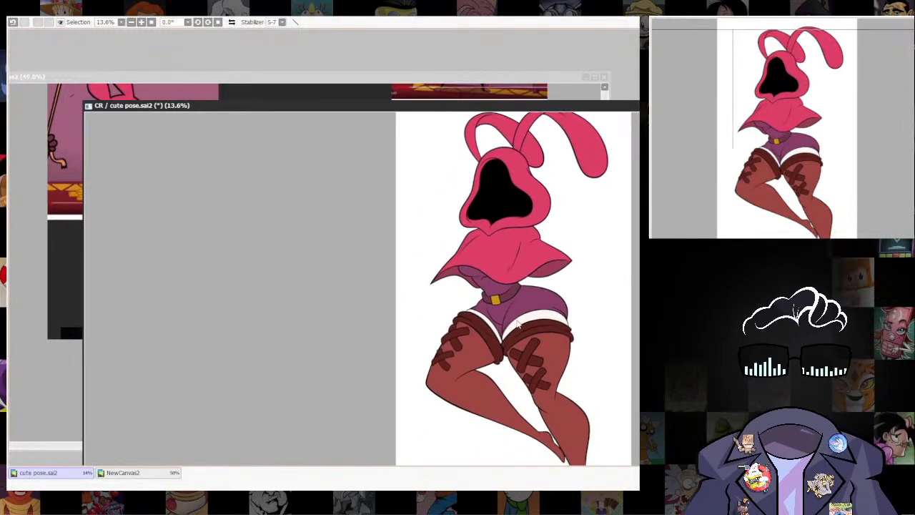
scroll(503, 323, up, 8)
drag(551, 331, 538, 312)
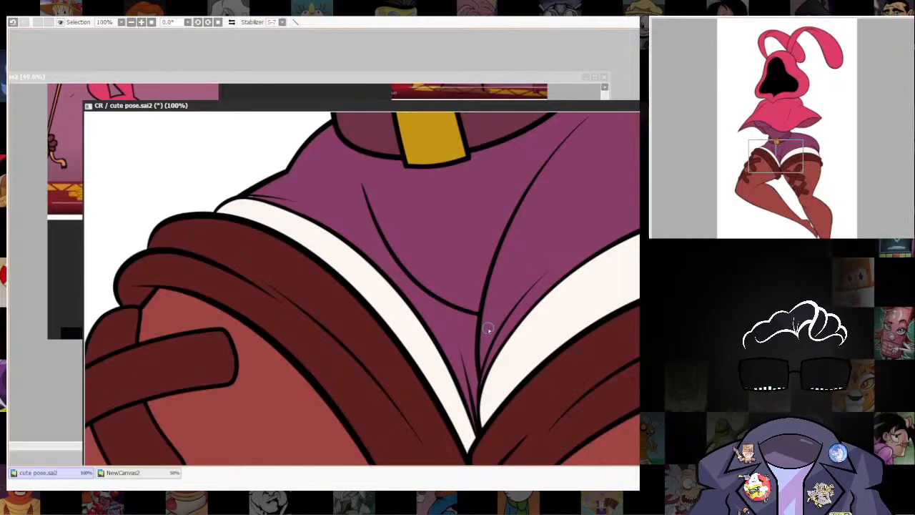
scroll(554, 334, down, 5)
drag(554, 334, 502, 454)
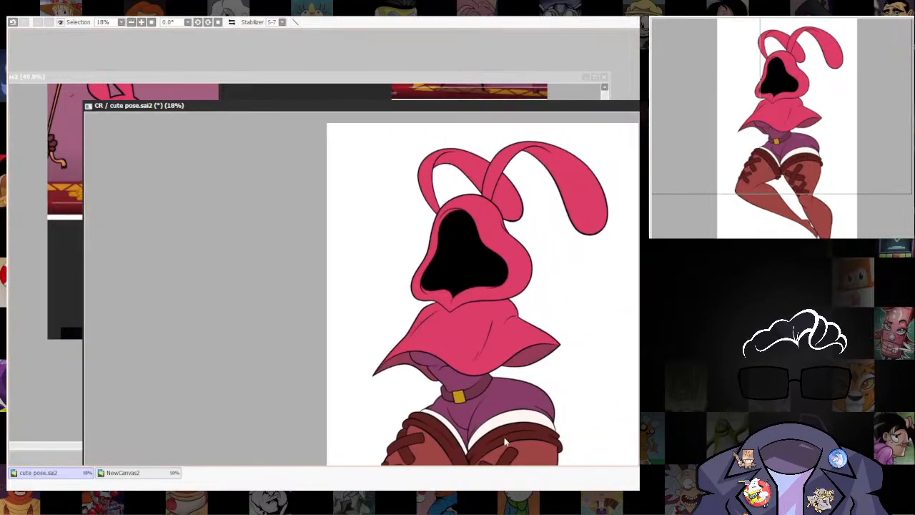
scroll(505, 438, down, 2)
Lasso the short curved crease line on the front of the shorts and free-transform it lower, towards the off-white band.
scroll(483, 425, up, 4)
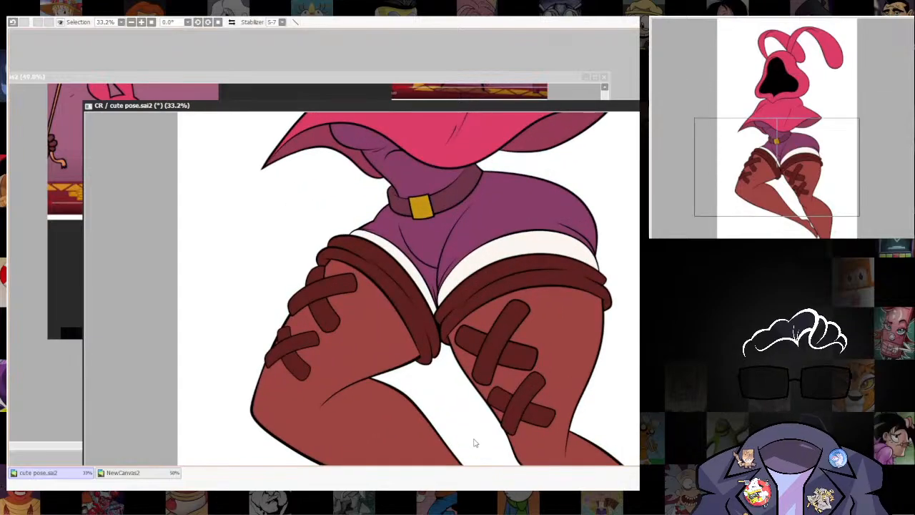
scroll(478, 302, up, 2)
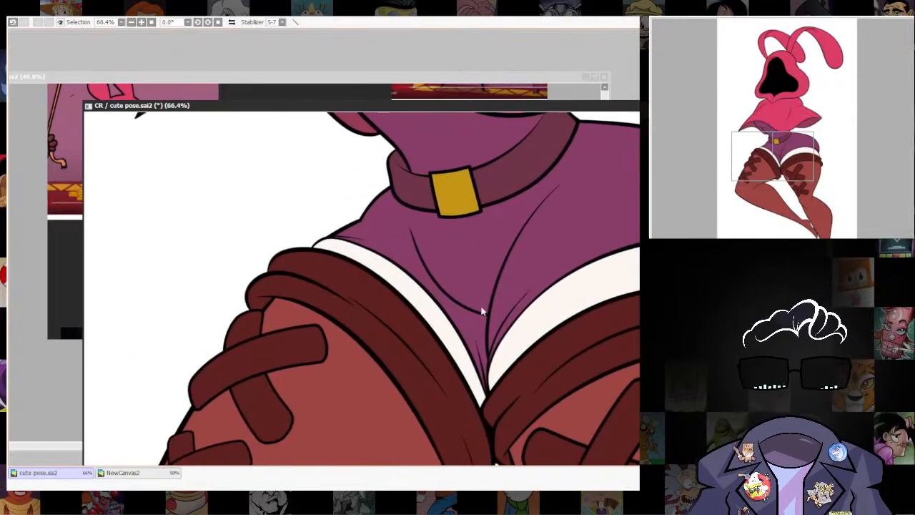
scroll(482, 312, up, 2)
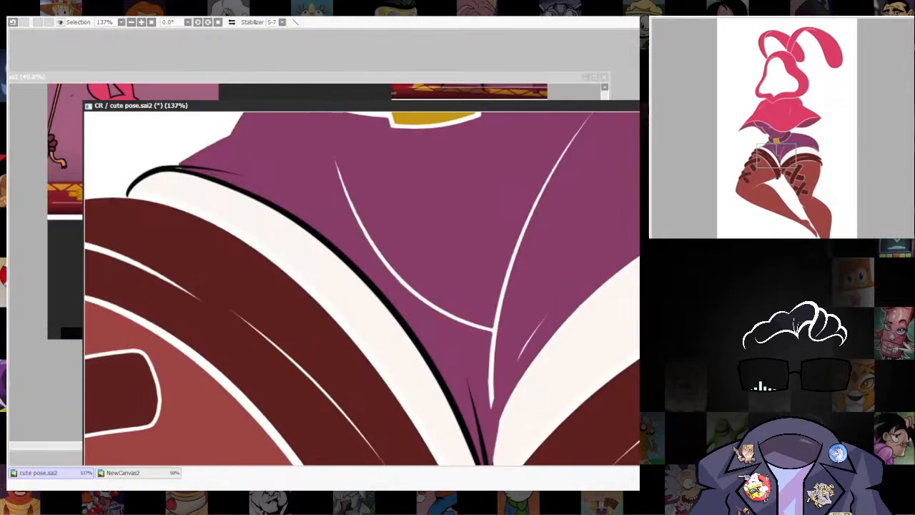
drag(324, 130, 409, 313)
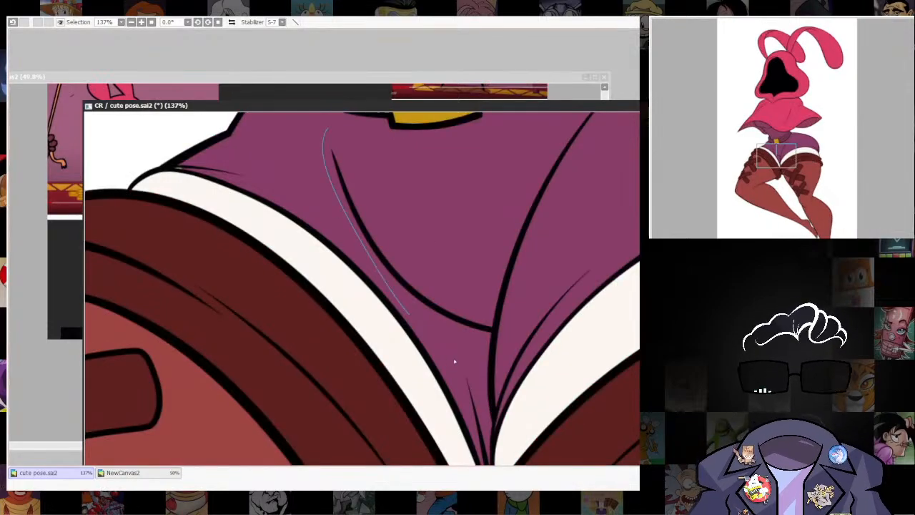
mouse_move(492, 325)
mouse_down()
mouse_move(483, 296)
mouse_move(394, 196)
mouse_up()
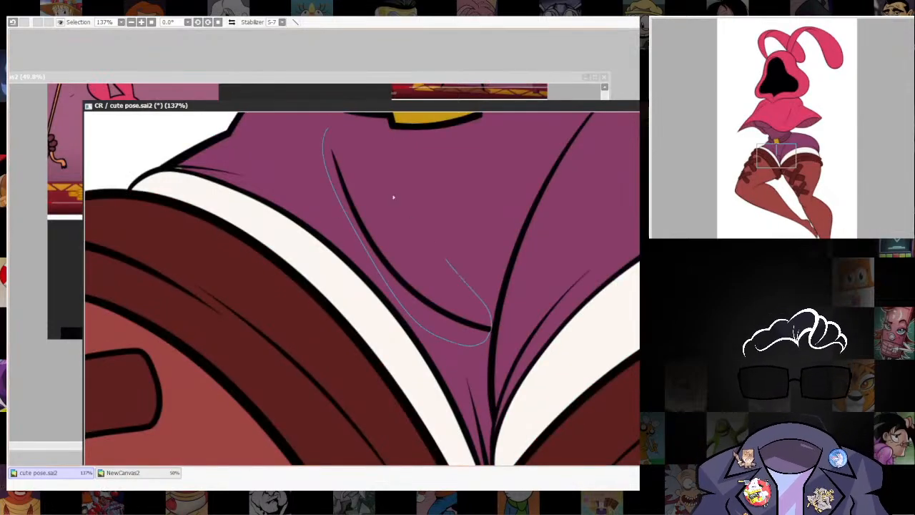
key(ctrl+t)
drag(489, 330, 483, 308)
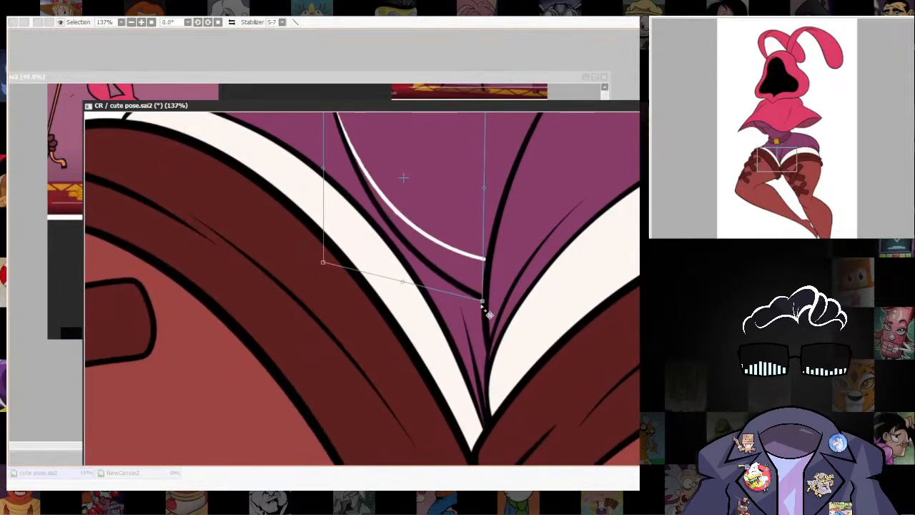
drag(390, 261, 419, 353)
drag(362, 268, 365, 273)
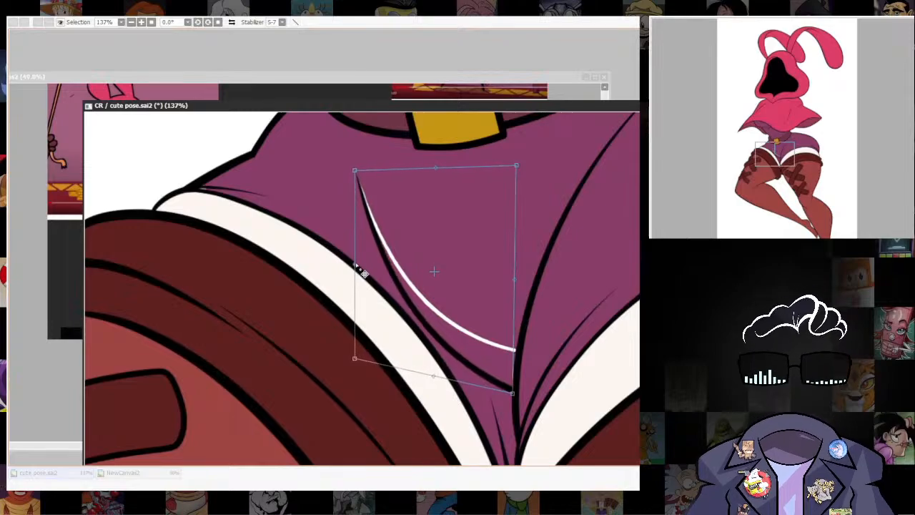
drag(355, 173, 353, 179)
key(Return)
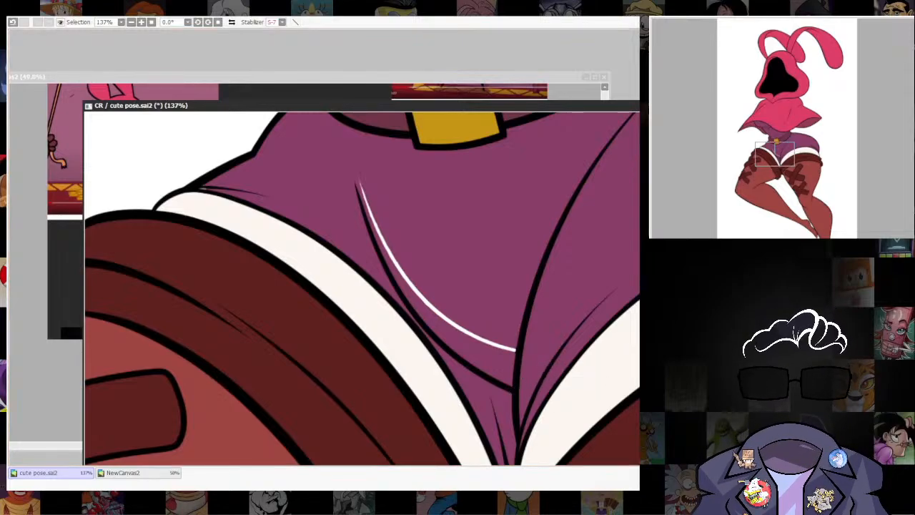
Paint the shorts' purple over the white gap left where the crease line was.
drag(372, 279, 357, 319)
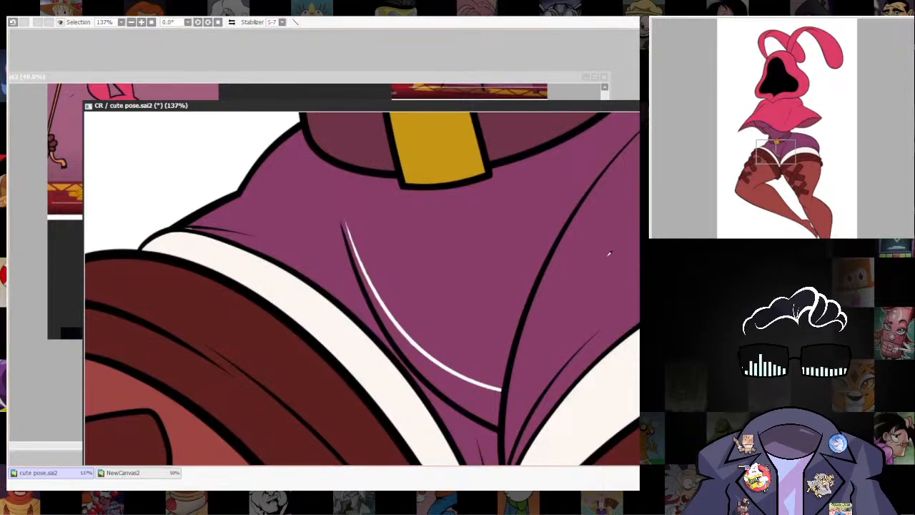
mouse_move(359, 207)
mouse_down()
mouse_move(393, 315)
mouse_move(484, 380)
mouse_move(505, 363)
mouse_up()
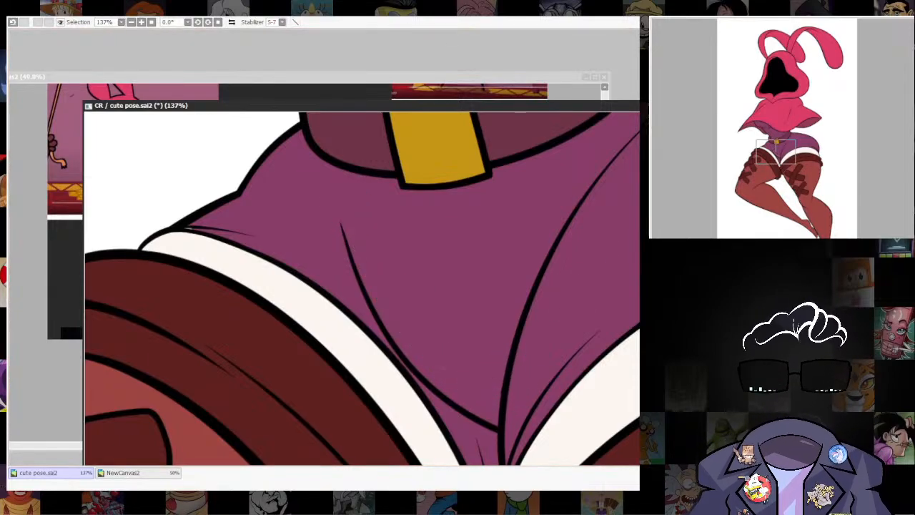
scroll(516, 398, up, 5)
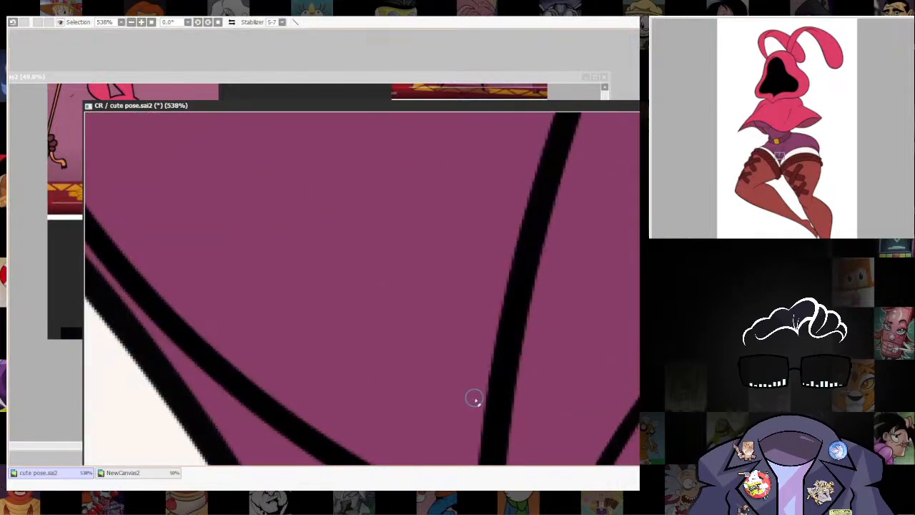
scroll(579, 386, down, 2)
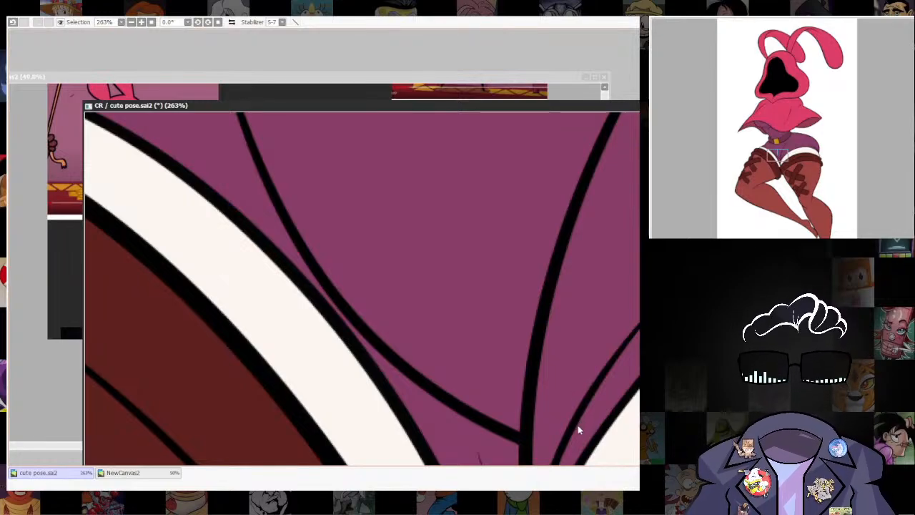
scroll(596, 353, down, 6)
drag(637, 368, 512, 411)
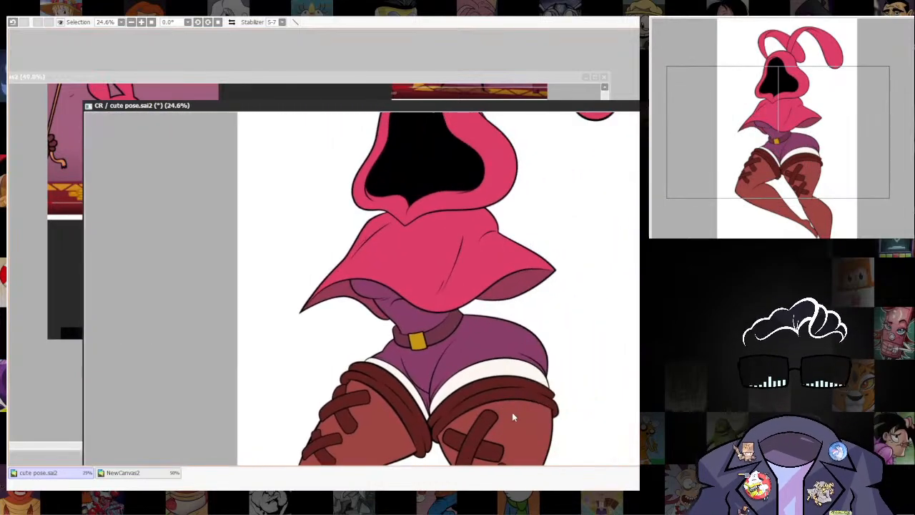
Reselect the moved crease line and free-transform its upper end inward, towards the middle of the shorts.
scroll(512, 411, up, 5)
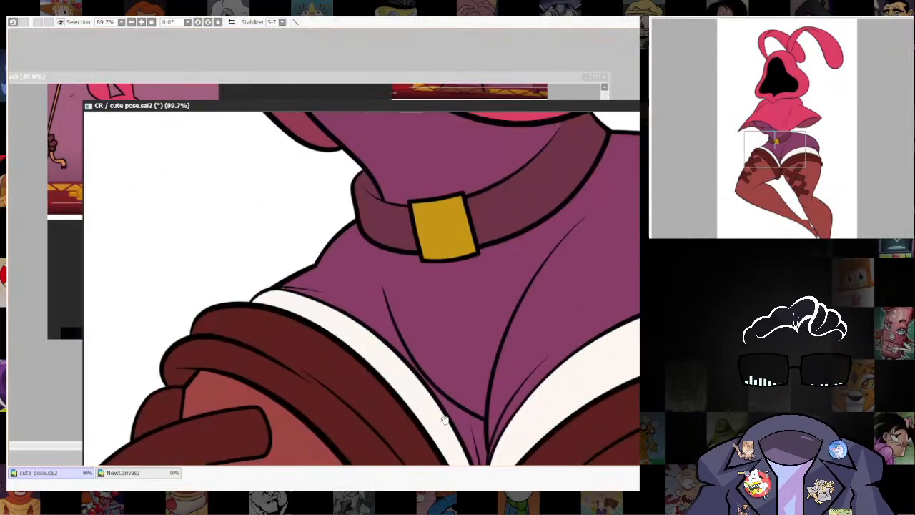
scroll(465, 377, up, 1)
drag(367, 199, 503, 341)
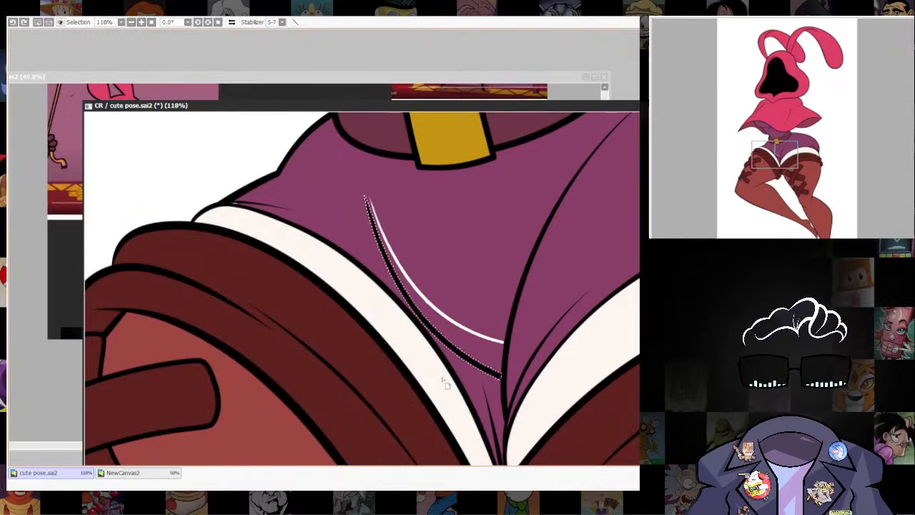
key(ctrl+t)
mouse_move(364, 380)
mouse_down()
mouse_move(381, 380)
mouse_move(372, 376)
mouse_up()
drag(365, 196, 385, 201)
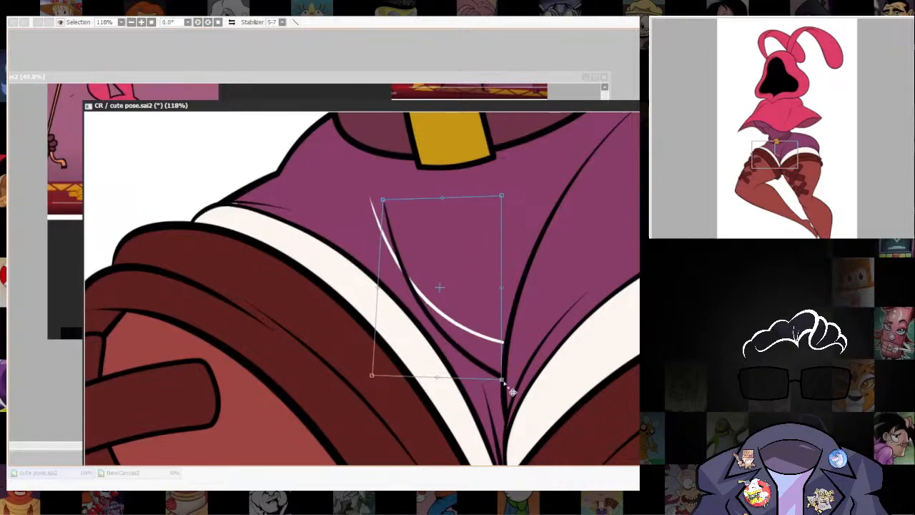
key(Return)
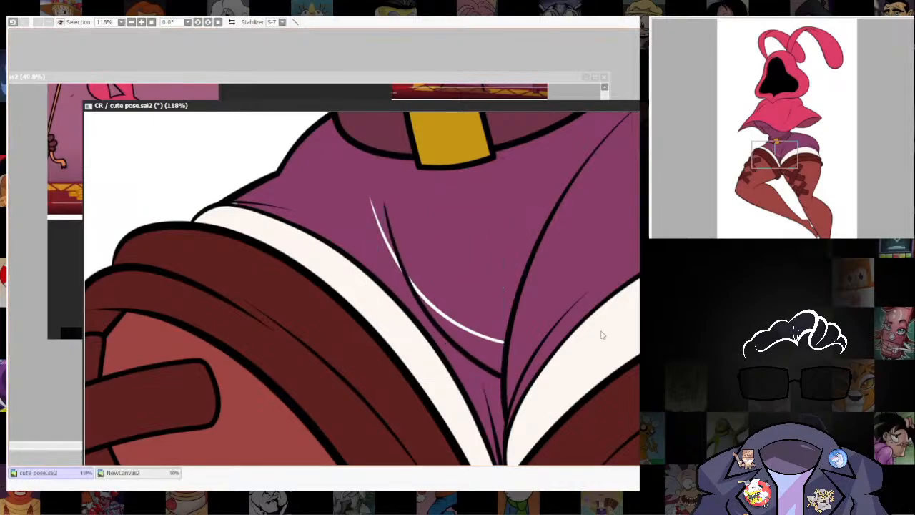
Fill the white gap beside the reshaped crease line with the shorts' purple and touch up where it meets the centre seam.
scroll(525, 436, up, 2)
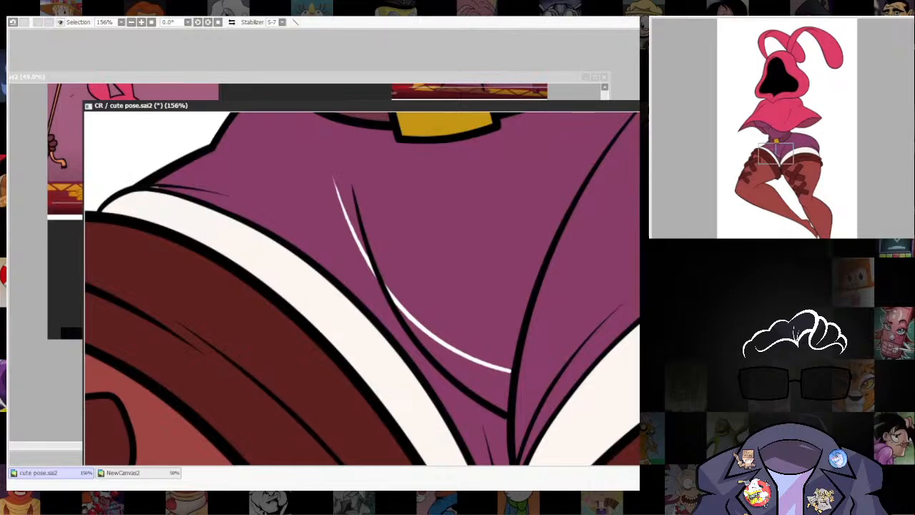
mouse_move(336, 180)
mouse_down()
mouse_move(363, 245)
mouse_move(482, 377)
mouse_move(500, 347)
mouse_up()
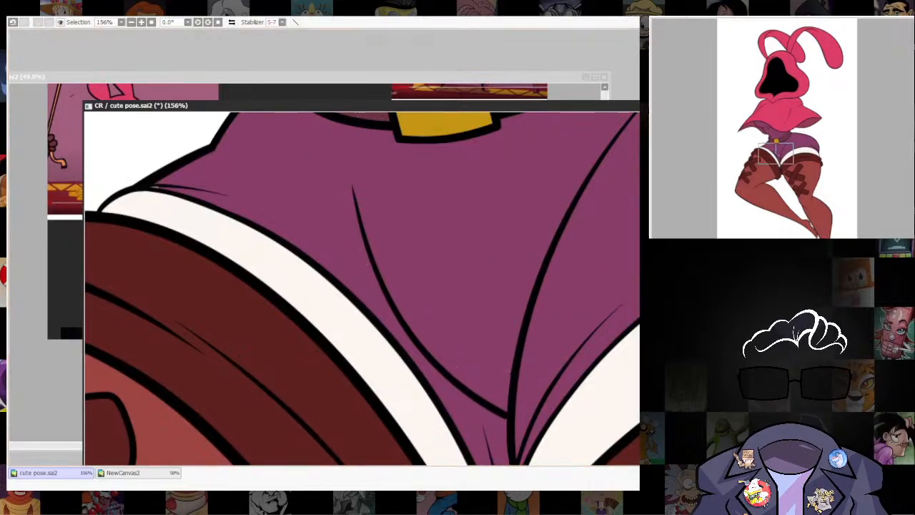
scroll(564, 320, up, 5)
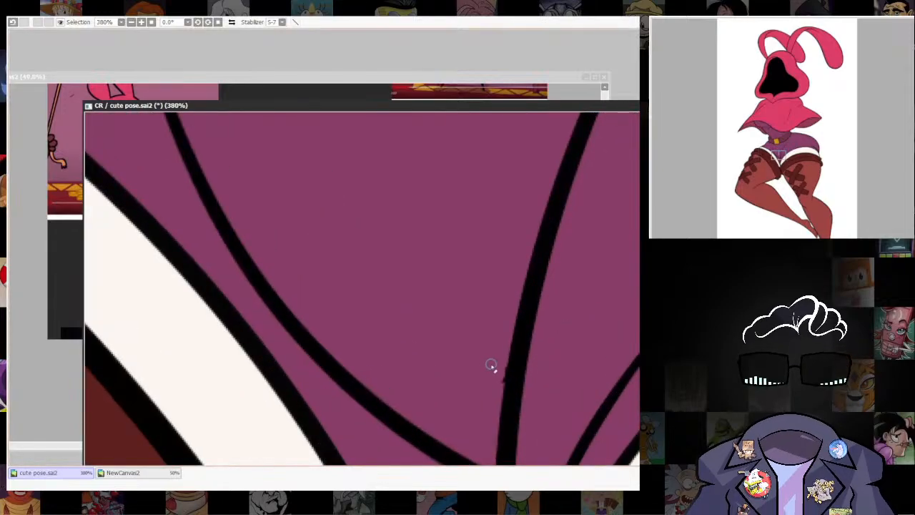
drag(502, 335, 498, 207)
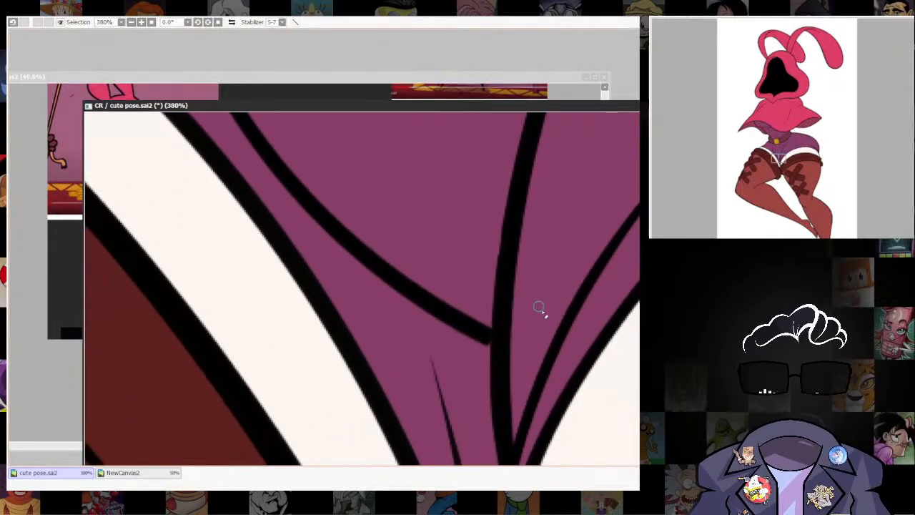
click(647, 308)
mouse_move(486, 342)
mouse_down()
mouse_move(504, 350)
mouse_move(512, 332)
mouse_move(604, 326)
mouse_move(507, 389)
mouse_up()
key(ctrl+z)
key(bracketleft)
scroll(500, 361, down, 5)
scroll(607, 325, down, 5)
Shorten and taper the upper tip of the long crease line on the shorts below the belt.
scroll(499, 383, up, 5)
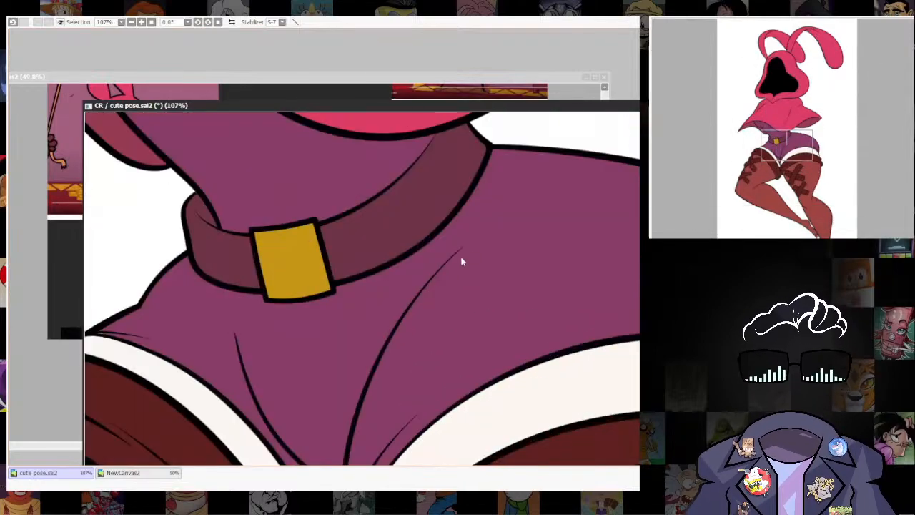
scroll(461, 262, up, 3)
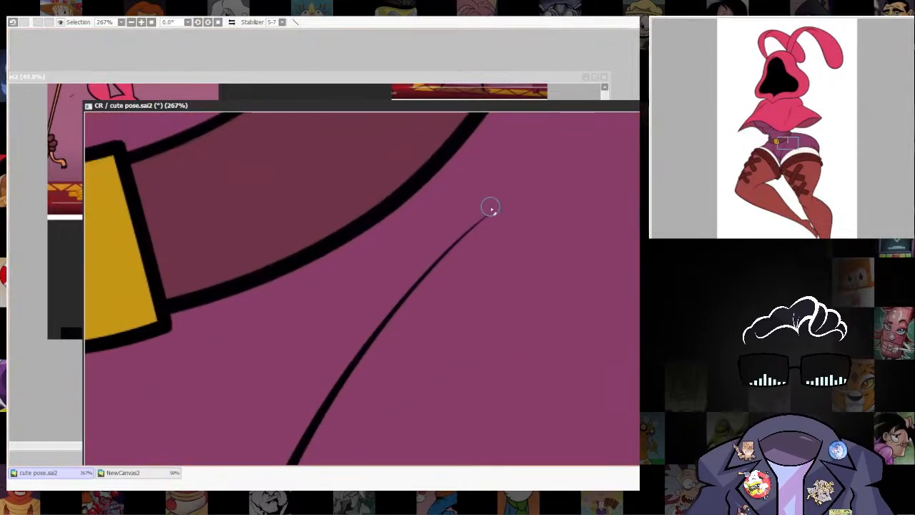
drag(490, 208, 602, 142)
key(ctrl+z)
drag(405, 277, 557, 152)
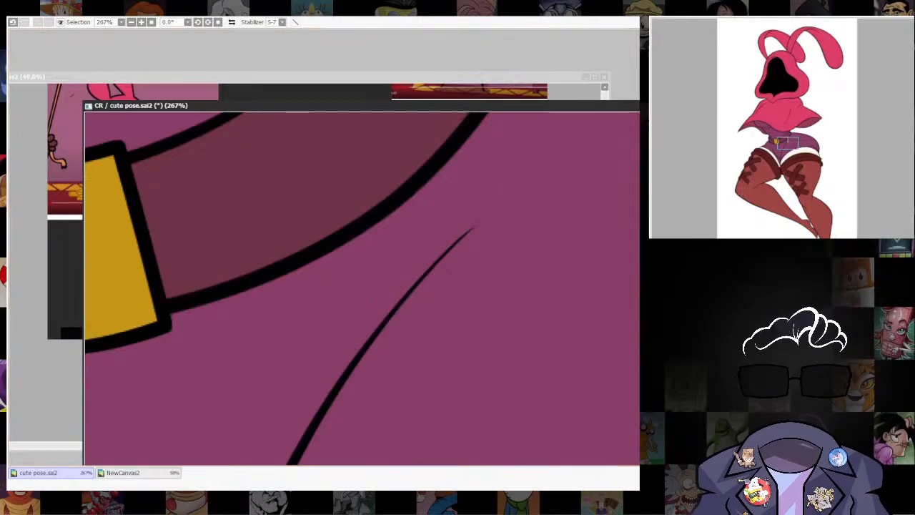
Examine the flat colours of the ears, hood and cape up close and across the whole figure.
scroll(532, 258, down, 8)
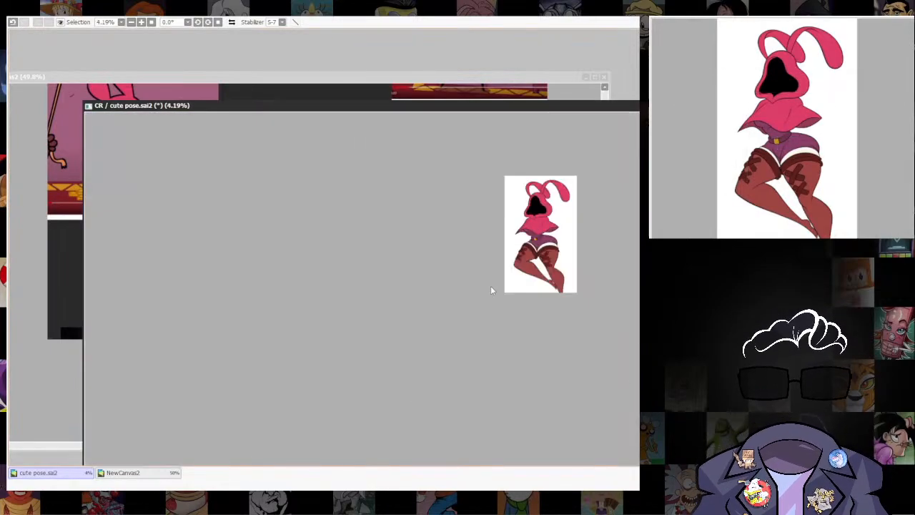
scroll(531, 210, up, 7)
scroll(500, 325, down, 2)
drag(631, 245, 465, 376)
scroll(467, 374, up, 1)
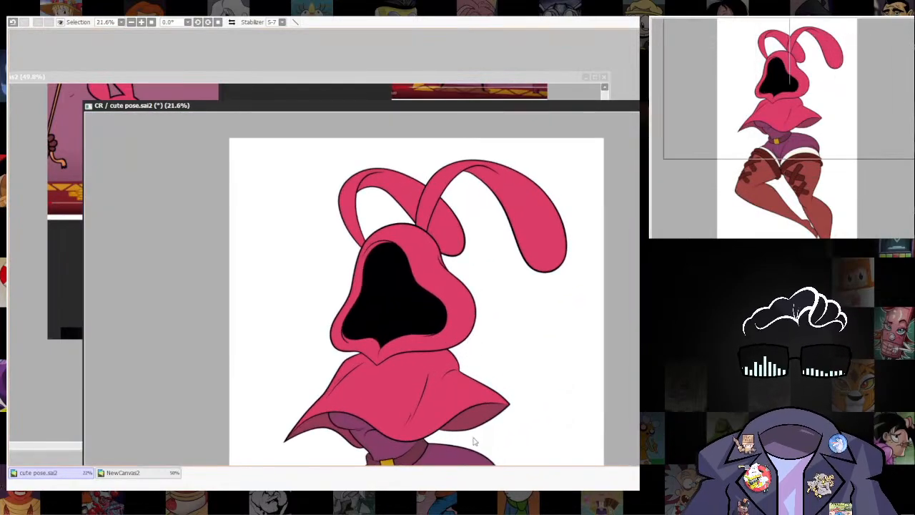
scroll(442, 269, up, 2)
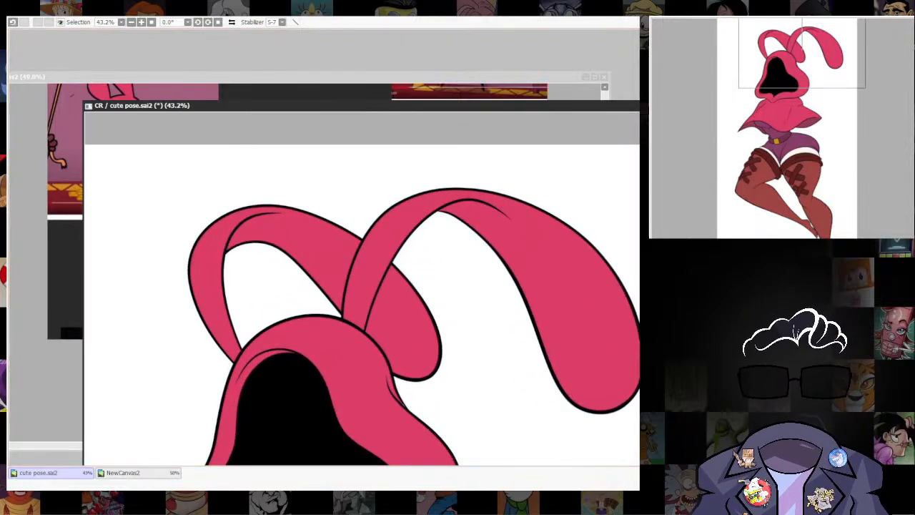
drag(421, 369, 440, 164)
drag(473, 440, 535, 303)
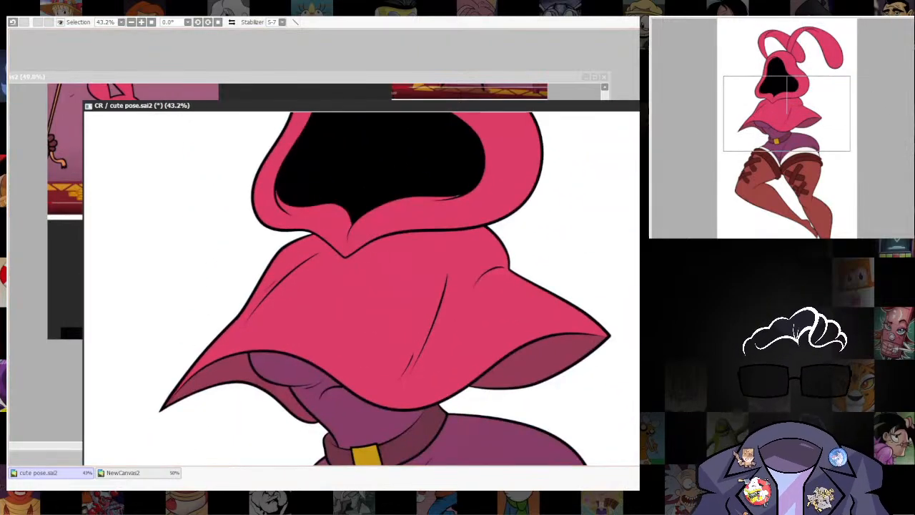
scroll(600, 310, down, 3)
scroll(543, 350, up, 3)
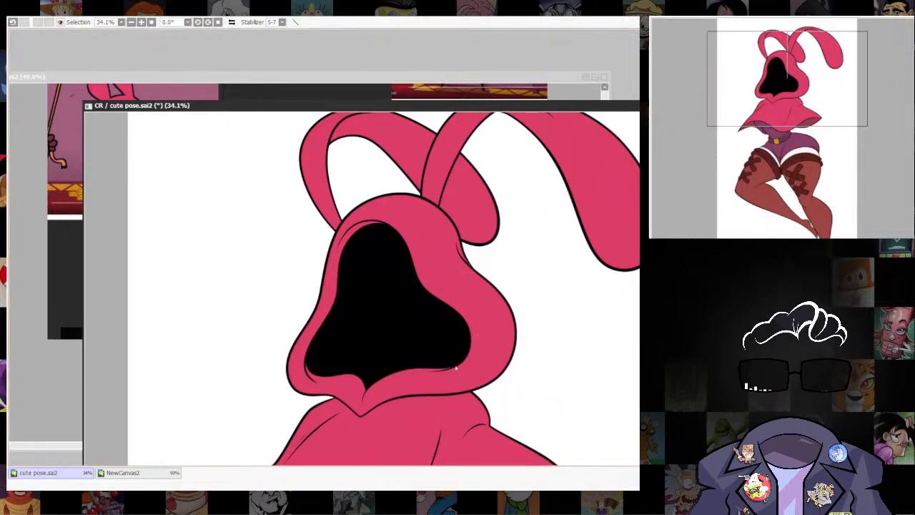
Undo the last stroke and redo the touch-up along the lower edge of the black hood opening.
key(ctrl+z)
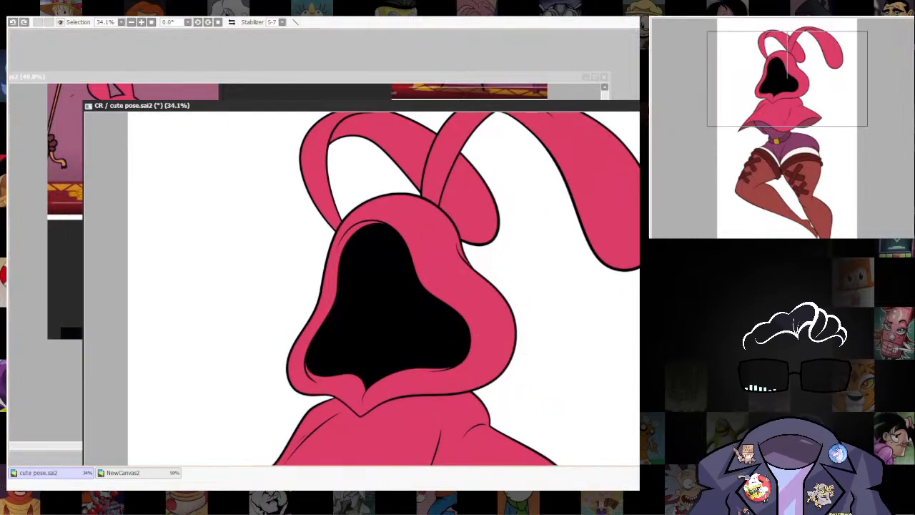
drag(443, 361, 467, 359)
mouse_move(521, 322)
mouse_down()
mouse_move(552, 408)
mouse_move(543, 412)
mouse_move(560, 175)
mouse_move(544, 355)
mouse_up()
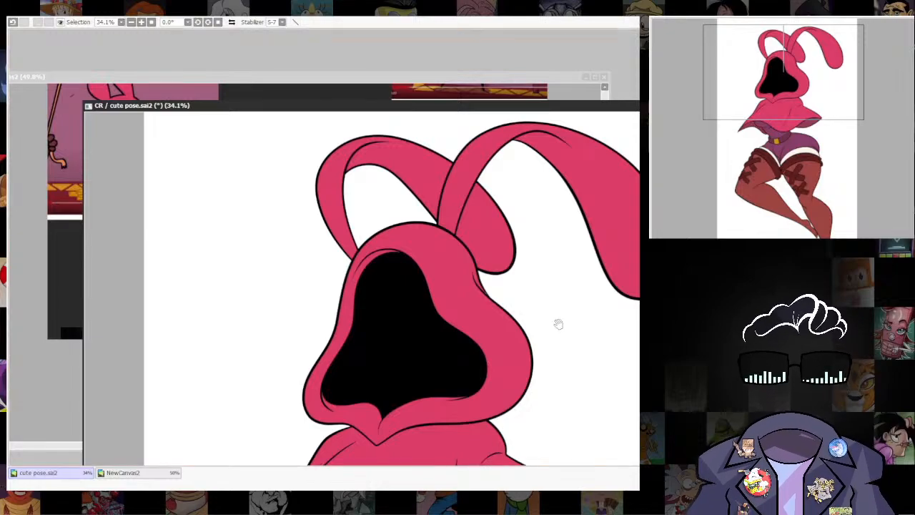
Outline the boundary of the inner fold on both bunny ears with curved selection strokes, redrawing the larger ear's stroke until it is smooth.
drag(557, 322, 556, 449)
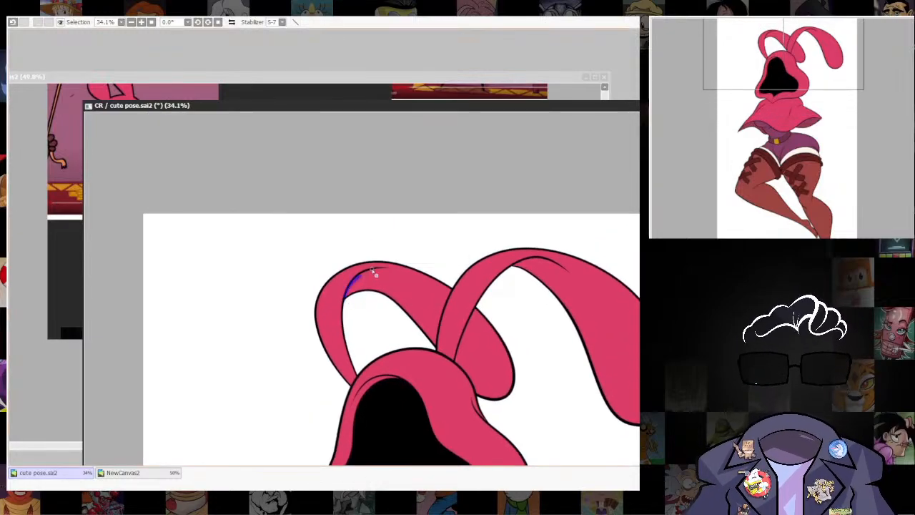
mouse_move(373, 273)
mouse_down()
mouse_move(414, 271)
mouse_move(450, 295)
mouse_up()
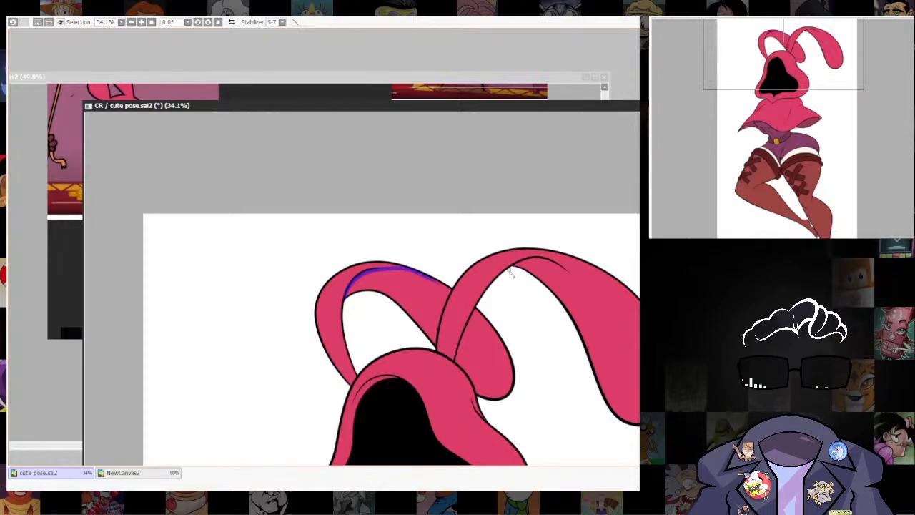
key(ctrl+z)
mouse_move(525, 265)
mouse_down()
mouse_move(561, 258)
mouse_move(635, 309)
mouse_up()
key(ctrl+z)
drag(548, 257, 605, 289)
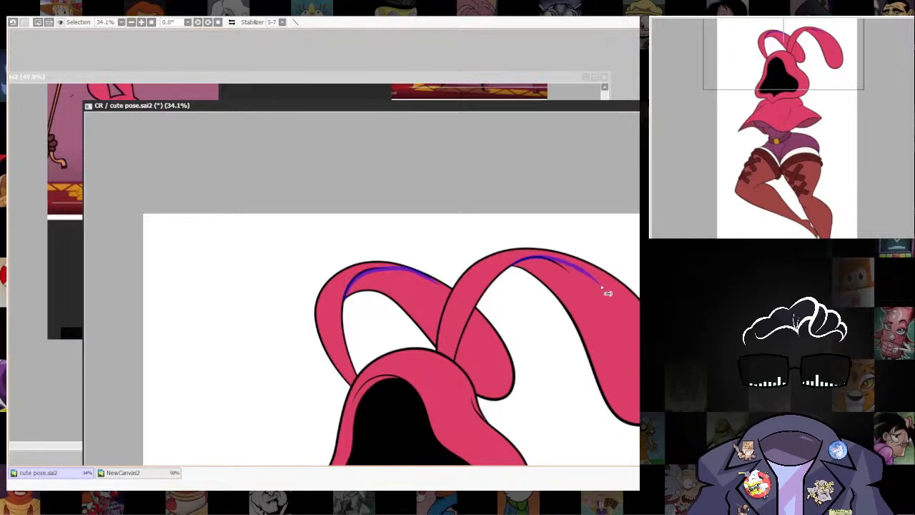
key(ctrl+z)
mouse_move(509, 270)
mouse_down()
mouse_move(620, 279)
mouse_move(640, 305)
mouse_up()
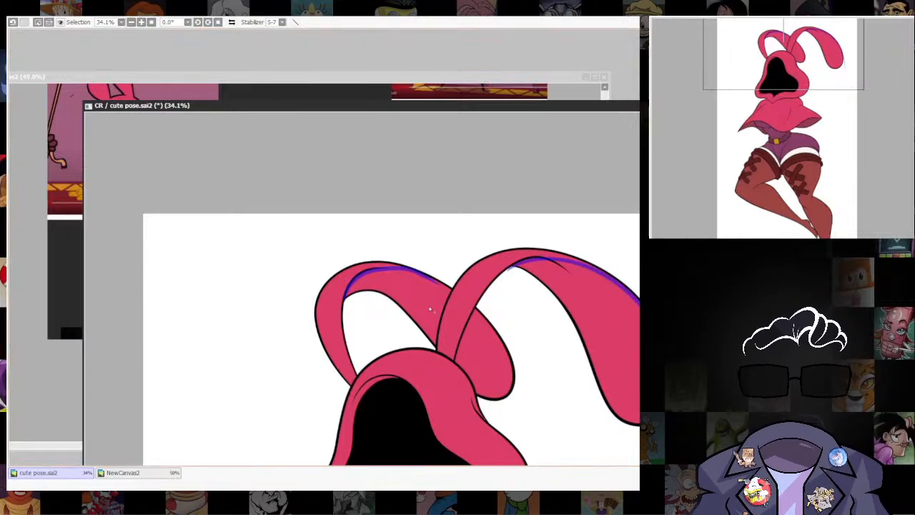
Fill the selection across the inner surfaces of both ears, darken their pink to a deep crimson and deselect.
click(401, 300)
click(483, 351)
click(593, 316)
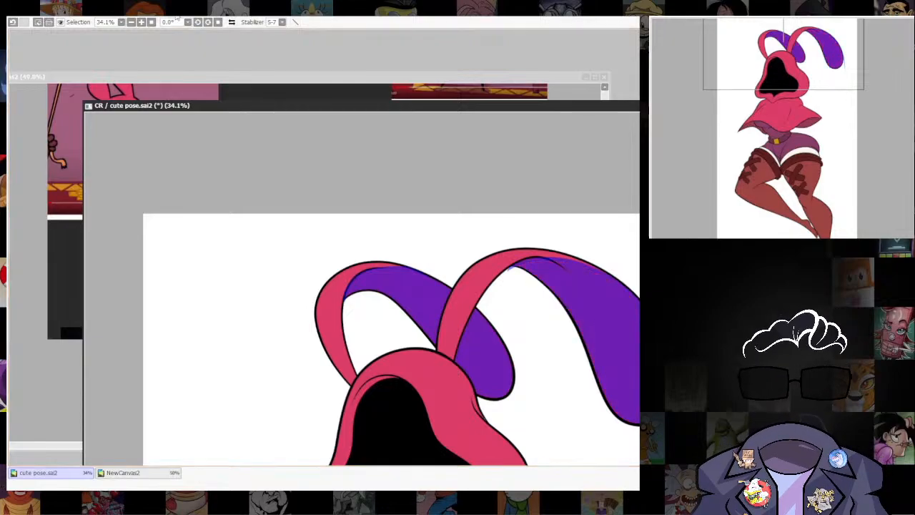
click(262, 30)
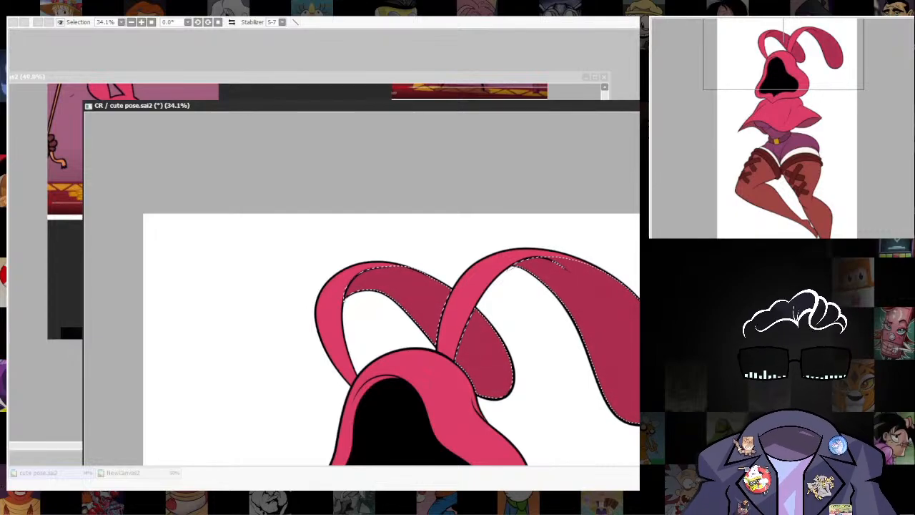
key(Return)
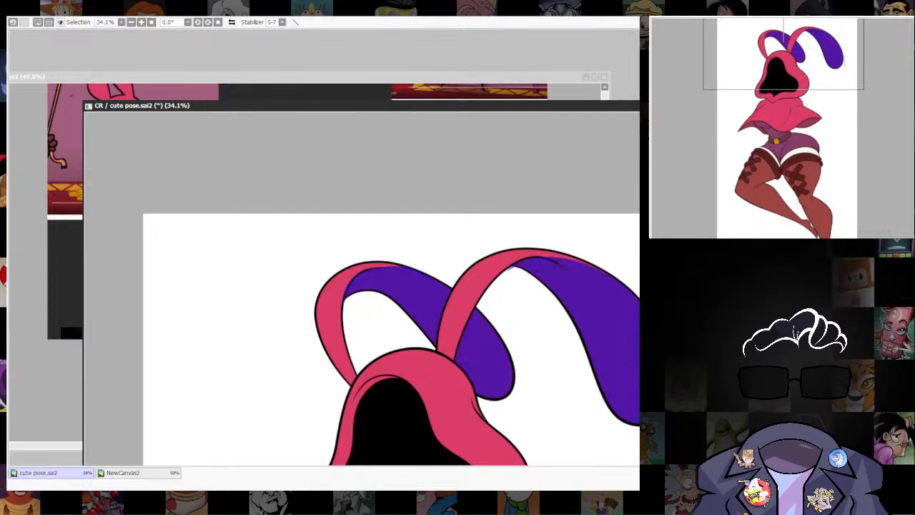
key(ctrl+d)
Erase the tapering tail of the fold line inside the larger ear.
scroll(578, 321, down, 2)
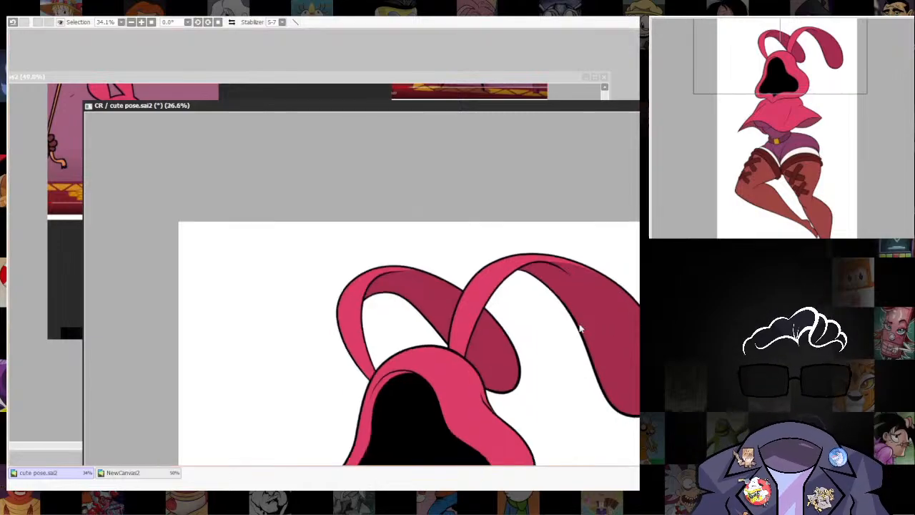
drag(584, 315, 521, 266)
drag(553, 307, 538, 245)
scroll(529, 293, down, 1)
scroll(484, 317, up, 2)
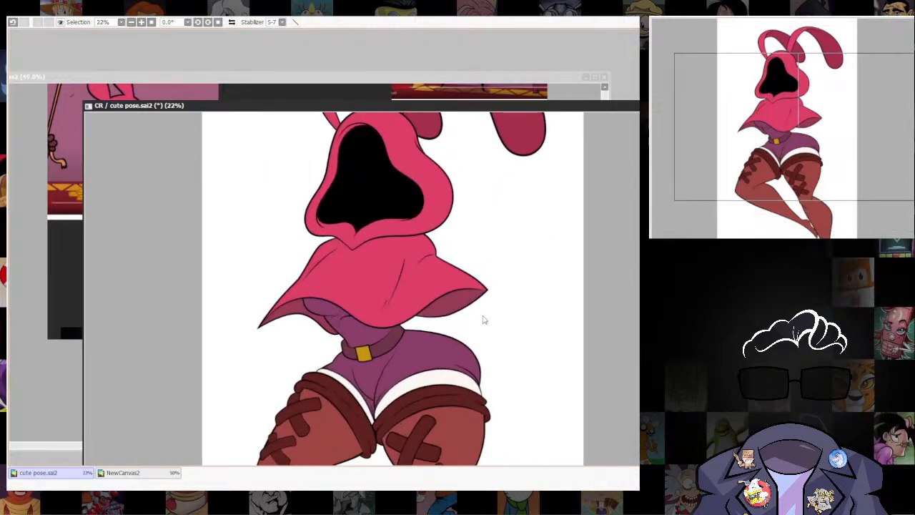
drag(500, 172, 462, 347)
scroll(524, 393, up, 4)
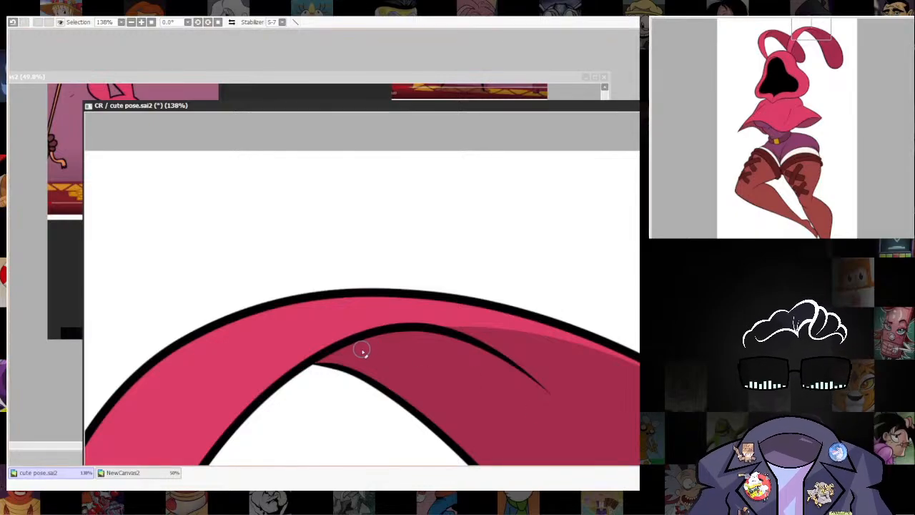
drag(421, 330, 525, 364)
key(ctrl+z)
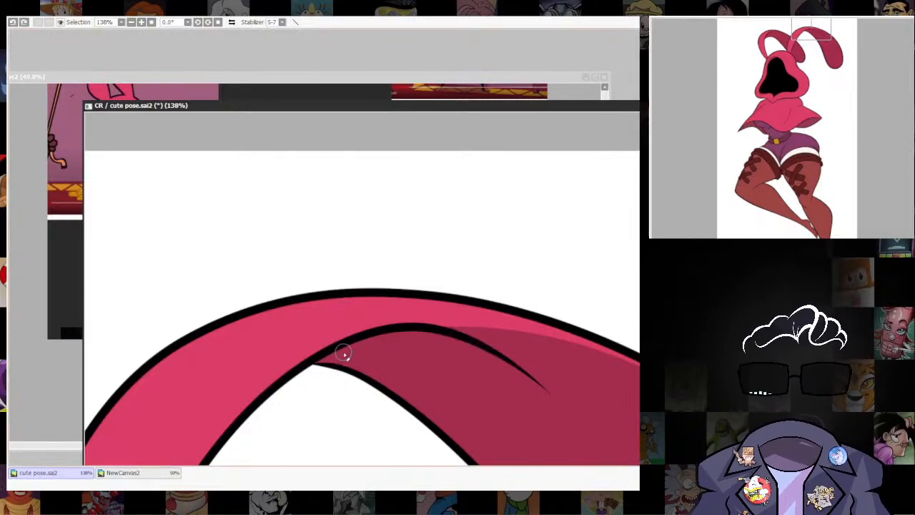
mouse_move(345, 358)
mouse_down()
mouse_move(445, 333)
mouse_move(525, 364)
mouse_move(549, 391)
mouse_up()
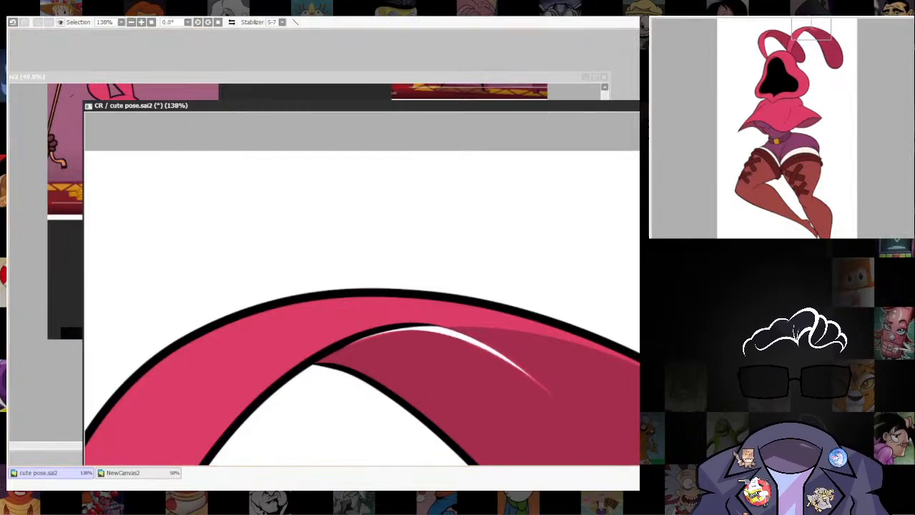
Paint the white gap left by the erased line with the inner ear's dark pink and taper the remaining fold line.
mouse_move(351, 349)
mouse_down()
mouse_move(429, 335)
mouse_move(562, 375)
mouse_up()
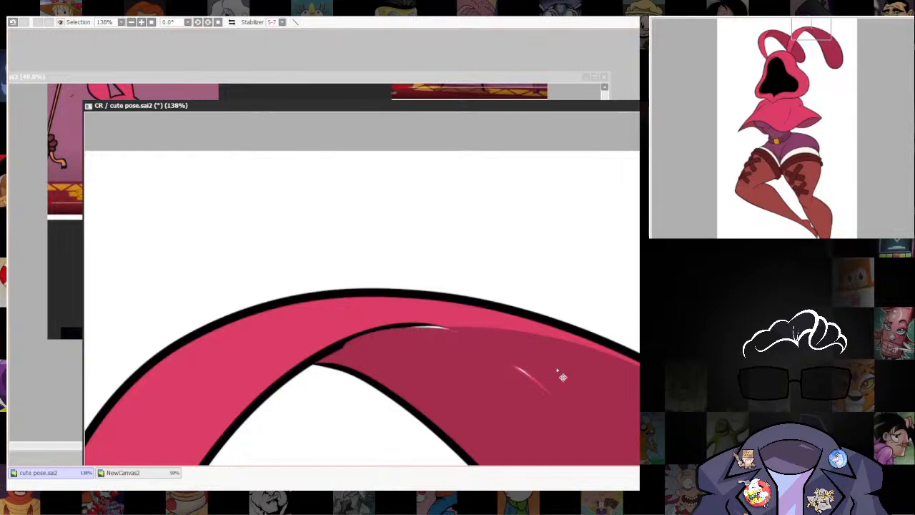
key(ctrl+z)
mouse_move(347, 347)
mouse_down()
mouse_move(433, 326)
mouse_move(568, 392)
mouse_move(503, 376)
mouse_up()
mouse_move(408, 329)
mouse_down()
mouse_move(478, 331)
mouse_move(596, 359)
mouse_up()
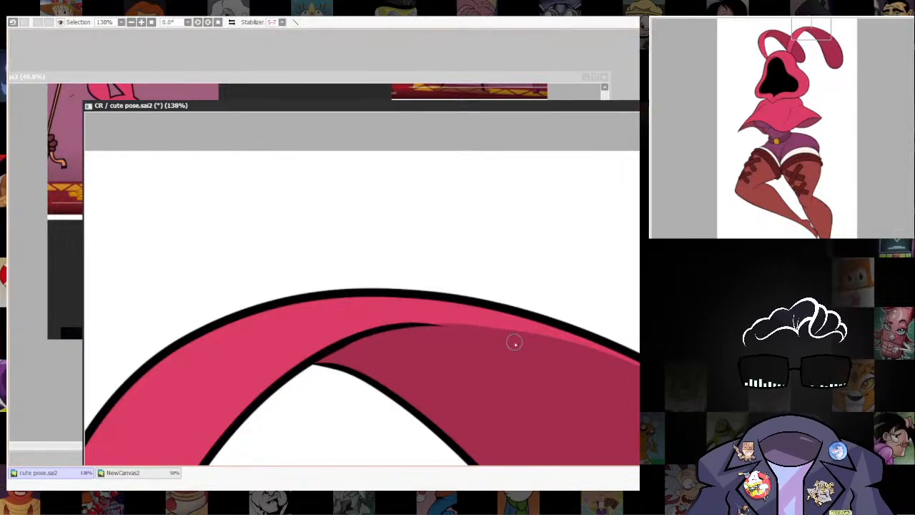
drag(519, 297, 389, 222)
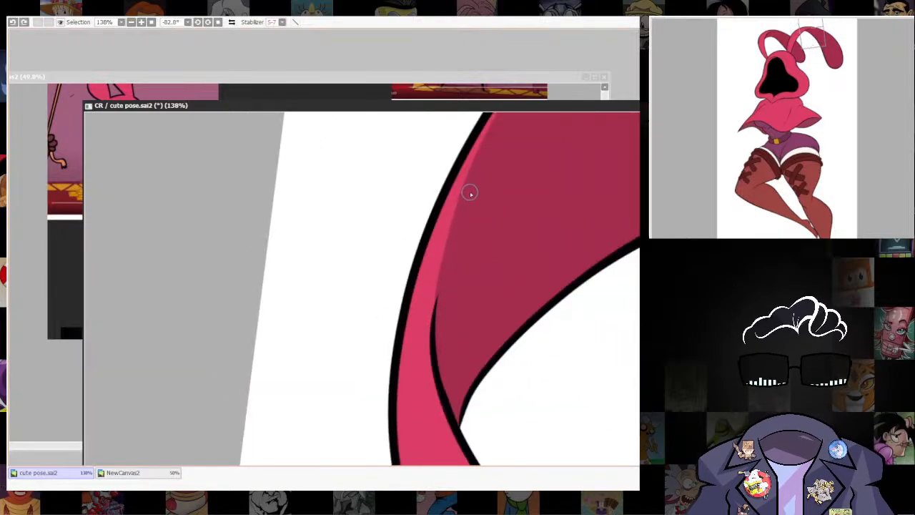
drag(440, 294, 447, 400)
click(218, 23)
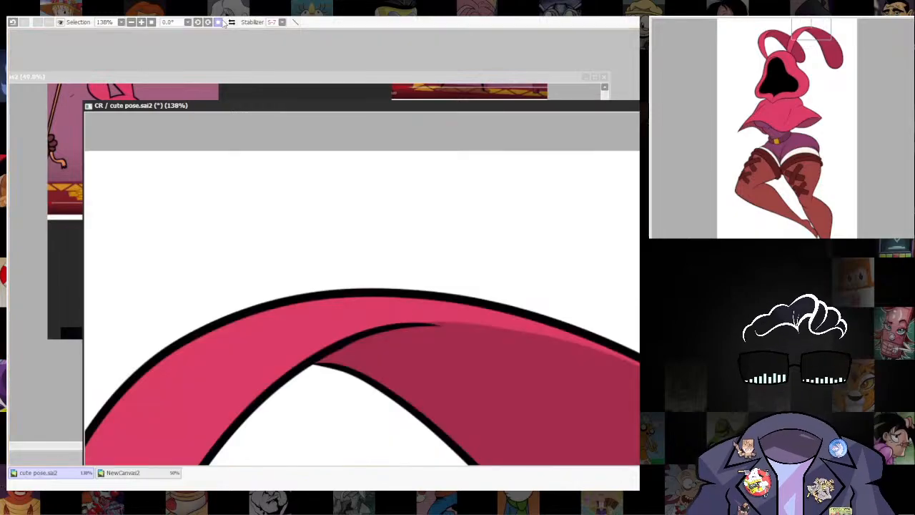
Examine the whole coloured figure and compare its colours with the character reference images.
scroll(593, 258, down, 12)
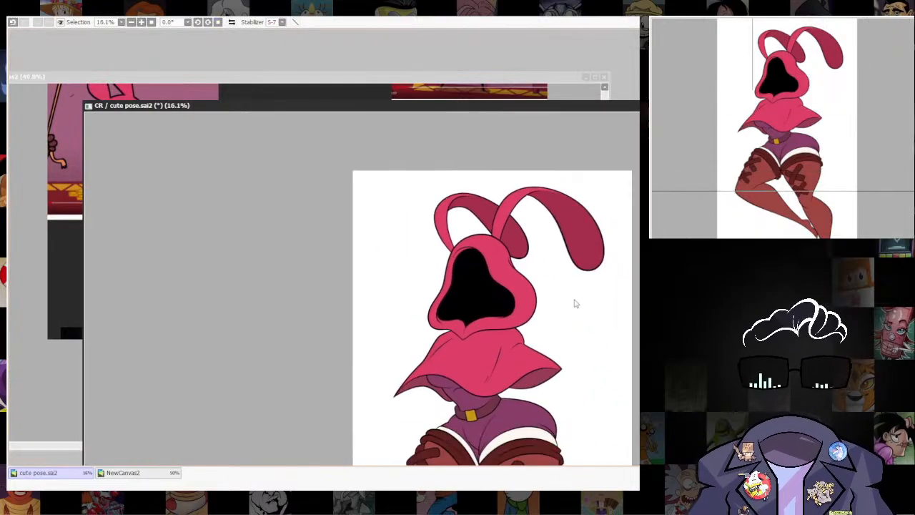
scroll(615, 349, up, 3)
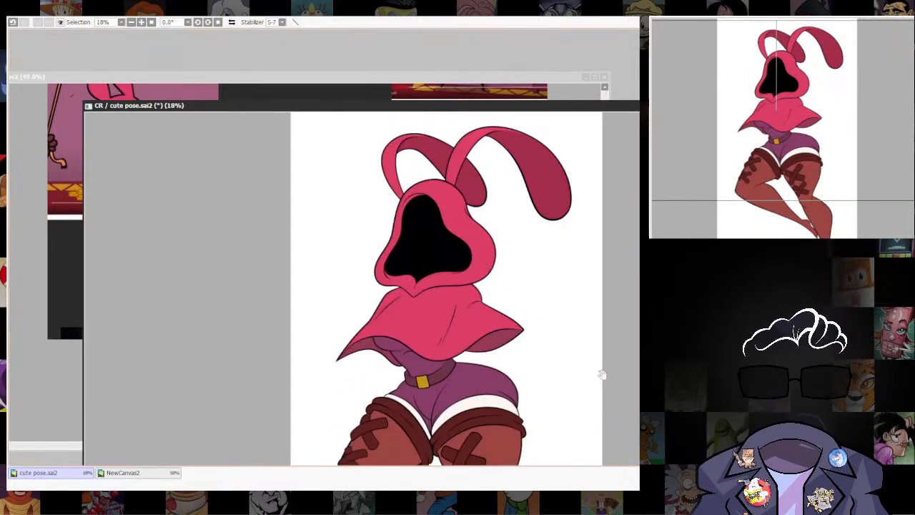
drag(602, 375, 605, 338)
scroll(599, 319, down, 1)
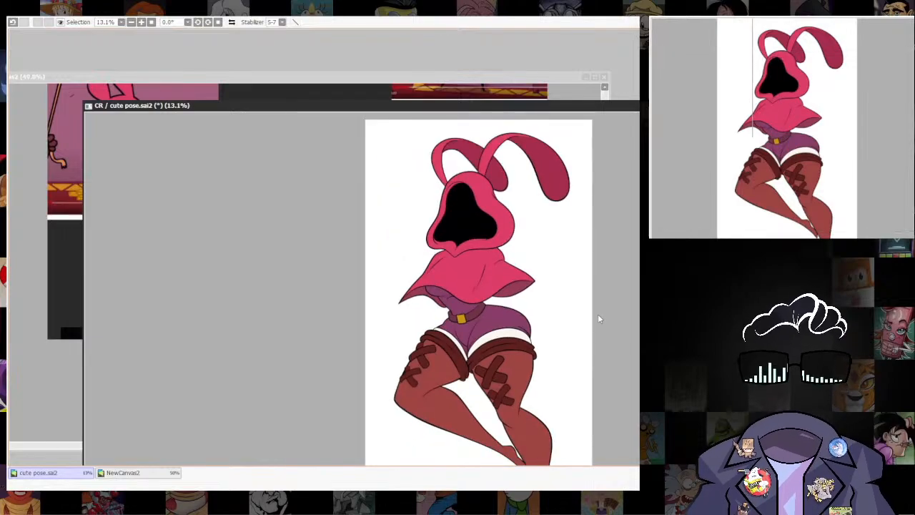
scroll(493, 257, down, 2)
scroll(493, 256, up, 2)
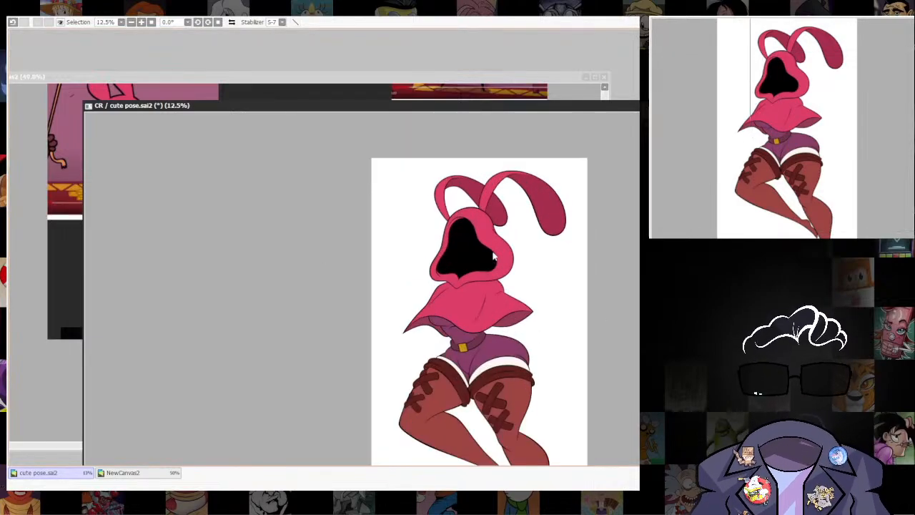
click(526, 87)
scroll(457, 191, down, 3)
drag(447, 193, 435, 333)
scroll(439, 329, up, 3)
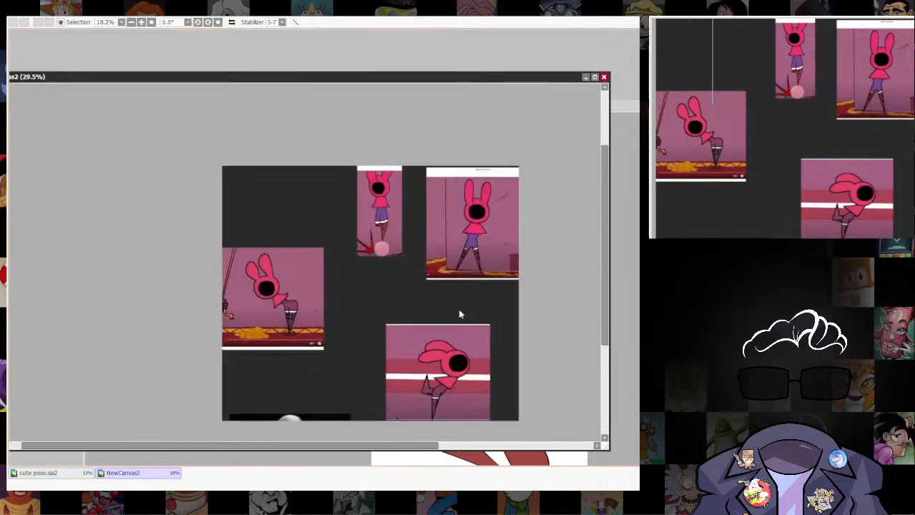
drag(479, 280, 468, 284)
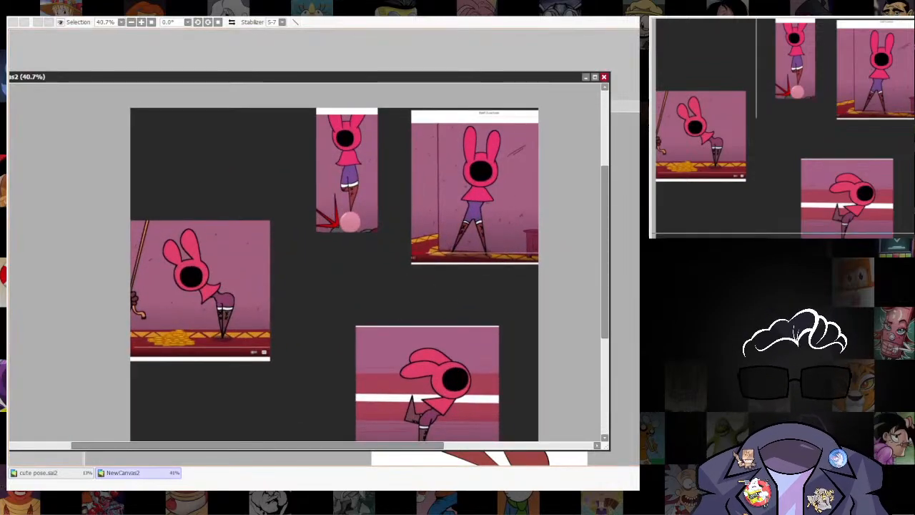
click(620, 336)
drag(596, 346, 533, 249)
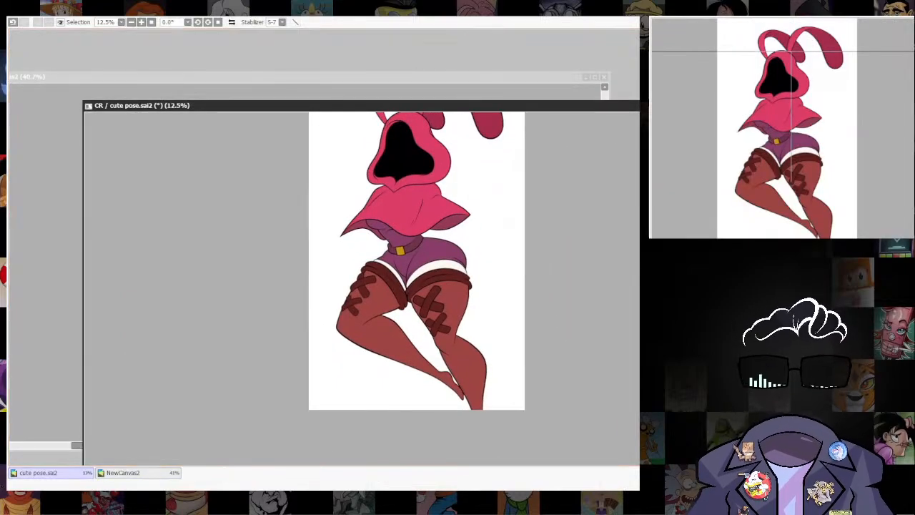
click(549, 80)
drag(509, 208, 509, 233)
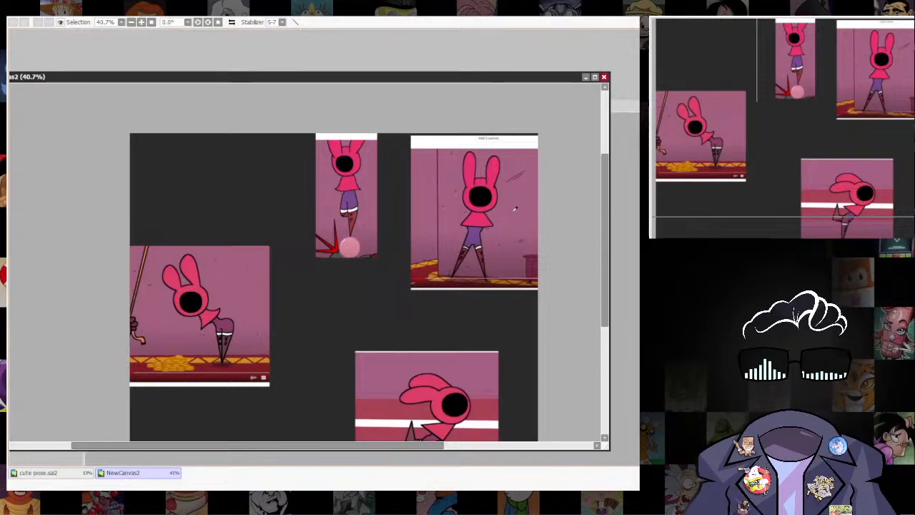
key(ctrl+Tab)
Select the area around the full figure and crop the canvas slightly tighter to it.
scroll(552, 349, down, 5)
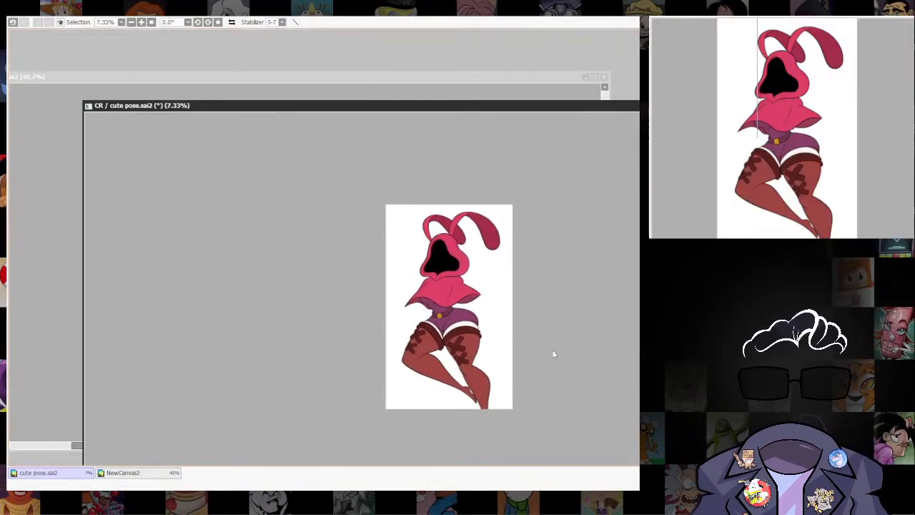
scroll(550, 350, up, 4)
drag(545, 363, 565, 389)
scroll(556, 343, down, 2)
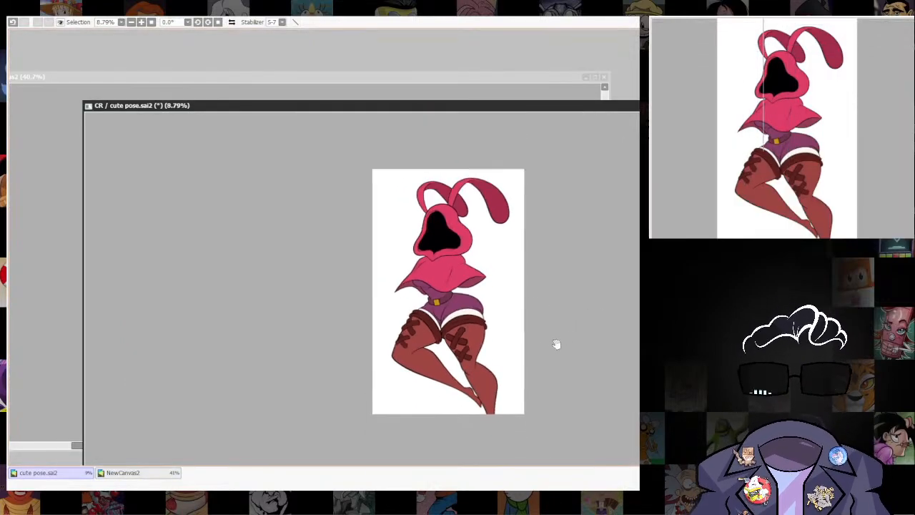
drag(556, 343, 562, 349)
drag(383, 181, 551, 433)
click(82, 54)
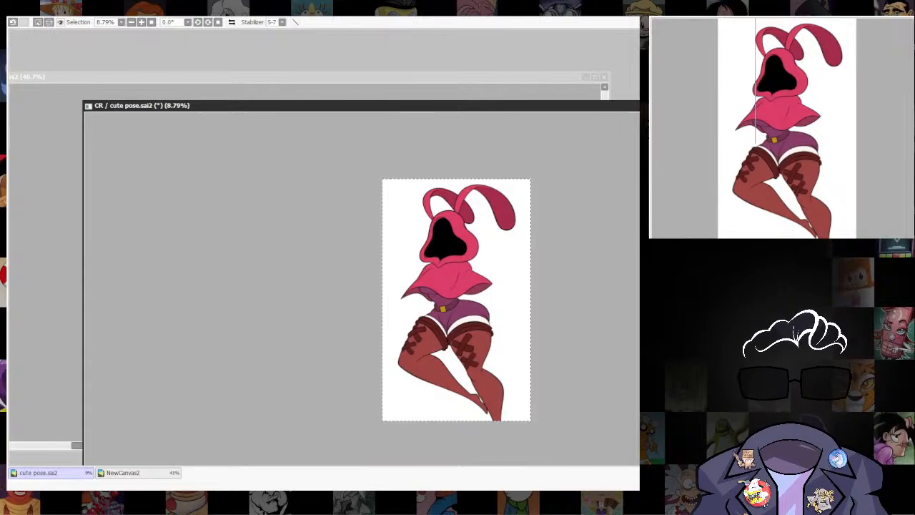
Add a tall mauve-filled oval behind the character and rotate it slightly clockwise to follow the pose.
drag(385, 200, 508, 392)
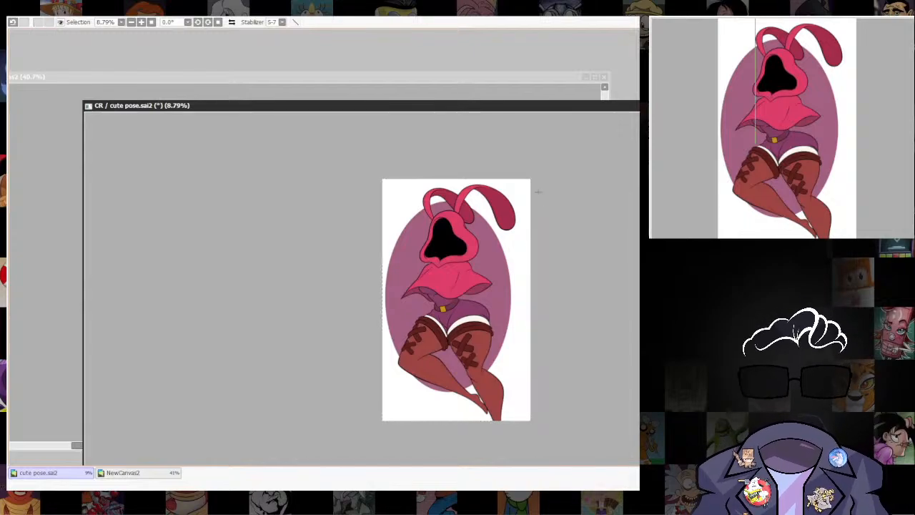
key(ctrl+t)
drag(537, 191, 509, 283)
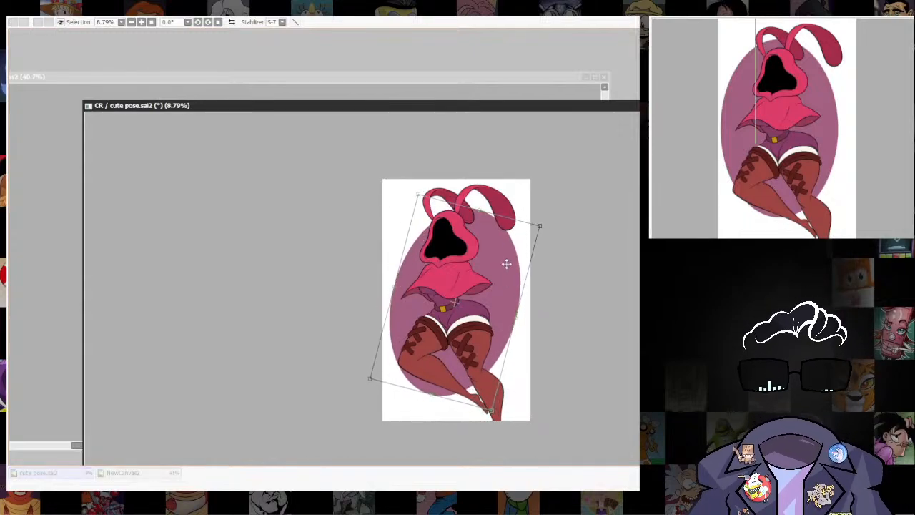
key(Escape)
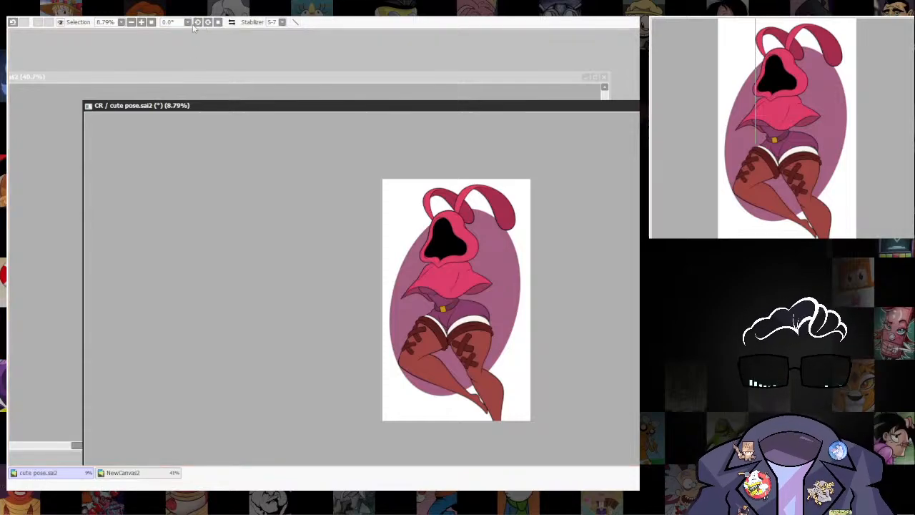
Recolour the background oval from mauve to a pale, muted bluish green with a hue and saturation adjustment.
click(258, 27)
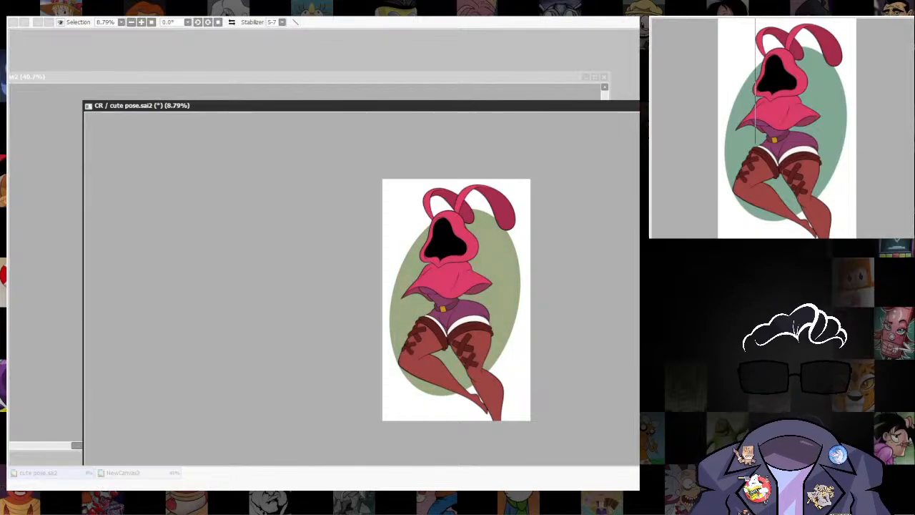
drag(644, 168, 628, 168)
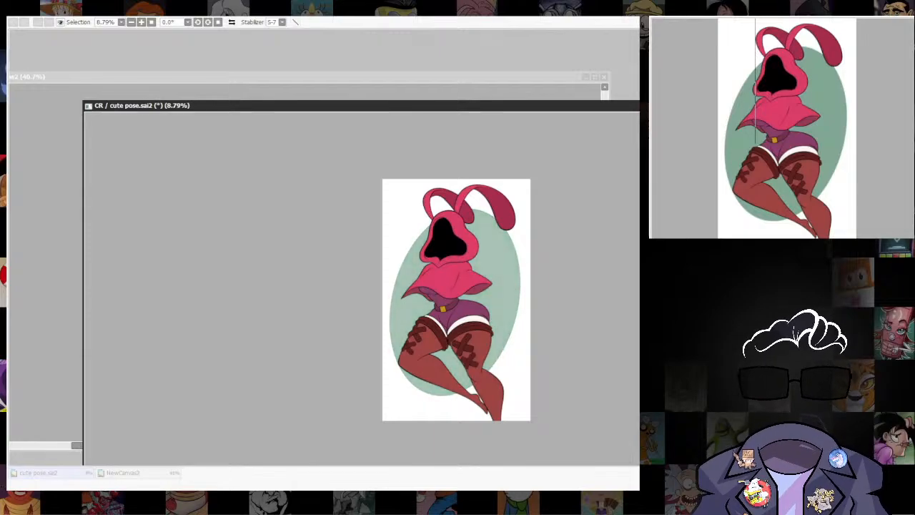
key(Return)
scroll(454, 317, up, 4)
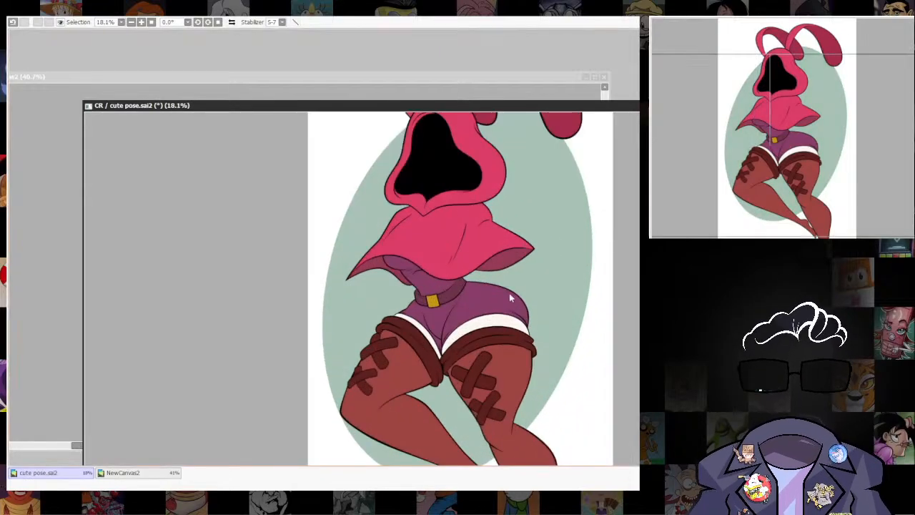
Move the drawing's canvas window up and over so more of the figure fits in the workspace.
drag(511, 297, 542, 315)
scroll(493, 397, up, 3)
scroll(561, 400, down, 4)
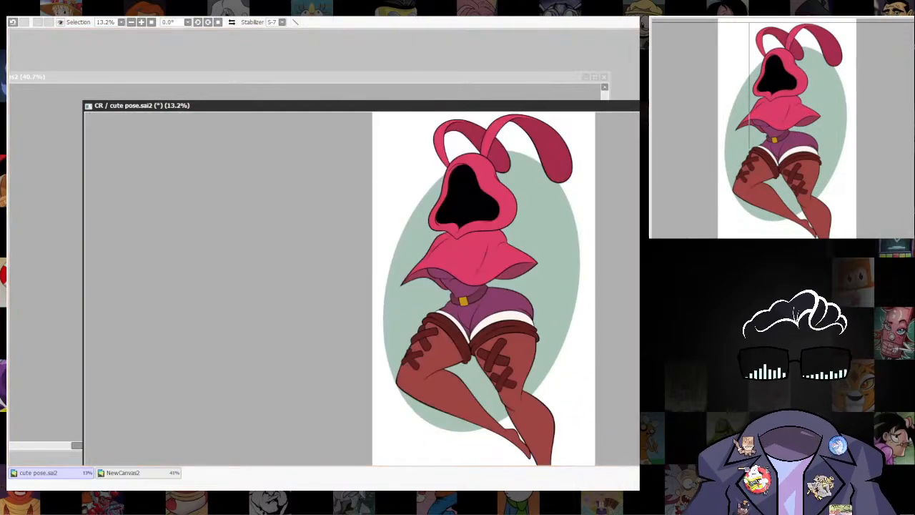
drag(594, 106, 490, 27)
Examine the figure against the green oval at several zoom levels, checking the flat colours with and without the line art.
scroll(490, 109, up, 1)
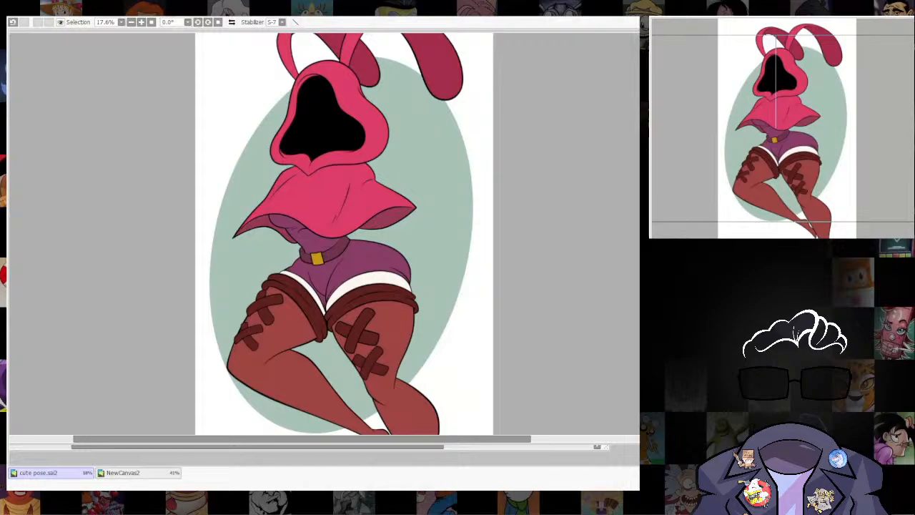
scroll(482, 218, down, 3)
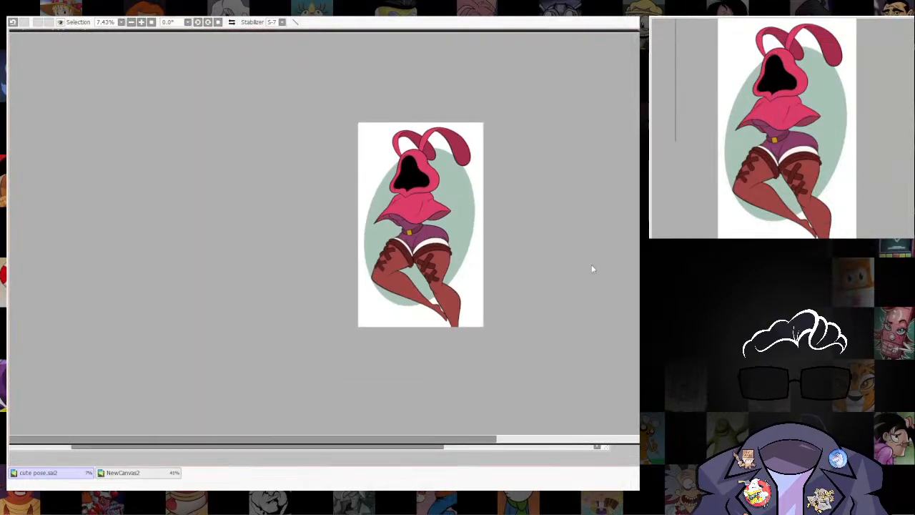
scroll(469, 212, up, 4)
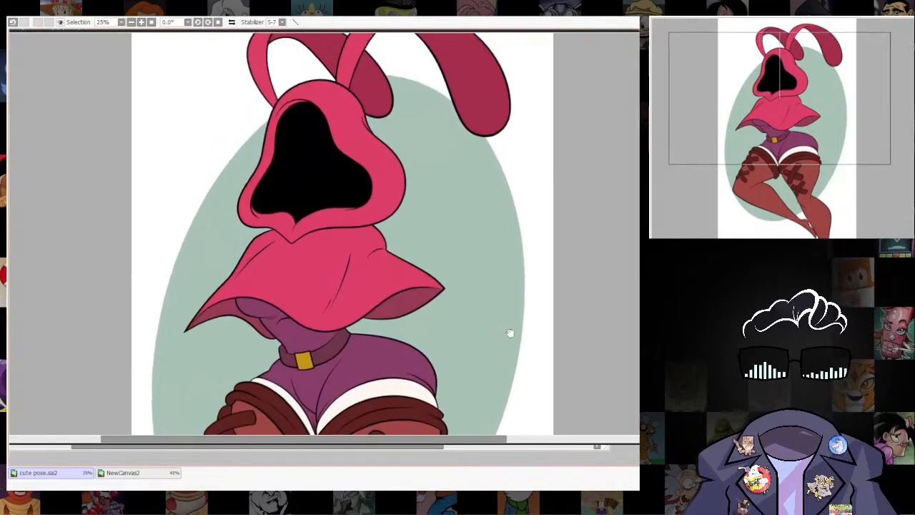
drag(510, 333, 530, 375)
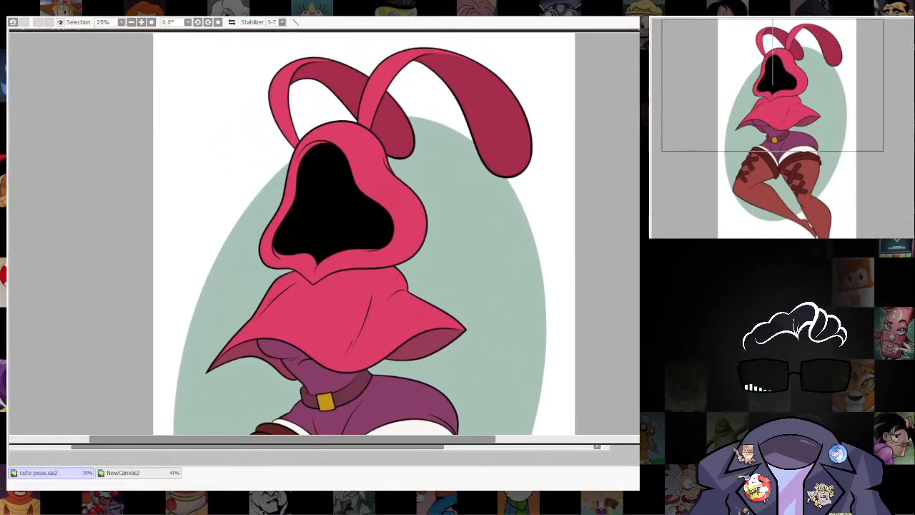
scroll(388, 188, up, 2)
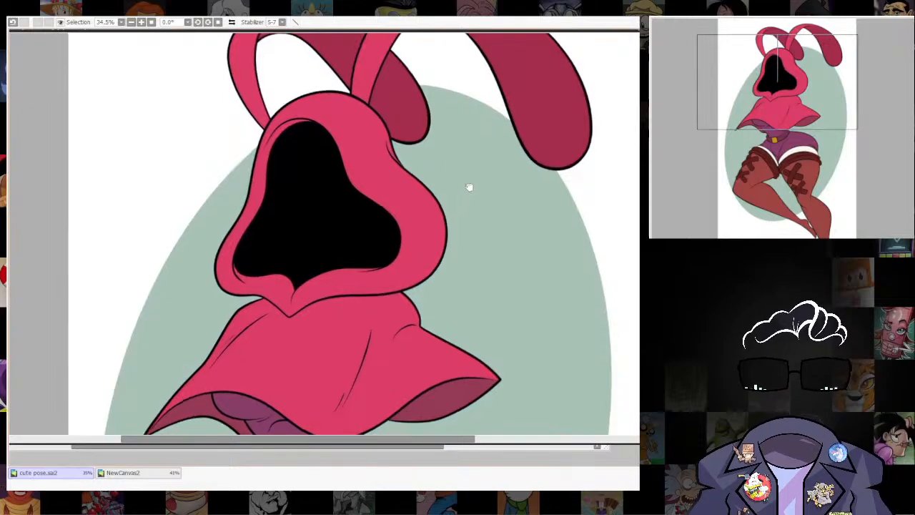
scroll(507, 269, down, 3)
scroll(505, 286, up, 3)
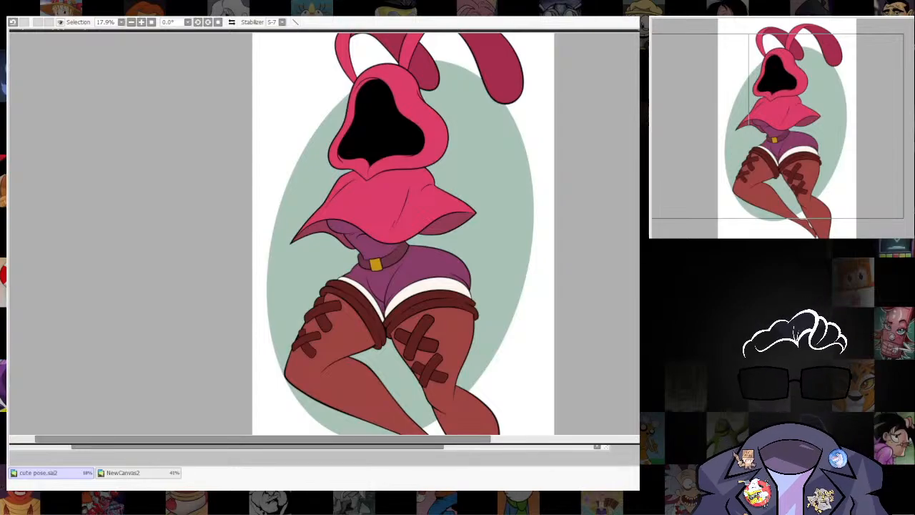
scroll(490, 308, up, 3)
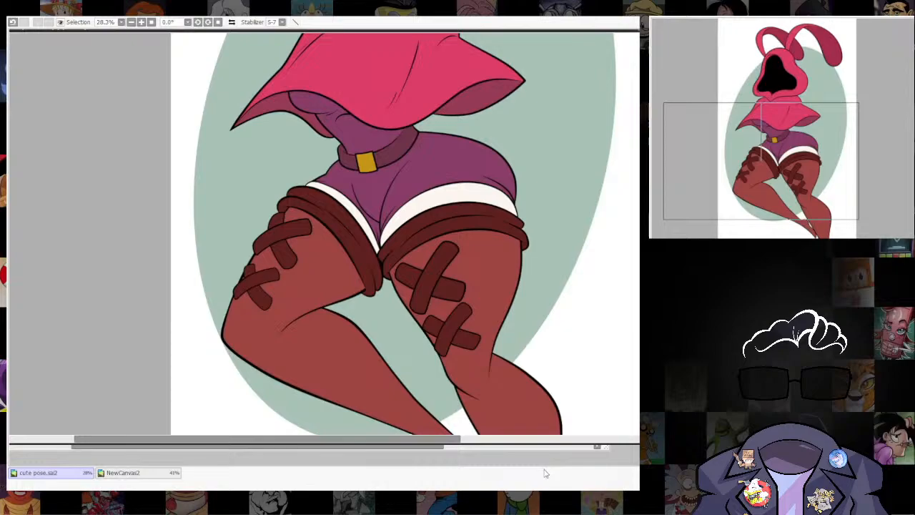
drag(514, 241, 513, 416)
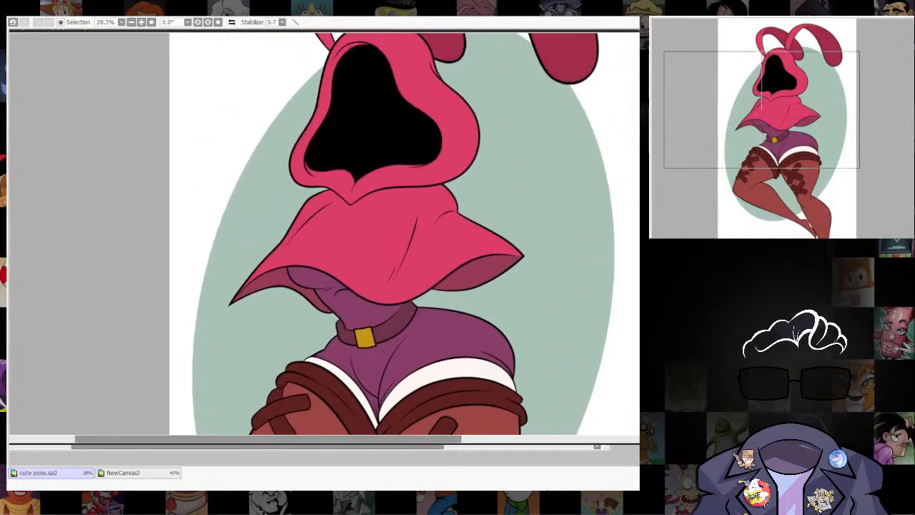
scroll(539, 369, up, 2)
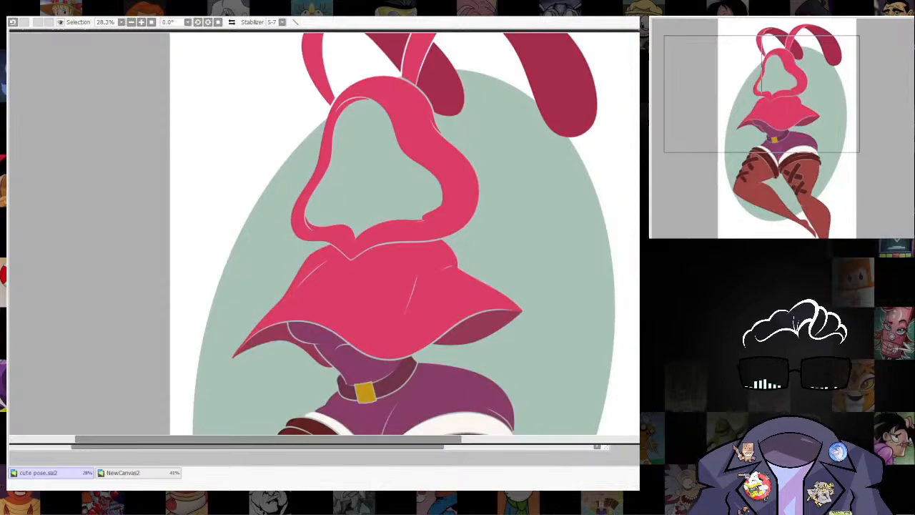
scroll(536, 367, up, 3)
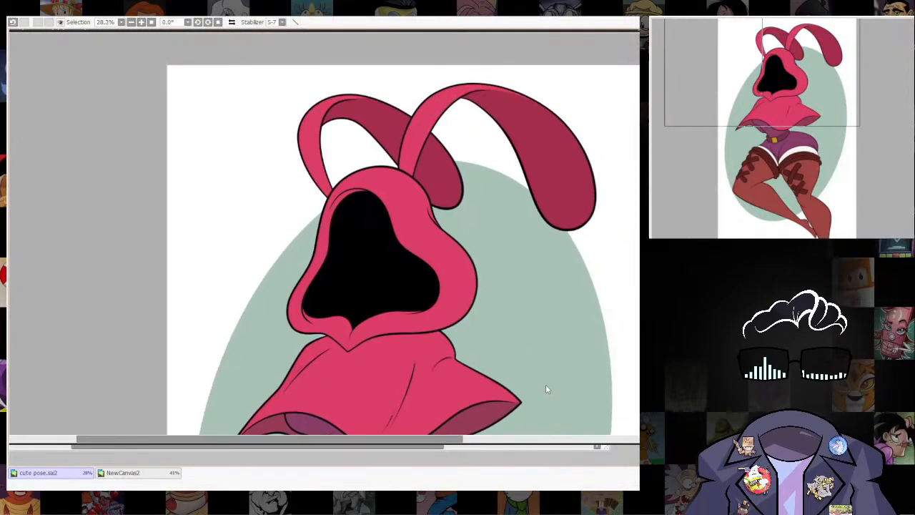
scroll(546, 386, down, 1)
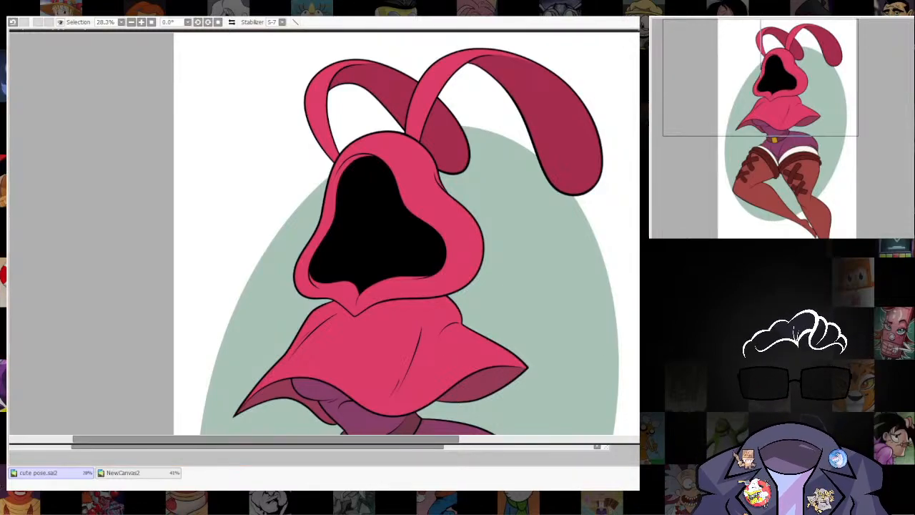
drag(288, 363, 313, 332)
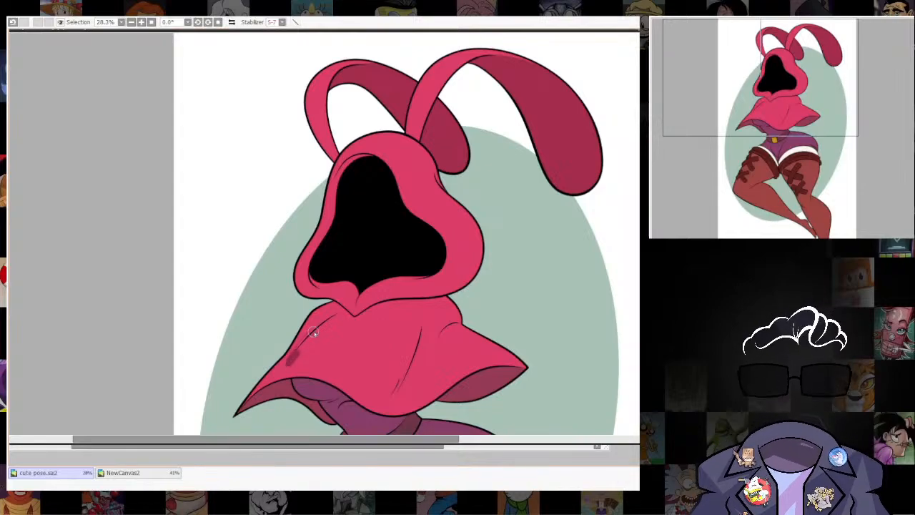
key(ctrl+z)
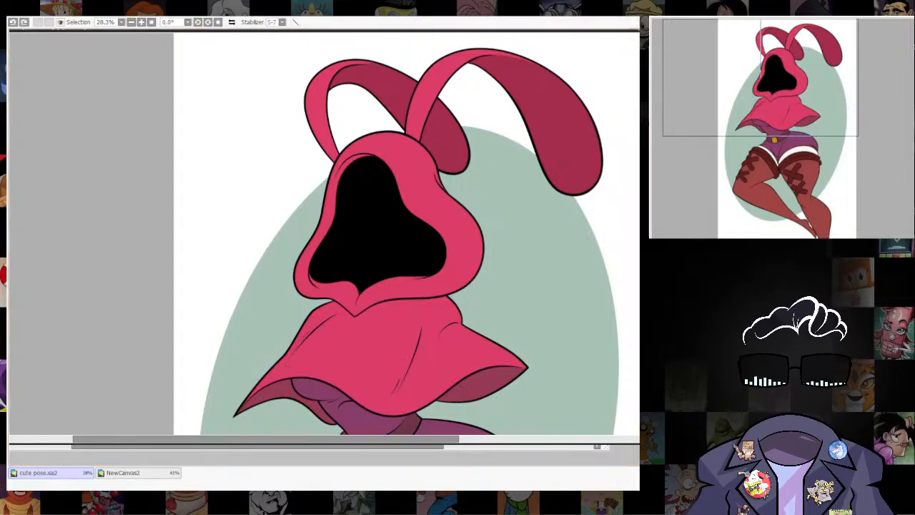
key(ctrl+g)
key(ctrl+z)
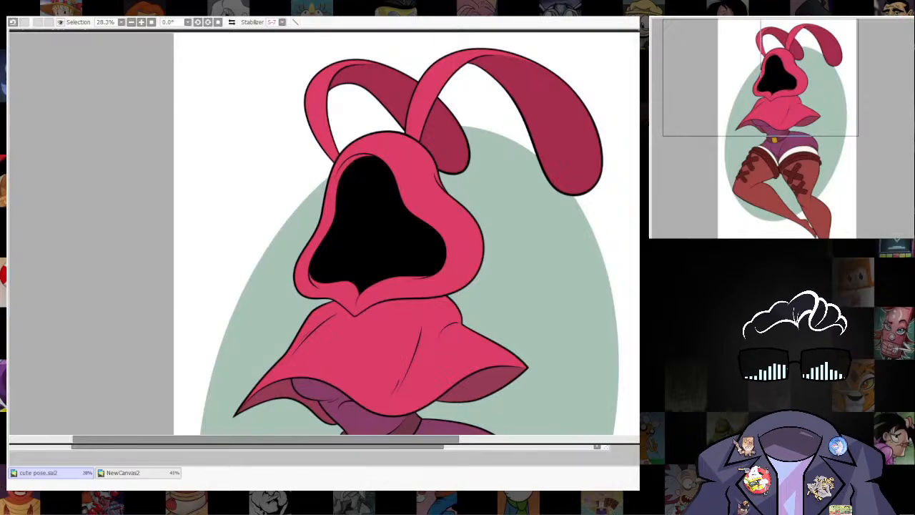
Recolour the inner fold lines of the pink cape from black to a darker shade of its fill.
drag(339, 334, 360, 292)
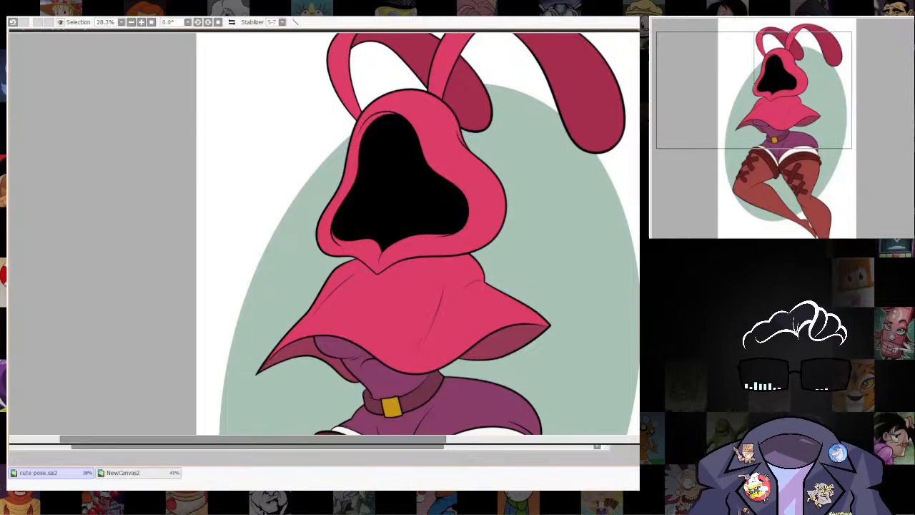
scroll(588, 363, down, 4)
scroll(543, 371, down, 5)
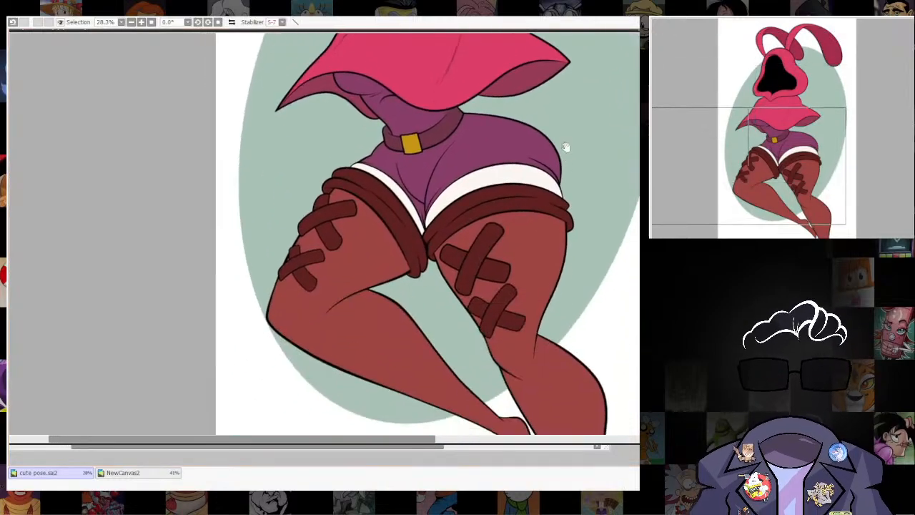
scroll(556, 385, up, 3)
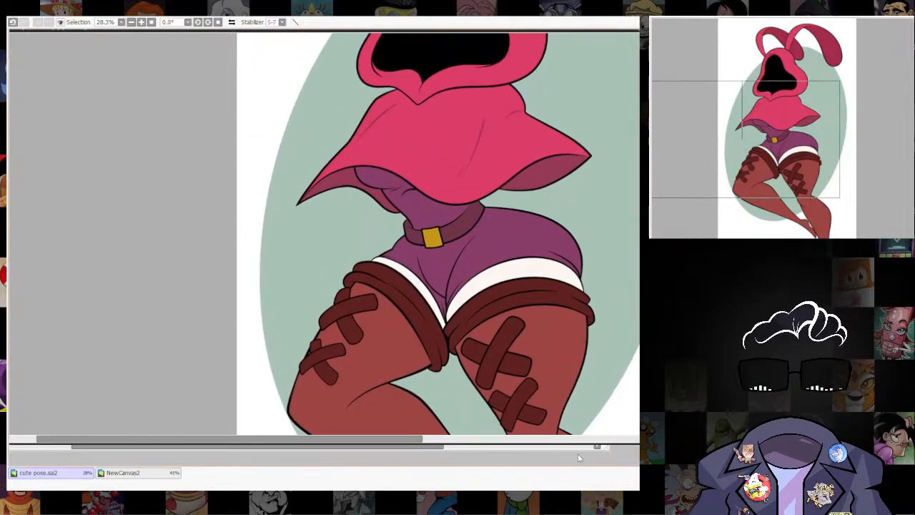
scroll(556, 385, up, 3)
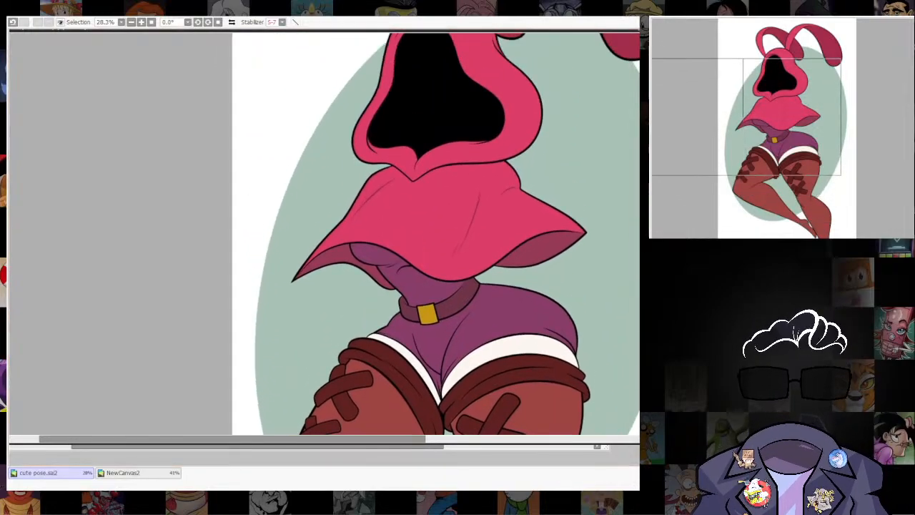
scroll(541, 336, down, 4)
scroll(541, 331, up, 2)
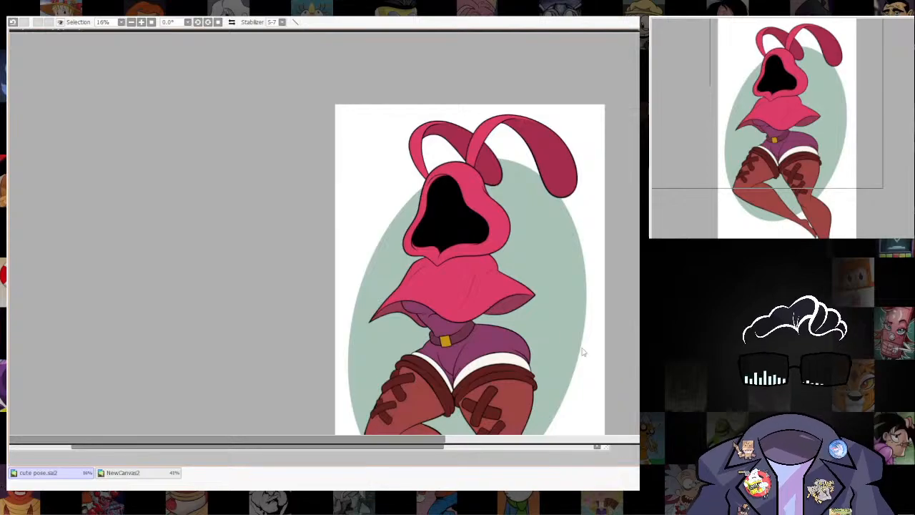
scroll(504, 244, up, 2)
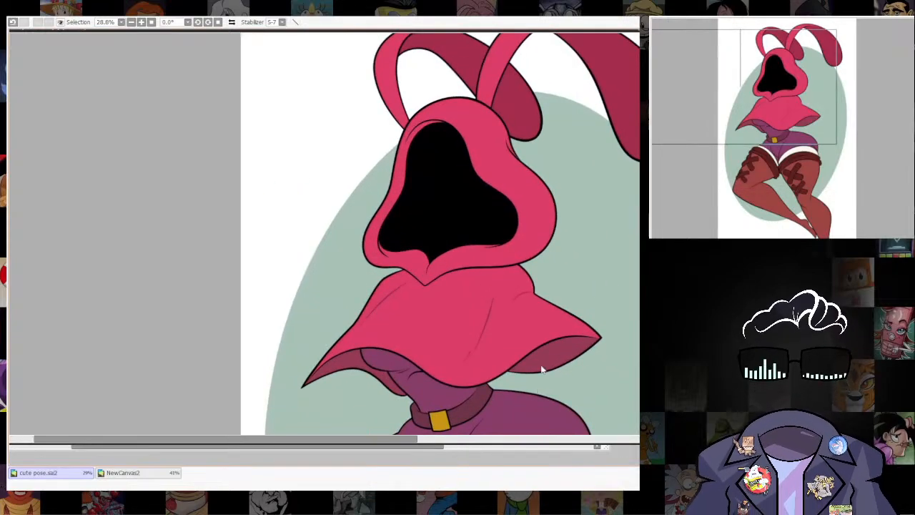
Recolour the thin crease lines on the torso beneath the cape in a dark purple.
drag(554, 319, 520, 232)
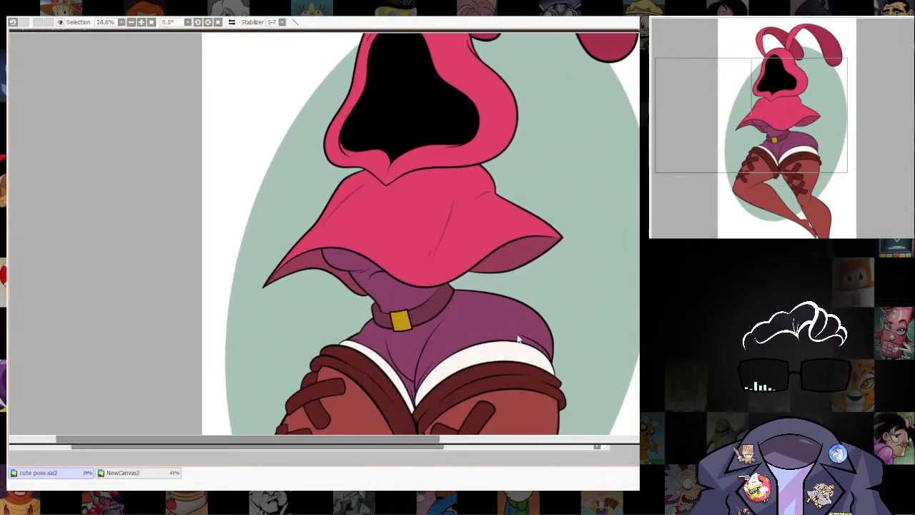
scroll(519, 341, down, 2)
drag(550, 356, 521, 243)
scroll(412, 180, up, 1)
scroll(412, 179, up, 3)
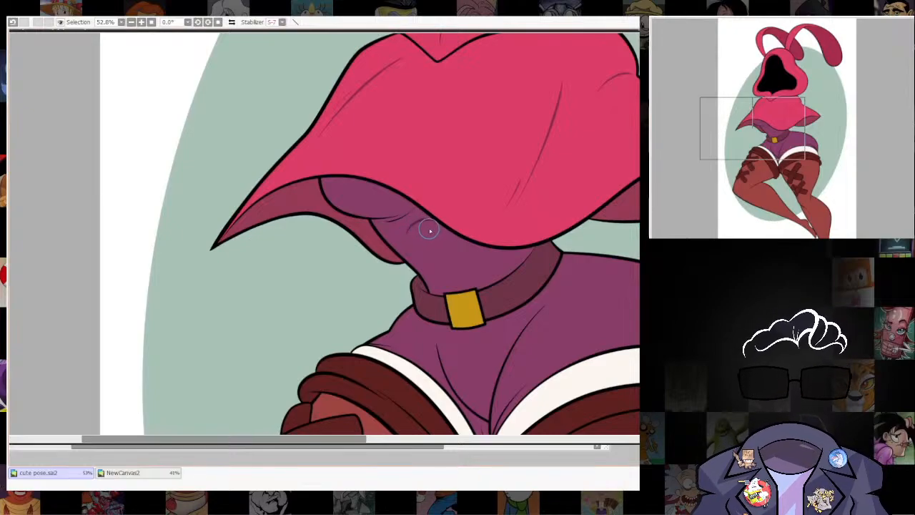
key(n)
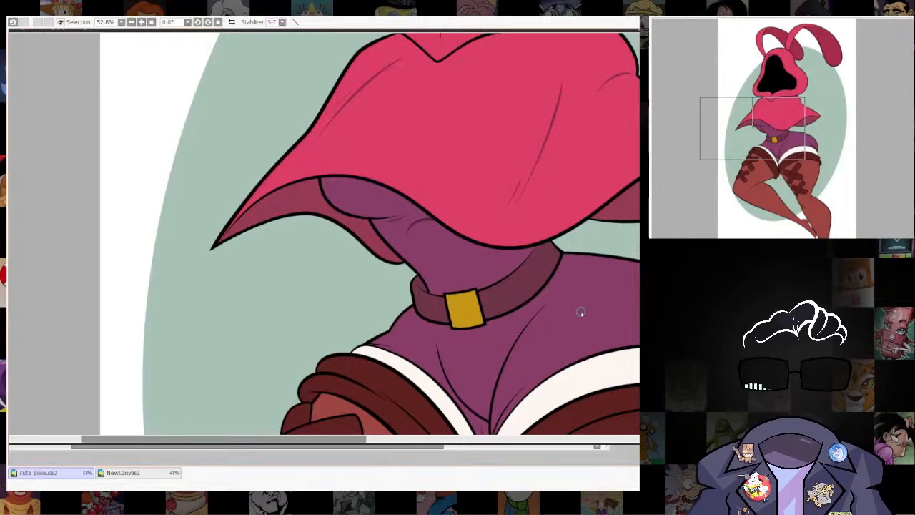
drag(580, 311, 574, 316)
Recolour the inner crease lines on the front and hip of the purple shorts in a darker purple.
drag(537, 340, 501, 237)
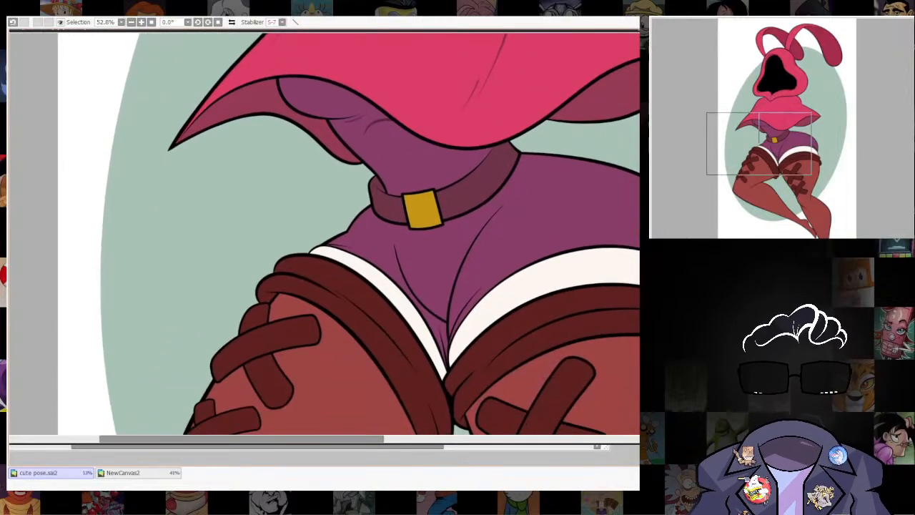
mouse_move(447, 326)
mouse_down()
mouse_move(435, 291)
mouse_move(469, 192)
mouse_move(493, 167)
mouse_up()
mouse_move(380, 204)
mouse_down()
mouse_move(387, 233)
mouse_move(429, 287)
mouse_move(438, 275)
mouse_move(434, 305)
mouse_up()
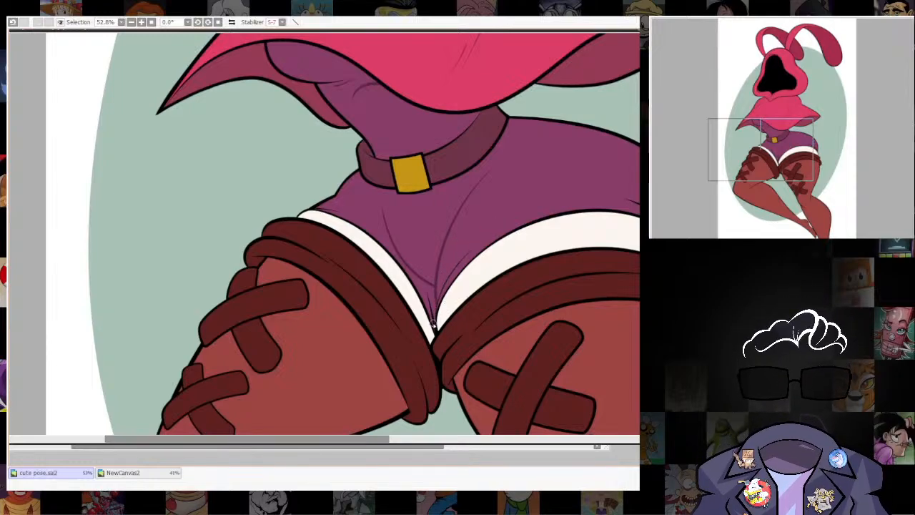
drag(602, 276, 557, 293)
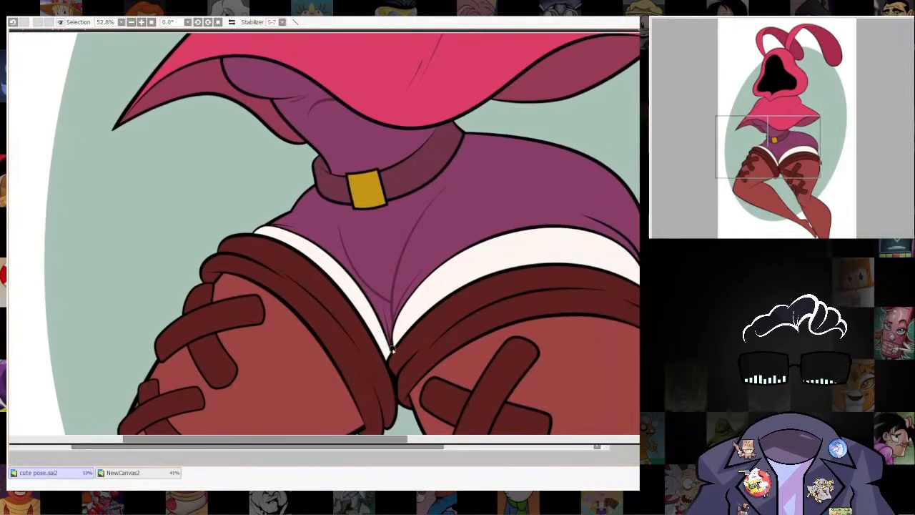
drag(358, 245, 371, 300)
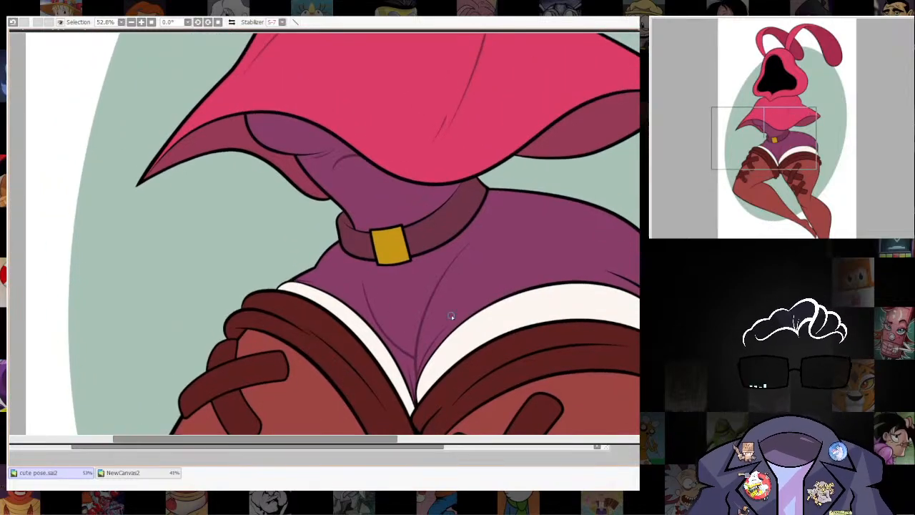
drag(635, 308, 519, 333)
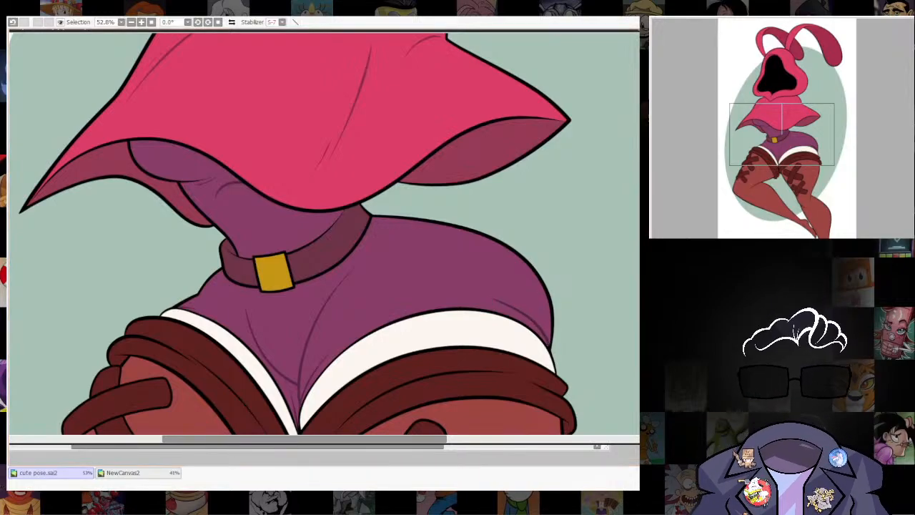
scroll(537, 313, down, 5)
scroll(538, 313, down, 2)
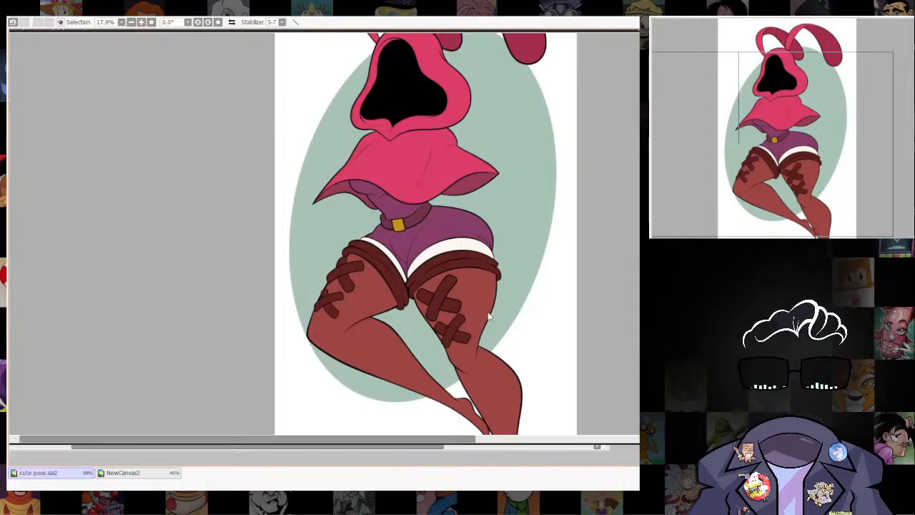
Examine the whole figure and its softened inner lines, from the stockings up to the hood.
scroll(499, 329, up, 3)
scroll(519, 355, down, 2)
drag(524, 343, 542, 363)
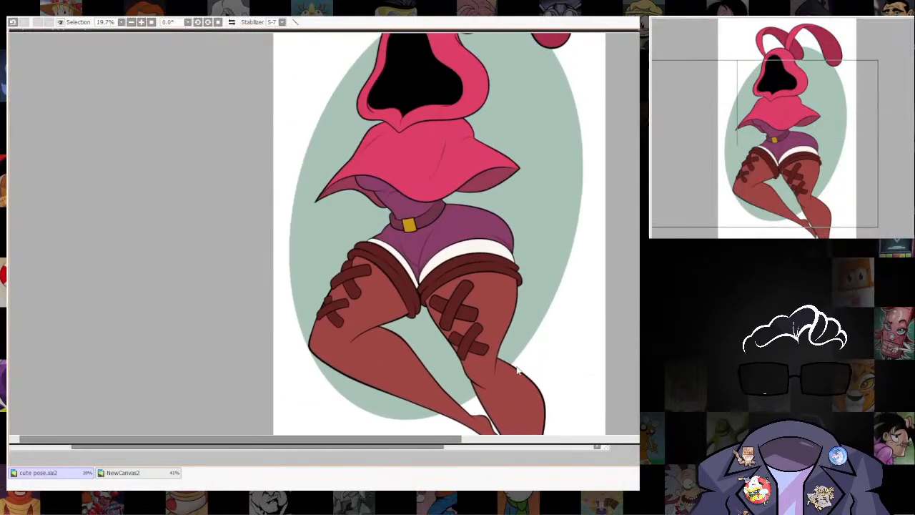
scroll(518, 368, up, 2)
scroll(519, 355, down, 3)
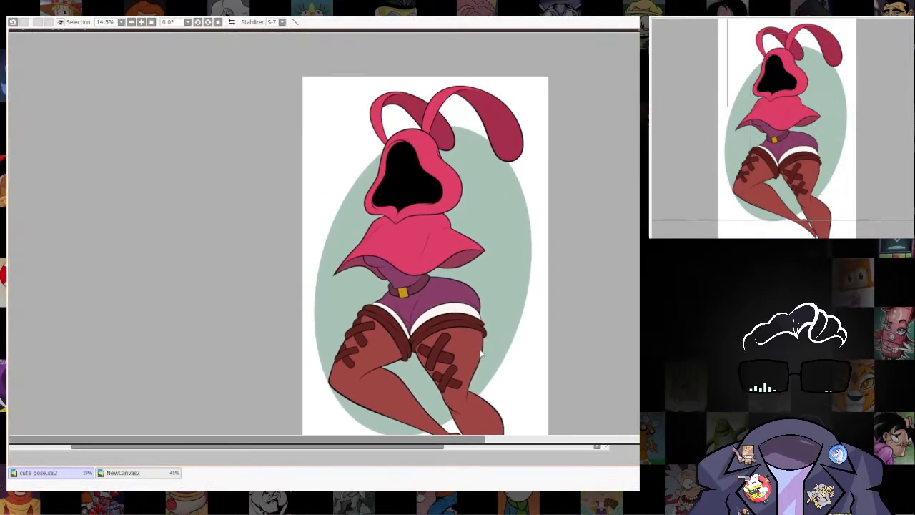
scroll(515, 333, up, 2)
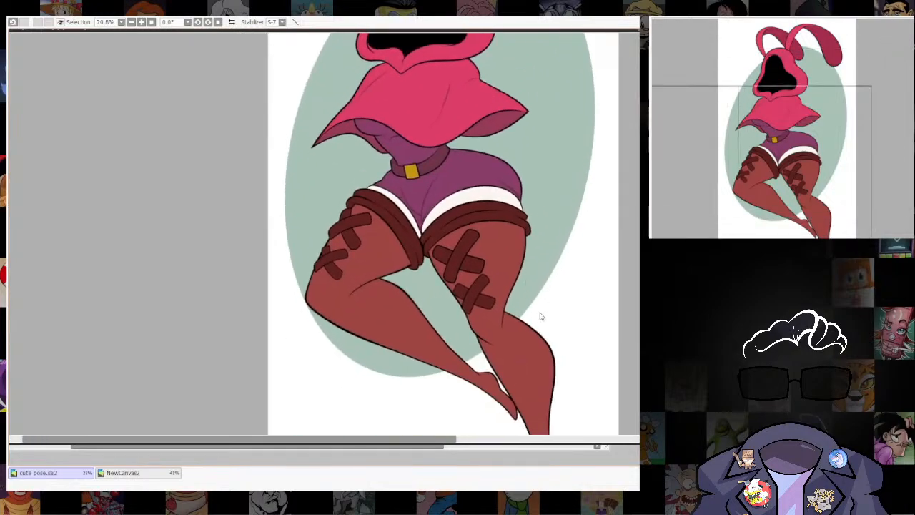
scroll(388, 278, up, 1)
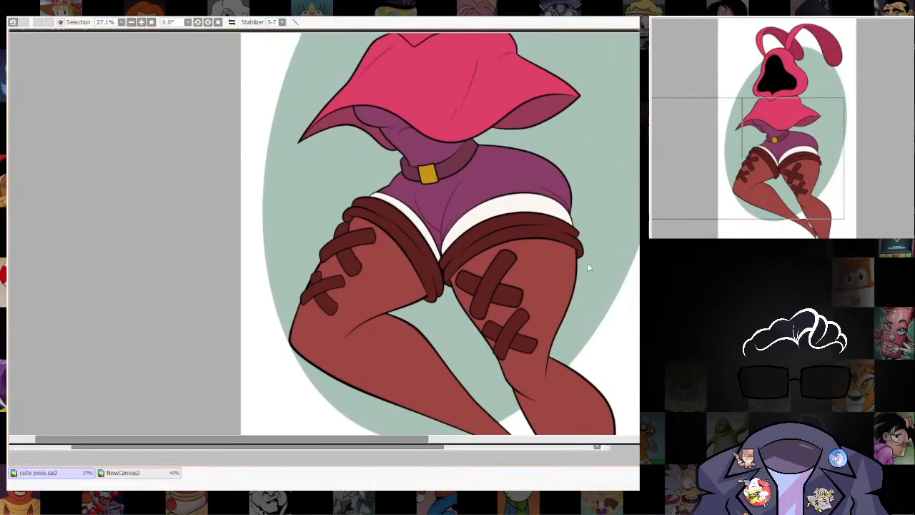
scroll(588, 267, down, 1)
scroll(559, 242, down, 2)
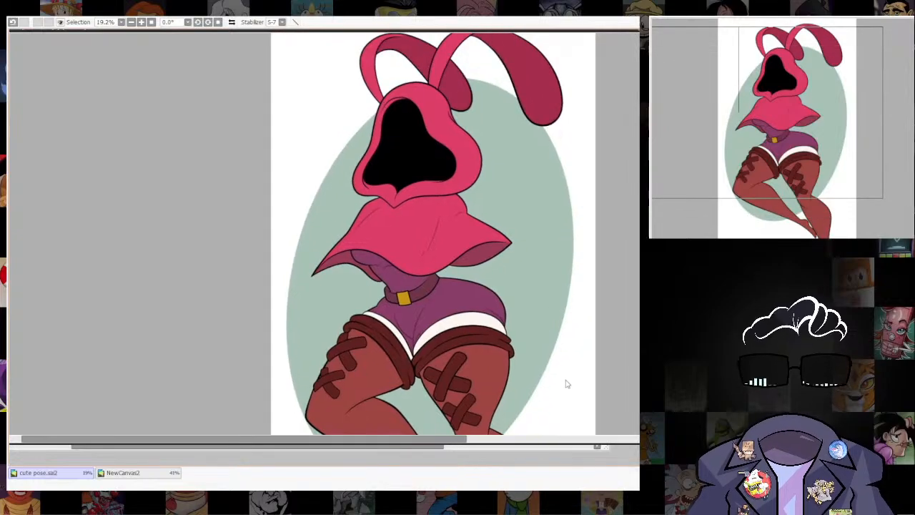
scroll(445, 99, up, 3)
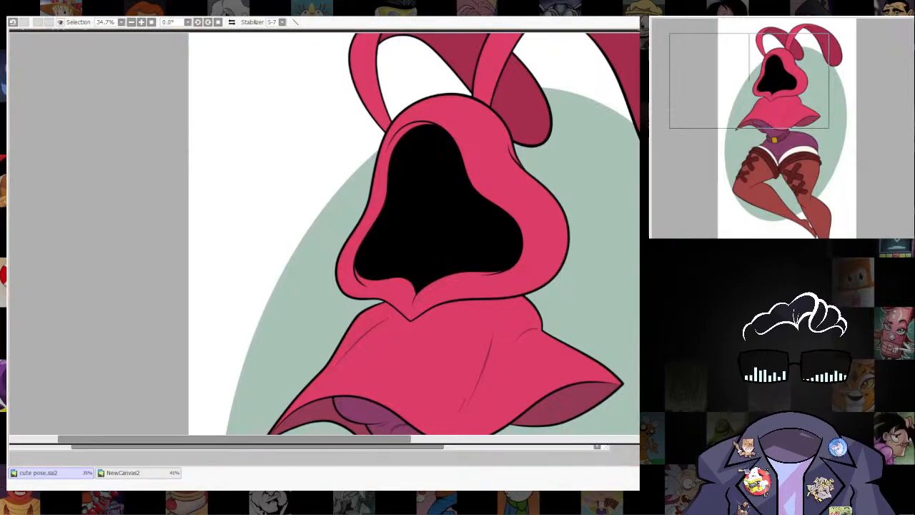
Replace the black inside the hood opening with a dark purple.
mouse_move(415, 137)
mouse_down()
mouse_move(407, 165)
mouse_move(437, 138)
mouse_move(406, 171)
mouse_move(421, 158)
mouse_move(418, 143)
mouse_move(395, 167)
mouse_move(415, 133)
mouse_move(426, 133)
mouse_move(389, 238)
mouse_move(365, 269)
mouse_move(417, 290)
mouse_move(425, 178)
mouse_move(440, 113)
mouse_move(440, 189)
mouse_move(461, 148)
mouse_move(469, 163)
mouse_move(398, 253)
mouse_move(405, 273)
mouse_move(523, 247)
mouse_move(486, 197)
mouse_move(446, 242)
mouse_move(496, 223)
mouse_move(469, 207)
mouse_move(431, 147)
mouse_up()
key(ctrl+z)
scroll(507, 159, down, 5)
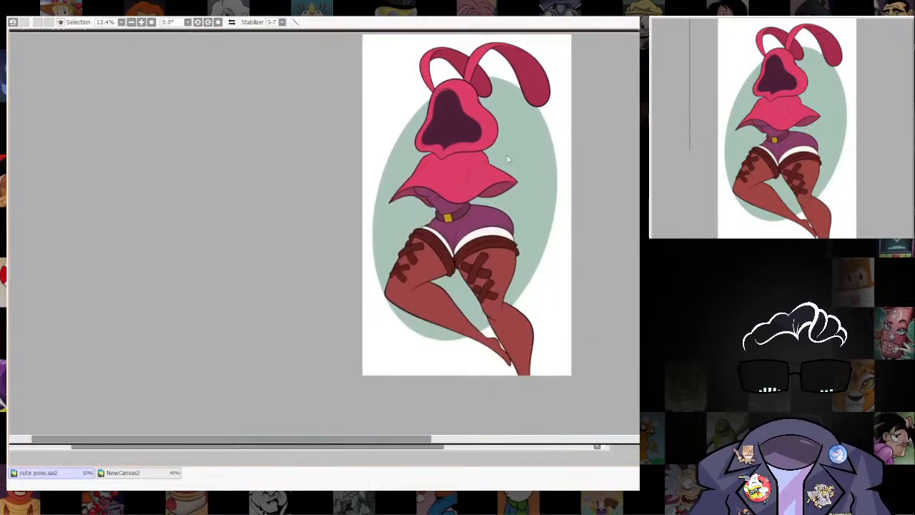
Select the area around the hood opening, darken the purple inside it slightly, and clear the selection.
scroll(612, 89, up, 4)
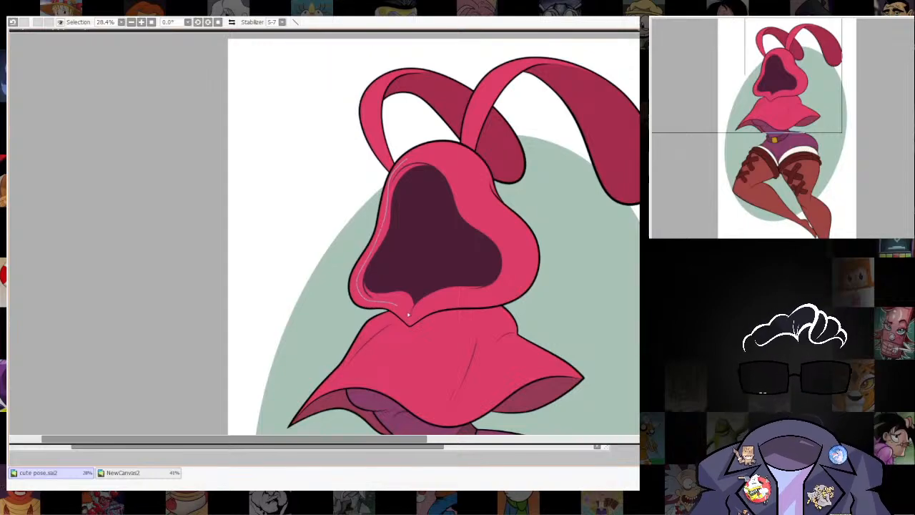
drag(435, 312, 464, 288)
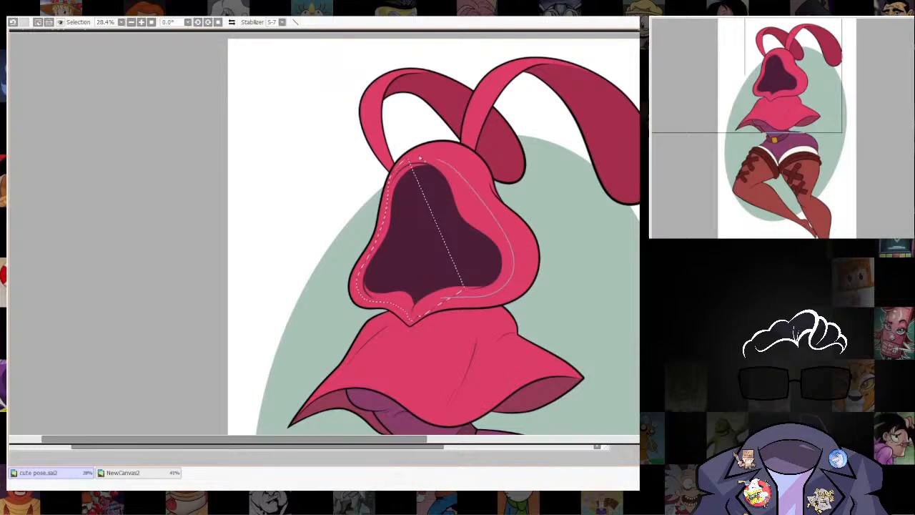
drag(419, 159, 416, 160)
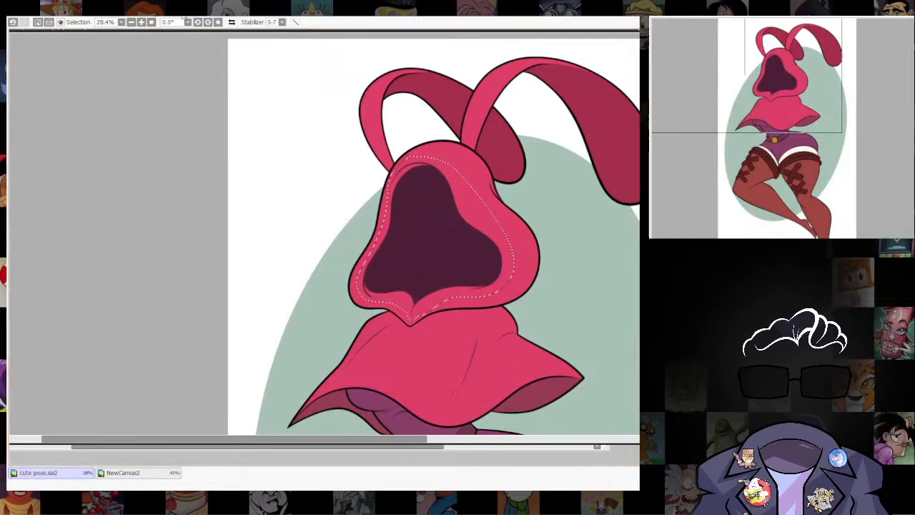
click(255, 31)
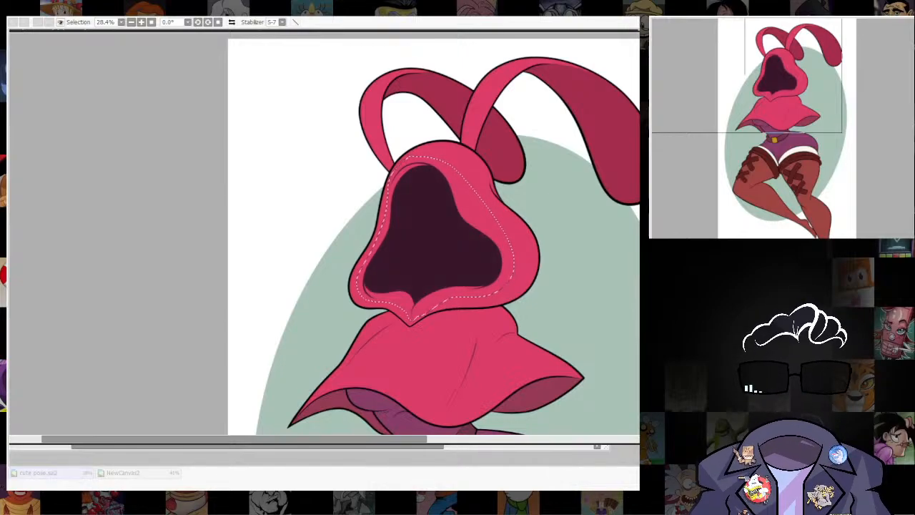
key(Return)
key(ctrl+d)
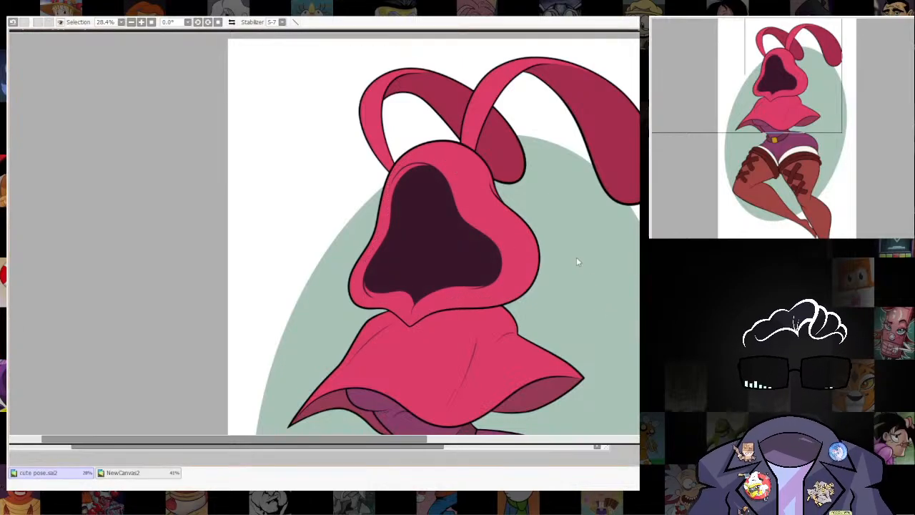
scroll(494, 162, down, 2)
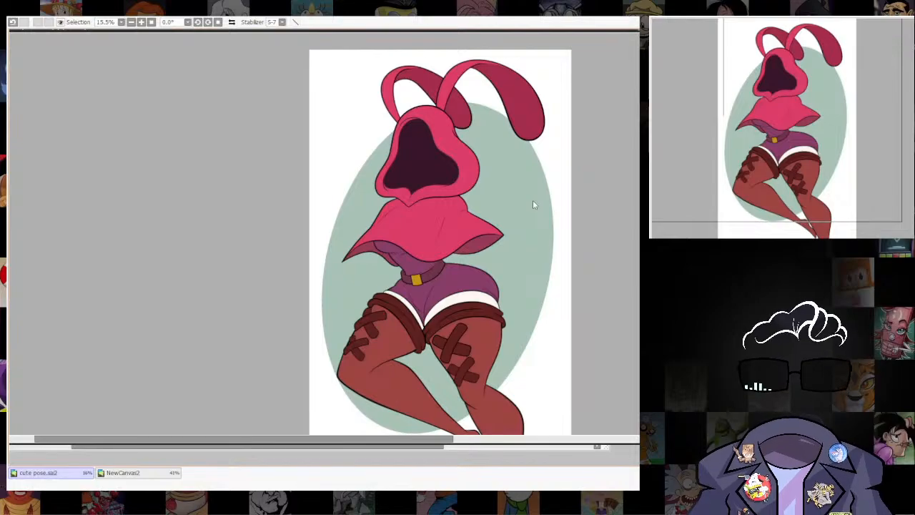
Recolour the inner fold lines on both brown stocking cuffs with a darker reddish brown.
scroll(533, 205, up, 4)
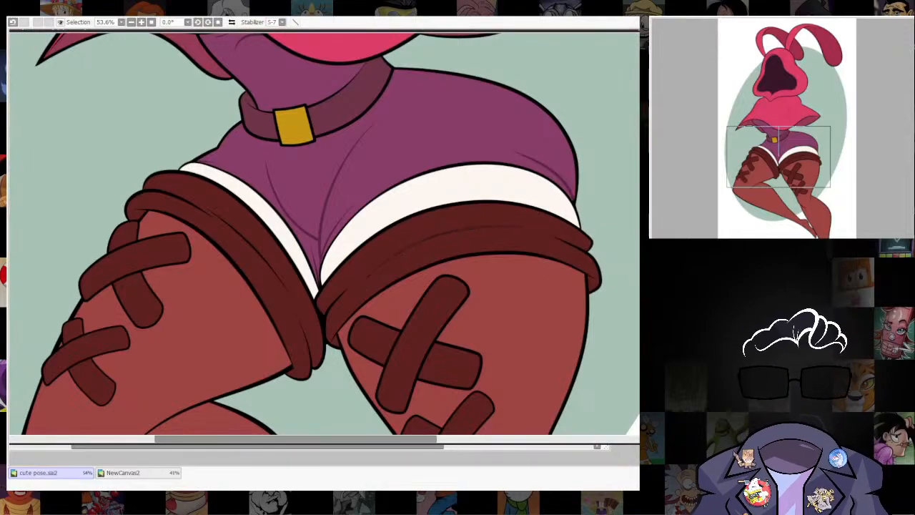
drag(362, 280, 513, 227)
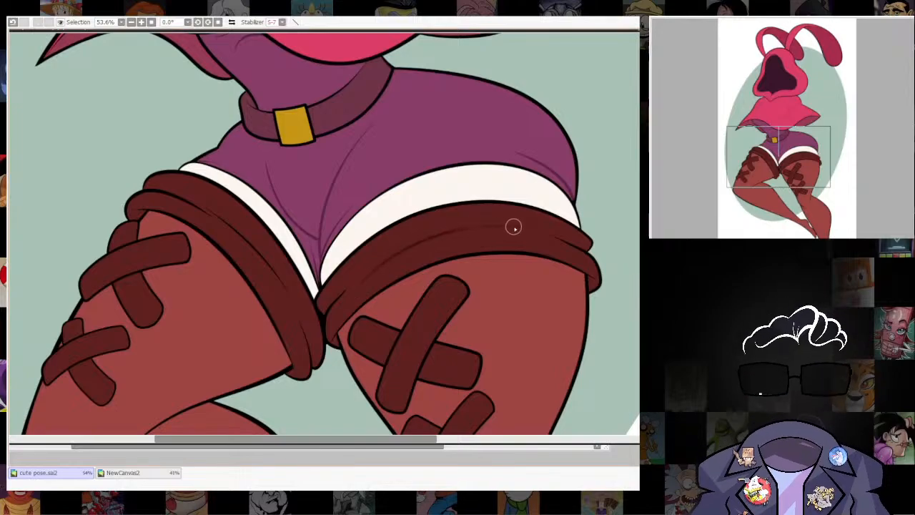
drag(397, 210, 402, 218)
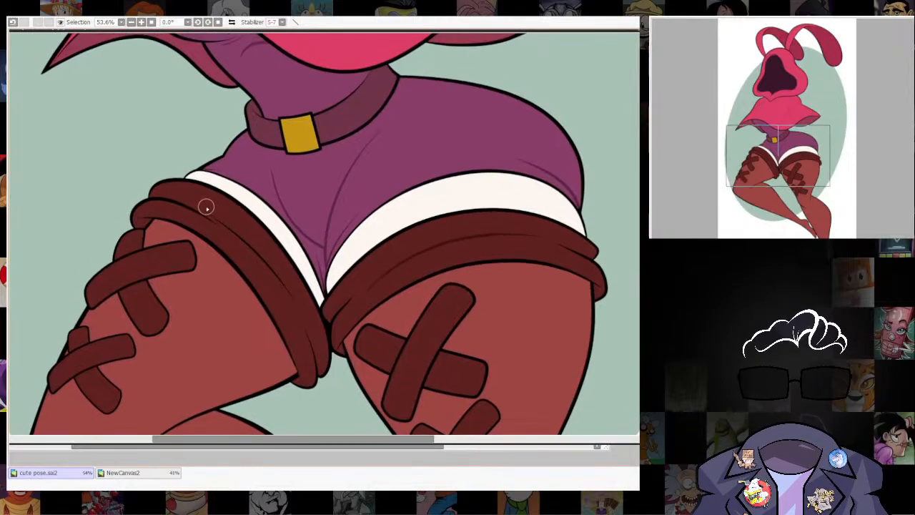
drag(206, 207, 267, 259)
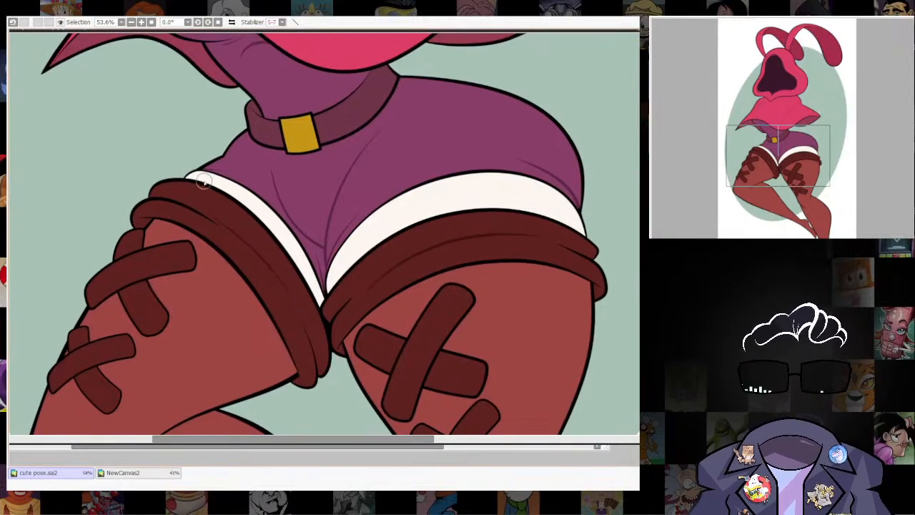
Examine the whole figure against the green oval, comparing the softened inner lines from the hood down to the feet.
scroll(511, 121, down, 5)
drag(532, 304, 468, 281)
scroll(501, 366, up, 3)
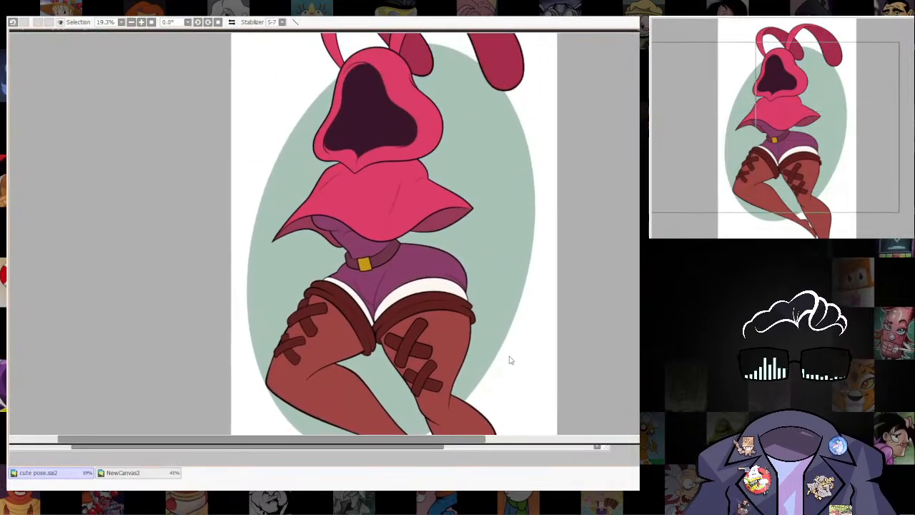
scroll(538, 269, down, 2)
drag(531, 277, 521, 283)
scroll(520, 305, up, 2)
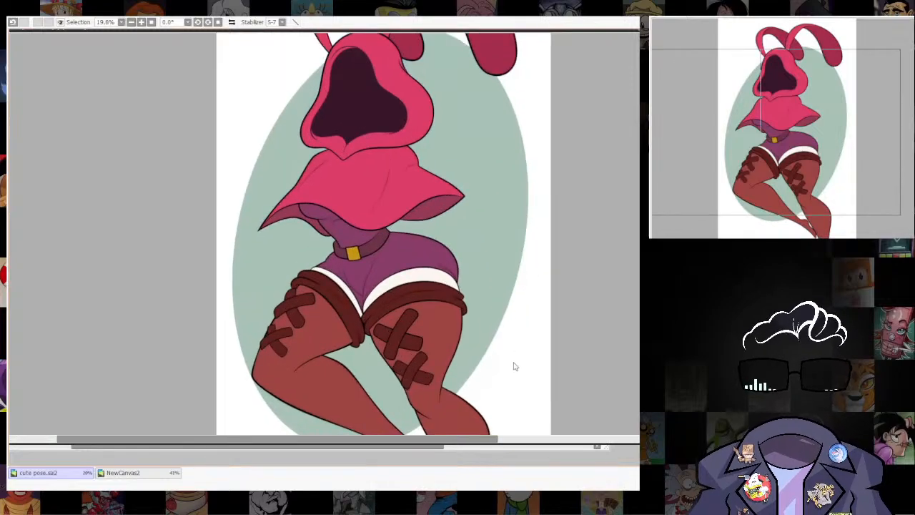
drag(510, 356, 490, 269)
scroll(549, 259, down, 2)
drag(549, 260, 537, 271)
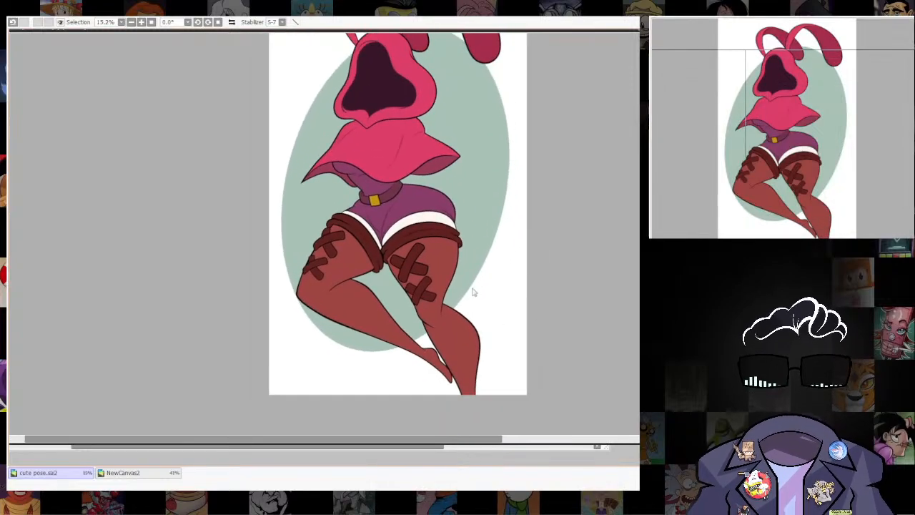
scroll(471, 292, up, 2)
scroll(479, 214, down, 2)
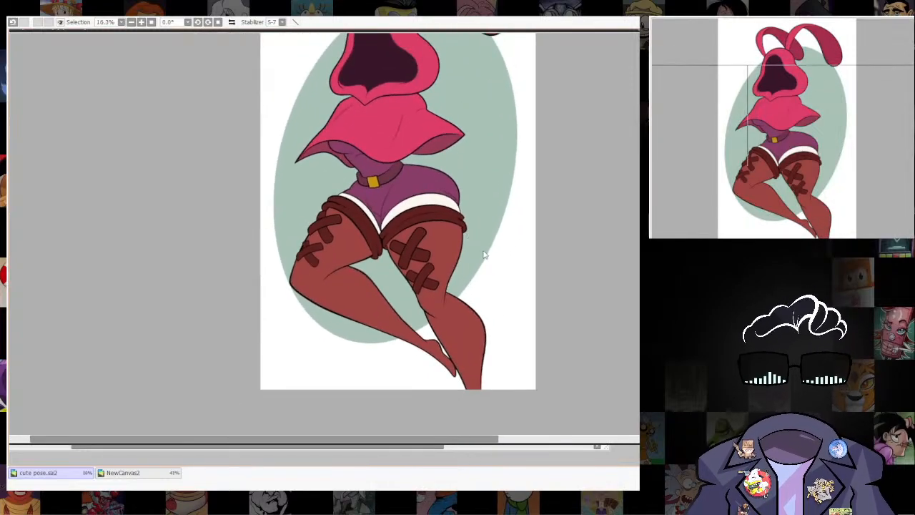
drag(483, 252, 485, 330)
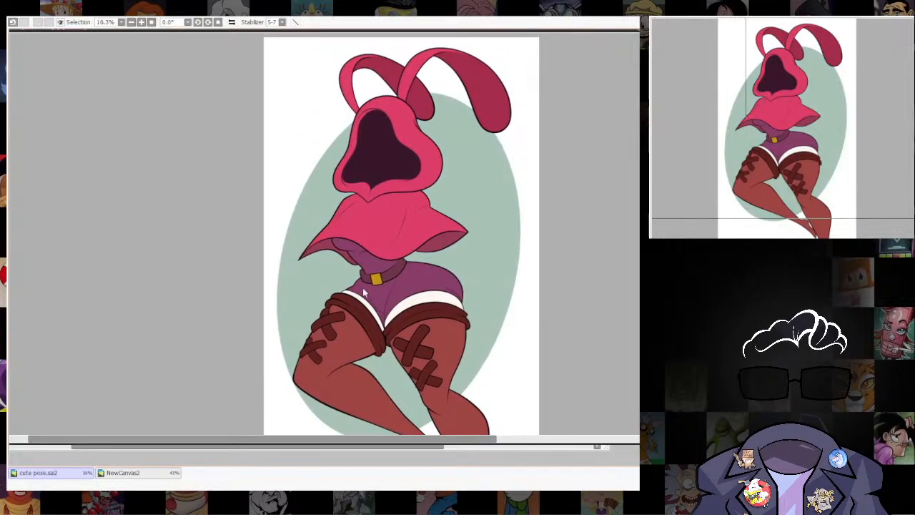
Recolour the black outline of the yellow belt buckle with a darker yellow, beginning along its left edge.
scroll(365, 292, up, 5)
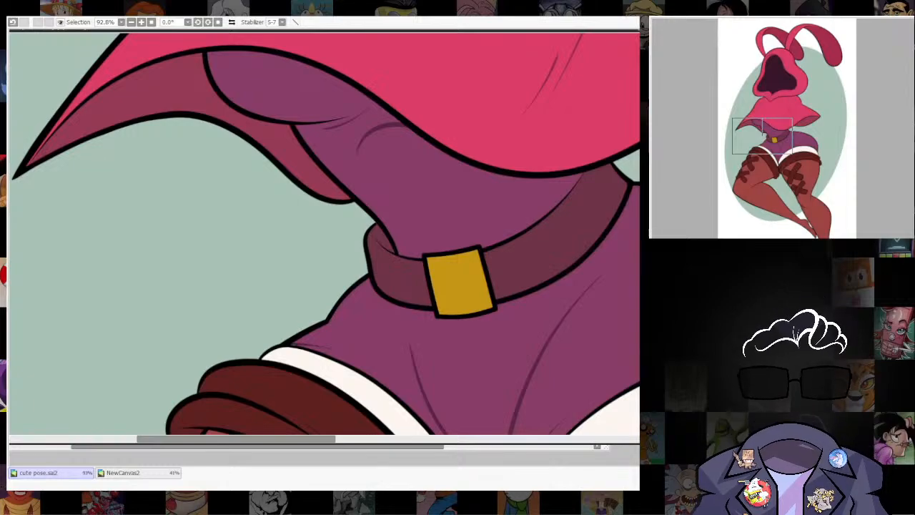
drag(429, 248, 439, 316)
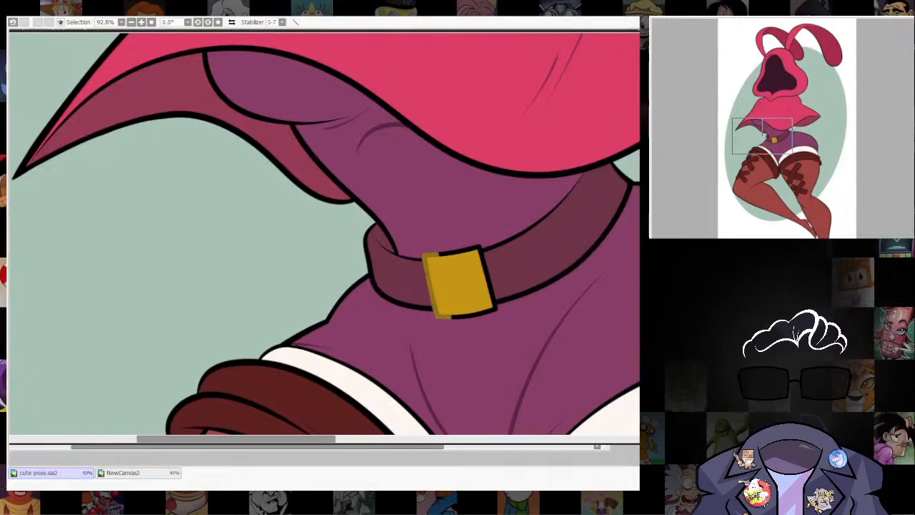
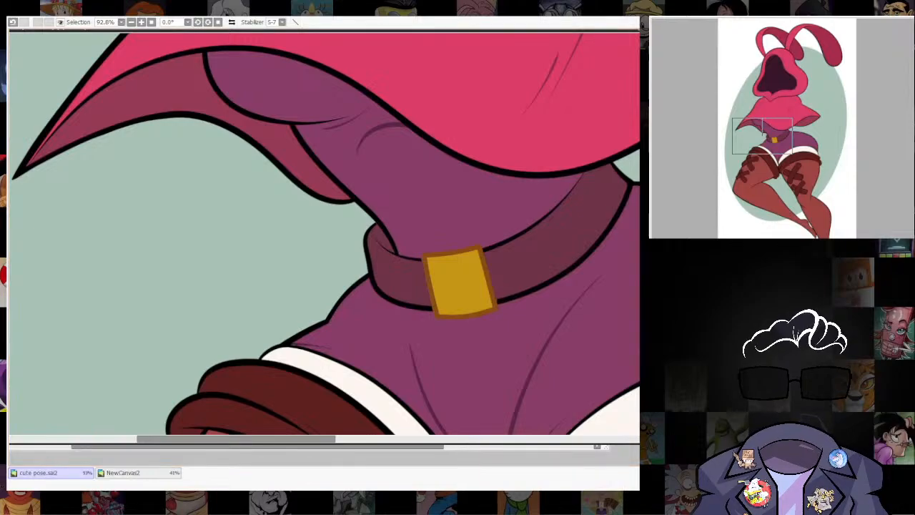
Recolour the outline of the yellow belt buckle in a reddish brown and clear the selection.
scroll(568, 280, down, 6)
scroll(595, 323, down, 3)
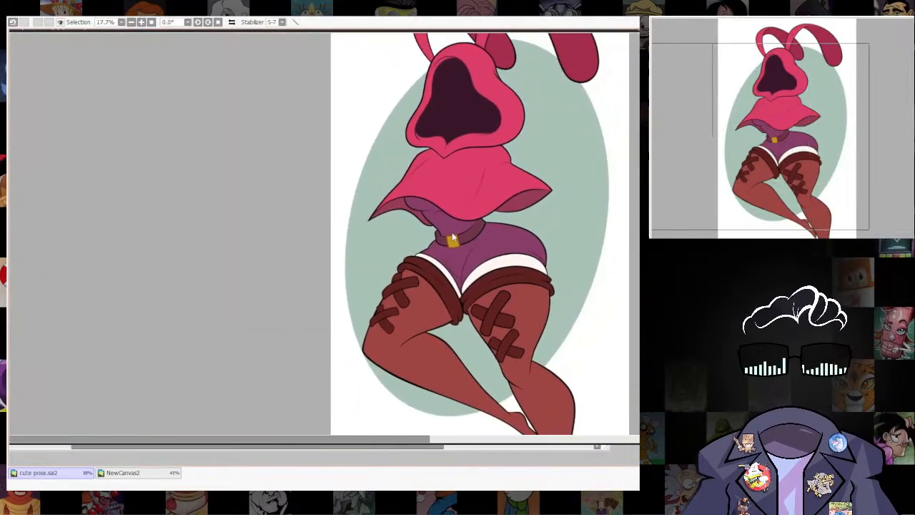
scroll(452, 238, up, 12)
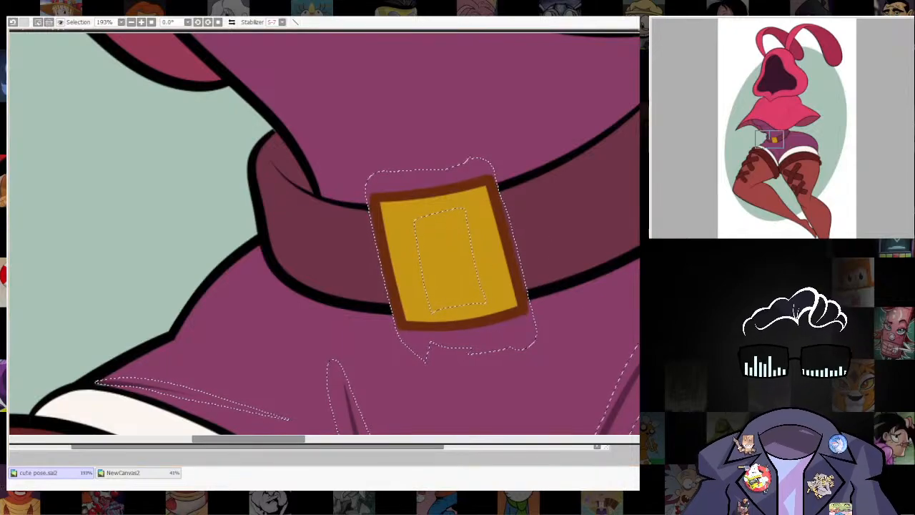
drag(393, 219, 453, 264)
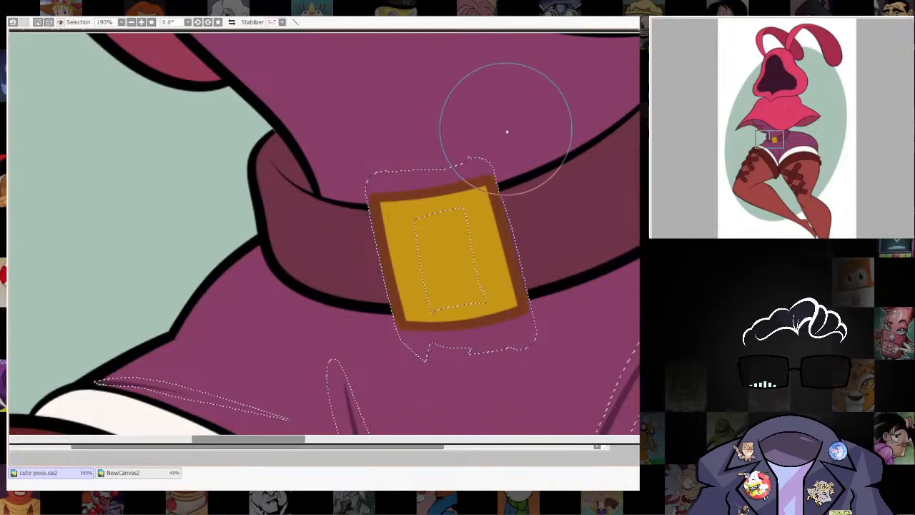
key(ctrl+d)
Examine the recoloured buckle outline against the whole figure and check the line work around the stocking cuffs and crossed straps.
scroll(511, 279, down, 8)
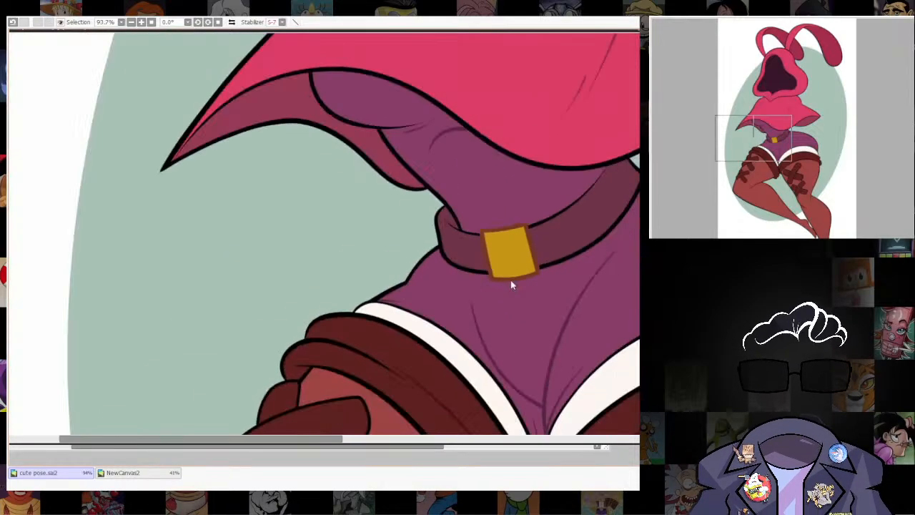
scroll(493, 346, down, 3)
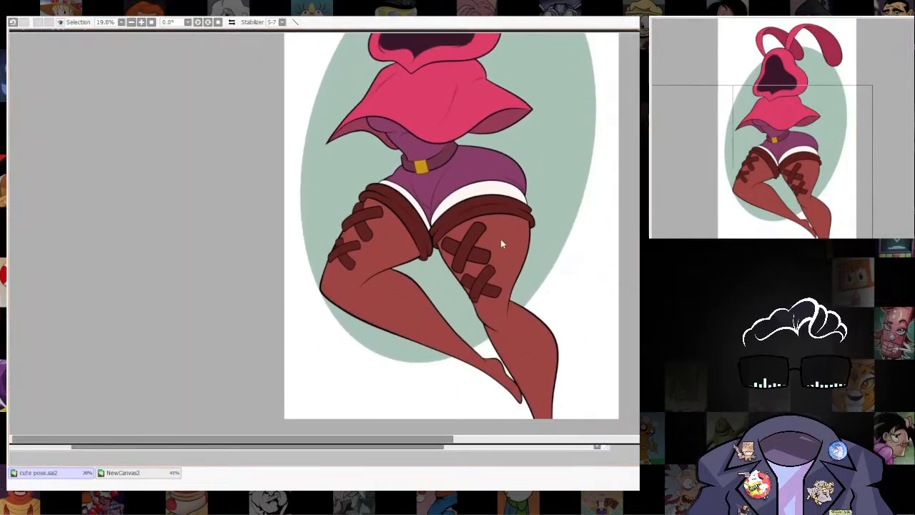
scroll(500, 239, up, 2)
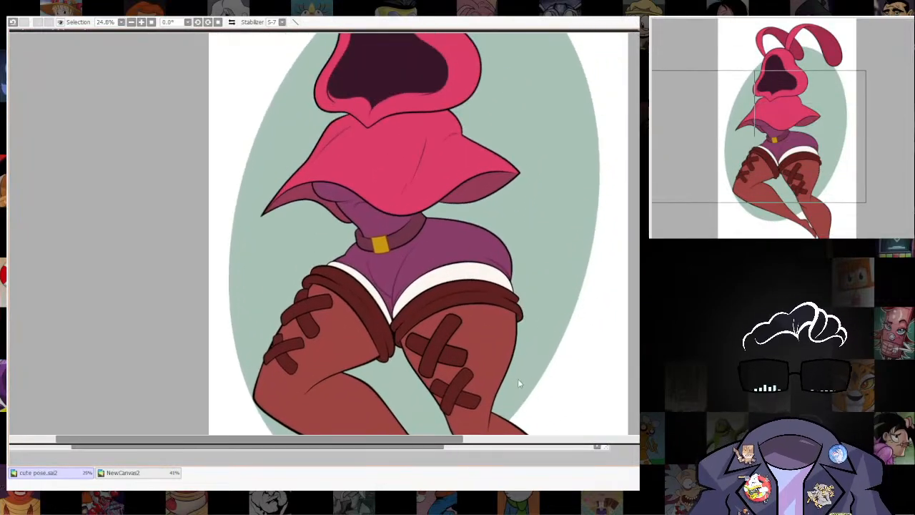
scroll(497, 265, down, 2)
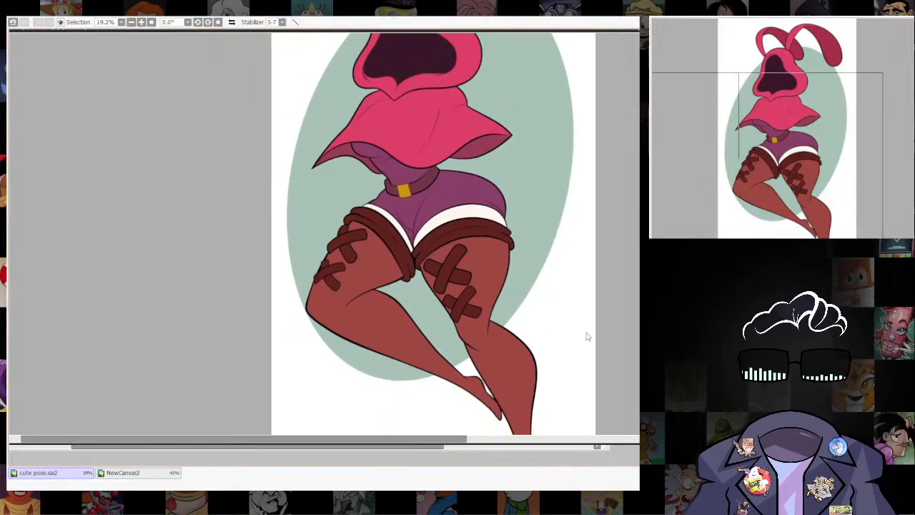
scroll(553, 272, down, 3)
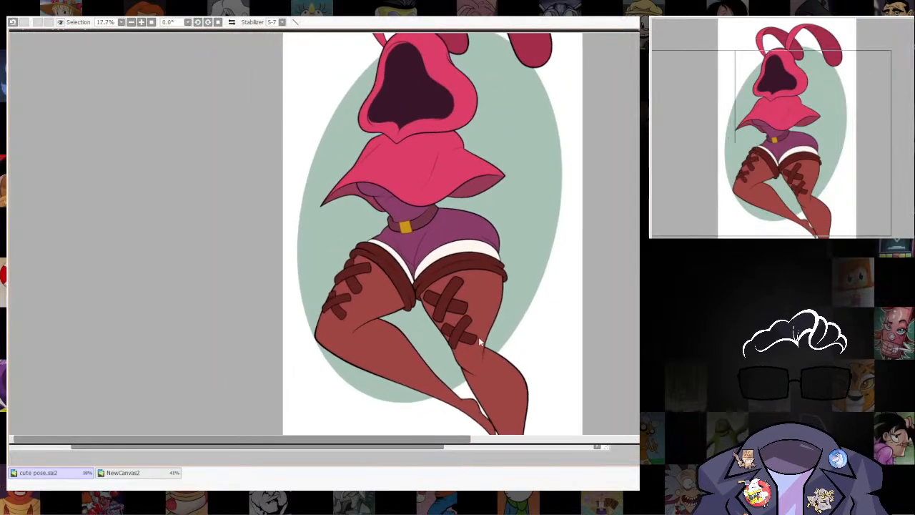
scroll(534, 337, up, 2)
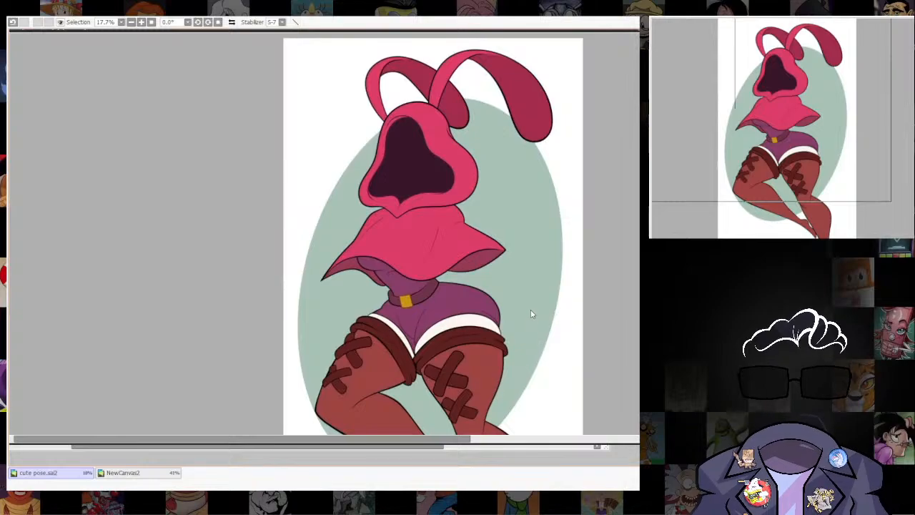
scroll(529, 354, down, 2)
scroll(565, 219, down, 2)
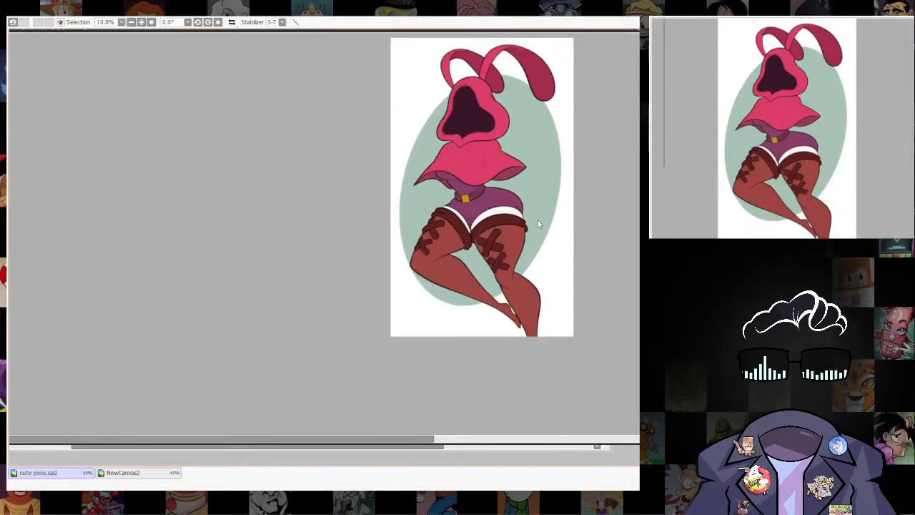
scroll(558, 250, up, 4)
scroll(548, 276, down, 3)
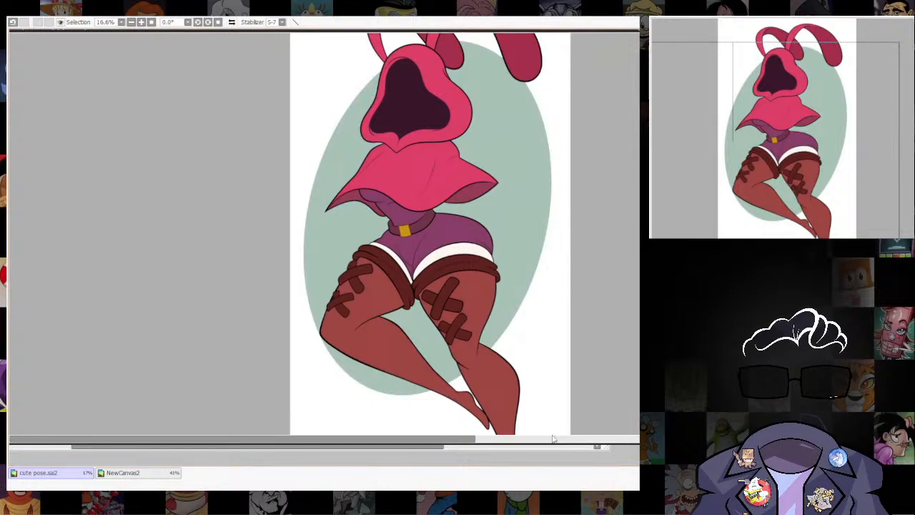
drag(562, 370, 577, 338)
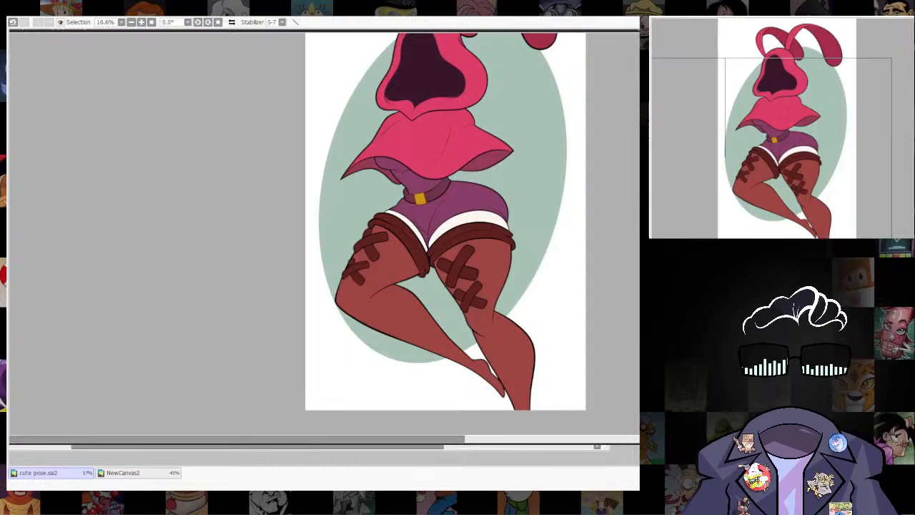
scroll(463, 269, up, 5)
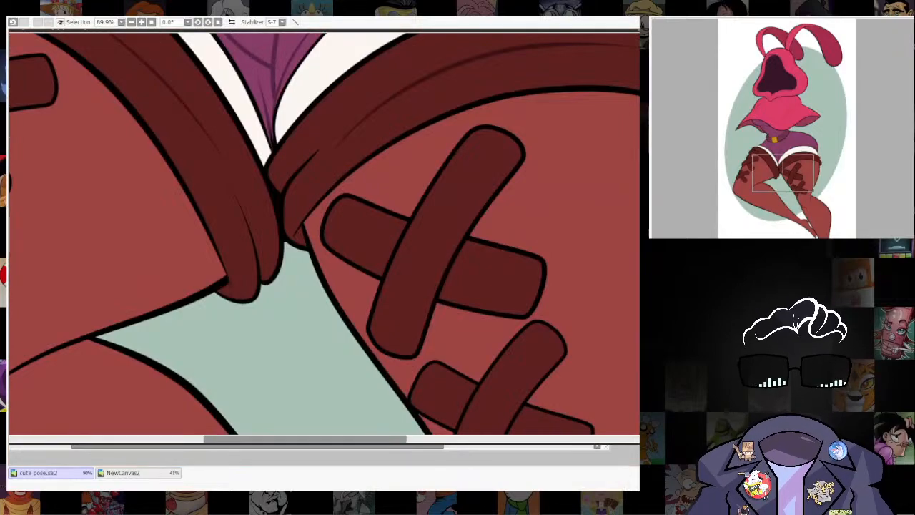
scroll(558, 369, down, 5)
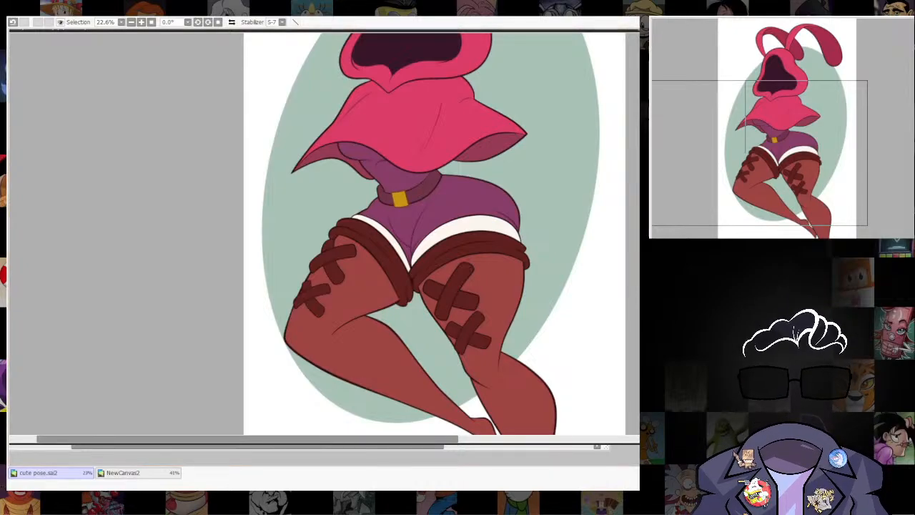
Review the torso and stockings once more, and save the drawing.
scroll(525, 277, down, 6)
drag(506, 279, 490, 333)
scroll(504, 286, up, 5)
drag(569, 330, 514, 163)
scroll(431, 98, up, 5)
scroll(533, 243, down, 6)
scroll(525, 174, up, 3)
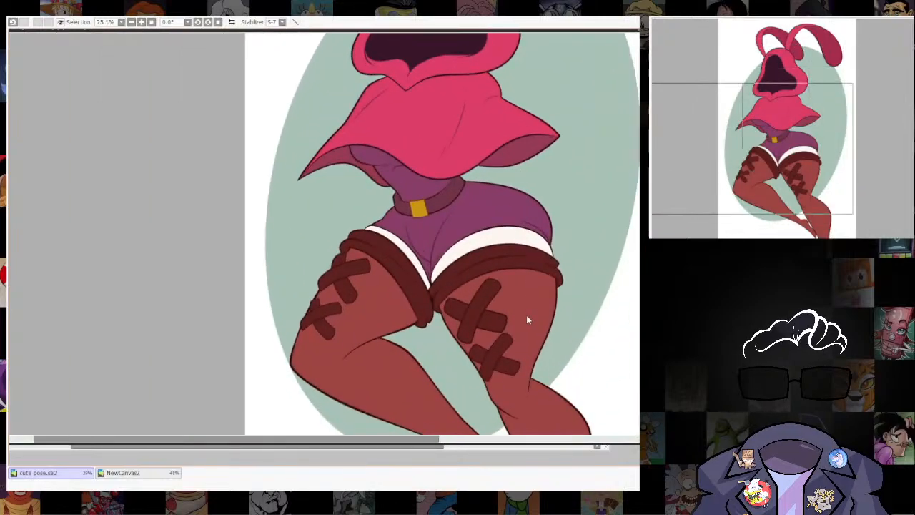
drag(522, 379, 493, 315)
scroll(502, 276, down, 4)
drag(502, 277, 468, 307)
scroll(493, 287, up, 1)
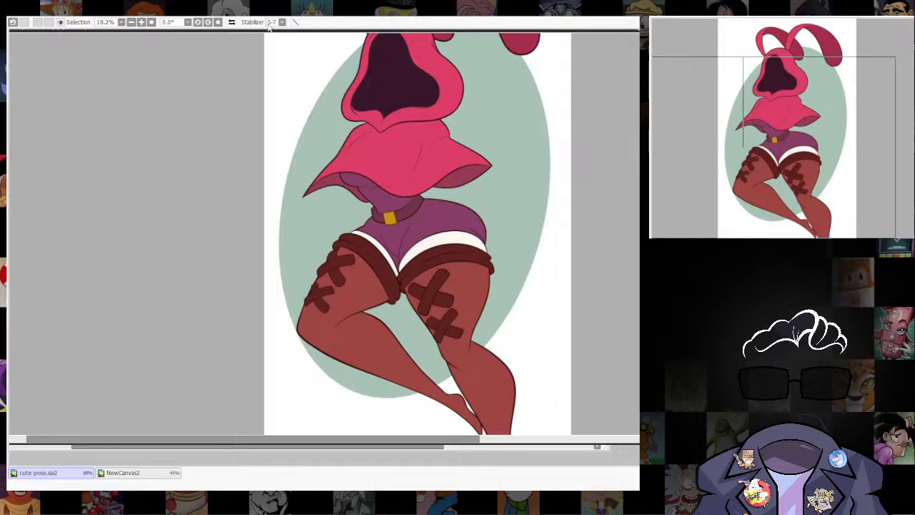
key(ctrl+s)
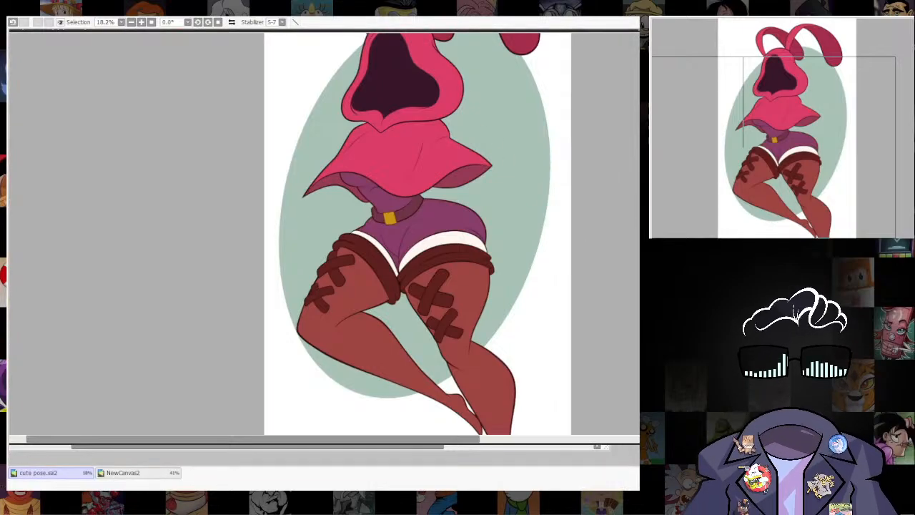
Examine the composition from the bunny ears and hood down to the feet against the green oval.
scroll(431, 180, up, 5)
drag(457, 107, 453, 258)
scroll(466, 196, down, 6)
drag(491, 131, 470, 265)
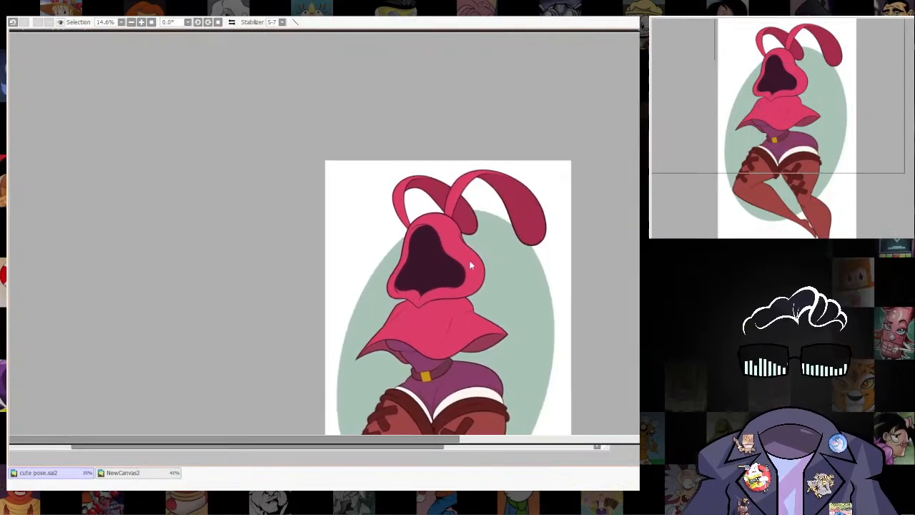
scroll(469, 265, up, 4)
scroll(586, 244, down, 5)
drag(562, 376, 467, 192)
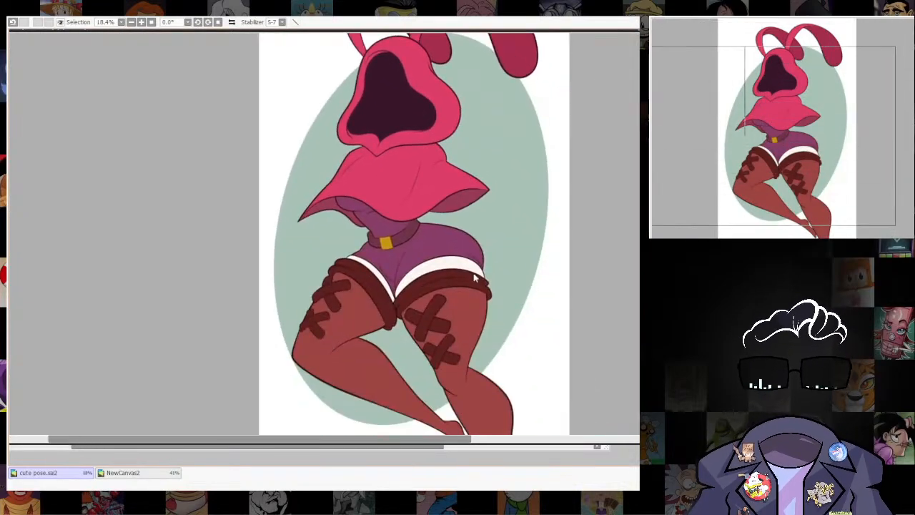
drag(491, 411, 483, 222)
scroll(521, 312, down, 3)
scroll(491, 295, up, 2)
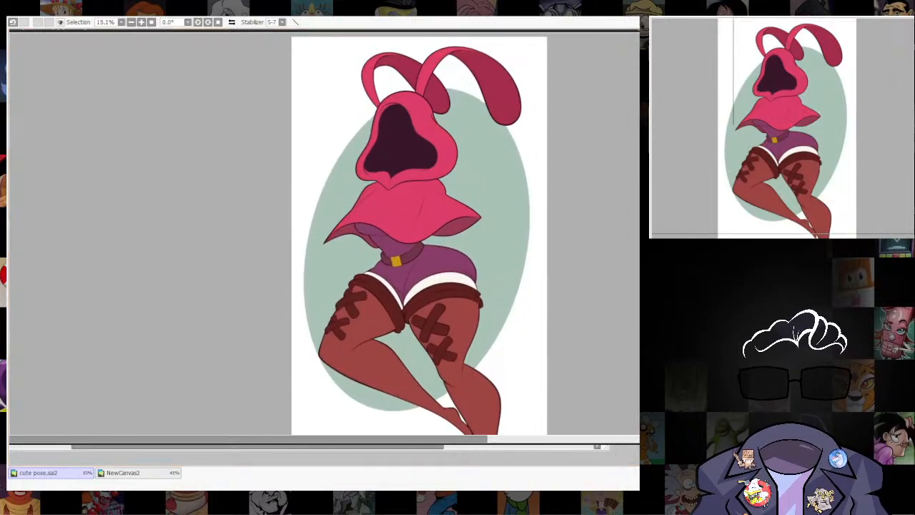
drag(513, 394, 549, 360)
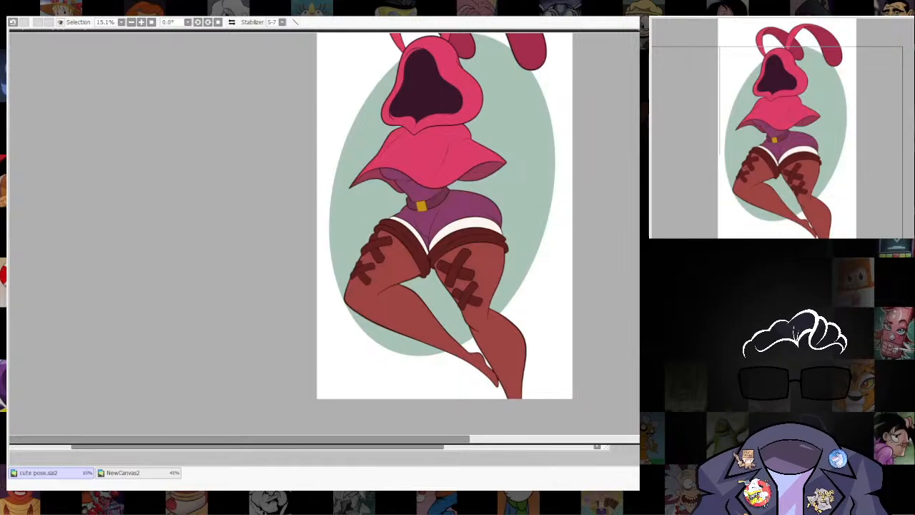
Try thin white curved accent lines on the green oval beside the cape's shoulder and around the hip.
scroll(465, 120, up, 5)
drag(538, 210, 560, 258)
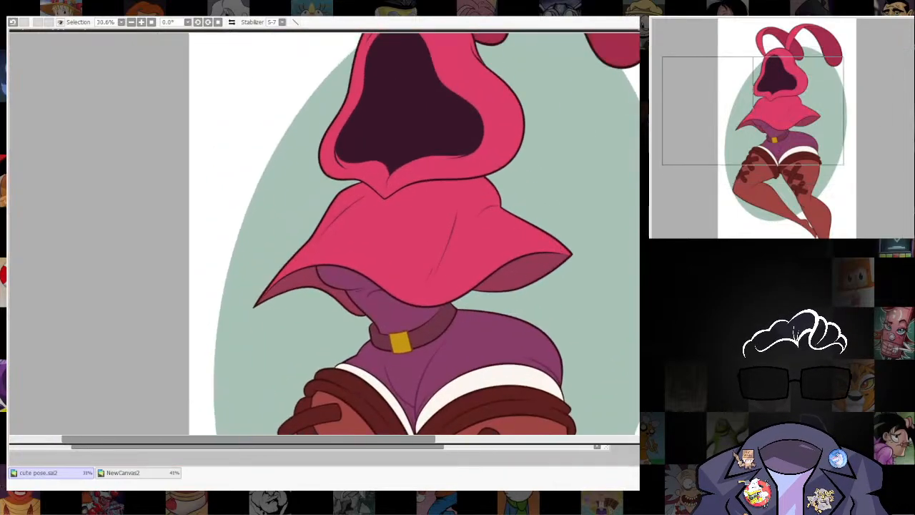
key(])
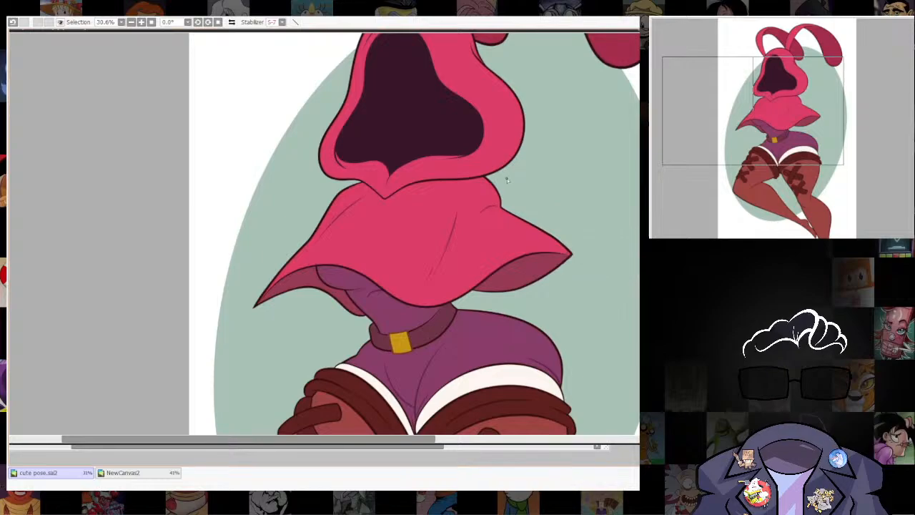
drag(510, 188, 609, 209)
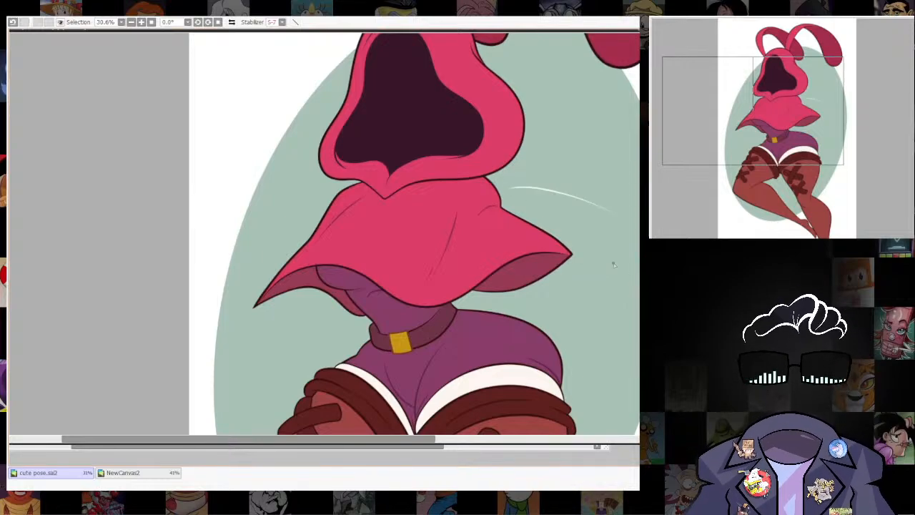
mouse_move(613, 366)
mouse_down()
mouse_move(535, 164)
mouse_move(534, 274)
mouse_up()
key(])
key(])
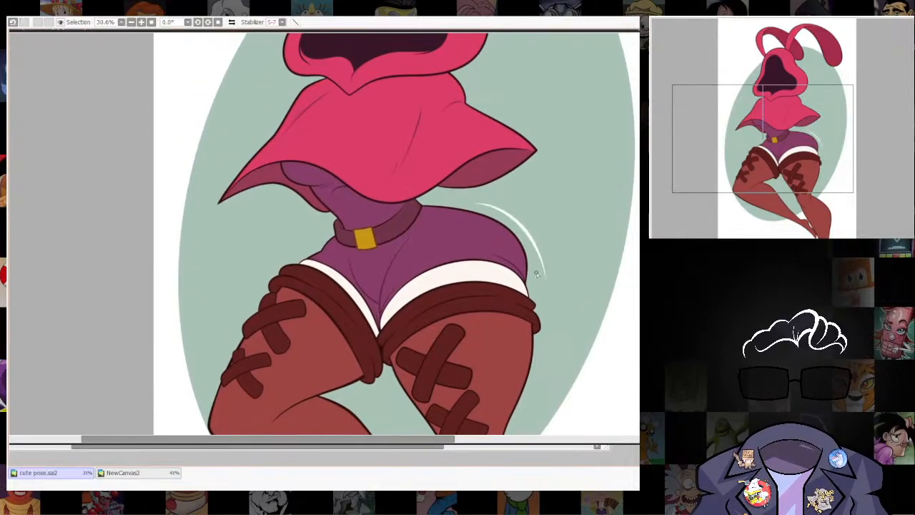
key(ctrl+z)
mouse_move(488, 203)
mouse_down()
mouse_move(529, 222)
mouse_move(534, 271)
mouse_up()
key(ctrl+z)
Draw thin white curved accent lines on the green oval, a pair beside the hip and one beside the hood.
mouse_move(486, 200)
mouse_down()
mouse_move(535, 230)
mouse_move(588, 215)
mouse_move(585, 283)
mouse_up()
key(ctrl+z)
drag(468, 166, 550, 165)
key(ctrl+z)
drag(468, 167, 556, 166)
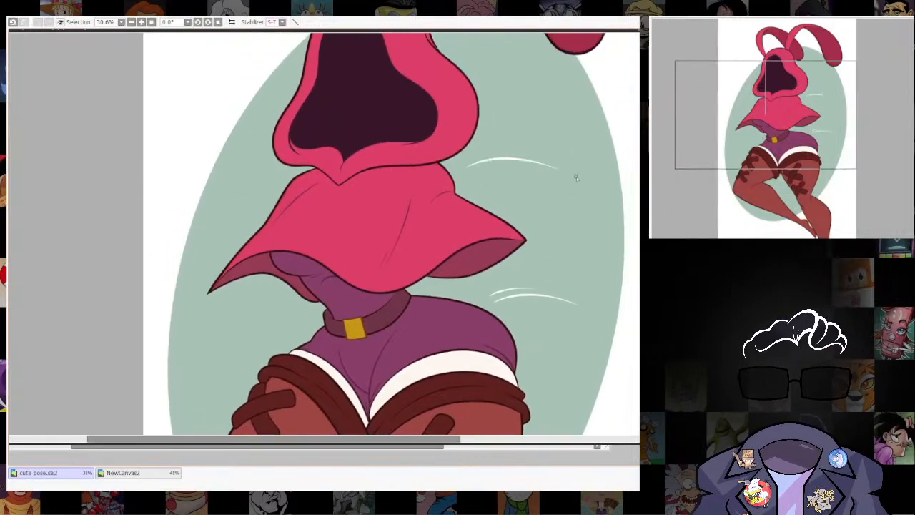
Add short, thin white accent lines on the green oval beside the outer edge of the bent leg's thigh.
scroll(580, 255, down, 5)
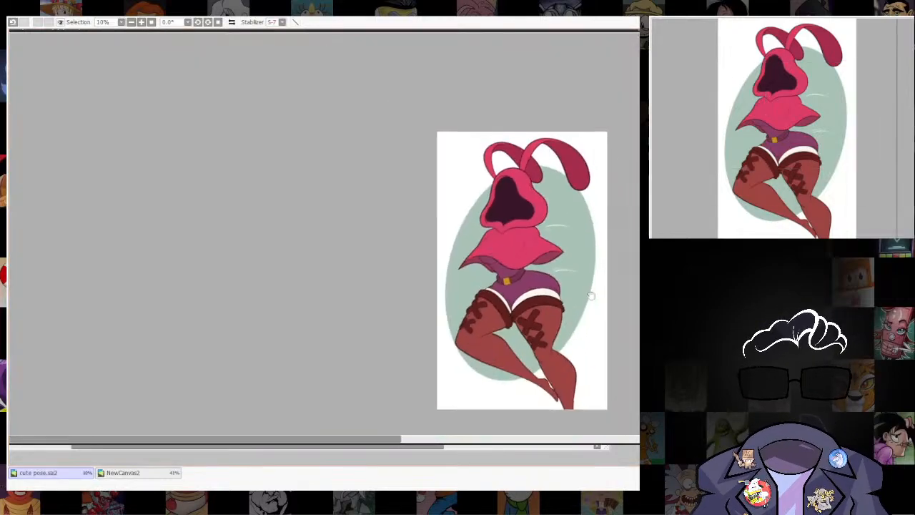
drag(592, 294, 583, 200)
scroll(546, 234, up, 4)
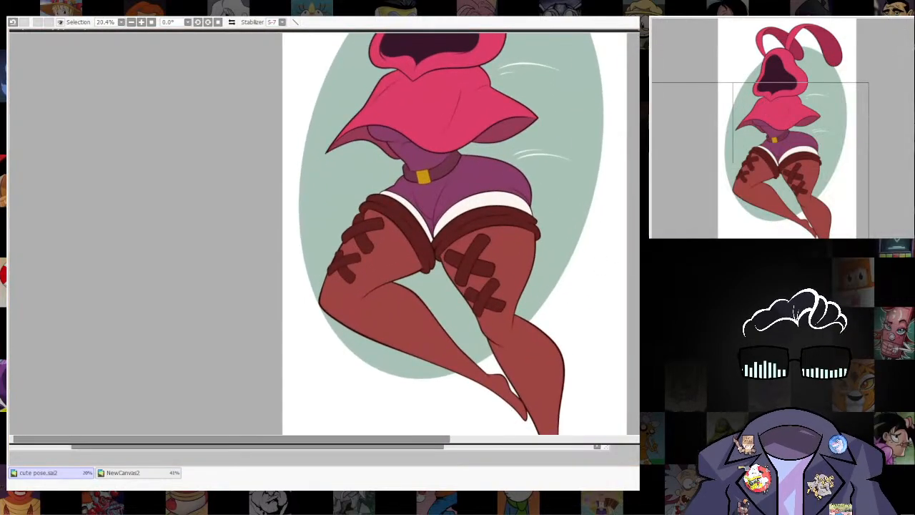
drag(349, 311, 367, 333)
drag(327, 259, 332, 283)
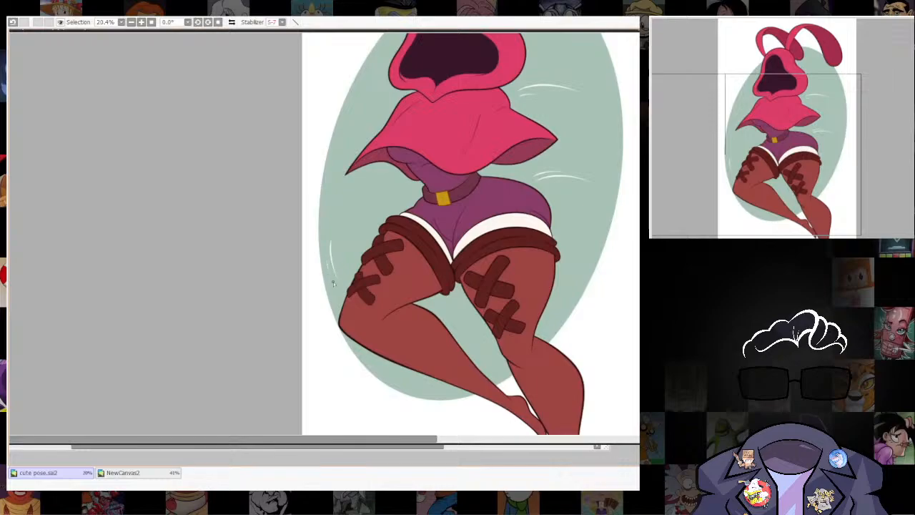
Examine the whole figure with its white accent lines, comparing the marks beside the hood, hip and thigh.
scroll(457, 394, down, 4)
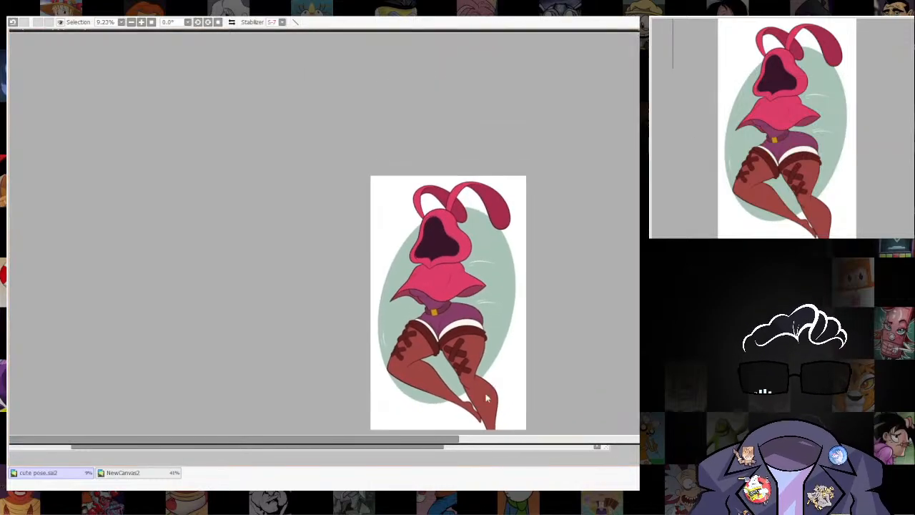
scroll(521, 371, up, 2)
scroll(531, 349, up, 1)
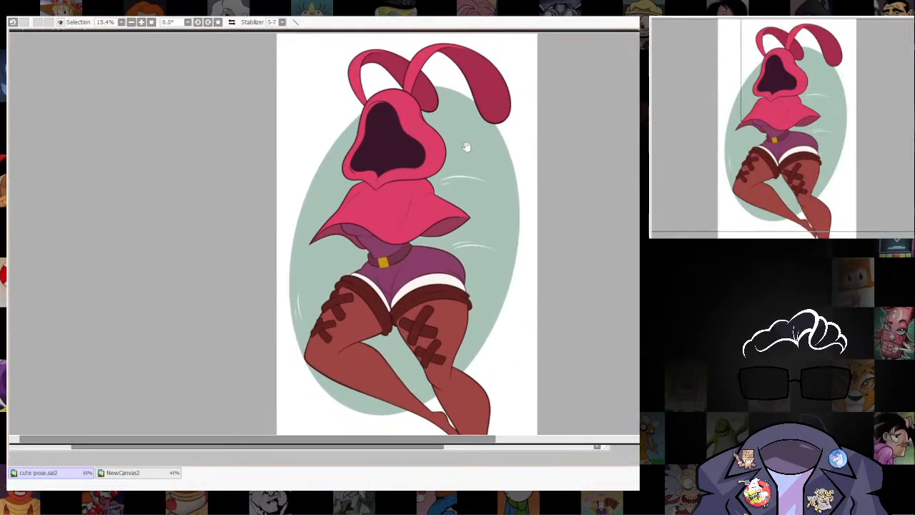
drag(466, 147, 511, 238)
scroll(505, 229, up, 3)
drag(550, 341, 537, 158)
scroll(524, 146, down, 3)
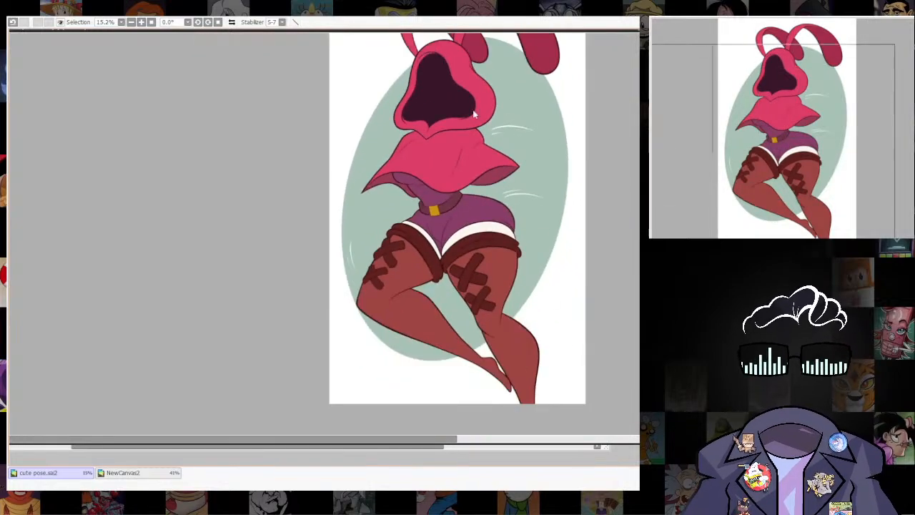
scroll(510, 307, up, 4)
scroll(543, 347, down, 2)
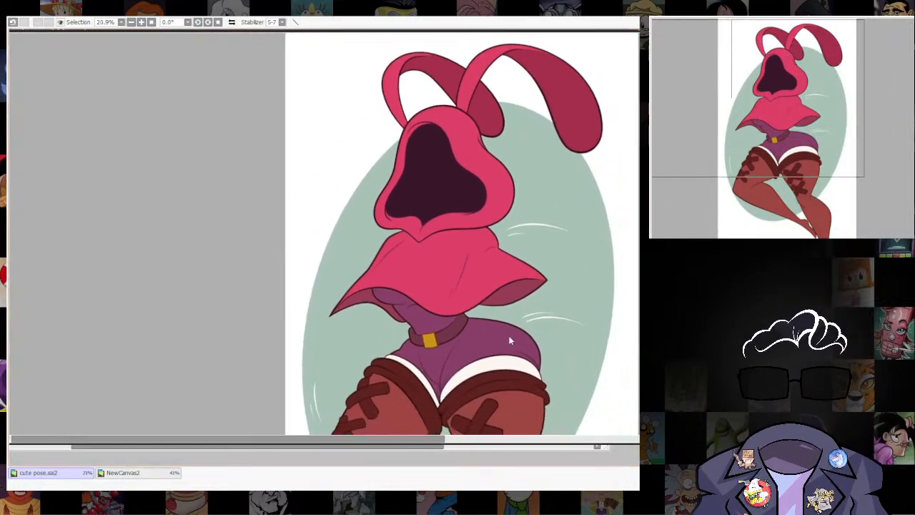
click(260, 29)
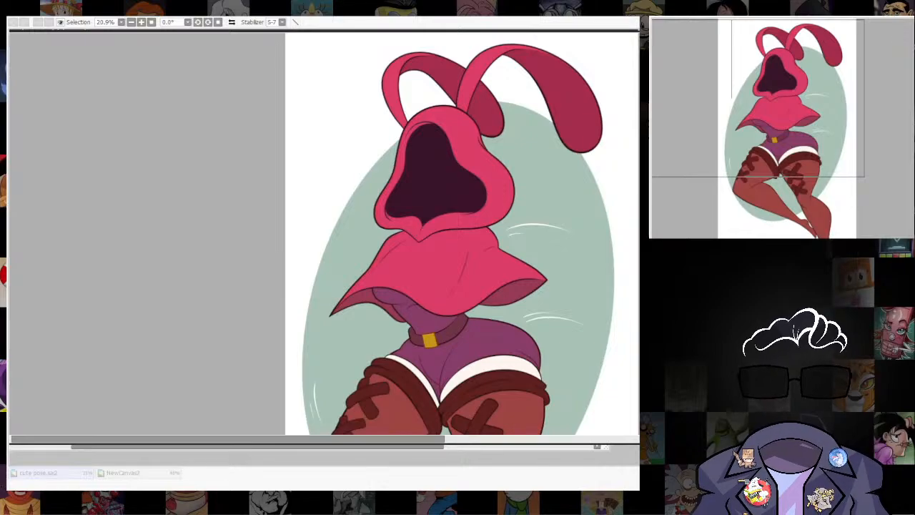
scroll(572, 204, down, 4)
scroll(560, 288, up, 6)
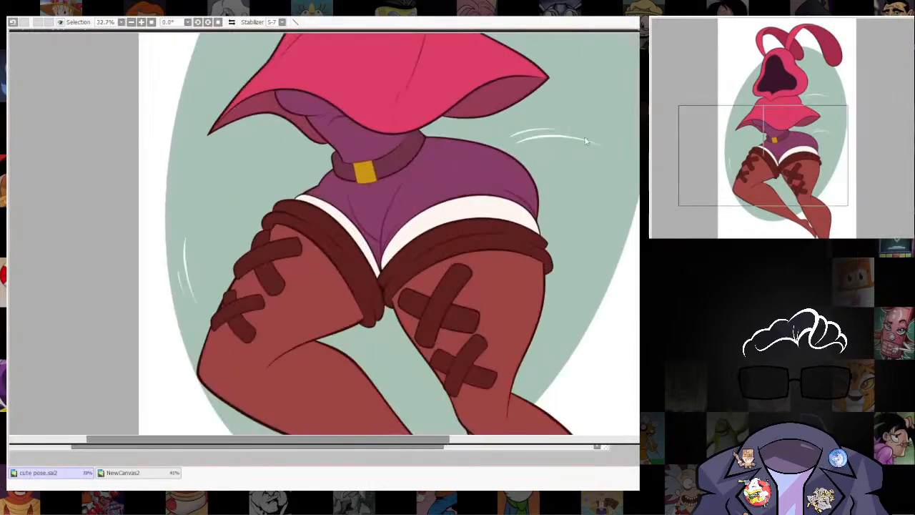
Examine the figure around the belt, hips and thighs and compare it with the whole composition on the oval.
drag(619, 193, 576, 301)
scroll(565, 336, down, 3)
scroll(567, 351, up, 1)
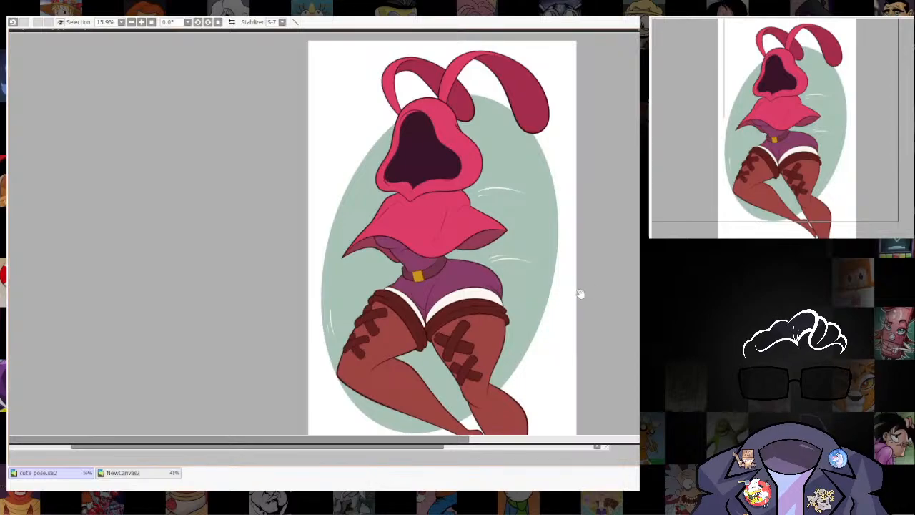
scroll(564, 228, down, 3)
scroll(543, 155, up, 1)
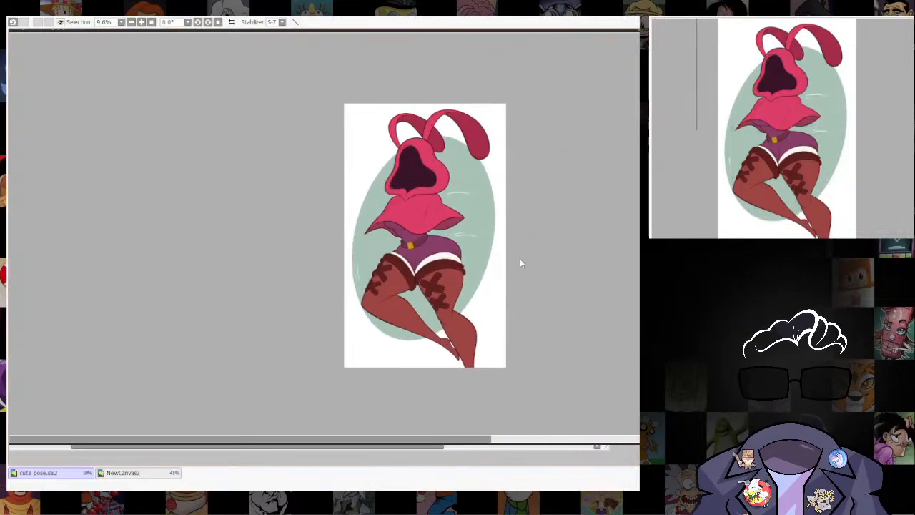
scroll(521, 263, down, 1)
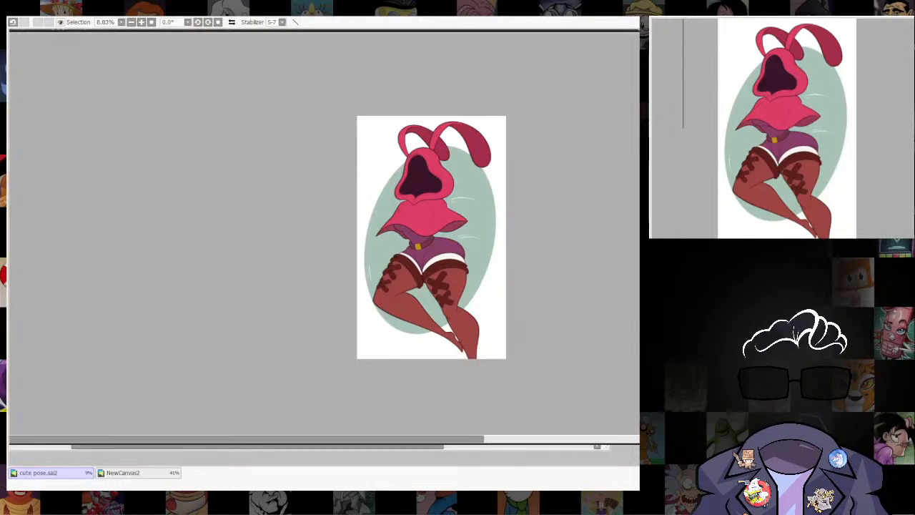
scroll(485, 263, up, 5)
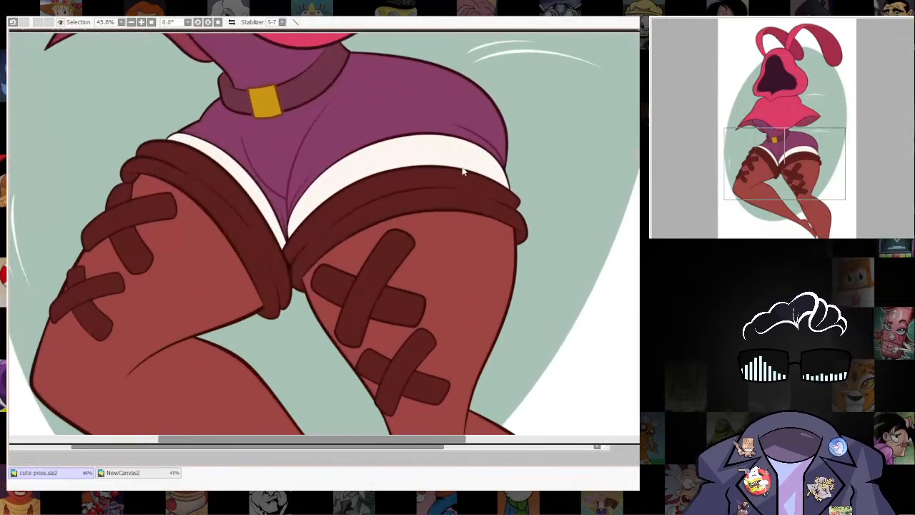
scroll(512, 187, down, 3)
scroll(481, 237, up, 4)
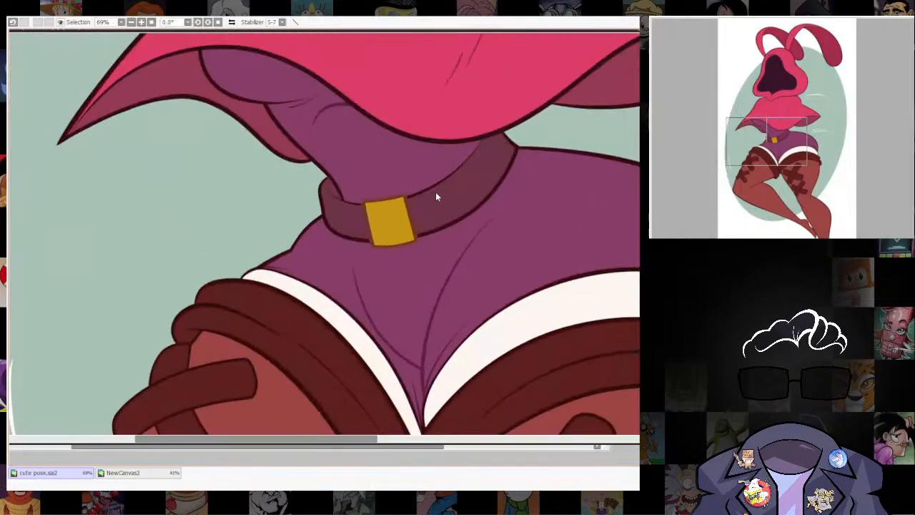
scroll(349, 254, up, 1)
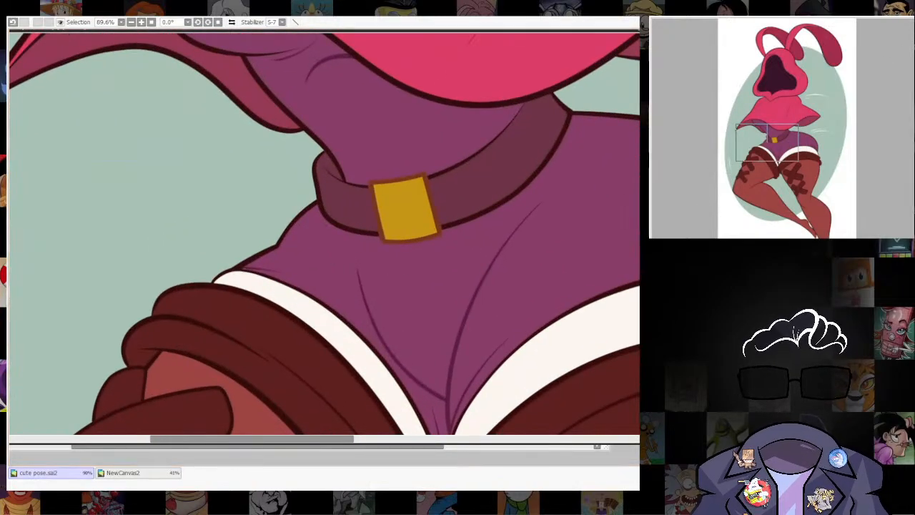
scroll(484, 207, down, 6)
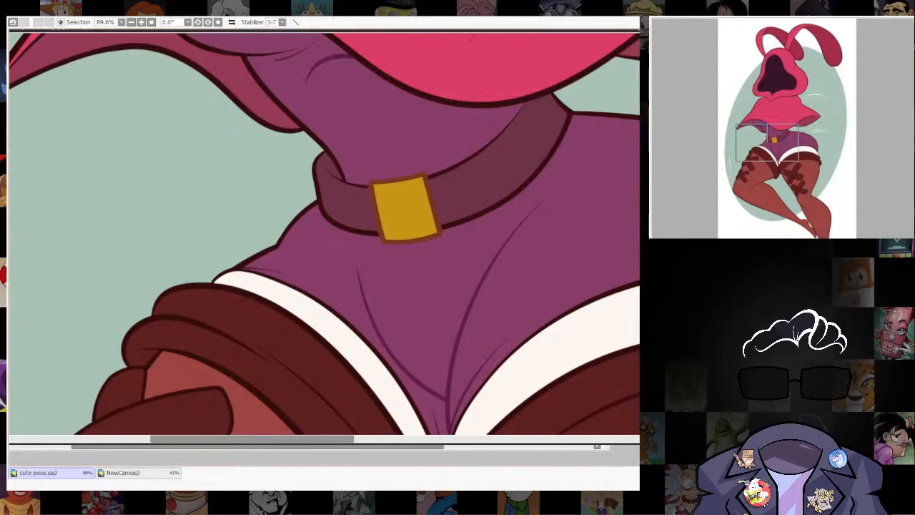
drag(490, 231, 485, 227)
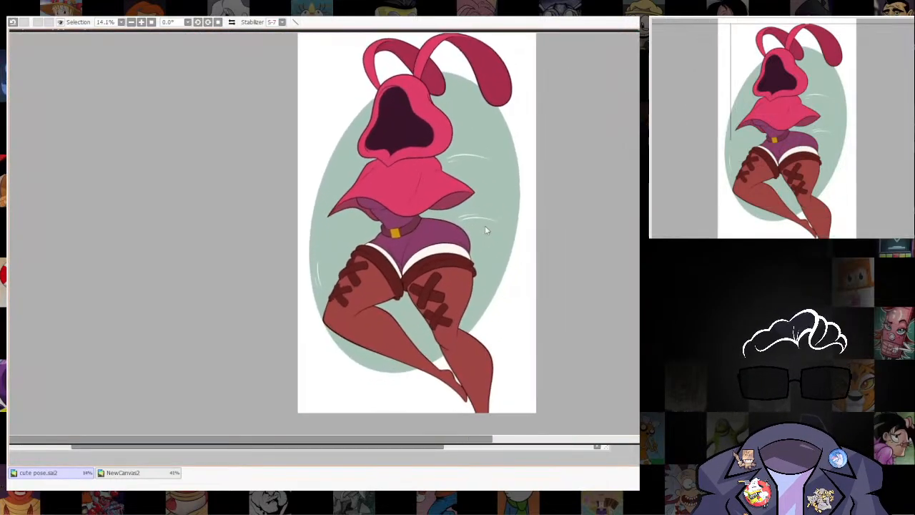
drag(485, 367, 488, 378)
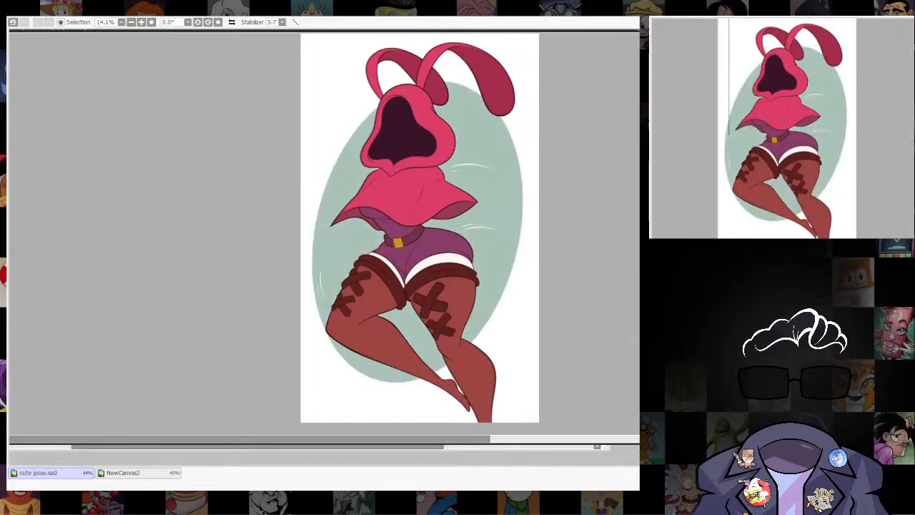
Enlarge the green oval behind the figure so it slightly overruns the canvas's side edges, and compare it with the earlier size.
key(ctrl+t)
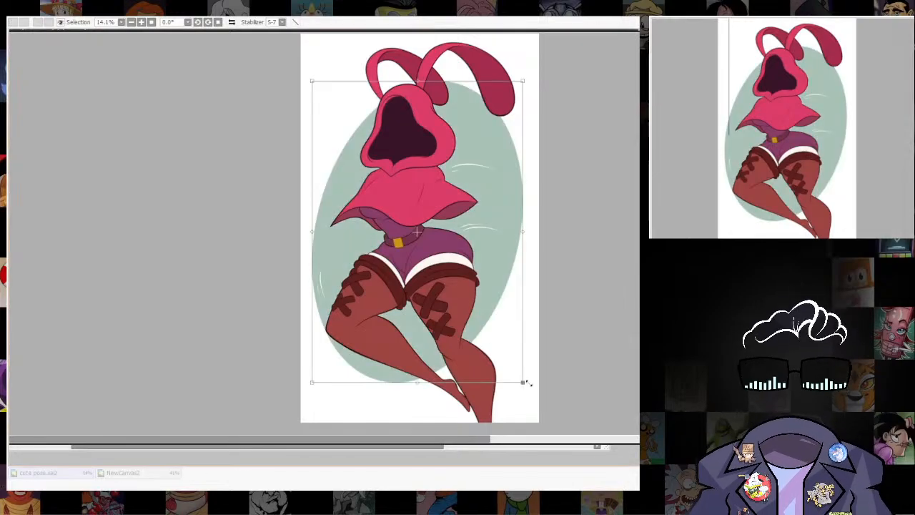
drag(521, 379, 534, 397)
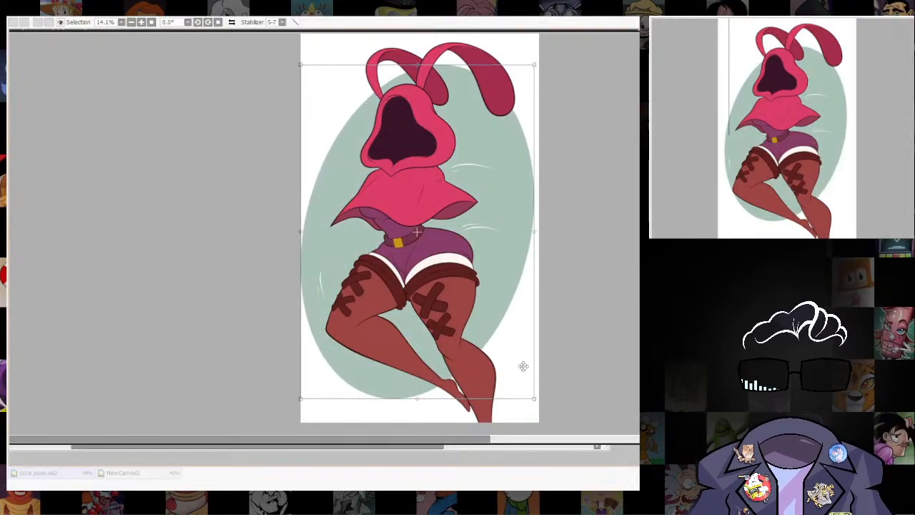
drag(534, 398, 544, 412)
drag(502, 273, 503, 269)
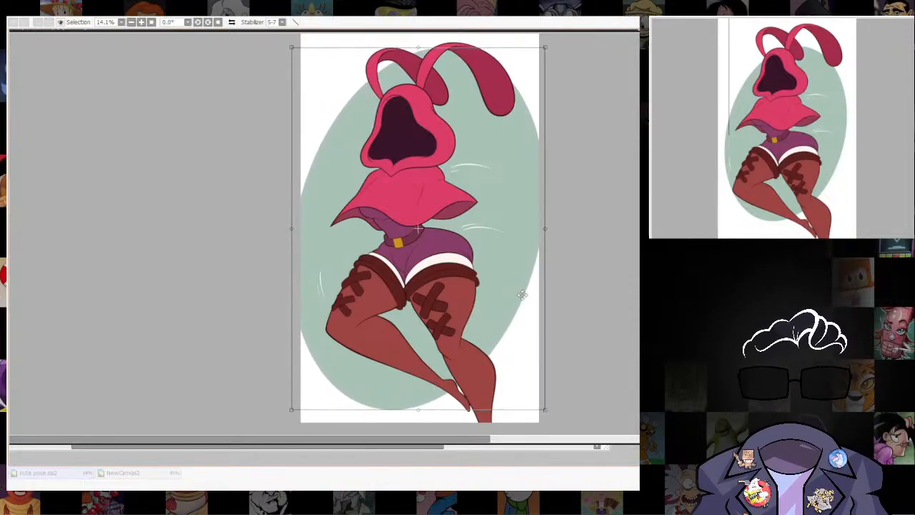
key(Return)
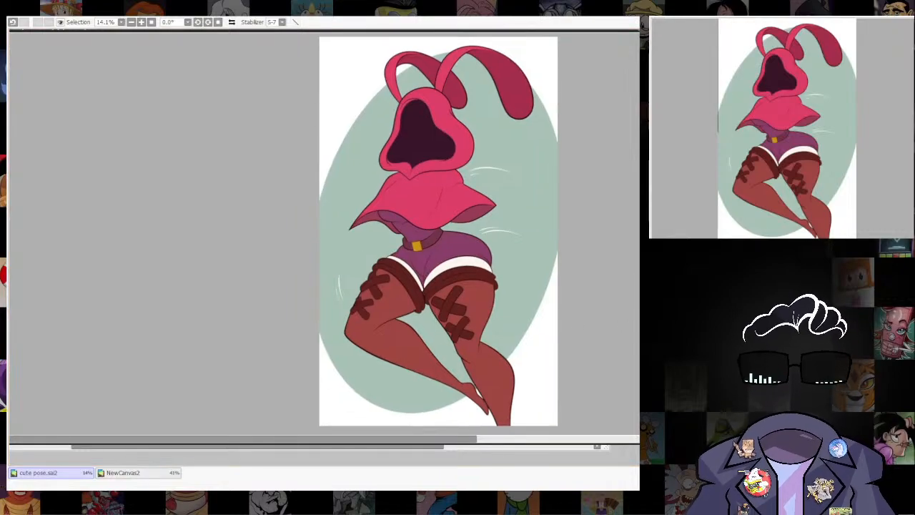
key(ctrl+z)
key(ctrl+y)
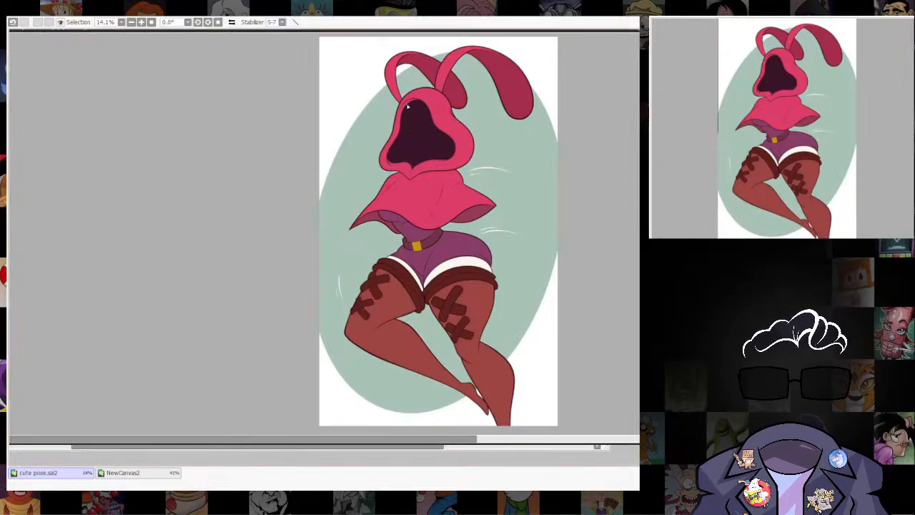
Try thick dark grey straight lines across the oval, sloping away from behind the hood on both sides.
drag(355, 143, 348, 180)
key([)
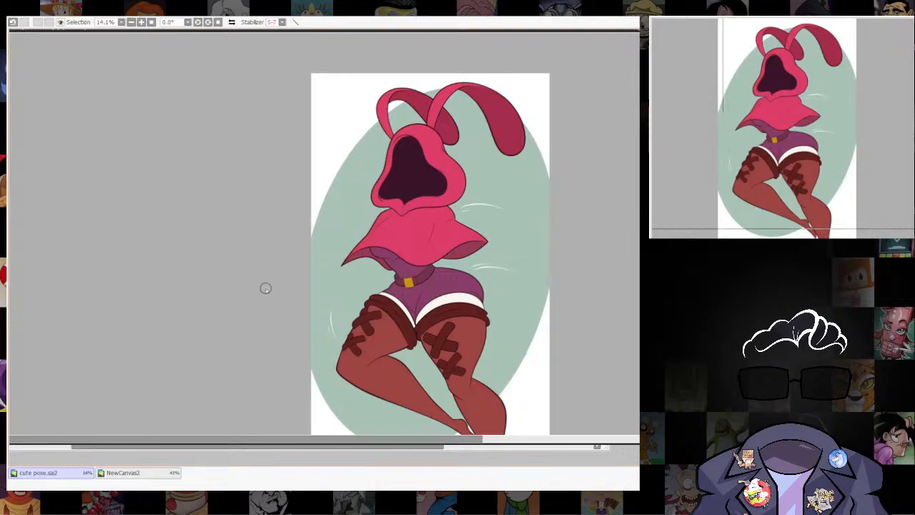
drag(277, 292, 474, 108)
click(292, 258)
shift+click(434, 128)
shift+click(575, 175)
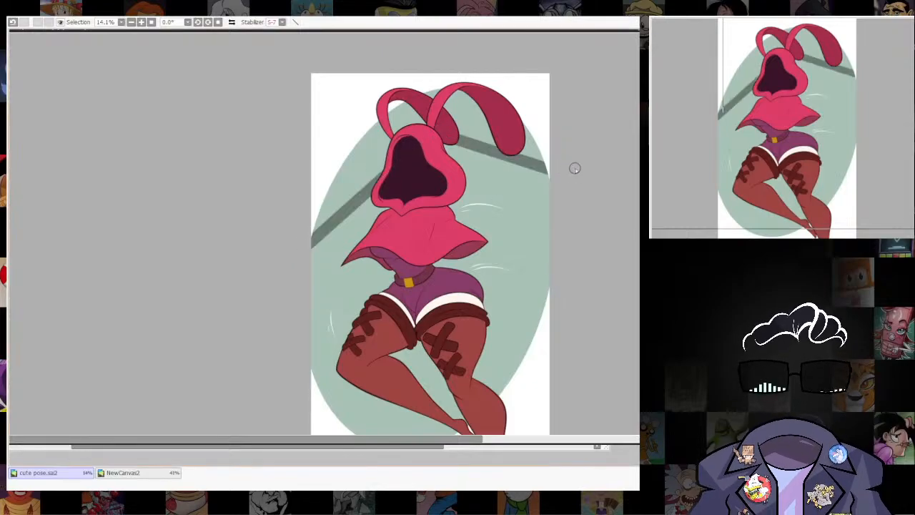
key(ctrl+z)
key(ctrl+z)
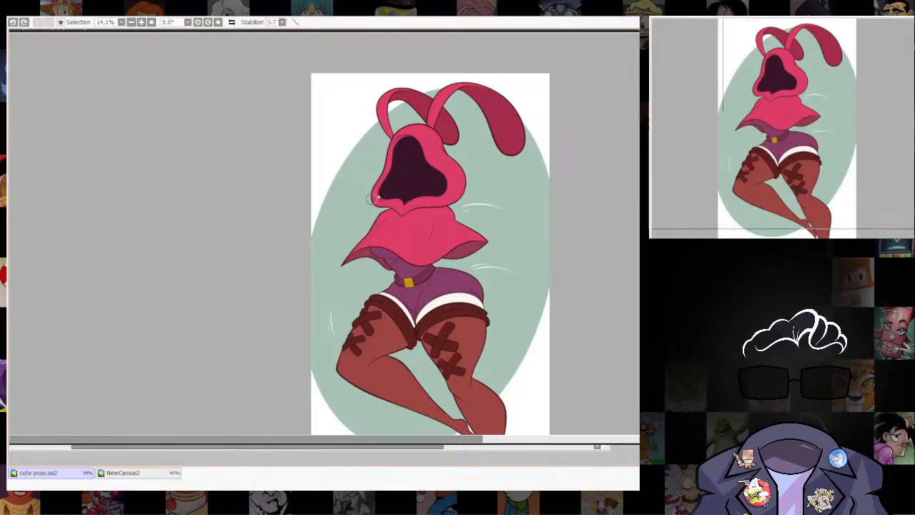
Draw lower dark grey sloping lines behind the hood and fill the oval area above them with the same grey.
shift+click(433, 145)
shift+click(580, 210)
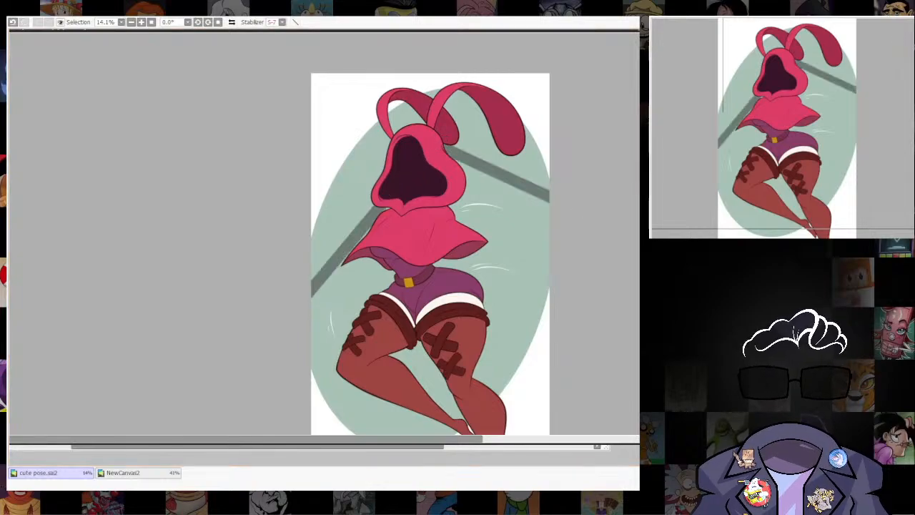
click(473, 132)
click(413, 117)
click(433, 93)
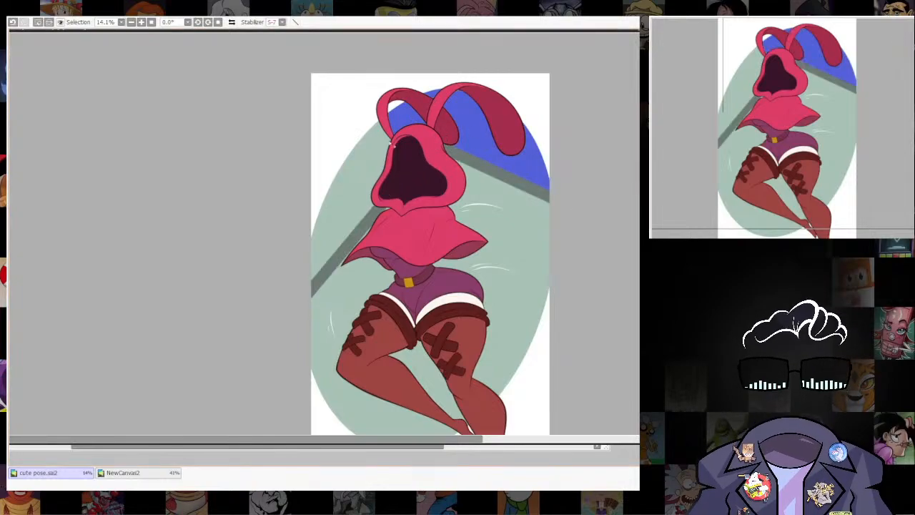
click(363, 172)
key(ctrl+d)
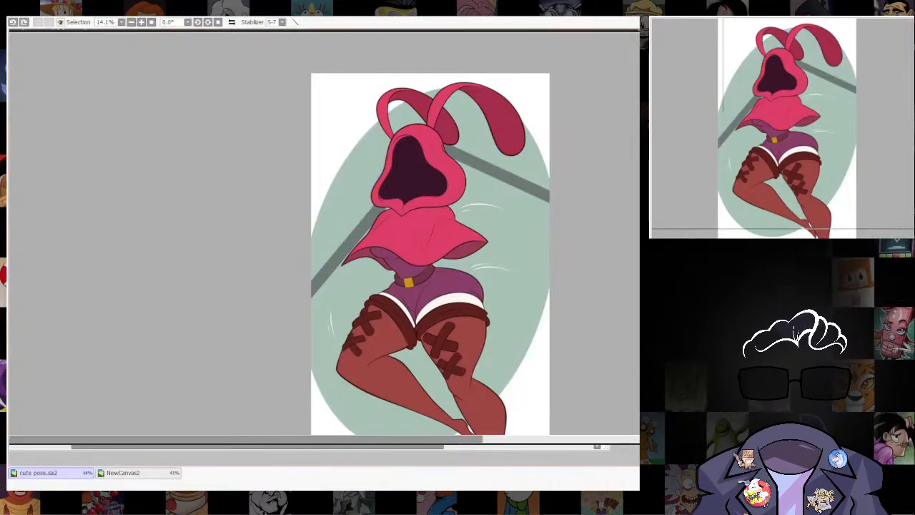
key(ctrl+z)
key(ctrl+d)
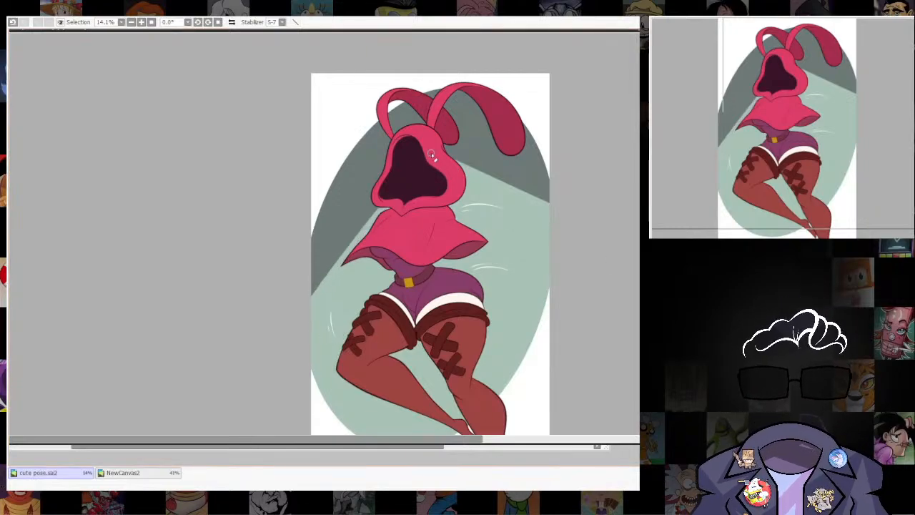
Try trimming the dark grey area's sloping lower edge between the hood and the oval's outer edge with repeated eraser strokes.
drag(515, 186, 566, 211)
key(ctrl+z)
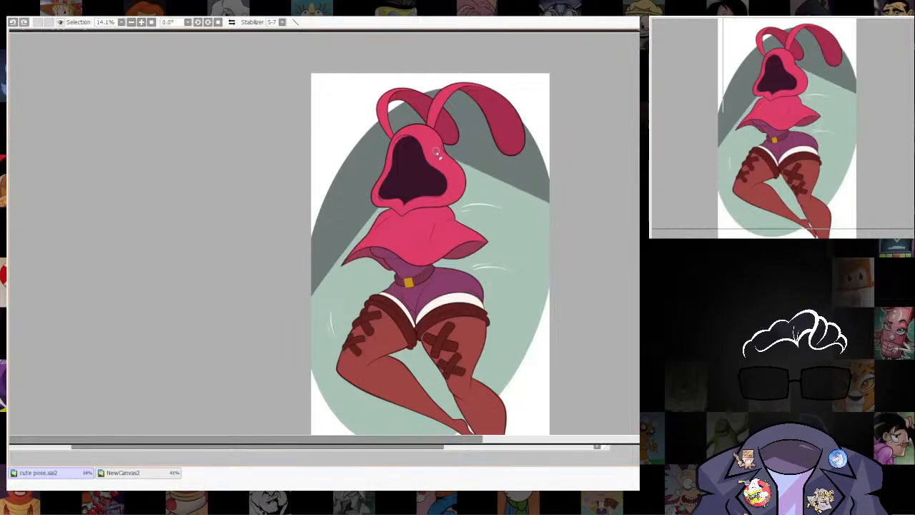
drag(434, 152, 564, 200)
key(ctrl+z)
key(])
drag(422, 152, 560, 206)
key(ctrl+z)
drag(434, 153, 569, 211)
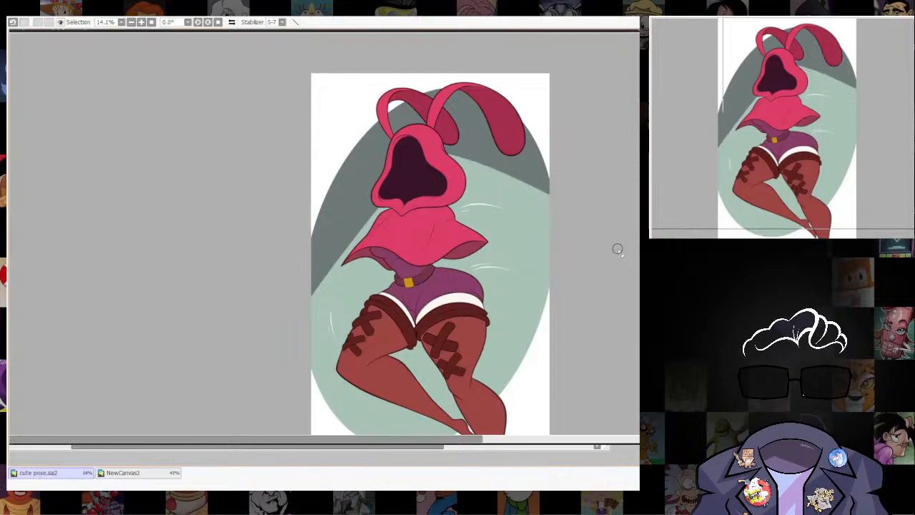
key(ctrl+z)
drag(420, 152, 562, 210)
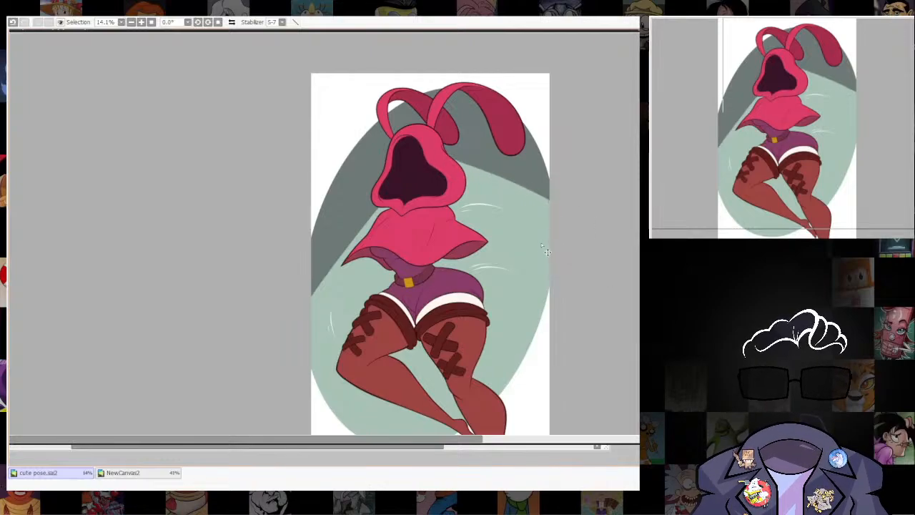
key(ctrl+z)
mouse_move(429, 156)
mouse_down()
mouse_move(588, 214)
mouse_move(623, 217)
mouse_up()
scroll(550, 279, down, 9)
drag(526, 317, 500, 238)
scroll(530, 161, up, 8)
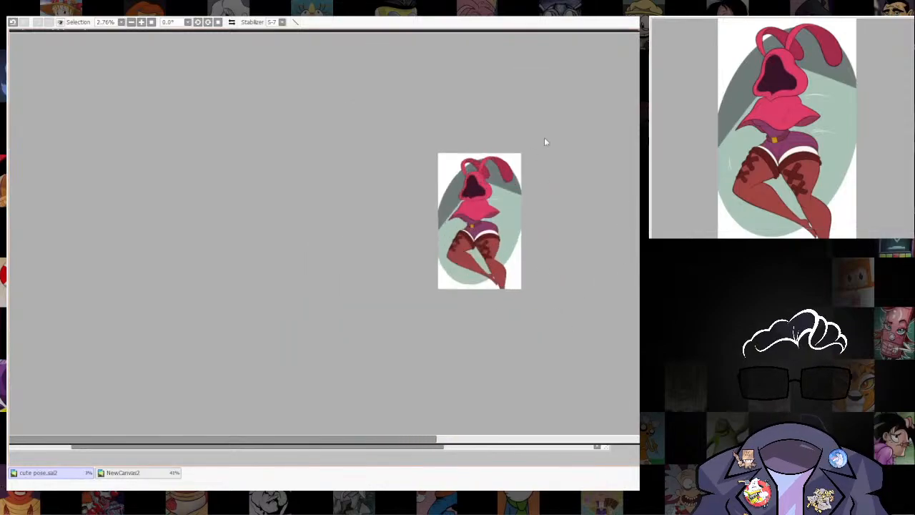
mouse_move(567, 318)
mouse_down()
mouse_move(559, 356)
mouse_move(571, 298)
mouse_up()
Undo the dark grey fill and sloping lines so only the plain green oval remains behind the figure.
key(ctrl+z)
key(ctrl+z)
key(ctrl+z)
key(ctrl+z)
key(ctrl+z)
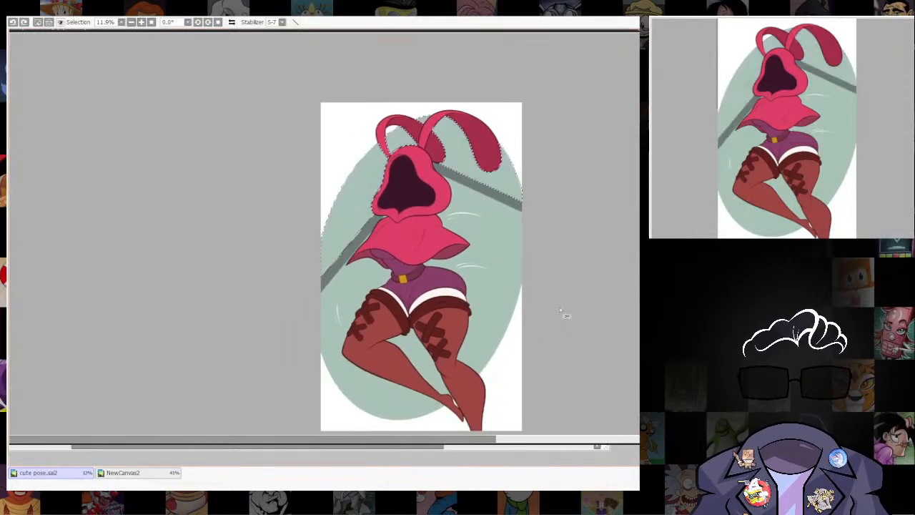
key(ctrl+z)
key(ctrl+z)
key(ctrl+z)
key(ctrl+z)
key(ctrl+z)
Lighten the green oval to a paler tint, comparing tints against the figure and the white accent lines.
drag(561, 312, 560, 215)
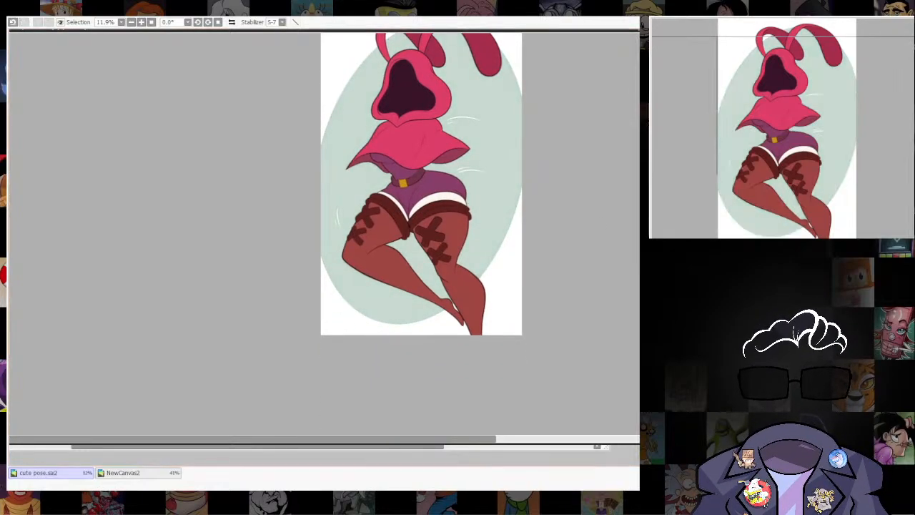
scroll(453, 158, up, 3)
drag(452, 100, 483, 271)
scroll(482, 271, up, 4)
drag(555, 378, 526, 185)
scroll(527, 184, down, 5)
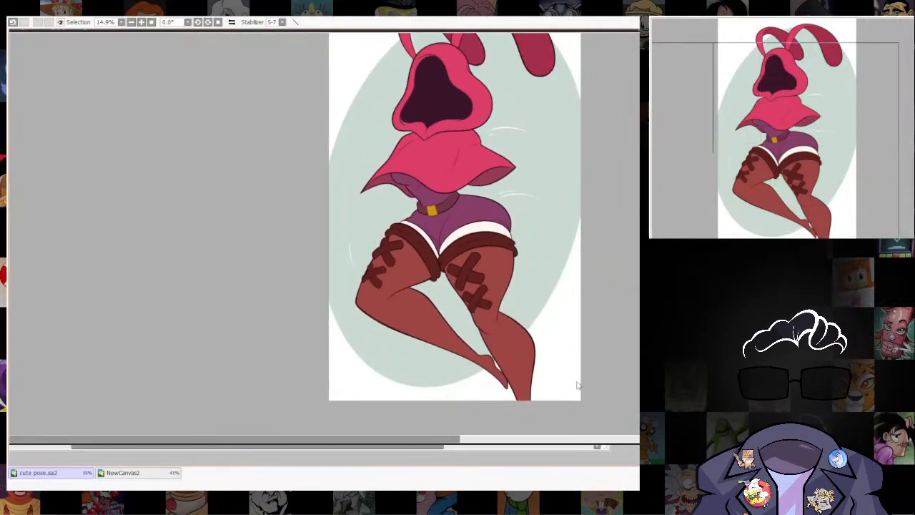
scroll(496, 246, up, 5)
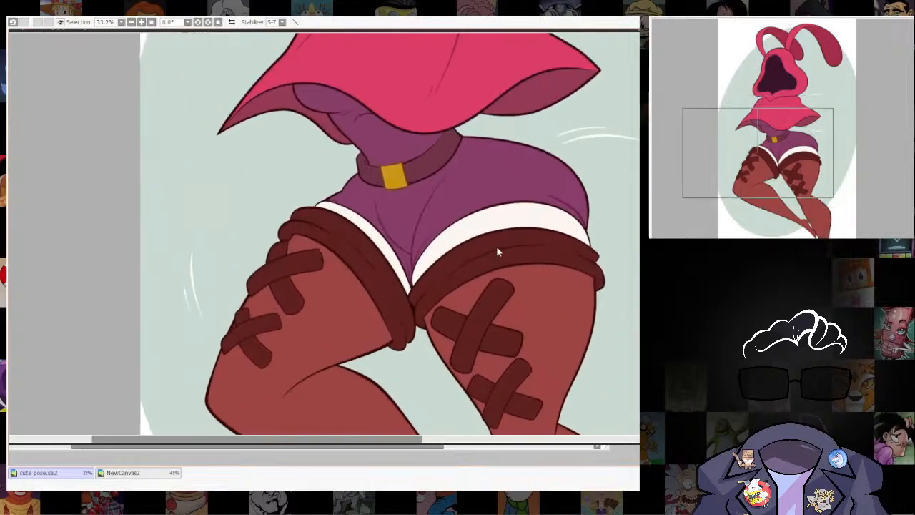
scroll(592, 348, down, 5)
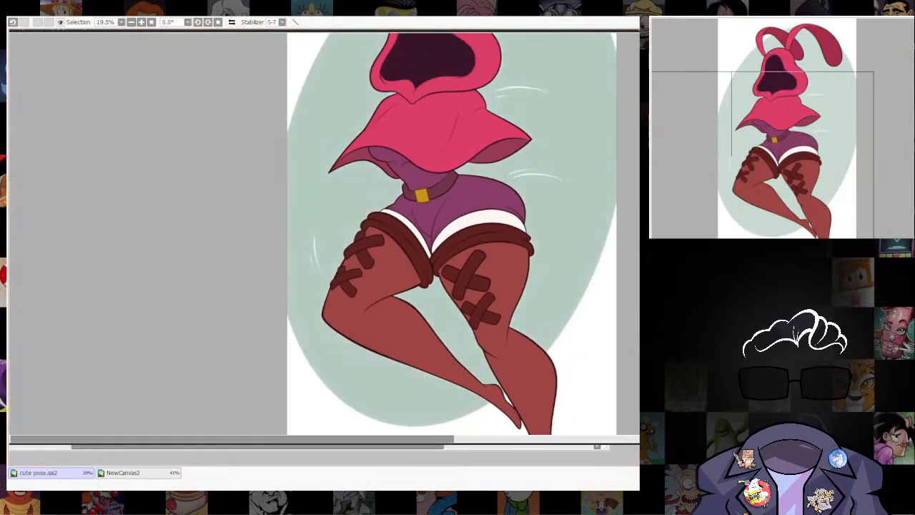
scroll(637, 343, down, 2)
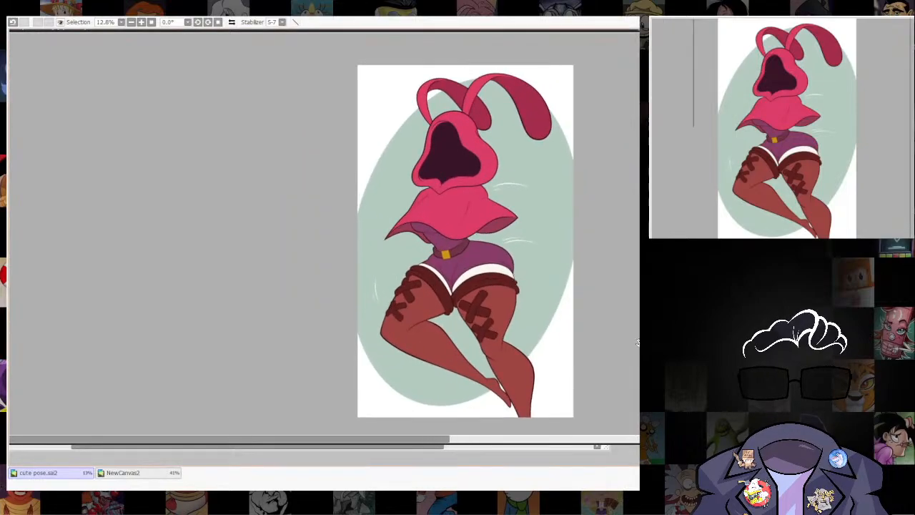
drag(582, 304, 542, 260)
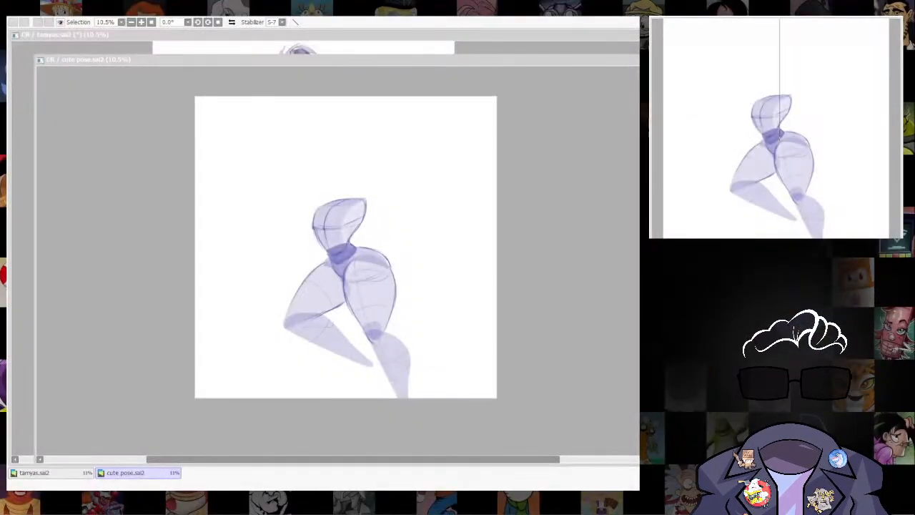
click(565, 316)
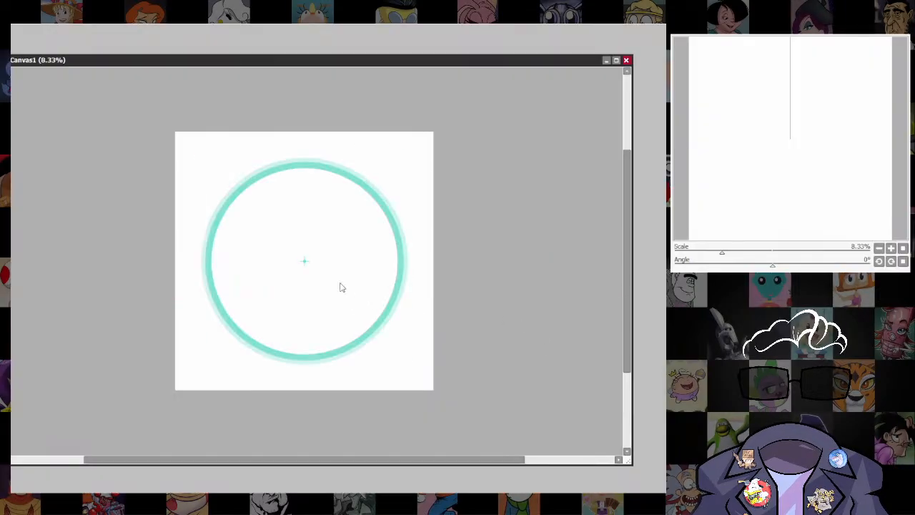
Shrink the teal circle guide to about a third of its size and move it slightly above the canvas centre.
key(ctrl+t)
drag(402, 157, 336, 225)
drag(305, 261, 296, 225)
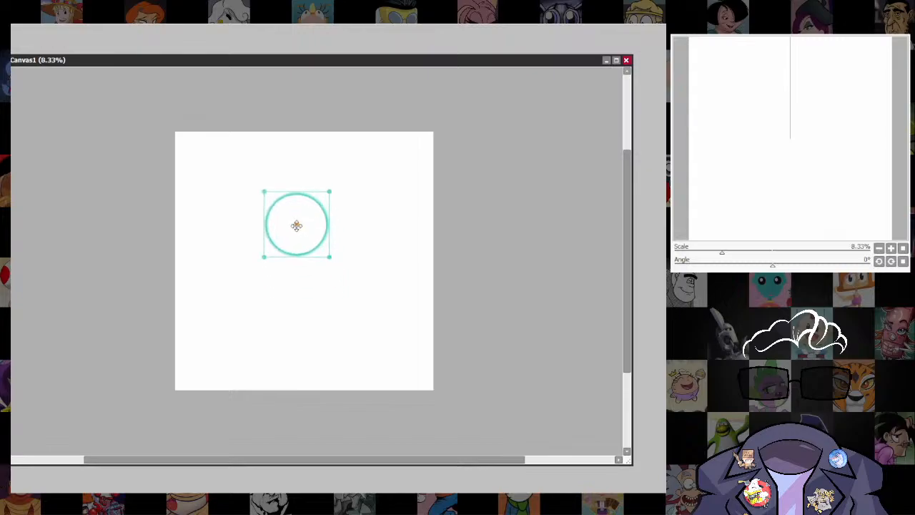
key(Return)
scroll(300, 216, up, 3)
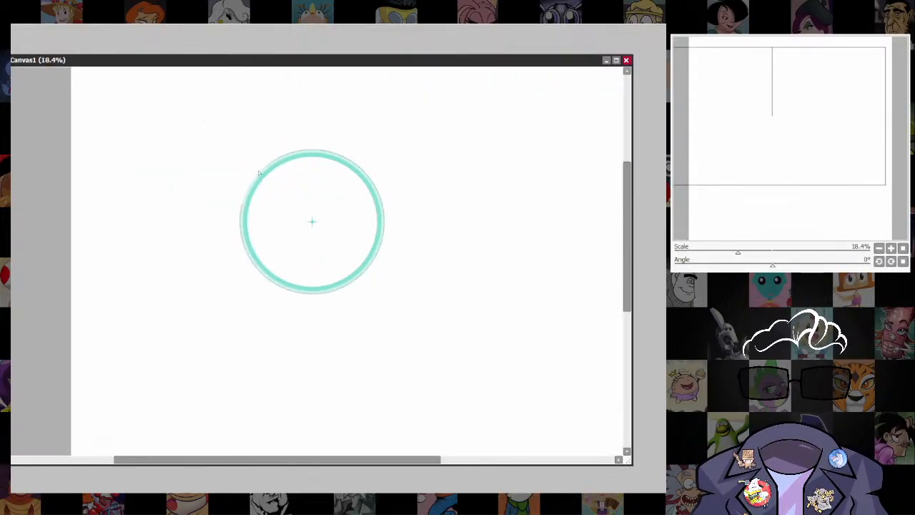
Shrink the circle guide slightly around its centre to form the head outline.
key(ctrl+t)
drag(384, 150, 370, 164)
key(Return)
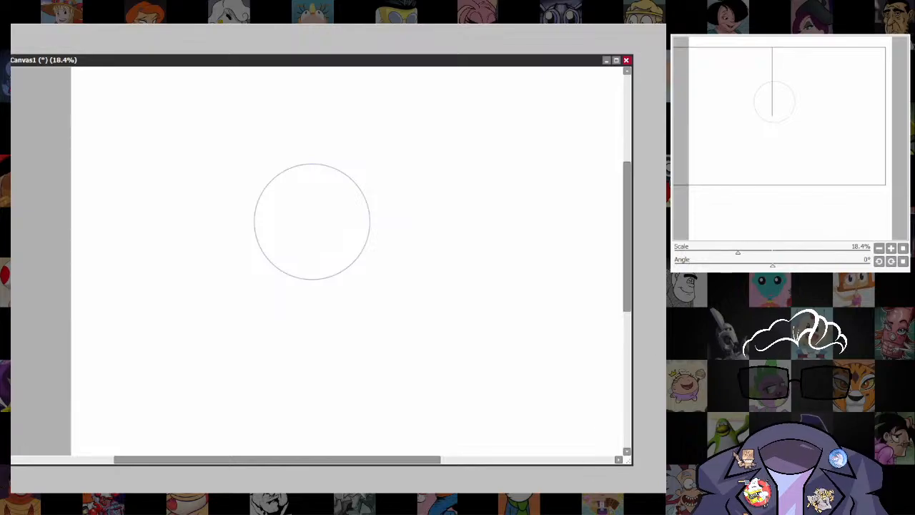
Sketch a faint curved spine line below the head circle, ending in a hip mark and a long slanting leg line.
drag(358, 300, 380, 225)
scroll(381, 228, down, 3)
drag(395, 257, 379, 265)
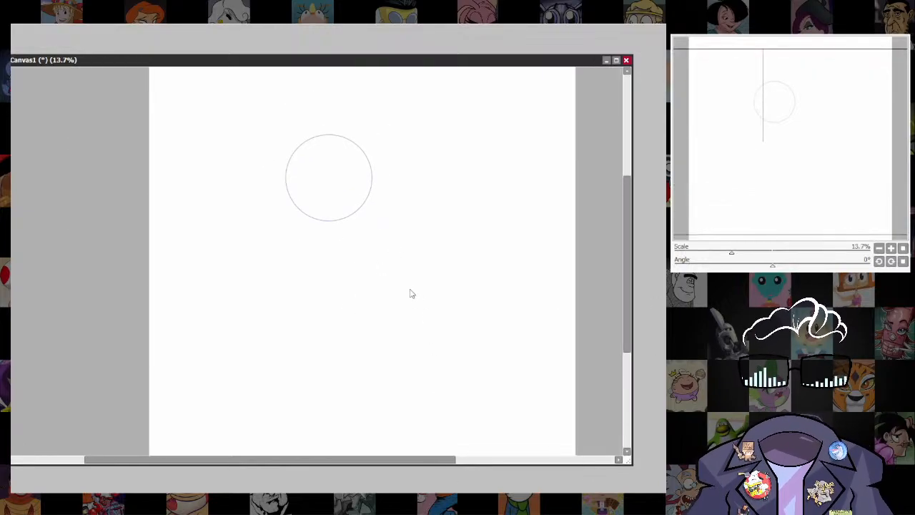
scroll(411, 293, up, 1)
drag(328, 175, 347, 235)
key(ctrl+z)
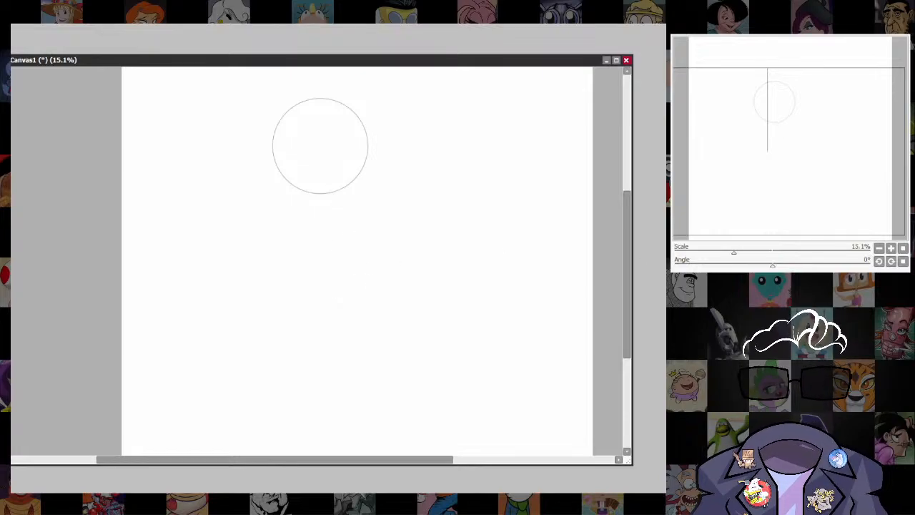
mouse_move(320, 200)
mouse_down()
mouse_move(337, 223)
mouse_move(336, 260)
mouse_up()
mouse_move(372, 277)
mouse_down()
mouse_move(391, 265)
mouse_move(435, 451)
mouse_up()
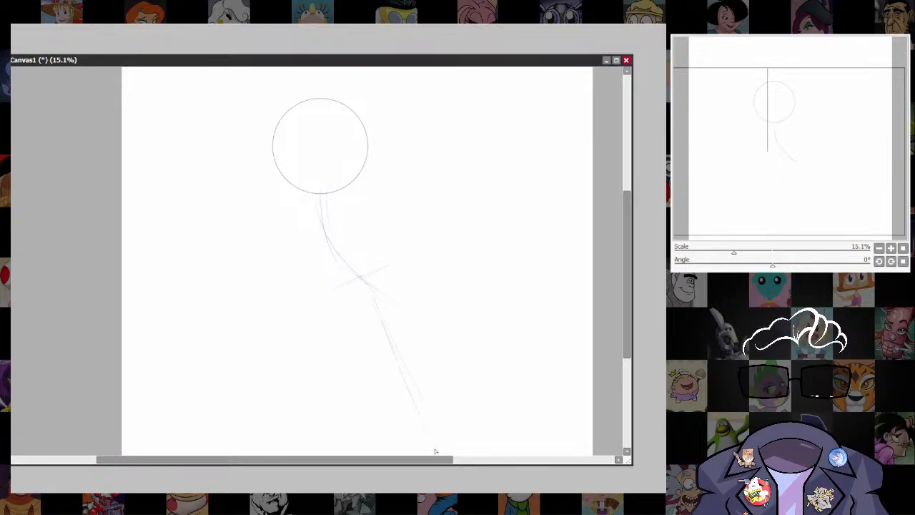
drag(359, 300, 430, 455)
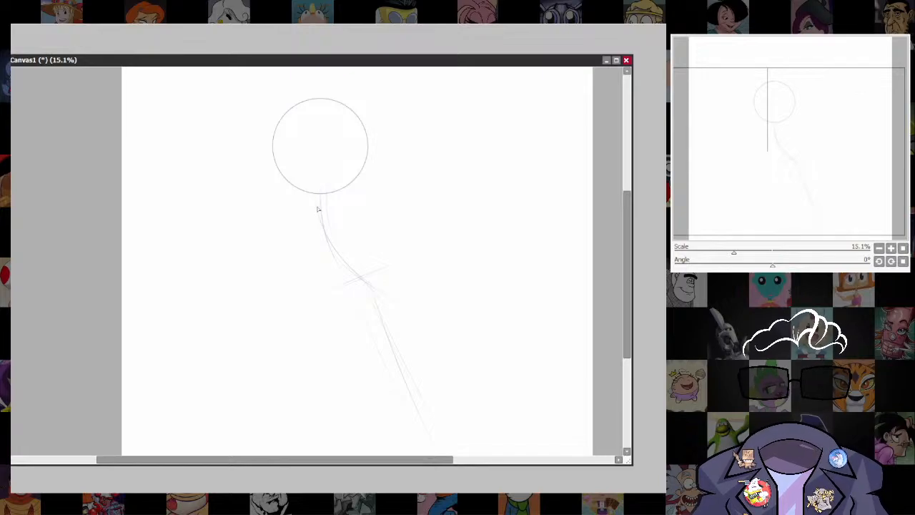
Sketch an arched shoulder line beneath the head and two straight arm lines slanting outward and down.
drag(357, 204, 313, 213)
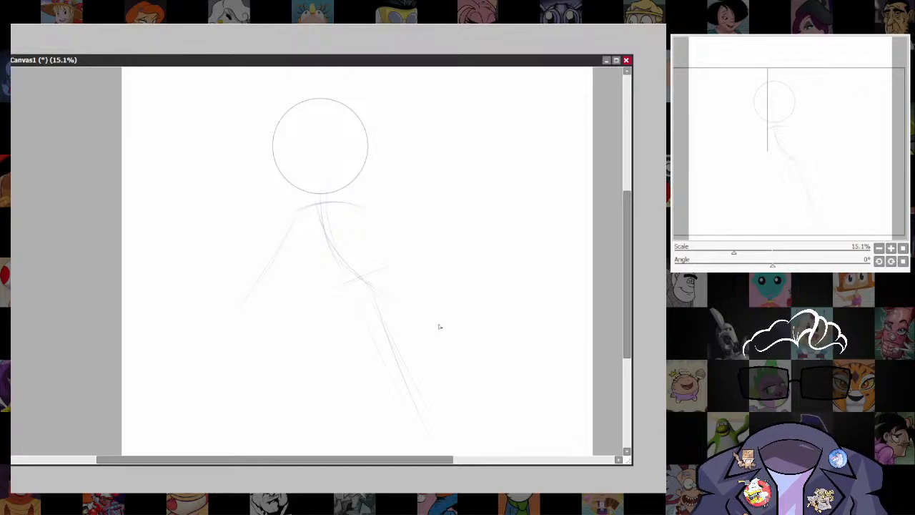
drag(451, 310, 424, 328)
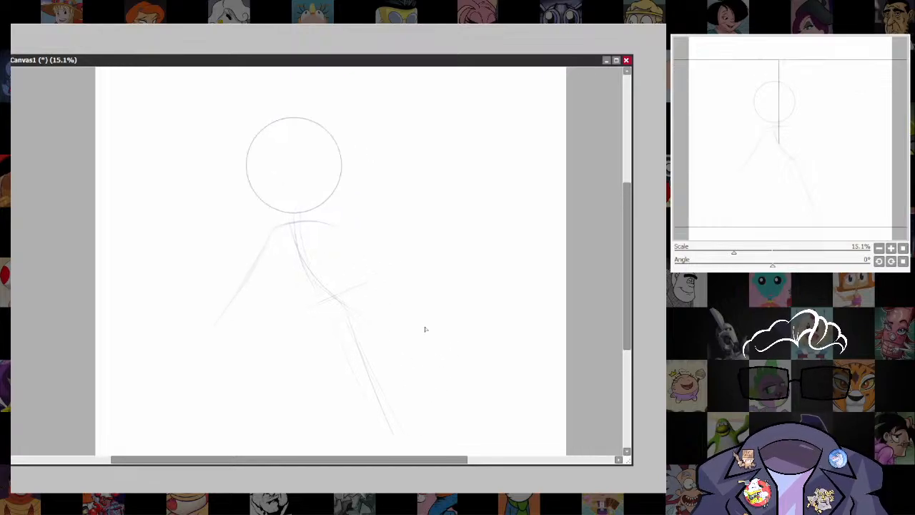
drag(358, 259, 400, 324)
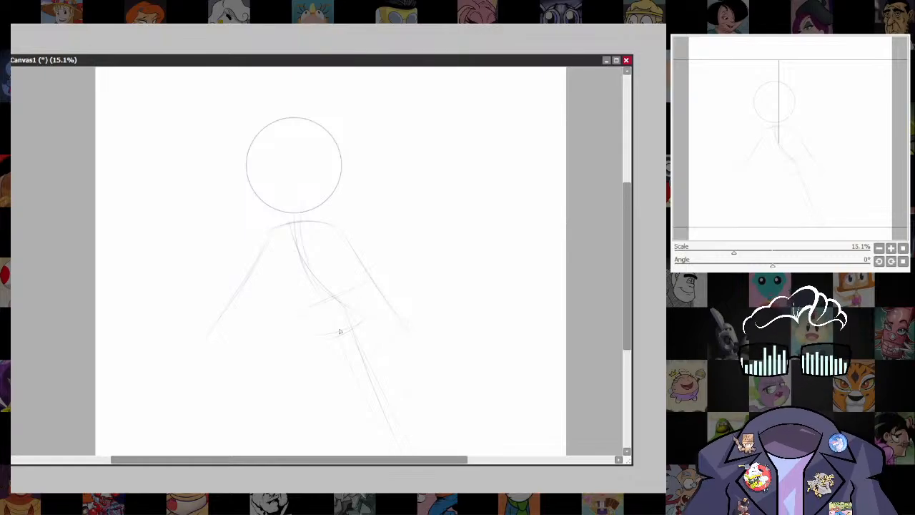
Sketch a rounded pelvis and ribcage over the spine, marking the chest with curved centre and cross lines.
mouse_move(357, 289)
mouse_down()
mouse_move(329, 320)
mouse_move(294, 318)
mouse_up()
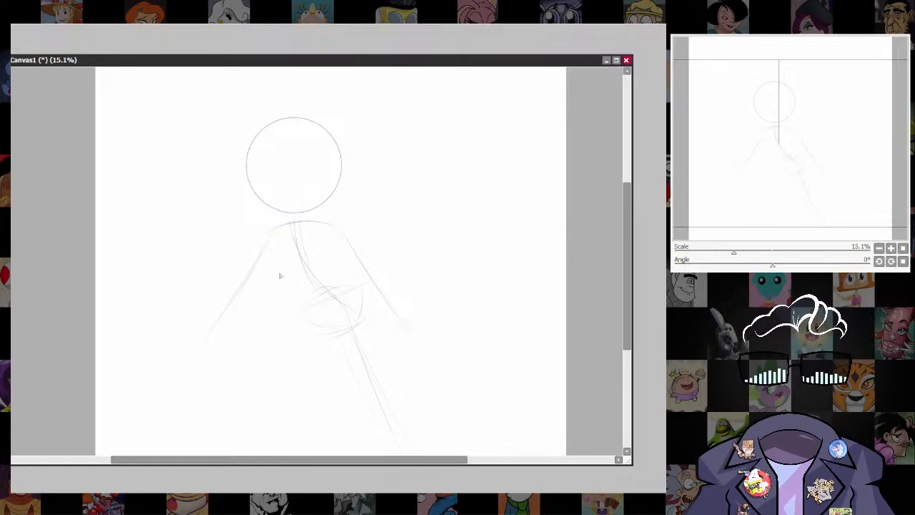
drag(279, 230, 280, 248)
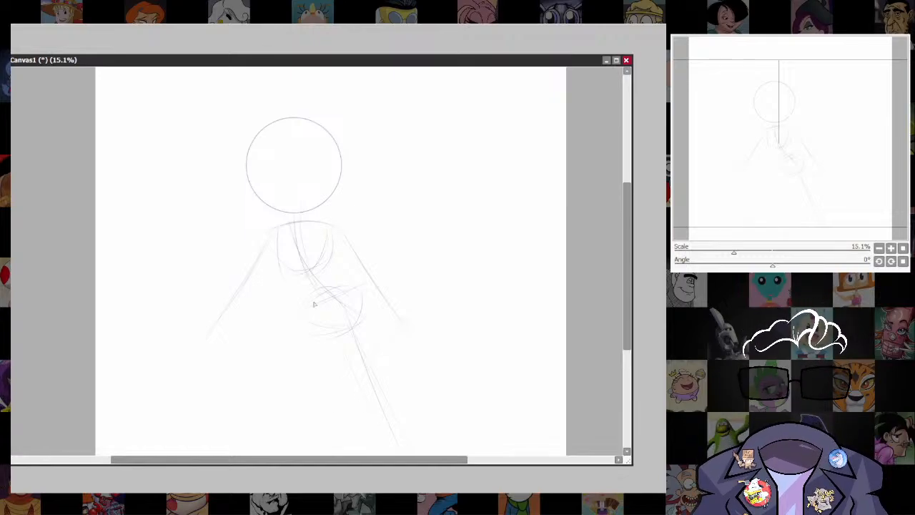
drag(299, 224, 309, 278)
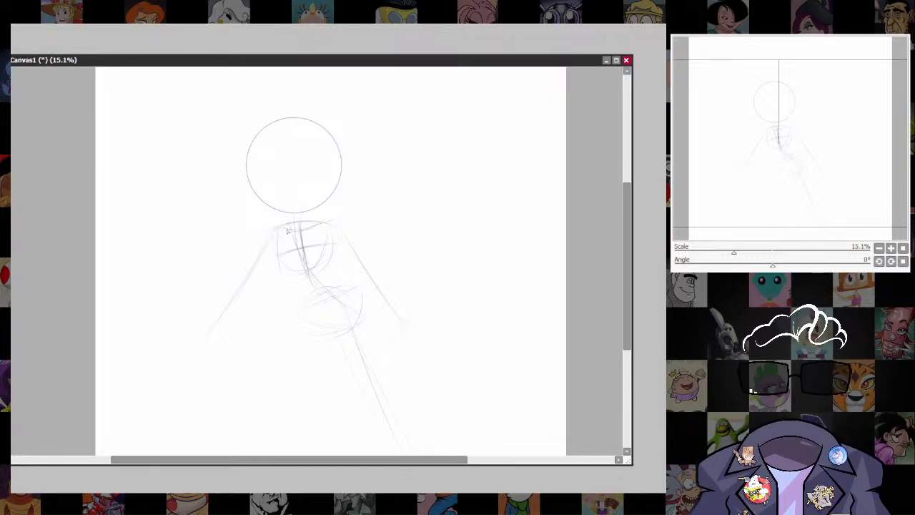
Strengthen both arm lines with extra strokes and mark the shoulder and hand ends with small circles.
drag(274, 240, 212, 325)
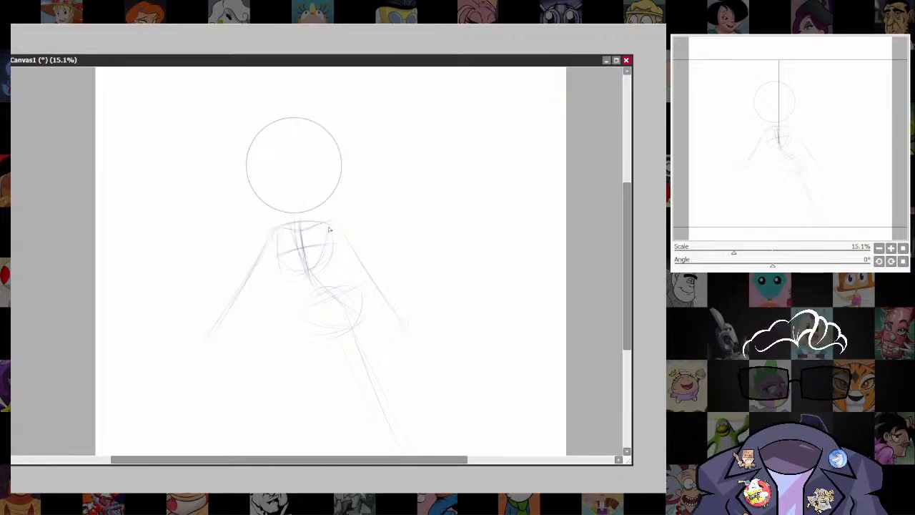
drag(330, 229, 412, 330)
scroll(552, 375, up, 2)
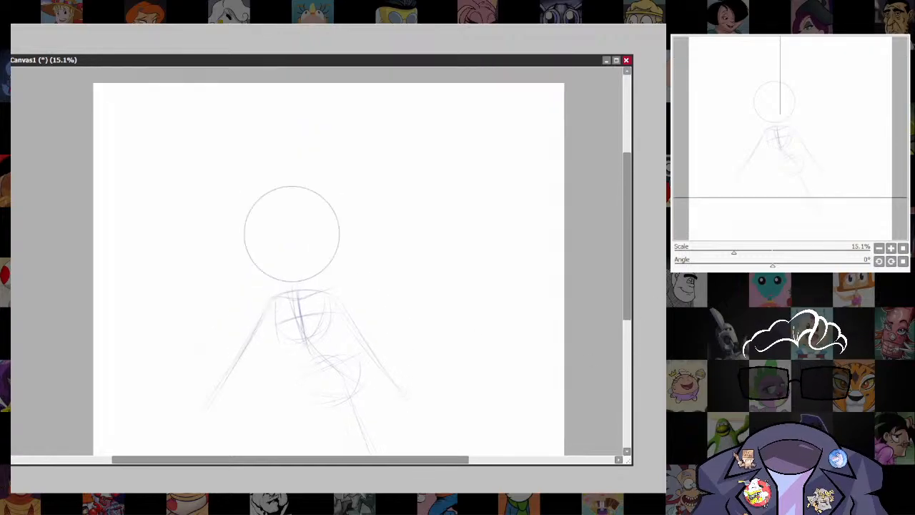
scroll(327, 265, up, 2)
drag(326, 264, 358, 254)
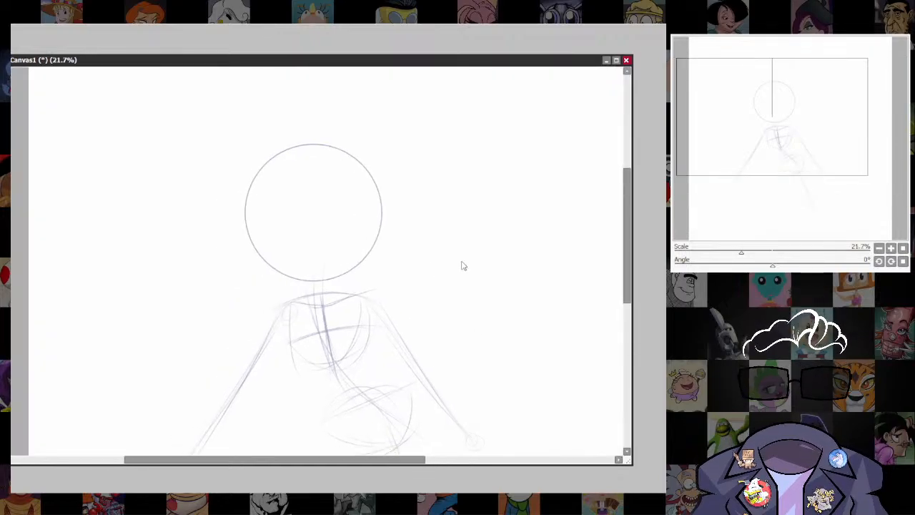
drag(412, 306, 400, 251)
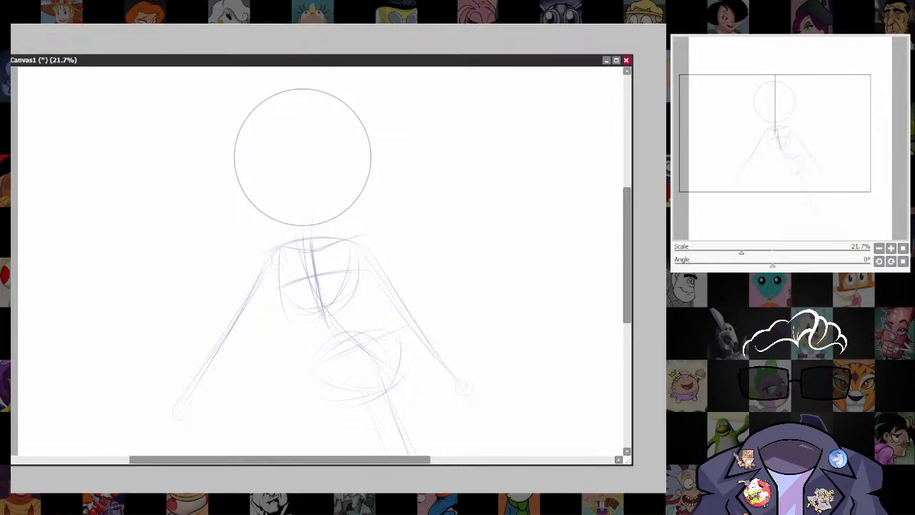
Enlarge the head circle slightly and shift it up a little above the shoulders.
drag(456, 278, 477, 371)
mouse_move(307, 167)
mouse_down()
mouse_move(219, 227)
mouse_move(378, 319)
mouse_move(320, 131)
mouse_up()
key(ctrl+t)
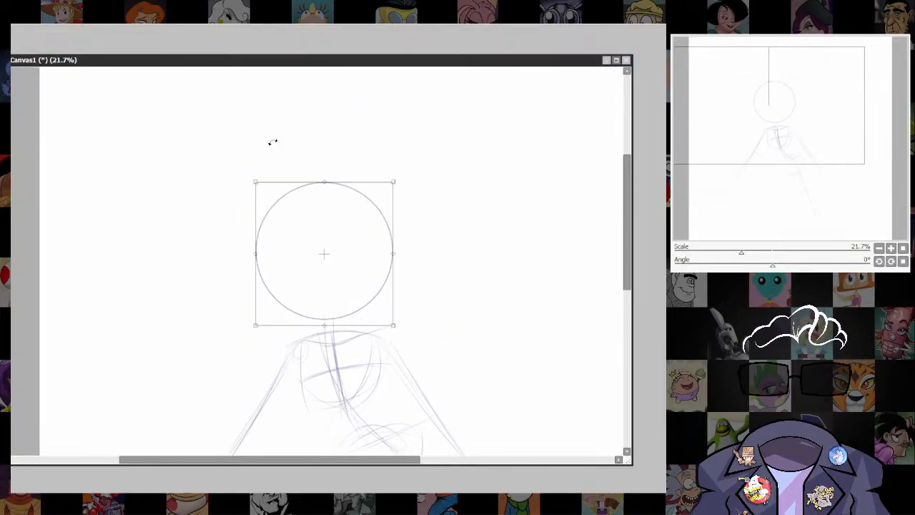
drag(393, 178, 401, 164)
drag(339, 248, 328, 240)
key(Return)
key(ctrl+d)
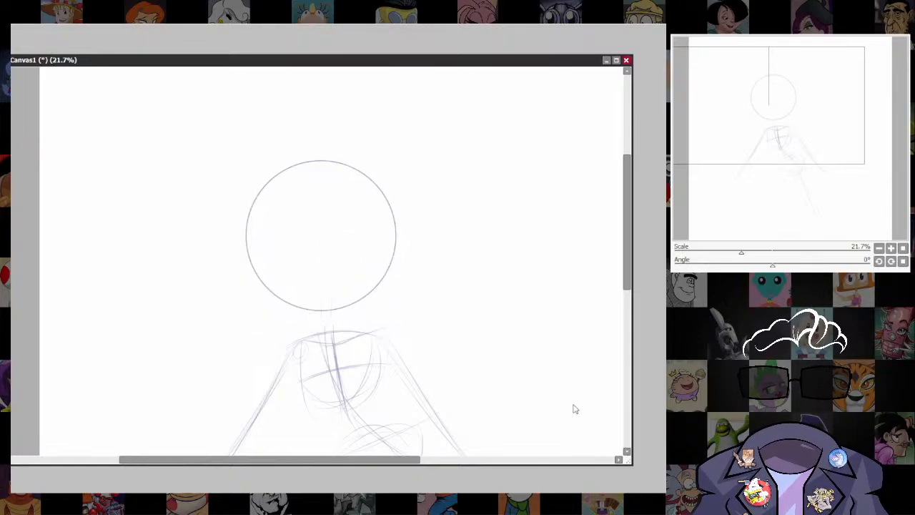
Draw a vertical centre line and a curved horizontal eye line in the lower half of the head circle.
drag(498, 374, 488, 351)
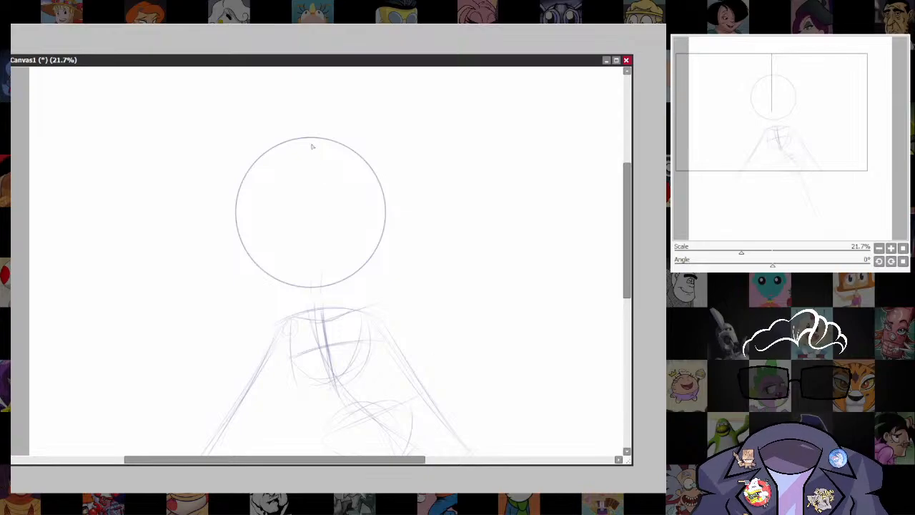
drag(303, 135, 310, 278)
drag(308, 163, 313, 280)
drag(269, 249, 357, 244)
drag(260, 250, 379, 244)
Sketch both legs below the pelvis, the left one bending at the knee and the right one slanting down straight.
drag(471, 423, 448, 307)
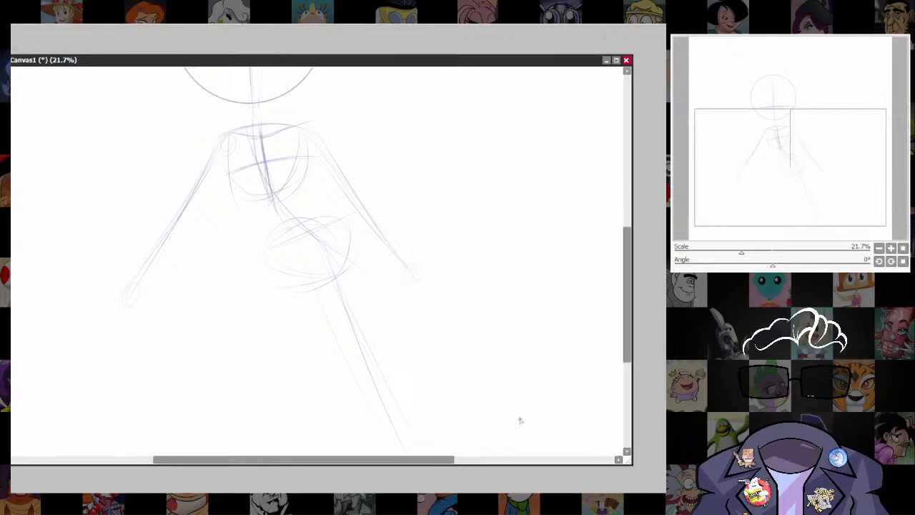
drag(444, 391, 437, 354)
drag(277, 233, 312, 307)
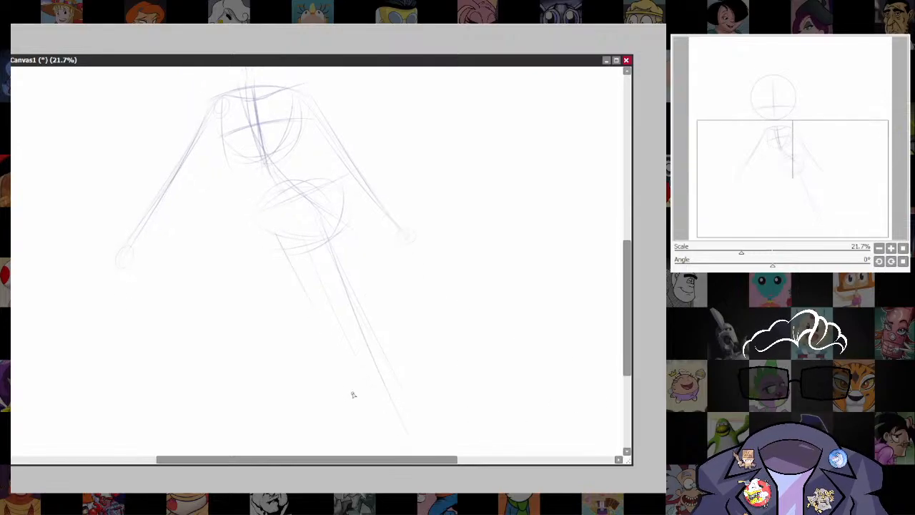
key(ctrl+z)
drag(272, 231, 331, 314)
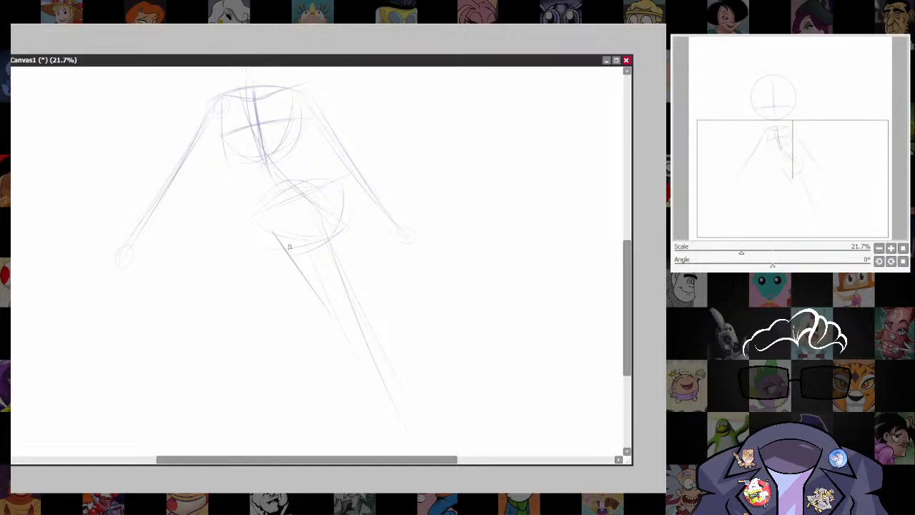
mouse_move(286, 246)
mouse_down()
mouse_move(360, 339)
mouse_move(330, 302)
mouse_move(333, 435)
mouse_move(341, 348)
mouse_up()
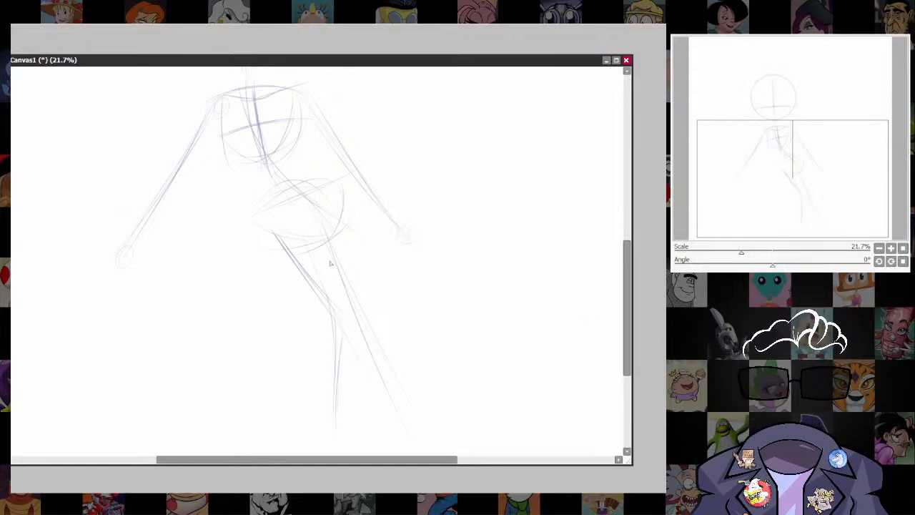
mouse_move(320, 210)
mouse_down()
mouse_move(350, 318)
mouse_move(338, 244)
mouse_move(381, 413)
mouse_move(365, 364)
mouse_up()
Sketch a long horizontal ledge line behind the hips at hand level and hide the ruler guides.
scroll(468, 365, up, 2)
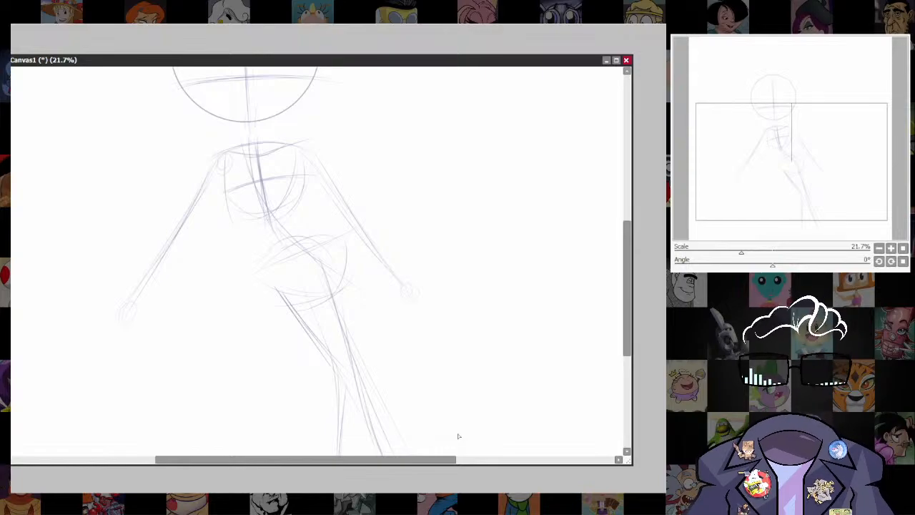
drag(449, 304, 482, 265)
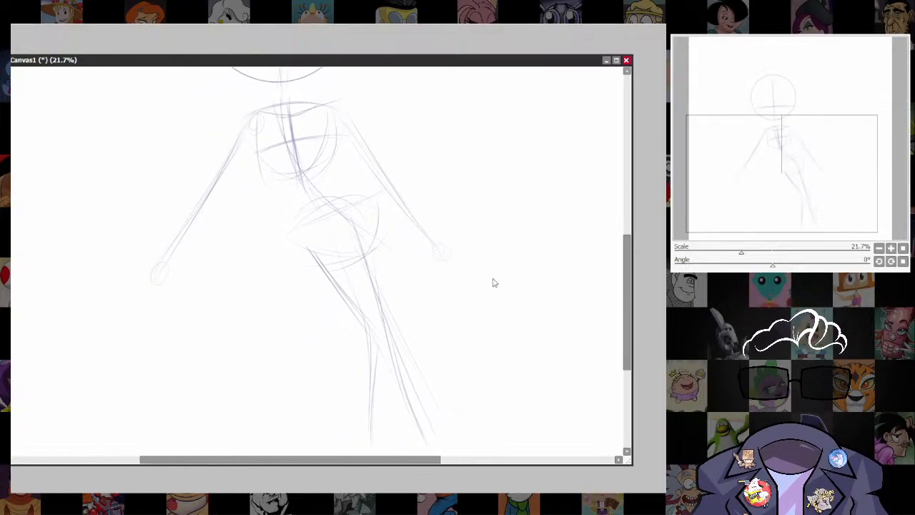
scroll(493, 283, down, 3)
drag(521, 320, 481, 210)
scroll(482, 210, up, 2)
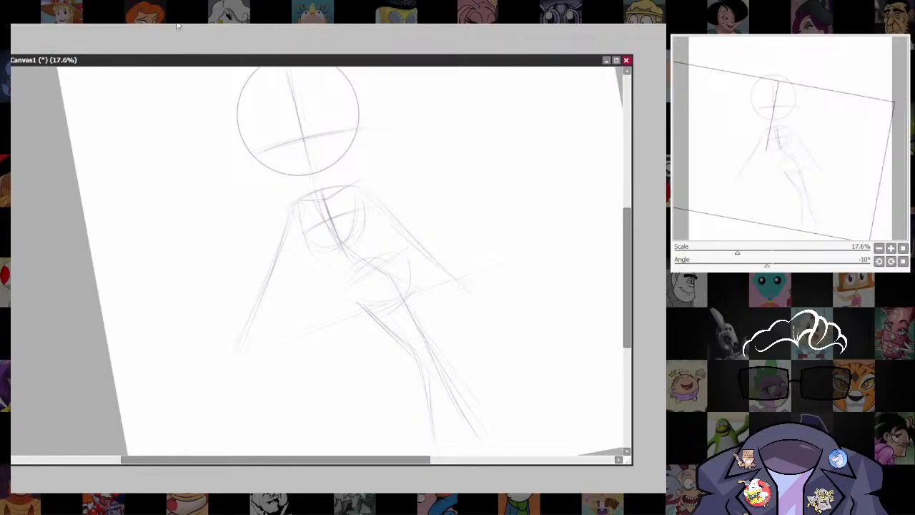
key(Home)
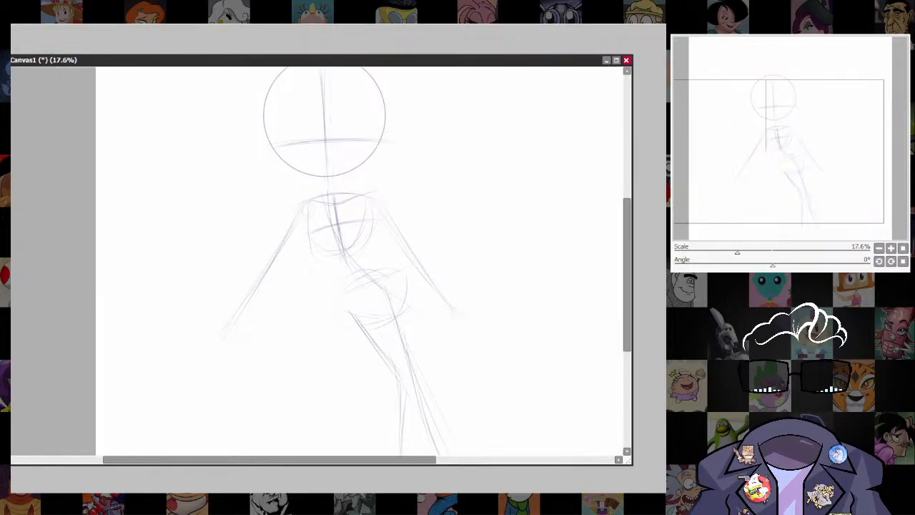
drag(445, 262, 498, 312)
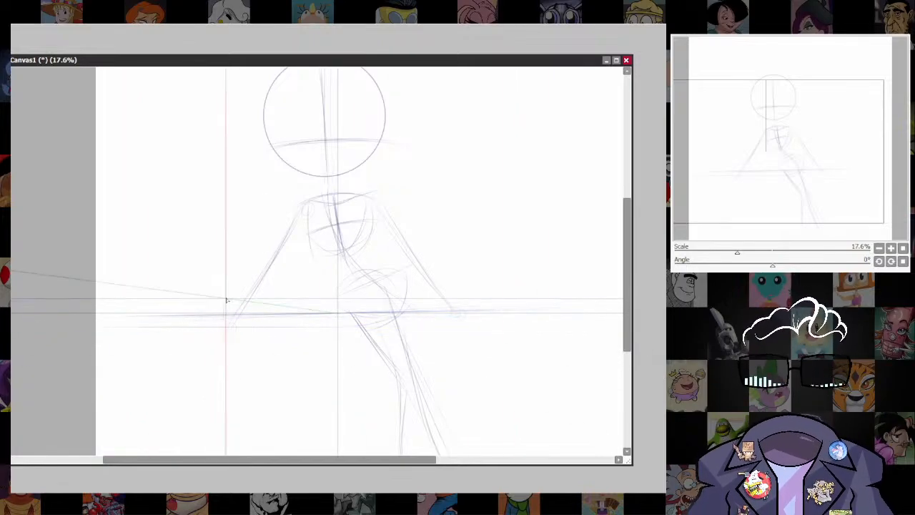
key(ctrl+r)
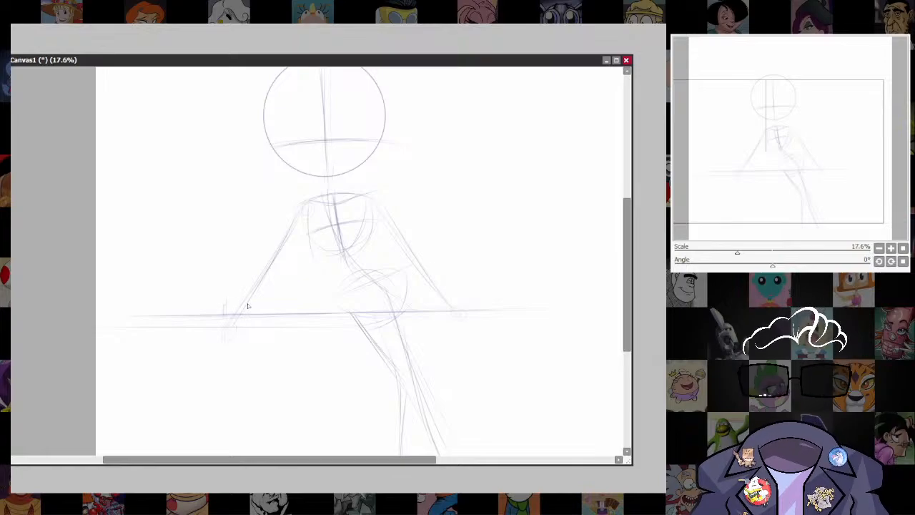
Sketch a rounded hand shape on the ledge, a knee circle on the bent leg and its lower leg line.
drag(511, 396, 492, 351)
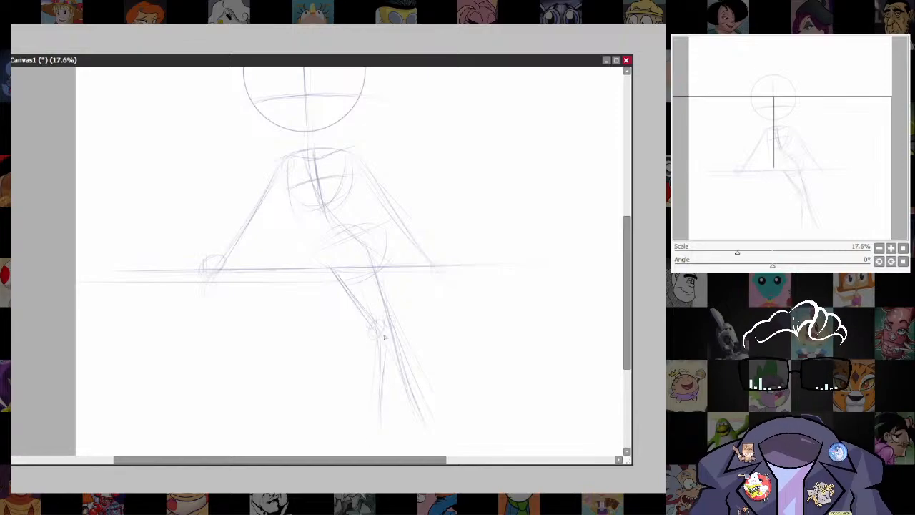
drag(378, 343, 370, 416)
Draw the torso's left contour as a darker curved line from the armpit down to the hip.
drag(453, 333, 477, 460)
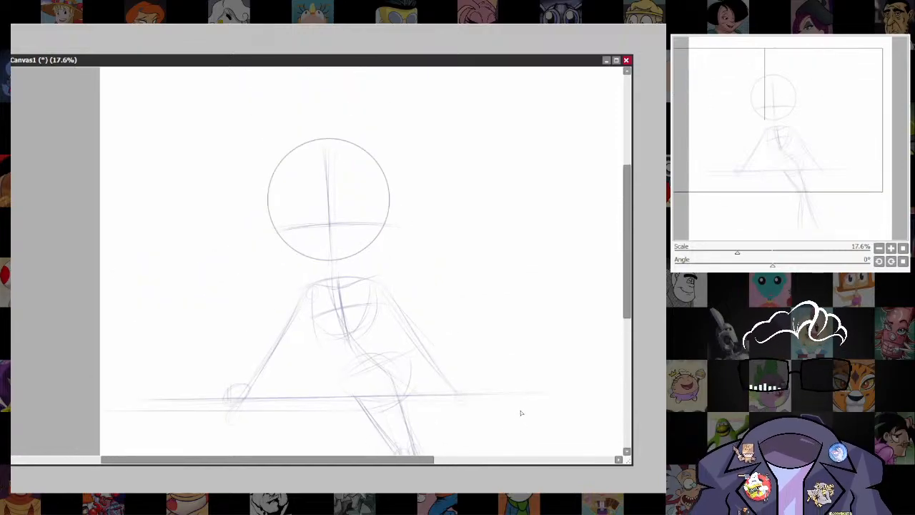
drag(521, 412, 491, 360)
mouse_move(317, 266)
mouse_down()
mouse_move(318, 326)
mouse_move(333, 353)
mouse_up()
mouse_move(300, 252)
mouse_down()
mouse_move(307, 309)
mouse_move(323, 336)
mouse_up()
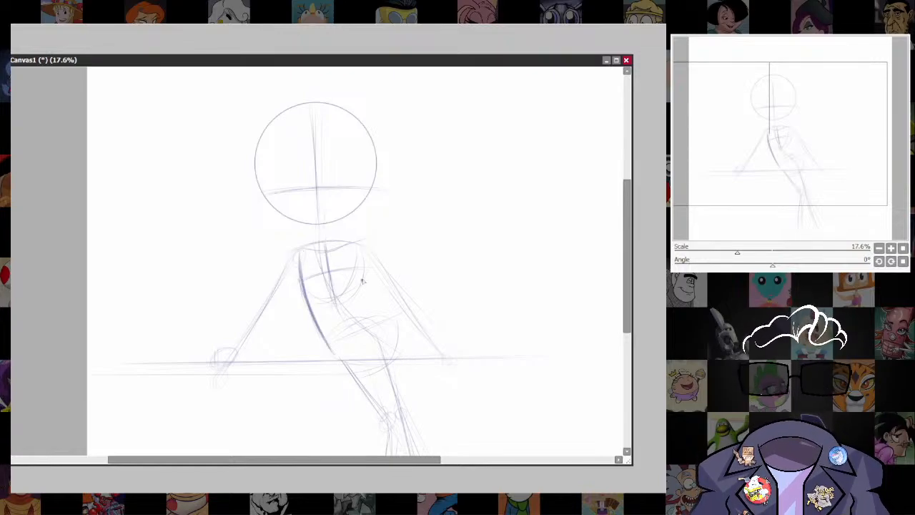
drag(357, 254, 394, 327)
key(ctrl+z)
key(ctrl+z)
key(ctrl+z)
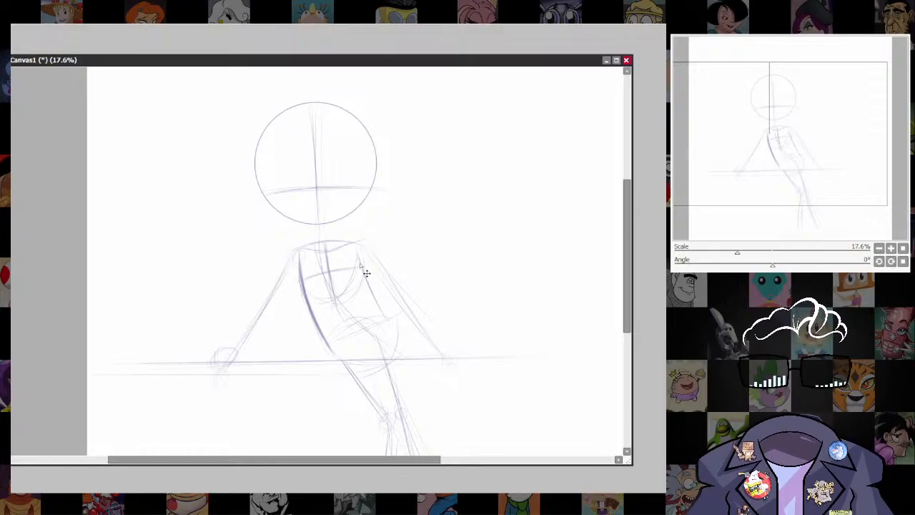
Draw the torso's right contour with darker curved strokes and close the bottom with a slanted hem across the hips.
mouse_move(361, 258)
mouse_down()
mouse_move(366, 314)
mouse_move(385, 319)
mouse_up()
drag(362, 288, 387, 321)
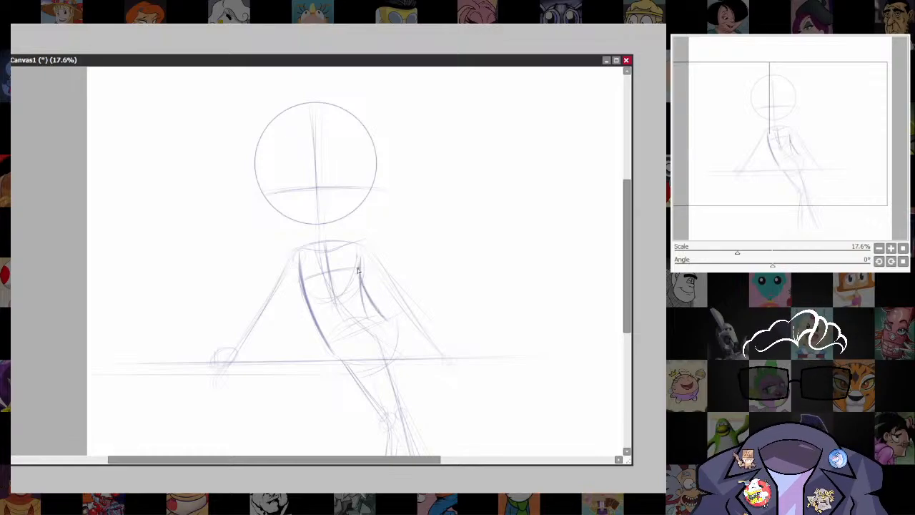
mouse_move(357, 257)
mouse_down()
mouse_move(365, 294)
mouse_move(357, 265)
mouse_move(391, 322)
mouse_up()
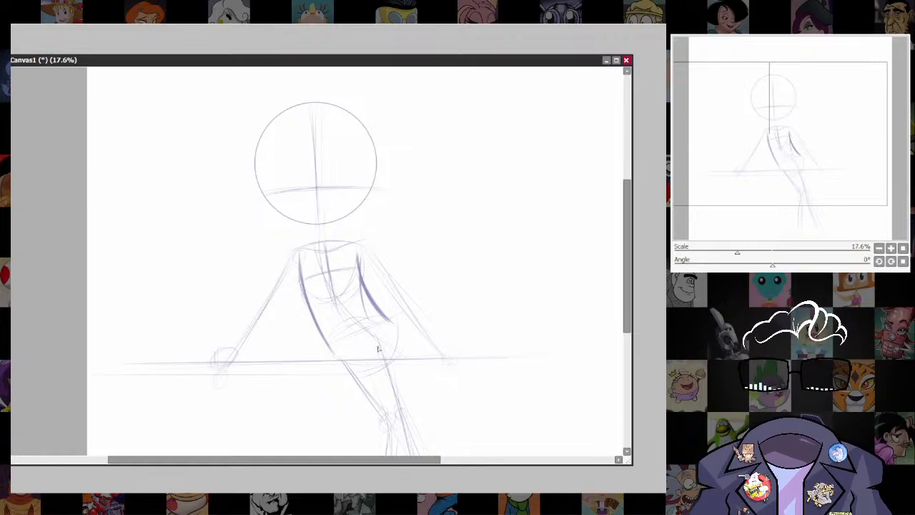
mouse_move(325, 348)
mouse_down()
mouse_move(351, 347)
mouse_move(374, 320)
mouse_move(351, 348)
mouse_move(382, 337)
mouse_move(380, 317)
mouse_move(385, 327)
mouse_move(365, 338)
mouse_move(382, 314)
mouse_move(382, 335)
mouse_move(392, 321)
mouse_move(316, 349)
mouse_move(323, 339)
mouse_move(324, 353)
mouse_move(356, 331)
mouse_move(393, 329)
mouse_up()
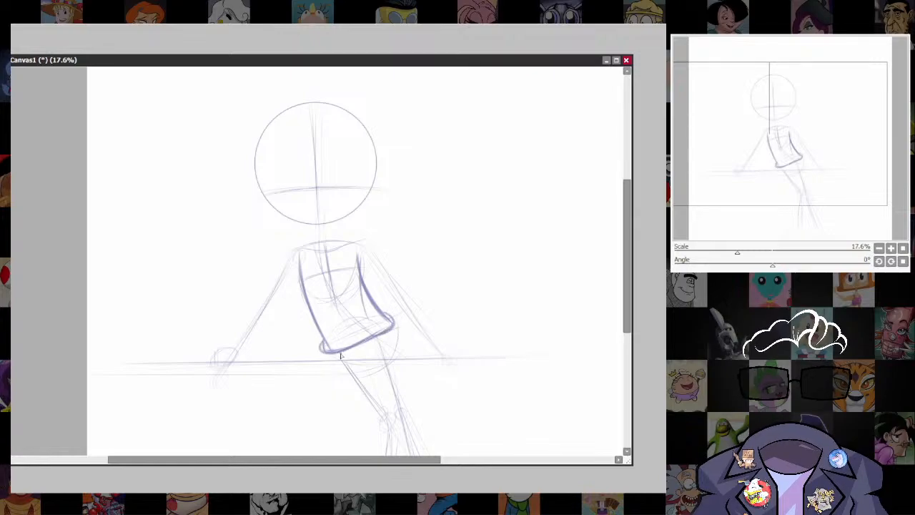
Sketch a short flared skirt below the torso hem, with outward-sloping sides and a curved, slanted lower opening.
drag(440, 440, 407, 347)
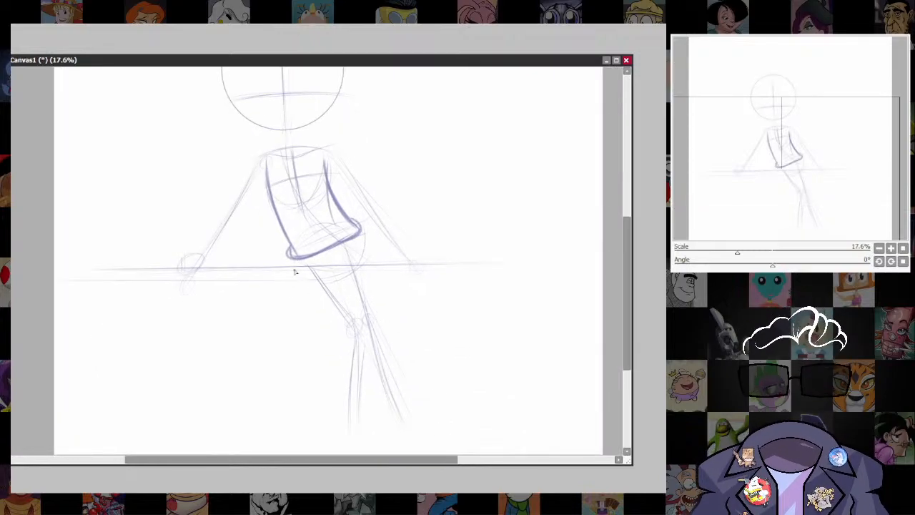
drag(297, 257, 291, 284)
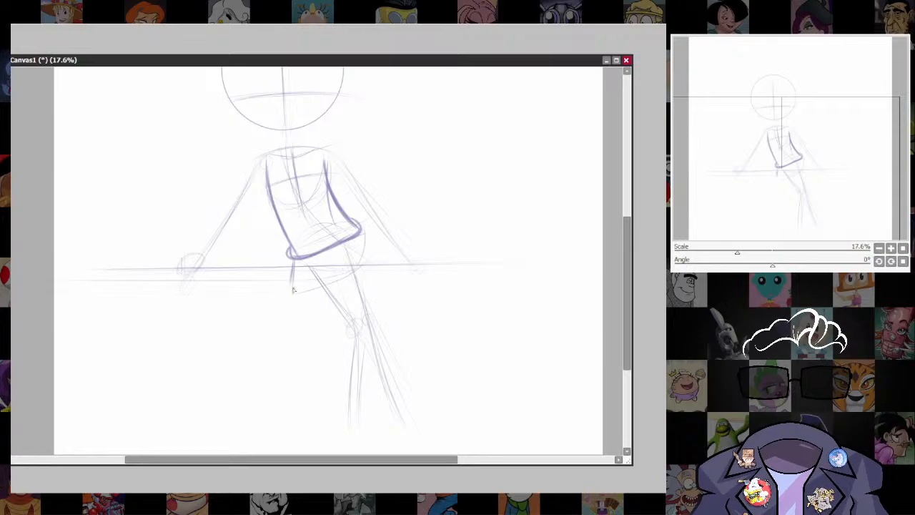
mouse_move(293, 260)
mouse_down()
mouse_move(287, 287)
mouse_move(351, 270)
mouse_up()
drag(295, 291, 340, 277)
drag(359, 230, 385, 256)
mouse_move(346, 280)
mouse_down()
mouse_move(384, 249)
mouse_move(344, 278)
mouse_move(295, 291)
mouse_move(342, 278)
mouse_up()
mouse_move(287, 296)
mouse_down()
mouse_move(326, 280)
mouse_move(286, 296)
mouse_move(305, 271)
mouse_move(336, 294)
mouse_move(326, 296)
mouse_up()
drag(381, 253, 371, 277)
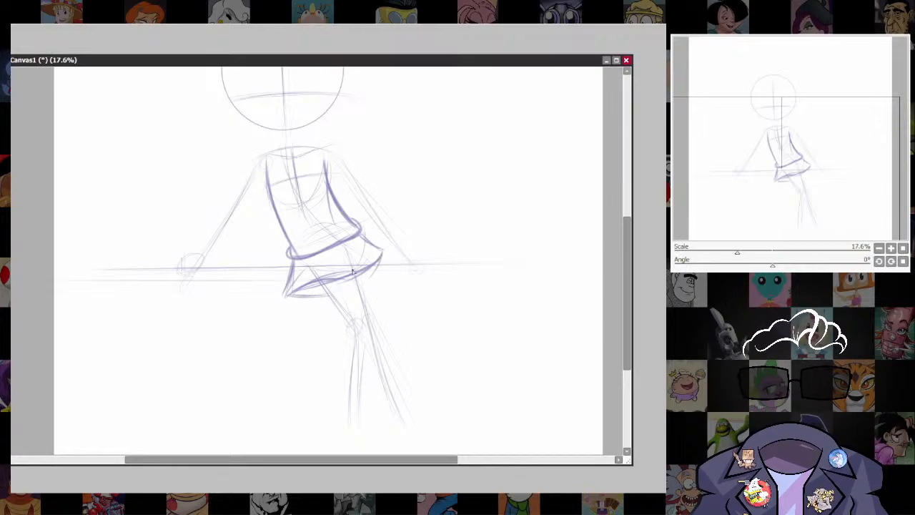
Redraw the skirt's front hem as a darker curve running from the left corner up to the right tip.
drag(289, 294, 346, 274)
key(ctrl+z)
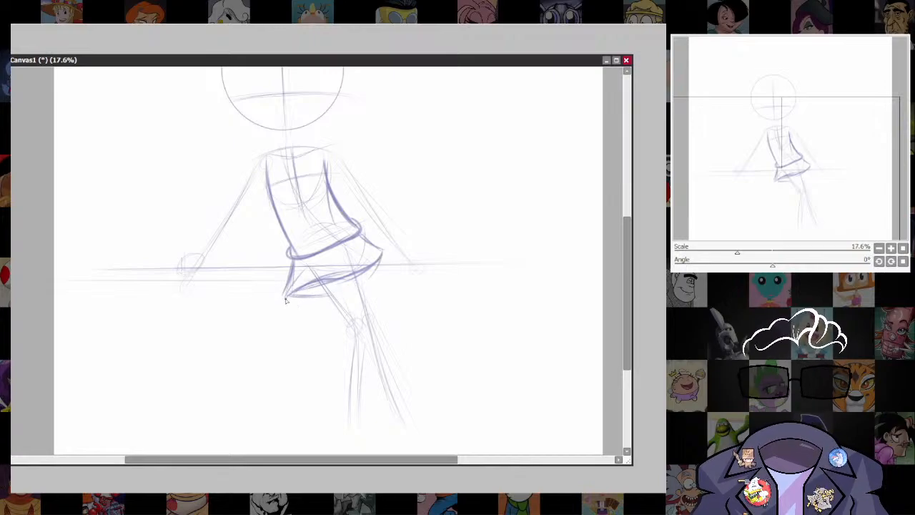
mouse_move(288, 295)
mouse_down()
mouse_move(364, 270)
mouse_move(303, 288)
mouse_move(382, 255)
mouse_up()
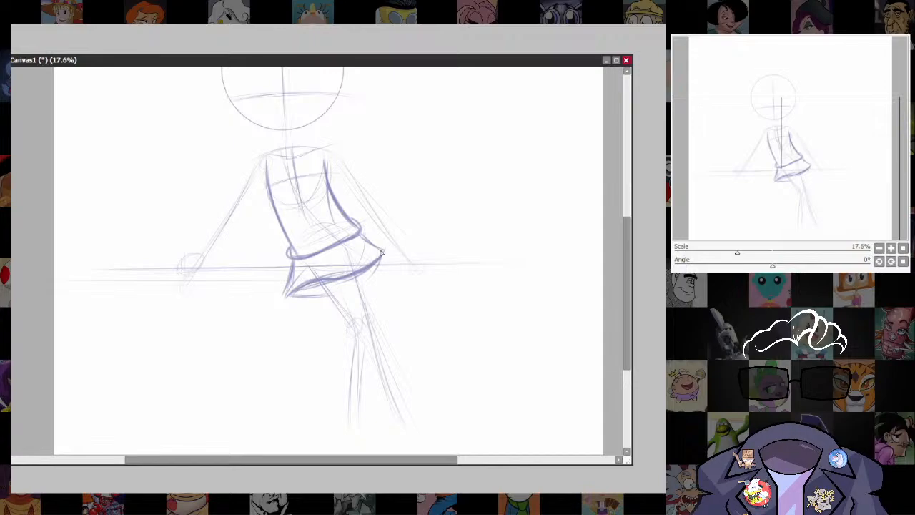
drag(324, 279, 384, 251)
drag(290, 293, 352, 273)
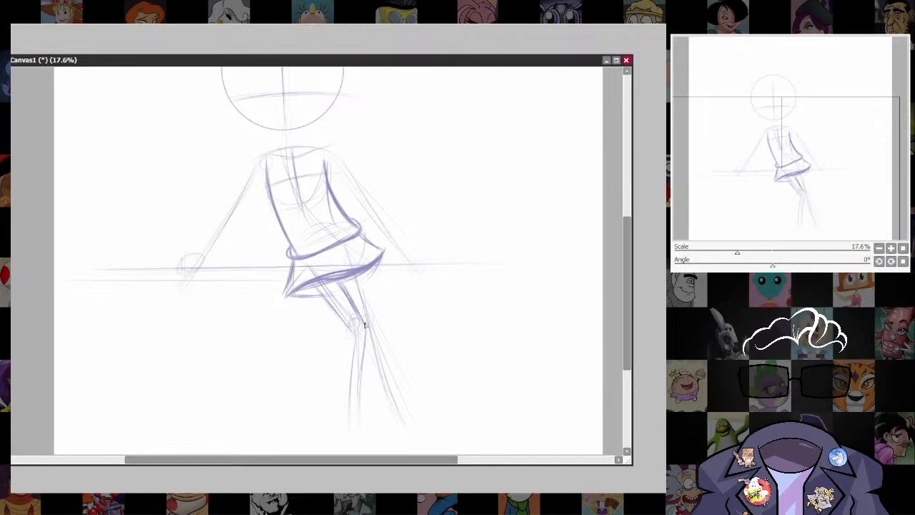
Outline the bent leg with darker strokes along both sides of the thigh and lower leg, around the knee circle.
mouse_move(366, 323)
mouse_down()
mouse_move(354, 418)
mouse_move(336, 386)
mouse_move(337, 419)
mouse_up()
mouse_move(342, 283)
mouse_down()
mouse_move(368, 337)
mouse_move(357, 421)
mouse_up()
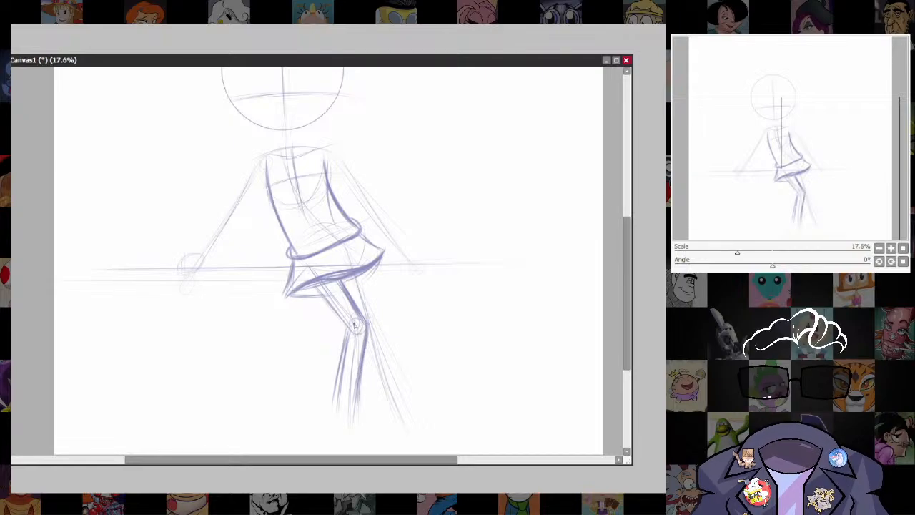
drag(348, 330, 331, 414)
drag(346, 359, 333, 425)
drag(315, 283, 352, 332)
Outline the straight leg crossing behind the bent knee with long darker strokes along its outer and inner edges.
drag(359, 271, 390, 398)
drag(361, 296, 404, 416)
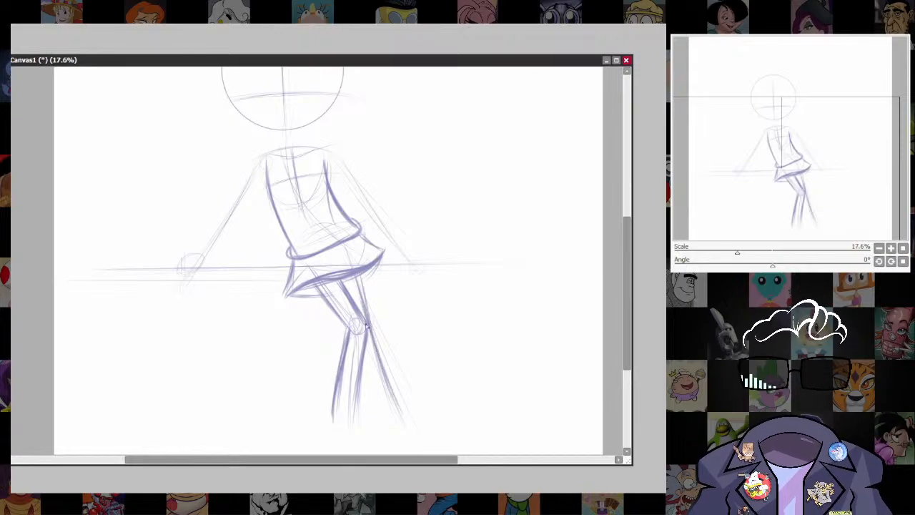
drag(386, 379, 404, 416)
drag(362, 346, 386, 423)
drag(363, 339, 383, 411)
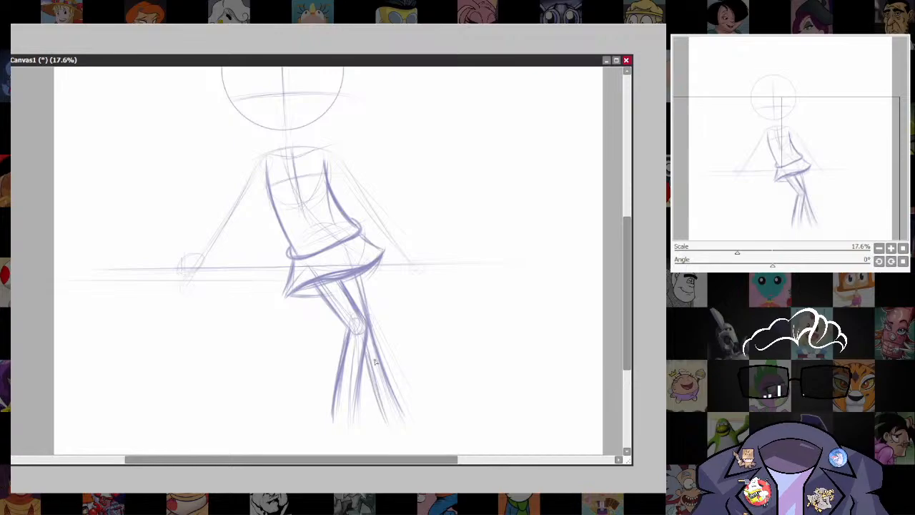
drag(360, 285, 398, 395)
drag(370, 332, 409, 413)
drag(379, 356, 412, 417)
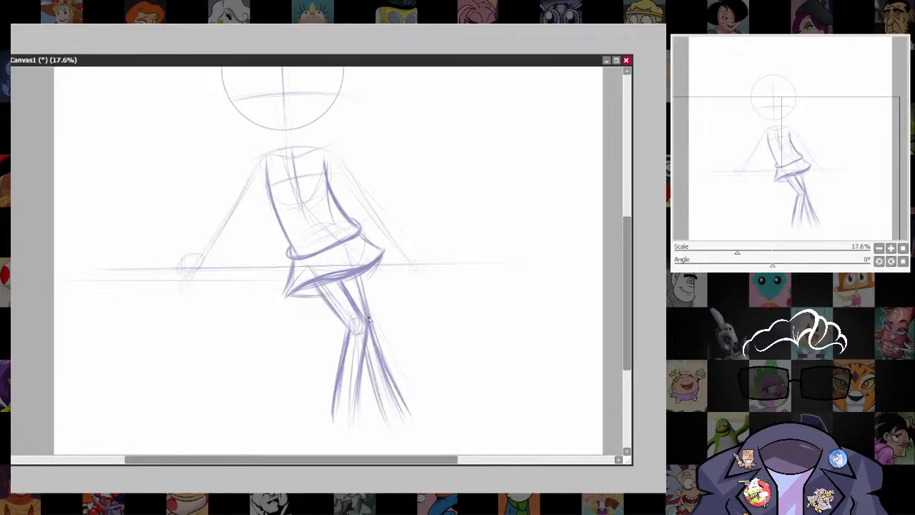
drag(359, 271, 387, 361)
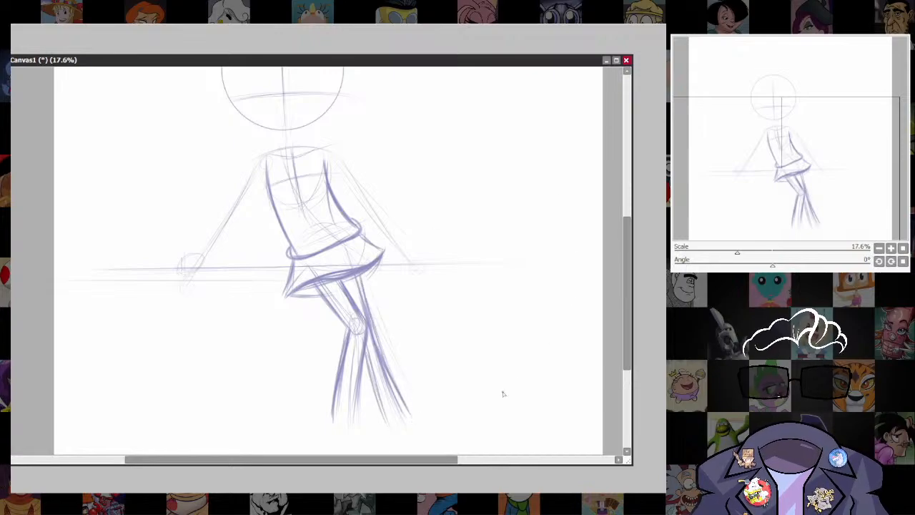
Outline the left arm with a rounded shoulder and darker outer and inner contours running down to the wrist.
drag(432, 340, 483, 436)
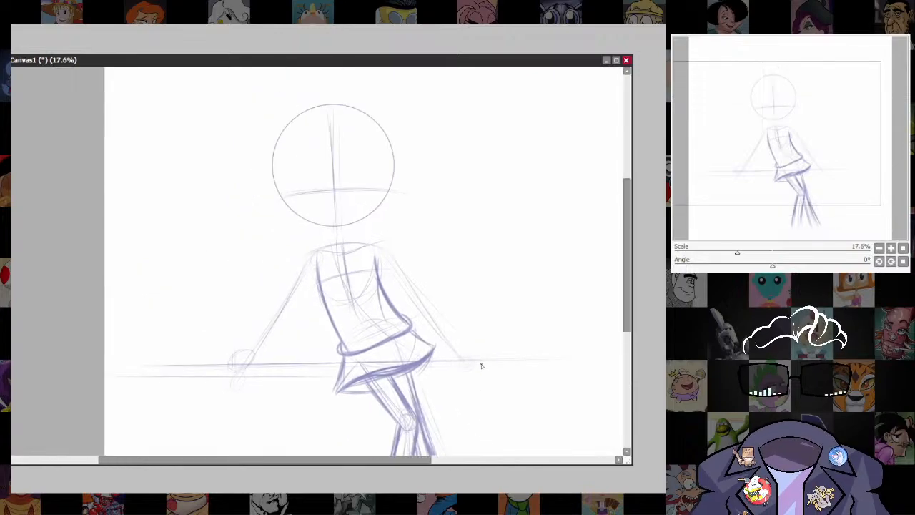
mouse_move(323, 242)
mouse_down()
mouse_move(294, 292)
mouse_move(306, 257)
mouse_up()
drag(301, 263, 264, 335)
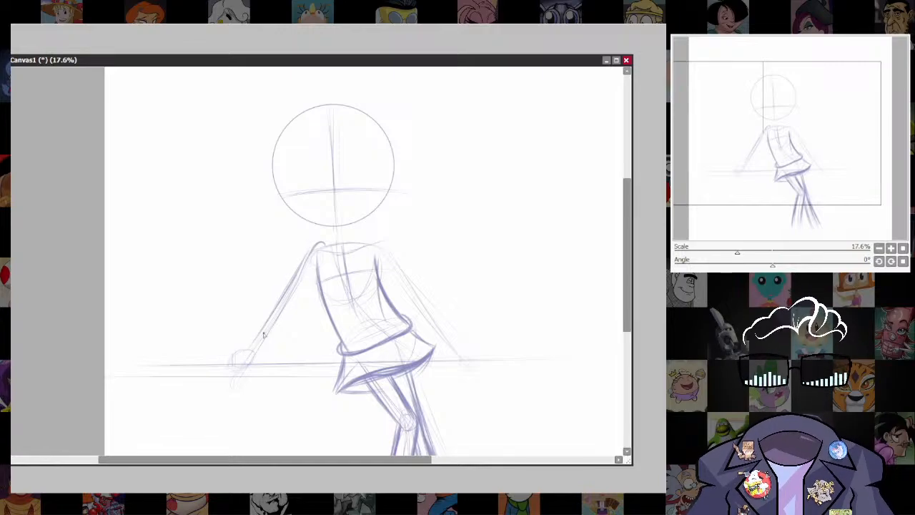
mouse_move(296, 269)
mouse_down()
mouse_move(324, 244)
mouse_move(333, 248)
mouse_move(264, 323)
mouse_up()
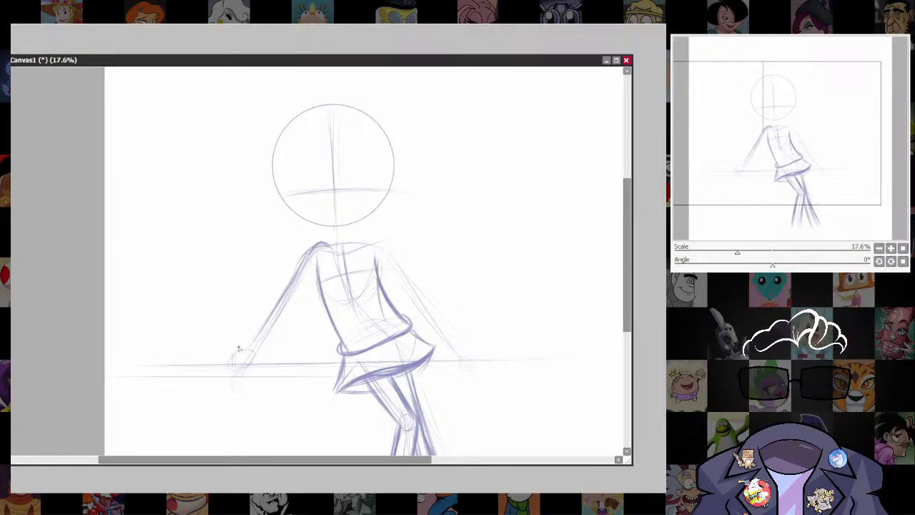
drag(293, 277, 250, 342)
drag(314, 277, 266, 361)
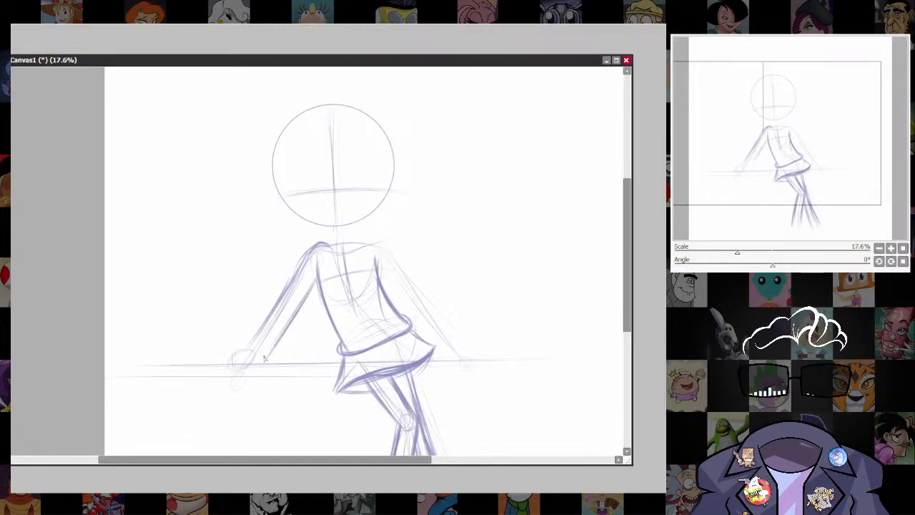
drag(301, 307, 270, 359)
drag(313, 283, 274, 342)
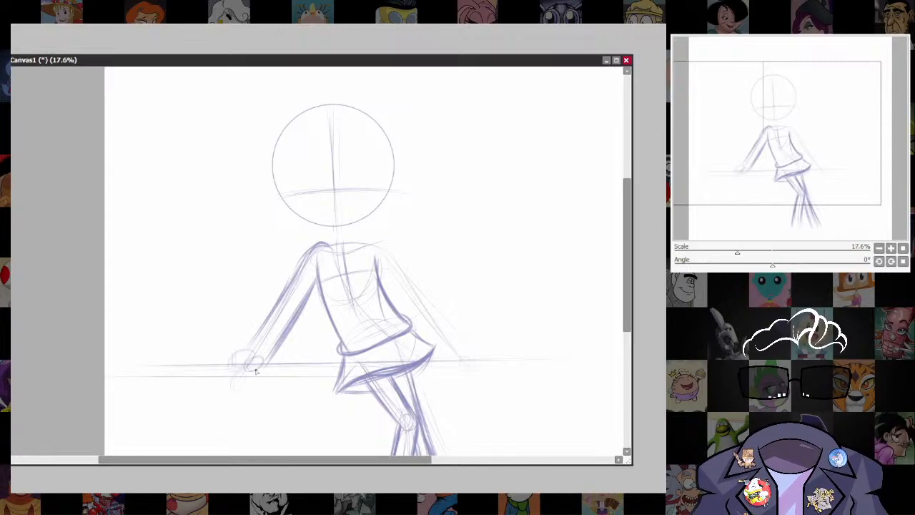
Draw the left hand resting on the ledge with a rounded thumb and outstretched fingers, undoing the unwanted strokes.
mouse_move(261, 355)
mouse_down()
mouse_move(257, 368)
mouse_move(228, 364)
mouse_move(260, 367)
mouse_up()
key(ctrl+z)
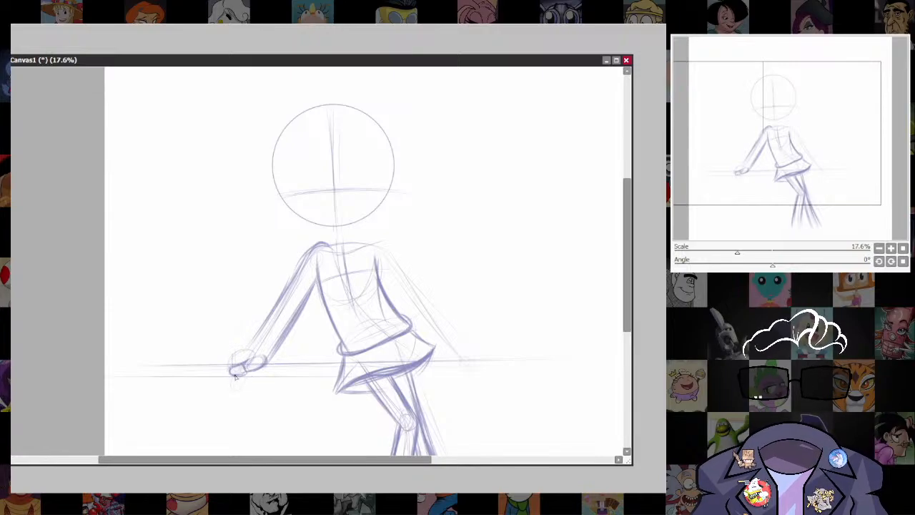
drag(234, 377, 263, 369)
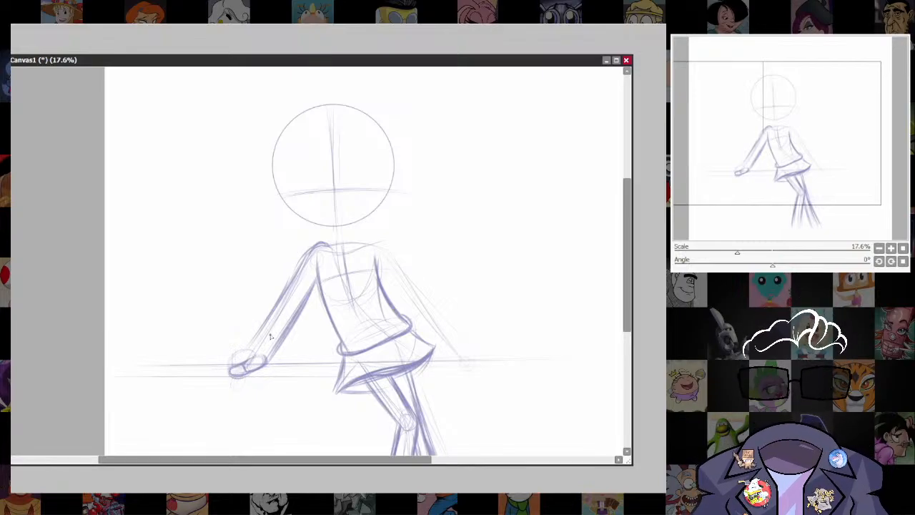
mouse_move(249, 348)
mouse_down()
mouse_move(208, 366)
mouse_move(236, 350)
mouse_up()
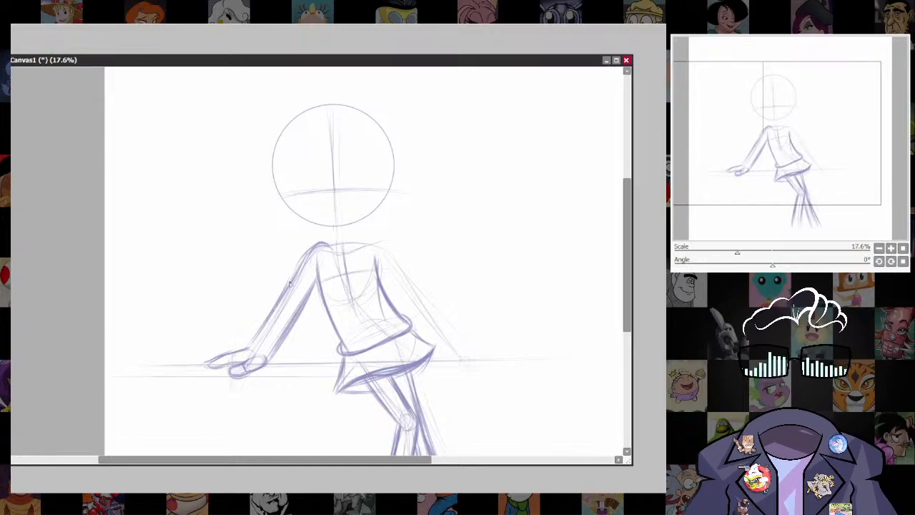
mouse_move(290, 283)
mouse_down()
mouse_move(257, 332)
mouse_move(199, 363)
mouse_up()
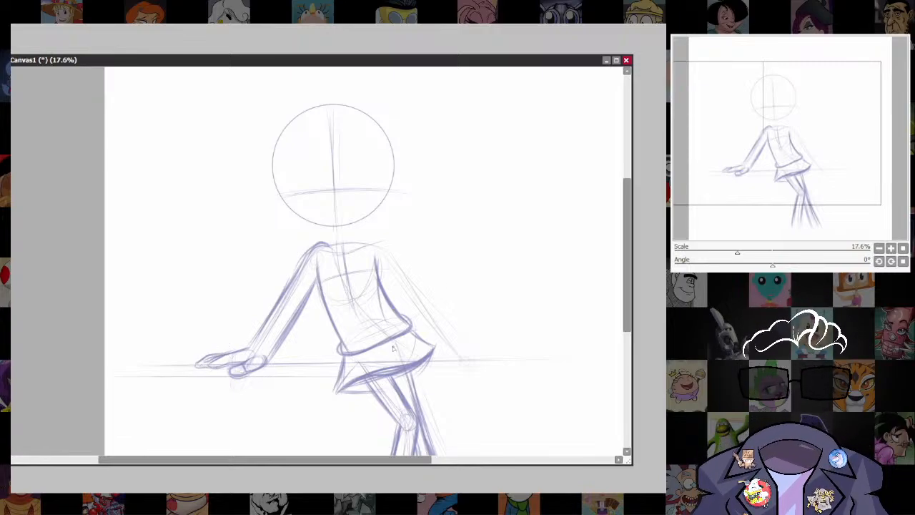
key(ctrl+z)
key(ctrl+z)
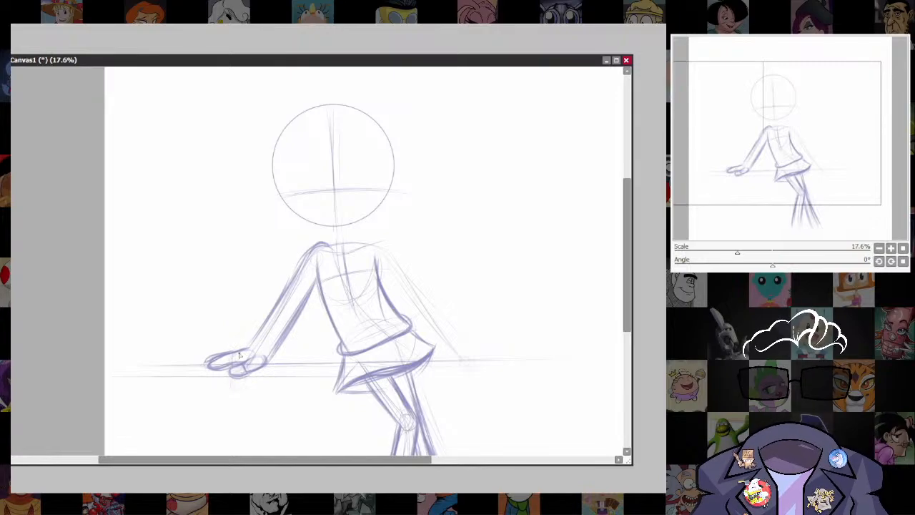
mouse_move(205, 362)
mouse_down()
mouse_move(261, 351)
mouse_move(309, 225)
mouse_up()
Darken the left arm's shoulder and outer contour, and sketch a small slanted rectangular pocket on the lower torso.
scroll(410, 412, down, 1)
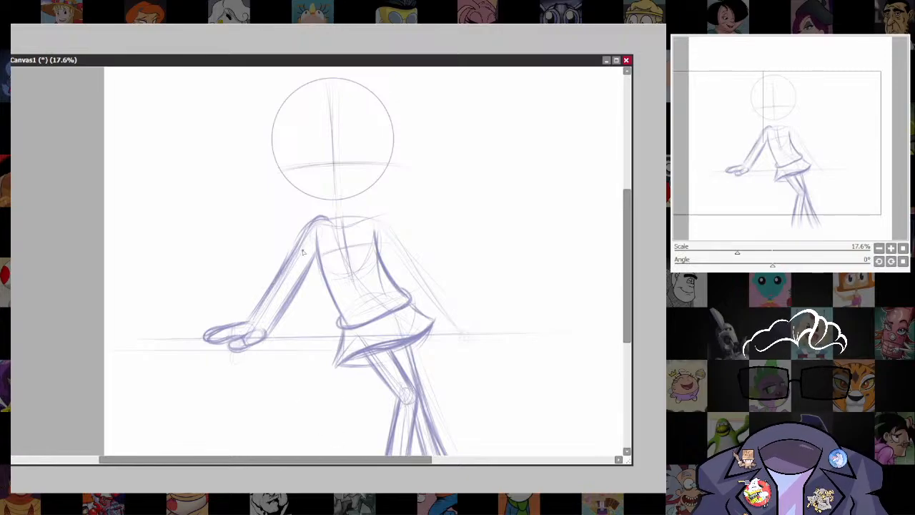
mouse_move(330, 220)
mouse_down()
mouse_move(321, 213)
mouse_move(256, 305)
mouse_up()
drag(322, 239, 300, 267)
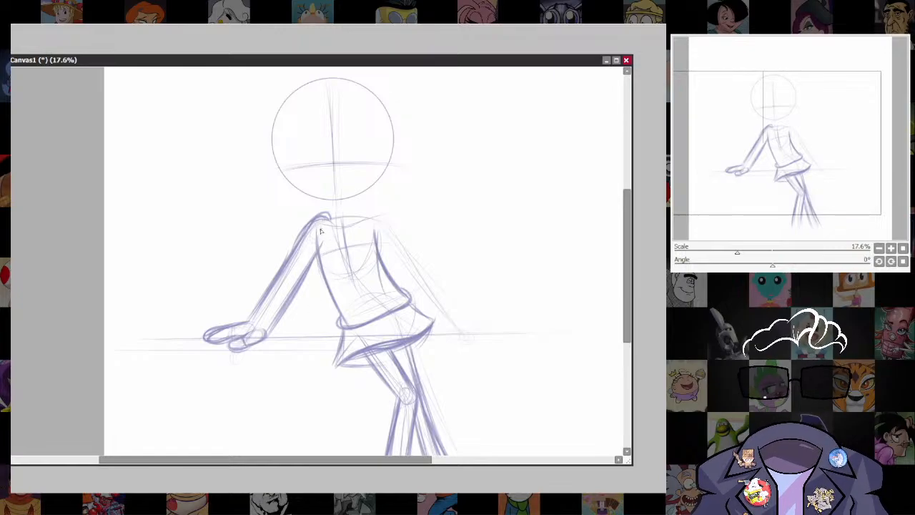
mouse_move(321, 231)
mouse_down()
mouse_move(324, 271)
mouse_move(386, 281)
mouse_move(354, 311)
mouse_up()
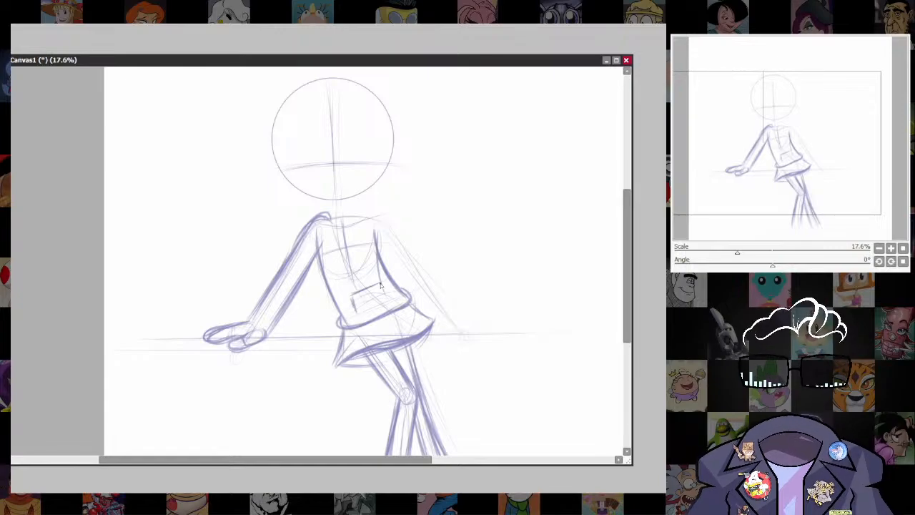
drag(380, 282, 392, 300)
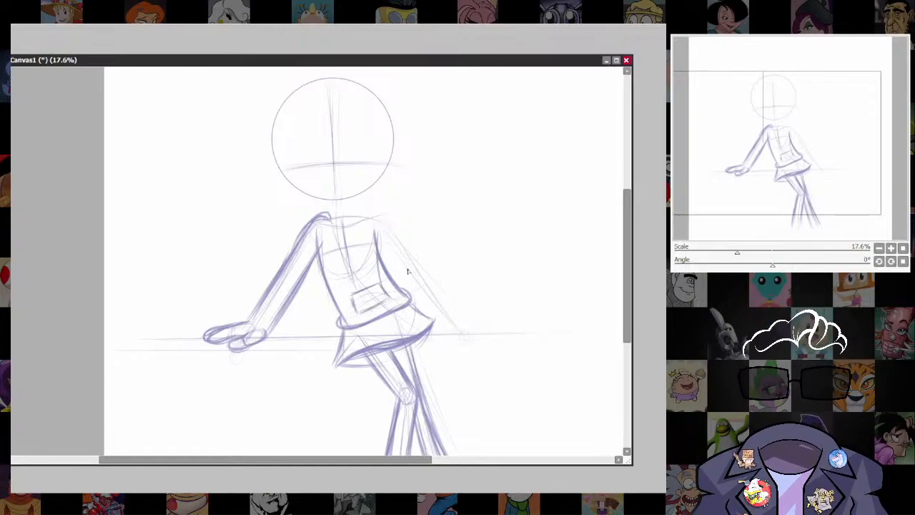
Add a curved shoulder line under the head, and select and skew the left arm so its shoulder sits higher and farther out.
mouse_move(408, 270)
mouse_down()
mouse_move(492, 221)
mouse_move(502, 366)
mouse_up()
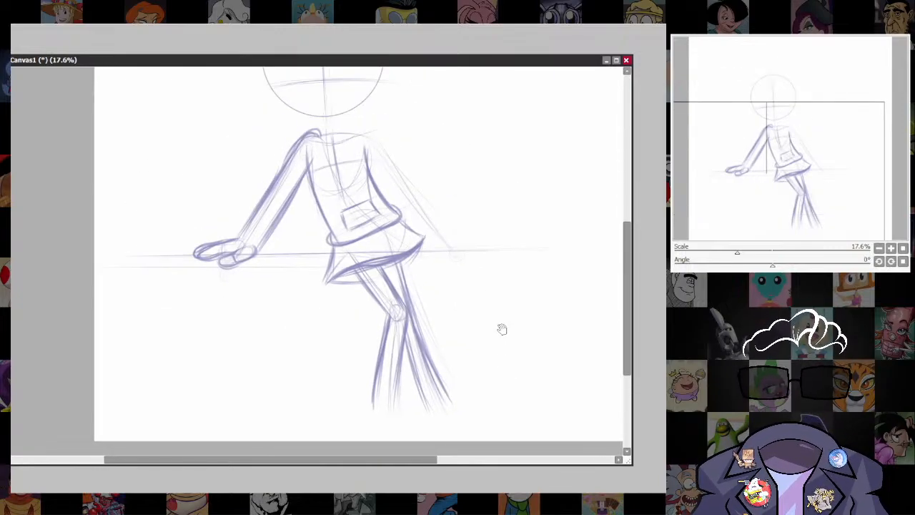
drag(502, 329, 512, 428)
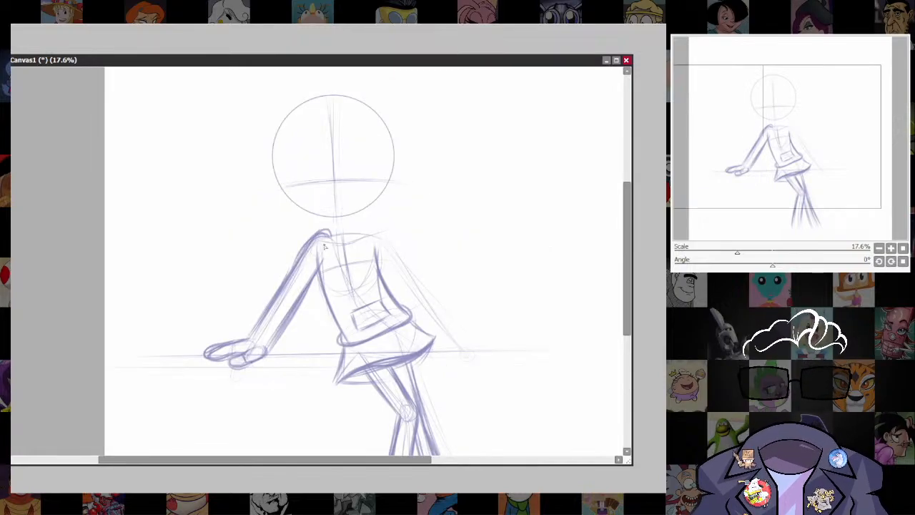
drag(320, 232, 366, 220)
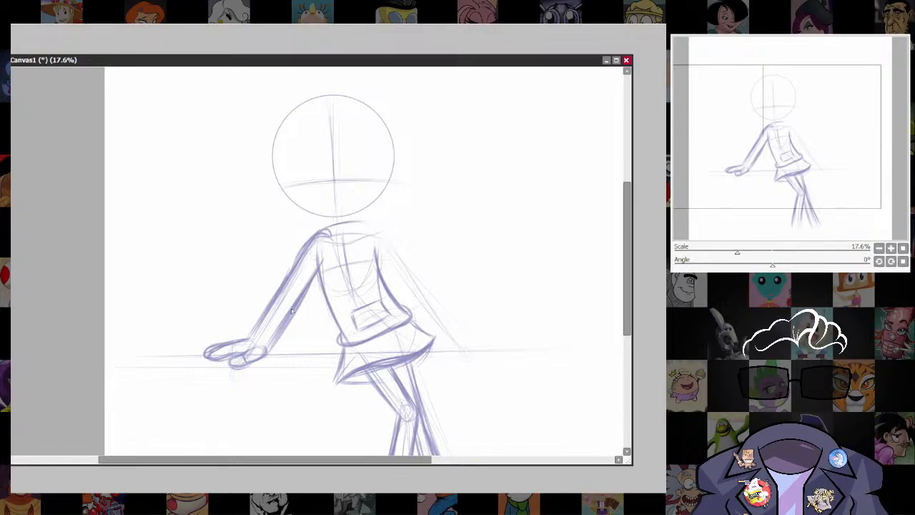
mouse_move(273, 348)
mouse_down()
mouse_move(336, 228)
mouse_move(309, 231)
mouse_move(237, 341)
mouse_up()
key(ctrl+t)
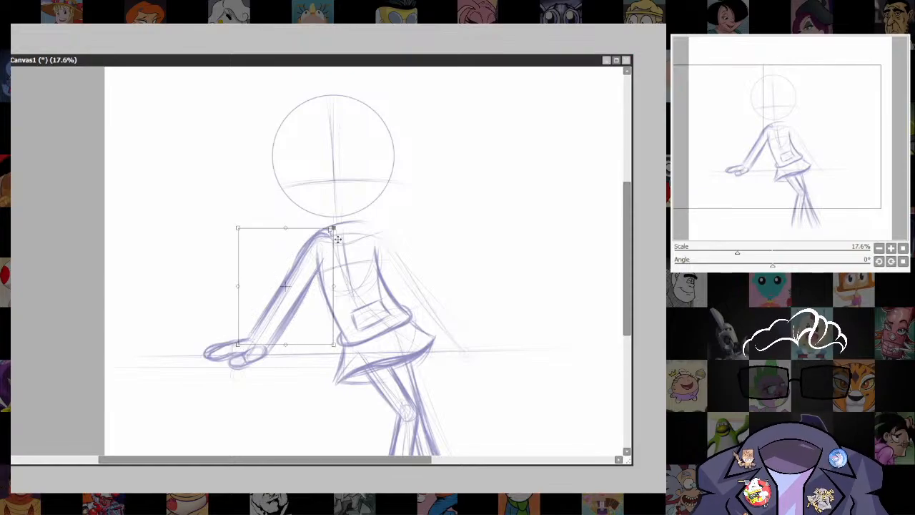
drag(317, 231, 312, 229)
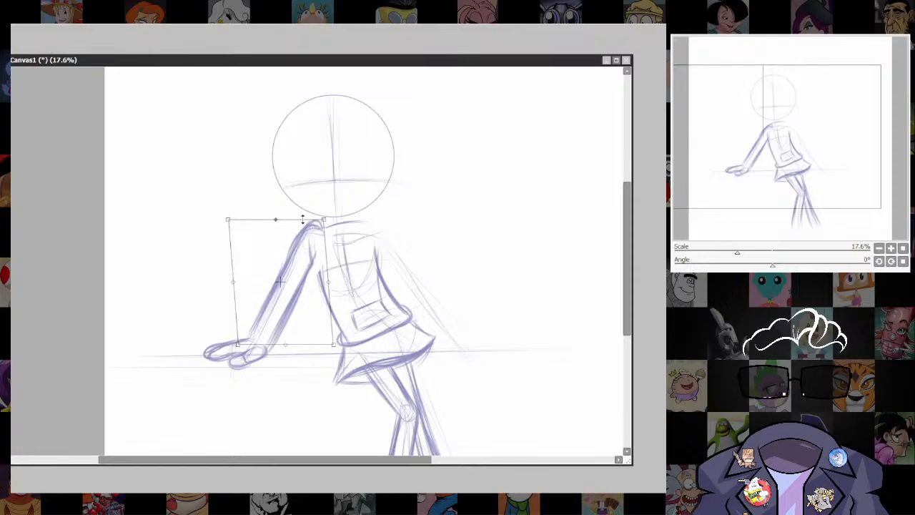
key(Return)
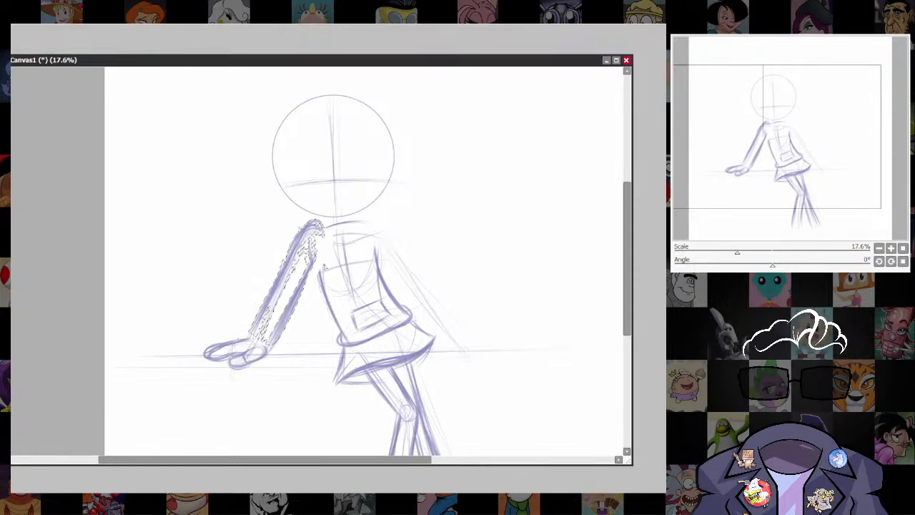
key(ctrl+d)
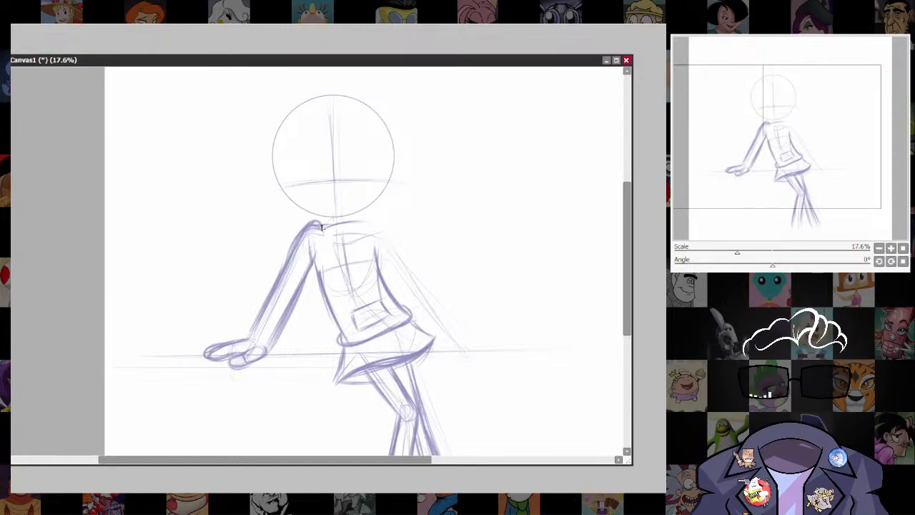
Reinforce the shoulder line across the neck base and draw the right arm's outer contour down to the ledge.
mouse_move(315, 223)
mouse_down()
mouse_move(378, 224)
mouse_move(323, 221)
mouse_move(347, 226)
mouse_move(378, 257)
mouse_move(370, 232)
mouse_move(420, 302)
mouse_up()
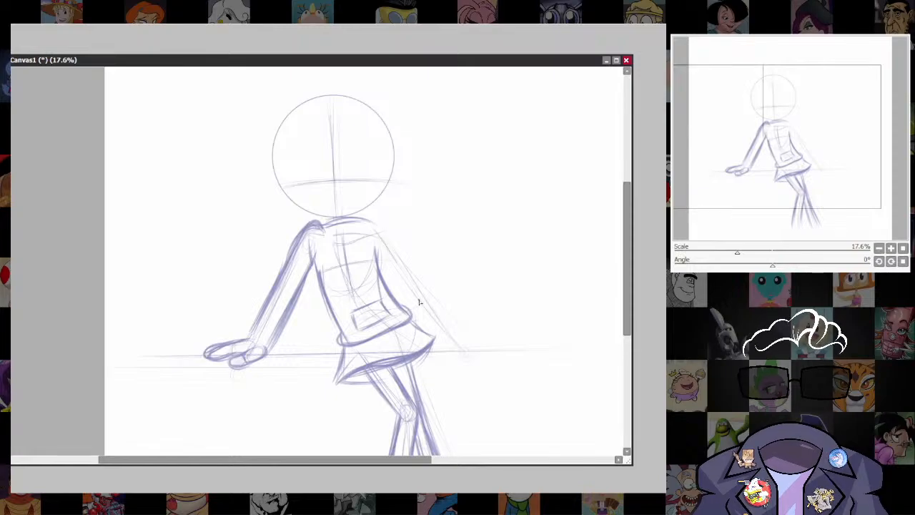
drag(373, 229, 455, 347)
drag(386, 250, 466, 346)
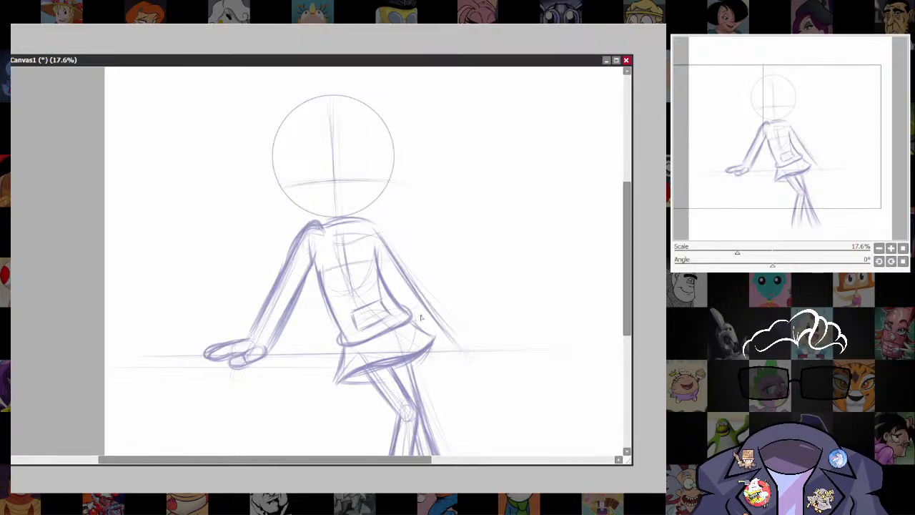
drag(375, 230, 451, 348)
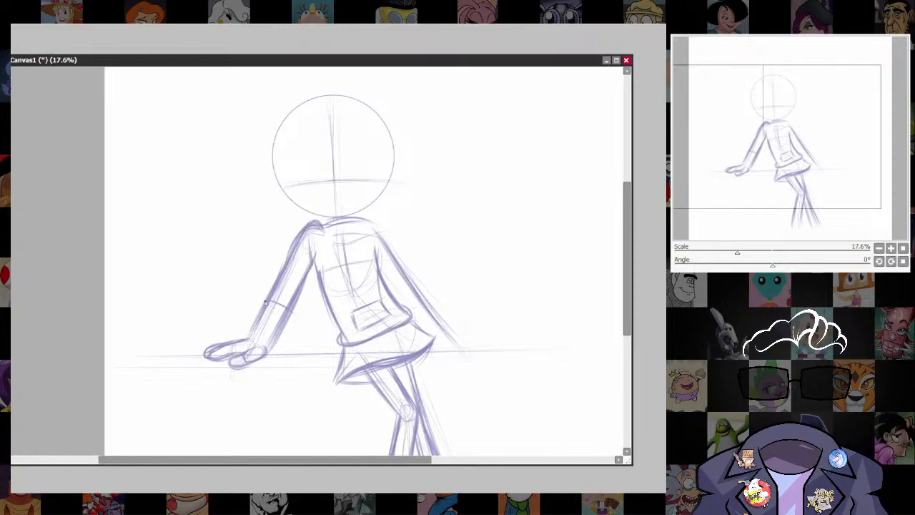
Draw a rolled cuff band around the left arm at the elbow and reinforce the torso's left contour.
mouse_move(263, 300)
mouse_down()
mouse_move(289, 290)
mouse_move(302, 315)
mouse_up()
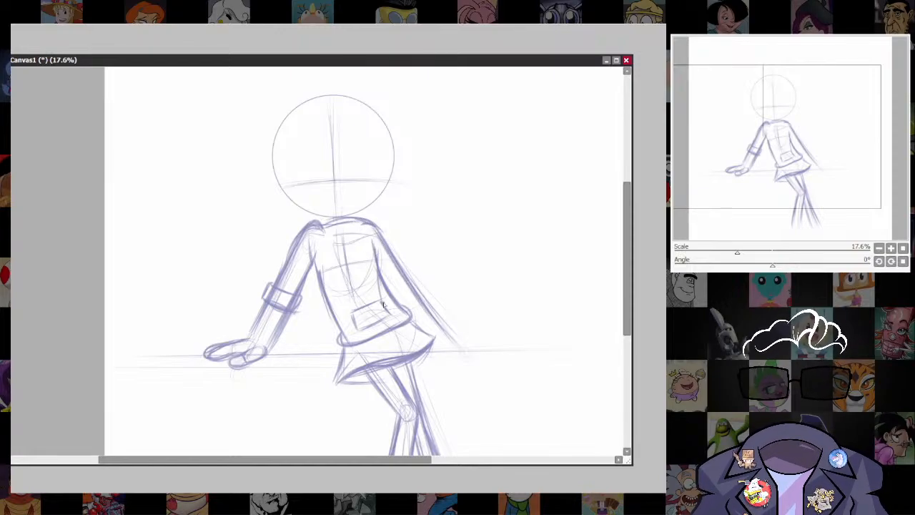
drag(313, 260, 346, 317)
Select the head circle with its guidelines, enlarge it, raise it onto the shoulders and tilt it slightly clockwise.
mouse_move(497, 404)
mouse_down()
mouse_move(491, 253)
mouse_move(482, 411)
mouse_up()
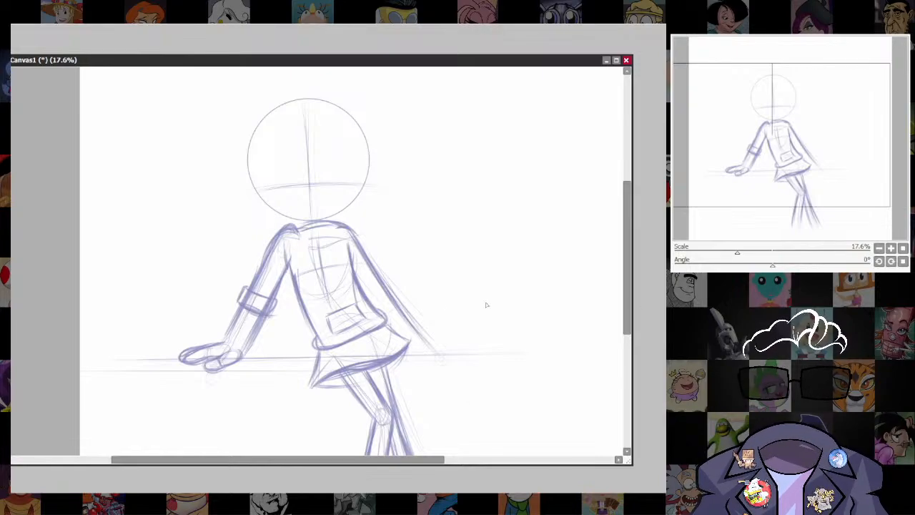
drag(486, 304, 508, 385)
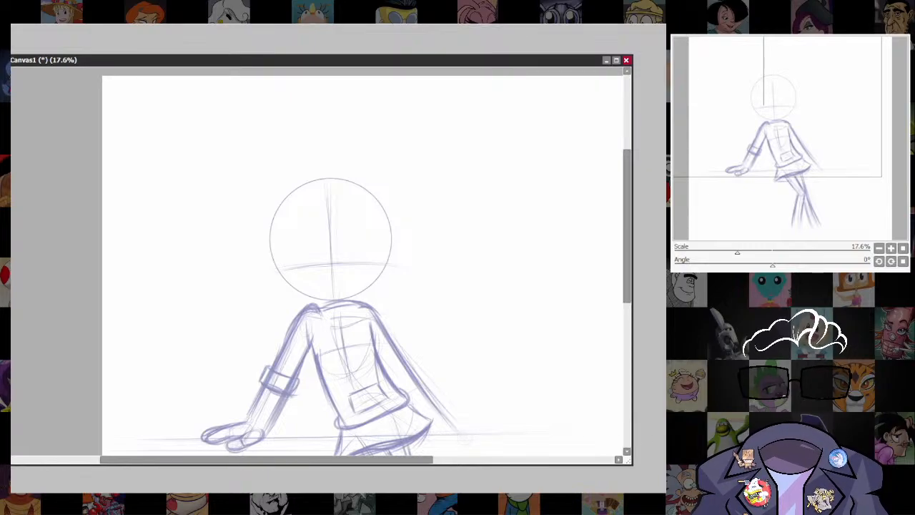
drag(582, 315, 594, 363)
mouse_move(296, 341)
mouse_down()
mouse_move(339, 351)
mouse_move(400, 329)
mouse_move(268, 244)
mouse_move(266, 342)
mouse_move(281, 354)
mouse_up()
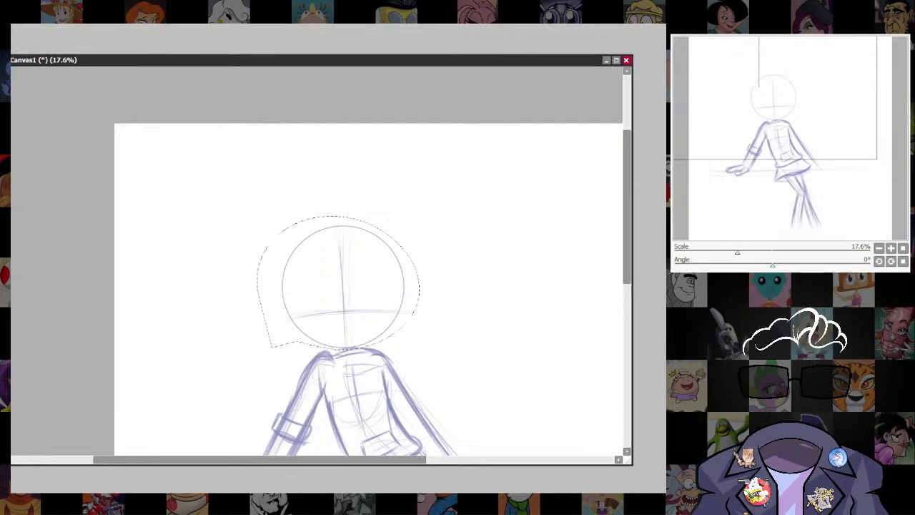
key(ctrl+t)
drag(414, 222, 439, 201)
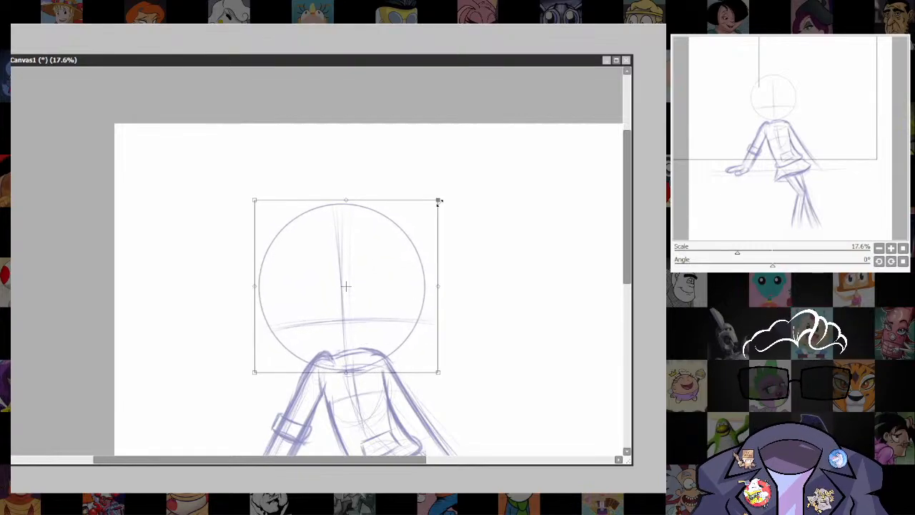
mouse_move(388, 284)
mouse_down()
mouse_move(378, 258)
mouse_move(379, 268)
mouse_up()
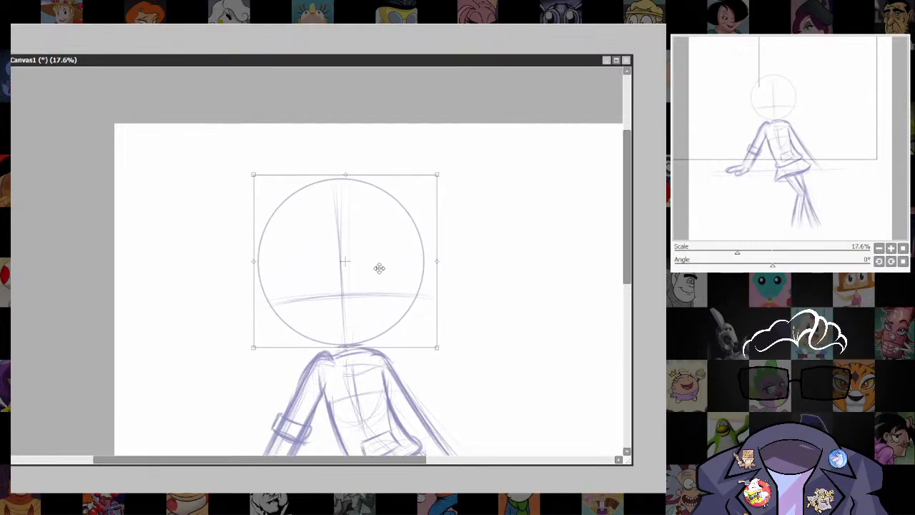
drag(441, 170, 447, 172)
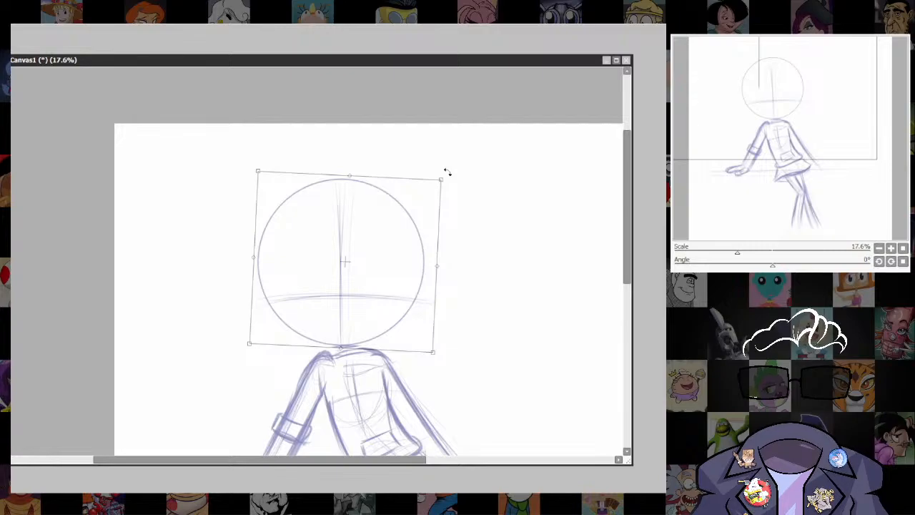
drag(384, 262, 388, 263)
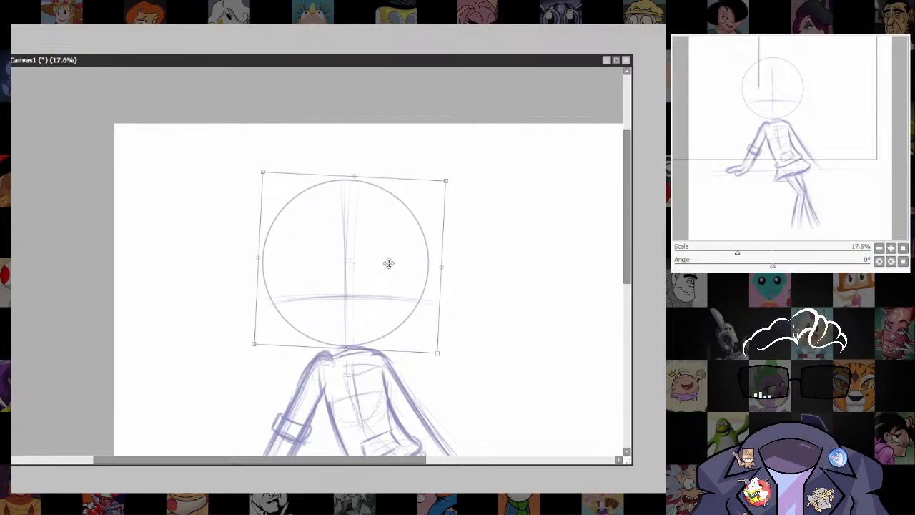
key(Return)
key(ctrl+d)
Reduce the brush size and darken the contours of both thighs from the skirt hem to the knee.
drag(496, 339, 545, 417)
mouse_move(491, 377)
mouse_down()
mouse_move(461, 295)
mouse_move(448, 324)
mouse_move(465, 256)
mouse_up()
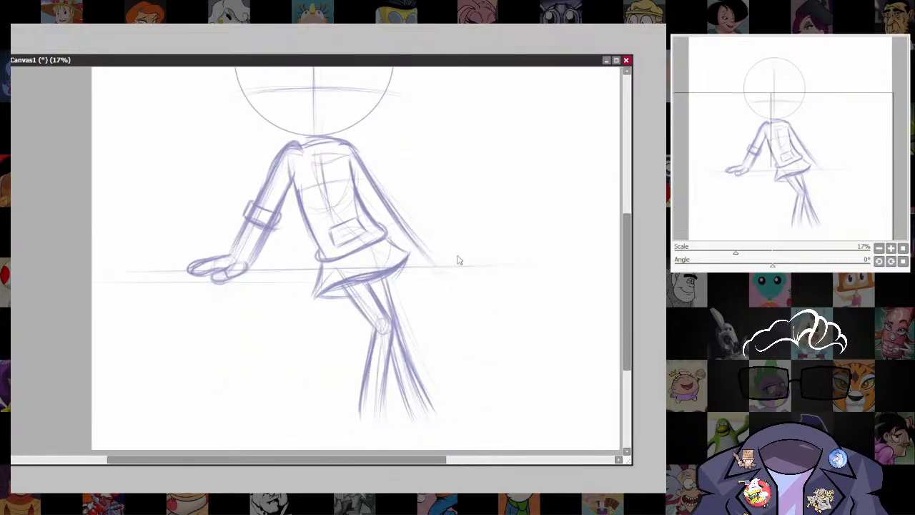
drag(376, 338, 582, 304)
drag(592, 298, 588, 350)
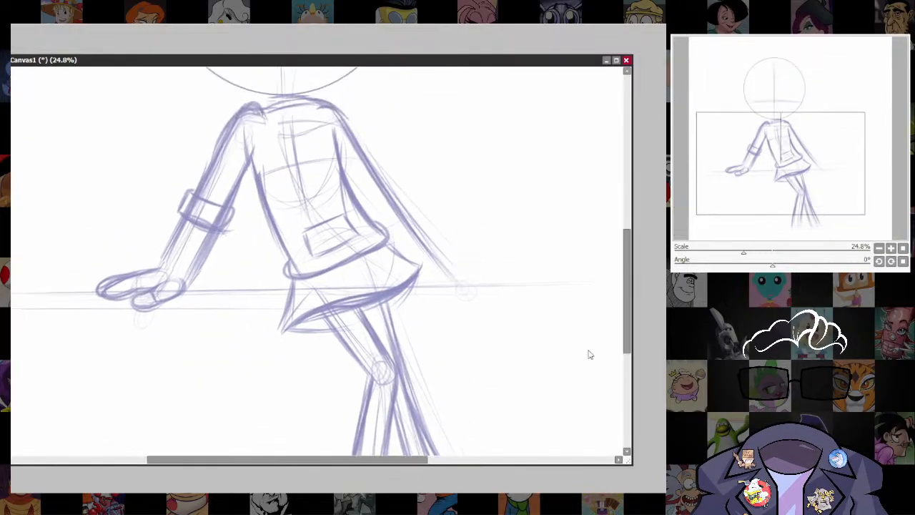
key(bracketleft)
key(bracketleft)
key(bracketleft)
drag(360, 311, 394, 362)
drag(319, 311, 373, 373)
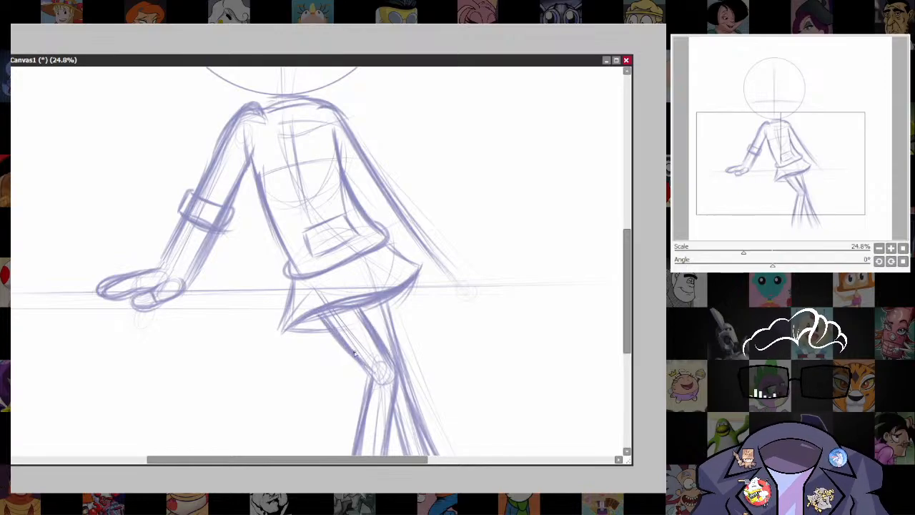
drag(344, 340, 371, 375)
drag(389, 291, 398, 364)
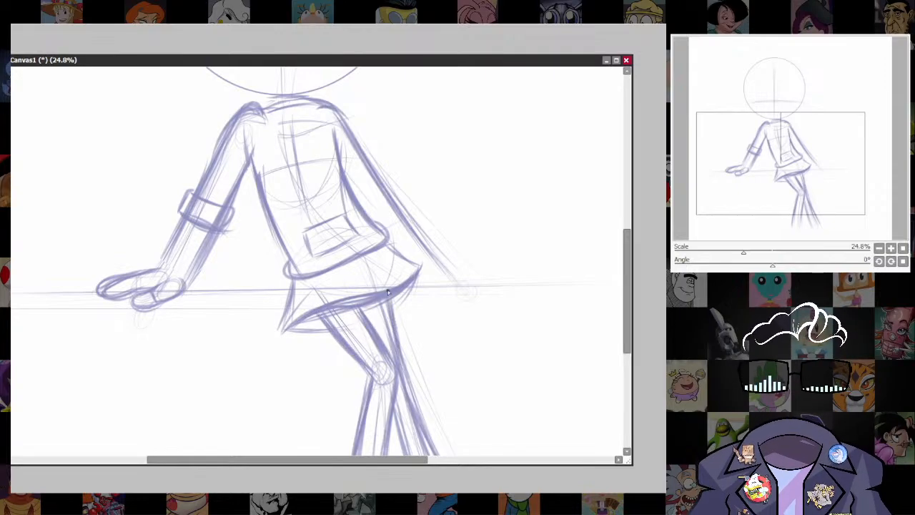
Darken the contours of both lower legs down to the ankles, including the rear leg's outer line.
drag(574, 329, 551, 236)
drag(376, 256, 439, 412)
drag(366, 307, 395, 402)
drag(374, 349, 393, 412)
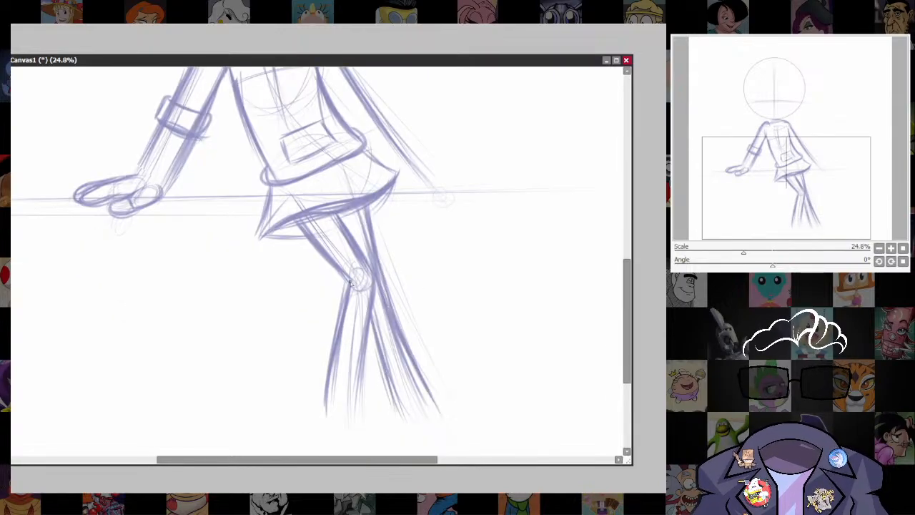
drag(348, 288, 327, 366)
drag(339, 323, 322, 413)
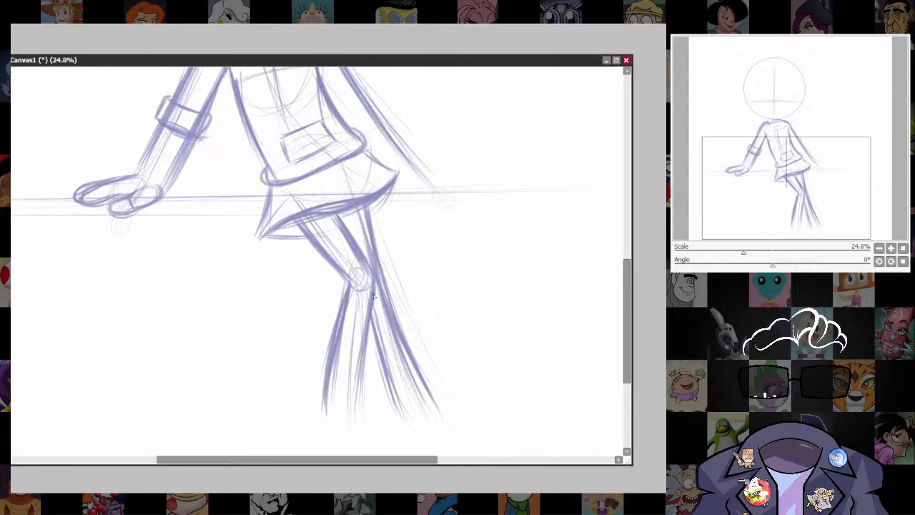
drag(373, 296, 362, 422)
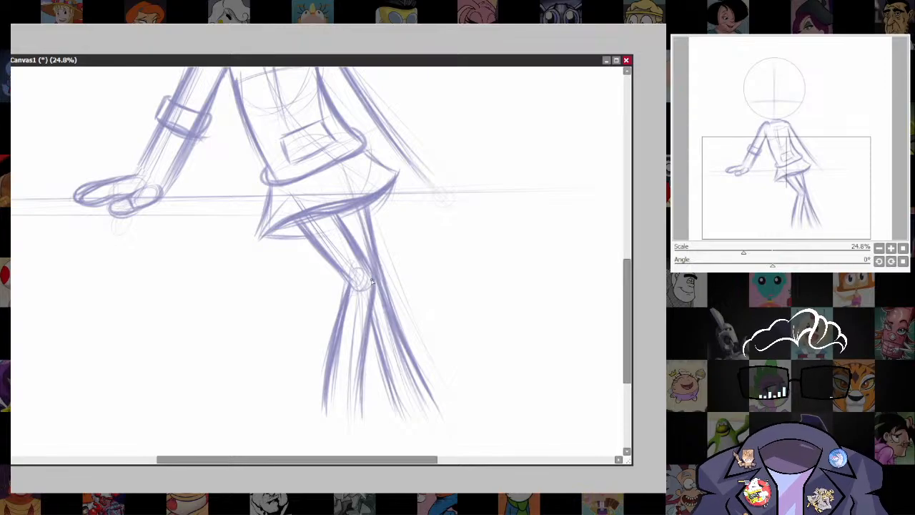
Reinforce the right arm's outer contour from shoulder to wrist and draw a rolled cuff band at its elbow.
click(779, 96)
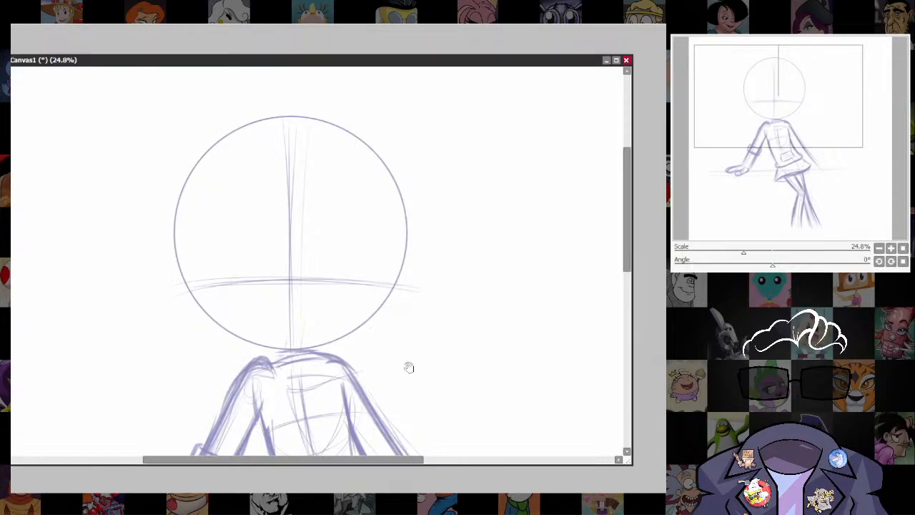
drag(408, 367, 393, 219)
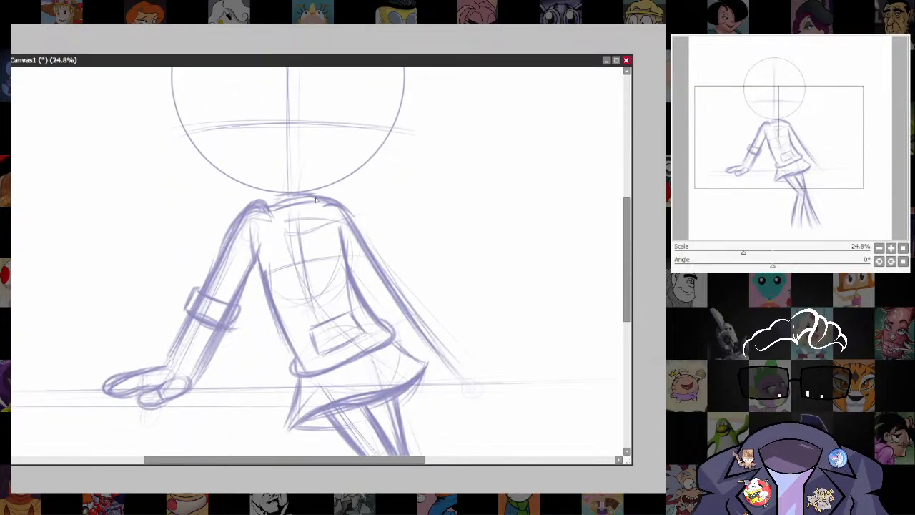
mouse_move(317, 199)
mouse_down()
mouse_move(363, 226)
mouse_move(385, 278)
mouse_up()
drag(348, 217, 446, 356)
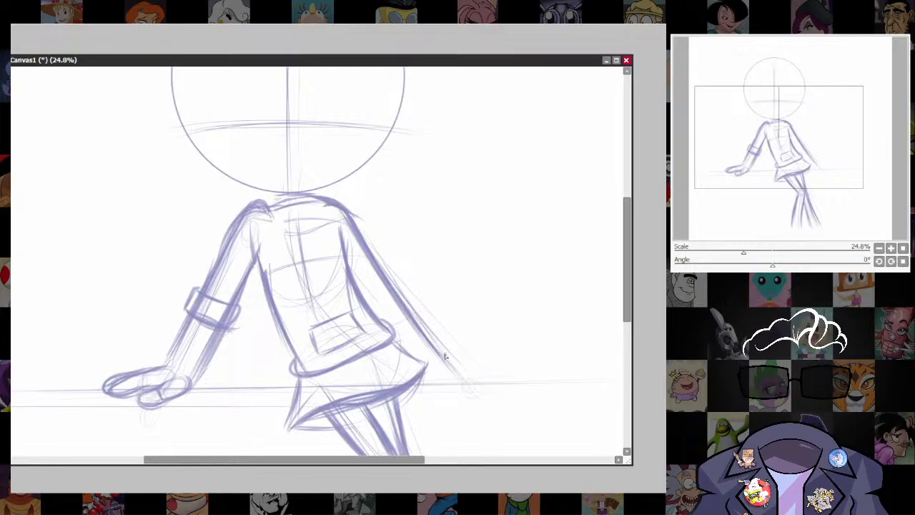
mouse_move(393, 290)
mouse_down()
mouse_move(367, 308)
mouse_move(397, 284)
mouse_move(406, 303)
mouse_move(384, 320)
mouse_move(405, 290)
mouse_move(409, 305)
mouse_move(385, 319)
mouse_up()
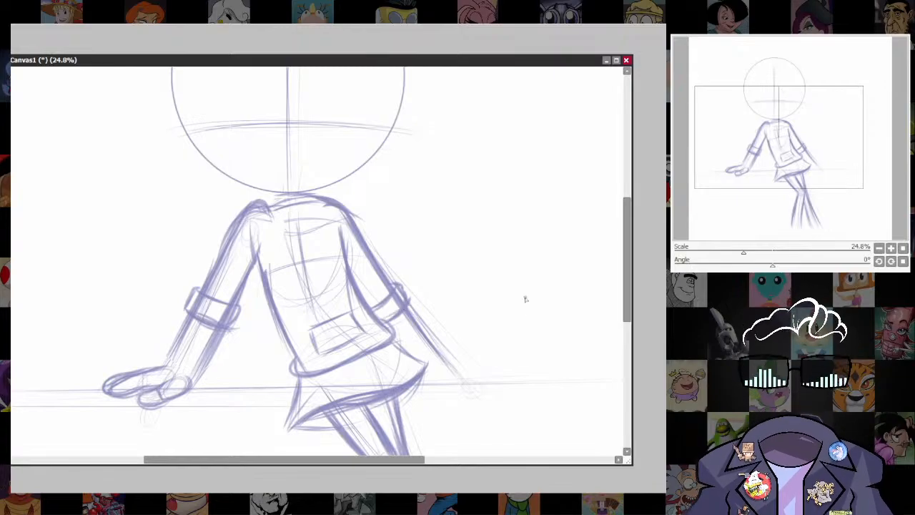
drag(507, 390, 485, 368)
drag(394, 294, 406, 313)
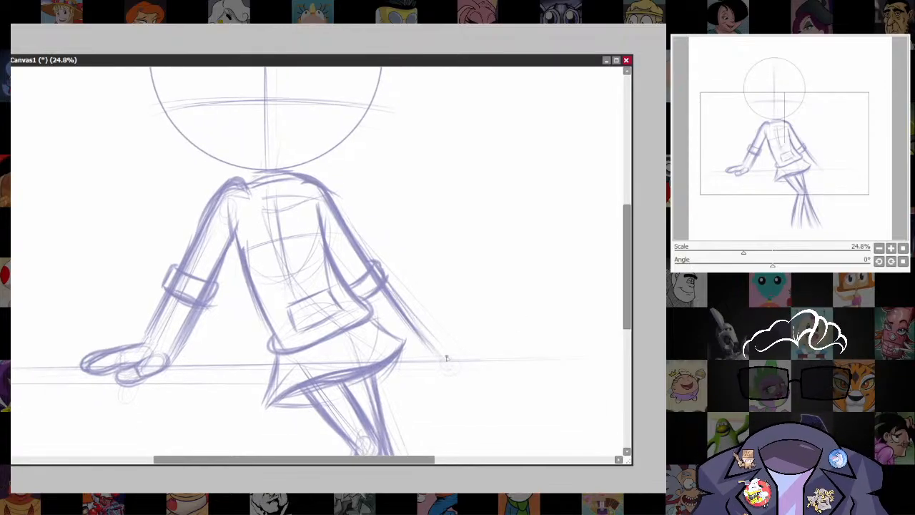
Draw the right hand resting on the ledge with a rounded thumb and outstretched fingers, undoing the unwanted strokes.
mouse_move(401, 358)
mouse_down()
mouse_move(436, 364)
mouse_move(450, 349)
mouse_move(433, 348)
mouse_move(427, 366)
mouse_move(466, 369)
mouse_up()
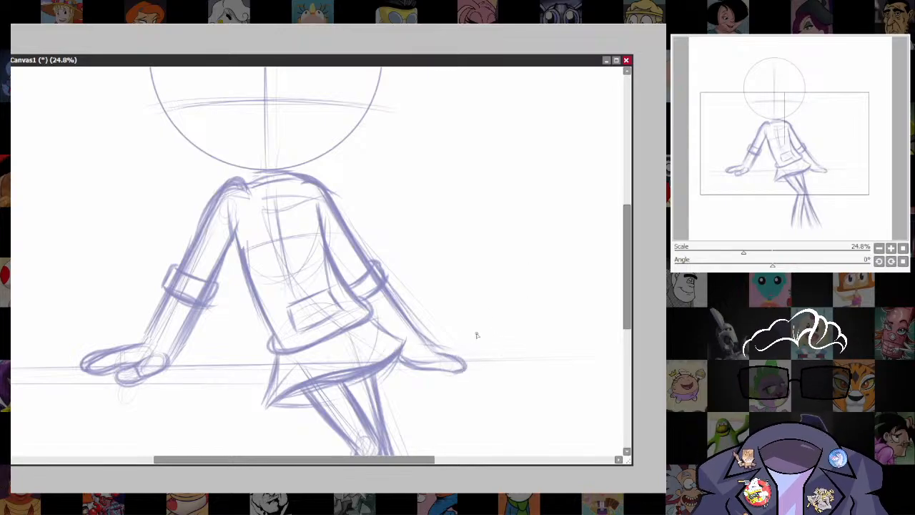
drag(403, 361, 431, 368)
key(ctrl+z)
key(ctrl+z)
key(ctrl+z)
key(ctrl+z)
key(ctrl+z)
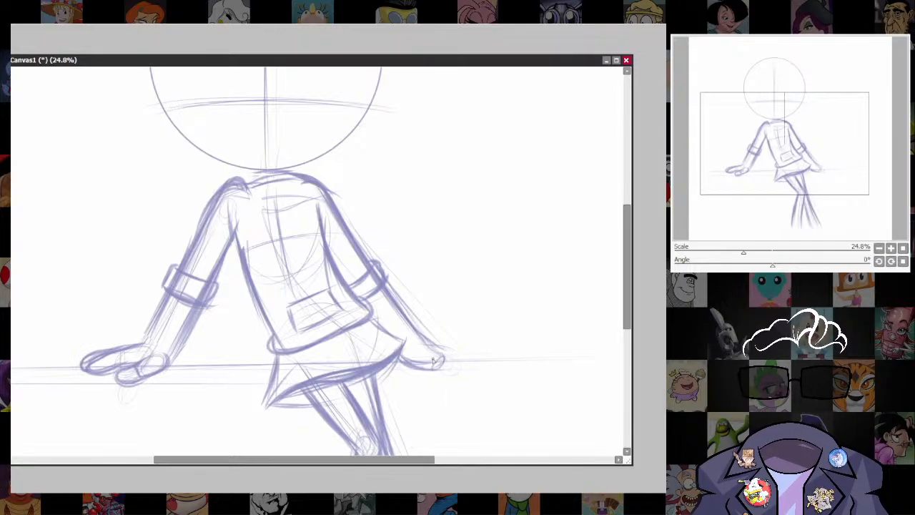
mouse_move(418, 369)
mouse_down()
mouse_move(452, 375)
mouse_move(439, 353)
mouse_move(464, 375)
mouse_move(460, 366)
mouse_move(430, 369)
mouse_move(453, 380)
mouse_move(471, 361)
mouse_up()
Select and transform the right hand's outer finger, and rework its contour, undoing the unwanted stroke.
drag(408, 326, 353, 350)
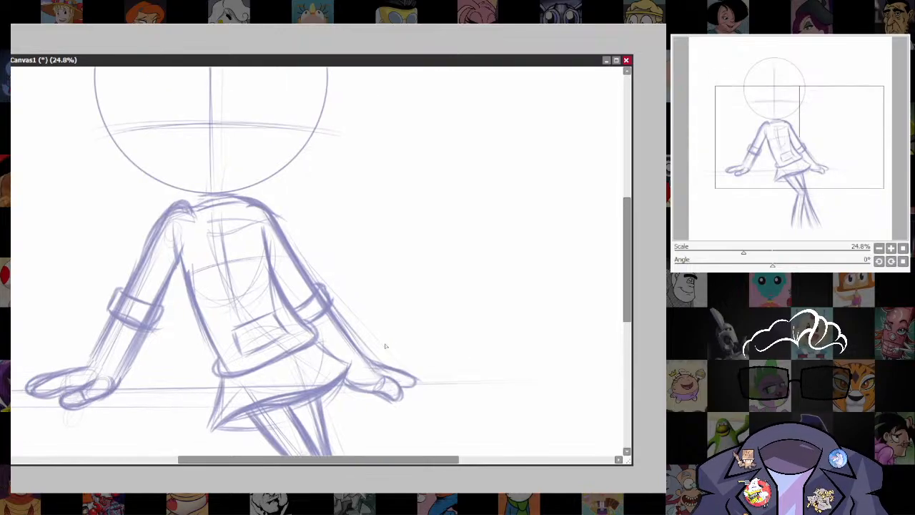
drag(412, 398, 378, 347)
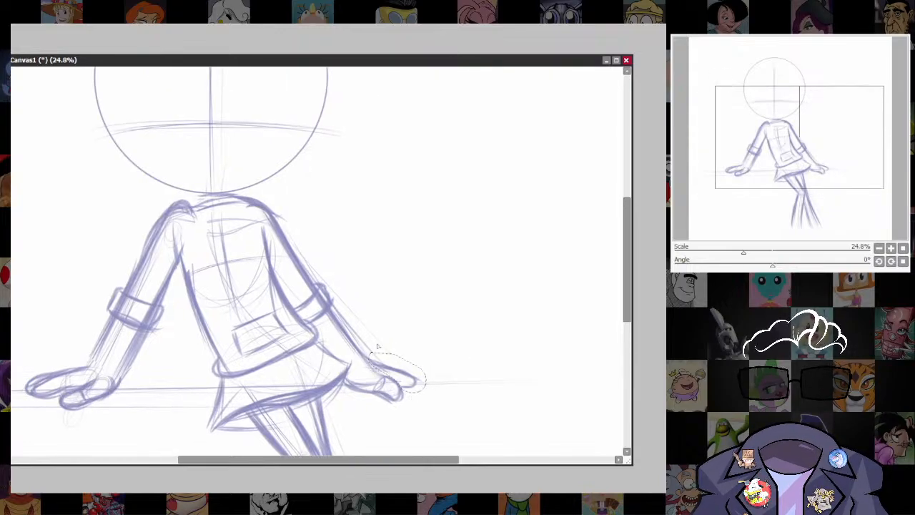
key(ctrl+t)
mouse_move(424, 369)
mouse_down()
mouse_move(437, 373)
mouse_move(423, 388)
mouse_move(401, 387)
mouse_up()
key(Return)
key(ctrl+d)
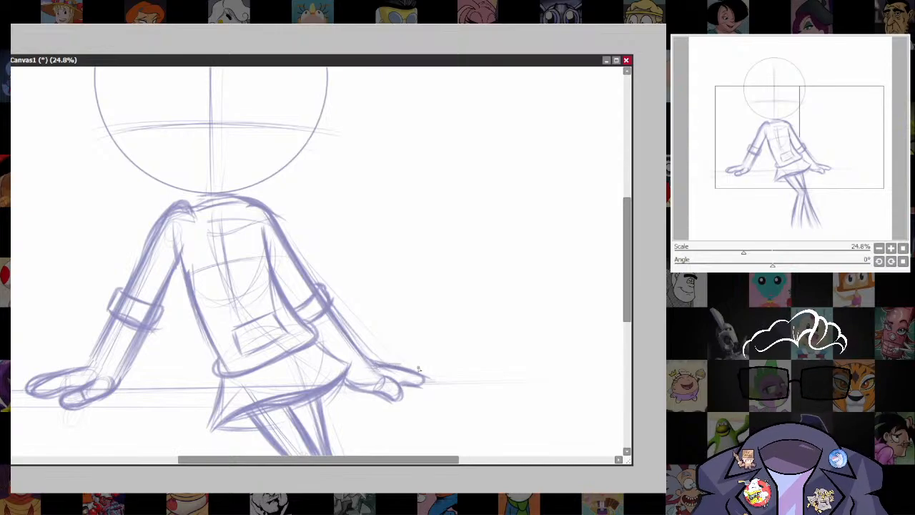
mouse_move(393, 368)
mouse_down()
mouse_move(434, 379)
mouse_move(425, 362)
mouse_move(432, 385)
mouse_up()
key(ctrl+z)
Draw a sloping outline from a peak above the head circle down its left side, replacing the first attempt.
space+drag(463, 428, 509, 395)
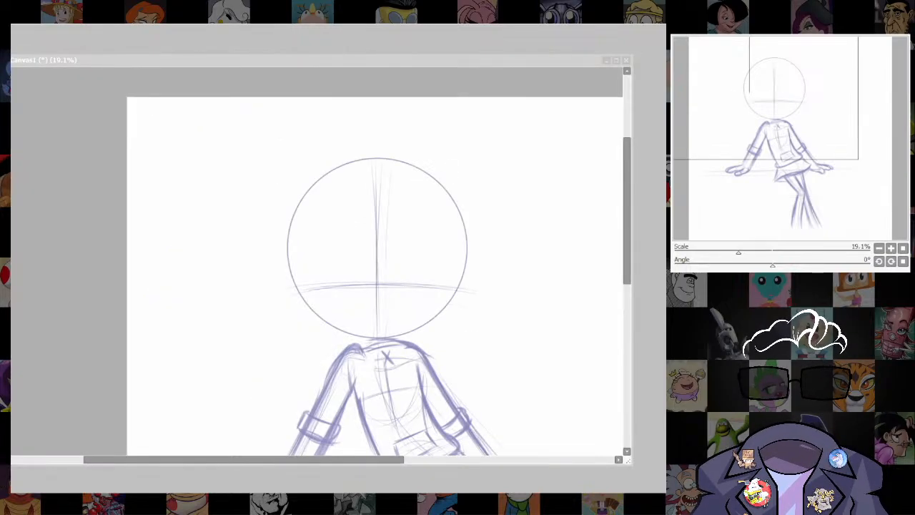
drag(539, 350, 459, 129)
drag(478, 236, 493, 343)
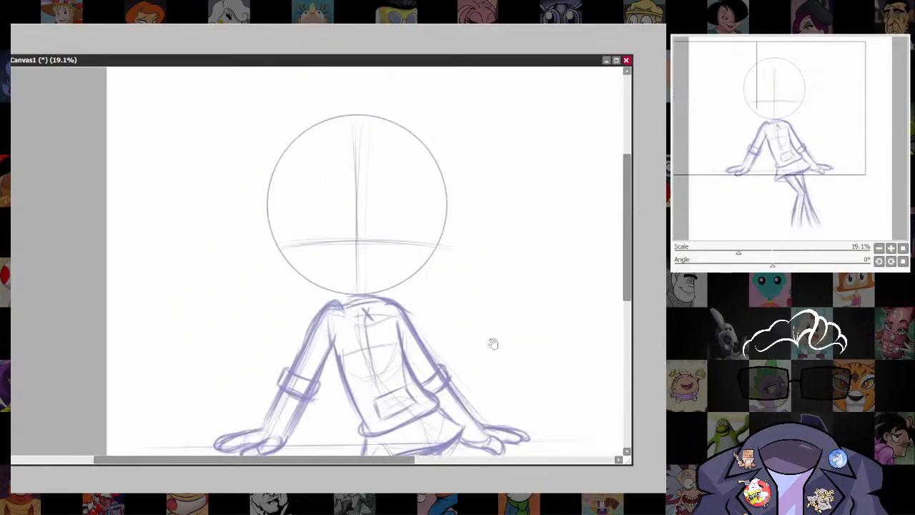
mouse_move(380, 175)
mouse_down()
mouse_move(275, 296)
mouse_move(279, 313)
mouse_up()
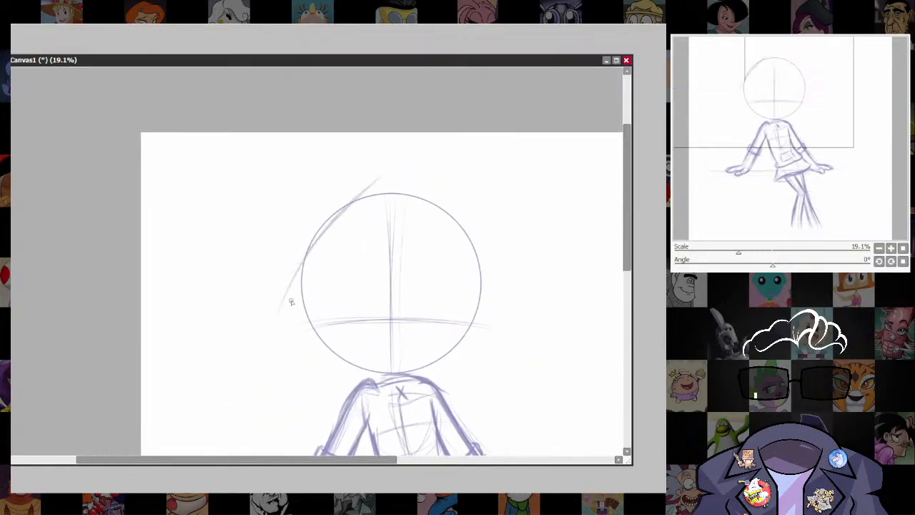
key(ctrl+z)
key(ctrl+z)
drag(388, 174, 270, 313)
drag(336, 208, 272, 325)
drag(308, 242, 266, 350)
drag(275, 308, 319, 230)
Curve the outer head shape's lower left corner inward beneath the circle to the base of the neck.
mouse_move(271, 346)
mouse_down()
mouse_move(313, 371)
mouse_move(361, 382)
mouse_up()
drag(308, 366, 388, 378)
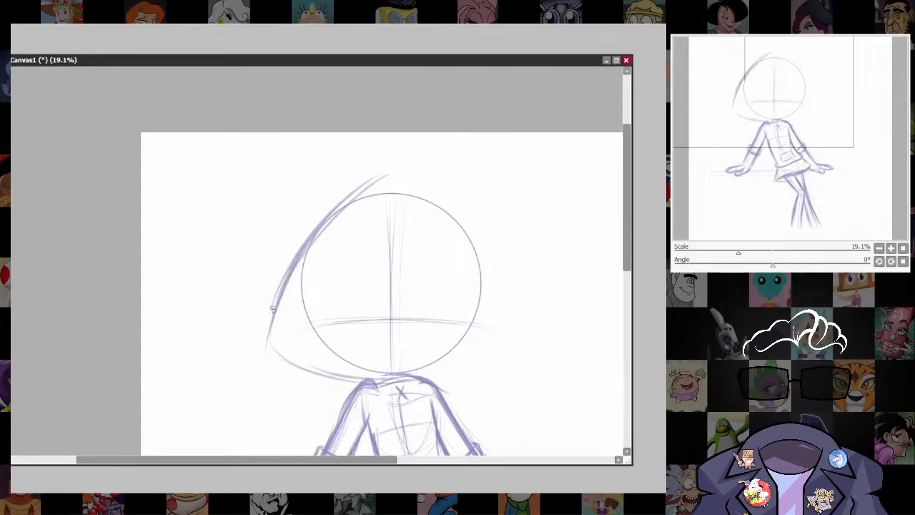
mouse_move(278, 304)
mouse_down()
mouse_move(286, 361)
mouse_move(272, 323)
mouse_move(306, 374)
mouse_move(354, 381)
mouse_up()
drag(290, 360, 382, 381)
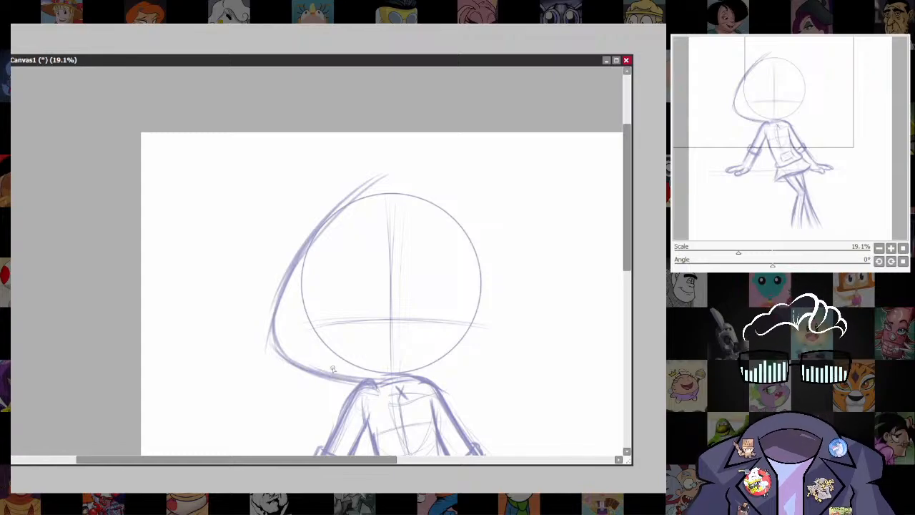
drag(332, 368, 356, 378)
Draw the outer head shape's right side from the peak down past the circle, undoing the unwanted strokes.
mouse_move(385, 173)
mouse_down()
mouse_move(493, 249)
mouse_move(506, 284)
mouse_up()
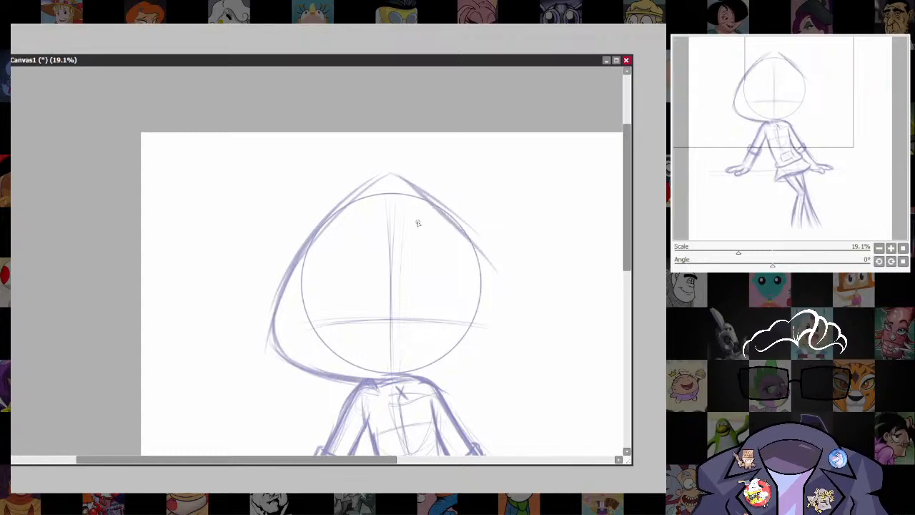
mouse_move(370, 189)
mouse_down()
mouse_move(411, 176)
mouse_move(470, 242)
mouse_up()
drag(431, 198, 499, 301)
key(ctrl+z)
key(ctrl+z)
drag(415, 185, 499, 276)
drag(458, 220, 508, 313)
drag(485, 272, 509, 341)
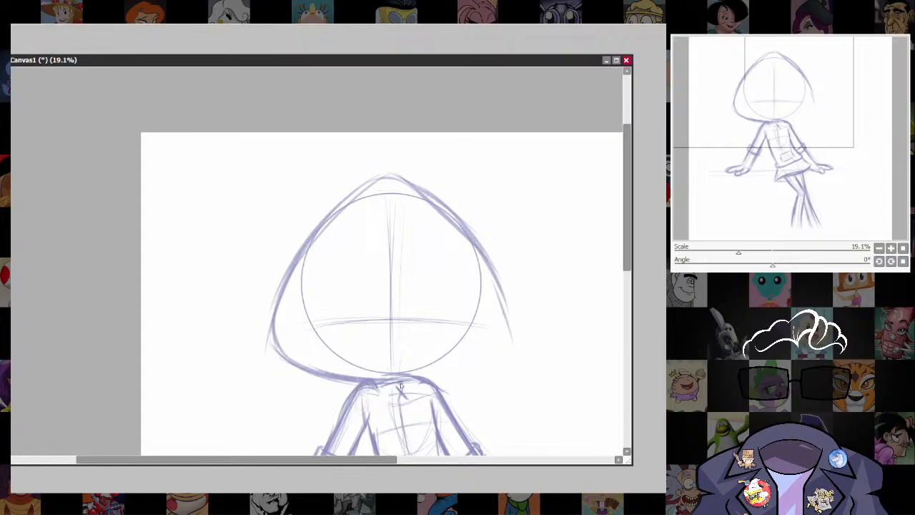
Close the outer head shape with a rounded lower right corner and bottom curve, setting the brush size to 33.
drag(400, 386, 491, 353)
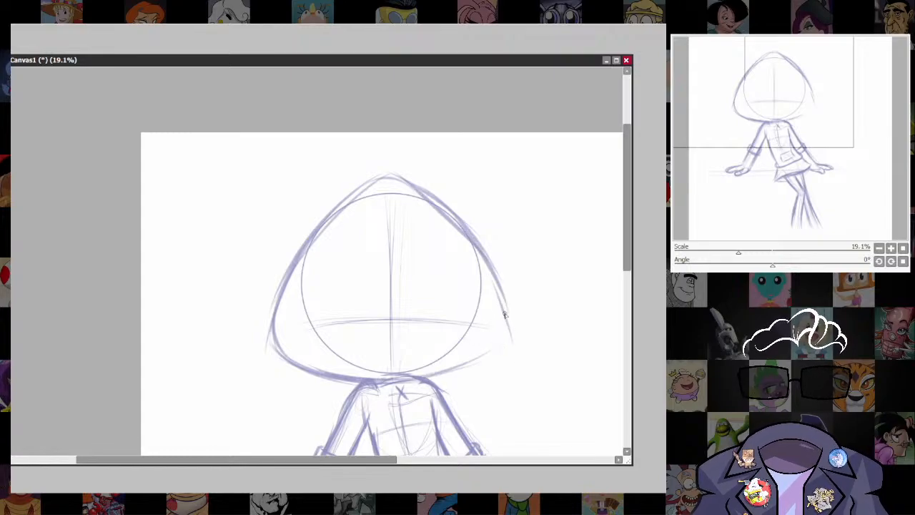
mouse_move(505, 315)
mouse_down()
mouse_move(466, 348)
mouse_move(502, 344)
mouse_move(411, 370)
mouse_move(513, 332)
mouse_up()
key(])
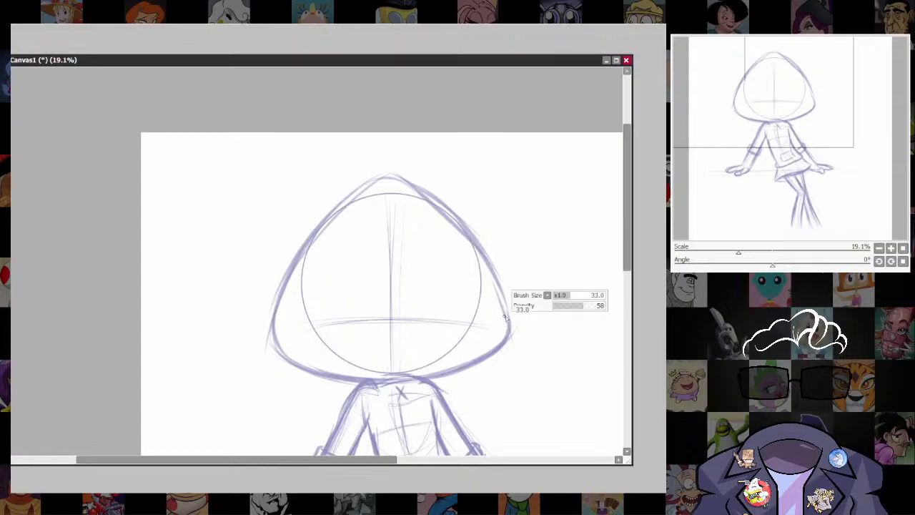
drag(401, 386, 454, 372)
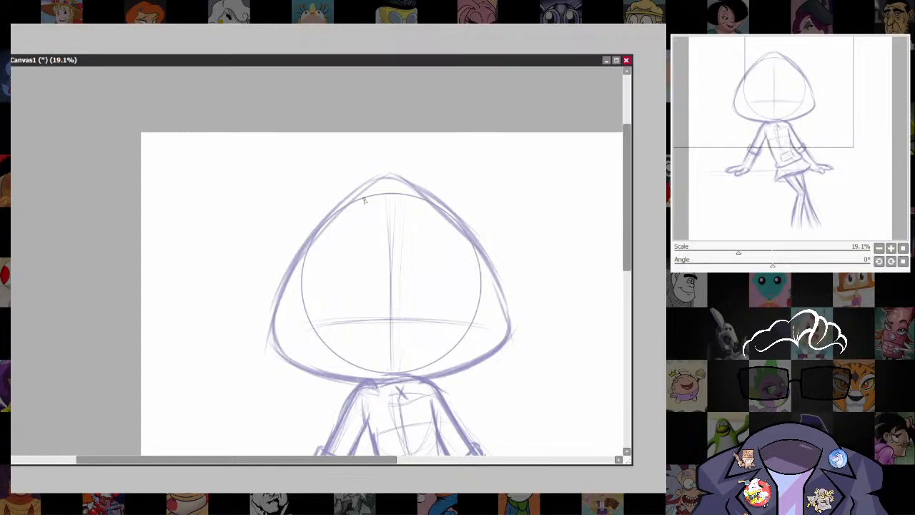
Thicken the outer head outline down its left side, lower left corner and right side, undoing the unwanted stroke.
mouse_move(394, 177)
mouse_down()
mouse_move(322, 231)
mouse_move(398, 182)
mouse_move(413, 193)
mouse_move(374, 186)
mouse_move(355, 199)
mouse_move(280, 315)
mouse_move(273, 341)
mouse_move(311, 368)
mouse_up()
drag(269, 323, 281, 358)
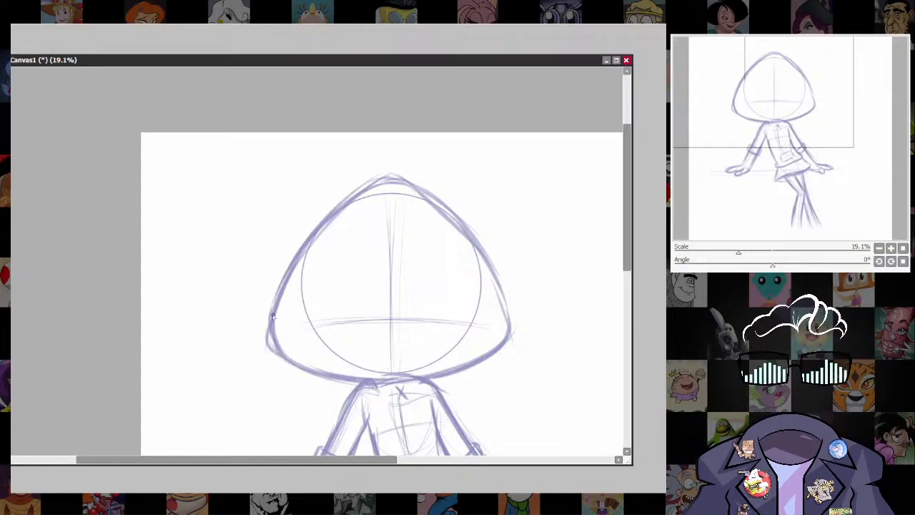
drag(271, 321, 280, 355)
drag(483, 356, 443, 370)
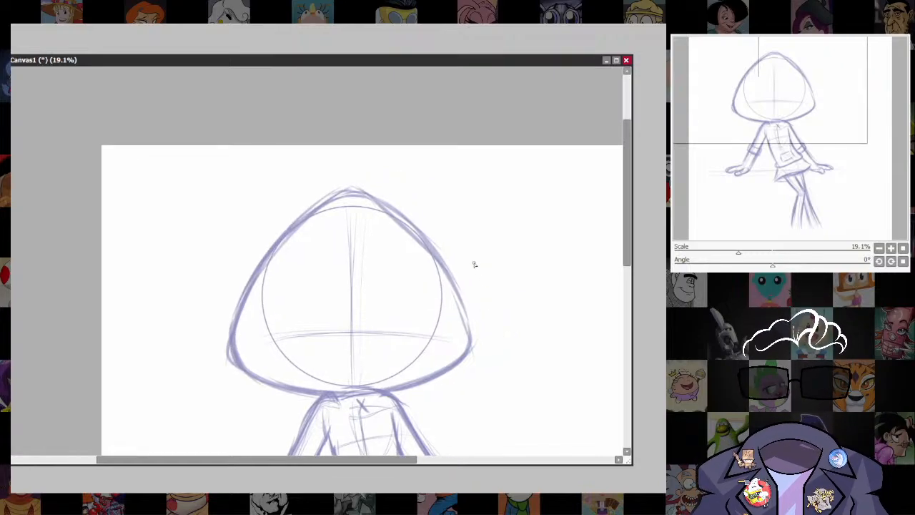
mouse_move(352, 191)
mouse_down()
mouse_move(387, 208)
mouse_move(426, 249)
mouse_up()
key(ctrl+z)
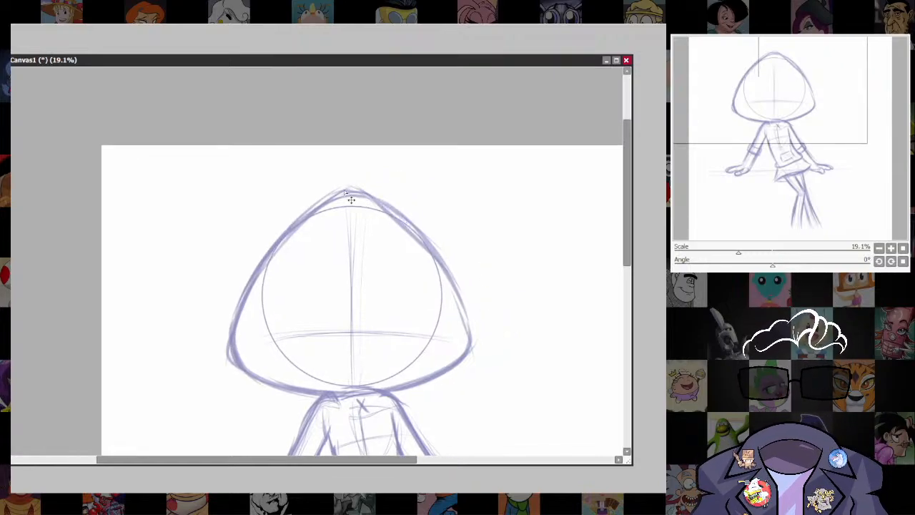
mouse_move(361, 192)
mouse_down()
mouse_move(446, 266)
mouse_move(410, 233)
mouse_move(463, 292)
mouse_move(446, 272)
mouse_move(469, 351)
mouse_up()
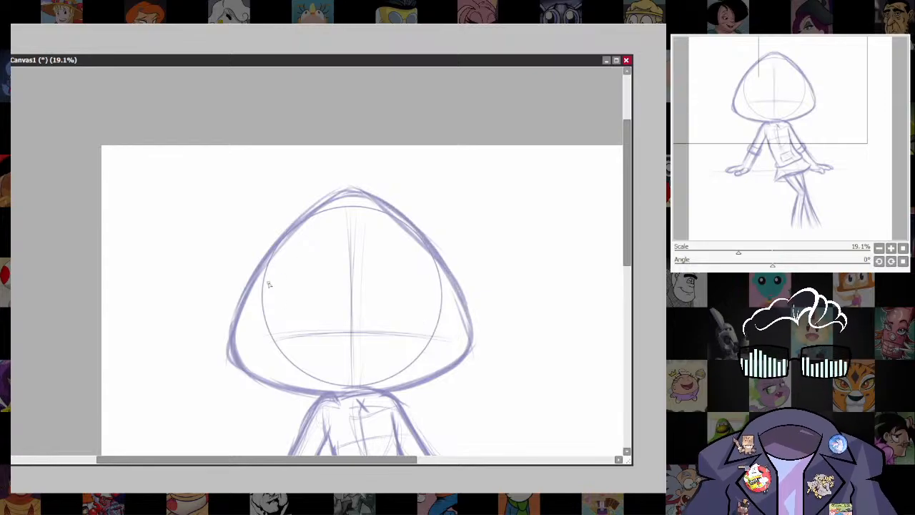
Transform the outer head outline to stretch its peak slightly upward and clear the selection.
drag(242, 377, 283, 398)
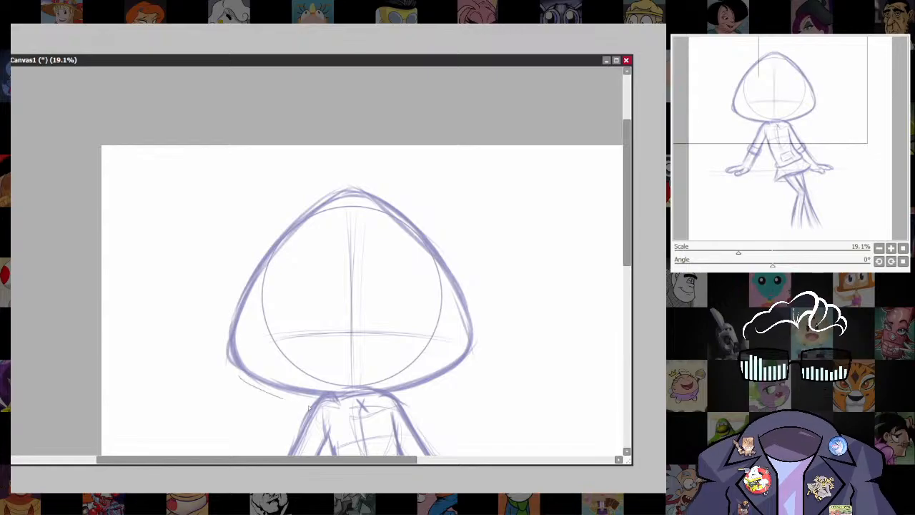
mouse_move(413, 391)
mouse_down()
mouse_move(407, 161)
mouse_move(198, 251)
mouse_move(212, 392)
mouse_up()
key(ctrl+t)
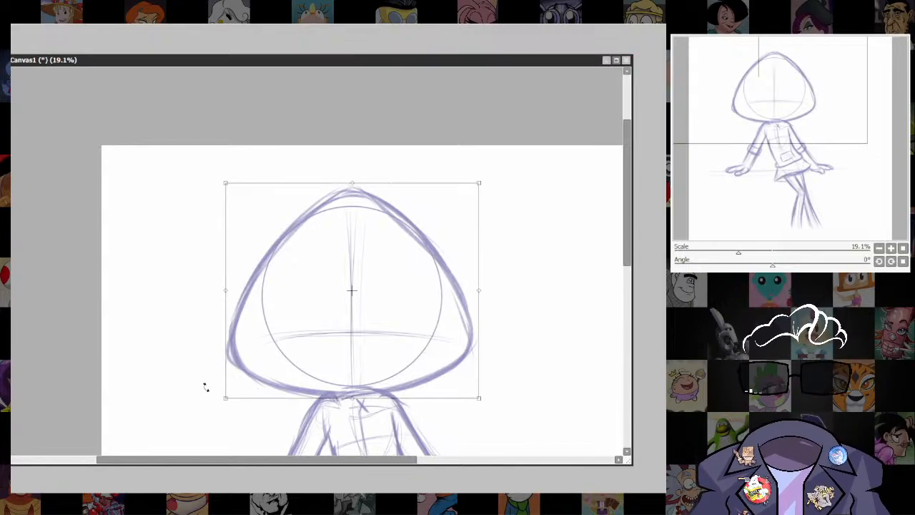
drag(350, 183, 351, 178)
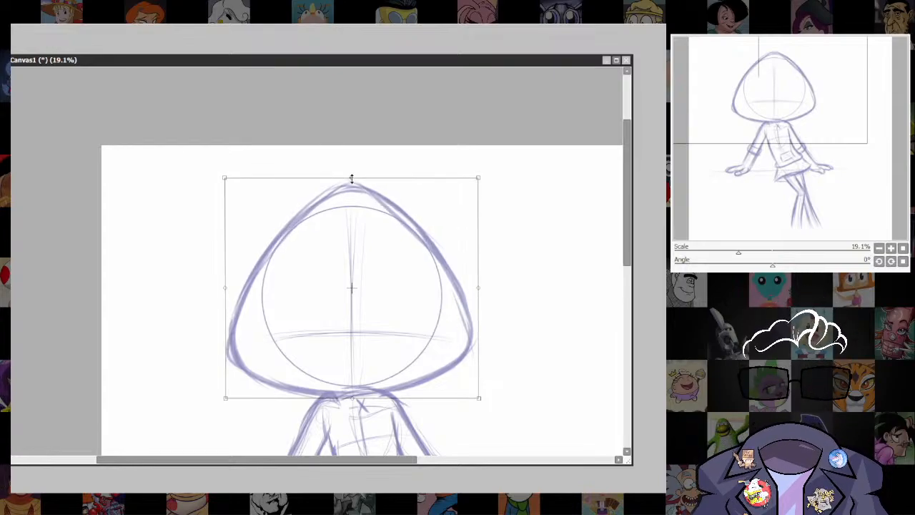
key(Return)
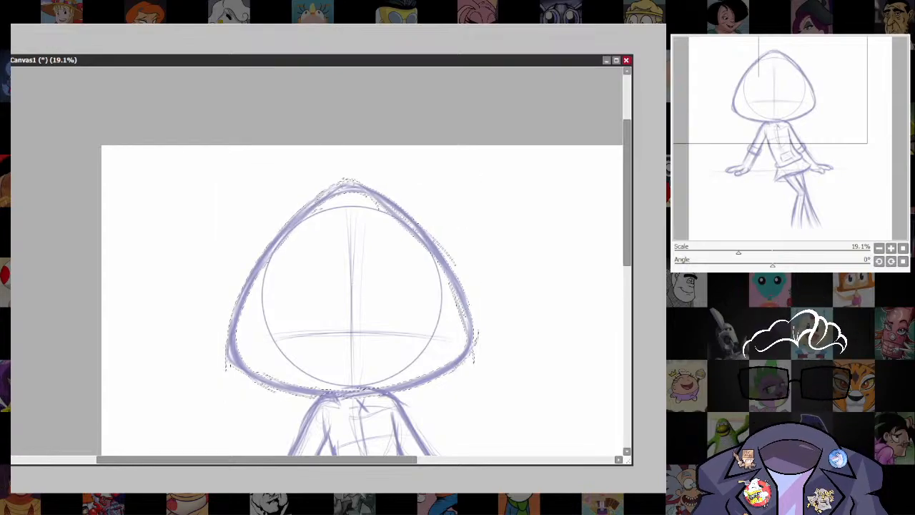
key(ctrl+d)
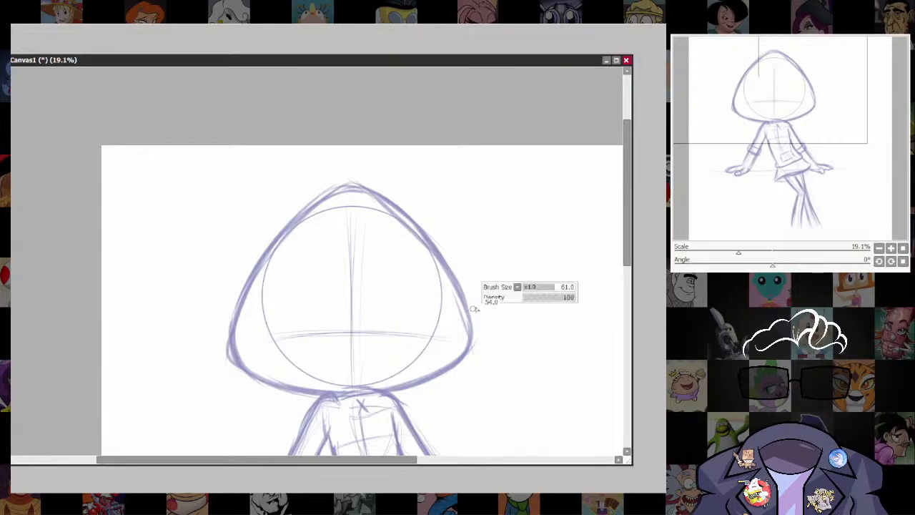
Erase the lower right corner of the outer head outline and redraw it rounder and closer to the circle.
mouse_move(476, 321)
mouse_down()
mouse_move(468, 360)
mouse_move(427, 392)
mouse_up()
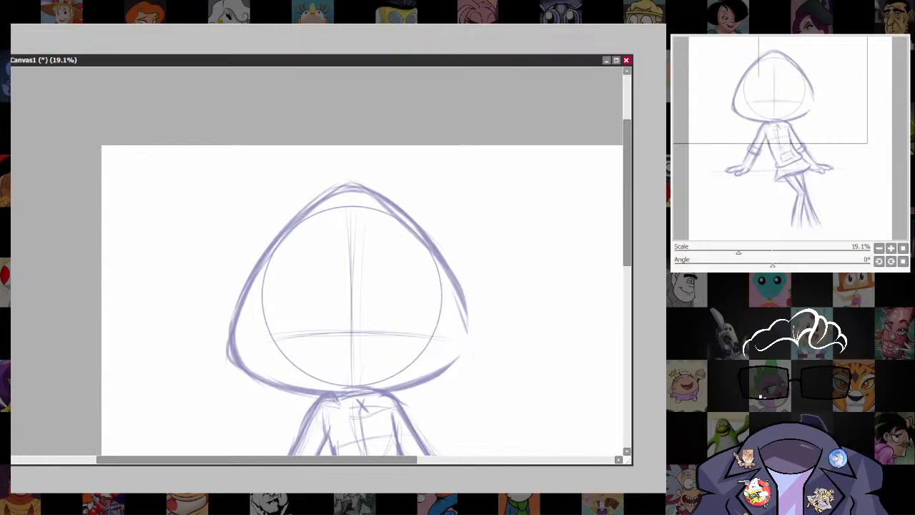
drag(453, 285, 460, 358)
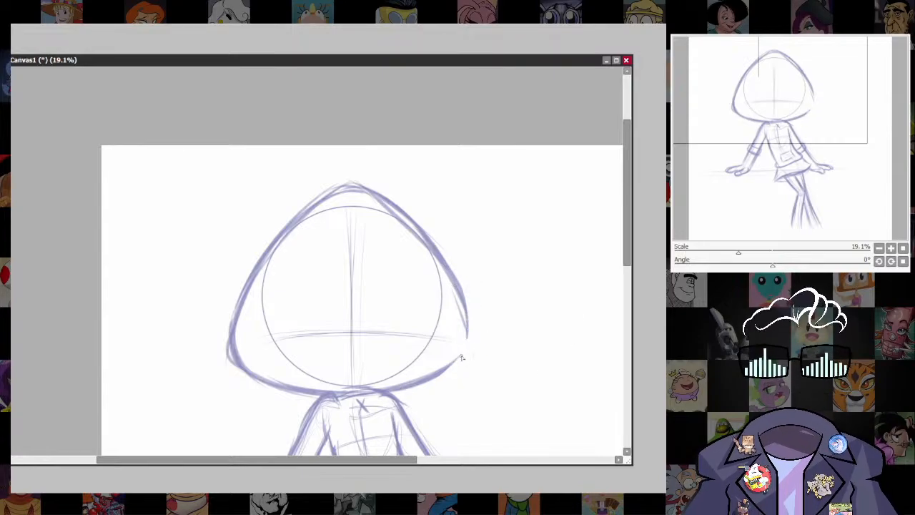
drag(465, 308, 433, 370)
drag(466, 343, 443, 370)
drag(465, 323, 418, 385)
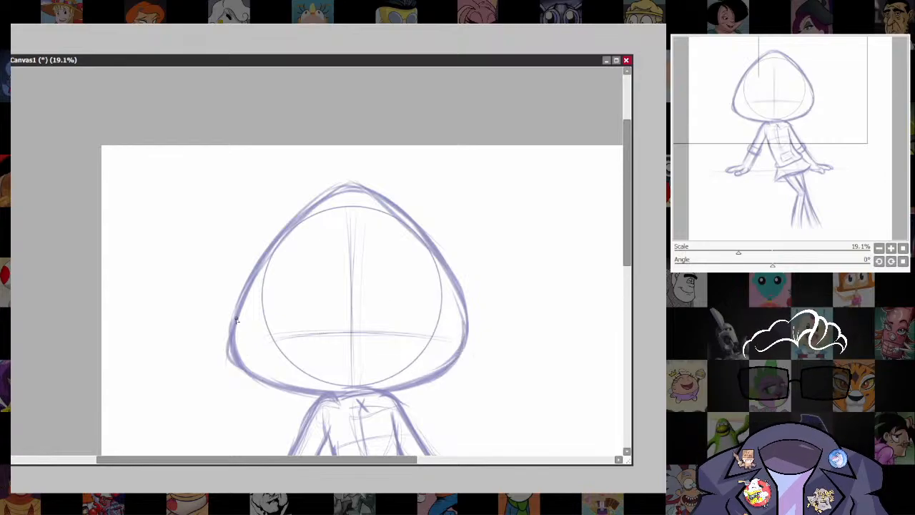
Reshape the outline's lower left corner as a rounder curve, erasing the old line, and thicken both lower corners.
mouse_move(237, 319)
mouse_down()
mouse_move(265, 374)
mouse_move(308, 379)
mouse_up()
key(e)
mouse_move(234, 279)
ctrl+alt+mouse_down()
mouse_move(227, 347)
mouse_move(276, 393)
ctrl+alt+mouse_up()
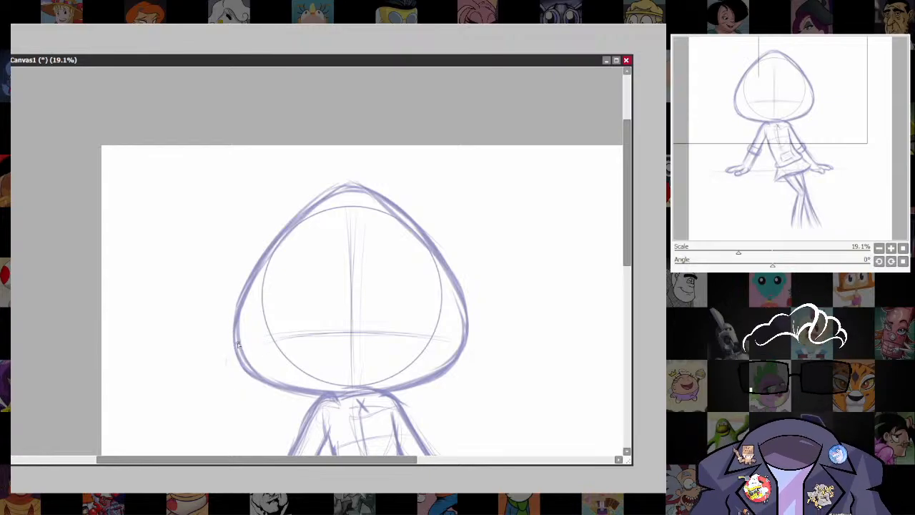
drag(236, 349, 277, 384)
mouse_move(233, 360)
mouse_down()
mouse_move(261, 257)
mouse_move(258, 379)
mouse_up()
drag(456, 288, 471, 346)
drag(428, 381, 473, 335)
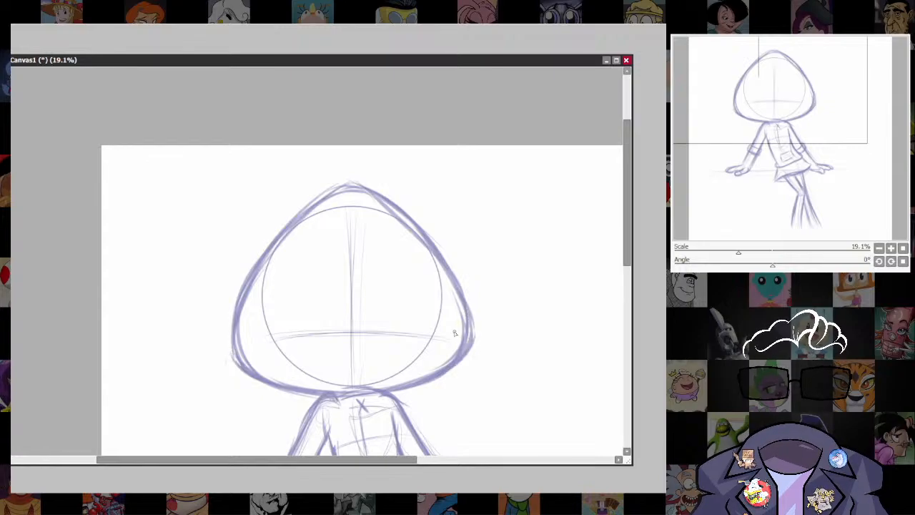
Draw a pair of pointed cat ears on the upper left and upper right slopes of the head outline.
mouse_move(289, 224)
mouse_down()
mouse_move(364, 188)
mouse_move(388, 199)
mouse_move(369, 206)
mouse_up()
mouse_move(255, 266)
mouse_down()
mouse_move(258, 190)
mouse_move(275, 209)
mouse_up()
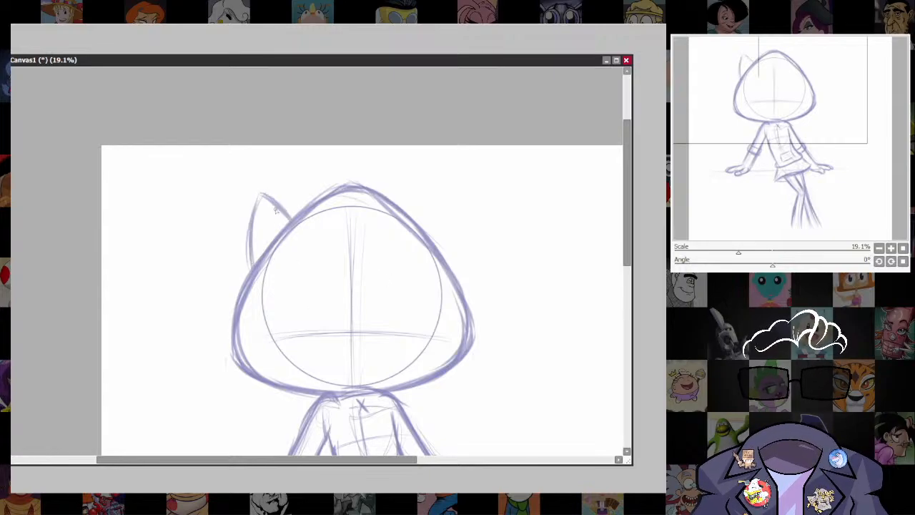
mouse_move(252, 275)
mouse_down()
mouse_move(267, 189)
mouse_move(293, 221)
mouse_move(245, 256)
mouse_move(260, 193)
mouse_up()
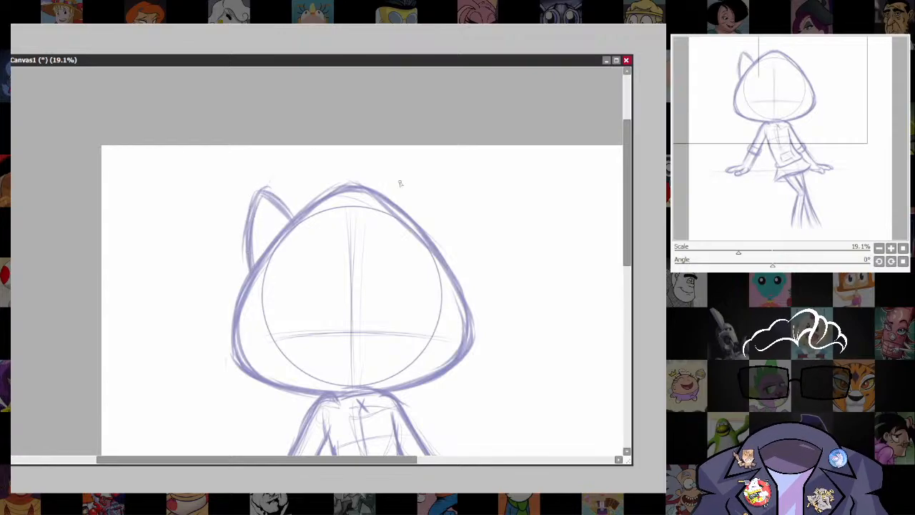
mouse_move(401, 211)
mouse_down()
mouse_move(426, 186)
mouse_move(452, 221)
mouse_up()
drag(432, 180, 447, 257)
mouse_move(397, 212)
mouse_down()
mouse_move(436, 177)
mouse_move(447, 258)
mouse_up()
mouse_move(505, 402)
mouse_down()
mouse_move(471, 303)
mouse_move(471, 373)
mouse_up()
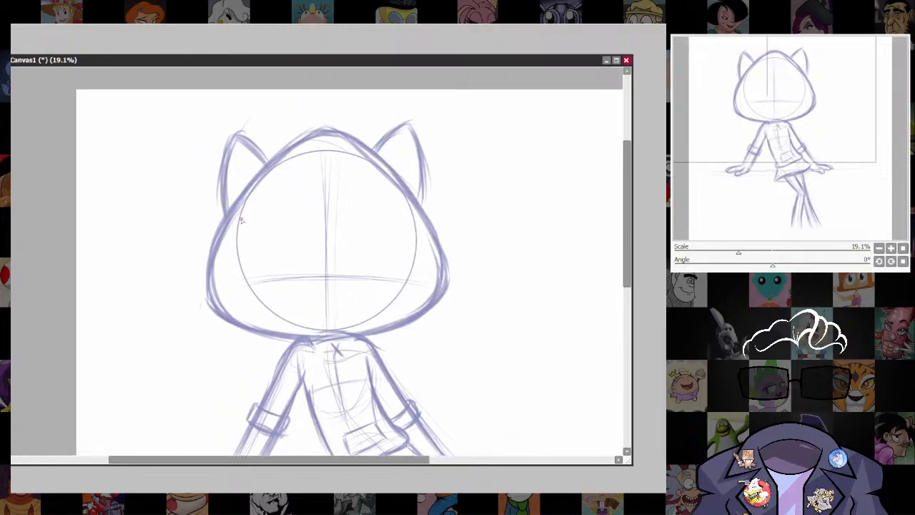
Cut the lower corners of the head outline further inward, erasing the excess line outside and redrawing the lower right edge.
drag(243, 199, 209, 301)
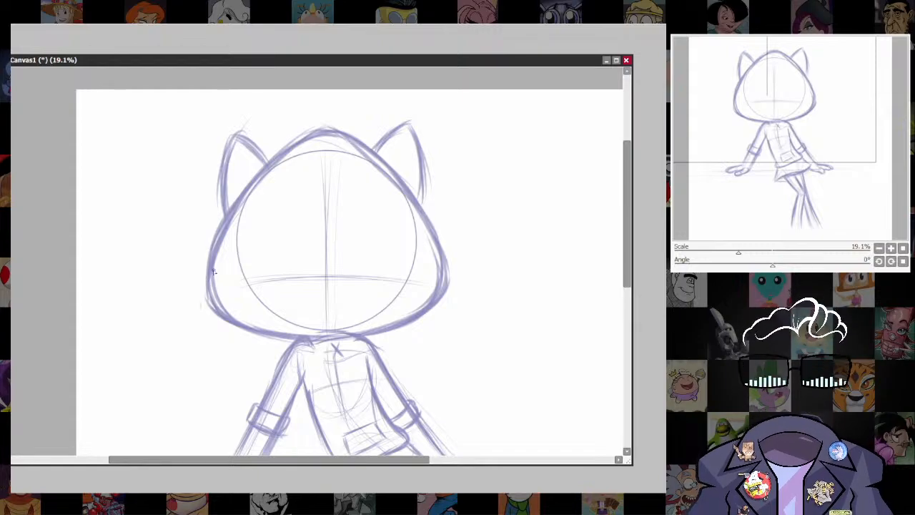
mouse_move(213, 272)
mouse_down()
mouse_move(210, 291)
mouse_move(266, 313)
mouse_up()
mouse_move(215, 289)
mouse_down()
mouse_move(277, 320)
mouse_move(276, 329)
mouse_up()
key(e)
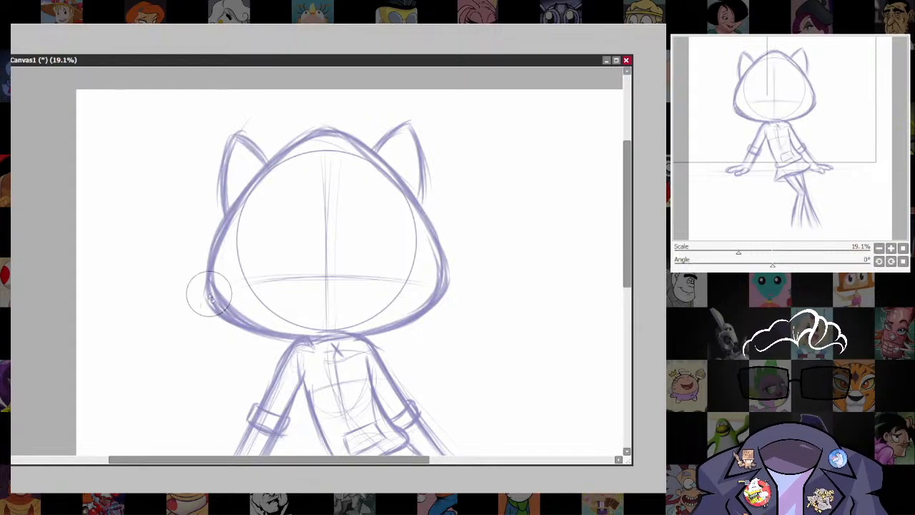
drag(198, 302, 244, 350)
mouse_move(465, 270)
mouse_down()
mouse_move(422, 333)
mouse_move(399, 348)
mouse_move(443, 287)
mouse_up()
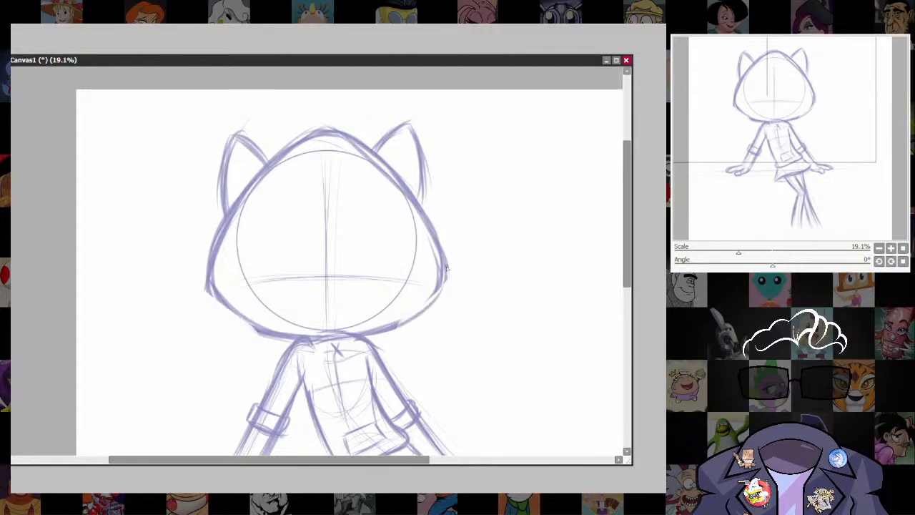
mouse_move(397, 324)
mouse_down()
mouse_move(447, 281)
mouse_move(436, 297)
mouse_up()
Thicken the head outline's lower left edge from the corner to the neck and strengthen the slope above it.
scroll(498, 345, down, 3)
drag(502, 366, 468, 202)
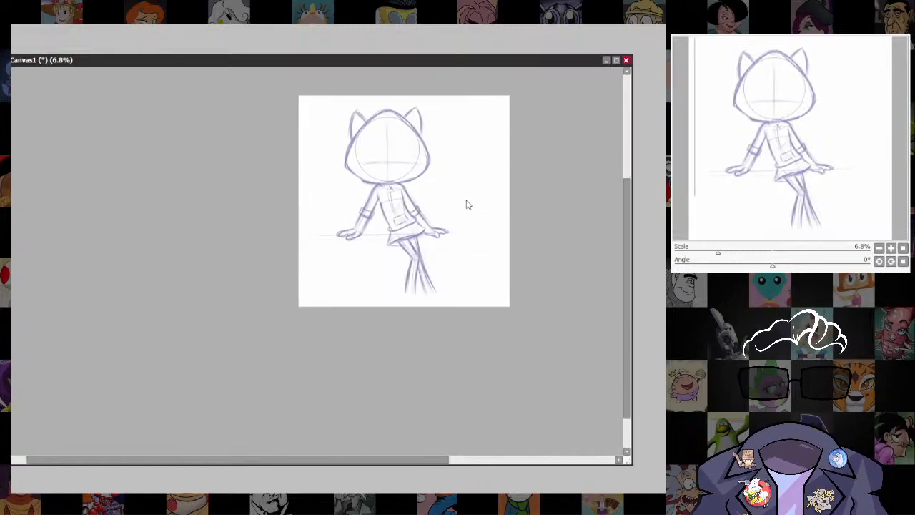
scroll(499, 421, up, 2)
scroll(374, 248, up, 3)
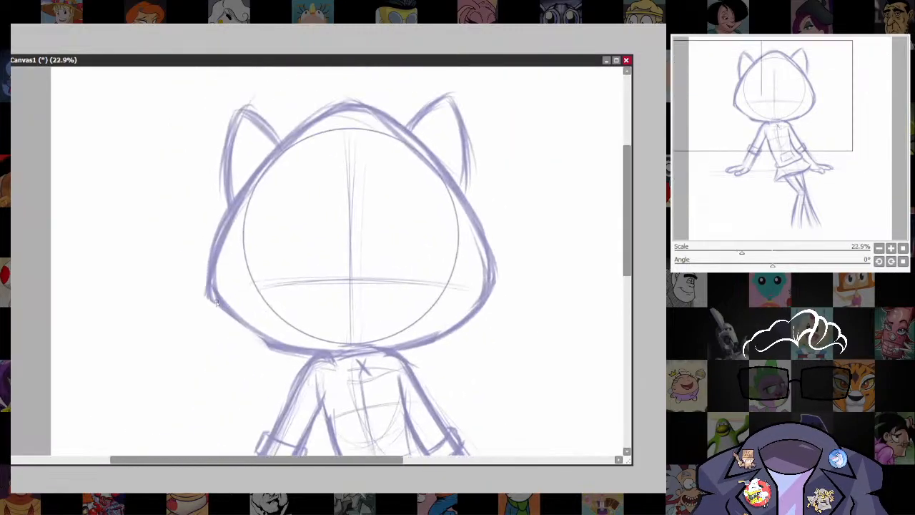
drag(214, 297, 259, 337)
mouse_move(213, 292)
mouse_down()
mouse_move(269, 349)
mouse_move(307, 357)
mouse_move(310, 339)
mouse_up()
drag(336, 114, 232, 223)
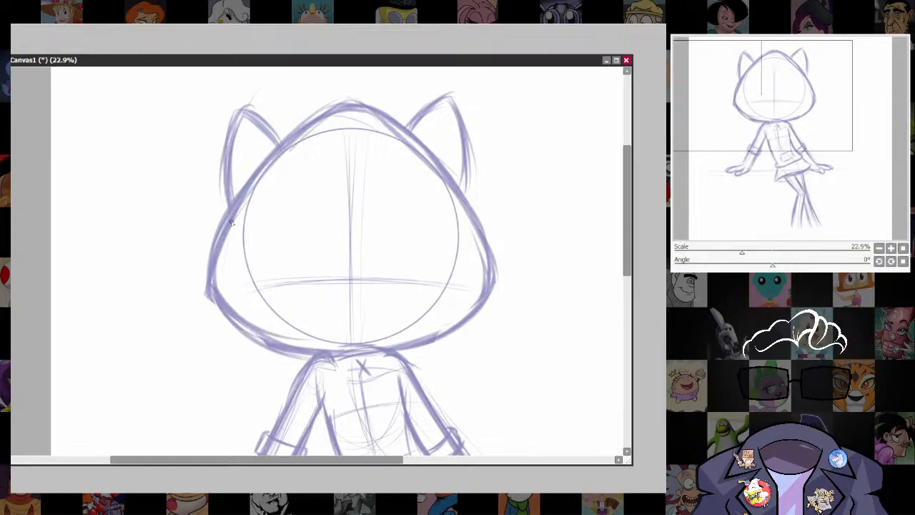
Draw the left half of an inner hood opening from a peak inside the circle down and around to the chin.
mouse_move(351, 143)
mouse_down()
mouse_move(295, 183)
mouse_move(236, 263)
mouse_move(238, 254)
mouse_up()
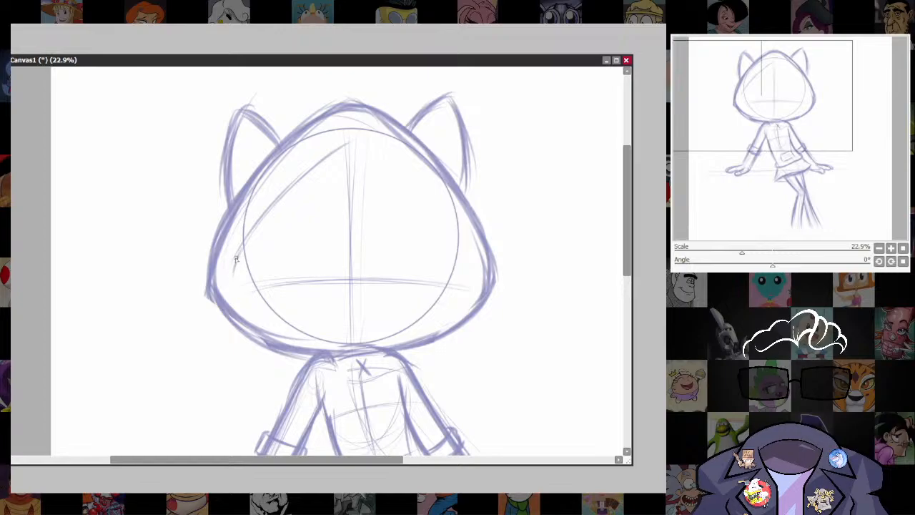
drag(337, 157, 236, 265)
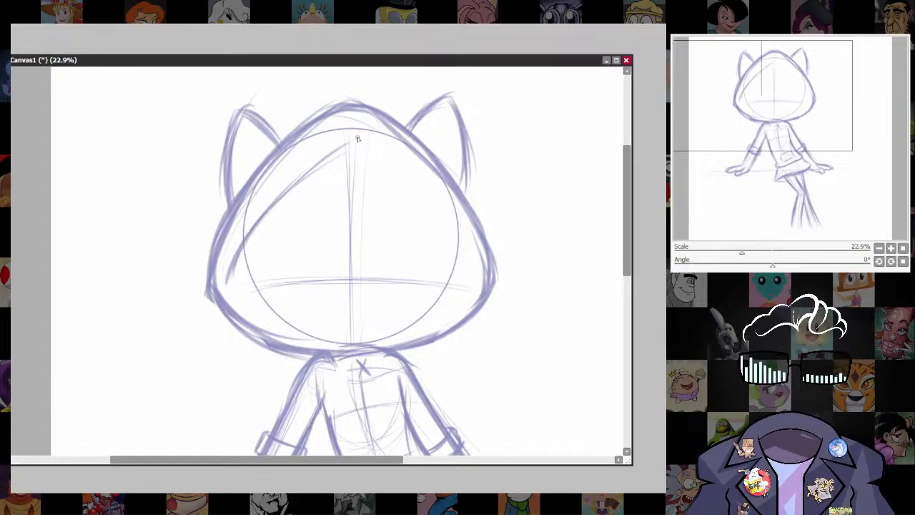
mouse_move(359, 141)
mouse_down()
mouse_move(251, 263)
mouse_move(258, 315)
mouse_move(284, 328)
mouse_up()
mouse_move(229, 283)
mouse_down()
mouse_move(295, 336)
mouse_move(335, 340)
mouse_up()
drag(243, 303, 344, 347)
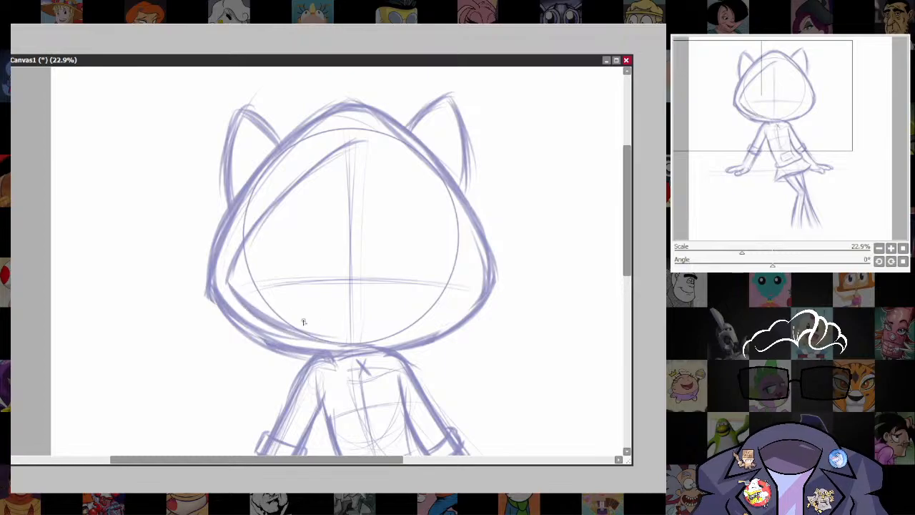
drag(278, 327, 364, 345)
mouse_move(221, 283)
mouse_down()
mouse_move(246, 319)
mouse_move(335, 334)
mouse_up()
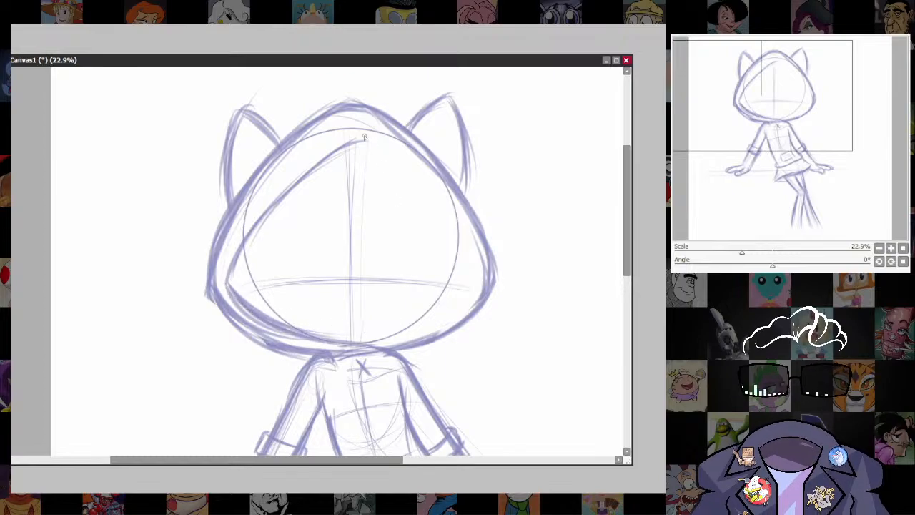
Draw the right half of the hood opening from its peak around to the chin and thicken the lines.
mouse_move(354, 145)
mouse_down()
mouse_move(404, 177)
mouse_move(439, 236)
mouse_move(473, 253)
mouse_up()
drag(413, 190, 474, 277)
mouse_move(459, 235)
mouse_down()
mouse_move(469, 306)
mouse_move(354, 339)
mouse_up()
mouse_move(447, 316)
mouse_down()
mouse_move(361, 341)
mouse_move(397, 334)
mouse_up()
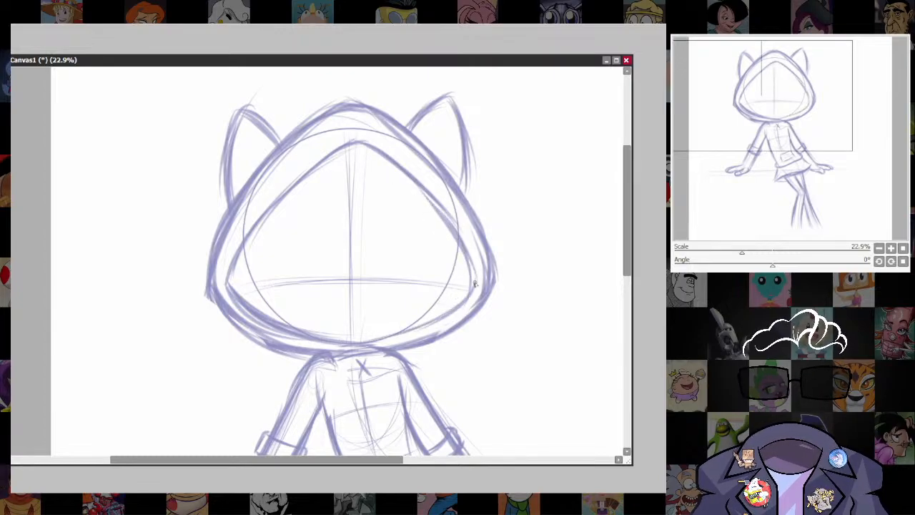
drag(477, 282, 368, 342)
drag(440, 320, 409, 333)
drag(471, 265, 428, 332)
drag(350, 139, 457, 207)
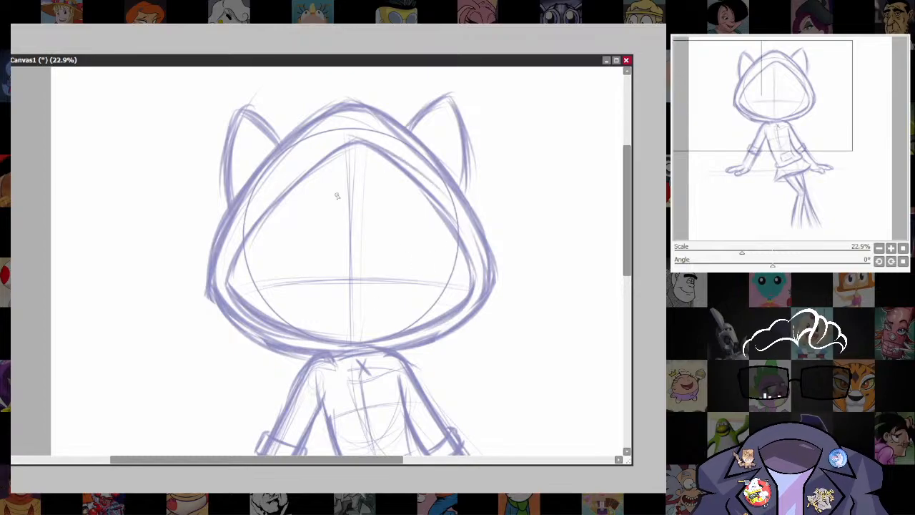
drag(282, 198, 246, 251)
Erase the hood outline where it crosses the bases of both ears, using a smaller eraser.
scroll(490, 341, up, 2)
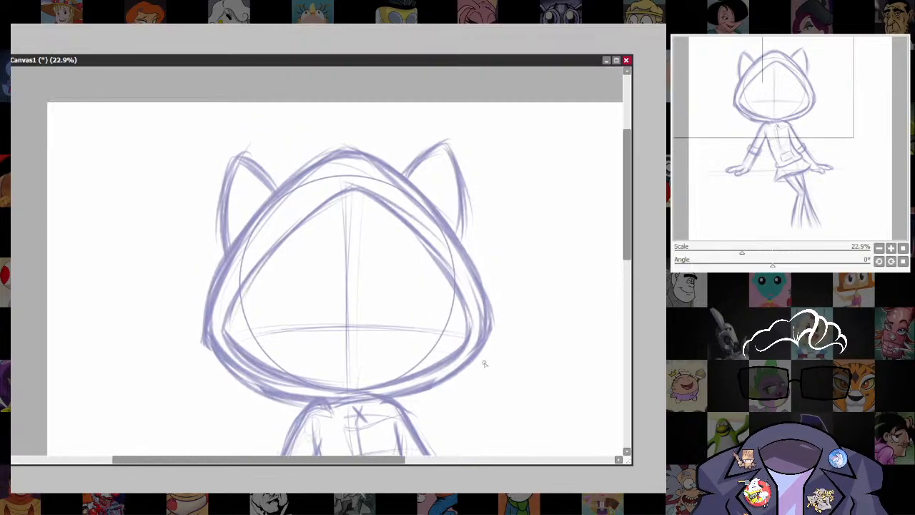
key(e)
mouse_move(262, 211)
mouse_down()
mouse_move(255, 238)
mouse_move(251, 215)
mouse_move(237, 269)
mouse_move(238, 247)
mouse_up()
key(bracketleft)
key(bracketleft)
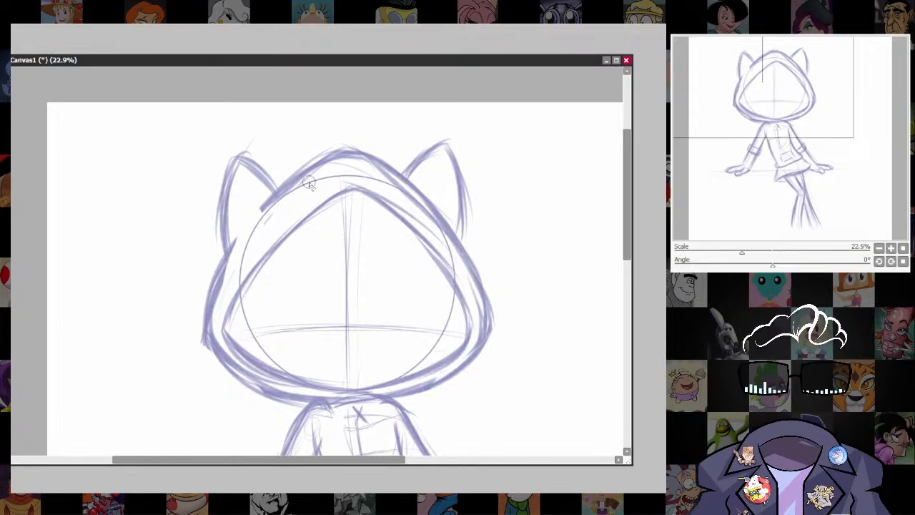
drag(423, 186, 438, 206)
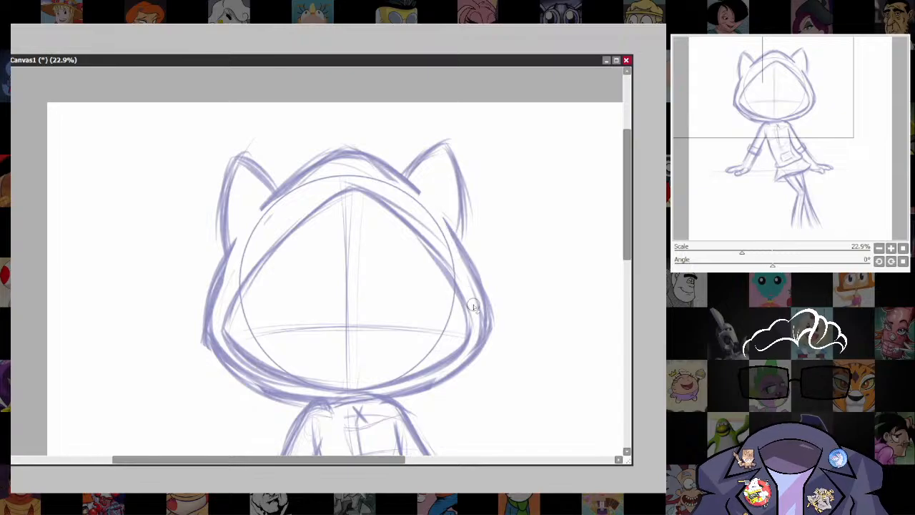
drag(531, 465, 496, 381)
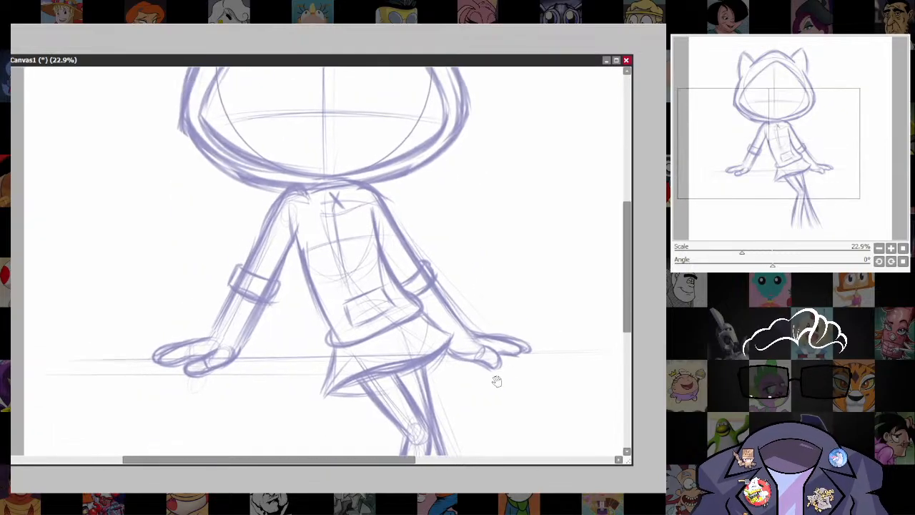
scroll(513, 303, down, 2)
drag(524, 408, 519, 434)
drag(422, 374, 453, 383)
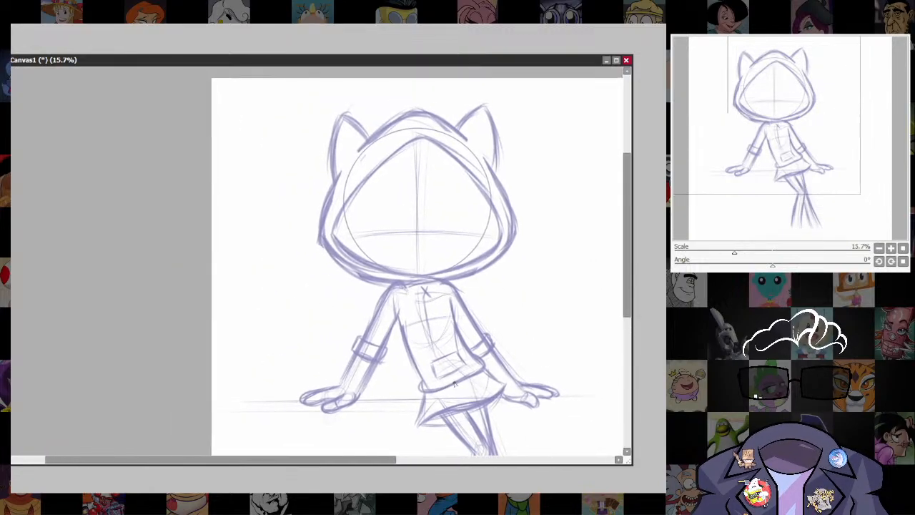
key(])
key(])
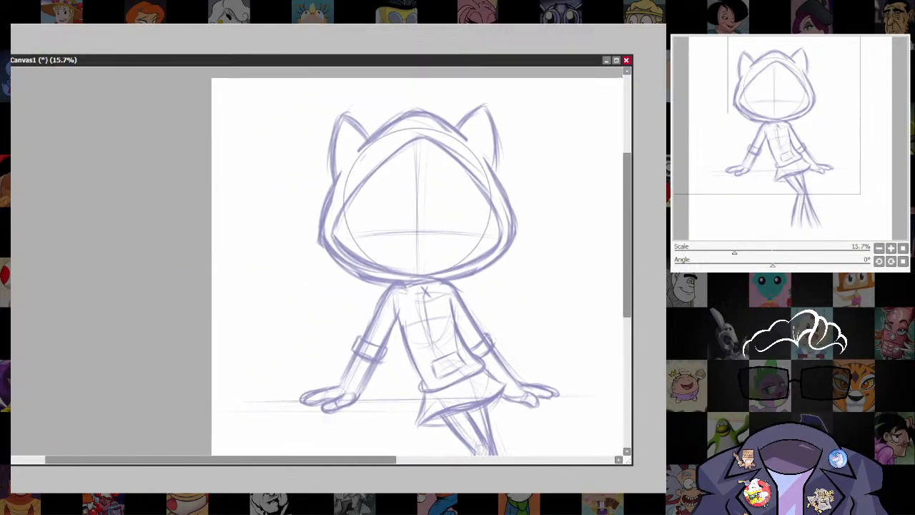
mouse_move(442, 390)
mouse_down()
mouse_move(411, 367)
mouse_move(218, 347)
mouse_move(313, 321)
mouse_up()
key(ctrl+z)
mouse_move(407, 367)
mouse_down()
mouse_move(254, 339)
mouse_move(307, 316)
mouse_up()
key(ctrl+z)
Paint a thick, soft tail with a larger brush, running from the hip behind the propped arm and curling upward into a spiral.
key(])
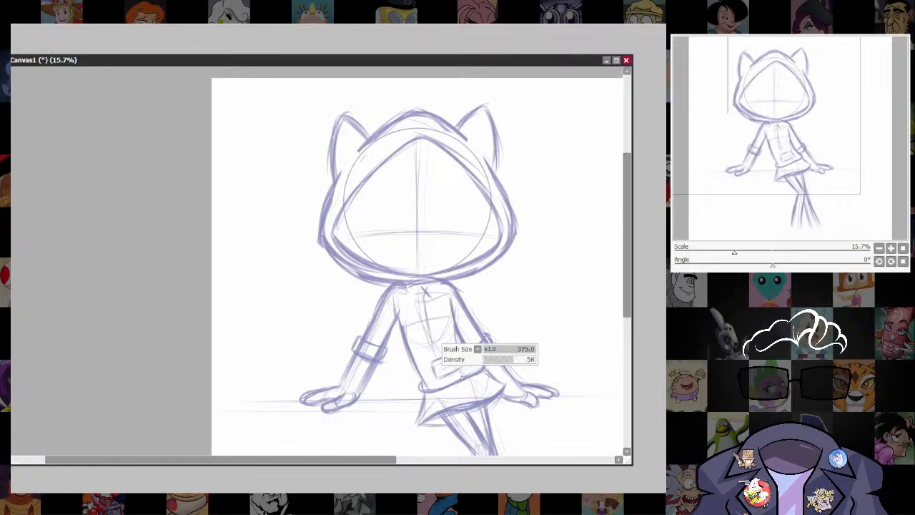
mouse_move(439, 391)
mouse_down()
mouse_move(360, 392)
mouse_move(263, 290)
mouse_move(323, 311)
mouse_up()
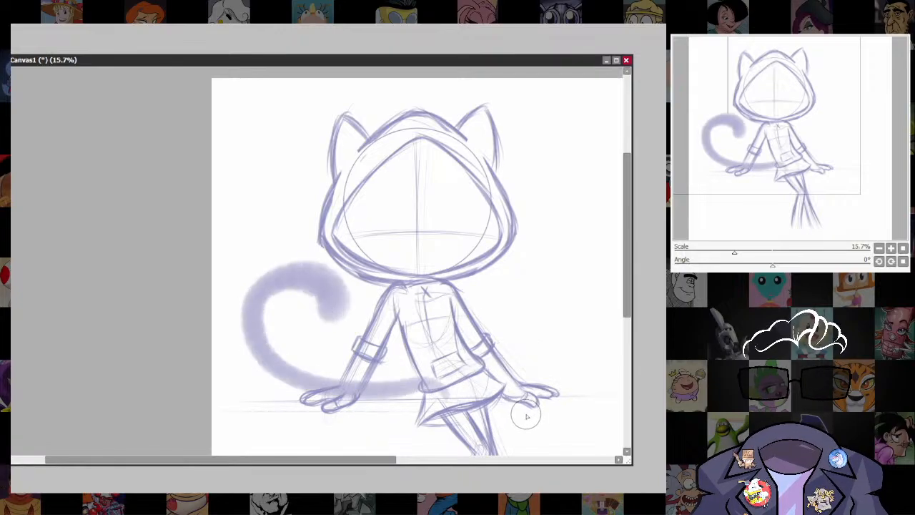
key(ctrl+z)
mouse_move(440, 383)
mouse_down()
mouse_move(298, 384)
mouse_move(274, 272)
mouse_move(330, 310)
mouse_move(317, 280)
mouse_move(236, 290)
mouse_move(280, 371)
mouse_up()
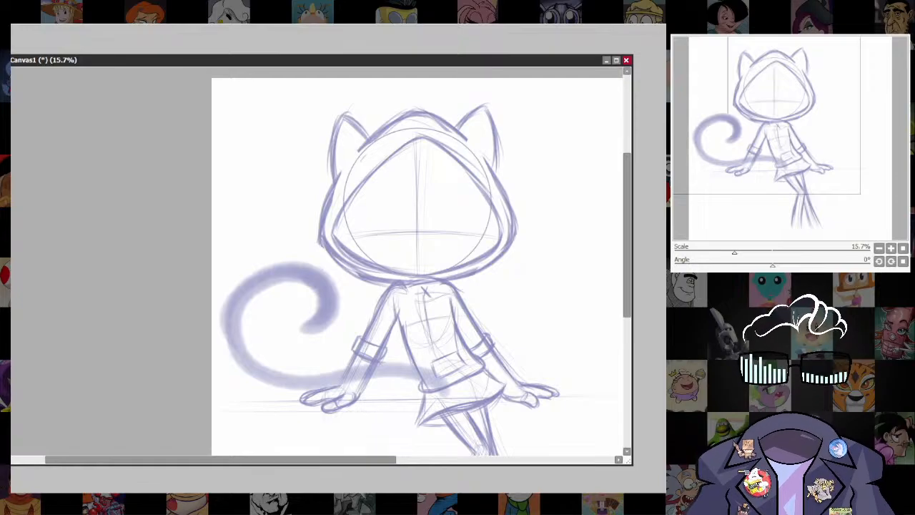
Transform the painted tail, narrowing it slightly, scaling it down a little and moving it slightly lower behind the arm.
drag(502, 405, 525, 399)
scroll(506, 334, up, 3)
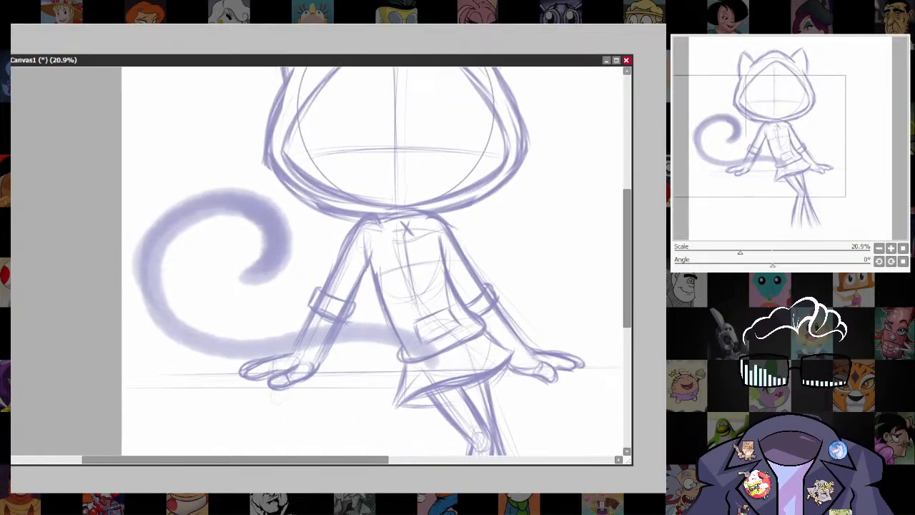
key(ctrl+t)
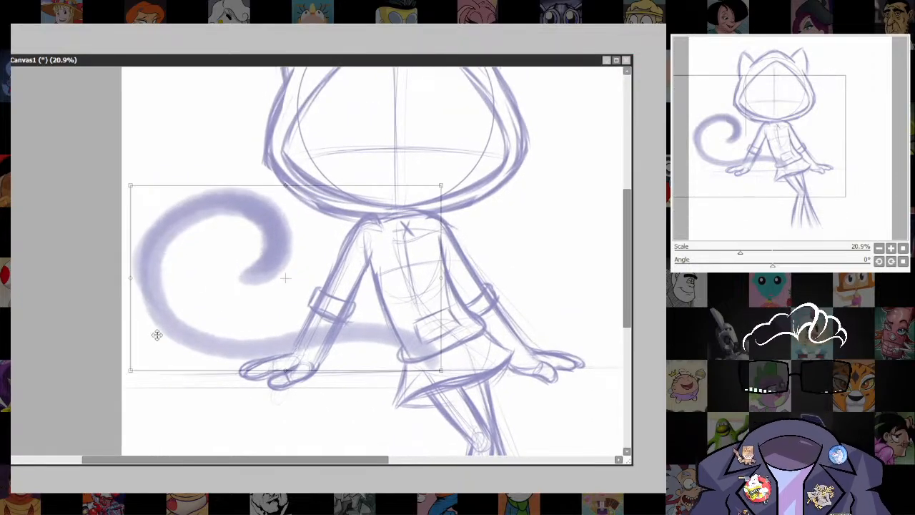
drag(136, 284, 145, 280)
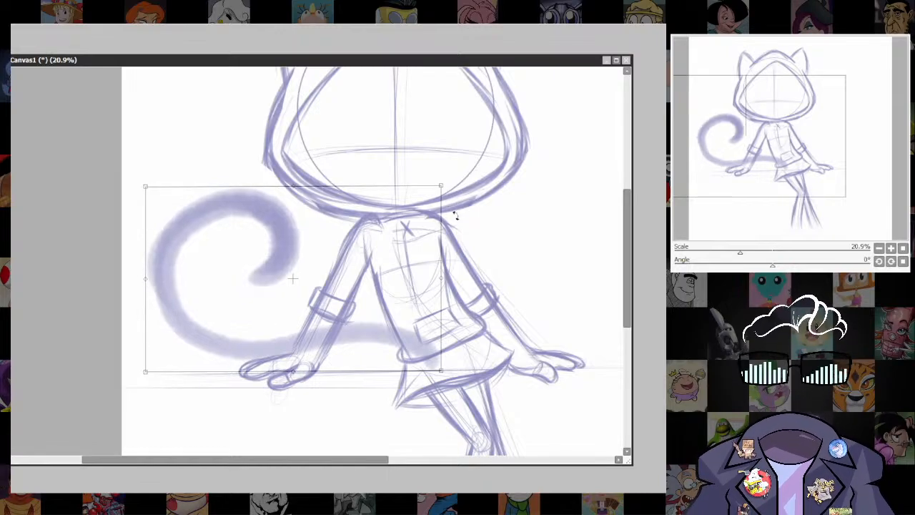
drag(441, 187, 433, 192)
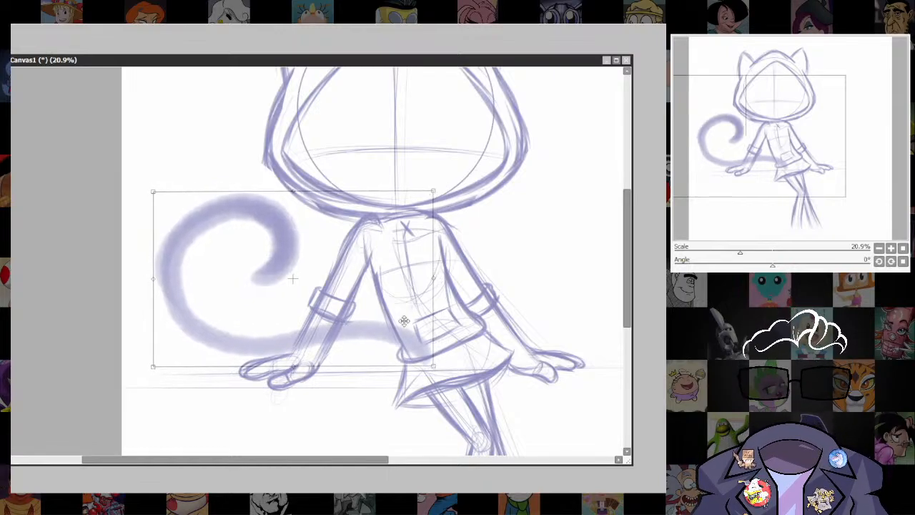
drag(412, 318, 412, 326)
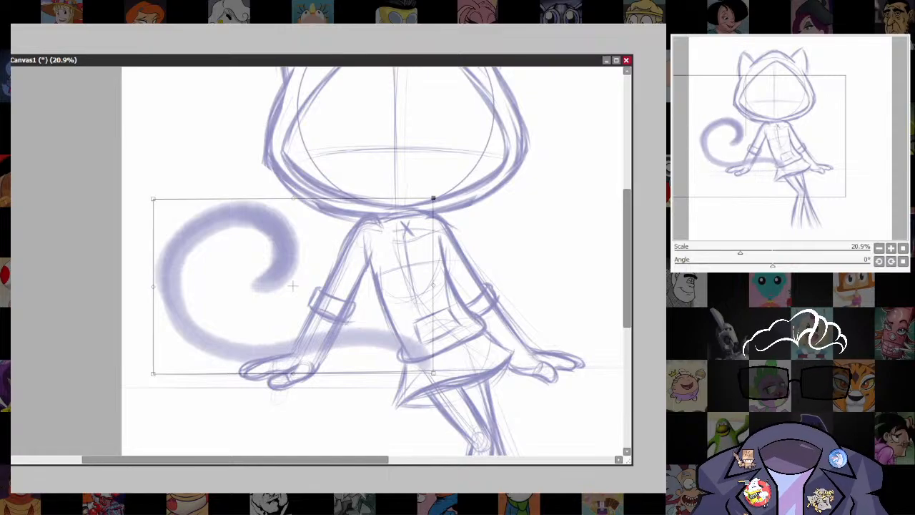
key(Return)
Outline the upper and lower edges of the tail between the propped arm and the hip with a much smaller brush.
scroll(396, 351, up, 2)
drag(396, 351, 424, 347)
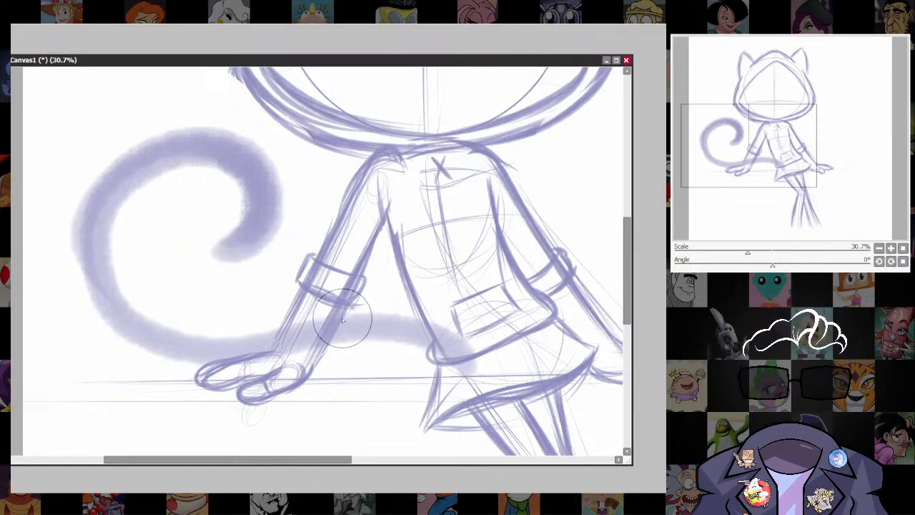
key(bracketleft)
key(bracketleft)
key(bracketleft)
key(bracketleft)
key(bracketleft)
key(bracketleft)
key(bracketleft)
key(bracketleft)
mouse_move(344, 316)
mouse_down()
mouse_move(392, 314)
mouse_move(350, 326)
mouse_move(427, 319)
mouse_up()
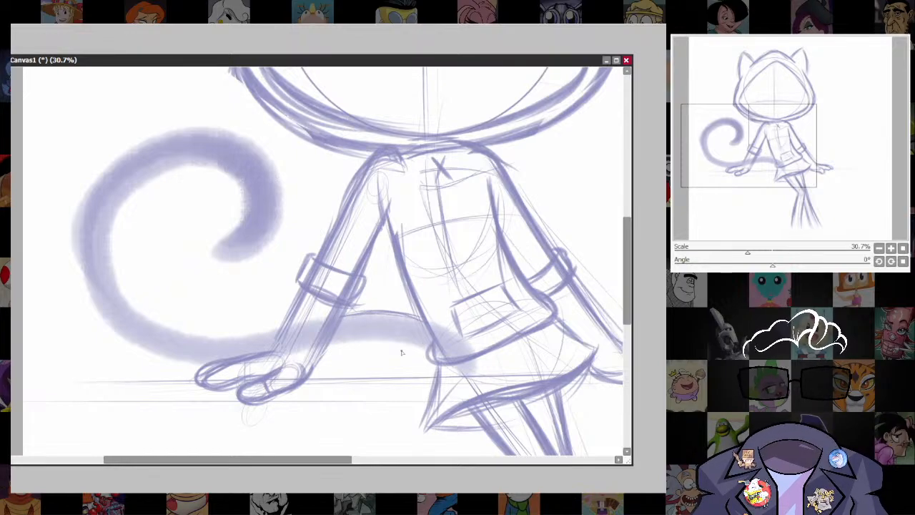
drag(517, 260, 493, 175)
mouse_move(363, 321)
mouse_down()
mouse_move(422, 312)
mouse_move(451, 290)
mouse_up()
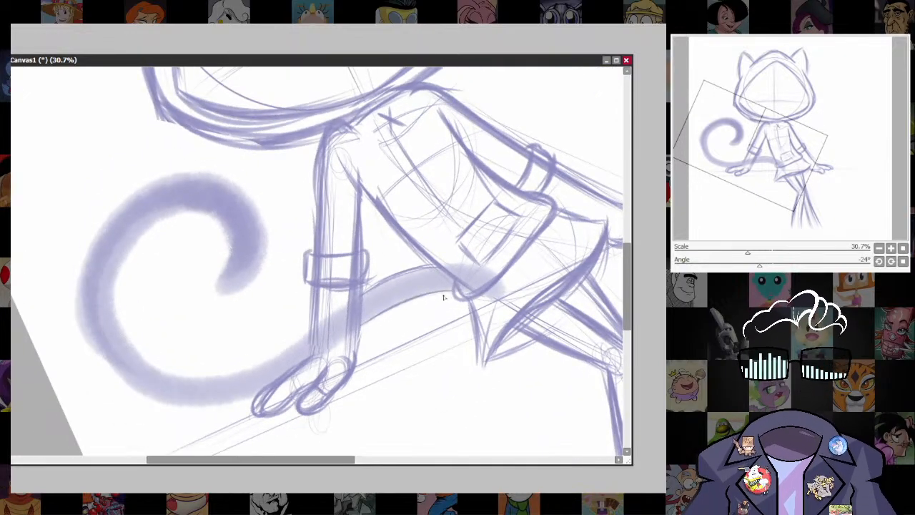
drag(363, 323, 401, 302)
Outline the rounded tail tip and continue the line around the outer edge of the upper curl.
drag(393, 348, 474, 372)
mouse_move(297, 249)
mouse_down()
mouse_move(305, 273)
mouse_move(294, 329)
mouse_move(305, 299)
mouse_move(342, 293)
mouse_up()
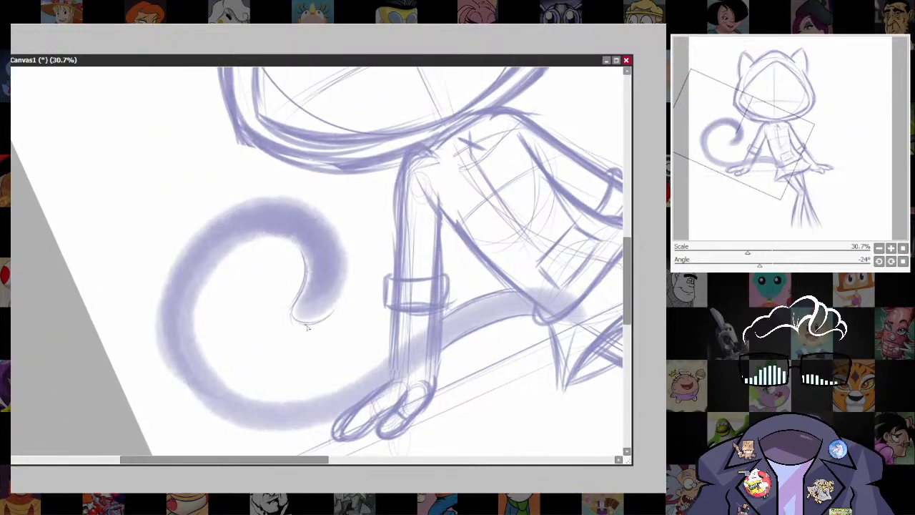
mouse_move(308, 328)
mouse_down()
mouse_move(332, 312)
mouse_move(338, 233)
mouse_move(226, 212)
mouse_move(324, 215)
mouse_move(349, 285)
mouse_move(336, 309)
mouse_up()
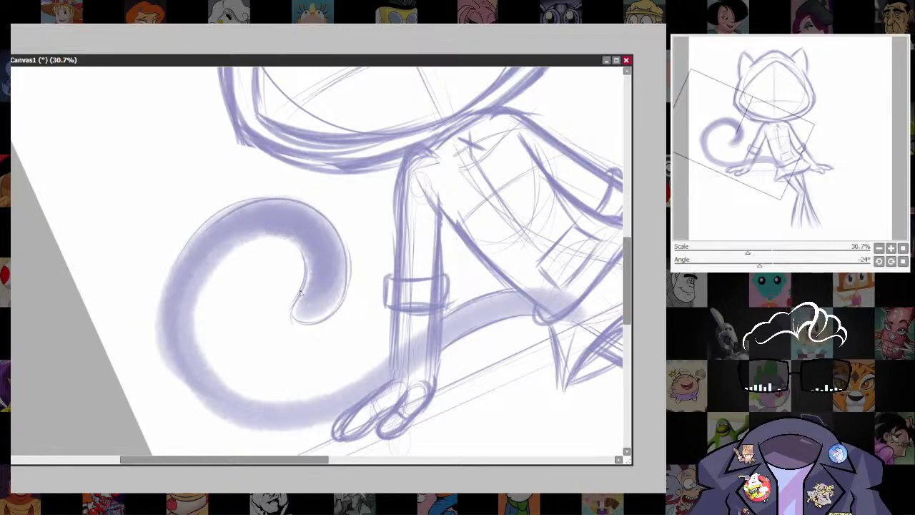
Draw the tail's inner edge from the upper curl around to the forearm and strengthen its lower bend.
mouse_move(267, 234)
mouse_down()
mouse_move(194, 334)
mouse_move(222, 262)
mouse_move(217, 373)
mouse_move(193, 306)
mouse_move(212, 331)
mouse_move(200, 349)
mouse_move(216, 350)
mouse_move(241, 397)
mouse_up()
mouse_move(208, 366)
mouse_down()
mouse_move(288, 412)
mouse_move(242, 386)
mouse_move(357, 384)
mouse_up()
drag(277, 406, 384, 350)
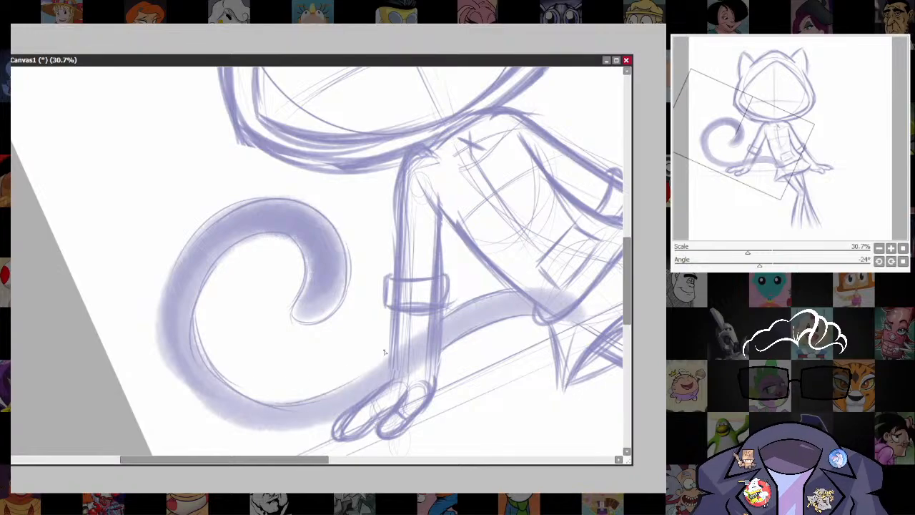
drag(319, 395, 395, 348)
drag(245, 313, 265, 231)
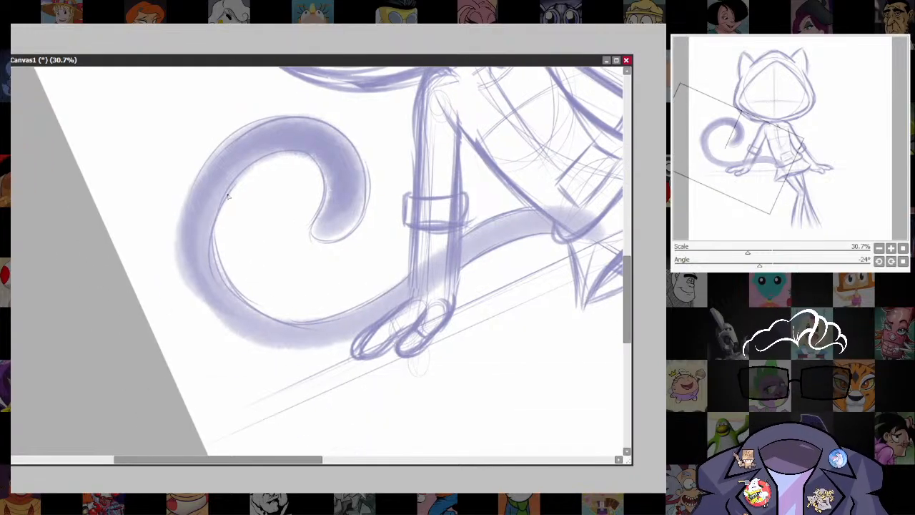
mouse_move(229, 196)
mouse_down()
mouse_move(226, 291)
mouse_move(327, 321)
mouse_up()
drag(220, 259, 243, 308)
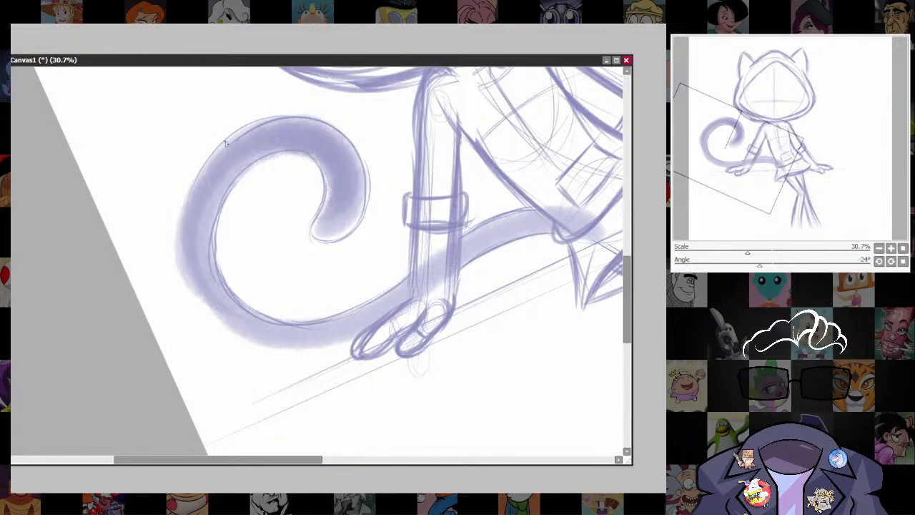
Draw the tail's outer edge from the upper curl down around the lower bend to the propped hand.
drag(225, 143, 183, 217)
mouse_move(195, 182)
mouse_down()
mouse_move(180, 262)
mouse_move(190, 290)
mouse_up()
drag(185, 206, 203, 313)
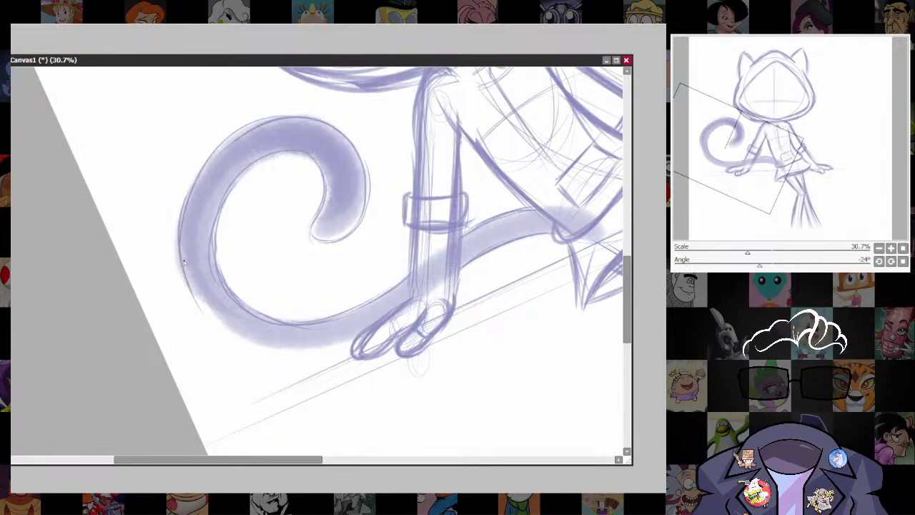
mouse_move(183, 262)
mouse_down()
mouse_move(235, 337)
mouse_move(312, 354)
mouse_move(353, 342)
mouse_up()
drag(271, 349, 348, 342)
With the canvas upright again, enlarge the brush and draw a curved dividing line across the tail near its tip.
drag(546, 390, 426, 399)
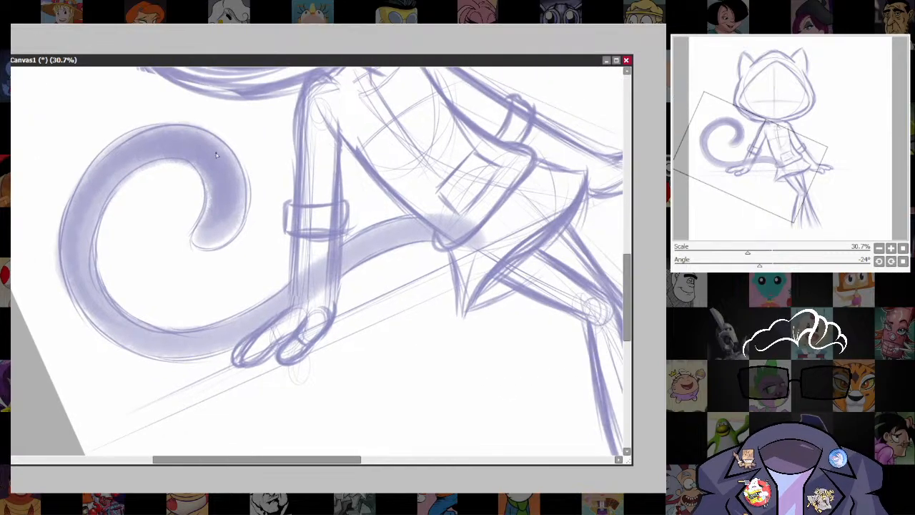
key(Home)
drag(386, 257, 338, 329)
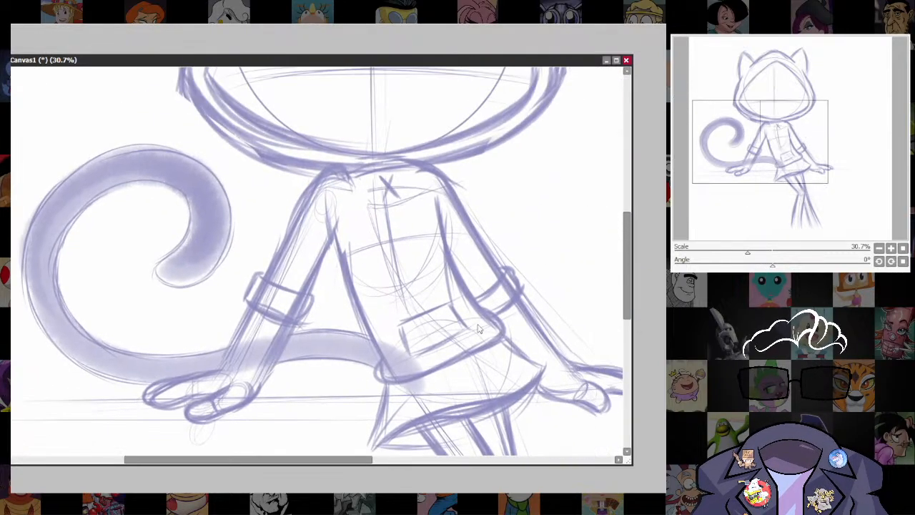
scroll(479, 329, down, 4)
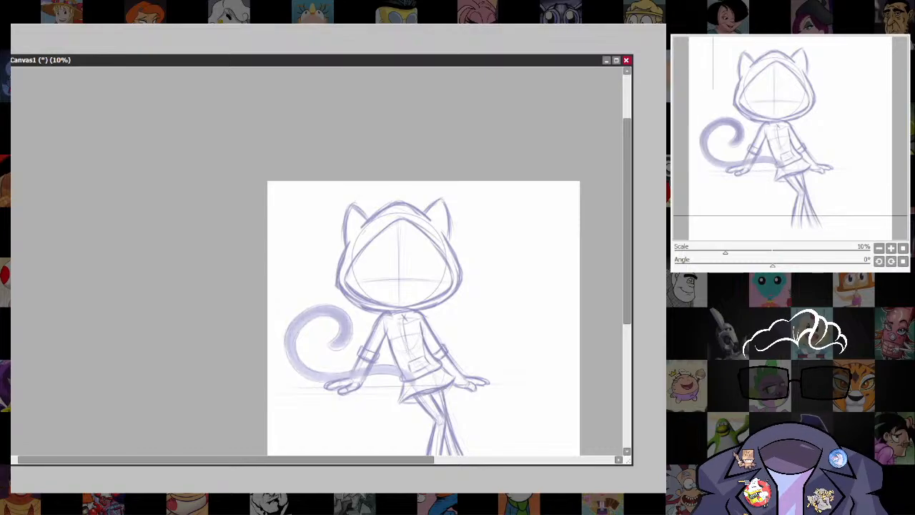
scroll(339, 389, up, 3)
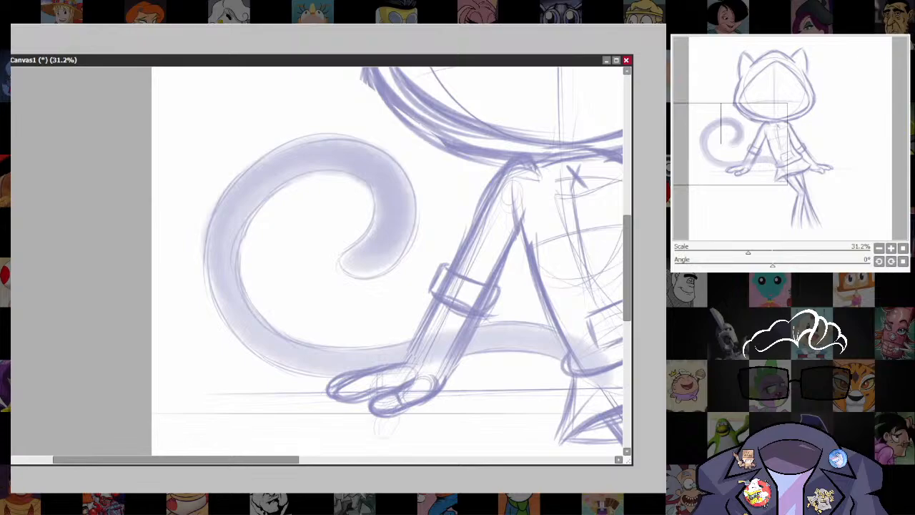
key(bracketright)
key(bracketright)
key(bracketright)
mouse_move(373, 223)
mouse_down()
mouse_move(401, 234)
mouse_move(416, 225)
mouse_move(410, 232)
mouse_up()
Hatch the tail tip beyond the dividing line with short parallel strokes, using a brush size of 26.
key(bracketright)
key(bracketright)
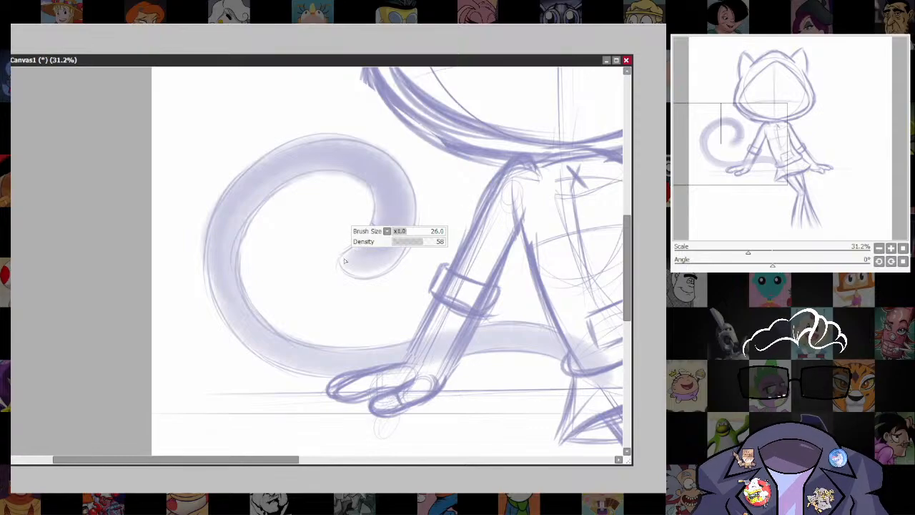
drag(343, 255, 356, 274)
drag(352, 248, 363, 270)
drag(367, 236, 376, 270)
drag(381, 233, 389, 269)
mouse_move(393, 234)
mouse_down()
mouse_move(396, 269)
mouse_move(400, 250)
mouse_up()
drag(405, 226, 406, 247)
Draw three U-shaped spots along the outer edge of the tail's upper curl.
drag(456, 266, 477, 298)
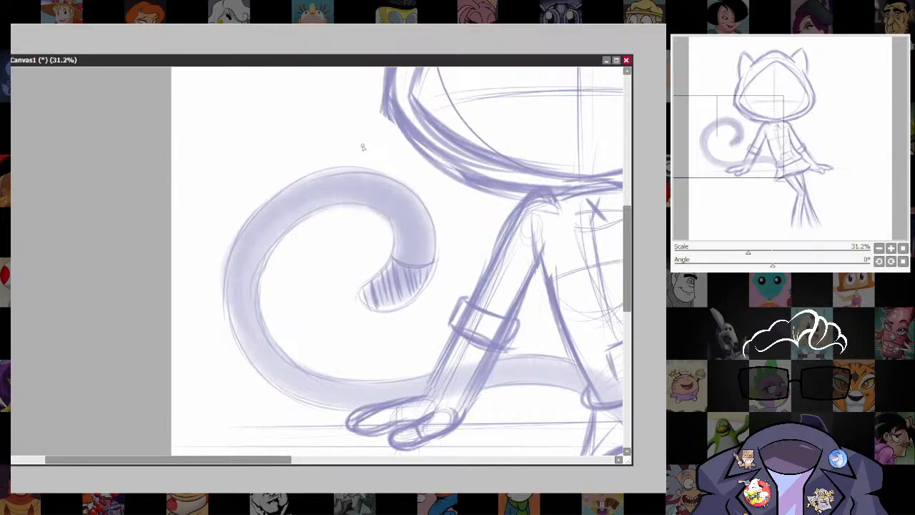
drag(375, 187, 393, 180)
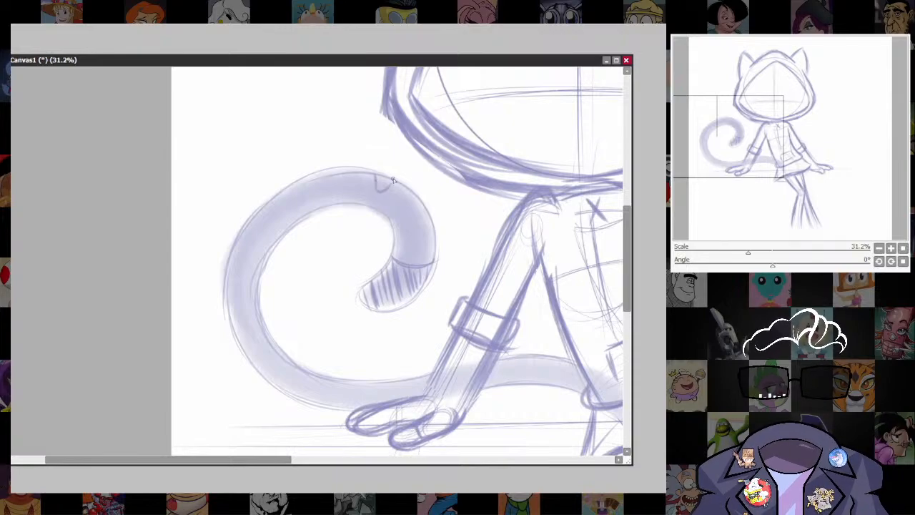
mouse_move(293, 186)
mouse_down()
mouse_move(296, 193)
mouse_move(315, 183)
mouse_up()
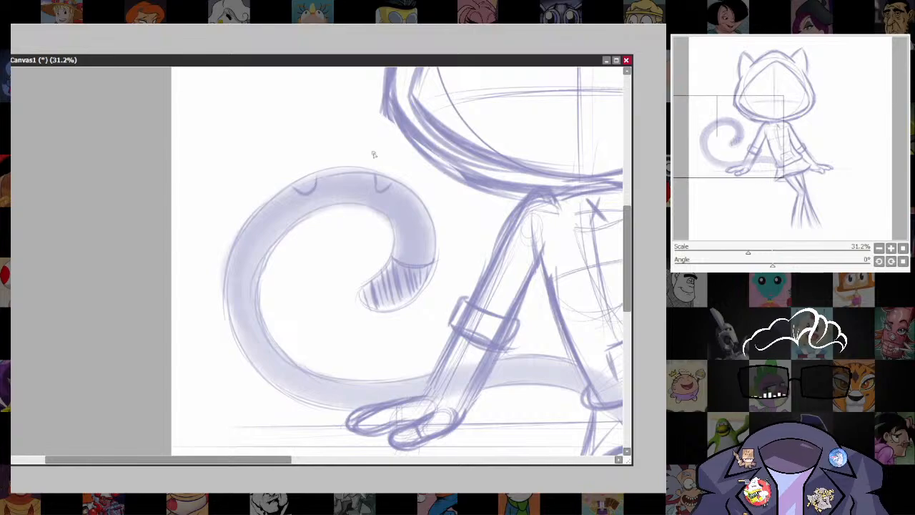
mouse_move(257, 245)
mouse_down()
mouse_move(240, 254)
mouse_move(230, 244)
mouse_up()
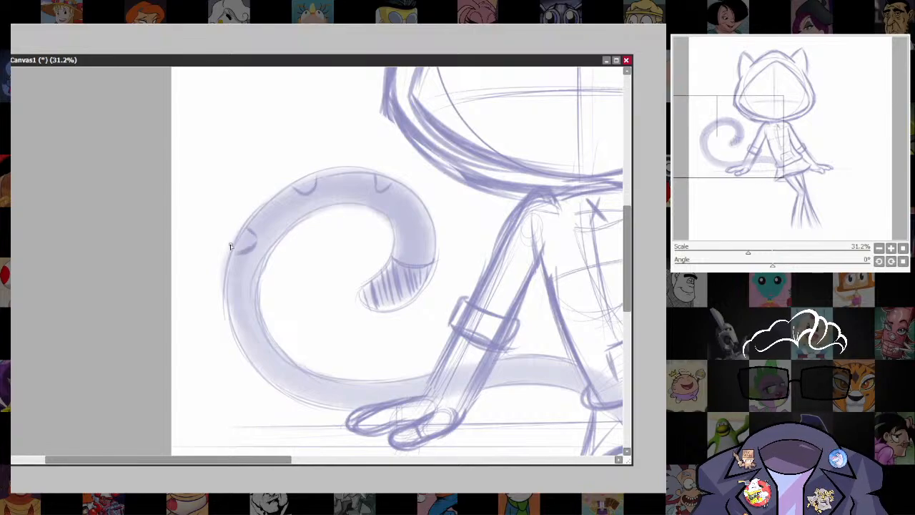
drag(231, 329, 248, 350)
mouse_move(275, 384)
mouse_down()
mouse_move(292, 382)
mouse_move(302, 396)
mouse_up()
drag(433, 395, 405, 346)
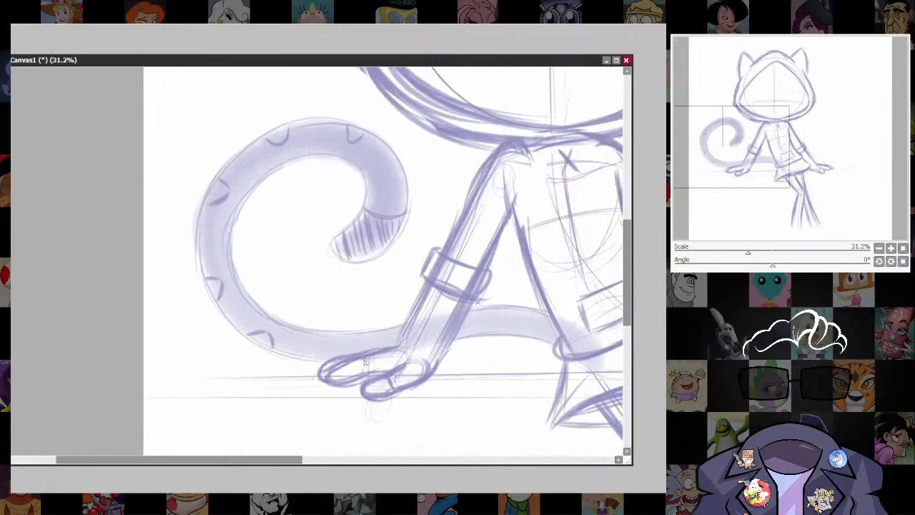
key(ctrl+z)
key(ctrl+z)
Draw three closely spaced spots around the tail's lower outer bend and adjust the two spots above them for even spacing.
mouse_move(198, 229)
mouse_down()
mouse_move(214, 238)
mouse_move(202, 258)
mouse_move(226, 292)
mouse_up()
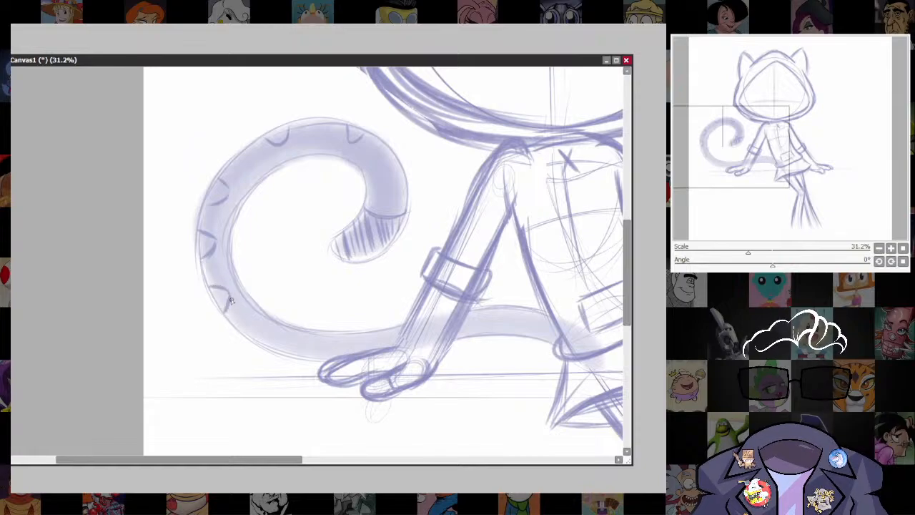
mouse_move(247, 340)
mouse_down()
mouse_move(262, 330)
mouse_move(276, 344)
mouse_up()
drag(281, 148, 286, 125)
mouse_move(222, 180)
mouse_down()
mouse_move(206, 200)
mouse_move(234, 179)
mouse_up()
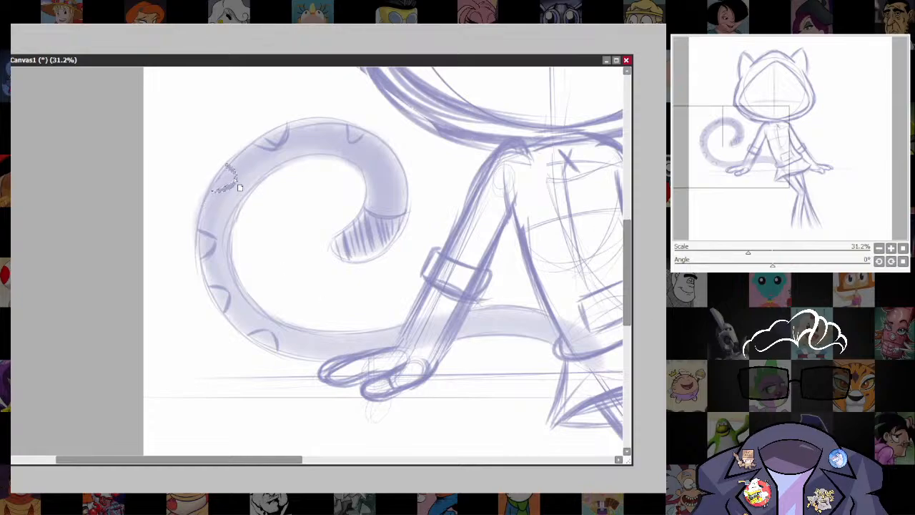
Continue the spots along the tail section between the propped arm and the hip.
drag(312, 353, 285, 302)
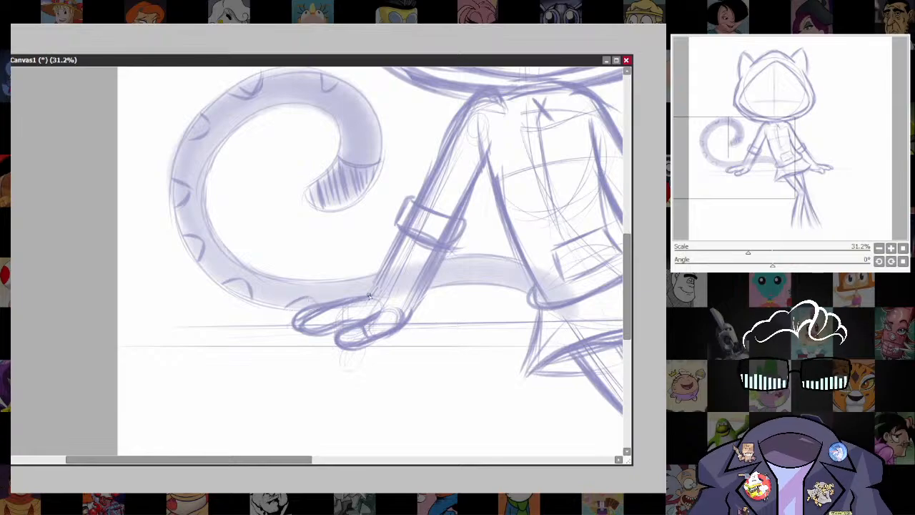
mouse_move(437, 285)
mouse_down()
mouse_move(467, 288)
mouse_move(456, 272)
mouse_move(475, 263)
mouse_move(487, 284)
mouse_move(520, 292)
mouse_move(508, 279)
mouse_move(523, 267)
mouse_move(575, 271)
mouse_move(500, 282)
mouse_move(511, 276)
mouse_move(557, 367)
mouse_move(455, 340)
mouse_up()
scroll(525, 340, down, 6)
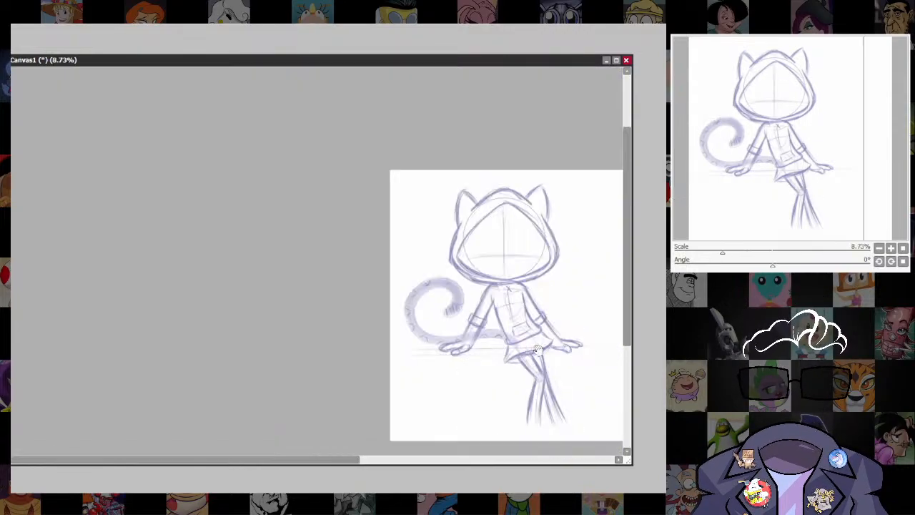
Try moving the tail closer to the body, so the curl overlaps the propped arm.
drag(532, 339, 493, 384)
scroll(496, 384, up, 3)
drag(573, 343, 575, 291)
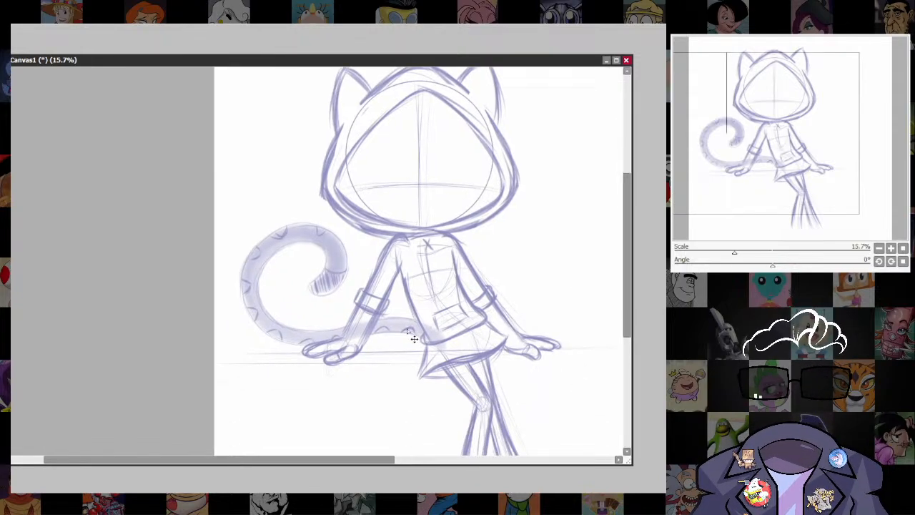
mouse_move(410, 331)
mouse_down()
mouse_move(444, 345)
mouse_move(432, 340)
mouse_up()
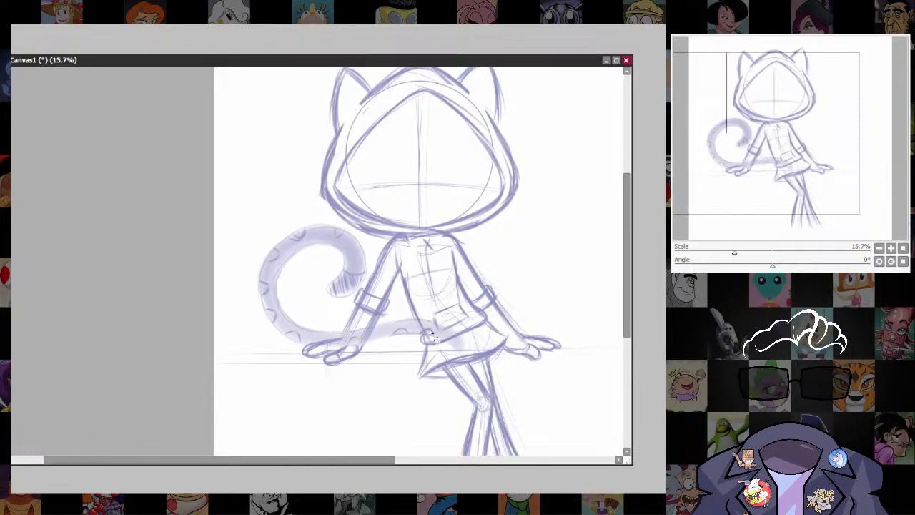
drag(436, 340, 456, 341)
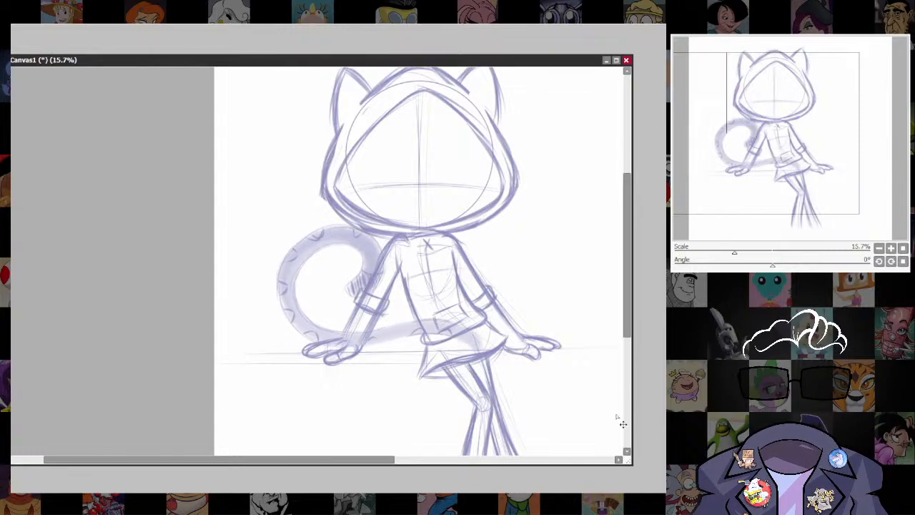
Try mirroring the tail to the opposite side of the body and tilting it slightly counterclockwise behind the other arm.
key(ctrl+z)
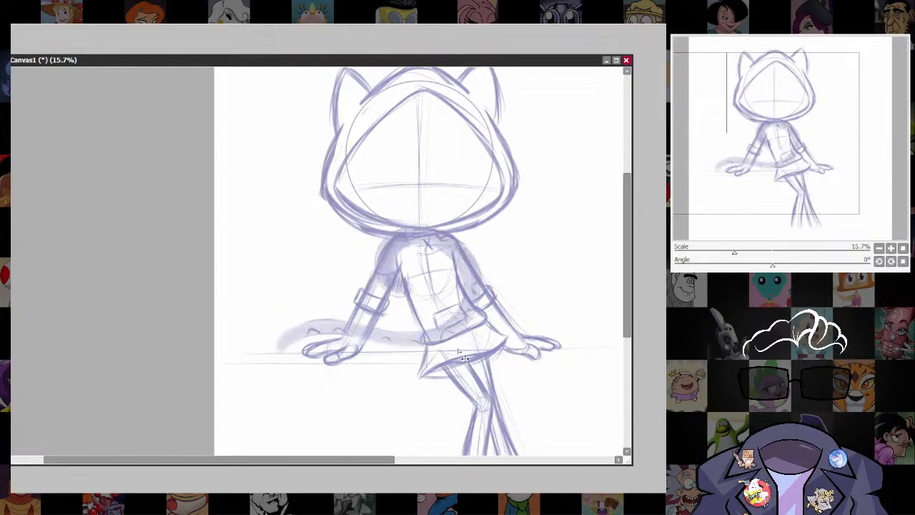
drag(434, 340, 553, 325)
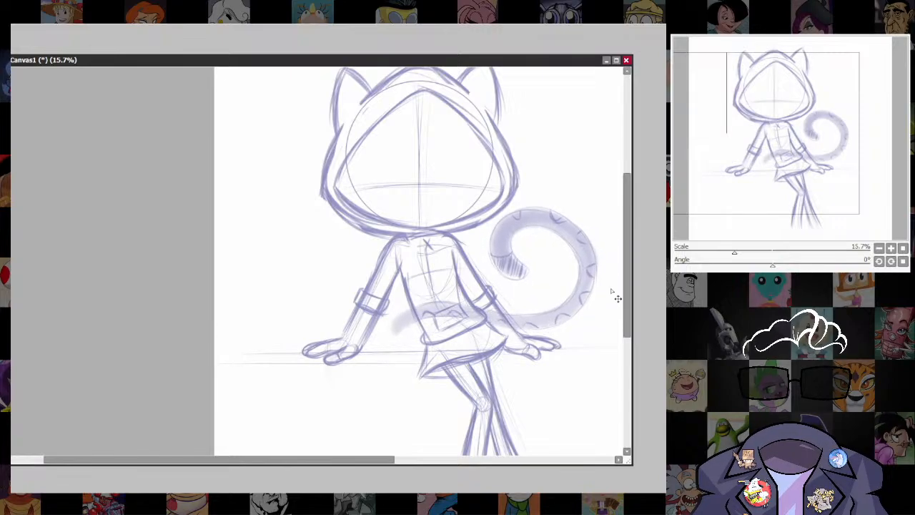
key(ctrl+t)
drag(619, 197, 590, 192)
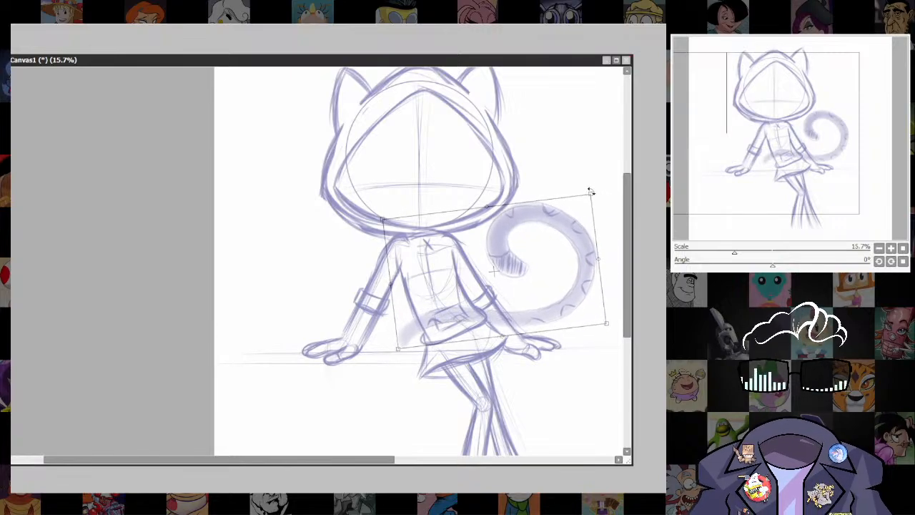
drag(560, 311, 576, 292)
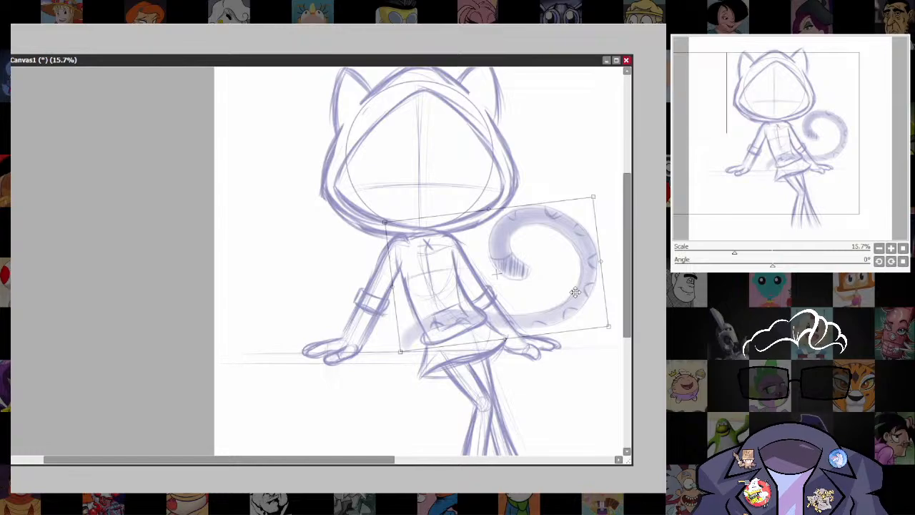
key(Return)
Erase the part of the mirrored tail that overlaps the torso and hip.
scroll(552, 318, down, 4)
drag(582, 350, 513, 337)
scroll(501, 336, up, 1)
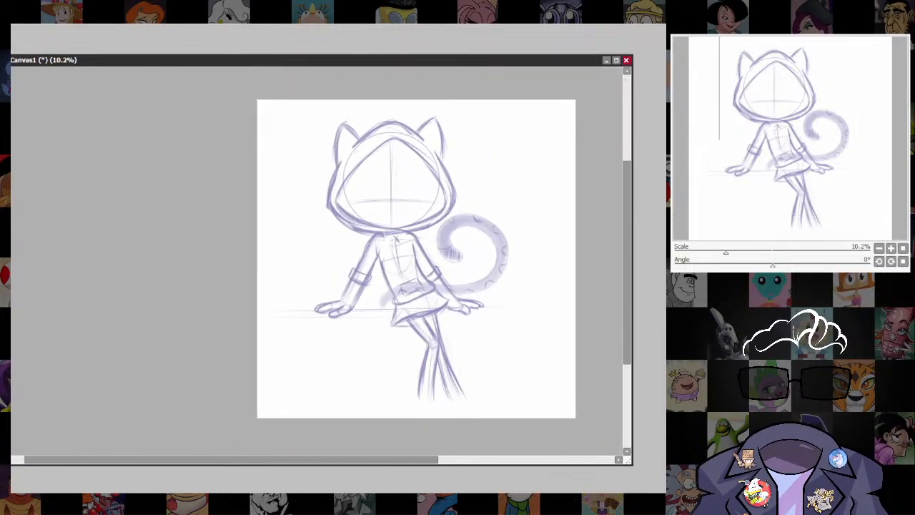
mouse_move(379, 303)
mouse_down()
mouse_move(425, 288)
mouse_move(443, 297)
mouse_up()
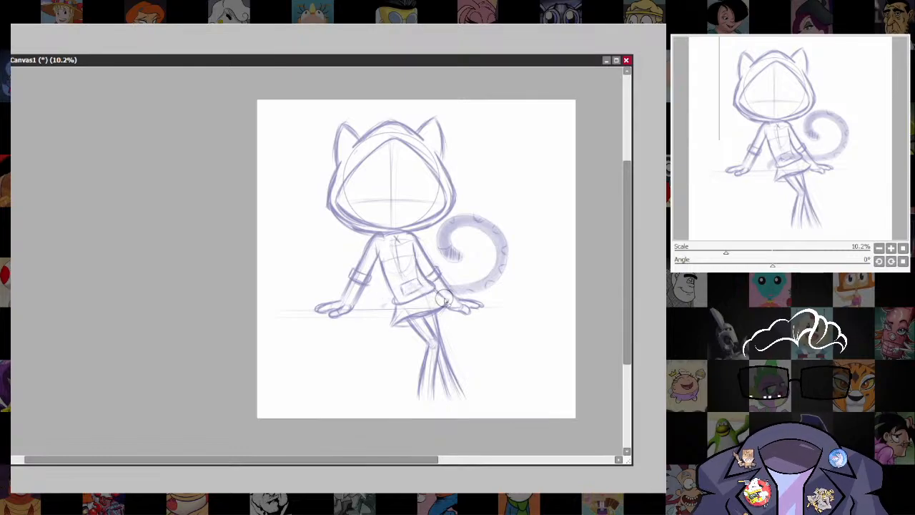
Undo the erasing, the tilt and the placement of the mirrored tail.
key(ctrl+z)
key(ctrl+z)
key(ctrl+z)
key(ctrl+z)
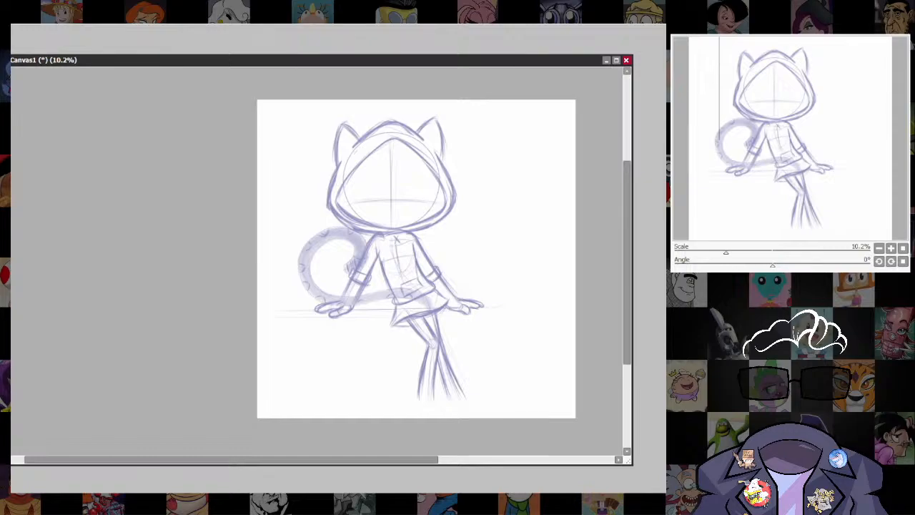
drag(382, 298, 393, 302)
key(ctrl+z)
key(ctrl+z)
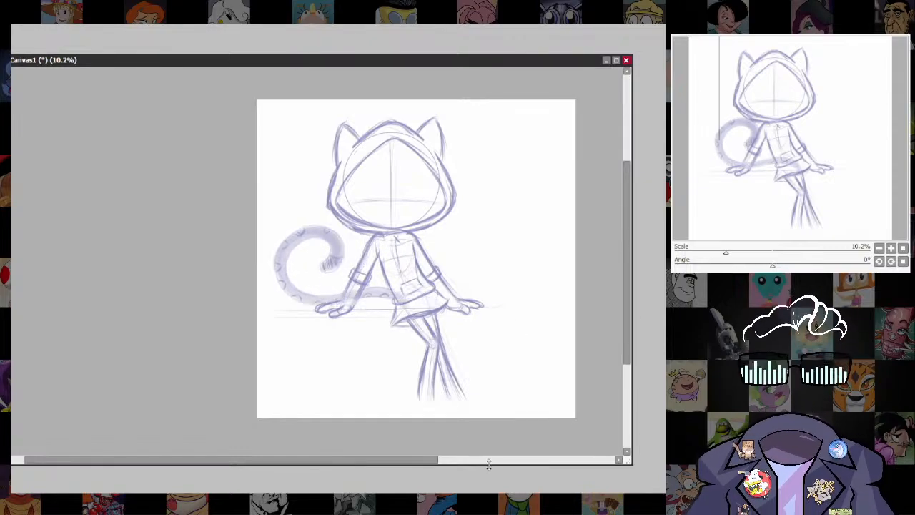
key(ctrl+z)
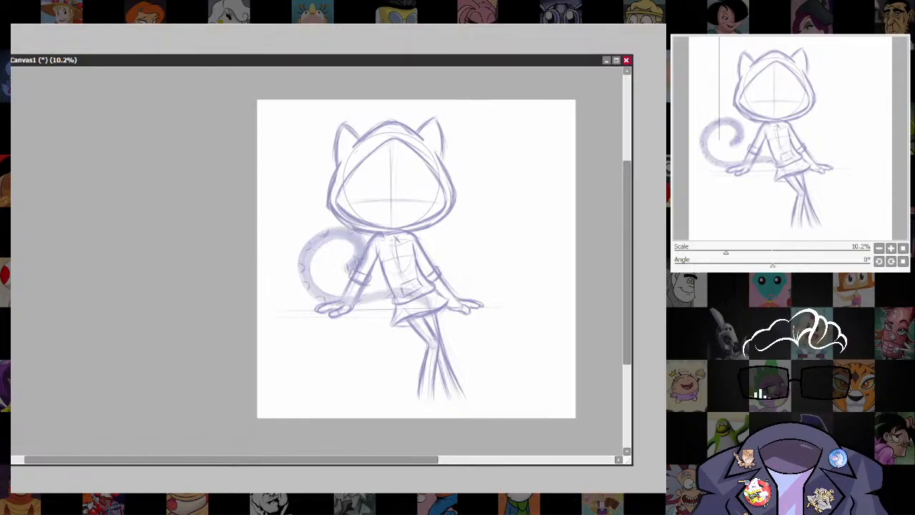
key(ctrl+z)
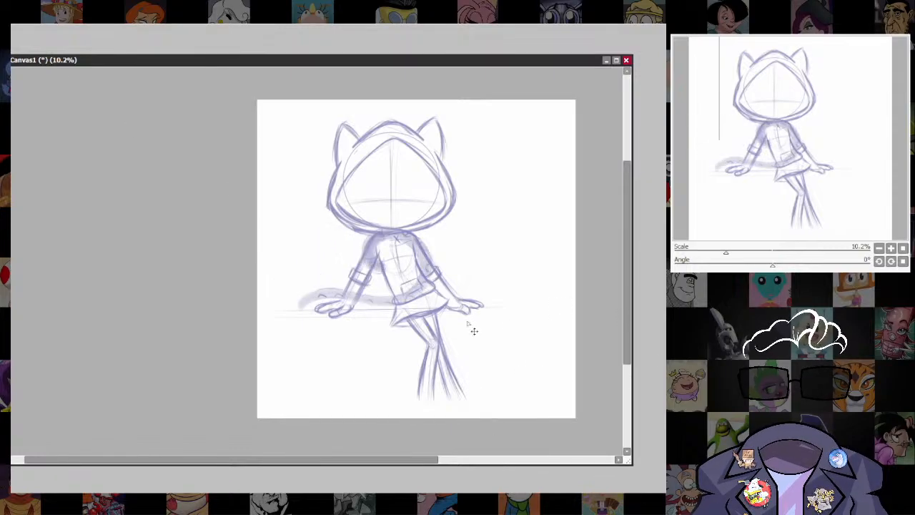
Place the mirrored tail on the opposite side behind the other arm, with the part crossing the torso erased.
key(ctrl+y)
key(ctrl+y)
key(ctrl+y)
key(ctrl+y)
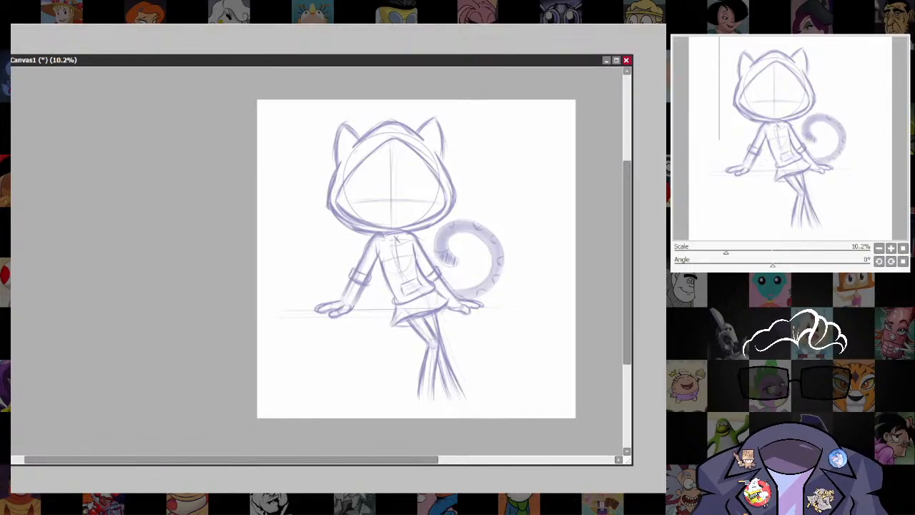
Shade the spots along the tail's outer edge with short hatching strokes.
scroll(520, 274, up, 3)
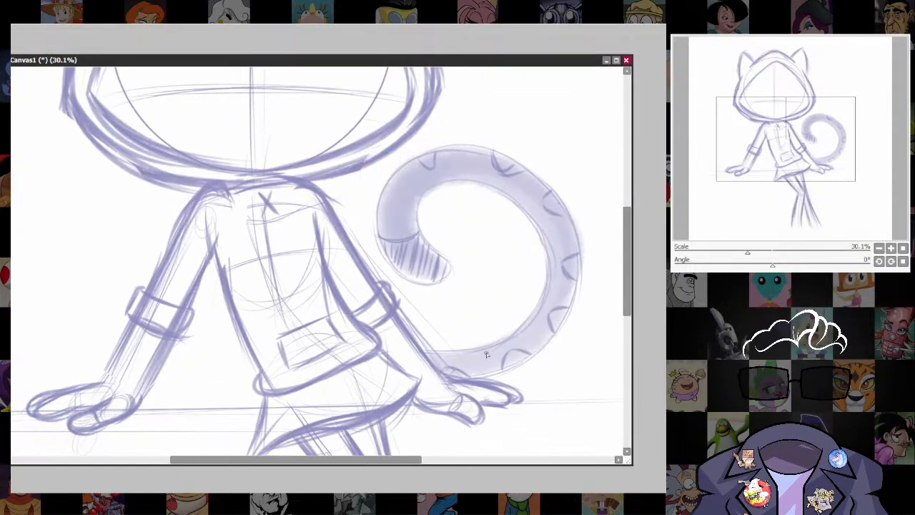
drag(511, 356, 528, 360)
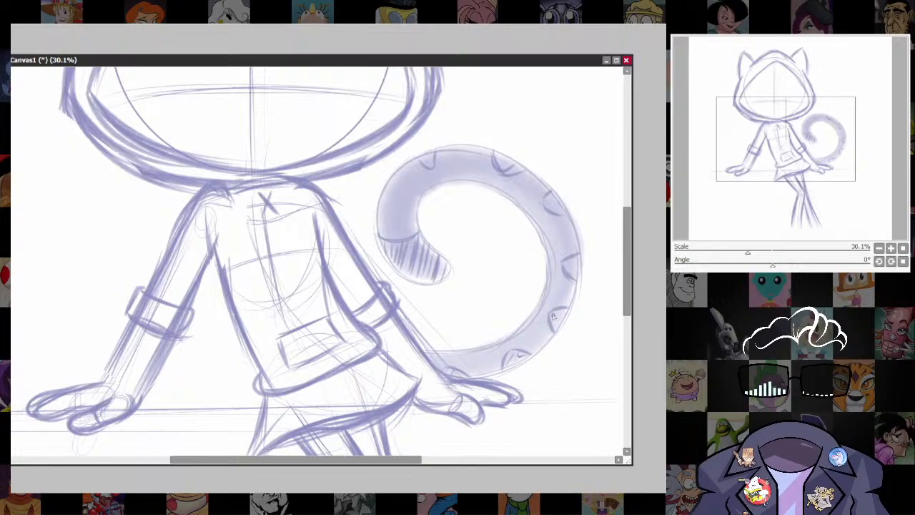
mouse_move(553, 316)
mouse_down()
mouse_move(553, 329)
mouse_move(562, 313)
mouse_up()
mouse_move(565, 268)
mouse_down()
mouse_move(572, 259)
mouse_move(574, 275)
mouse_up()
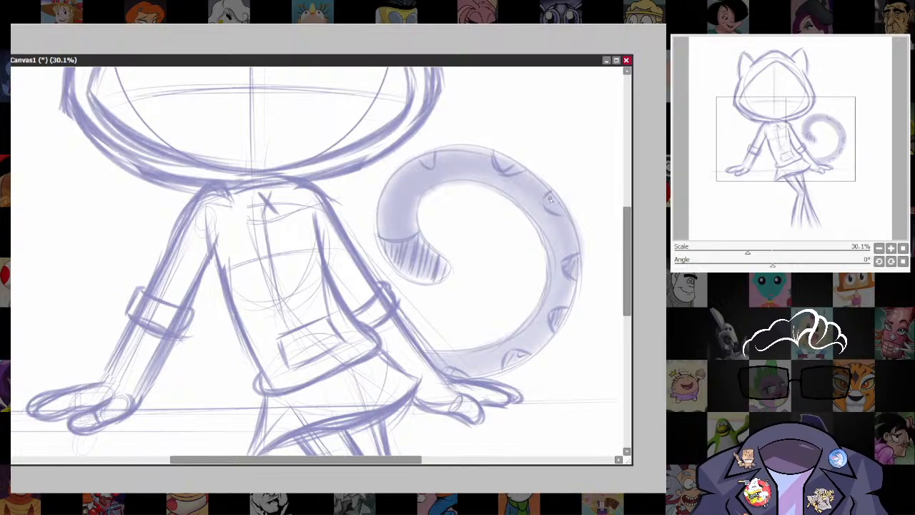
drag(550, 200, 559, 212)
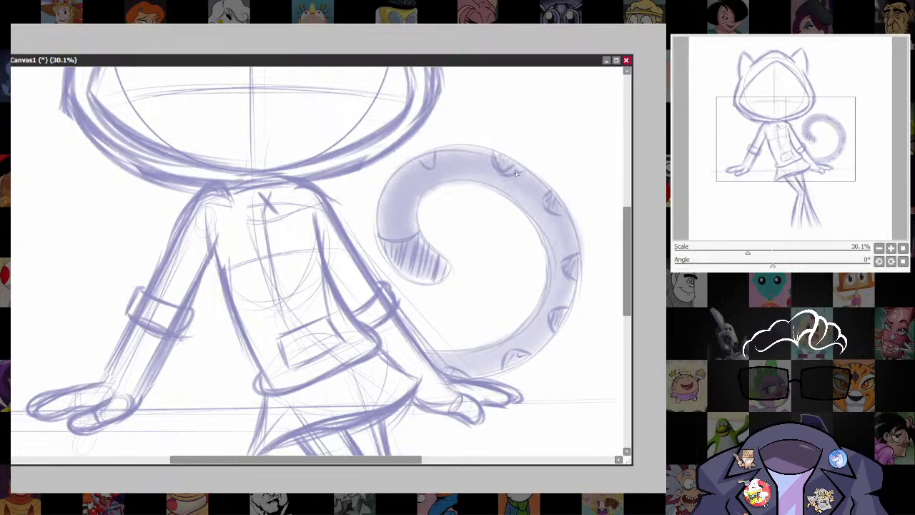
drag(425, 153, 433, 166)
scroll(557, 318, down, 3)
scroll(509, 351, up, 2)
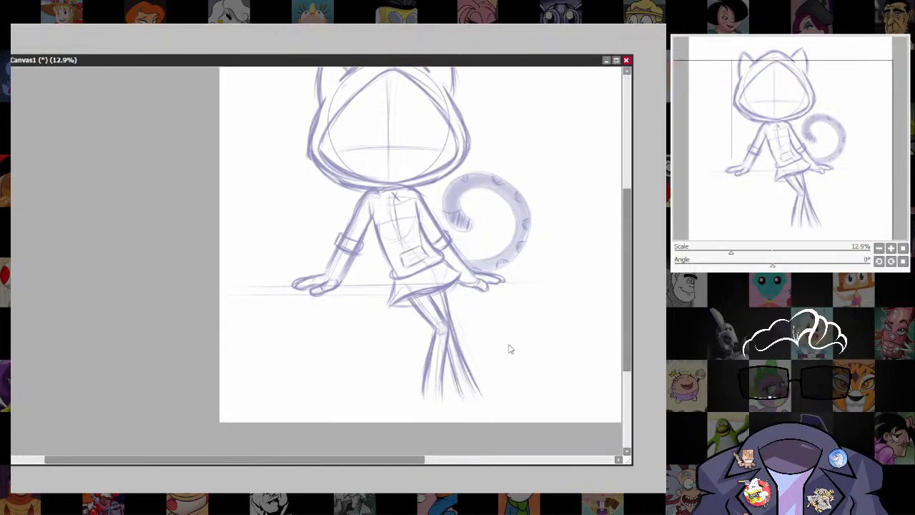
scroll(479, 350, up, 3)
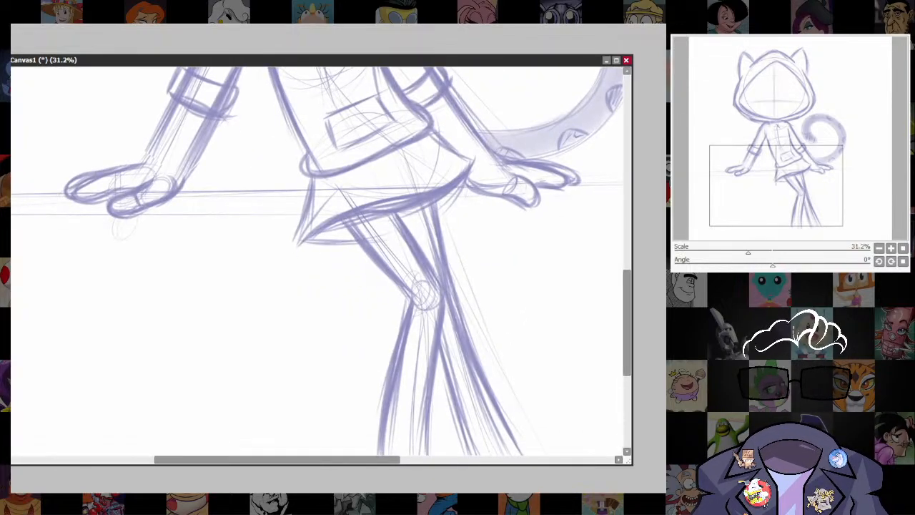
Build up the sketched outer contour of the bent front leg from the thigh down to the shin.
drag(423, 283, 393, 252)
mouse_move(340, 221)
mouse_down()
mouse_move(399, 299)
mouse_move(383, 373)
mouse_up()
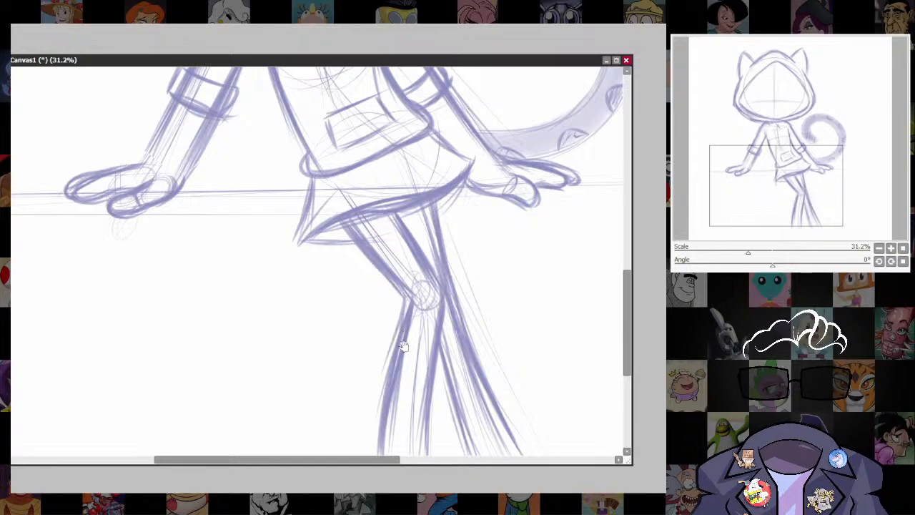
scroll(383, 373, down, 2)
drag(417, 234, 379, 383)
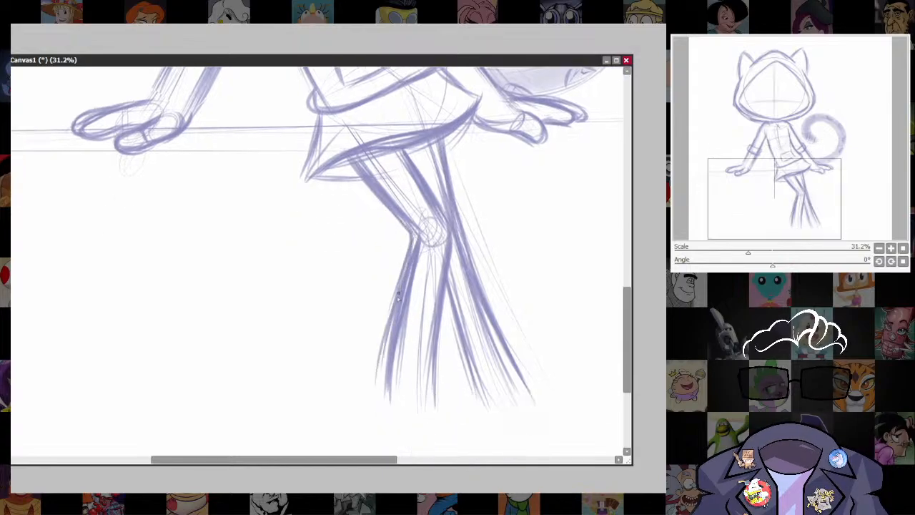
mouse_move(398, 296)
mouse_down()
mouse_move(380, 403)
mouse_move(381, 388)
mouse_move(348, 417)
mouse_up()
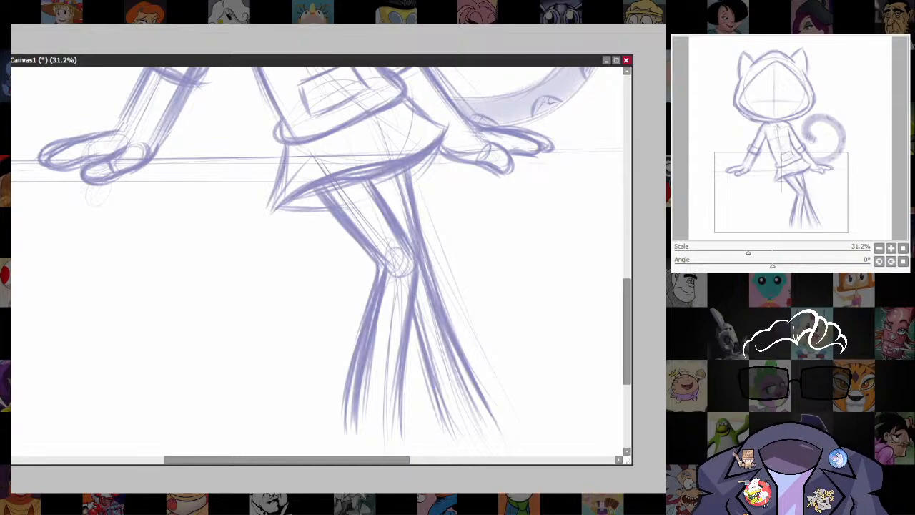
Darken the outer outline of the bent front leg from the skirt hem past the knee to the lower shin.
drag(310, 187, 361, 252)
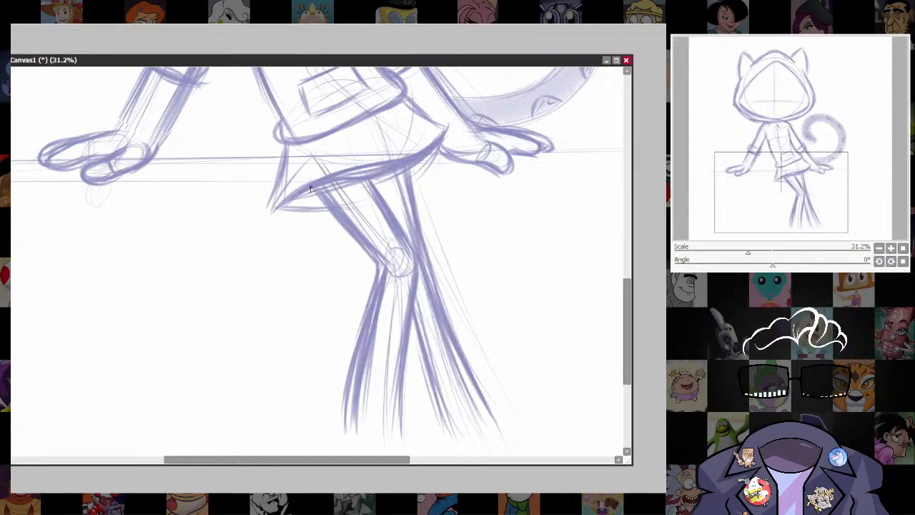
mouse_move(310, 187)
mouse_down()
mouse_move(375, 264)
mouse_move(372, 296)
mouse_up()
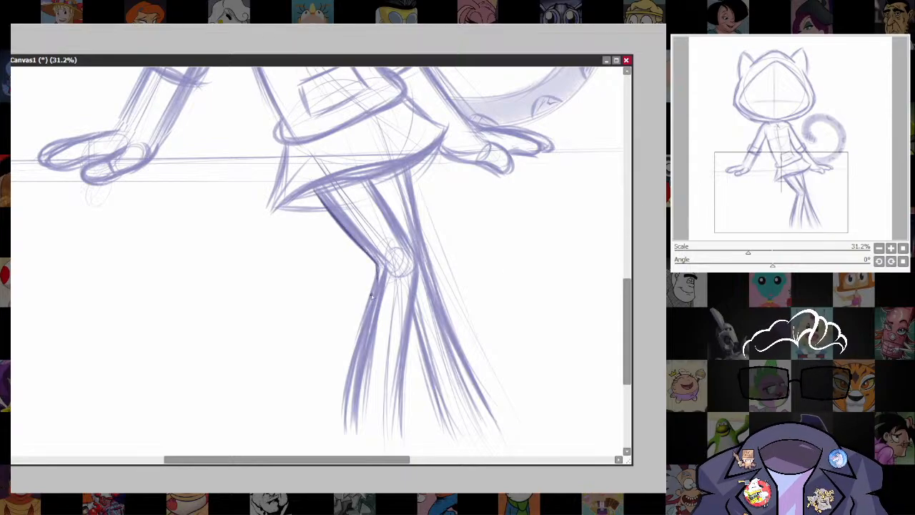
drag(376, 262, 362, 326)
drag(376, 263, 360, 331)
key(ctrl+z)
key(ctrl+z)
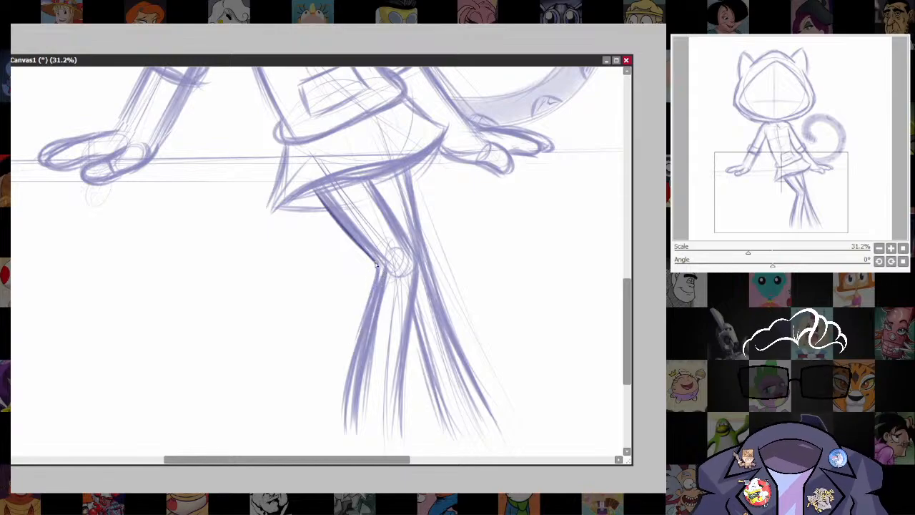
drag(376, 268, 353, 358)
drag(372, 283, 343, 414)
drag(364, 323, 339, 436)
drag(348, 373, 338, 437)
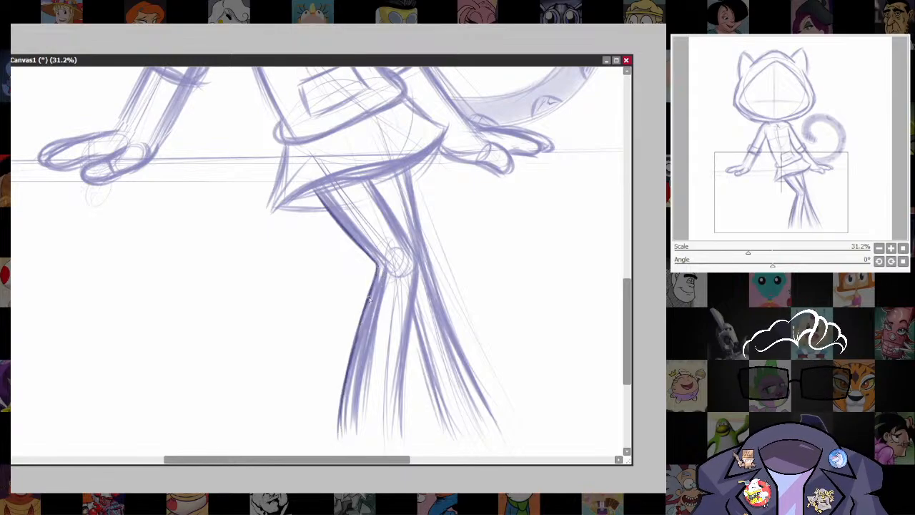
drag(313, 190, 369, 251)
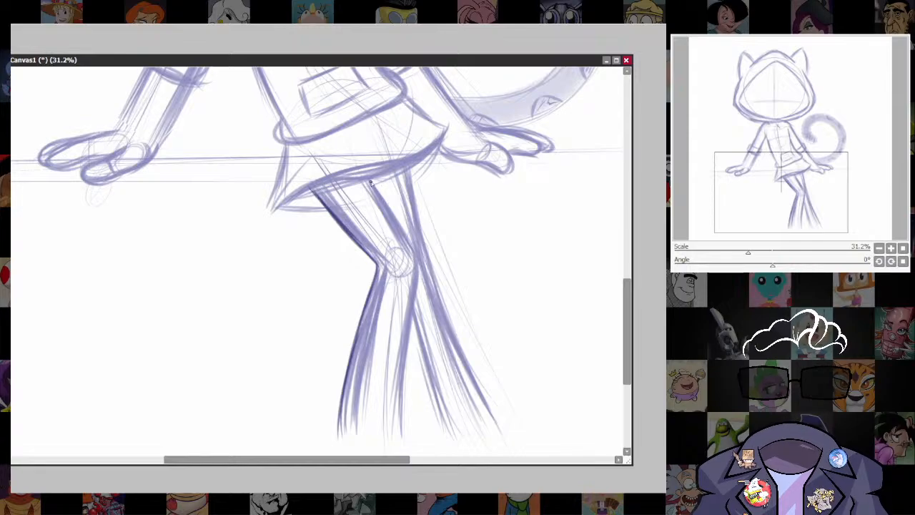
Darken the inner outline of the bent front leg from the skirt hem over the knee to the shin.
drag(368, 175, 403, 243)
mouse_move(368, 180)
mouse_down()
mouse_move(417, 259)
mouse_move(404, 360)
mouse_up()
drag(417, 276, 401, 402)
drag(405, 330, 401, 427)
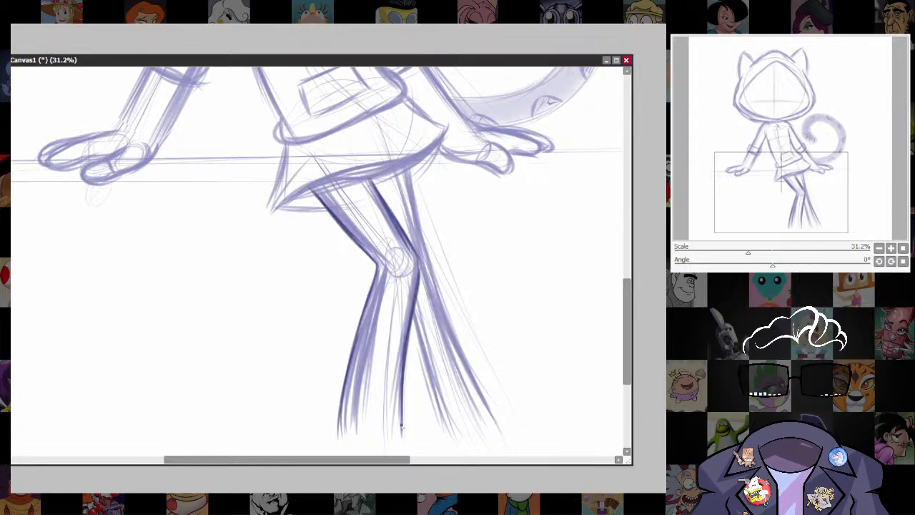
Darken both outlines of the rear leg, from the skirt hem down and below the point where the legs cross.
drag(461, 364, 440, 315)
mouse_move(384, 116)
mouse_down()
mouse_move(401, 224)
mouse_move(412, 244)
mouse_up()
drag(397, 168, 427, 277)
drag(400, 207, 485, 369)
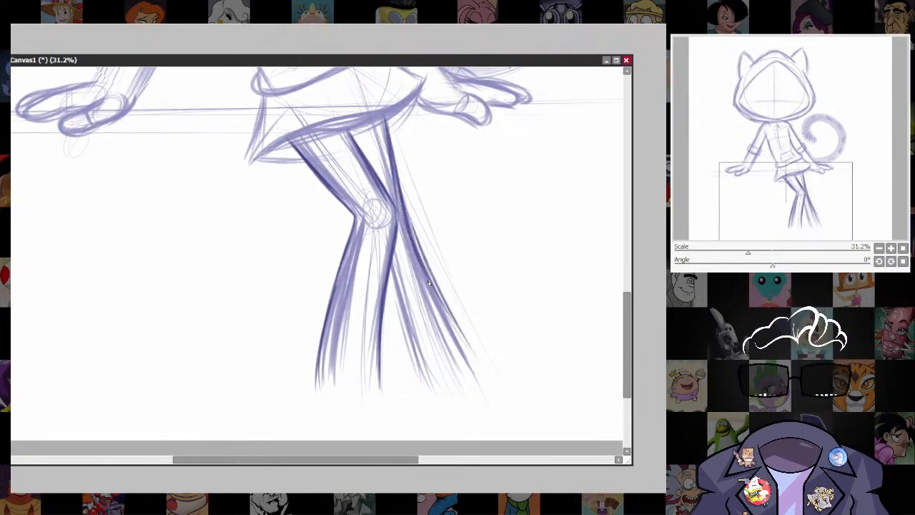
drag(437, 296, 489, 378)
mouse_move(436, 288)
mouse_down()
mouse_move(490, 385)
mouse_move(483, 373)
mouse_up()
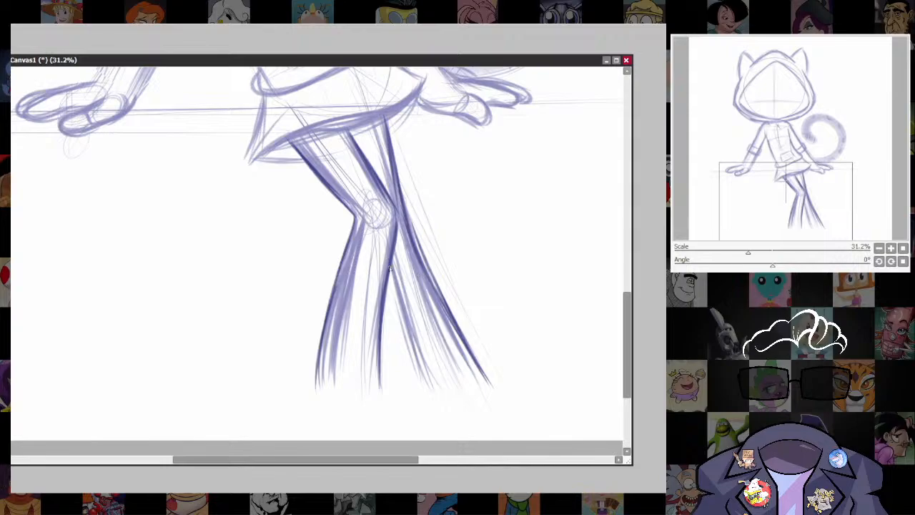
drag(389, 268, 415, 378)
drag(397, 287, 407, 353)
drag(391, 262, 415, 370)
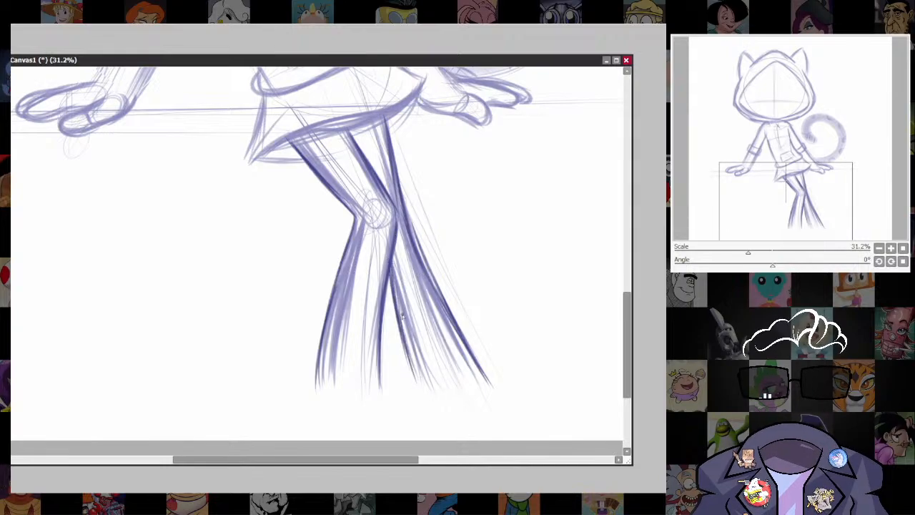
Darken the skirt's curved hem, its pointed corner fold and both side edges.
scroll(425, 204, up, 3)
scroll(424, 250, up, 2)
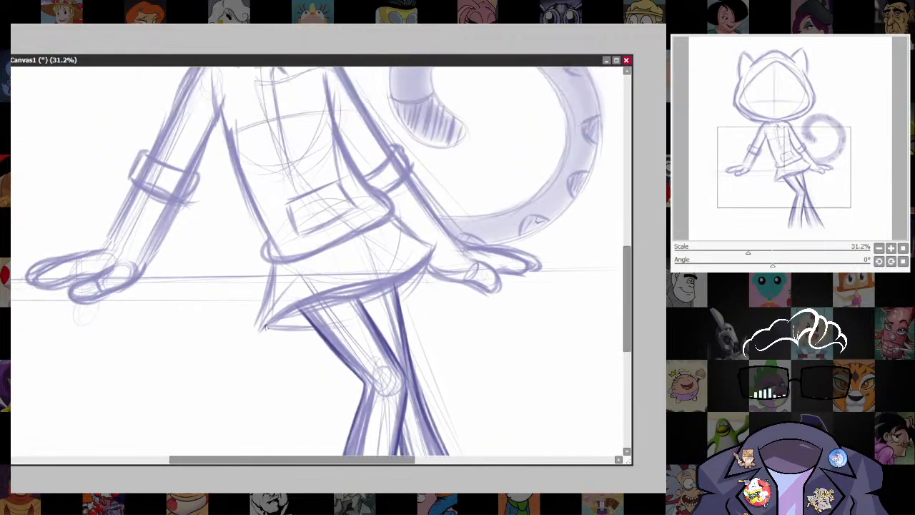
mouse_move(264, 327)
mouse_down()
mouse_move(322, 317)
mouse_move(338, 291)
mouse_move(434, 269)
mouse_move(431, 244)
mouse_move(350, 300)
mouse_up()
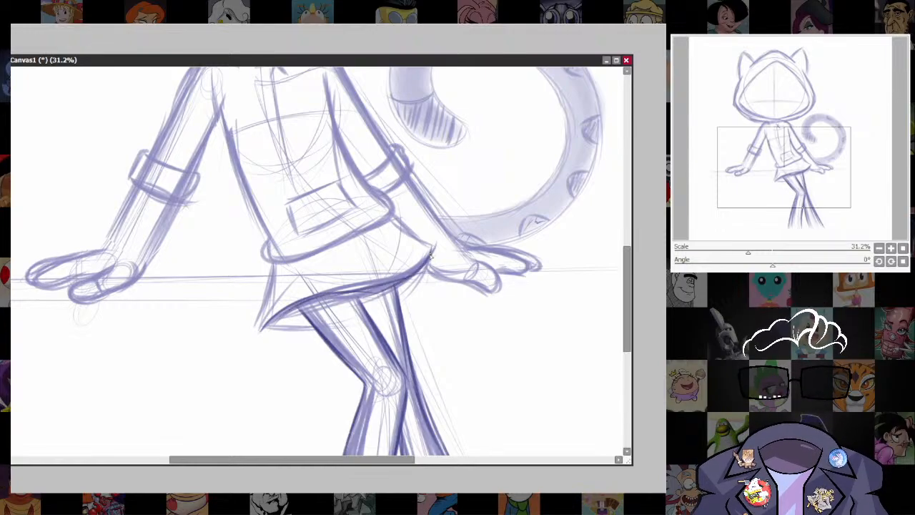
drag(430, 256, 362, 290)
drag(262, 328, 328, 318)
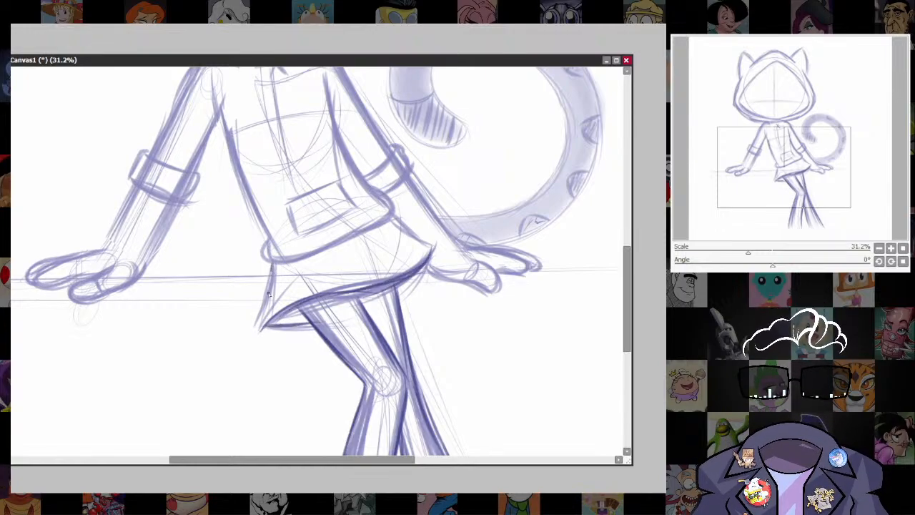
drag(271, 271, 259, 330)
mouse_move(395, 220)
mouse_down()
mouse_move(430, 249)
mouse_move(411, 271)
mouse_move(339, 293)
mouse_move(432, 248)
mouse_move(395, 285)
mouse_move(284, 313)
mouse_move(268, 328)
mouse_up()
Darken the jacket's bottom hem and the left side contour of the torso.
drag(438, 265, 431, 419)
drag(441, 371, 452, 302)
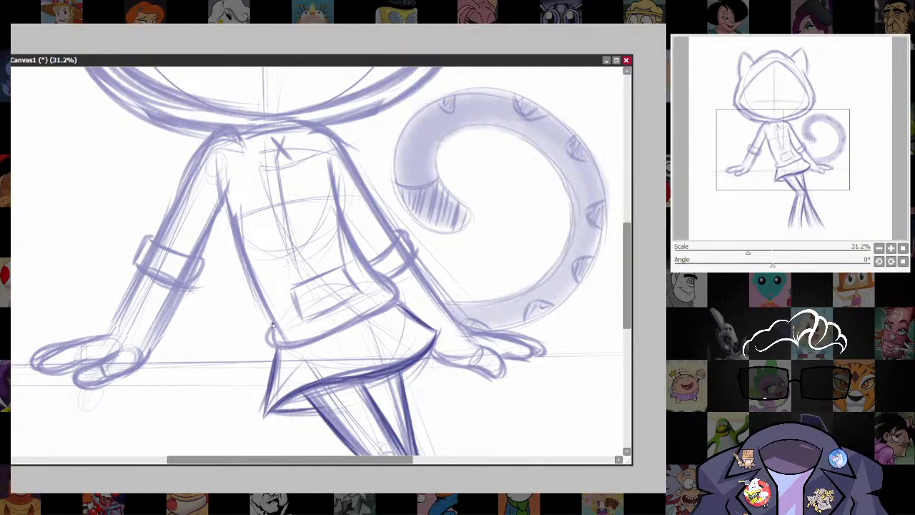
mouse_move(271, 326)
mouse_down()
mouse_move(302, 338)
mouse_move(273, 343)
mouse_move(359, 301)
mouse_move(351, 326)
mouse_move(379, 299)
mouse_move(376, 273)
mouse_move(397, 300)
mouse_move(388, 293)
mouse_move(338, 333)
mouse_move(398, 293)
mouse_move(365, 273)
mouse_move(363, 341)
mouse_up()
drag(230, 247, 270, 369)
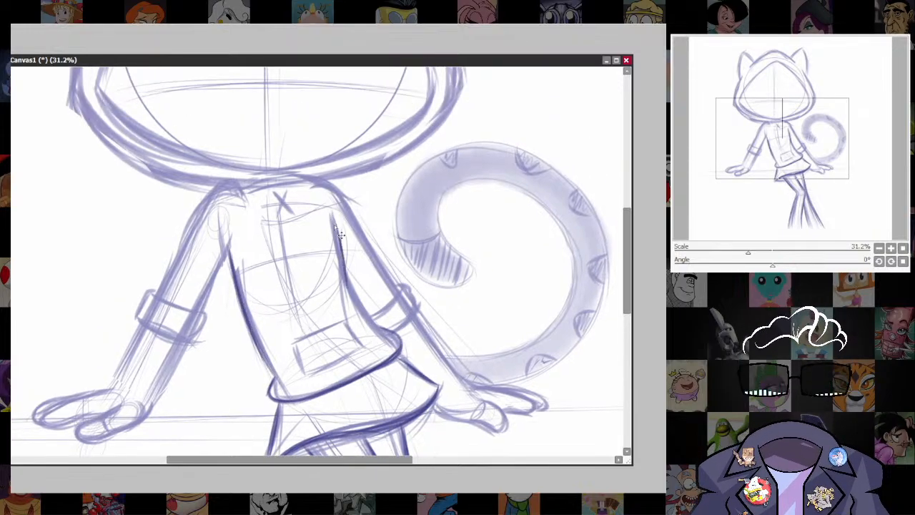
Redraw the right side contour of the torso as a dark line from the armpit down to the jacket hem.
drag(331, 213, 344, 282)
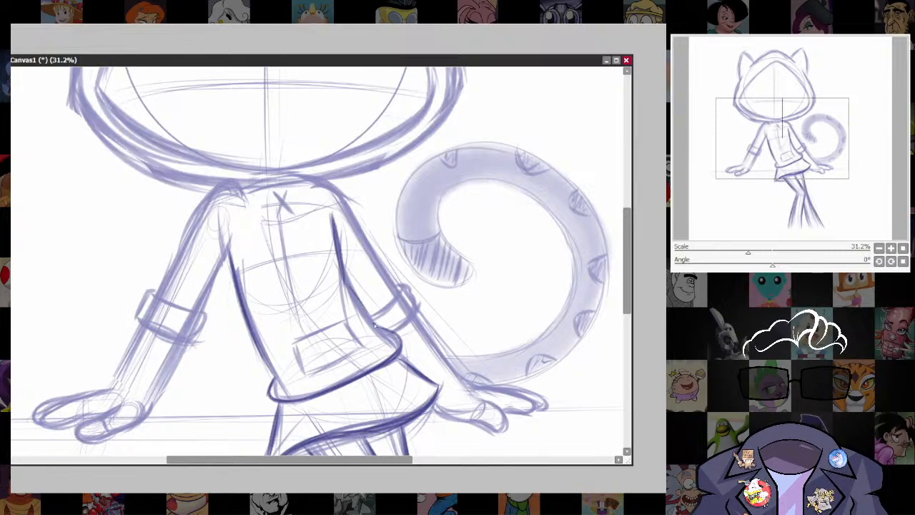
key(ctrl+z)
key(ctrl+z)
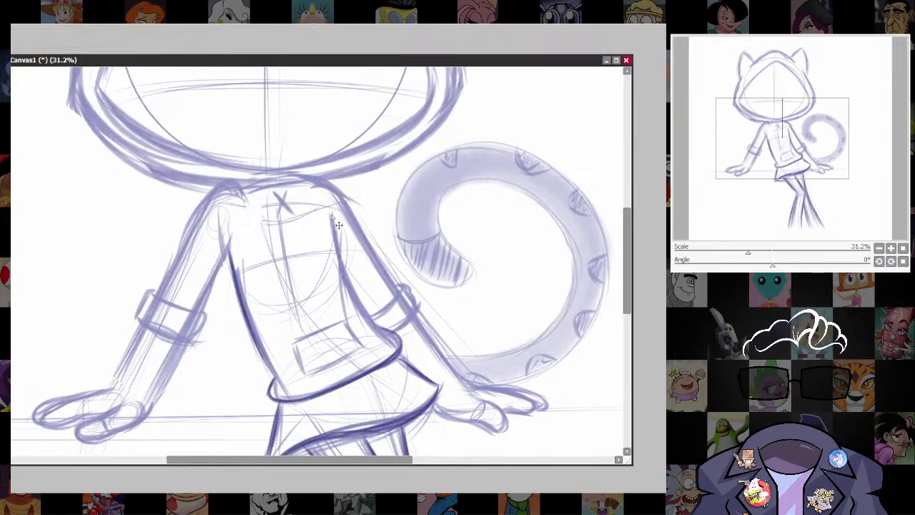
mouse_move(332, 214)
mouse_down()
mouse_move(355, 297)
mouse_move(332, 232)
mouse_move(387, 335)
mouse_up()
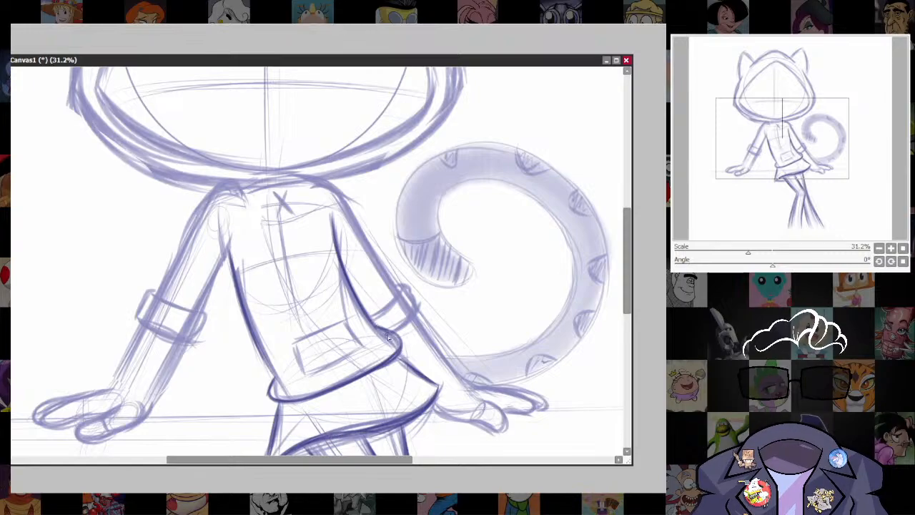
Darken the rolled cuff and the outer shoulder-to-cuff outline of the sleeve nearest the tail.
drag(458, 317, 463, 356)
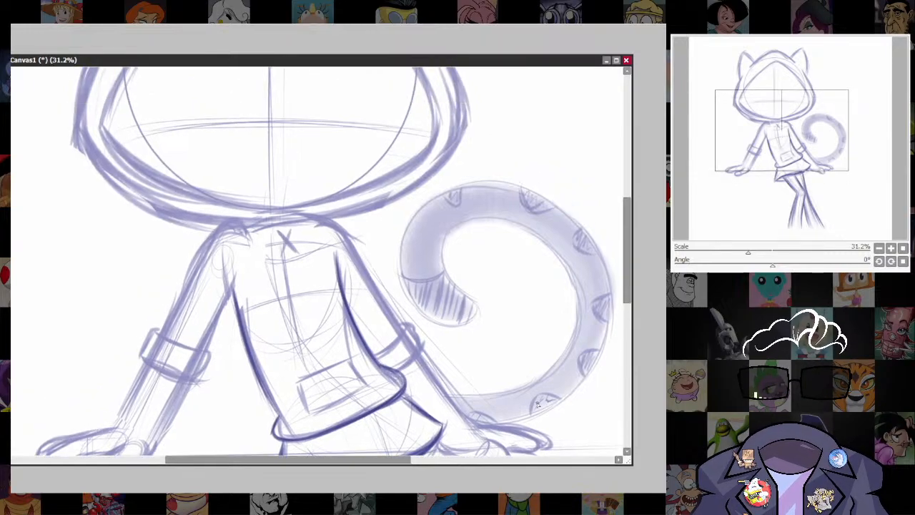
drag(538, 404, 606, 298)
drag(535, 272, 521, 310)
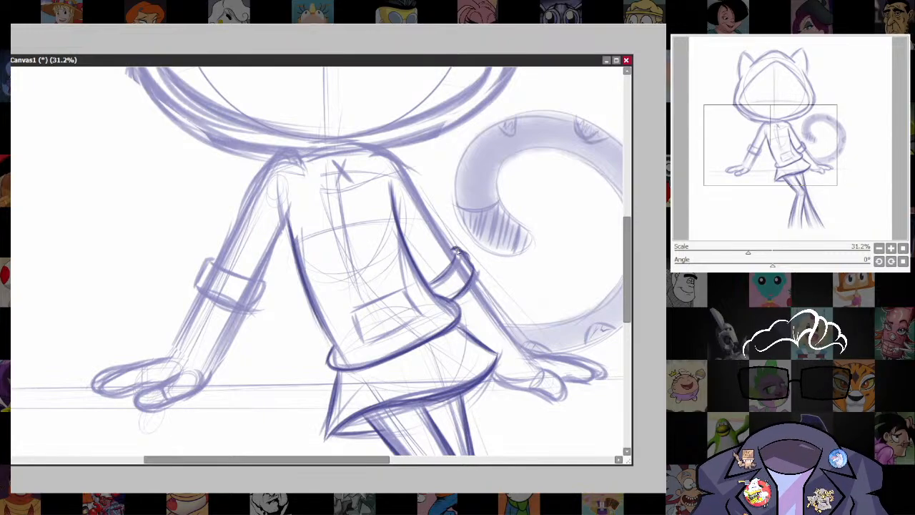
drag(458, 251, 463, 304)
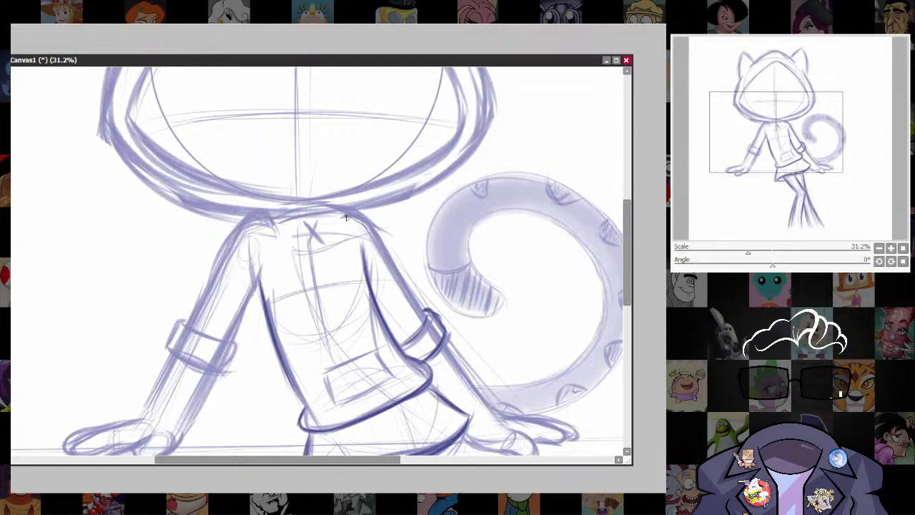
mouse_move(370, 223)
mouse_down()
mouse_move(415, 300)
mouse_move(409, 295)
mouse_up()
Darken the opposite sleeve's shoulder curve and both of its edges down to the cuff, reinforcing the adjoining torso side.
mouse_move(377, 238)
mouse_down()
mouse_move(406, 297)
mouse_move(449, 190)
mouse_move(519, 250)
mouse_up()
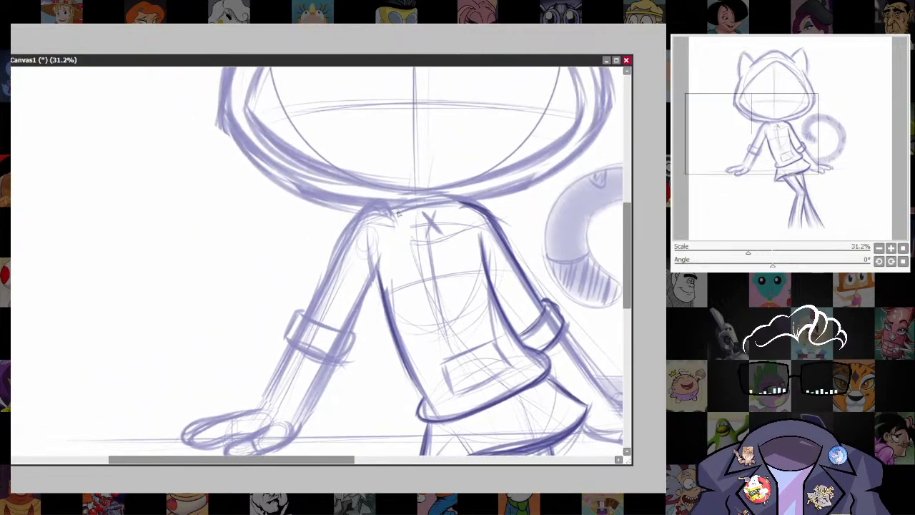
mouse_move(395, 208)
mouse_down()
mouse_move(371, 204)
mouse_move(308, 310)
mouse_move(348, 225)
mouse_up()
drag(310, 305, 358, 205)
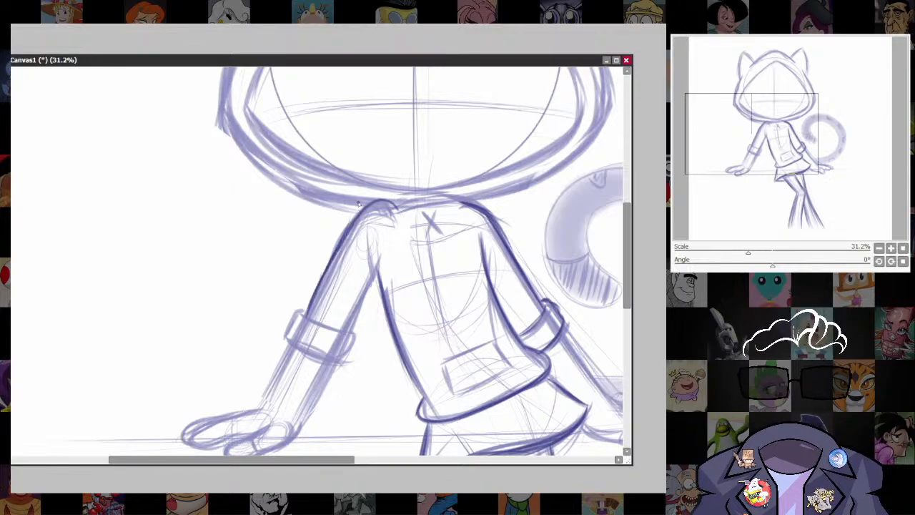
drag(380, 255, 345, 329)
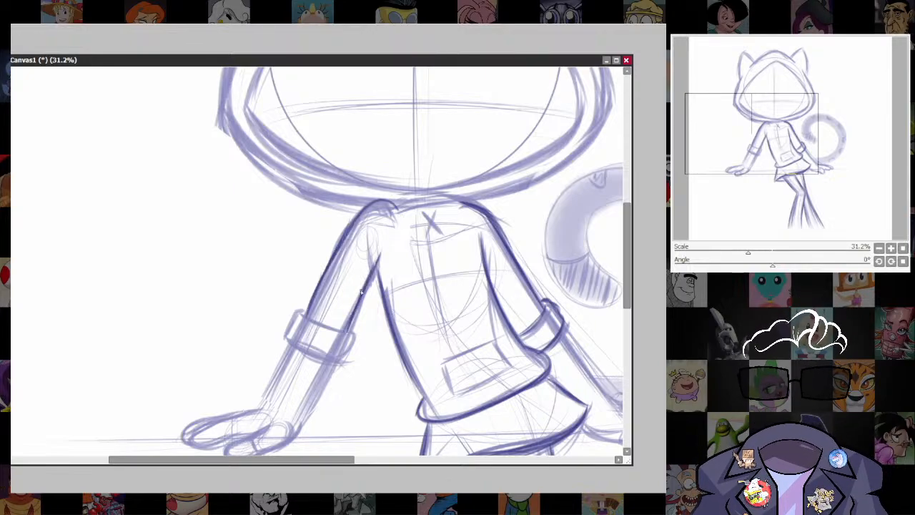
drag(377, 264, 348, 316)
mouse_move(454, 320)
mouse_down()
mouse_move(459, 288)
mouse_move(442, 309)
mouse_up()
drag(365, 251, 387, 327)
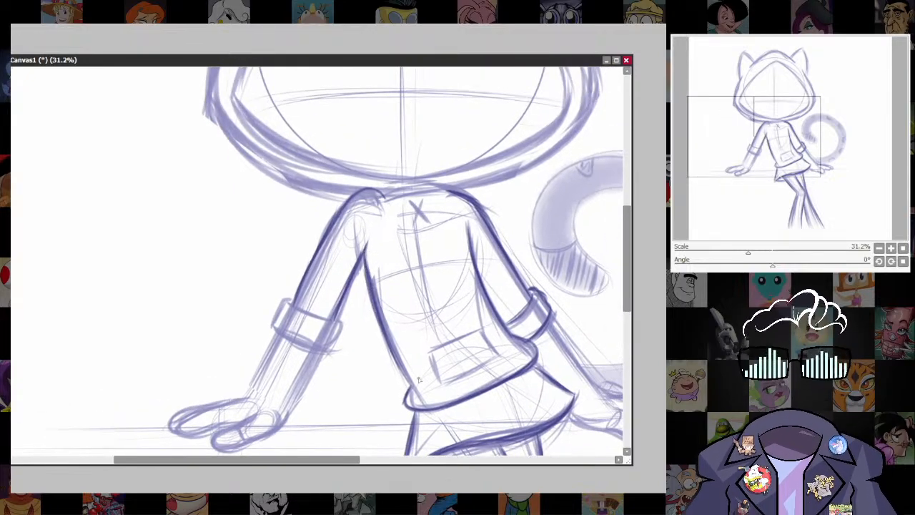
Darken the upper left edge of the hood's face opening, from the side corner up to the peak.
mouse_move(617, 354)
mouse_down()
mouse_move(527, 247)
mouse_move(539, 274)
mouse_up()
drag(491, 179, 498, 380)
drag(518, 334, 529, 403)
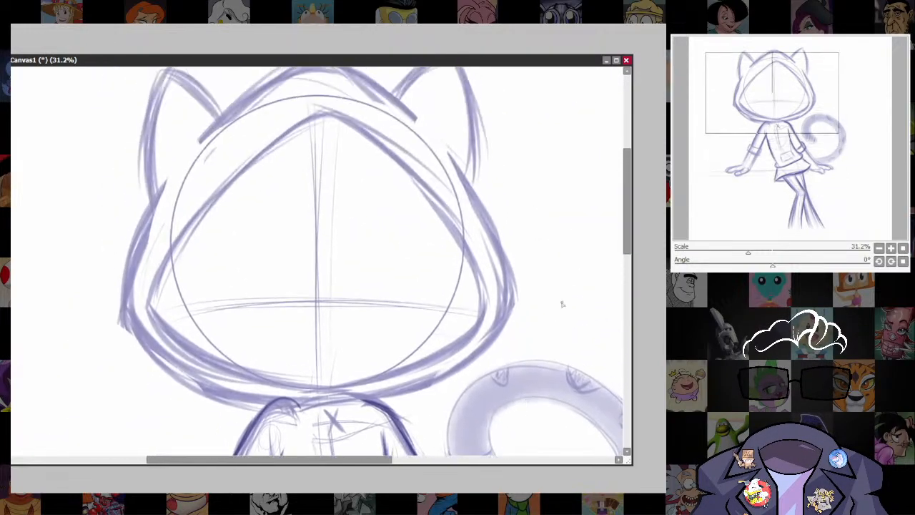
drag(150, 300, 265, 153)
drag(173, 246, 322, 111)
drag(203, 215, 264, 151)
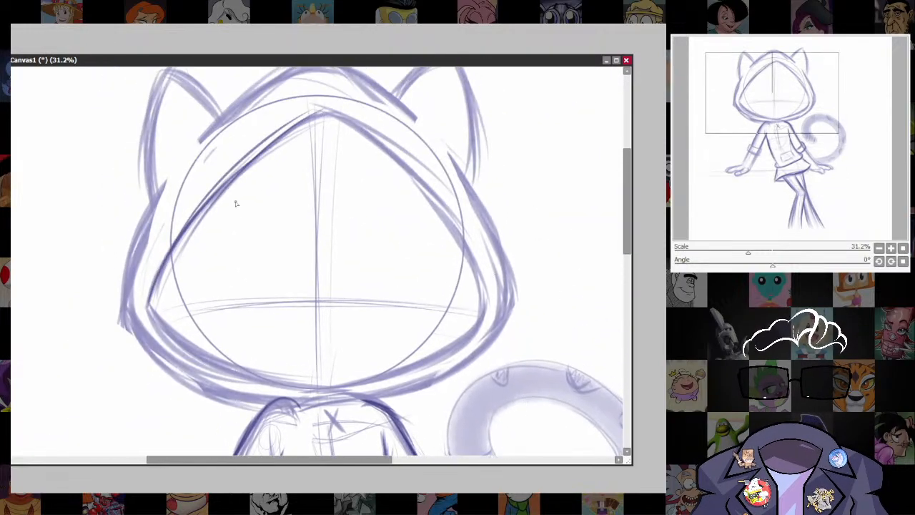
Darken the lower left edge of the hood's face opening, from the side corner to the bottom centre.
drag(267, 229, 270, 199)
mouse_move(151, 277)
mouse_down()
mouse_move(163, 249)
mouse_move(168, 305)
mouse_move(238, 346)
mouse_up()
drag(176, 306, 307, 360)
drag(218, 327, 365, 353)
key(ctrl+z)
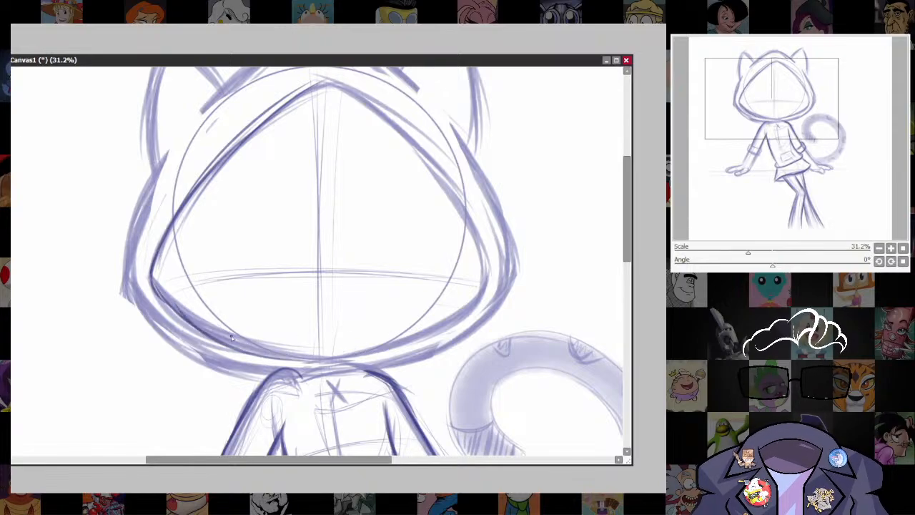
drag(232, 338, 353, 356)
Darken the right half of the hood's face opening and the hood's lower right rim.
mouse_move(290, 99)
mouse_down()
mouse_move(347, 85)
mouse_move(398, 131)
mouse_move(483, 277)
mouse_move(433, 333)
mouse_move(400, 352)
mouse_up()
drag(457, 314, 346, 356)
mouse_move(479, 301)
mouse_down()
mouse_move(374, 349)
mouse_move(453, 345)
mouse_up()
mouse_move(367, 368)
mouse_down()
mouse_move(480, 324)
mouse_move(434, 346)
mouse_up()
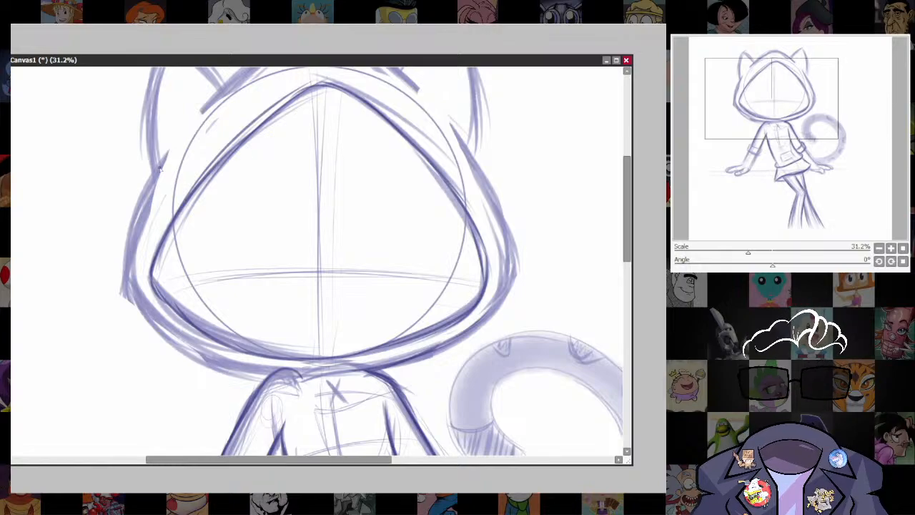
Darken the hood's outer contour from below the left ear around the cheek and along the bottom.
drag(166, 159, 123, 264)
drag(151, 192, 121, 281)
drag(124, 247, 165, 338)
drag(126, 278, 214, 350)
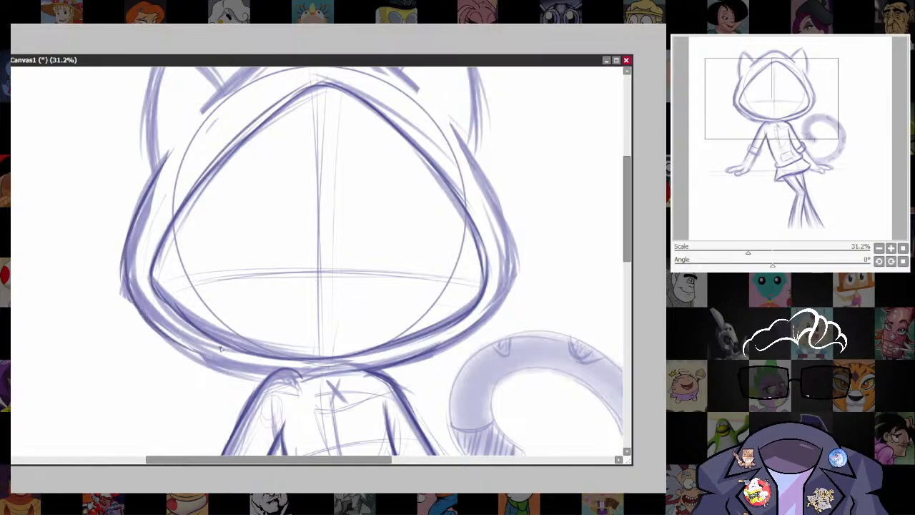
drag(150, 323, 268, 376)
mouse_move(207, 353)
mouse_down()
mouse_move(289, 375)
mouse_move(329, 362)
mouse_up()
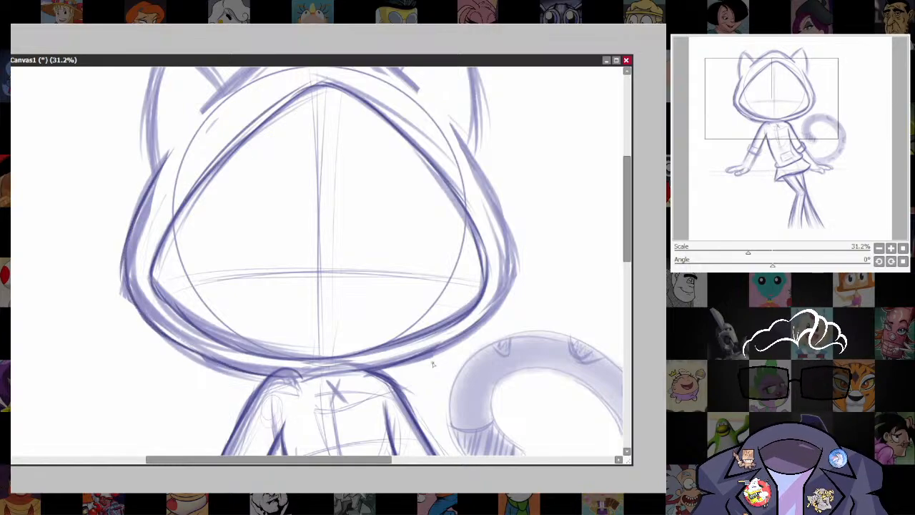
Darken the hood's crown between the ears and its outer right contour down to the lower rim.
drag(374, 112, 379, 165)
mouse_move(206, 171)
mouse_down()
mouse_move(302, 90)
mouse_move(372, 89)
mouse_move(421, 147)
mouse_up()
drag(332, 95, 386, 118)
mouse_move(444, 171)
mouse_down()
mouse_move(485, 217)
mouse_move(512, 286)
mouse_up()
drag(490, 246, 519, 332)
mouse_move(503, 271)
mouse_down()
mouse_move(519, 348)
mouse_move(423, 423)
mouse_up()
Thicken the upper left edge of the hood's face opening with repeated strokes up to the peak.
drag(531, 344, 526, 300)
drag(329, 250, 321, 336)
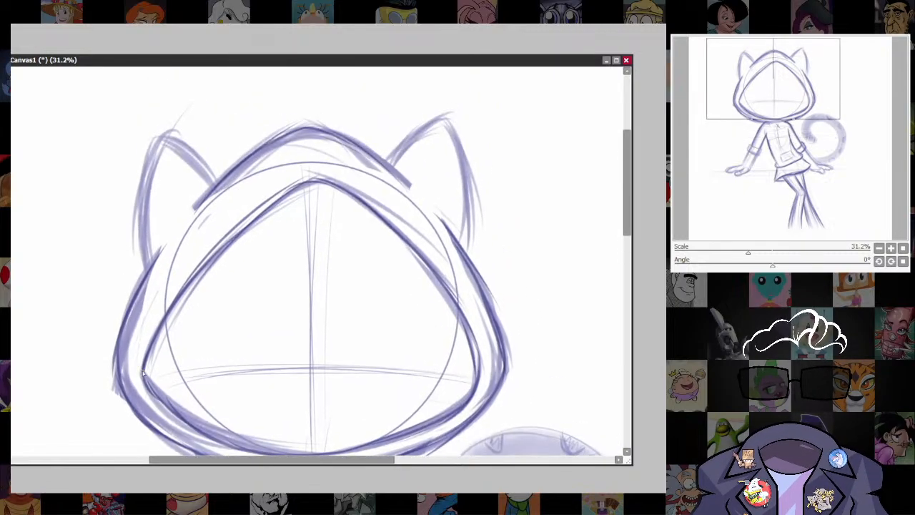
drag(151, 341, 257, 215)
drag(165, 313, 305, 180)
drag(185, 299, 303, 181)
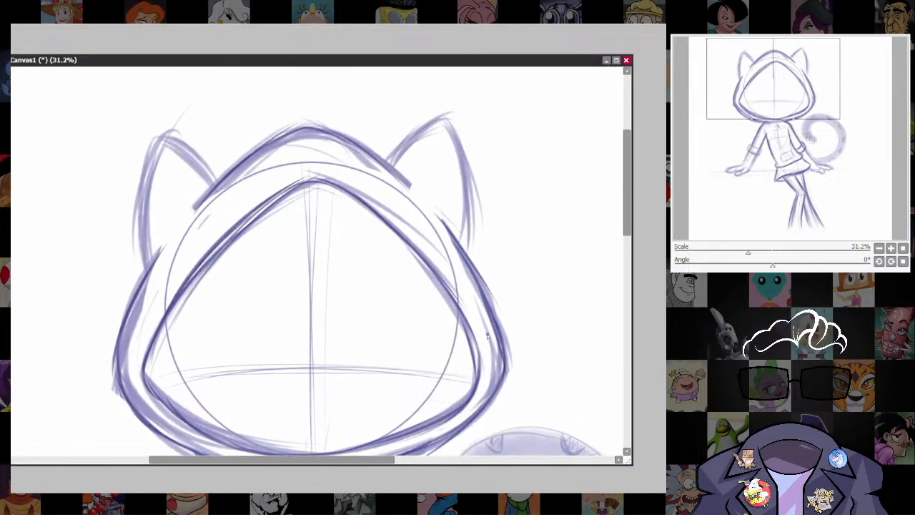
Sketch a small oval muzzle low on the face where the guidelines cross, building its outline with repeated strokes.
mouse_move(501, 403)
mouse_down()
mouse_move(512, 206)
mouse_move(511, 317)
mouse_up()
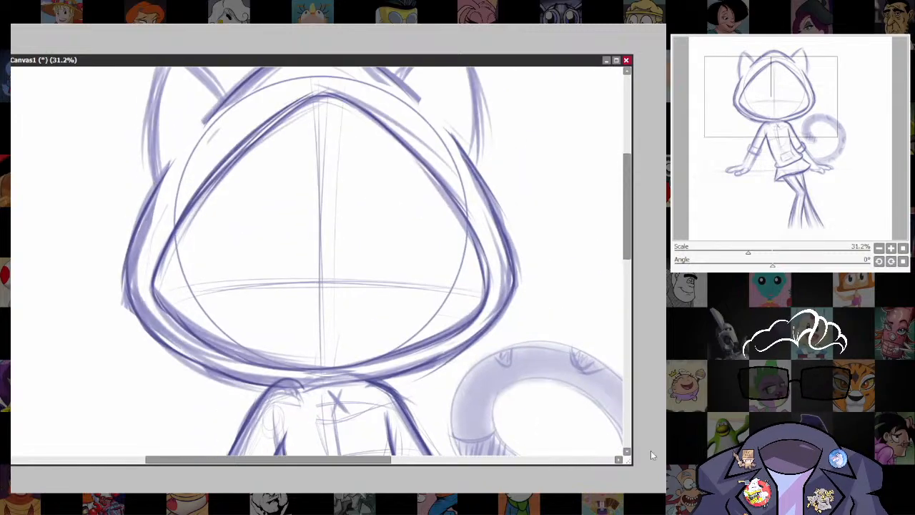
mouse_move(298, 267)
mouse_down()
mouse_move(369, 256)
mouse_move(378, 267)
mouse_move(271, 309)
mouse_up()
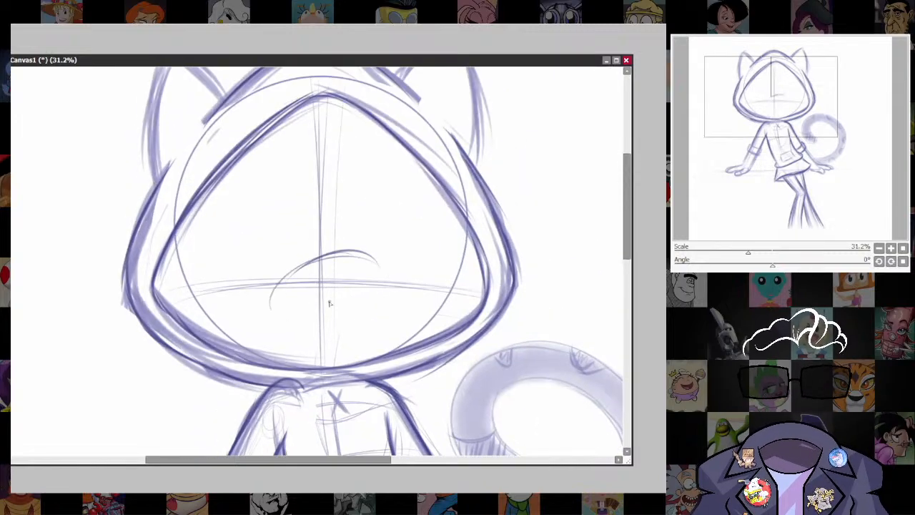
mouse_move(294, 265)
mouse_down()
mouse_move(380, 270)
mouse_move(271, 310)
mouse_move(323, 325)
mouse_up()
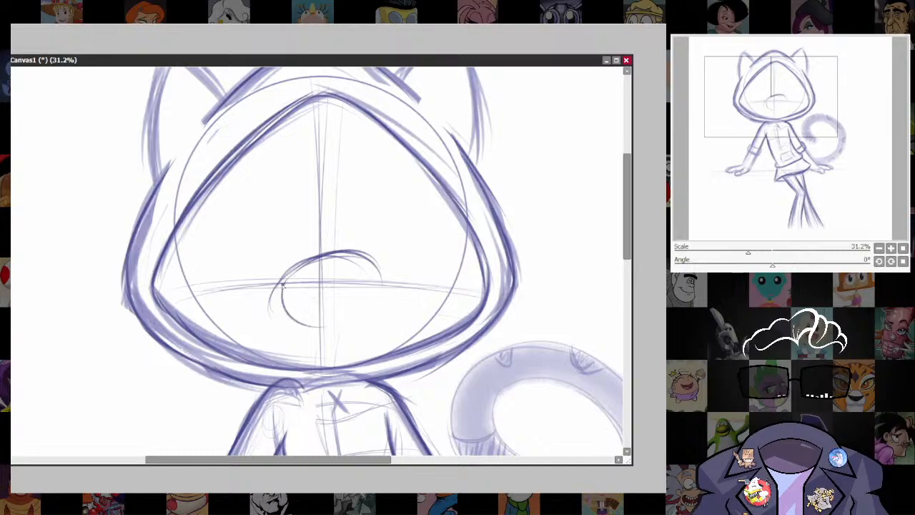
drag(280, 300, 347, 315)
drag(287, 321, 373, 303)
drag(328, 324, 379, 272)
mouse_move(280, 286)
mouse_down()
mouse_move(360, 256)
mouse_move(351, 255)
mouse_move(373, 293)
mouse_move(343, 315)
mouse_up()
mouse_move(306, 261)
mouse_down()
mouse_move(277, 308)
mouse_move(364, 303)
mouse_up()
mouse_move(295, 310)
mouse_down()
mouse_move(365, 303)
mouse_move(363, 261)
mouse_up()
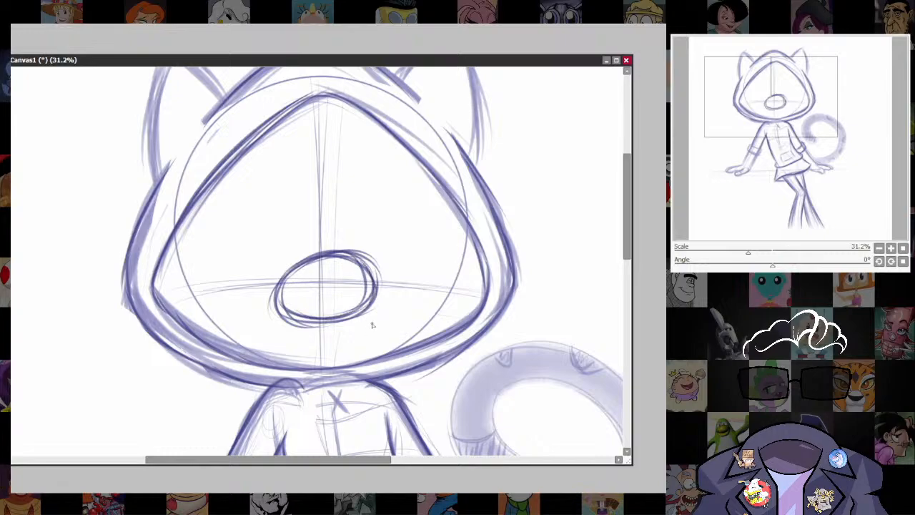
Draw a V-shaped nose at the top of the oval muzzle with a short vertical line beneath it.
mouse_move(292, 269)
mouse_down()
mouse_move(335, 286)
mouse_move(362, 263)
mouse_move(335, 285)
mouse_up()
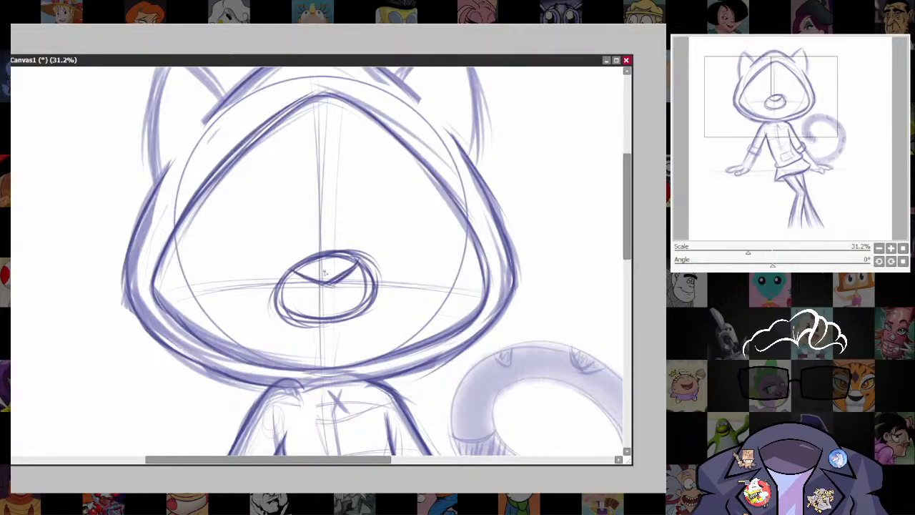
mouse_move(278, 287)
mouse_down()
mouse_move(350, 254)
mouse_move(371, 277)
mouse_up()
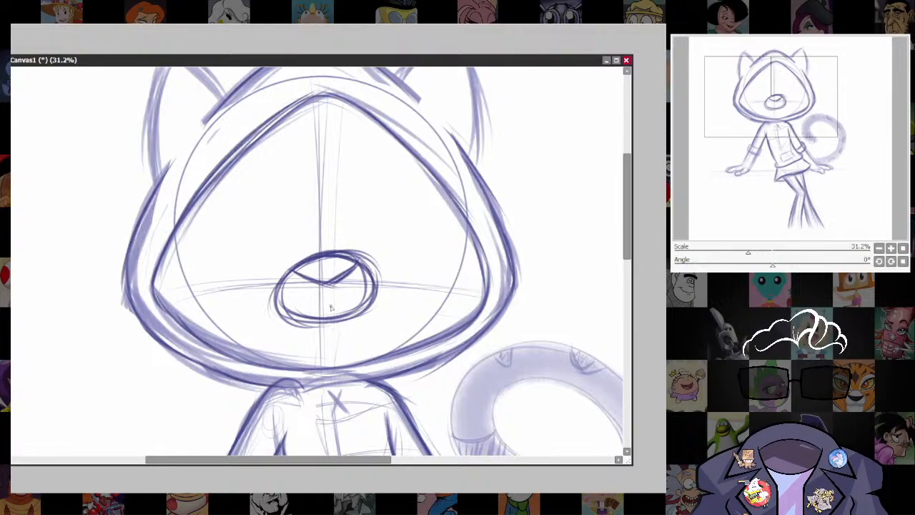
mouse_move(293, 270)
mouse_down()
mouse_move(328, 283)
mouse_move(361, 265)
mouse_move(297, 266)
mouse_move(323, 281)
mouse_move(348, 261)
mouse_move(345, 277)
mouse_move(315, 283)
mouse_up()
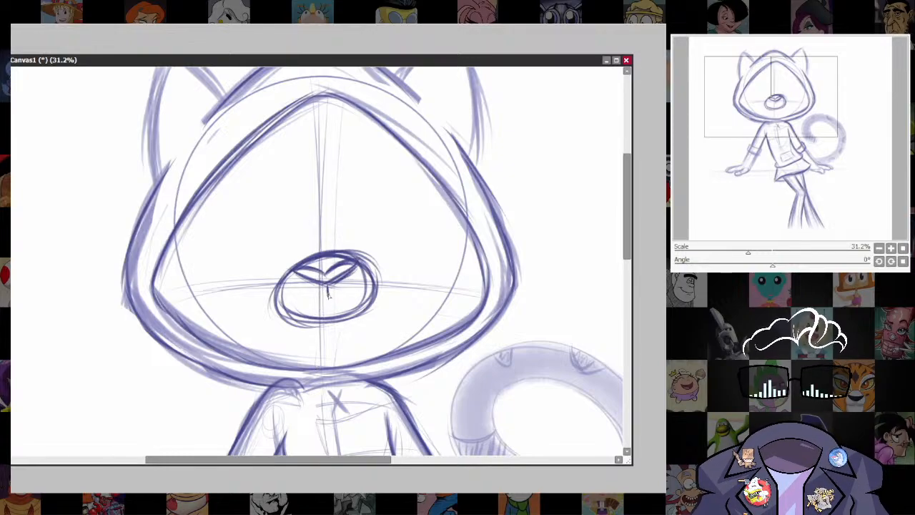
mouse_move(302, 277)
mouse_down()
mouse_move(328, 285)
mouse_move(340, 277)
mouse_up()
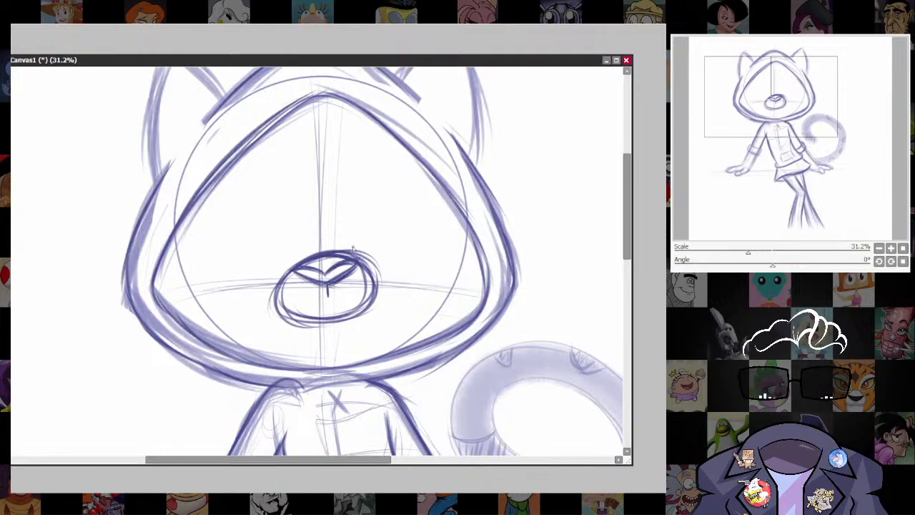
Thicken the muzzle's oval outline and add a curved smirk with a small fang and whisker dots.
key(alt+Tab)
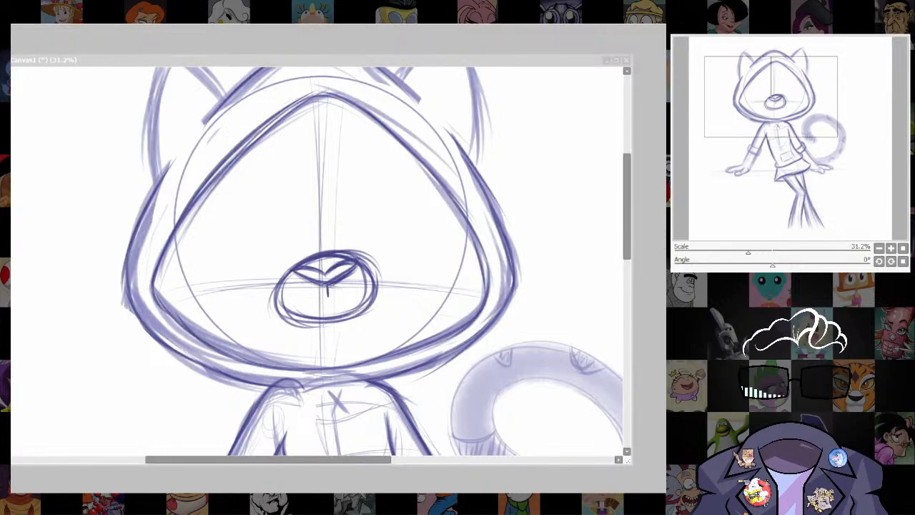
key(alt+Tab)
mouse_move(363, 264)
mouse_down()
mouse_move(383, 299)
mouse_move(354, 316)
mouse_up()
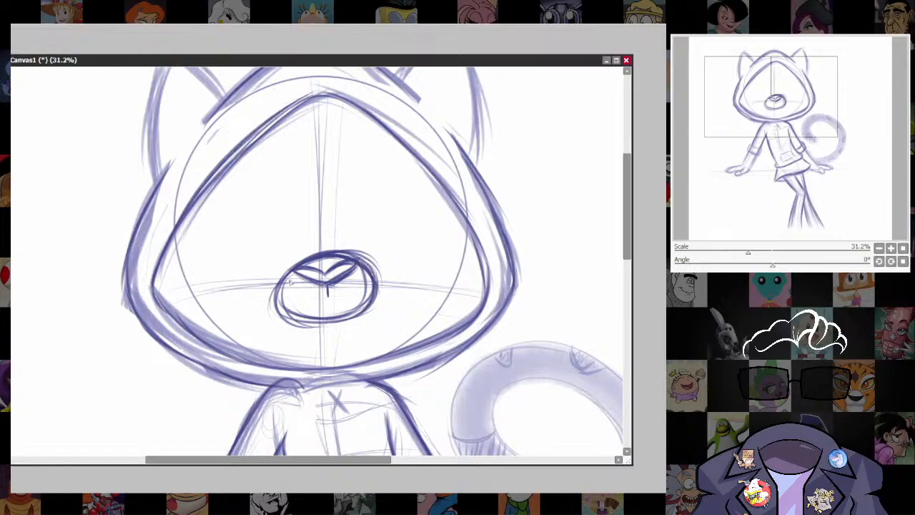
mouse_move(289, 280)
mouse_down()
mouse_move(280, 315)
mouse_move(329, 327)
mouse_up()
mouse_move(280, 312)
mouse_down()
mouse_move(349, 326)
mouse_move(336, 266)
mouse_up()
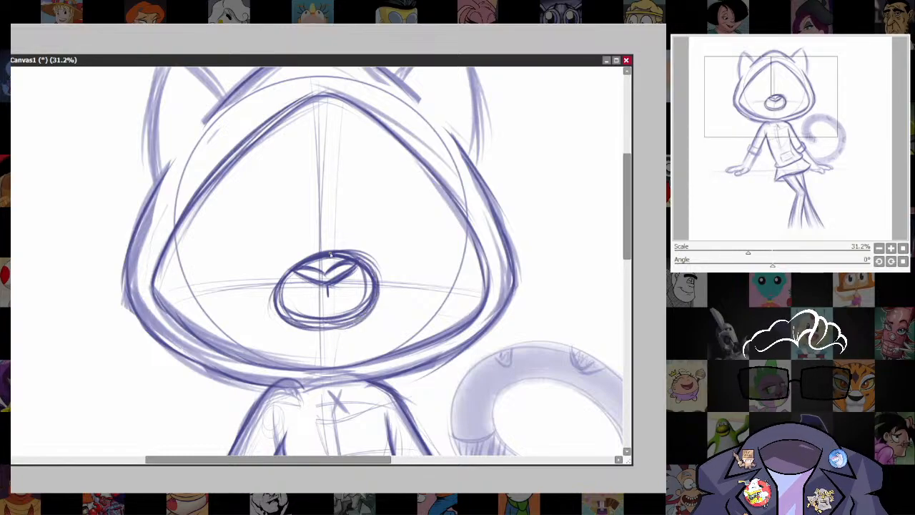
drag(291, 322, 373, 314)
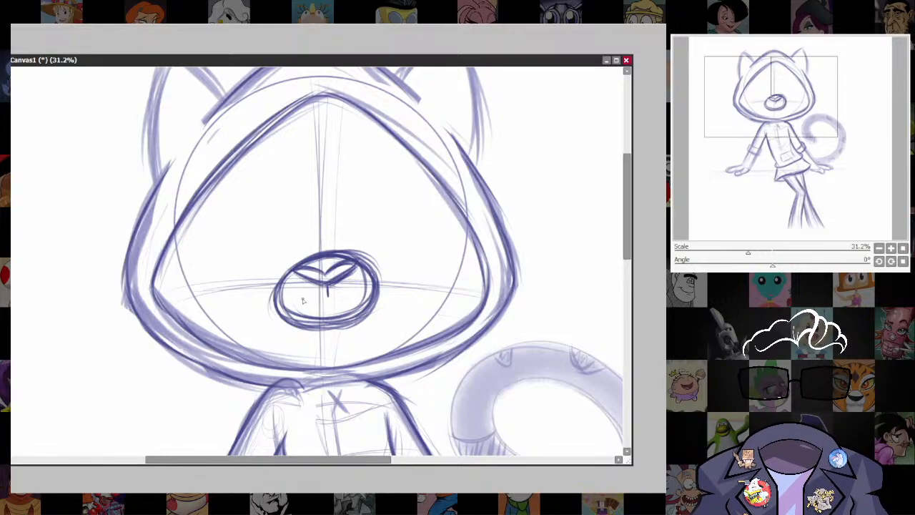
drag(303, 300, 359, 293)
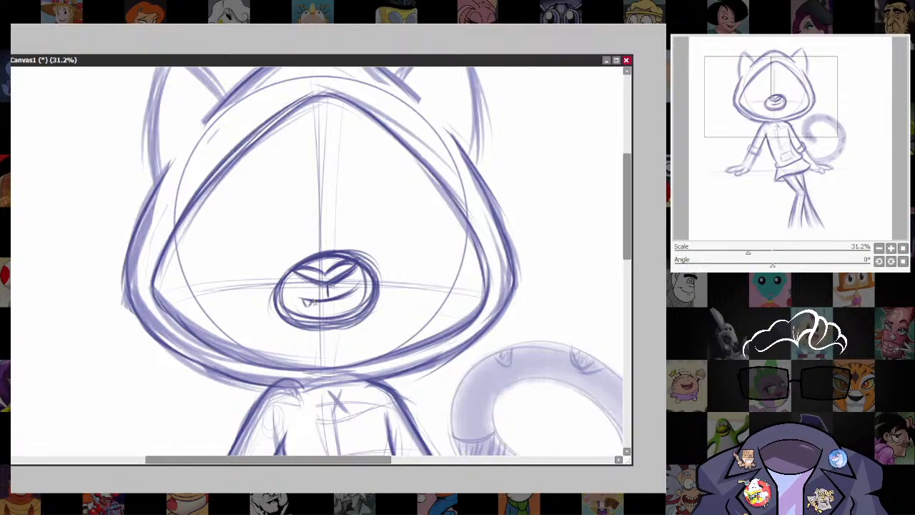
drag(306, 305, 319, 301)
Sketch a large curved tooth and a smaller corner tooth along the lower left rim of the hood's opening.
mouse_move(433, 348)
mouse_down()
mouse_move(474, 245)
mouse_move(443, 362)
mouse_move(499, 306)
mouse_up()
mouse_move(234, 304)
mouse_down()
mouse_move(289, 286)
mouse_move(298, 334)
mouse_up()
drag(286, 285, 299, 337)
mouse_move(227, 307)
mouse_down()
mouse_move(287, 283)
mouse_move(304, 329)
mouse_up()
mouse_move(241, 292)
mouse_down()
mouse_move(293, 278)
mouse_move(300, 320)
mouse_up()
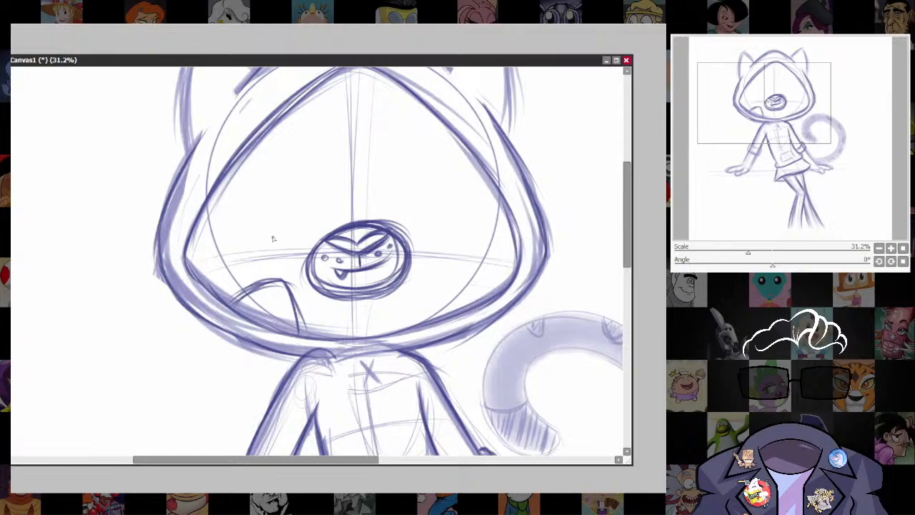
mouse_move(190, 267)
mouse_down()
mouse_move(230, 256)
mouse_move(220, 299)
mouse_up()
drag(230, 255, 221, 296)
mouse_move(230, 256)
mouse_down()
mouse_move(218, 293)
mouse_move(230, 256)
mouse_up()
Sketch a matching large tooth and small corner tooth along the lower right rim of the hood's opening.
drag(479, 311, 462, 330)
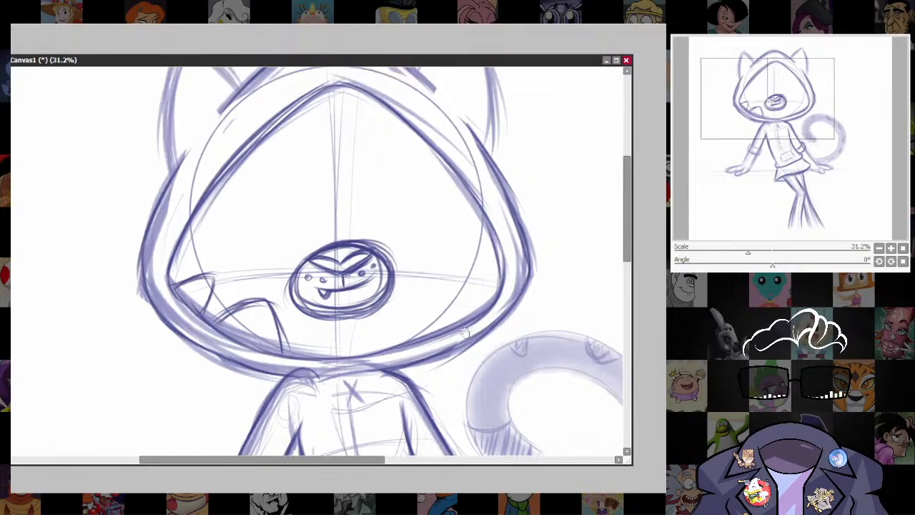
mouse_move(396, 339)
mouse_down()
mouse_move(423, 290)
mouse_move(401, 319)
mouse_move(432, 293)
mouse_move(472, 320)
mouse_up()
key(ctrl+z)
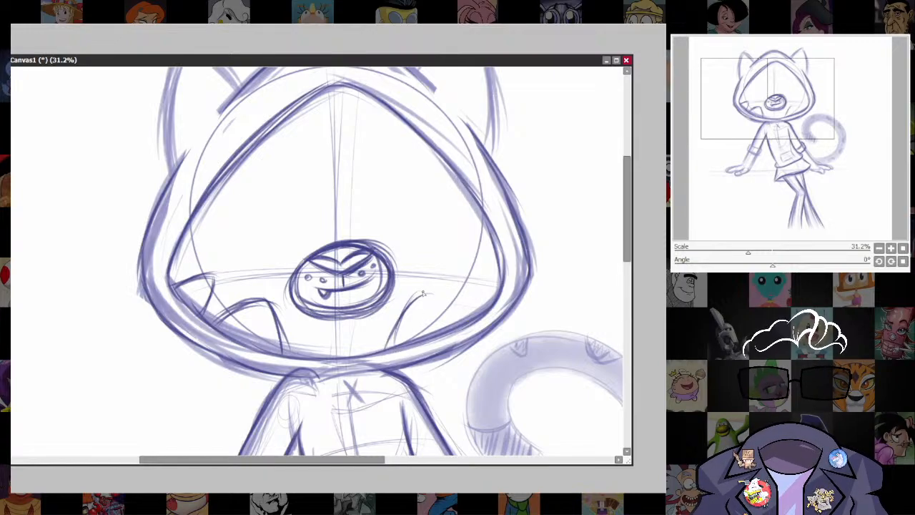
drag(424, 294, 461, 322)
drag(387, 350, 420, 289)
drag(391, 334, 426, 289)
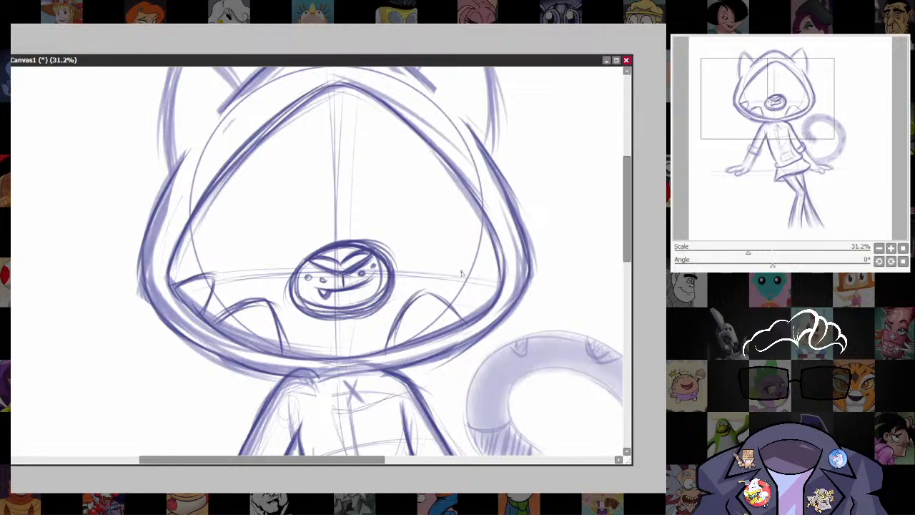
mouse_move(474, 310)
mouse_down()
mouse_move(466, 274)
mouse_move(499, 278)
mouse_move(468, 273)
mouse_up()
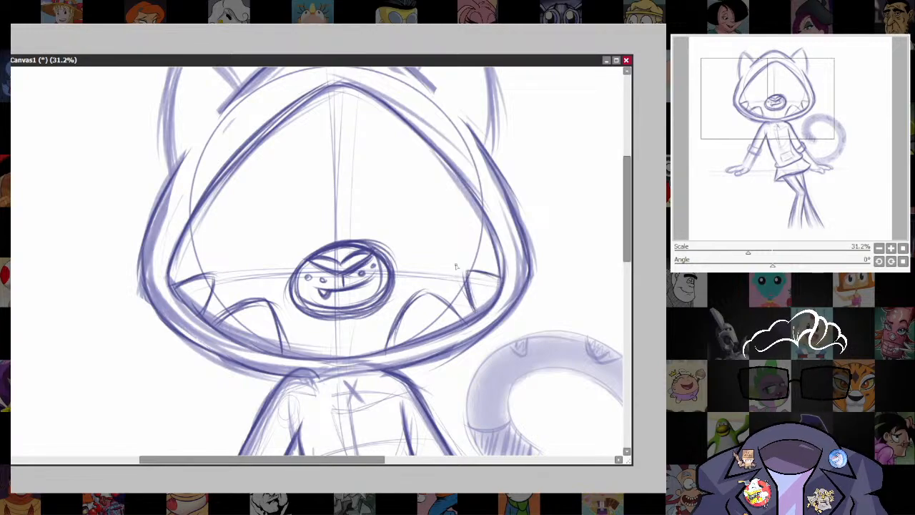
Darken the outlines of the left corner tooth and the large right tooth in the hood's opening.
drag(215, 273, 206, 311)
drag(169, 286, 217, 272)
drag(216, 271, 207, 303)
mouse_move(387, 353)
mouse_down()
mouse_move(420, 296)
mouse_move(458, 322)
mouse_up()
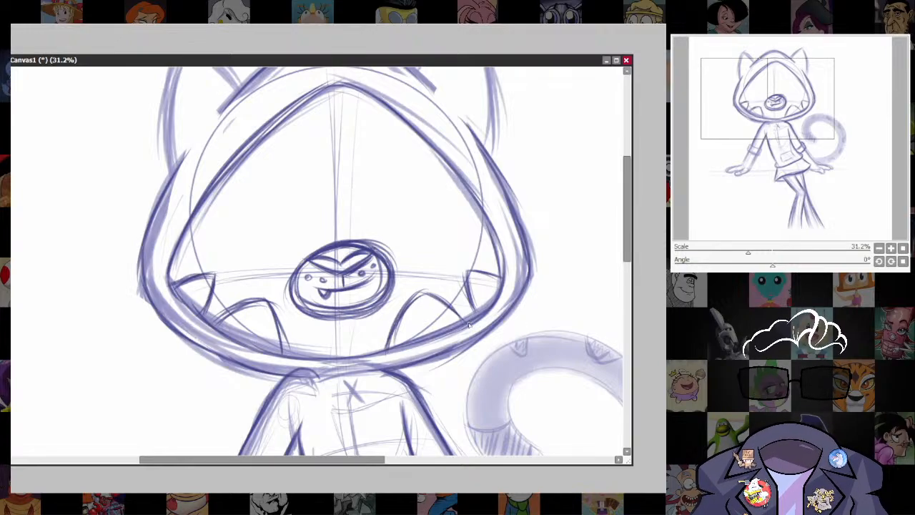
mouse_move(429, 294)
mouse_down()
mouse_move(470, 327)
mouse_move(451, 308)
mouse_up()
Draw a V-shaped tooth hanging from the peak of the hood's face opening, centred on the vertical guideline.
drag(473, 274, 460, 382)
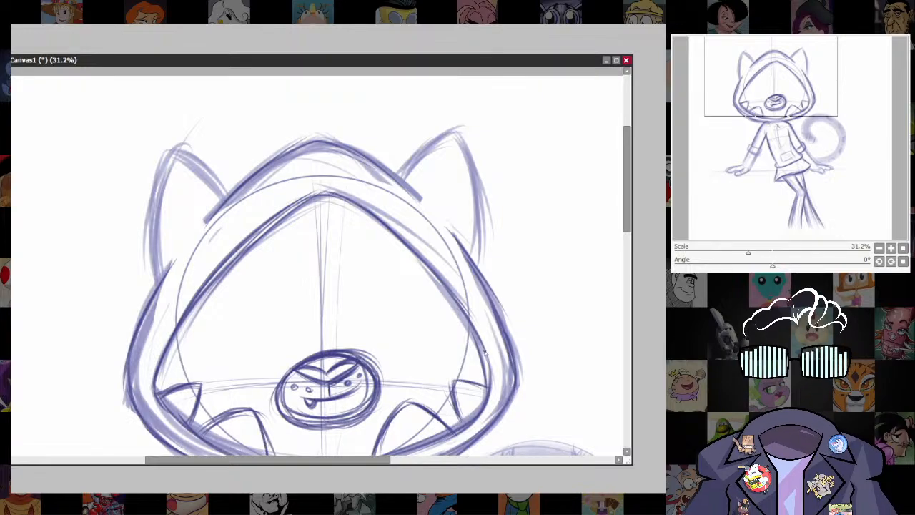
drag(290, 208, 319, 272)
drag(296, 240, 318, 268)
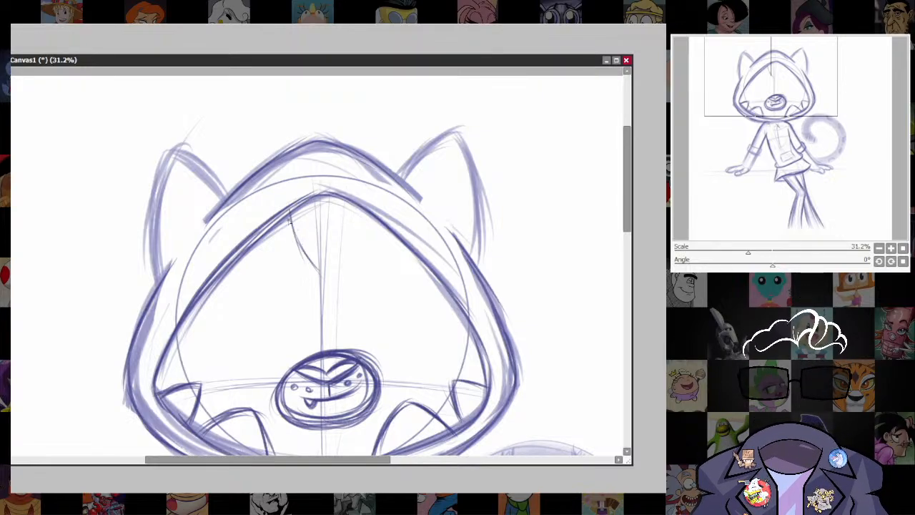
drag(289, 219, 319, 265)
mouse_move(367, 216)
mouse_down()
mouse_move(330, 268)
mouse_move(334, 262)
mouse_up()
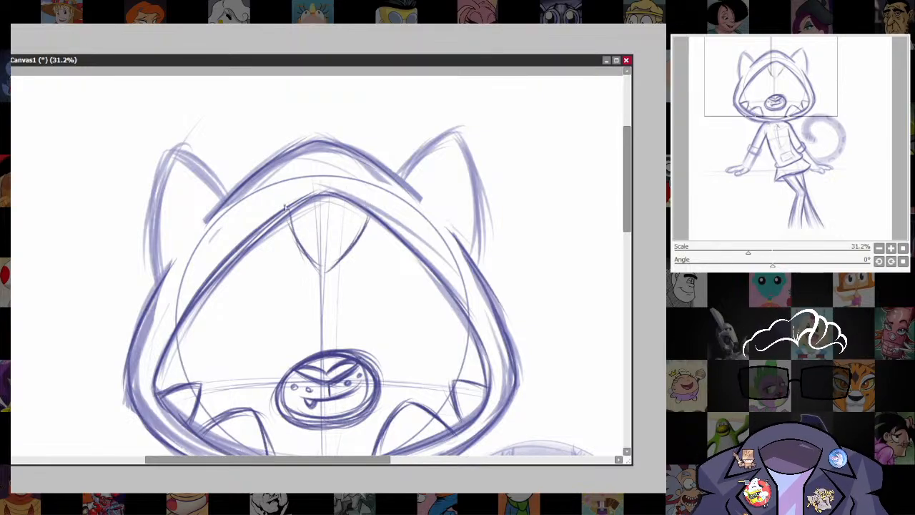
drag(287, 216, 320, 261)
Select the oval muzzle and enlarge it slightly with a free transform.
scroll(493, 347, down, 5)
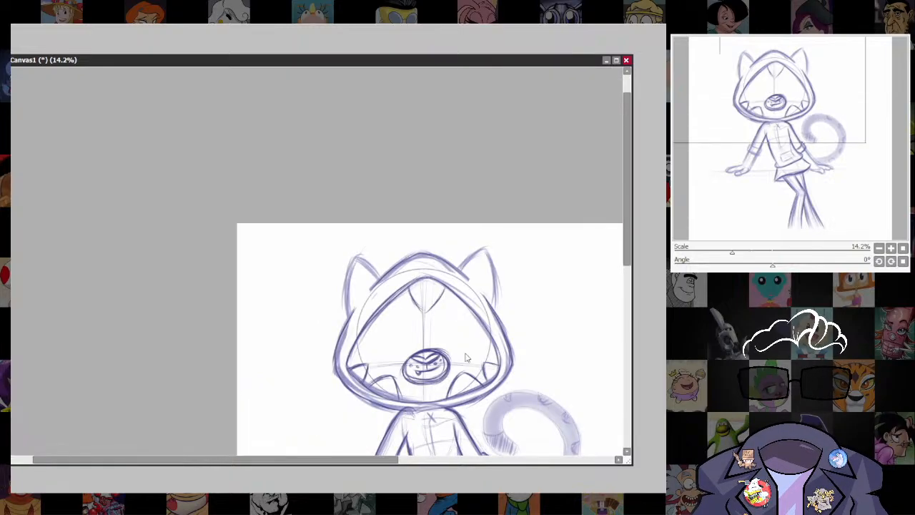
drag(494, 322, 465, 120)
scroll(457, 154, up, 5)
mouse_move(472, 171)
mouse_down()
mouse_move(504, 392)
mouse_move(509, 328)
mouse_up()
mouse_move(342, 301)
mouse_down()
mouse_move(356, 383)
mouse_move(461, 347)
mouse_move(331, 303)
mouse_move(329, 285)
mouse_up()
key(ctrl+t)
drag(464, 292, 469, 290)
key(Return)
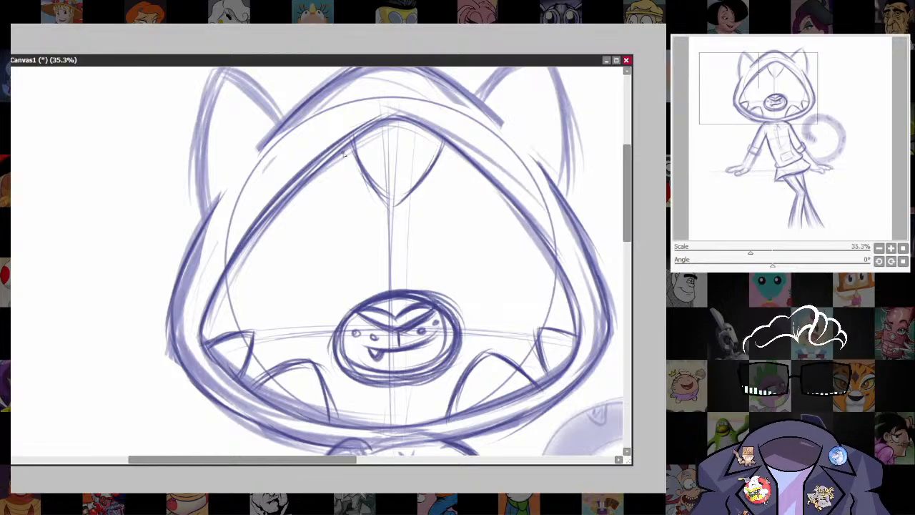
Add small pointed teeth on both sides of the central V-shaped tooth along the upper rim.
mouse_move(343, 145)
mouse_down()
mouse_move(347, 193)
mouse_move(347, 158)
mouse_up()
mouse_move(455, 143)
mouse_down()
mouse_move(445, 185)
mouse_move(477, 166)
mouse_move(444, 185)
mouse_move(472, 168)
mouse_up()
drag(455, 186, 479, 173)
Draw the left drawstring cord hanging from the hood down the chest as two close parallel lines.
scroll(546, 399, down, 3)
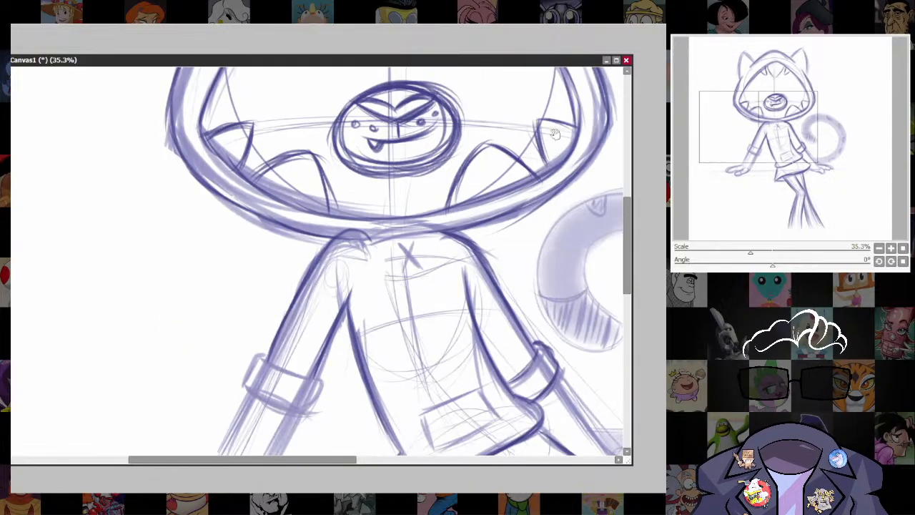
scroll(561, 343, down, 4)
scroll(527, 161, up, 2)
mouse_move(564, 340)
mouse_down()
mouse_move(527, 161)
mouse_move(556, 353)
mouse_up()
scroll(320, 245, up, 3)
drag(472, 309, 506, 371)
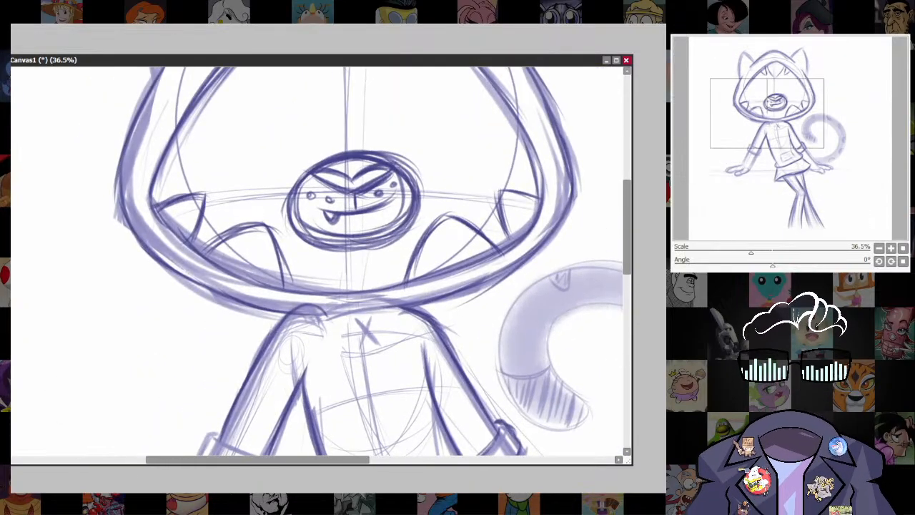
scroll(383, 277, down, 3)
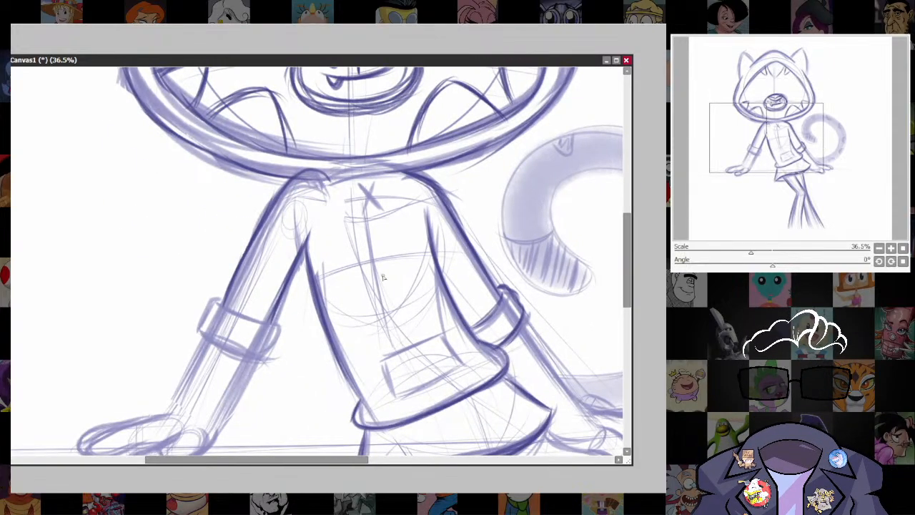
drag(333, 194, 336, 279)
drag(334, 228, 334, 273)
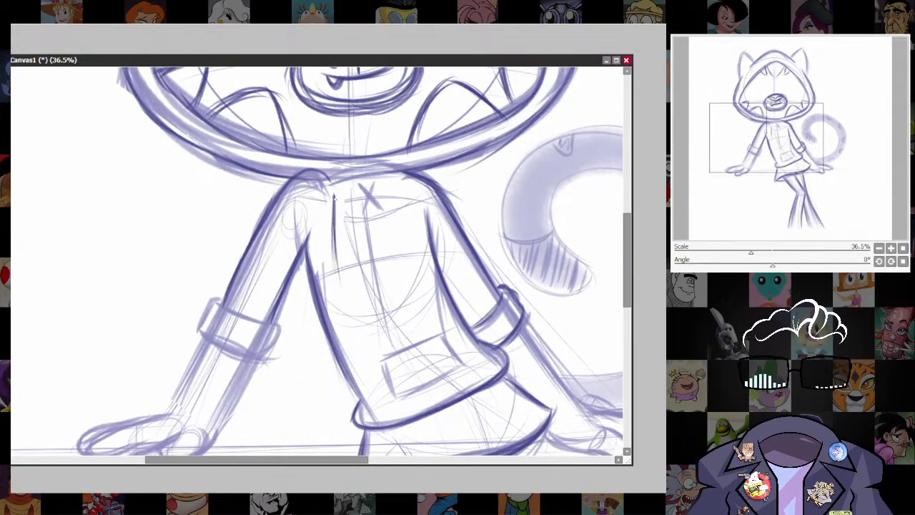
drag(337, 197, 342, 284)
mouse_move(339, 238)
mouse_down()
mouse_move(344, 283)
mouse_move(337, 280)
mouse_up()
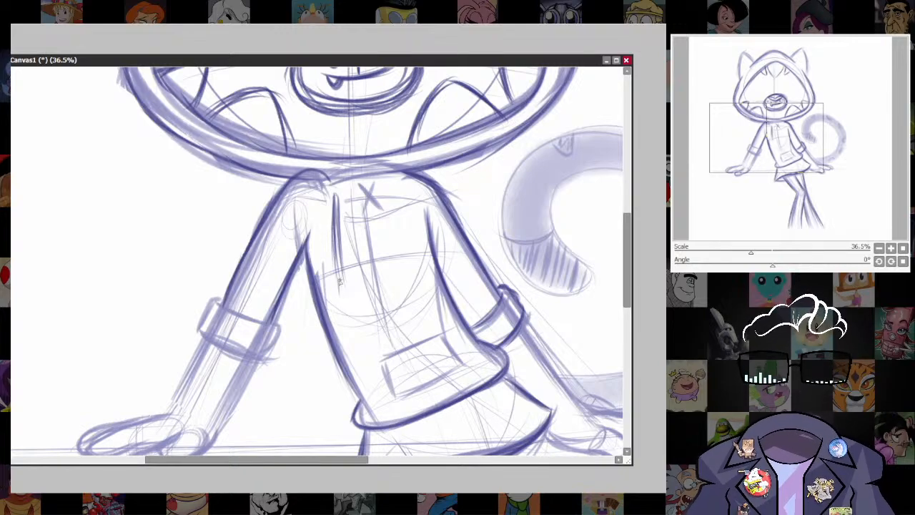
Add a narrow tip to the end of the left drawstring and darken its cord.
drag(342, 279, 344, 297)
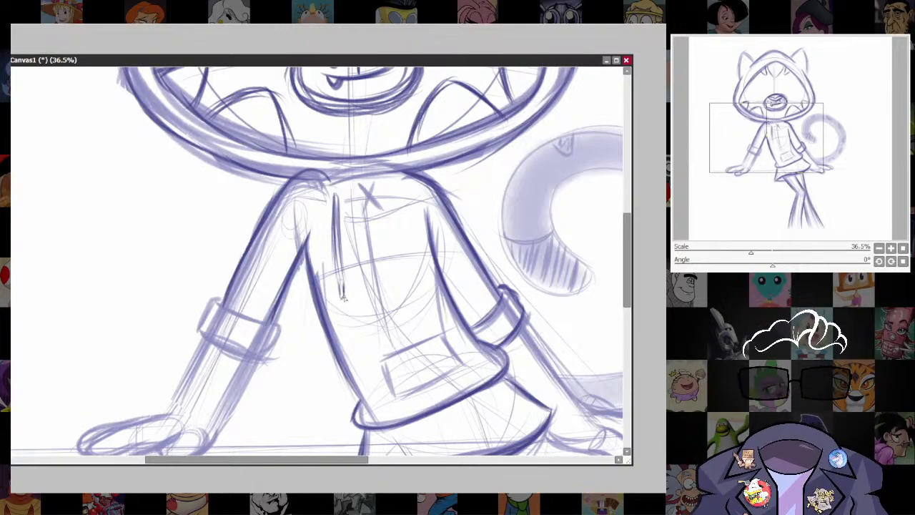
drag(339, 251, 343, 278)
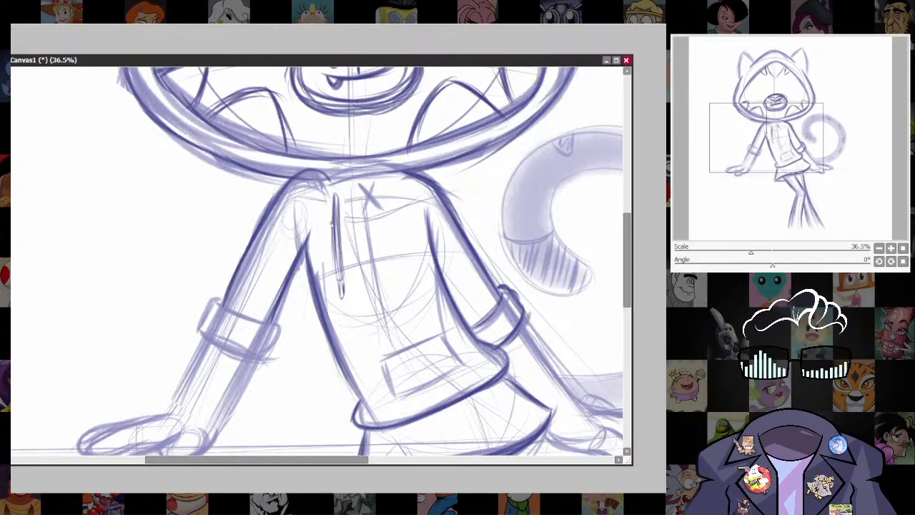
drag(333, 223, 334, 272)
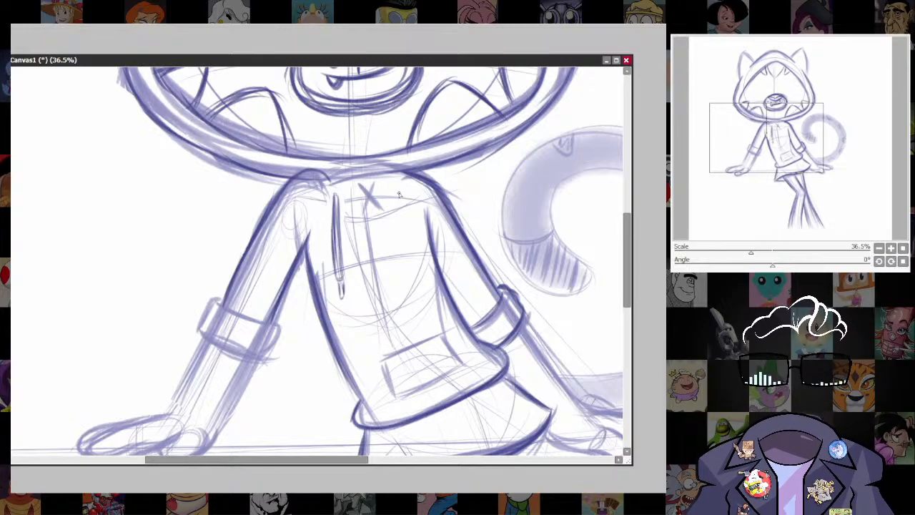
Draw the matching right drawstring down the chest, undoing and redrawing the stray second line.
drag(399, 195, 409, 274)
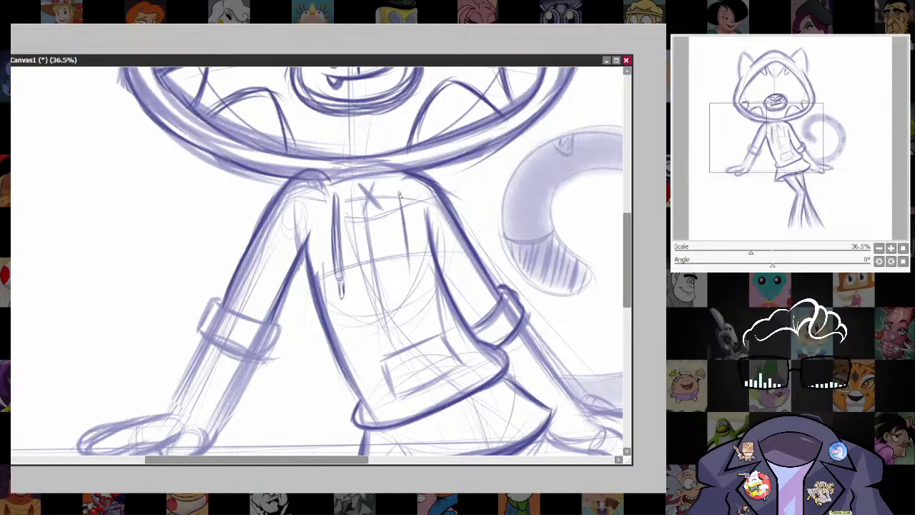
drag(399, 194, 417, 266)
drag(404, 212, 415, 263)
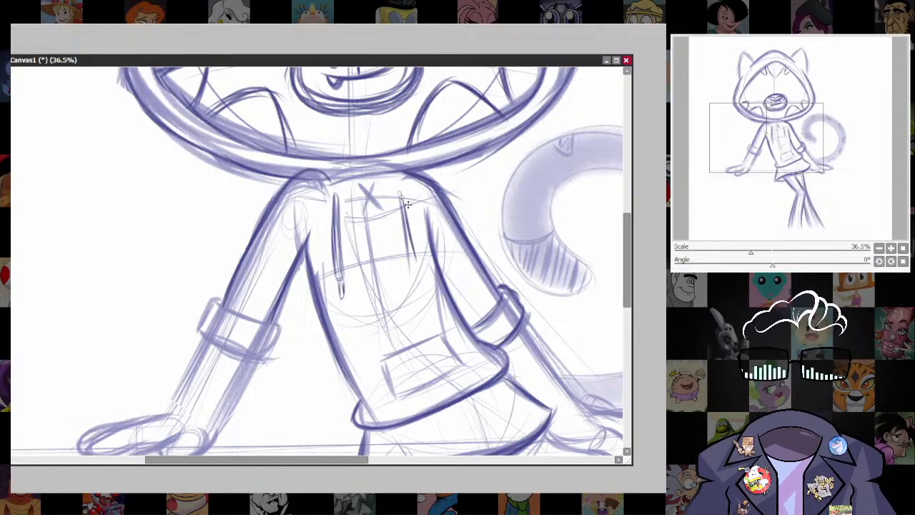
key(ctrl+z)
drag(400, 194, 413, 273)
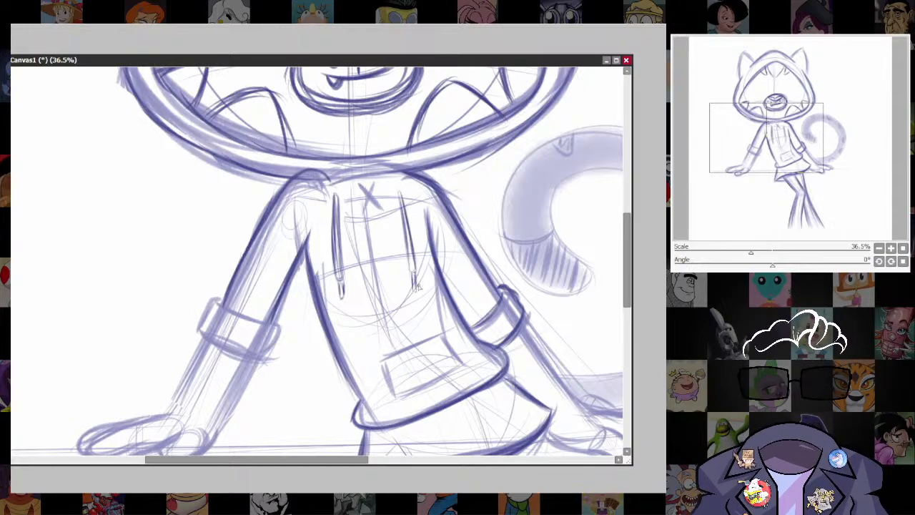
Darken the sides and rims of the rolled sleeve cuff on the character's left-hand arm in the picture.
drag(421, 265, 372, 272)
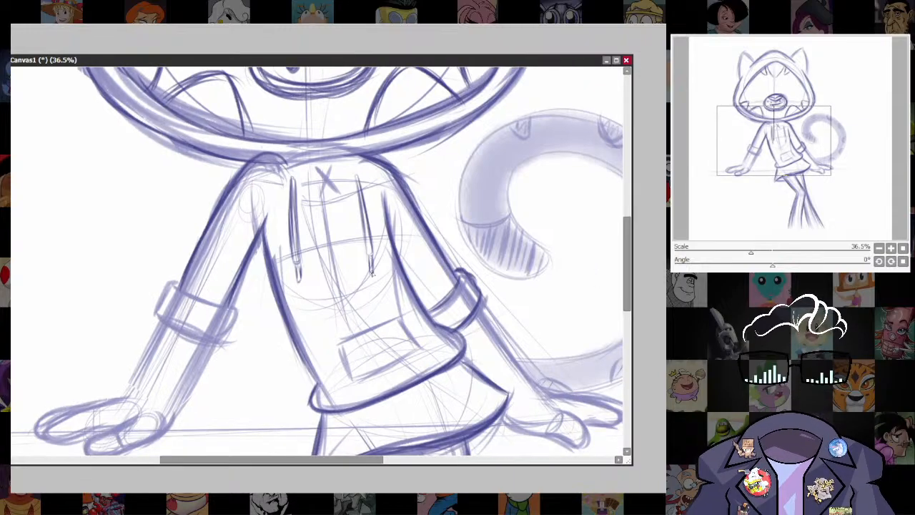
mouse_move(172, 282)
mouse_down()
mouse_move(157, 326)
mouse_move(206, 344)
mouse_move(193, 339)
mouse_up()
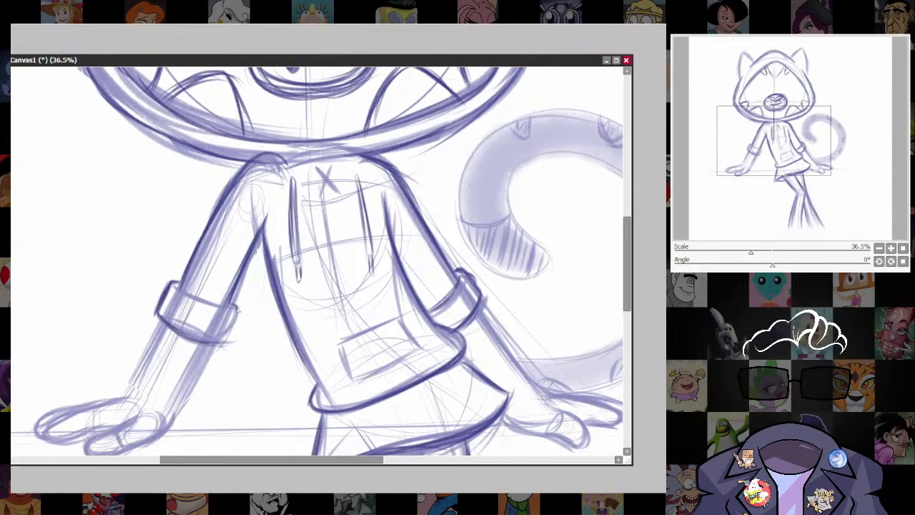
drag(236, 308, 226, 344)
drag(183, 289, 223, 303)
Shift the vertical symmetry guide slightly left, in line with the centre of the face inside the hood.
mouse_move(507, 290)
mouse_down()
mouse_move(478, 324)
mouse_move(392, 345)
mouse_up()
scroll(569, 322, down, 5)
drag(567, 316, 499, 357)
scroll(499, 357, up, 2)
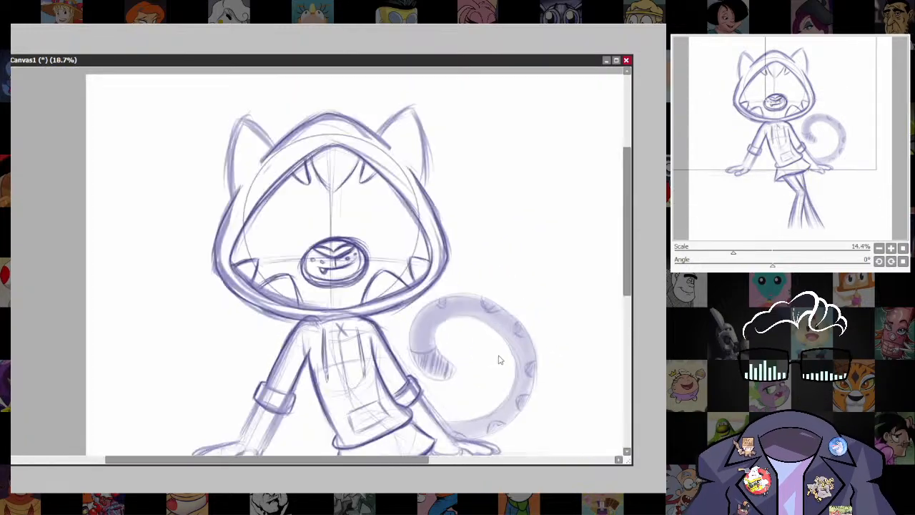
drag(538, 413, 520, 240)
scroll(511, 227, up, 5)
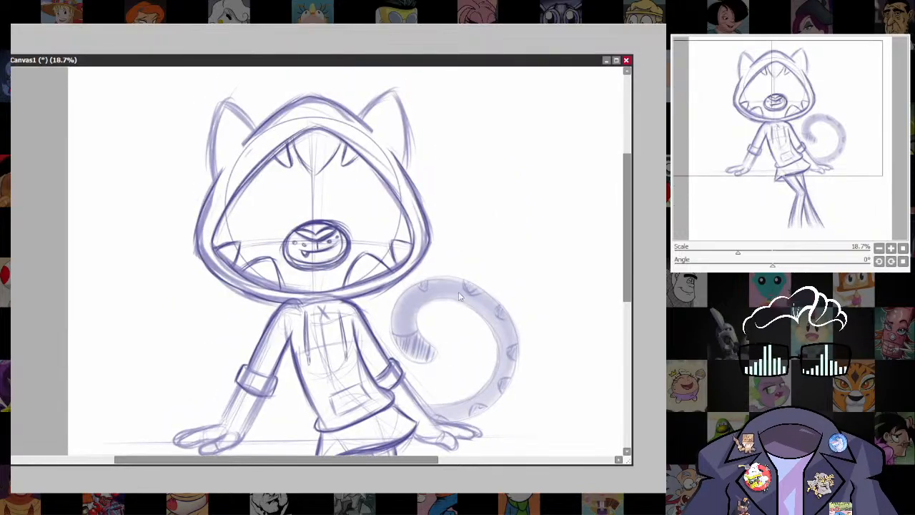
scroll(340, 271, up, 1)
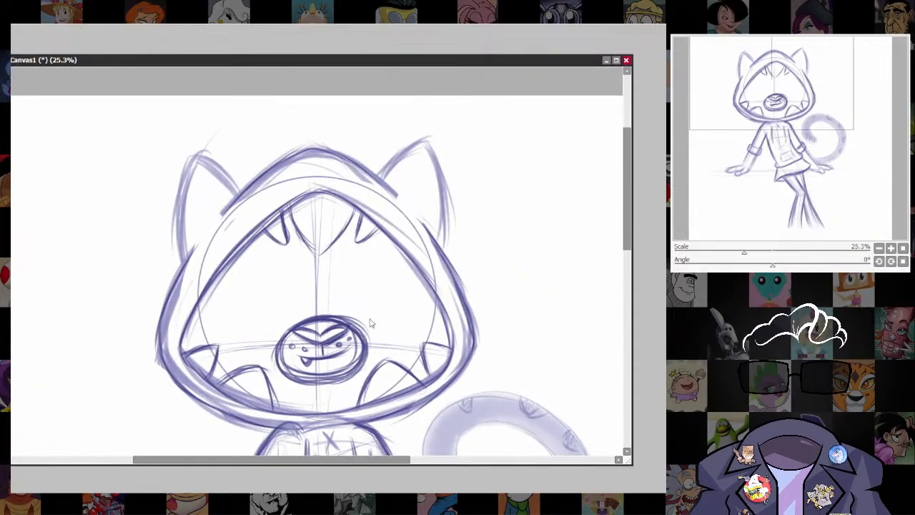
scroll(372, 323, up, 3)
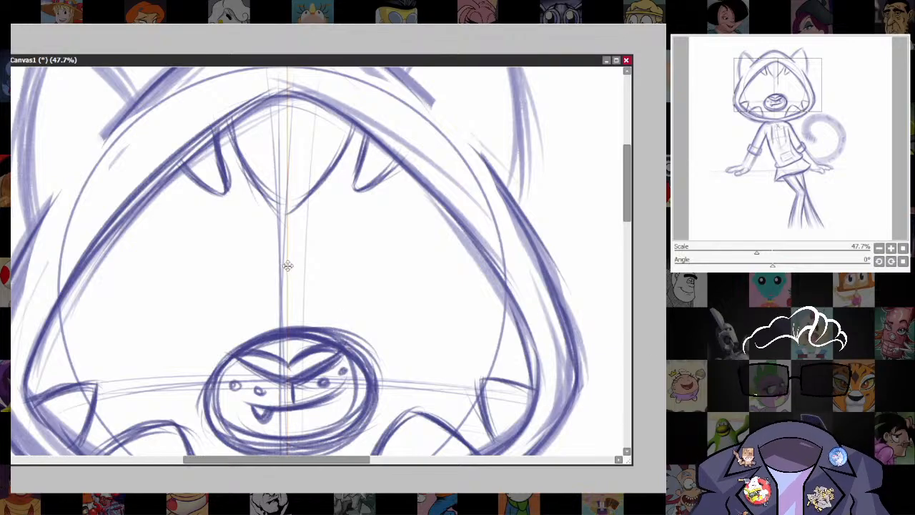
drag(287, 265, 285, 266)
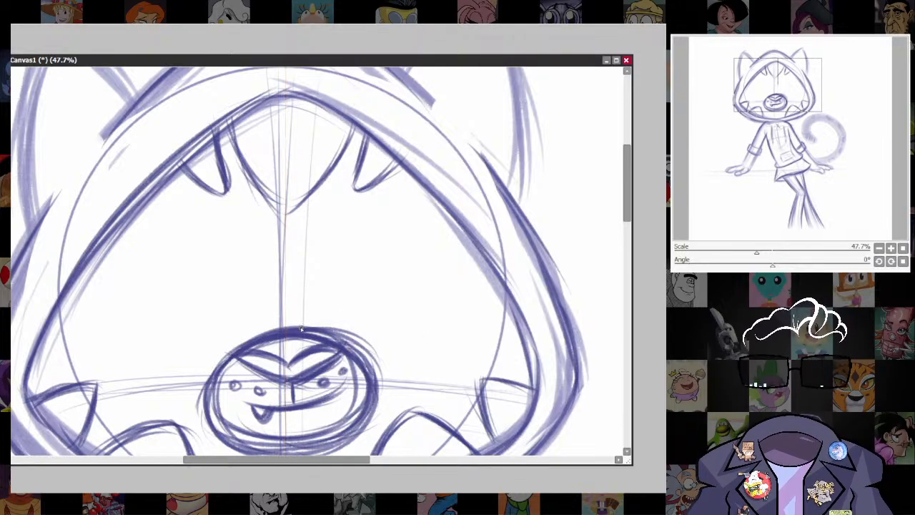
drag(299, 326, 351, 236)
drag(301, 308, 377, 216)
key(ctrl+z)
key(ctrl+z)
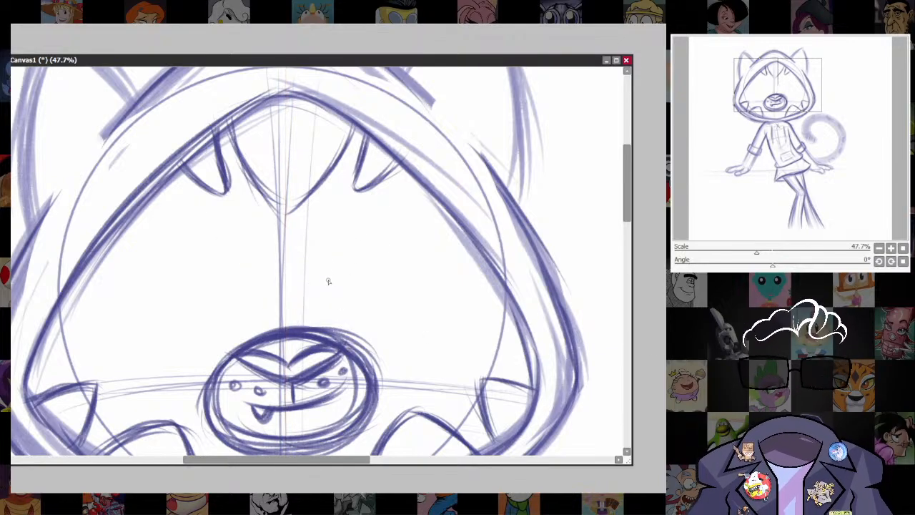
drag(308, 325, 353, 210)
drag(314, 280, 393, 198)
drag(350, 229, 415, 220)
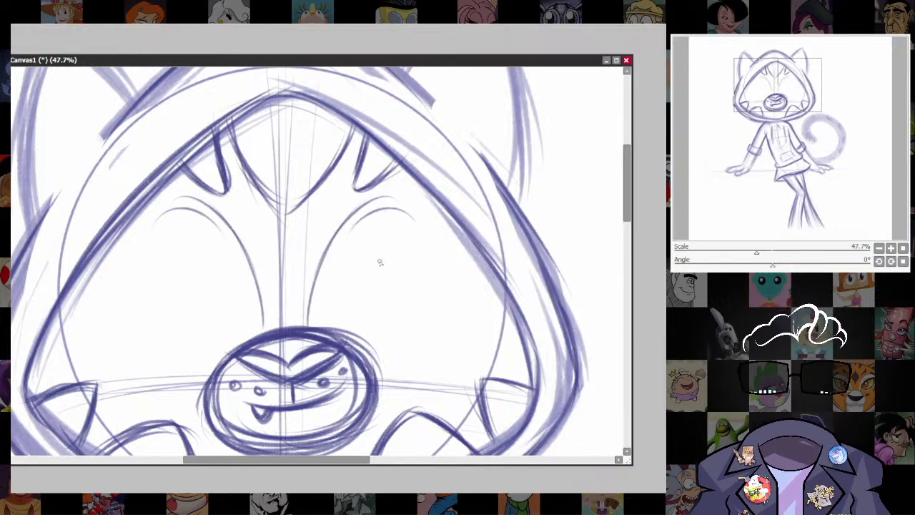
key(ctrl+z)
key(ctrl+z)
key(ctrl+z)
Draw a mirrored pair of large round eye outlines above the muzzle, with their inner edges running down to it.
drag(306, 324, 362, 239)
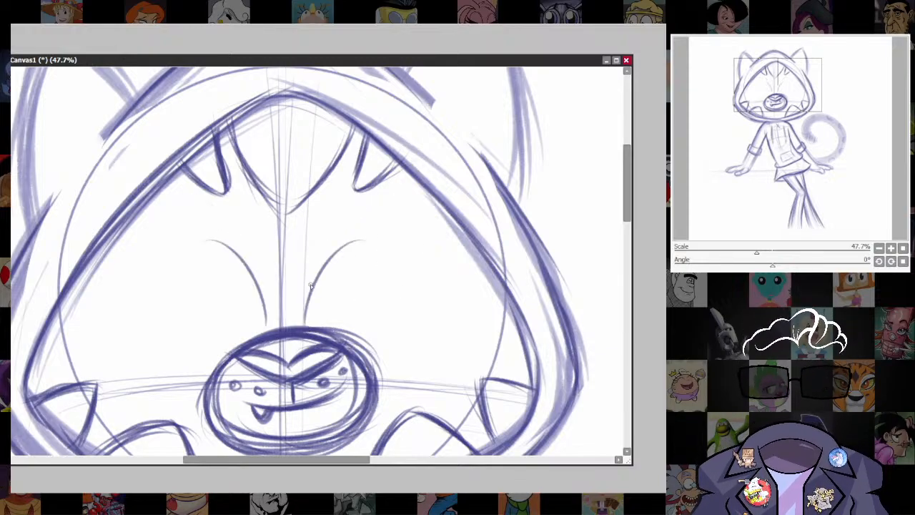
drag(315, 280, 398, 234)
drag(337, 250, 421, 232)
mouse_move(361, 228)
mouse_down()
mouse_move(437, 262)
mouse_move(418, 355)
mouse_up()
drag(447, 300, 382, 375)
mouse_move(447, 288)
mouse_down()
mouse_move(397, 363)
mouse_move(379, 368)
mouse_up()
mouse_move(305, 327)
mouse_down()
mouse_move(397, 222)
mouse_move(441, 293)
mouse_up()
drag(412, 228, 439, 346)
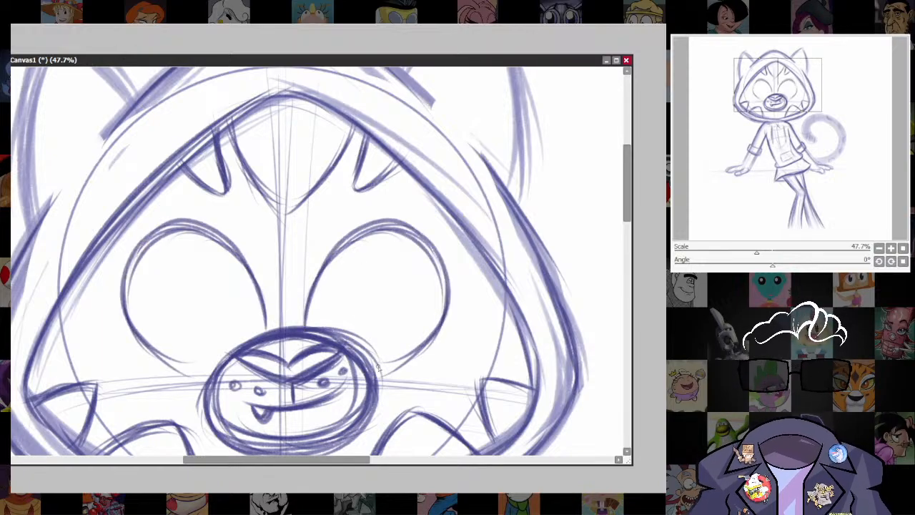
mouse_move(442, 283)
mouse_down()
mouse_move(375, 365)
mouse_move(394, 370)
mouse_move(416, 348)
mouse_up()
drag(376, 373, 443, 302)
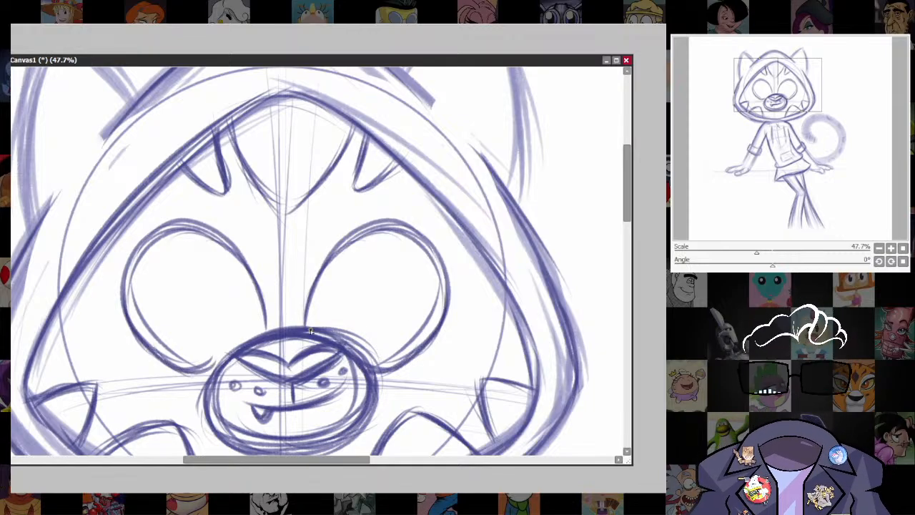
Retrace the mirrored eye outlines with darker strokes along the inner, upper and outer curves.
drag(310, 330, 365, 219)
drag(315, 312, 404, 211)
drag(342, 216, 433, 255)
drag(414, 225, 443, 330)
drag(443, 296, 402, 355)
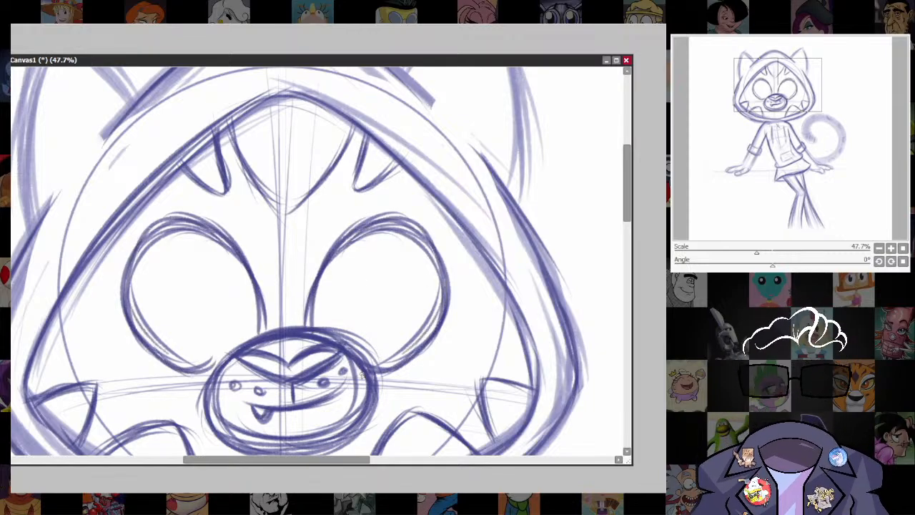
Lasso the muzzle with its nose and mouth and scale it down slightly.
scroll(524, 206, down, 3)
scroll(524, 288, down, 6)
drag(514, 283, 454, 262)
scroll(452, 211, up, 2)
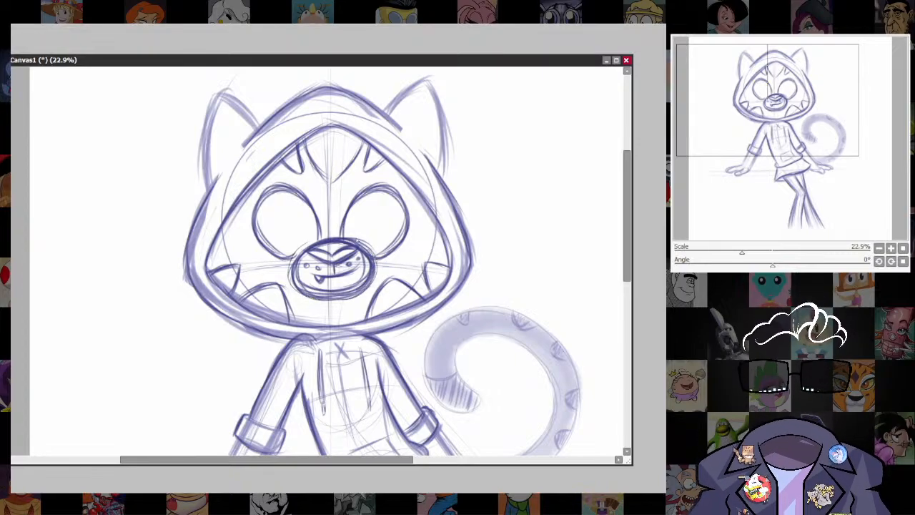
drag(356, 241, 313, 241)
key(ctrl+t)
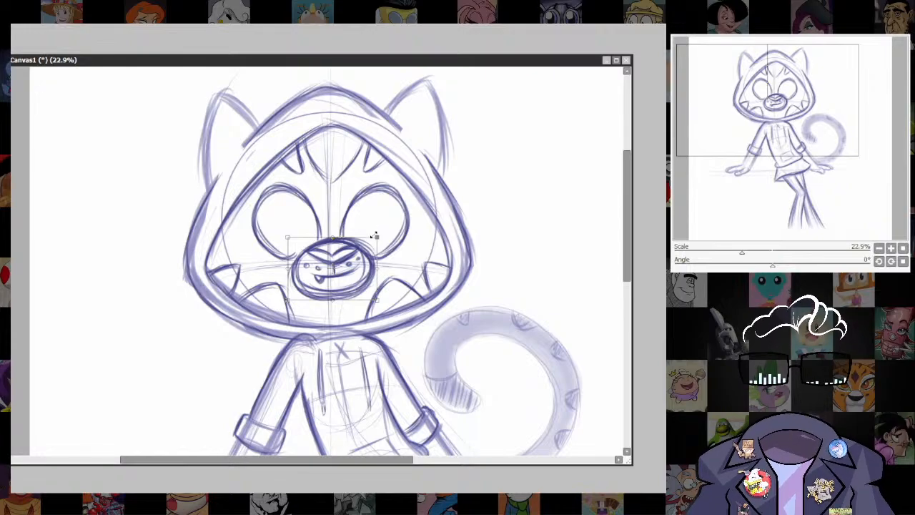
drag(375, 235, 371, 241)
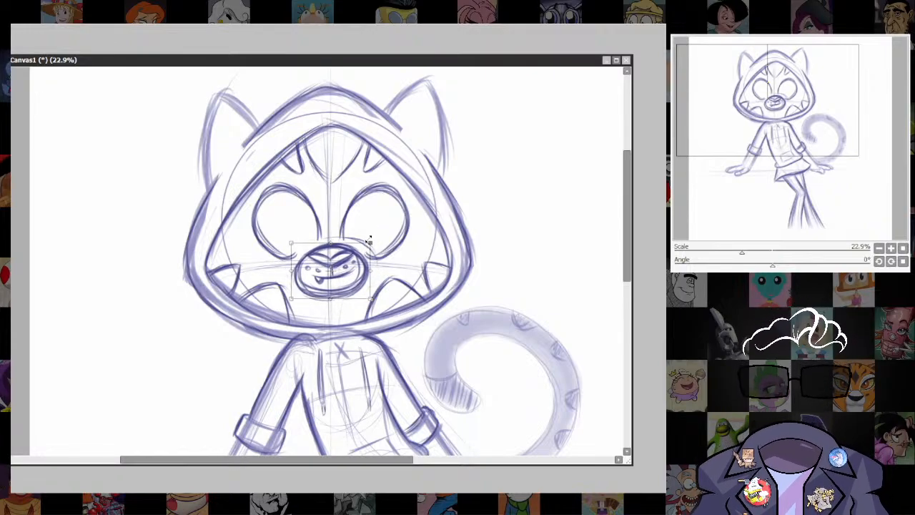
key(Return)
Lasso both eyes, move them slightly down toward the muzzle, and clear the selection.
scroll(403, 253, up, 2)
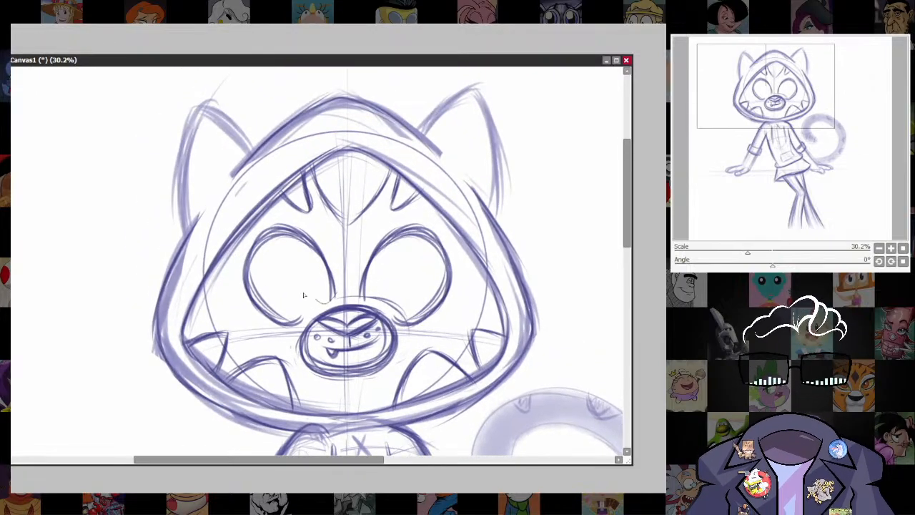
mouse_move(303, 295)
mouse_down()
mouse_move(250, 303)
mouse_move(286, 216)
mouse_move(411, 220)
mouse_move(450, 321)
mouse_move(336, 296)
mouse_up()
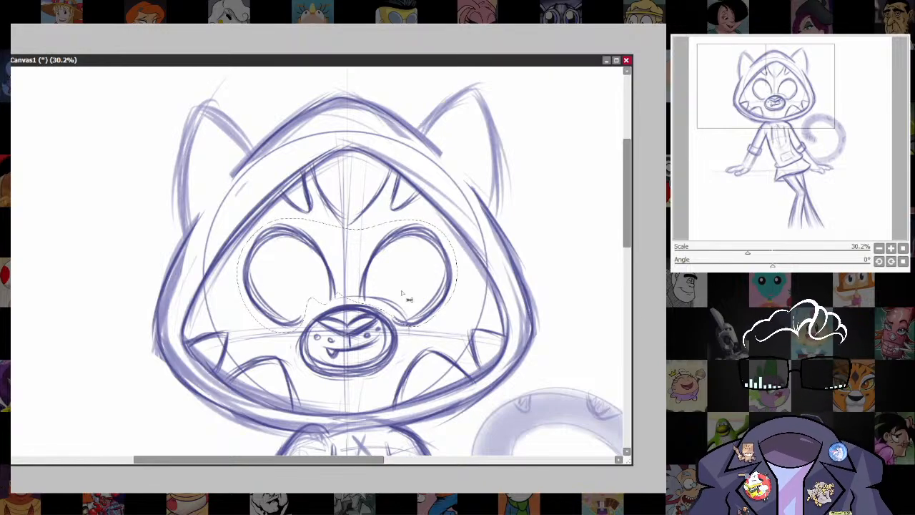
drag(415, 287, 415, 292)
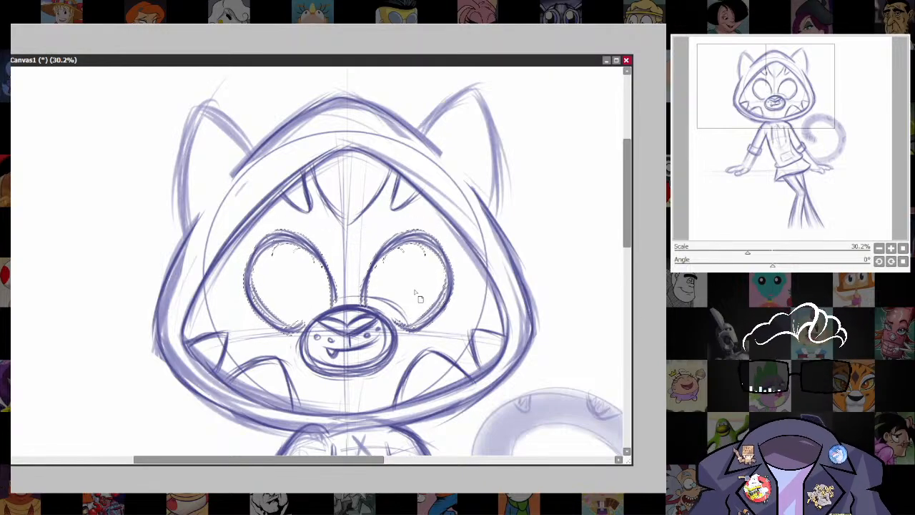
drag(420, 299, 417, 298)
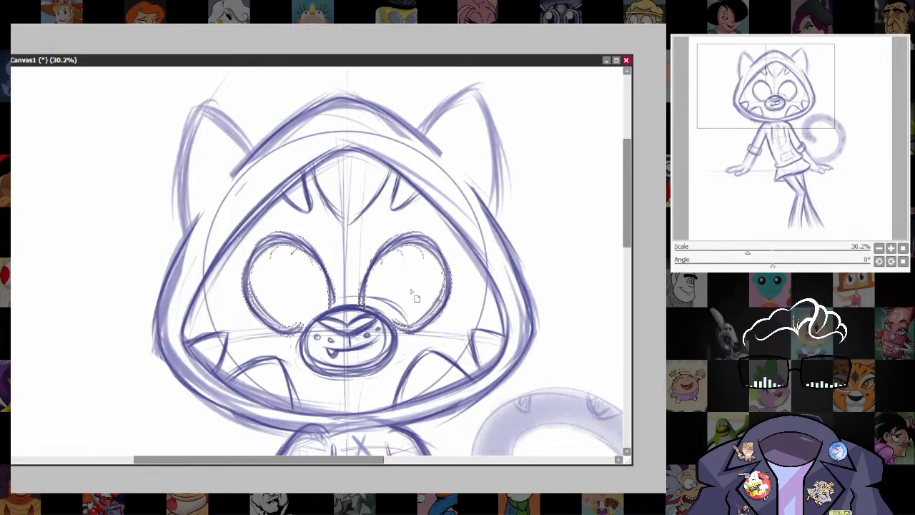
key(ctrl+d)
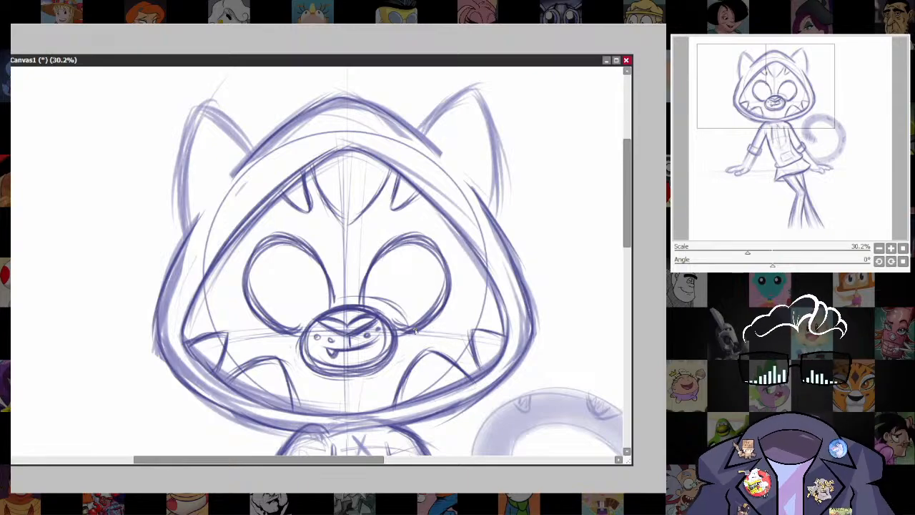
Add mirrored small oval spots between the eyes and short curved brow lines above them.
scroll(444, 296, down, 3)
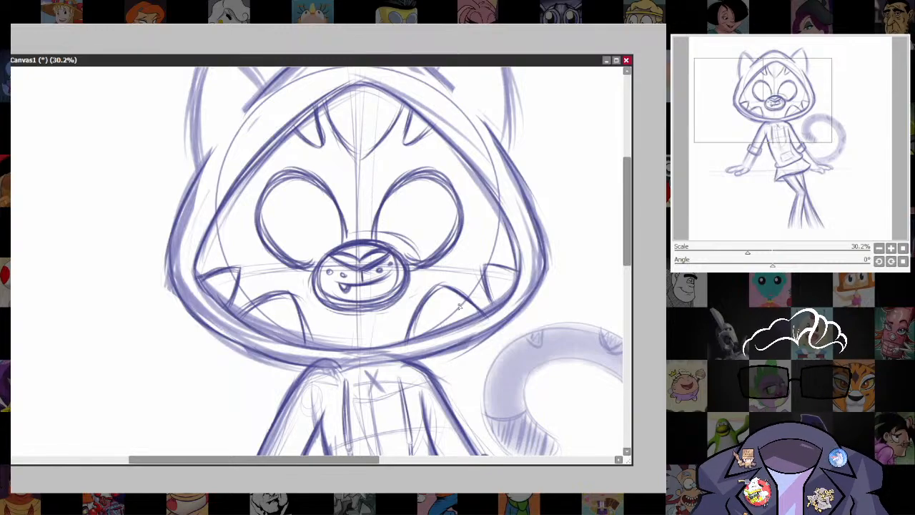
scroll(491, 324, up, 3)
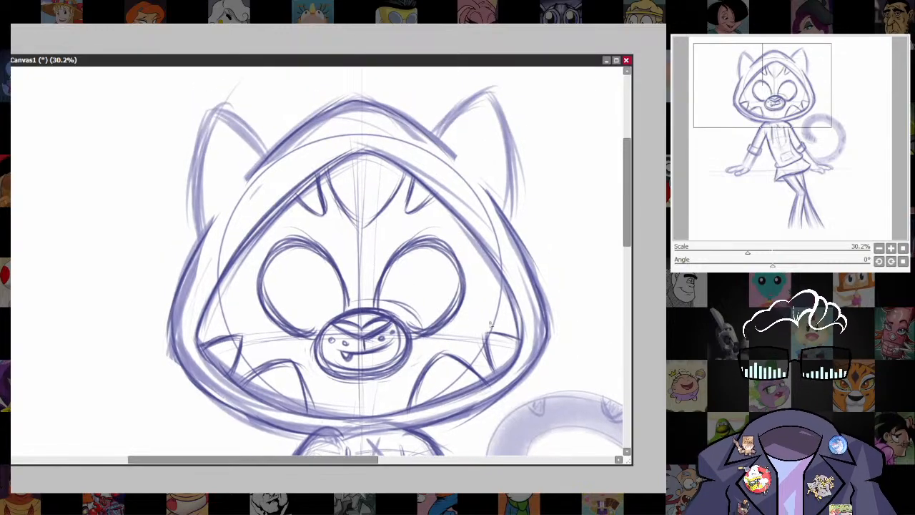
mouse_move(379, 241)
mouse_down()
mouse_move(386, 247)
mouse_move(379, 240)
mouse_move(373, 252)
mouse_up()
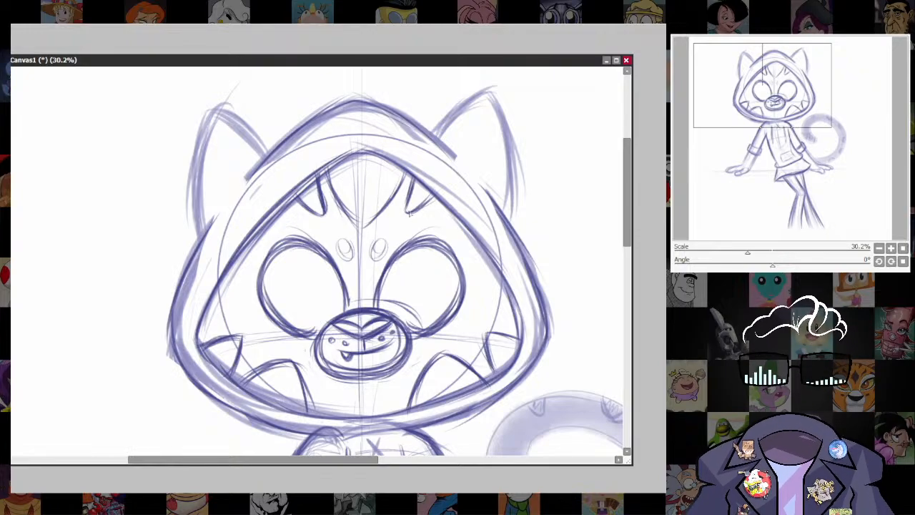
mouse_move(410, 213)
mouse_down()
mouse_move(440, 216)
mouse_move(446, 228)
mouse_move(441, 218)
mouse_up()
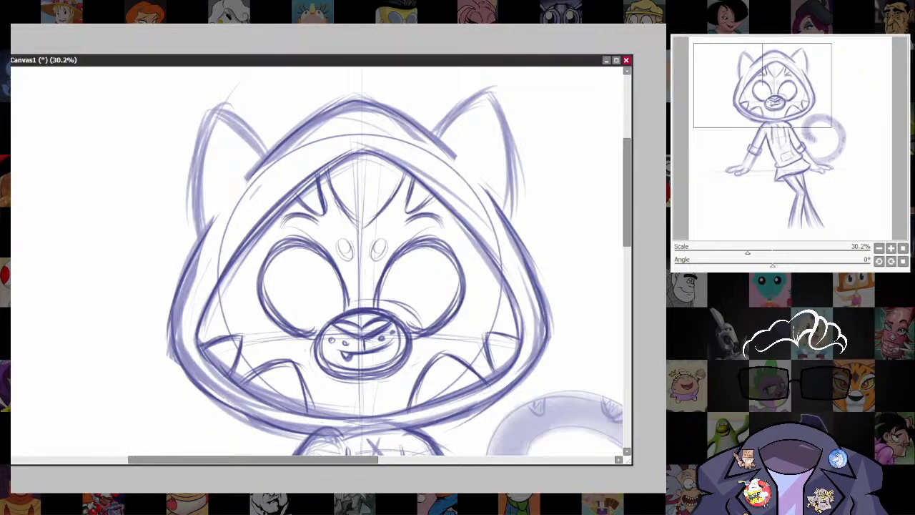
Lasso the whole hooded head and exclude the eyes and muzzle from the selection.
scroll(521, 293, down, 5)
drag(529, 298, 485, 178)
scroll(504, 203, down, 2)
drag(520, 247, 484, 282)
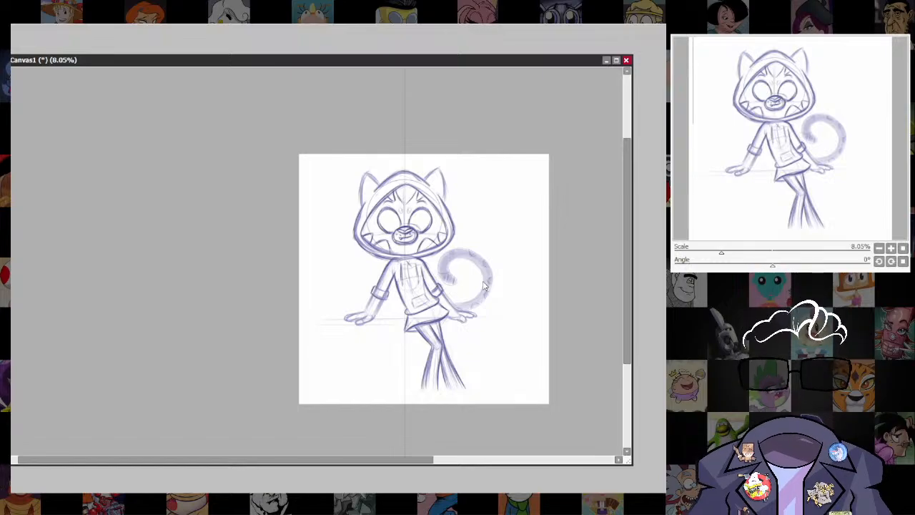
scroll(456, 237, up, 4)
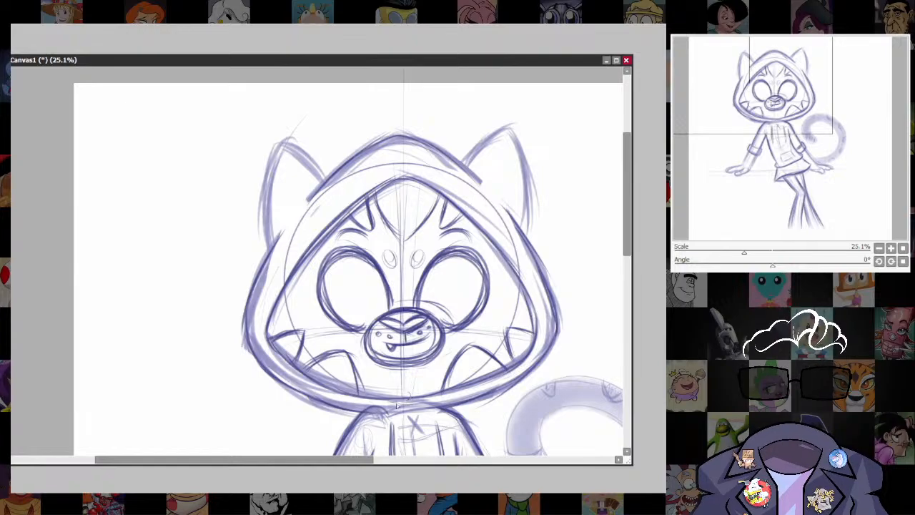
mouse_move(278, 406)
mouse_down()
mouse_move(214, 228)
mouse_move(428, 96)
mouse_move(579, 229)
mouse_move(522, 388)
mouse_move(465, 399)
mouse_move(412, 394)
mouse_up()
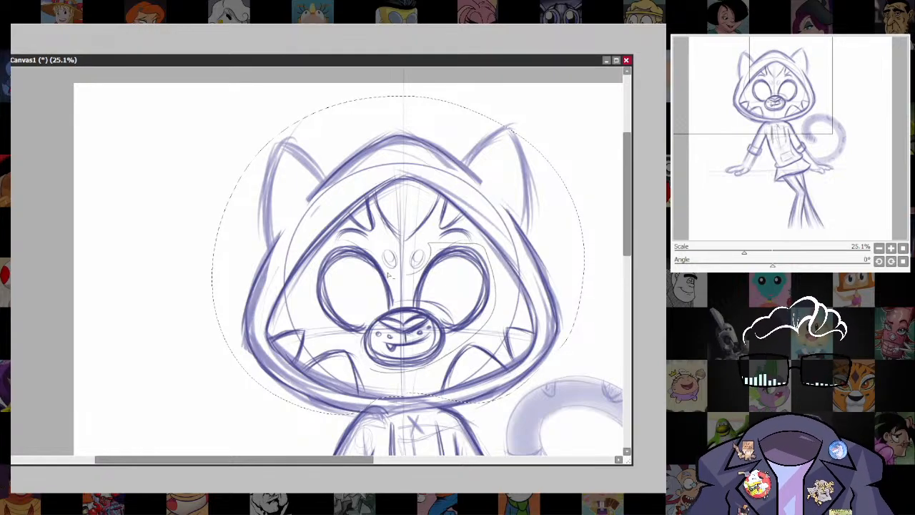
drag(359, 359, 375, 367)
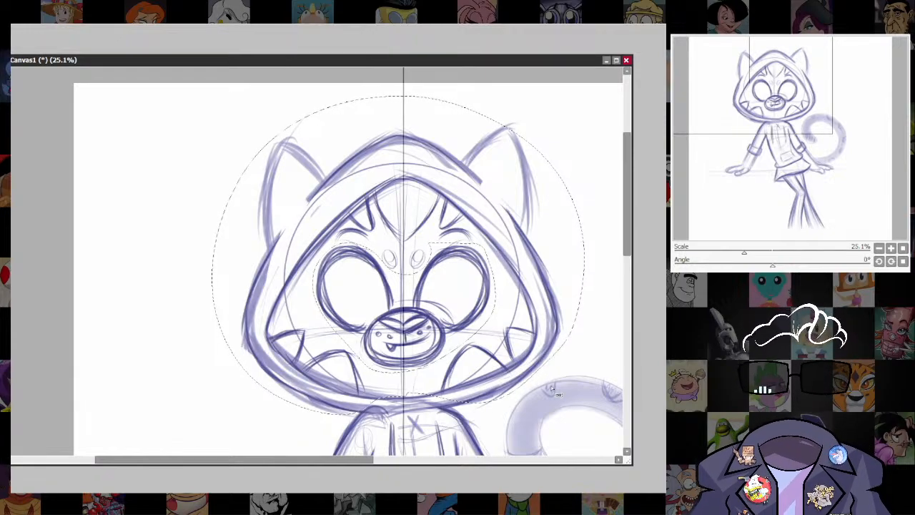
key(ctrl+t)
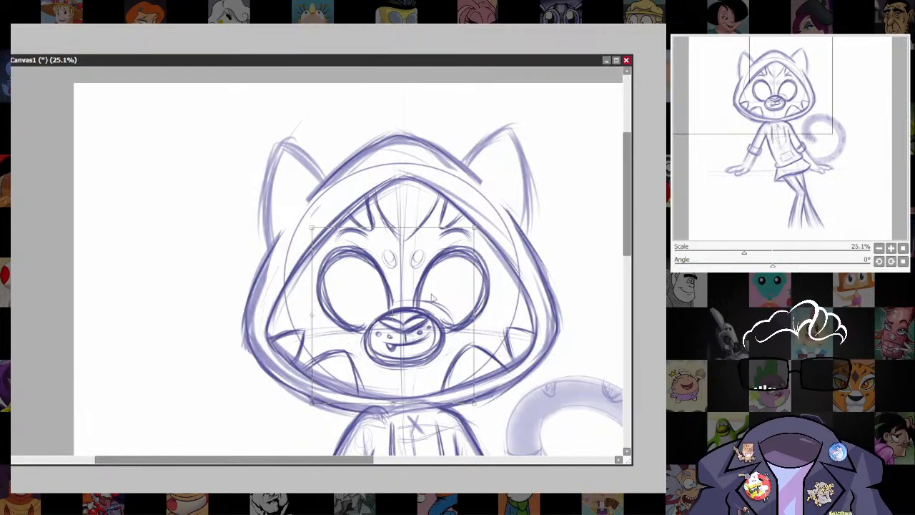
key(Return)
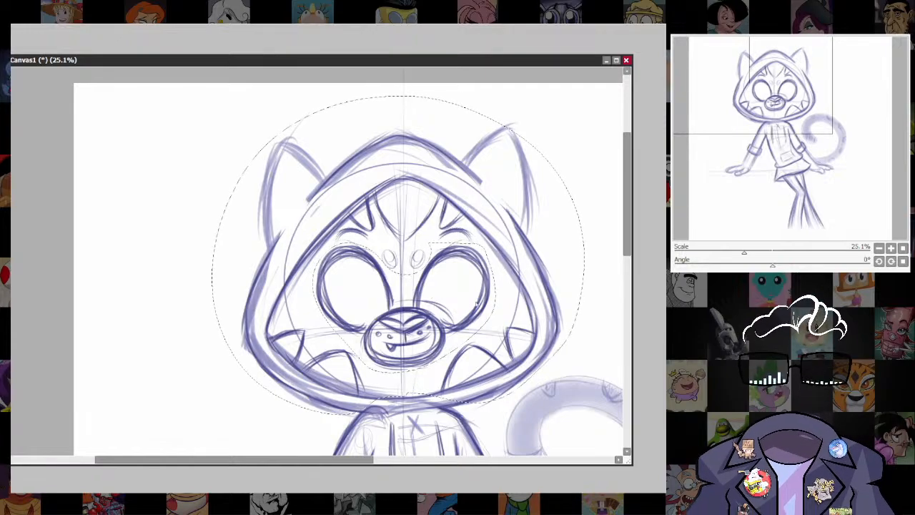
Refine the selection around the eyes and try to stretch the brow lines and forehead spots upward.
mouse_move(353, 244)
mouse_down()
mouse_move(319, 257)
mouse_move(322, 314)
mouse_move(390, 376)
mouse_move(476, 336)
mouse_move(485, 248)
mouse_up()
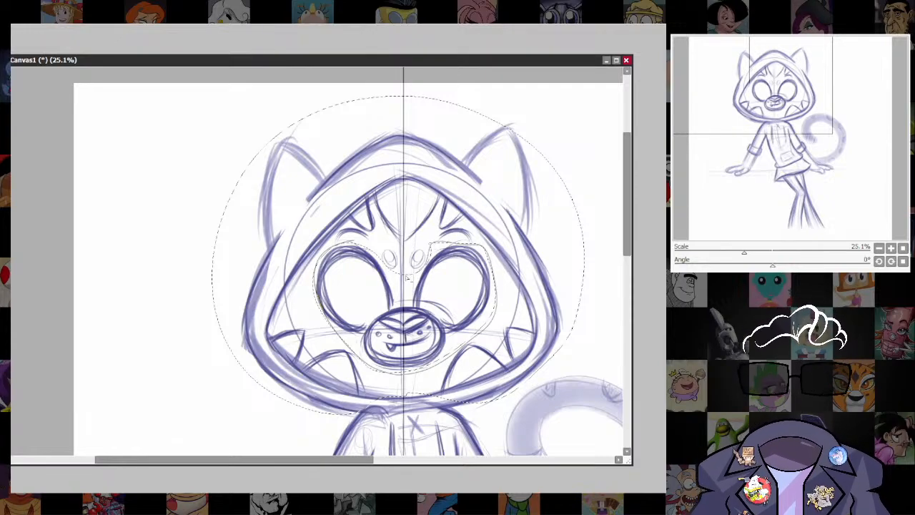
mouse_move(377, 255)
mouse_down()
mouse_move(346, 245)
mouse_move(314, 251)
mouse_up()
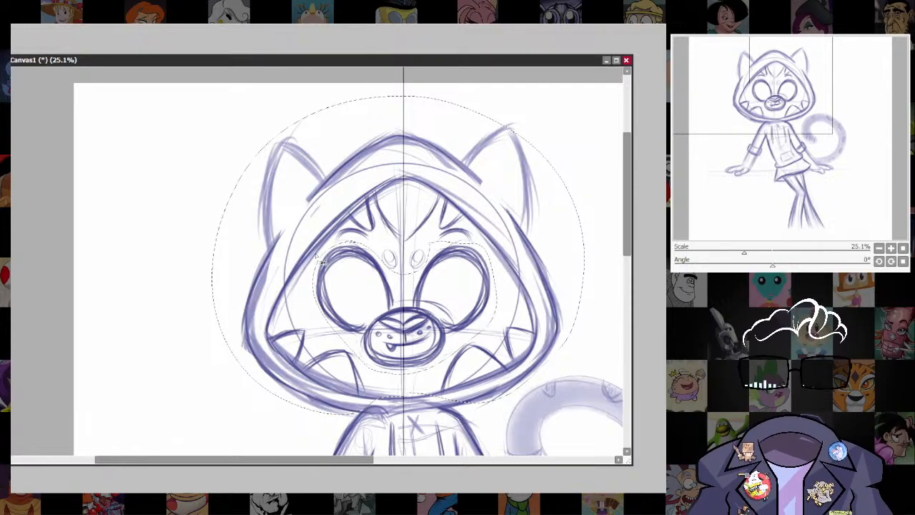
key(ctrl+t)
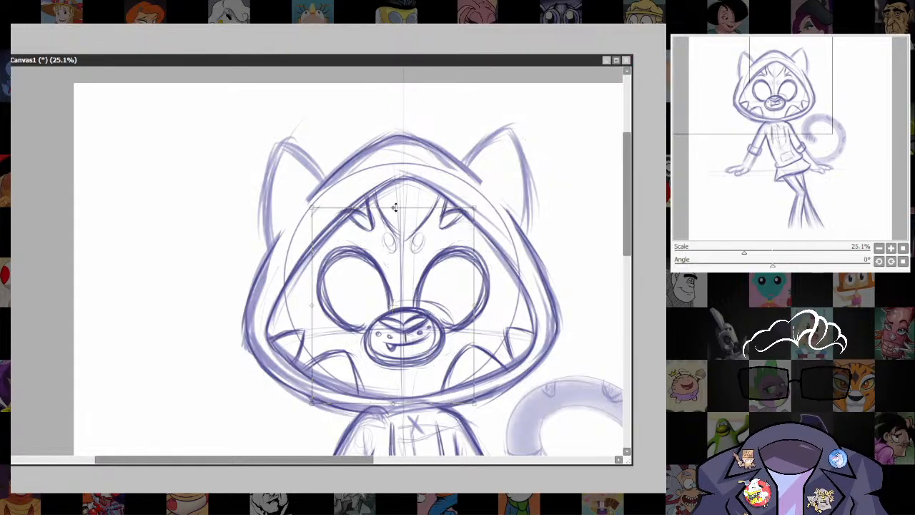
key(Return)
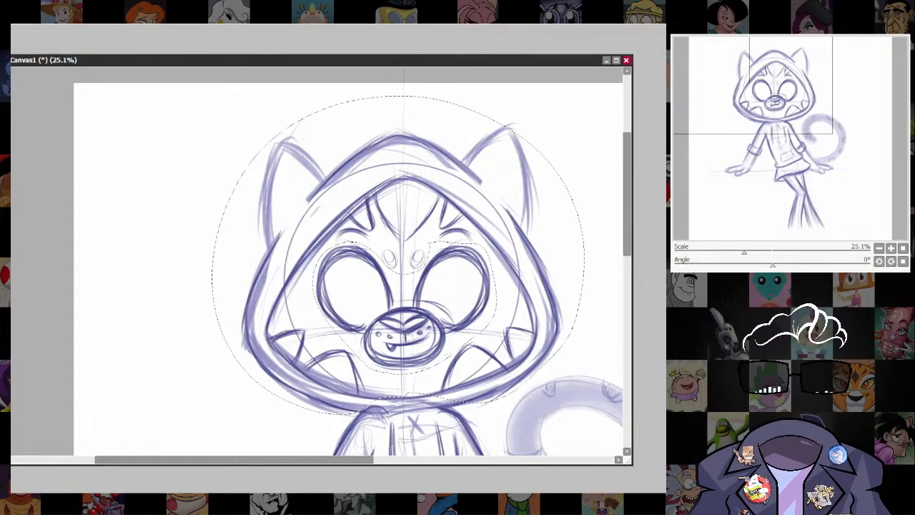
key(n)
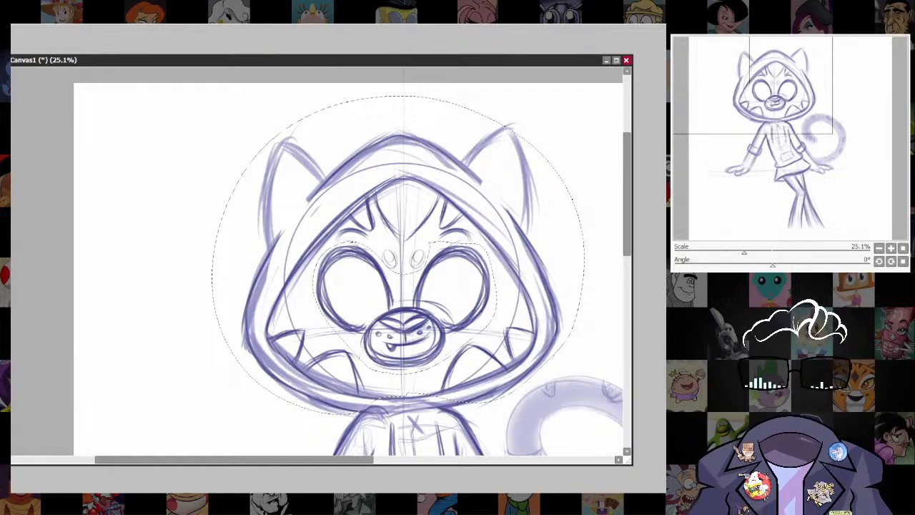
key(ctrl+t)
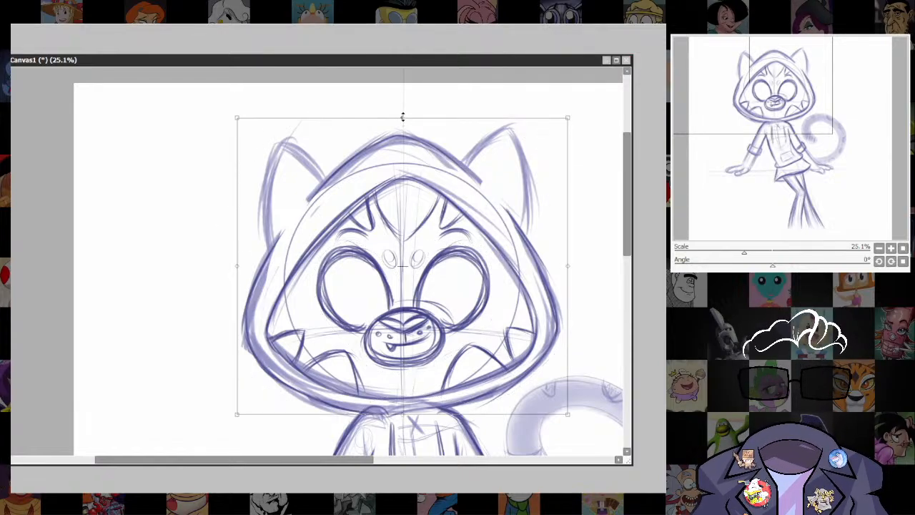
drag(402, 116, 402, 102)
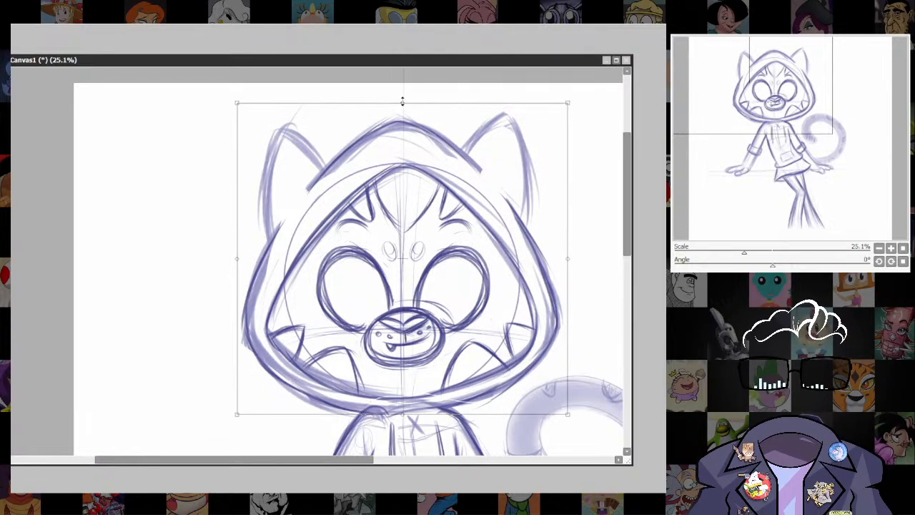
drag(567, 102, 584, 101)
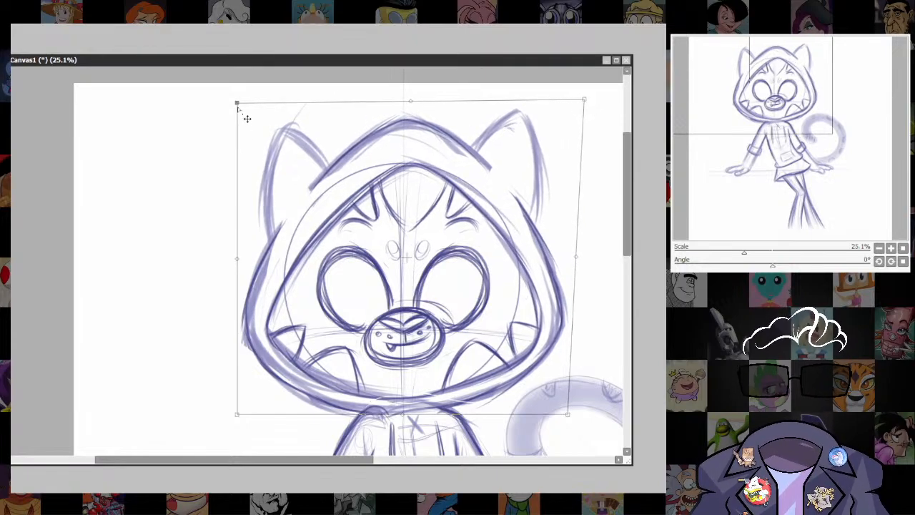
mouse_move(237, 103)
mouse_down()
mouse_move(222, 101)
mouse_move(225, 109)
mouse_up()
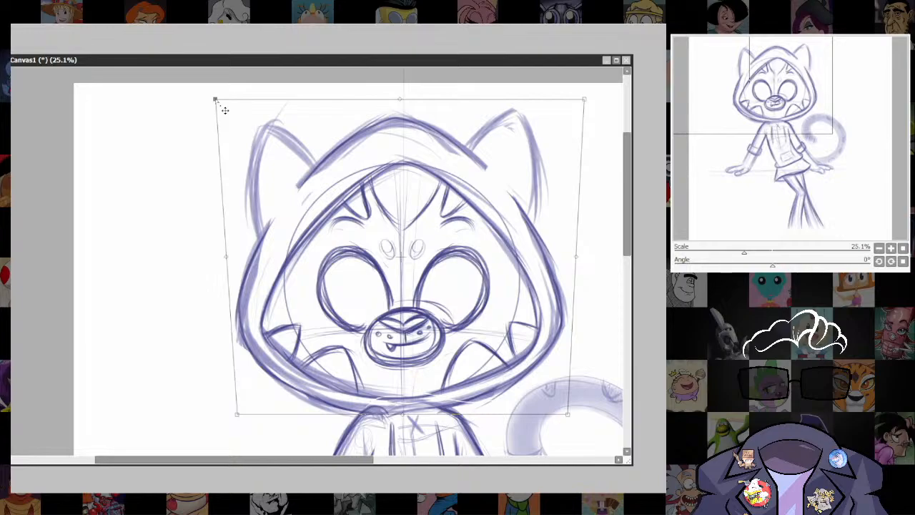
drag(568, 416, 561, 354)
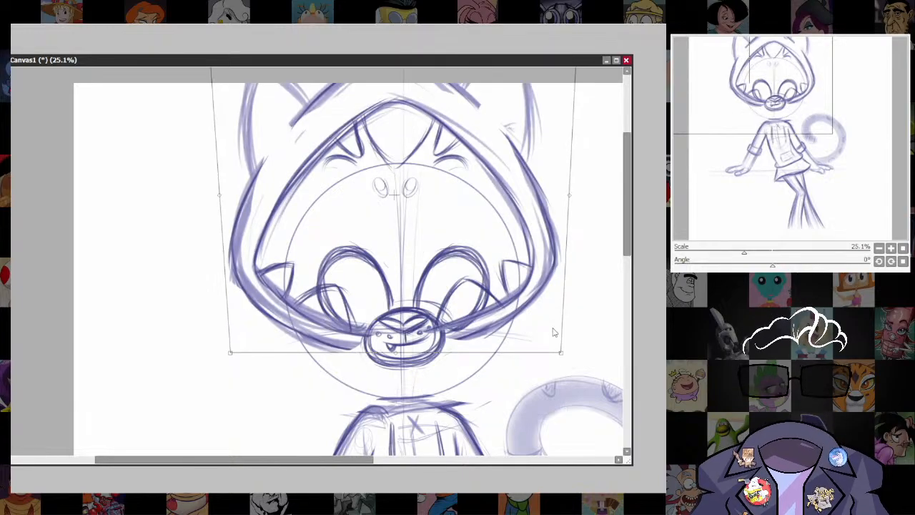
key(Escape)
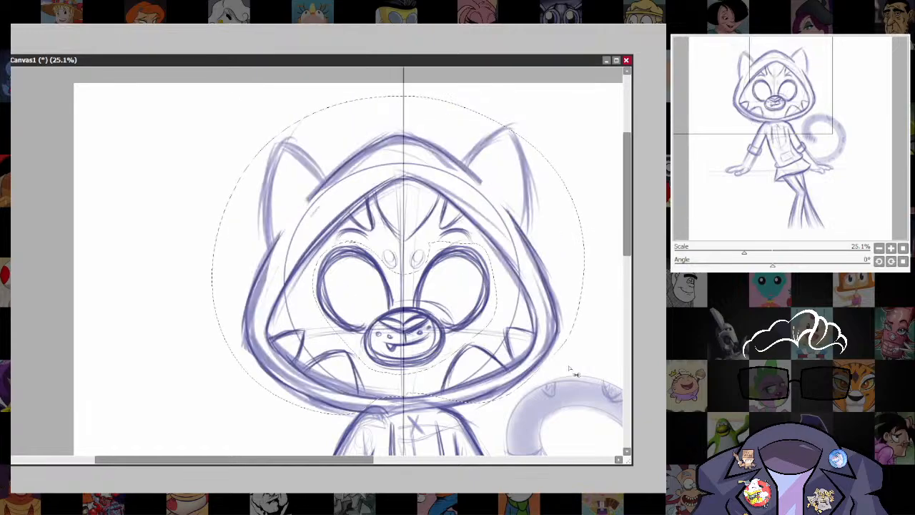
Transform the selected hood and face markings, stretching them slightly upward and widening the upper and lower corners around the eyes and muzzle.
key(ctrl+t)
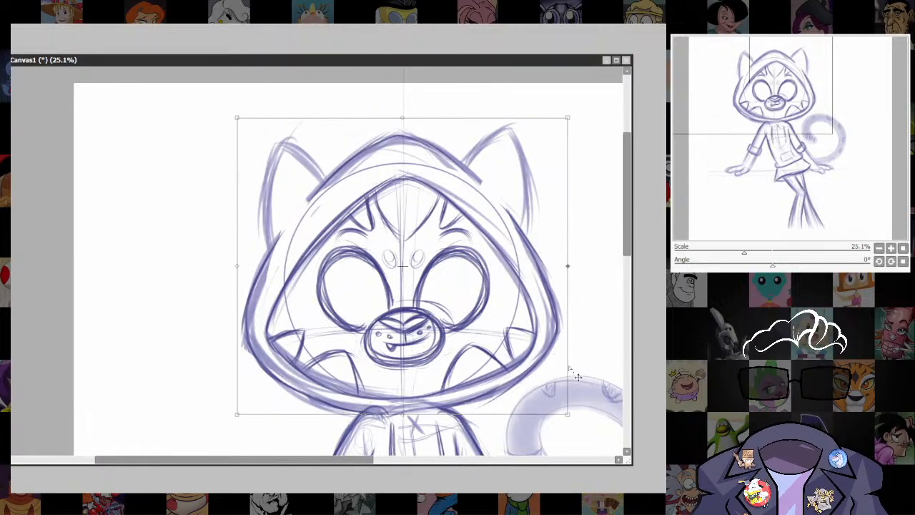
drag(401, 118, 401, 106)
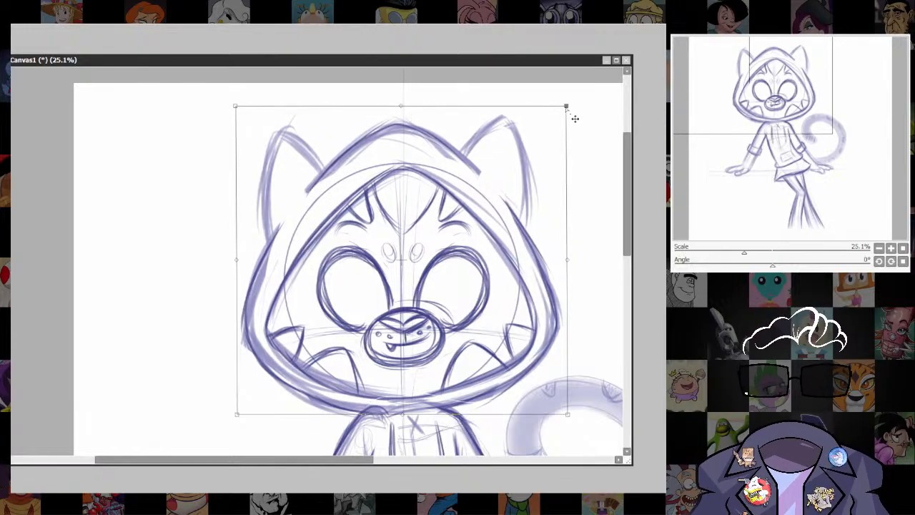
drag(566, 106, 575, 104)
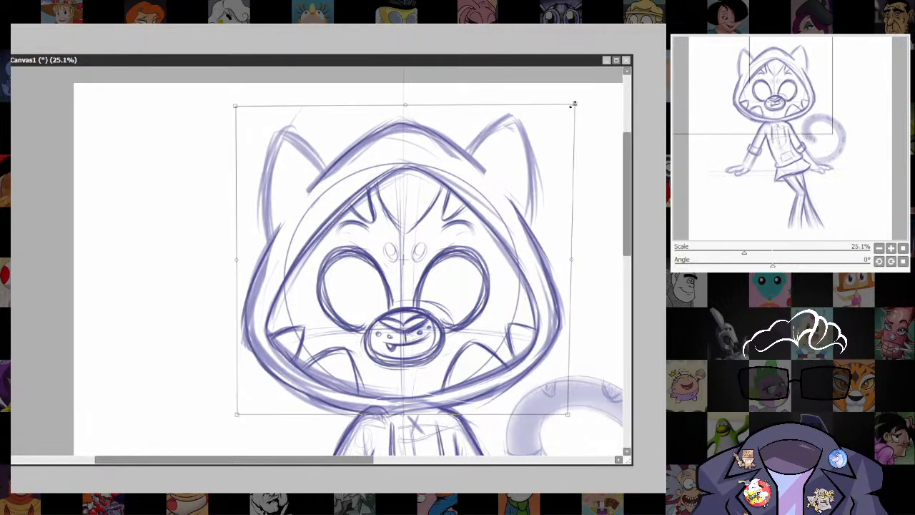
drag(236, 106, 220, 104)
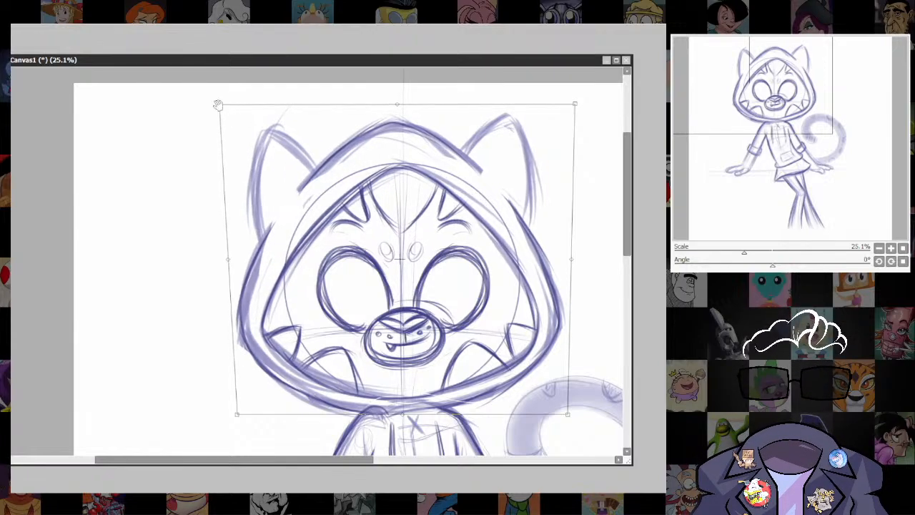
drag(488, 353, 479, 295)
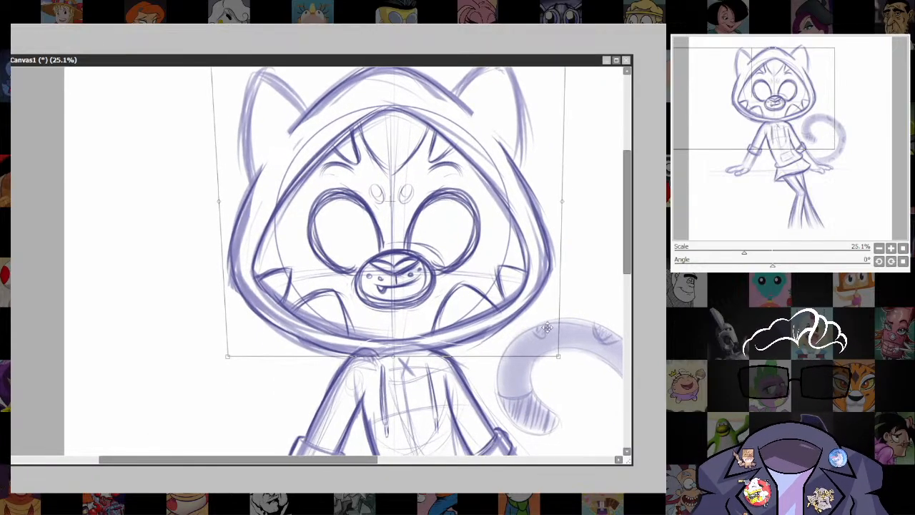
drag(565, 364, 569, 366)
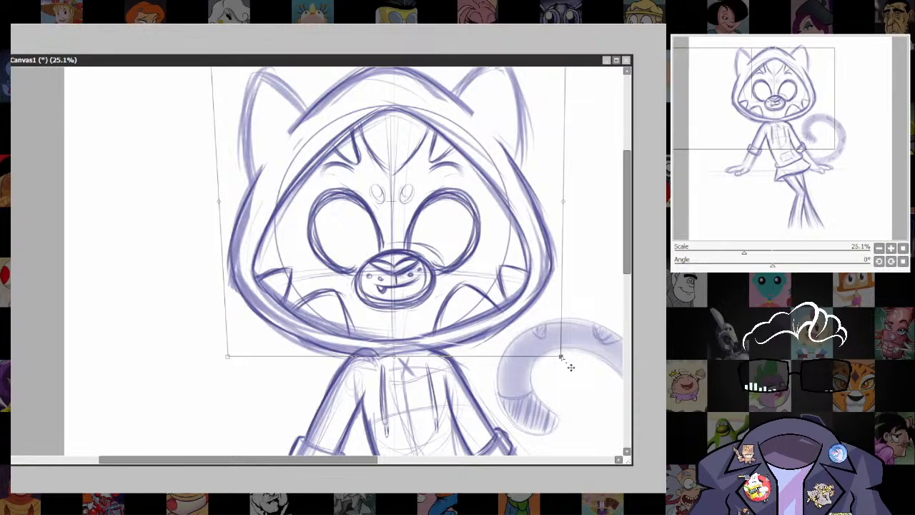
drag(227, 356, 222, 356)
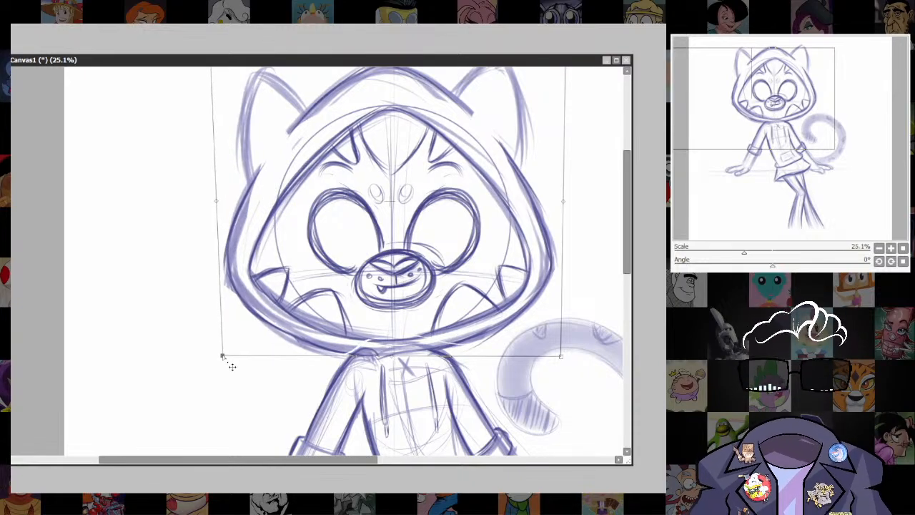
key(Return)
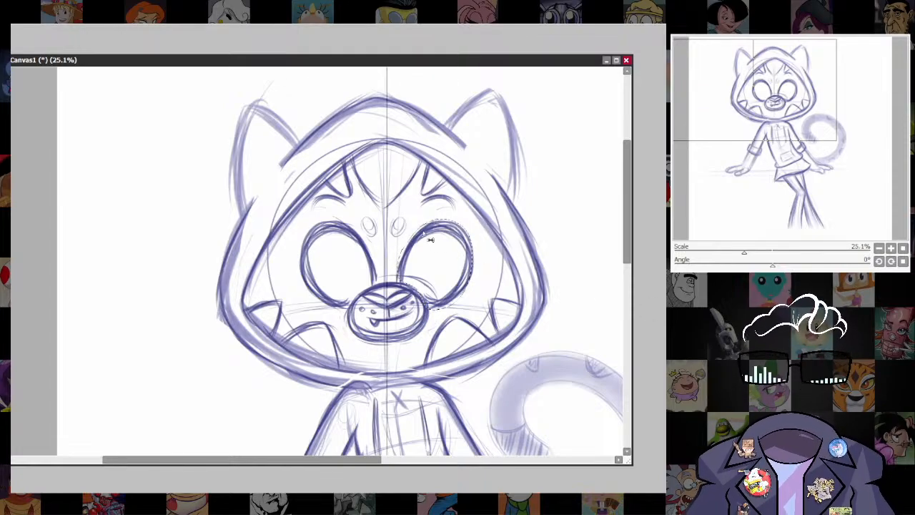
Stretch the selected right eye slightly upward, lasso the left eye and adjust its height to match, and clear the selection.
key(ctrl+t)
drag(435, 220, 436, 213)
key(Return)
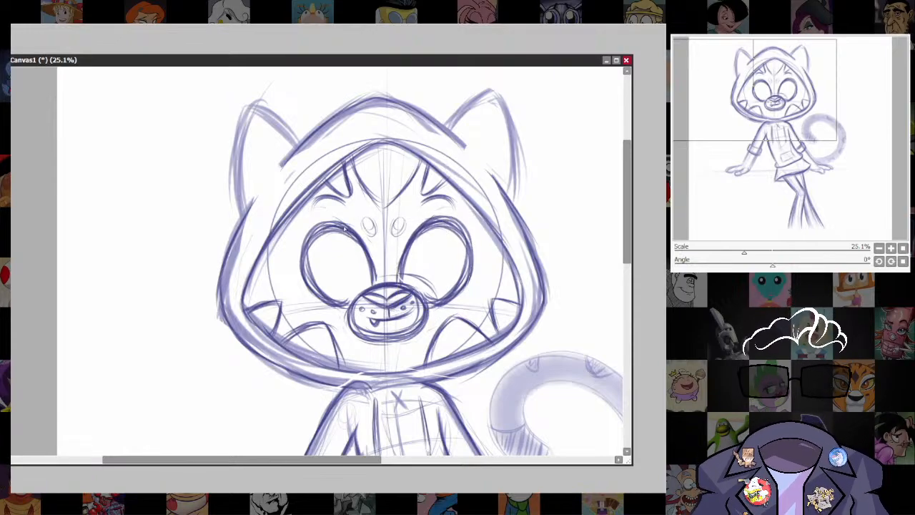
mouse_move(314, 217)
mouse_down()
mouse_move(294, 227)
mouse_move(305, 305)
mouse_move(340, 307)
mouse_up()
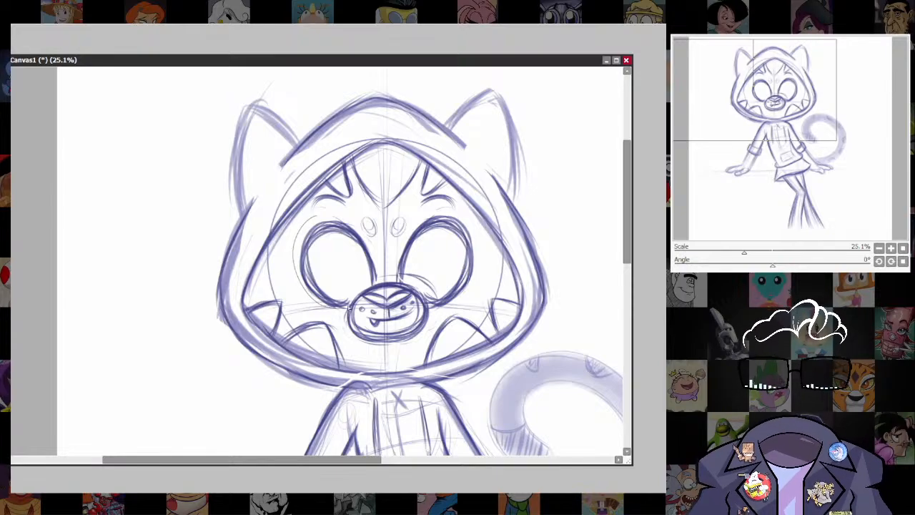
mouse_move(380, 283)
mouse_down()
mouse_move(357, 229)
mouse_move(337, 212)
mouse_up()
key(ctrl+t)
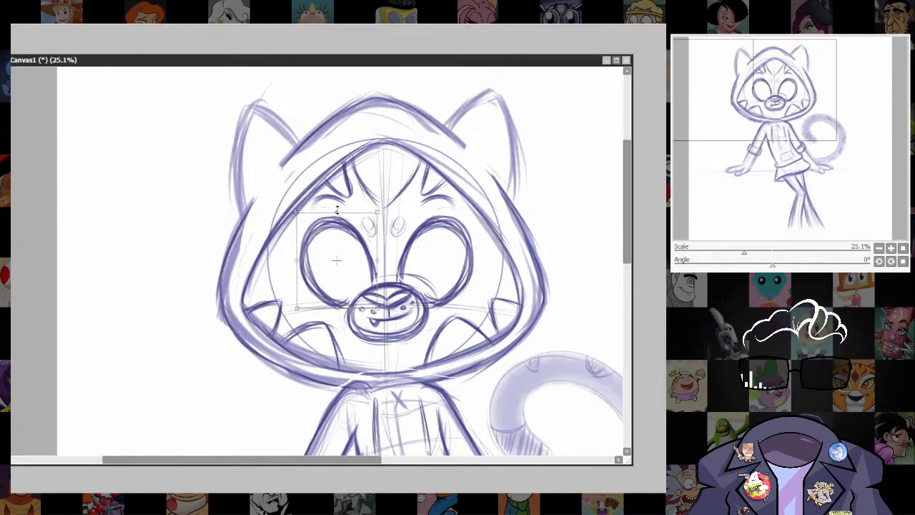
key(Return)
key(ctrl+d)
Draw mirrored vertical and slightly curved horizontal guide lines inside both eyes.
scroll(551, 319, down, 3)
drag(551, 318, 512, 198)
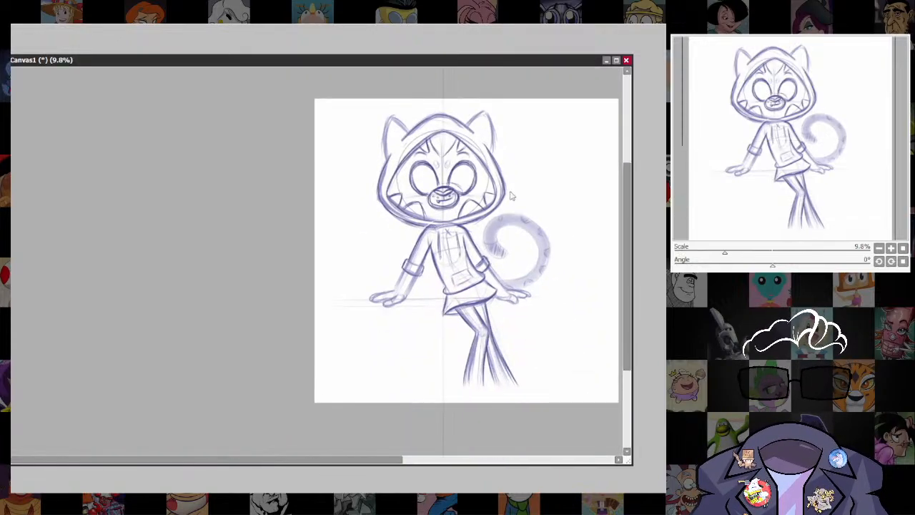
scroll(515, 203, up, 2)
drag(538, 285, 523, 338)
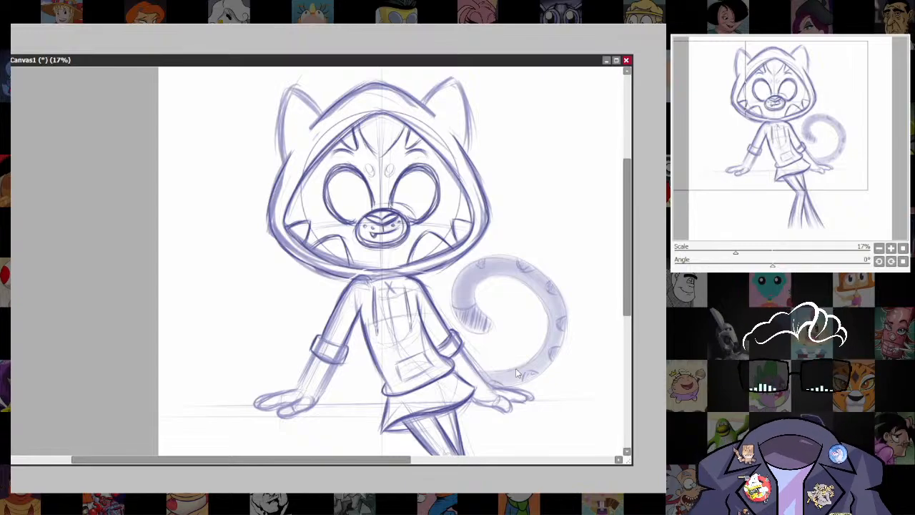
scroll(515, 368, up, 3)
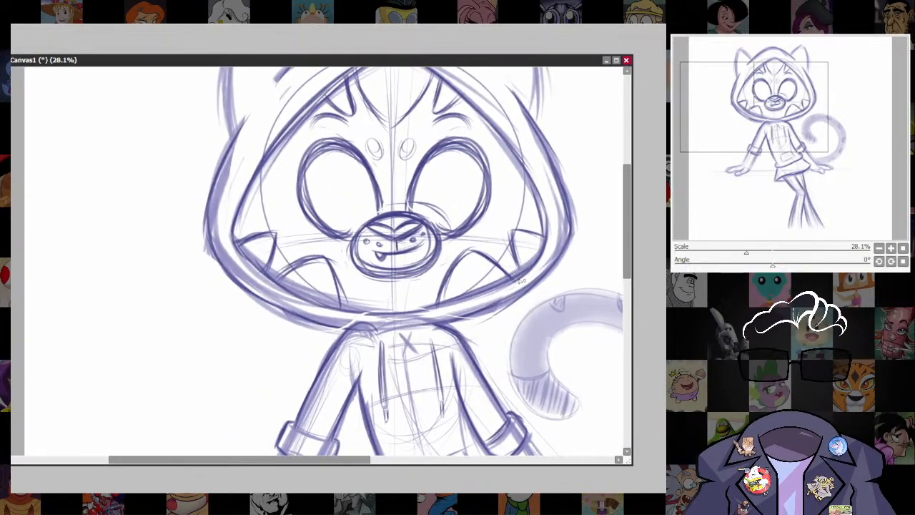
drag(521, 281, 530, 325)
drag(393, 234, 401, 230)
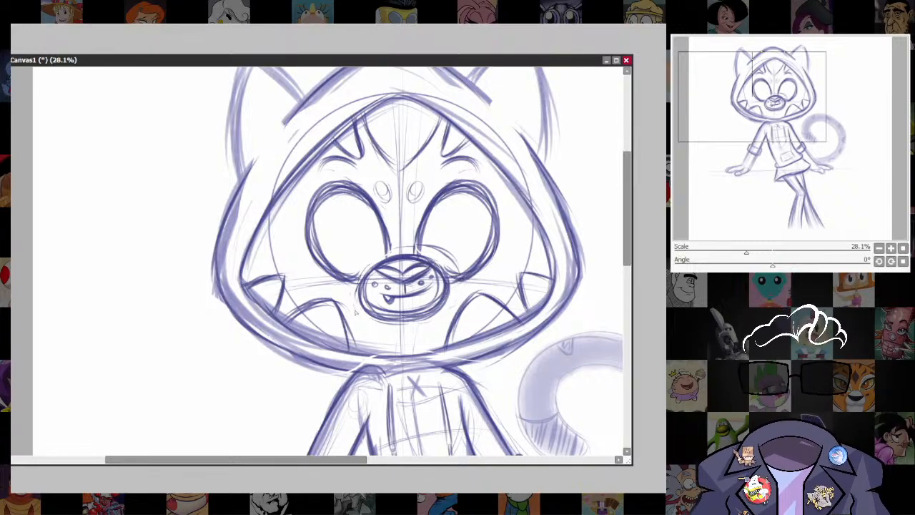
mouse_move(355, 312)
mouse_down()
mouse_move(404, 325)
mouse_move(453, 280)
mouse_up()
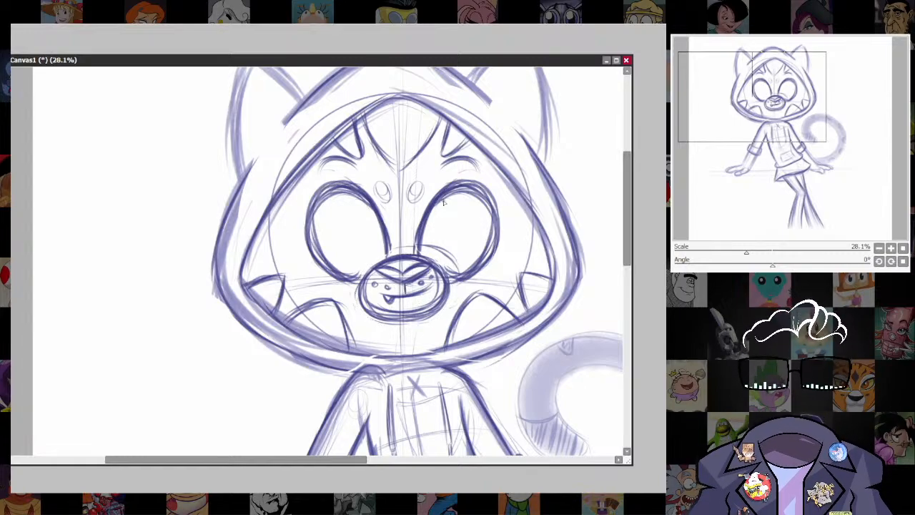
mouse_move(443, 203)
mouse_down()
mouse_move(447, 267)
mouse_move(486, 242)
mouse_up()
drag(428, 242, 489, 240)
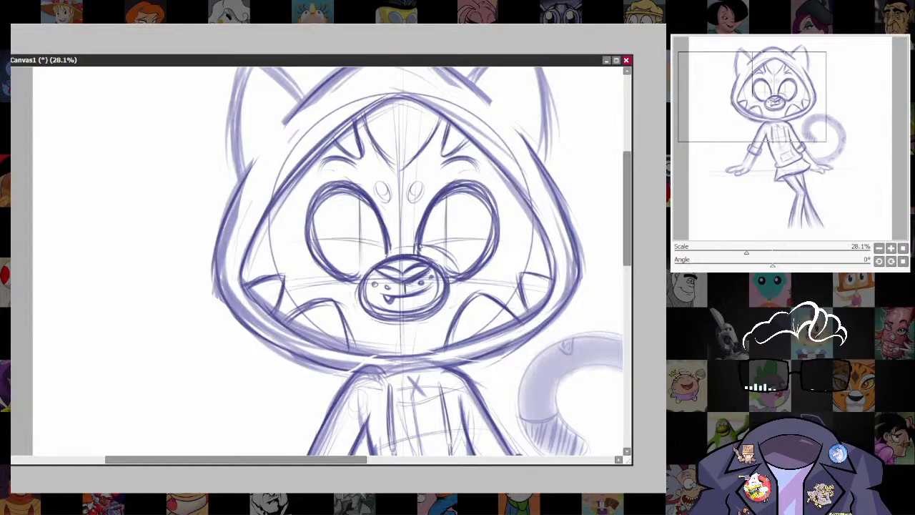
Sketch tall oval irises over the guide lines in both eyes and darken their outlines with repeated mirrored strokes.
mouse_move(434, 225)
mouse_down()
mouse_move(463, 240)
mouse_move(457, 207)
mouse_move(435, 216)
mouse_move(462, 247)
mouse_up()
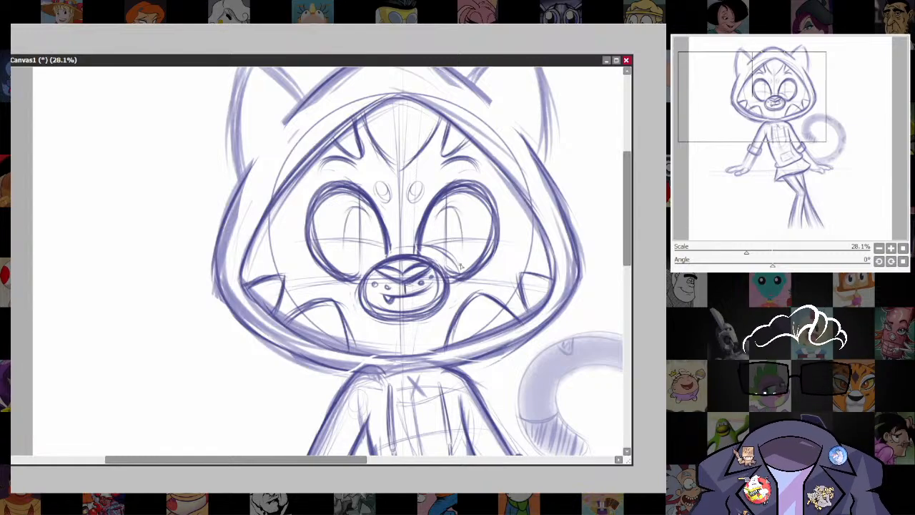
drag(466, 213, 463, 267)
drag(433, 216, 433, 266)
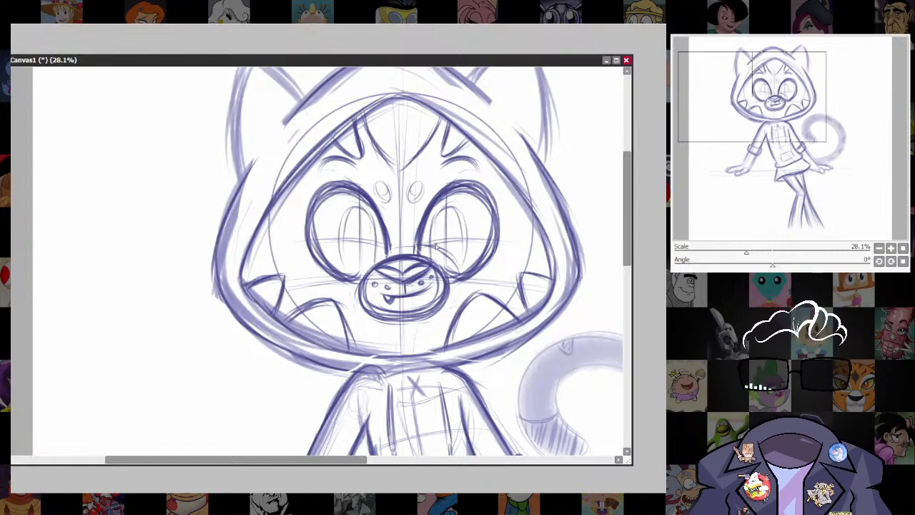
mouse_move(434, 218)
mouse_down()
mouse_move(431, 254)
mouse_move(466, 226)
mouse_move(455, 209)
mouse_move(447, 222)
mouse_move(460, 264)
mouse_move(439, 261)
mouse_move(466, 252)
mouse_move(444, 272)
mouse_move(467, 242)
mouse_up()
mouse_move(448, 209)
mouse_down()
mouse_move(435, 218)
mouse_move(432, 260)
mouse_move(451, 208)
mouse_move(465, 223)
mouse_move(454, 268)
mouse_up()
mouse_move(436, 263)
mouse_down()
mouse_move(443, 269)
mouse_move(467, 245)
mouse_up()
drag(443, 274, 433, 243)
mouse_move(447, 210)
mouse_down()
mouse_move(463, 217)
mouse_move(465, 252)
mouse_move(468, 233)
mouse_move(450, 268)
mouse_move(467, 238)
mouse_move(469, 254)
mouse_up()
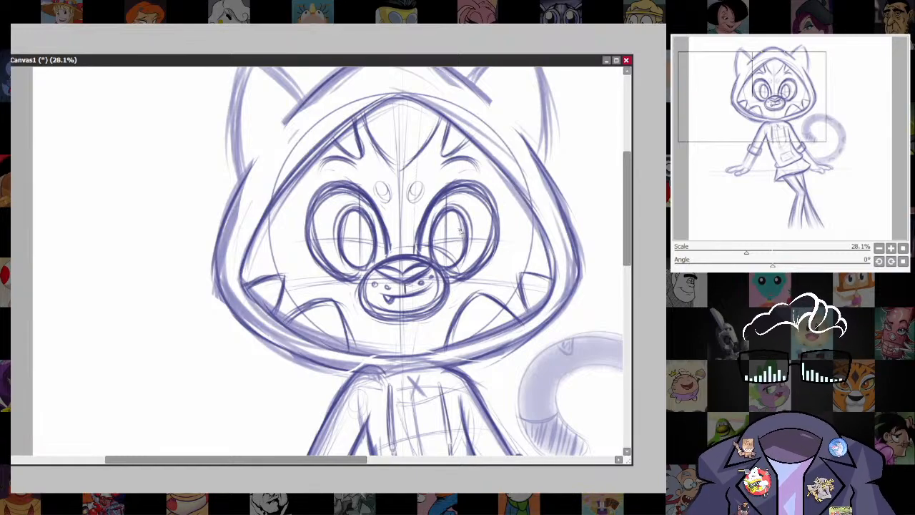
Add a small notch mark inside each iris, erasing the left iris's mark and redrawing it at that iris's right edge.
drag(459, 238, 463, 242)
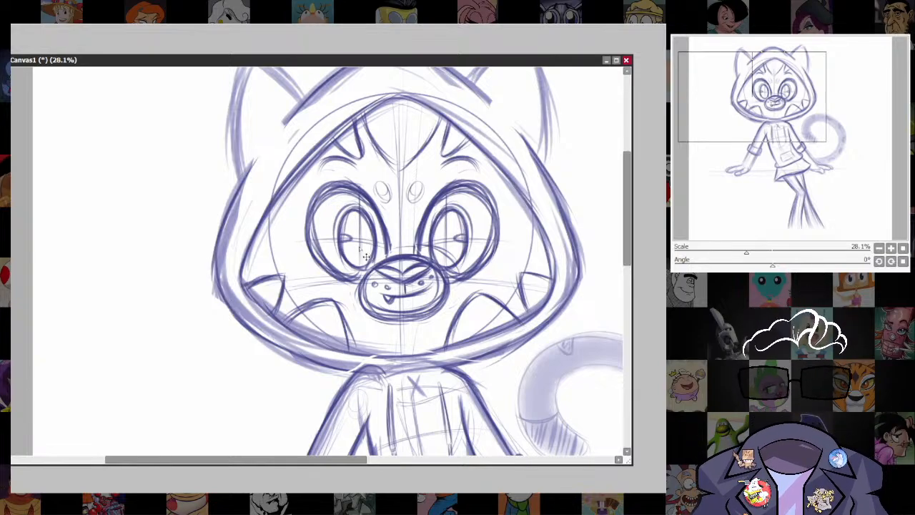
drag(359, 249, 369, 242)
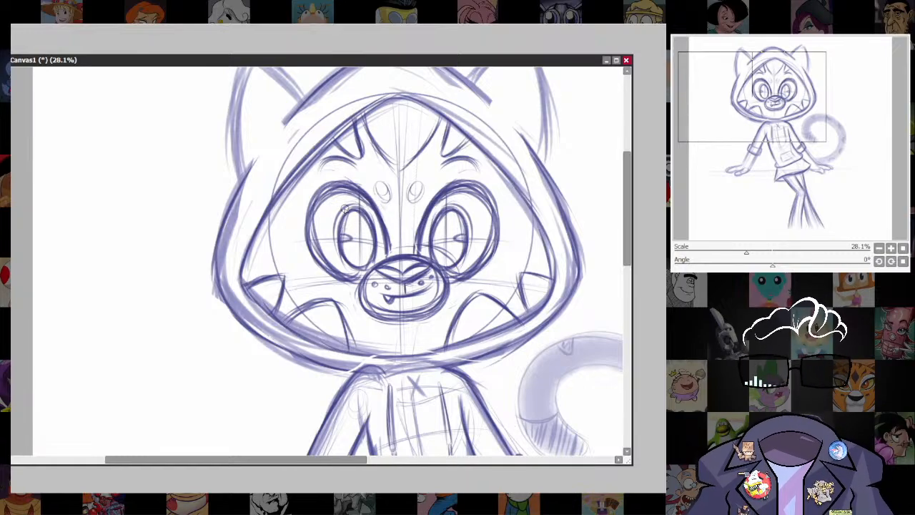
key(bracketright)
key(bracketright)
drag(352, 234, 346, 238)
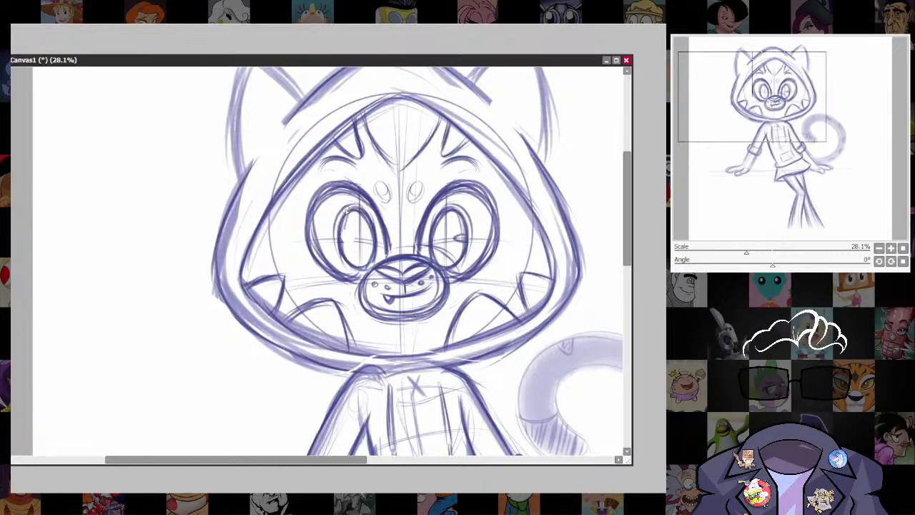
key(bracketleft)
key(bracketleft)
mouse_move(372, 233)
mouse_down()
mouse_move(364, 237)
mouse_move(374, 241)
mouse_up()
key(ctrl+z)
key(ctrl+z)
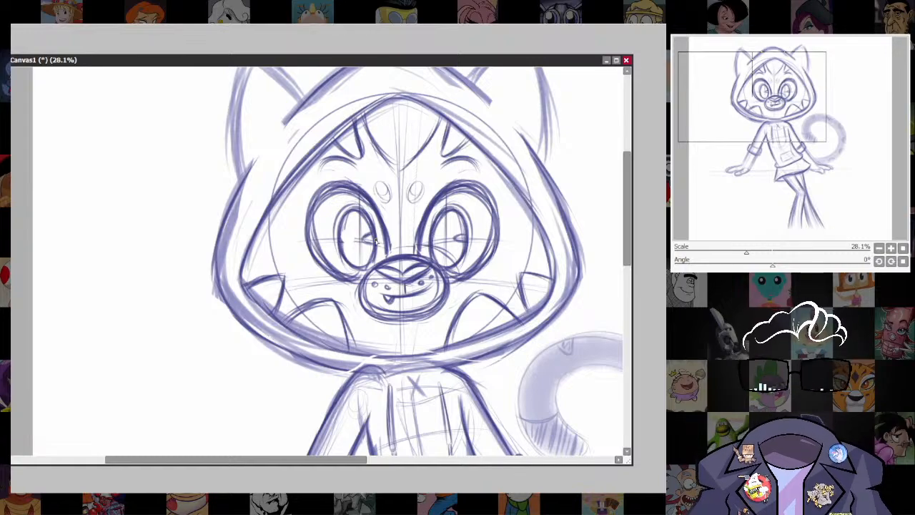
drag(461, 234, 459, 239)
Darken the tail's inner curve from base to tip and firm up the outer edge around the hatched tip.
scroll(515, 258, down, 6)
drag(514, 258, 486, 106)
scroll(516, 189, up, 3)
drag(516, 189, 469, 290)
scroll(546, 329, up, 3)
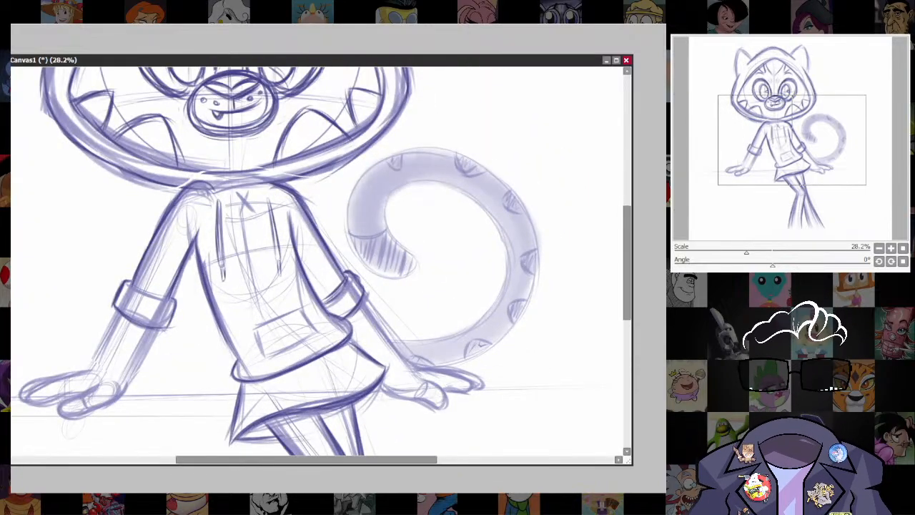
drag(431, 331, 458, 337)
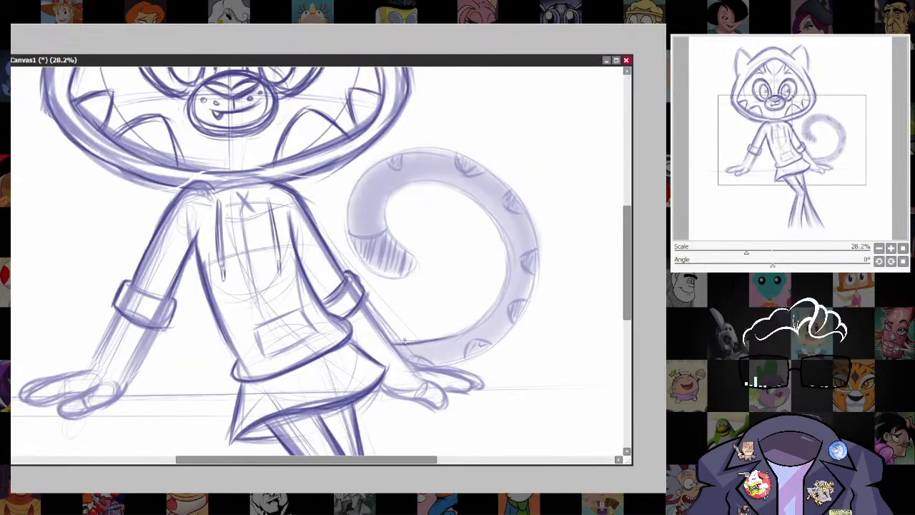
drag(404, 342, 482, 314)
drag(445, 340, 502, 292)
mouse_move(386, 229)
mouse_down()
mouse_move(451, 202)
mouse_move(404, 189)
mouse_move(411, 223)
mouse_move(488, 217)
mouse_move(455, 191)
mouse_move(510, 293)
mouse_up()
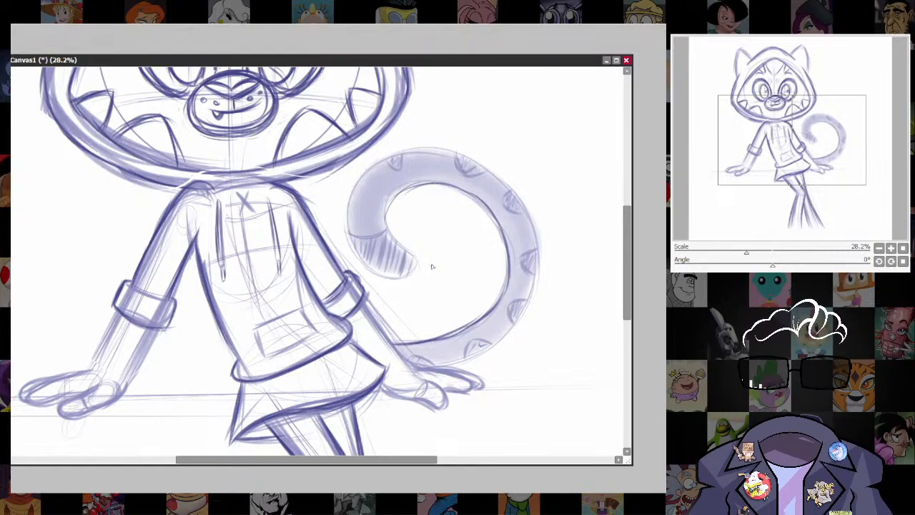
mouse_move(394, 197)
mouse_down()
mouse_move(383, 220)
mouse_move(416, 273)
mouse_move(391, 280)
mouse_move(344, 203)
mouse_move(391, 156)
mouse_up()
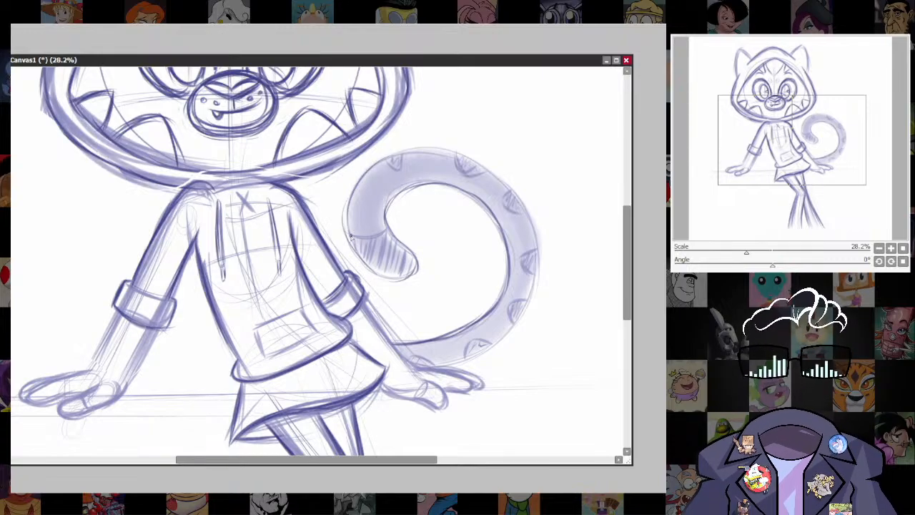
drag(349, 206, 375, 275)
mouse_move(355, 194)
mouse_down()
mouse_move(437, 152)
mouse_move(497, 175)
mouse_move(534, 254)
mouse_move(514, 328)
mouse_move(418, 361)
mouse_move(497, 342)
mouse_up()
Darken both edges of the left forearm between the rolled sleeve cuff and the hand with repeated strokes.
drag(514, 402, 551, 322)
drag(589, 266, 589, 390)
drag(498, 387, 503, 316)
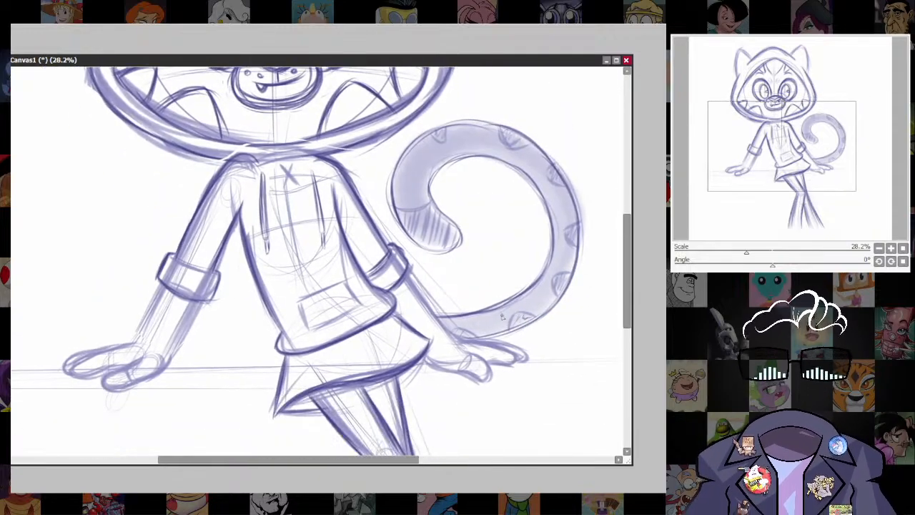
drag(293, 345, 409, 363)
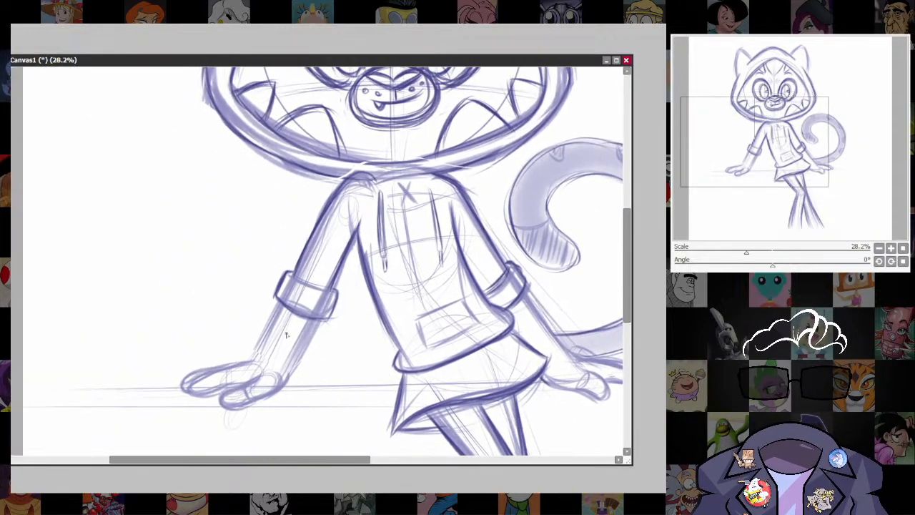
drag(318, 320, 285, 383)
drag(307, 342, 287, 380)
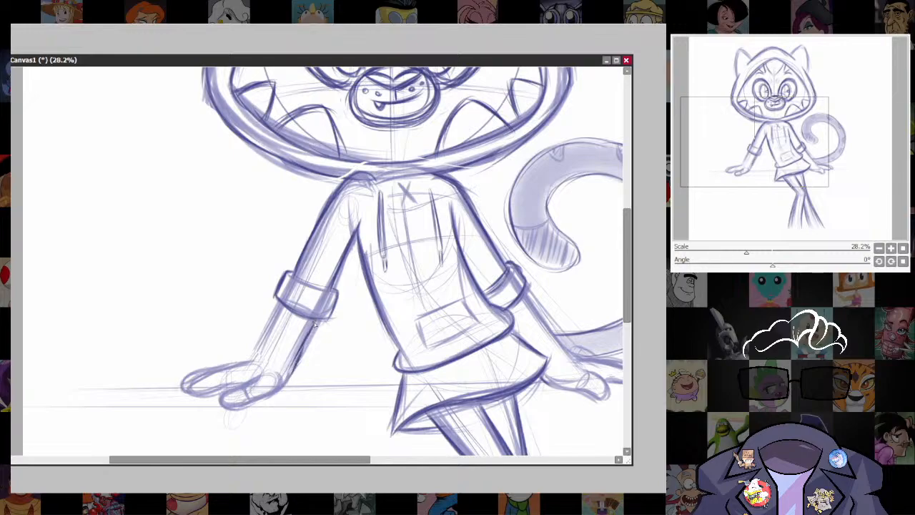
drag(316, 323, 290, 377)
drag(307, 338, 281, 383)
drag(284, 304, 251, 363)
drag(282, 307, 260, 332)
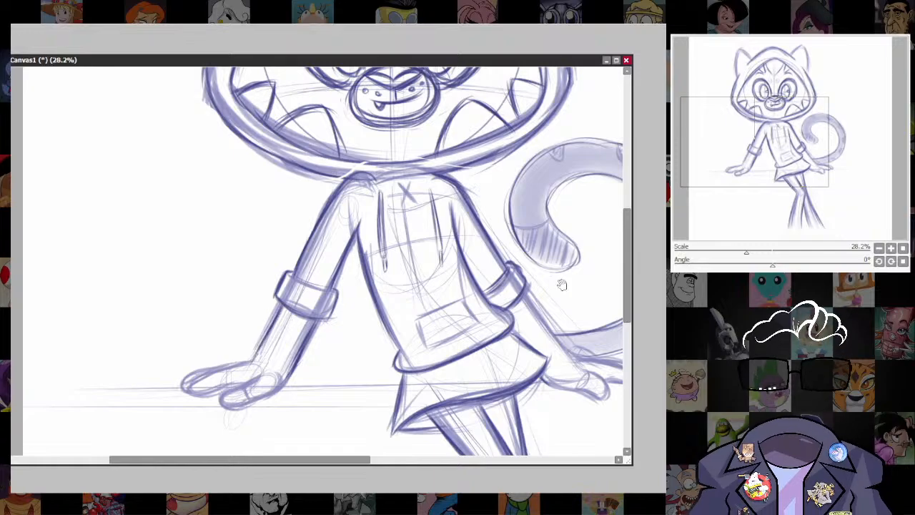
Add short lash strokes at the outer side of both eyes and fade the sketch to a pale guide.
drag(562, 284, 498, 365)
scroll(568, 312, down, 3)
drag(568, 312, 499, 199)
scroll(520, 183, up, 1)
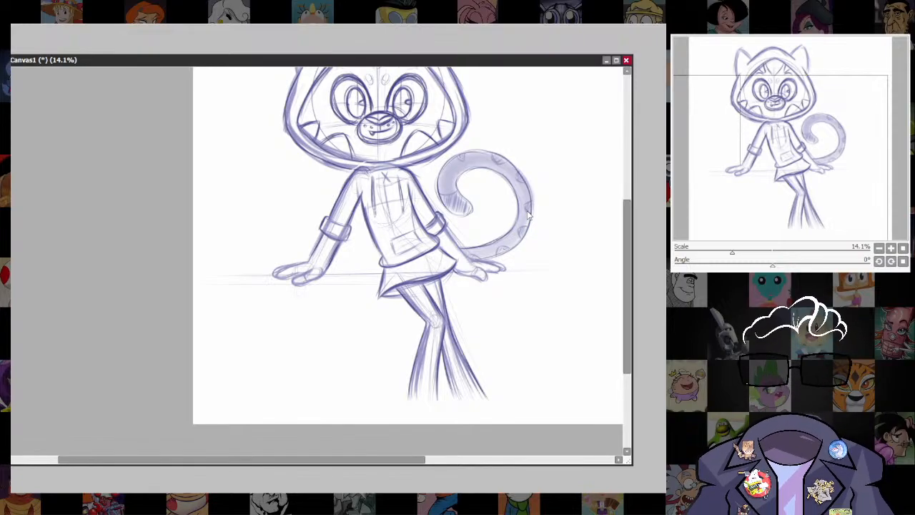
drag(538, 306, 521, 356)
scroll(581, 351, down, 2)
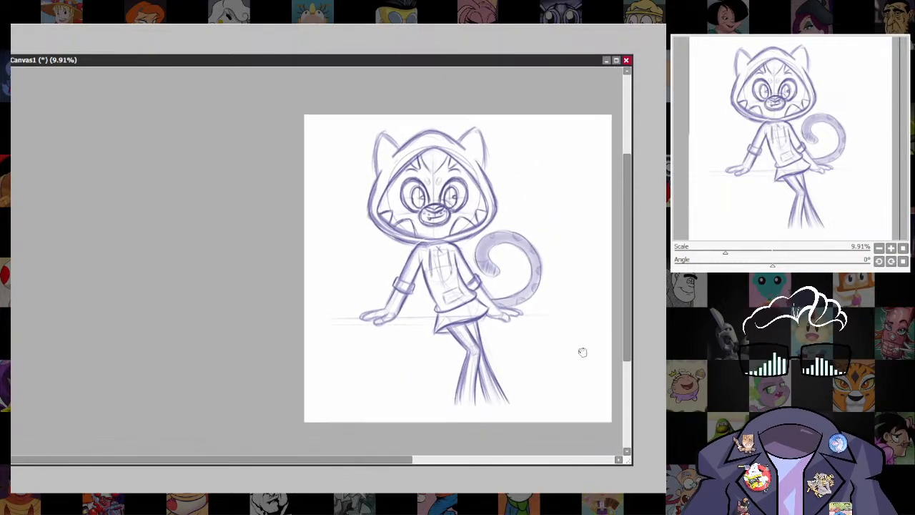
scroll(555, 322, up, 1)
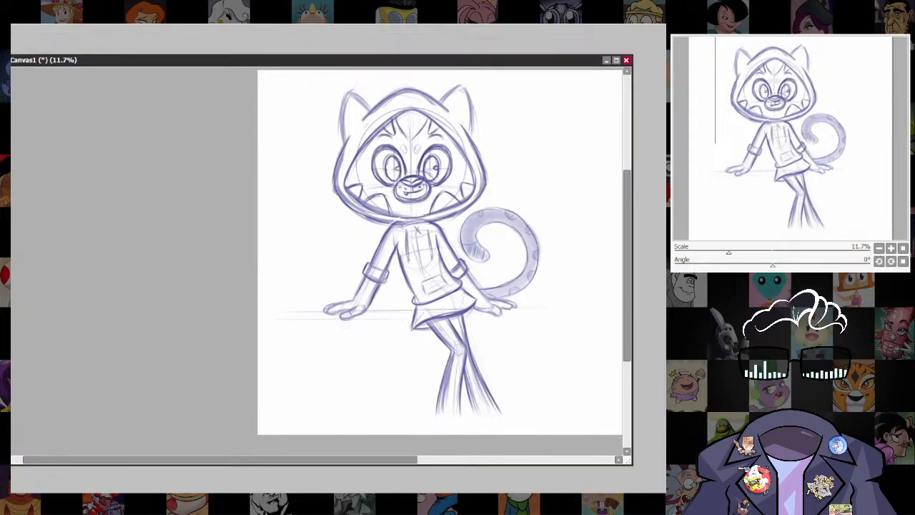
scroll(479, 143, up, 5)
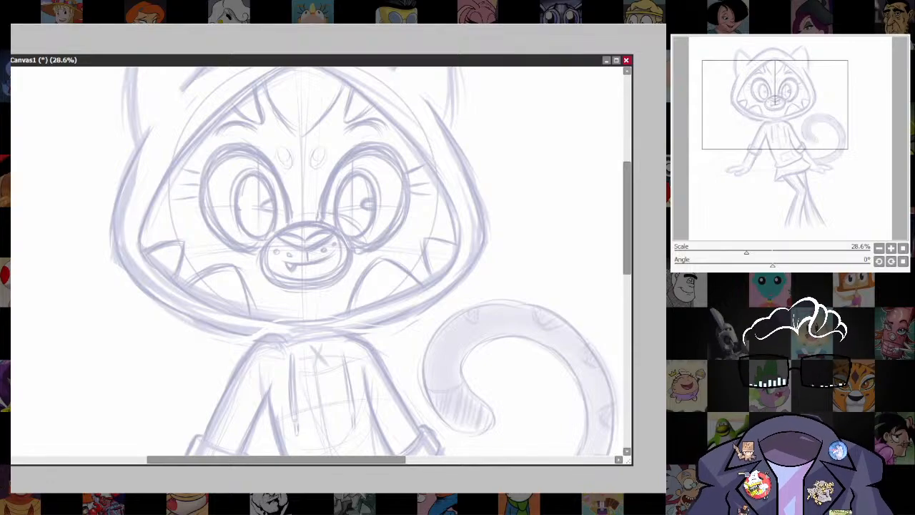
Bring up the red-hooded cat reference, shift its window further aside, and reposition the drawing's window.
key(alt+Tab)
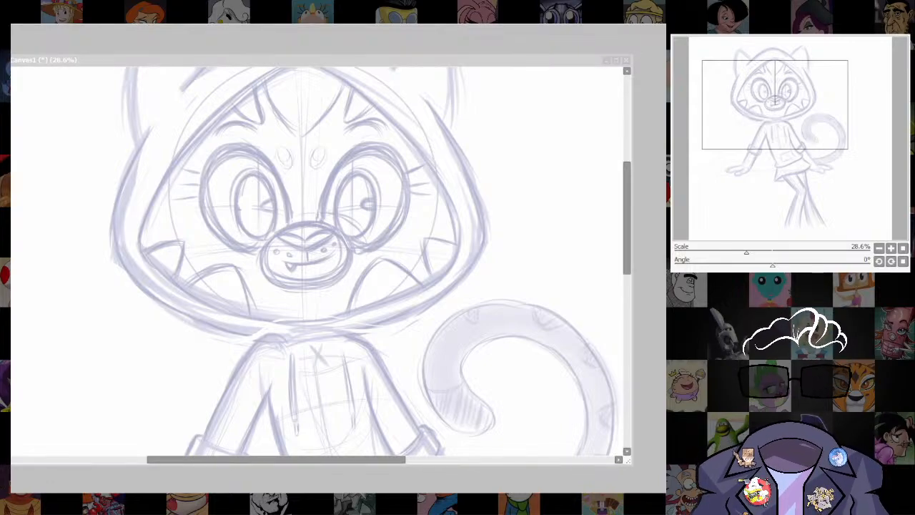
key(alt+Tab)
click(24, 43)
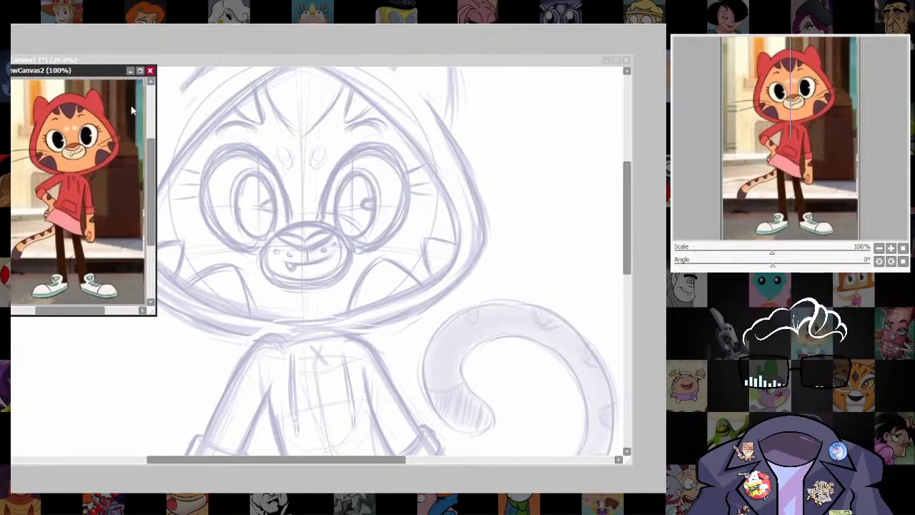
drag(102, 71, 74, 71)
click(324, 61)
drag(455, 62, 480, 67)
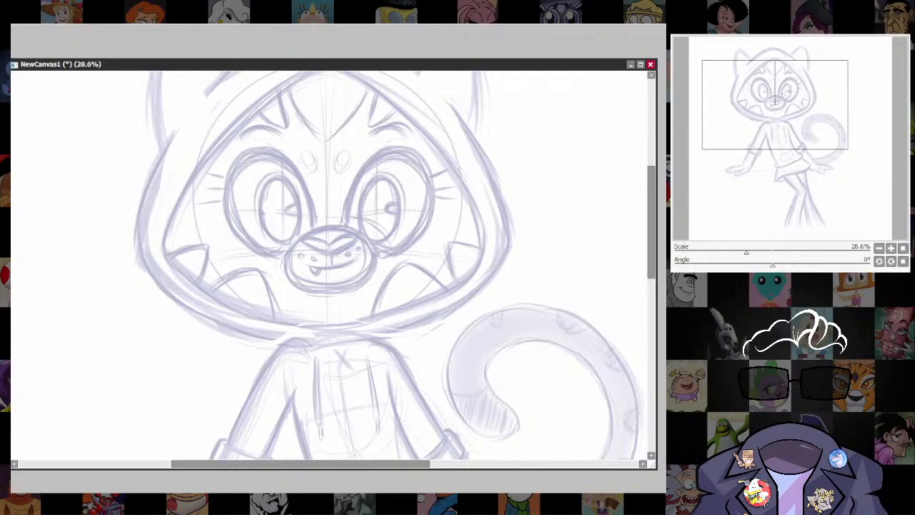
click(7, 72)
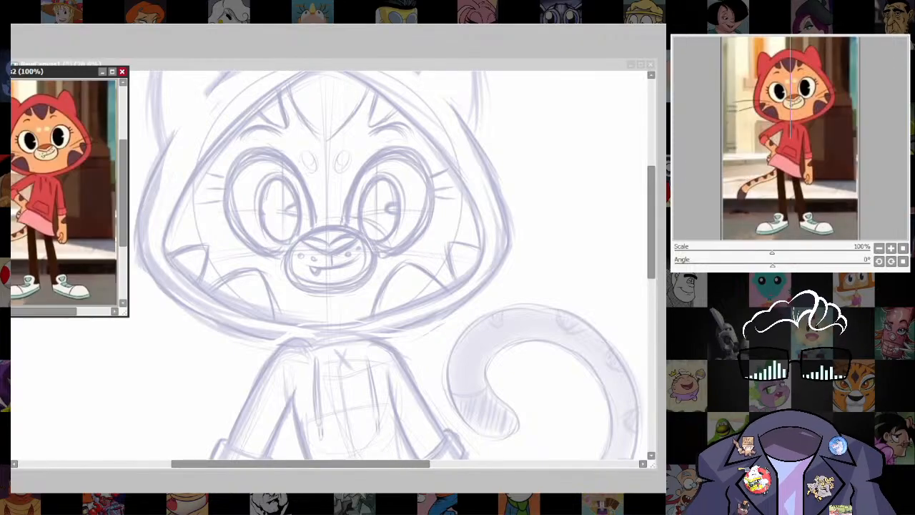
click(427, 65)
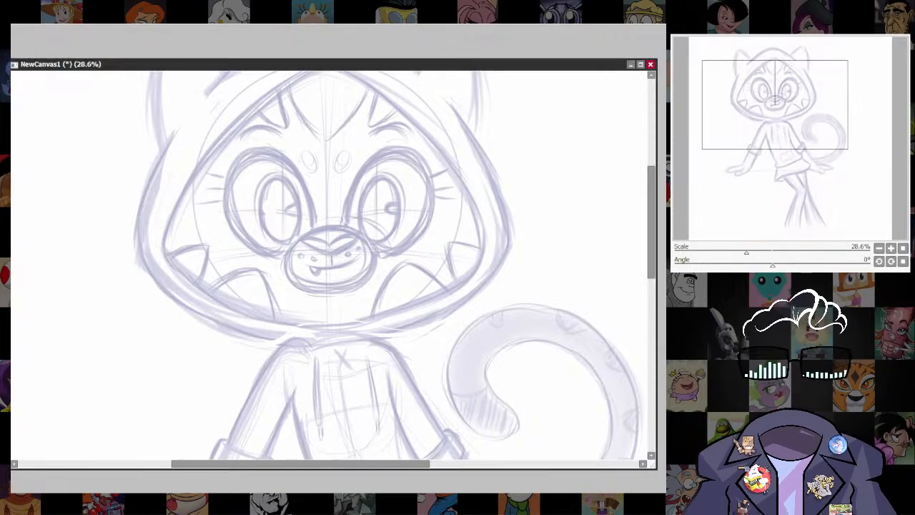
Draw mirrored red outlines over the hood's ears and move the right ear's outline onto its sketched position.
scroll(472, 239, down, 1)
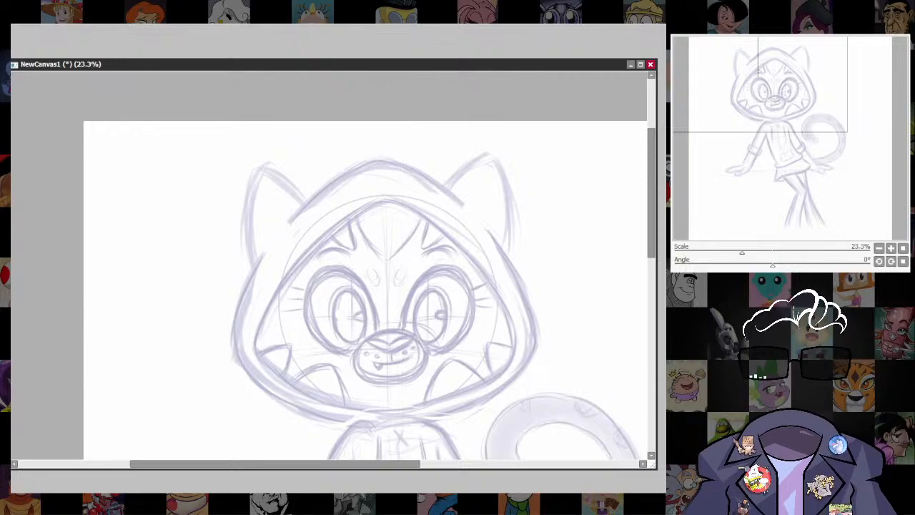
mouse_move(306, 205)
mouse_down()
mouse_move(264, 168)
mouse_move(248, 246)
mouse_move(254, 275)
mouse_up()
key(ctrl+z)
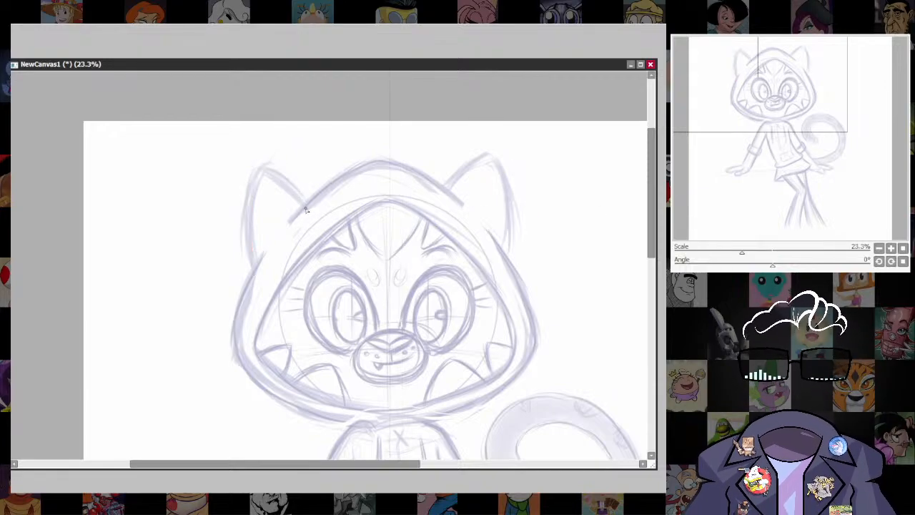
mouse_move(306, 206)
mouse_down()
mouse_move(289, 184)
mouse_move(249, 187)
mouse_move(255, 284)
mouse_up()
drag(518, 187, 500, 194)
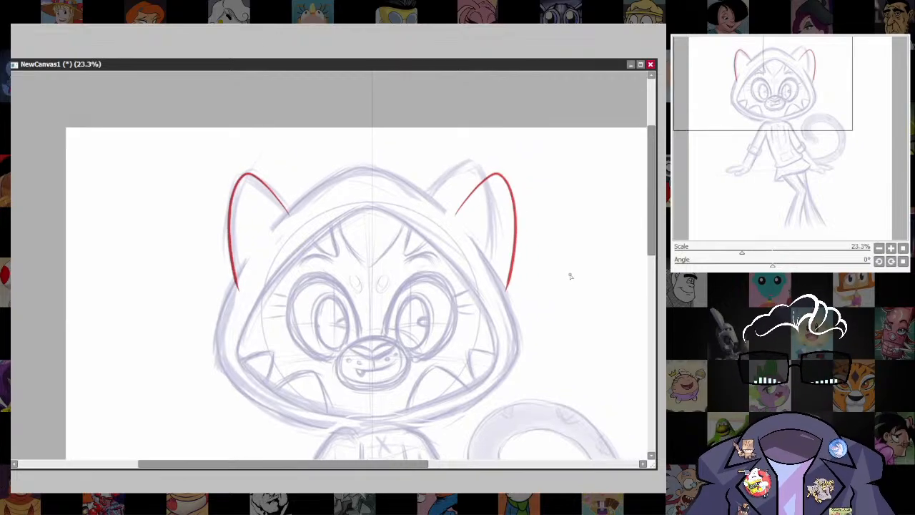
mouse_move(431, 207)
mouse_down()
mouse_move(530, 309)
mouse_move(493, 143)
mouse_move(441, 187)
mouse_up()
mouse_move(515, 230)
mouse_down()
mouse_move(490, 215)
mouse_move(489, 223)
mouse_move(488, 214)
mouse_move(494, 238)
mouse_move(490, 225)
mouse_up()
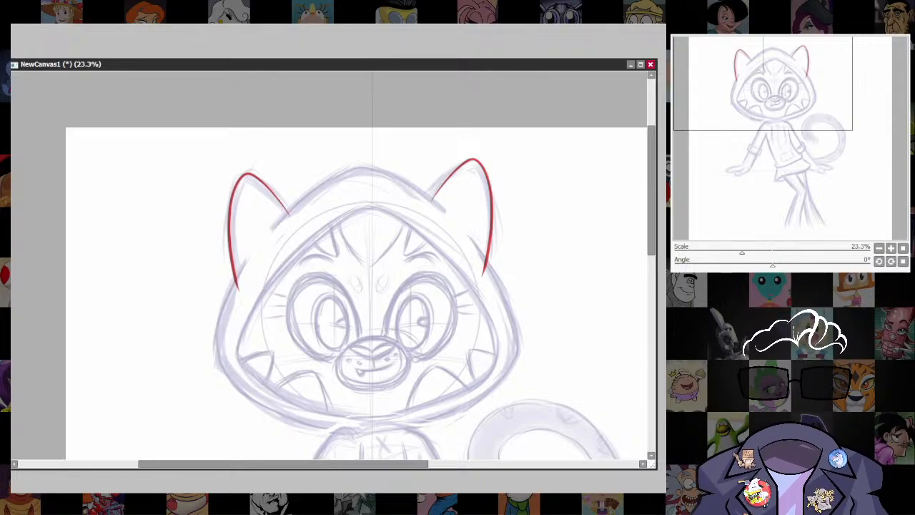
Draw a filled red ellipse over the face and pull its top point up to the hood's peak.
drag(280, 229, 417, 370)
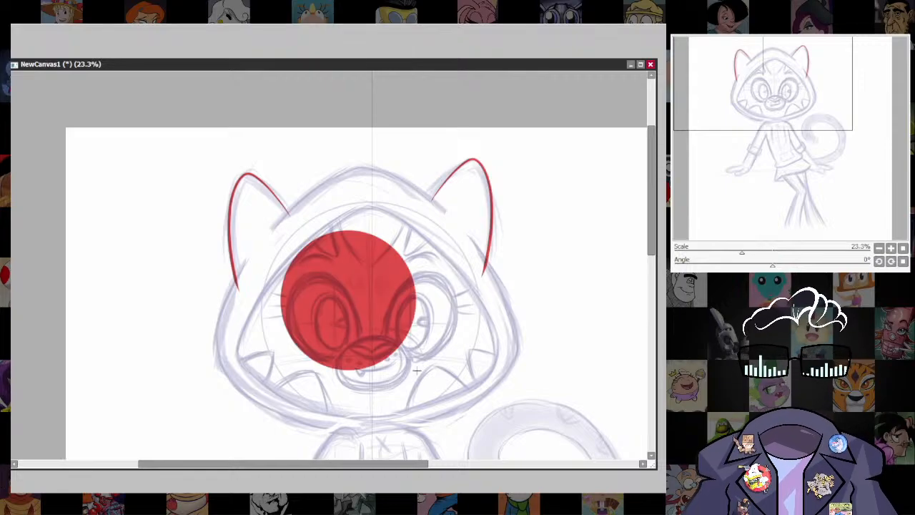
drag(348, 230, 361, 167)
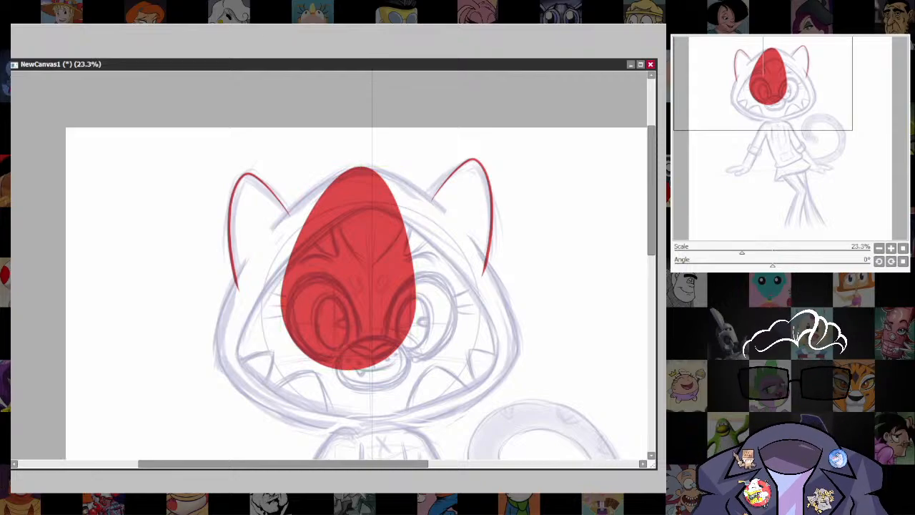
drag(456, 292, 509, 355)
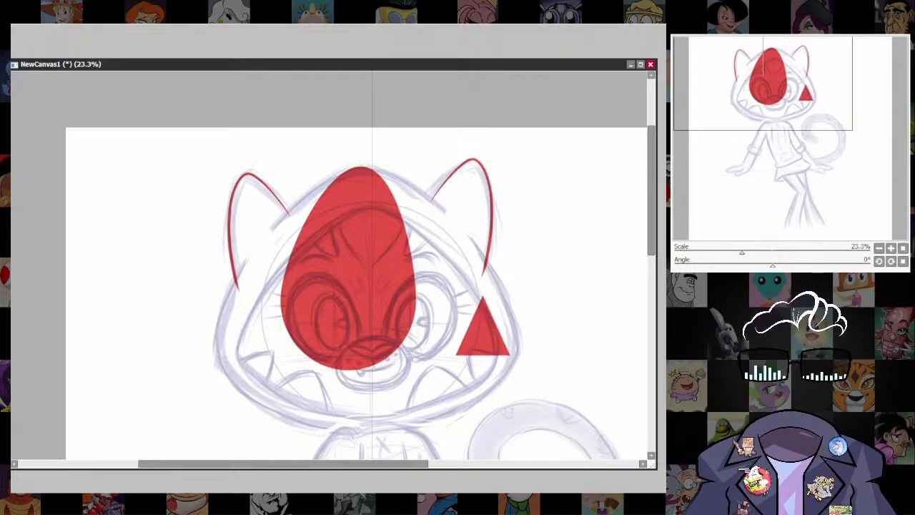
mouse_move(483, 294)
mouse_down()
mouse_move(499, 306)
mouse_move(495, 296)
mouse_up()
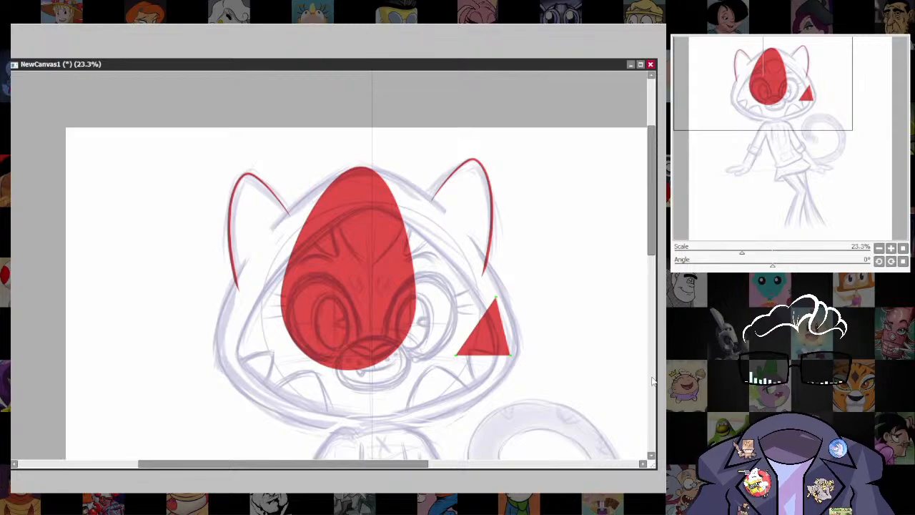
key(ctrl+z)
key(ctrl+z)
Stretch the red shape's side points to the hood's lower corners and adjust its bottom curve along the hood's lower edge.
scroll(487, 308, down, 1)
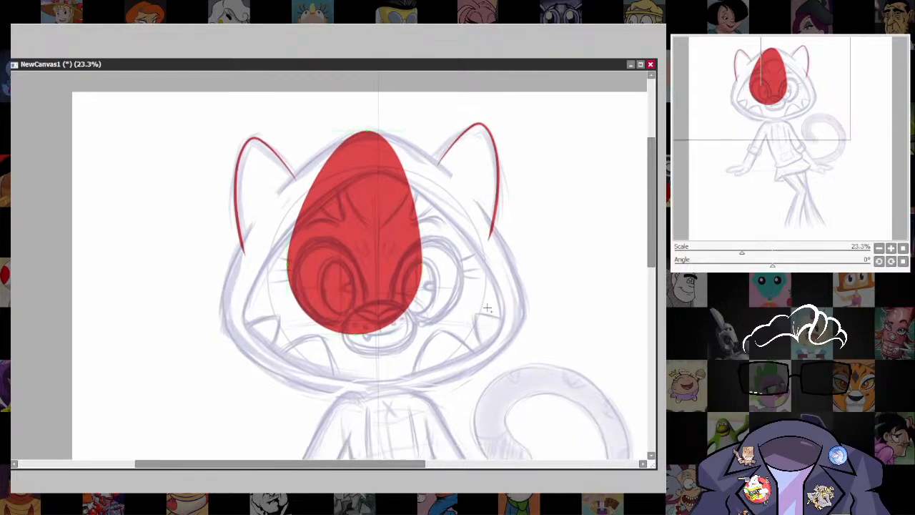
drag(368, 132, 367, 130)
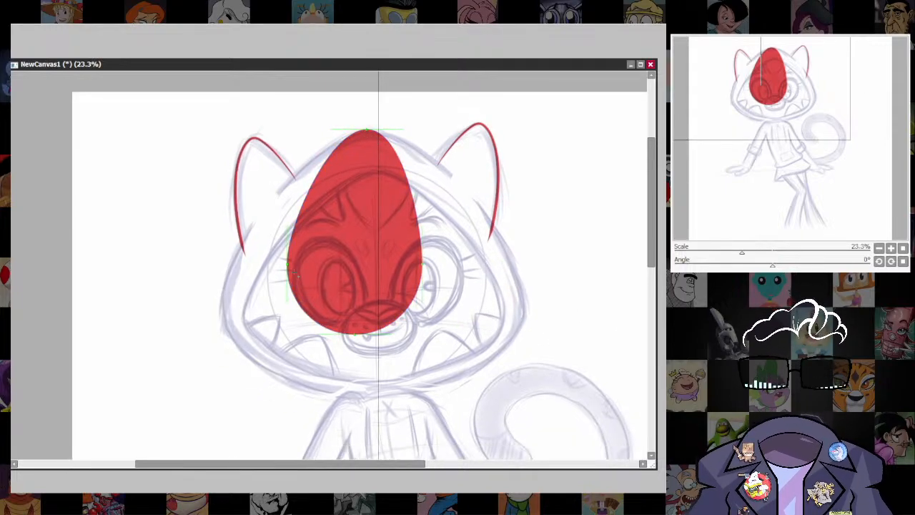
drag(292, 270, 223, 336)
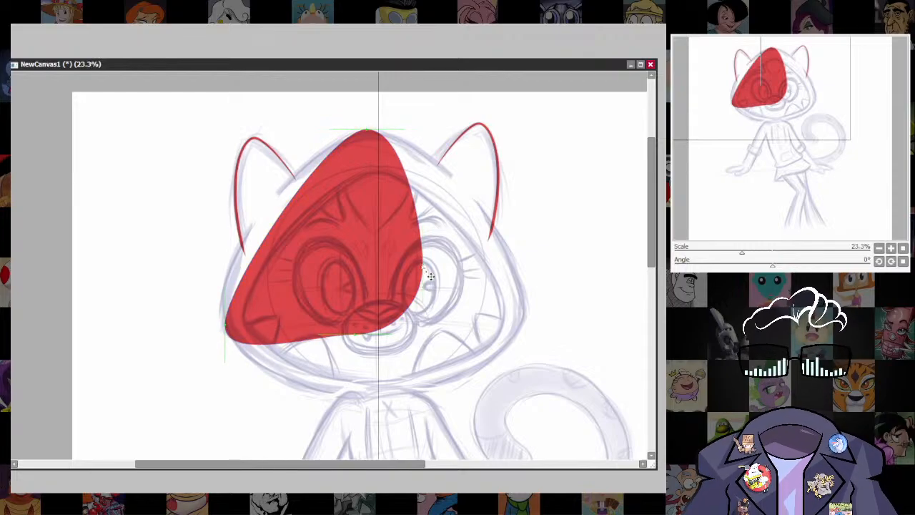
drag(430, 276, 535, 321)
drag(386, 345, 334, 339)
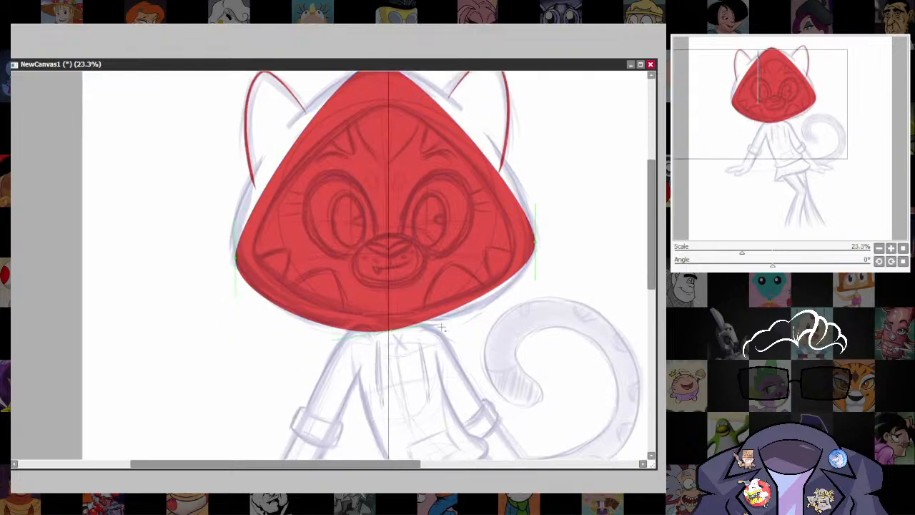
drag(442, 326, 473, 330)
Bend the red shape's upper sides outward and nudge its corner points to follow the sketched hood outline.
drag(417, 272, 435, 388)
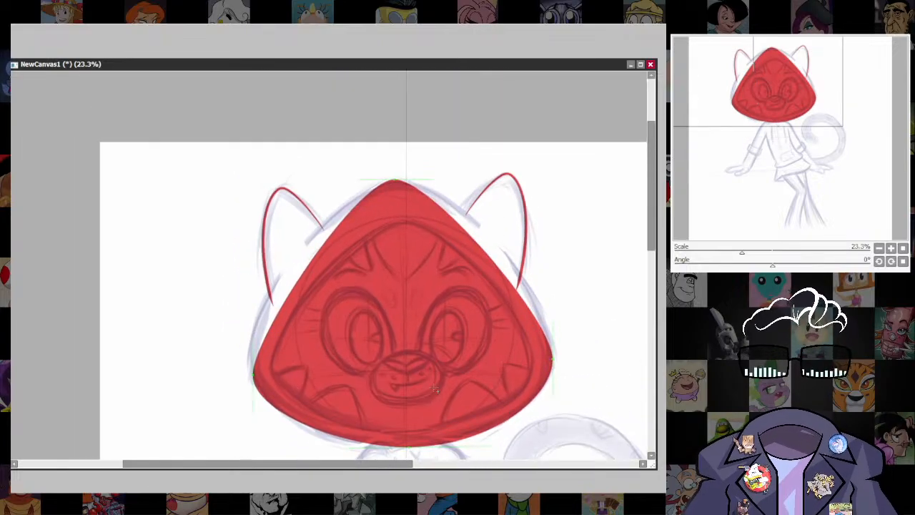
drag(297, 281, 284, 272)
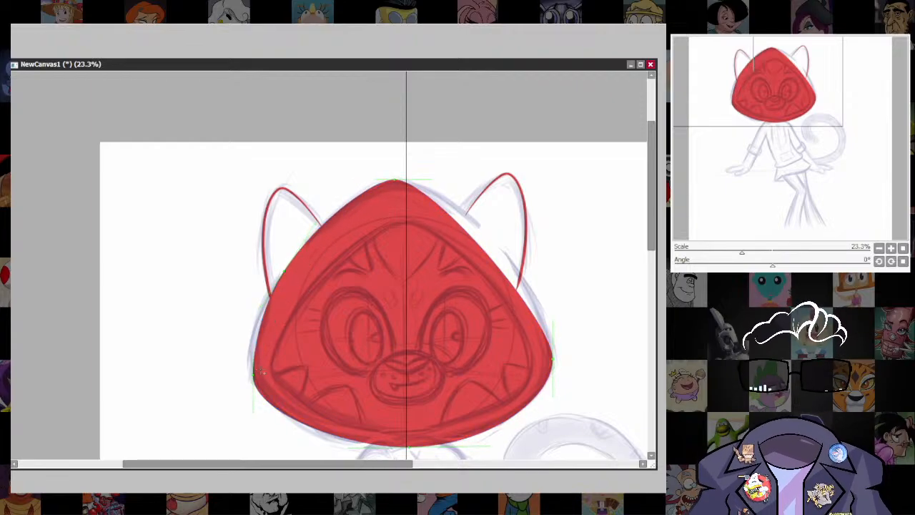
mouse_move(254, 359)
mouse_down()
mouse_move(251, 348)
mouse_move(249, 371)
mouse_up()
key(ctrl+z)
drag(553, 359, 554, 359)
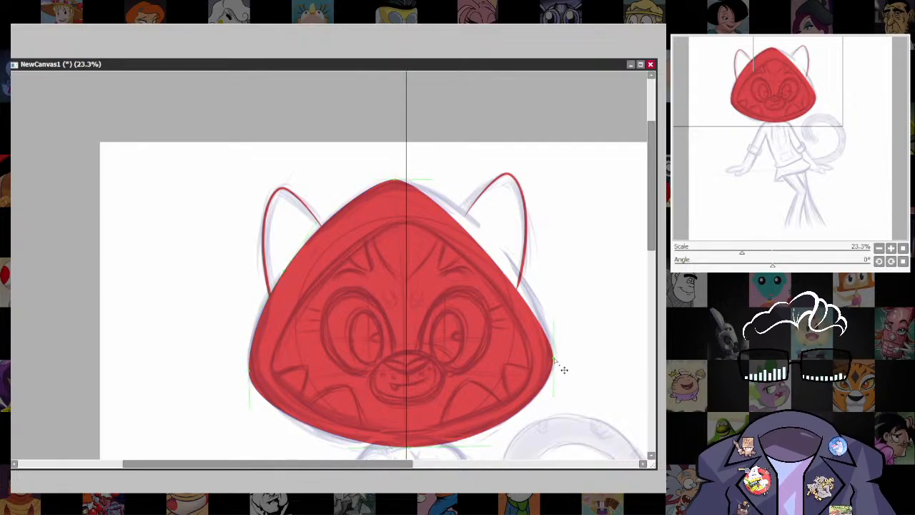
drag(498, 263, 504, 250)
drag(554, 358, 556, 359)
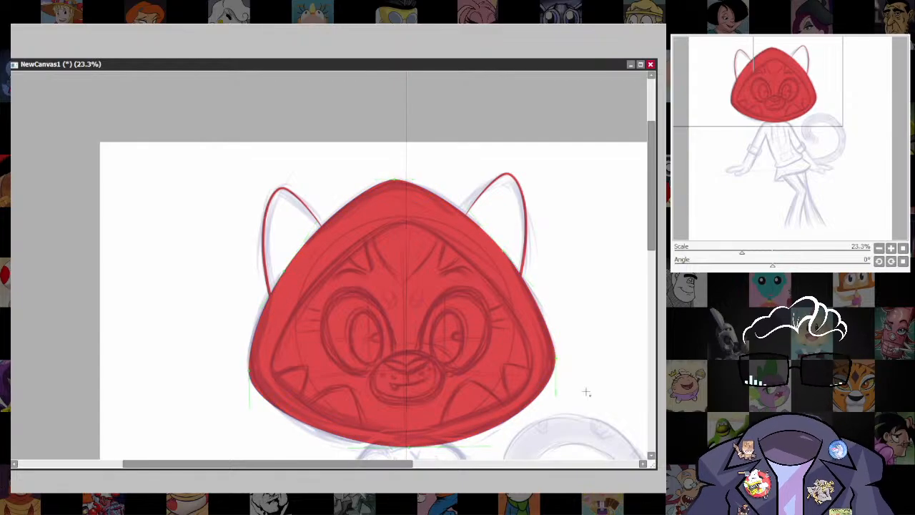
drag(586, 392, 554, 258)
scroll(554, 337, down, 1)
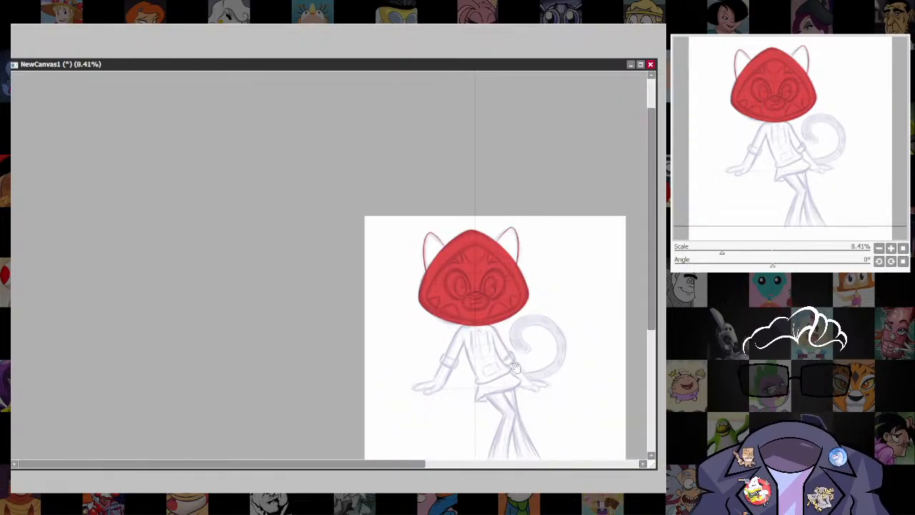
scroll(510, 408, up, 1)
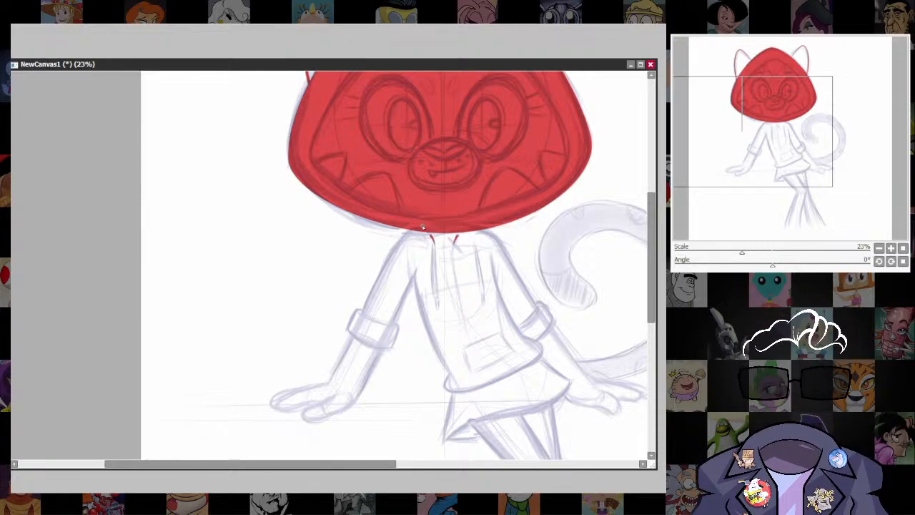
drag(410, 230, 357, 324)
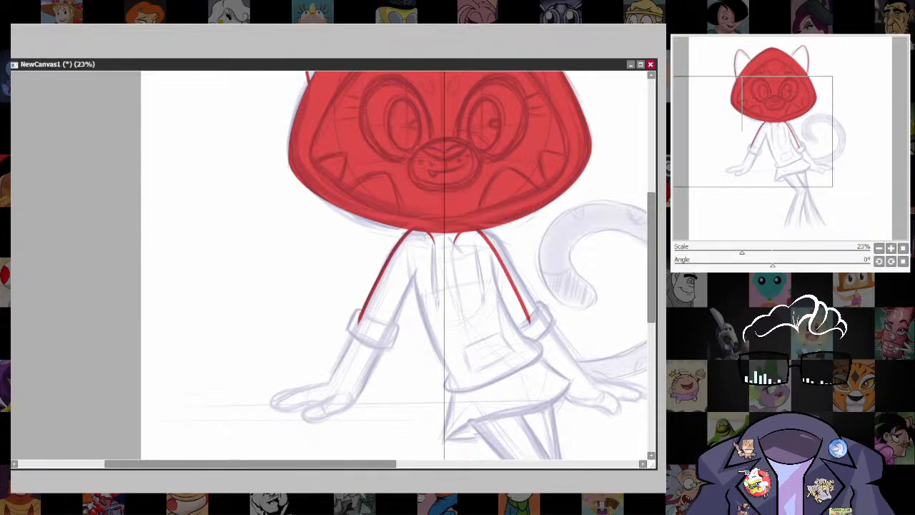
key(ctrl+z)
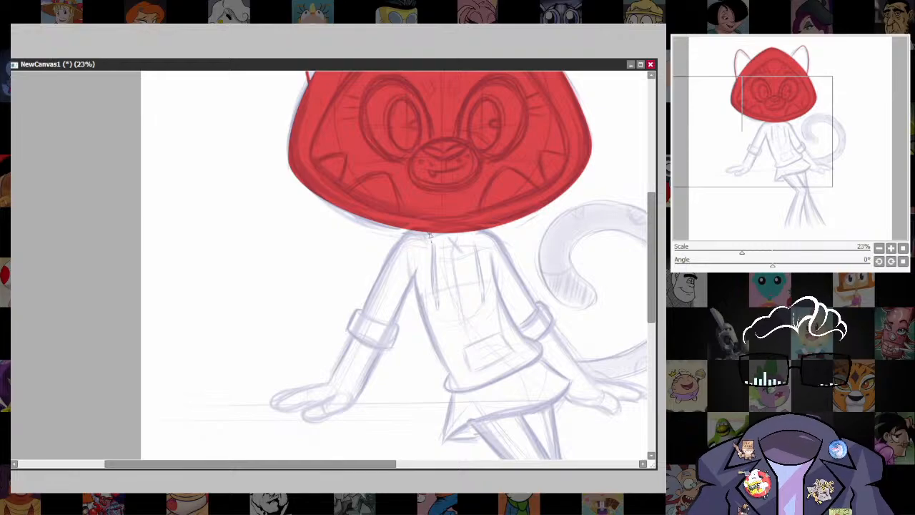
mouse_move(429, 236)
mouse_down()
mouse_move(385, 263)
mouse_move(360, 323)
mouse_up()
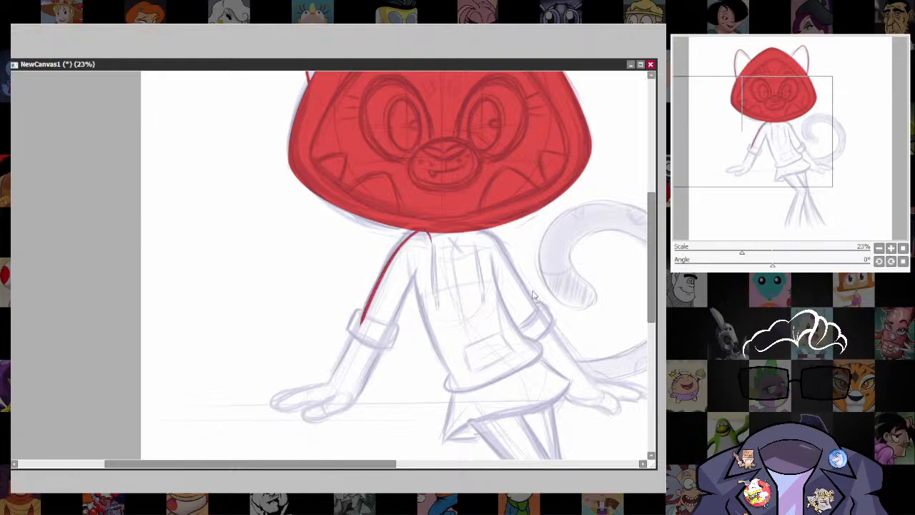
scroll(386, 310, up, 3)
key(ctrl+z)
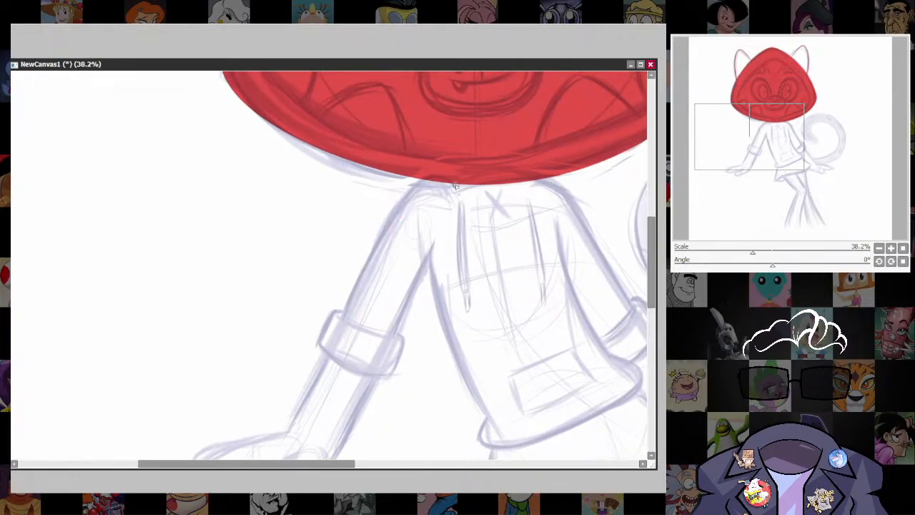
mouse_move(426, 181)
mouse_down()
mouse_move(337, 328)
mouse_move(362, 265)
mouse_move(351, 257)
mouse_move(331, 284)
mouse_move(329, 295)
mouse_move(370, 321)
mouse_up()
key(ctrl+z)
Outline the sleeve on the left side of the drawing in red, from the collar down both edges and around its folded cuff.
mouse_move(356, 259)
mouse_down()
mouse_move(338, 273)
mouse_move(378, 324)
mouse_move(405, 322)
mouse_move(414, 297)
mouse_move(407, 284)
mouse_up()
drag(449, 182, 403, 284)
drag(488, 277, 448, 335)
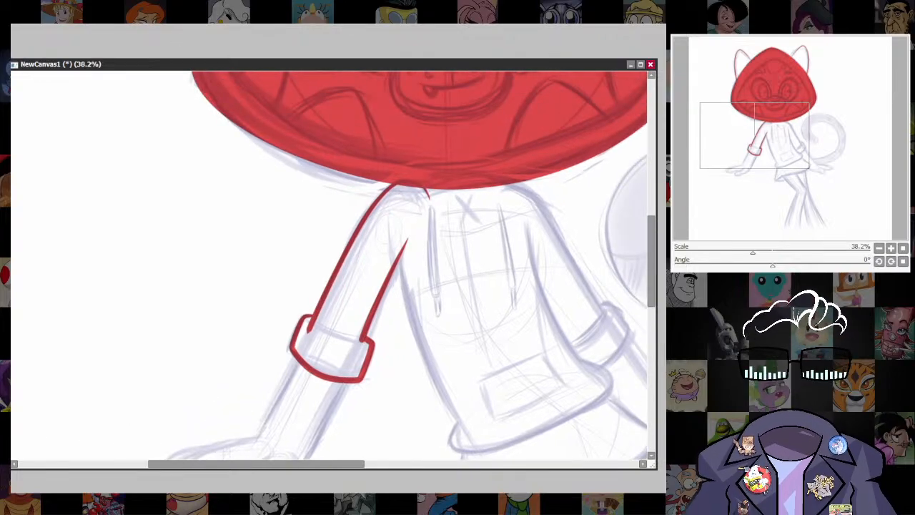
click(242, 47)
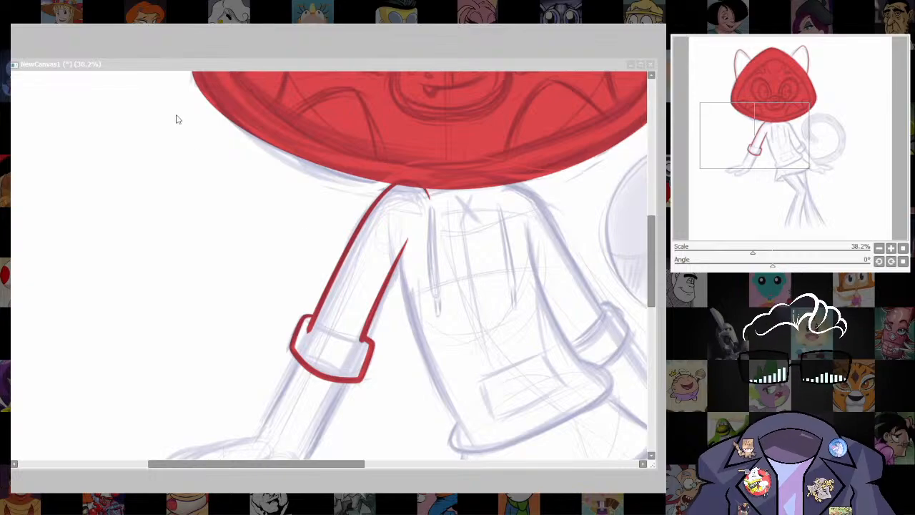
click(489, 336)
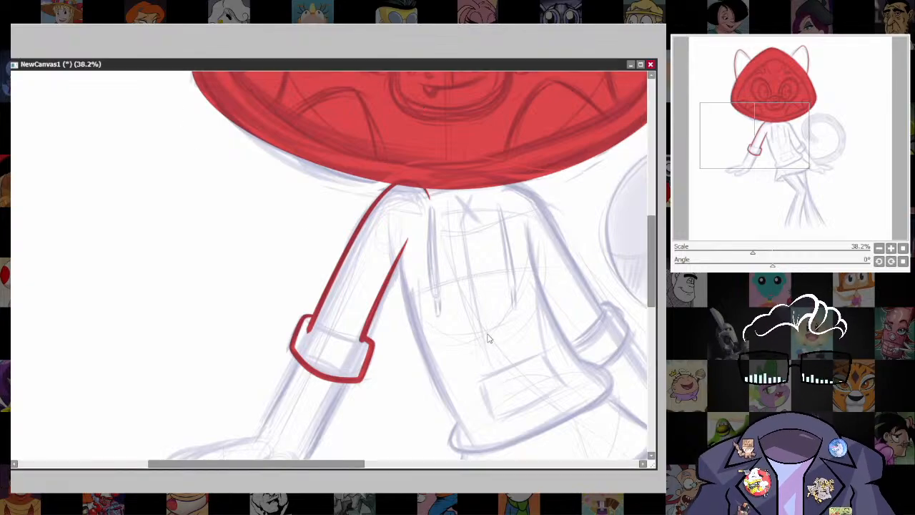
Outline the hoodie's torso in red, tracing both sides from the armpits down and around the curved bottom hem.
drag(554, 371, 477, 285)
drag(530, 296, 507, 321)
drag(339, 241, 332, 214)
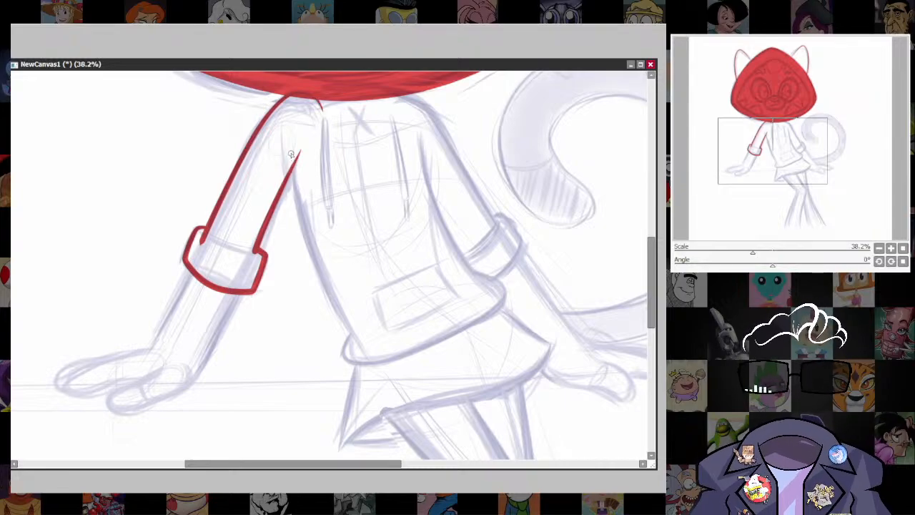
mouse_move(292, 157)
mouse_down()
mouse_move(314, 262)
mouse_move(350, 333)
mouse_move(343, 358)
mouse_move(362, 367)
mouse_move(444, 344)
mouse_move(503, 304)
mouse_move(505, 284)
mouse_move(468, 266)
mouse_move(450, 239)
mouse_move(417, 136)
mouse_up()
drag(493, 227, 470, 261)
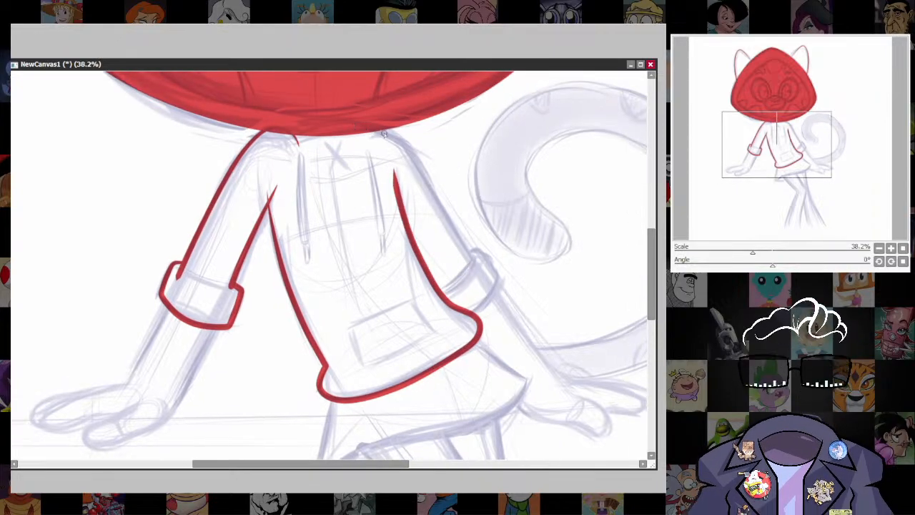
Outline the other sleeve in red from the neck down to the elbow and around its folded cuff.
mouse_move(371, 131)
mouse_down()
mouse_move(410, 148)
mouse_move(470, 262)
mouse_up()
drag(514, 317, 480, 306)
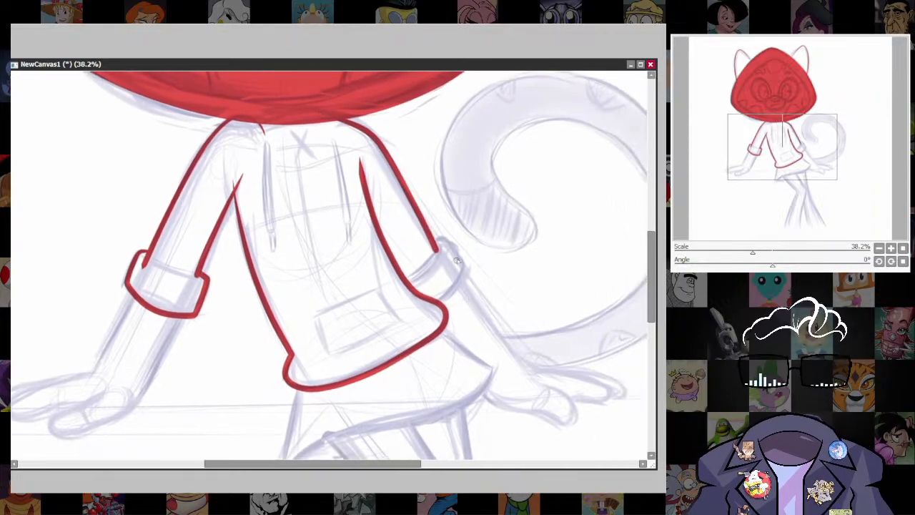
mouse_move(428, 244)
mouse_down()
mouse_move(461, 258)
mouse_move(460, 277)
mouse_move(422, 303)
mouse_up()
scroll(503, 406, down, 3)
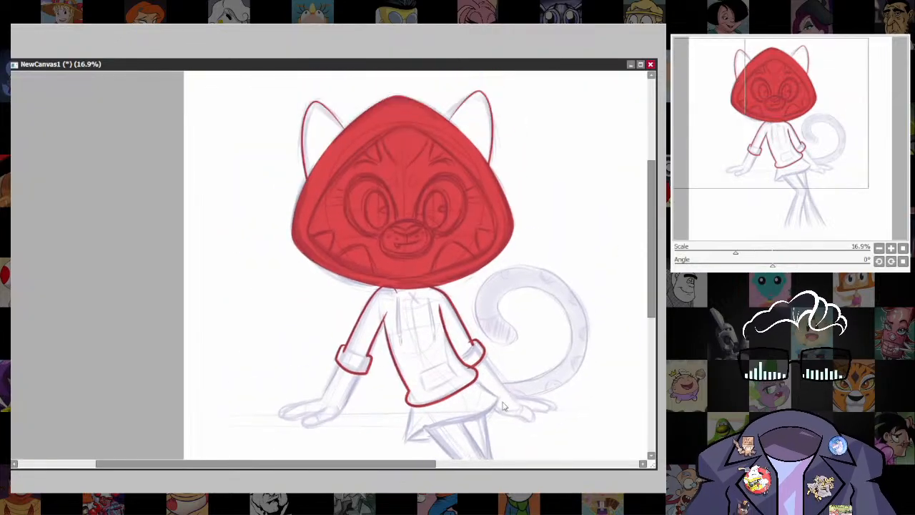
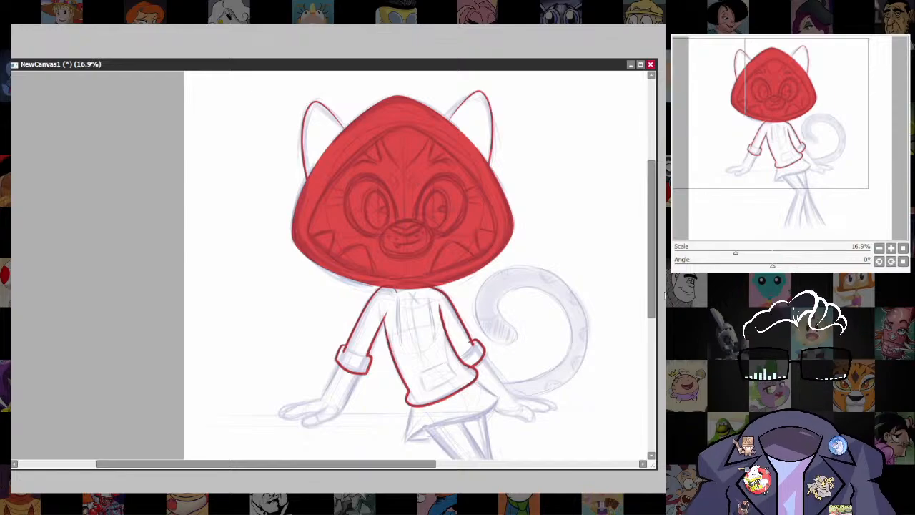
Fill the outlined hoodie torso and both sleeves with the solid red of the hood.
click(423, 339)
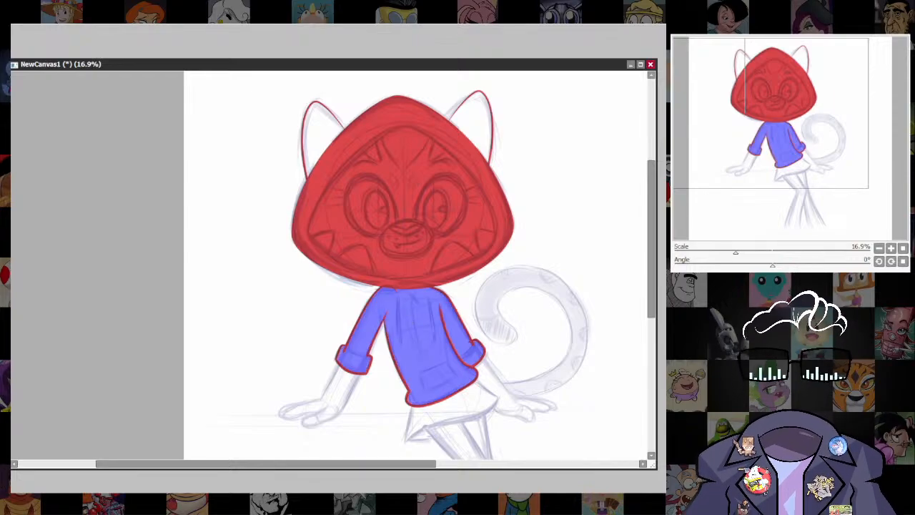
key(ctrl+f)
key(ctrl+d)
Outline the skirt below the hoodie at brush size 16 in the light pink sampled from the reference picture's skirt.
scroll(607, 304, down, 6)
scroll(511, 250, up, 8)
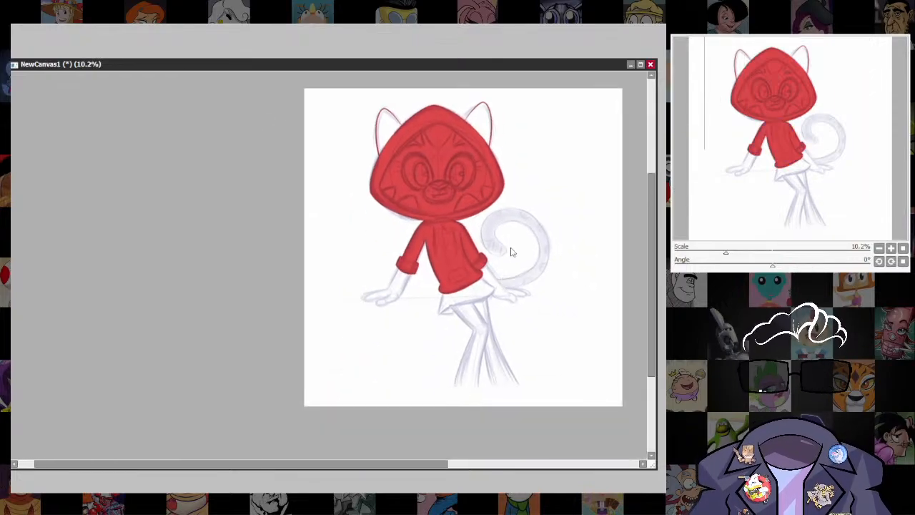
scroll(424, 254, up, 3)
scroll(422, 254, up, 2)
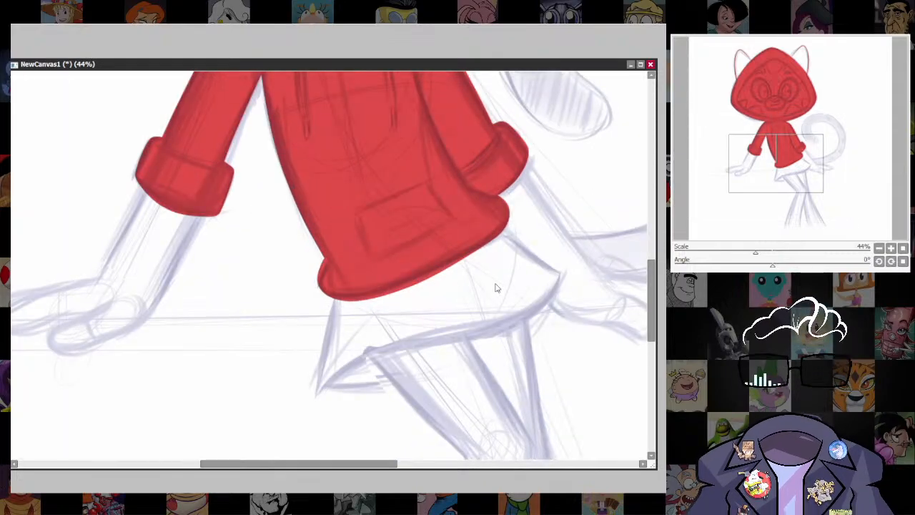
click(8, 74)
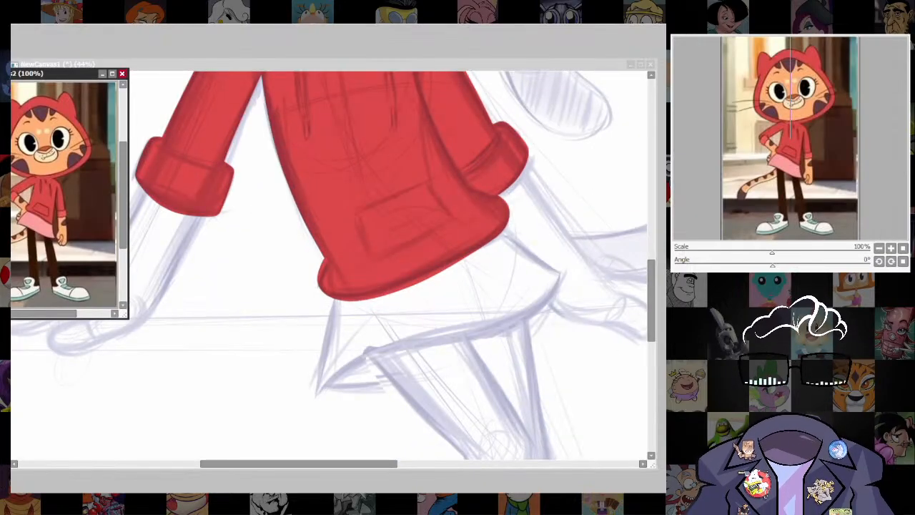
click(493, 66)
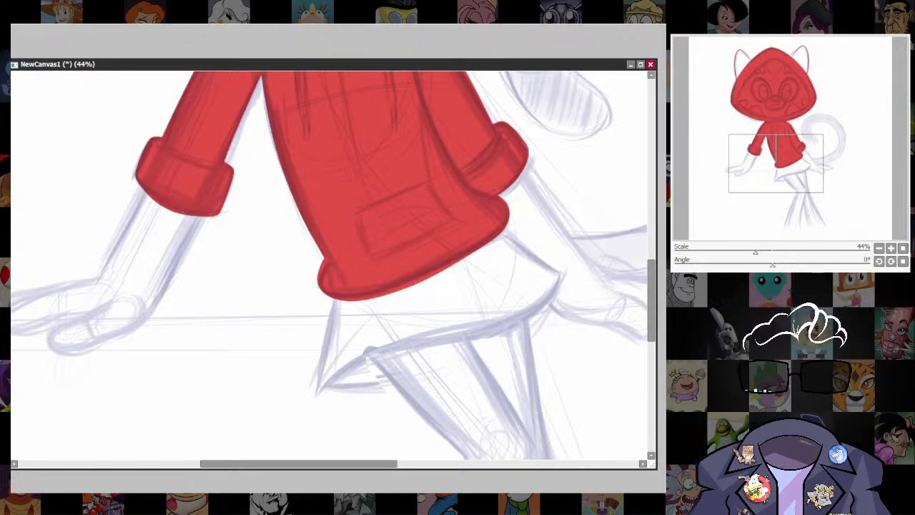
mouse_move(333, 297)
mouse_down()
mouse_move(319, 239)
mouse_move(302, 325)
mouse_up()
key(ctrl+z)
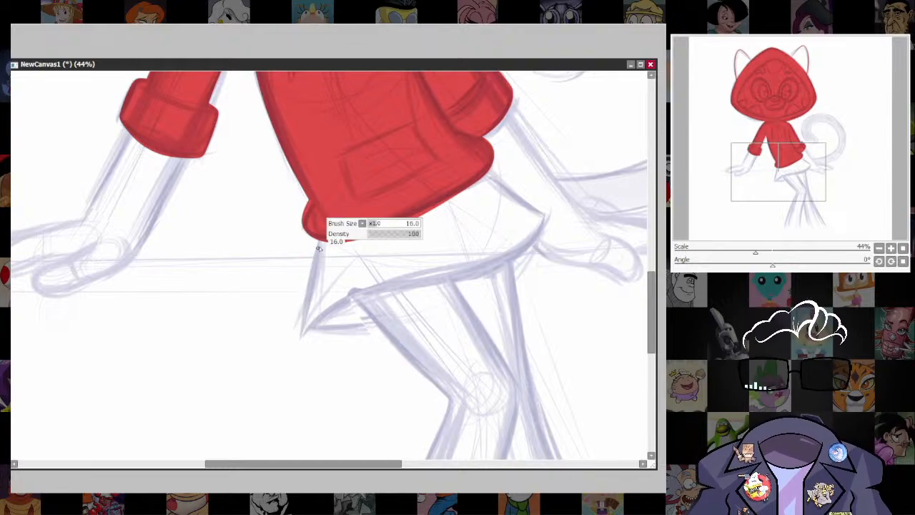
mouse_move(319, 245)
mouse_down()
mouse_move(299, 339)
mouse_move(356, 289)
mouse_move(466, 276)
mouse_up()
key(ctrl+z)
mouse_move(318, 240)
mouse_down()
mouse_move(301, 337)
mouse_move(313, 337)
mouse_move(301, 338)
mouse_move(360, 296)
mouse_move(471, 276)
mouse_move(526, 253)
mouse_move(549, 223)
mouse_move(553, 197)
mouse_up()
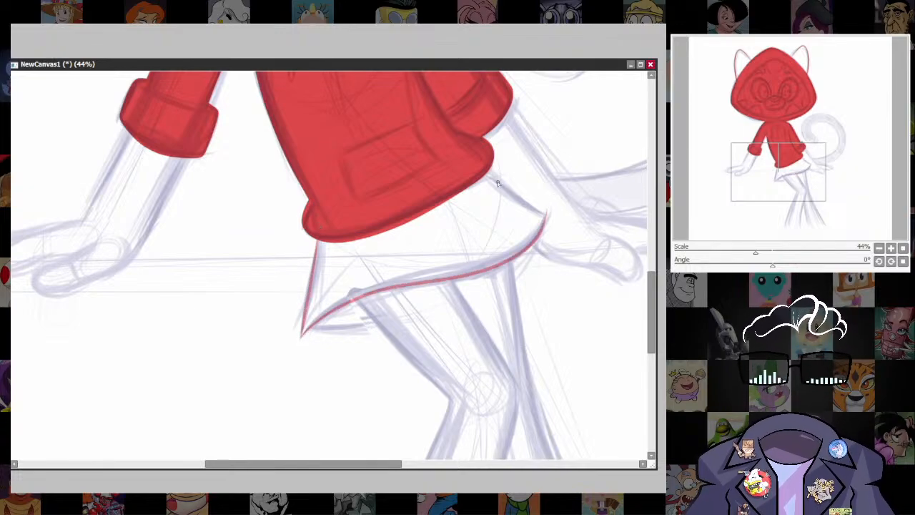
mouse_move(490, 170)
mouse_down()
mouse_move(546, 210)
mouse_move(532, 234)
mouse_up()
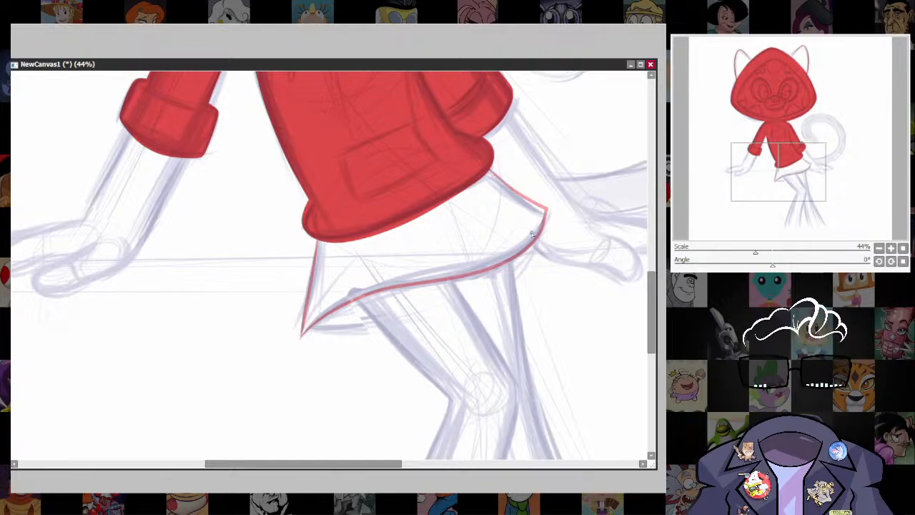
Fill the outlined skirt with the same light pink.
scroll(545, 219, up, 8)
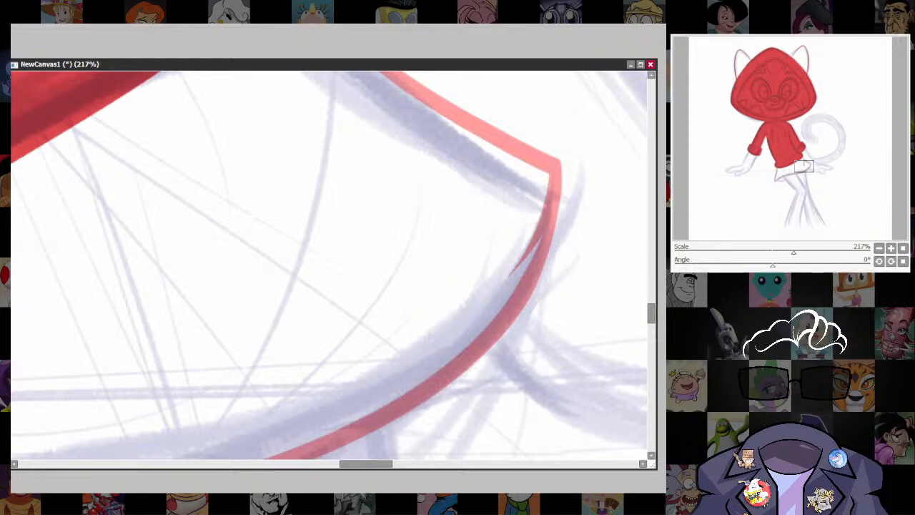
scroll(564, 247, down, 6)
click(526, 288)
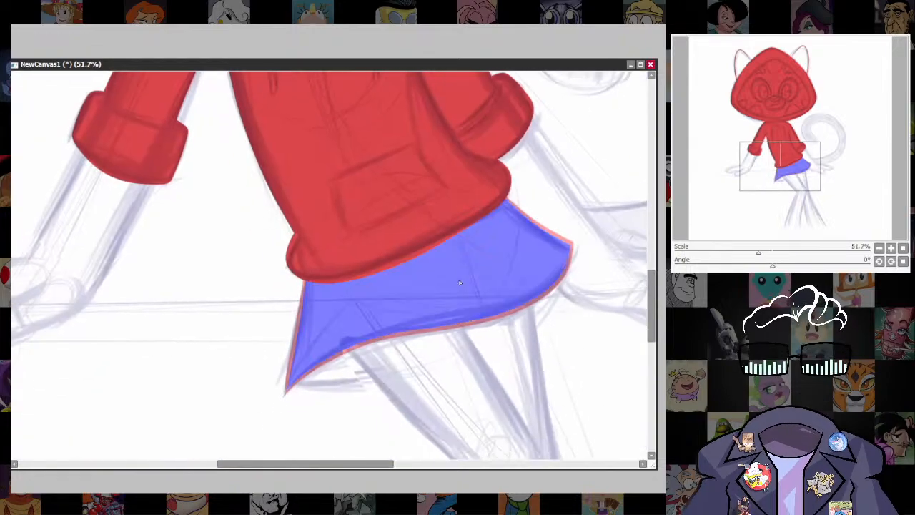
key(ctrl+d)
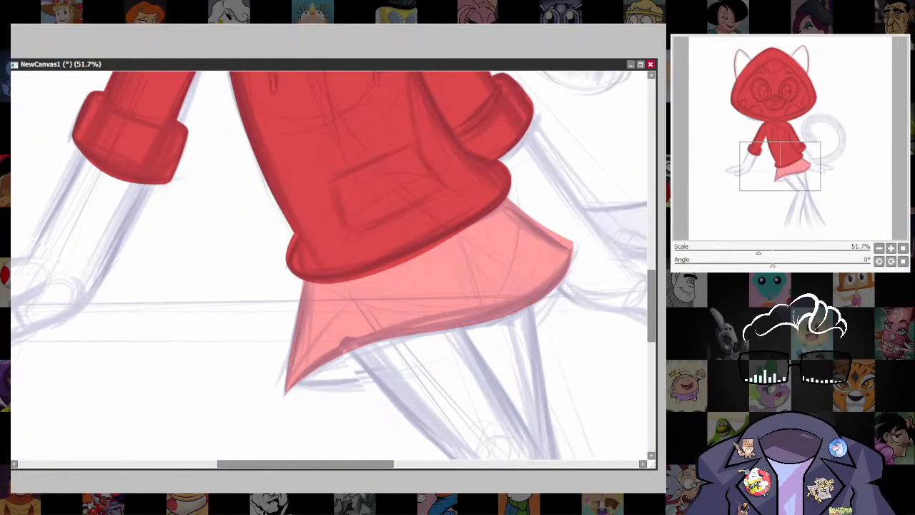
Hide the sketch and fill both ear outlines on the hood with solid red.
scroll(543, 288, down, 3)
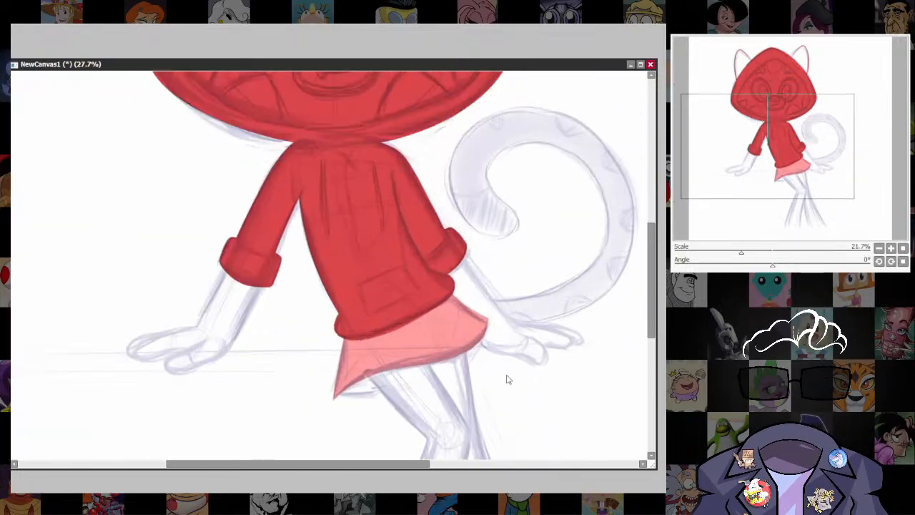
click(658, 279)
scroll(503, 314, down, 3)
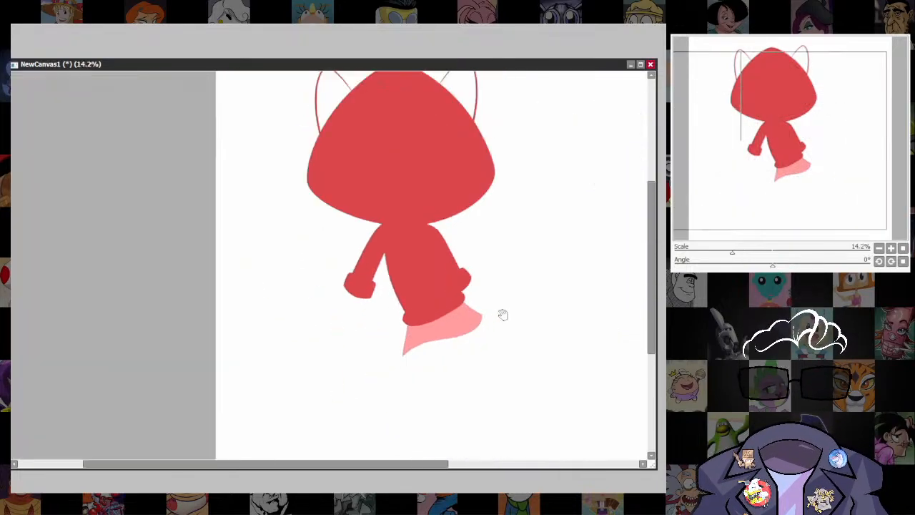
scroll(478, 392, up, 2)
mouse_move(502, 315)
mouse_down()
mouse_move(500, 418)
mouse_move(497, 315)
mouse_up()
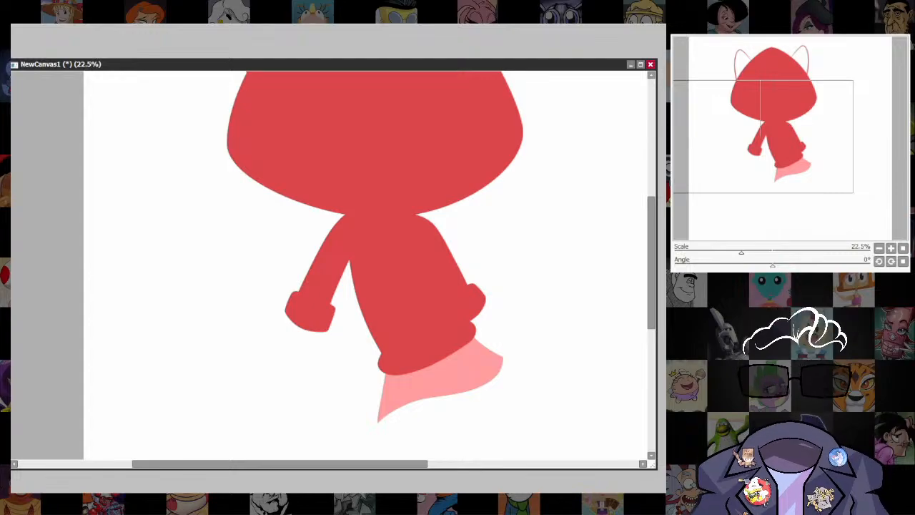
drag(472, 240, 490, 383)
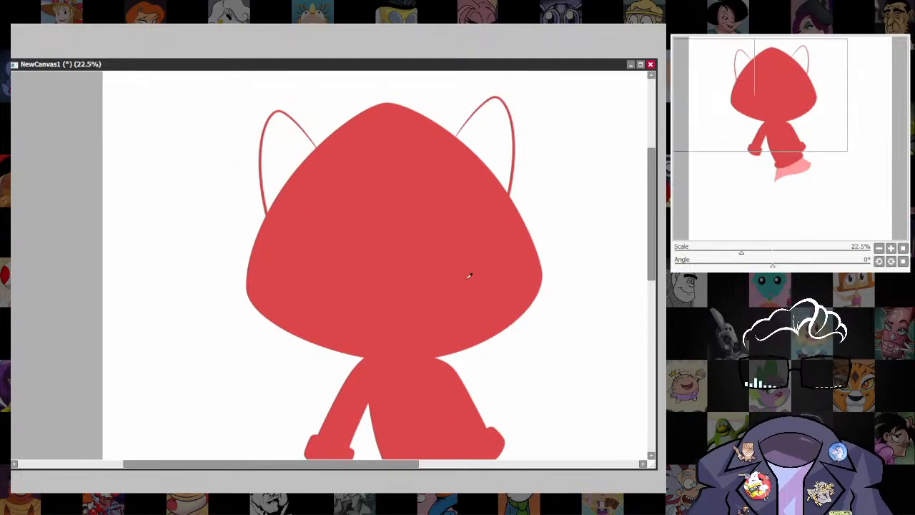
click(488, 148)
click(275, 150)
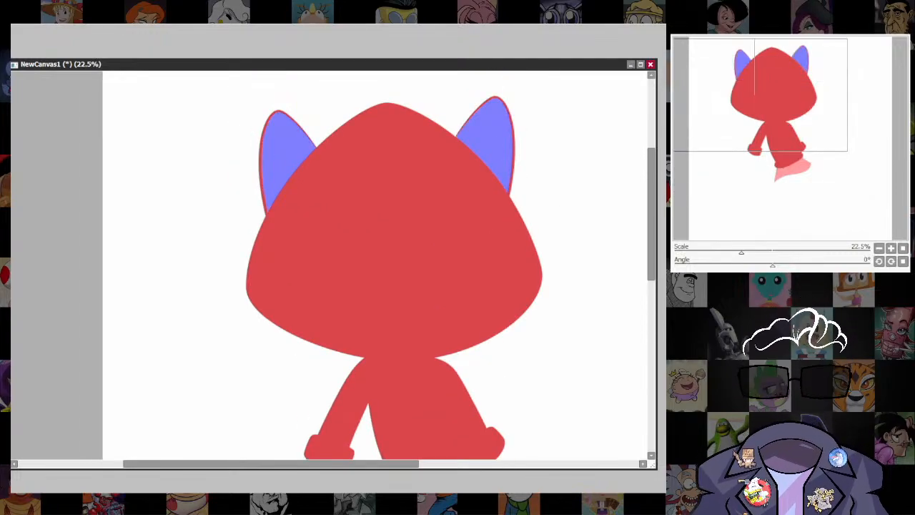
key(ctrl+f)
key(ctrl+d)
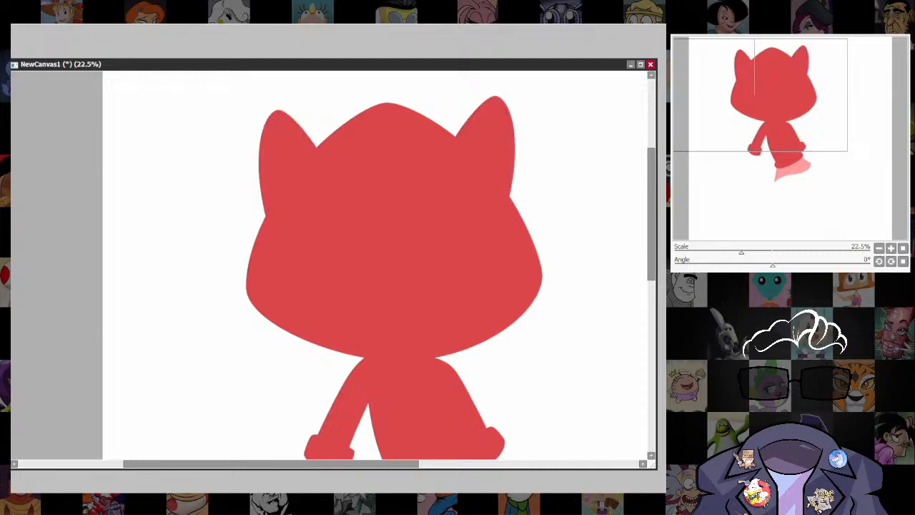
Show the sketch again and outline the bent leg's outer edge in the dark brown sampled from the reference picture's trousers.
scroll(528, 282, down, 5)
drag(522, 313, 512, 247)
scroll(515, 234, up, 5)
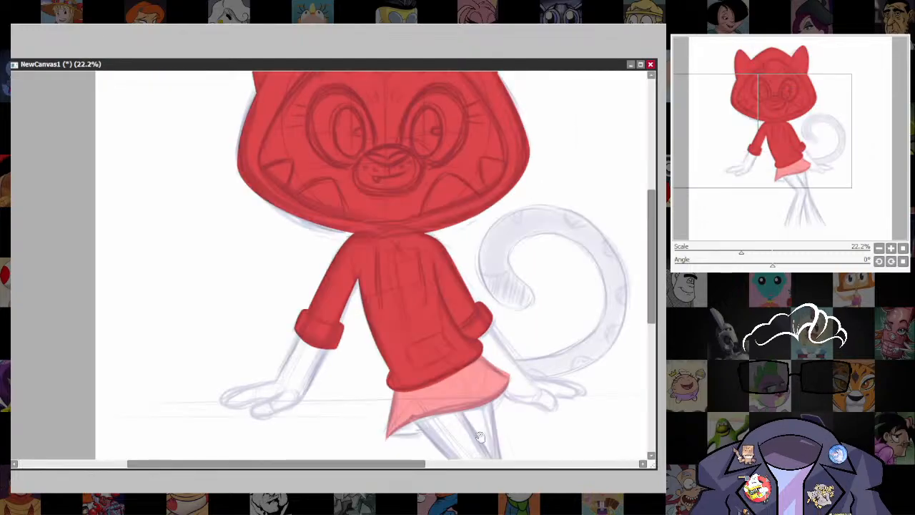
scroll(329, 264, up, 2)
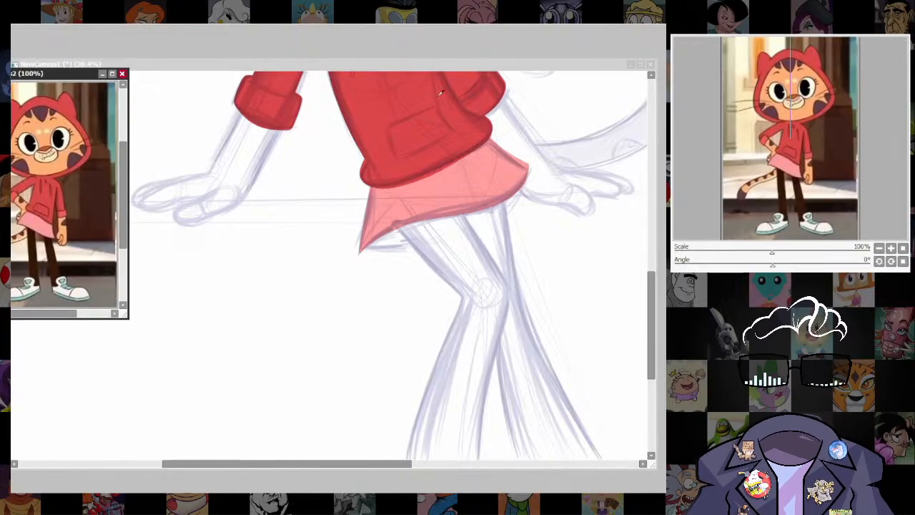
click(516, 65)
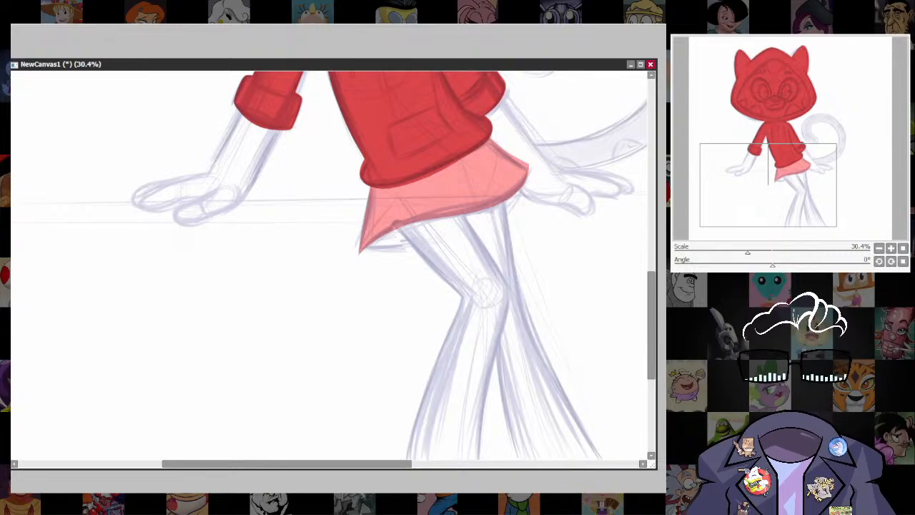
key(ctrl+Tab)
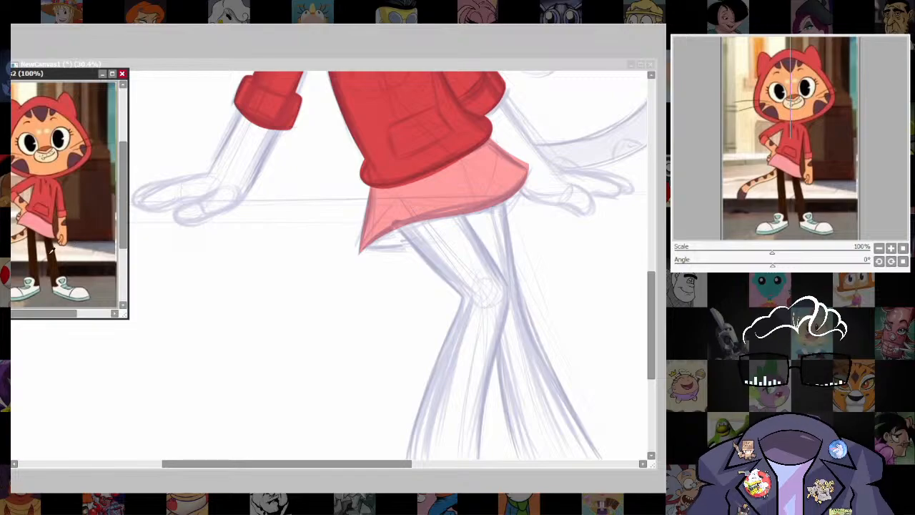
click(561, 64)
drag(627, 260, 580, 197)
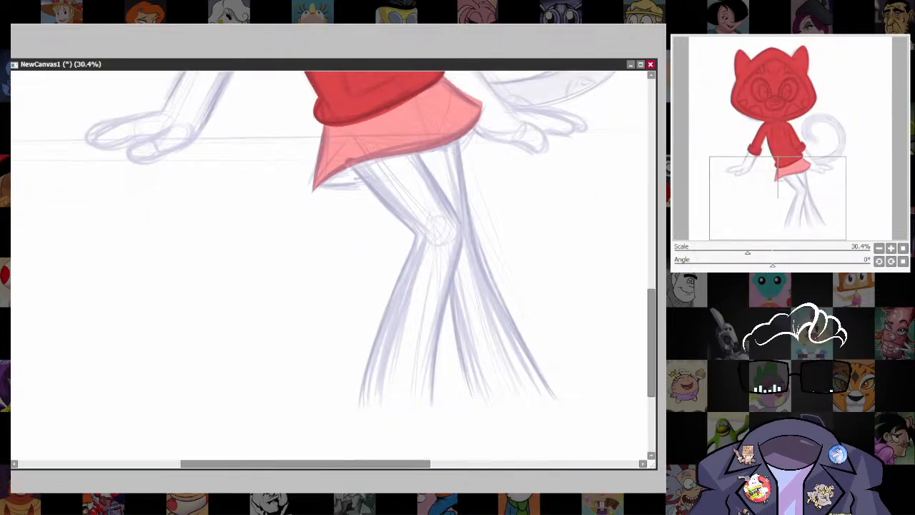
key([)
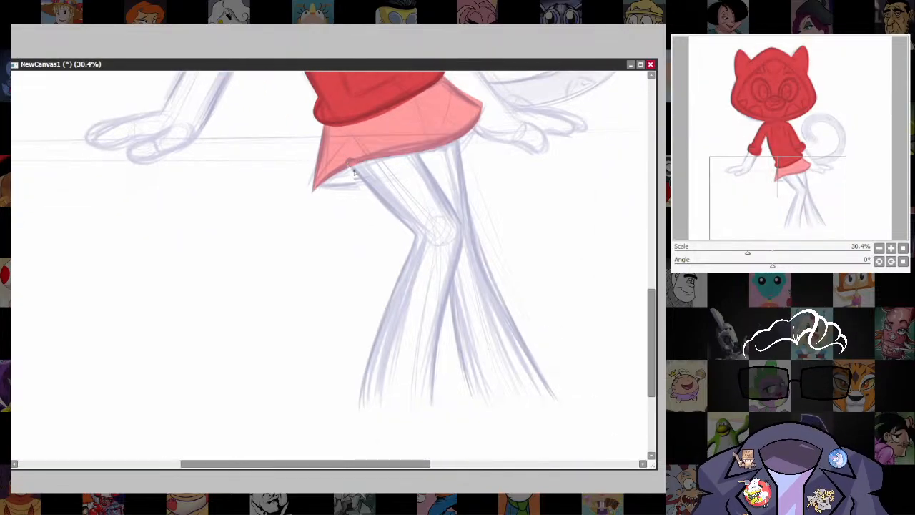
drag(350, 165, 410, 224)
key(ctrl+z)
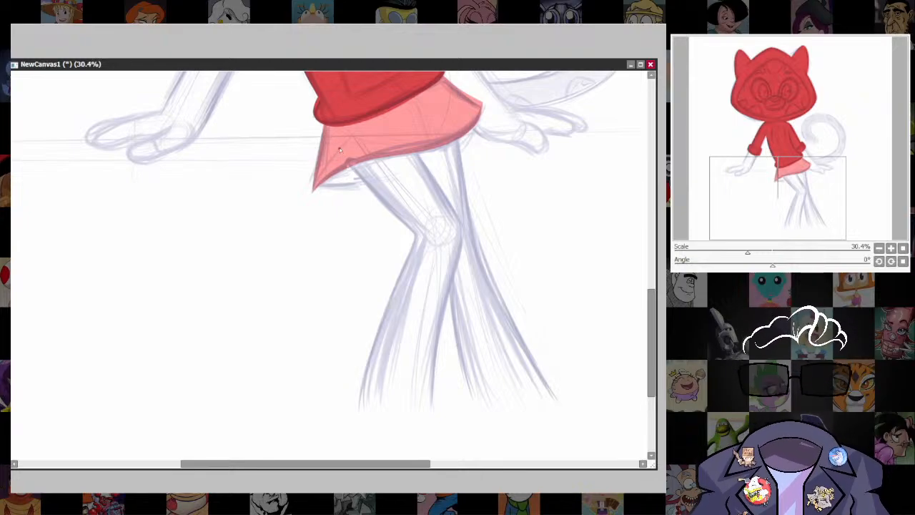
mouse_move(350, 165)
mouse_down()
mouse_move(418, 235)
mouse_move(377, 335)
mouse_move(363, 416)
mouse_up()
drag(433, 197, 413, 230)
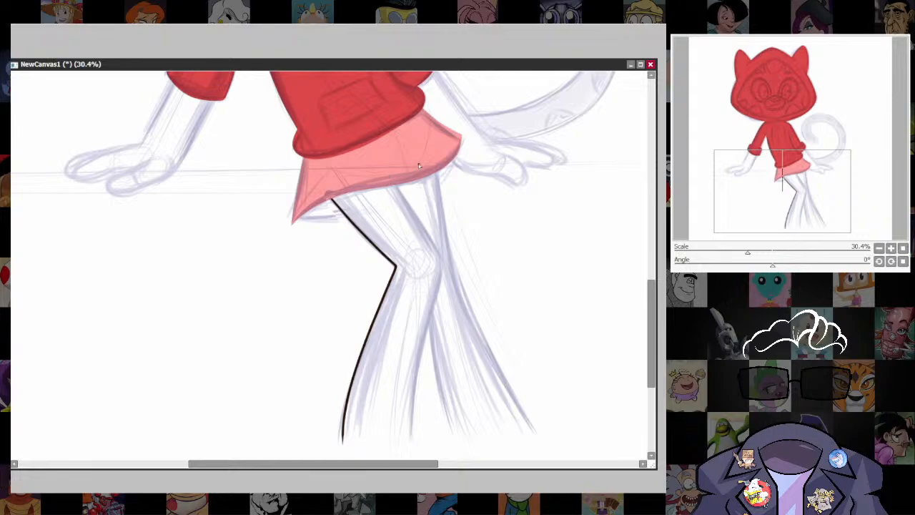
Outline the other leg's outer edge, both inner leg edges and the two curved trouser hems in dark brown.
mouse_move(419, 165)
mouse_down()
mouse_move(428, 137)
mouse_move(445, 225)
mouse_move(542, 397)
mouse_up()
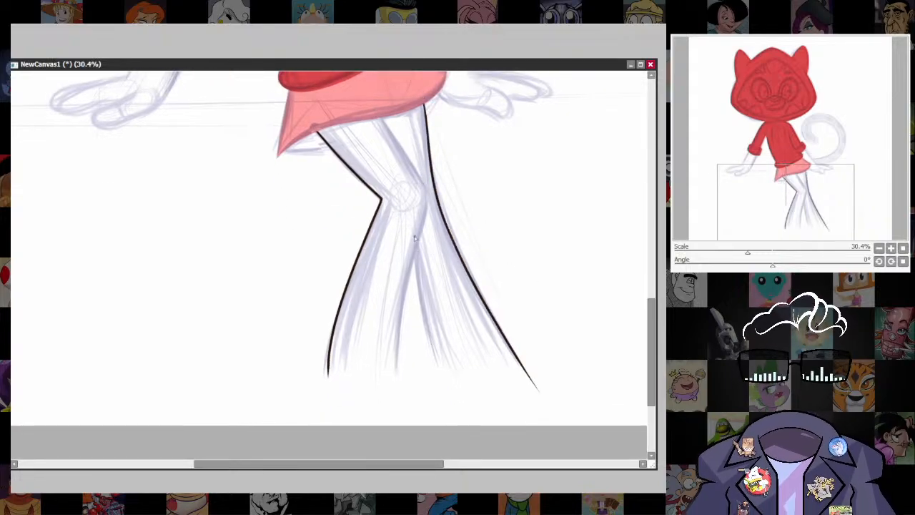
drag(416, 241, 438, 380)
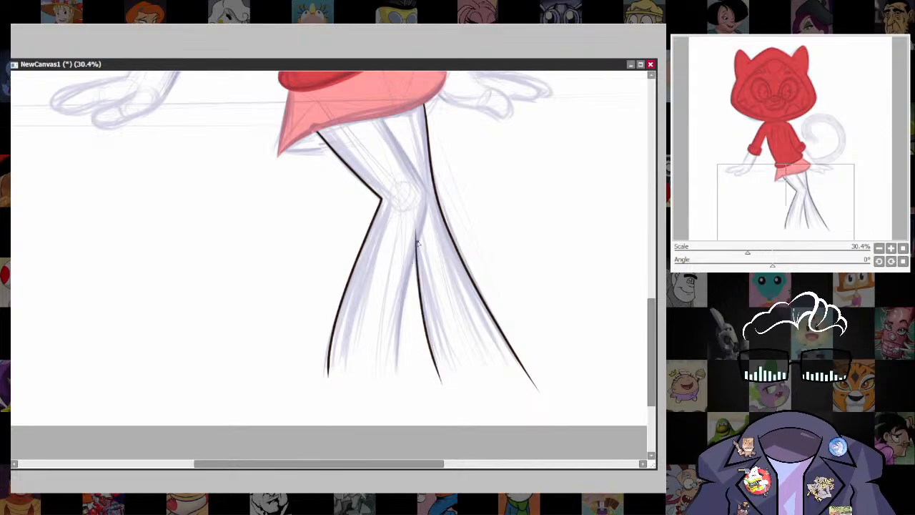
drag(424, 226, 397, 392)
drag(415, 185, 390, 256)
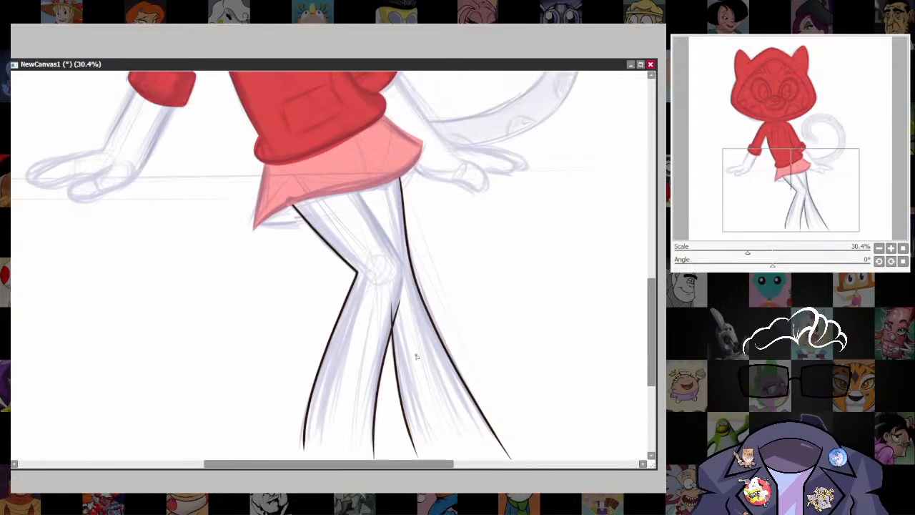
drag(499, 423, 529, 296)
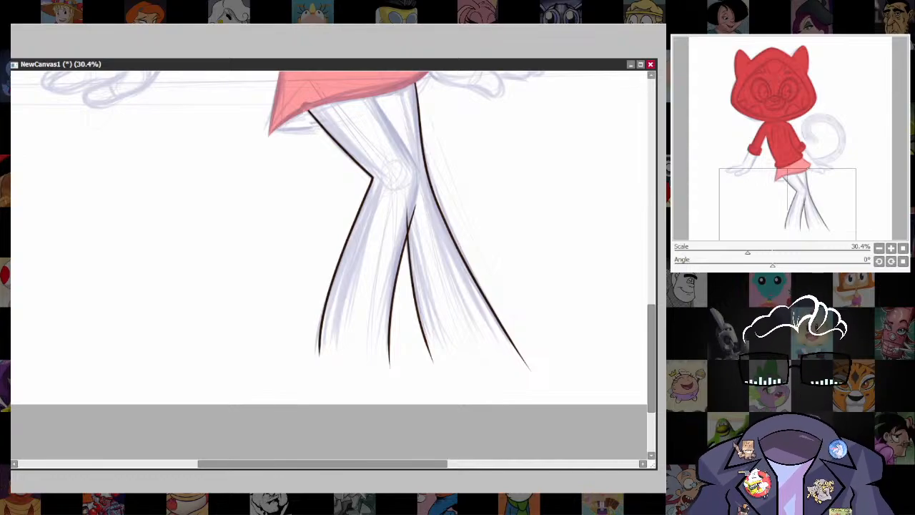
mouse_move(319, 357)
mouse_down()
mouse_move(511, 370)
mouse_move(526, 361)
mouse_up()
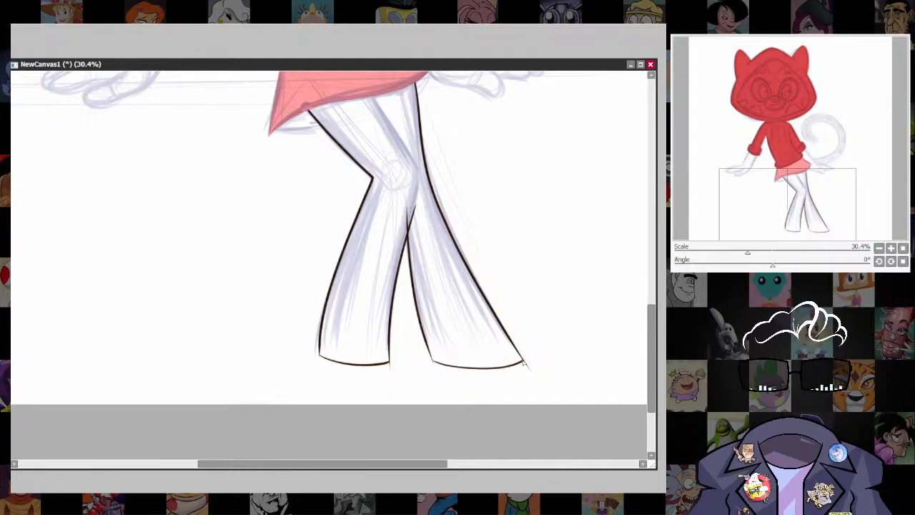
drag(612, 361, 601, 391)
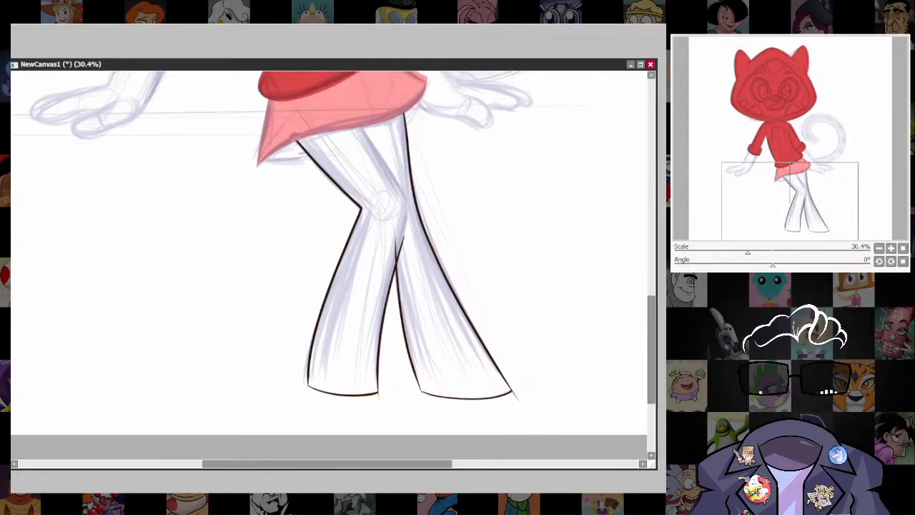
Fill both outlined legs with solid dark brown and bring the sketch back into view.
click(452, 348)
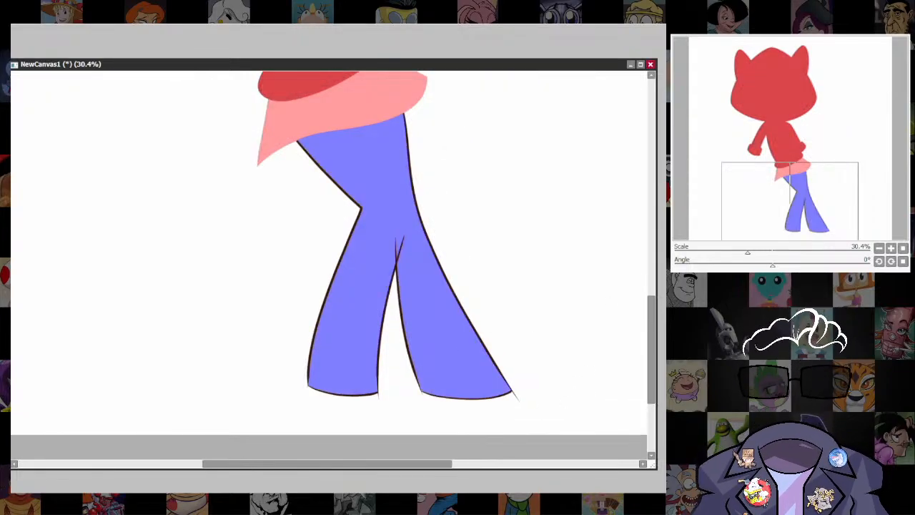
key(ctrl+f)
key(ctrl+d)
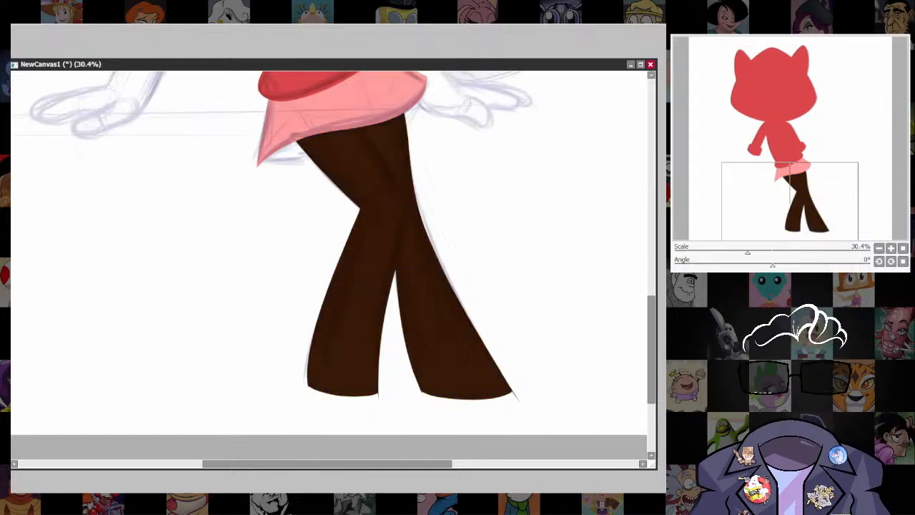
drag(511, 329, 546, 422)
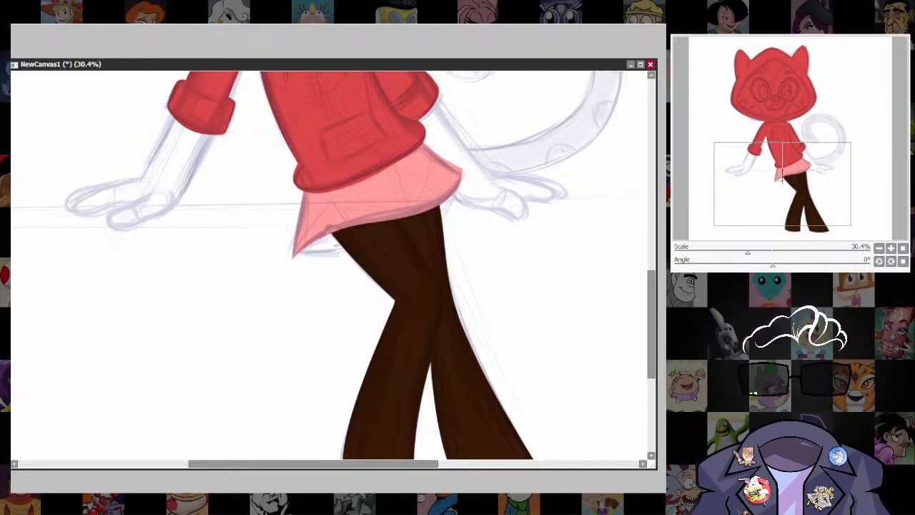
drag(486, 382, 448, 354)
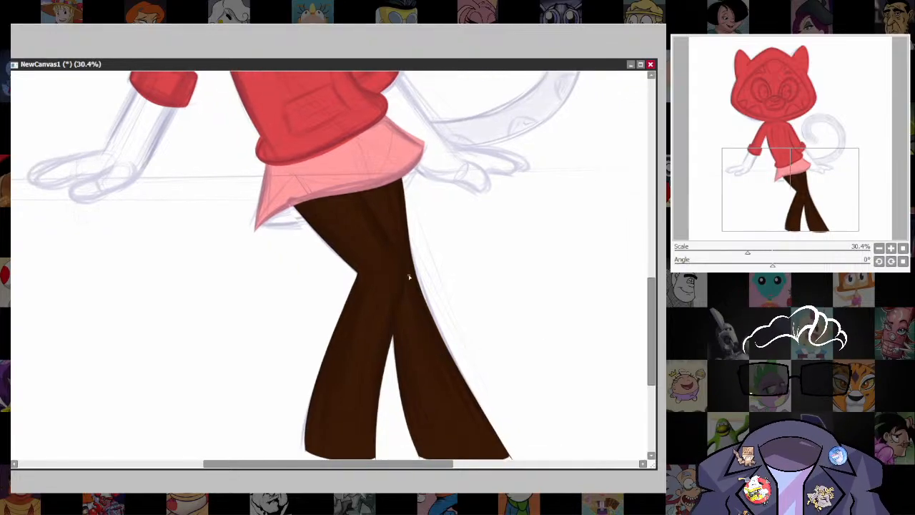
key(bracketright)
key(bracketright)
key(bracketright)
key(bracketright)
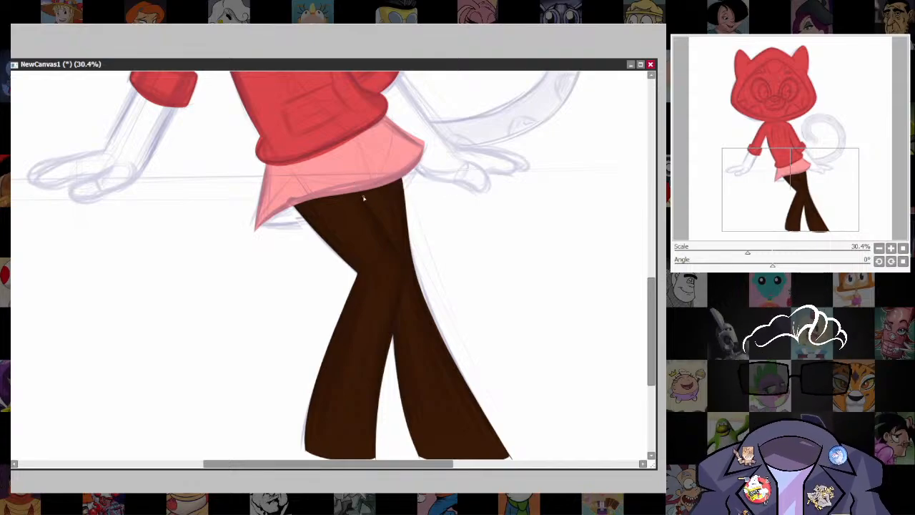
drag(400, 299, 388, 377)
key(ctrl+z)
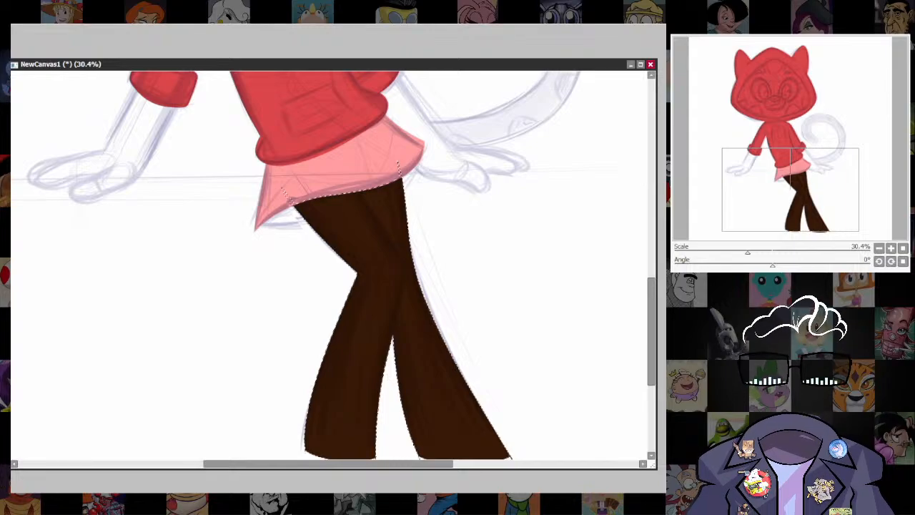
drag(386, 230, 399, 246)
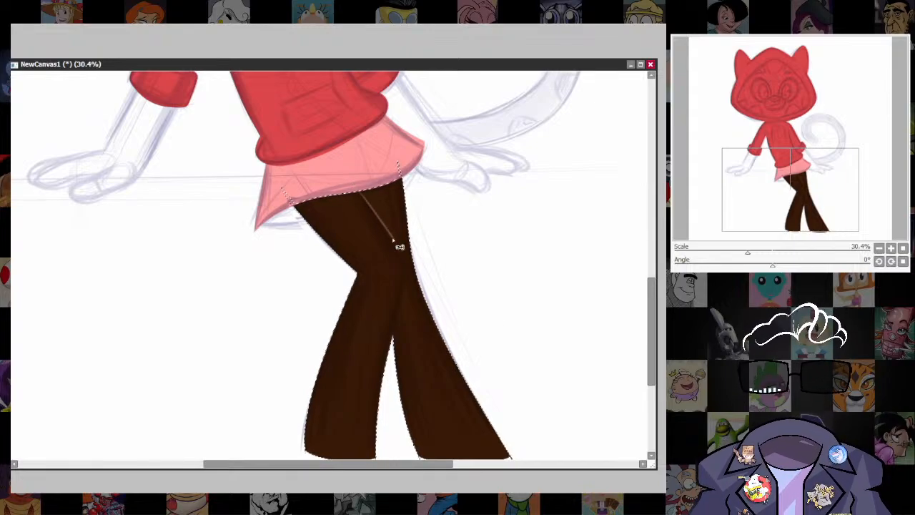
key(ctrl+z)
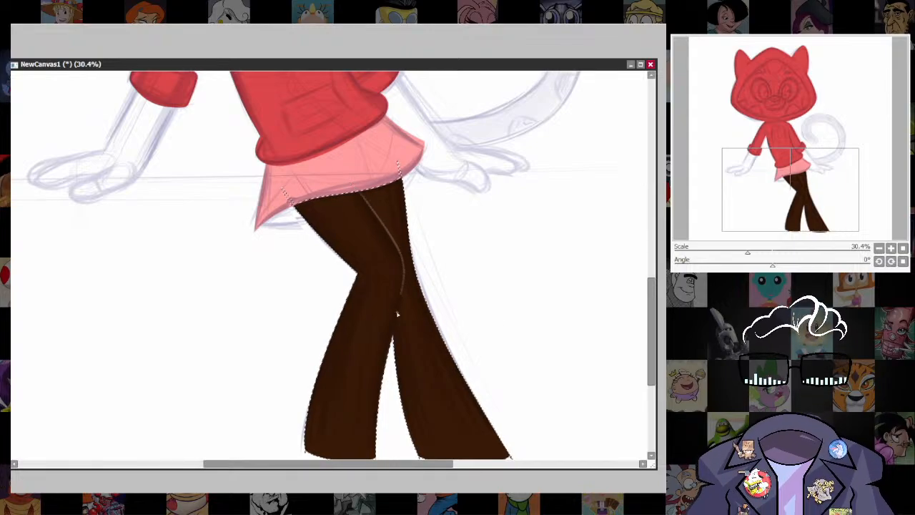
drag(397, 315, 391, 343)
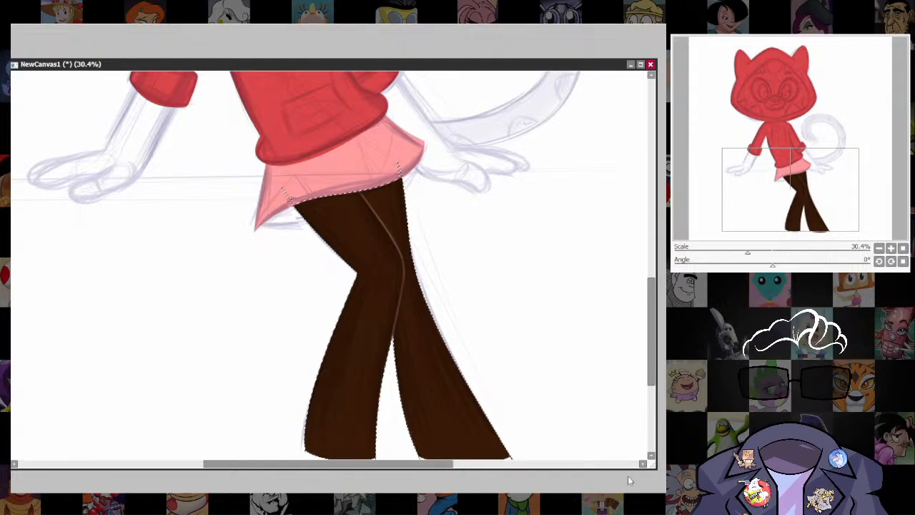
key(ctrl+z)
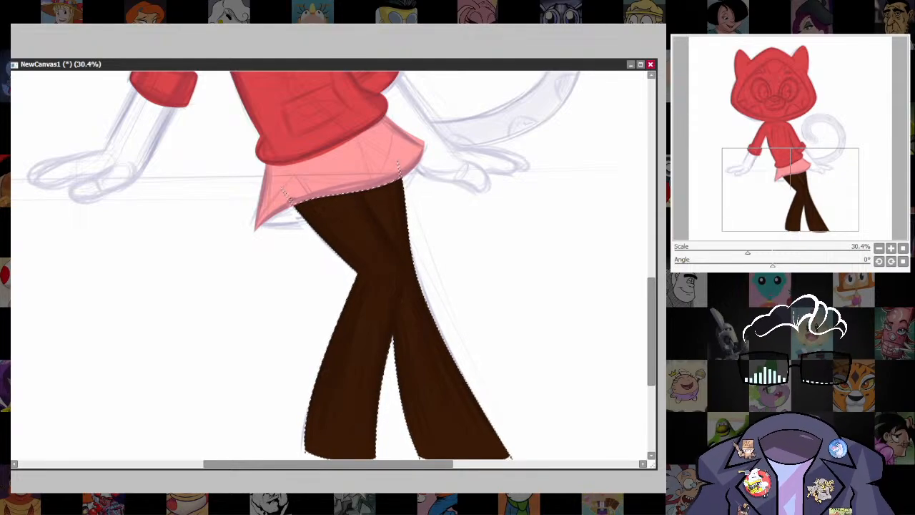
Draw a thin lighter-brown line with a size 16 brush from the skirt hem to the gap between the legs, then clear the selection.
scroll(414, 303, up, 1)
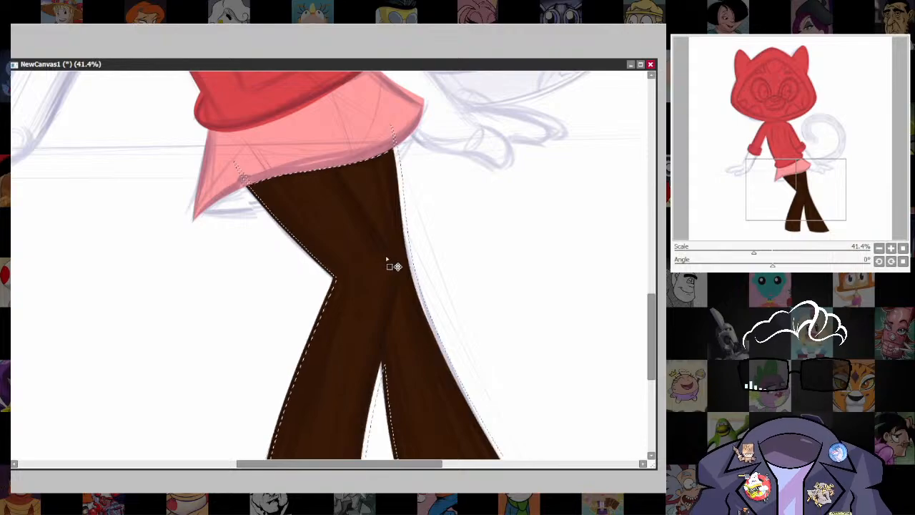
key(ctrl+z)
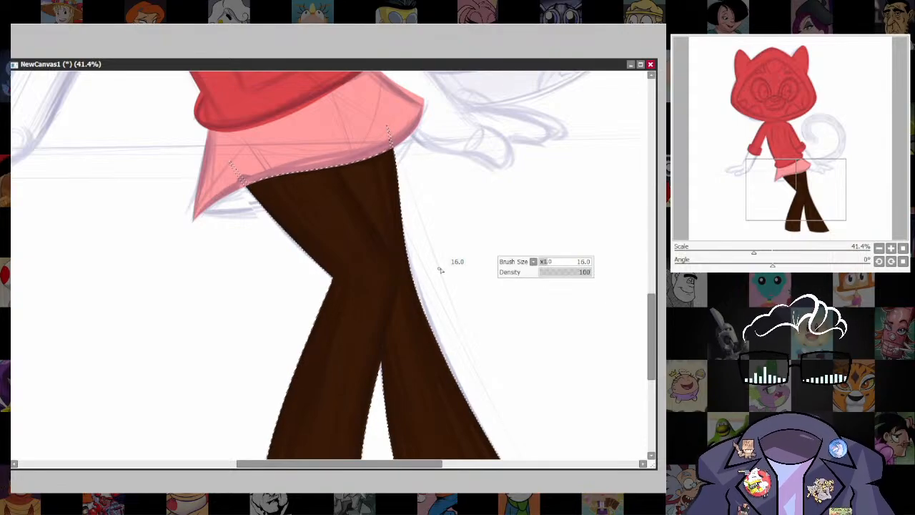
mouse_move(335, 166)
mouse_down()
mouse_move(393, 270)
mouse_move(381, 366)
mouse_up()
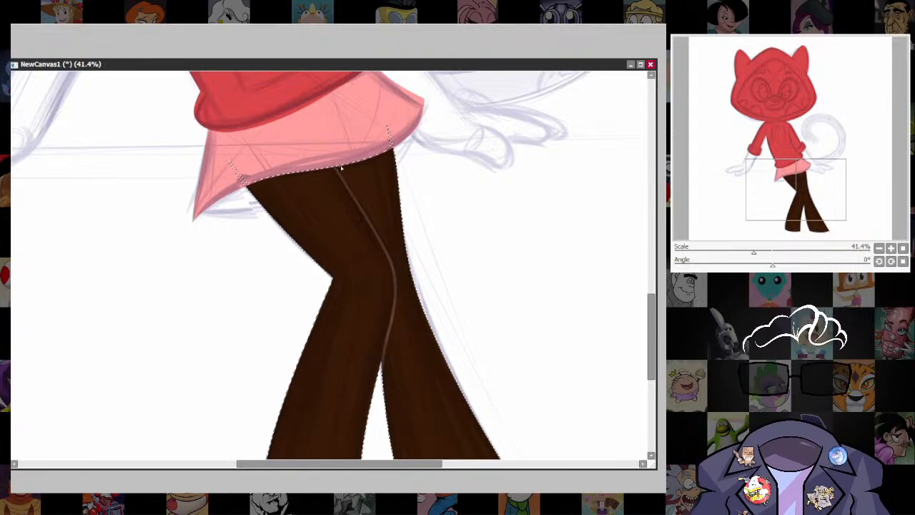
key(ctrl+z)
drag(336, 166, 382, 245)
key(ctrl+z)
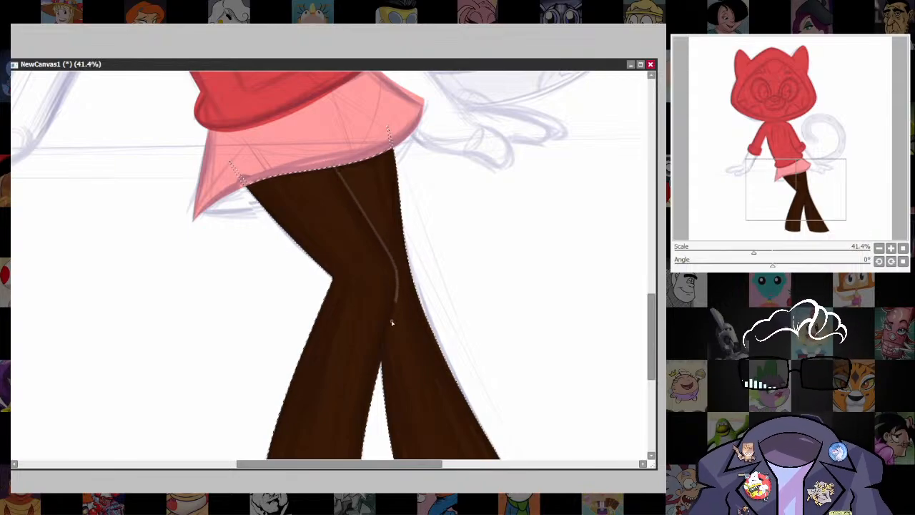
drag(391, 323, 379, 386)
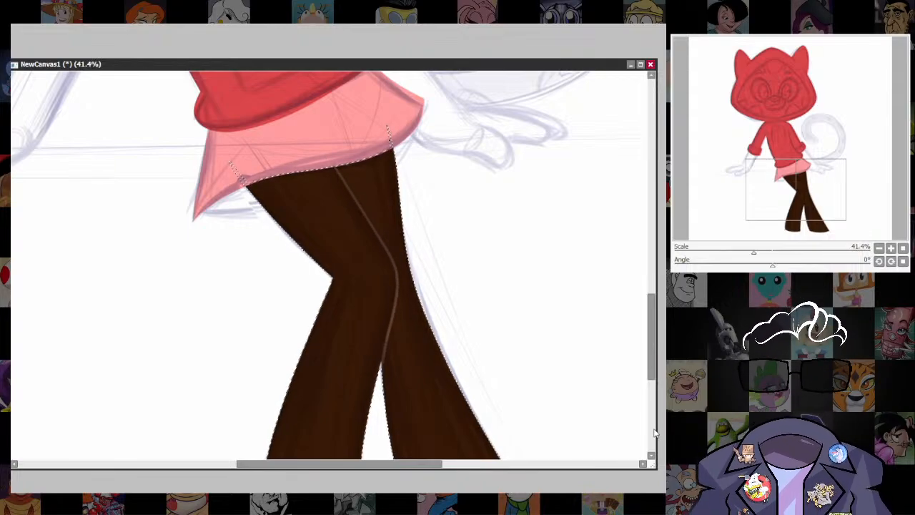
key(ctrl+d)
scroll(453, 339, down, 3)
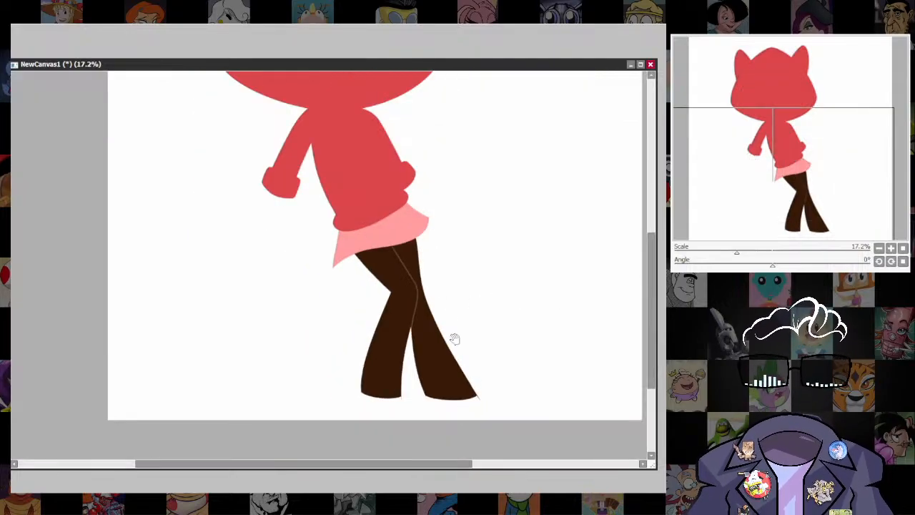
scroll(439, 329, up, 2)
scroll(419, 384, up, 2)
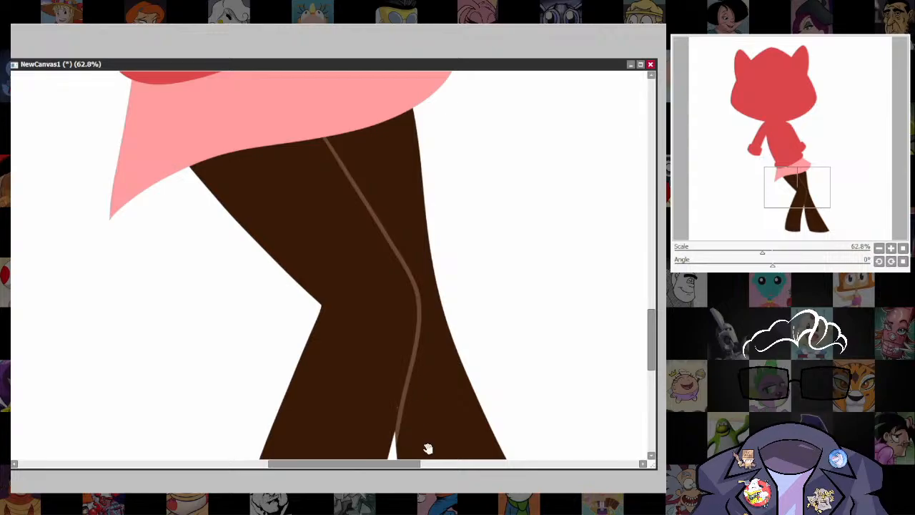
scroll(429, 443, up, 1)
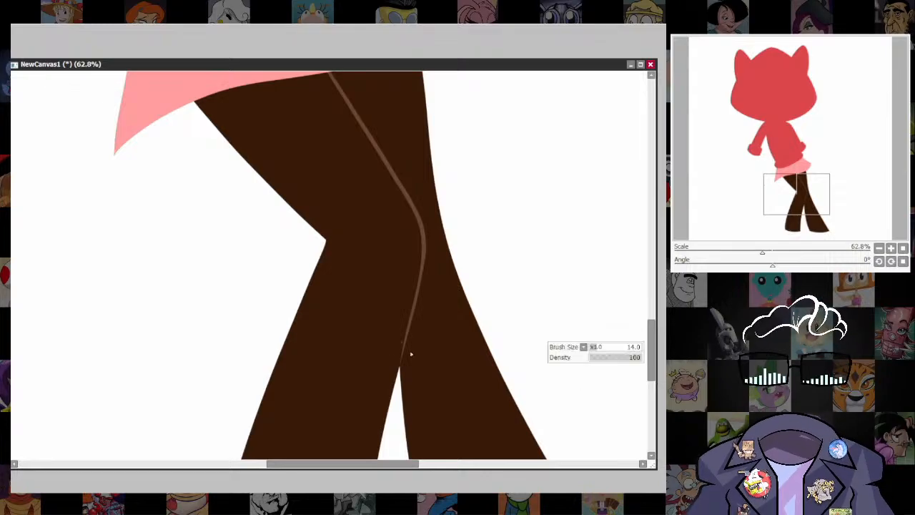
scroll(518, 310, down, 5)
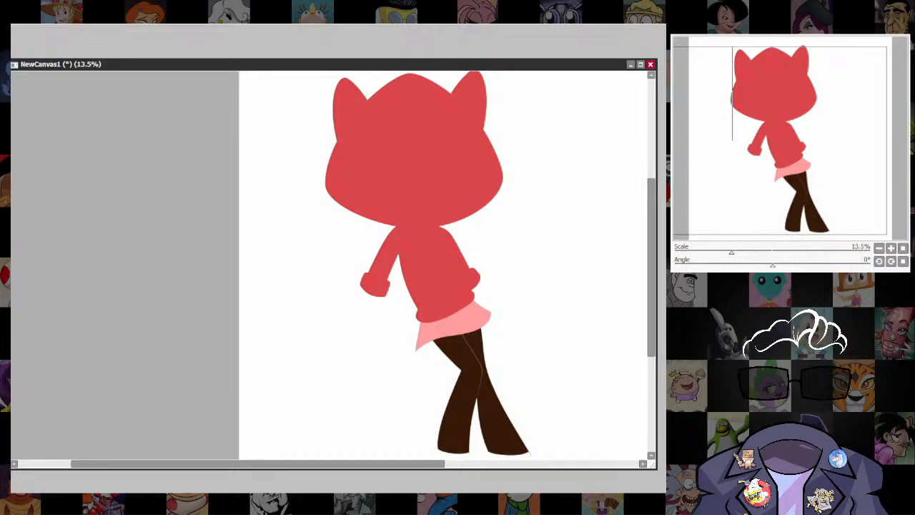
Show the sketch again and sample the orange fur colour from the reference picture.
scroll(418, 310, up, 3)
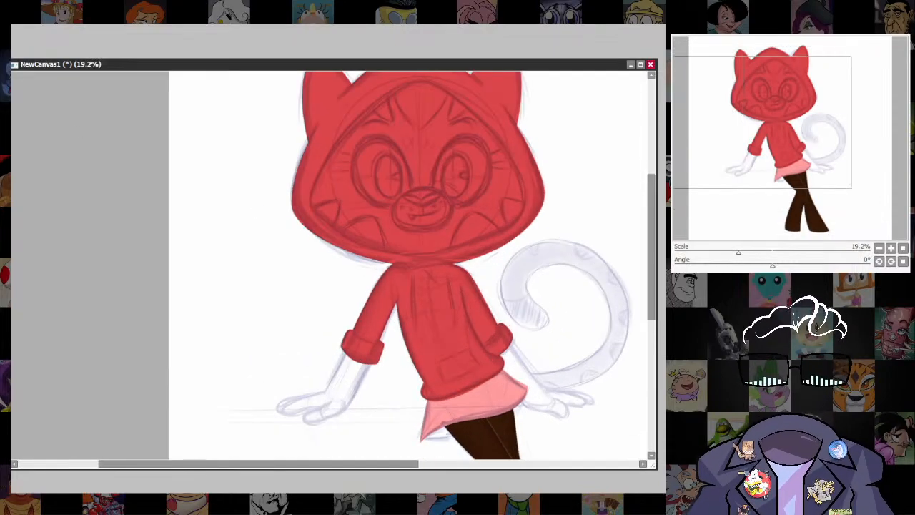
click(11, 236)
scroll(75, 246, up, 3)
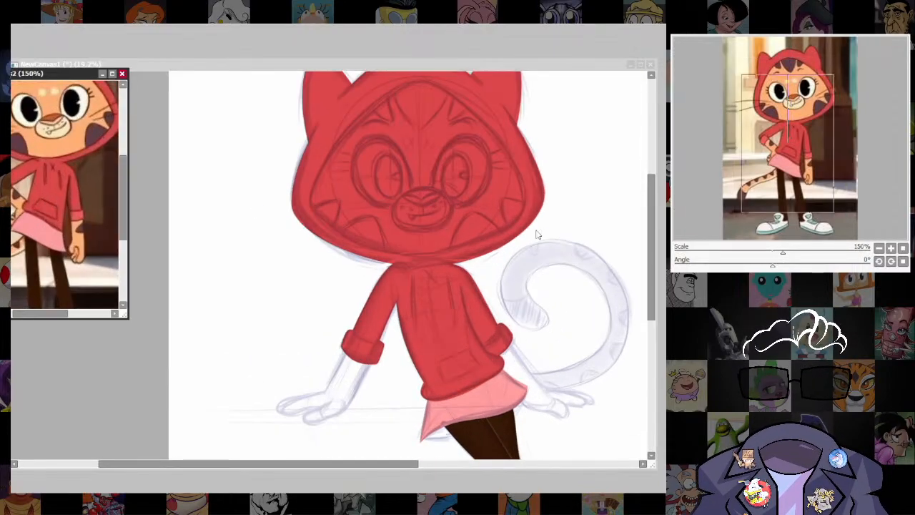
click(463, 66)
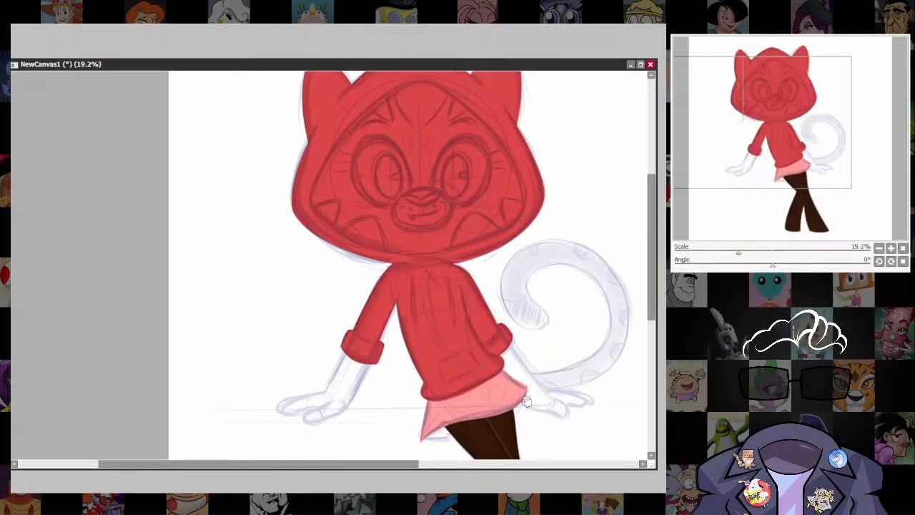
Outline the outer edge of the forearm below the fully visible sleeve in orange, from the cuff to the wrist, using a smaller brush.
drag(525, 400, 573, 307)
scroll(366, 279, up, 5)
drag(492, 341, 505, 315)
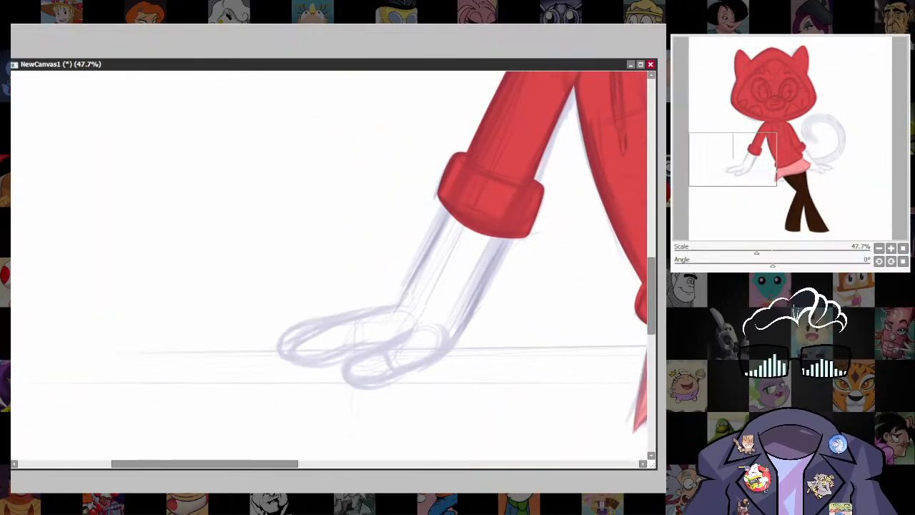
key([)
key([)
key([)
key([)
key([)
key([)
key([)
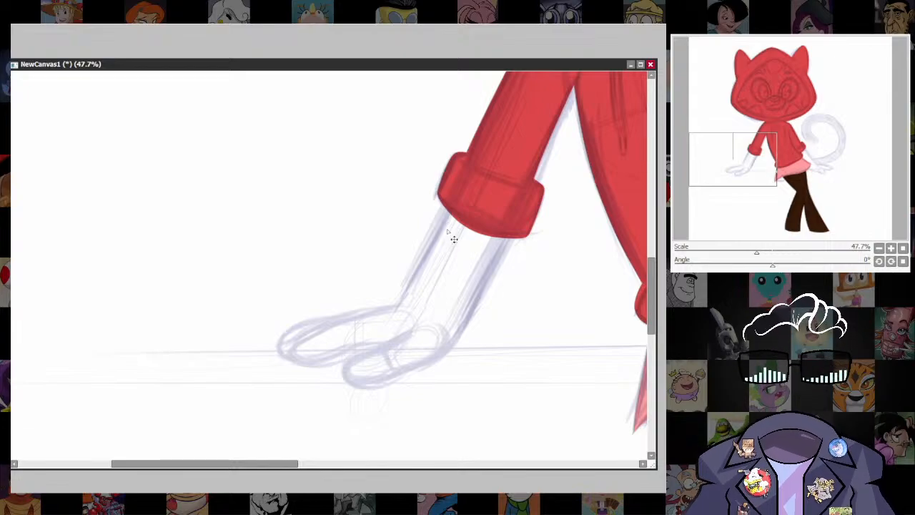
drag(431, 247, 397, 309)
key(ctrl+z)
drag(446, 216, 397, 309)
key(ctrl+z)
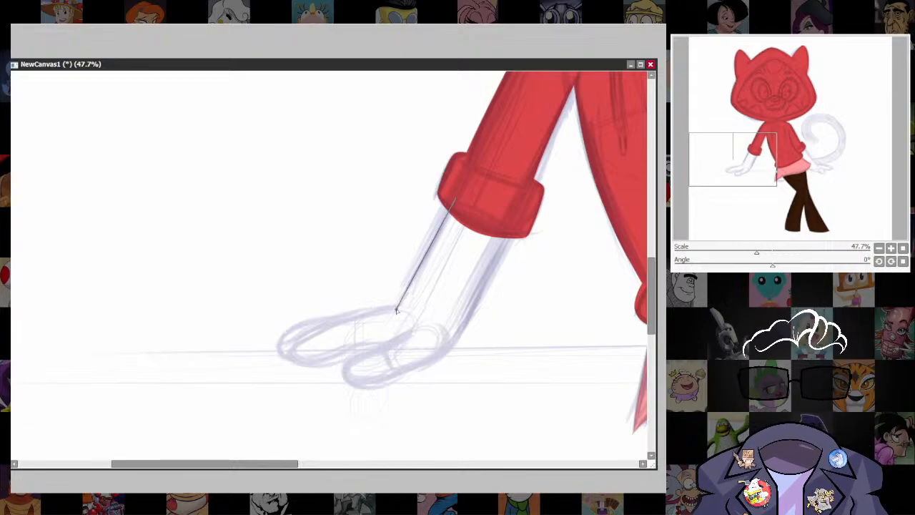
Outline that forearm's inner edge and both rounded fingers of its hand in orange, closing the shape.
drag(461, 287, 492, 239)
drag(545, 174, 488, 300)
key(ctrl+z)
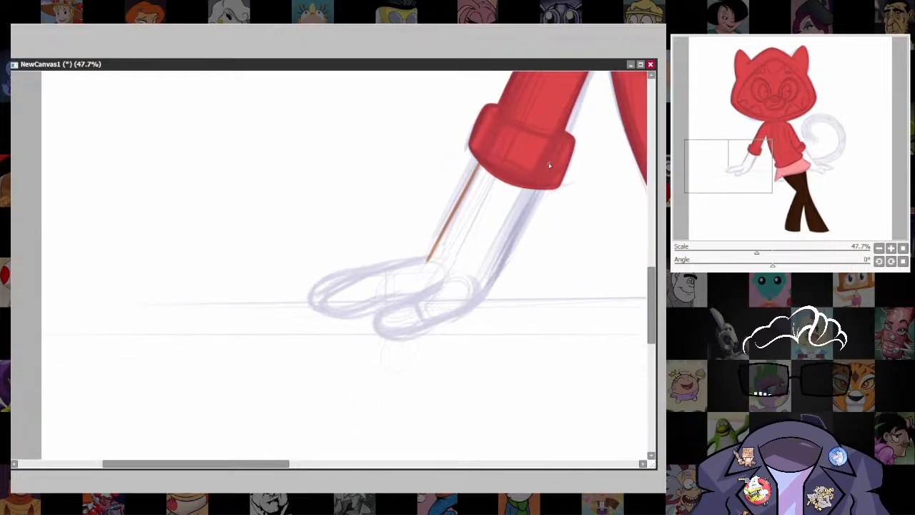
mouse_move(537, 190)
mouse_down()
mouse_move(477, 304)
mouse_move(393, 341)
mouse_move(372, 331)
mouse_move(377, 311)
mouse_move(433, 283)
mouse_up()
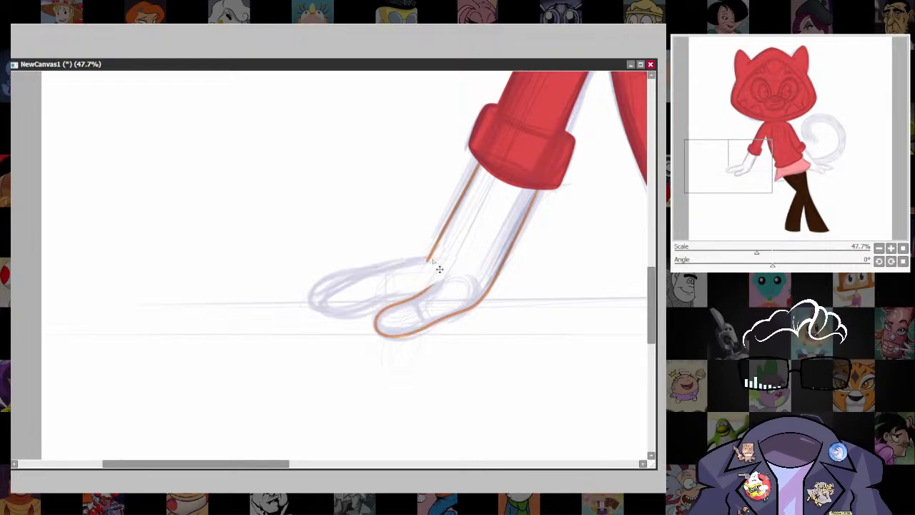
mouse_move(431, 258)
mouse_down()
mouse_move(378, 263)
mouse_move(323, 287)
mouse_move(315, 306)
mouse_up()
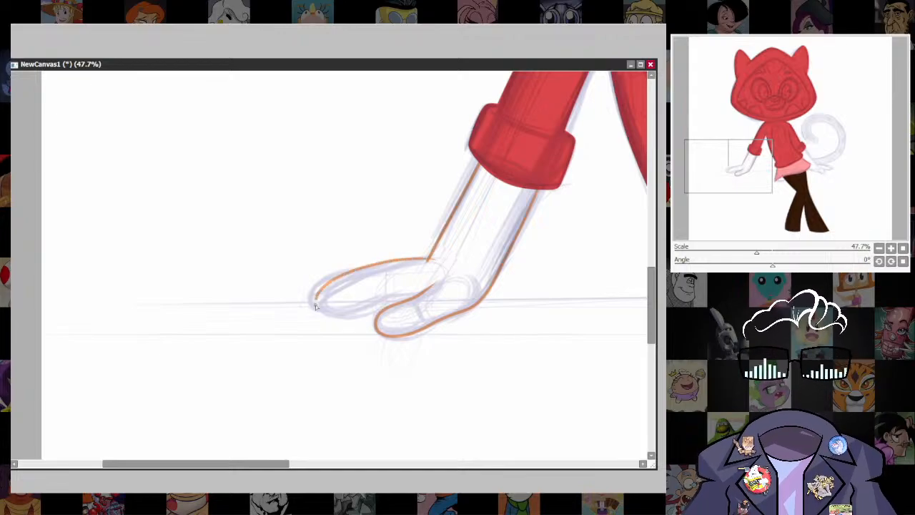
key(ctrl+z)
mouse_move(393, 260)
mouse_down()
mouse_move(326, 278)
mouse_move(310, 306)
mouse_move(336, 319)
mouse_move(414, 296)
mouse_up()
drag(599, 372, 566, 407)
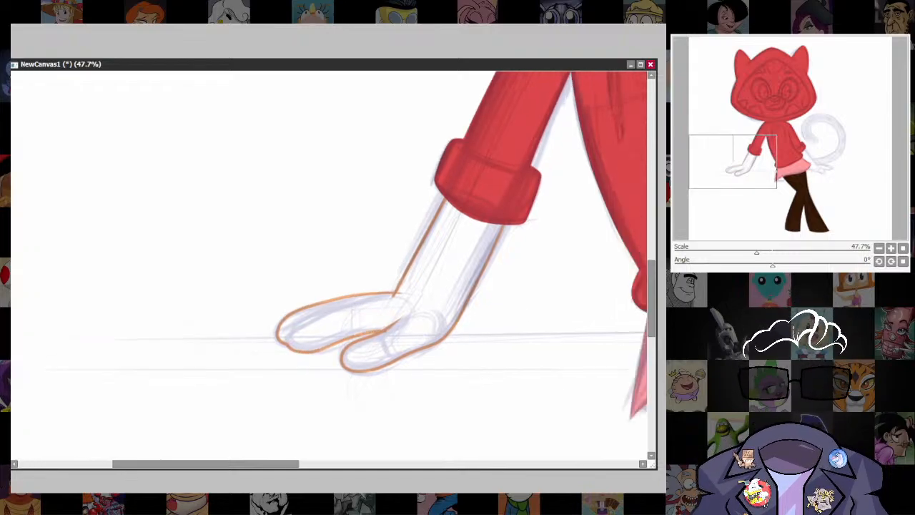
Fill the outlined forearm and hand with solid orange, clear the selection and hide the sketch to check the shape.
click(428, 290)
key(ctrl+f)
key(ctrl+d)
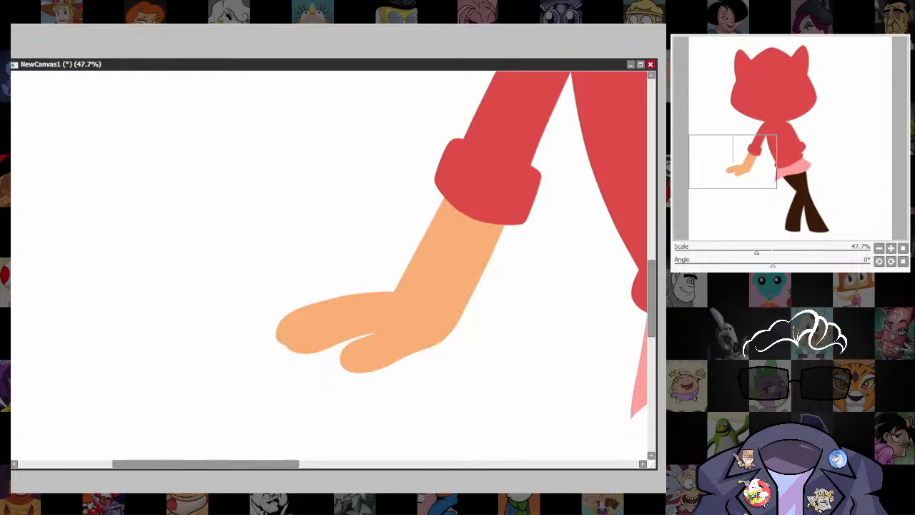
scroll(484, 336, down, 4)
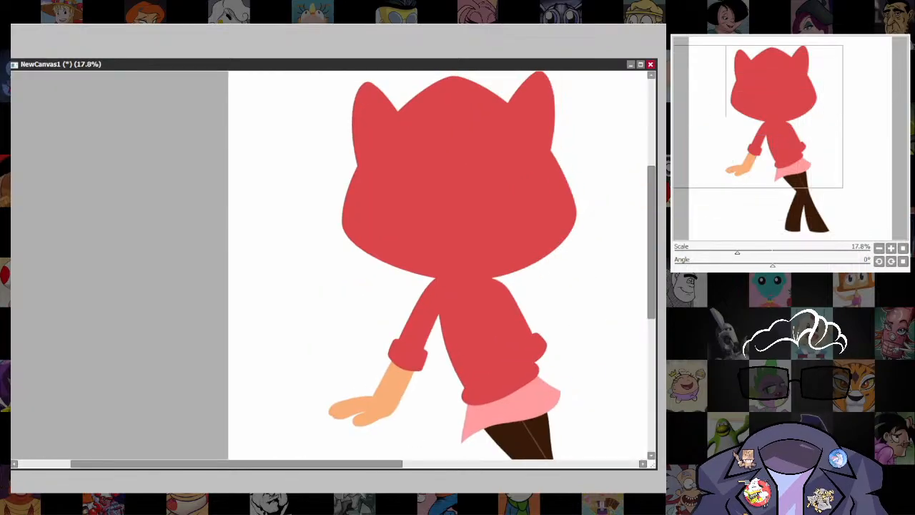
scroll(443, 380, up, 4)
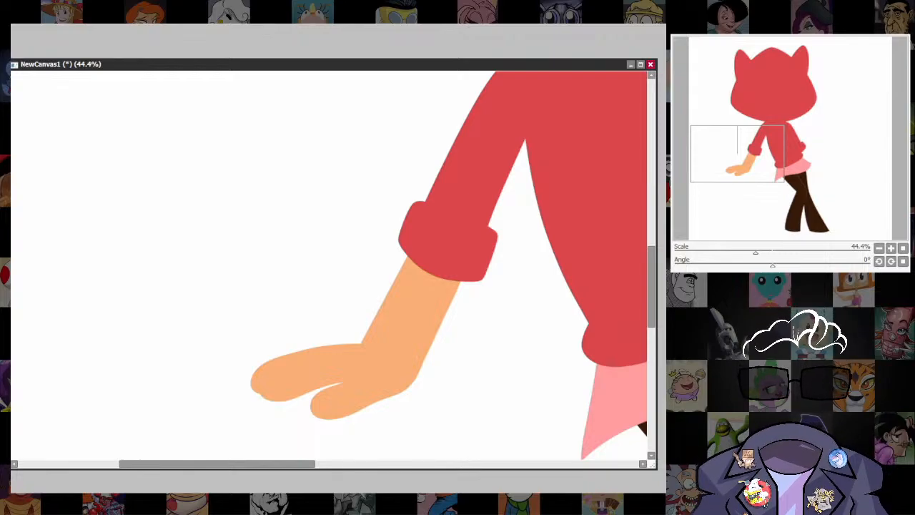
scroll(490, 311, down, 4)
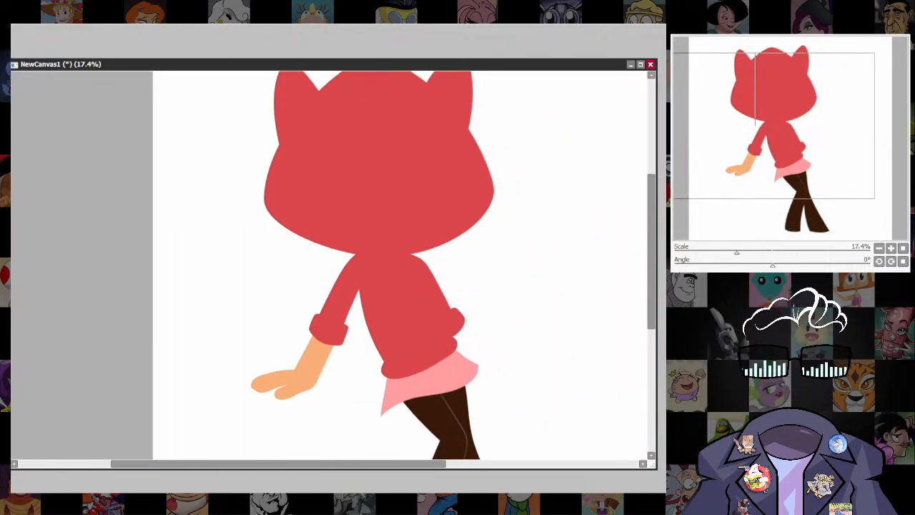
Show the sketch and outline the lower edge and near finger of the hand beside the tail in orange with a size 11 brush.
scroll(538, 369, up, 3)
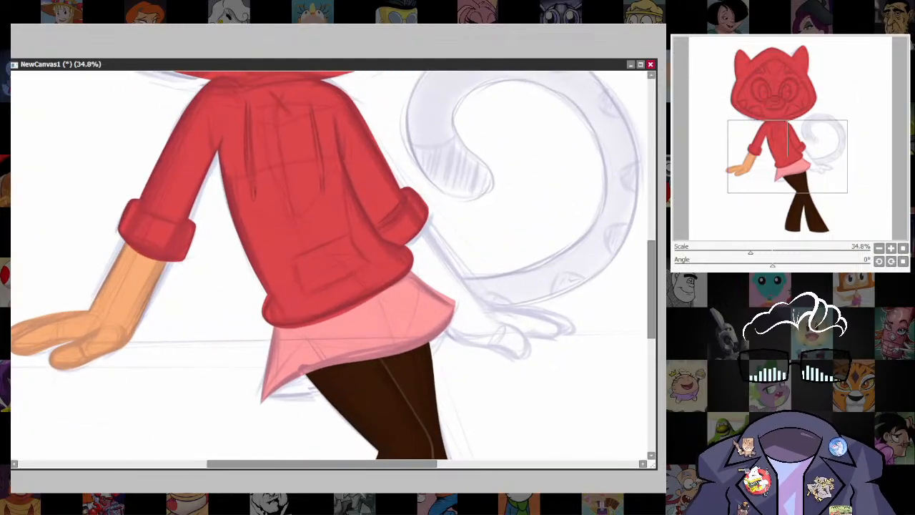
scroll(604, 373, up, 2)
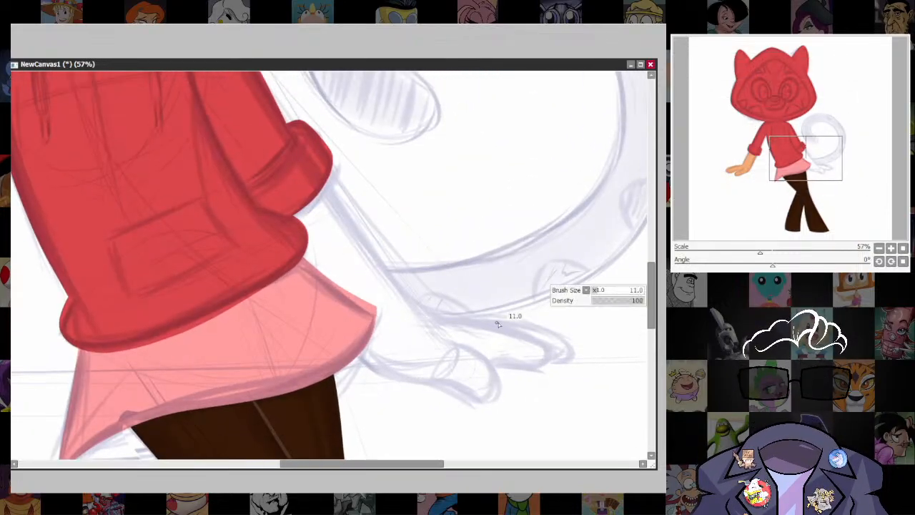
drag(361, 363, 476, 397)
key(ctrl+z)
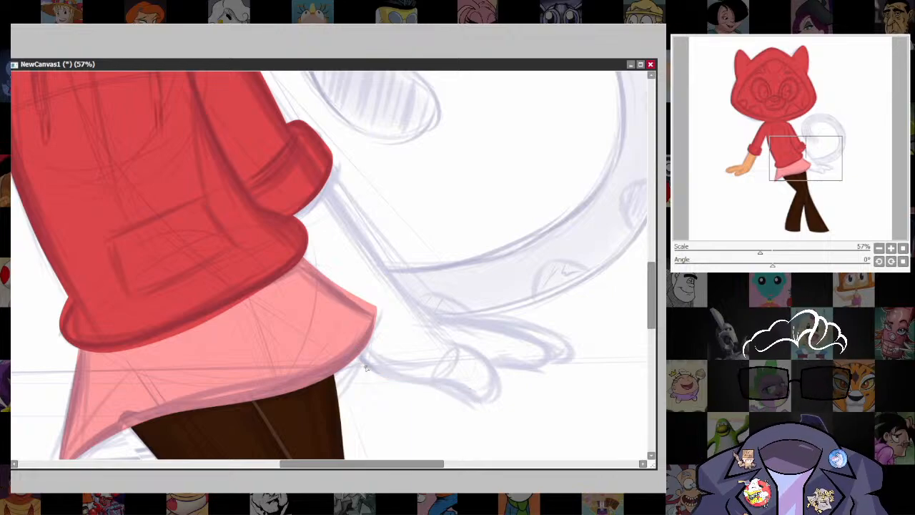
mouse_move(363, 365)
mouse_down()
mouse_move(392, 380)
mouse_move(495, 398)
mouse_move(504, 381)
mouse_move(483, 356)
mouse_up()
Outline the same arm's outer edge from the cuff along the top of the hand and around the far fingers in orange.
drag(552, 360, 510, 380)
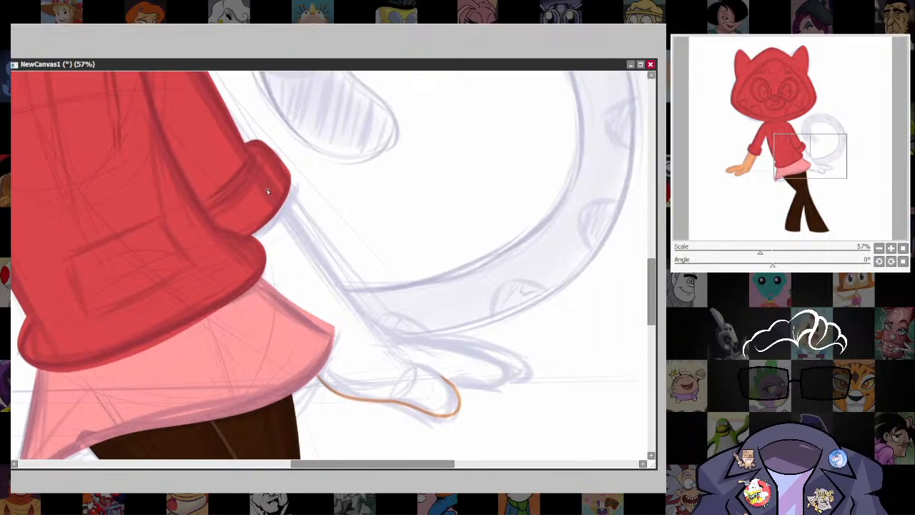
drag(268, 192, 365, 313)
key(ctrl+z)
mouse_move(285, 207)
mouse_down()
mouse_move(381, 328)
mouse_move(492, 344)
mouse_move(526, 367)
mouse_up()
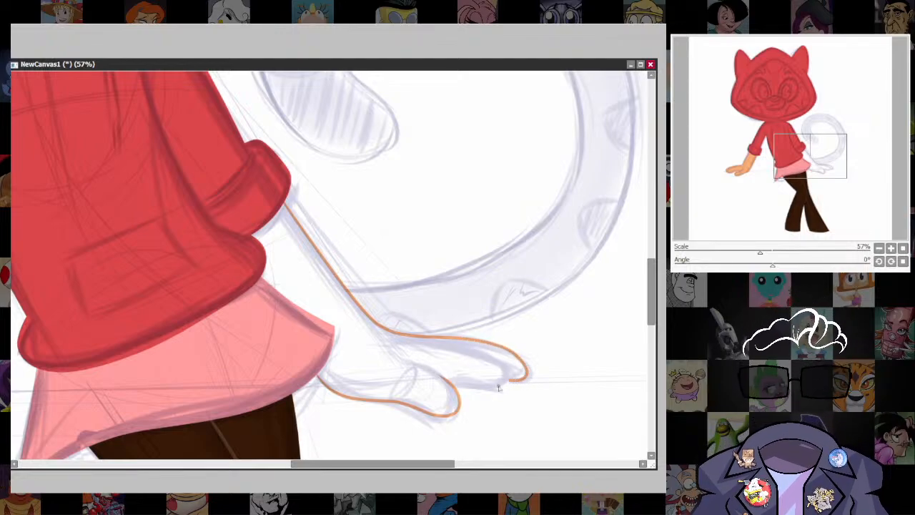
mouse_move(399, 366)
mouse_down()
mouse_move(434, 372)
mouse_move(458, 395)
mouse_move(476, 383)
mouse_move(460, 383)
mouse_move(510, 378)
mouse_up()
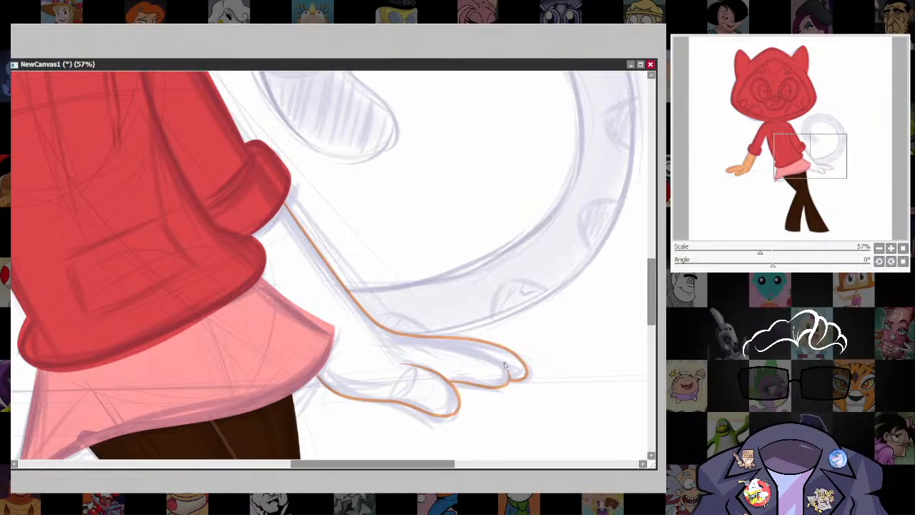
Fill the outlined arm and hand beside the tail with solid orange, clear the selection and check the shape with the sketch hidden.
scroll(554, 307, down, 6)
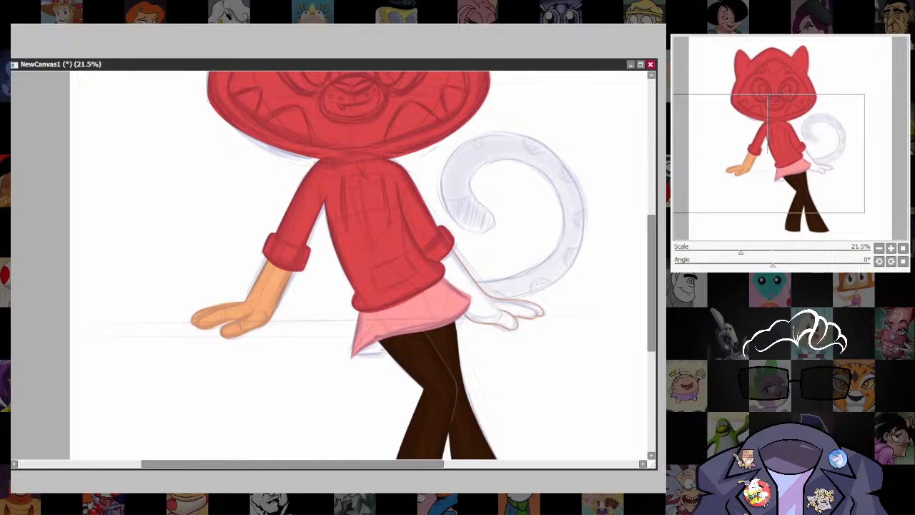
click(488, 307)
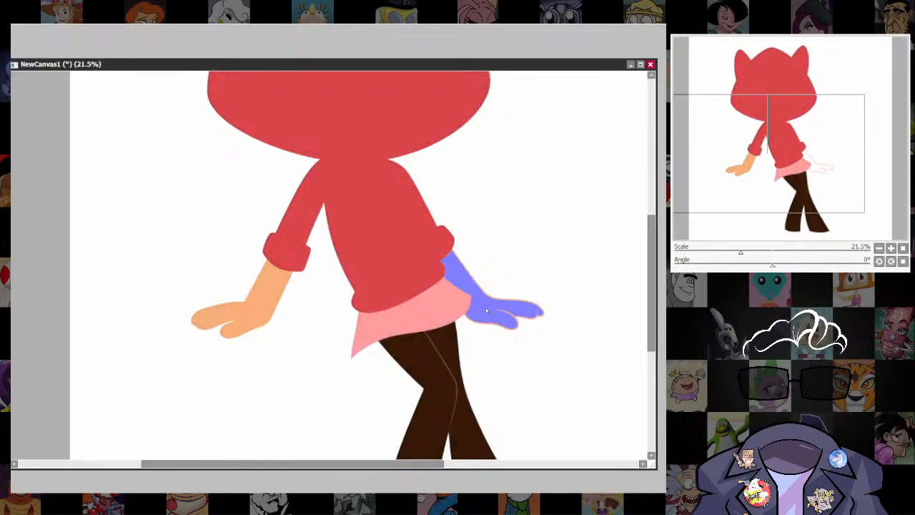
key(ctrl+f)
key(ctrl+d)
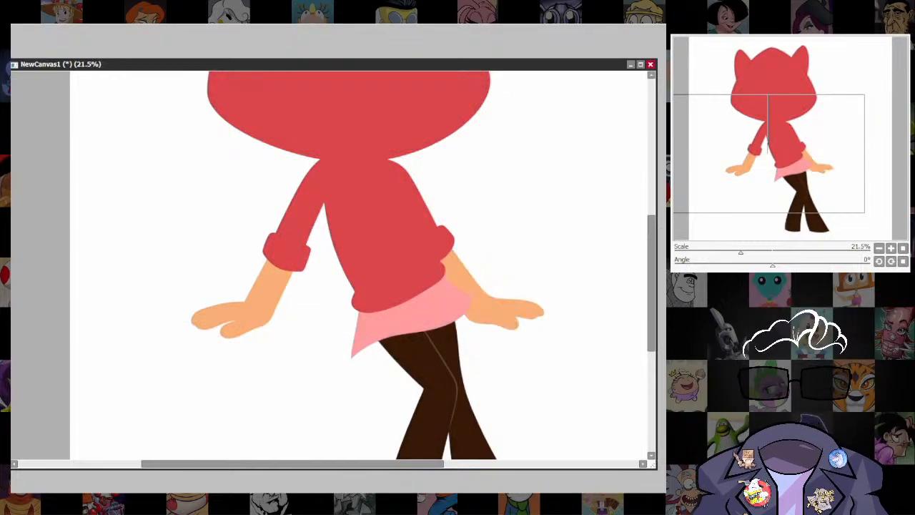
scroll(622, 296, down, 5)
drag(608, 307, 579, 360)
scroll(502, 409, up, 5)
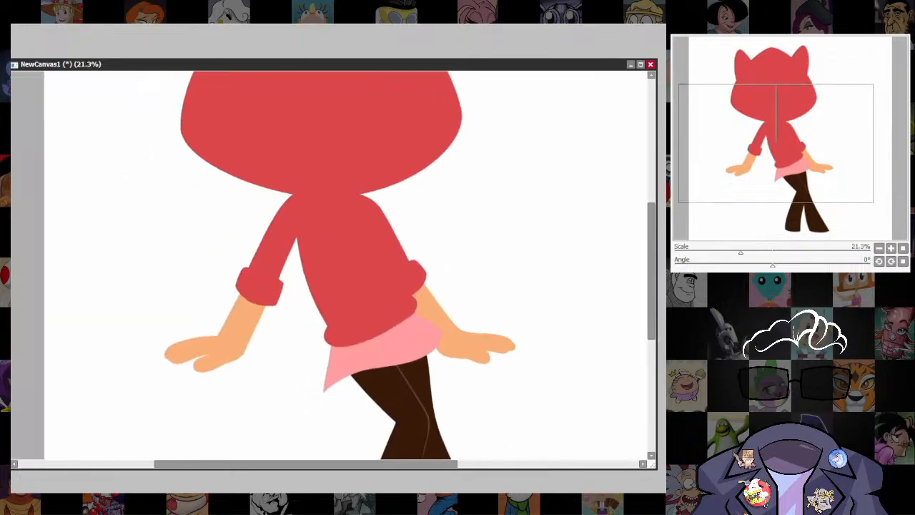
Show the sketch, try outlining the whole curled tail in orange, check it without the sketch and delete the outline.
drag(501, 243, 550, 347)
drag(586, 419, 549, 306)
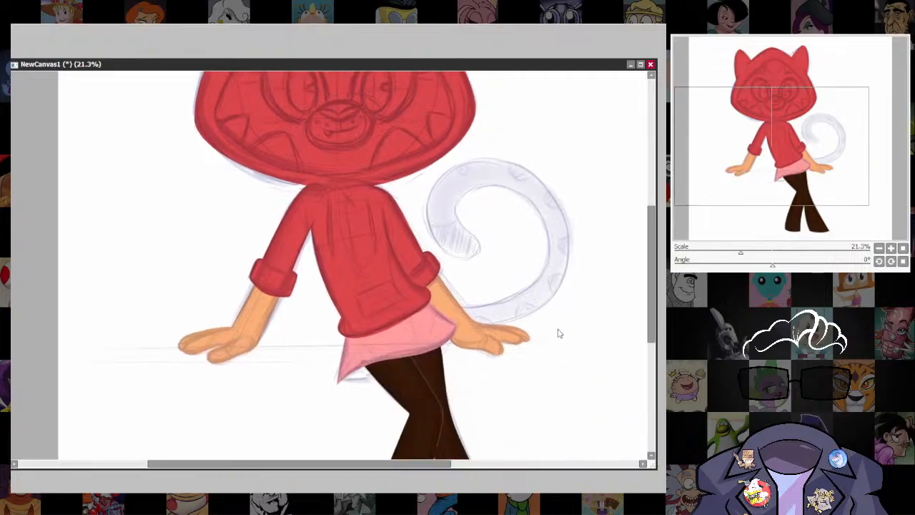
scroll(608, 265, up, 2)
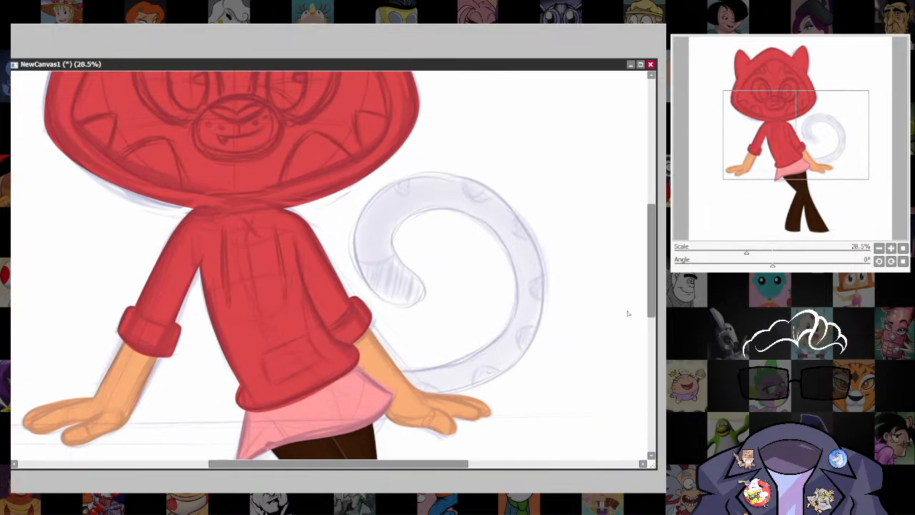
mouse_move(500, 322)
mouse_down()
mouse_move(509, 323)
mouse_move(467, 339)
mouse_up()
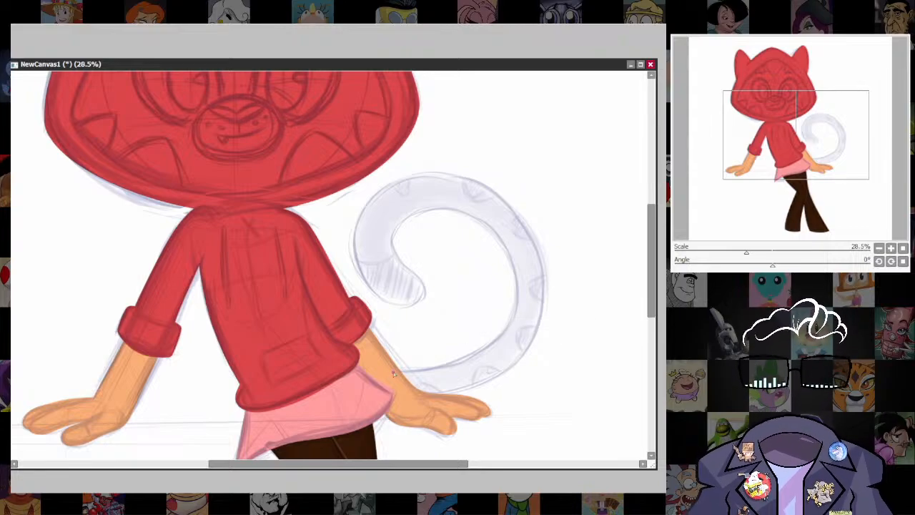
mouse_move(392, 373)
mouse_down()
mouse_move(487, 351)
mouse_move(517, 298)
mouse_move(508, 254)
mouse_move(470, 211)
mouse_move(415, 204)
mouse_move(389, 231)
mouse_move(393, 254)
mouse_move(425, 292)
mouse_move(414, 309)
mouse_move(381, 309)
mouse_move(357, 281)
mouse_move(349, 229)
mouse_move(384, 185)
mouse_move(426, 173)
mouse_move(467, 179)
mouse_move(500, 198)
mouse_move(529, 233)
mouse_move(539, 323)
mouse_move(520, 358)
mouse_move(489, 380)
mouse_move(433, 395)
mouse_move(372, 383)
mouse_up()
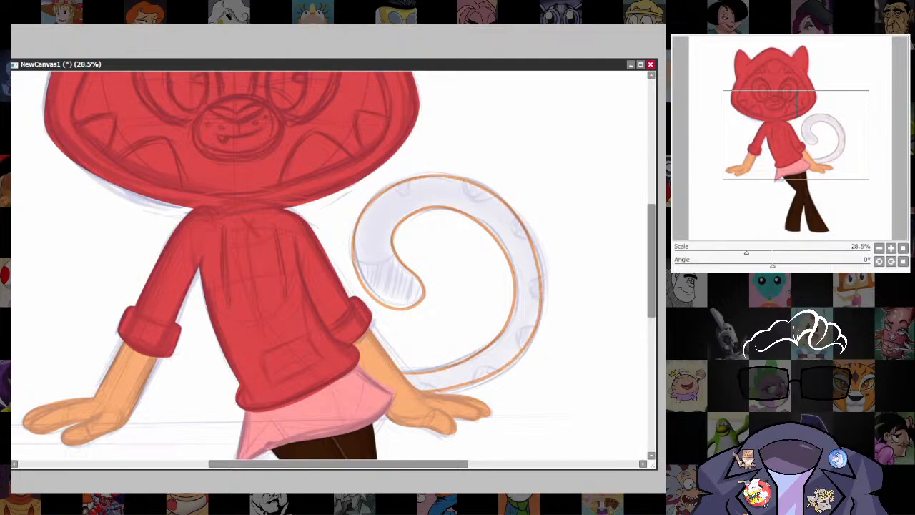
scroll(520, 319, down, 3)
scroll(516, 331, up, 3)
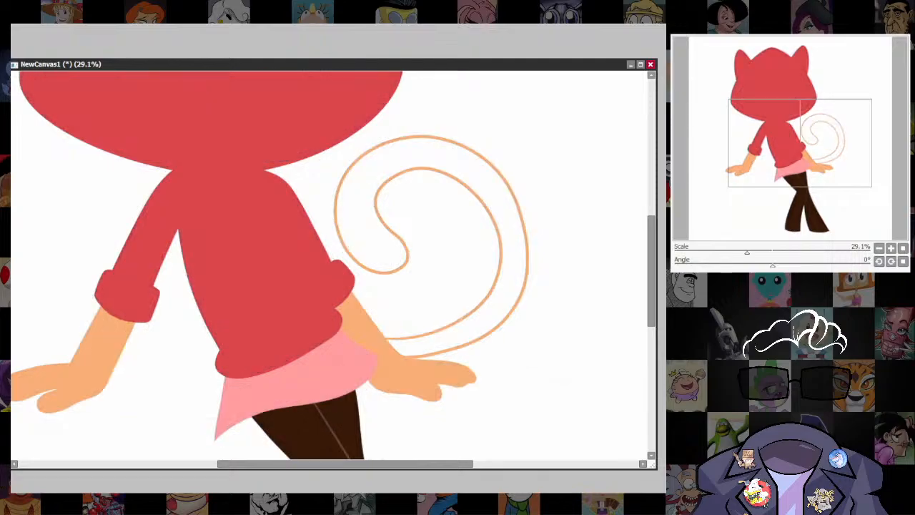
key(Delete)
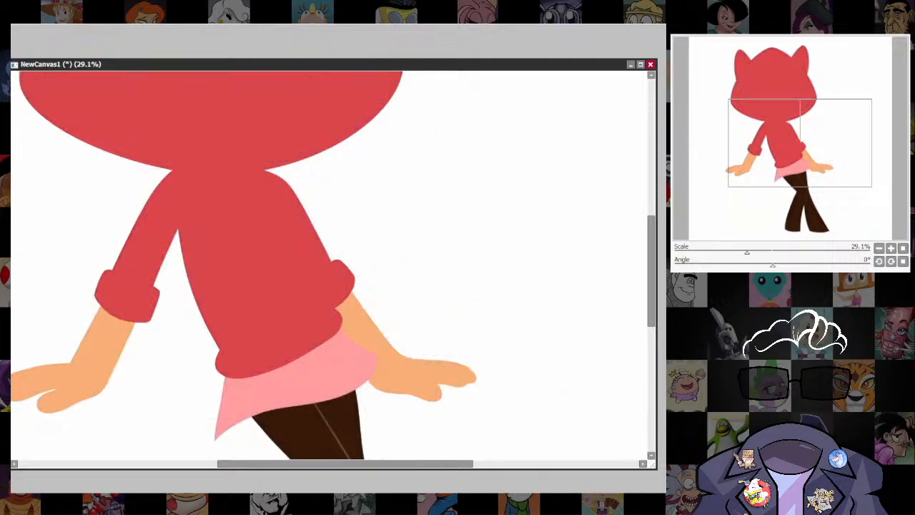
Outline the curled tail over the sketch in orange again with a size 21 brush, from the arm around the tip and back.
drag(637, 296, 643, 323)
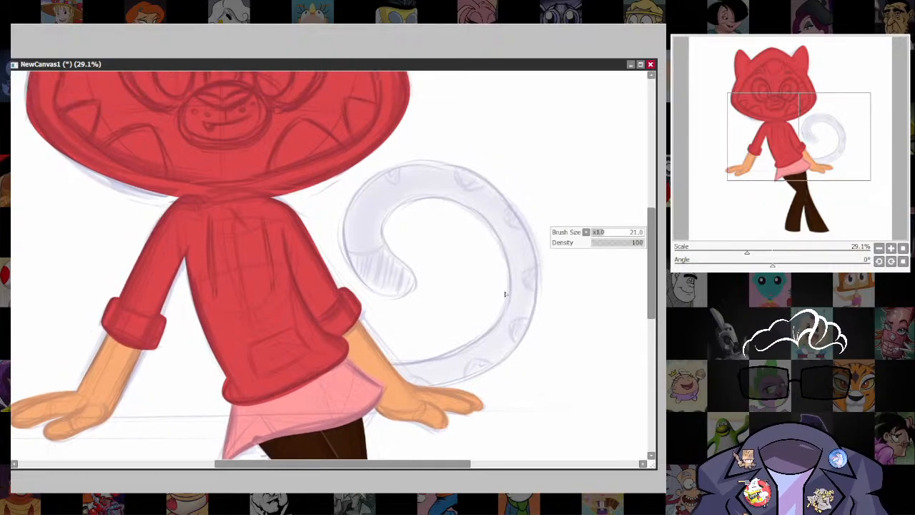
mouse_move(504, 292)
mouse_down()
mouse_move(476, 302)
mouse_move(489, 319)
mouse_up()
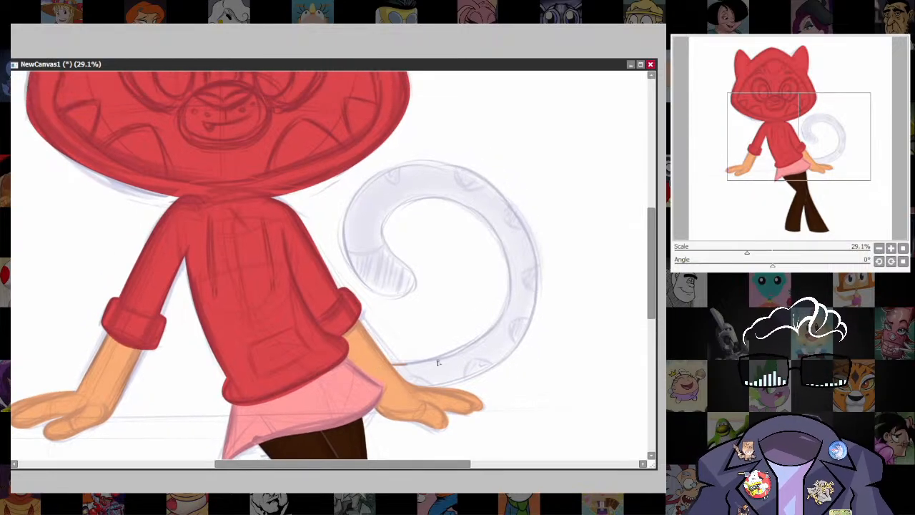
mouse_move(438, 362)
mouse_down()
mouse_move(510, 303)
mouse_move(508, 259)
mouse_move(486, 220)
mouse_move(433, 191)
mouse_move(386, 210)
mouse_move(380, 240)
mouse_move(418, 288)
mouse_move(362, 289)
mouse_move(341, 246)
mouse_move(352, 191)
mouse_move(411, 159)
mouse_move(459, 163)
mouse_move(494, 184)
mouse_move(535, 252)
mouse_move(535, 296)
mouse_move(519, 342)
mouse_move(455, 383)
mouse_move(406, 389)
mouse_up()
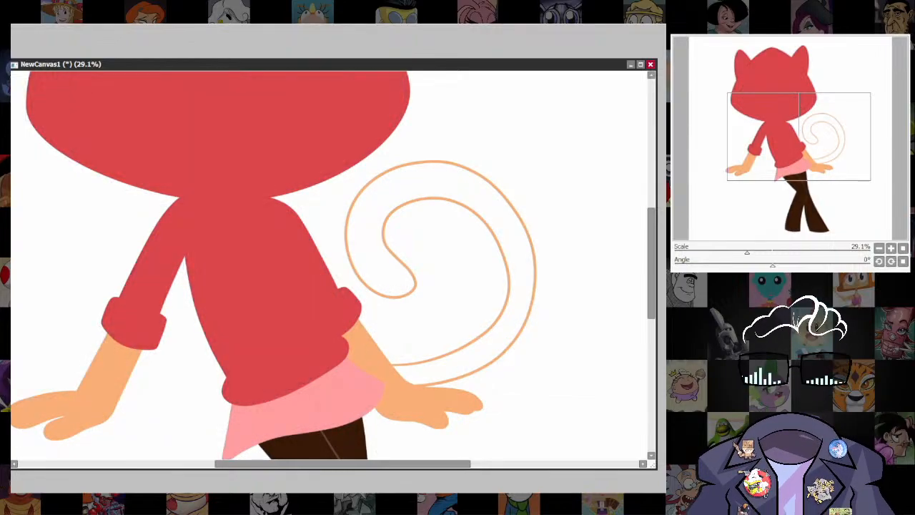
Fill the outlined tail with solid orange, clear the selection and check its thickness against the body.
click(523, 268)
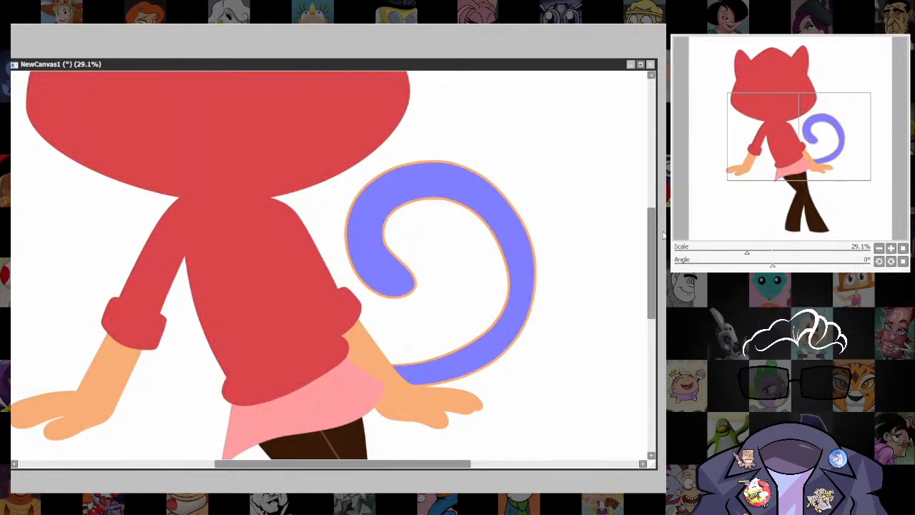
key(ctrl+f)
key(ctrl+d)
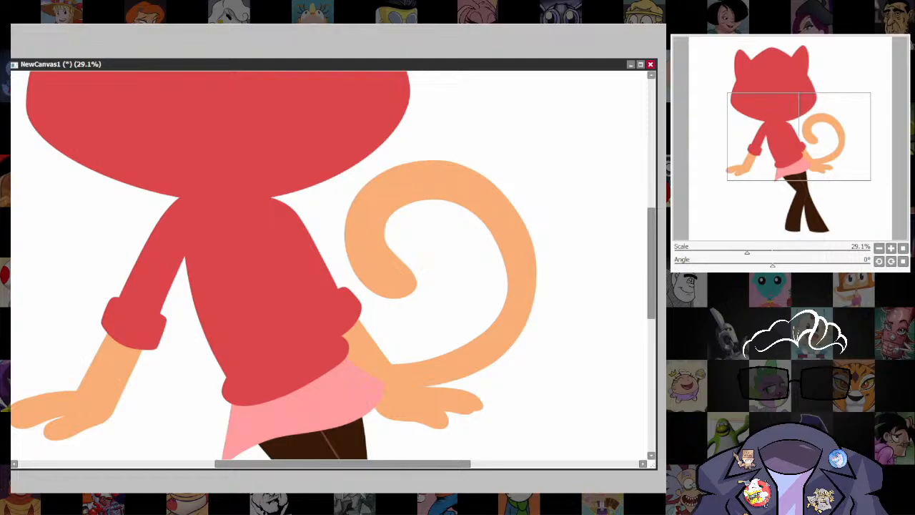
scroll(536, 333, down, 6)
drag(570, 341, 547, 376)
scroll(512, 386, up, 6)
Undo the tail's fill, selection and outline, and show the sketch again.
key(ctrl+z)
key(ctrl+z)
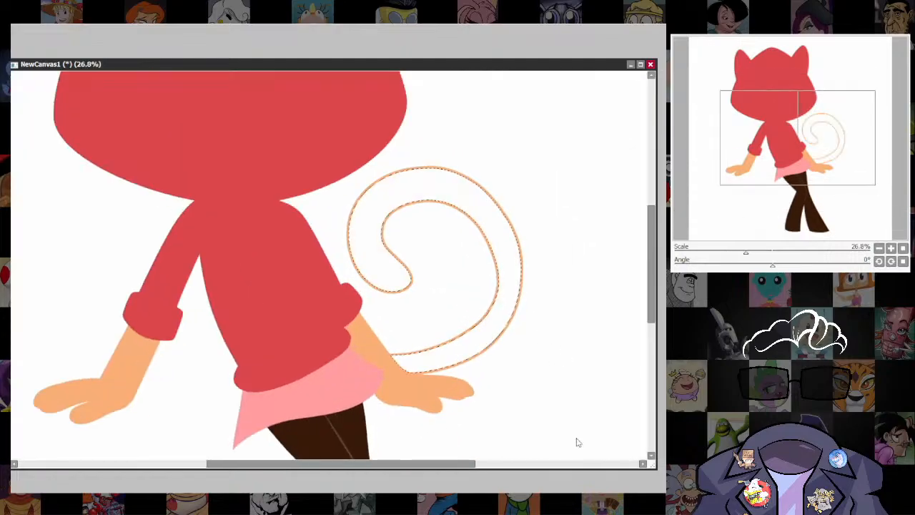
key(ctrl+z)
key(ctrl+z)
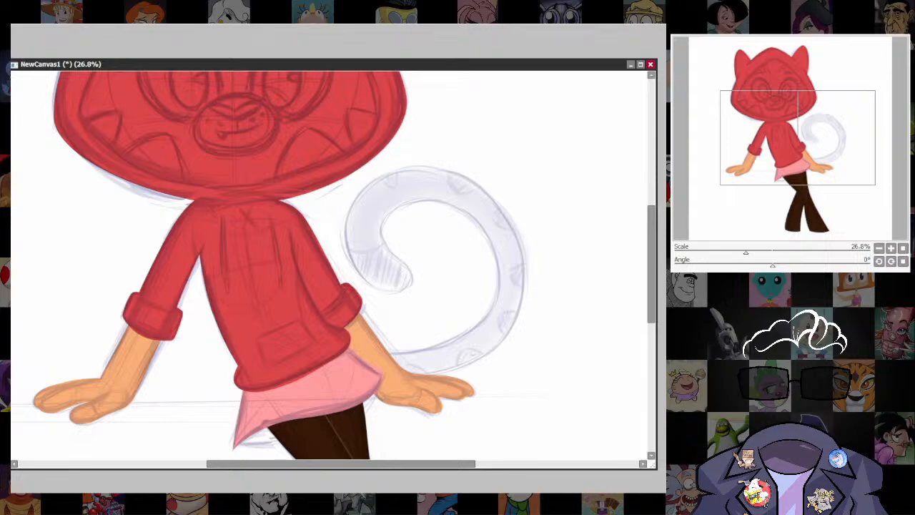
Outline both edges and the rounded tip of the curled tail in orange with a size 25 brush.
key(])
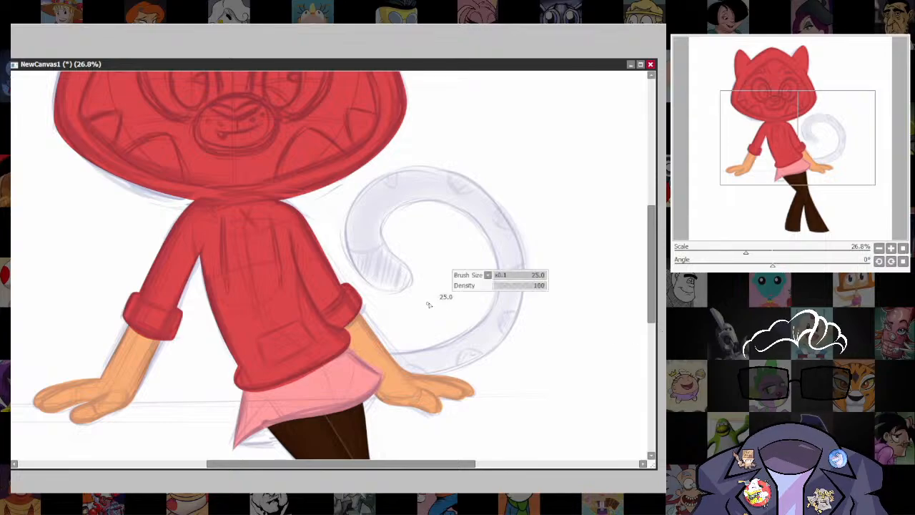
mouse_move(419, 356)
mouse_down()
mouse_move(494, 304)
mouse_move(468, 209)
mouse_move(379, 226)
mouse_move(412, 278)
mouse_move(369, 292)
mouse_move(348, 200)
mouse_move(470, 174)
mouse_move(526, 265)
mouse_move(487, 360)
mouse_move(387, 355)
mouse_up()
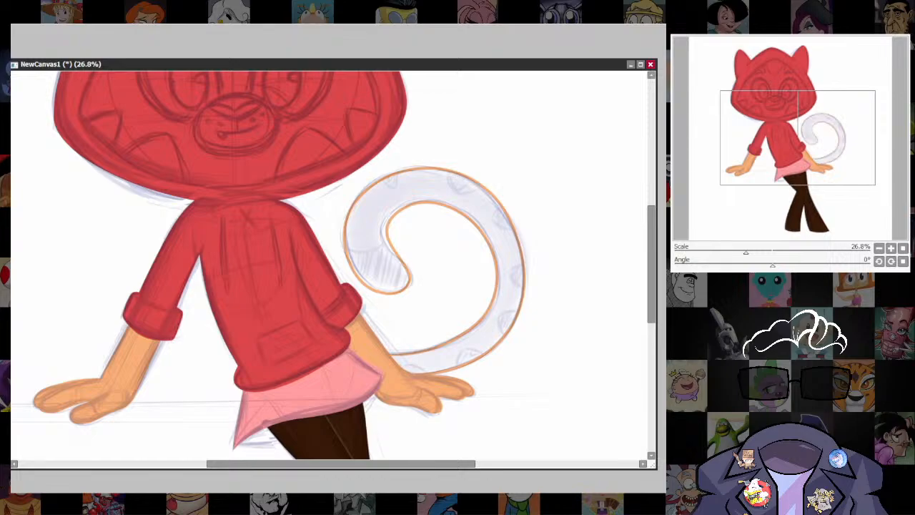
Adjust the control points along the tail's tip and inner edge so the curve follows the sketch smoothly.
mouse_move(399, 256)
mouse_down()
mouse_move(407, 286)
mouse_move(413, 276)
mouse_up()
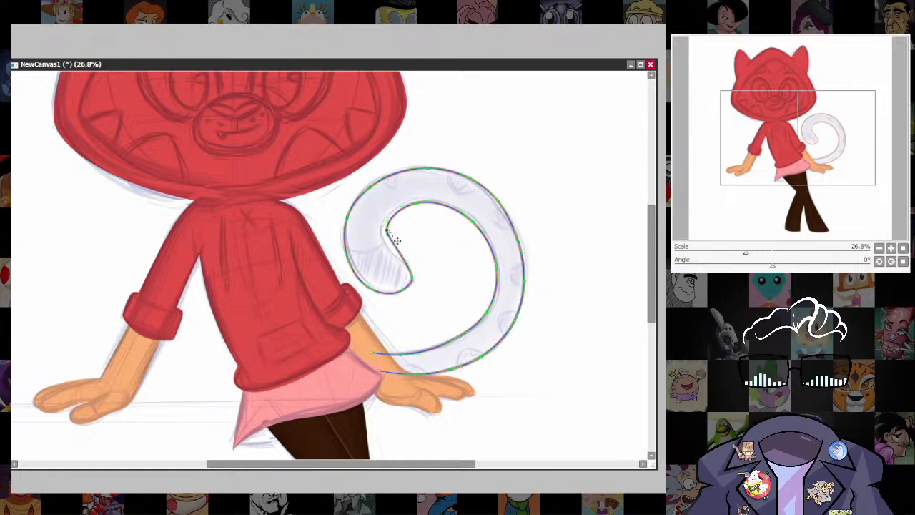
drag(387, 231, 382, 212)
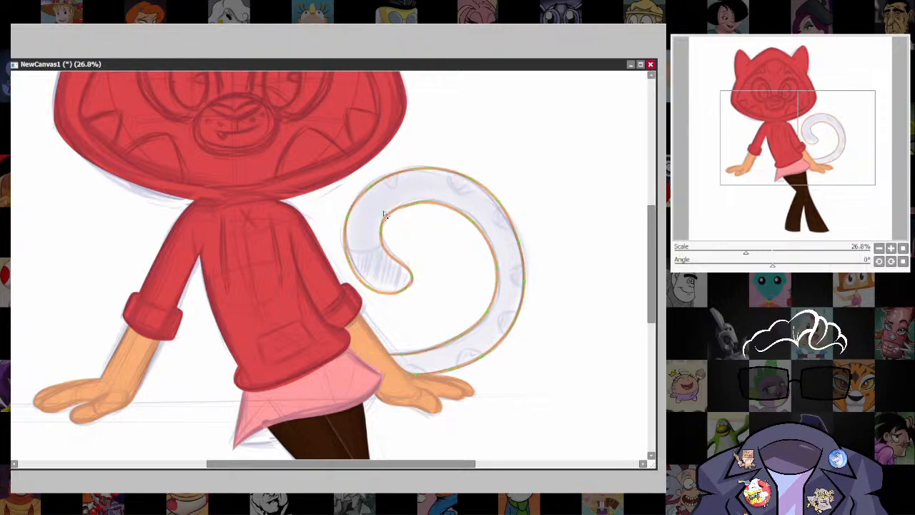
drag(380, 260, 382, 232)
drag(417, 202, 425, 201)
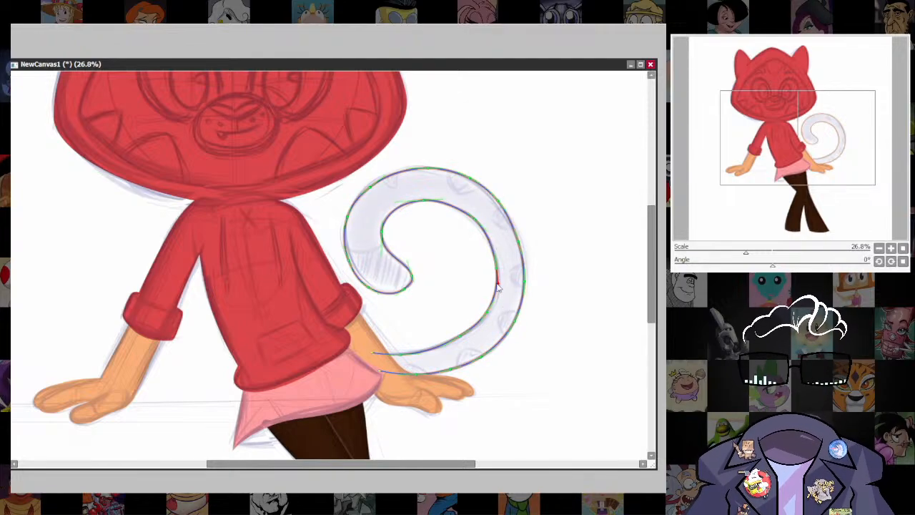
drag(488, 314, 455, 343)
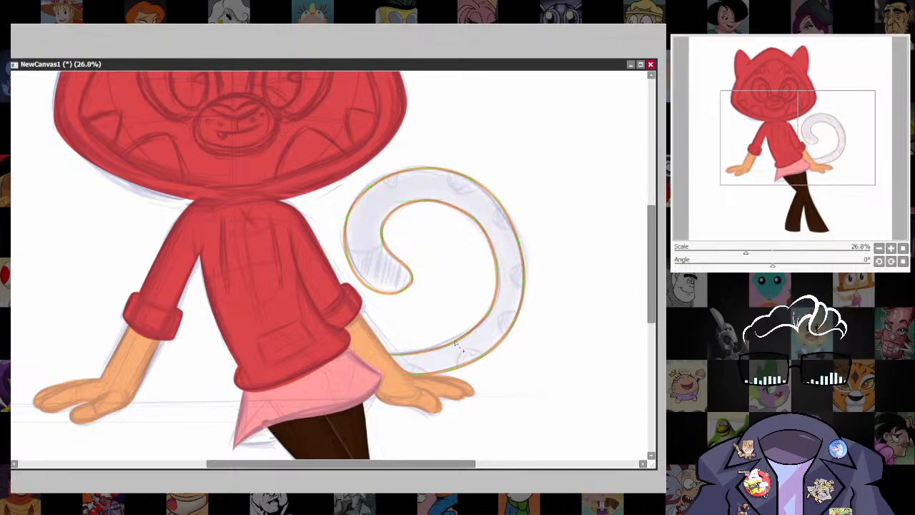
drag(525, 224, 499, 237)
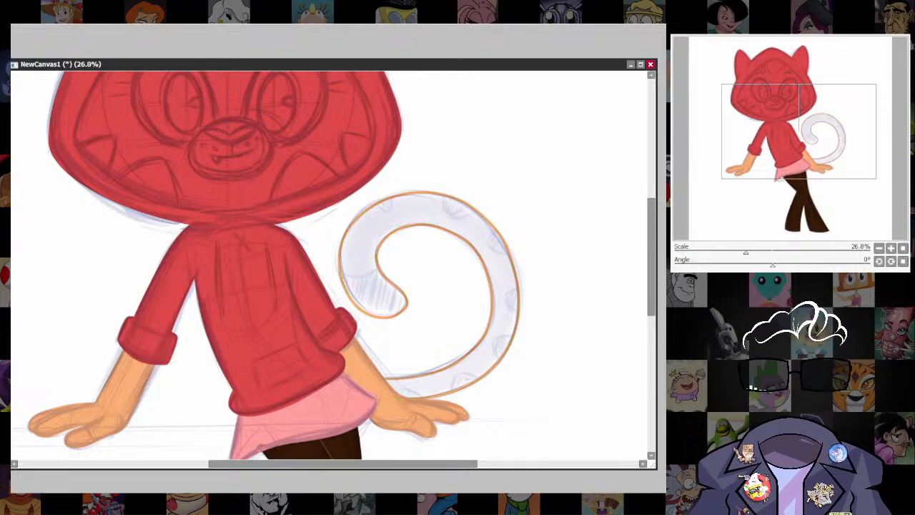
Hide the sketch, replace two control points on the tail's outer edge with a single one and pull it outward into a smooth curve.
drag(537, 421, 546, 373)
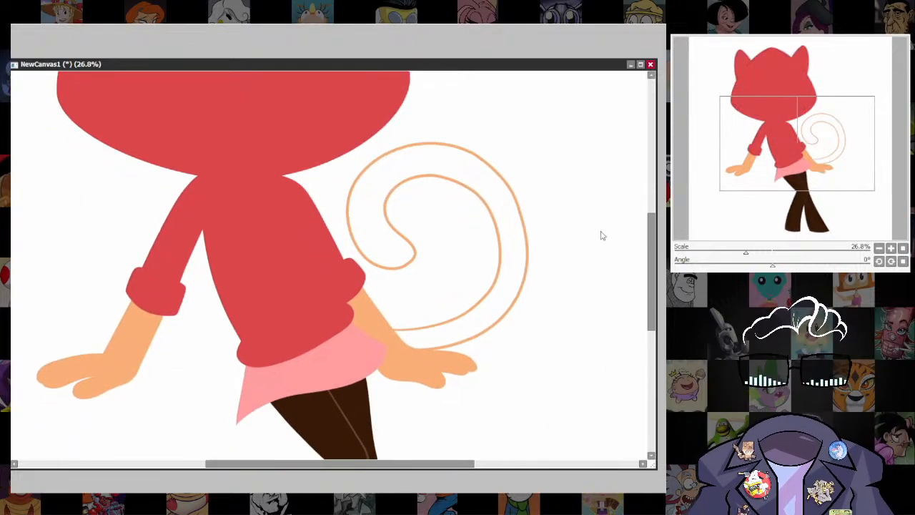
scroll(601, 236, up, 4)
drag(565, 308, 543, 379)
click(493, 286)
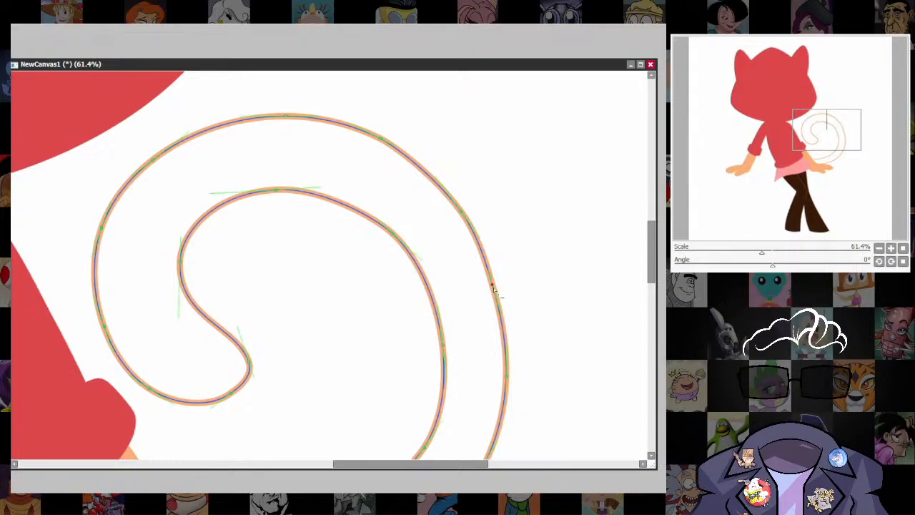
click(462, 212)
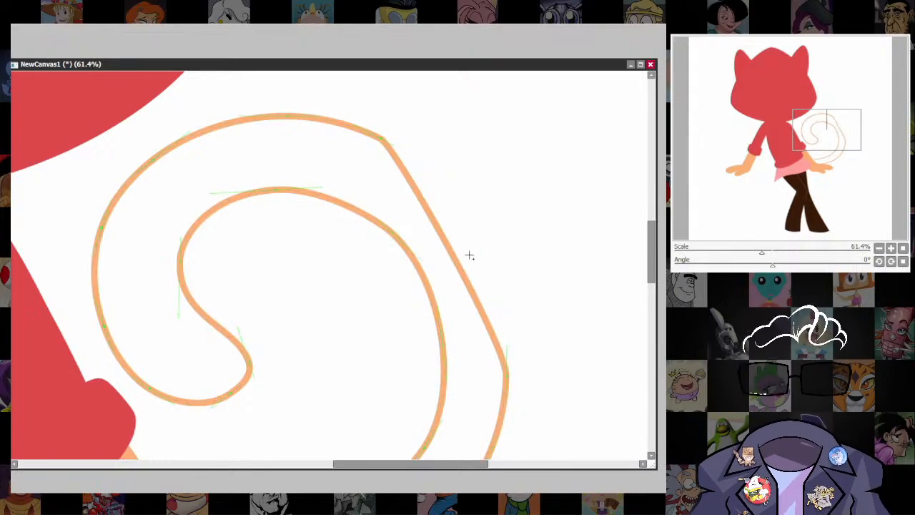
drag(461, 262, 484, 240)
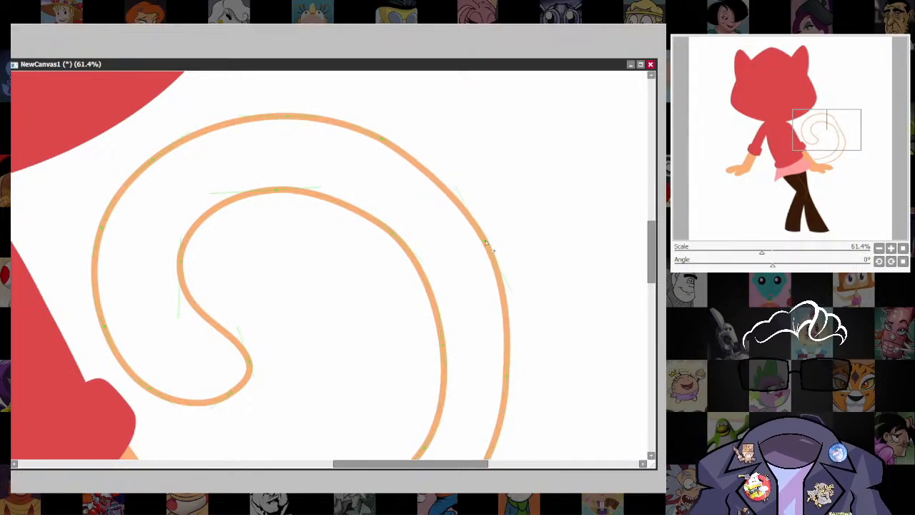
drag(516, 397, 512, 286)
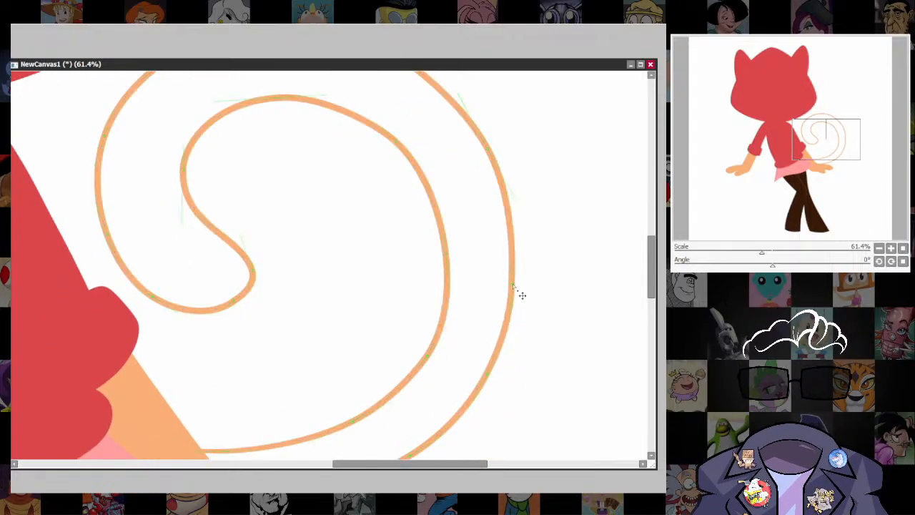
scroll(557, 275, down, 2)
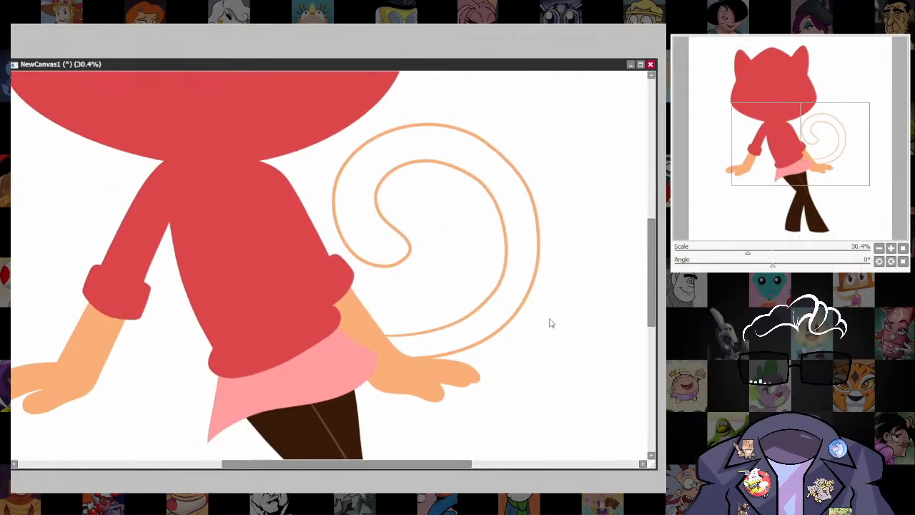
drag(551, 299, 550, 330)
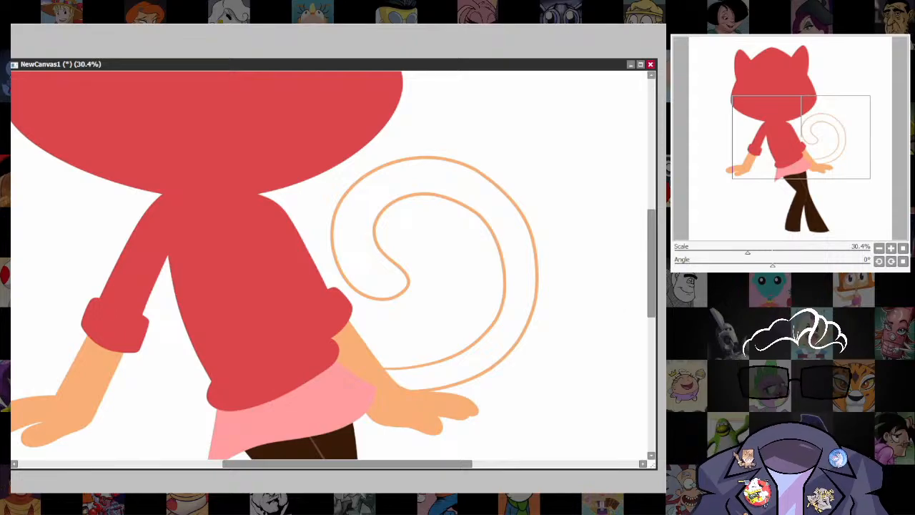
Remove the upper outer control point of the tail, lengthen the top point's handle to round the curve, and show the sketch.
drag(474, 171, 493, 192)
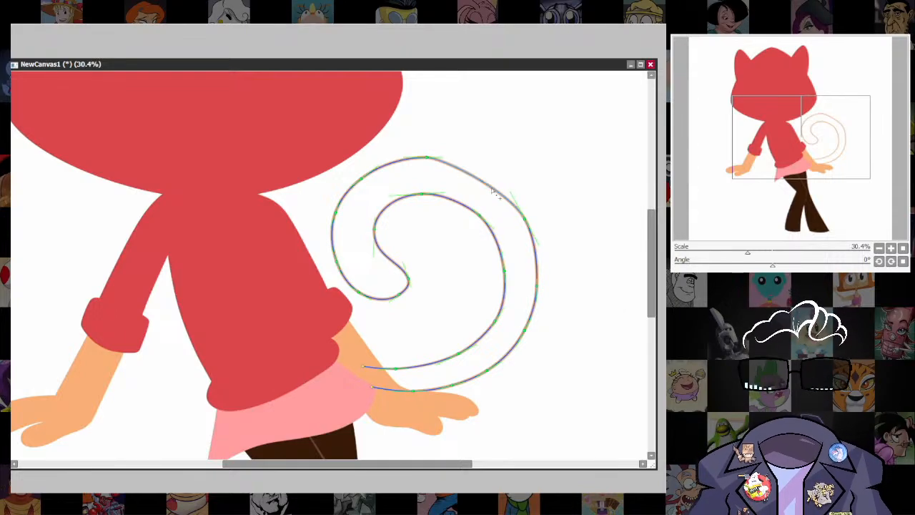
drag(441, 158, 471, 160)
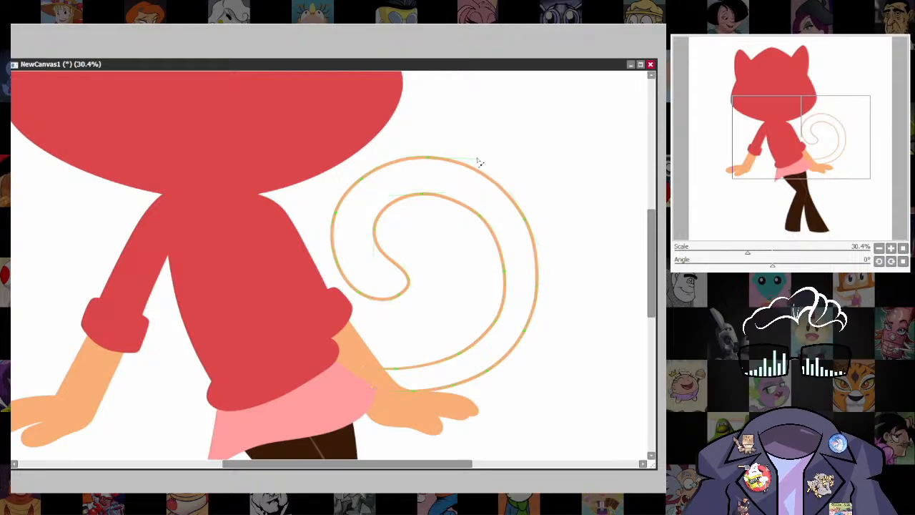
scroll(543, 340, down, 4)
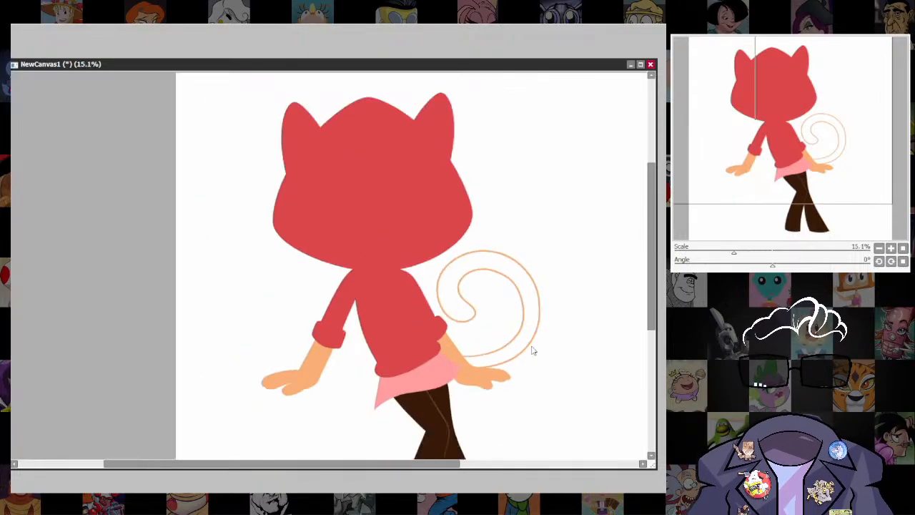
drag(535, 351, 541, 292)
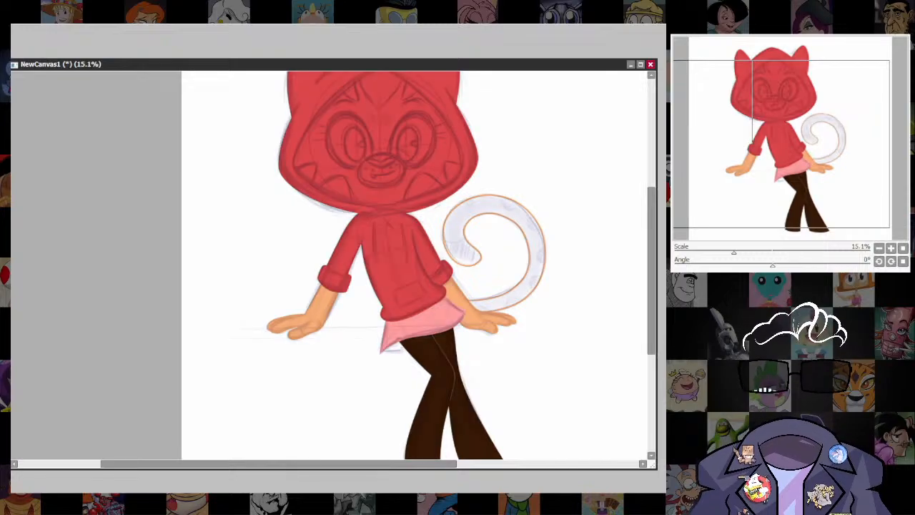
Select the area inside the curled tail's outline, fill it with the same orange, and clear the selection.
click(536, 253)
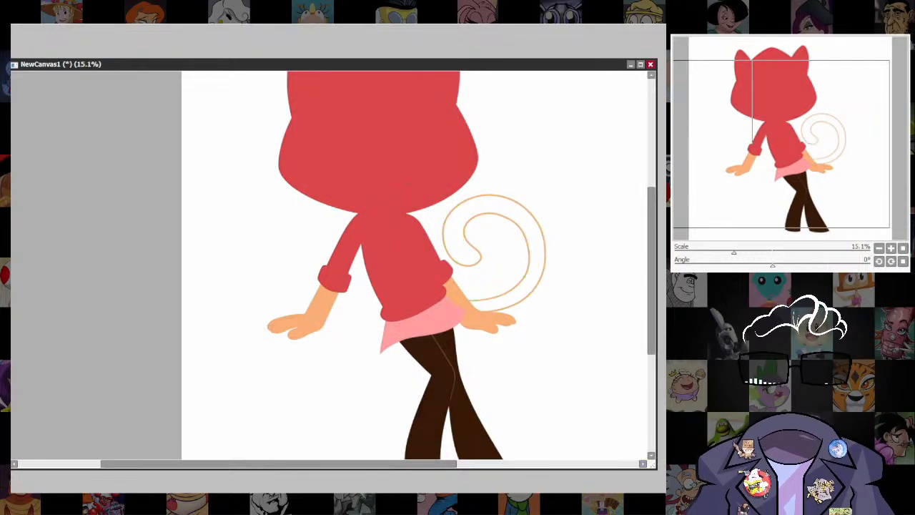
click(536, 253)
key(ctrl+f)
key(ctrl+d)
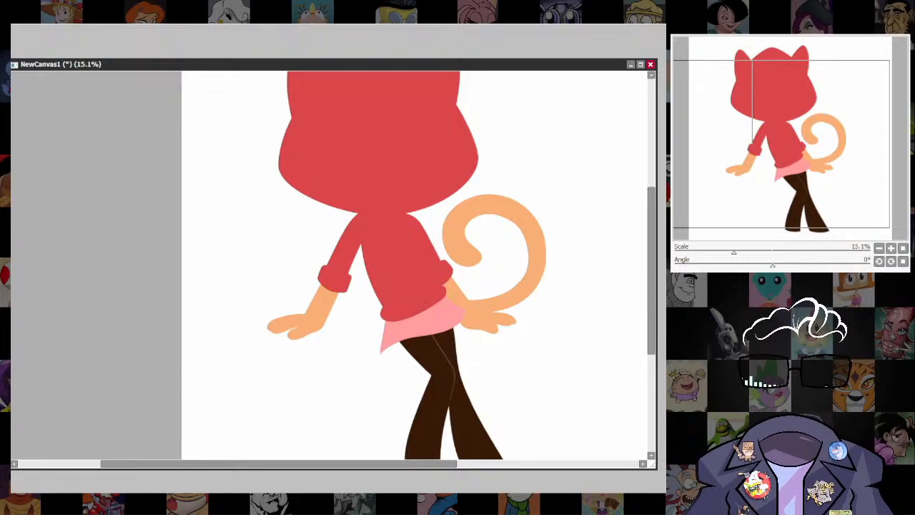
Check the tail markings against the character reference picture and return to the drawing with the tail deselected.
scroll(523, 283, up, 4)
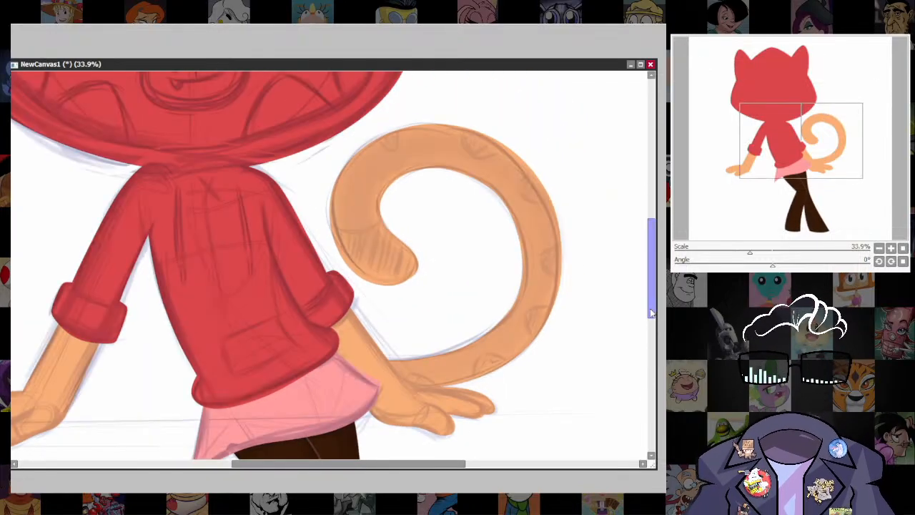
scroll(521, 372, up, 2)
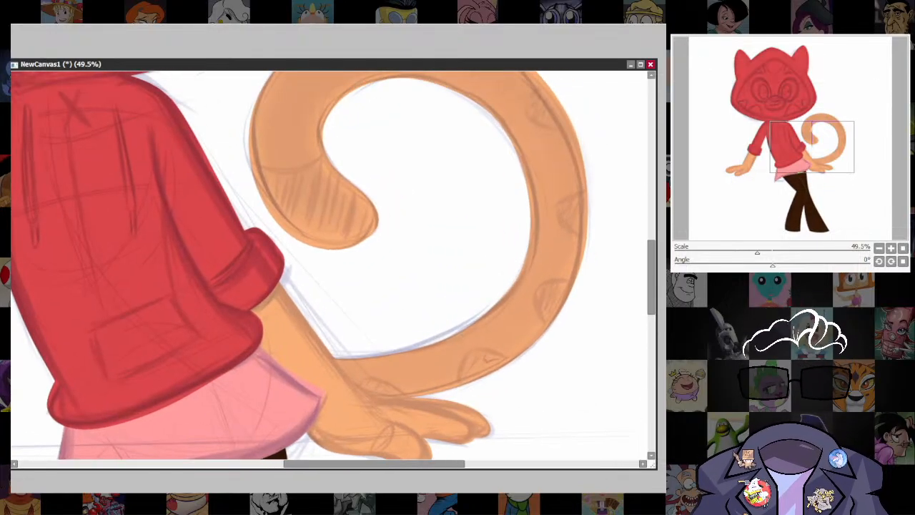
click(500, 339)
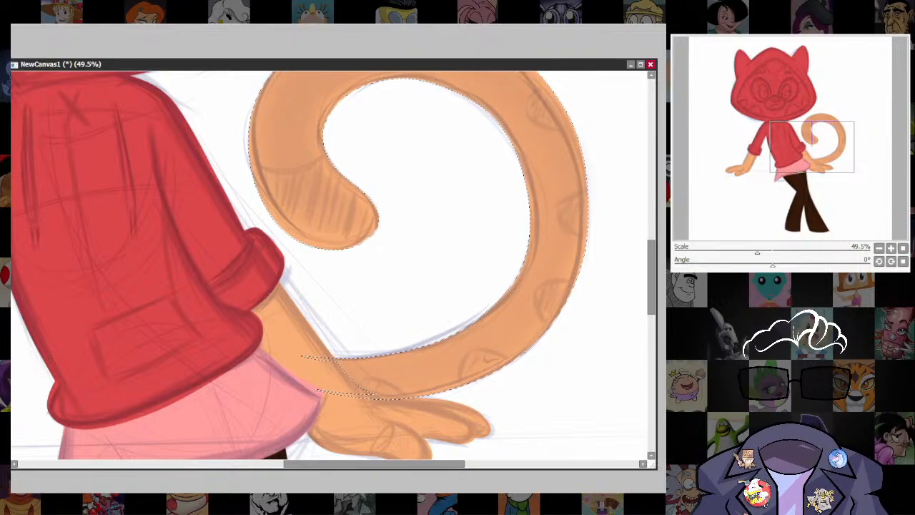
key(ctrl+Tab)
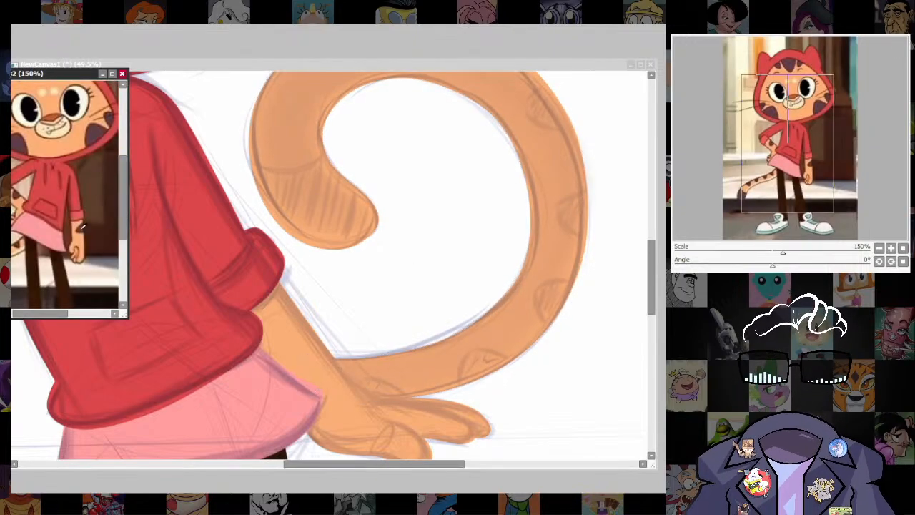
click(535, 66)
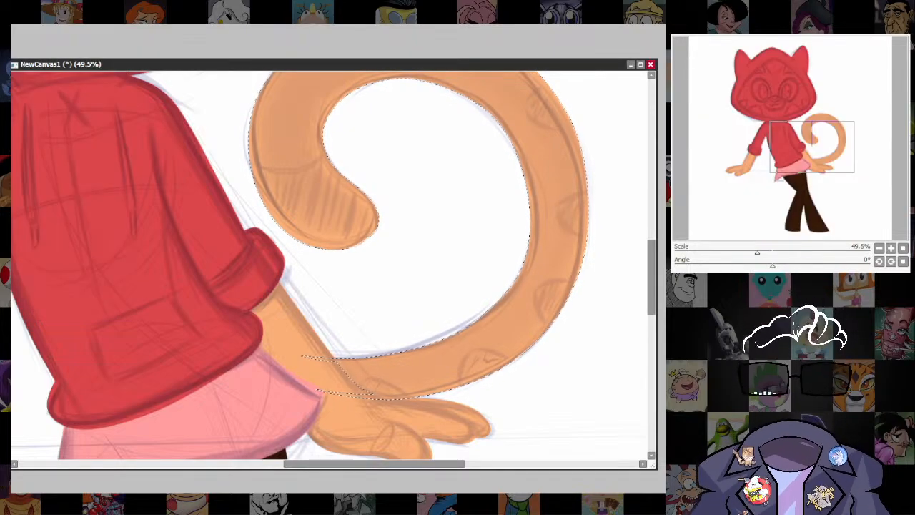
key(ctrl+d)
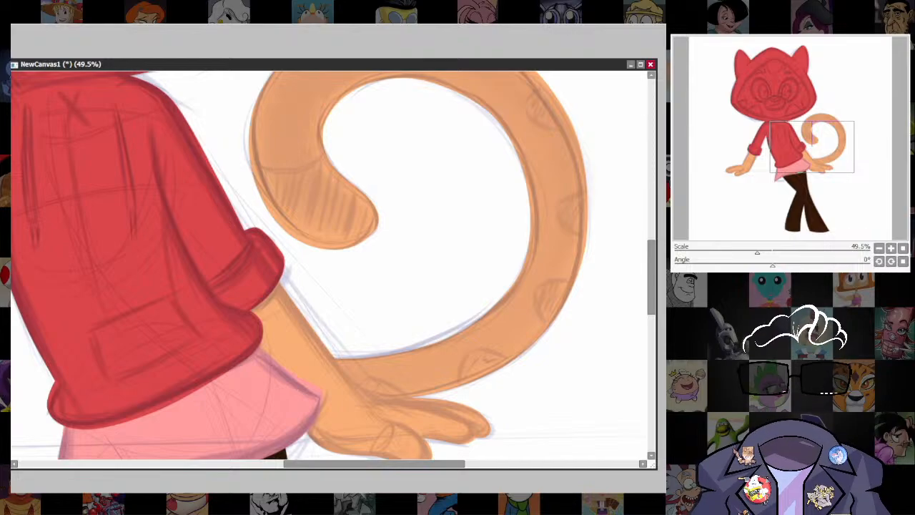
Draw a rounded dark brown spot on the tail's lower outer edge and adjust its curve points to the sketch.
drag(470, 358, 468, 383)
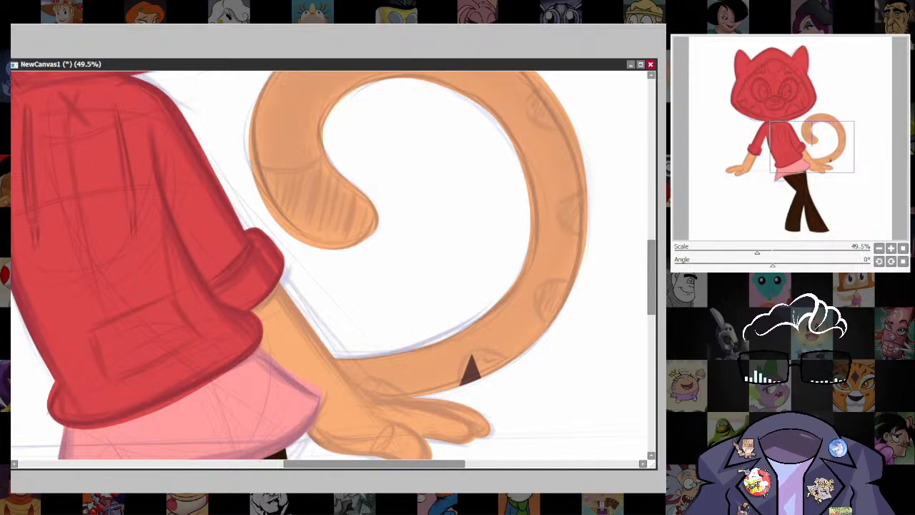
drag(490, 401, 473, 350)
click(472, 353)
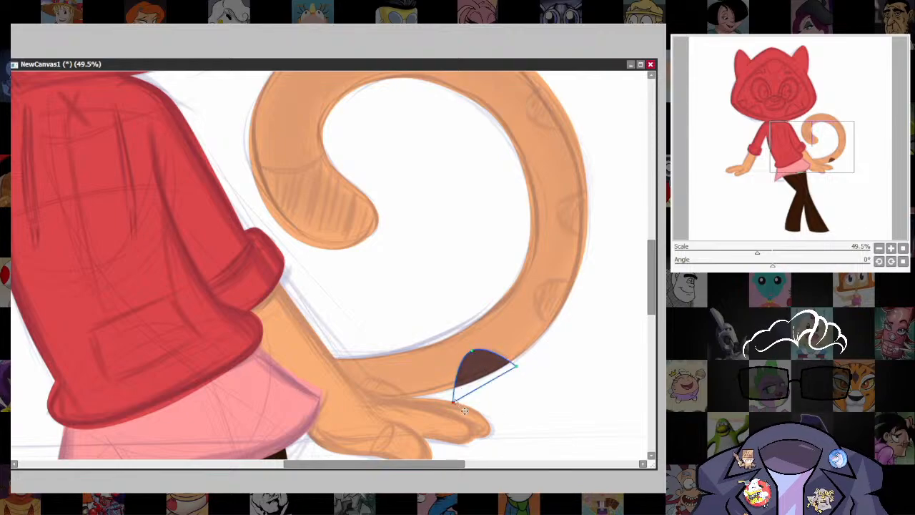
drag(454, 401, 455, 399)
Draw a flatter dark brown spot where the tail meets the hand and reshape its points to close it along the tail's lower edge.
drag(377, 405, 374, 395)
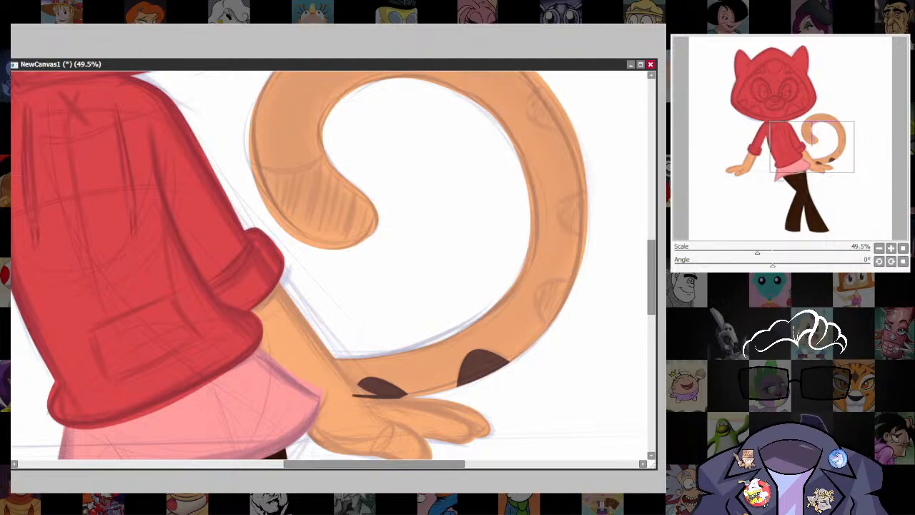
scroll(317, 450, up, 3)
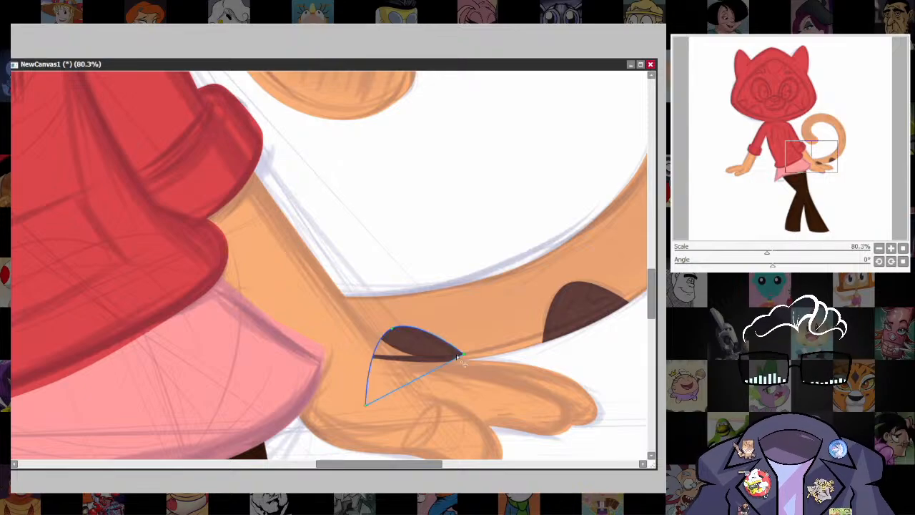
drag(463, 358, 470, 363)
drag(367, 404, 465, 360)
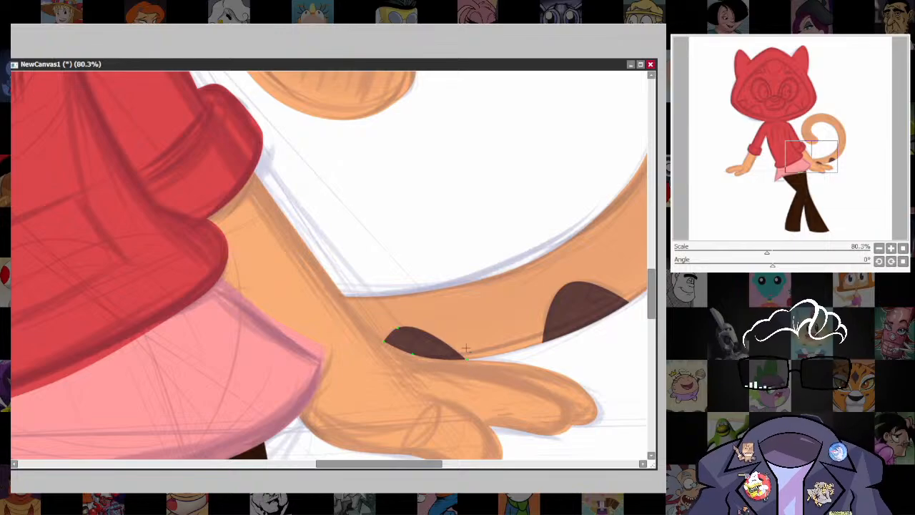
Copy the lower dark spot to the next sketched marking up the tail, rotating and distorting it to fit the outer edge.
drag(555, 375, 350, 452)
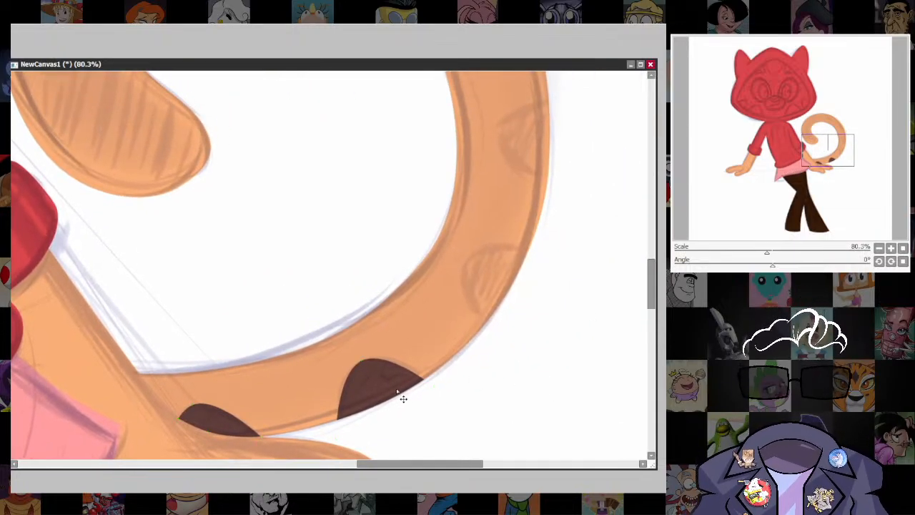
drag(398, 392, 518, 270)
key(ctrl+t)
drag(563, 233, 531, 206)
drag(500, 267, 505, 267)
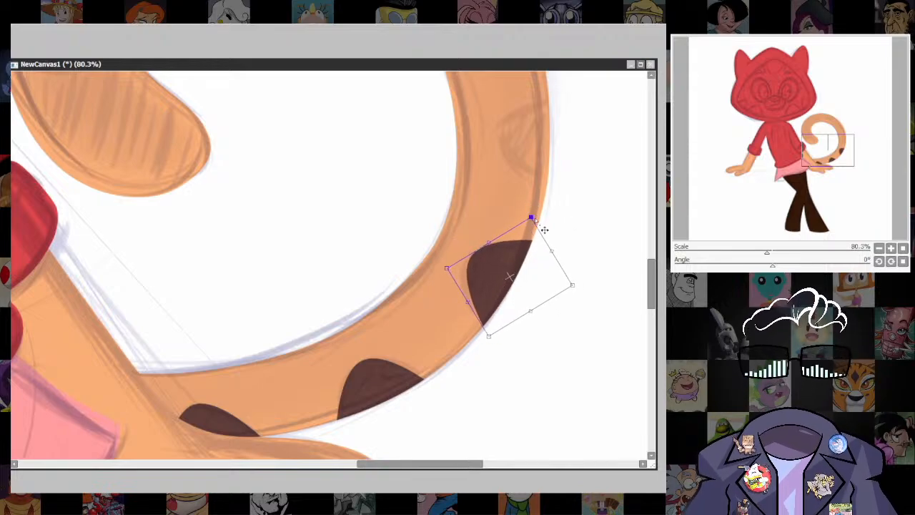
drag(532, 218, 520, 228)
drag(489, 337, 491, 334)
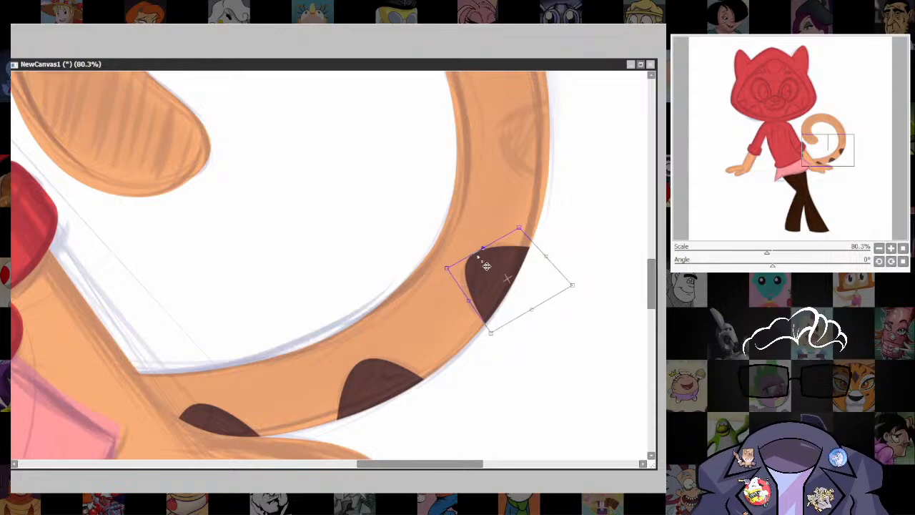
Place another copy of the spot midway up the tail's outer edge and rotate it so its rounded end points inward.
drag(489, 262, 524, 184)
key(Return)
drag(553, 280, 462, 411)
key(ctrl+t)
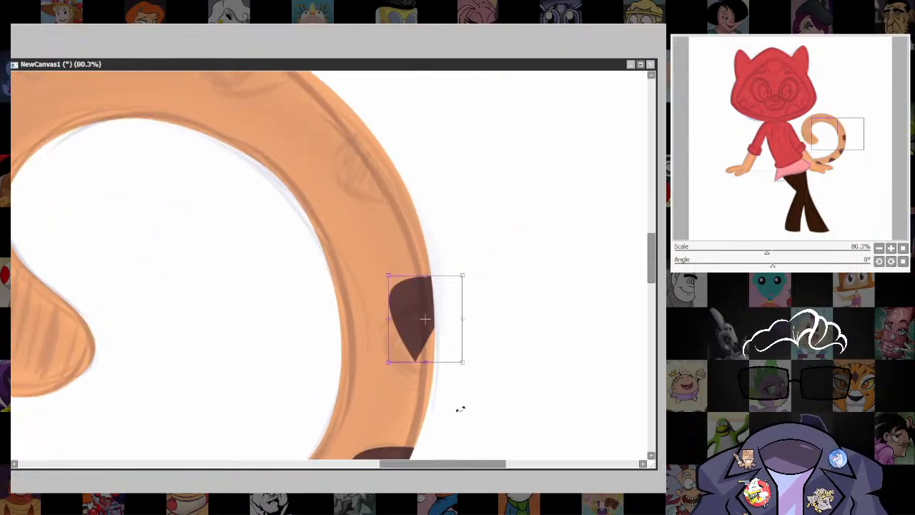
drag(477, 263, 422, 257)
drag(427, 310, 433, 336)
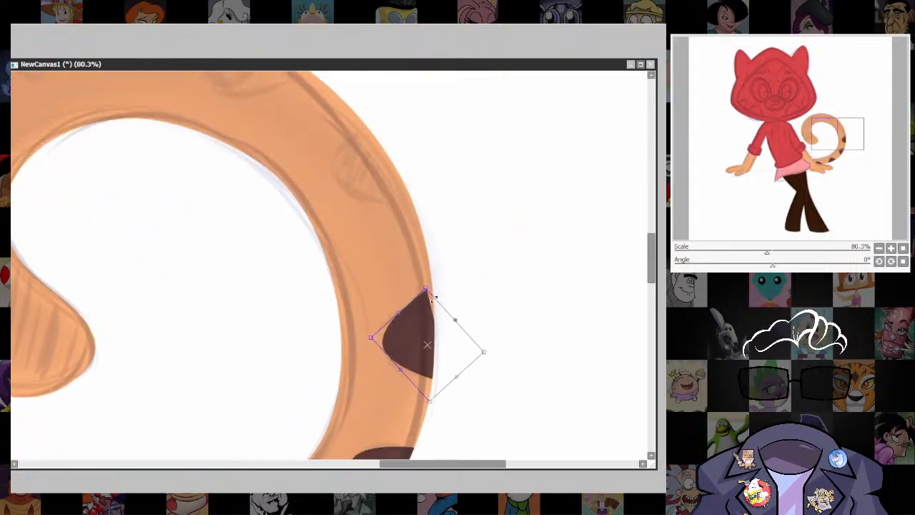
drag(444, 275, 456, 288)
key(Return)
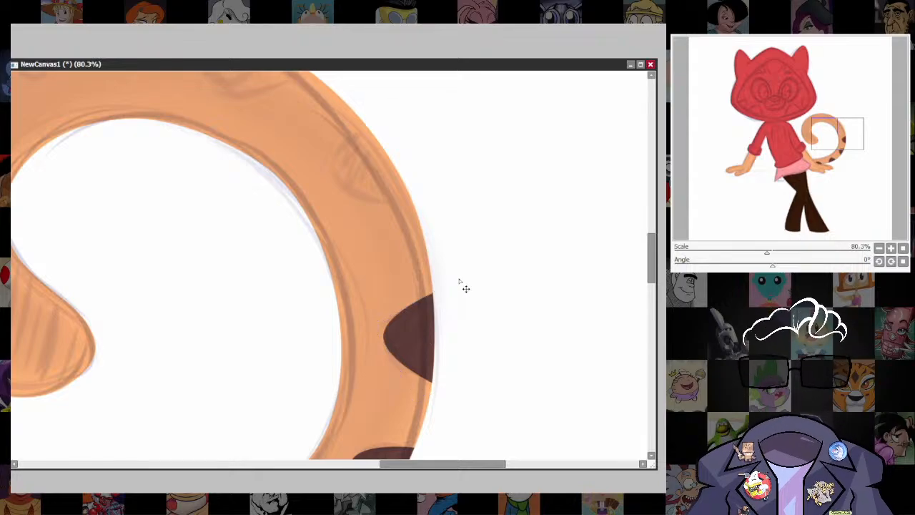
Copy the spot to the tail's upper outer bend, then rotate and stretch its corners to match the edge.
ctrl+drag(429, 364, 385, 174)
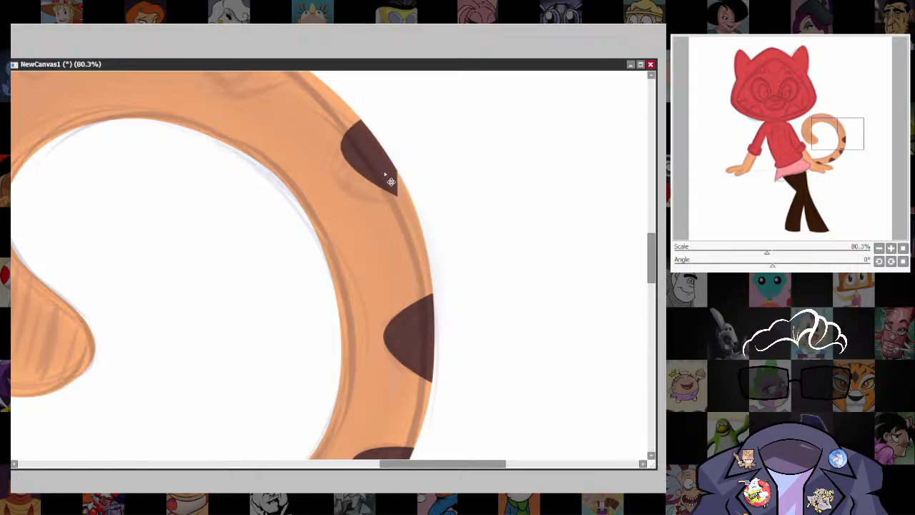
key(ctrl+t)
drag(419, 116, 386, 106)
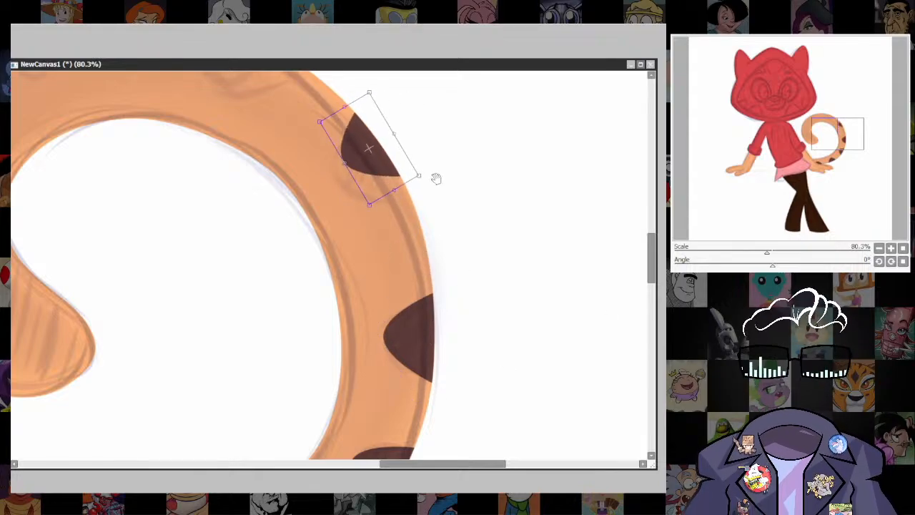
drag(435, 178, 432, 239)
drag(375, 216, 396, 220)
drag(420, 261, 423, 269)
drag(371, 178, 368, 172)
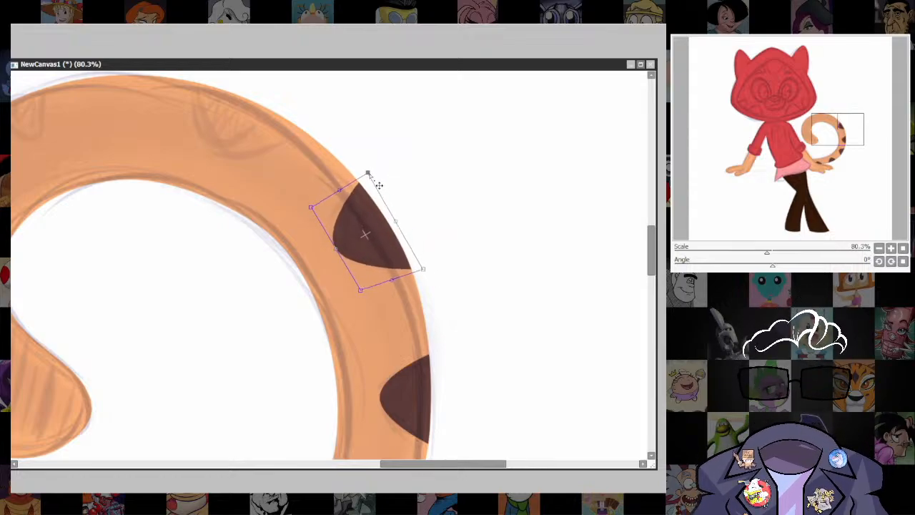
key(Return)
Copy the upper-bend spot to the marking near the top of the tail, rotating it and adjusting its corners to fit.
drag(504, 310, 514, 350)
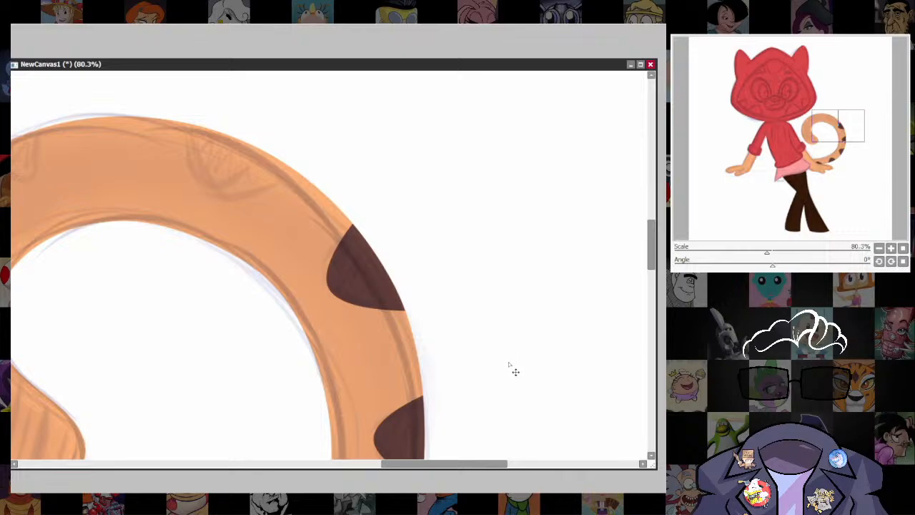
drag(358, 279, 287, 193)
drag(338, 243, 417, 365)
drag(393, 330, 313, 284)
key(ctrl+t)
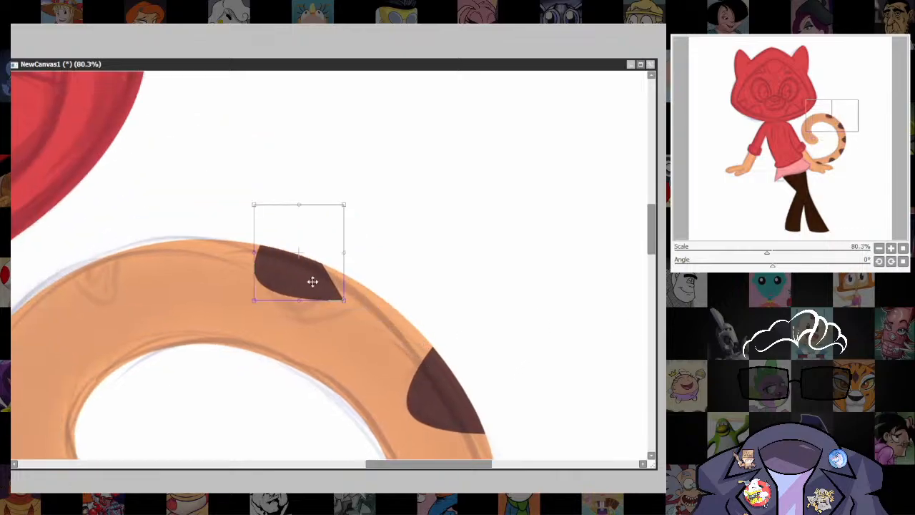
drag(372, 196, 307, 184)
drag(317, 271, 323, 285)
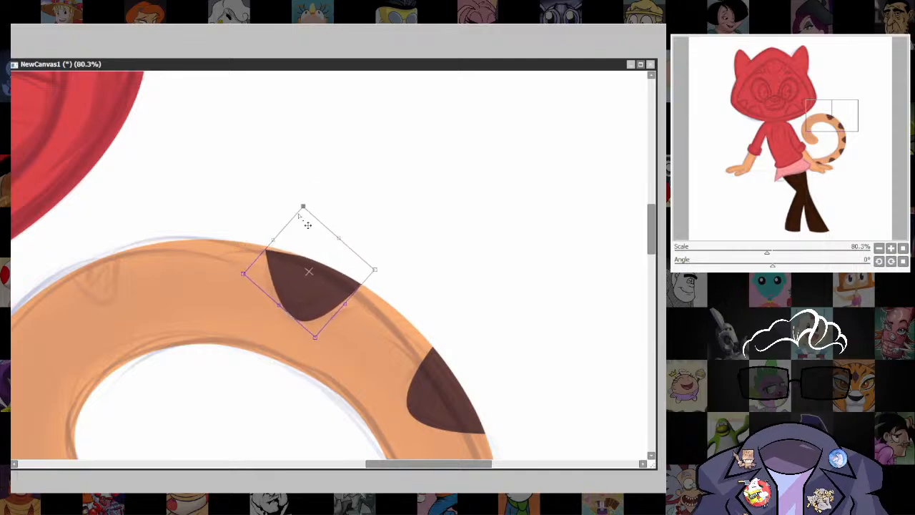
drag(304, 208, 315, 201)
drag(386, 283, 395, 292)
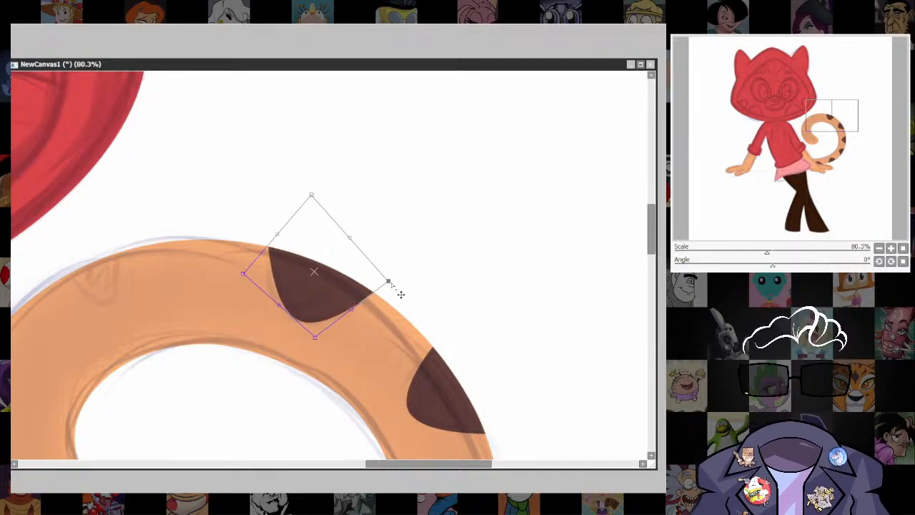
drag(314, 336, 305, 327)
key(Return)
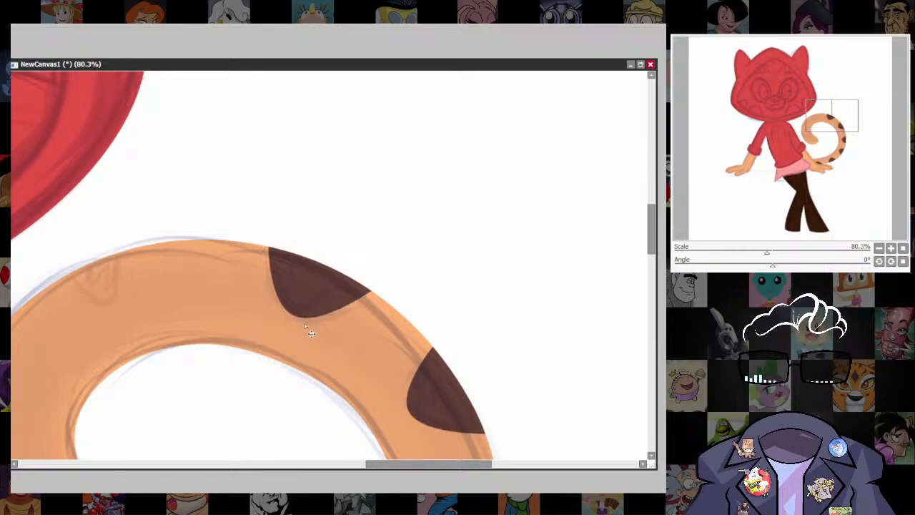
Copy the top spot to the last marking past the tail's crest, rotating it and narrowing it to follow the outer edge.
drag(363, 378, 567, 316)
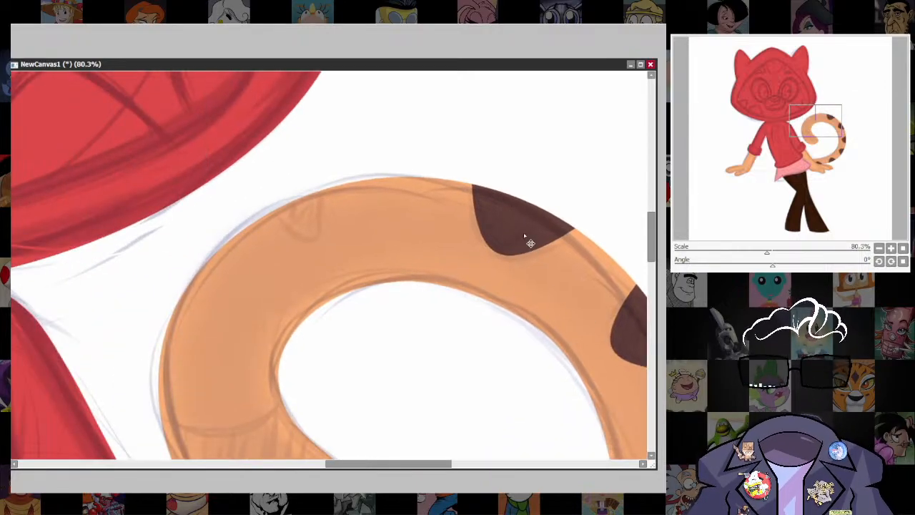
drag(524, 233, 315, 227)
key(ctrl+t)
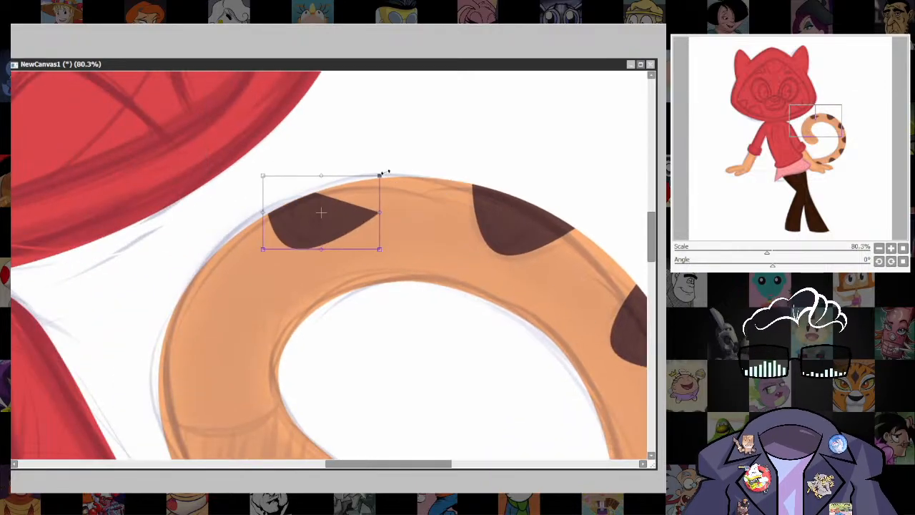
drag(386, 172, 337, 167)
drag(374, 196, 349, 200)
drag(316, 229, 314, 223)
drag(294, 263, 306, 257)
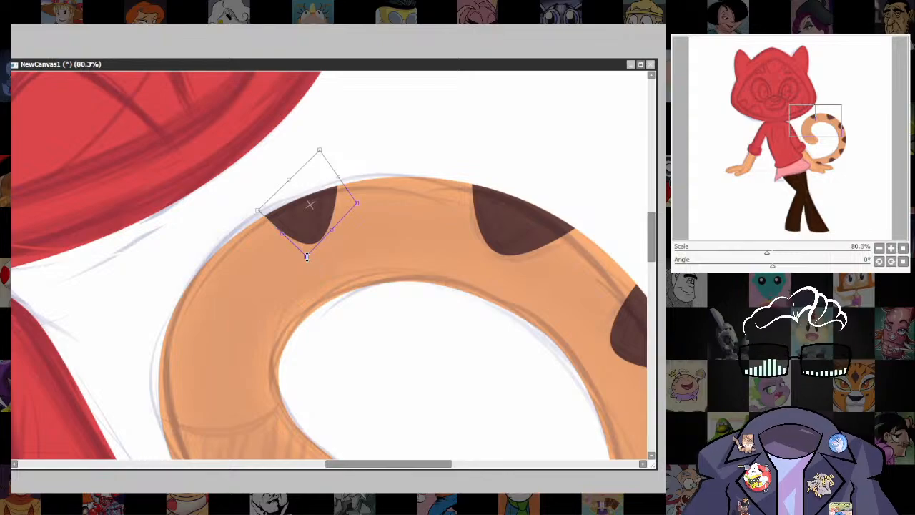
key(Return)
Draw a curved size 19 boundary line across the tail's end and fill the tip below it with dark brown.
scroll(388, 355, down, 3)
scroll(411, 280, up, 2)
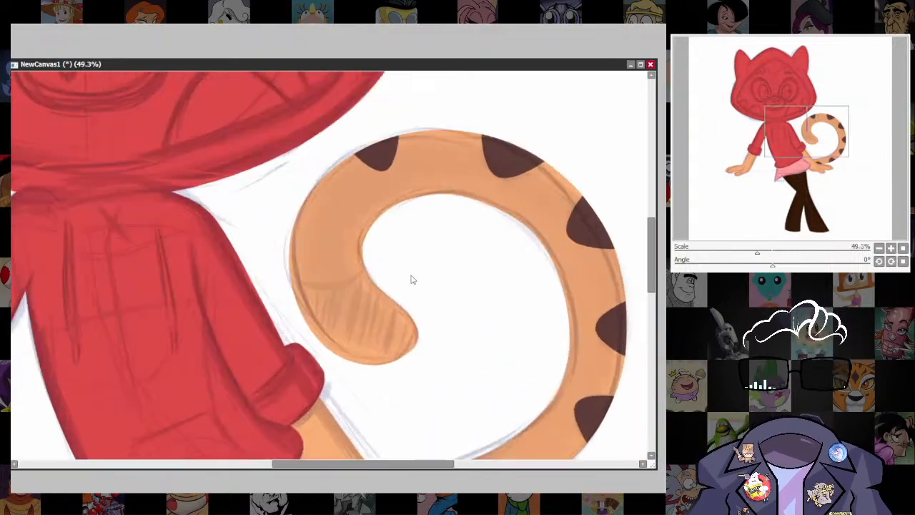
scroll(479, 383, up, 1)
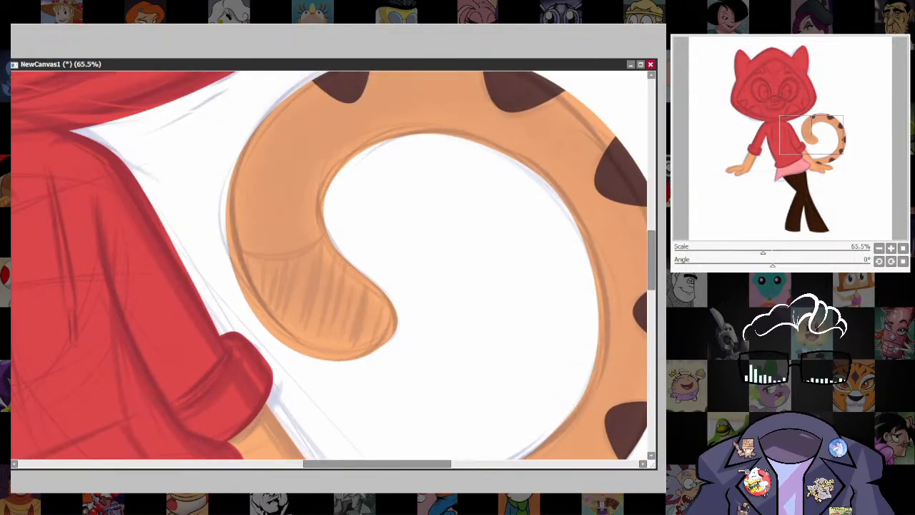
key(])
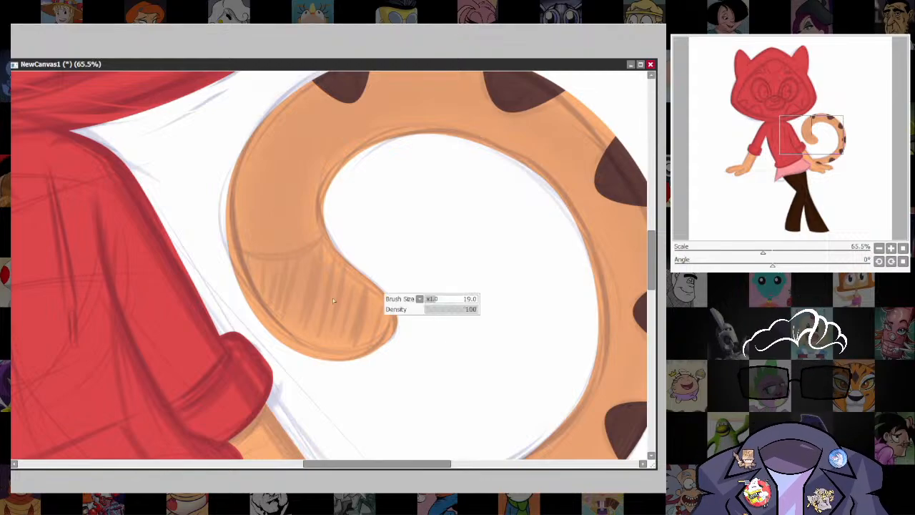
mouse_move(226, 245)
mouse_down()
mouse_move(307, 255)
mouse_move(325, 227)
mouse_up()
click(346, 296)
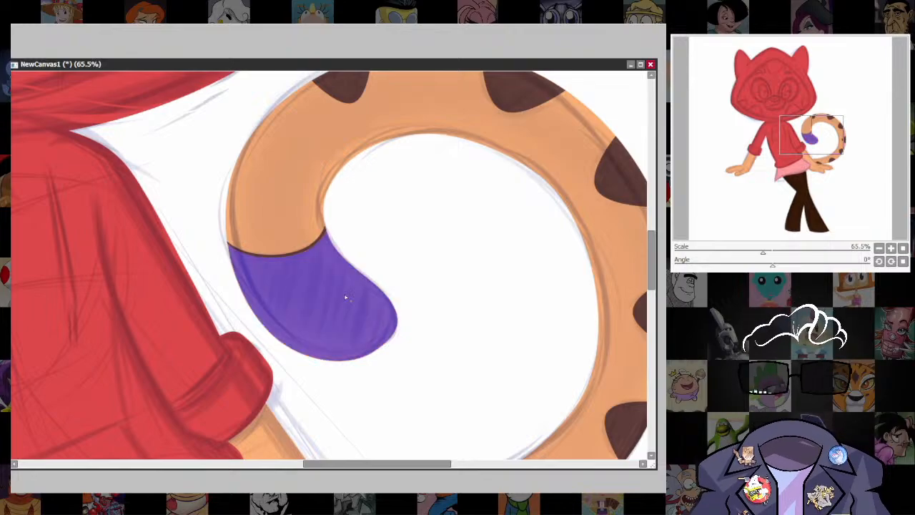
key(ctrl+f)
key(ctrl+d)
key(bracketright)
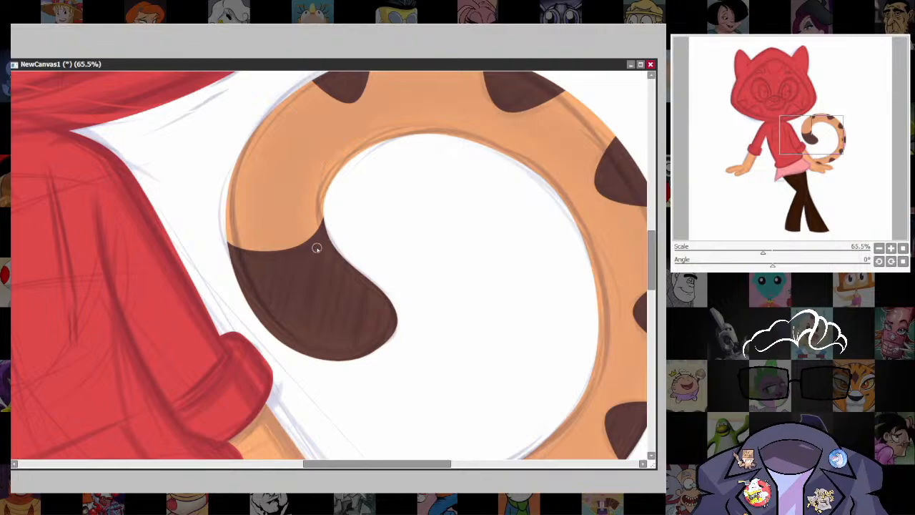
Review the tail's dark markings on the whole figure and up close, with the sketch hidden.
scroll(618, 289, down, 5)
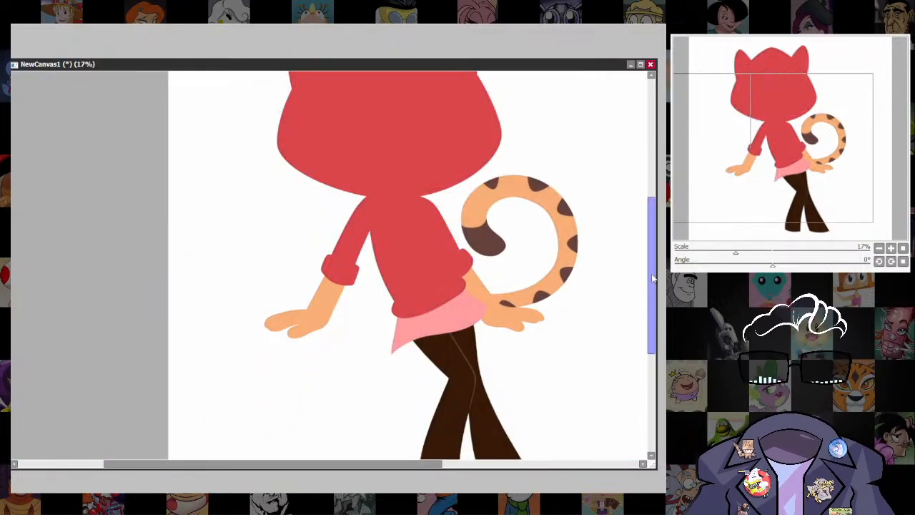
scroll(514, 309, up, 3)
scroll(563, 285, down, 5)
drag(609, 288, 541, 332)
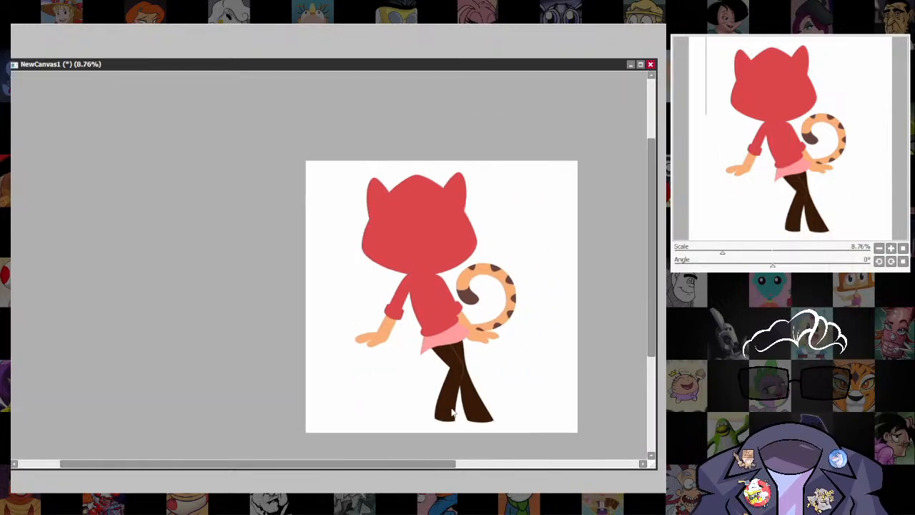
scroll(535, 367, up, 4)
scroll(435, 300, up, 2)
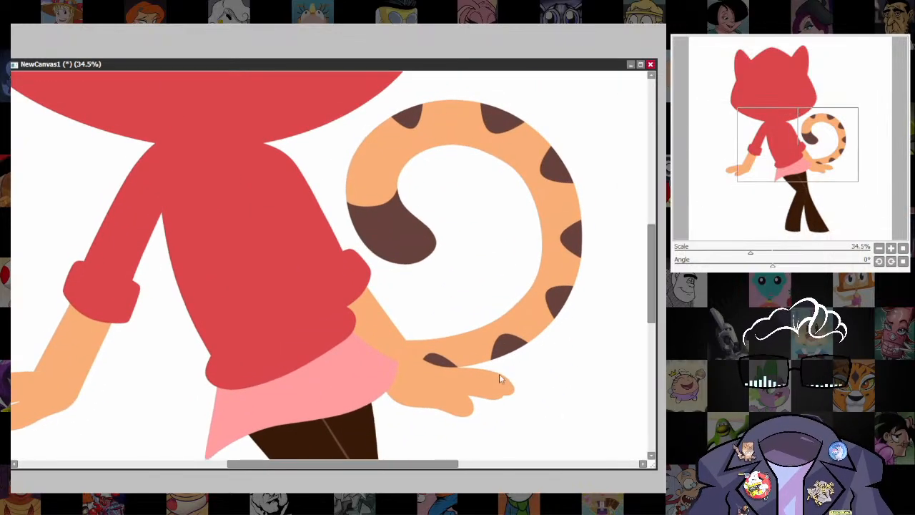
scroll(450, 363, up, 4)
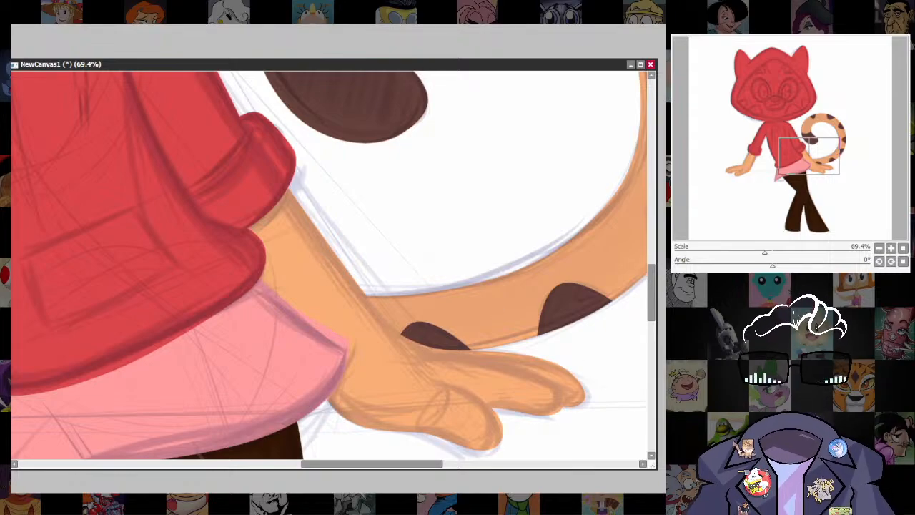
Draw a thin brown line along the forearm's edge where it overlaps the tail, ending at the first dark marking, redoing unsatisfactory strokes.
click(679, 343)
key(bracketleft)
key(bracketleft)
key(bracketleft)
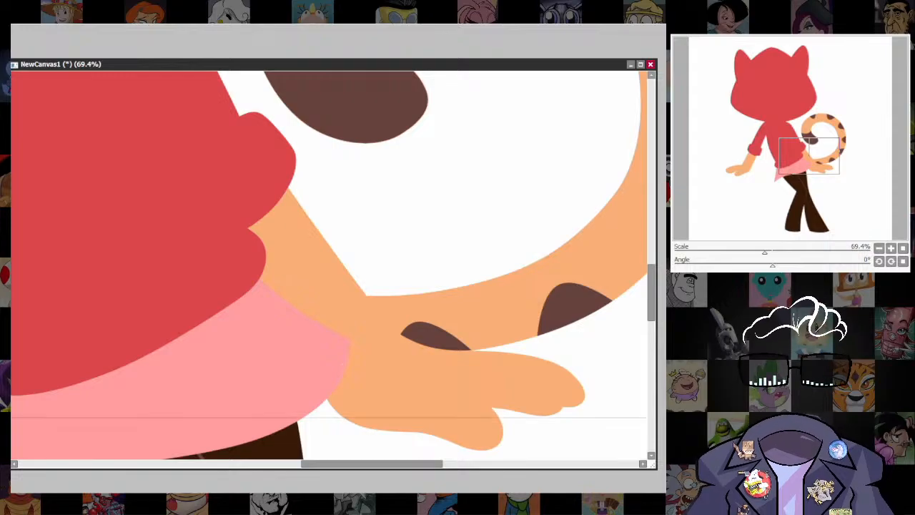
drag(367, 295, 368, 334)
key(ctrl+z)
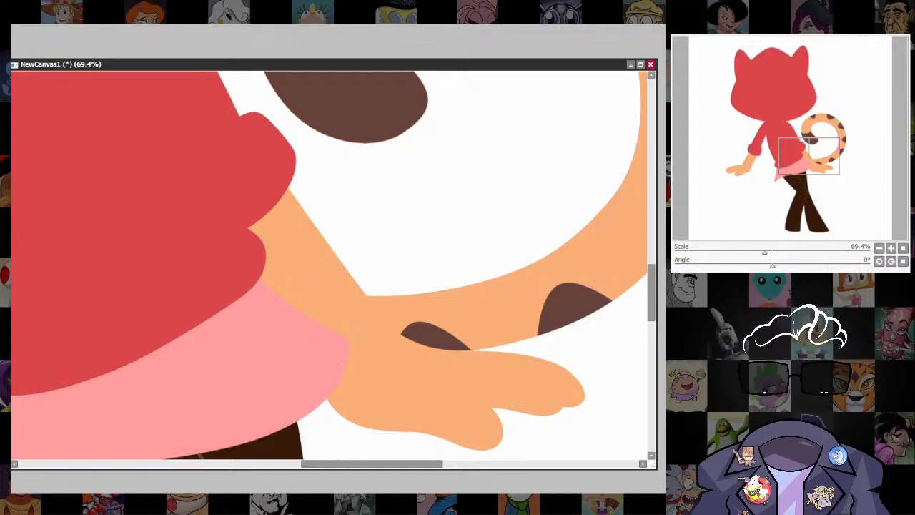
mouse_move(368, 296)
mouse_down()
mouse_move(381, 320)
mouse_move(421, 347)
mouse_up()
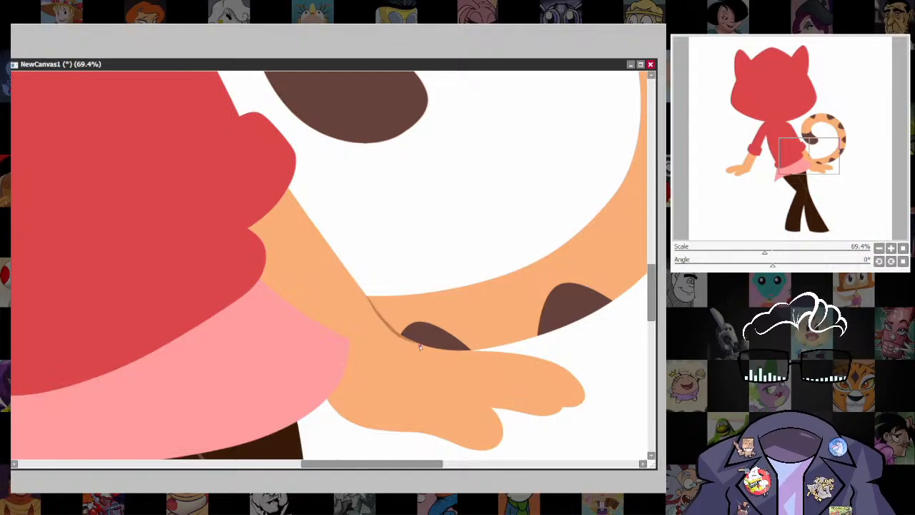
key(ctrl+z)
mouse_move(366, 296)
mouse_down()
mouse_move(403, 338)
mouse_move(442, 353)
mouse_move(382, 319)
mouse_move(431, 350)
mouse_up()
key(ctrl+z)
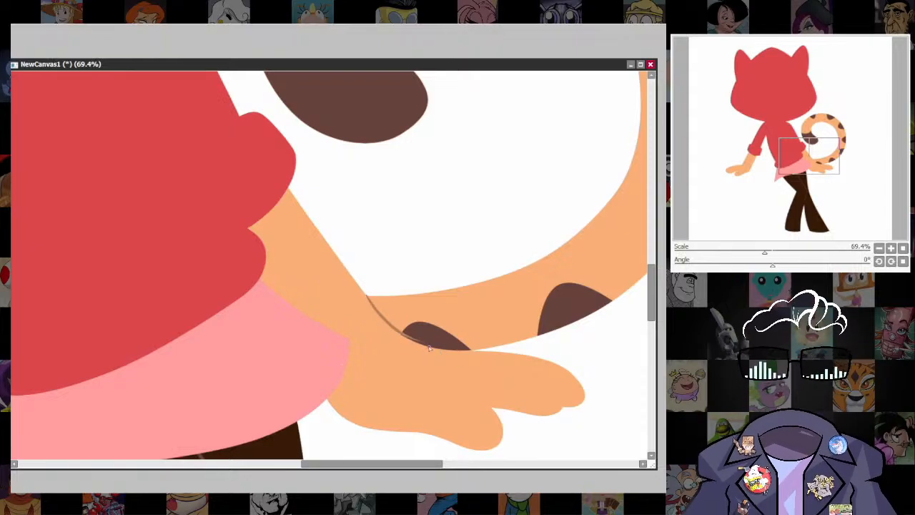
key(ctrl+z)
mouse_move(367, 296)
mouse_down()
mouse_move(403, 336)
mouse_move(426, 342)
mouse_up()
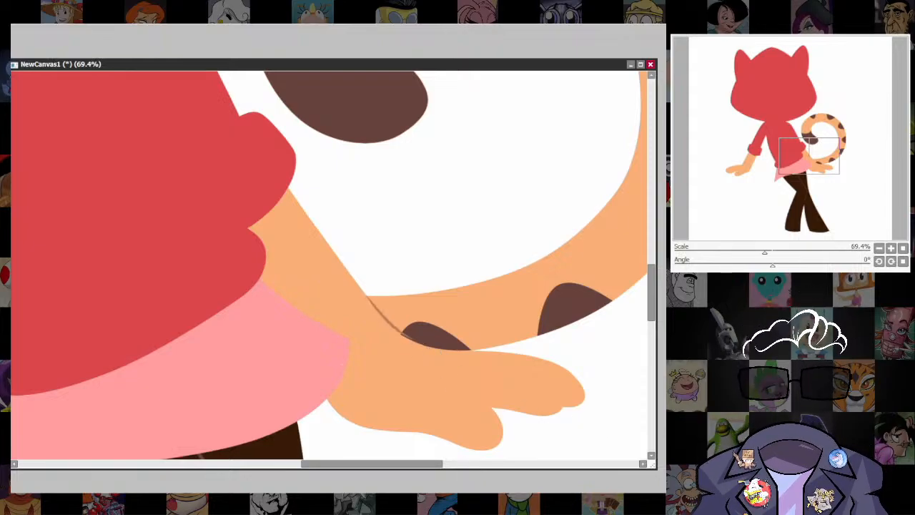
Transform the forearm line slightly so its lower end fits the edge of the tail's first marking.
key(ctrl+t)
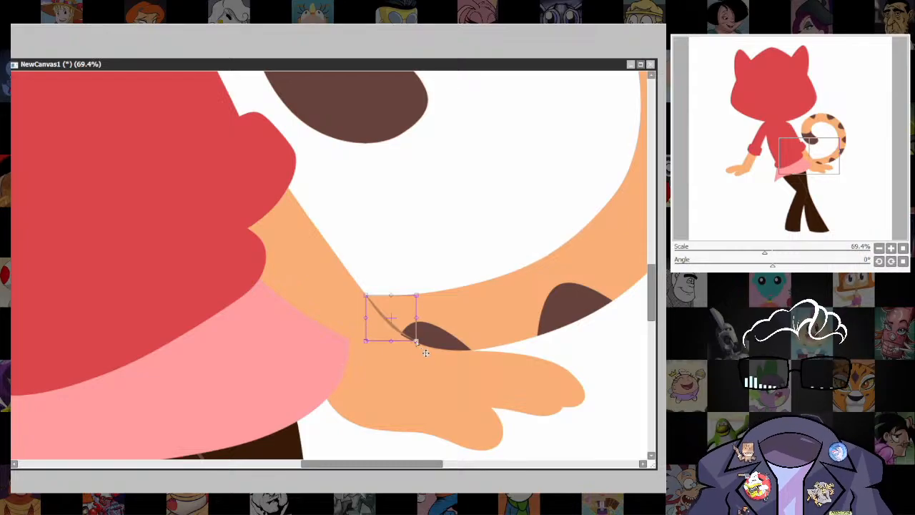
drag(411, 342, 413, 338)
key(Return)
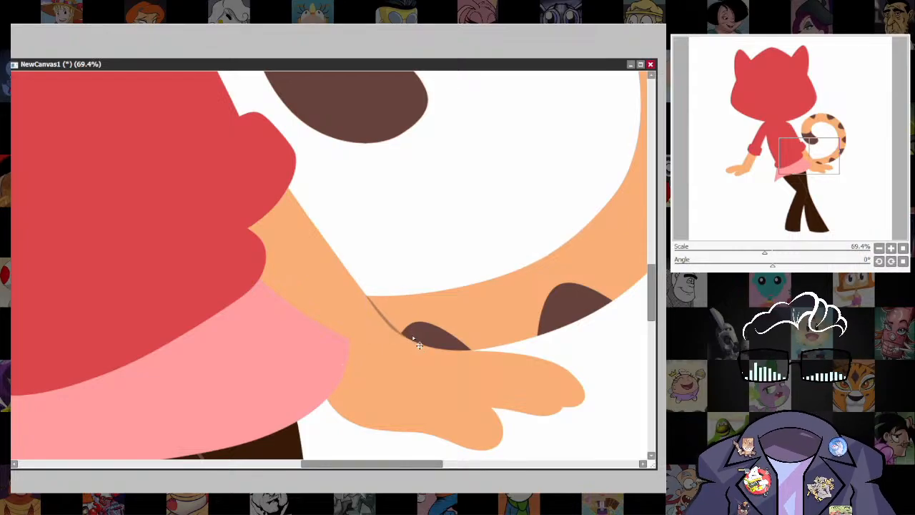
Examine the dividing line between forearm and tail both close up and on the whole figure.
scroll(536, 303, down, 7)
drag(566, 359, 531, 394)
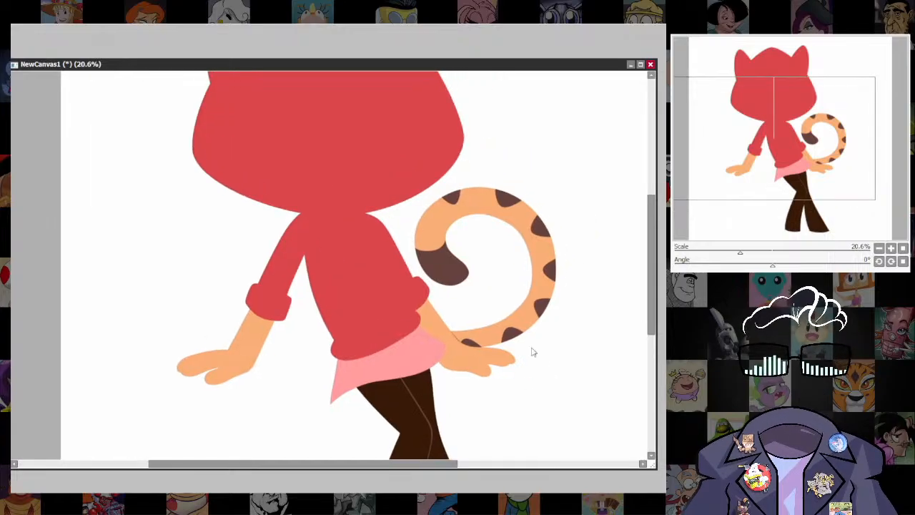
scroll(468, 352, up, 10)
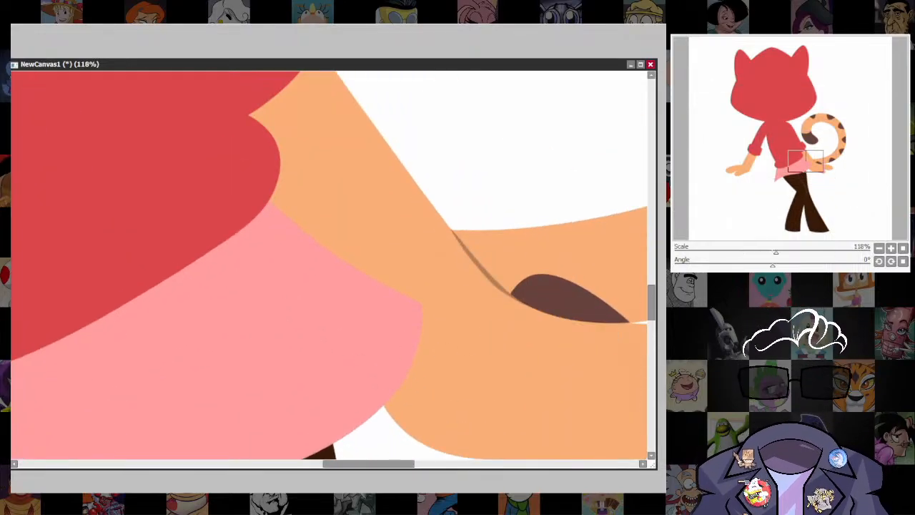
scroll(412, 353, down, 5)
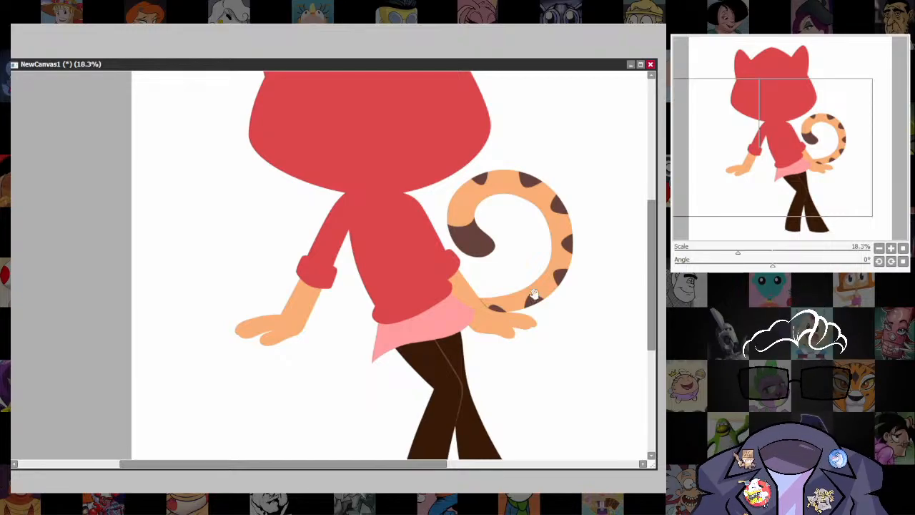
scroll(525, 322, down, 2)
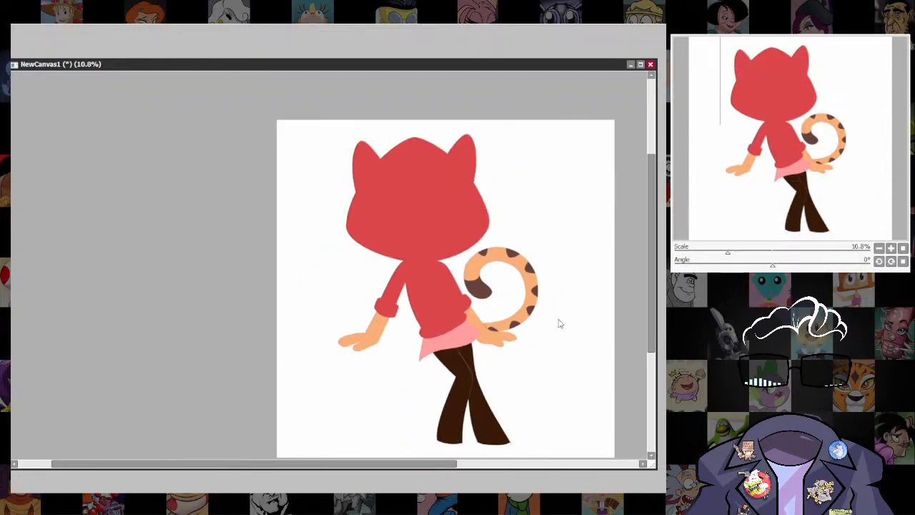
scroll(557, 321, up, 4)
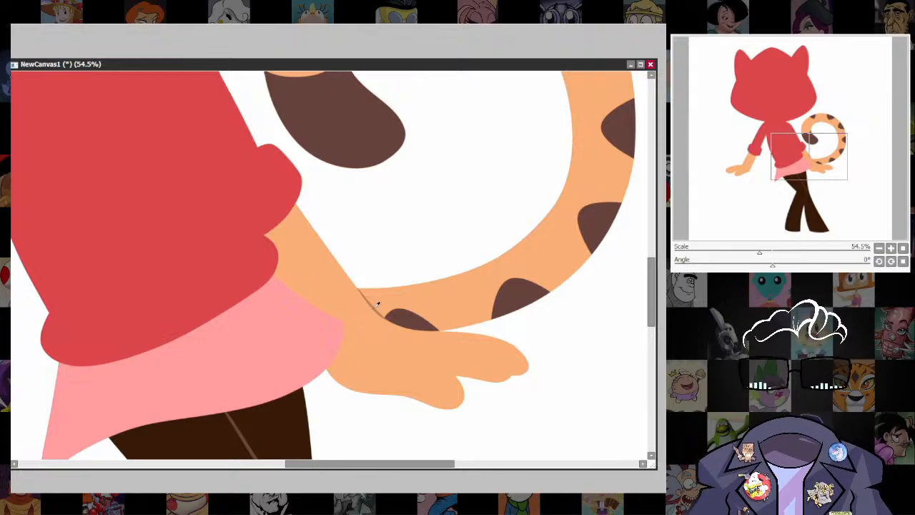
scroll(469, 373, up, 2)
drag(481, 384, 459, 350)
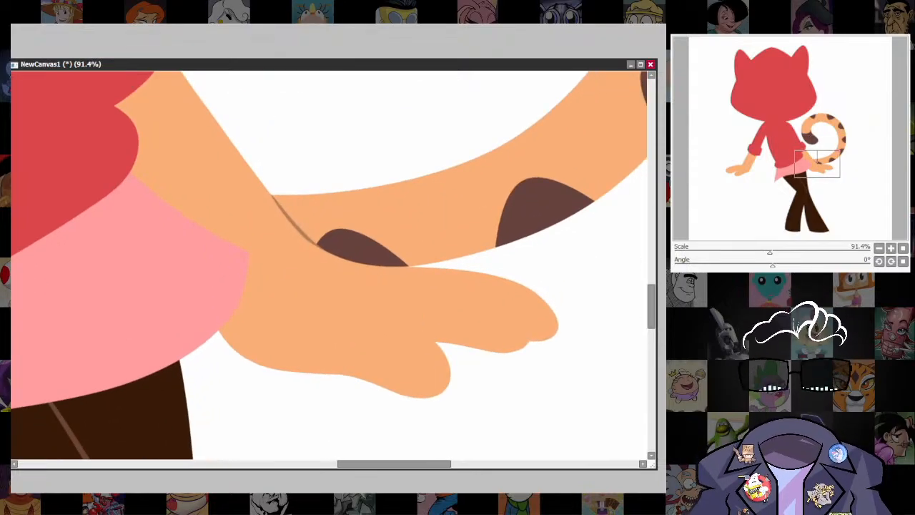
Draw a curved size 9 line separating the thumb from the fingers on the hand beside the tail, replacing unsatisfactory strokes.
key([)
key([)
key([)
key([)
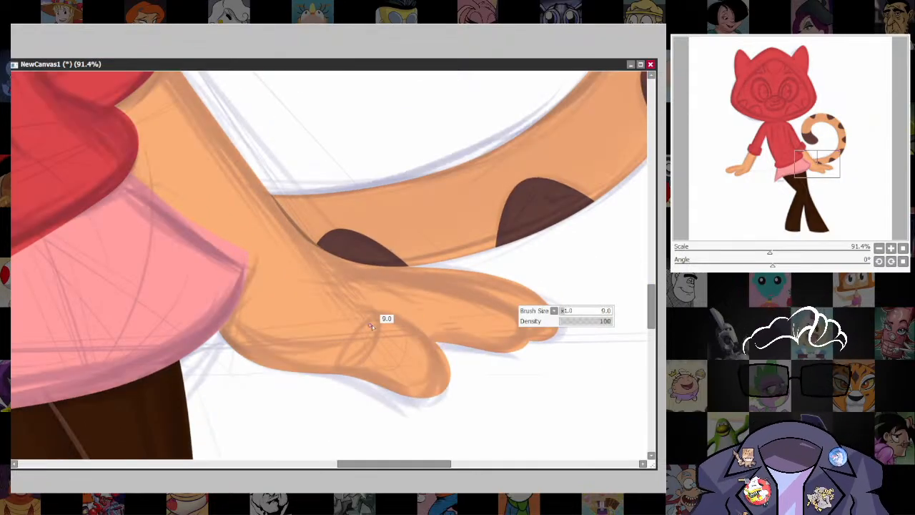
mouse_move(350, 309)
mouse_down()
mouse_move(404, 323)
mouse_move(425, 342)
mouse_up()
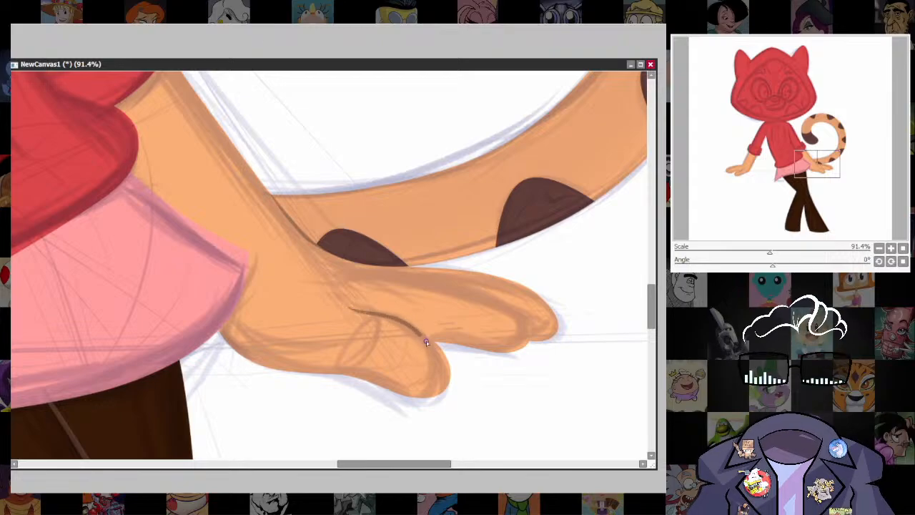
key(ctrl+z)
mouse_move(349, 308)
mouse_down()
mouse_move(421, 329)
mouse_move(438, 347)
mouse_up()
key(ctrl+z)
mouse_move(347, 301)
mouse_down()
mouse_move(409, 321)
mouse_move(446, 345)
mouse_move(363, 311)
mouse_move(416, 323)
mouse_up()
key(ctrl+z)
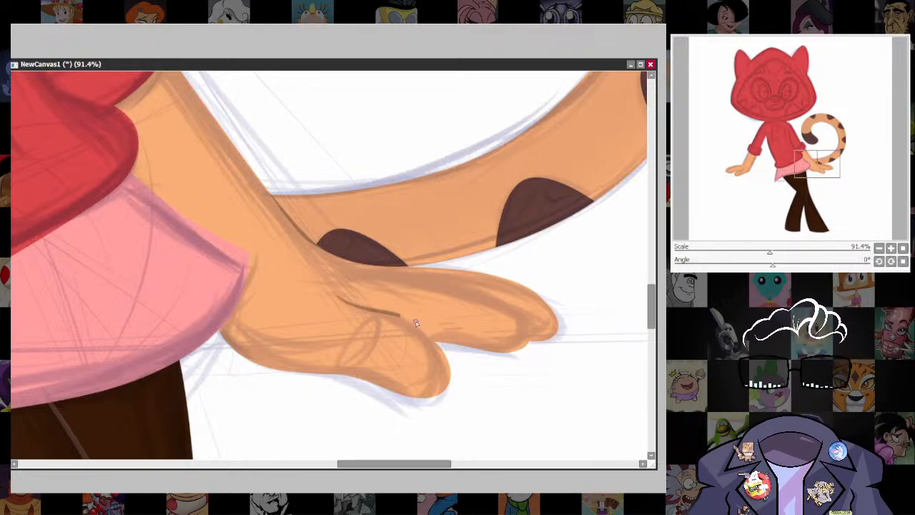
key(ctrl+z)
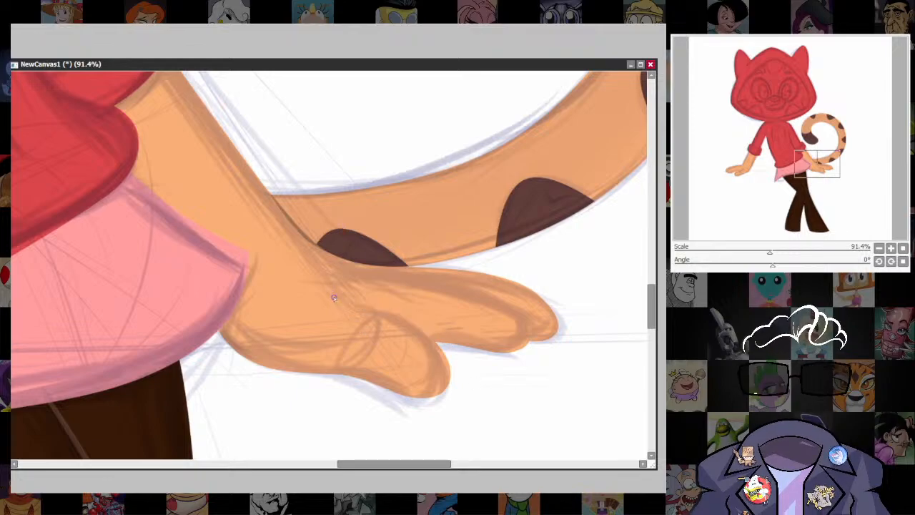
drag(334, 297, 426, 335)
Draw a thin curved line along the same hand's fingers to separate the far finger from the front one.
drag(543, 397, 506, 426)
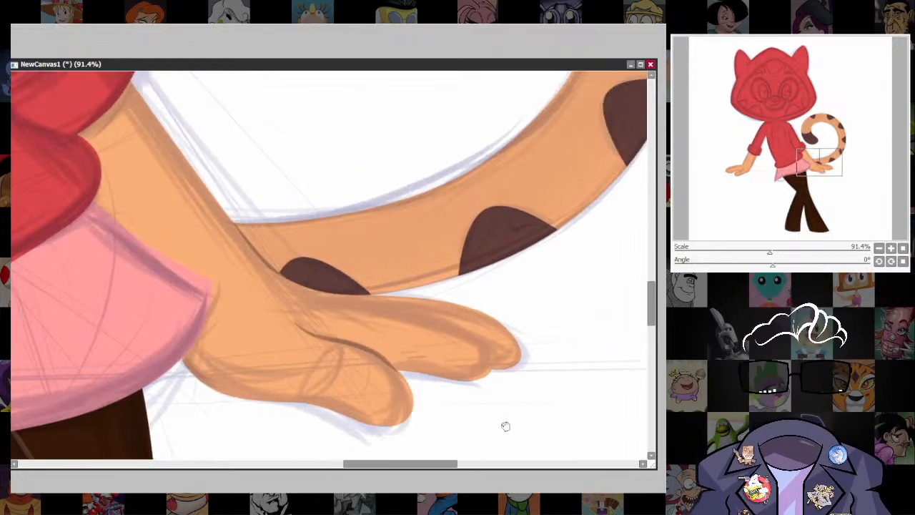
key([)
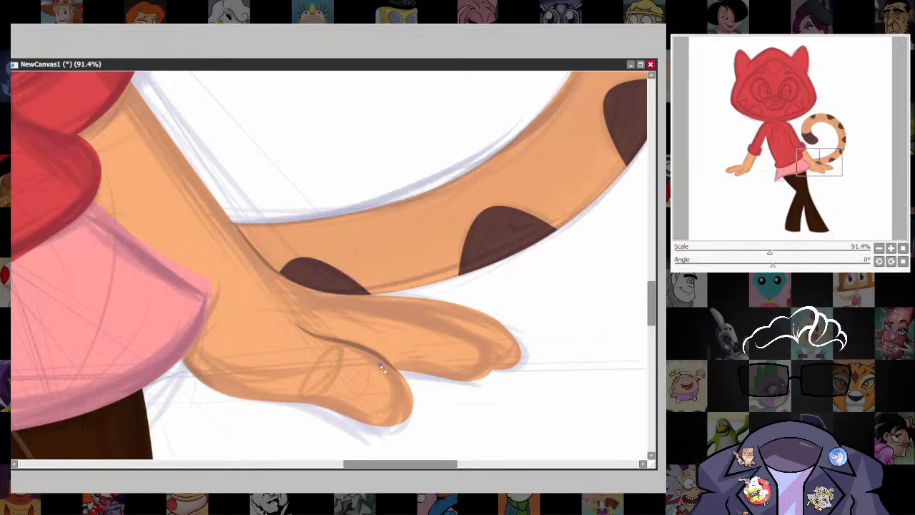
key([)
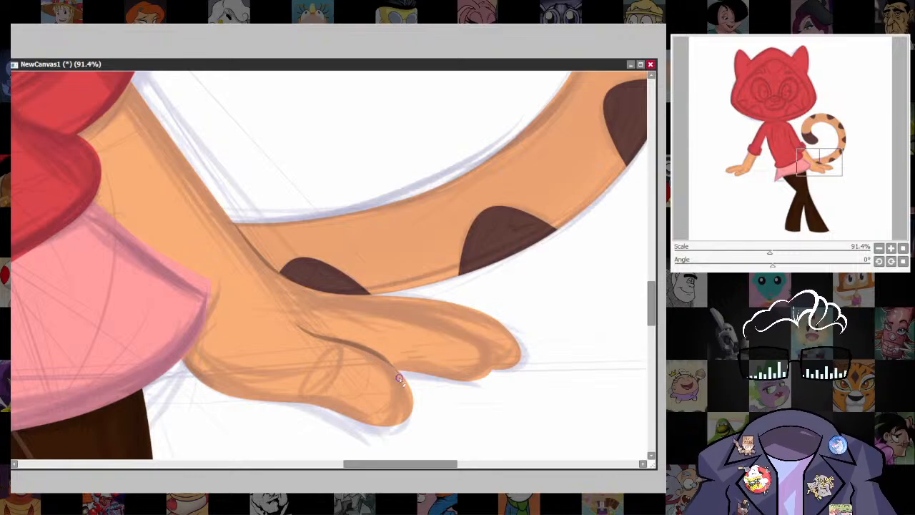
drag(520, 358, 478, 367)
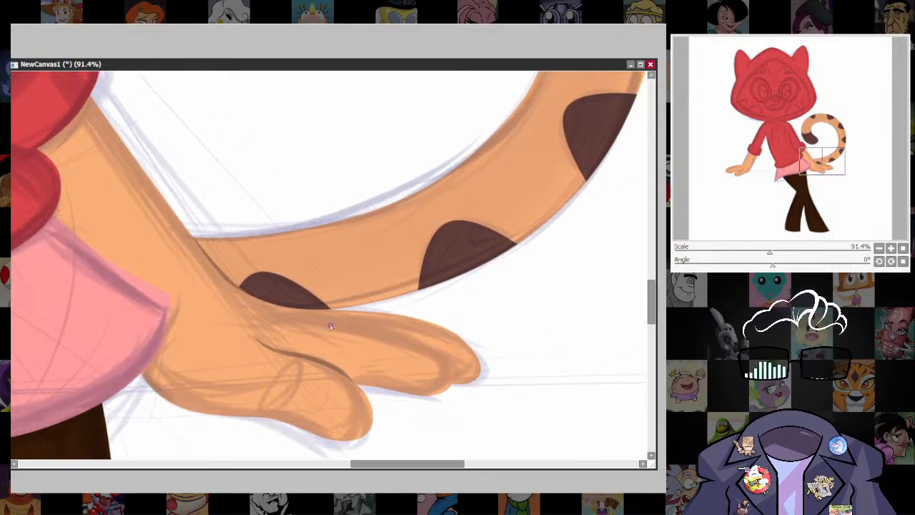
drag(303, 312, 423, 336)
key(ctrl+z)
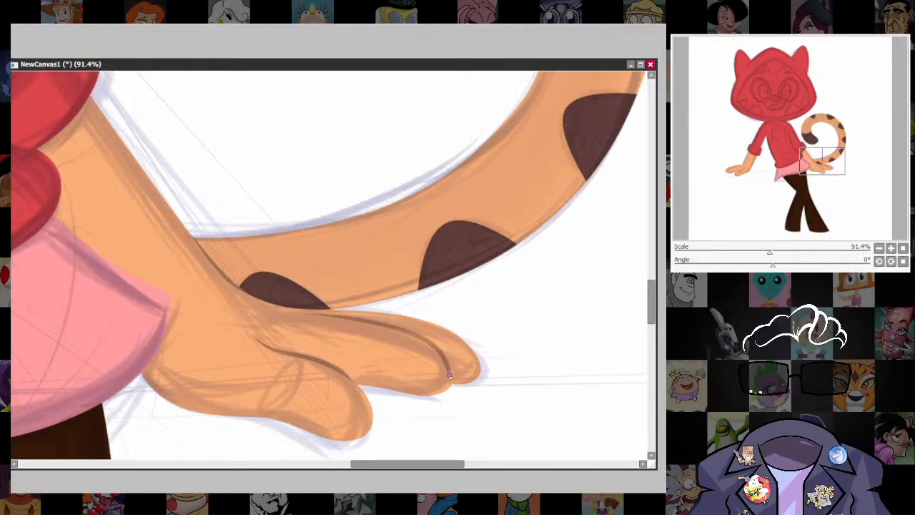
key(ctrl+z)
drag(325, 315, 401, 330)
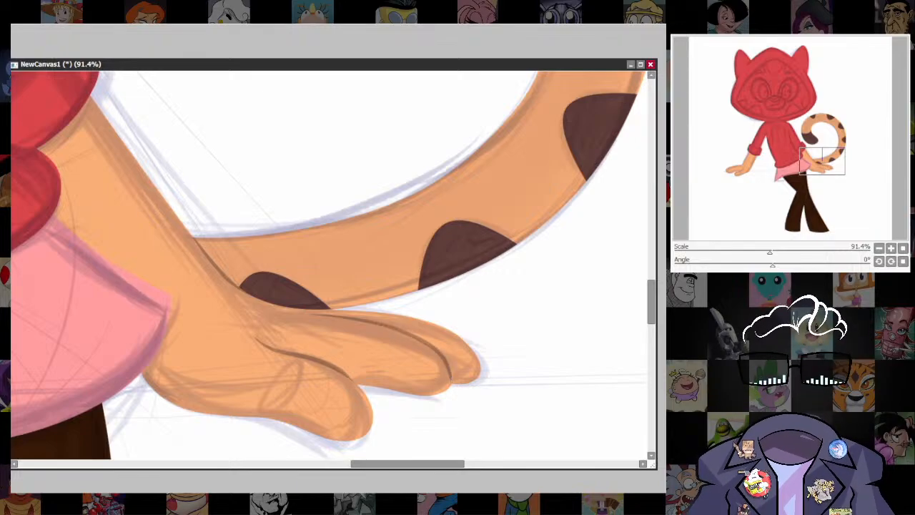
Draw thin curved lines on the other hand to separate its thumb and its far finger, following the sketch.
scroll(494, 316, down, 7)
drag(504, 352, 555, 324)
scroll(182, 323, up, 9)
mouse_move(183, 322)
mouse_down()
mouse_move(297, 325)
mouse_move(400, 276)
mouse_up()
drag(333, 354, 514, 367)
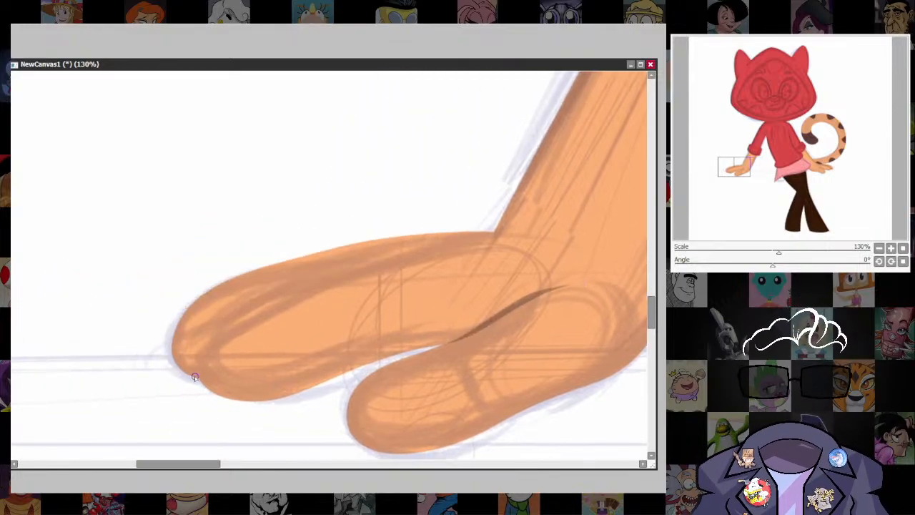
mouse_move(195, 376)
mouse_down()
mouse_move(208, 328)
mouse_move(291, 273)
mouse_move(403, 241)
mouse_move(515, 236)
mouse_up()
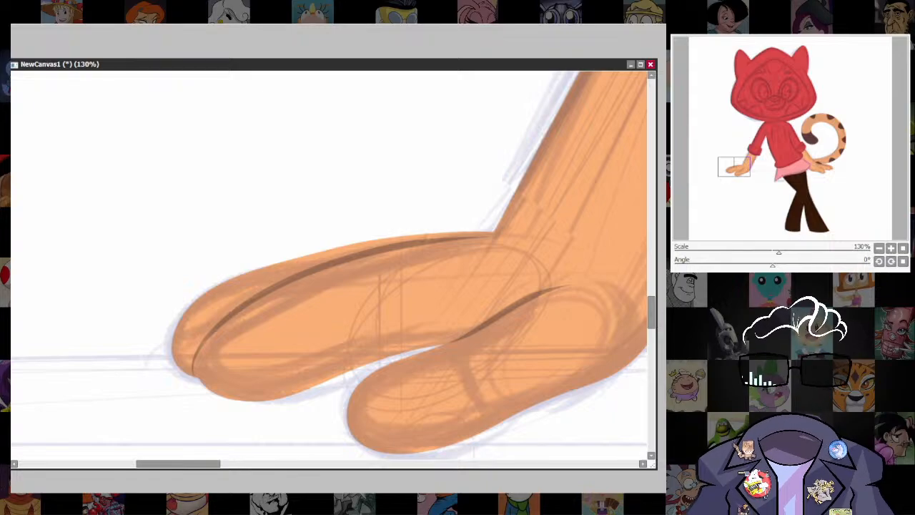
Draw the two slanted side edges of the hoodie's front pocket with a size 12 brush, following the sketch.
scroll(533, 308, down, 10)
drag(573, 328, 353, 394)
drag(598, 406, 514, 406)
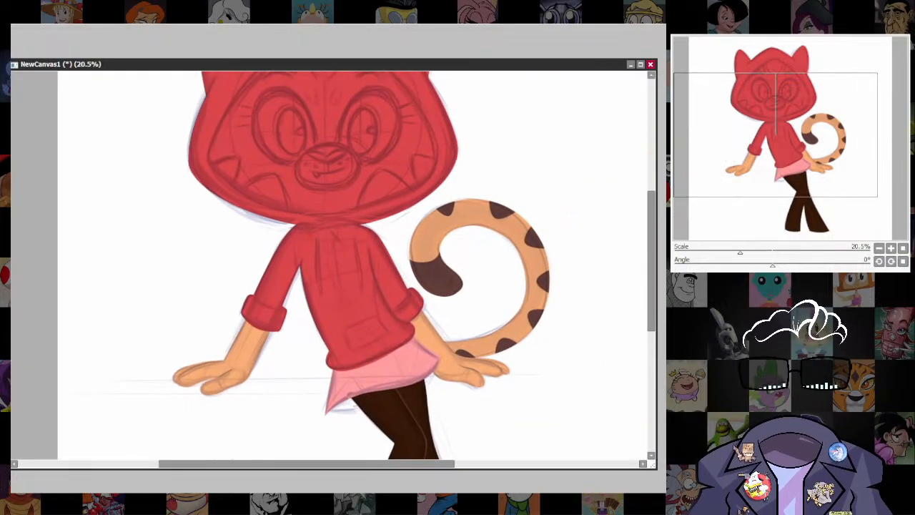
scroll(527, 337, down, 2)
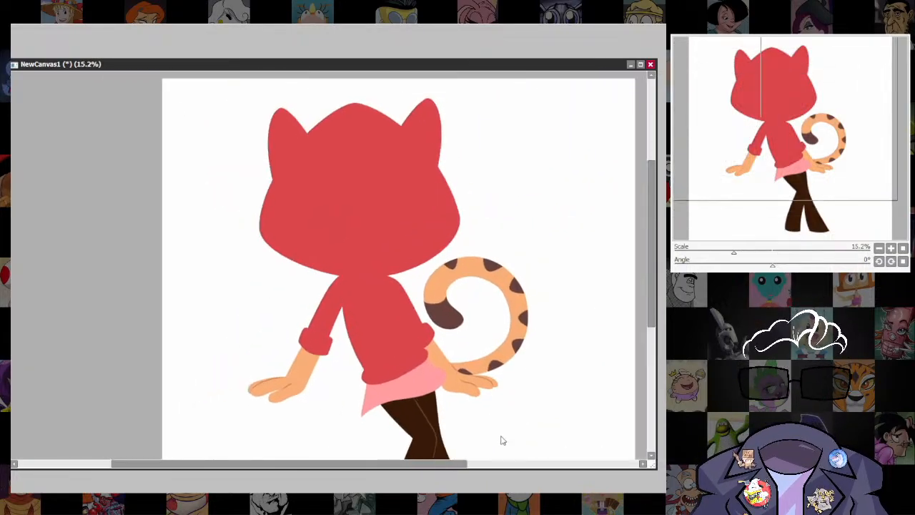
drag(463, 406, 518, 299)
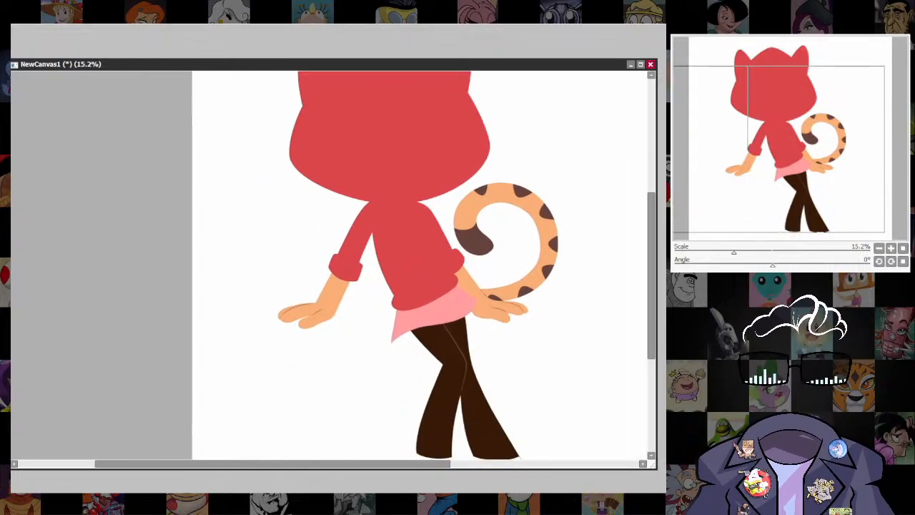
scroll(433, 249, up, 5)
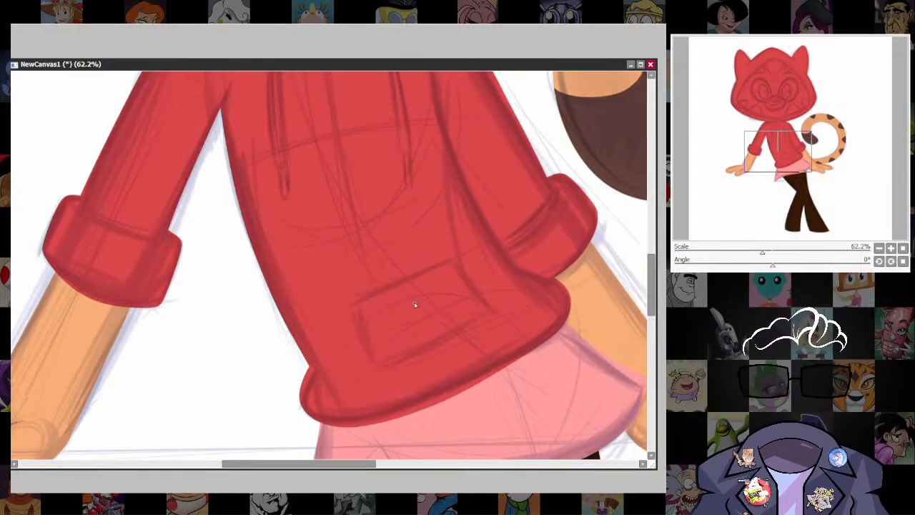
key(bracketleft)
key(bracketleft)
key(bracketleft)
key(bracketleft)
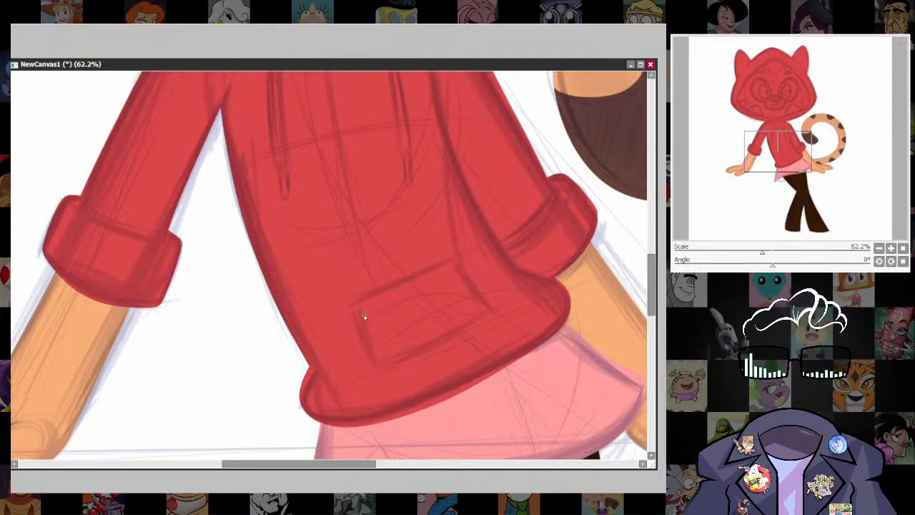
key(bracketright)
key(bracketright)
key(bracketright)
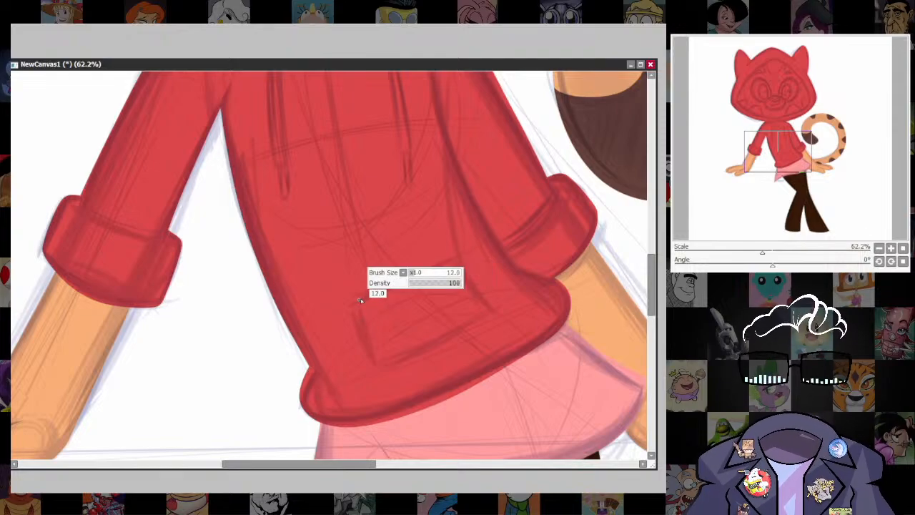
drag(356, 303, 373, 365)
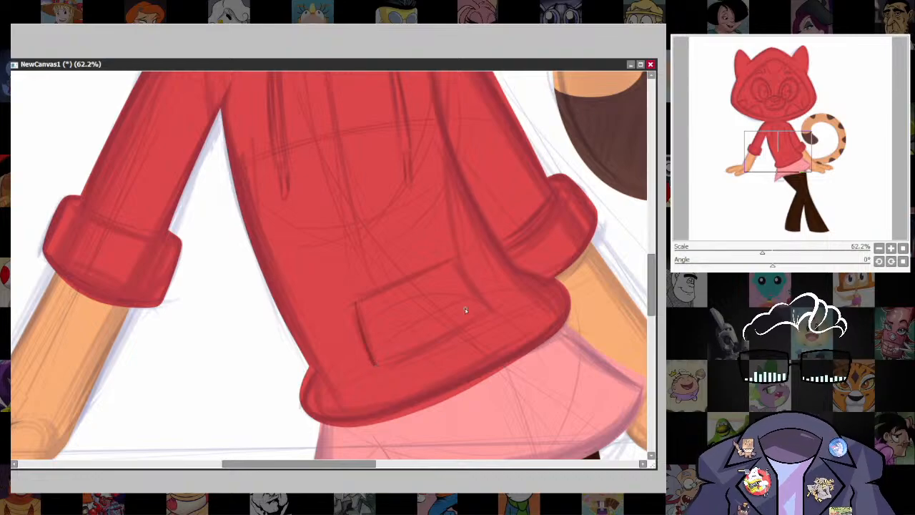
drag(483, 297, 490, 310)
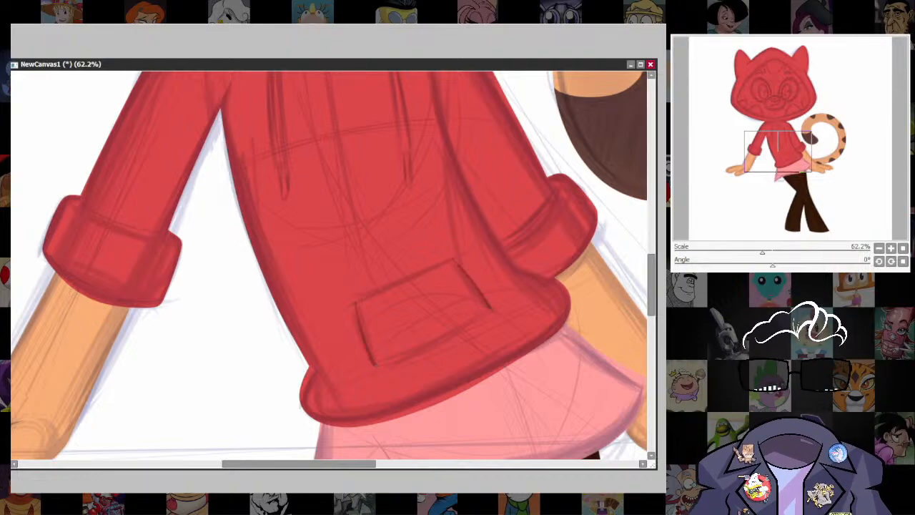
Draw the pocket's lower and upper edges with a thinner brush to close its outline, replacing unsatisfactory strokes.
scroll(625, 290, up, 3)
drag(565, 377, 500, 281)
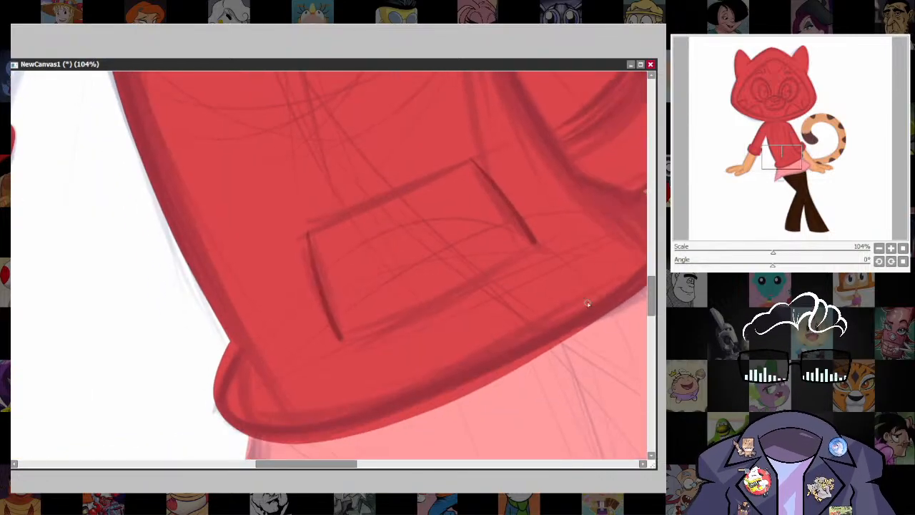
key(bracketleft)
key(bracketleft)
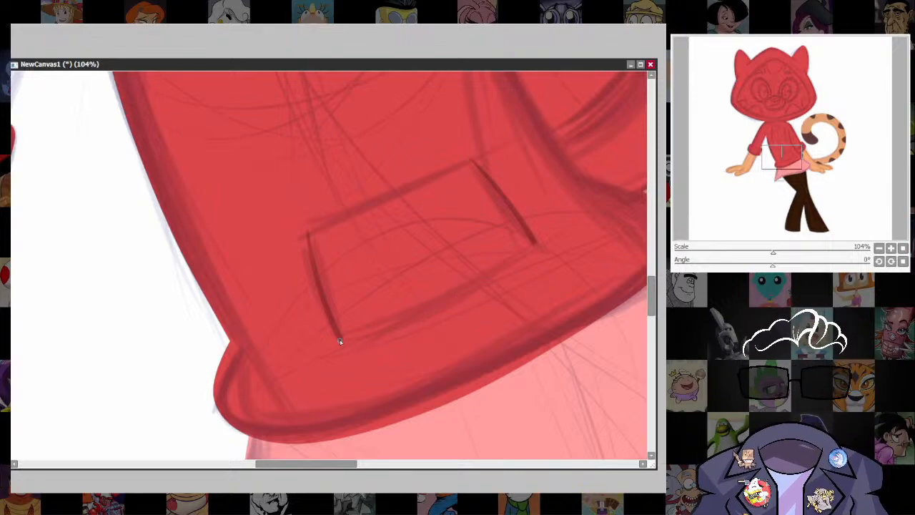
key(bracketleft)
drag(340, 340, 526, 249)
key(ctrl+z)
key(bracketleft)
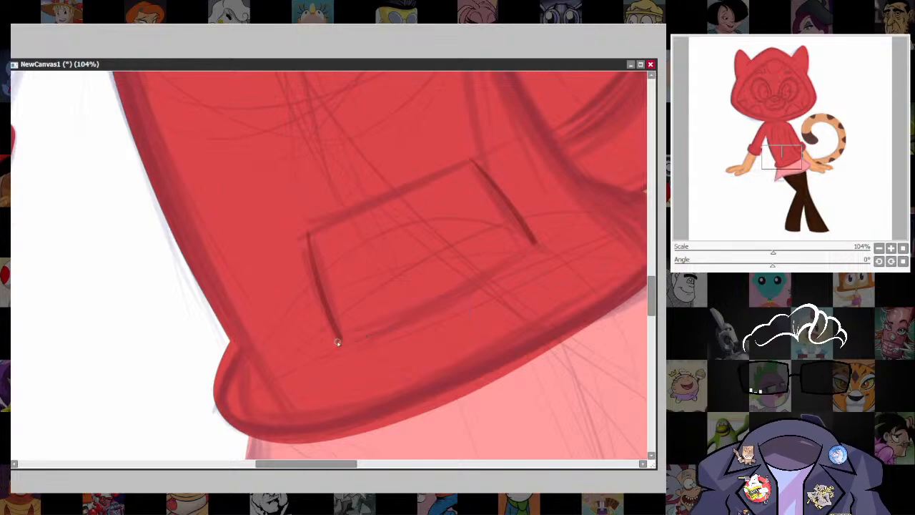
mouse_move(339, 340)
mouse_down()
mouse_move(456, 293)
mouse_move(535, 245)
mouse_move(526, 275)
mouse_up()
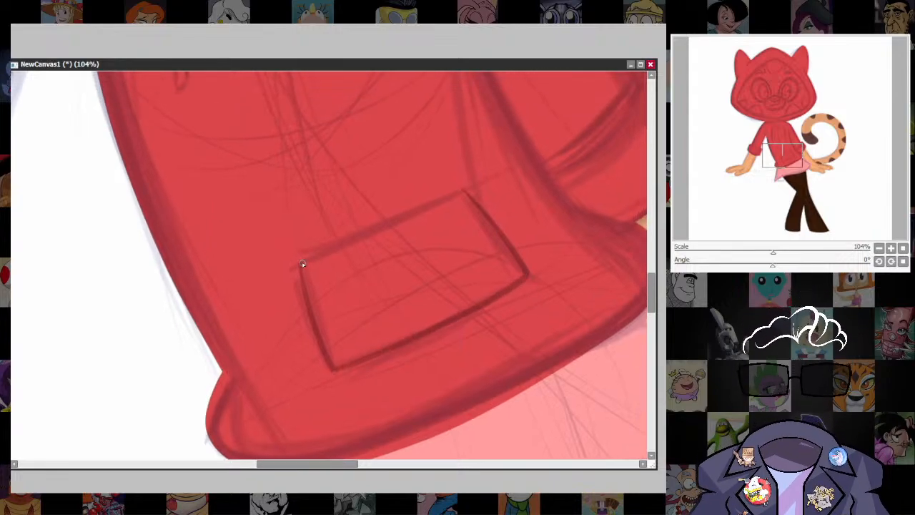
drag(303, 259, 468, 188)
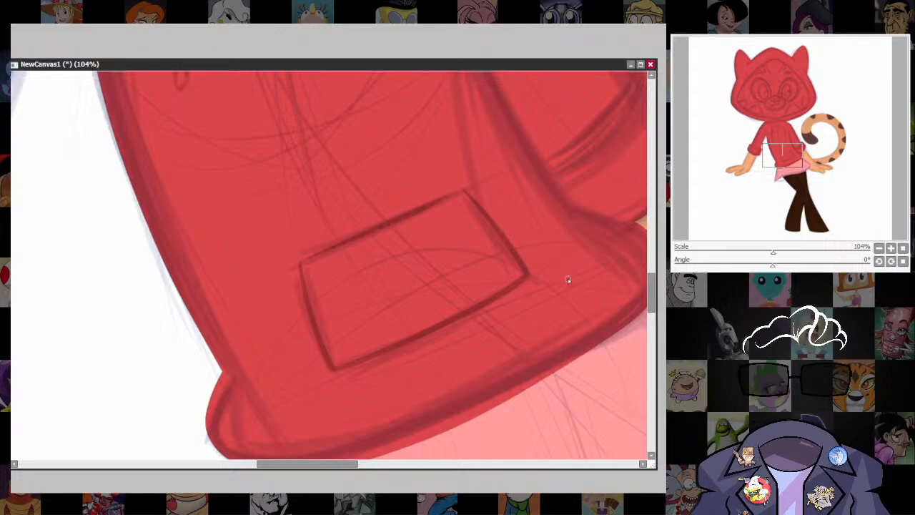
key(ctrl+z)
drag(311, 256, 469, 179)
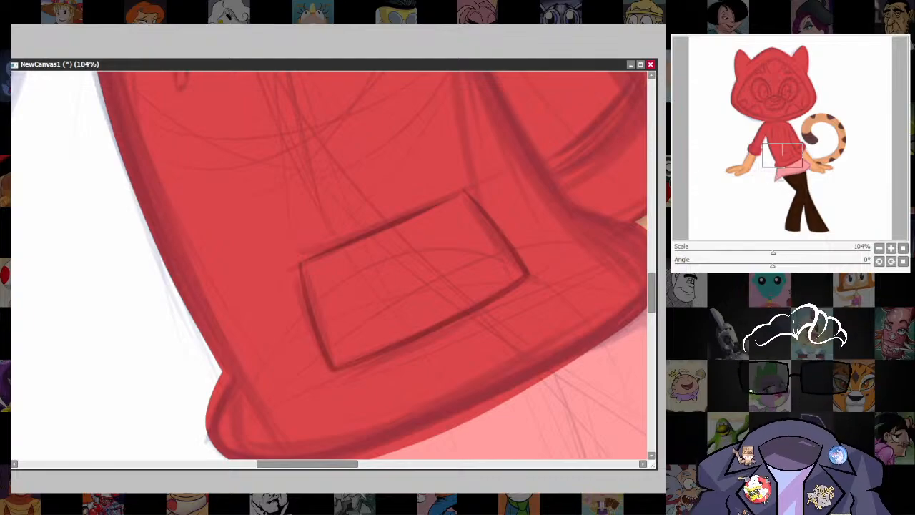
Draw a curved fold line across the rolled cuff of the arm away from the tail, with short lines joining it to both sleeve edges.
scroll(536, 259, down, 3)
drag(539, 270, 520, 379)
scroll(422, 239, down, 3)
drag(409, 298, 528, 327)
scroll(384, 307, up, 8)
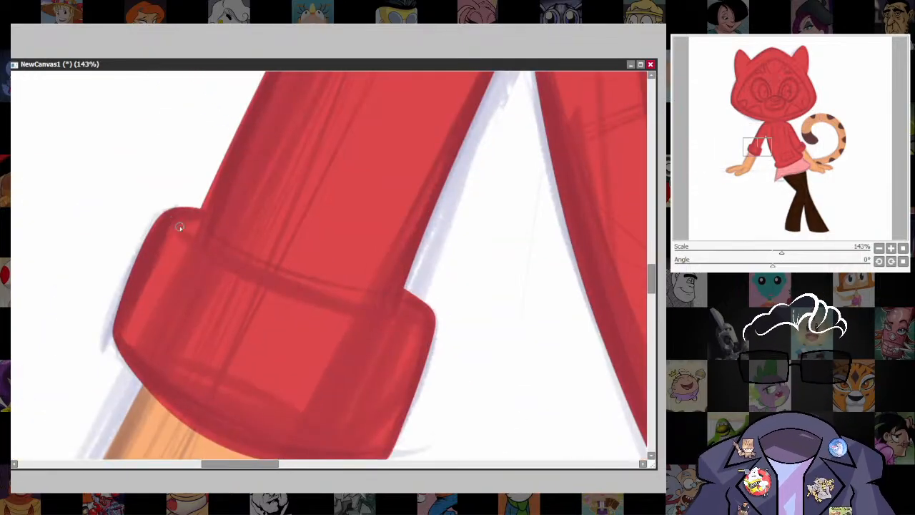
mouse_move(179, 229)
mouse_down()
mouse_move(313, 306)
mouse_move(420, 316)
mouse_move(407, 365)
mouse_up()
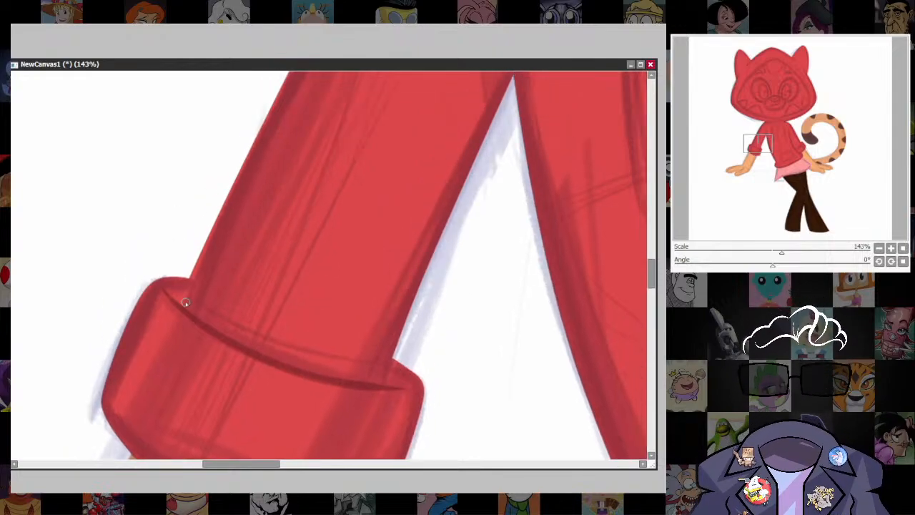
drag(188, 281, 177, 302)
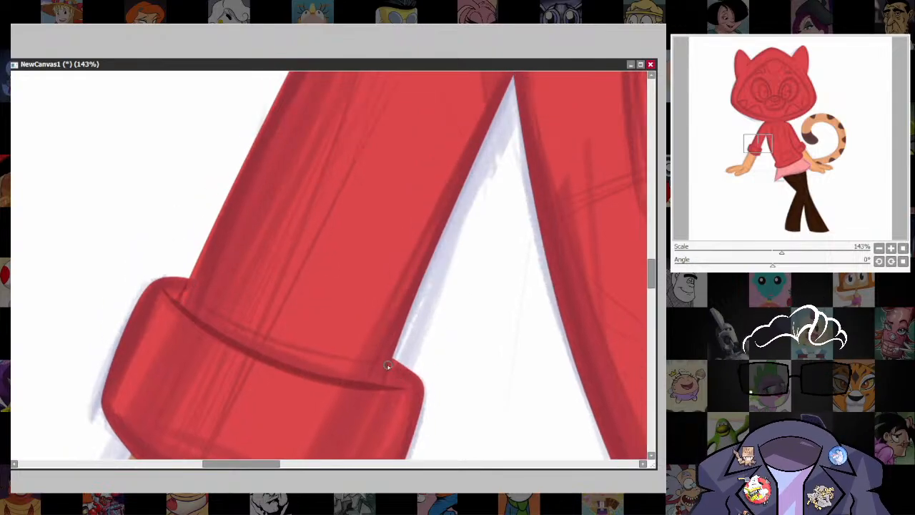
drag(393, 361, 381, 387)
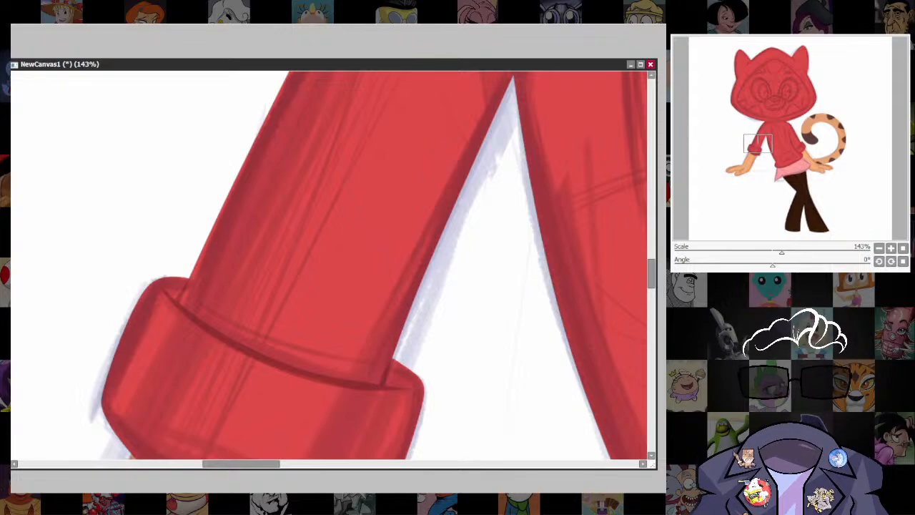
Draw a curved line separating the sleeve from the rolled cuff on the arm beside the tail.
scroll(638, 309, down, 3)
drag(633, 334, 329, 398)
drag(437, 372, 472, 294)
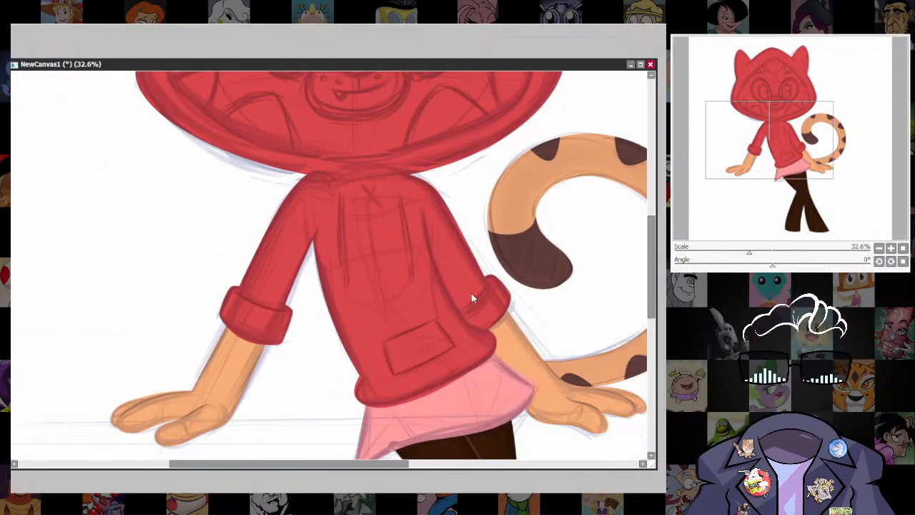
scroll(470, 293, up, 2)
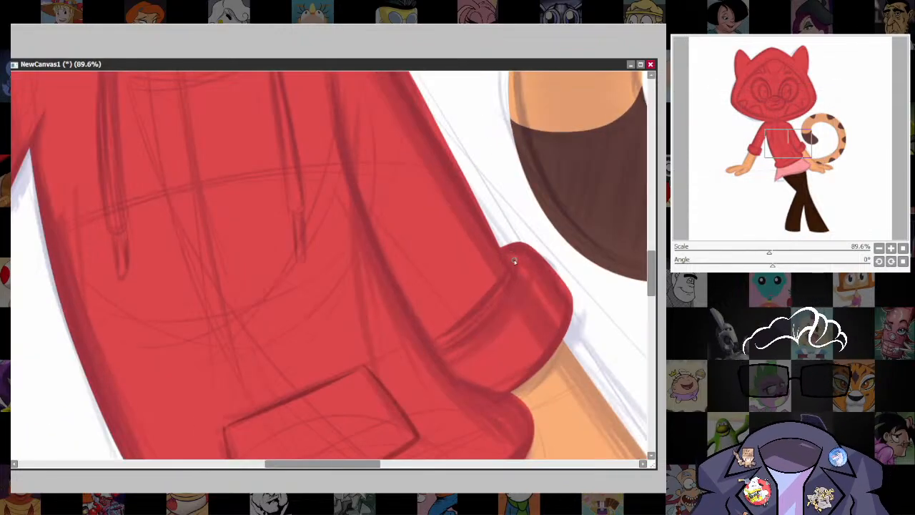
mouse_move(514, 259)
mouse_down()
mouse_move(496, 305)
mouse_move(433, 348)
mouse_up()
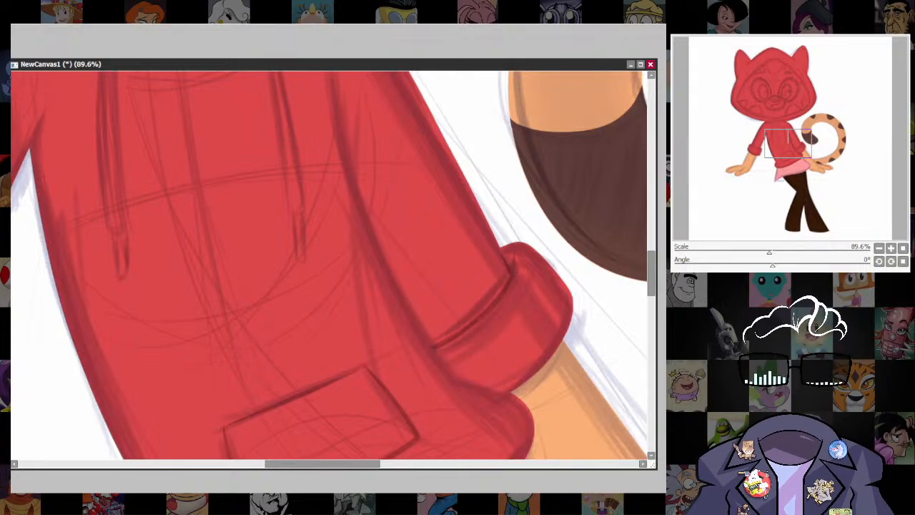
Draw a curved shoulder line under the hood and a short tapered armpit crease on the arm away from the tail.
scroll(504, 304, down, 5)
scroll(539, 348, up, 2)
scroll(267, 219, up, 5)
drag(250, 227, 362, 405)
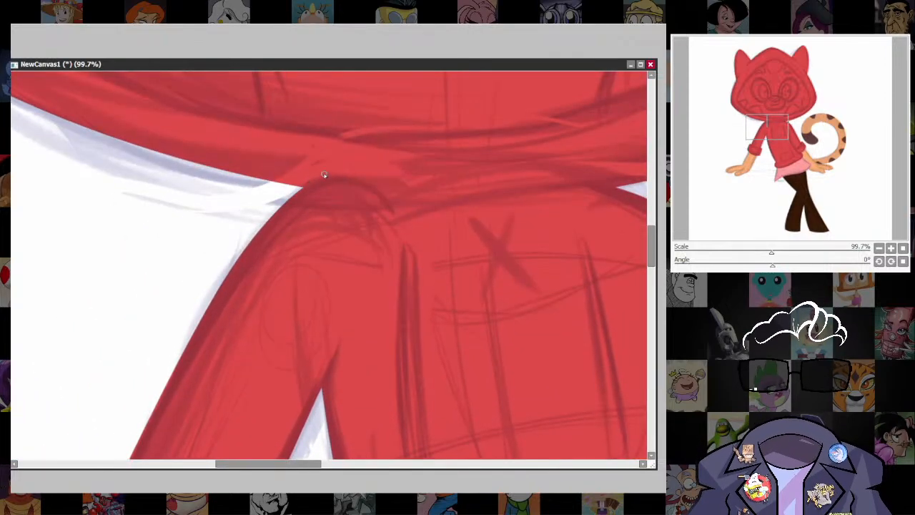
mouse_move(303, 188)
mouse_down()
mouse_move(342, 172)
mouse_move(378, 183)
mouse_move(405, 229)
mouse_up()
drag(448, 366, 481, 202)
drag(372, 175, 352, 229)
drag(373, 179, 338, 275)
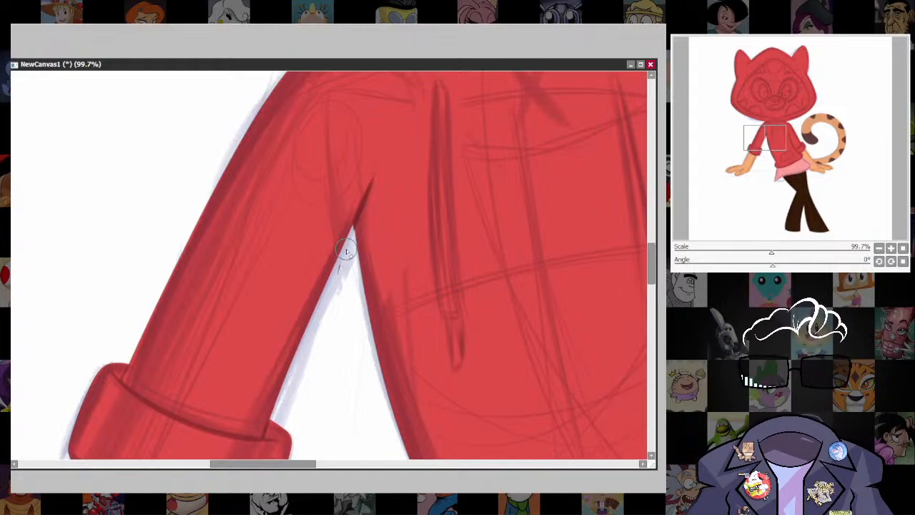
drag(339, 259, 335, 308)
Draw a long curved line separating the tail-side sleeve from the torso, from below the shoulder to the hoodie's hem.
drag(543, 389, 284, 358)
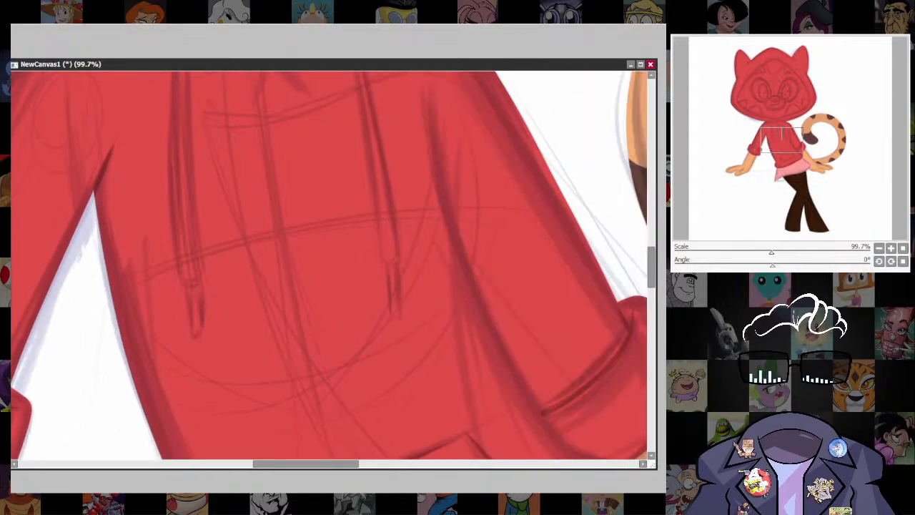
scroll(533, 286, down, 5)
scroll(557, 308, up, 3)
drag(553, 333, 555, 353)
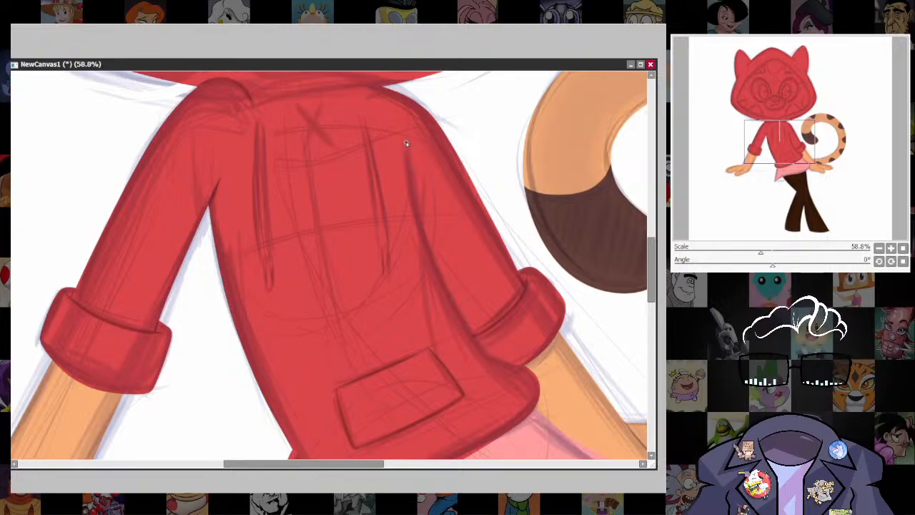
mouse_move(414, 210)
mouse_down()
mouse_move(441, 288)
mouse_move(484, 349)
mouse_move(511, 363)
mouse_up()
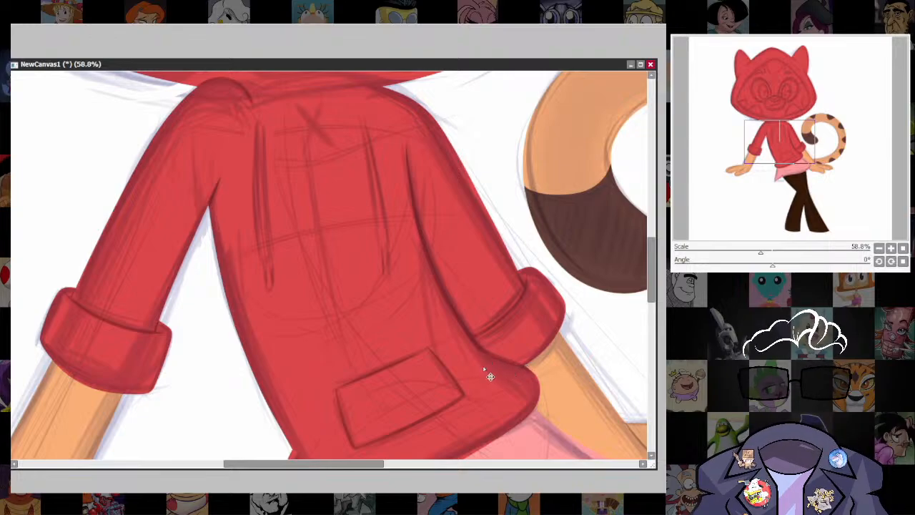
Place a three-point darker pink shape beneath the skirt's pointed corner and curve its upper edge along the hem.
scroll(519, 371, down, 5)
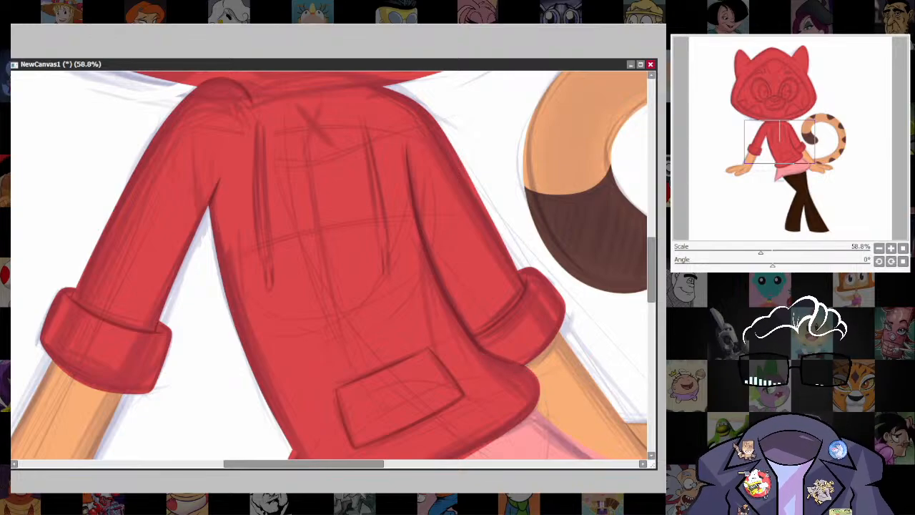
scroll(511, 314, down, 5)
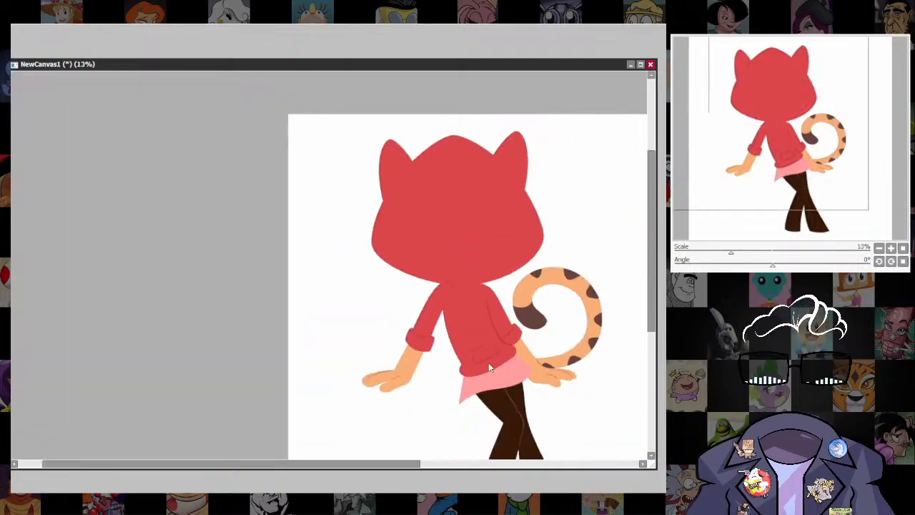
drag(488, 363, 468, 292)
scroll(504, 271, up, 5)
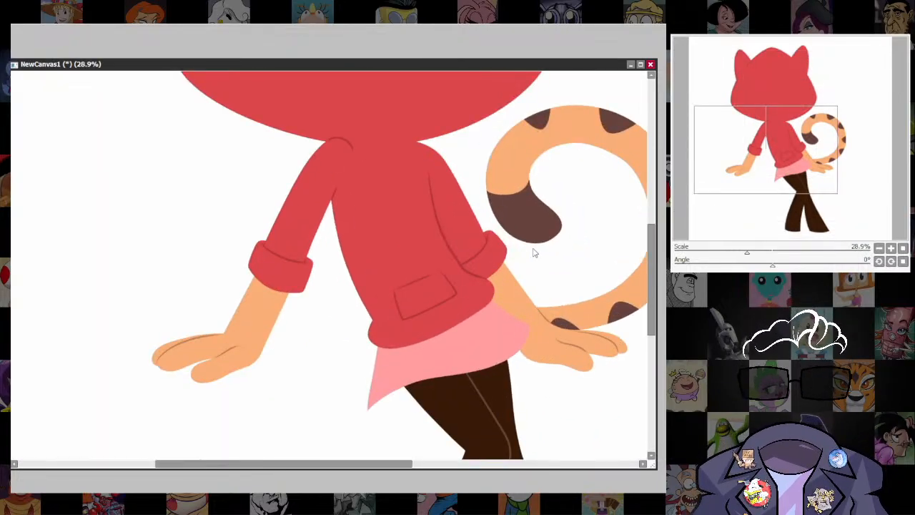
scroll(533, 252, up, 4)
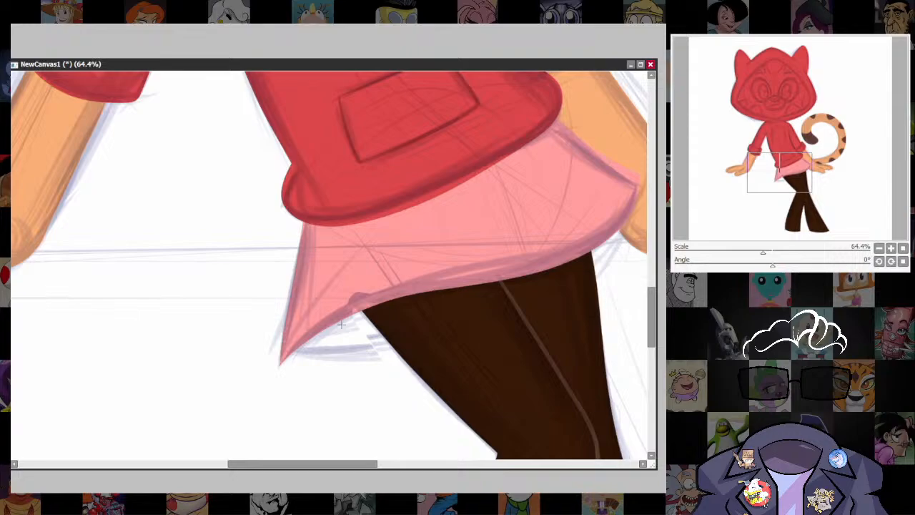
click(336, 313)
click(366, 349)
click(279, 365)
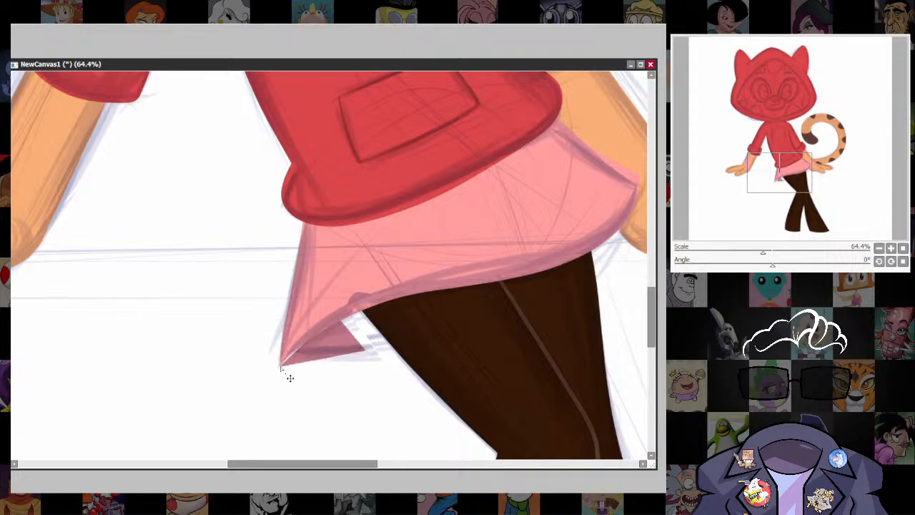
drag(290, 355, 298, 337)
Extend the darker pink skirt underside behind the legs, bending its upper edge along the hem toward the skirt's opposite corner.
drag(366, 350, 524, 345)
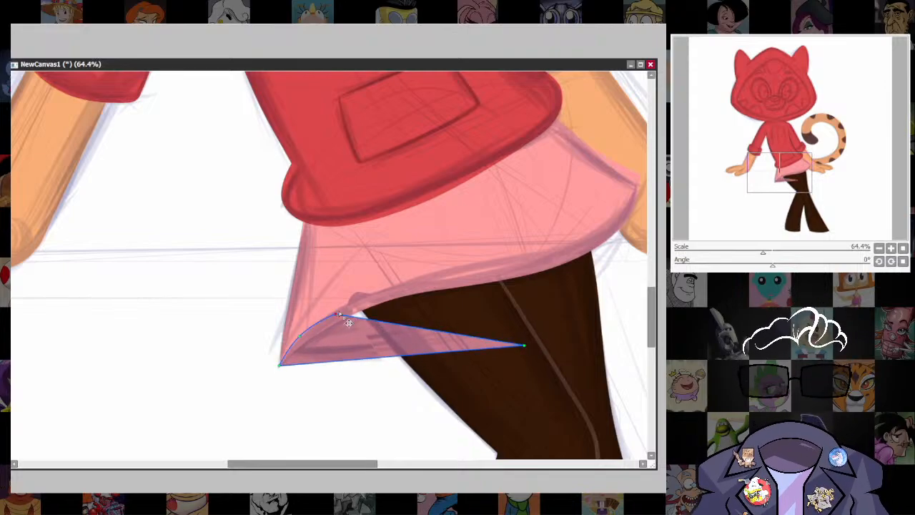
drag(350, 316, 458, 272)
drag(524, 345, 563, 305)
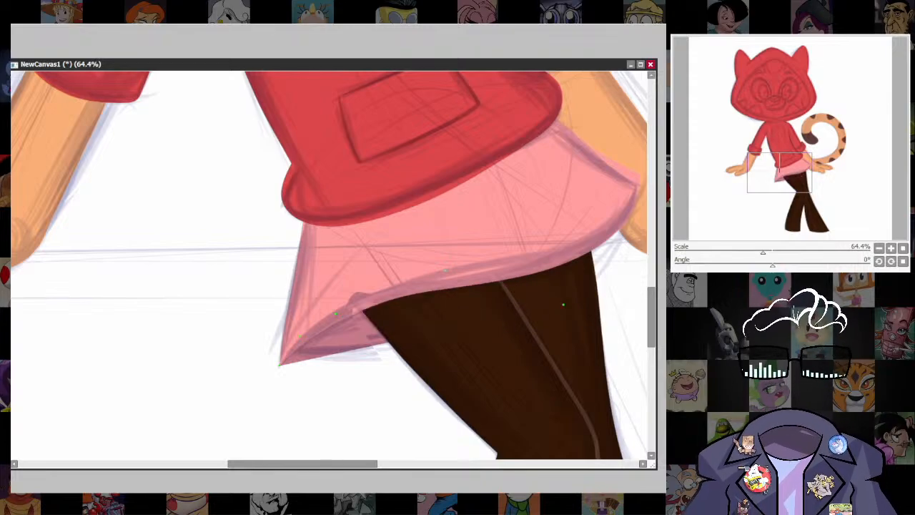
click(537, 287)
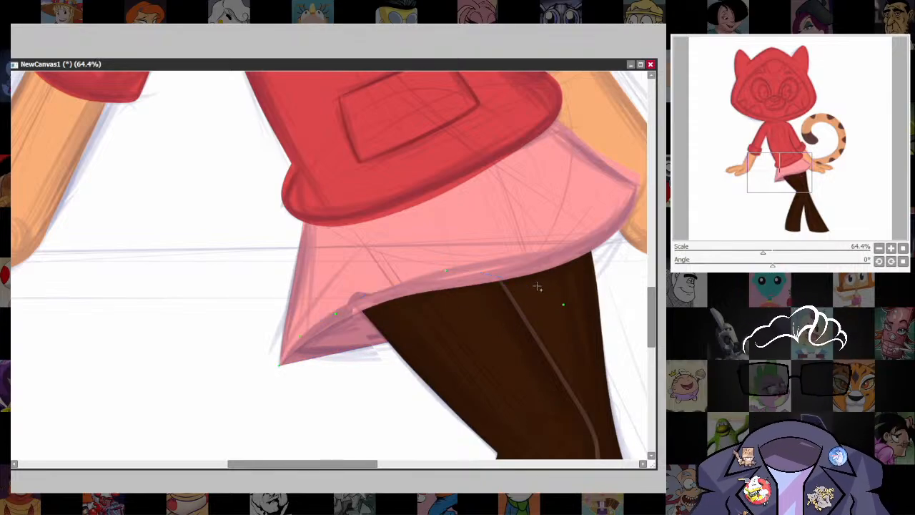
drag(537, 287, 619, 224)
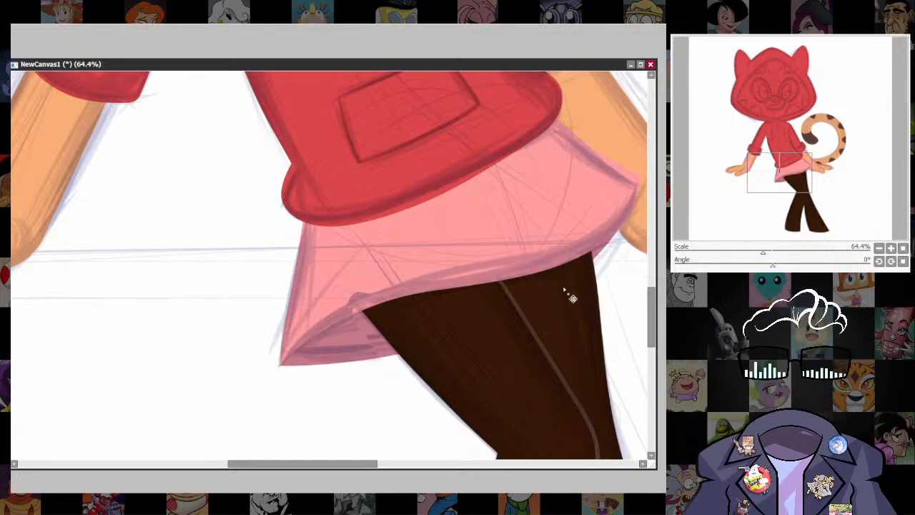
Examine the whole figure and tail, comparing the flat shapes with the sketch visible and hidden.
key(ctrl)
scroll(539, 313, down, 7)
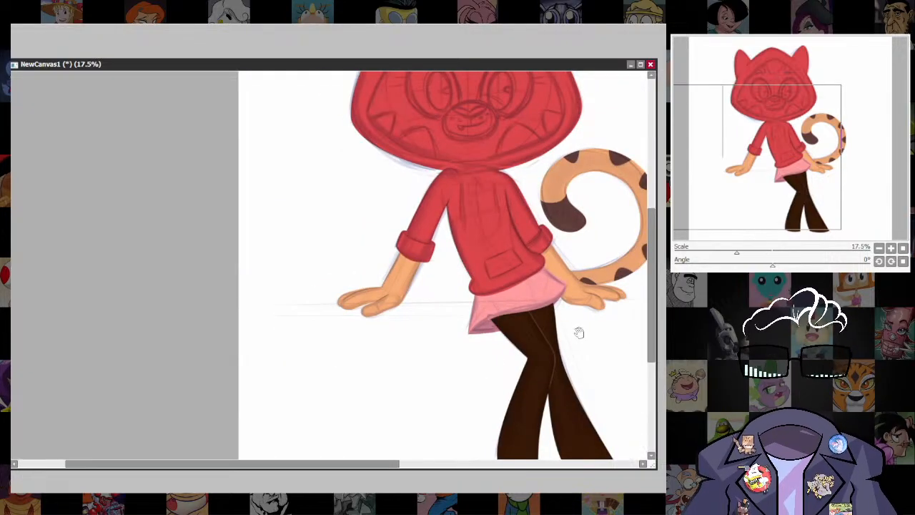
drag(578, 331, 462, 412)
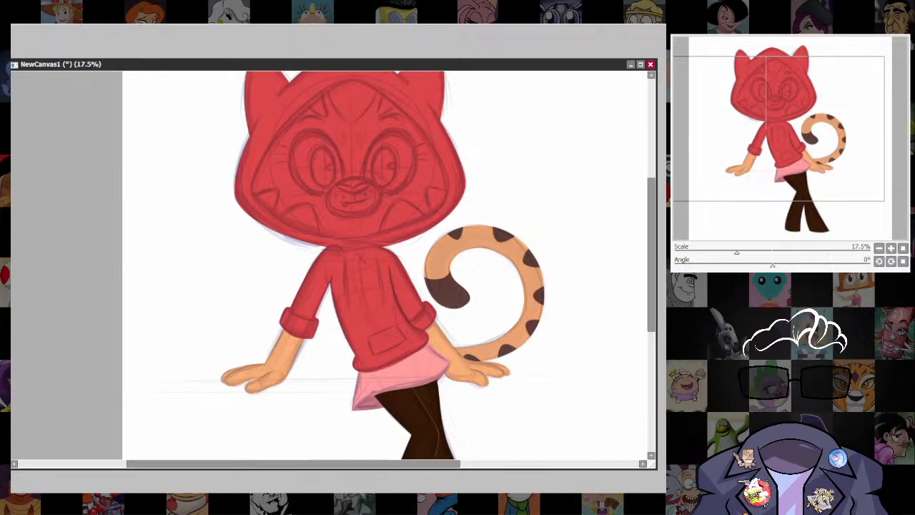
drag(444, 362, 481, 265)
scroll(482, 264, down, 5)
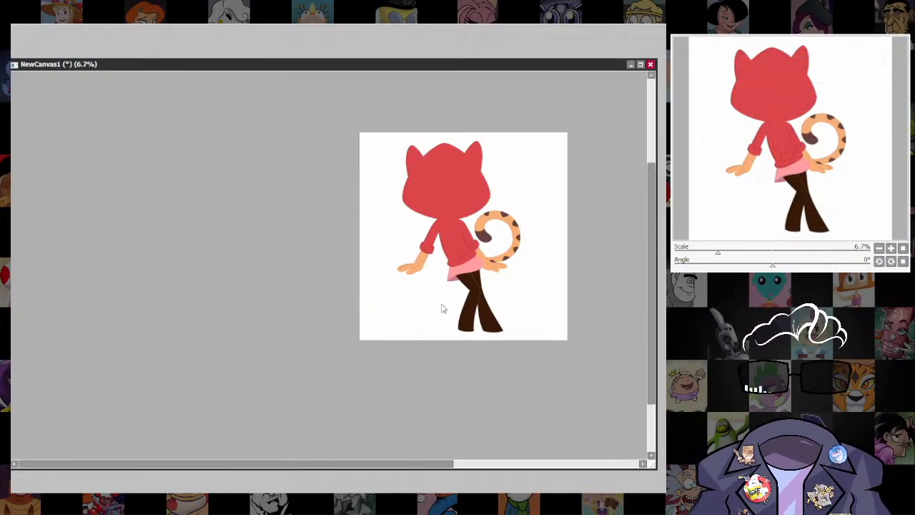
scroll(494, 251, up, 6)
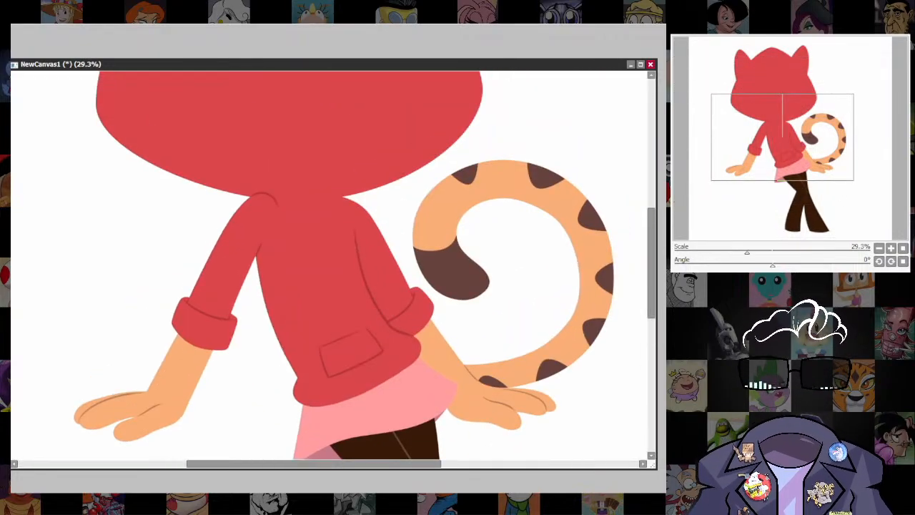
scroll(488, 336, down, 3)
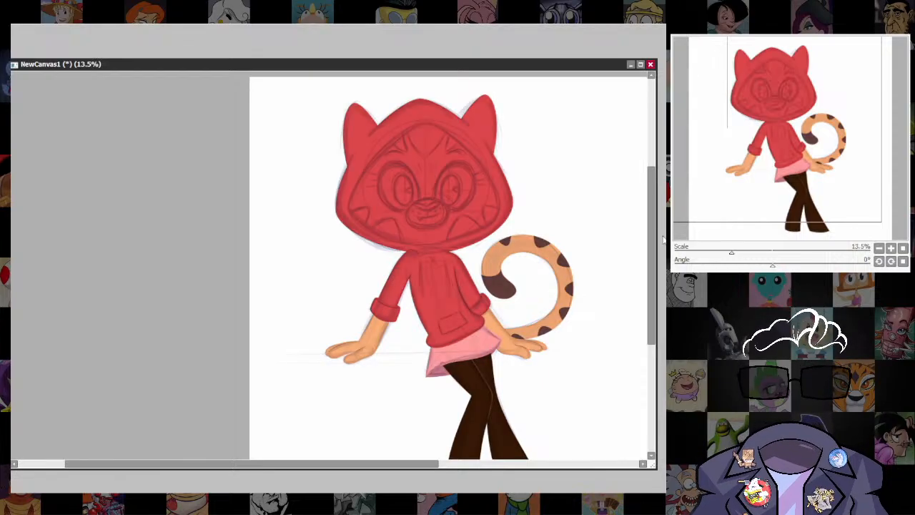
scroll(551, 299, up, 2)
drag(551, 300, 583, 423)
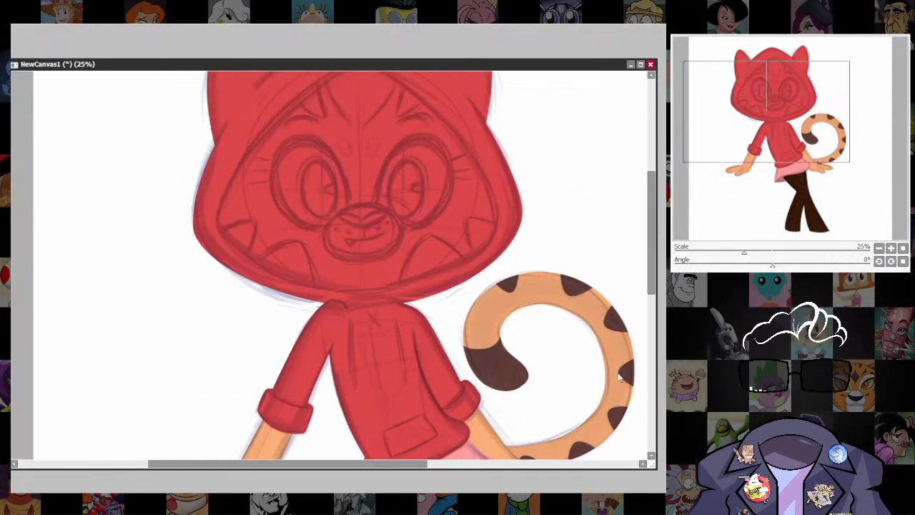
drag(332, 69, 334, 26)
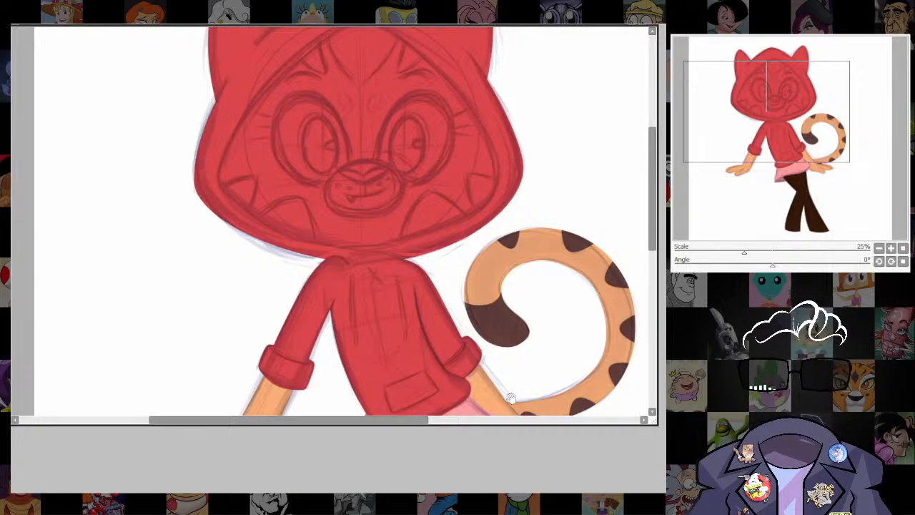
Select the orange fill of the tail-side arm and tail as the clipping area for a forearm marking.
scroll(508, 394, up, 2)
drag(512, 400, 520, 225)
scroll(520, 227, up, 1)
drag(520, 336, 420, 406)
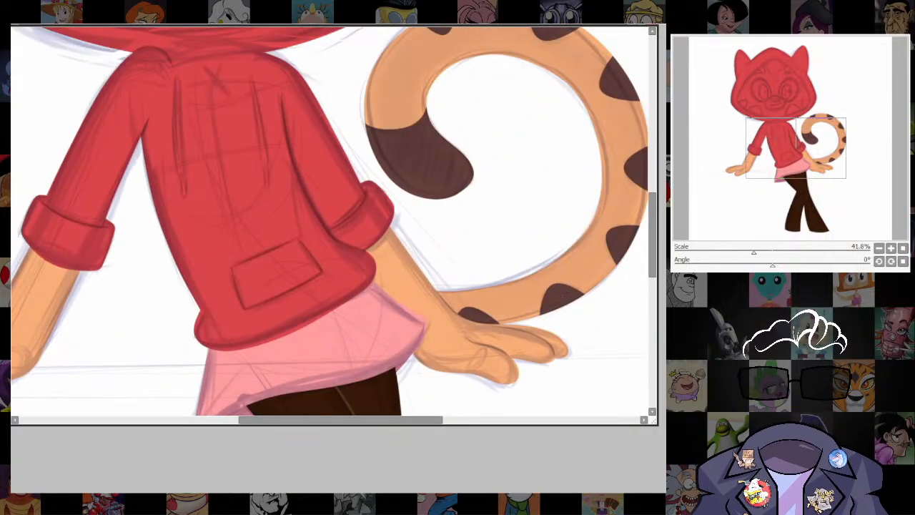
scroll(598, 314, up, 2)
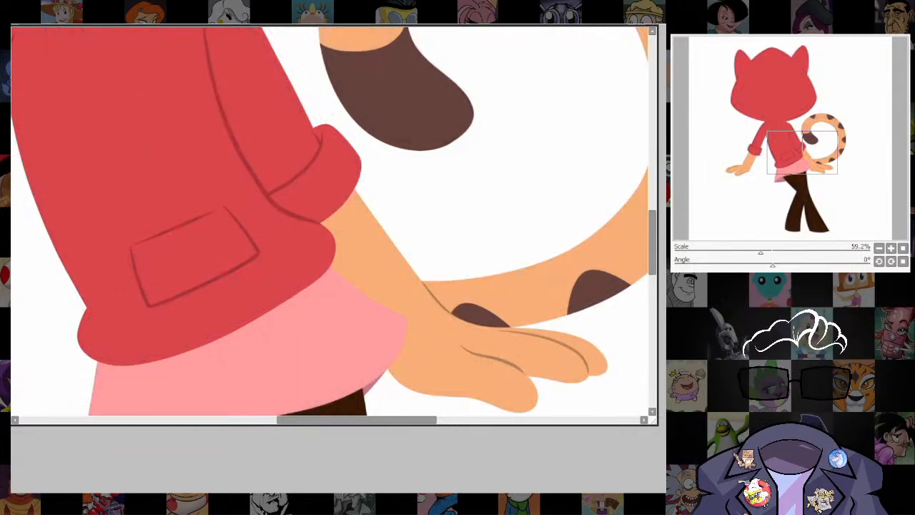
click(407, 323)
key(ctrl+z)
click(429, 328)
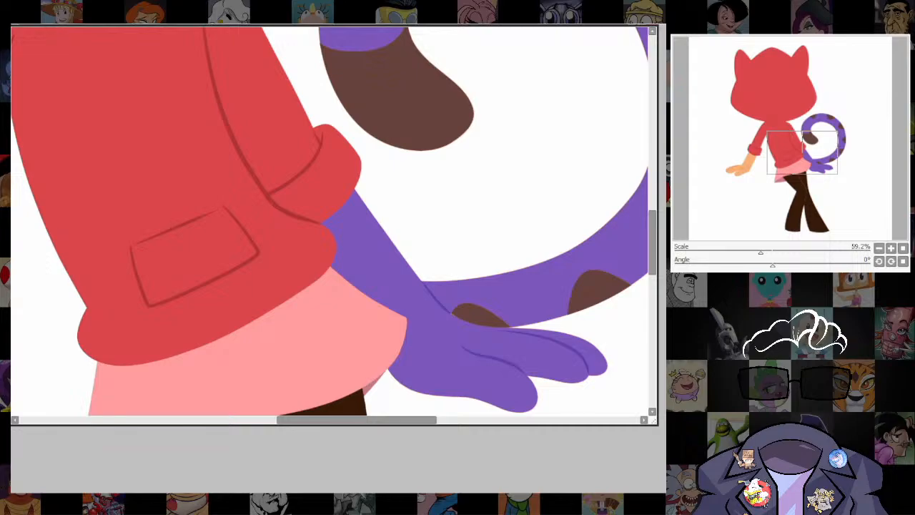
key(ctrl+z)
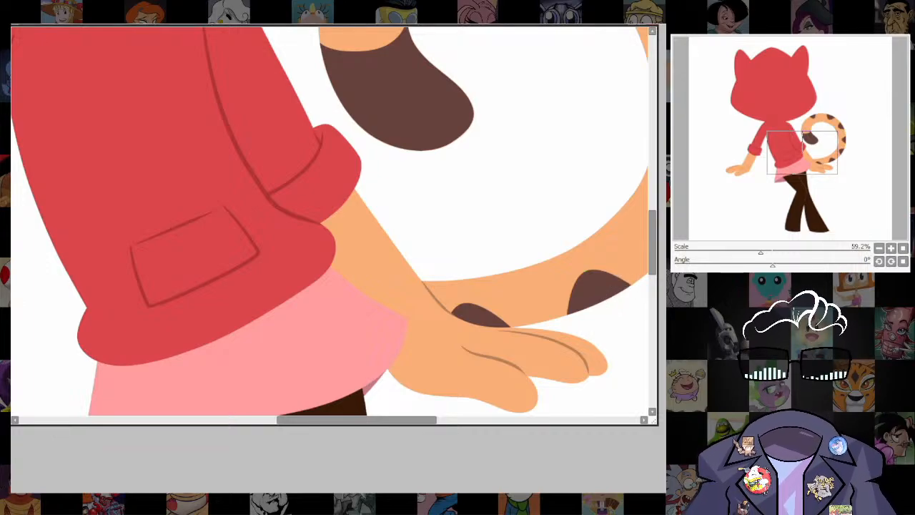
Copy a brown tail spot onto the tail-side forearm, then rotate, resize and fit it against the arm's outer edge.
drag(599, 287, 427, 253)
key(ctrl+t)
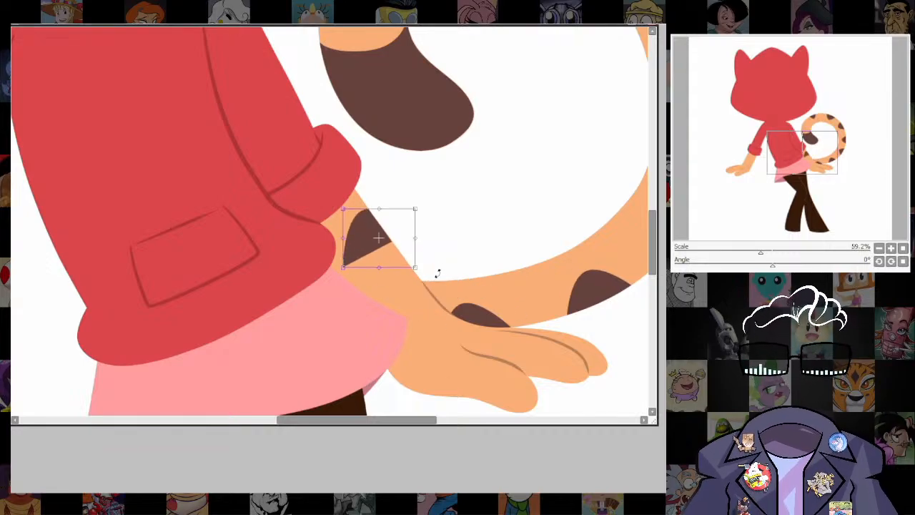
drag(426, 200, 392, 242)
drag(384, 197, 391, 205)
drag(373, 277, 364, 278)
key(Return)
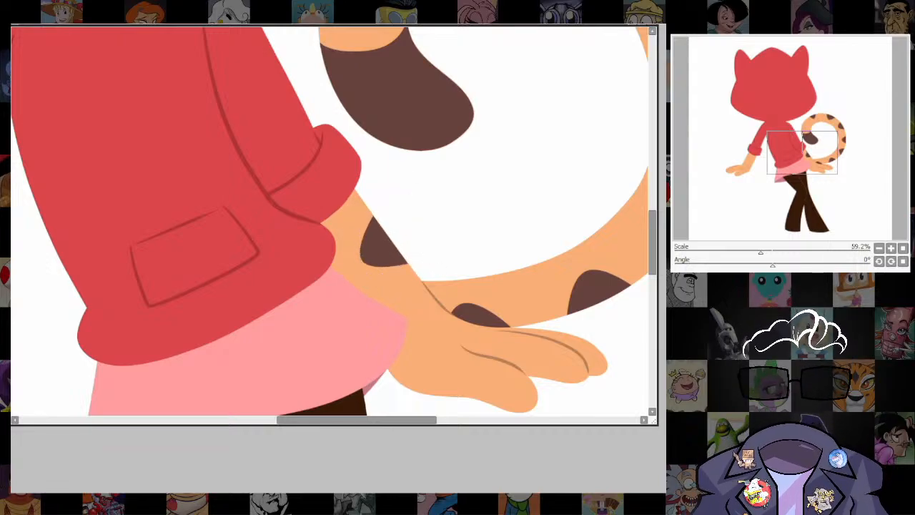
Select the orange fill of the forearm away from the tail and place a copy of the brown spot on it.
scroll(510, 299, down, 4)
scroll(511, 302, up, 2)
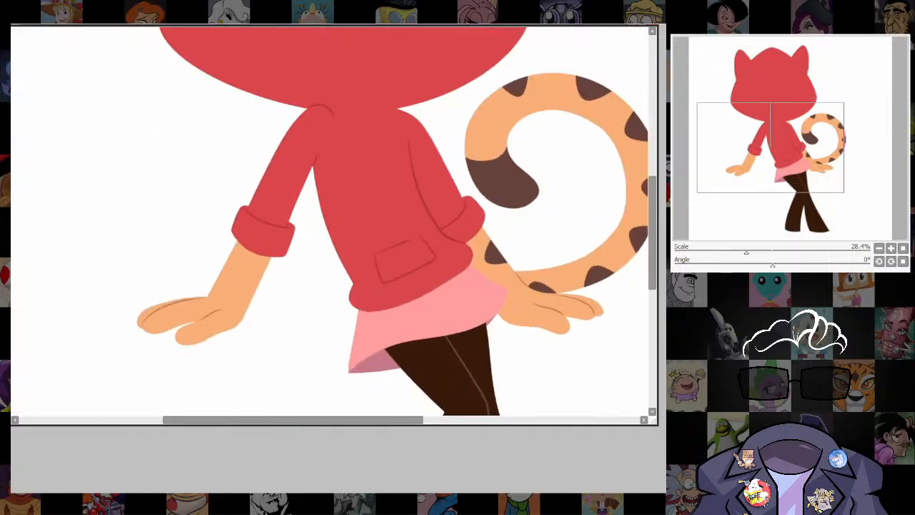
click(243, 278)
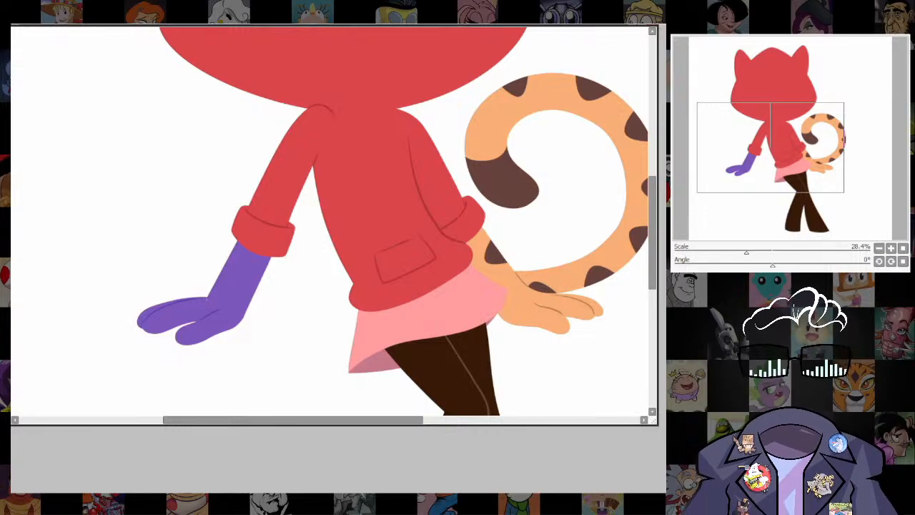
key(ctrl+z)
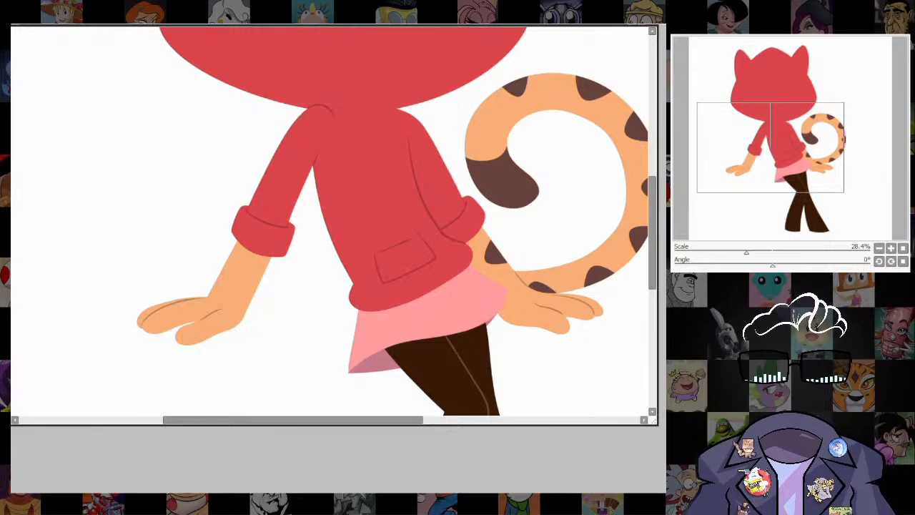
key(ctrl+z)
drag(512, 263, 235, 281)
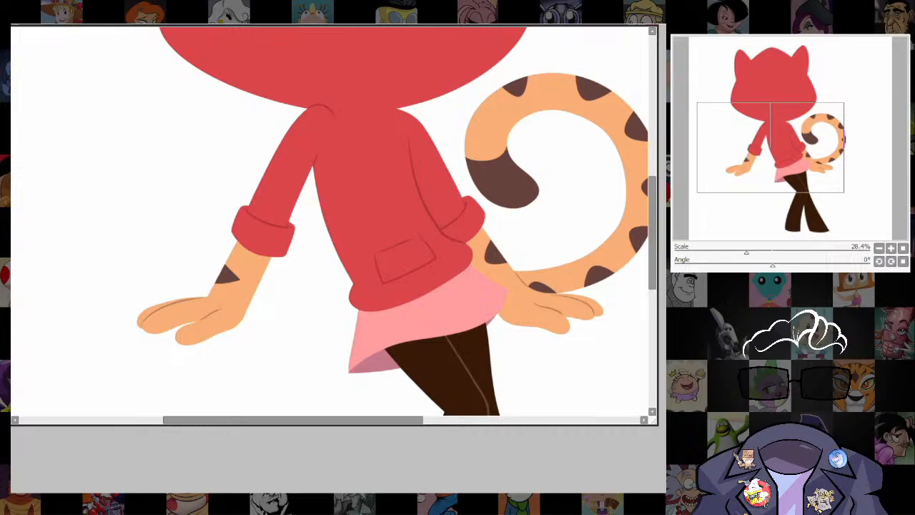
Try to rotate and shift the copied spot up the forearm away from the tail, then undo the change.
key(ctrl+t)
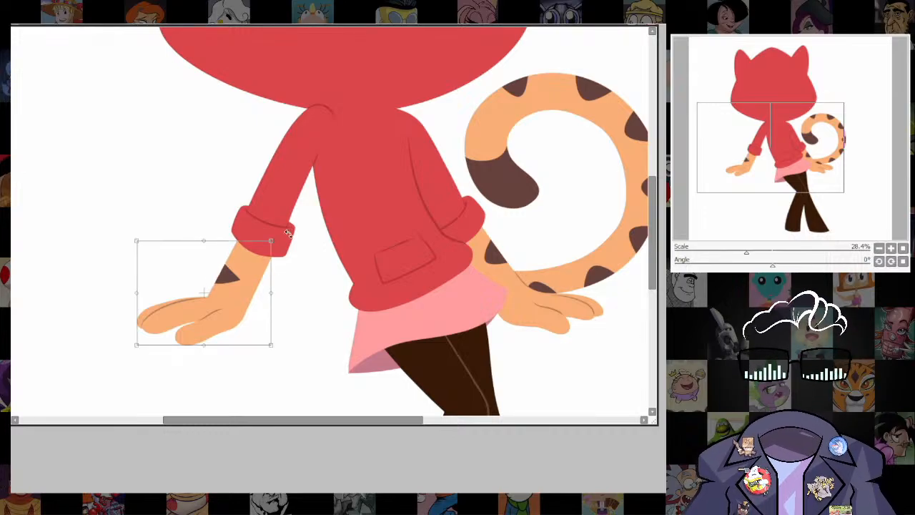
drag(288, 233, 183, 248)
drag(205, 281, 248, 268)
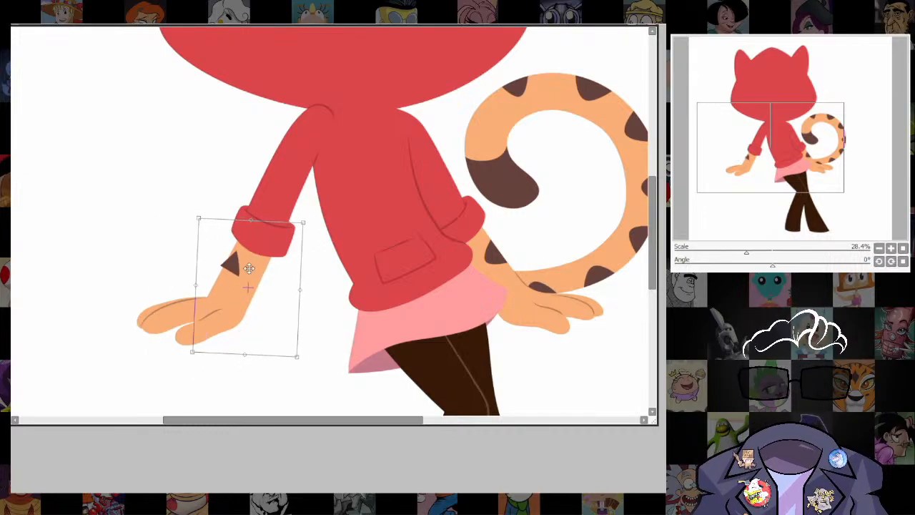
key(Return)
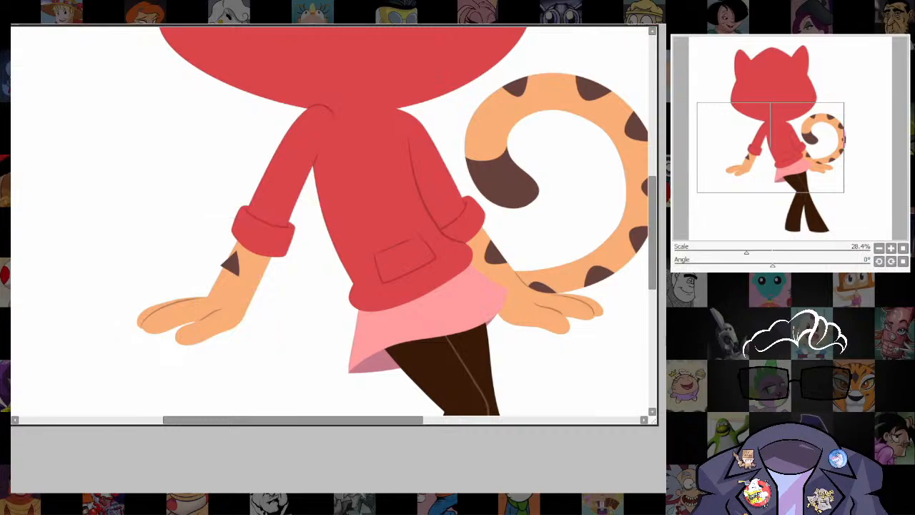
key(ctrl+z)
key(ctrl+z)
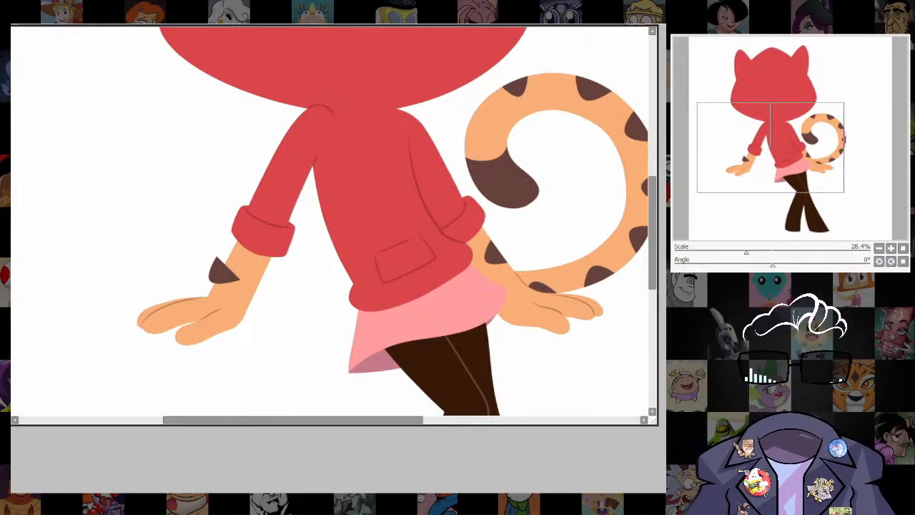
Try rotating the clipped forearm spot again, cancel the transform and remove the copied spot.
key(ctrl+y)
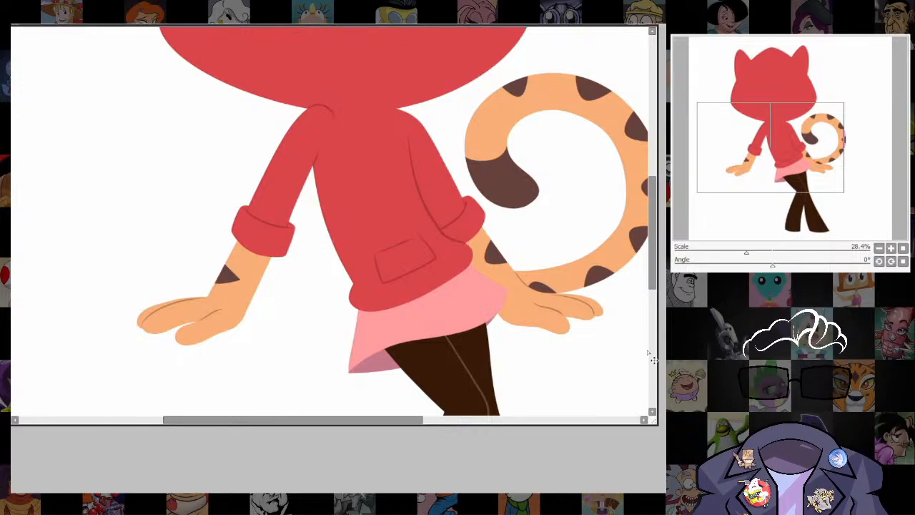
key(ctrl+t)
drag(267, 241, 230, 288)
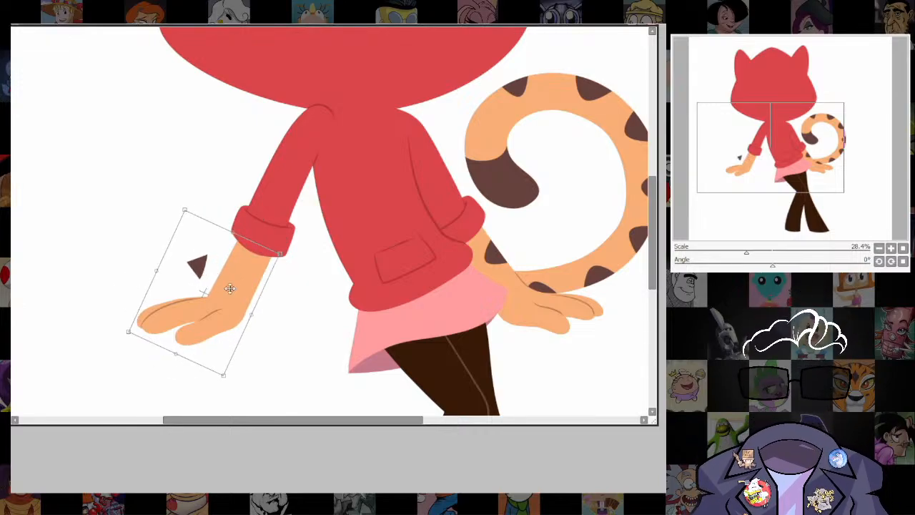
key(Escape)
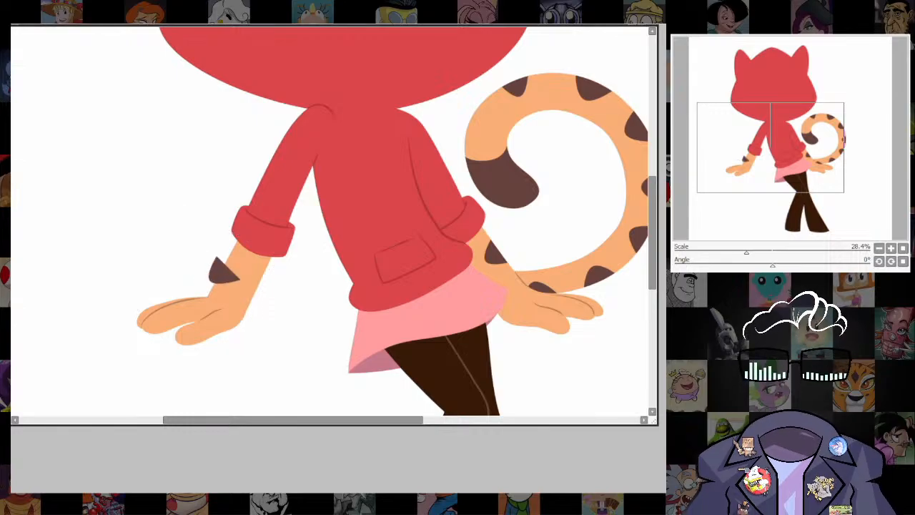
key(ctrl+z)
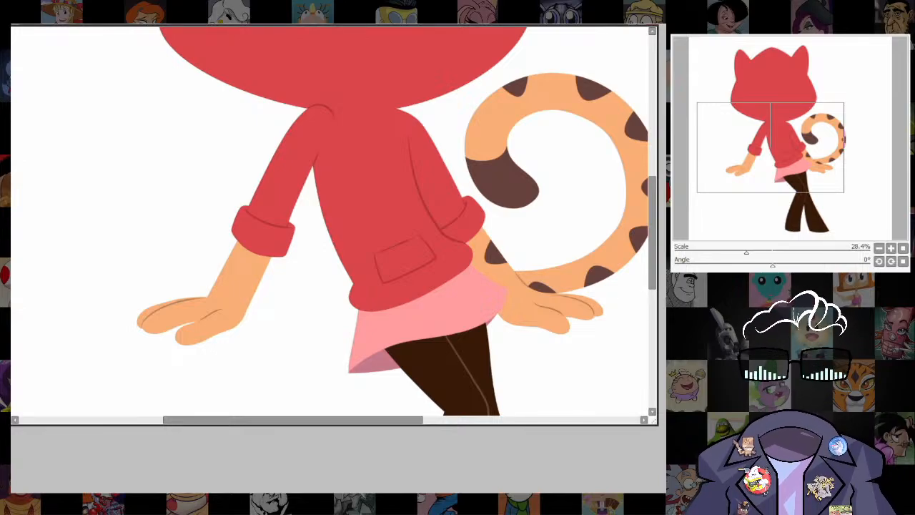
Reselect the orange forearm away from the tail and place a fresh copy of the brown spot clipped inside it.
click(233, 290)
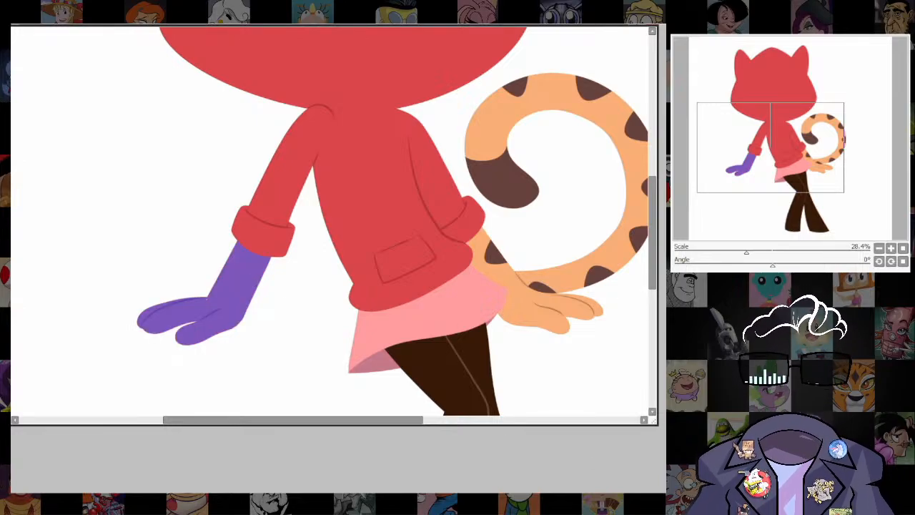
key(ctrl+d)
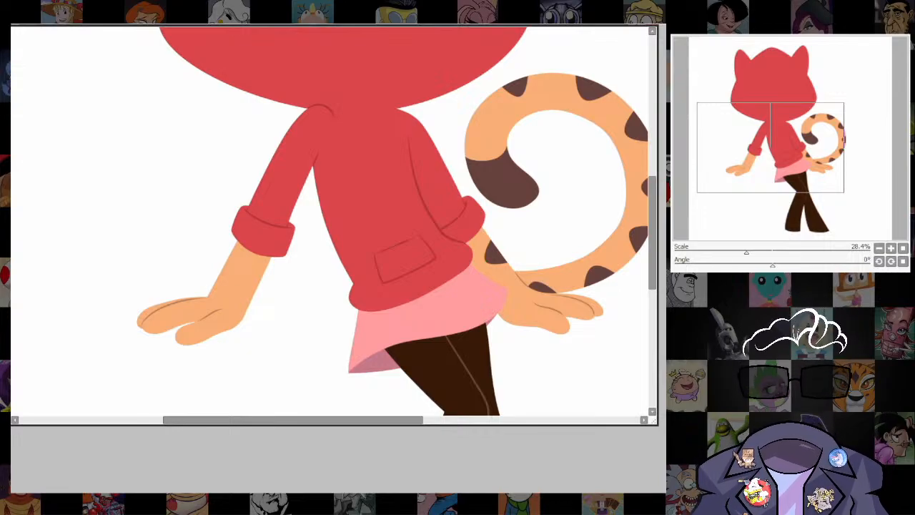
key(ctrl+z)
drag(502, 258, 228, 275)
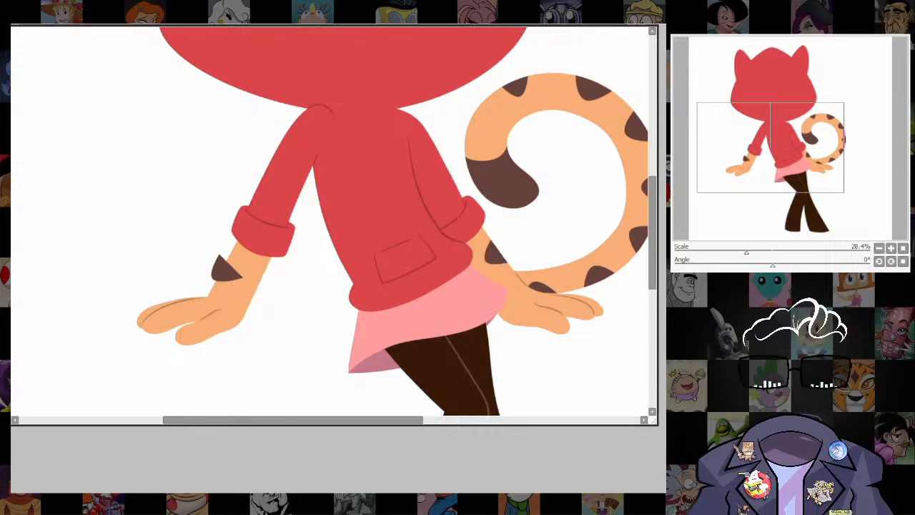
key(ctrl+g)
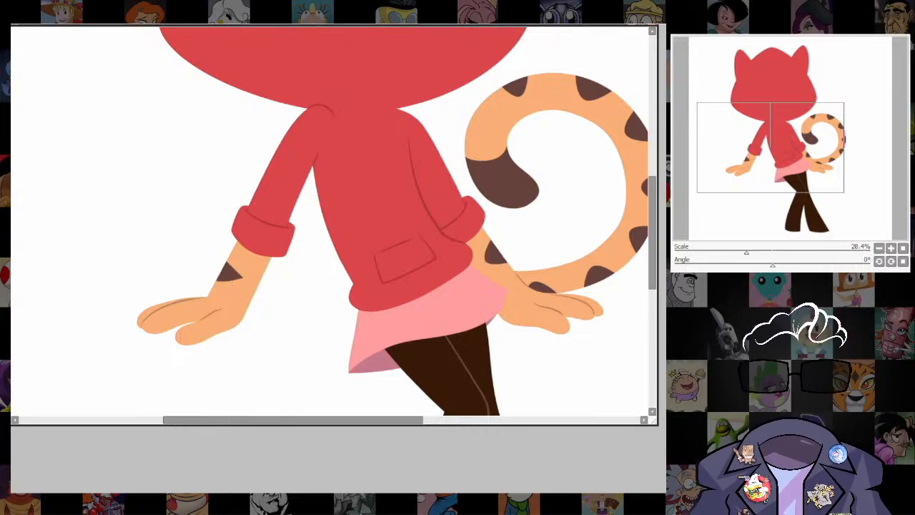
Rotate and resize the clipped spot so it sits against the forearm's outer edge below the rolled cuff.
key(ctrl+t)
drag(256, 248, 199, 245)
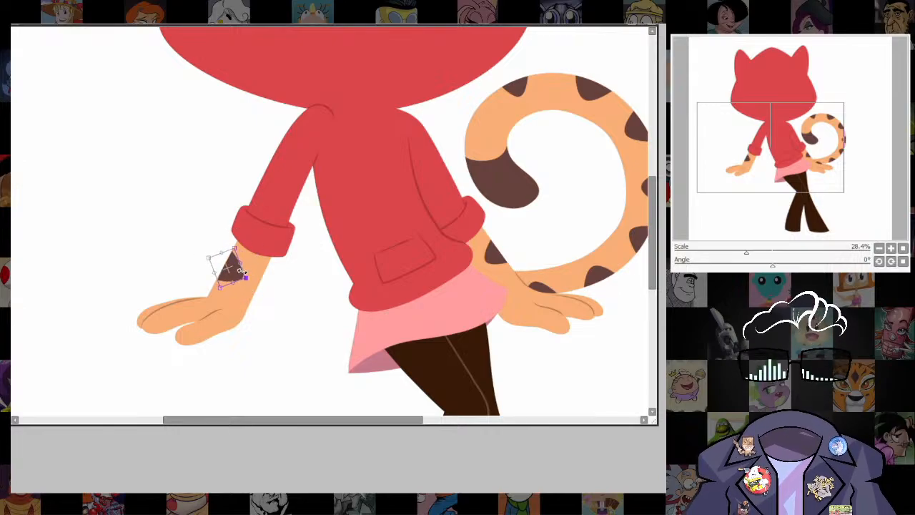
drag(234, 271, 233, 270)
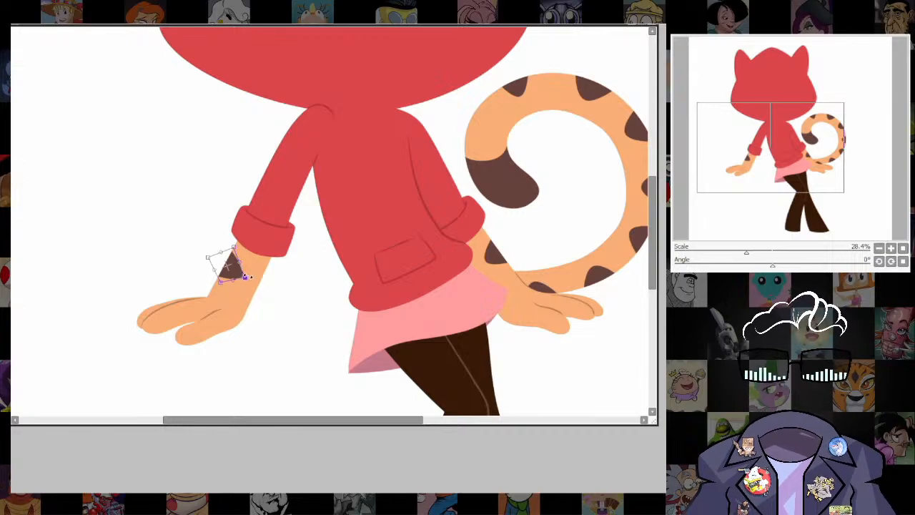
key(Return)
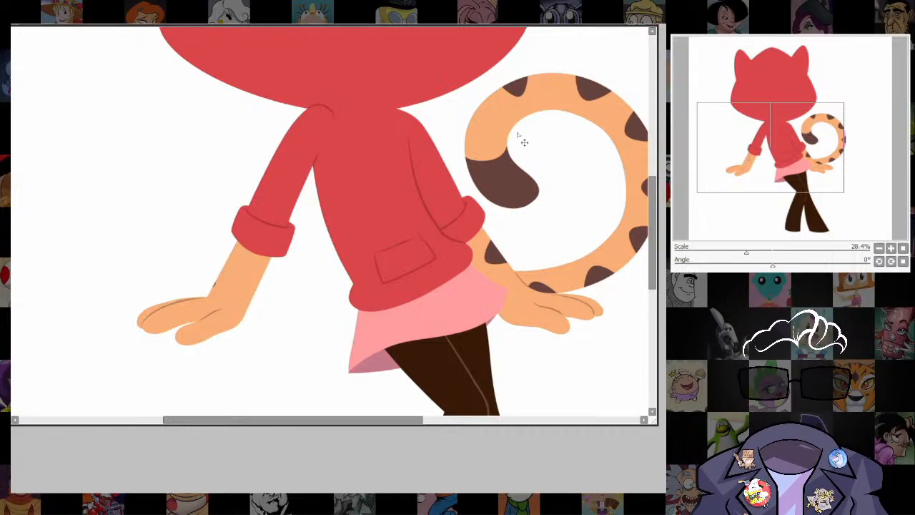
drag(523, 31, 491, 84)
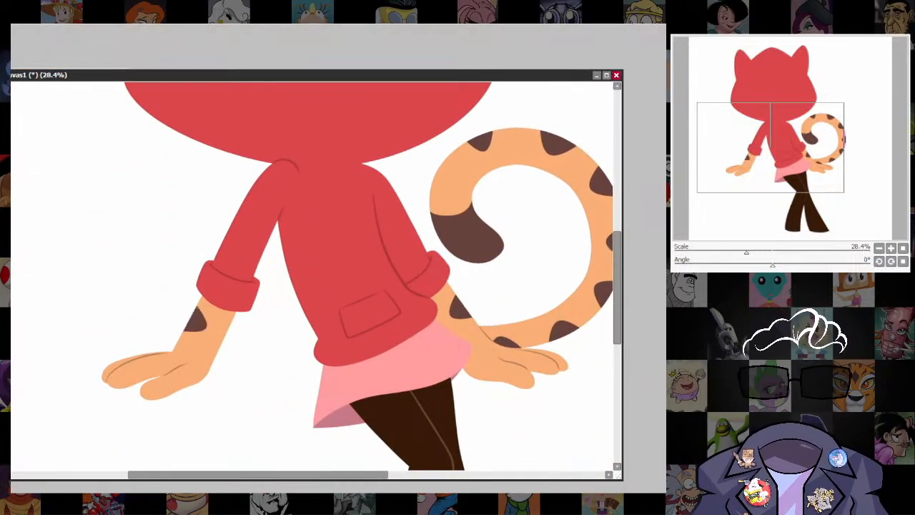
Draw a small crossed X at the centre of the hoodie's upper chest with brush size 9, following the sketch.
scroll(529, 318, down, 5)
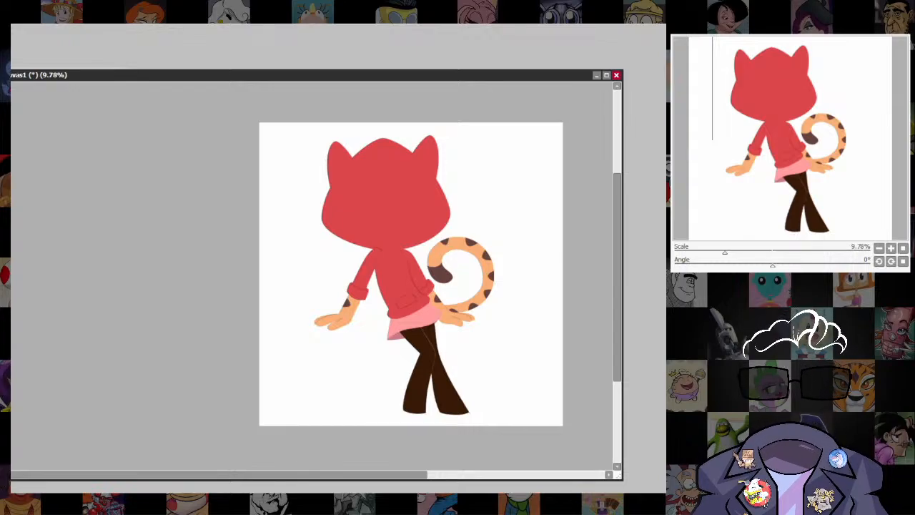
scroll(408, 269, up, 8)
drag(445, 317, 468, 279)
scroll(396, 217, up, 3)
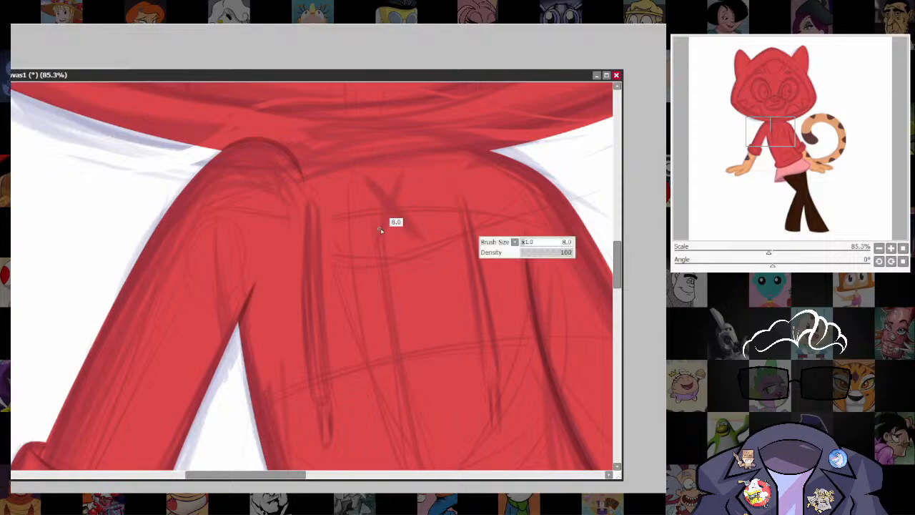
drag(363, 173, 424, 240)
key(ctrl+z)
key(bracketright)
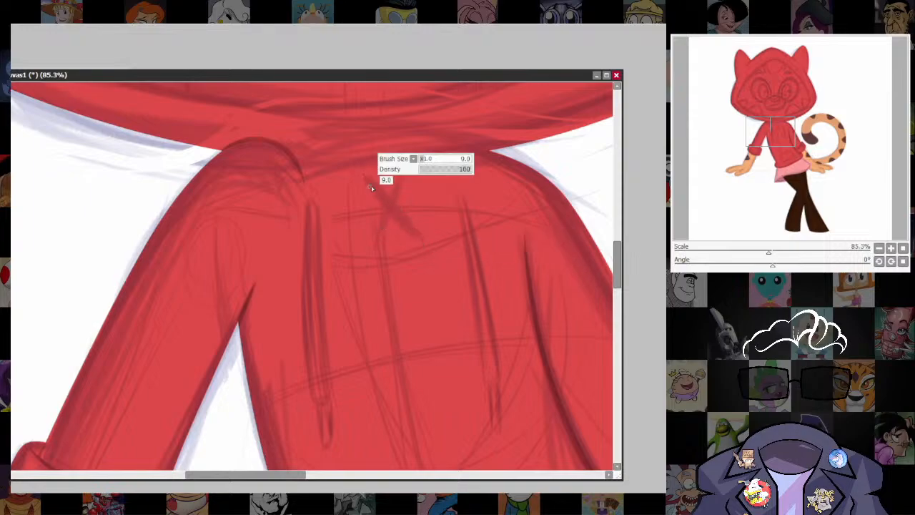
mouse_move(362, 175)
mouse_down()
mouse_move(401, 223)
mouse_move(421, 244)
mouse_up()
drag(405, 167, 373, 250)
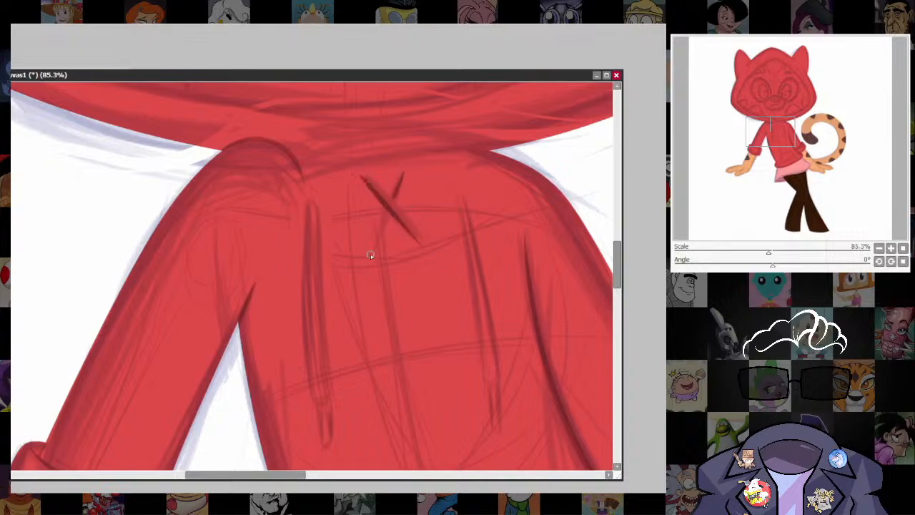
Outline a long, narrow drawstring with a rounded end on the chest side away from the tail, using a smaller brush.
mouse_move(388, 390)
mouse_down()
mouse_move(422, 286)
mouse_move(432, 294)
mouse_up()
key(bracketleft)
key(bracketleft)
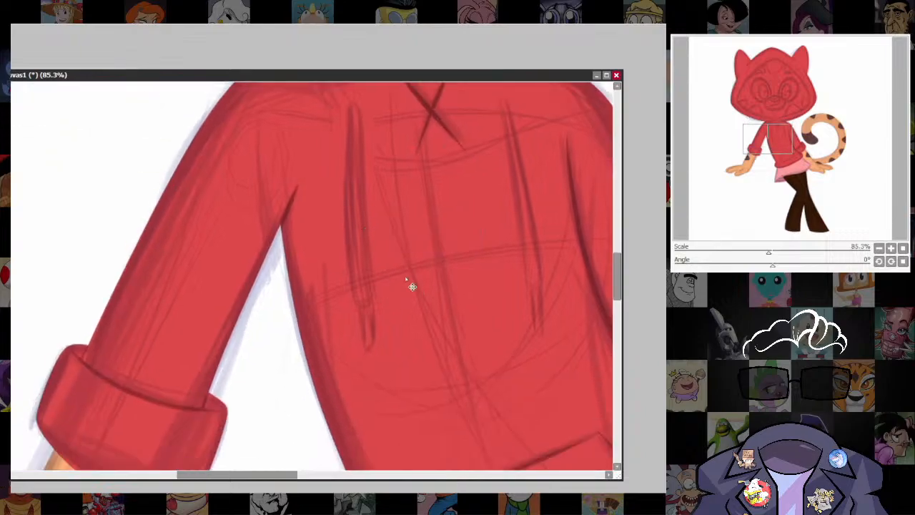
scroll(381, 243, up, 3)
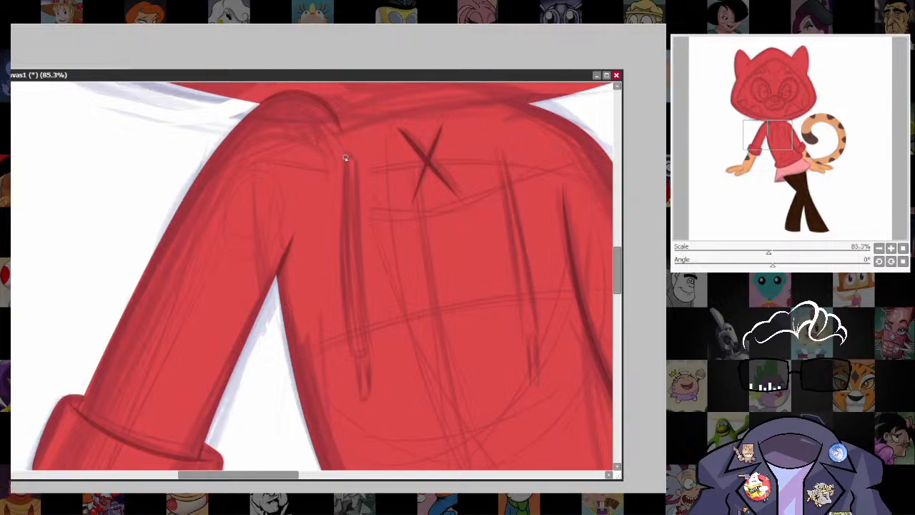
mouse_move(351, 157)
mouse_down()
mouse_move(341, 300)
mouse_move(355, 355)
mouse_move(367, 349)
mouse_move(353, 166)
mouse_up()
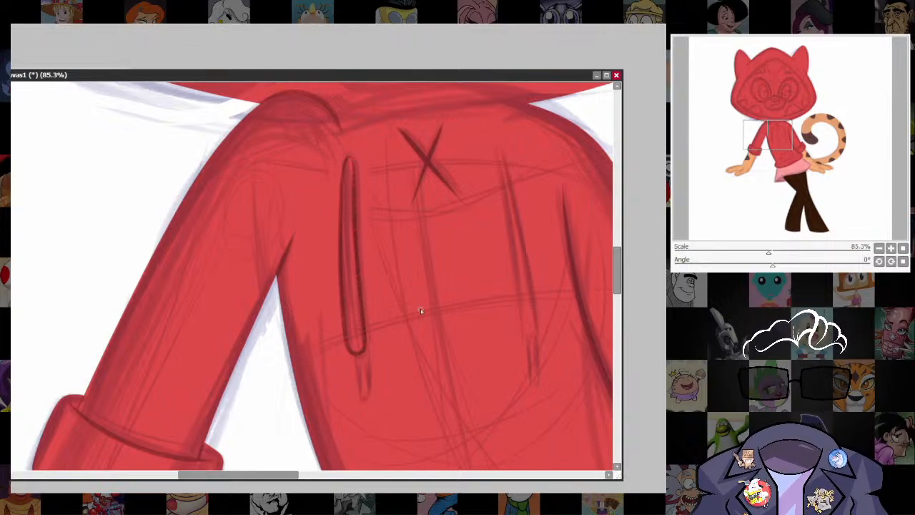
Try outlining a matching drawstring on the tail side of the chest, then undo the strokes.
drag(482, 347, 409, 333)
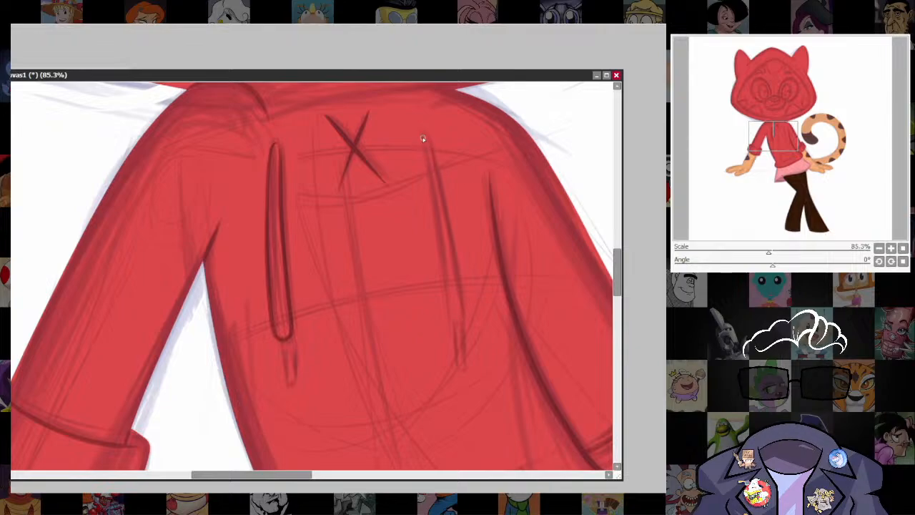
mouse_move(422, 139)
mouse_down()
mouse_move(447, 321)
mouse_move(461, 326)
mouse_move(463, 284)
mouse_move(431, 133)
mouse_move(437, 280)
mouse_up()
key(ctrl+z)
key(ctrl+z)
drag(423, 147, 453, 325)
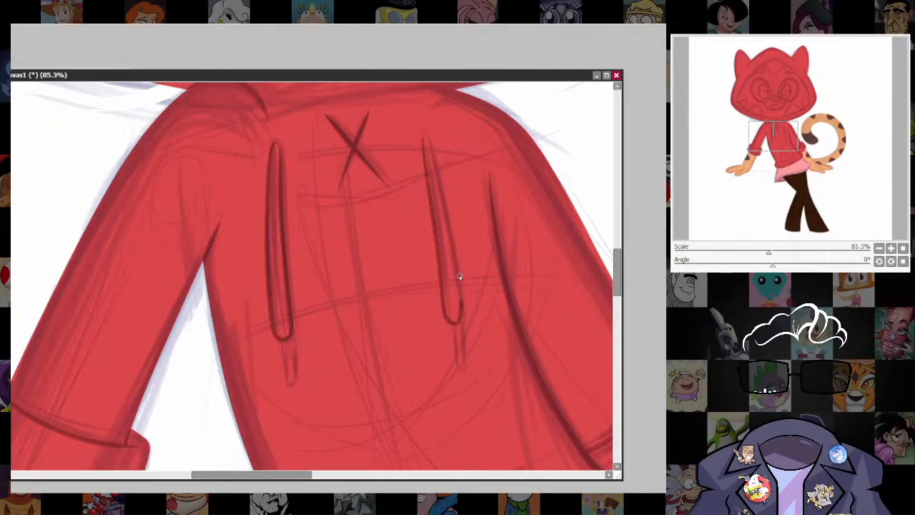
drag(459, 277, 422, 134)
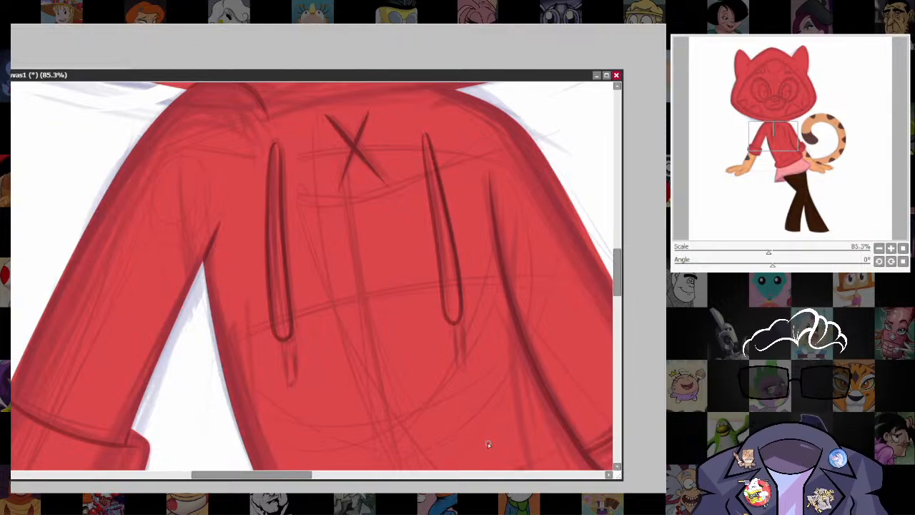
drag(474, 413, 463, 408)
key(ctrl+z)
Outline a slimmer drawstring on the tail side of the chest with the brush reduced one more size.
key(bracketleft)
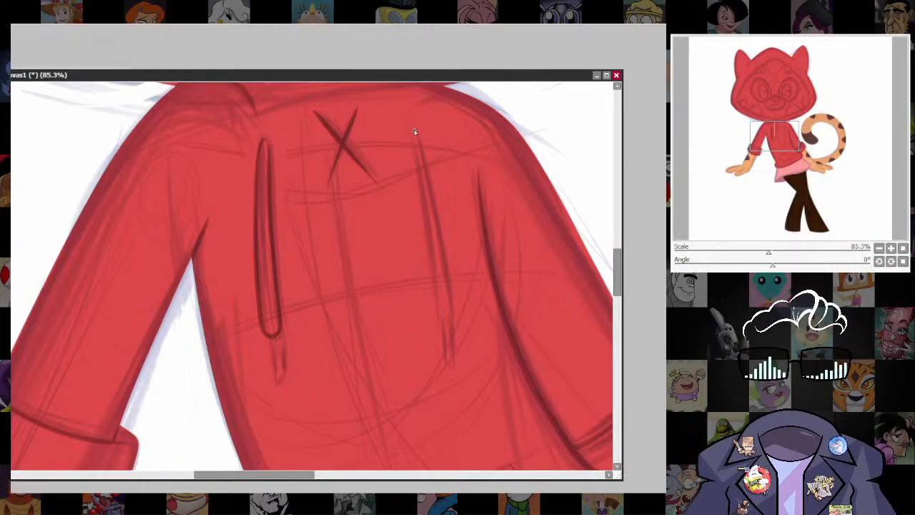
mouse_move(414, 132)
mouse_down()
mouse_move(436, 310)
mouse_move(441, 323)
mouse_move(451, 318)
mouse_up()
drag(415, 134, 449, 317)
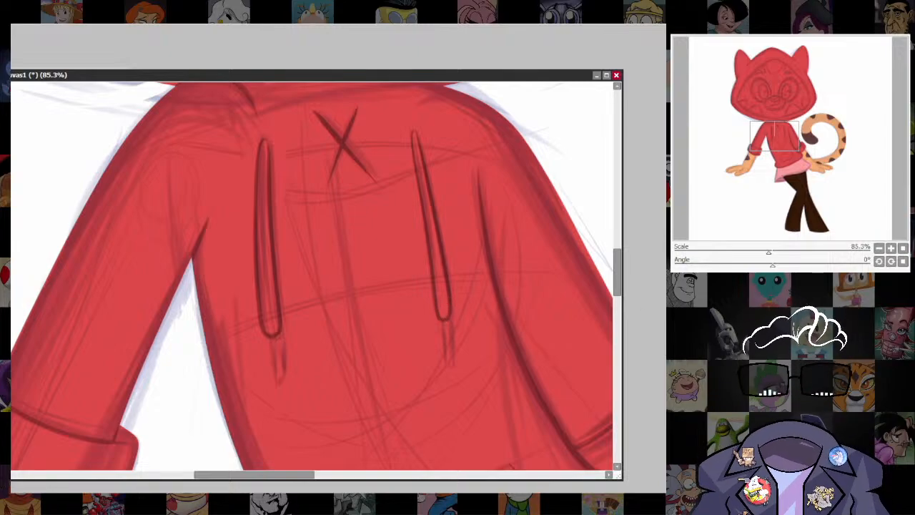
Draw a narrow rounded tip hanging below the end of each drawstring.
scroll(449, 318, up, 5)
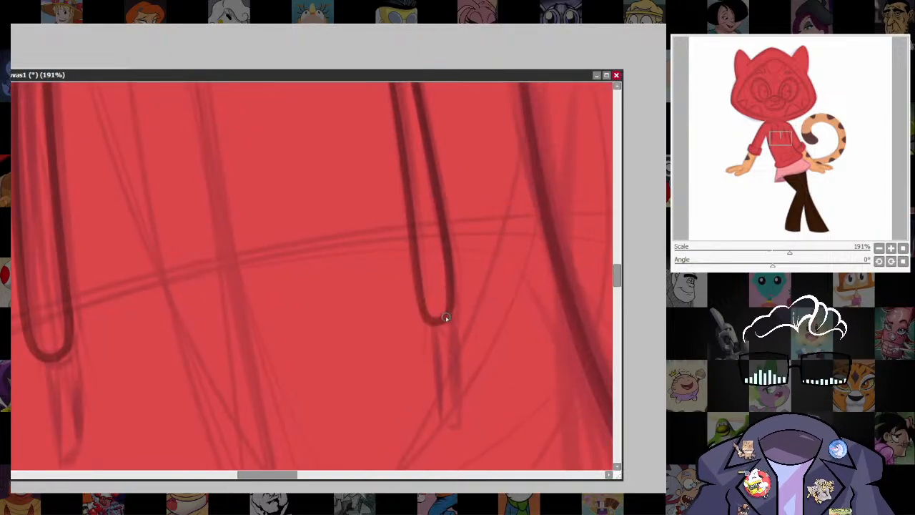
drag(385, 336, 580, 217)
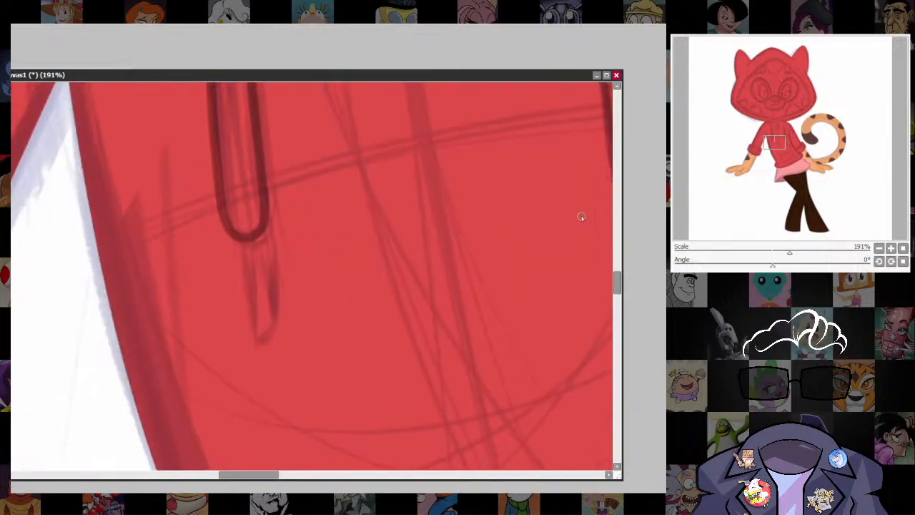
mouse_move(258, 262)
mouse_down()
mouse_move(250, 333)
mouse_move(259, 345)
mouse_move(270, 330)
mouse_up()
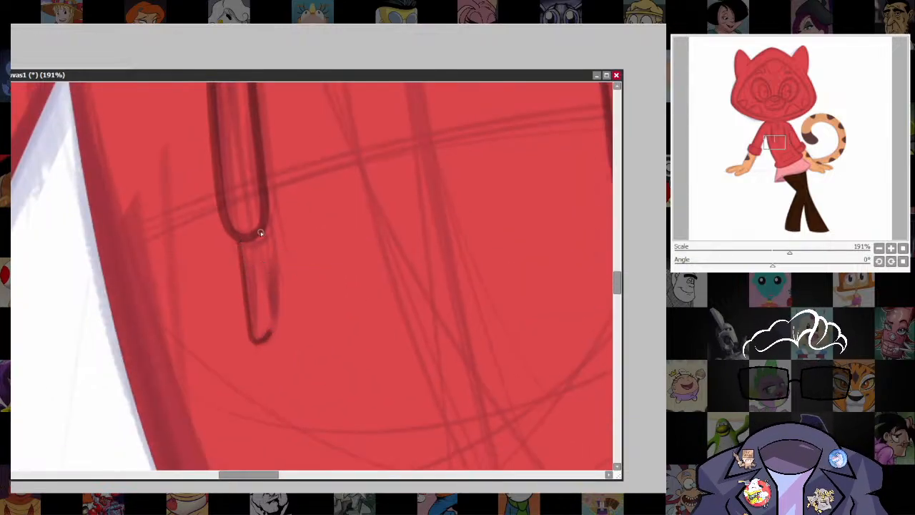
drag(259, 237, 268, 332)
mouse_move(526, 347)
mouse_down()
mouse_move(394, 355)
mouse_move(214, 406)
mouse_up()
drag(332, 261, 341, 363)
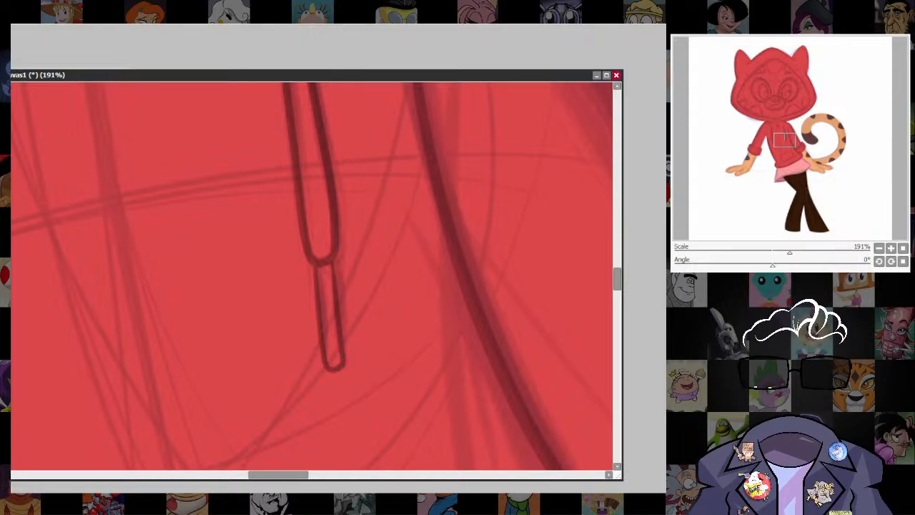
Erase the tail-side drawstring together with its tip.
scroll(454, 328, down, 4)
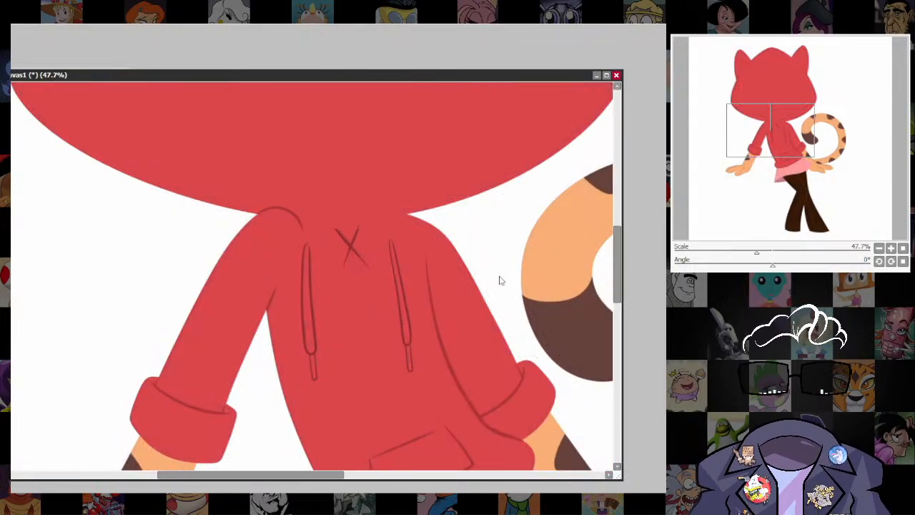
scroll(493, 300, down, 5)
scroll(479, 323, up, 3)
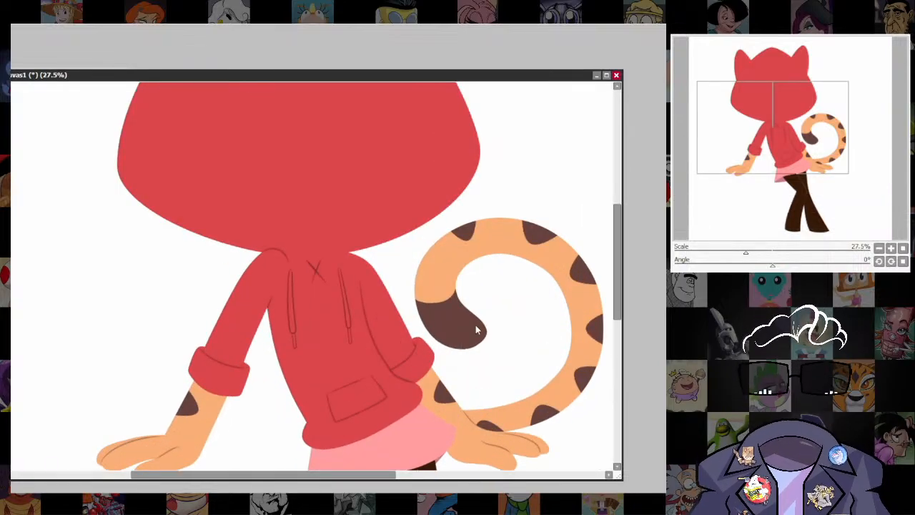
scroll(475, 324, up, 2)
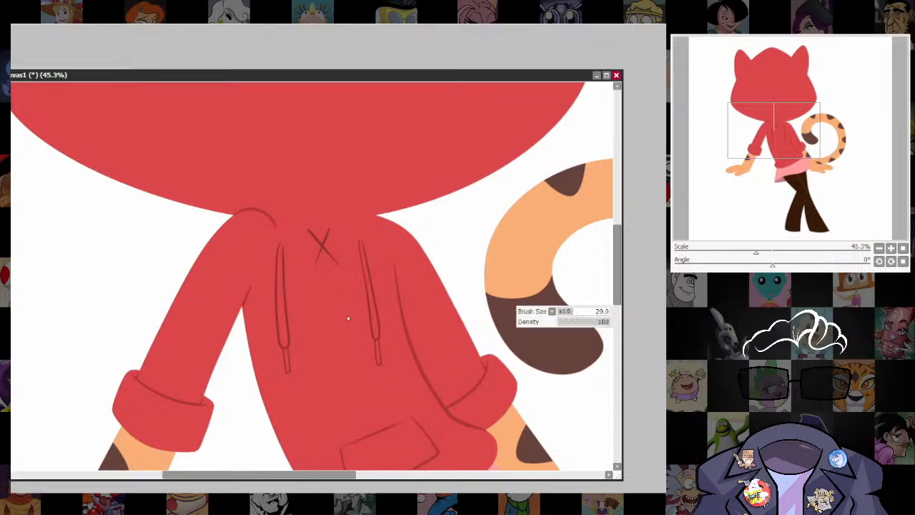
drag(360, 240, 374, 382)
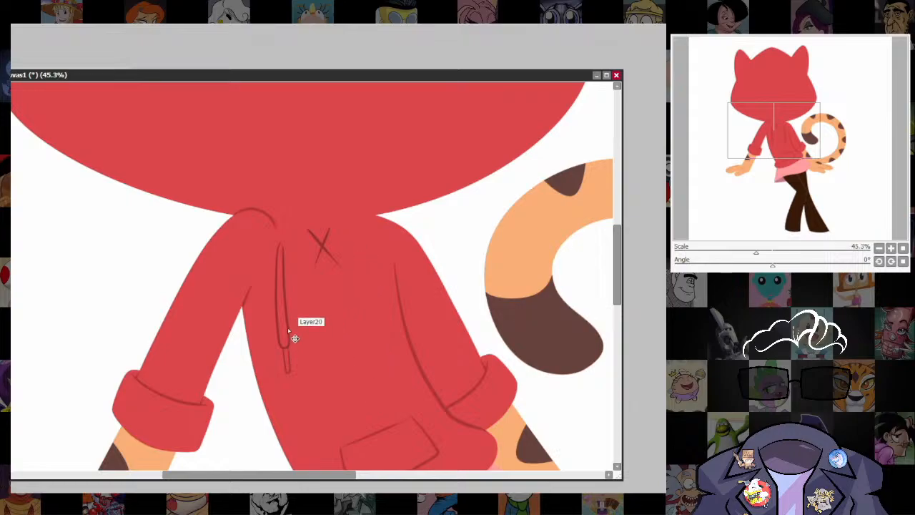
Duplicate the remaining drawstring, flip it horizontally and place the copy on the tail side of the chest.
mouse_move(286, 236)
mouse_down()
mouse_move(259, 300)
mouse_move(305, 371)
mouse_move(300, 257)
mouse_up()
key(h)
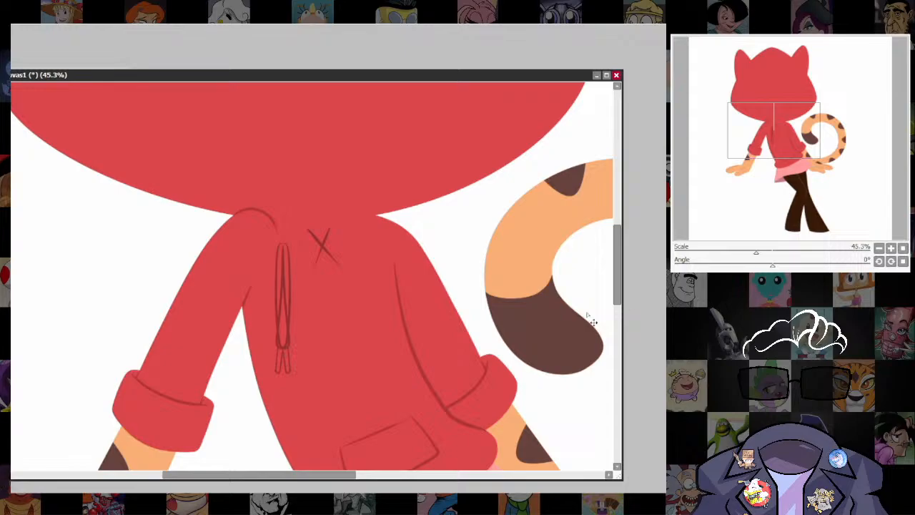
drag(288, 301, 379, 307)
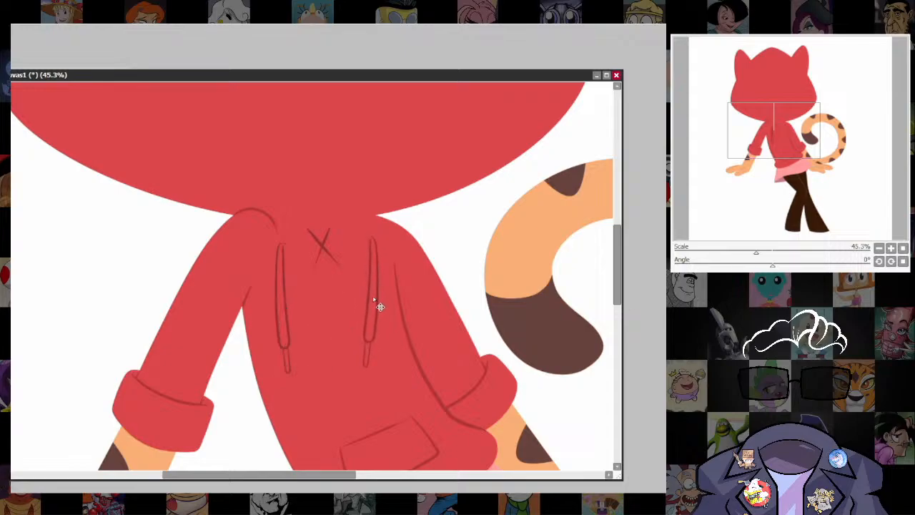
Skew the copied drawstring so its lower end shifts slightly outward towards the tail-side sleeve.
key(ctrl+t)
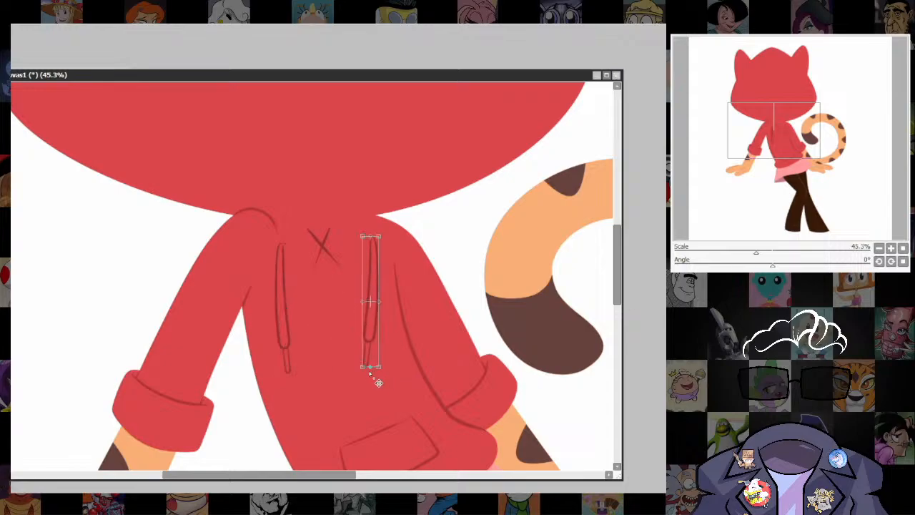
drag(379, 383, 388, 383)
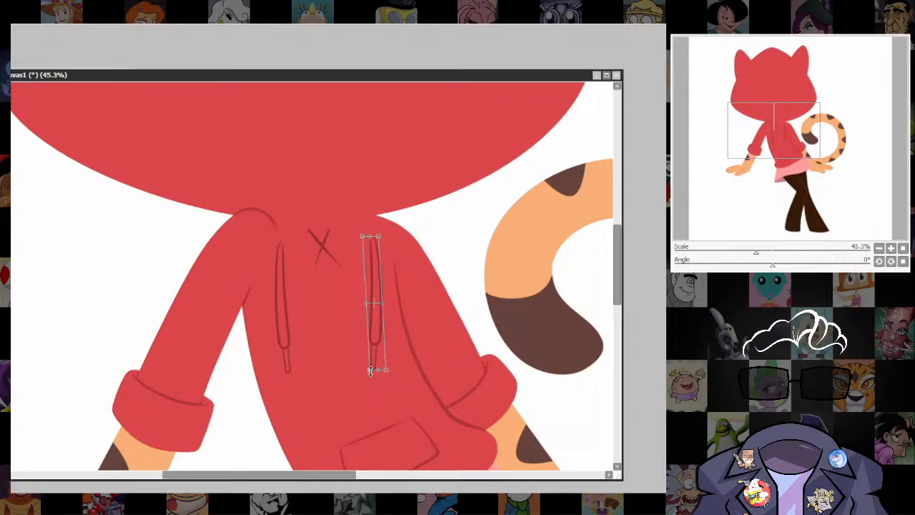
key(Return)
Draw an orange triangle over the face and stretch its corners to the peak and both side corners of the hood opening.
scroll(607, 321, down, 5)
drag(607, 322, 450, 363)
scroll(397, 278, up, 5)
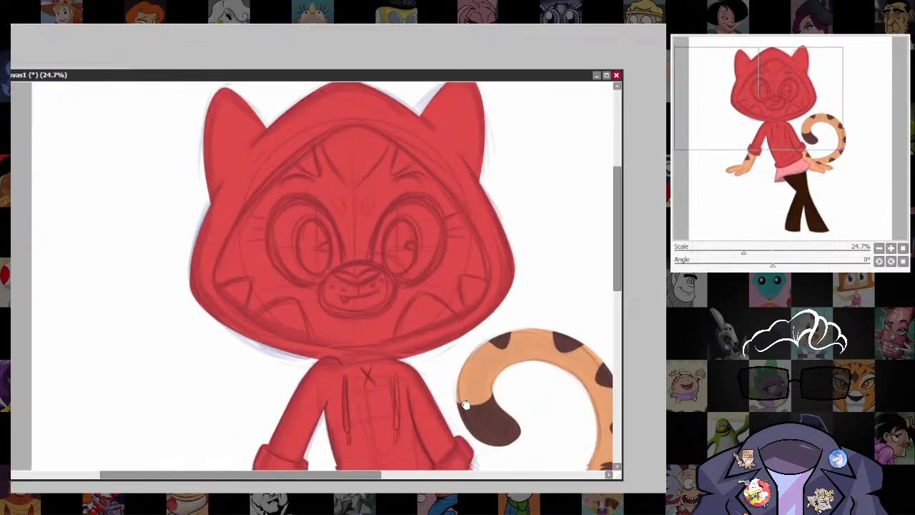
mouse_move(465, 404)
mouse_down()
mouse_move(495, 307)
mouse_move(496, 368)
mouse_up()
mouse_move(459, 285)
mouse_down()
mouse_move(450, 343)
mouse_move(419, 268)
mouse_up()
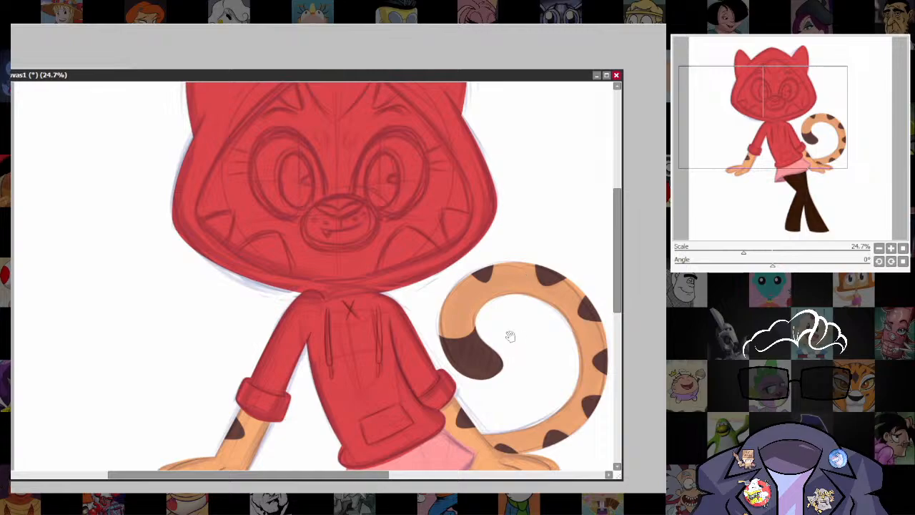
drag(510, 336, 512, 403)
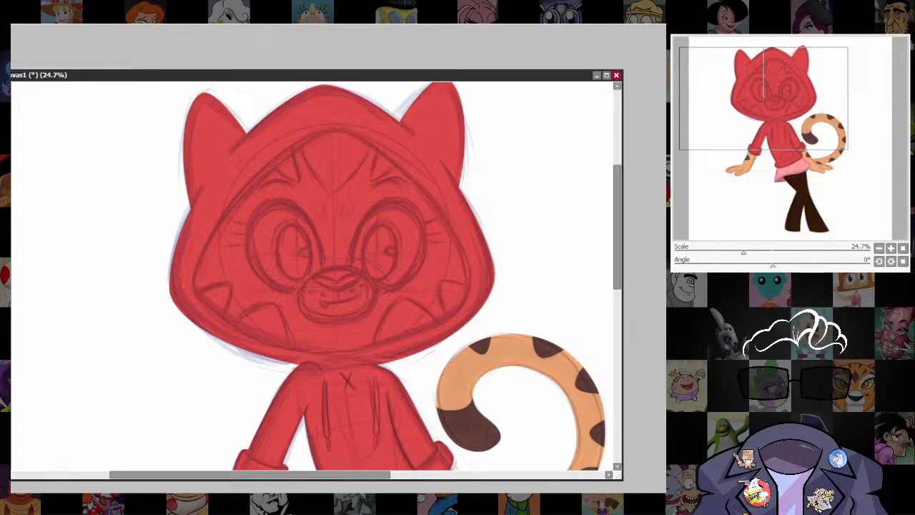
drag(292, 181, 397, 318)
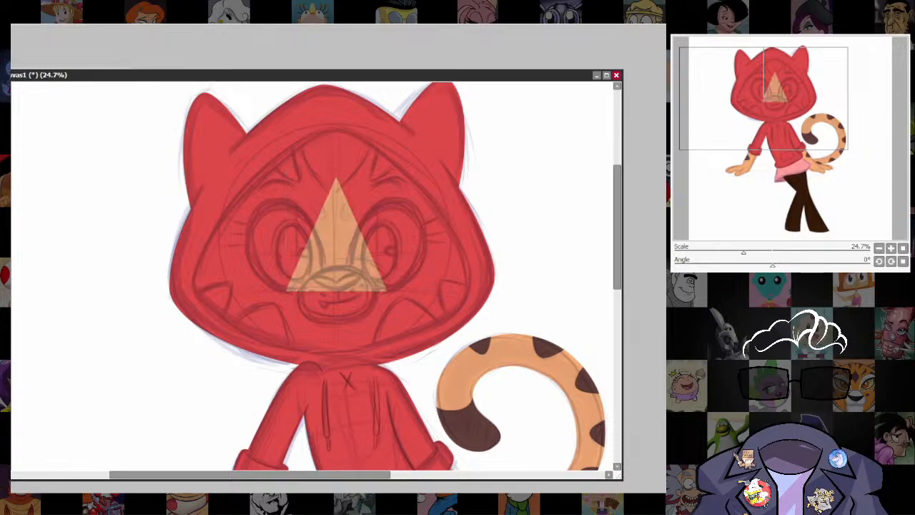
drag(336, 176, 331, 129)
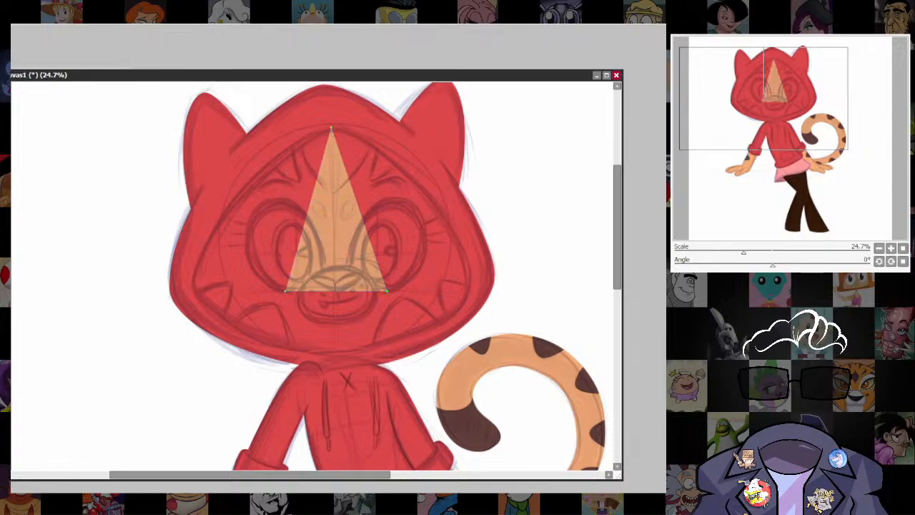
drag(285, 291, 195, 288)
drag(390, 289, 469, 283)
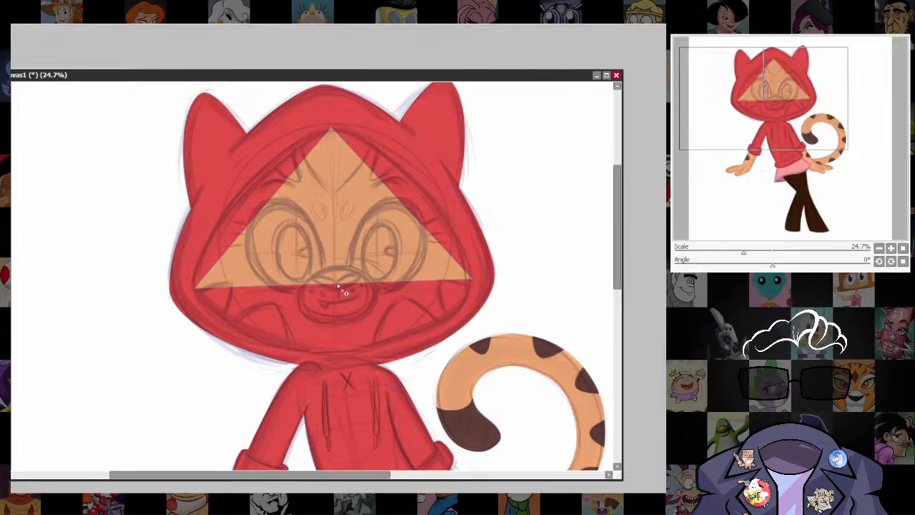
Pull the face shape's lower edge down to the chin line and turn its side and peak corners into curves.
drag(334, 285, 334, 353)
shift+click(195, 288)
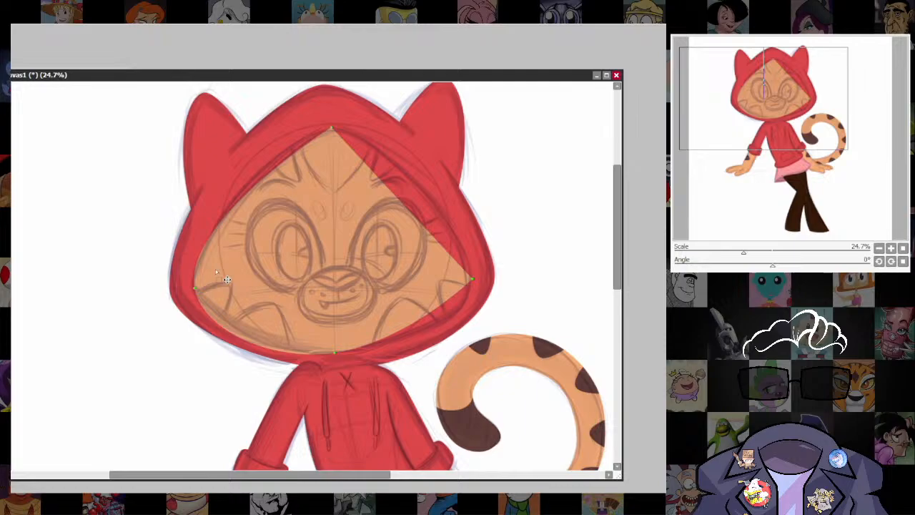
shift+click(473, 277)
shift+click(333, 129)
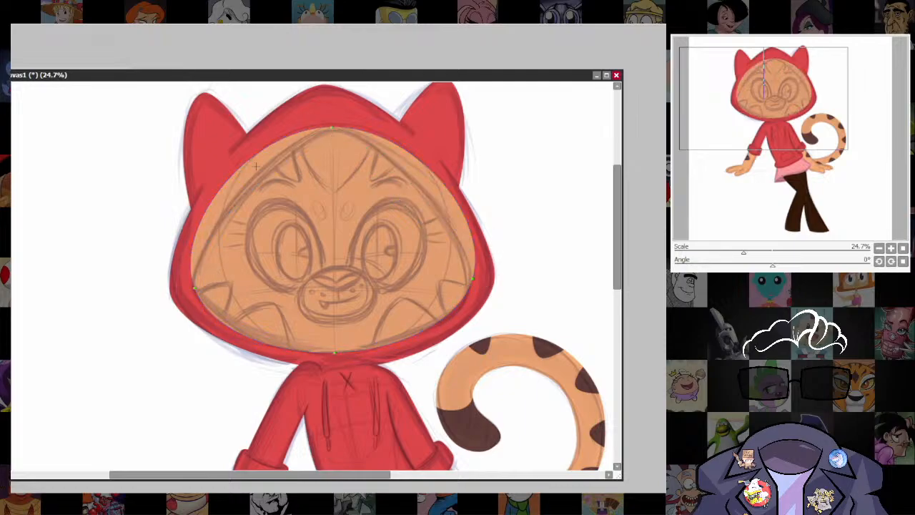
Add and position points along the face shape's upper edges so they follow the sketched hood opening.
drag(425, 169, 427, 191)
click(243, 195)
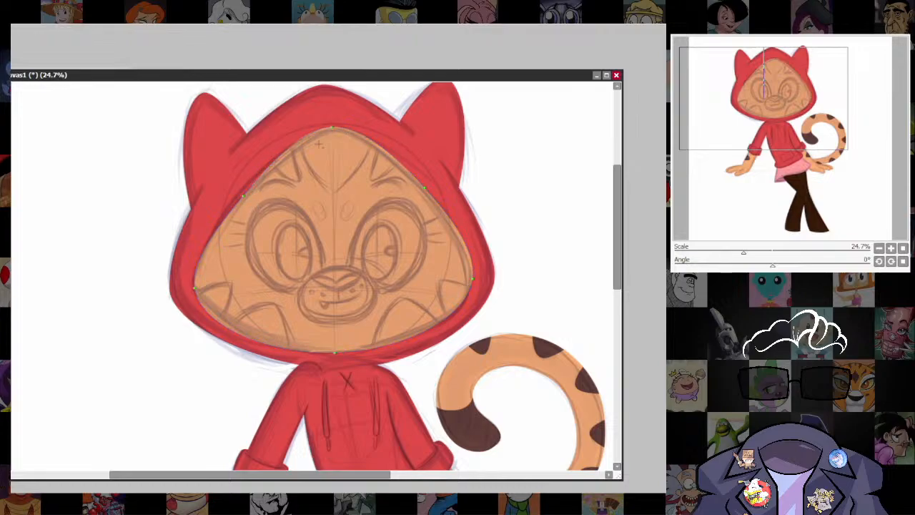
click(364, 138)
click(288, 149)
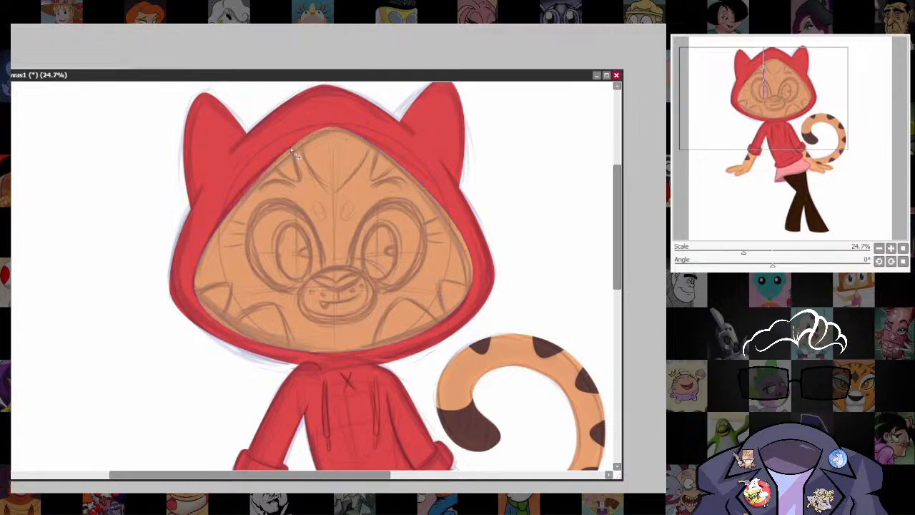
Shape the face's lower edge to the hood rim by adding a point on each jaw side and nudging the chin point.
drag(334, 353, 337, 352)
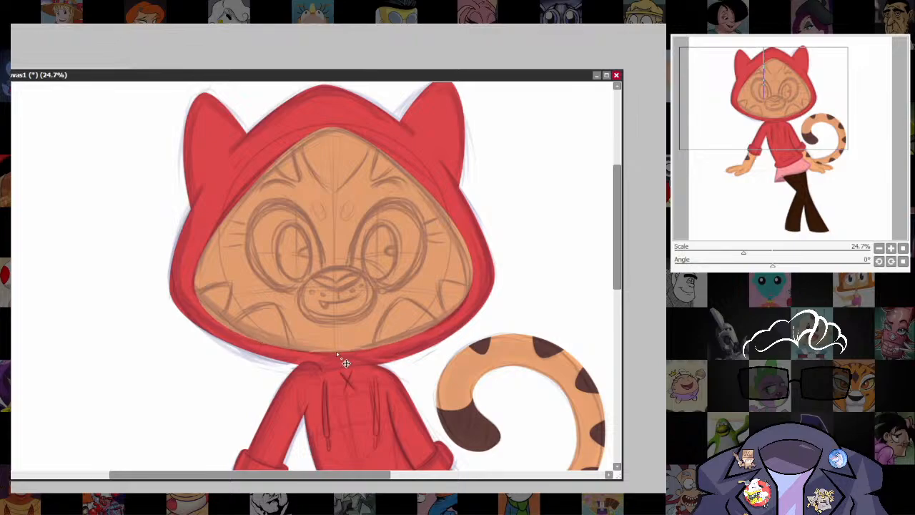
drag(233, 325, 236, 332)
drag(416, 307, 438, 319)
drag(337, 352, 340, 351)
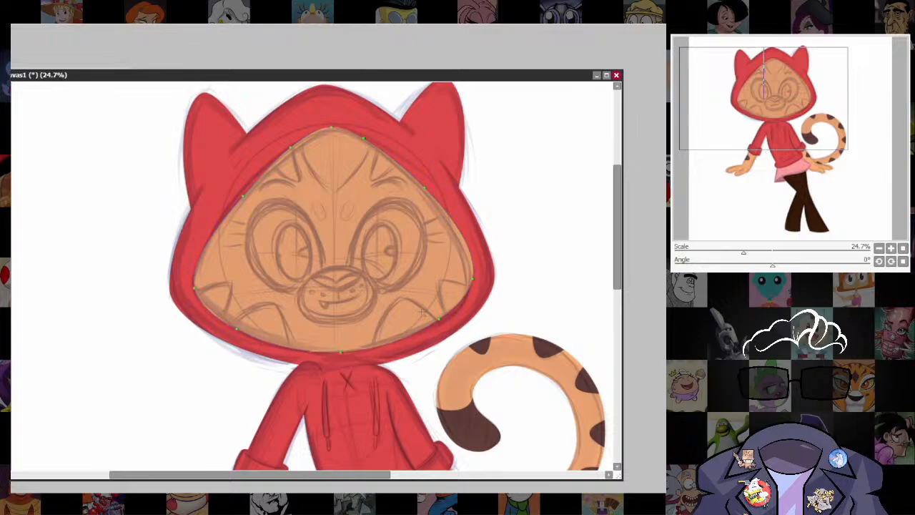
Fine-tune the face shape's tail-side cheek and opposite upper edge, and select the area of the finished orange shape.
drag(471, 279, 472, 280)
drag(464, 241, 463, 242)
drag(472, 281, 472, 283)
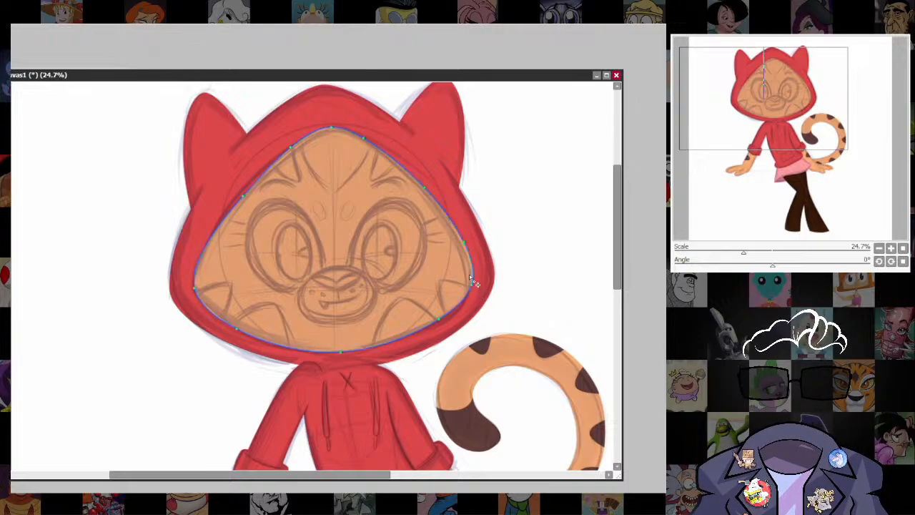
drag(243, 196, 240, 194)
click(333, 239)
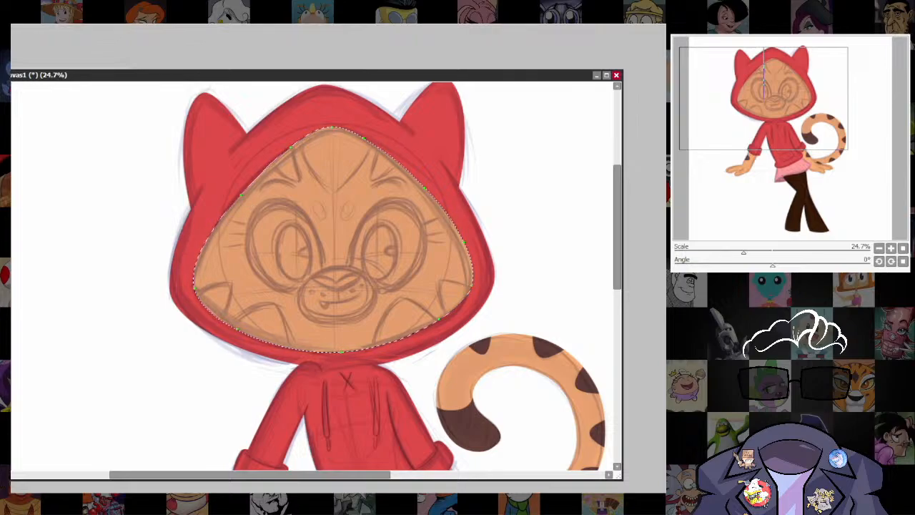
key(ctrl+d)
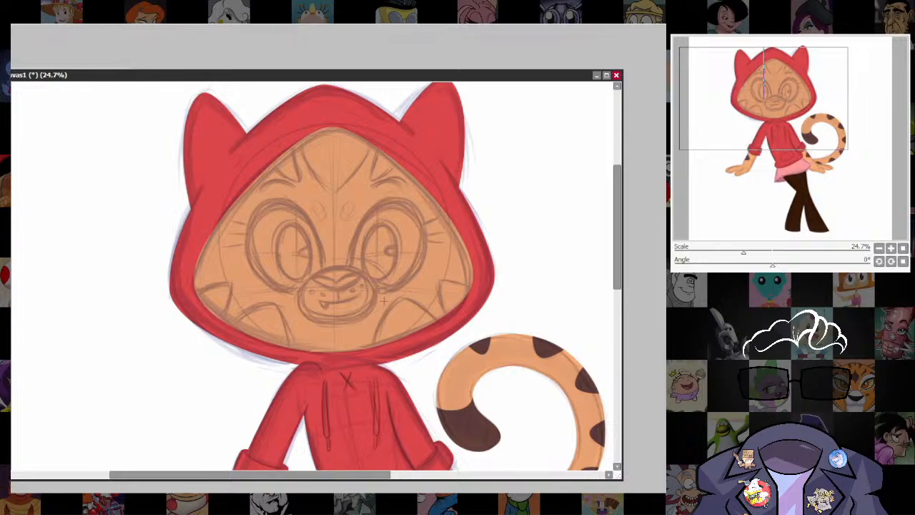
Draw a dark brown stripe on the lower right cheek and reshape its curve points to follow the sketched outline.
drag(400, 338, 406, 309)
scroll(447, 301, up, 2)
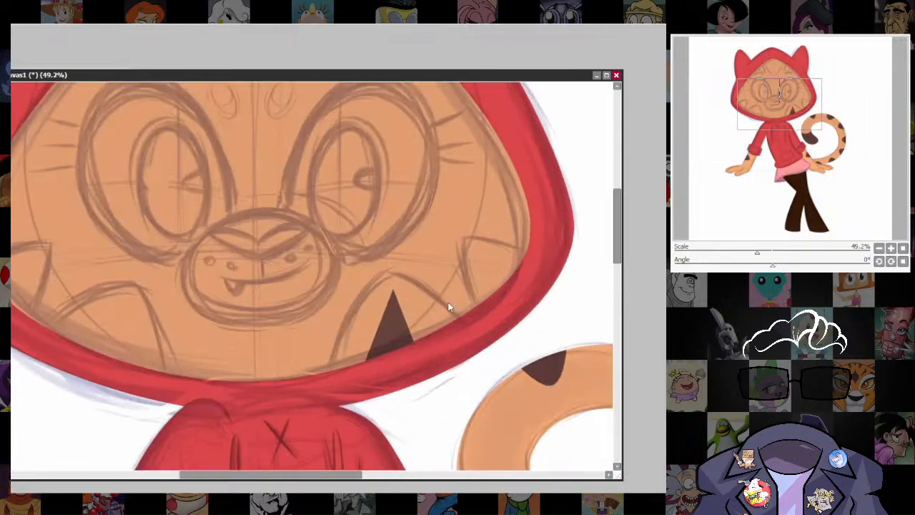
drag(393, 290, 381, 275)
shift+click(382, 275)
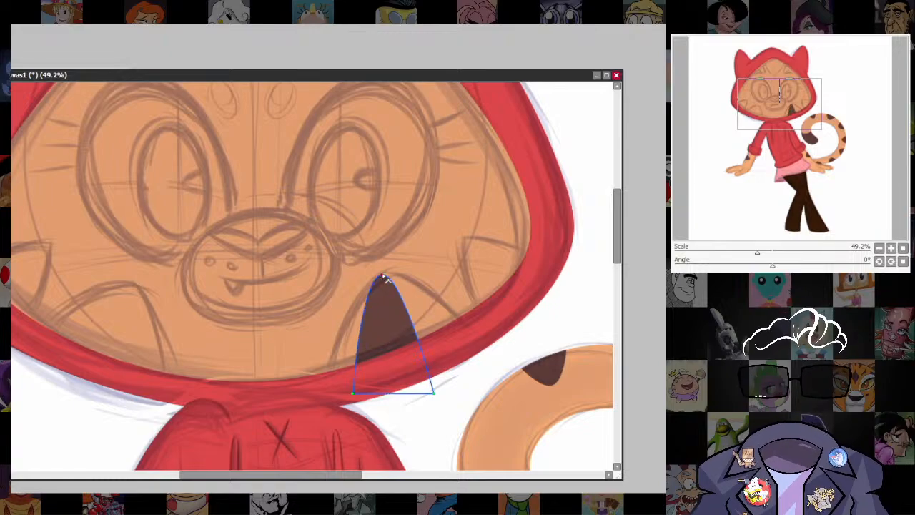
drag(352, 396, 329, 382)
drag(434, 394, 469, 332)
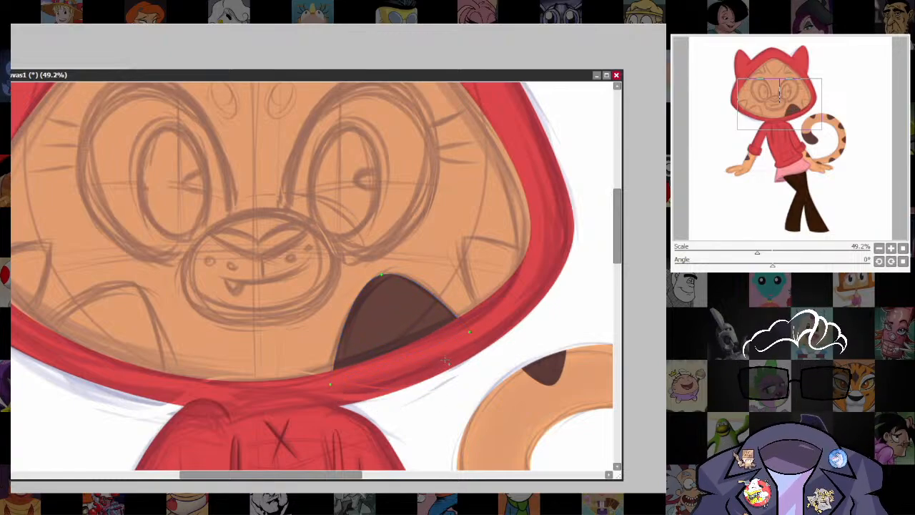
drag(382, 274, 386, 272)
drag(351, 310, 356, 310)
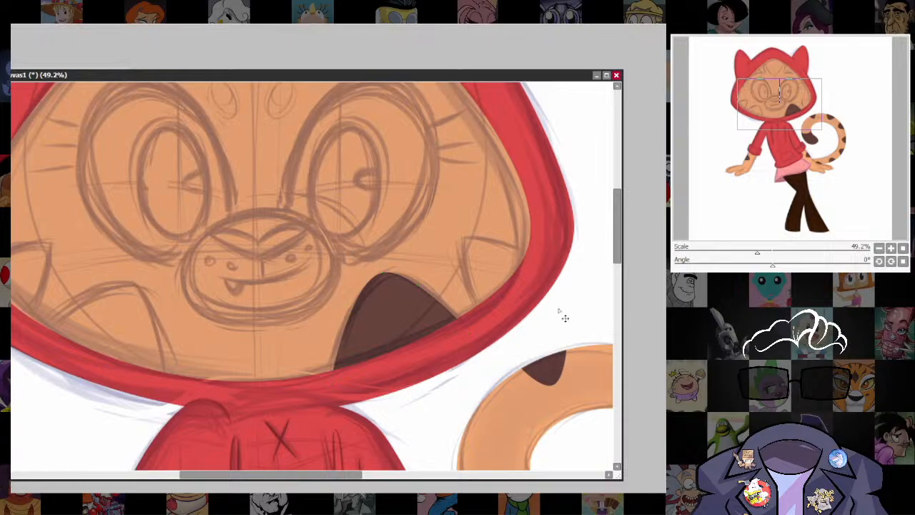
Duplicate the cheek stripe to the right edge of the face, then rotate and distort the copy to fit the sketch.
mouse_move(448, 313)
mouse_down()
mouse_move(524, 235)
mouse_move(527, 265)
mouse_up()
key(ctrl+t)
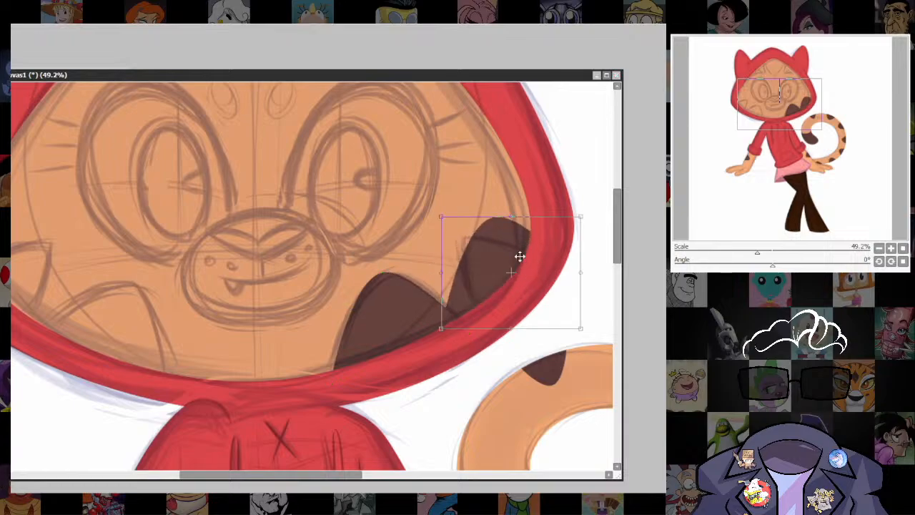
drag(589, 227, 543, 237)
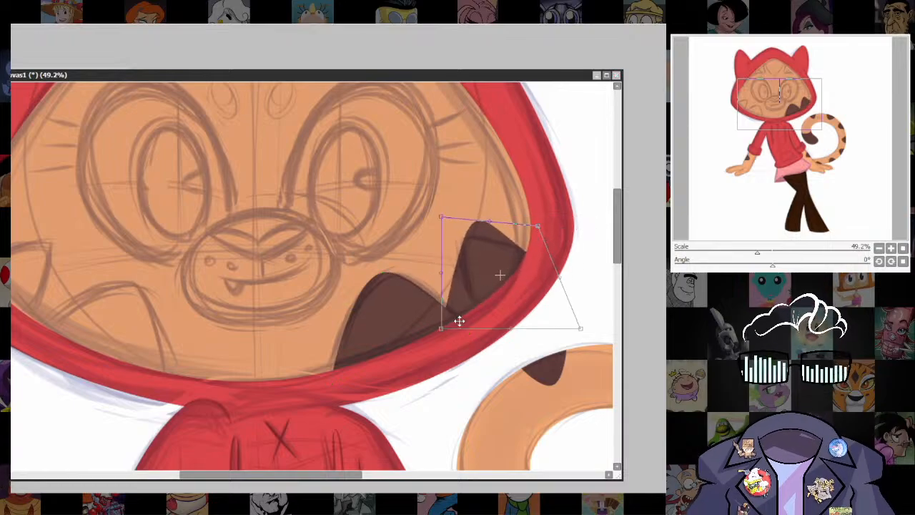
drag(458, 319, 470, 348)
drag(553, 213, 510, 208)
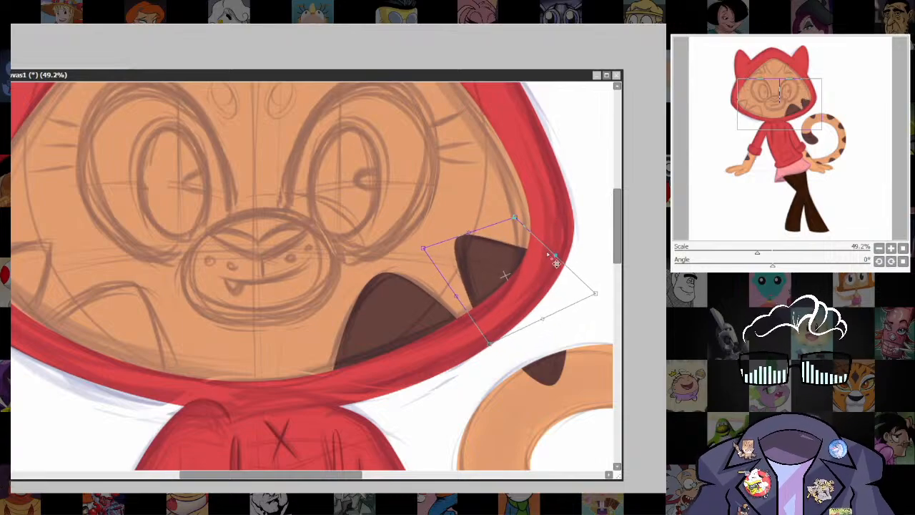
drag(433, 259, 442, 260)
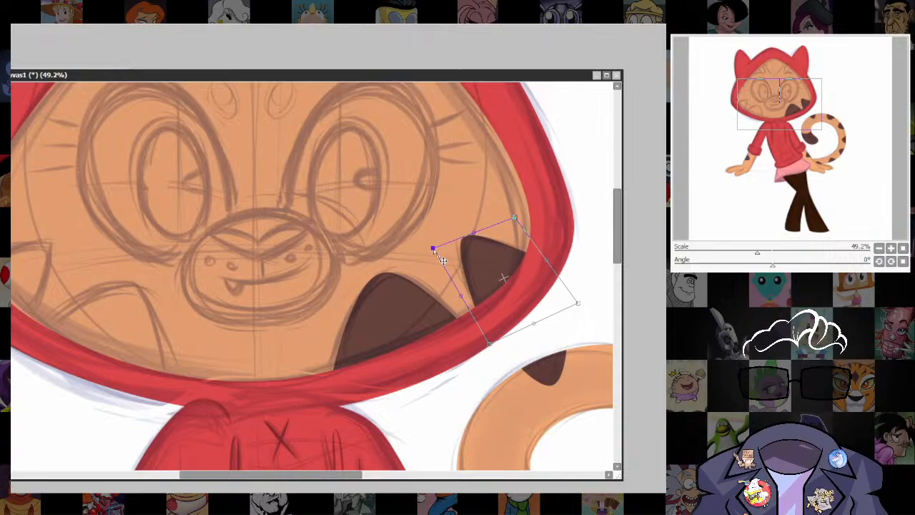
drag(526, 227, 525, 231)
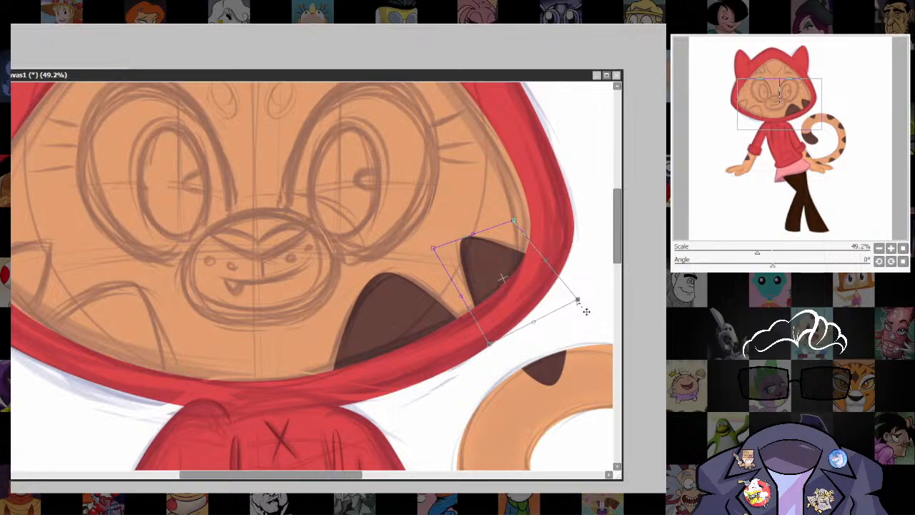
key(Return)
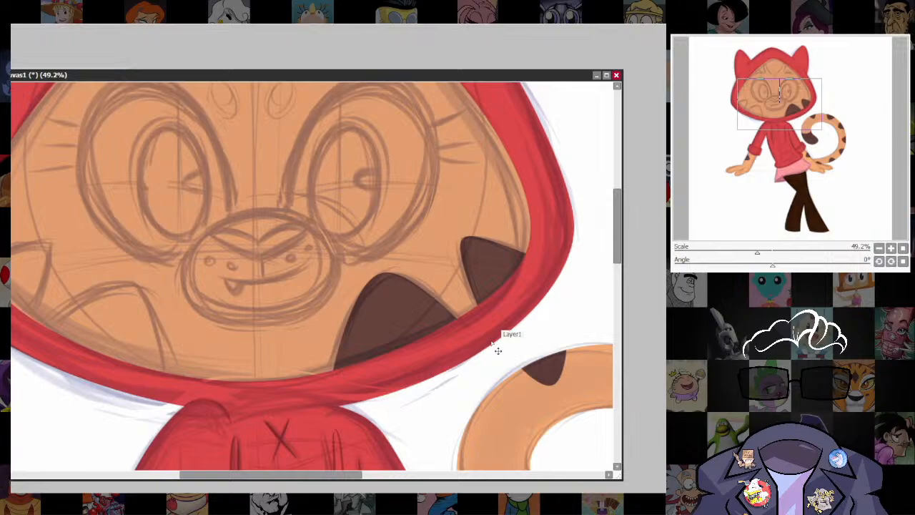
Place a mirrored copy of the small cheek stripe at the left edge of the face and fit it to the sketch.
ctrl+drag(490, 275, 352, 299)
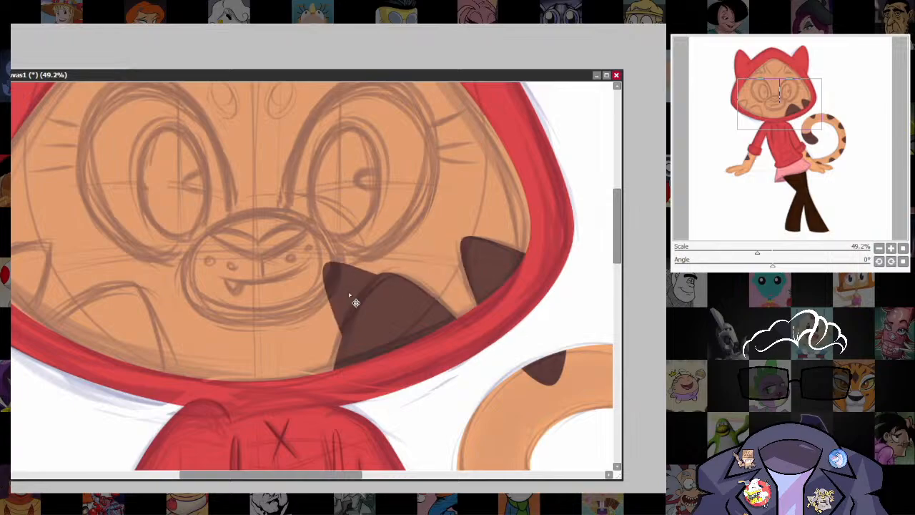
drag(414, 345, 629, 397)
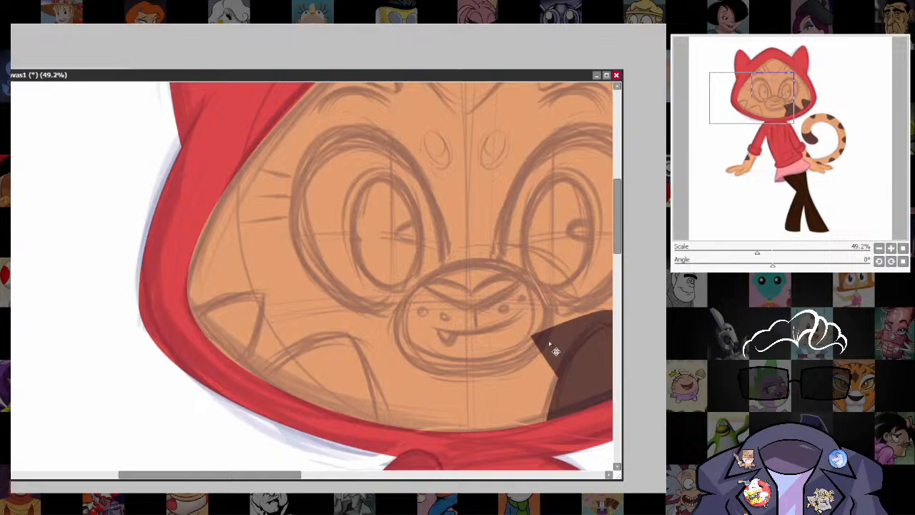
ctrl+drag(548, 351, 199, 333)
key(ctrl+t)
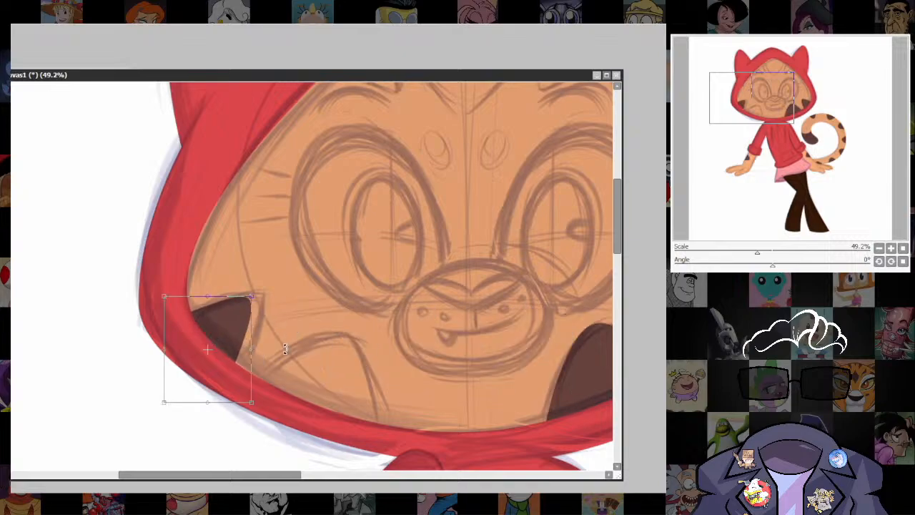
drag(280, 281, 235, 328)
ctrl+drag(170, 294, 169, 289)
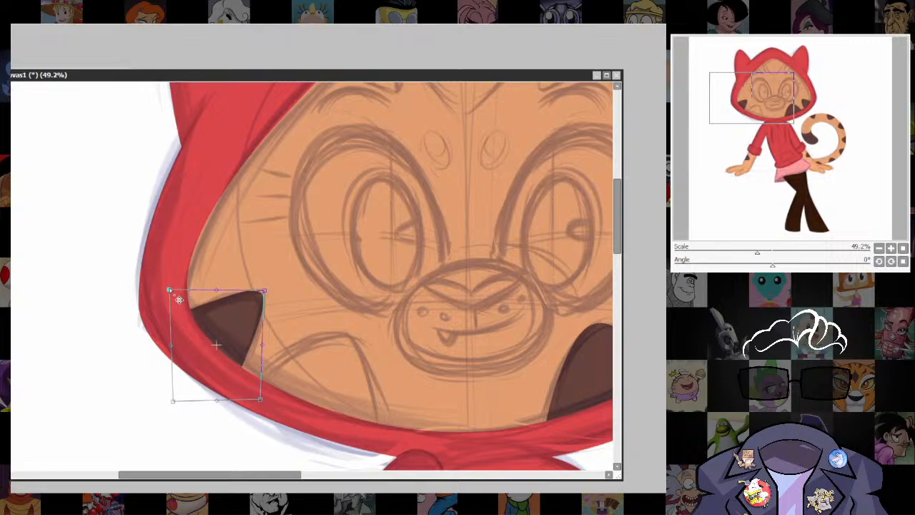
key(Return)
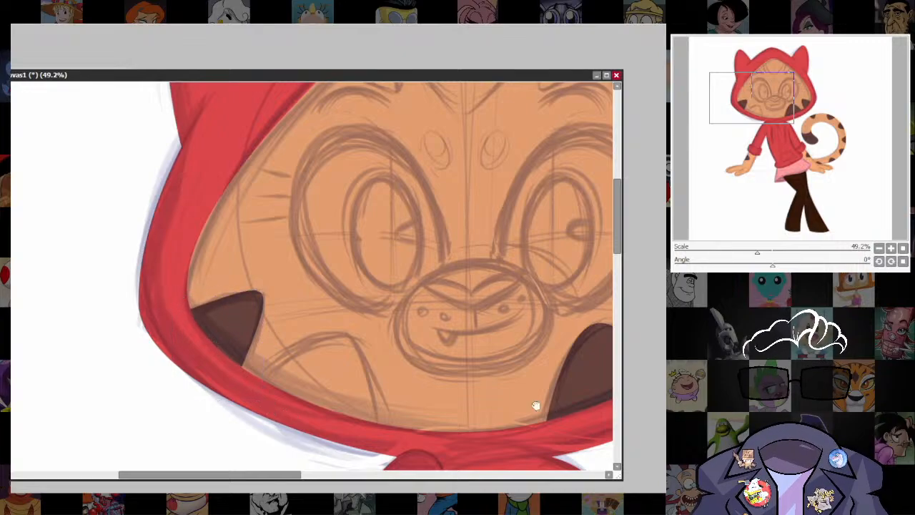
Place a mirrored copy of the large lower cheek stripe on the left cheek and rotate it along the hood edge.
drag(601, 382, 461, 360)
key(ctrl+v)
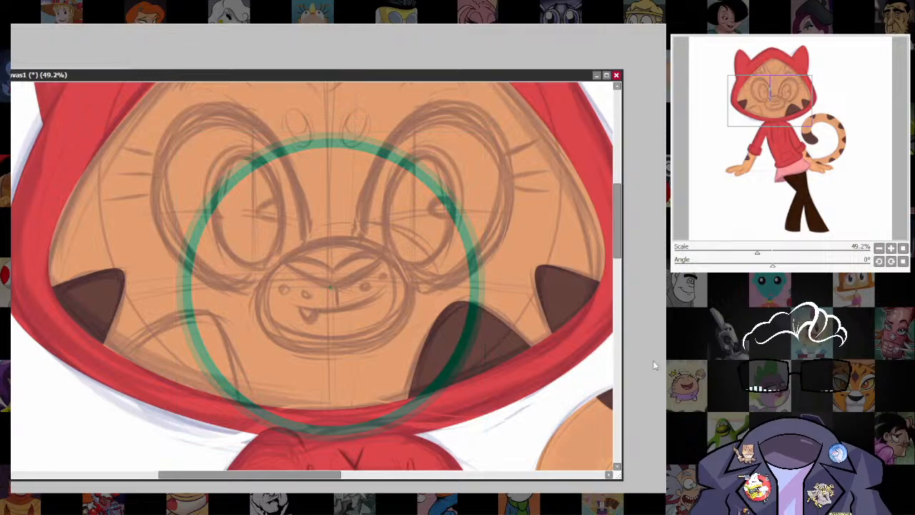
key(ctrl+z)
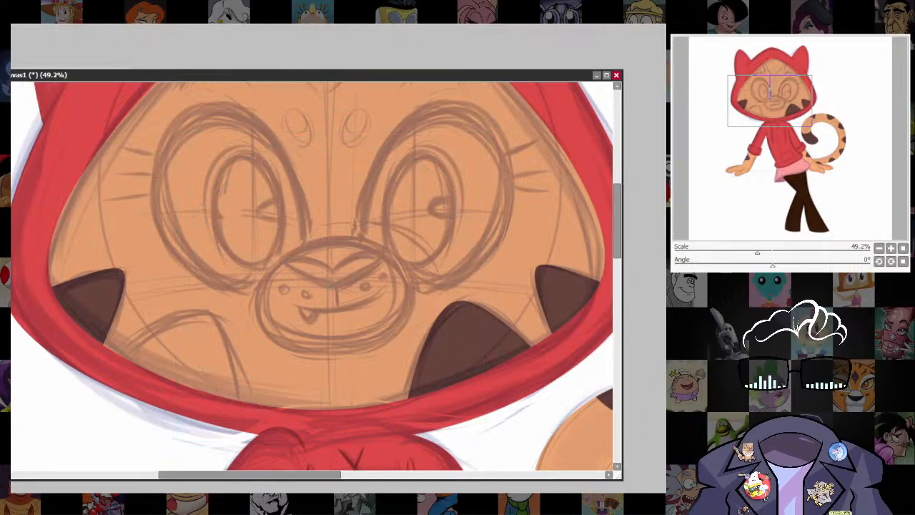
drag(530, 352, 292, 401)
key(ctrl+t)
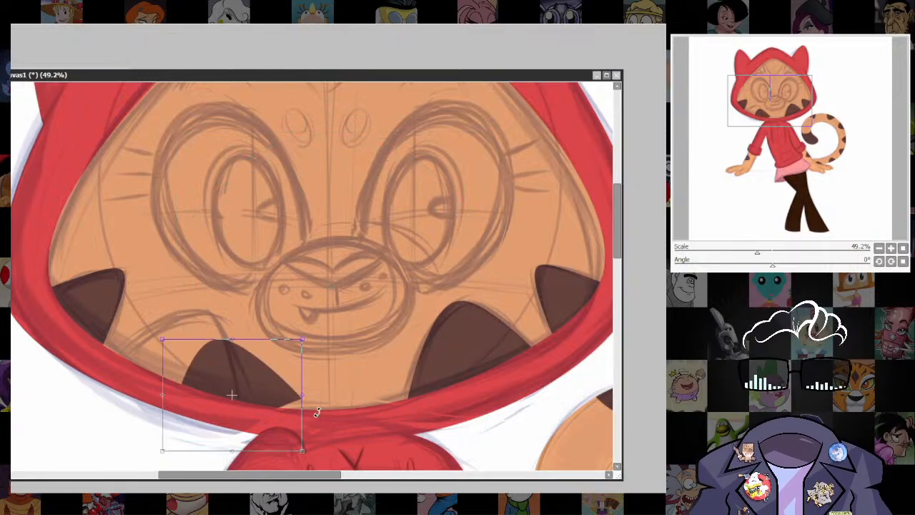
drag(301, 335, 313, 405)
drag(256, 391, 209, 368)
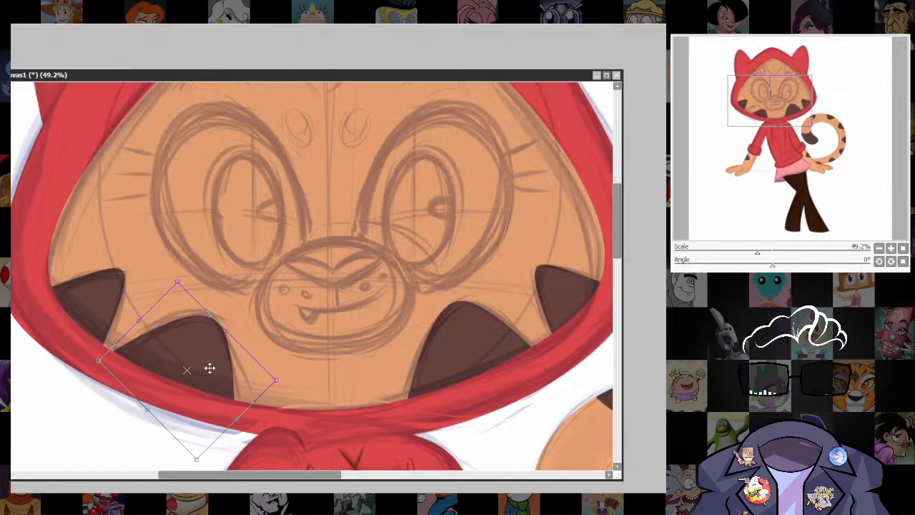
Distort the corners of the large left cheek stripe to match its sketched outline and apply the transform.
drag(274, 337, 268, 325)
drag(276, 368, 279, 365)
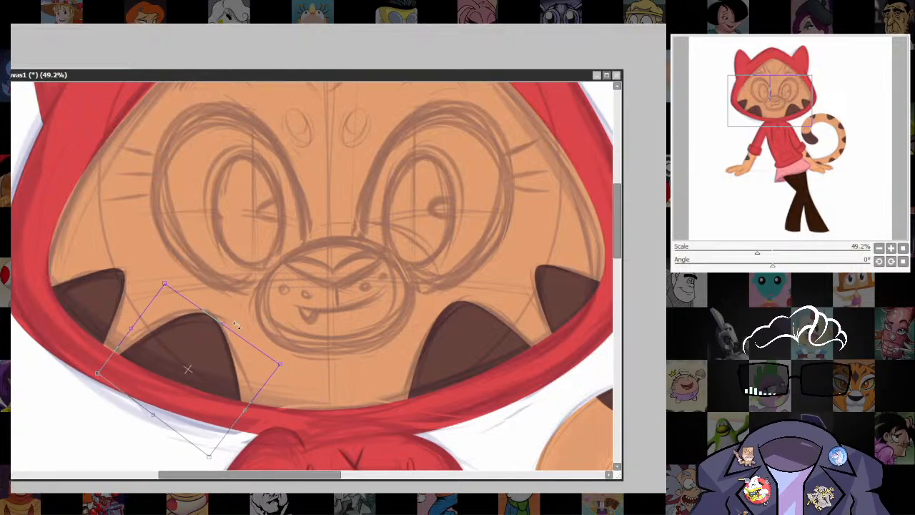
drag(164, 283, 162, 283)
drag(112, 386, 110, 384)
drag(221, 468, 229, 463)
key(Return)
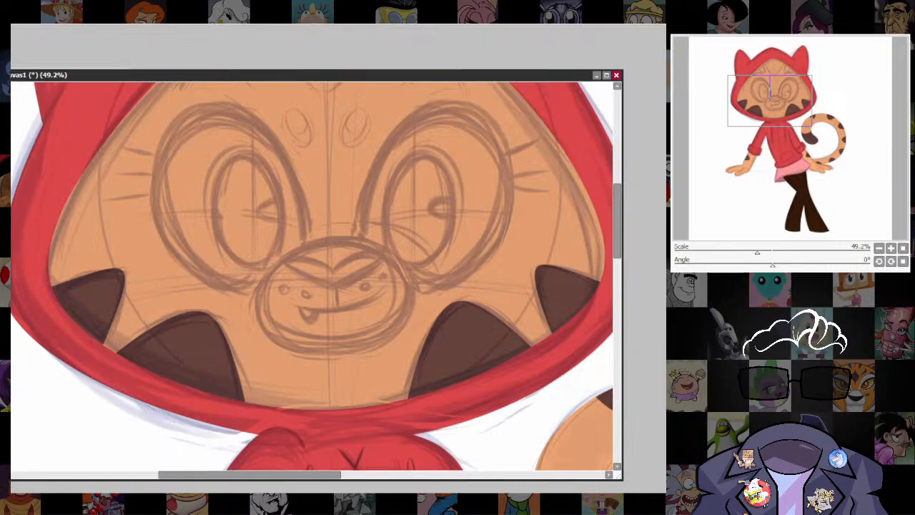
Draw a dark brown pointed stripe in the middle of the forehead and adjust its curve points to the sketch.
scroll(452, 205, down, 5)
scroll(485, 220, up, 3)
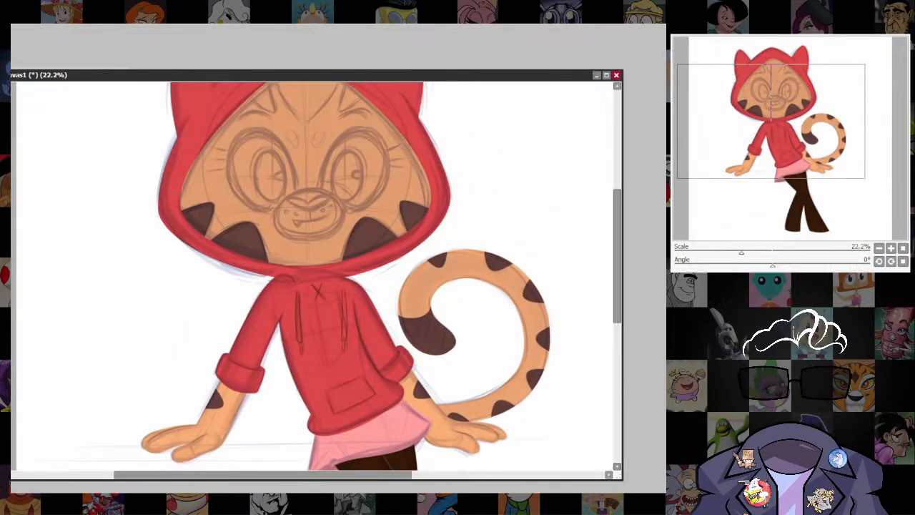
drag(498, 349, 466, 368)
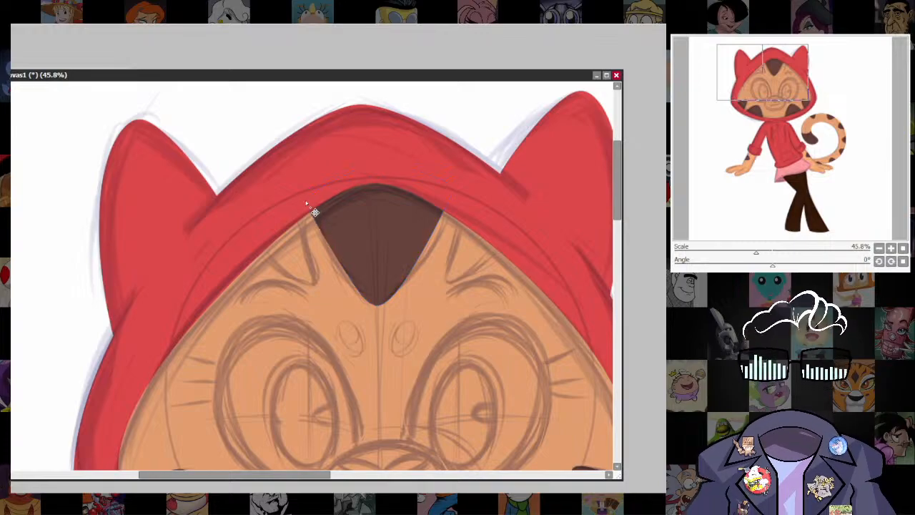
drag(375, 304, 410, 280)
drag(453, 187, 457, 202)
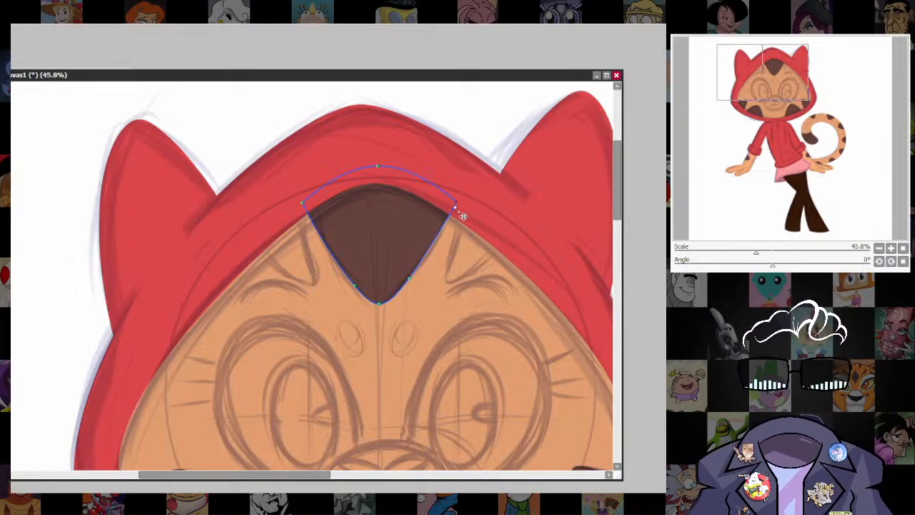
drag(410, 279, 430, 254)
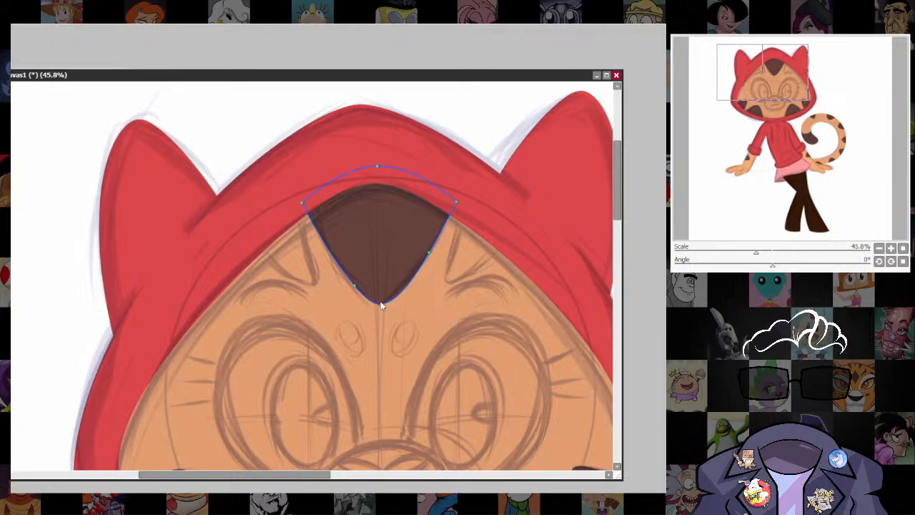
drag(354, 285, 341, 273)
drag(379, 304, 398, 291)
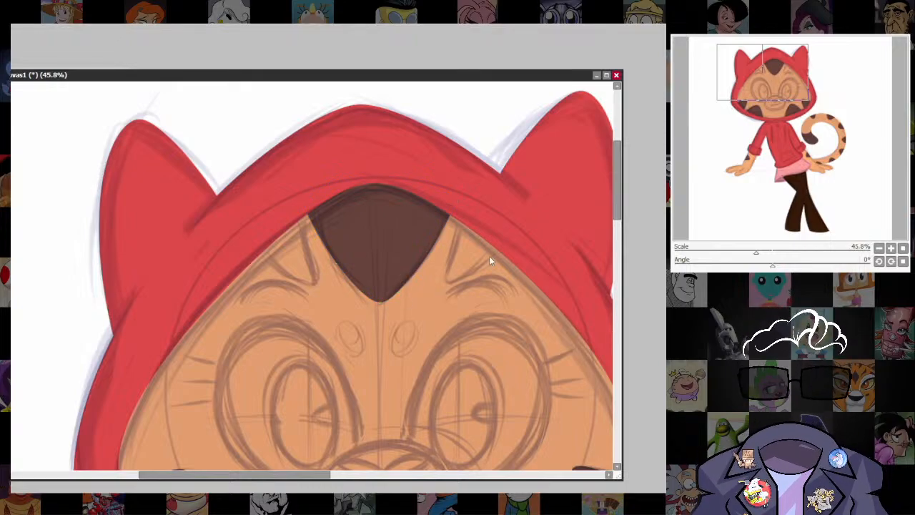
Outline the small triangular stripe to the right of the forehead marking and fill it with dark brown.
scroll(489, 256, up, 1)
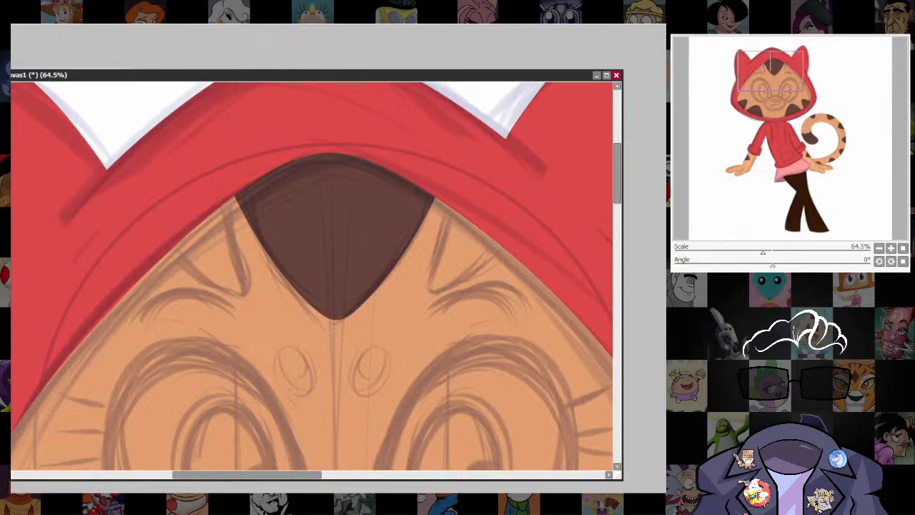
key(bracketleft)
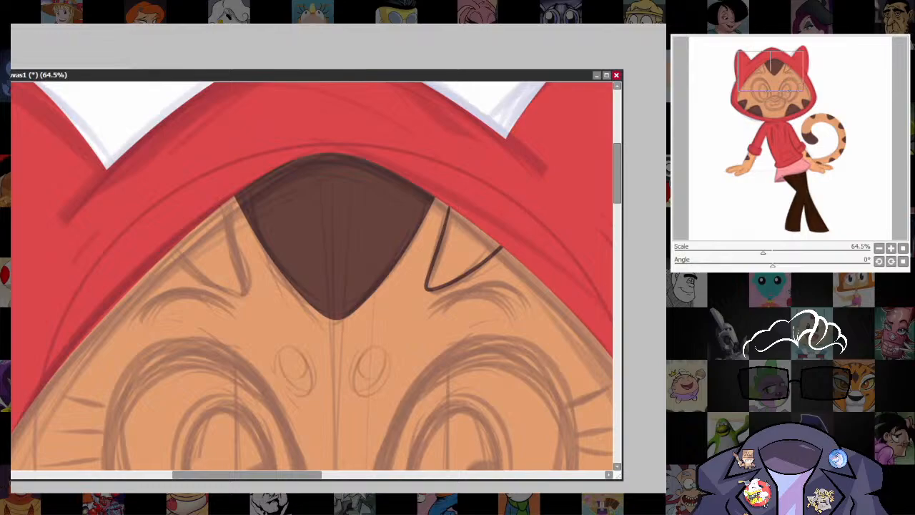
click(451, 254)
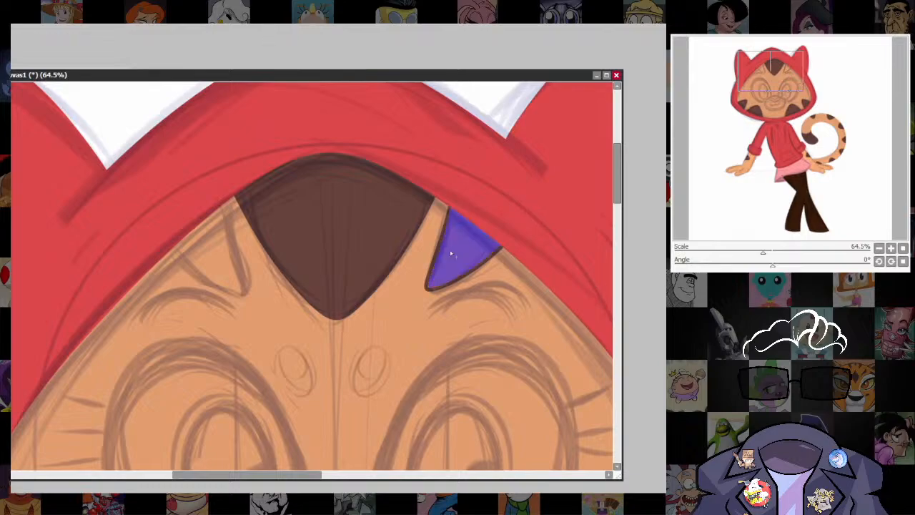
key(ctrl+f)
key(ctrl+d)
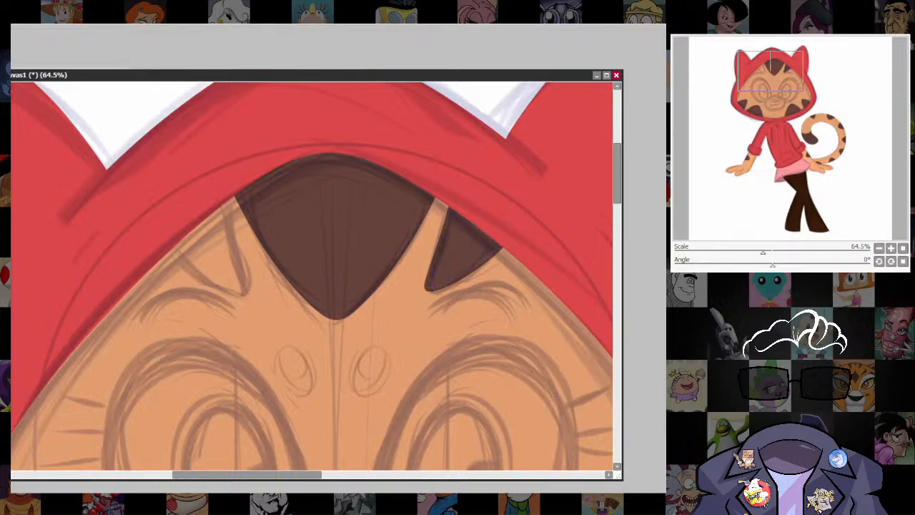
key(ctrl+z)
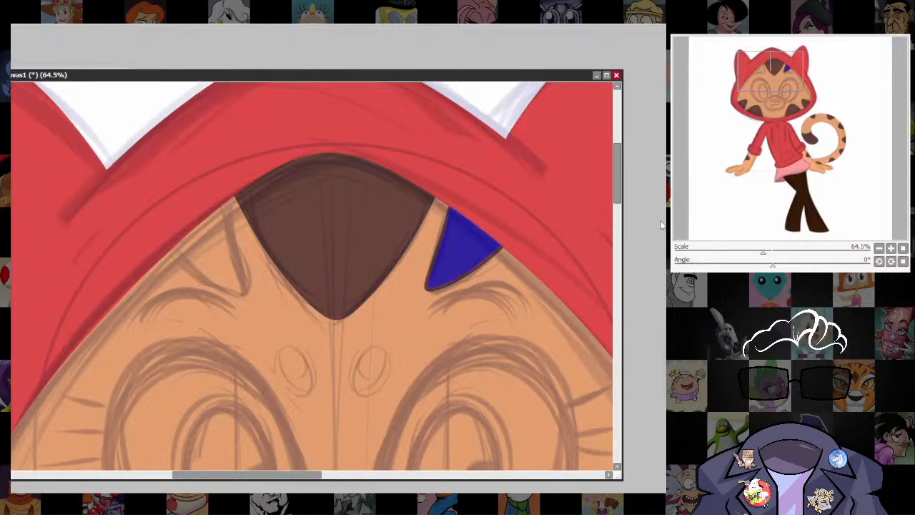
key(ctrl+d)
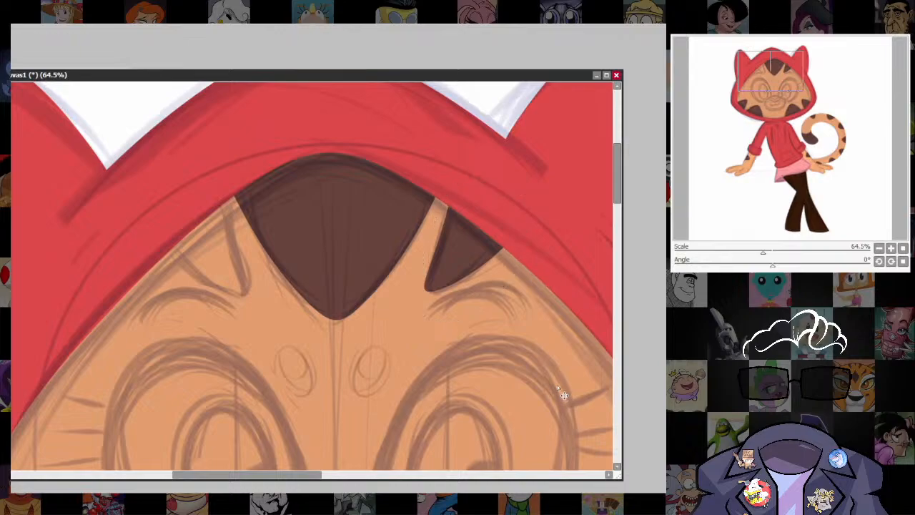
Place a mirrored copy of the small forehead stripe on the left side and distort its lower corners to fit the sketch.
key(ctrl+h)
drag(493, 263, 213, 258)
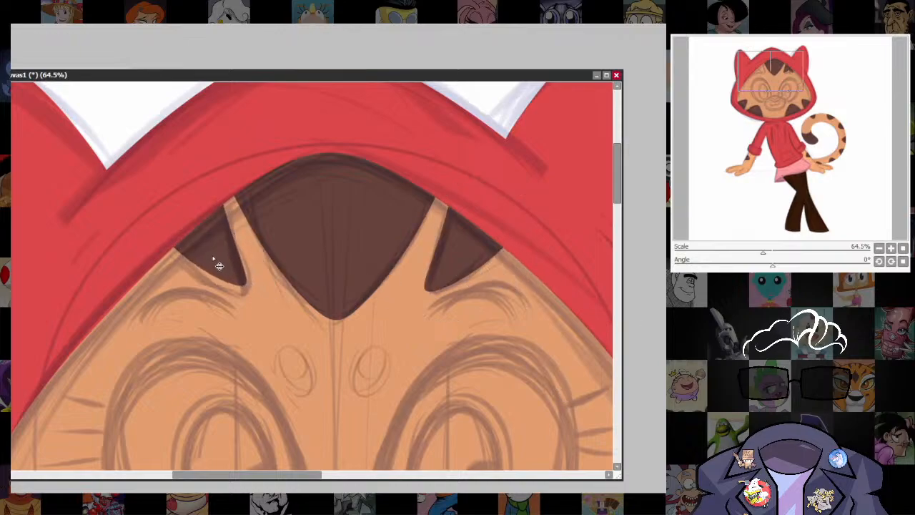
key(ctrl+t)
drag(247, 286, 248, 295)
drag(143, 286, 139, 292)
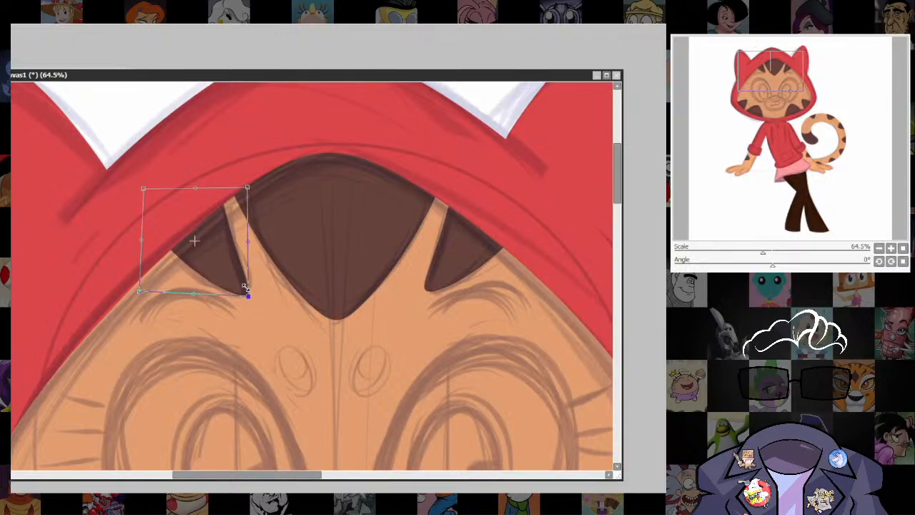
key(Return)
scroll(527, 323, down, 10)
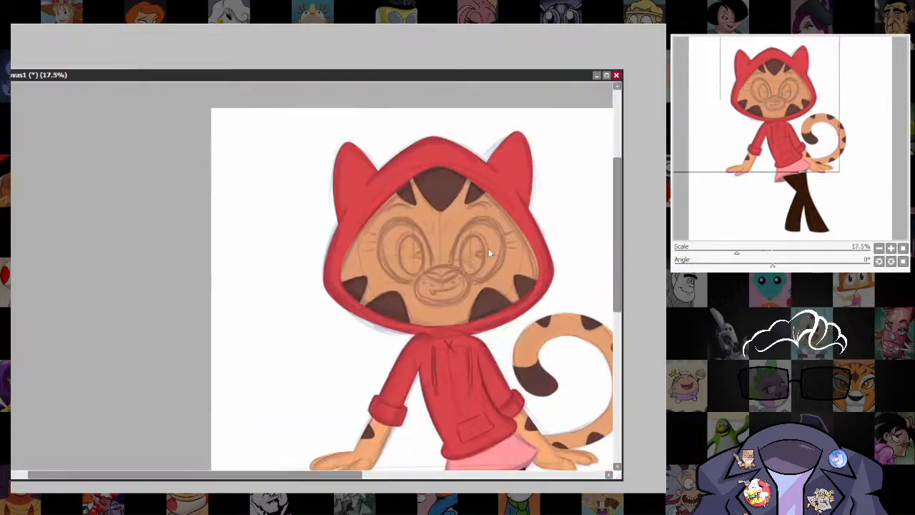
Sample the cream color from the reference picture and draw a small tilted oval over the spot sketched above the inner corner of the character's right-hand eye.
scroll(490, 250, up, 5)
drag(51, 79, 62, 283)
click(87, 90)
scroll(44, 96, up, 2)
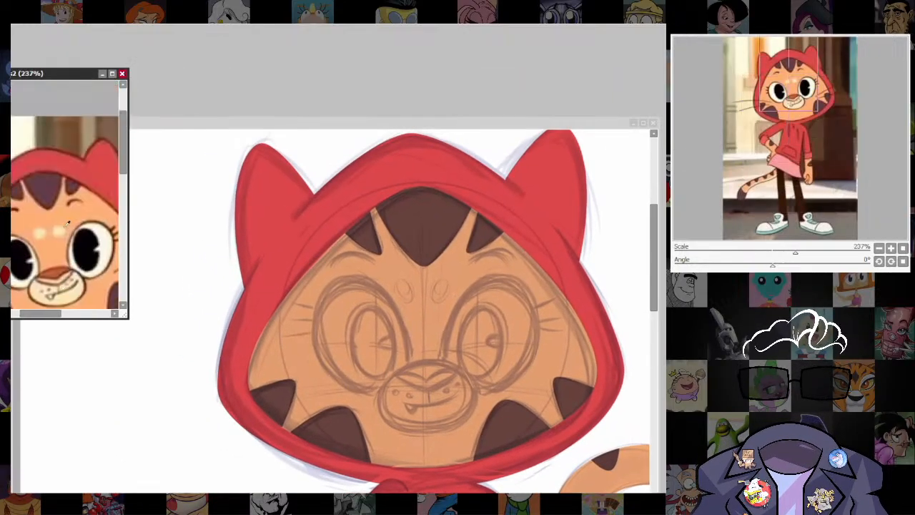
click(443, 120)
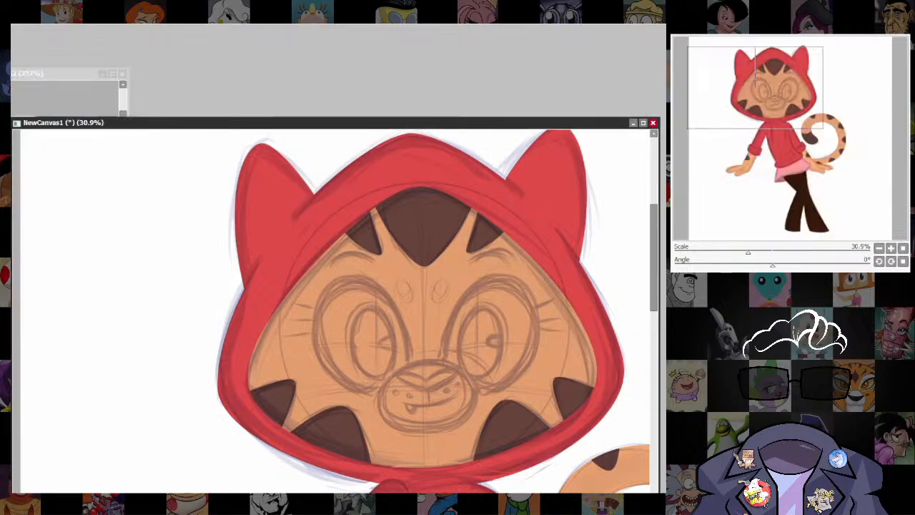
drag(477, 353, 463, 303)
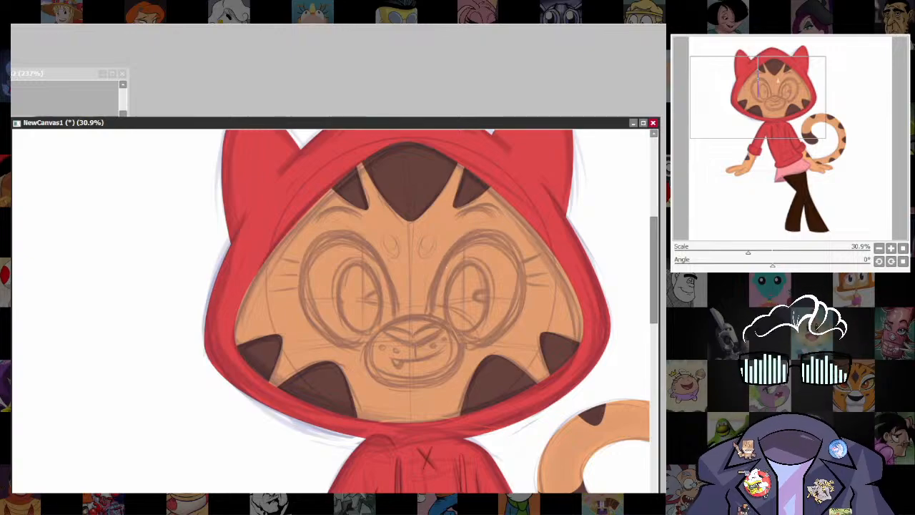
mouse_move(421, 242)
mouse_down()
mouse_move(428, 252)
mouse_move(446, 227)
mouse_move(448, 235)
mouse_up()
key(ctrl+t)
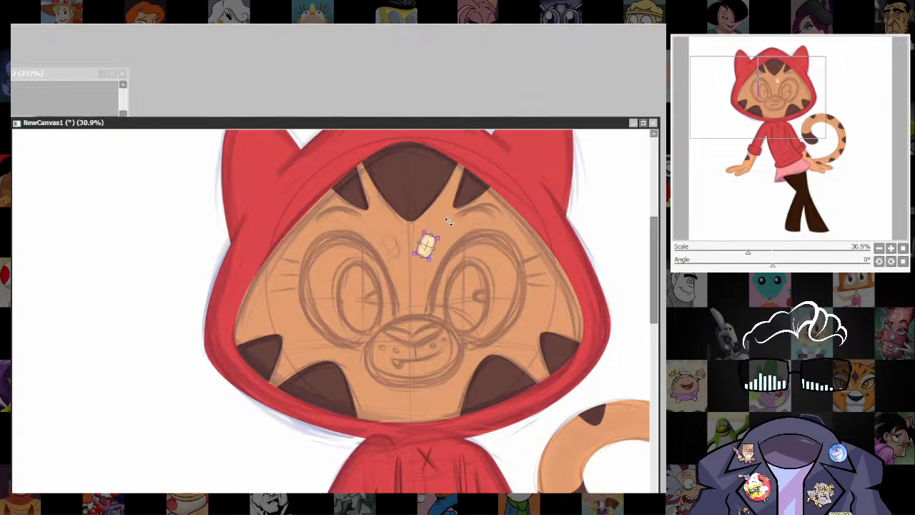
key(Return)
Copy the cream forehead spot, mirror it horizontally and place it over the matching sketched spot on the other side.
scroll(451, 246, up, 2)
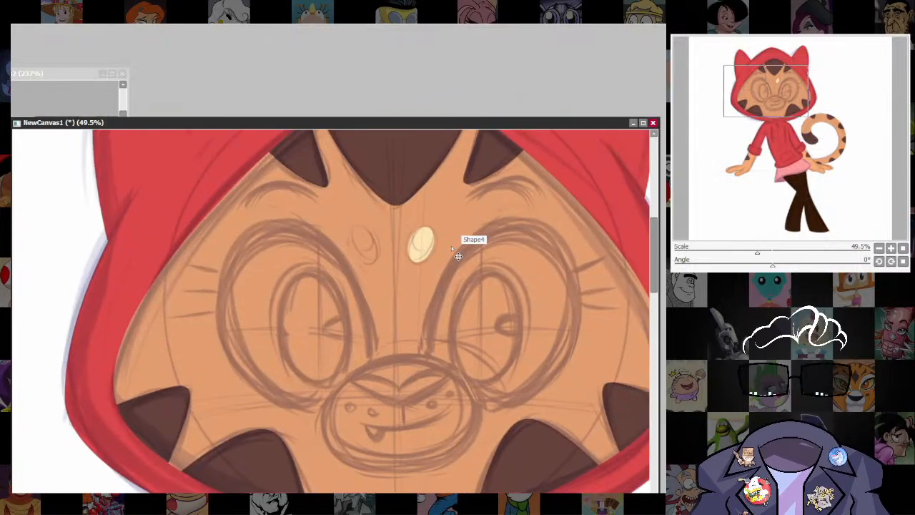
drag(432, 254, 382, 261)
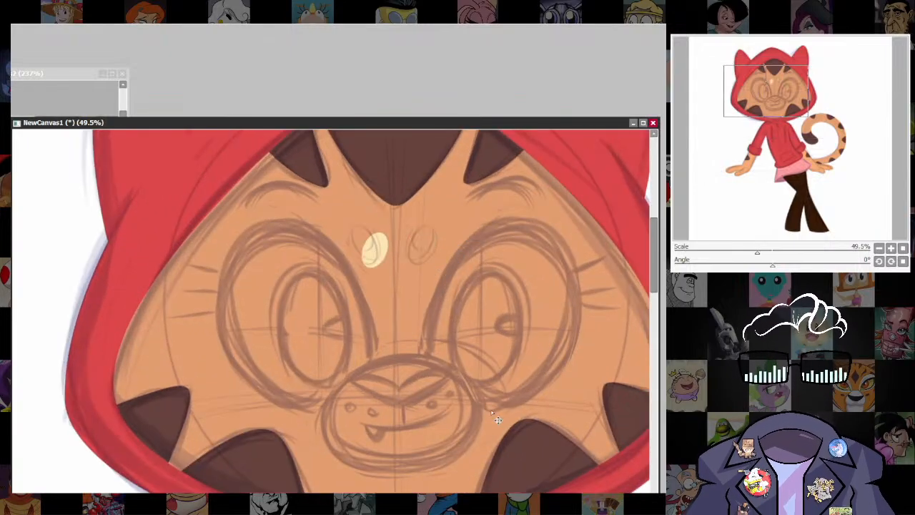
key(ctrl+z)
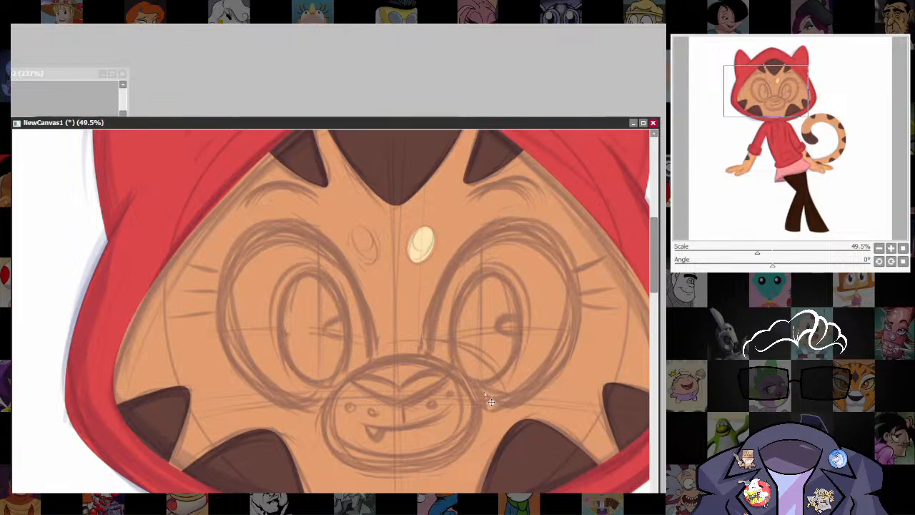
key(h)
drag(426, 256, 370, 259)
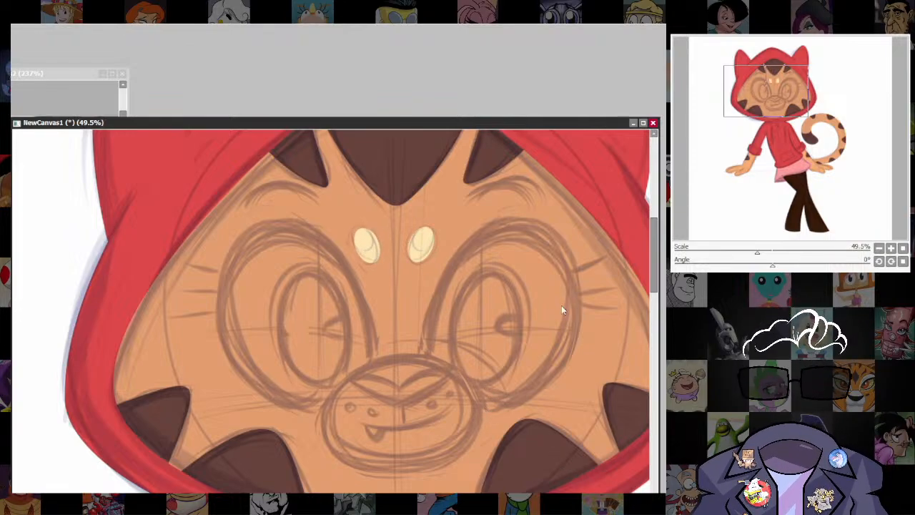
Sample the muzzle color from the reference picture and draw a wide cream ellipse over the sketched muzzle.
scroll(561, 310, down, 7)
drag(572, 347, 511, 267)
scroll(510, 306, up, 2)
drag(511, 308, 547, 419)
click(90, 95)
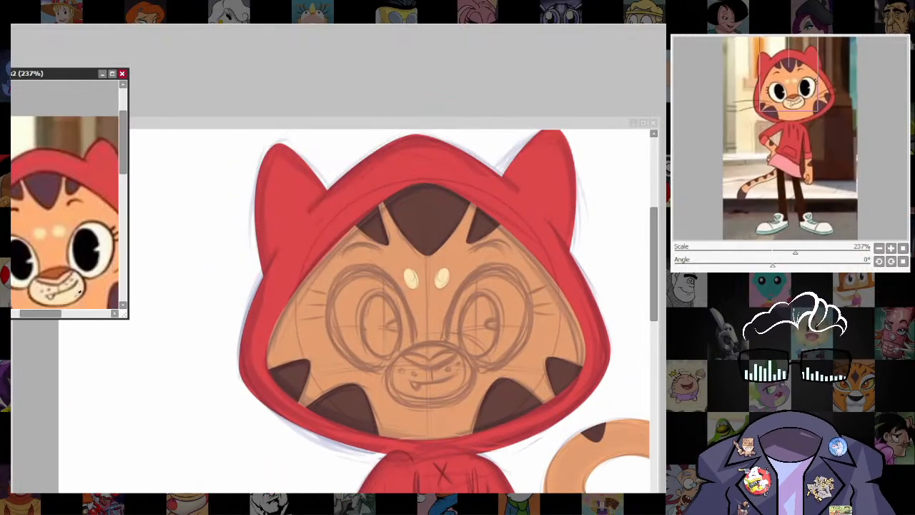
click(469, 118)
drag(503, 409, 478, 353)
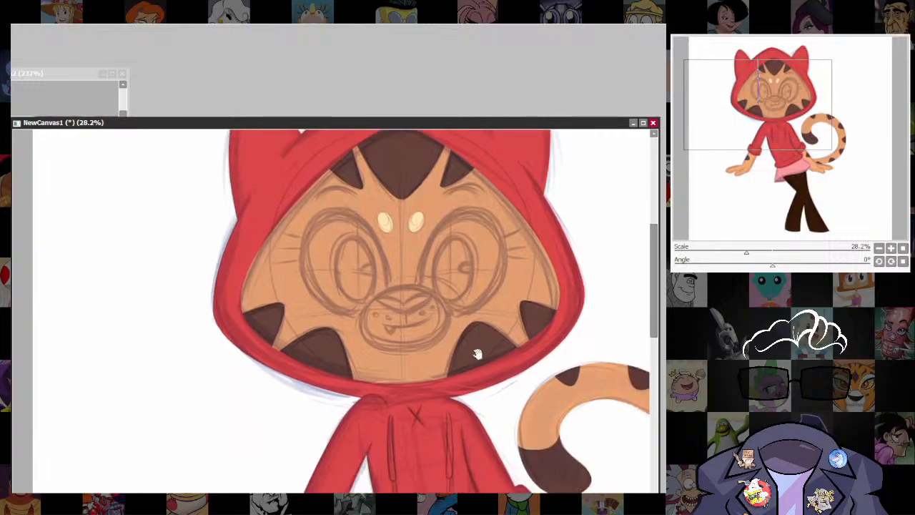
mouse_move(400, 333)
mouse_down()
mouse_move(361, 314)
mouse_move(448, 345)
mouse_up()
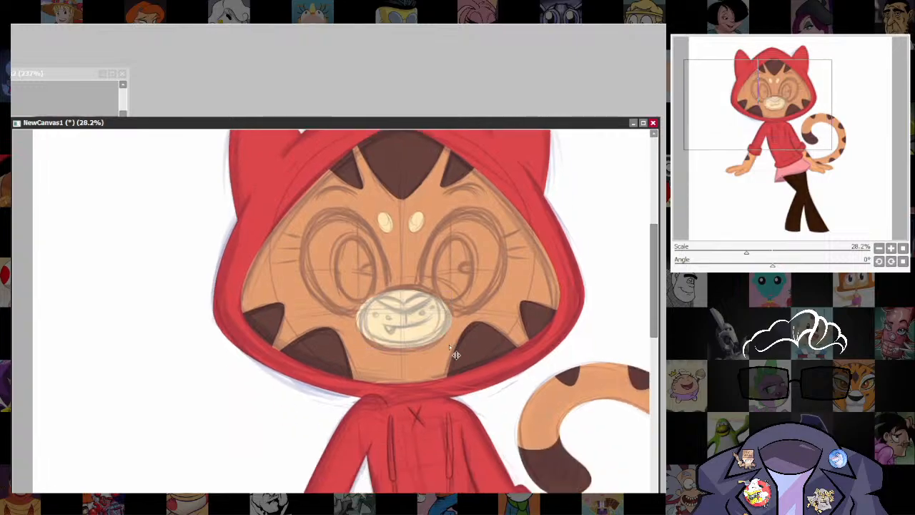
Adjust the sides and corners of the cream muzzle ellipse to match its sketched outline and apply the transform.
key(ctrl+t)
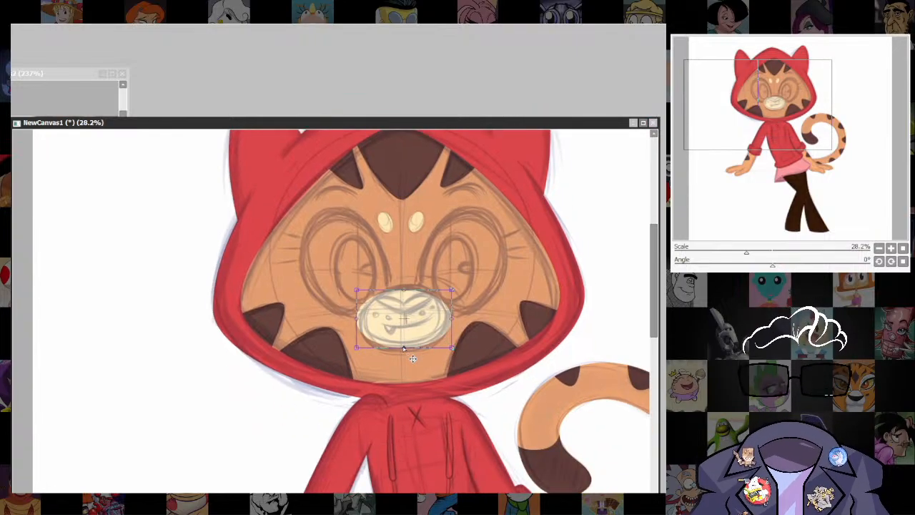
drag(404, 348, 404, 353)
drag(404, 290, 404, 286)
drag(452, 319, 453, 319)
drag(356, 319, 359, 323)
drag(454, 351, 452, 351)
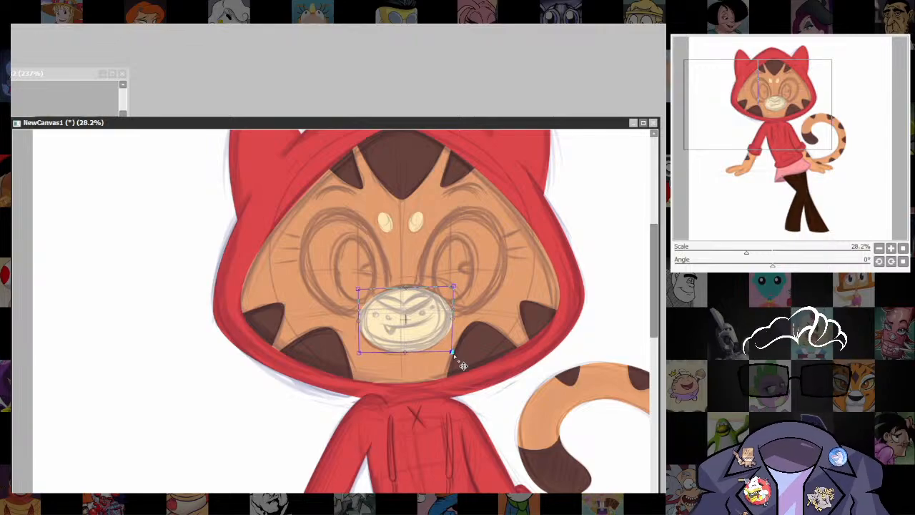
key(Return)
Draw the V-shaped lower edge of the nose across the upper muzzle and fill the area above it with reddish brown.
scroll(418, 313, up, 3)
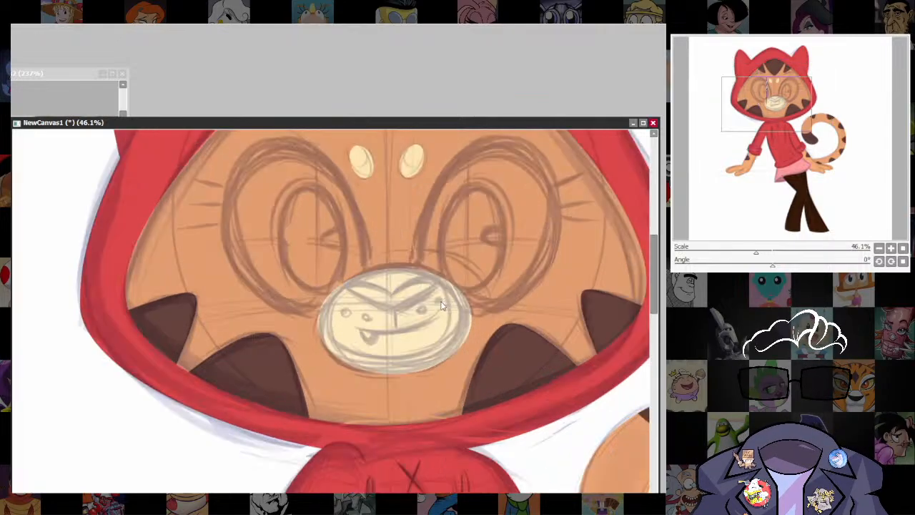
drag(418, 313, 433, 348)
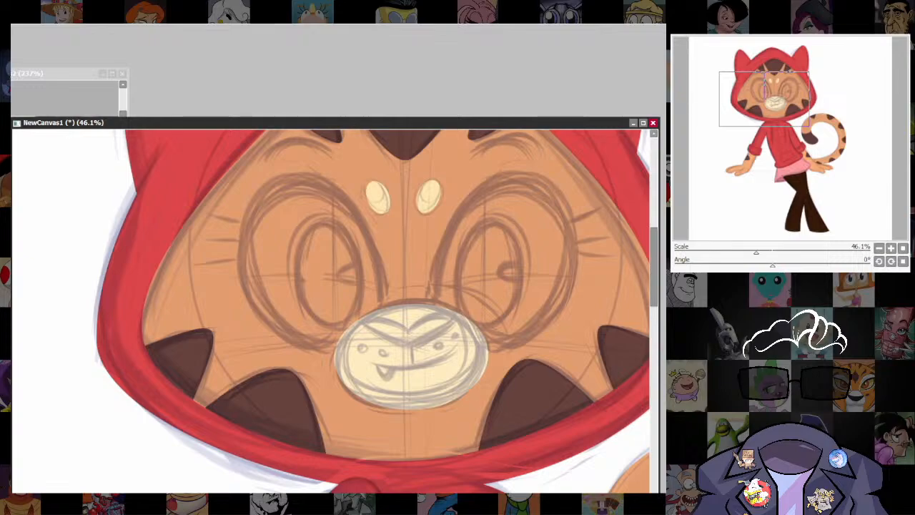
click(411, 358)
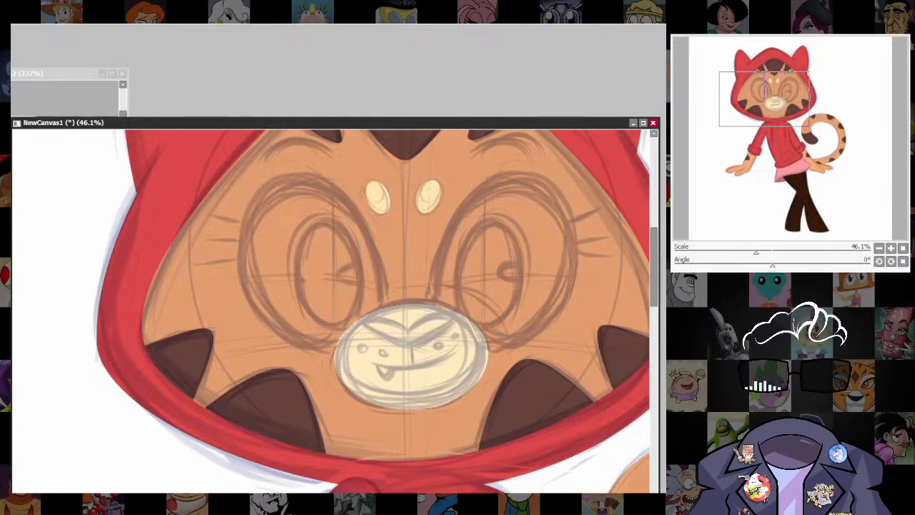
click(62, 74)
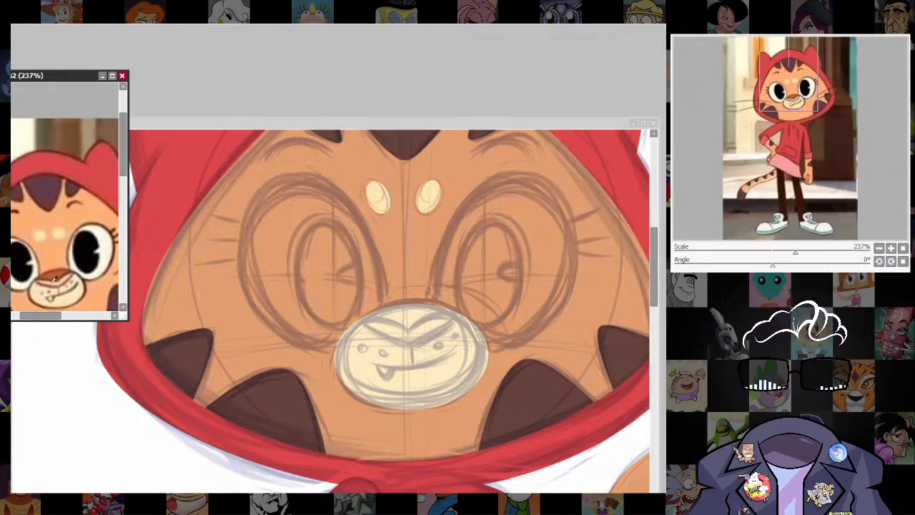
click(479, 126)
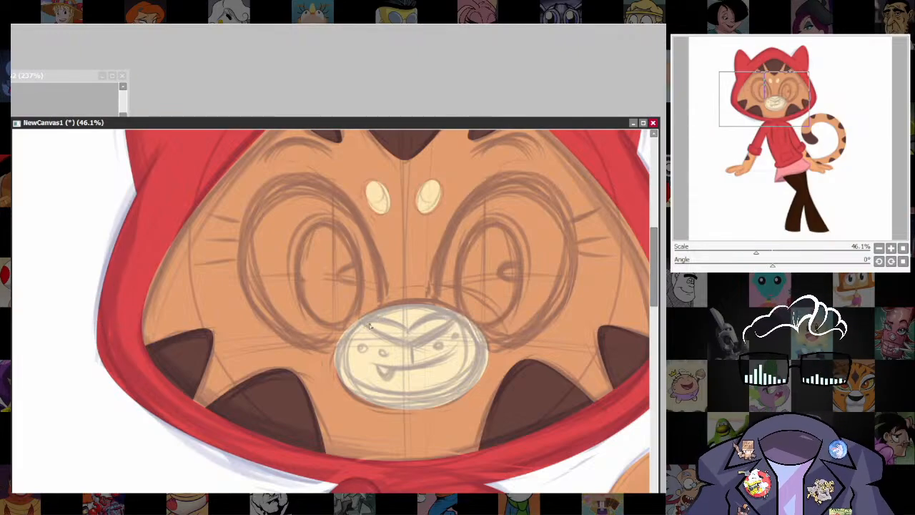
mouse_move(358, 321)
mouse_down()
mouse_move(400, 346)
mouse_move(461, 315)
mouse_up()
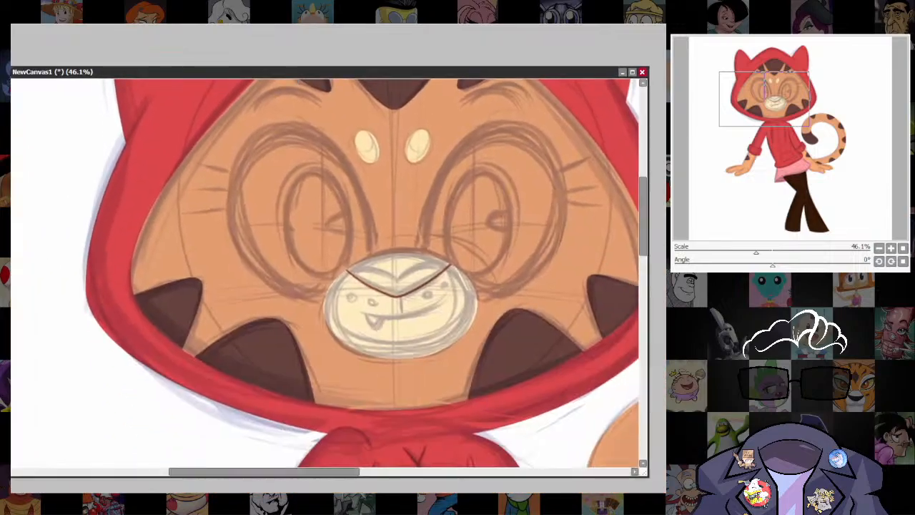
click(401, 268)
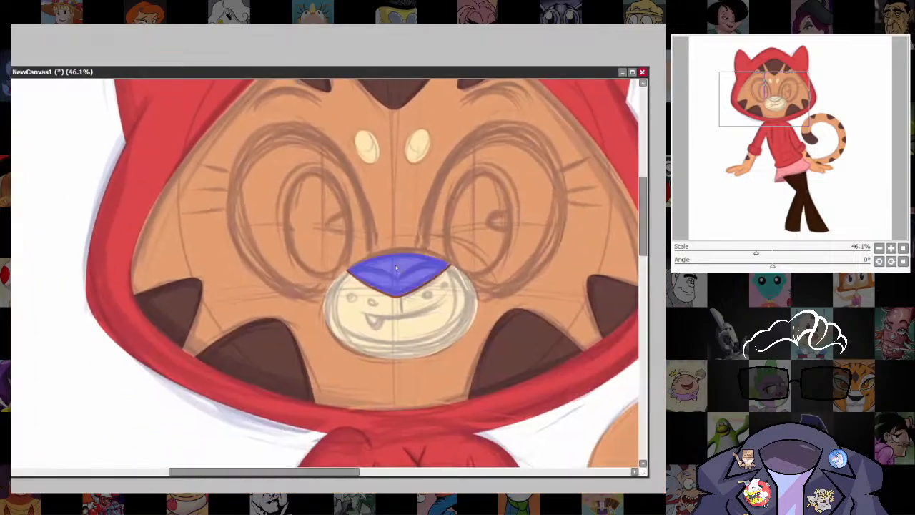
key(ctrl+f)
key(ctrl+d)
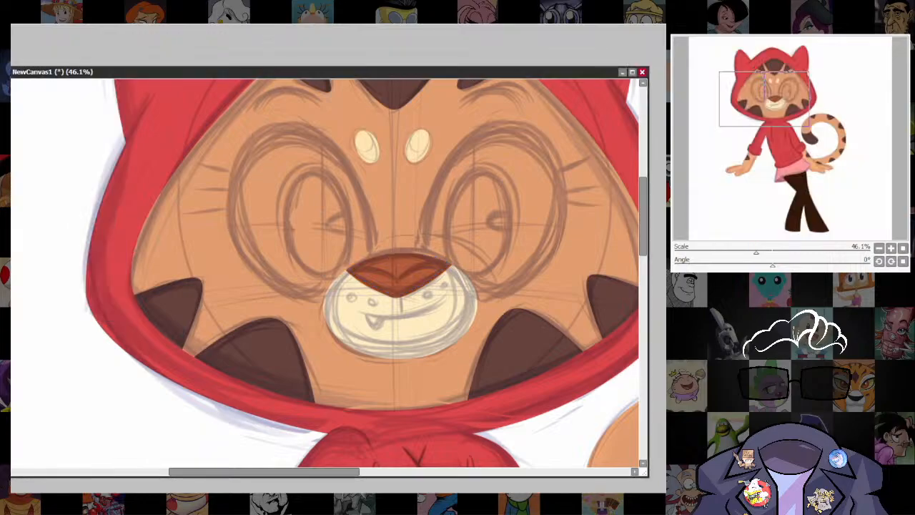
Draw a curved V line across the nose with a size 7 brush and fill the part below it with light pink.
scroll(499, 293, up, 2)
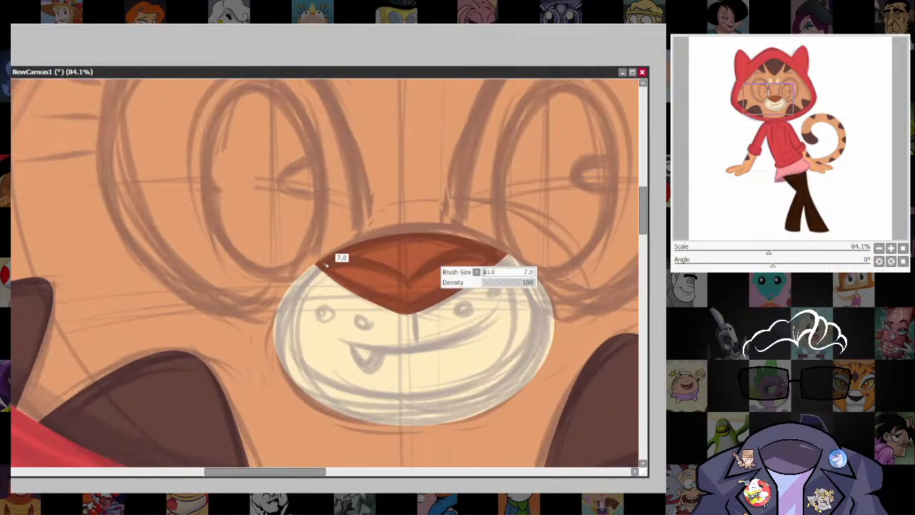
mouse_move(343, 258)
mouse_down()
mouse_move(388, 266)
mouse_move(408, 281)
mouse_up()
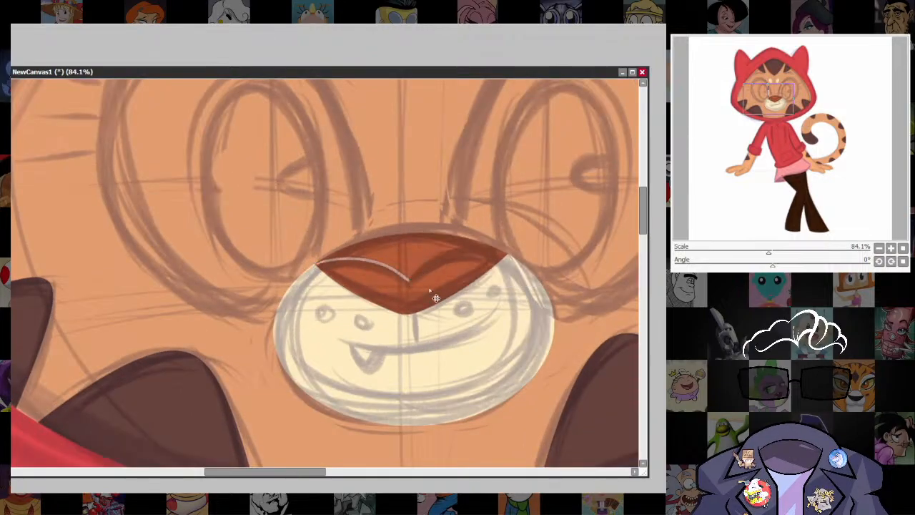
key(ctrl+z)
mouse_move(316, 263)
mouse_down()
mouse_move(376, 260)
mouse_move(403, 283)
mouse_up()
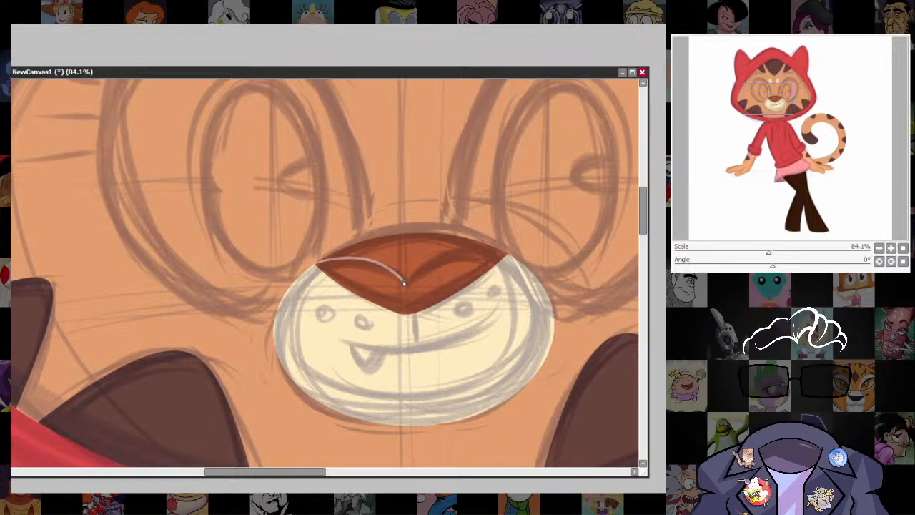
key(ctrl+z)
mouse_move(317, 264)
mouse_down()
mouse_move(357, 260)
mouse_move(407, 285)
mouse_move(459, 255)
mouse_move(506, 251)
mouse_up()
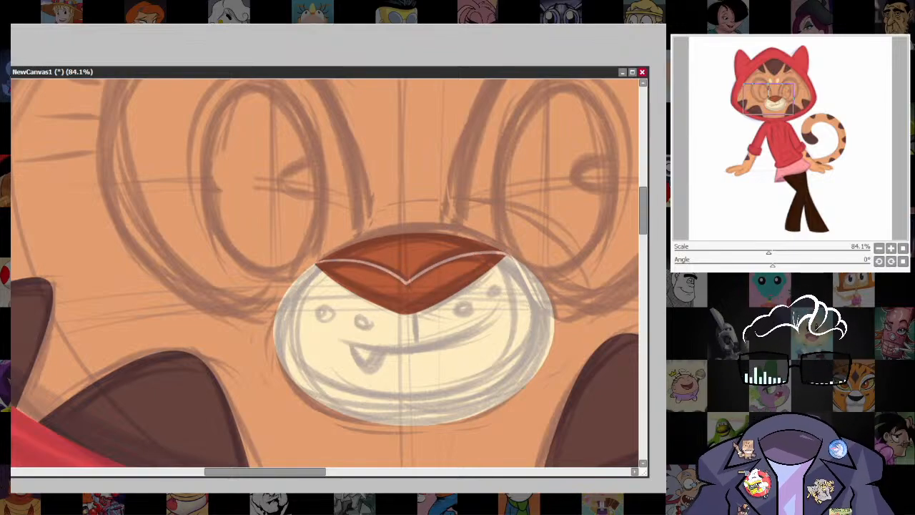
click(432, 290)
key(ctrl+f)
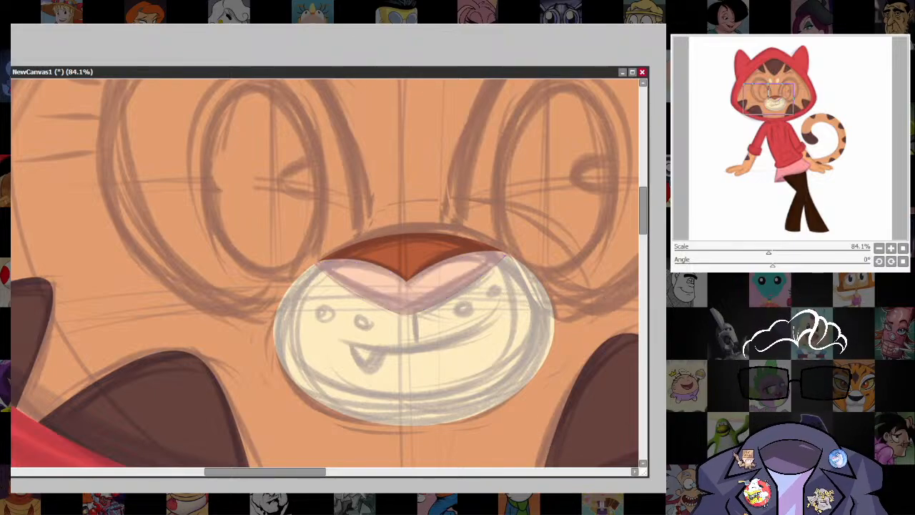
key(w)
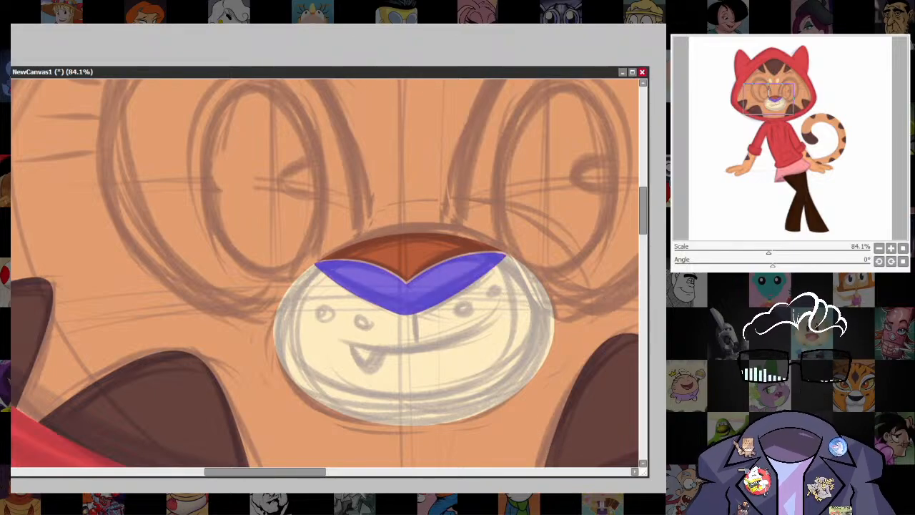
key(ctrl+d)
Check the colored nose and muzzle on the whole figure and compare them with the reference picture.
scroll(525, 343, down, 5)
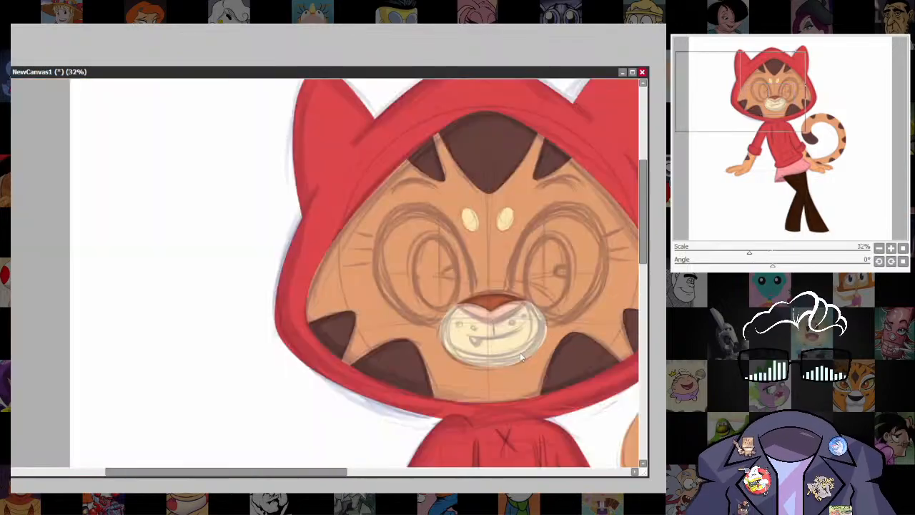
drag(522, 358, 476, 324)
scroll(541, 303, down, 4)
scroll(541, 304, up, 5)
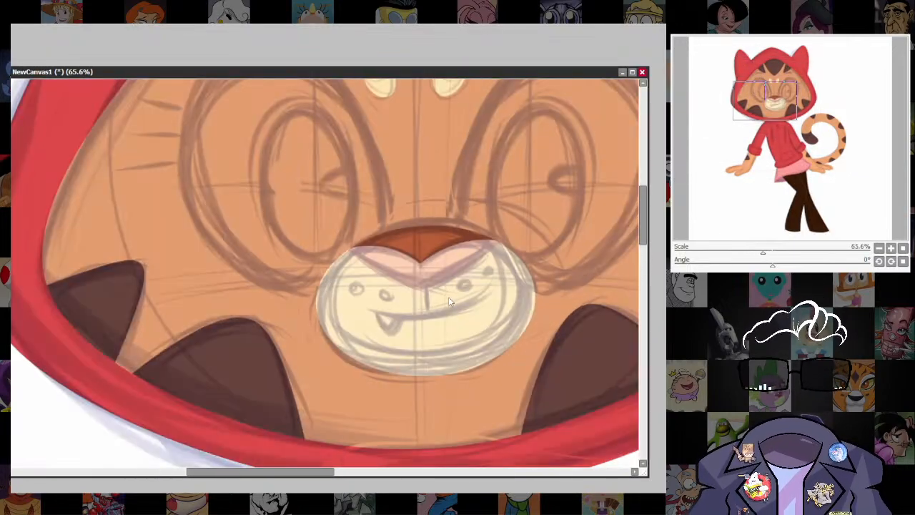
drag(578, 370, 574, 403)
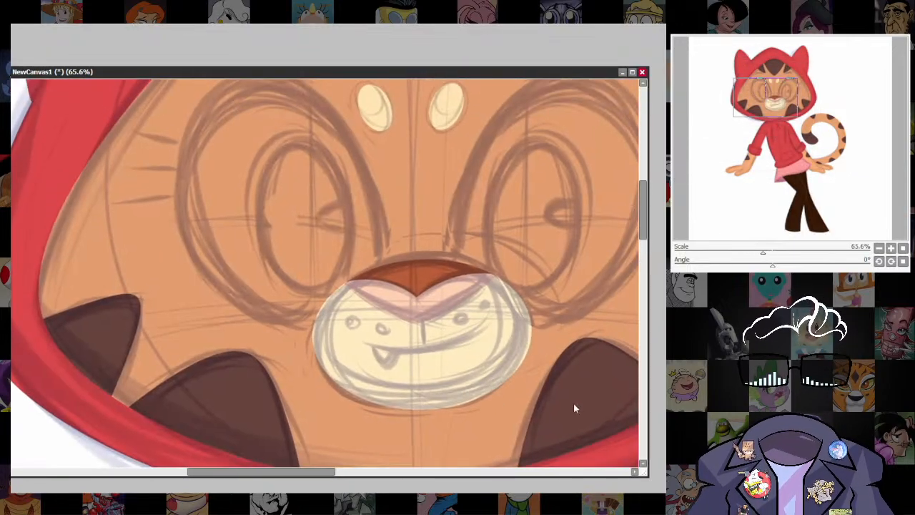
key(ctrl+Tab)
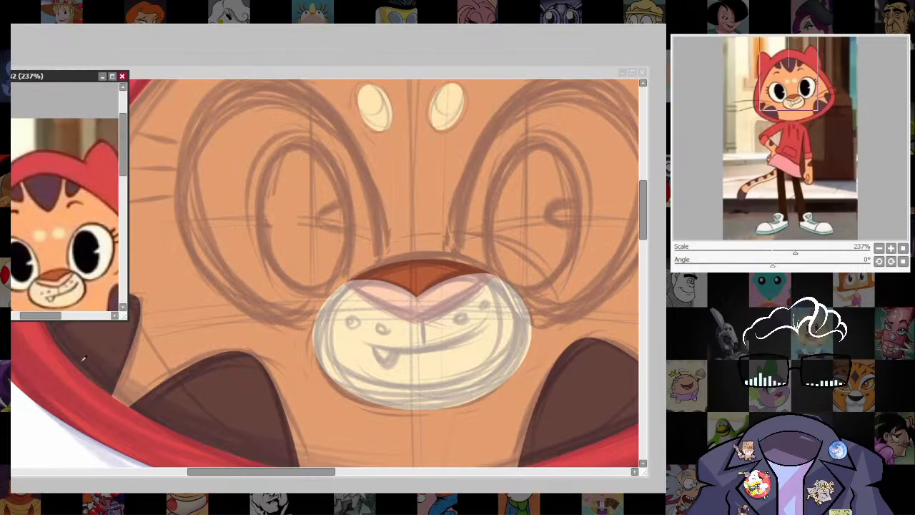
key(ctrl+Tab)
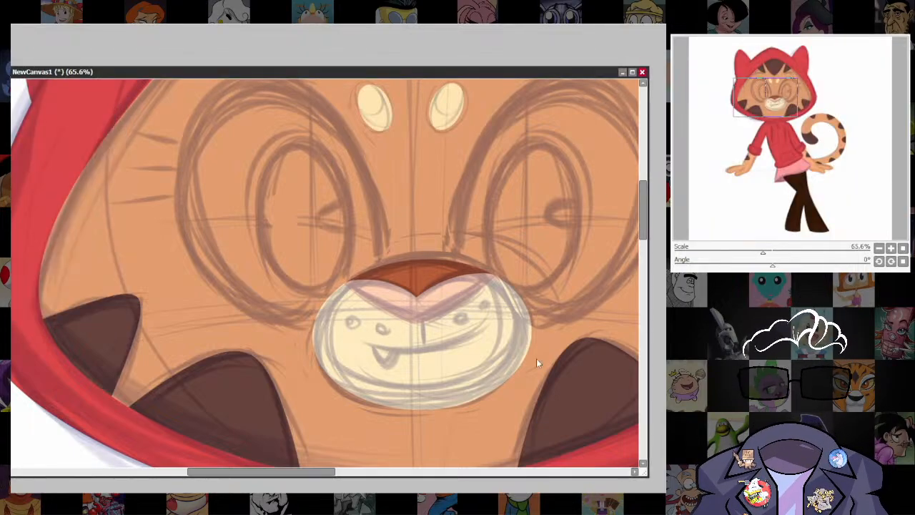
scroll(538, 363, up, 2)
drag(510, 434, 463, 393)
key(ctrl+Tab)
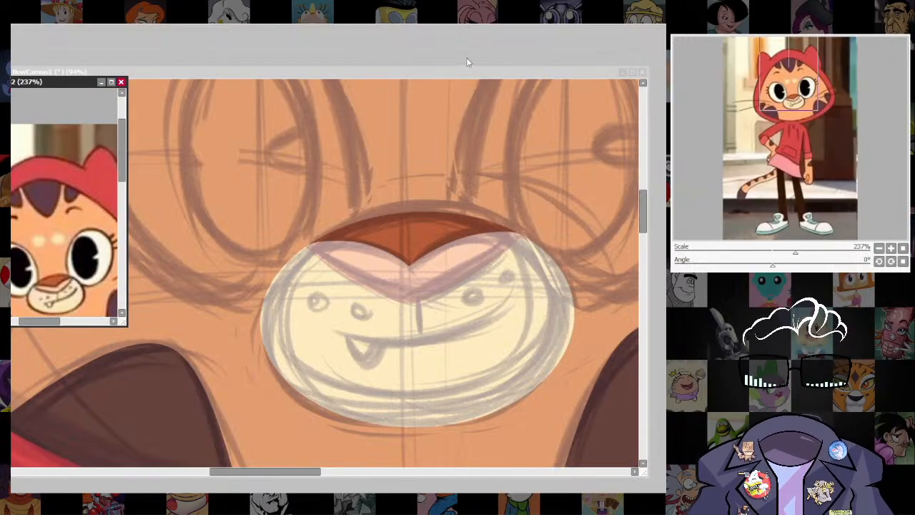
key(ctrl+Tab)
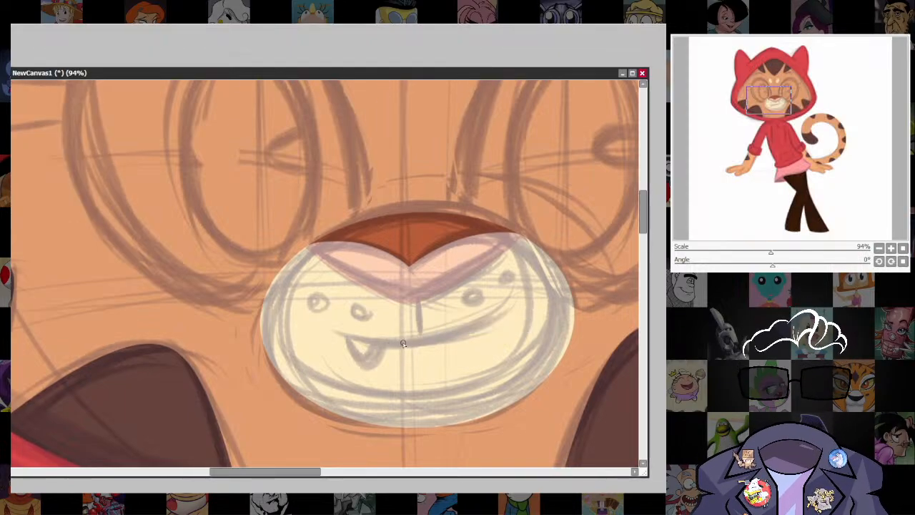
Draw a tapered dark brown smile curve across the muzzle and a short vertical line joining it to the nose.
mouse_move(320, 329)
mouse_down()
mouse_move(361, 344)
mouse_move(508, 311)
mouse_up()
key(ctrl+z)
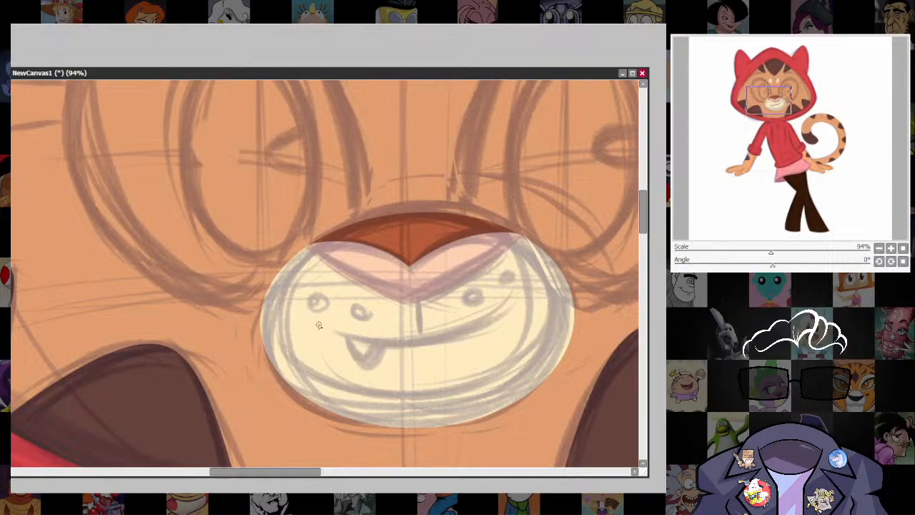
mouse_move(317, 325)
mouse_down()
mouse_move(375, 348)
mouse_move(467, 344)
mouse_move(509, 308)
mouse_up()
key(ctrl+z)
mouse_move(315, 327)
mouse_down()
mouse_move(345, 341)
mouse_move(425, 345)
mouse_move(518, 305)
mouse_up()
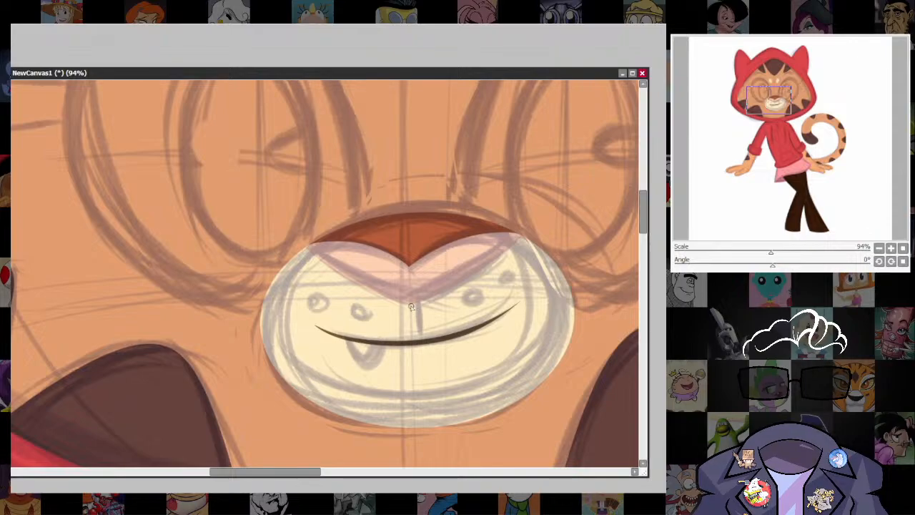
drag(412, 304, 412, 344)
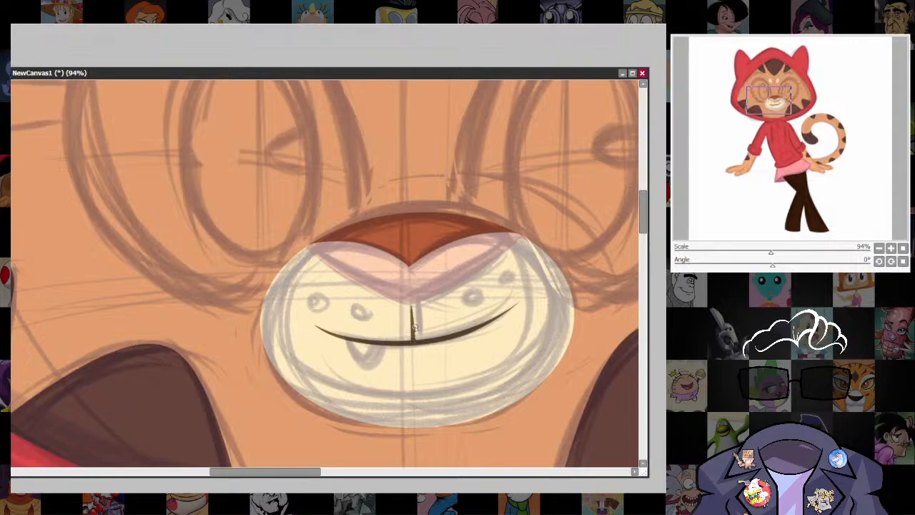
Draw four small dark-outlined whisker ovals over the sketched spots, two on each side of the muzzle.
scroll(633, 330, up, 4)
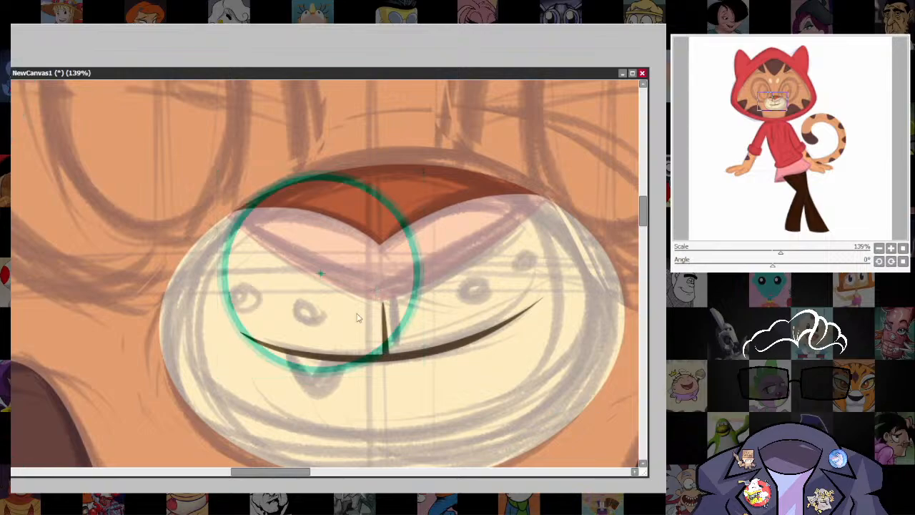
mouse_move(358, 317)
mouse_down()
mouse_move(328, 308)
mouse_move(336, 301)
mouse_move(310, 312)
mouse_move(300, 304)
mouse_move(324, 319)
mouse_move(318, 328)
mouse_move(244, 296)
mouse_move(250, 282)
mouse_move(238, 305)
mouse_move(461, 307)
mouse_move(492, 263)
mouse_move(476, 293)
mouse_move(476, 271)
mouse_move(537, 256)
mouse_move(522, 265)
mouse_move(537, 235)
mouse_up()
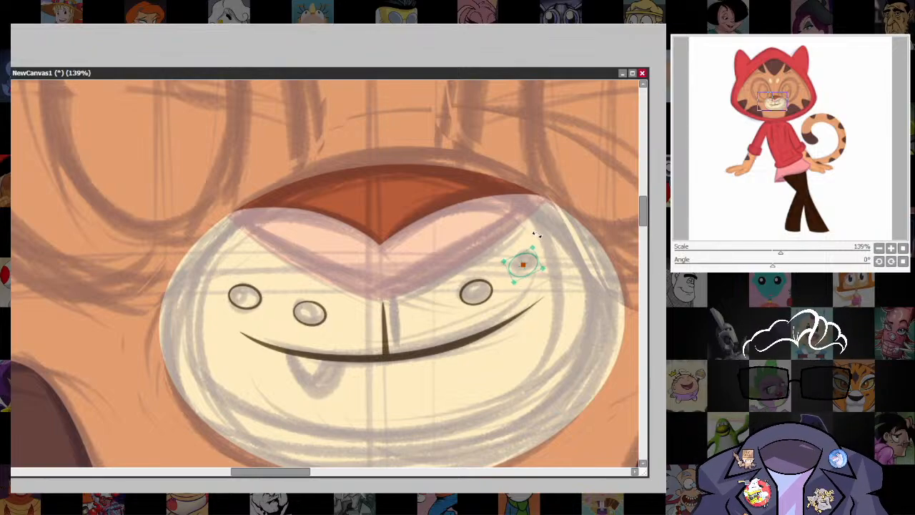
drag(507, 269, 501, 289)
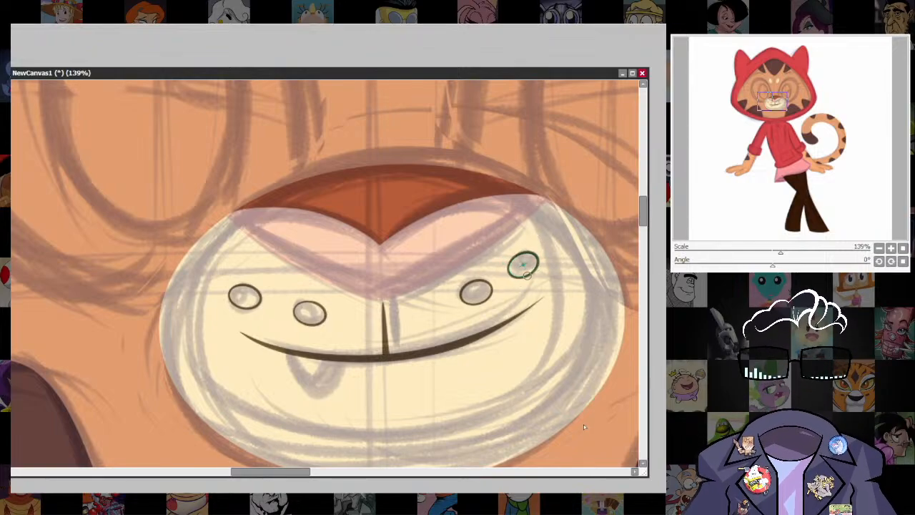
key(ctrl)
key(ctrl+r)
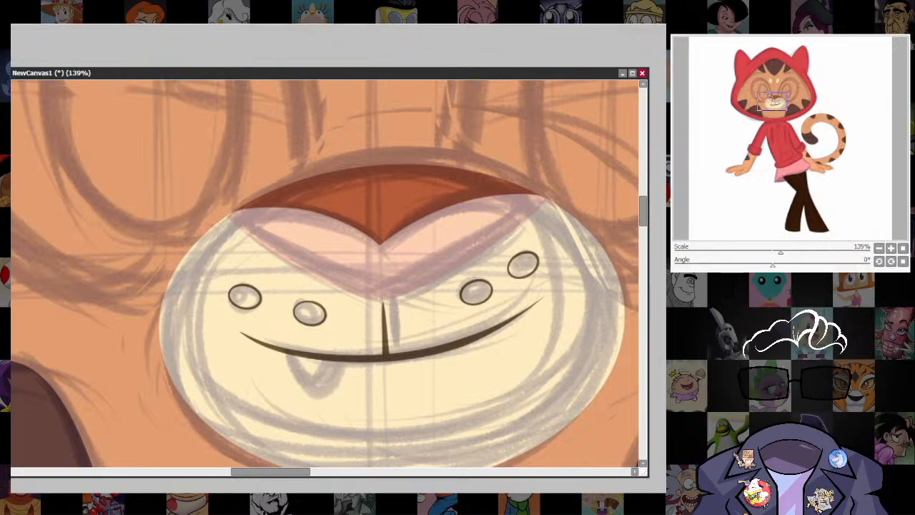
Place a three-point shape under the left part of the smile and adjust its corners to the sketched fang.
drag(288, 350, 336, 396)
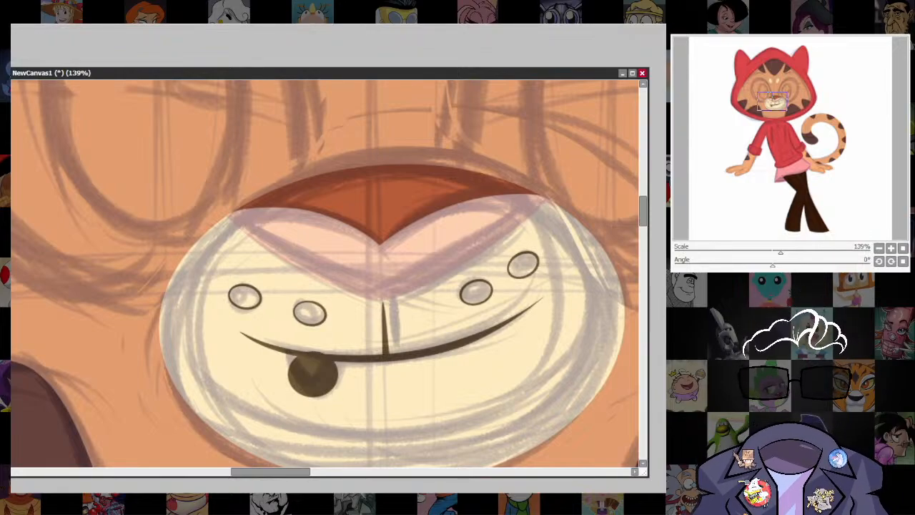
key(ctrl+z)
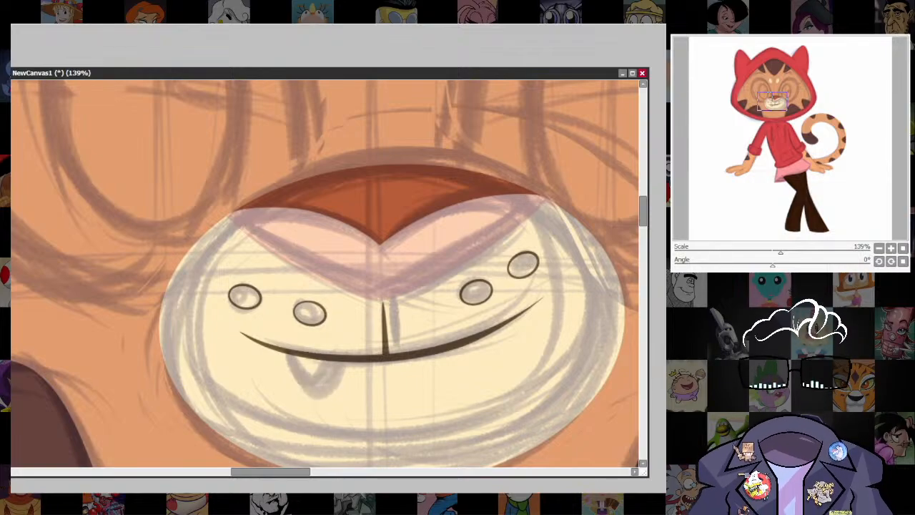
drag(287, 358, 328, 401)
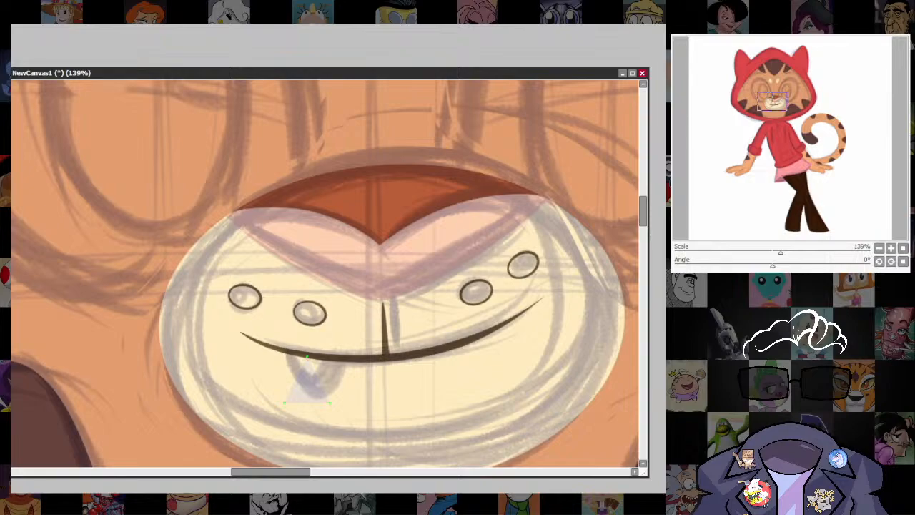
drag(307, 355, 287, 350)
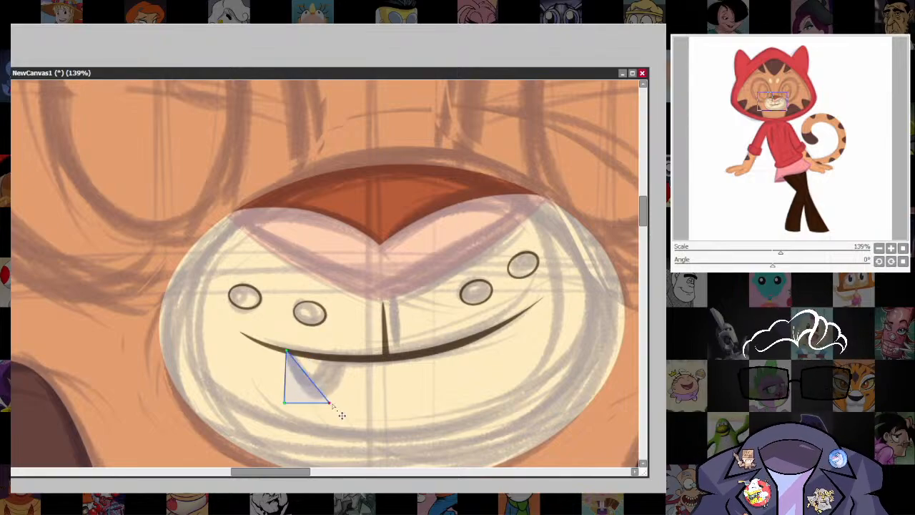
drag(332, 405, 347, 362)
drag(288, 408, 316, 403)
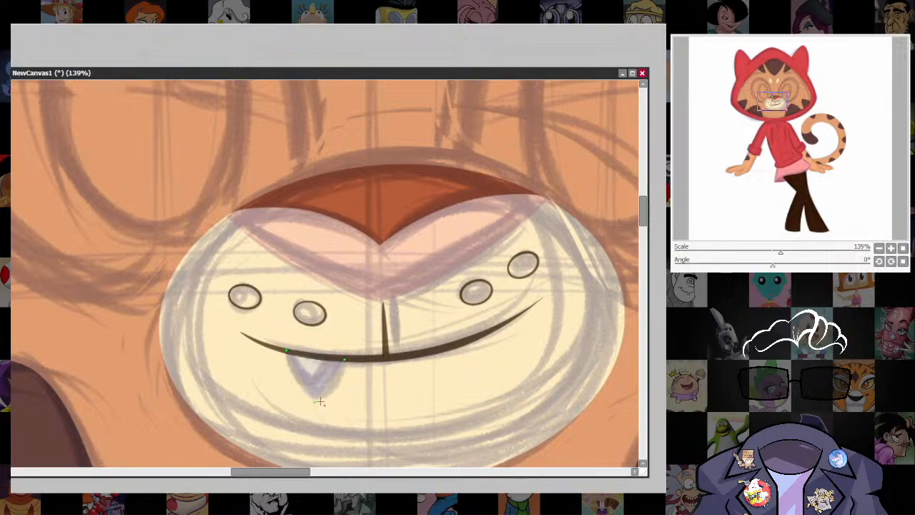
drag(316, 404, 321, 406)
Finish the curved fang shape below the smile and fill it with white.
scroll(456, 397, down, 4)
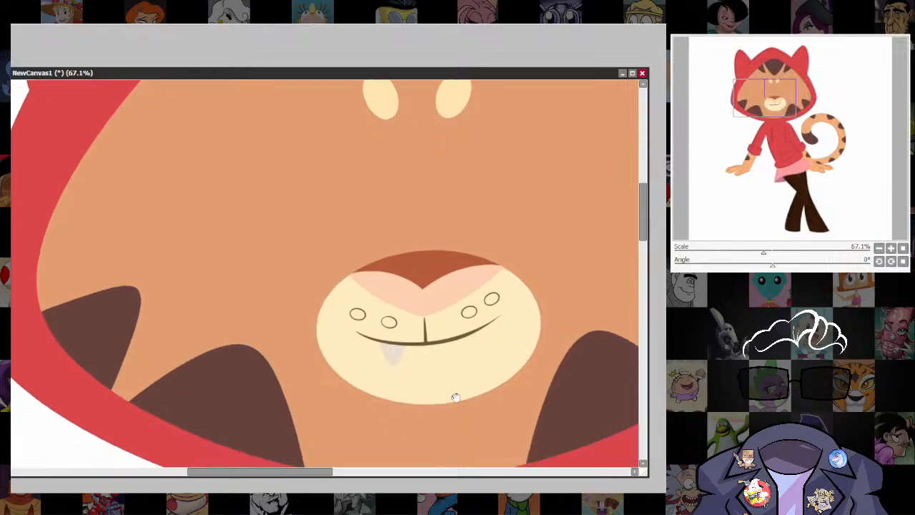
drag(455, 398, 433, 297)
scroll(472, 228, up, 5)
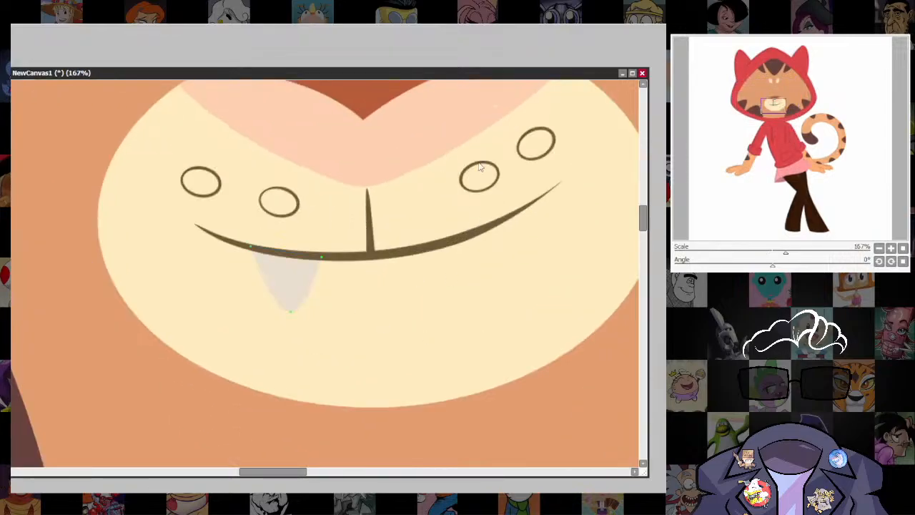
click(310, 283)
Examine the whole character with the finished mouth and reposition the canvas window for a better view.
scroll(439, 319, down, 10)
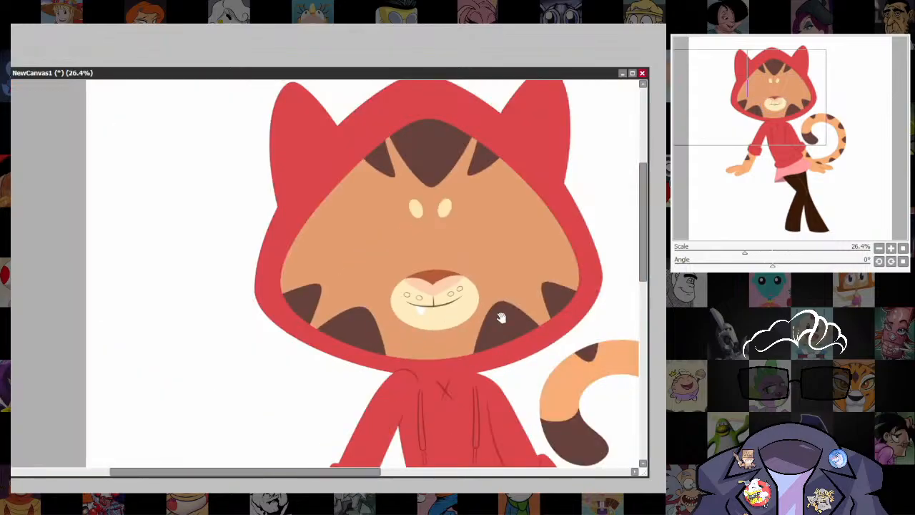
drag(500, 317, 460, 363)
scroll(380, 371, up, 2)
scroll(539, 386, down, 3)
drag(576, 430, 505, 287)
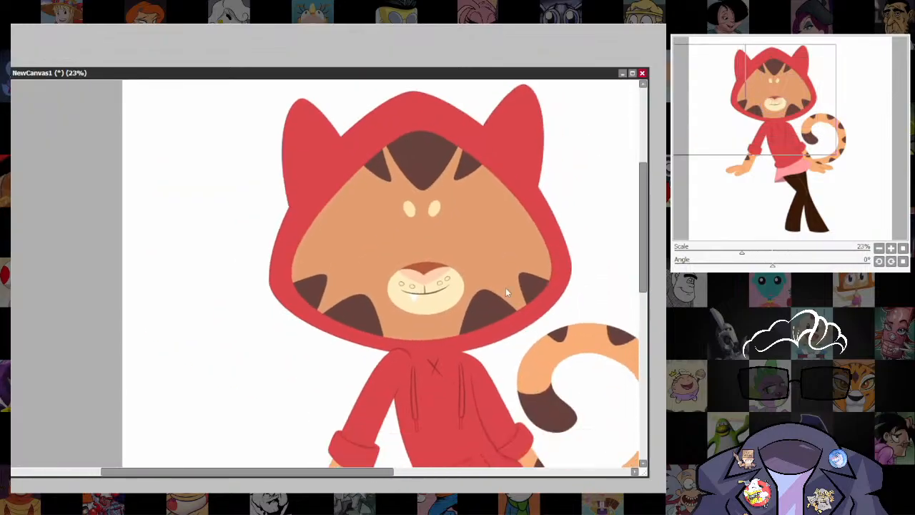
drag(495, 75, 462, 29)
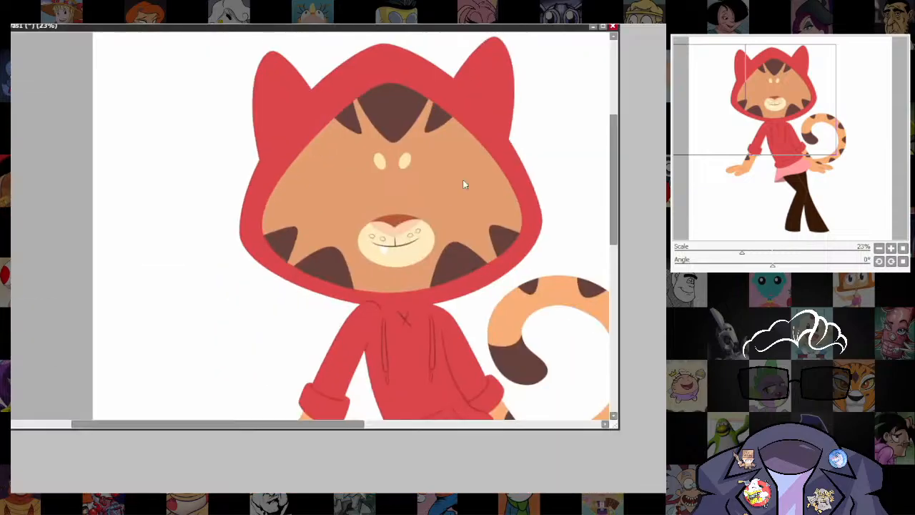
scroll(408, 233, up, 5)
scroll(545, 319, down, 9)
drag(565, 363, 451, 346)
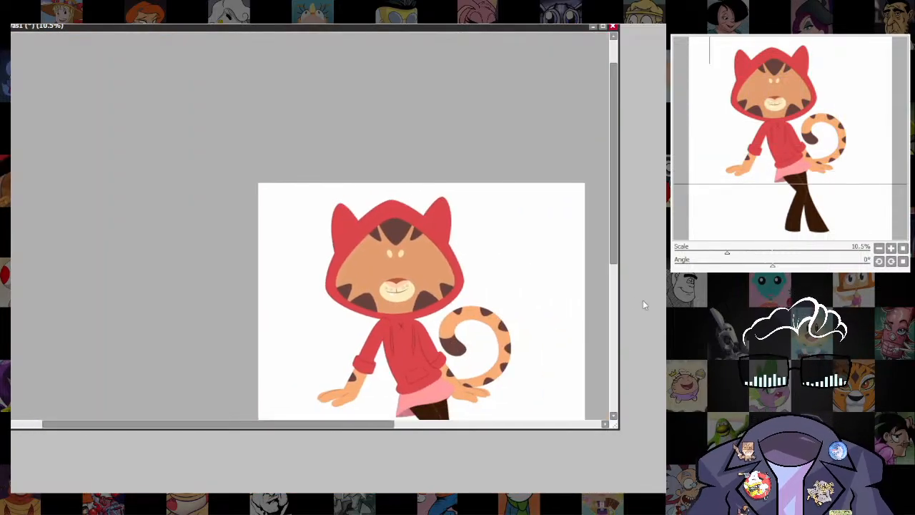
scroll(451, 292, up, 3)
drag(511, 27, 543, 33)
Select the two whisker ovals on the muzzle's right side, shrink them, apply the transform and deselect.
scroll(415, 285, up, 10)
ctrl+shift+click(413, 169)
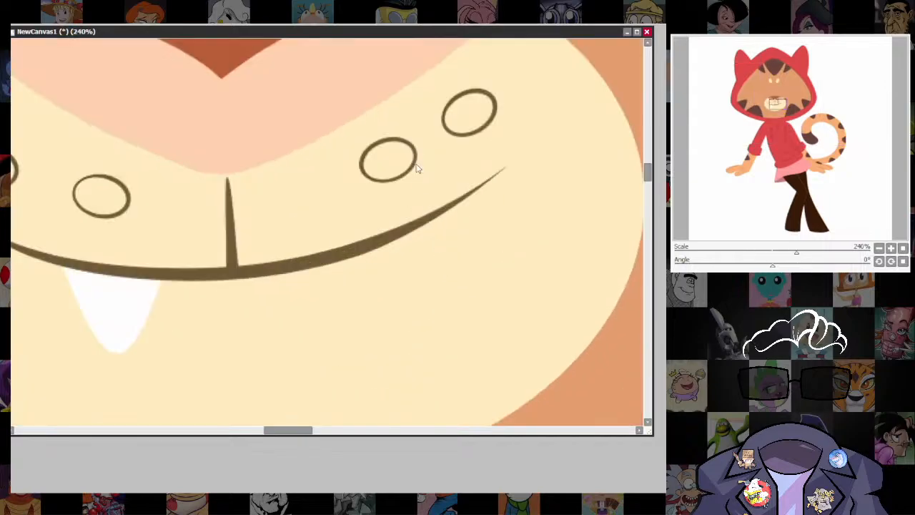
mouse_move(403, 122)
mouse_down()
mouse_move(433, 205)
mouse_move(468, 55)
mouse_move(415, 87)
mouse_up()
key(ctrl+t)
drag(499, 86, 468, 107)
key(Return)
key(ctrl+d)
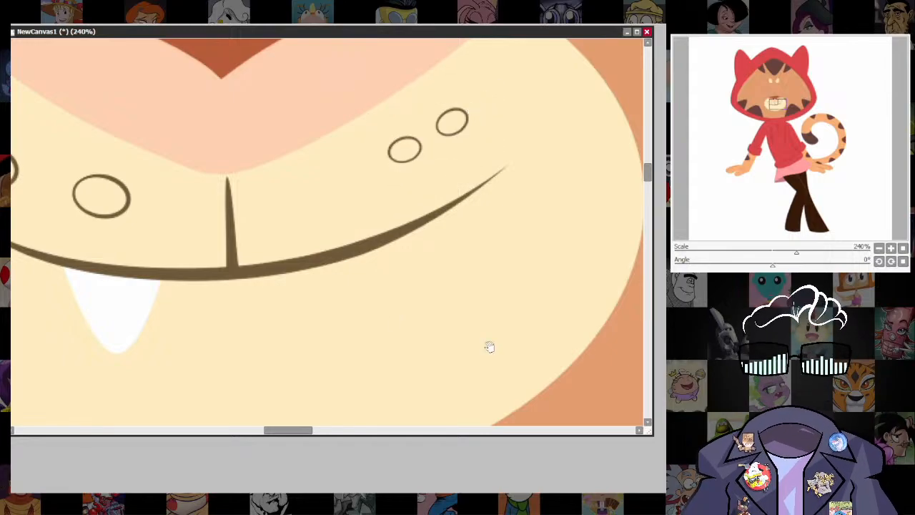
Scale down the two whisker ovals on the muzzle's left side, apply the transform and clear the selection.
drag(491, 347, 711, 416)
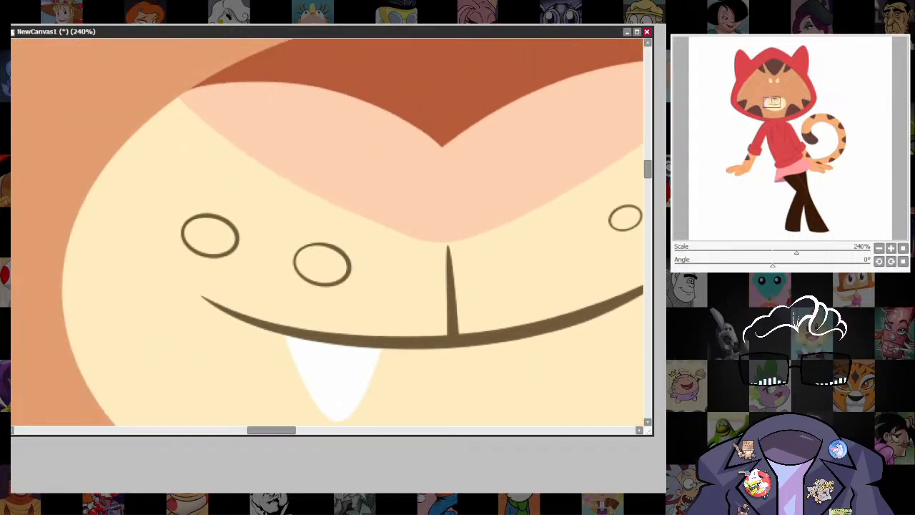
mouse_move(159, 194)
mouse_down()
mouse_move(213, 300)
mouse_move(343, 318)
mouse_move(376, 245)
mouse_move(332, 223)
mouse_move(343, 225)
mouse_up()
key(ctrl+t)
drag(300, 253, 298, 247)
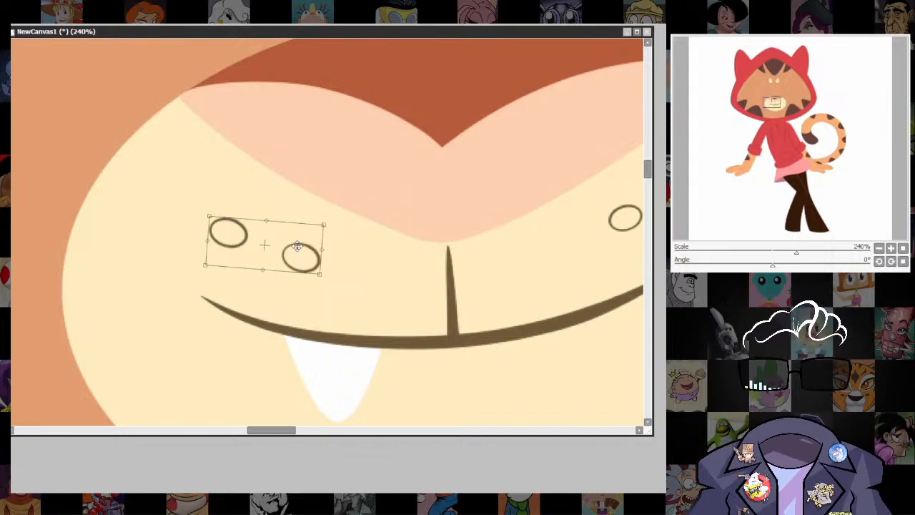
key(Return)
key(ctrl+d)
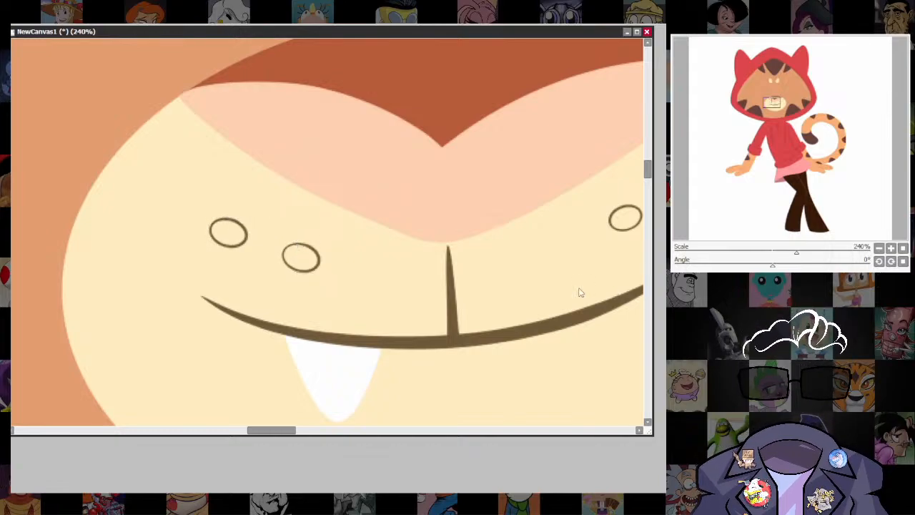
Draw a white oval for the eye over the sketched eye beside the right-hand forehead spot.
scroll(580, 293, down, 12)
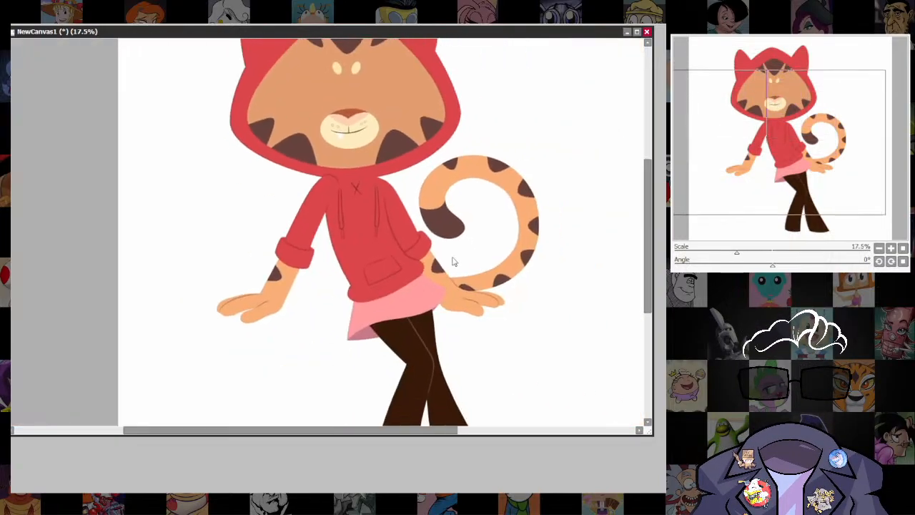
scroll(451, 262, up, 3)
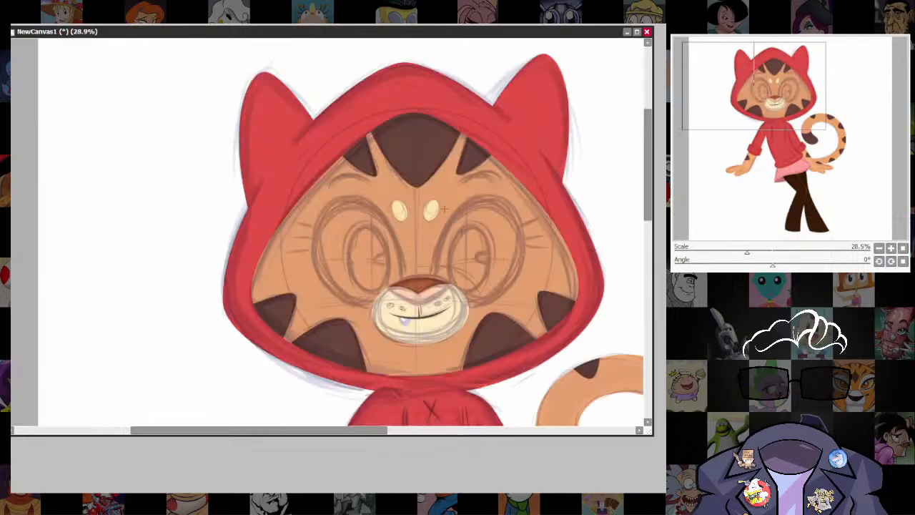
drag(444, 208, 490, 305)
Tilt, widen and distort the white eye oval to match the sketched eye outline, and apply the transform.
key(ctrl+t)
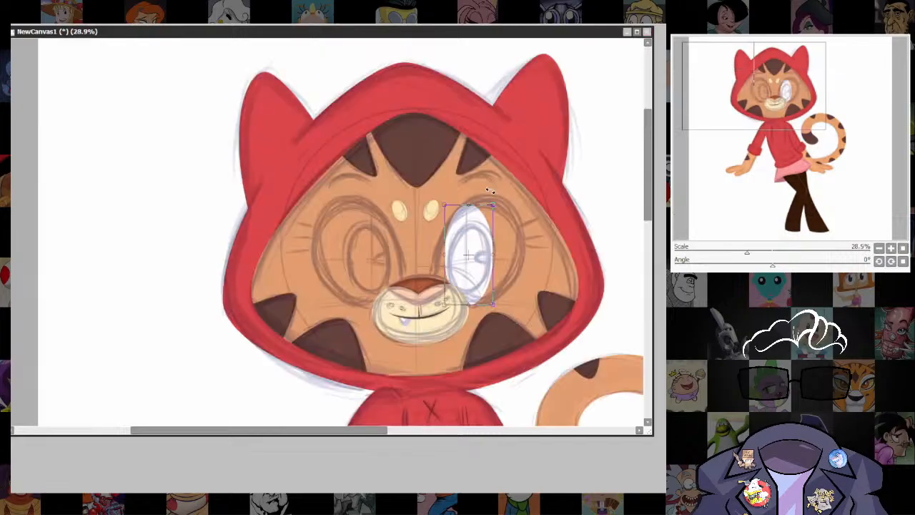
drag(491, 189, 513, 226)
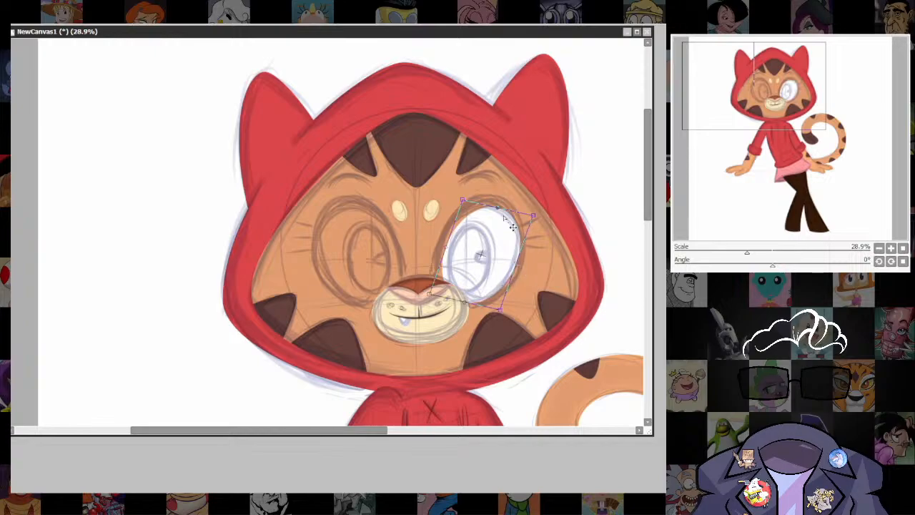
drag(462, 200, 453, 191)
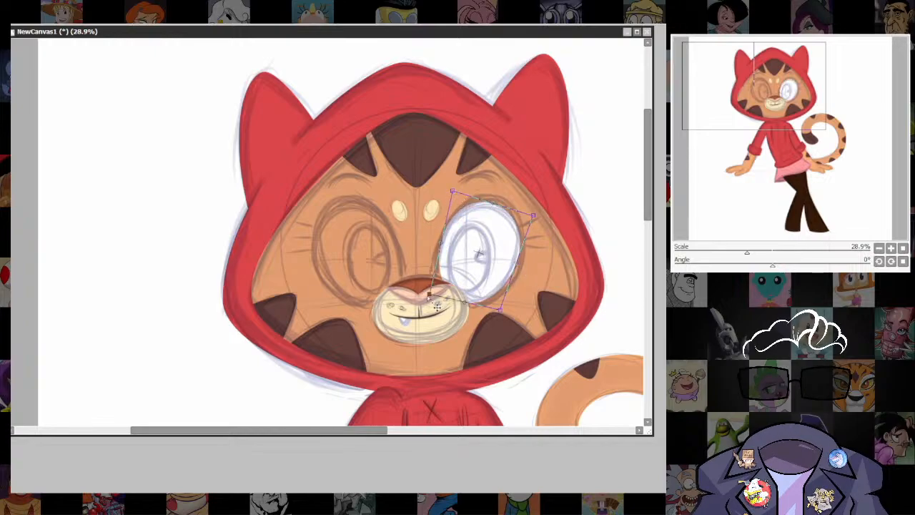
drag(428, 296, 425, 291)
drag(504, 210, 508, 208)
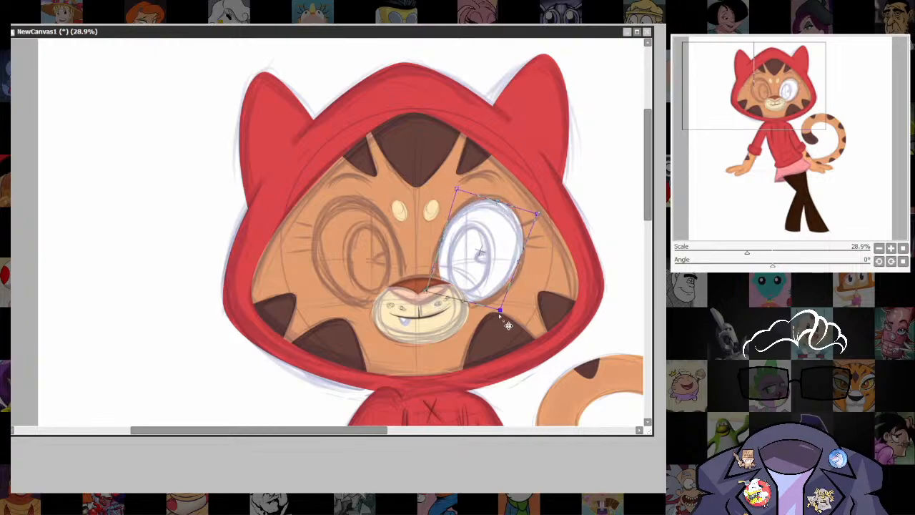
drag(500, 311, 498, 310)
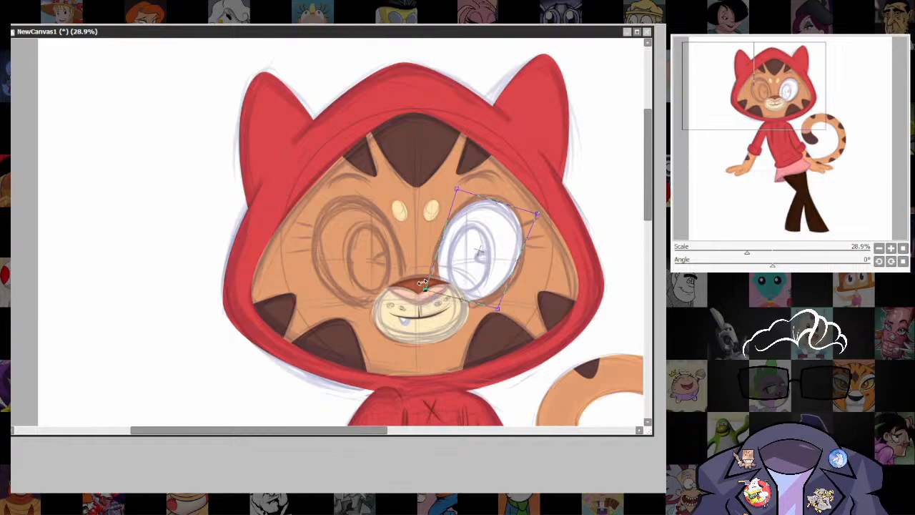
key(Return)
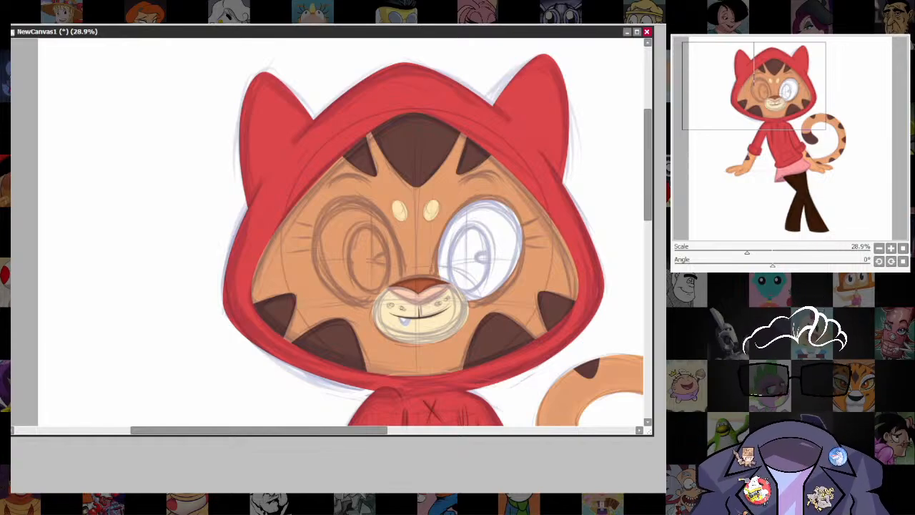
Add a thick black outline around the edge of the white eye shape.
key(ctrl+t)
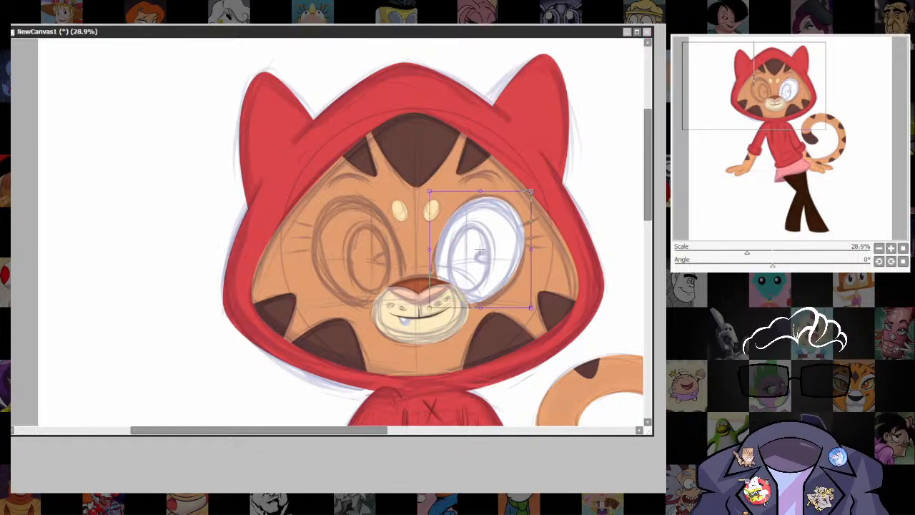
key(Return)
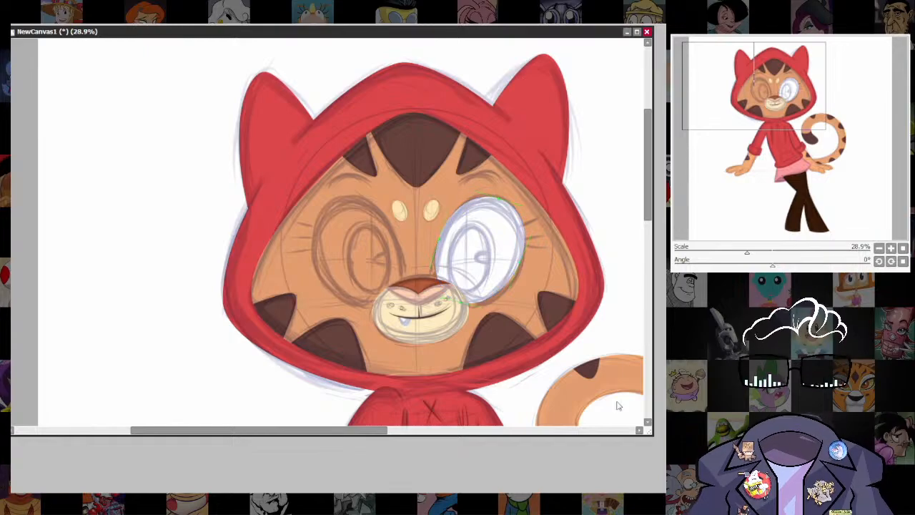
click(511, 207)
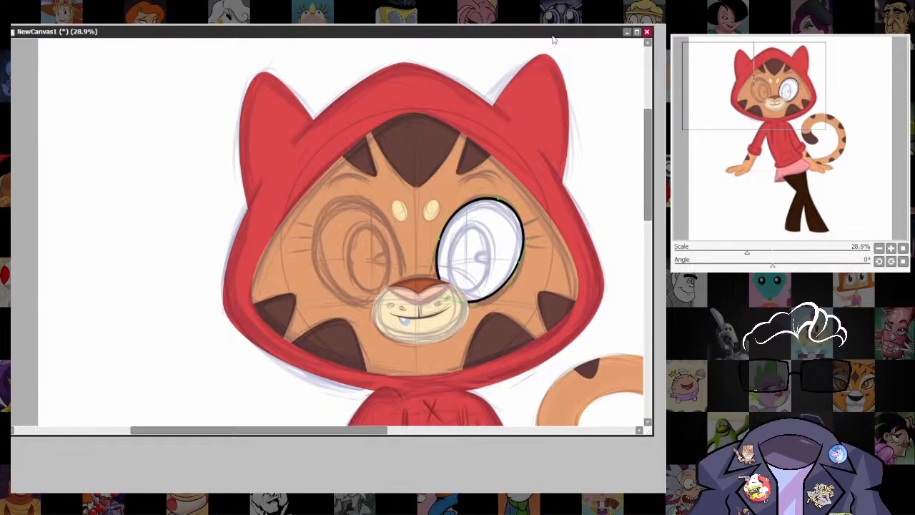
Enlarge the eye's black outline slightly, pull its lower corner outward, and apply the transform.
mouse_move(554, 40)
mouse_down()
mouse_move(526, 386)
mouse_move(541, 26)
mouse_up()
scroll(514, 285, up, 2)
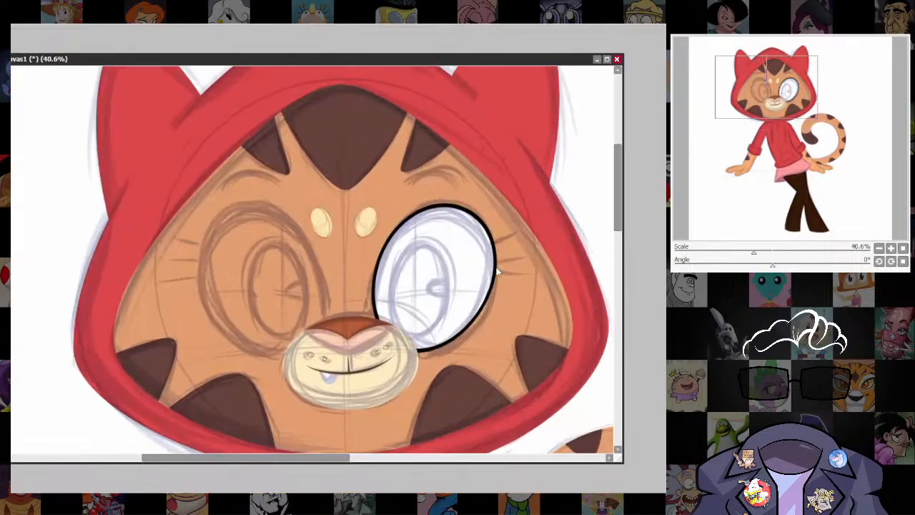
key(ctrl+t)
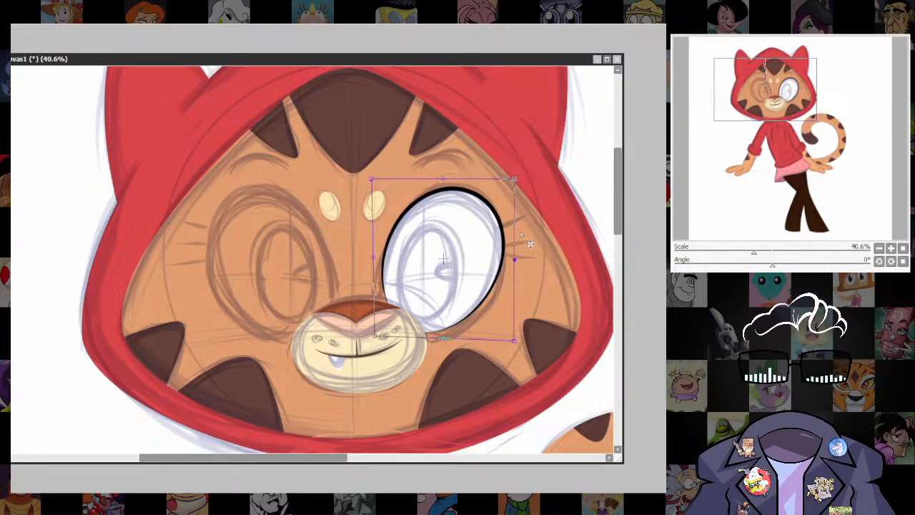
drag(515, 179, 517, 176)
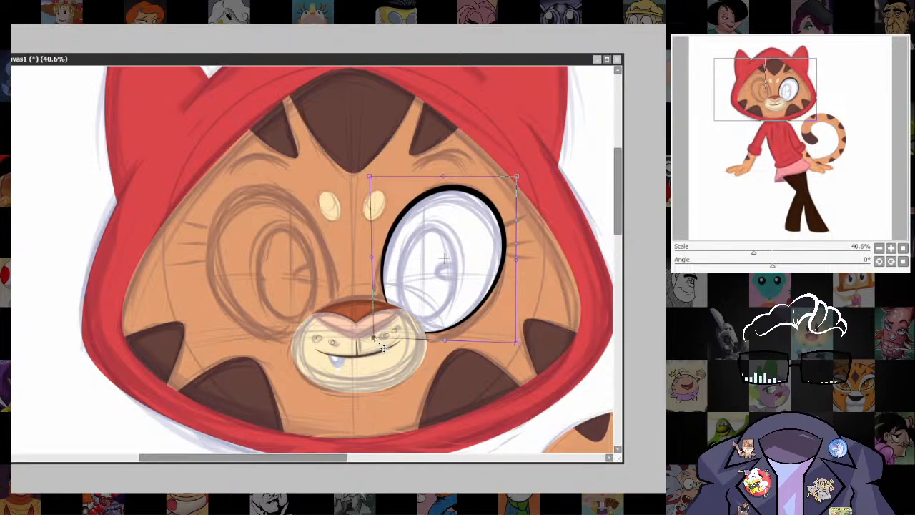
drag(526, 355, 528, 359)
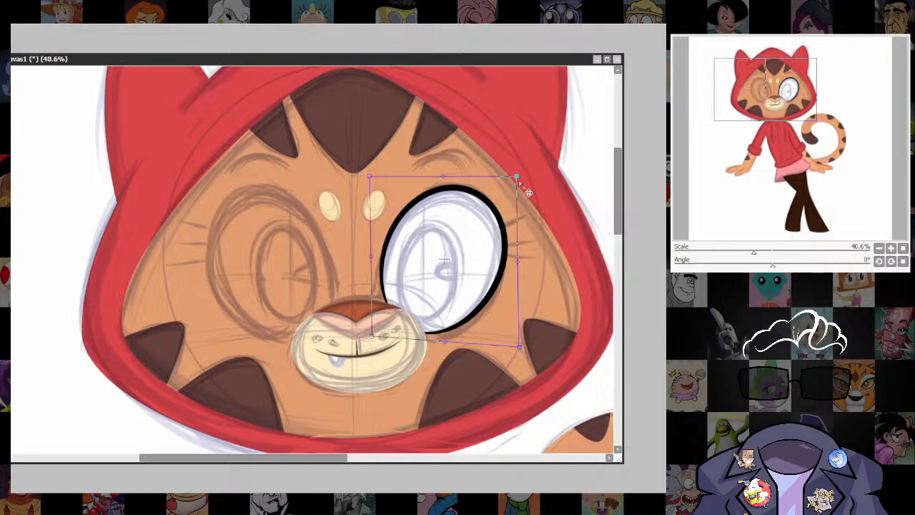
key(Return)
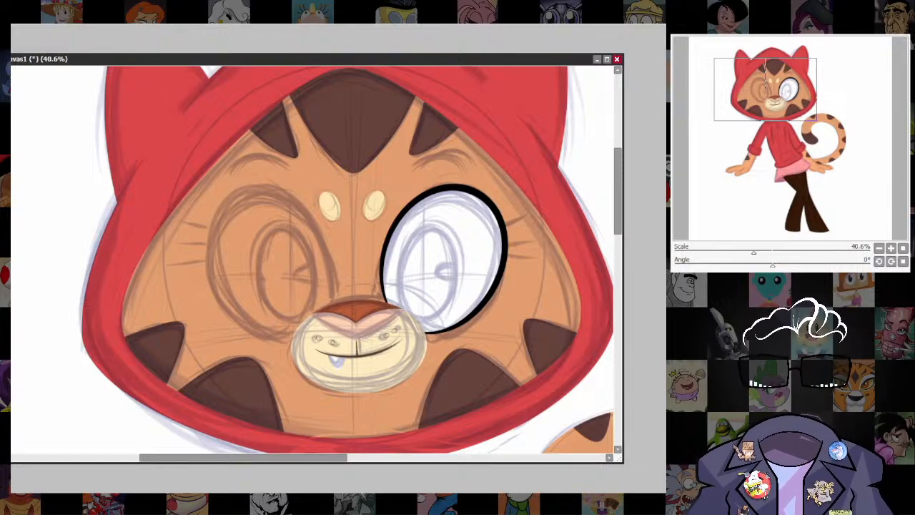
Draw a solid black oval pupil inside the white eye, enlarge it and shift it slightly up and outward.
mouse_move(406, 229)
mouse_down()
mouse_move(429, 314)
mouse_move(451, 307)
mouse_up()
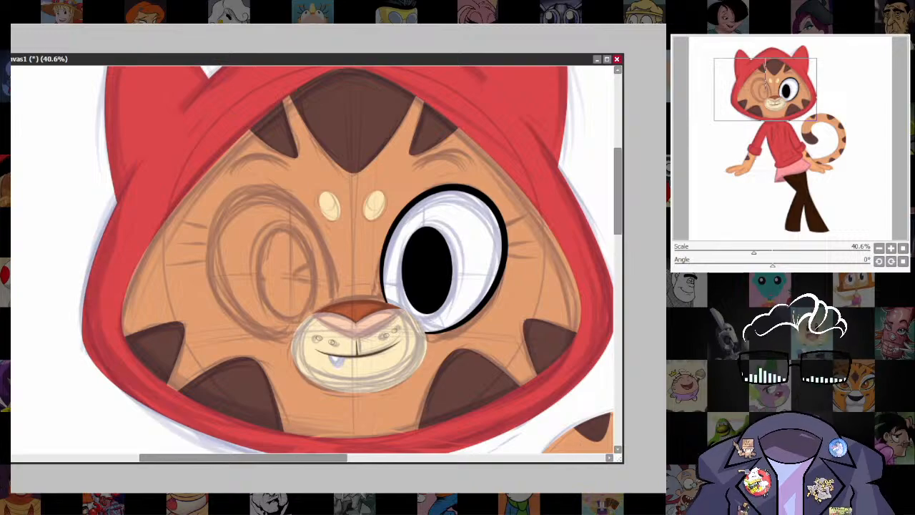
drag(525, 60, 503, 89)
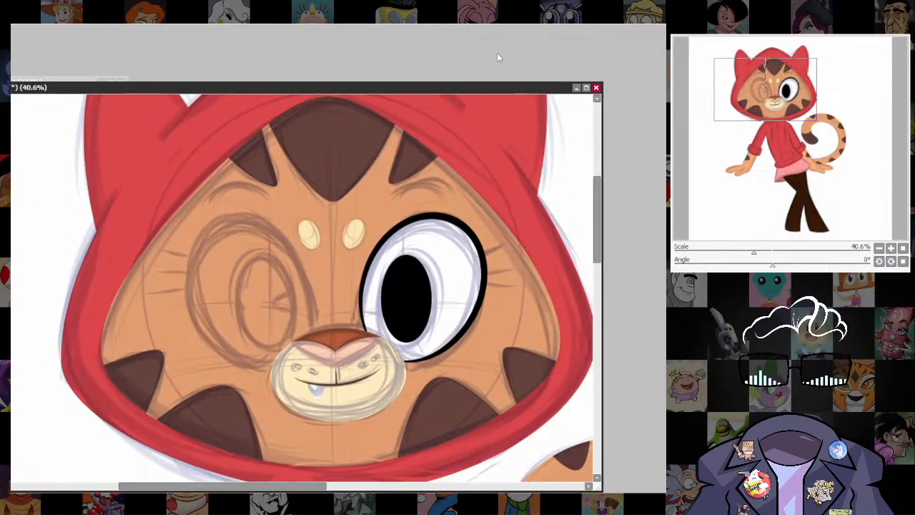
key(ctrl+t)
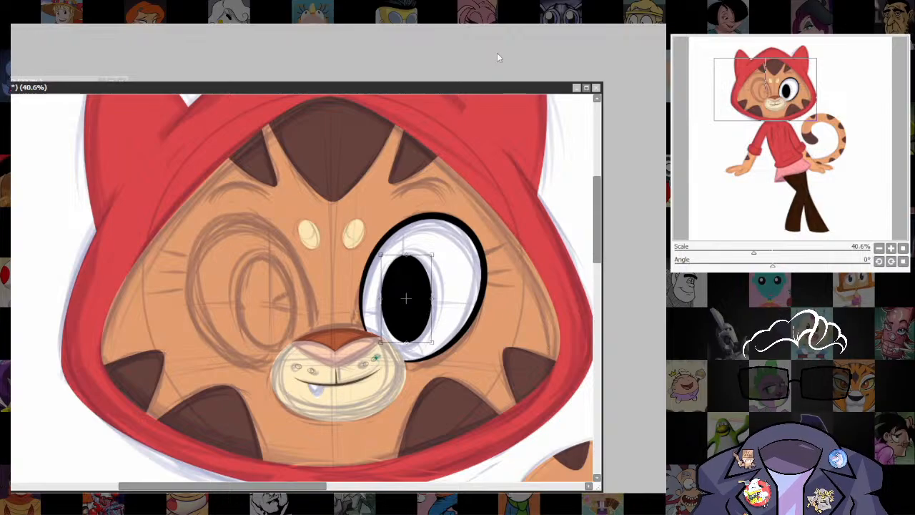
key(Return)
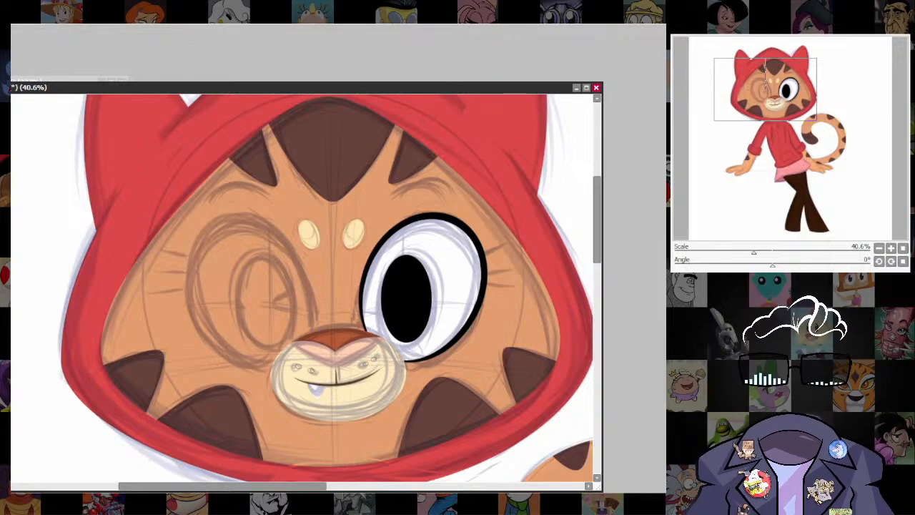
key(ctrl+t)
drag(433, 254, 439, 250)
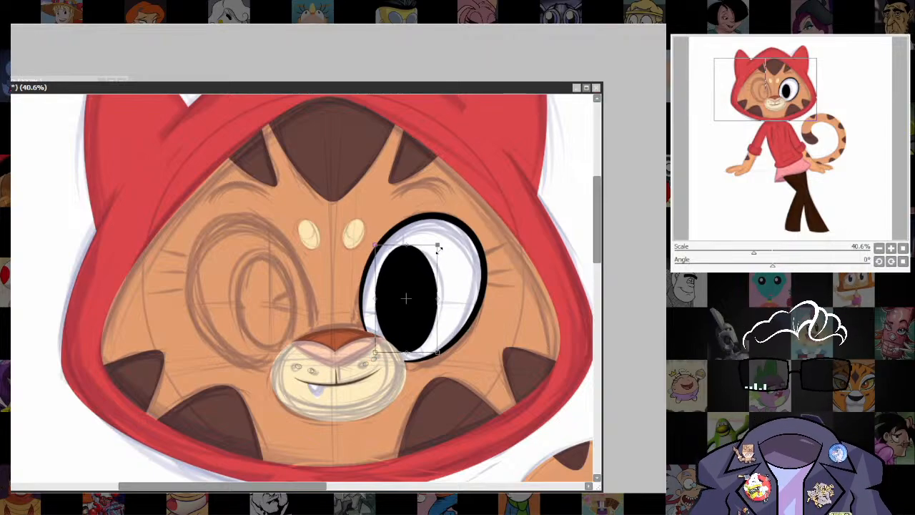
drag(417, 299, 422, 294)
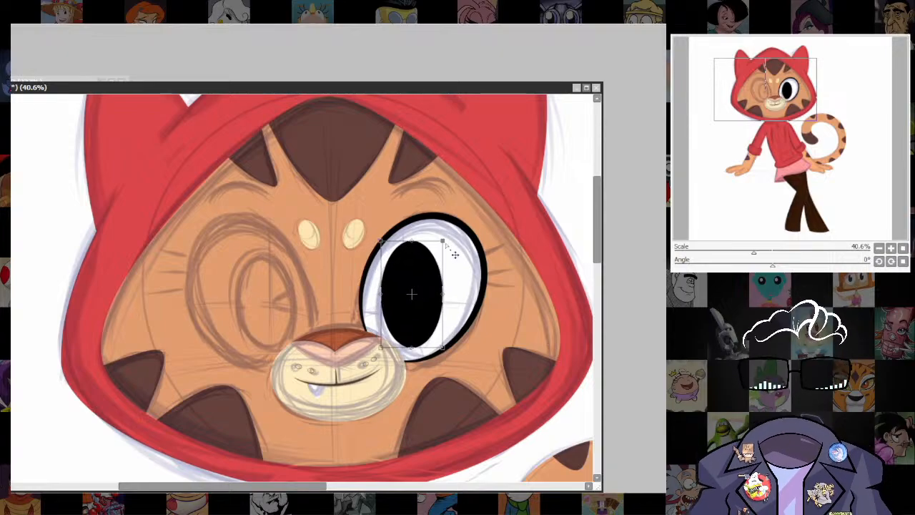
key(Return)
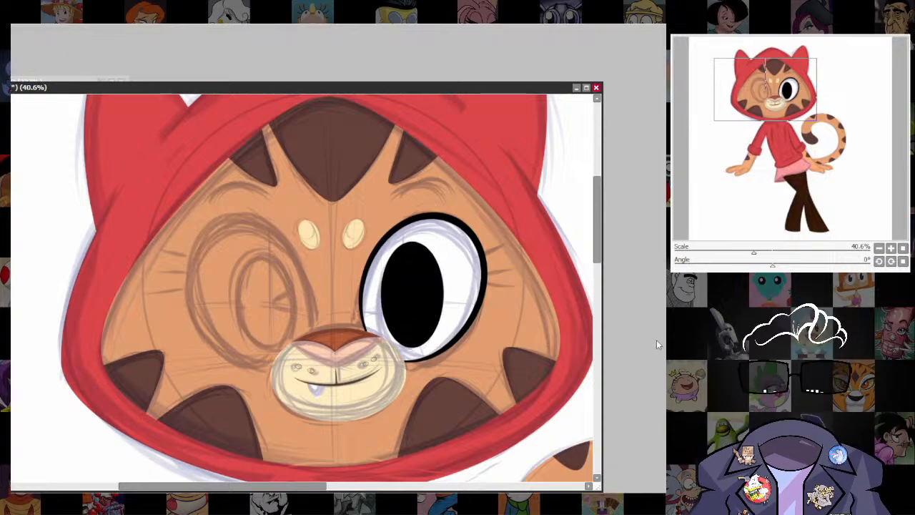
Draw three tapered black eyelashes extending from the outer edge of the outlined eye.
scroll(477, 331, down, 7)
drag(493, 304, 458, 369)
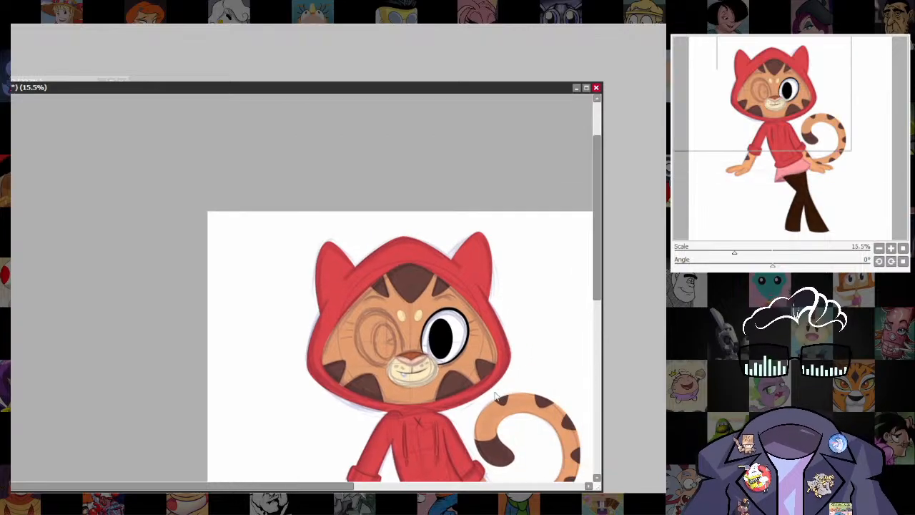
scroll(471, 343, up, 8)
drag(540, 357, 507, 373)
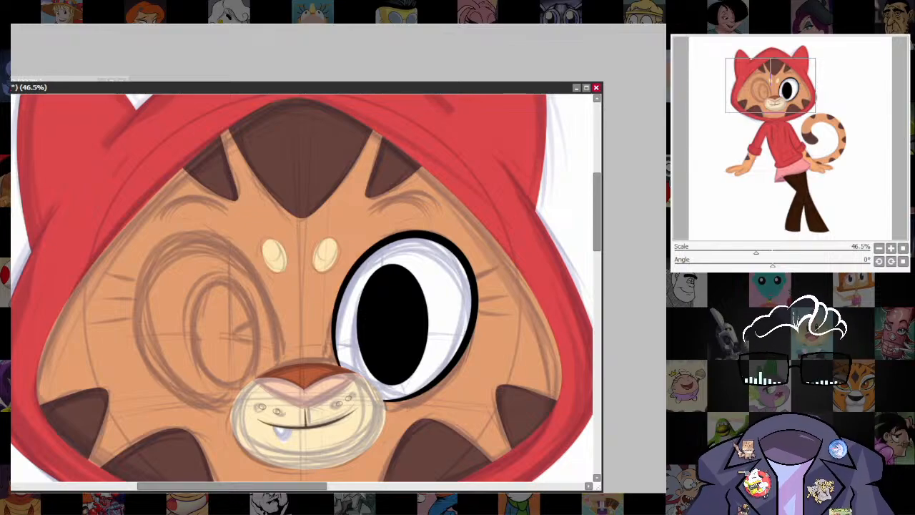
key([)
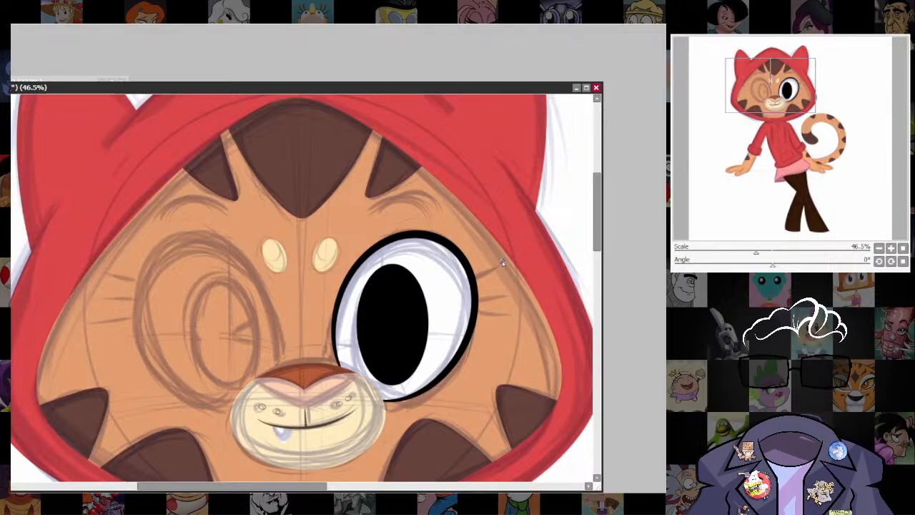
mouse_move(502, 262)
mouse_down()
mouse_move(473, 278)
mouse_move(474, 311)
mouse_move(486, 315)
mouse_move(473, 311)
mouse_up()
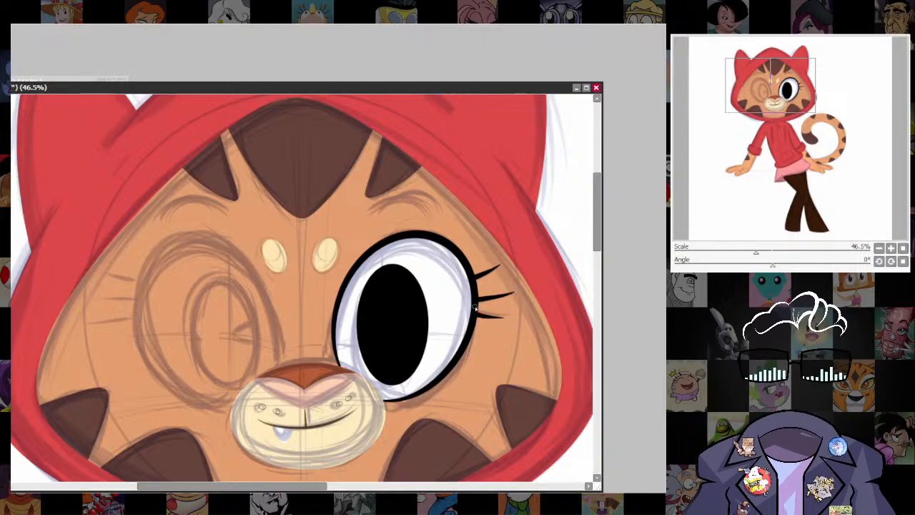
Draw an arched, tapered dark eyebrow above the finished eye with a larger brush, following the sketch.
drag(569, 301, 554, 363)
drag(493, 90, 484, 72)
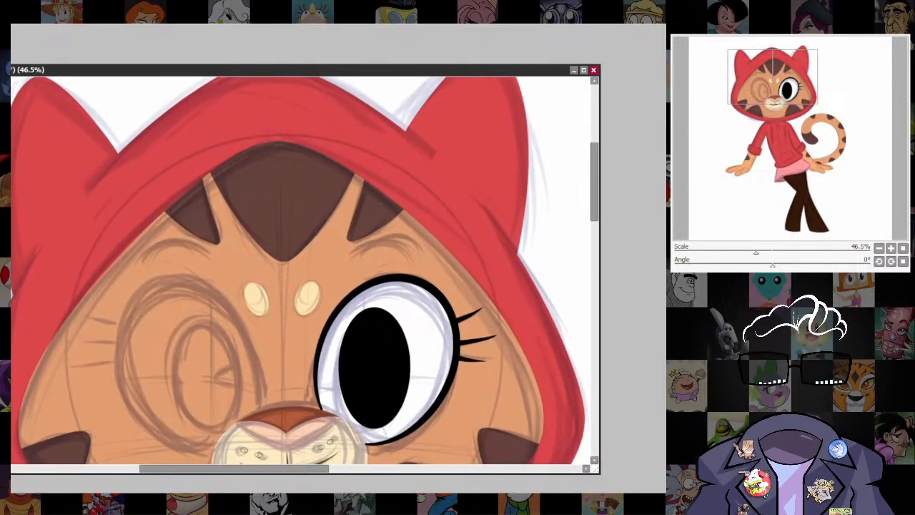
key(bracketright)
key(bracketright)
key(bracketright)
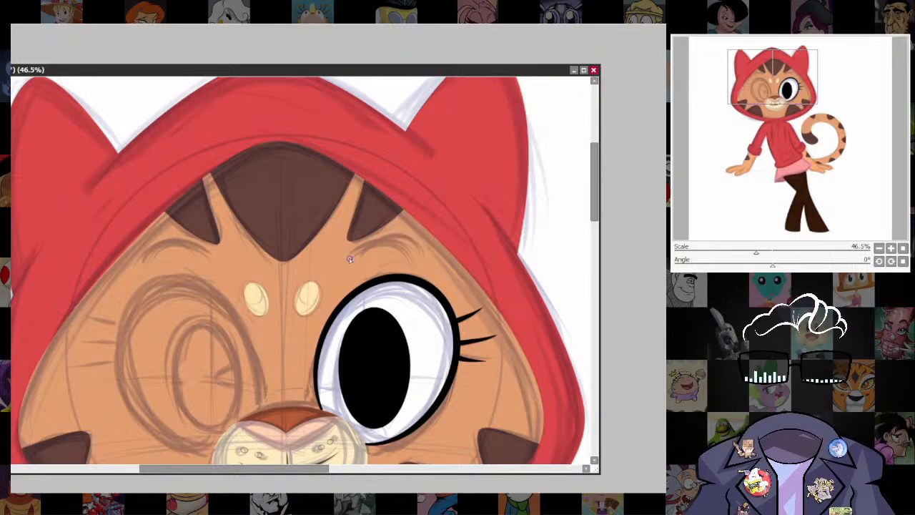
drag(395, 236, 437, 266)
key(ctrl+z)
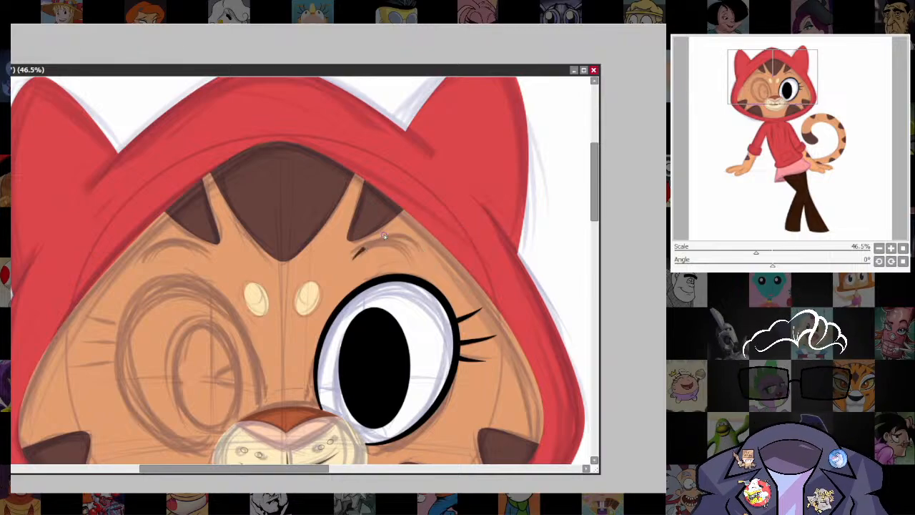
drag(384, 235, 432, 261)
drag(479, 399, 490, 406)
key(ctrl+z)
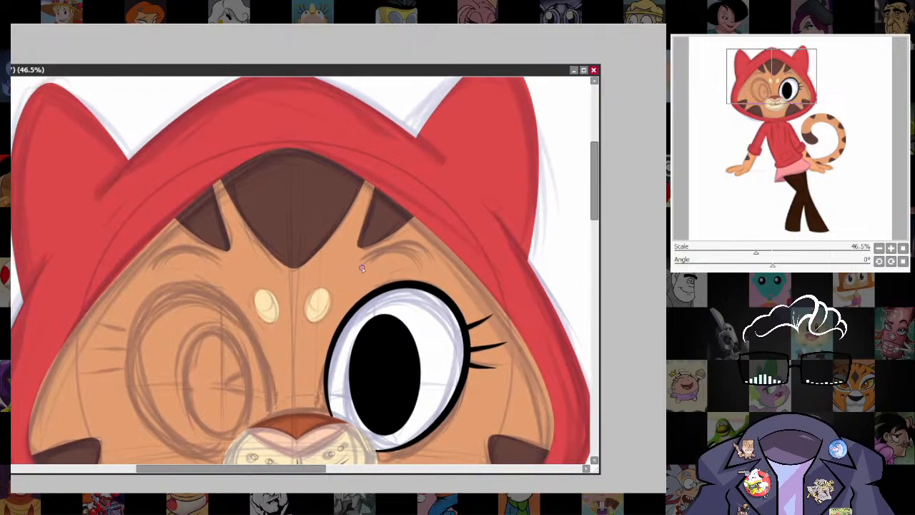
drag(364, 267, 412, 242)
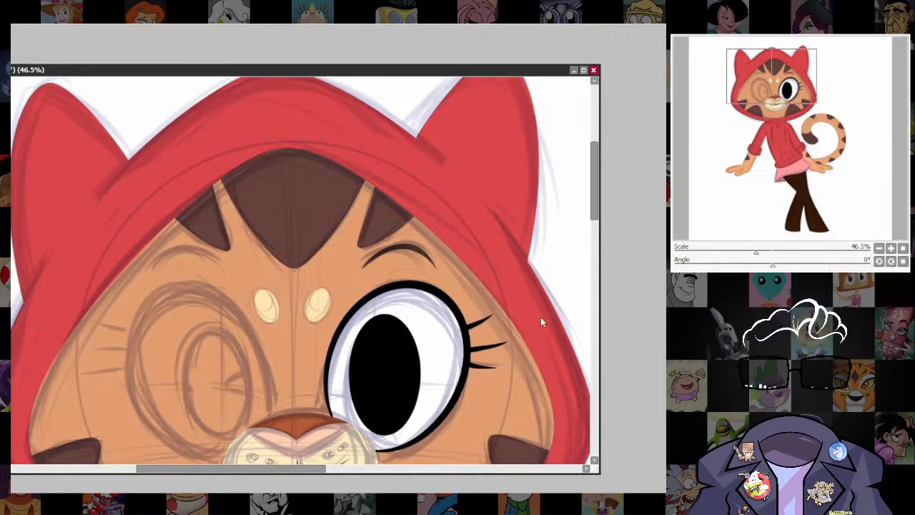
scroll(544, 257, down, 2)
drag(537, 229, 500, 301)
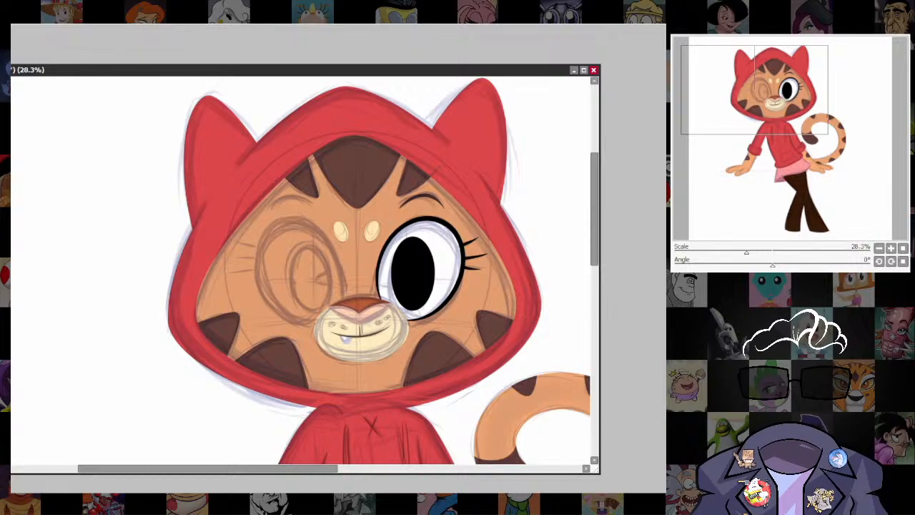
drag(438, 168, 422, 195)
key(ctrl+z)
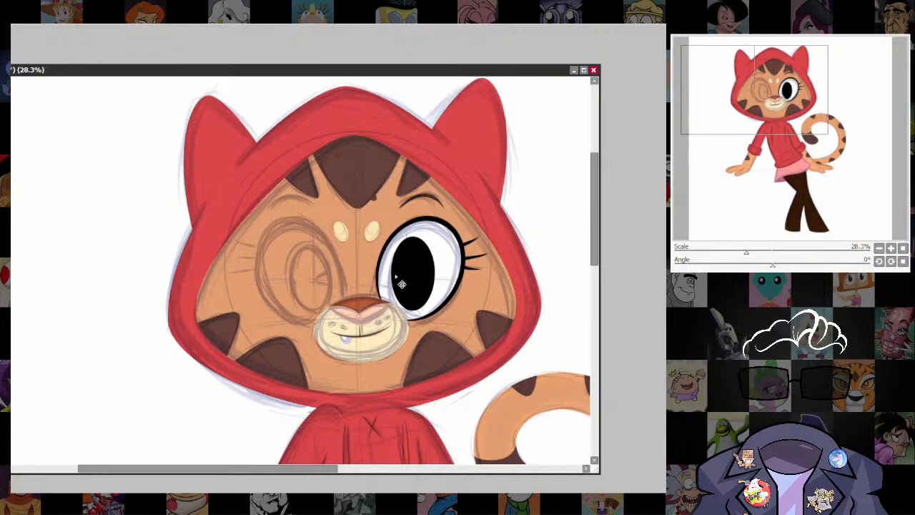
drag(317, 177, 342, 206)
key(ctrl+z)
key(ctrl+d)
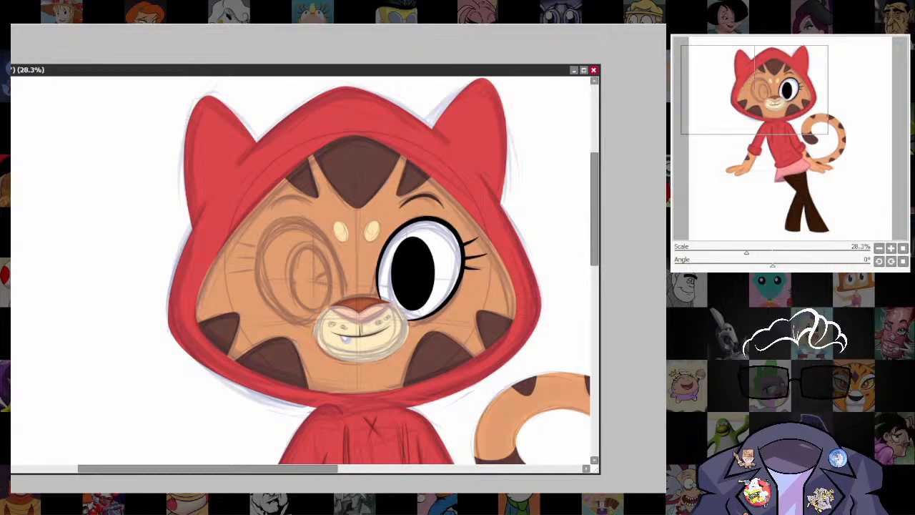
Place a mirrored copy of the finished eye, lashes and eyebrow on the other side of the face and hide the sketch.
mouse_move(484, 293)
mouse_down()
mouse_move(312, 292)
mouse_move(341, 302)
mouse_up()
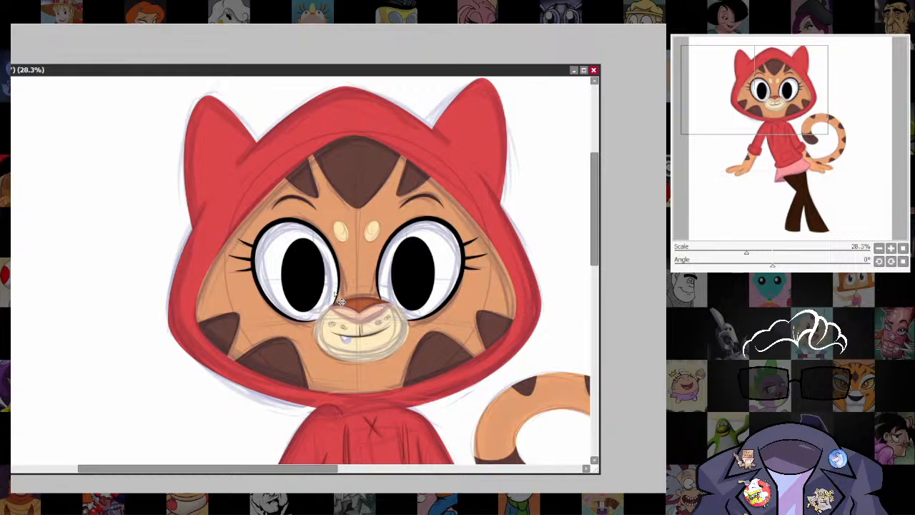
scroll(493, 319, down, 5)
drag(488, 325, 535, 275)
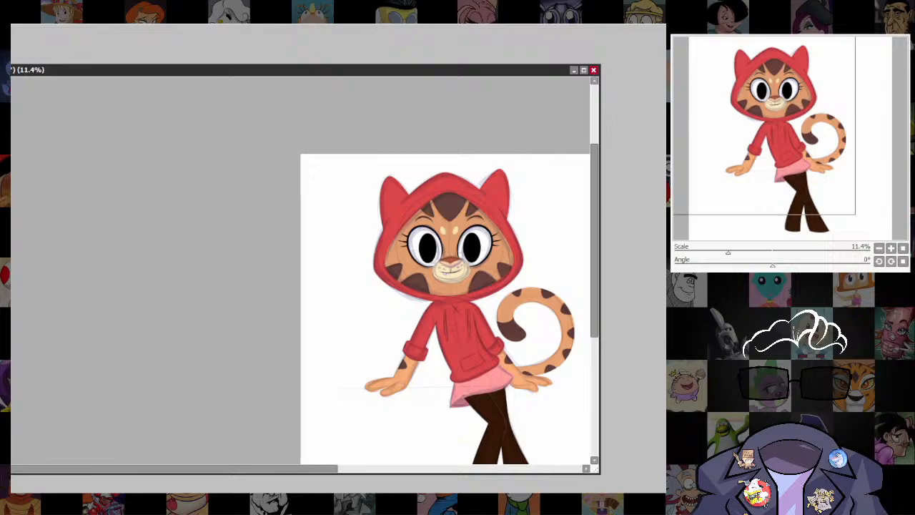
scroll(487, 296, up, 5)
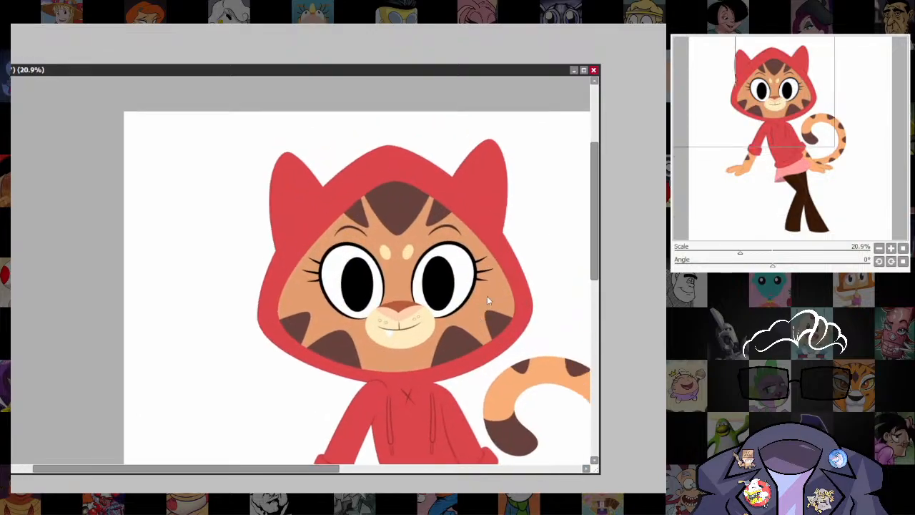
mouse_move(504, 70)
mouse_down()
mouse_move(484, 378)
mouse_move(496, 434)
mouse_move(486, 263)
mouse_move(510, 75)
mouse_up()
Draw a small white oval highlight cutting into the side of the pupil nearest the tail, and adjust its size with a transform.
scroll(544, 335, down, 5)
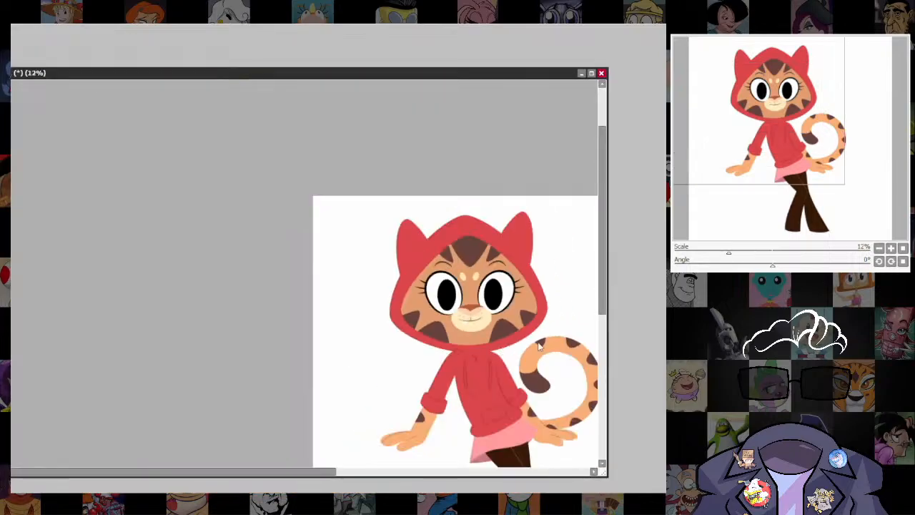
drag(542, 335, 536, 245)
drag(553, 72, 521, 85)
scroll(511, 341, up, 4)
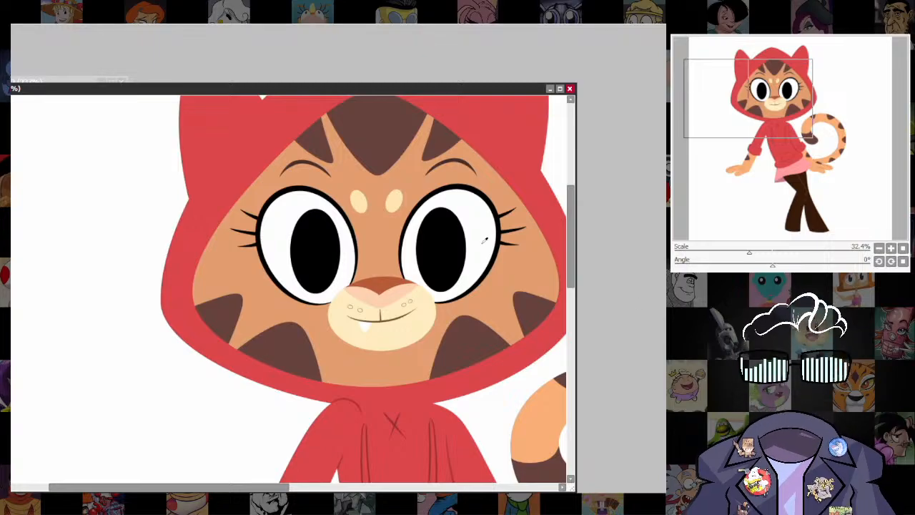
scroll(462, 242, up, 2)
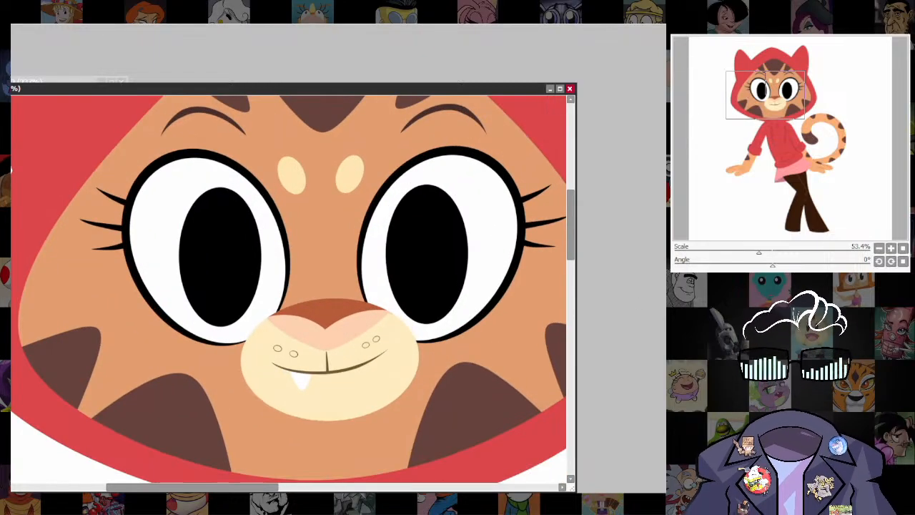
drag(468, 247, 449, 259)
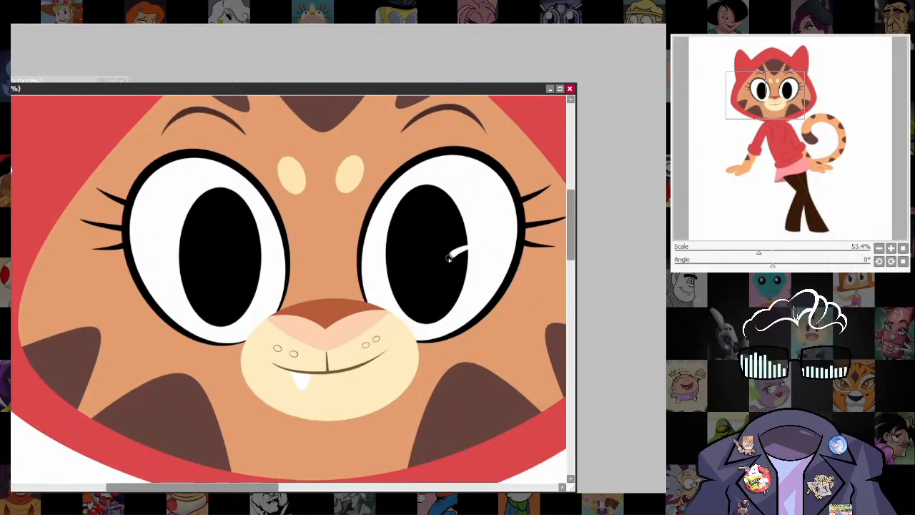
key(ctrl+z)
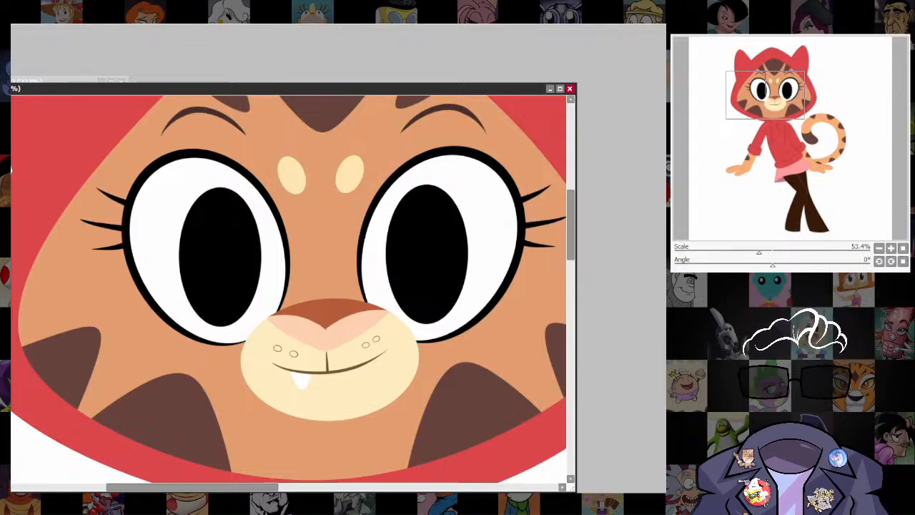
drag(466, 254, 447, 254)
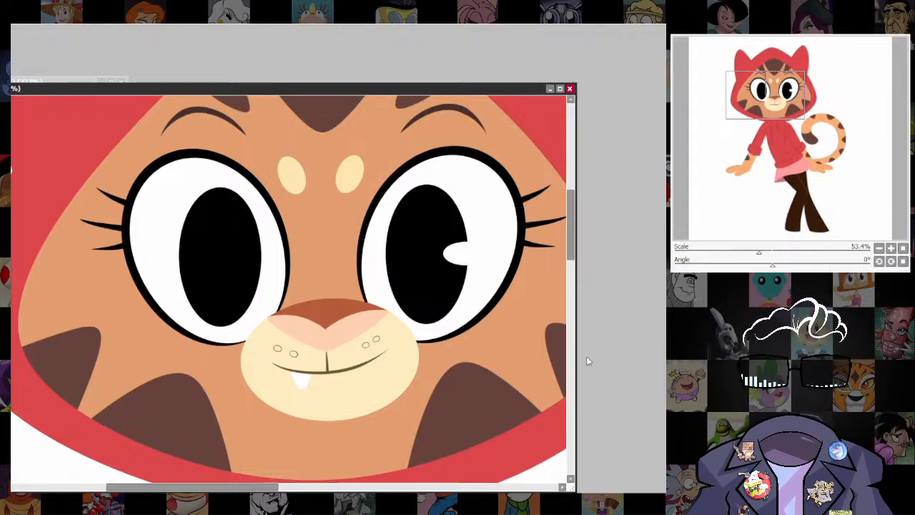
key(ctrl+t)
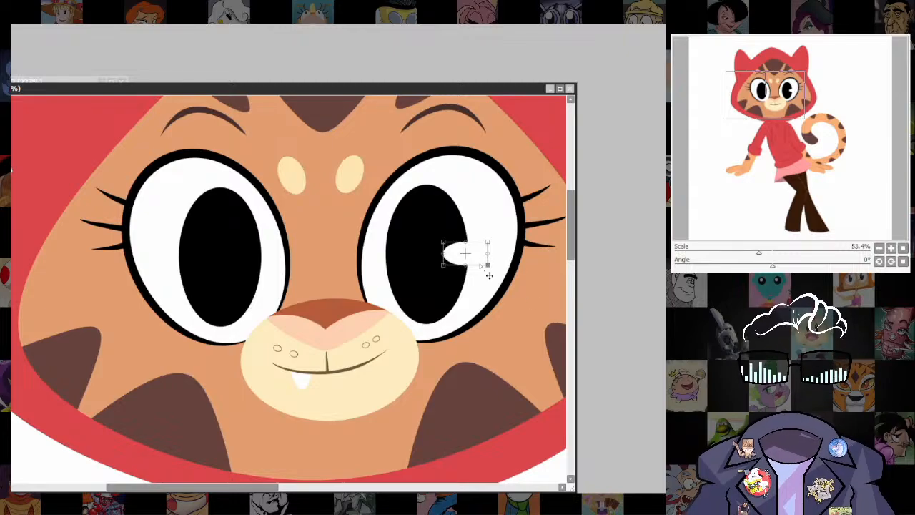
key(Return)
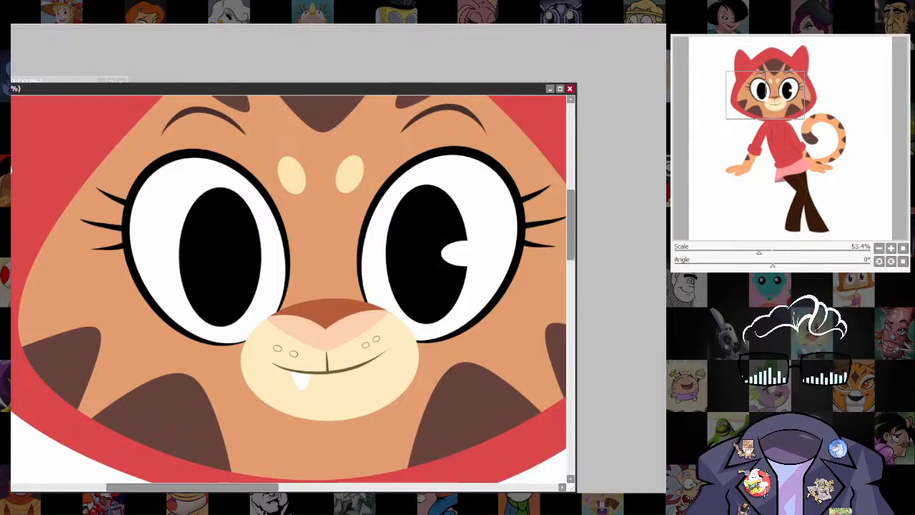
Reshape the highlight into a slim wedge with a sharp inner tip, and place a matching copy on the other pupil.
click(442, 252)
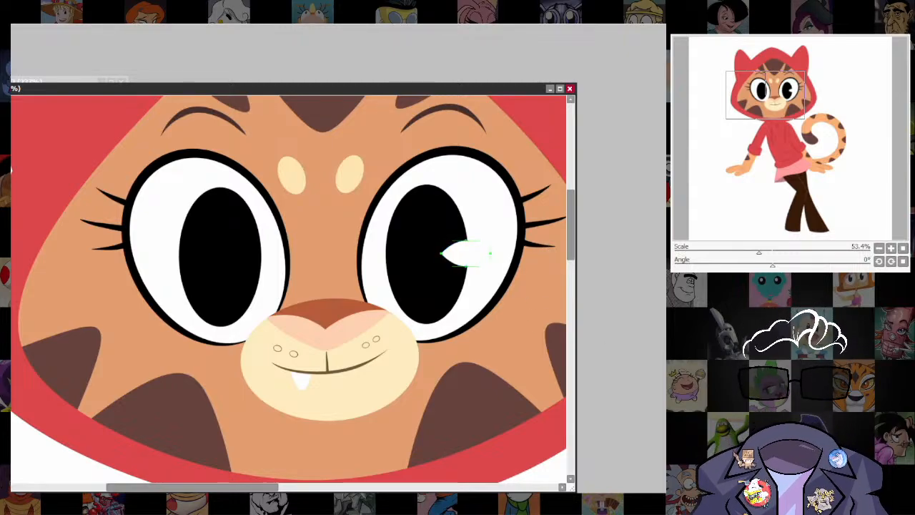
key(ctrl+z)
drag(441, 248, 441, 254)
mouse_move(505, 90)
mouse_down()
mouse_move(507, 371)
mouse_move(502, 102)
mouse_up()
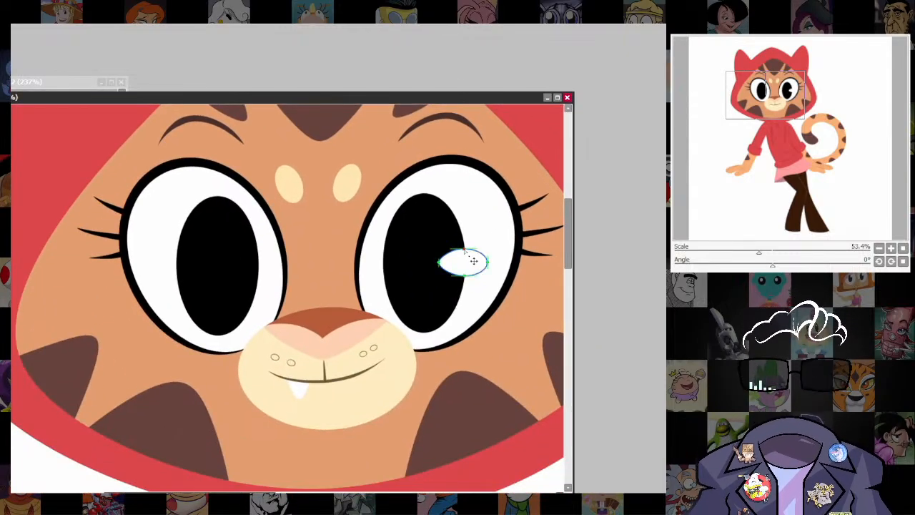
mouse_move(462, 249)
mouse_down()
mouse_move(466, 274)
mouse_move(452, 268)
mouse_move(451, 257)
mouse_up()
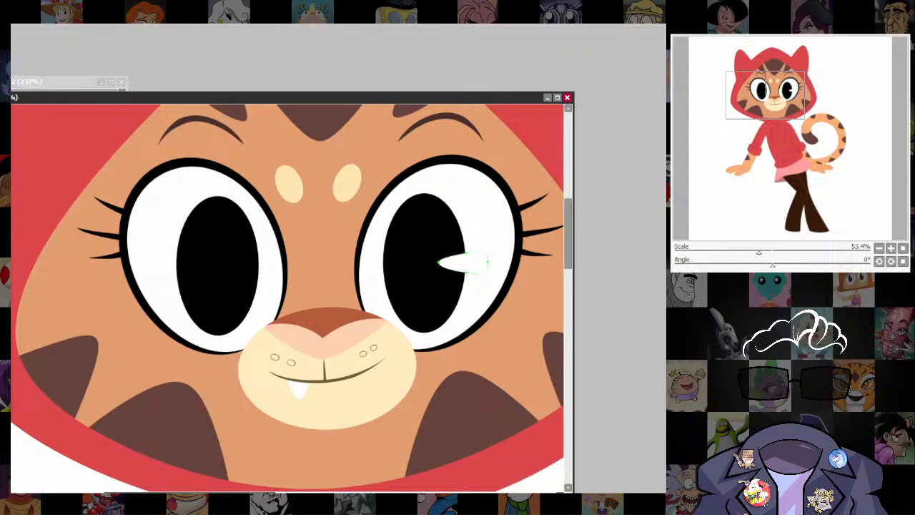
drag(463, 269, 252, 264)
scroll(500, 286, down, 8)
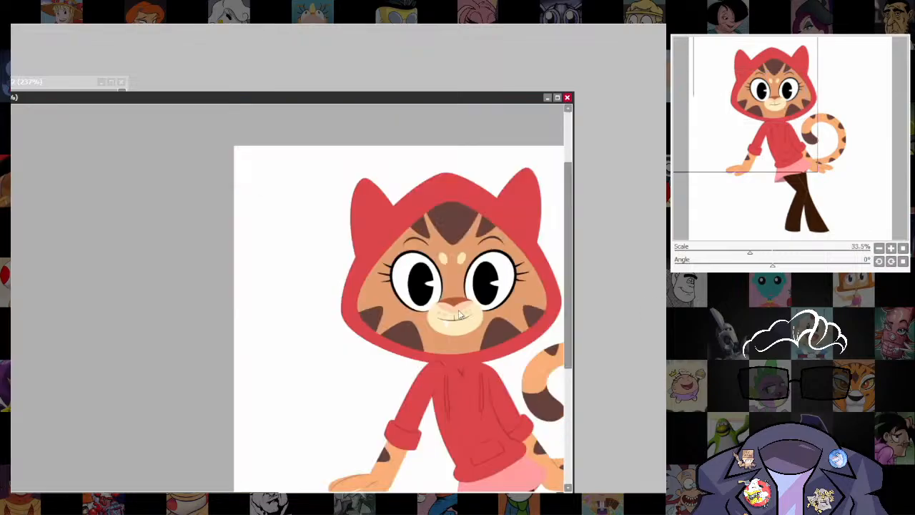
Examine the colored character's face, clothing, tail and legs, both up close and as a whole.
scroll(510, 121, up, 4)
mouse_move(476, 92)
mouse_down()
mouse_move(493, 390)
mouse_move(483, 86)
mouse_up()
drag(463, 393, 497, 286)
scroll(495, 259, up, 1)
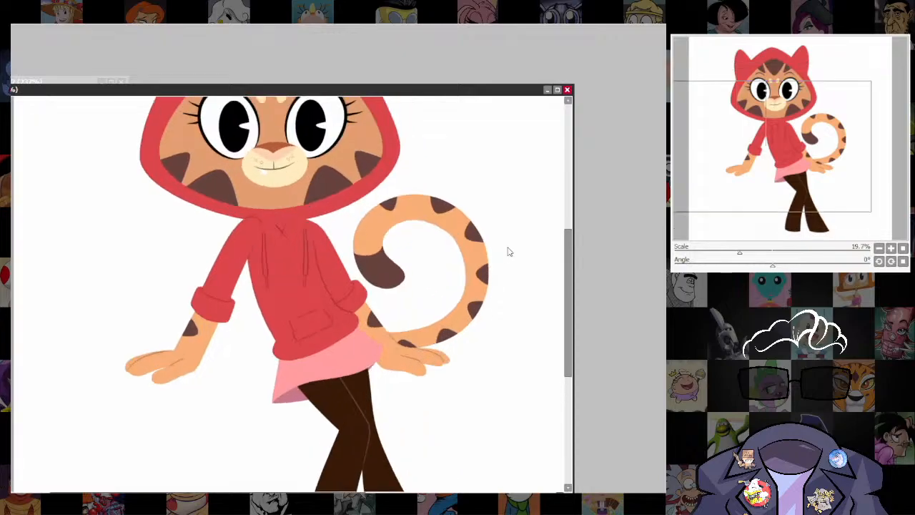
drag(508, 325, 507, 375)
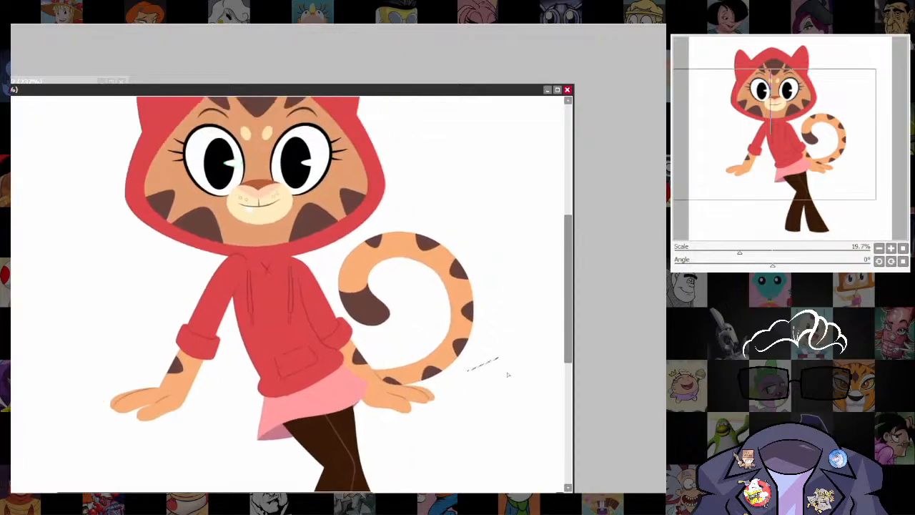
scroll(483, 322, down, 2)
drag(490, 325, 486, 366)
scroll(486, 367, up, 1)
key(ctrl+z)
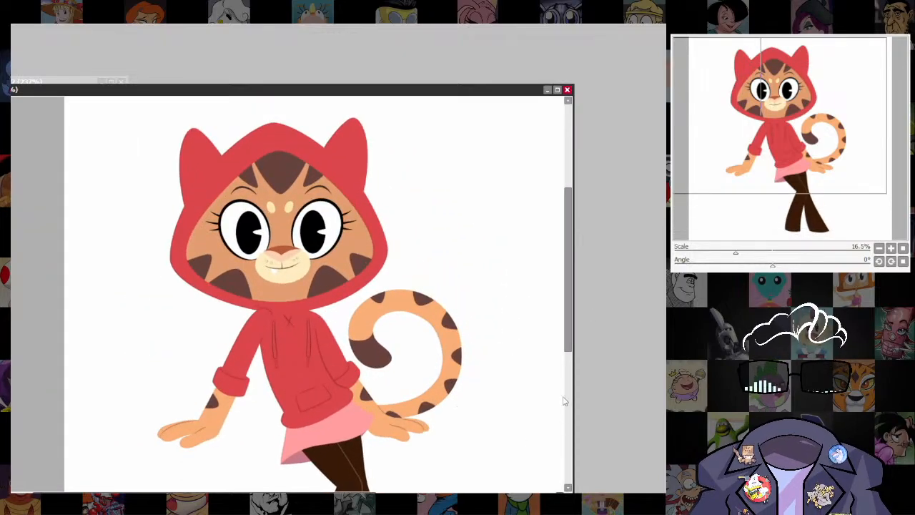
drag(478, 433, 530, 341)
scroll(493, 351, down, 2)
drag(514, 396, 476, 410)
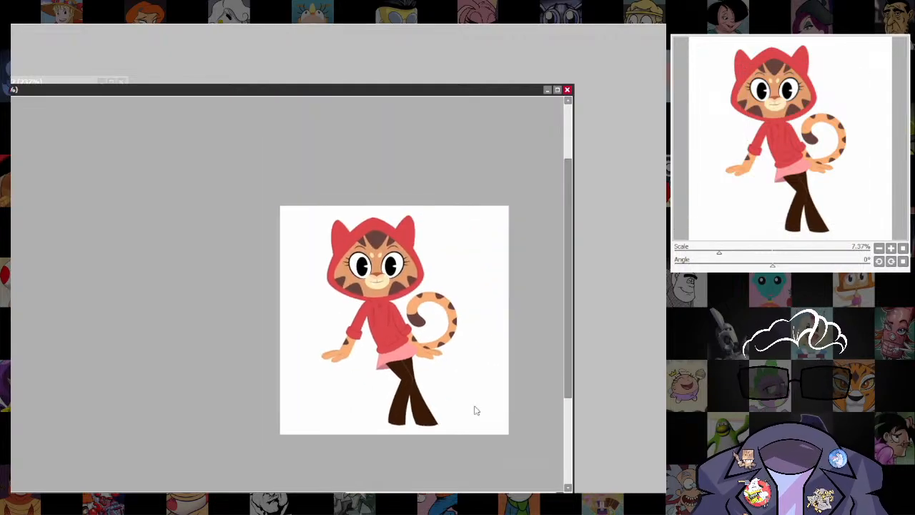
Try a long horizontal reddish bar beneath the character's hands as a seat, and undo it.
scroll(488, 429, up, 1)
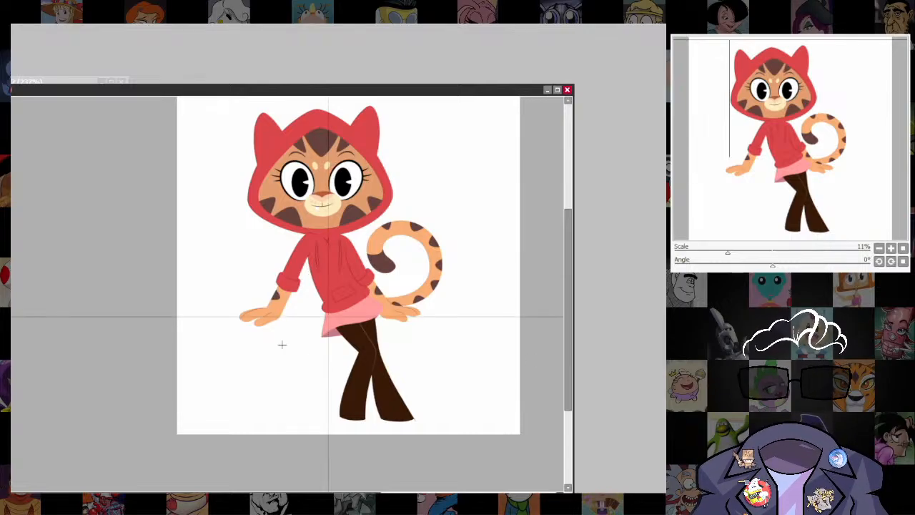
drag(195, 316, 497, 329)
key(ctrl+z)
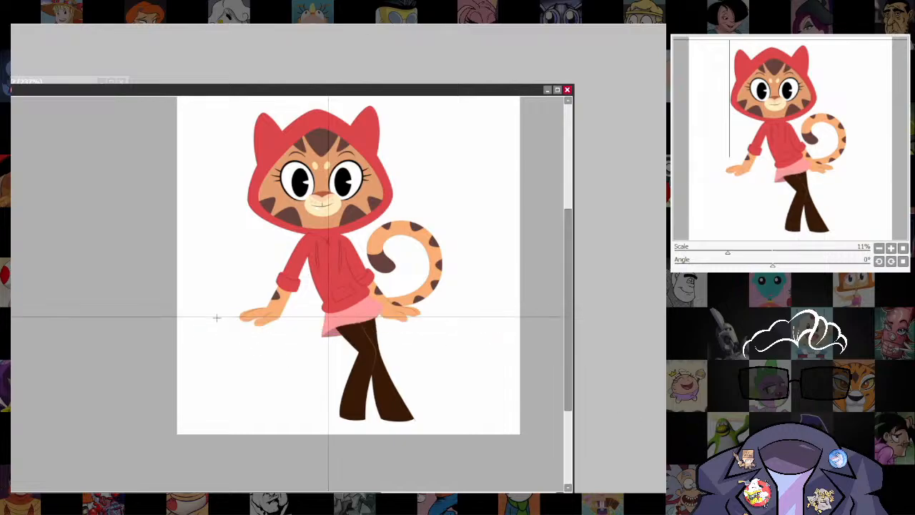
drag(213, 315, 495, 339)
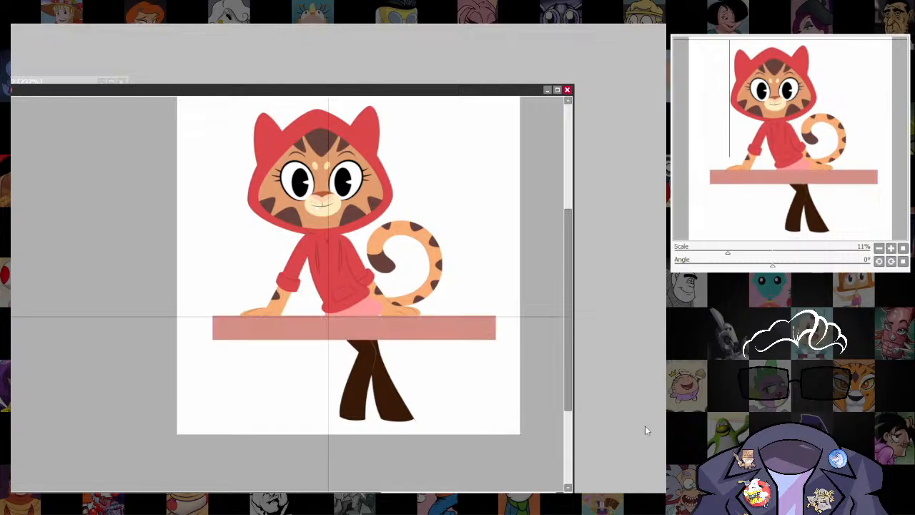
scroll(447, 380, down, 2)
drag(458, 365, 451, 421)
scroll(452, 420, up, 3)
drag(463, 387, 494, 331)
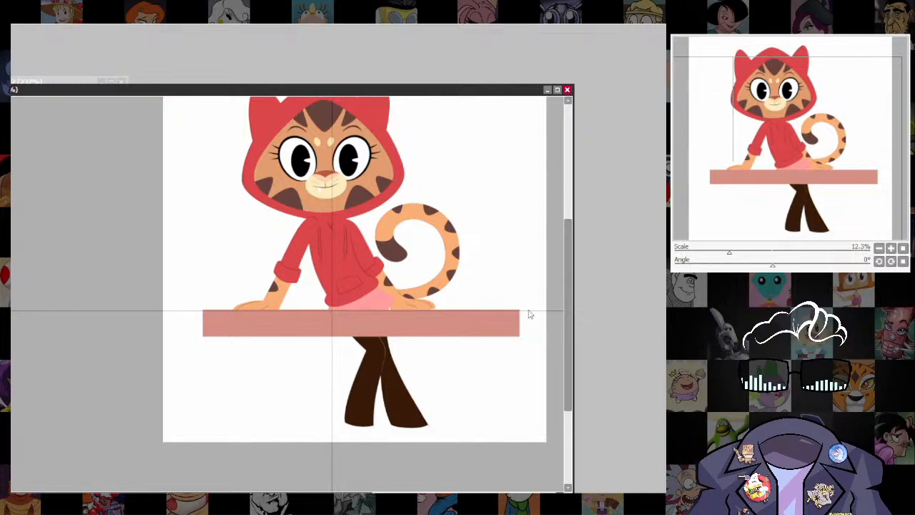
scroll(528, 312, down, 4)
key(ctrl+z)
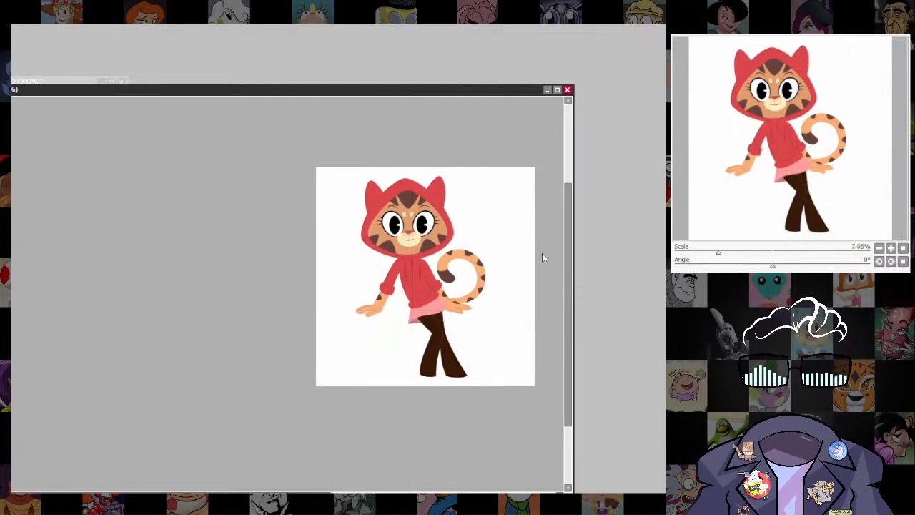
Select the whole hooded head, enlarge it slightly, raise it so its lower edge meets the neck, and apply the transform.
scroll(542, 257, up, 7)
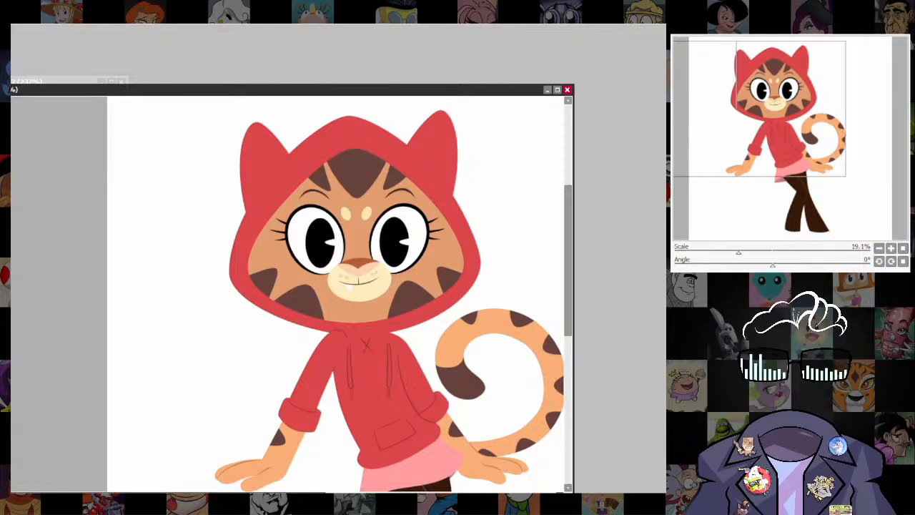
scroll(542, 411, down, 2)
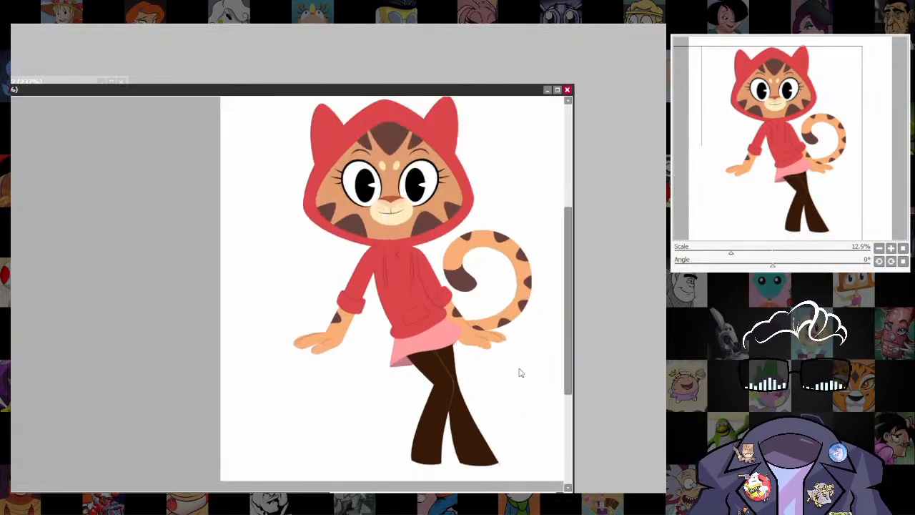
drag(544, 412, 540, 371)
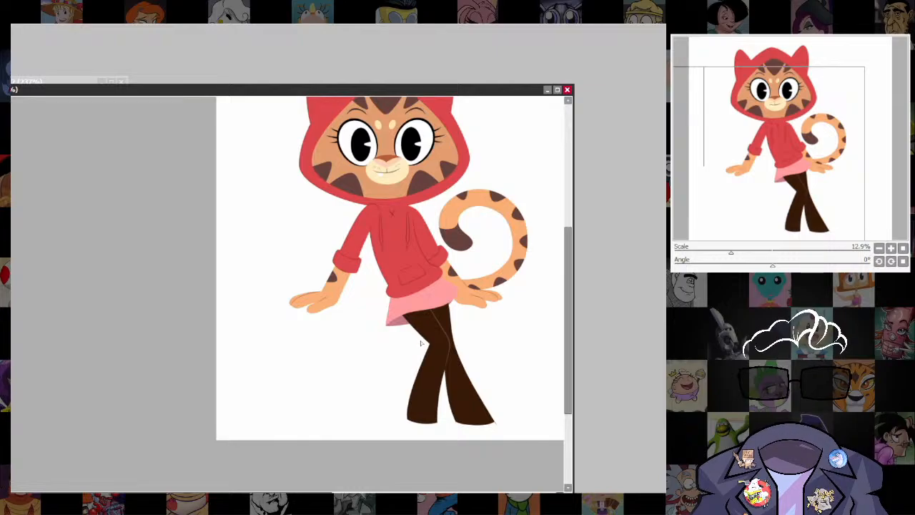
drag(446, 295, 448, 394)
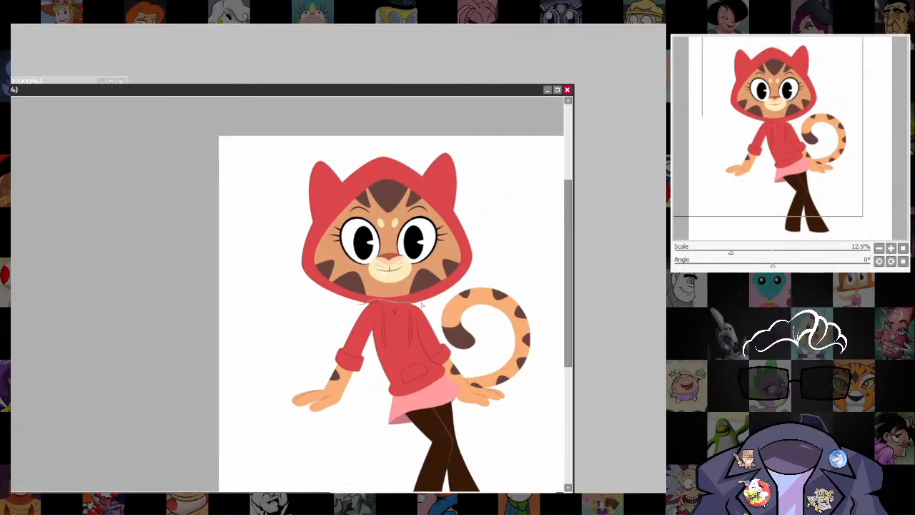
mouse_move(422, 304)
mouse_down()
mouse_move(508, 250)
mouse_move(512, 176)
mouse_move(466, 131)
mouse_move(353, 133)
mouse_move(276, 170)
mouse_move(292, 298)
mouse_up()
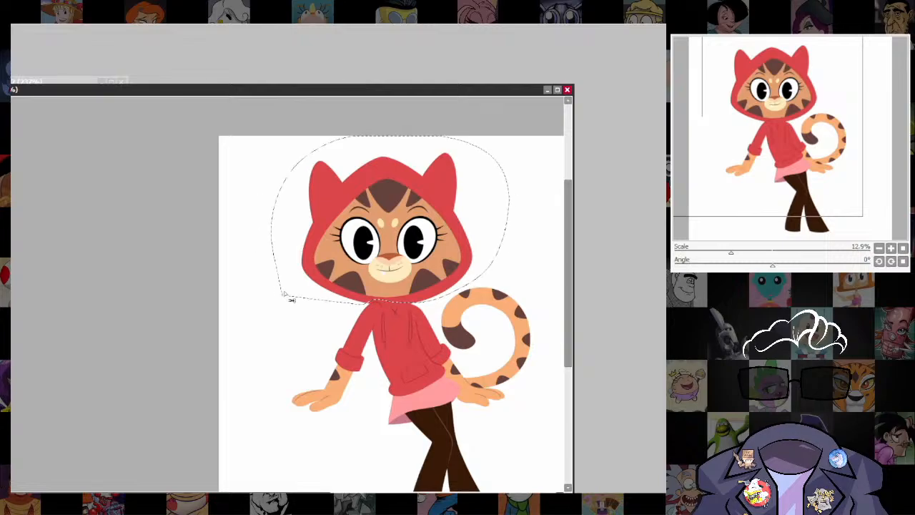
key(ctrl+t)
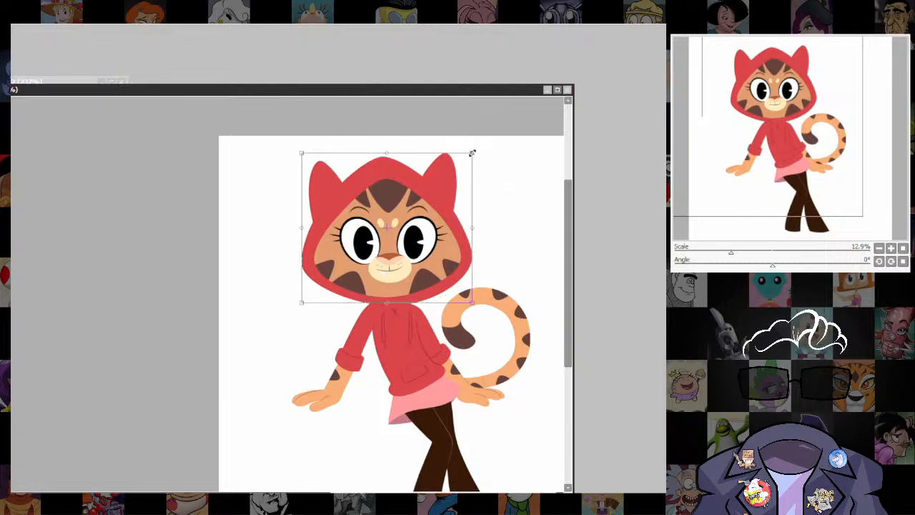
drag(471, 153, 481, 145)
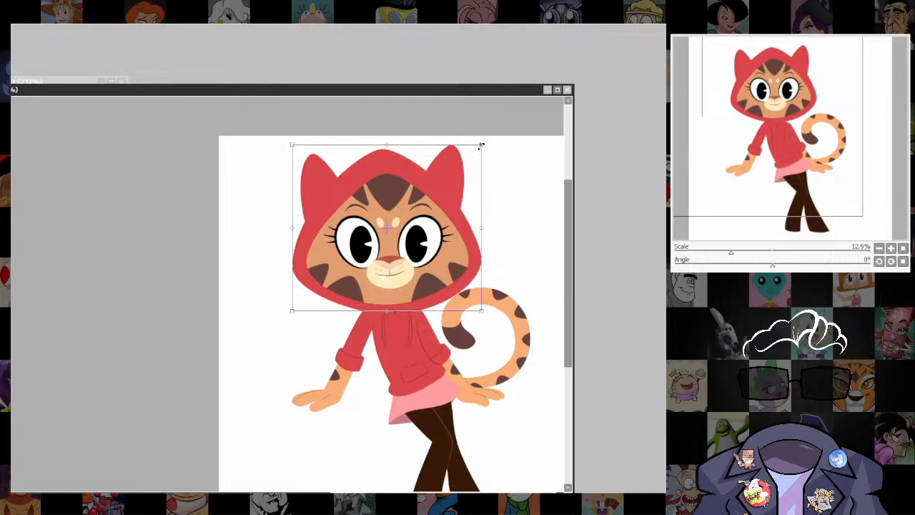
drag(423, 263, 423, 256)
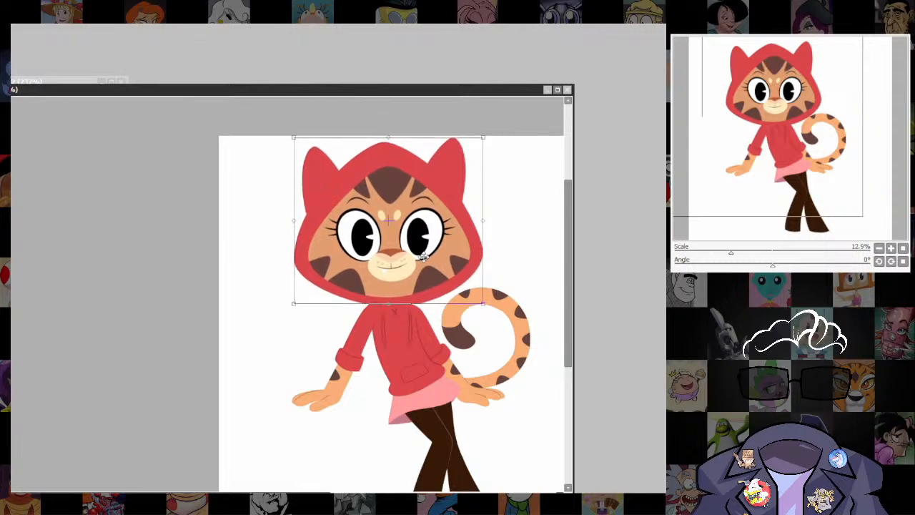
key(Return)
Touch up the hood's lower edge where the enlarged head meets the shoulder opposite the tail.
scroll(437, 306, up, 4)
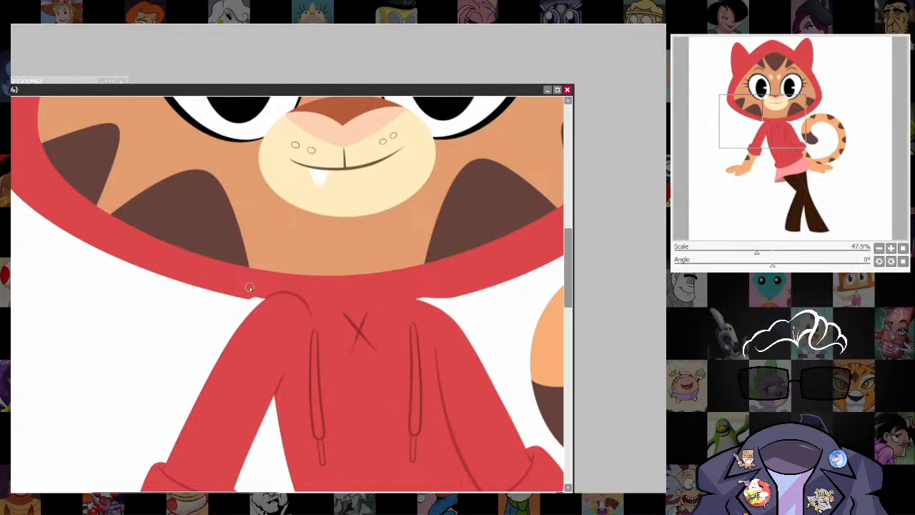
drag(243, 296, 265, 300)
scroll(509, 303, down, 12)
scroll(536, 338, up, 5)
scroll(510, 268, up, 2)
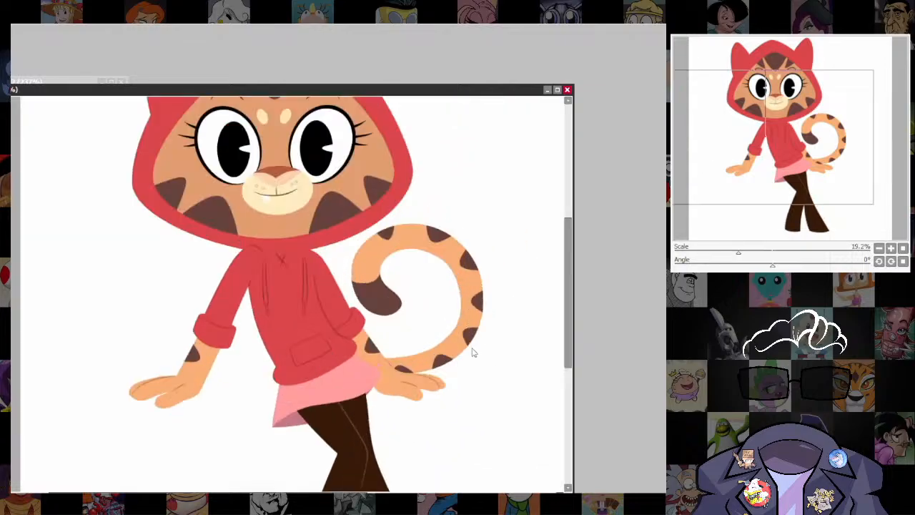
drag(474, 355, 513, 433)
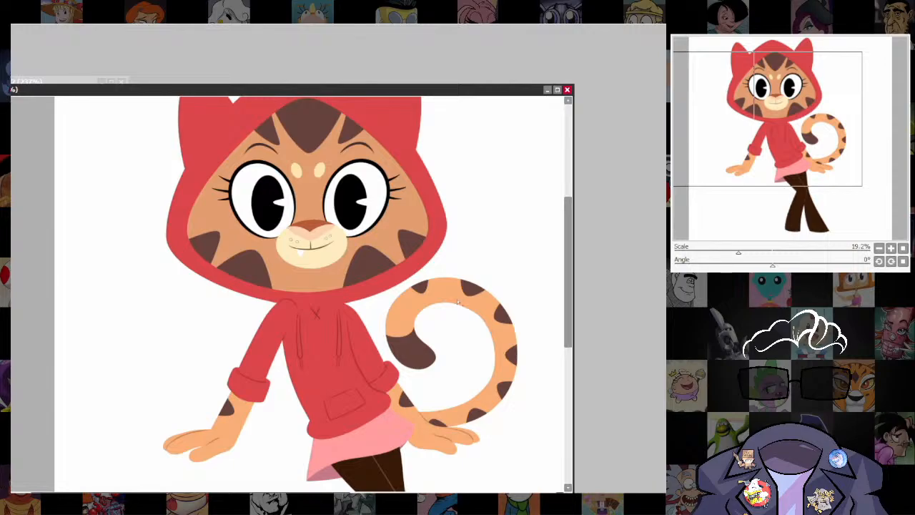
Select the face's base color area, refill it with the brighter orange used on the body, and deselect.
click(380, 238)
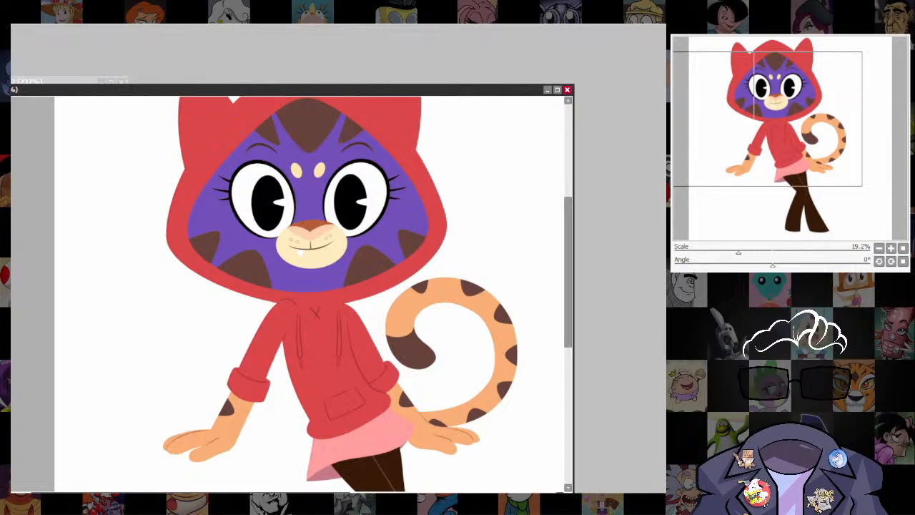
key(ctrl+z)
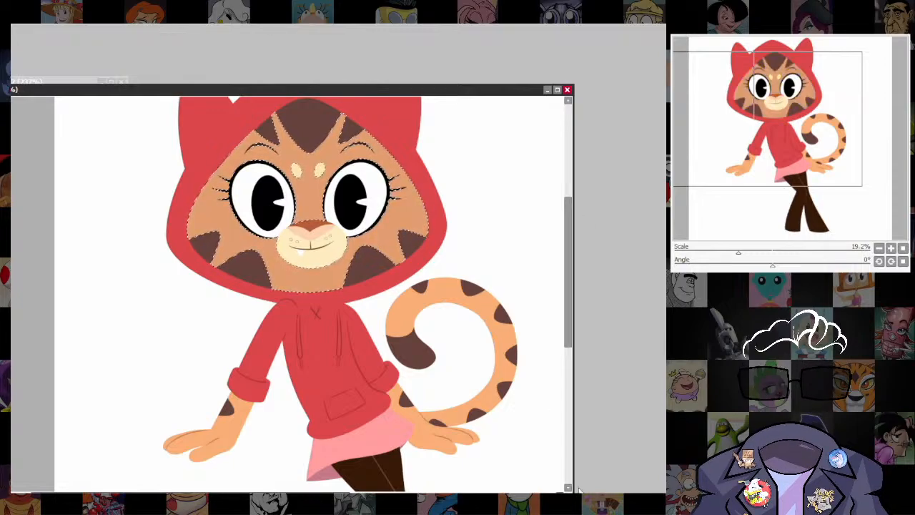
key(ctrl+d)
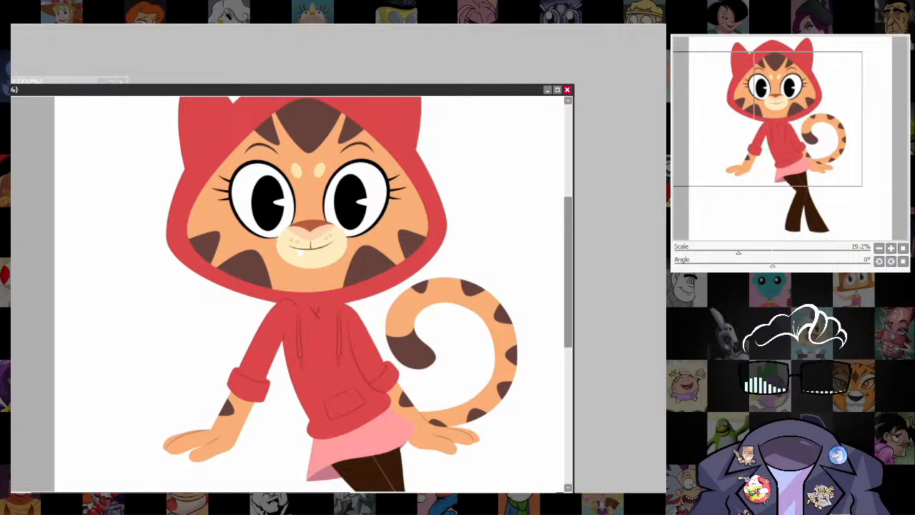
Examine the recolored face up close, the whole figure, and the complete reference picture for comparison.
scroll(390, 203, up, 5)
drag(446, 231, 468, 288)
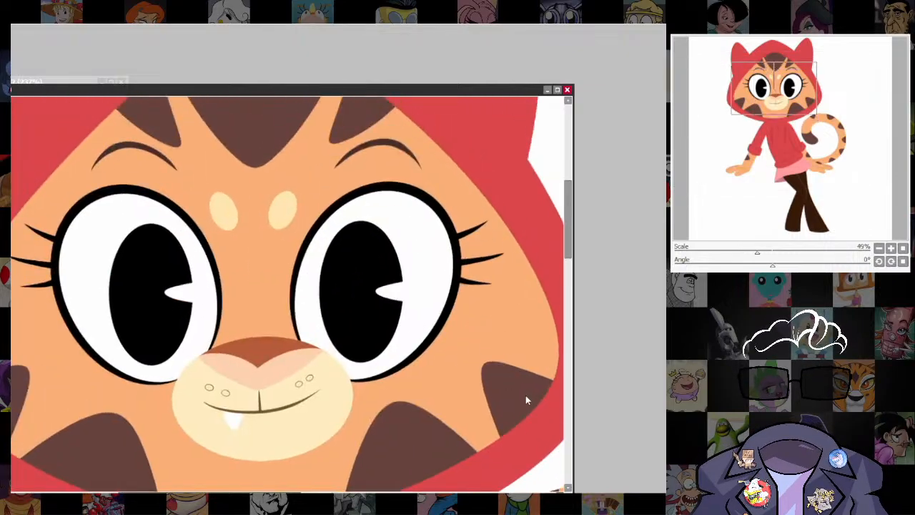
scroll(525, 394, down, 6)
scroll(496, 373, down, 4)
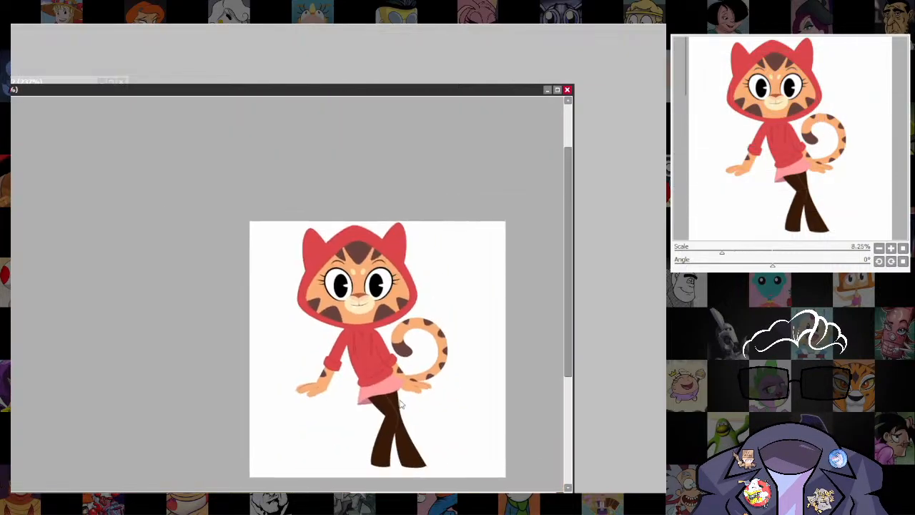
scroll(464, 387, up, 2)
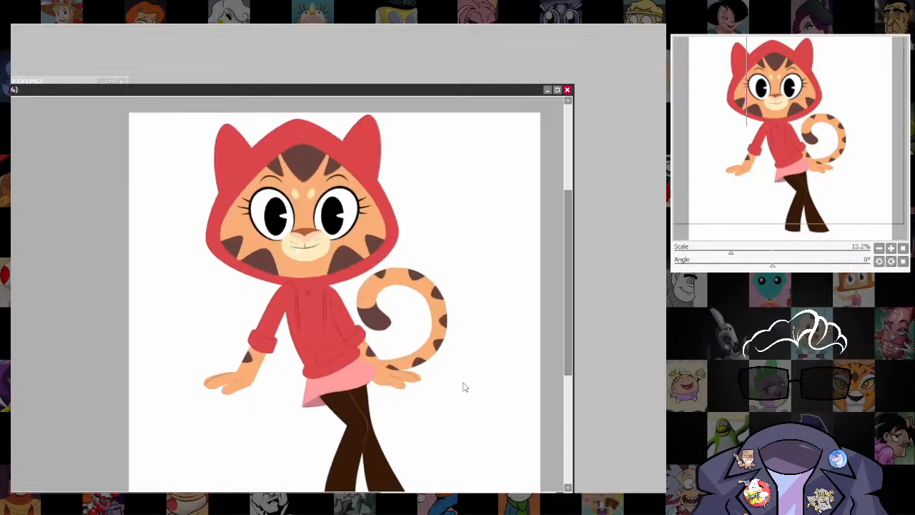
scroll(420, 240, down, 2)
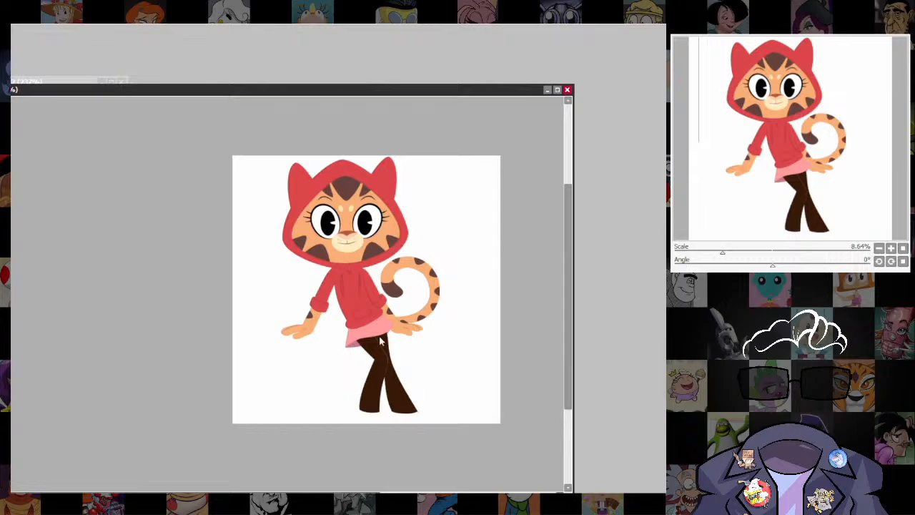
scroll(380, 341, up, 2)
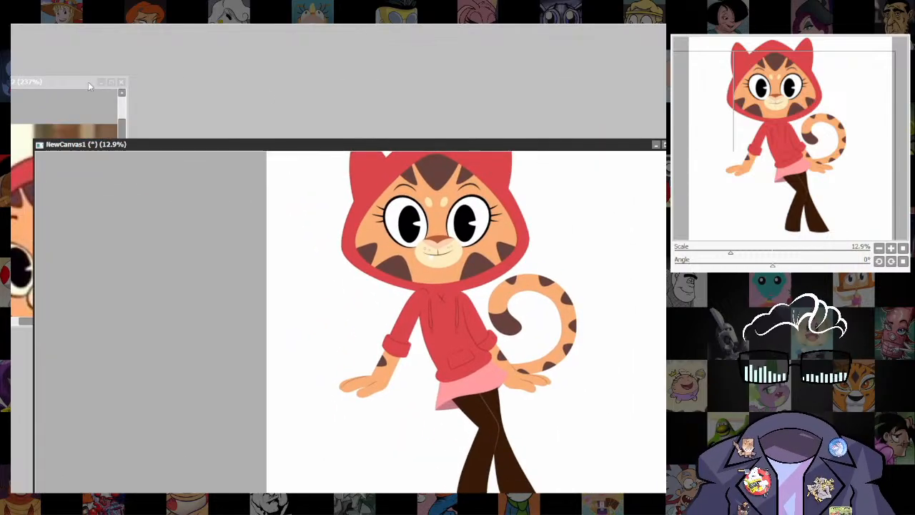
click(87, 82)
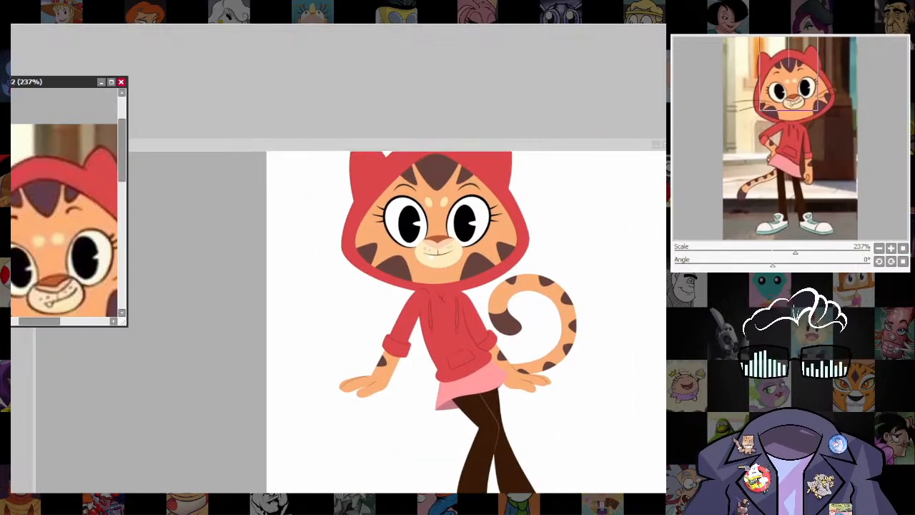
scroll(91, 213, down, 5)
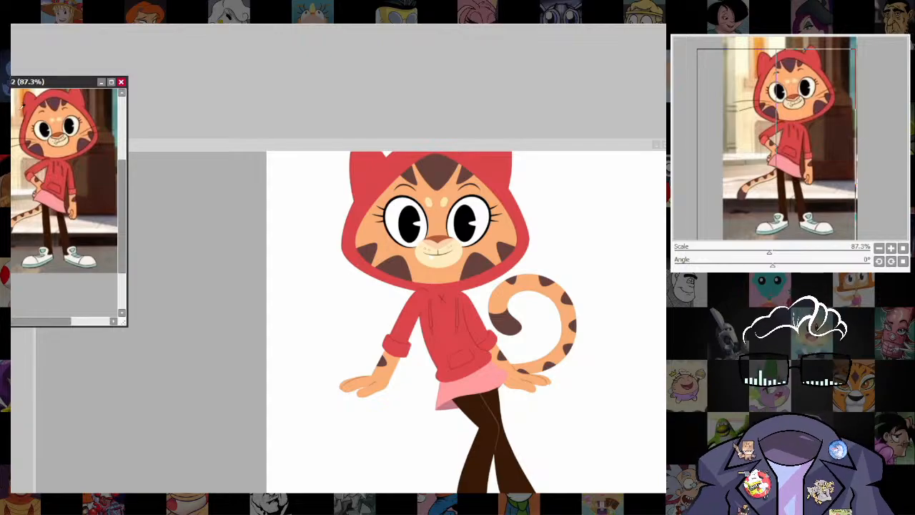
Reposition the canvas window in the workspace and fill a long horizontal peach bar behind the hands as a ledge.
click(432, 144)
drag(528, 143, 446, 52)
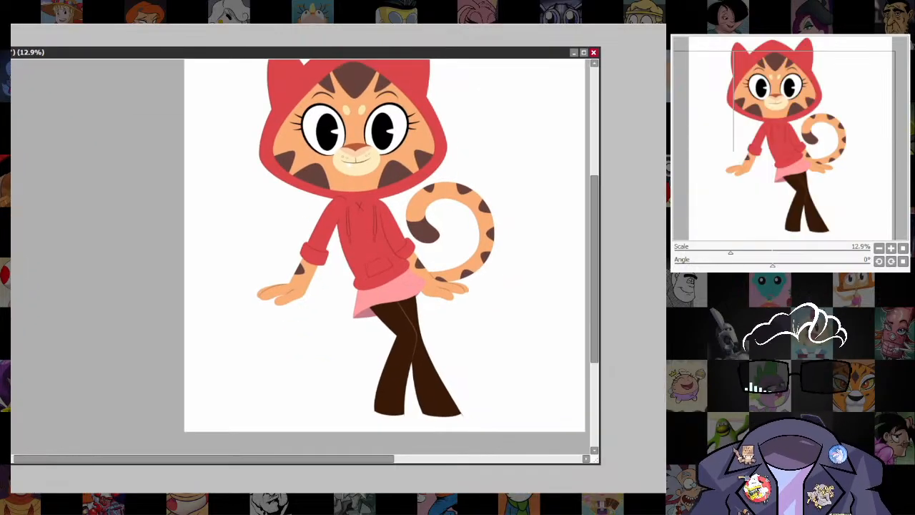
drag(230, 295, 536, 323)
key(ctrl+f)
key(ctrl+d)
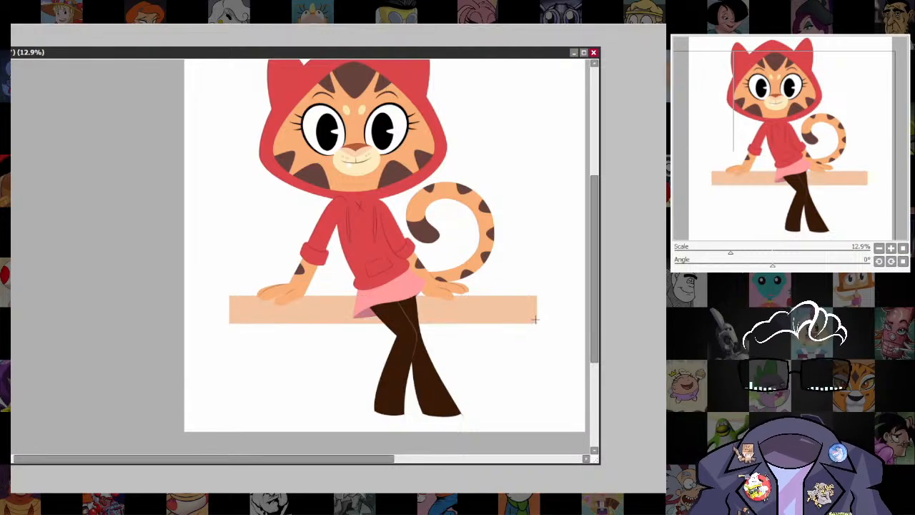
Transform the peach ledge, raising it slightly and giving its edges a subtle tilt, and apply the change.
key(ctrl+t)
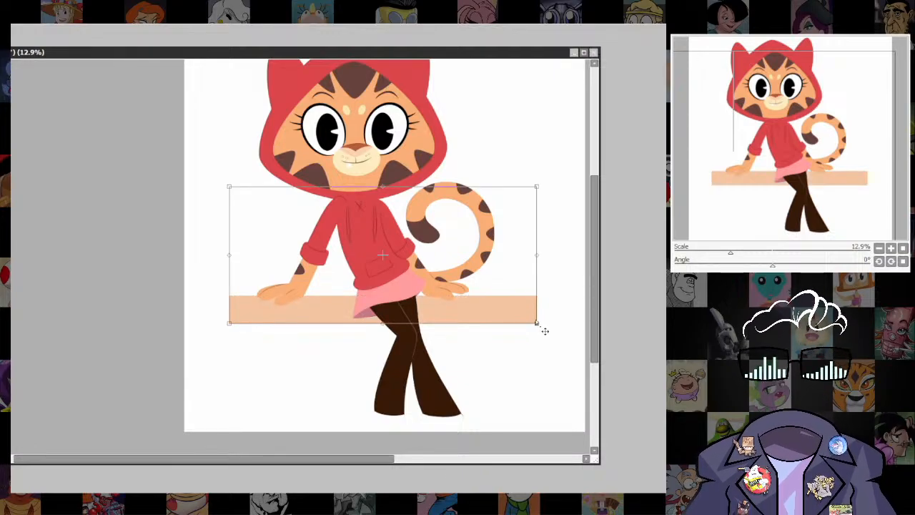
drag(338, 311, 335, 309)
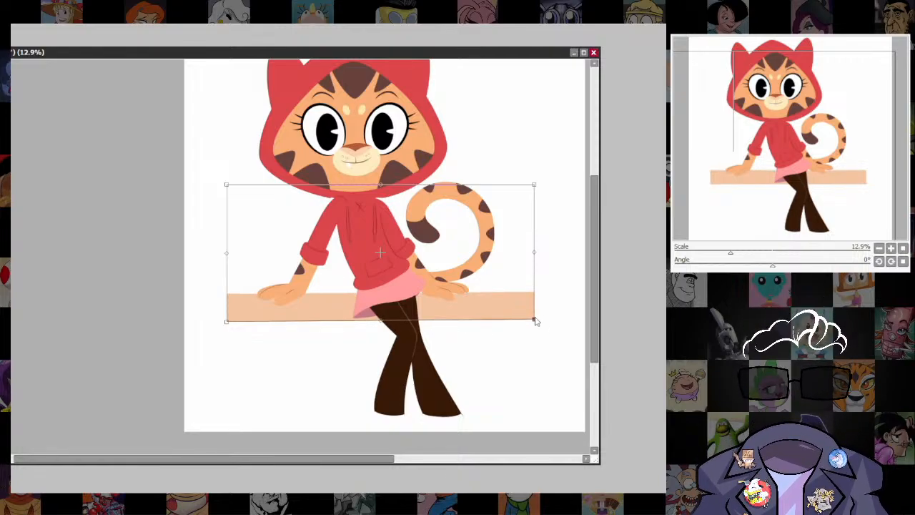
key(Return)
Add a cream rectangular wall from the ledge down to the feet, and raise its upper corner opposite the tail-free side to meet the ledge.
drag(540, 384, 524, 357)
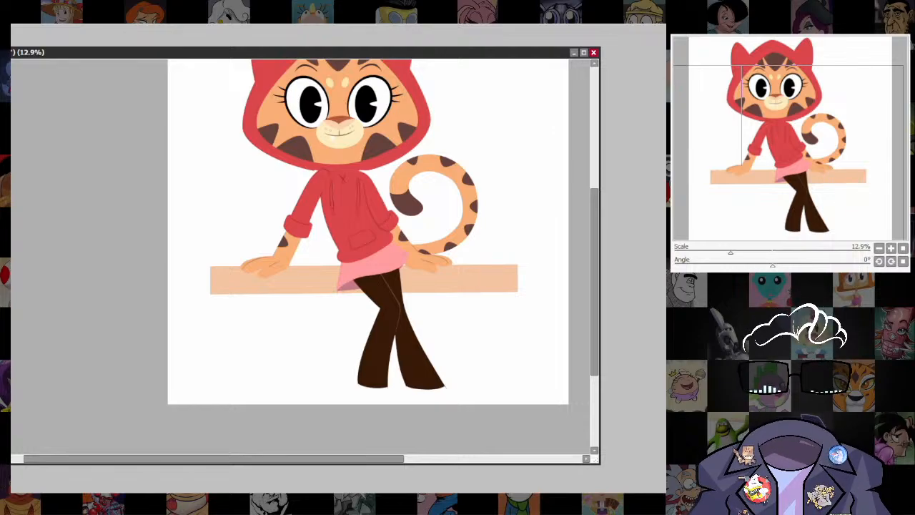
drag(211, 293, 513, 383)
key(ctrl+t)
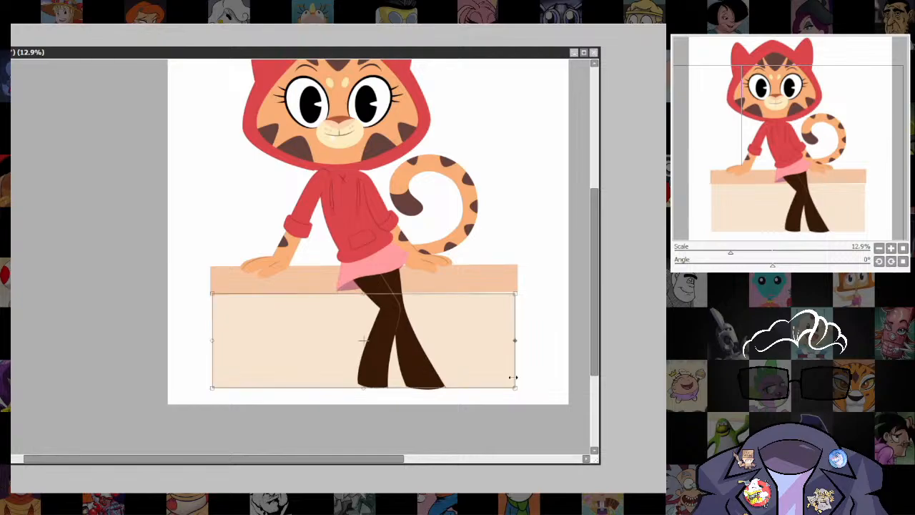
drag(515, 295, 515, 293)
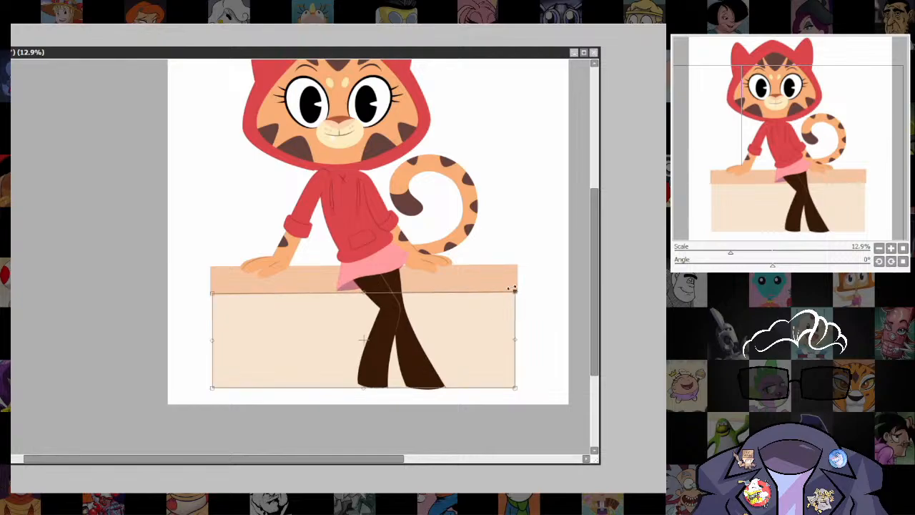
key(Return)
scroll(519, 277, down, 4)
drag(518, 294, 489, 358)
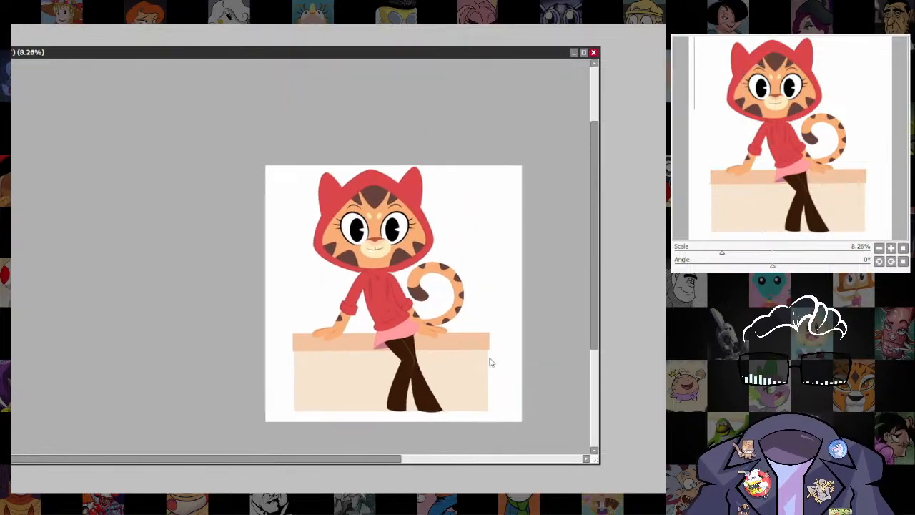
Select a rectangle from the canvas top down to the ledge, fill it light blue behind the character, and deselect.
scroll(486, 359, up, 2)
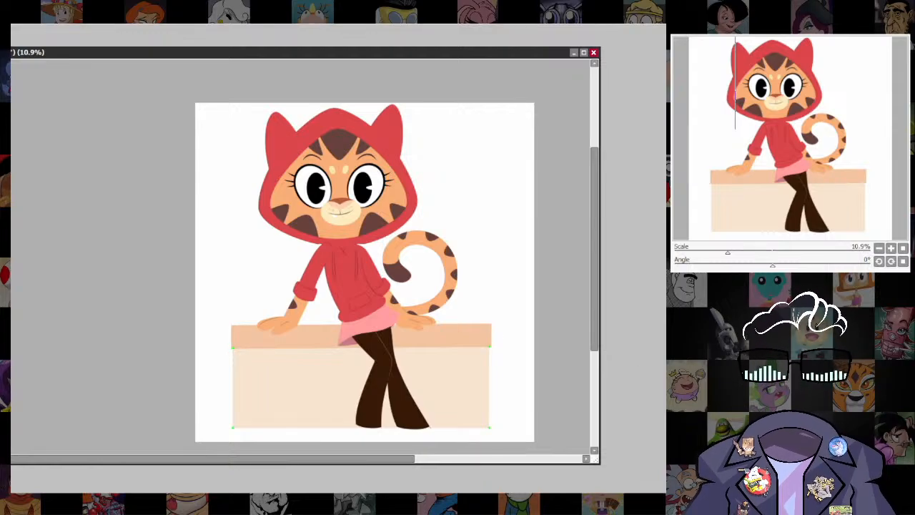
drag(216, 102, 309, 347)
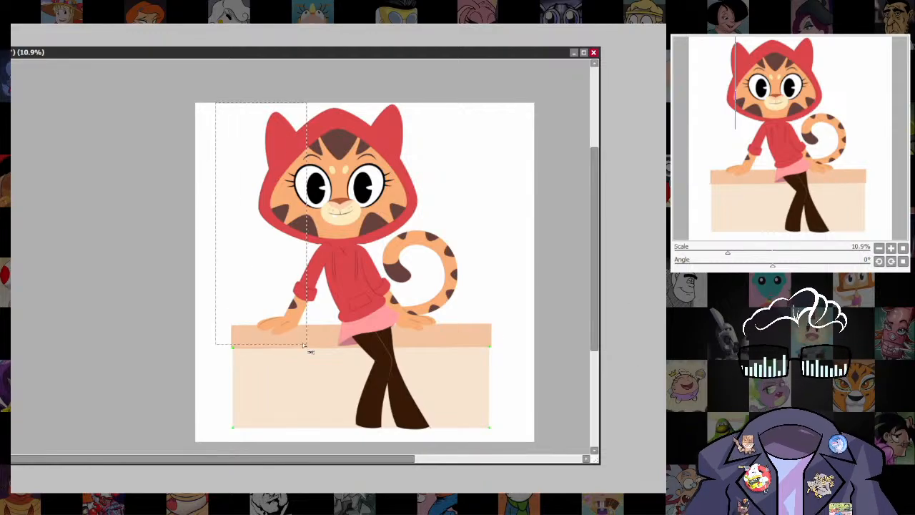
drag(226, 99, 322, 333)
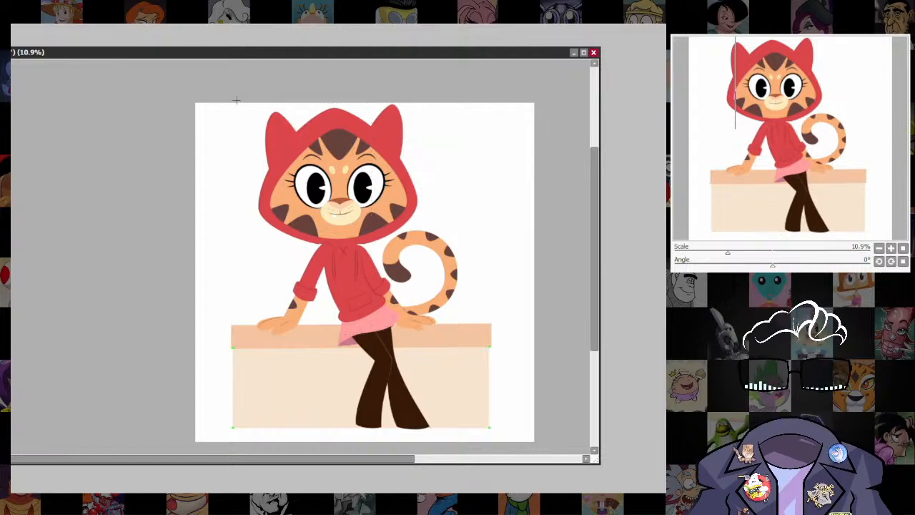
drag(237, 102, 488, 329)
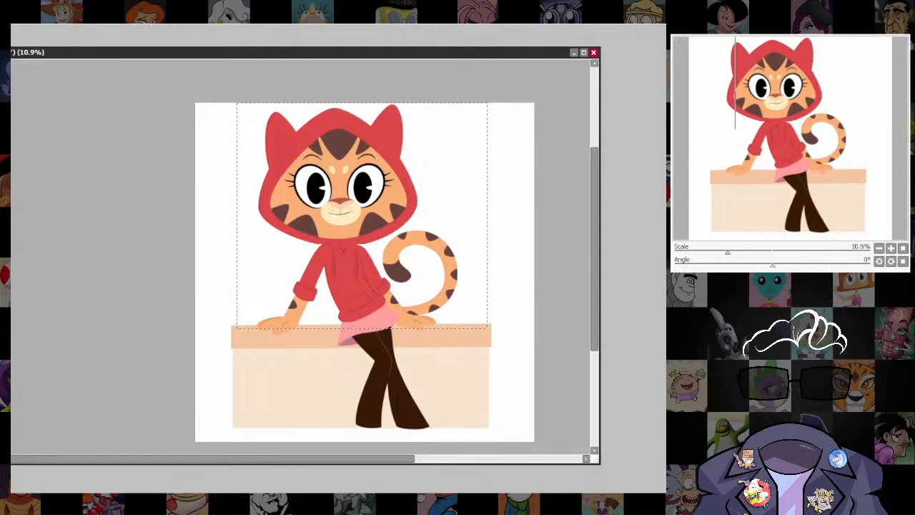
key(ctrl+f)
key(ctrl+d)
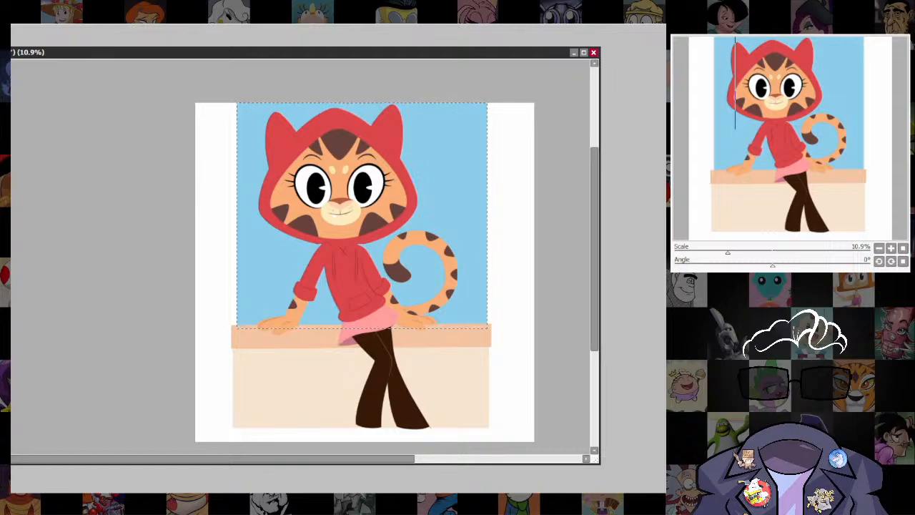
key(ctrl+d)
Divide the blue background with a diagonal line and fill the area above it with a paler blue.
shift+click(493, 134)
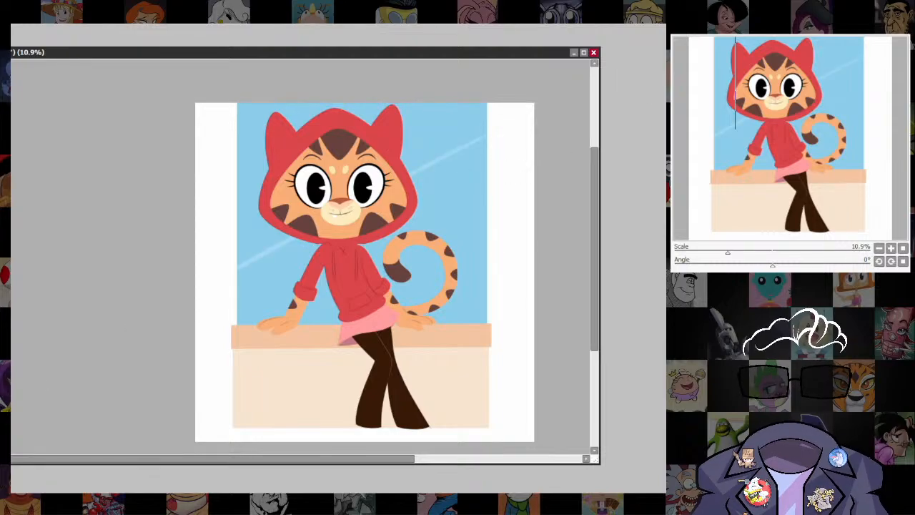
click(427, 130)
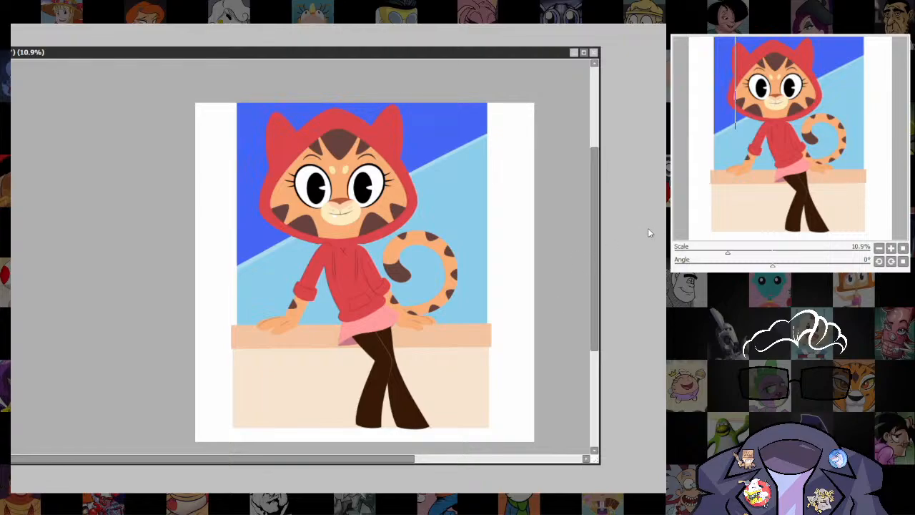
key(ctrl+z)
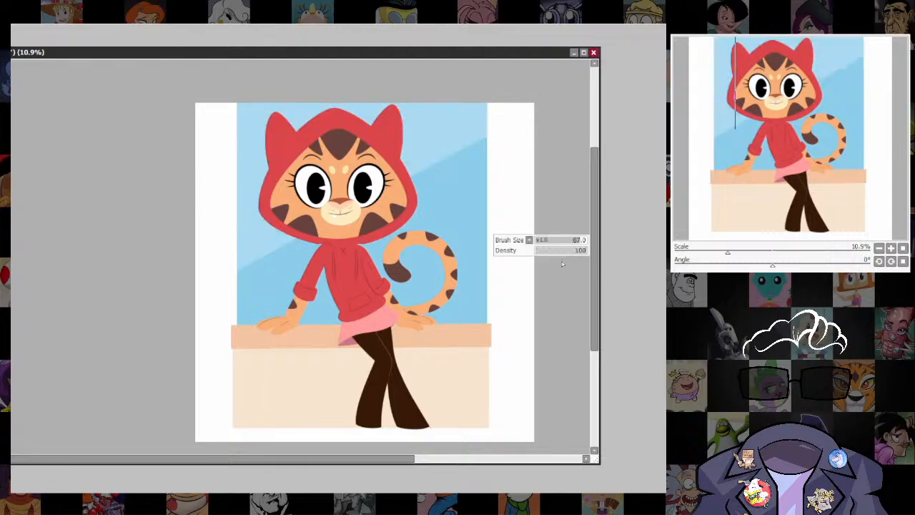
Reshape the diagonal boundary between the two blues into soft, rounded cloud contours with a larger brush.
drag(456, 170, 449, 169)
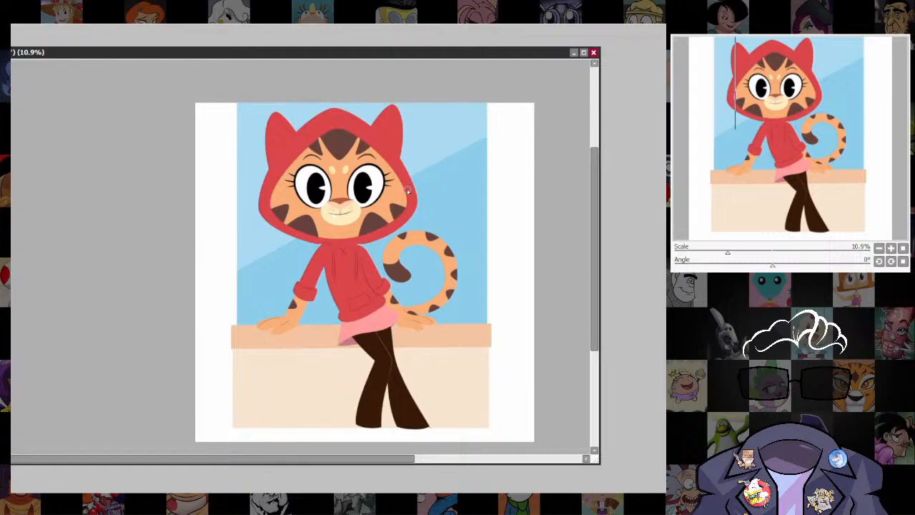
mouse_move(412, 175)
mouse_down()
mouse_move(427, 158)
mouse_move(474, 155)
mouse_move(408, 178)
mouse_move(445, 152)
mouse_move(473, 154)
mouse_up()
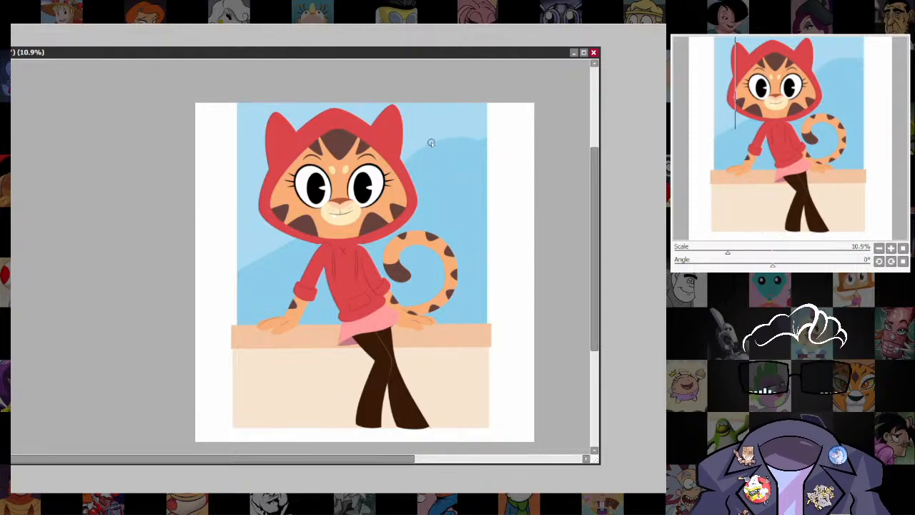
key(])
key(])
key(])
key(])
mouse_move(417, 147)
mouse_down()
mouse_move(459, 143)
mouse_move(478, 163)
mouse_move(460, 151)
mouse_move(474, 136)
mouse_move(516, 149)
mouse_up()
Add a thin tan-brown shadow strip across the wall directly beneath the peach ledge.
drag(470, 279, 498, 265)
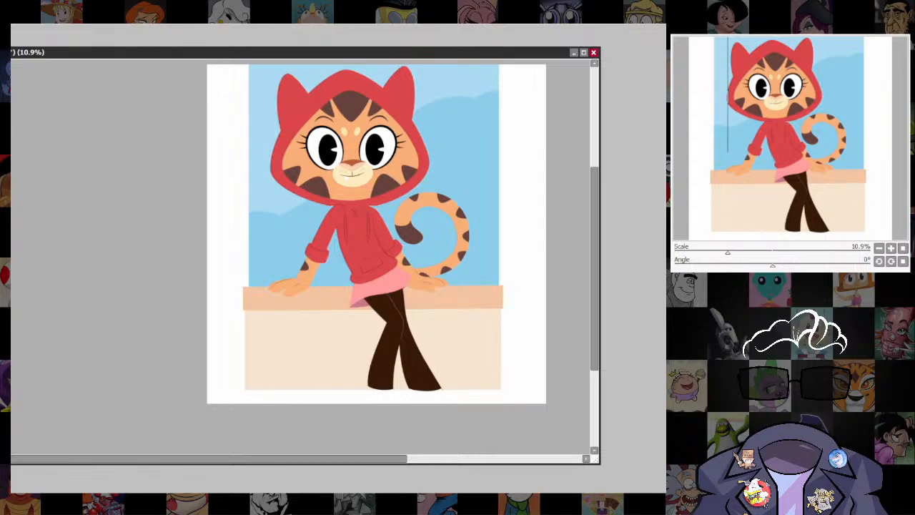
scroll(506, 294, down, 2)
drag(492, 307, 528, 281)
scroll(492, 360, up, 2)
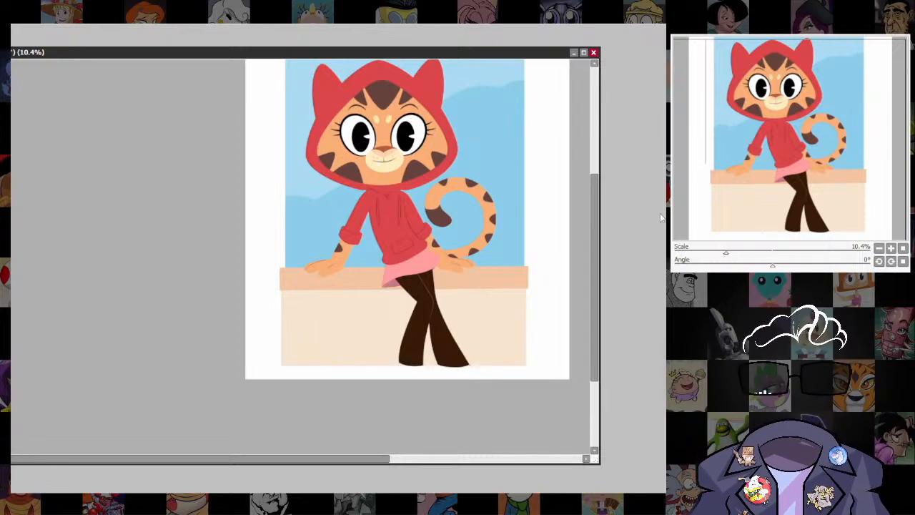
mouse_move(525, 288)
mouse_down()
mouse_move(367, 322)
mouse_move(280, 305)
mouse_move(281, 289)
mouse_move(526, 288)
mouse_move(527, 297)
mouse_up()
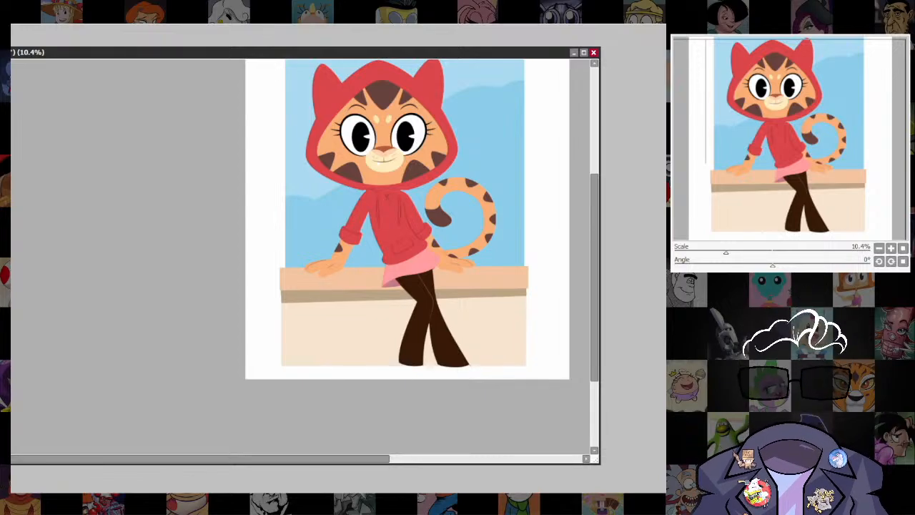
Lasso the skirt and legs, duplicate that part of the character, and offset the copy slightly down and to the left.
scroll(394, 292, up, 2)
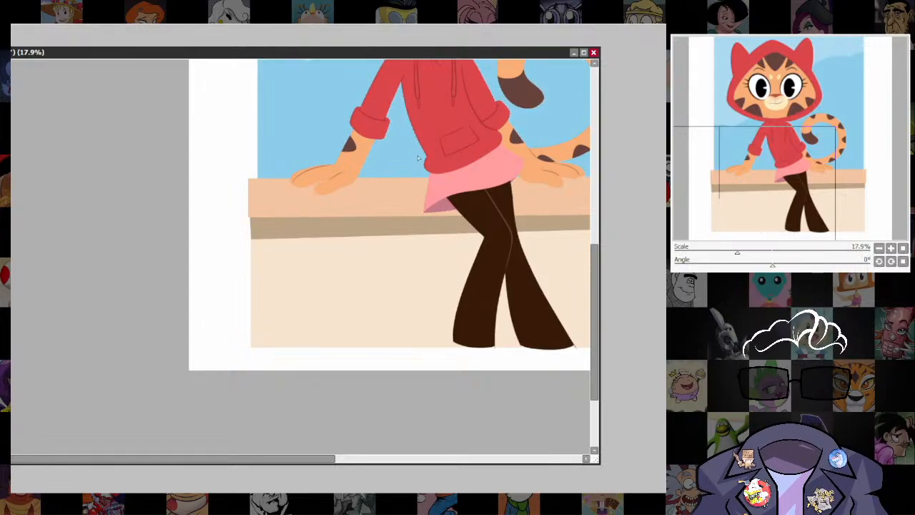
drag(422, 155, 455, 403)
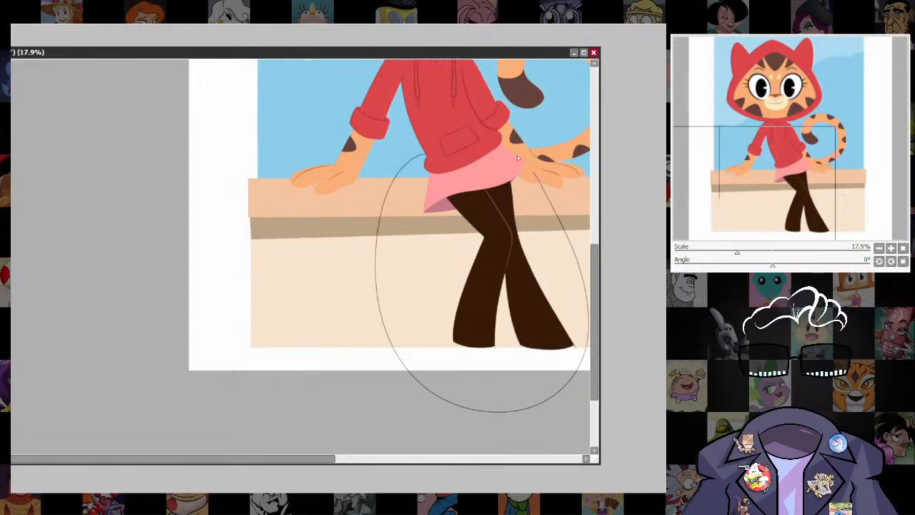
drag(517, 155, 518, 157)
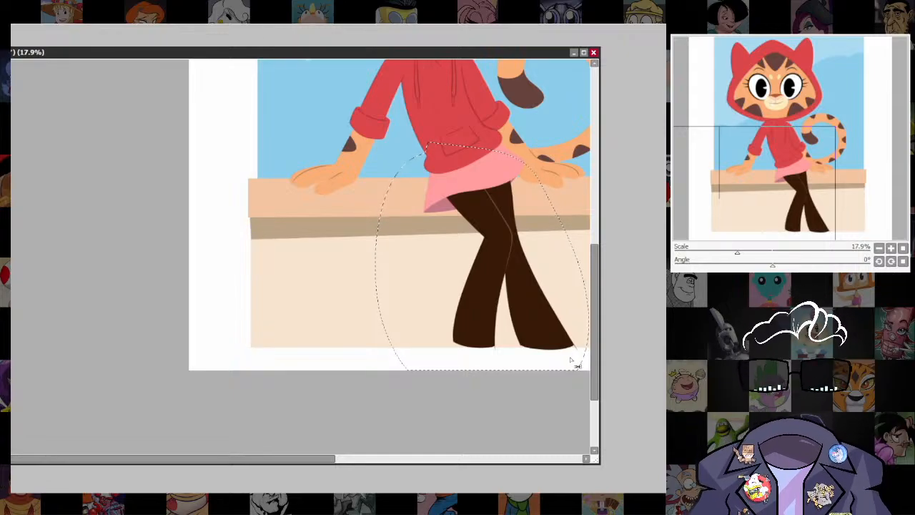
key(ctrl+d)
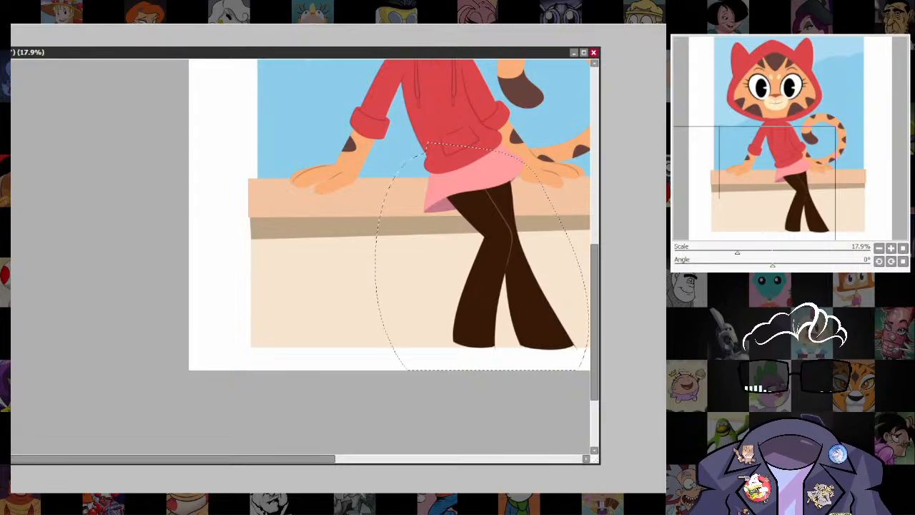
key(ctrl+d)
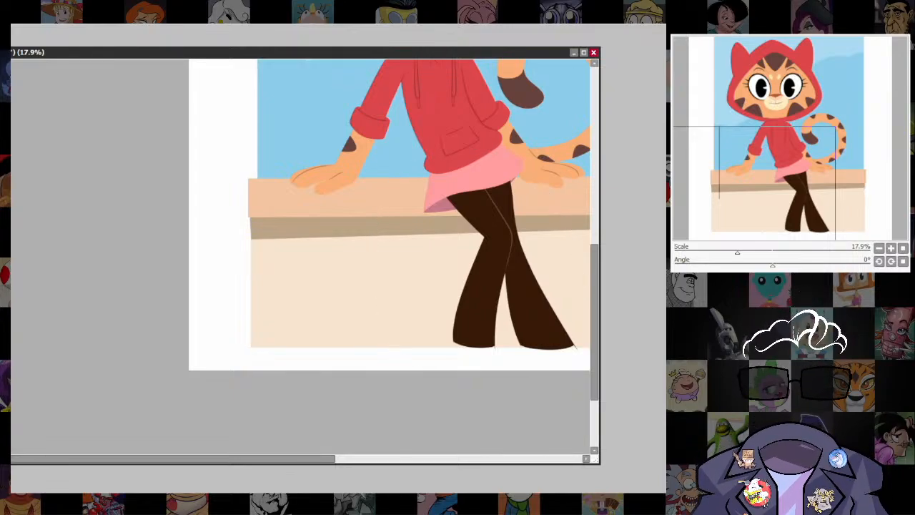
drag(498, 253, 476, 260)
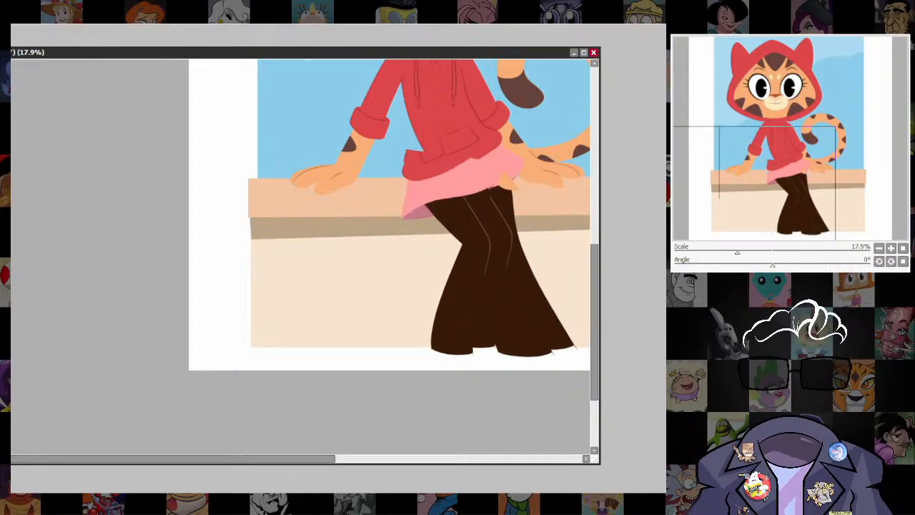
Fill the offset skirt-and-legs copy with tan-brown and place it behind the character as a cast shadow.
click(461, 286)
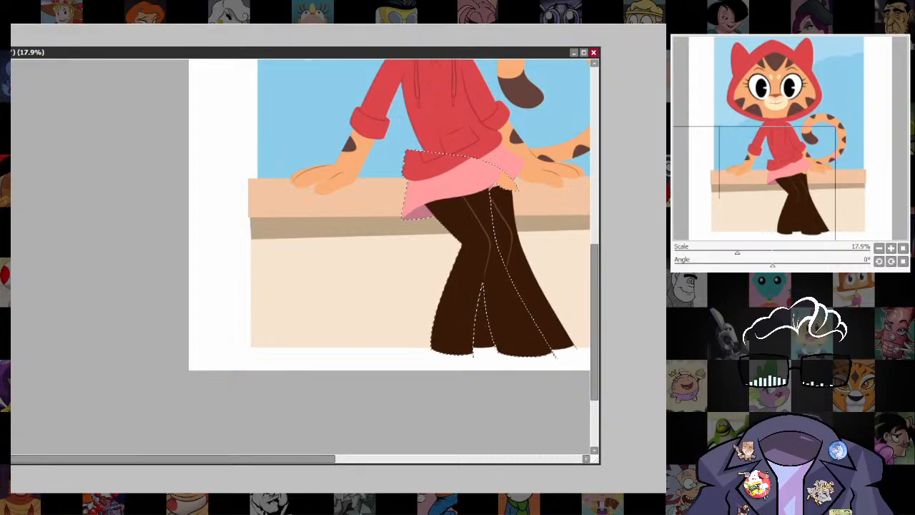
key(ctrl+f)
key(ctrl+d)
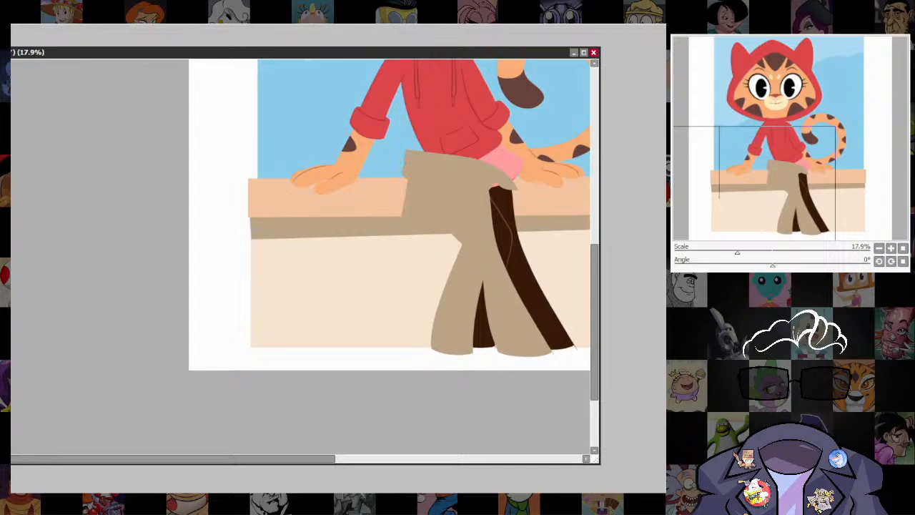
key(ctrl+bracketleft)
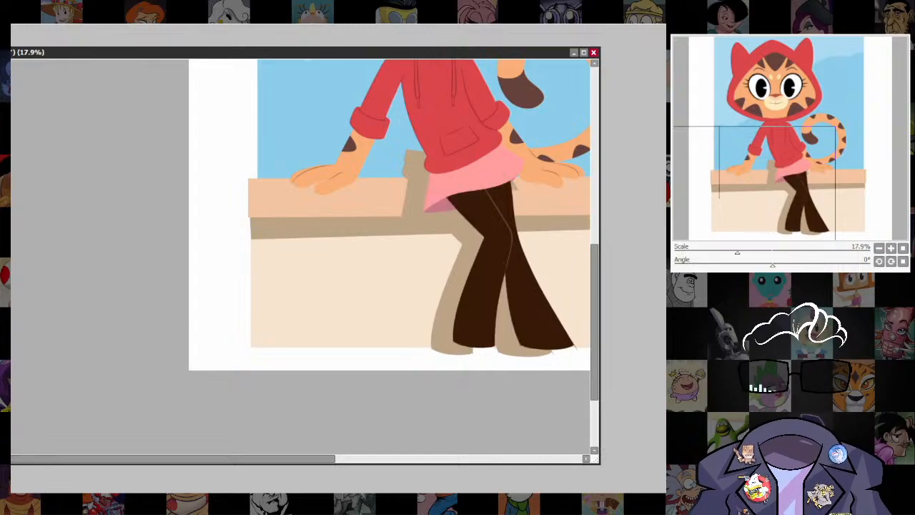
Shift the cast shadow closer to the legs and erase the part that sticks up above the ledge.
drag(519, 344, 523, 363)
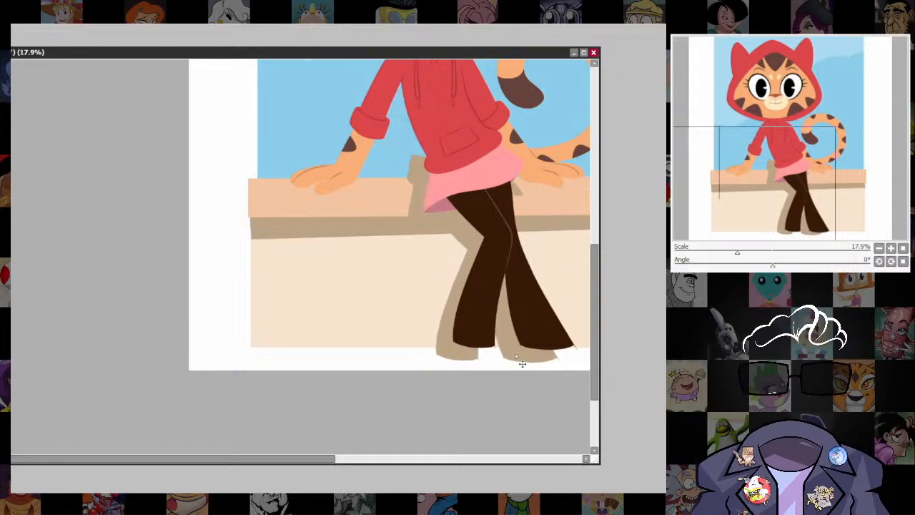
drag(455, 263, 461, 264)
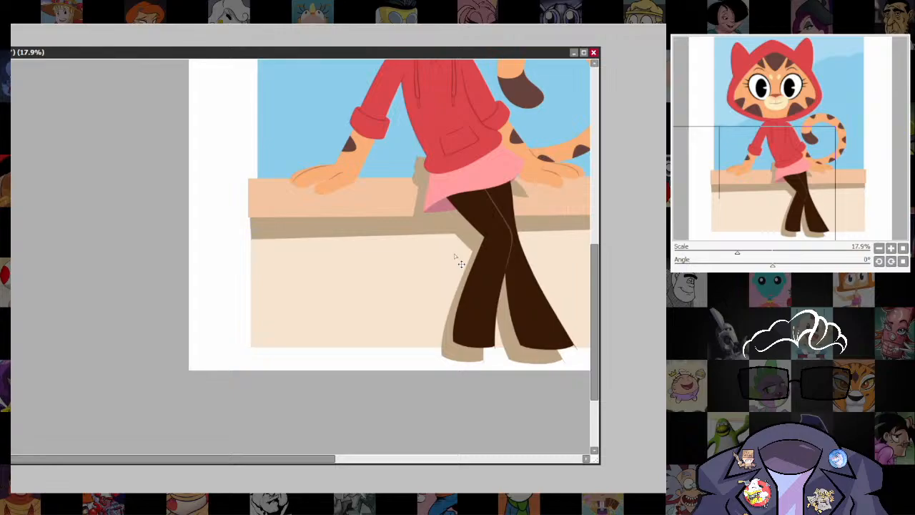
scroll(435, 210, up, 4)
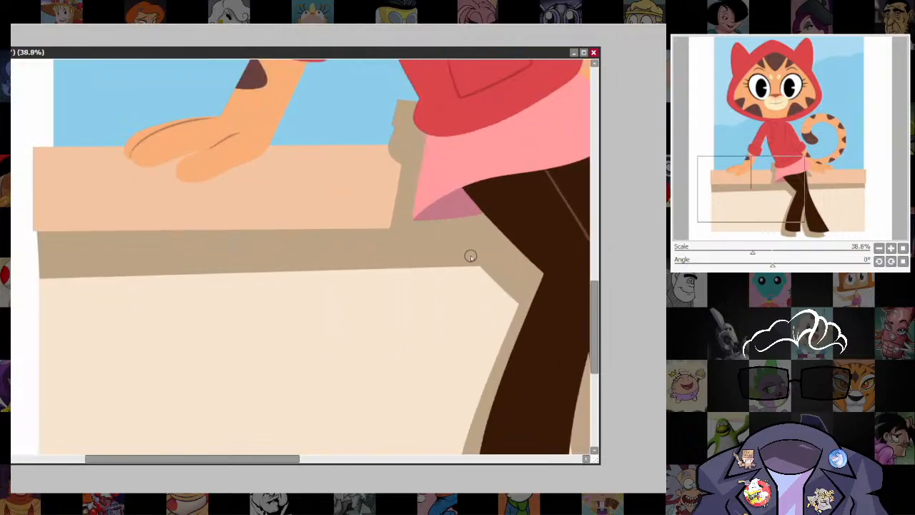
drag(493, 283, 473, 326)
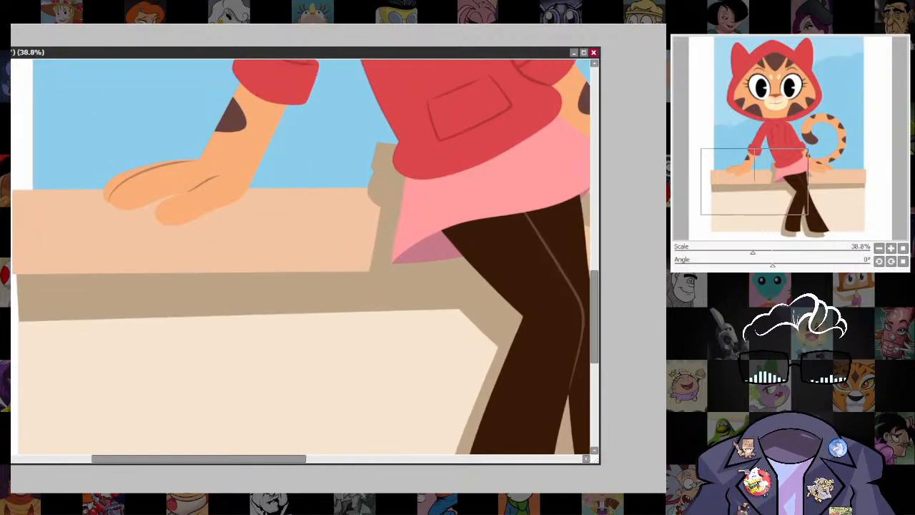
drag(112, 139, 495, 187)
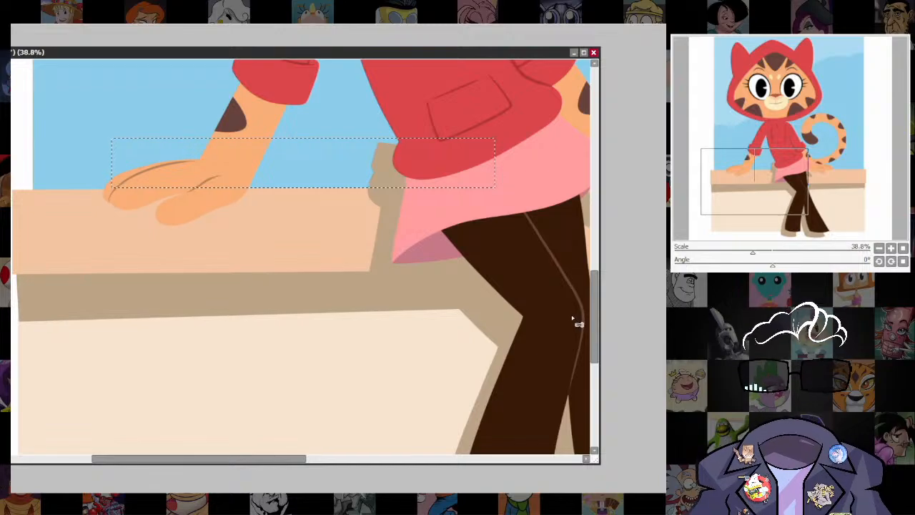
key(Delete)
key(ctrl+d)
Crop the canvas to a rectangle just inside the sky and wall edges, cutting off the white margins and trouser hems.
scroll(508, 349, down, 5)
drag(508, 348, 469, 360)
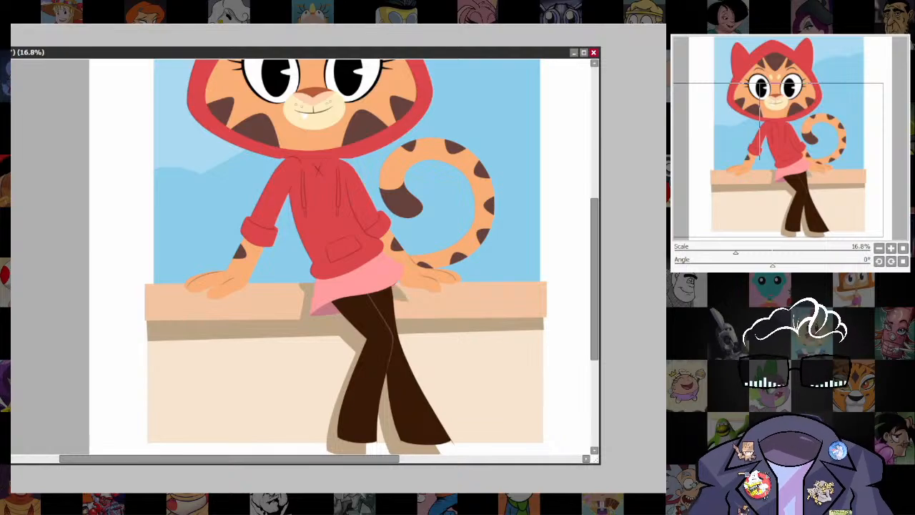
scroll(486, 322, down, 2)
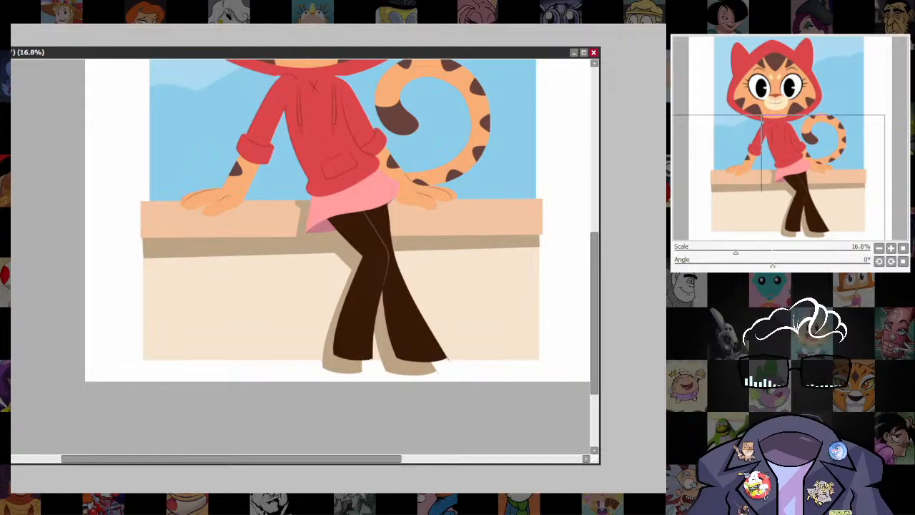
scroll(507, 321, down, 5)
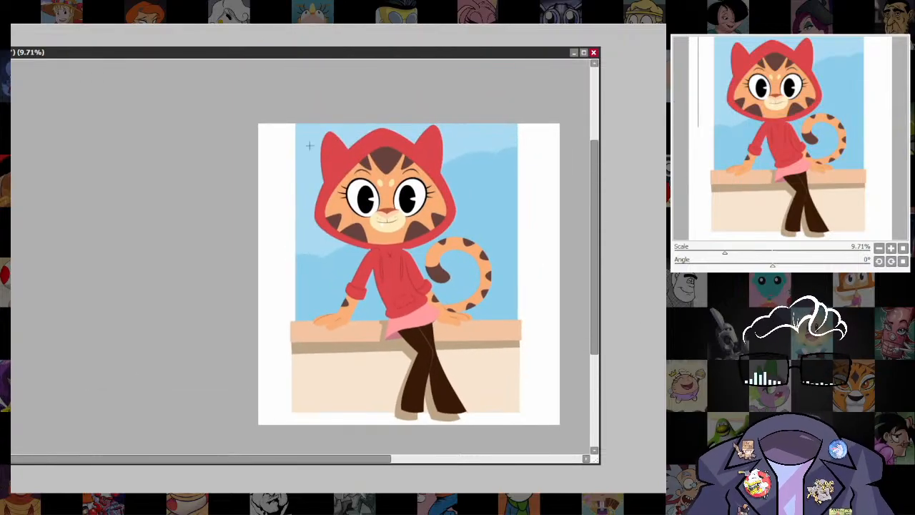
drag(300, 221, 516, 406)
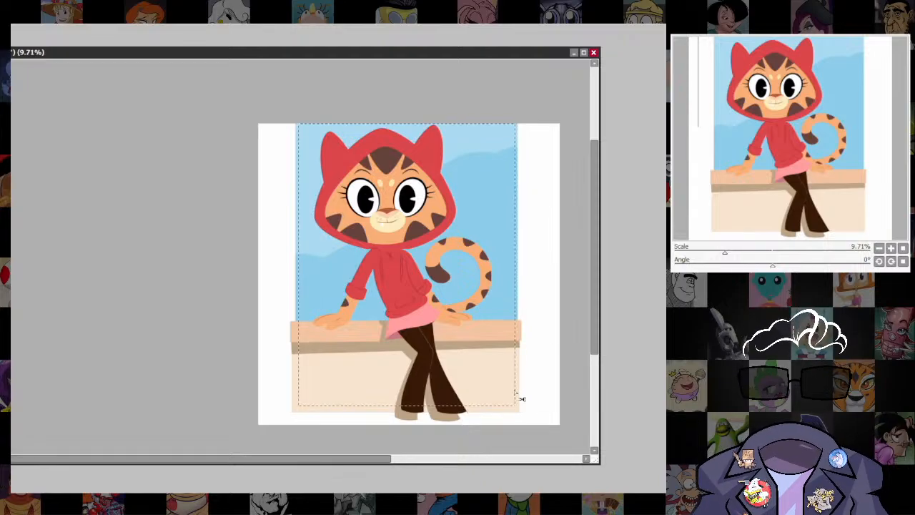
click(30, 45)
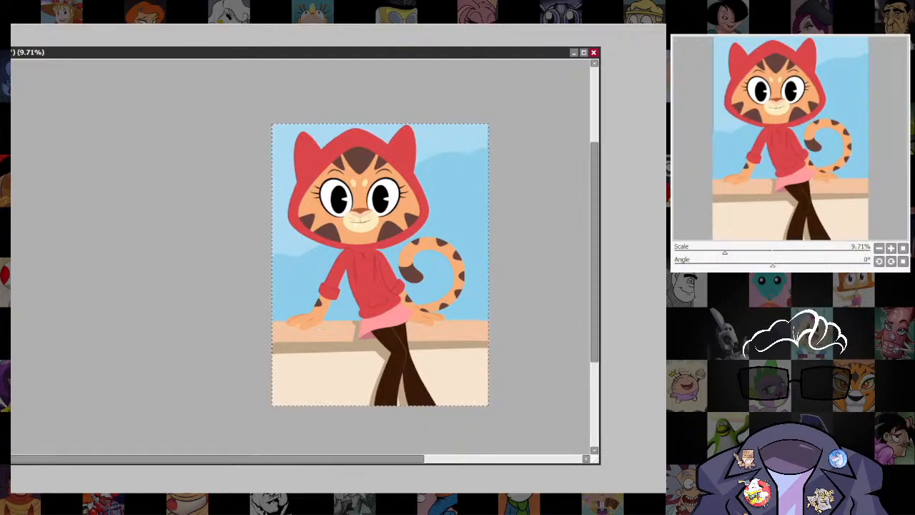
Try a thin outline around the whole character, first dark and then dark red, and remove it.
scroll(362, 251, up, 3)
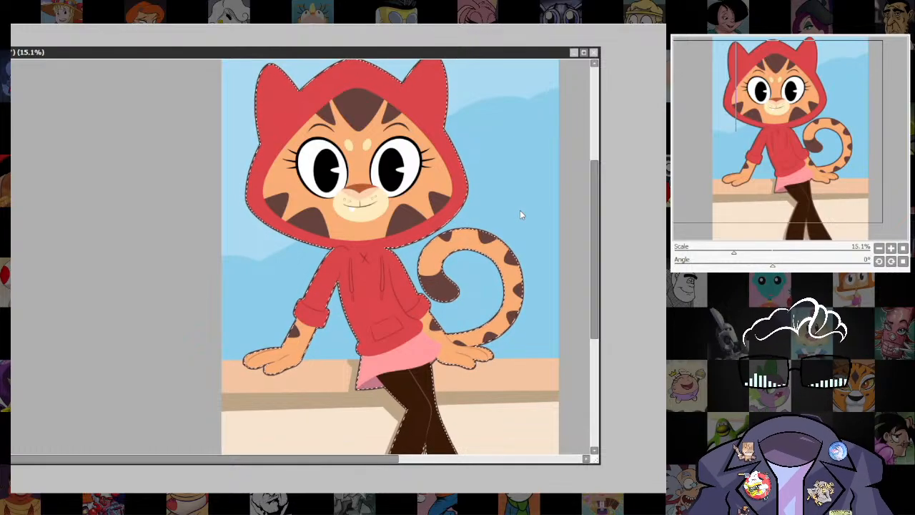
click(581, 256)
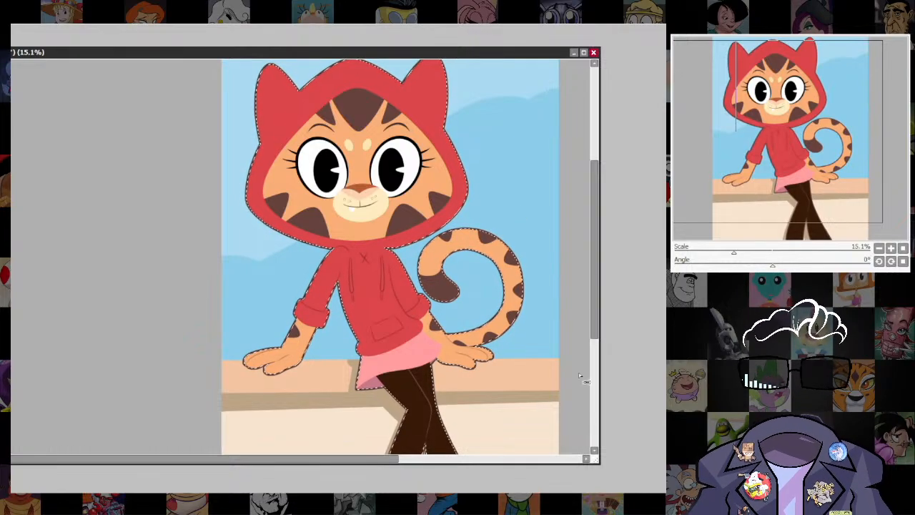
key(ctrl+d)
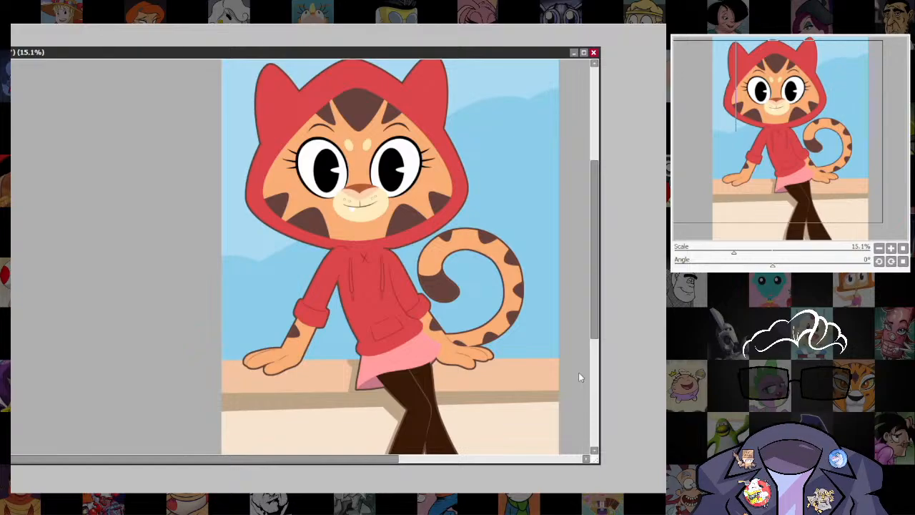
scroll(500, 285, down, 6)
drag(500, 285, 467, 220)
scroll(466, 220, up, 6)
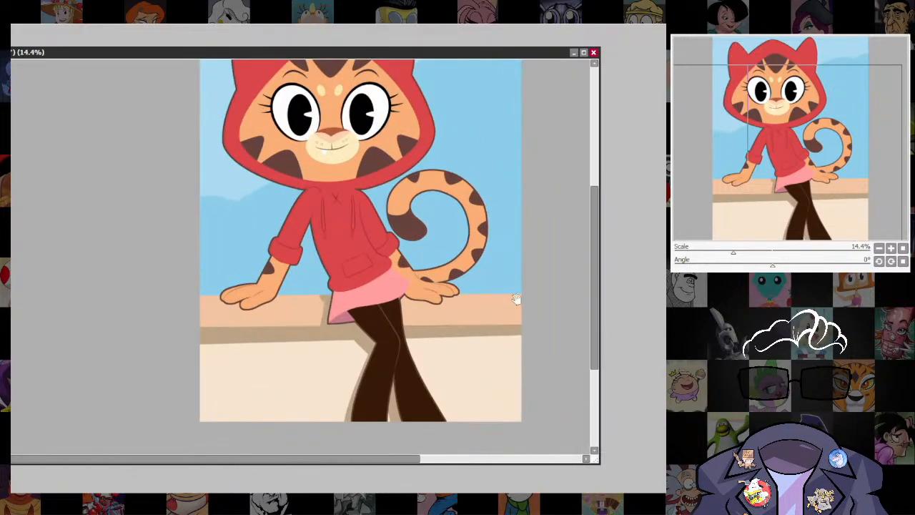
drag(516, 298, 521, 352)
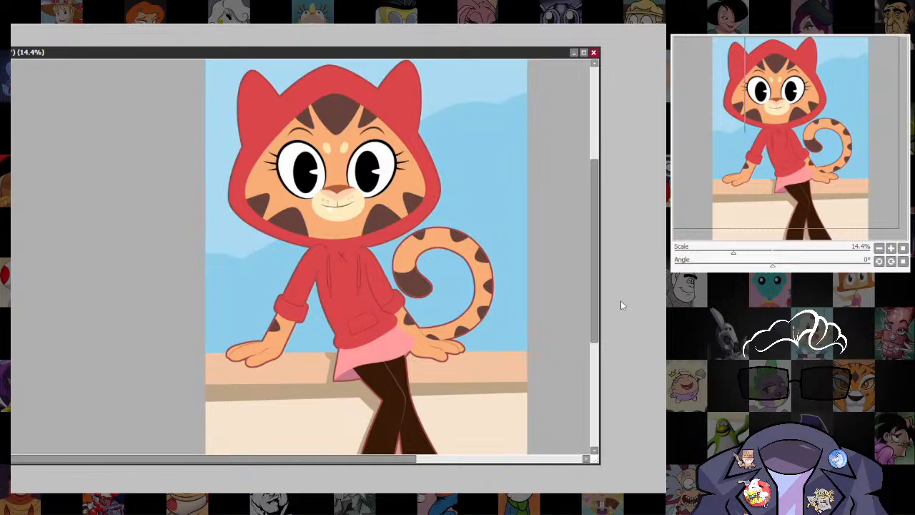
scroll(439, 307, down, 2)
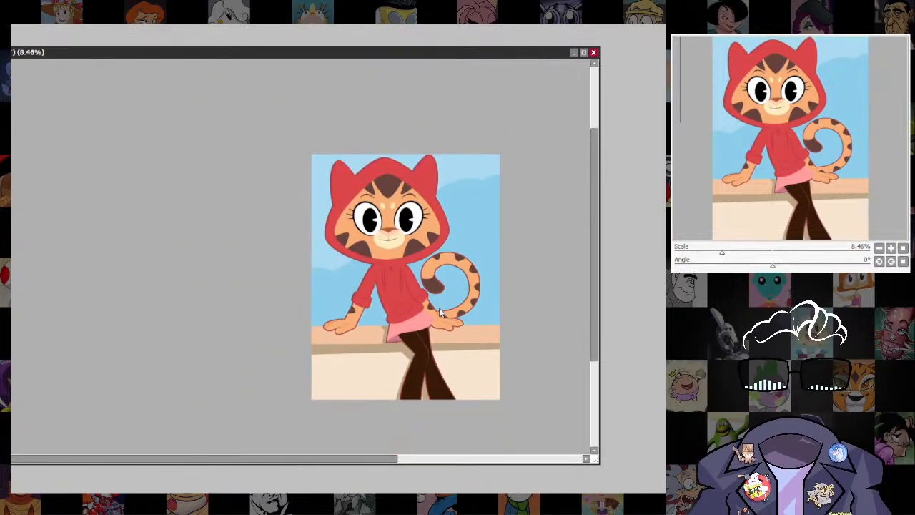
scroll(439, 307, up, 3)
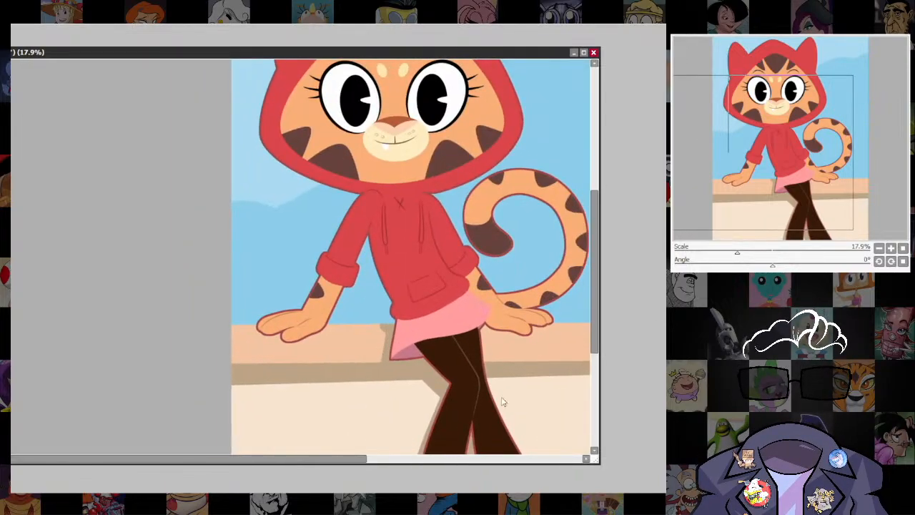
scroll(460, 414, down, 3)
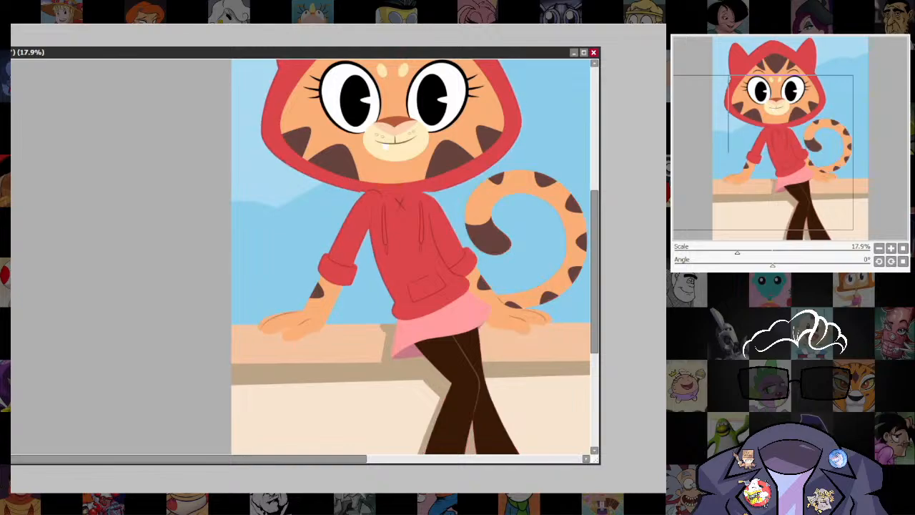
scroll(529, 404, up, 1)
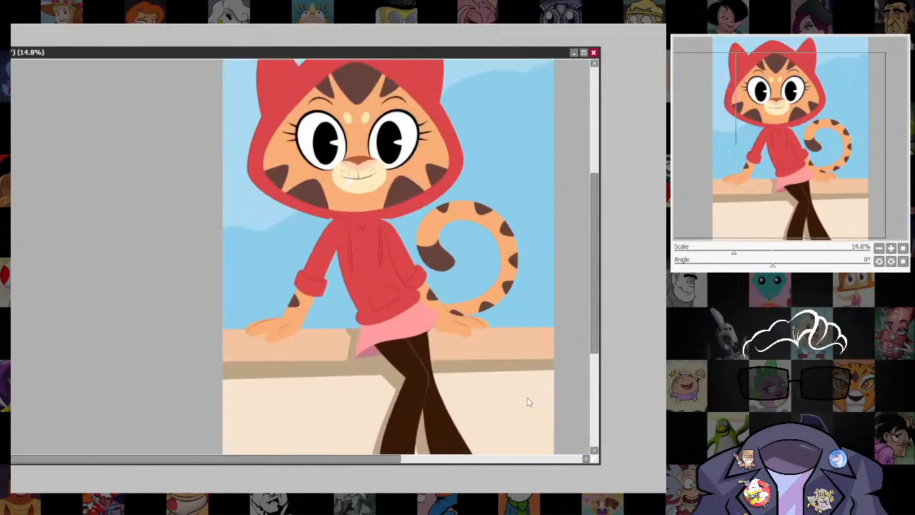
Select the ledge area and paint thin gray-tan contact shadows beneath the left-side hand's fingers with a size-49 brush.
scroll(529, 403, up, 3)
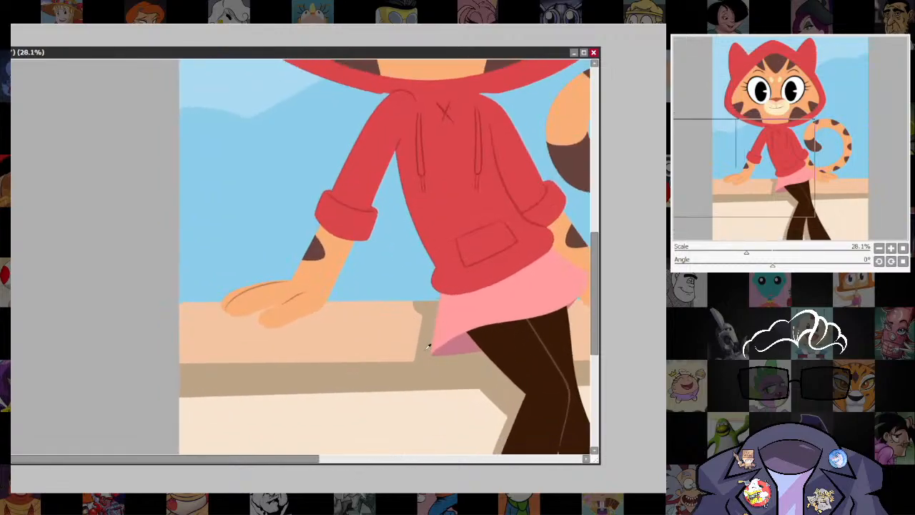
click(529, 377)
click(529, 336)
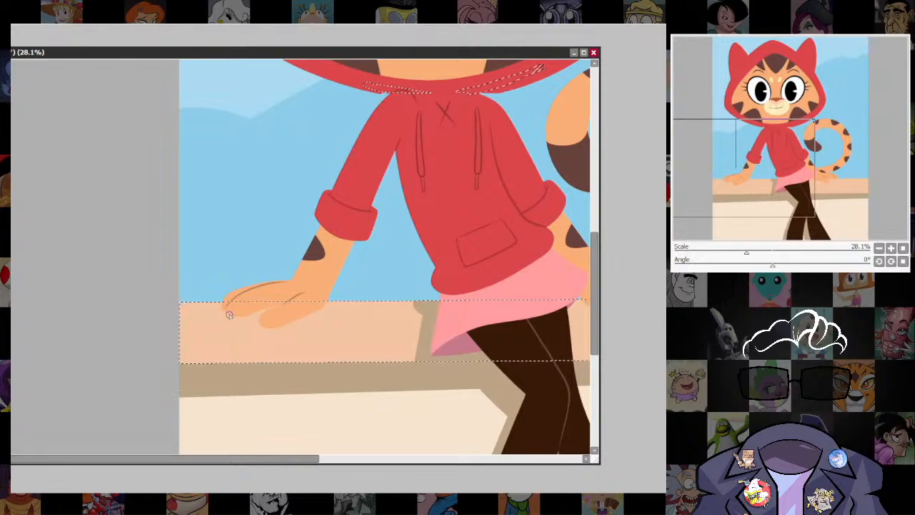
drag(533, 378, 282, 379)
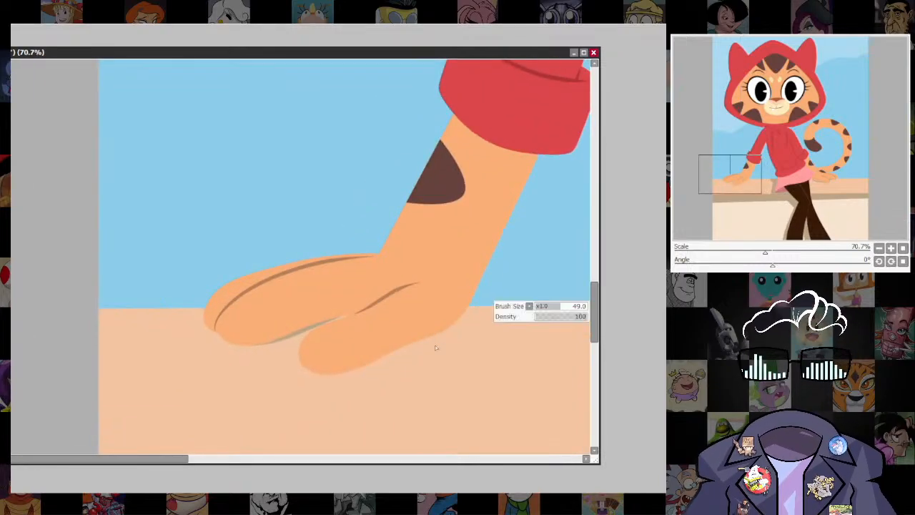
drag(252, 346, 345, 314)
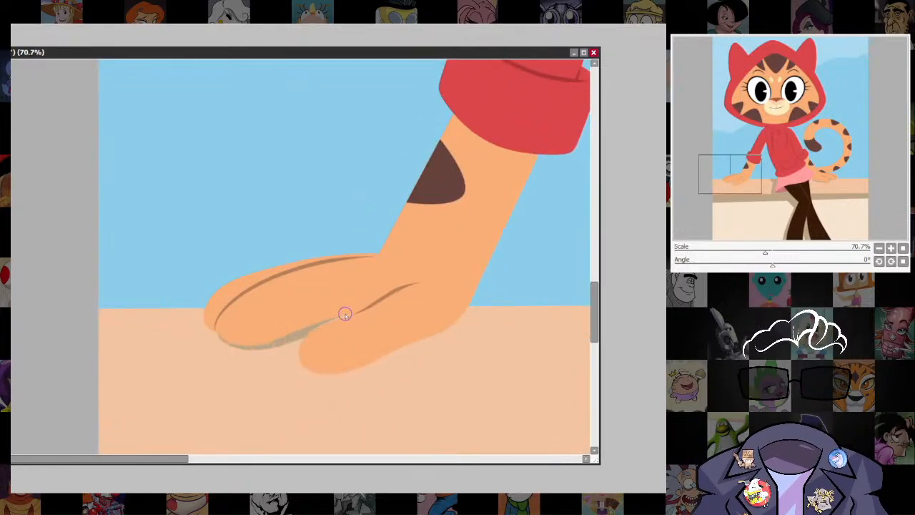
mouse_move(363, 367)
mouse_down()
mouse_move(451, 327)
mouse_move(459, 292)
mouse_up()
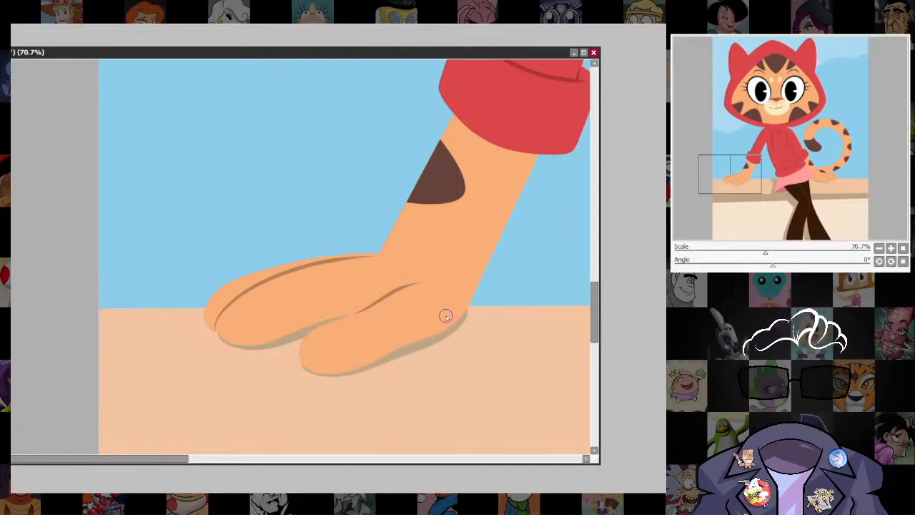
scroll(477, 290, down, 11)
drag(364, 329, 228, 385)
scroll(407, 279, up, 5)
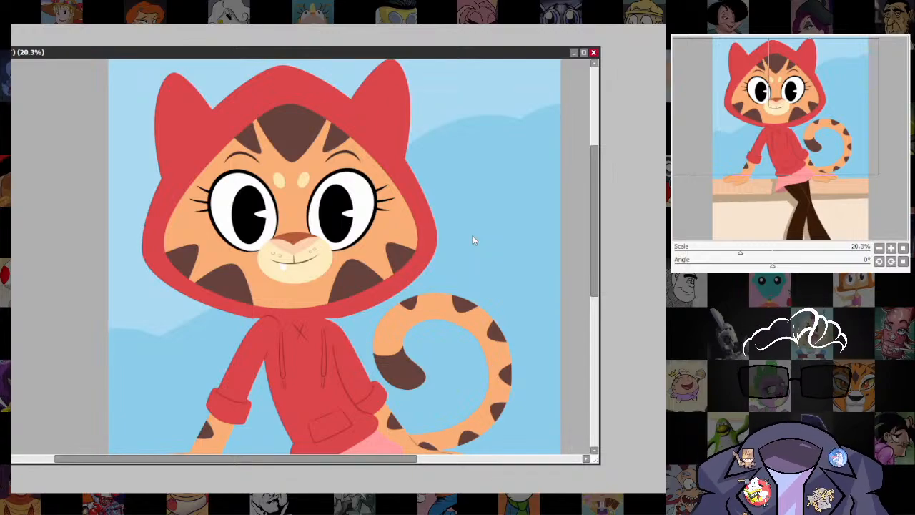
scroll(329, 331, up, 5)
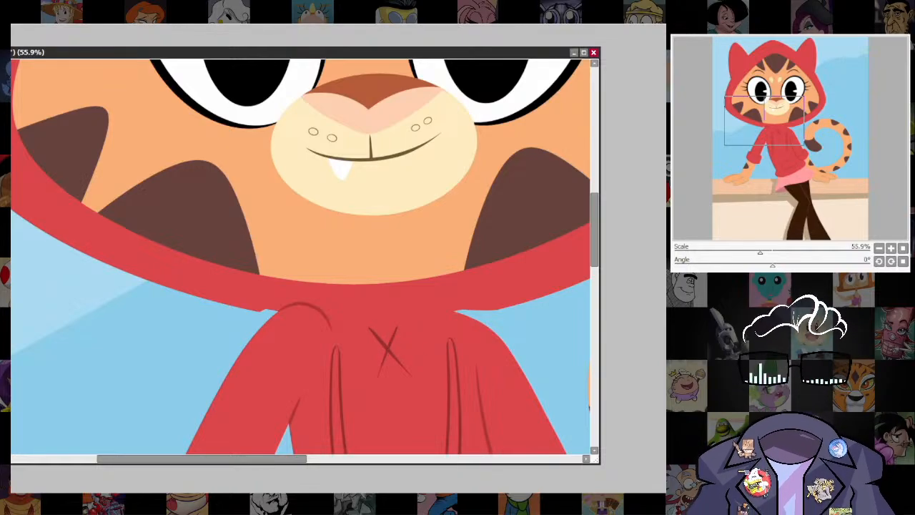
Draw short tapered dark-red crease lines on the hood at the outer and inner base of the left-side ear.
scroll(386, 347, down, 5)
scroll(419, 211, up, 3)
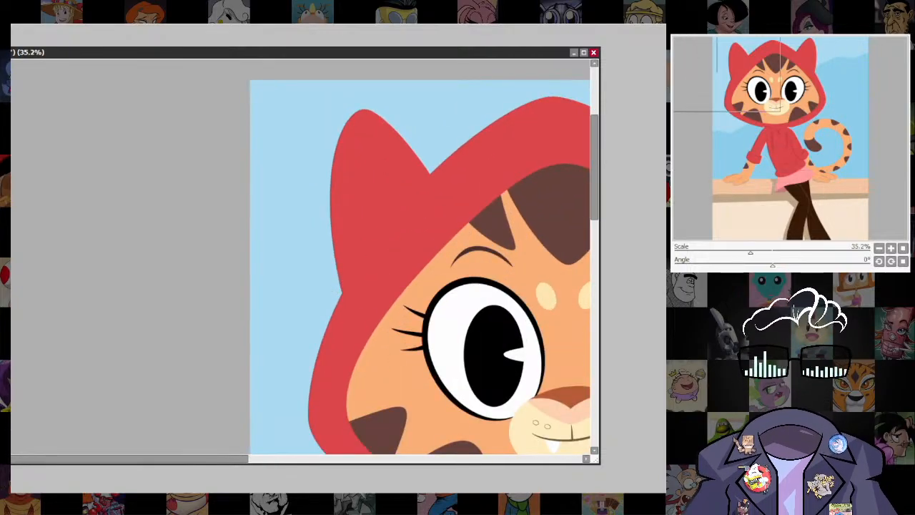
drag(341, 294, 366, 263)
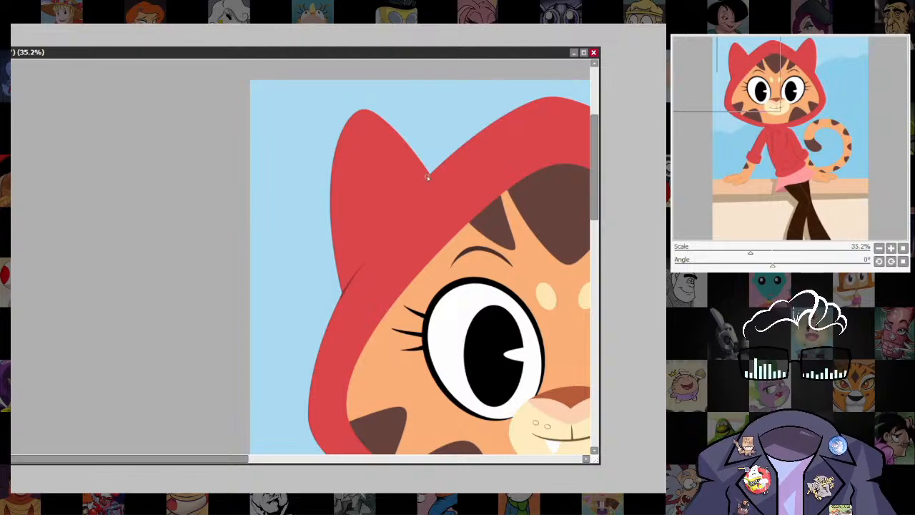
drag(430, 173, 411, 199)
Draw matching short dark-red crease lines at the inner and outer base of the hood's right-side ear, redoing uneven strokes.
drag(552, 311, 393, 337)
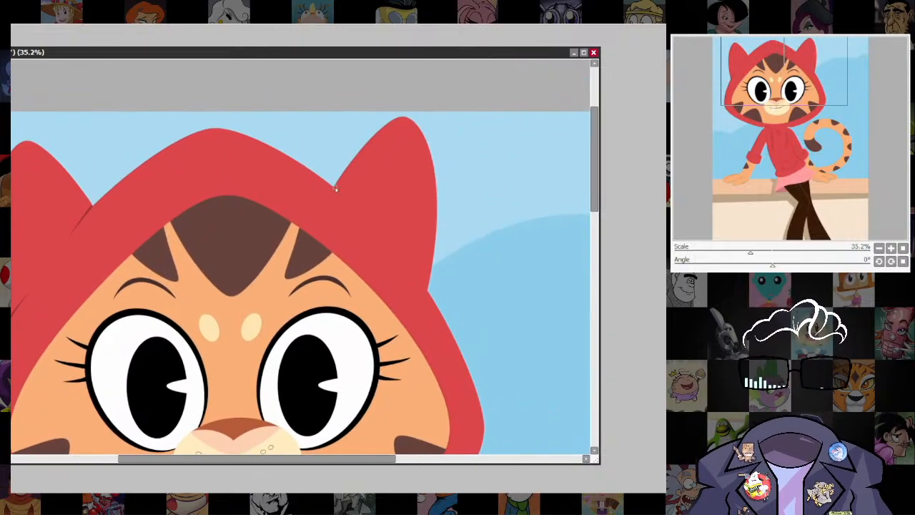
drag(333, 187, 360, 216)
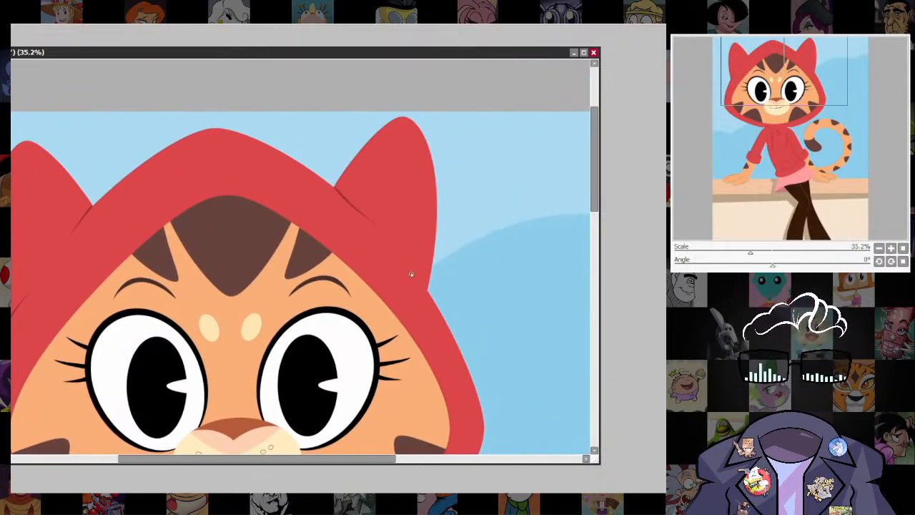
drag(332, 188, 360, 216)
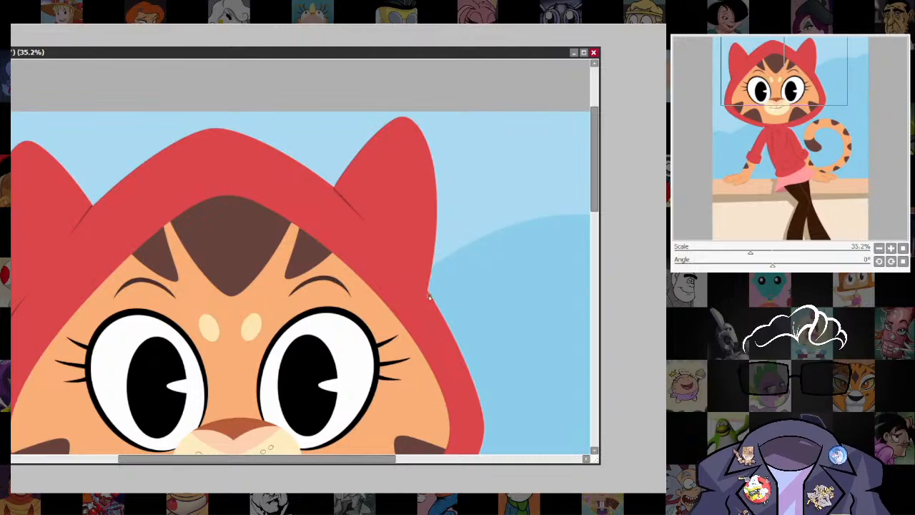
drag(428, 290, 402, 263)
key(ctrl+z)
drag(428, 290, 403, 263)
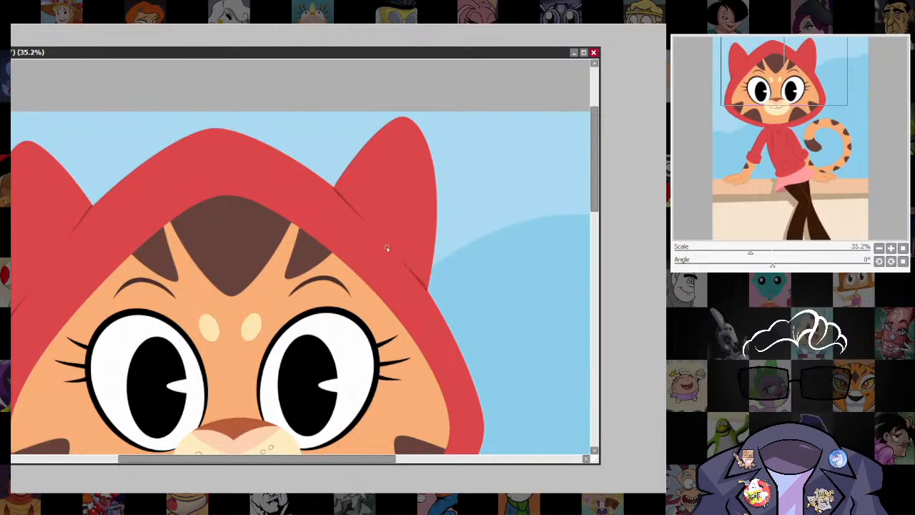
scroll(480, 322, down, 5)
drag(500, 386, 486, 218)
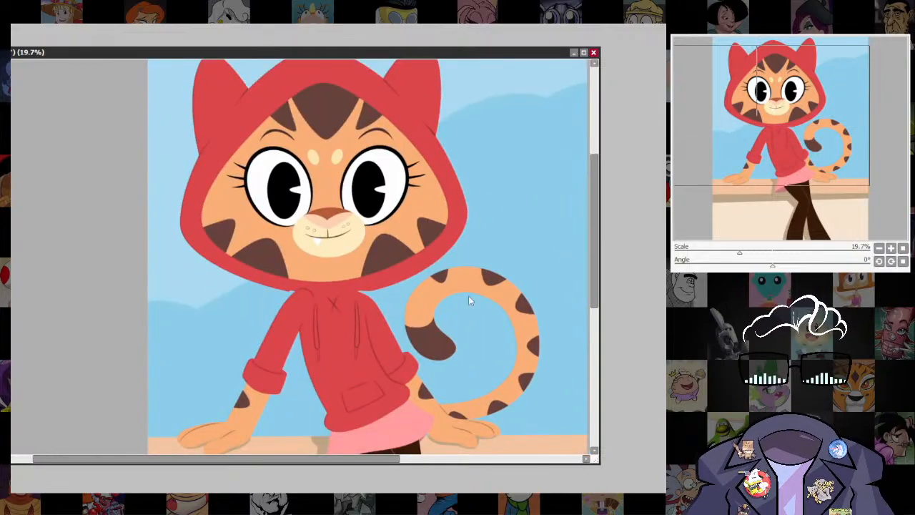
scroll(345, 350, up, 5)
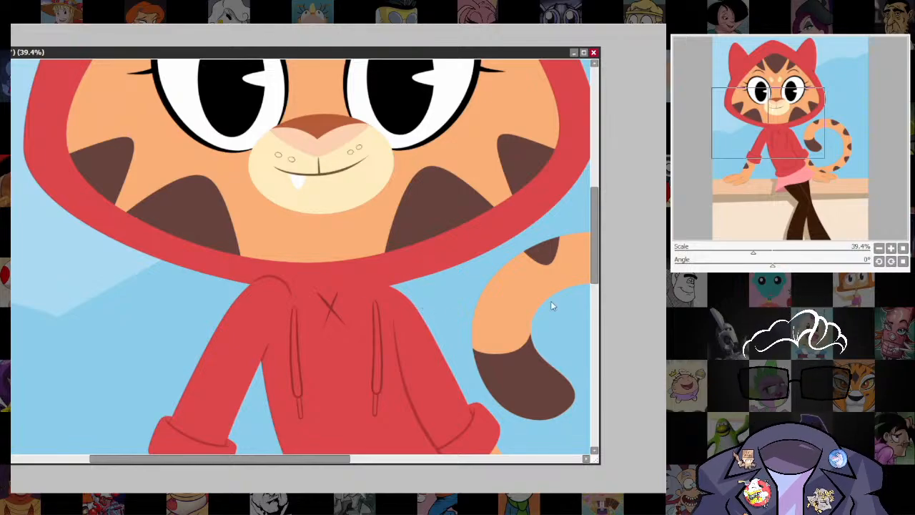
scroll(550, 306, down, 5)
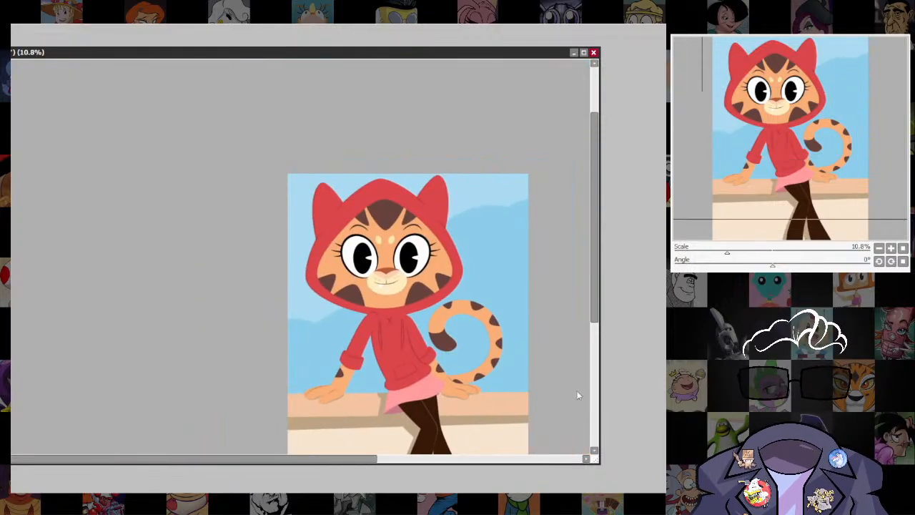
scroll(479, 303, up, 3)
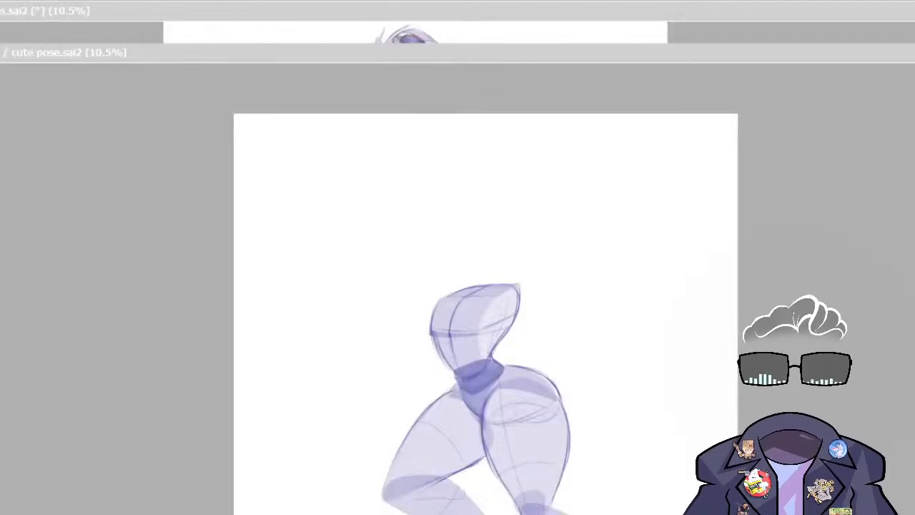
In cute pose.sai2, transform the purple torso-and-legs sketch, shrinking it slightly and moving it a little lower on the canvas.
scroll(486, 315, up, 2)
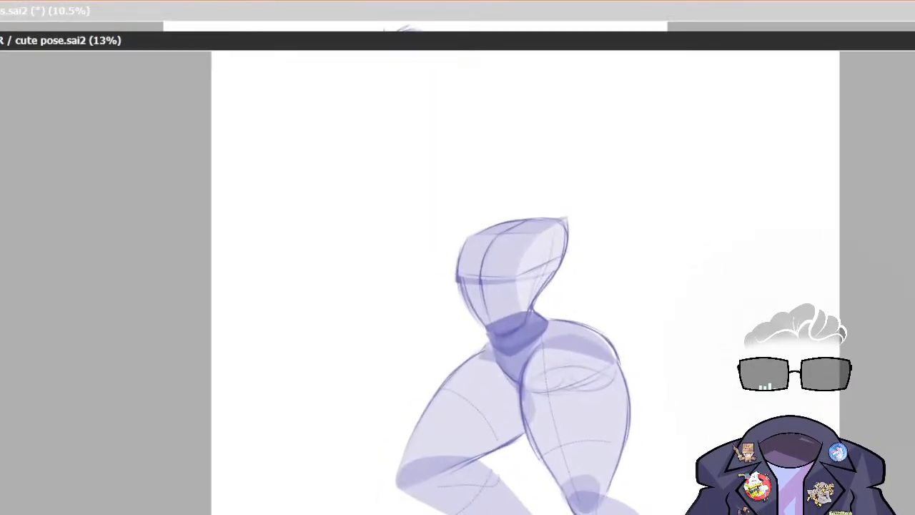
key(ctrl+t)
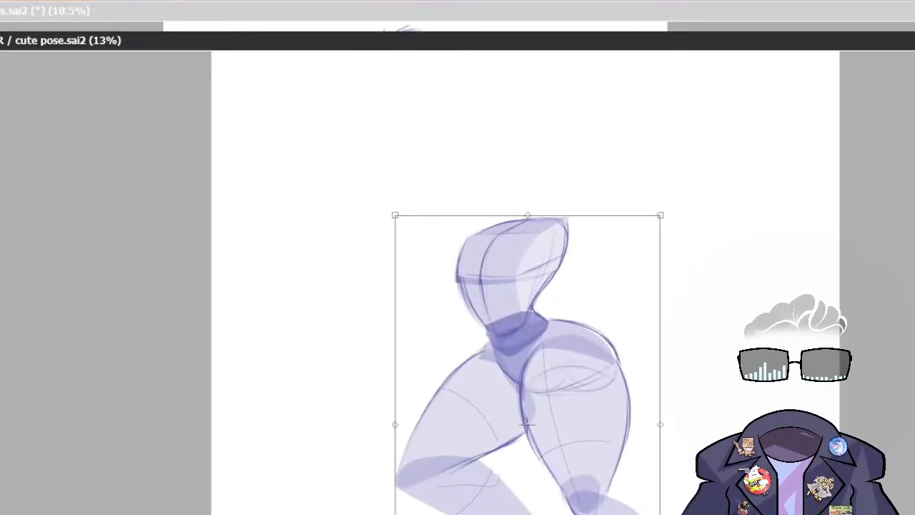
drag(594, 394, 591, 407)
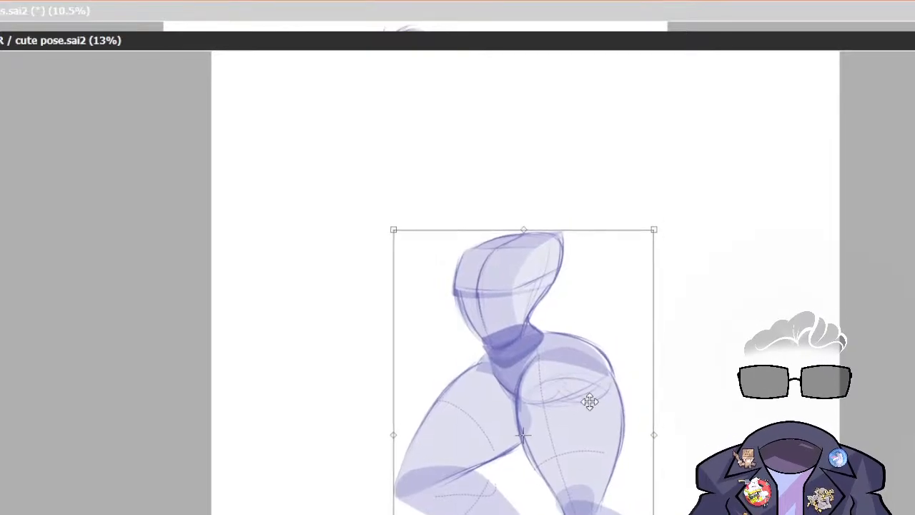
key(Return)
scroll(525, 322, up, 5)
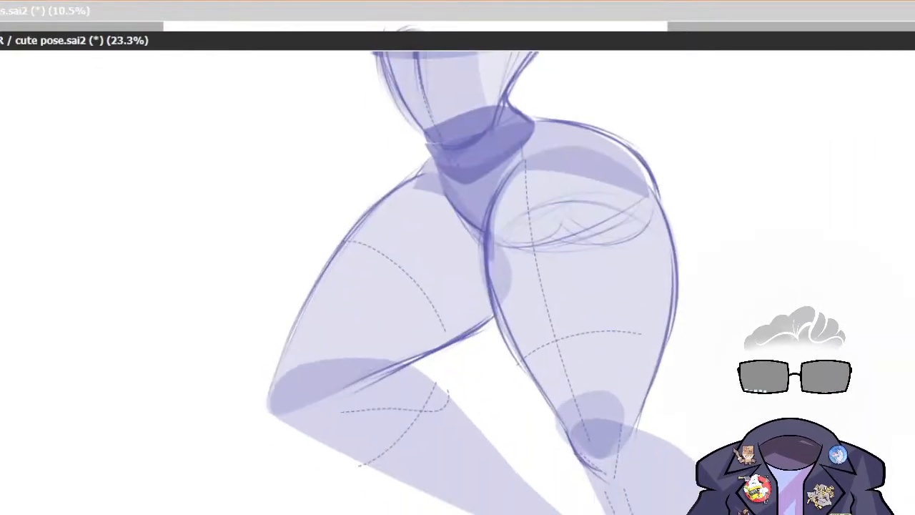
drag(472, 322, 563, 248)
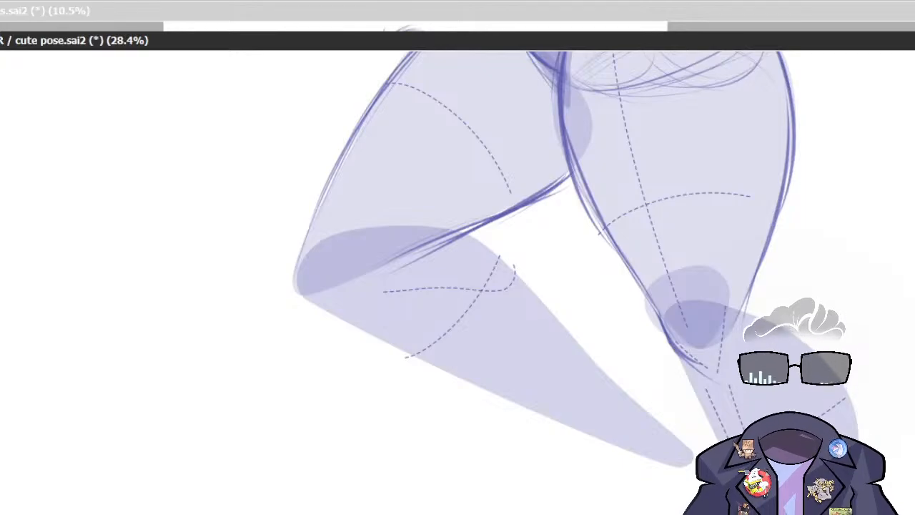